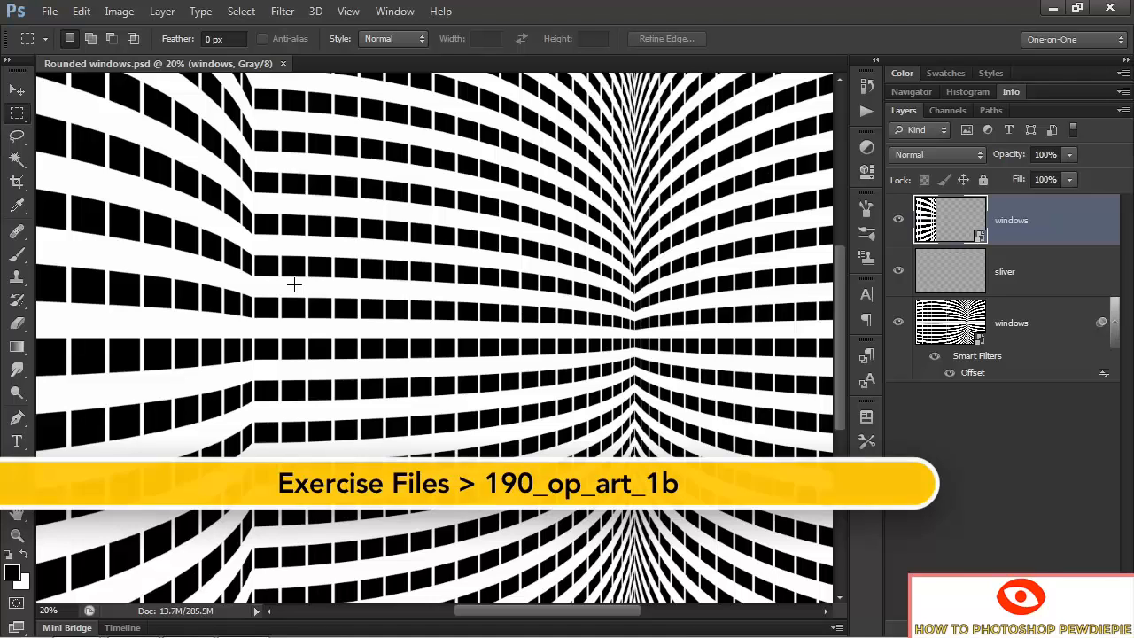
Create a new 450 × 400 pixel grayscale document with a white background
left_click(50, 11)
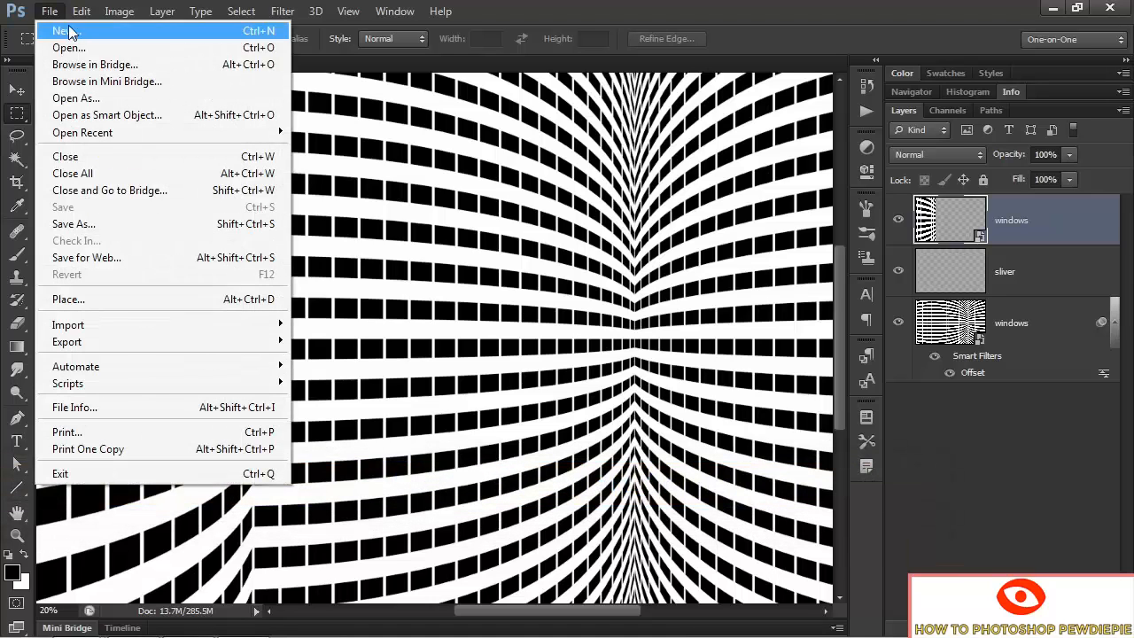
left_click(118, 33)
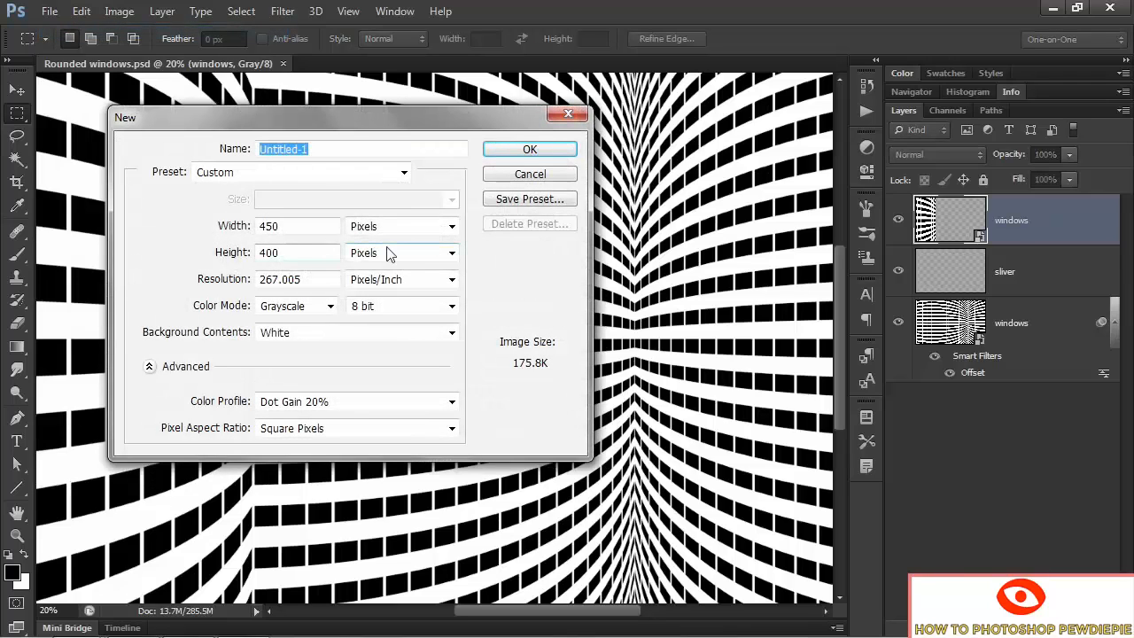
left_click(286, 227)
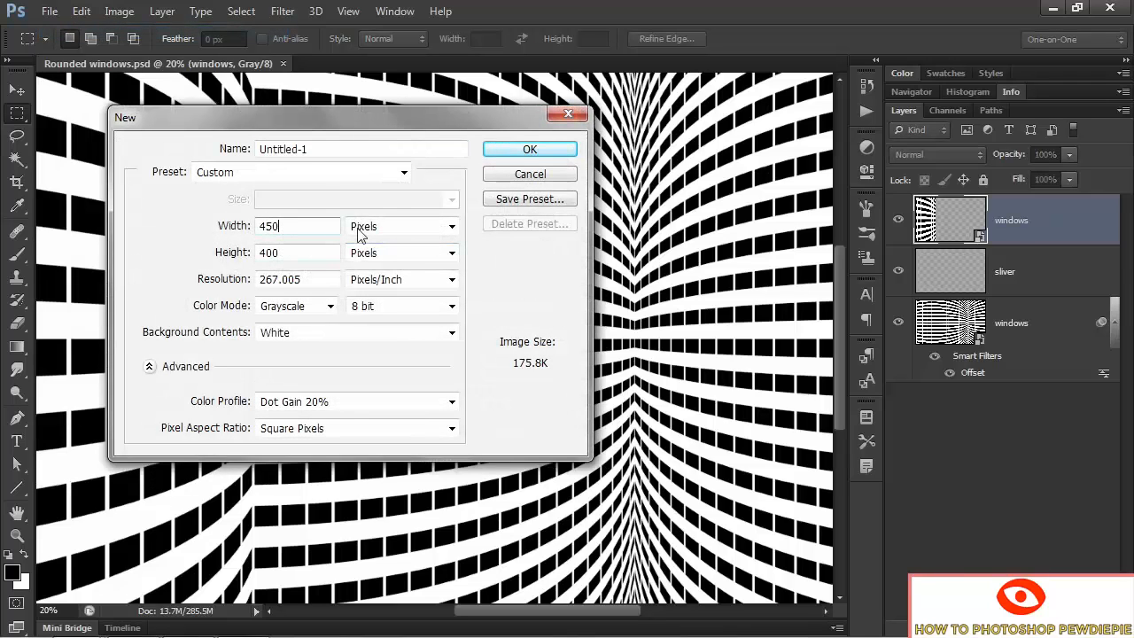
left_click(303, 253)
left_click(510, 148)
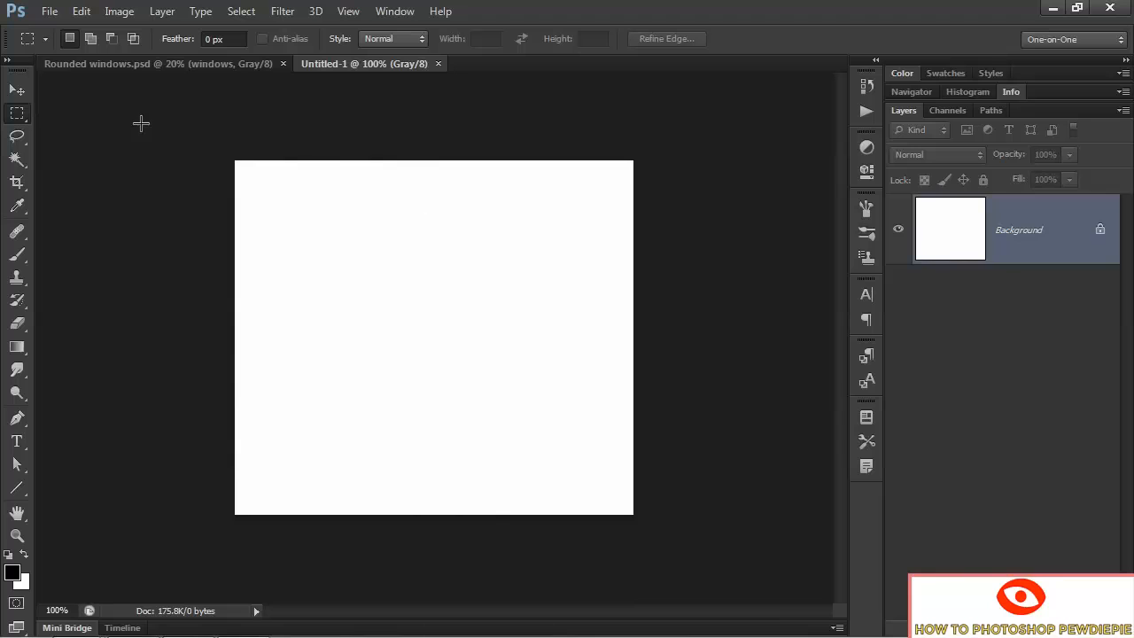
Set the Rectangular Marquee to a fixed size of 400 × 200 px and place the selection in the canvas's upper-left corner
left_click(26, 112)
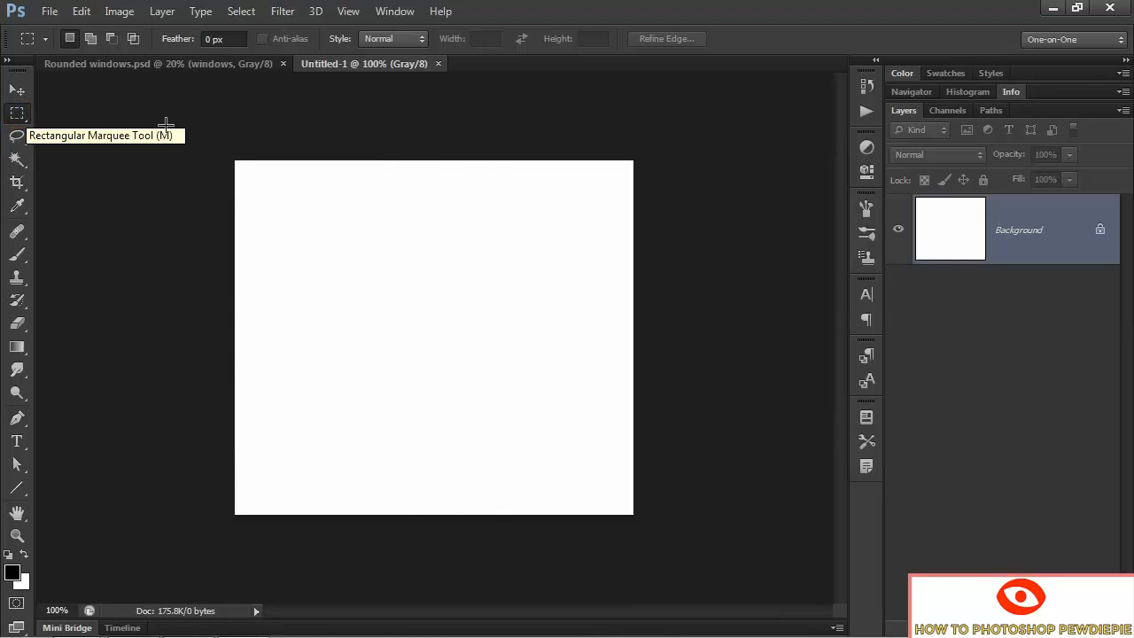
left_click(381, 44)
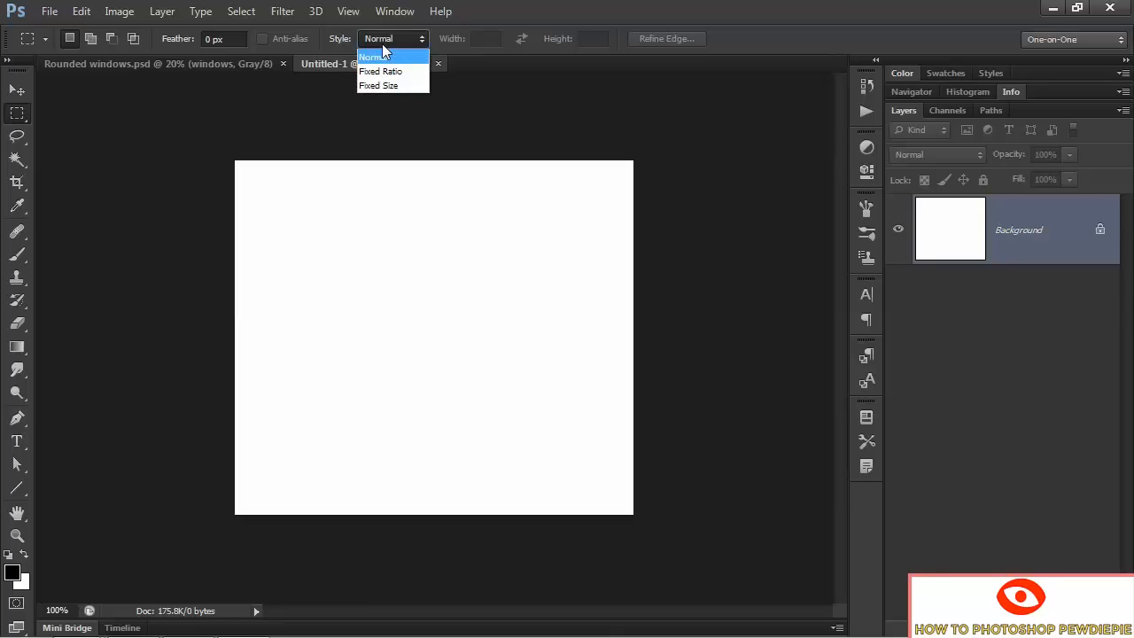
left_click(408, 86)
left_click(451, 45)
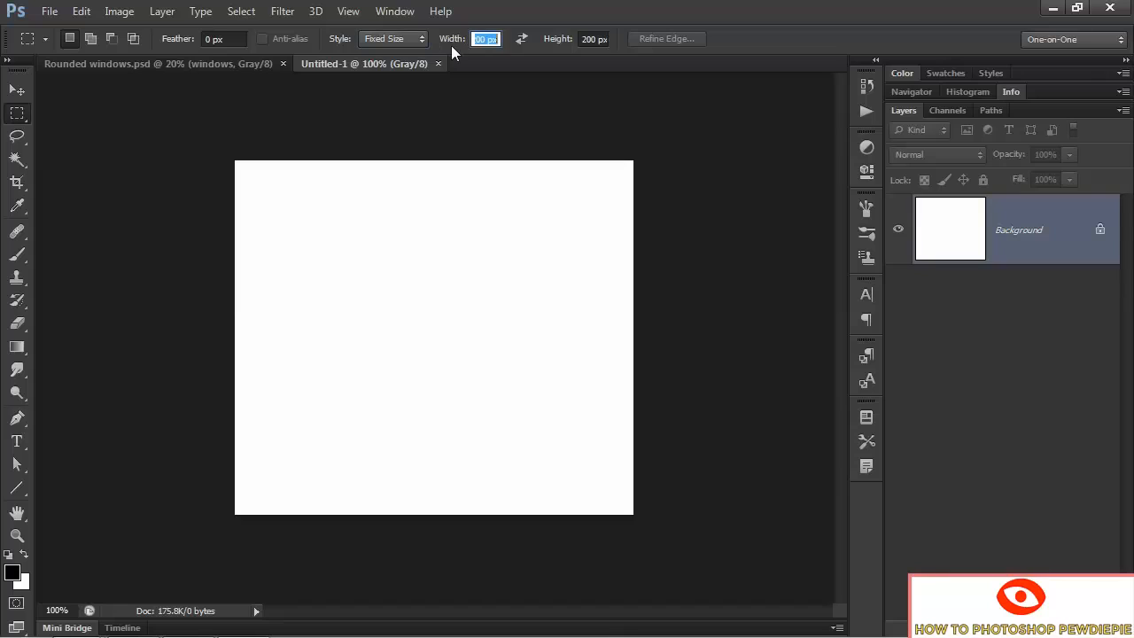
type("400")
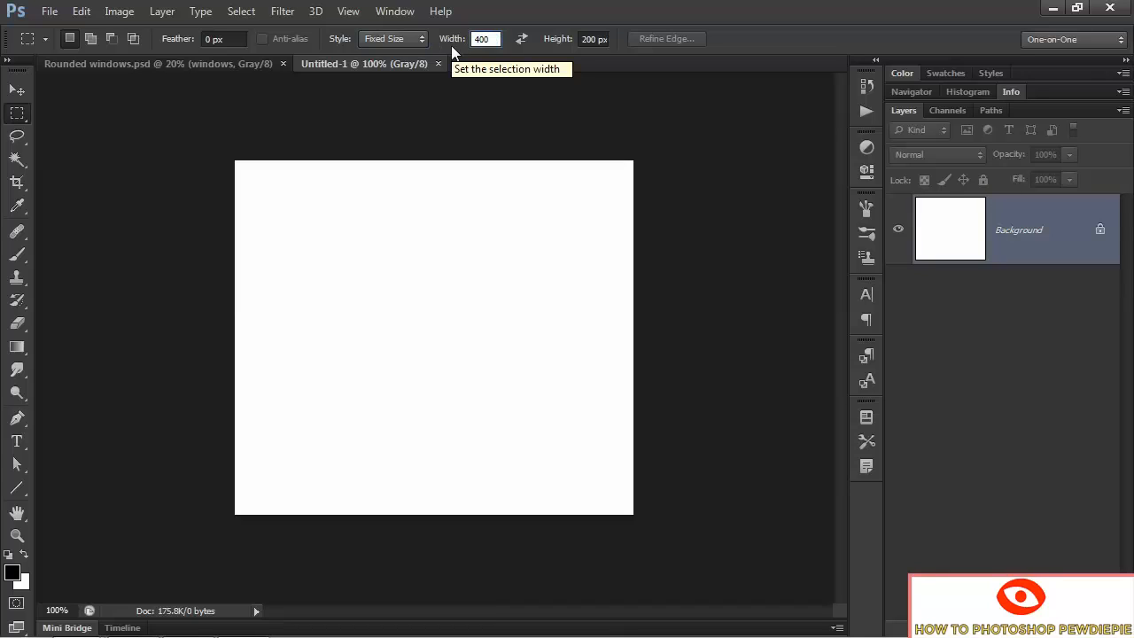
key("Tab")
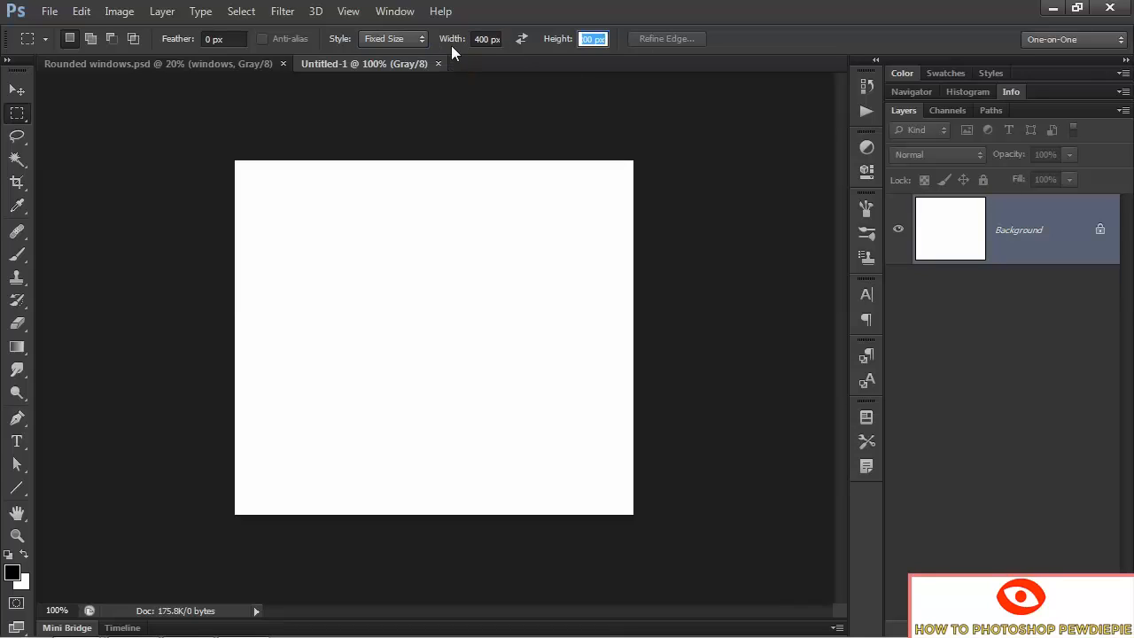
key("Tab")
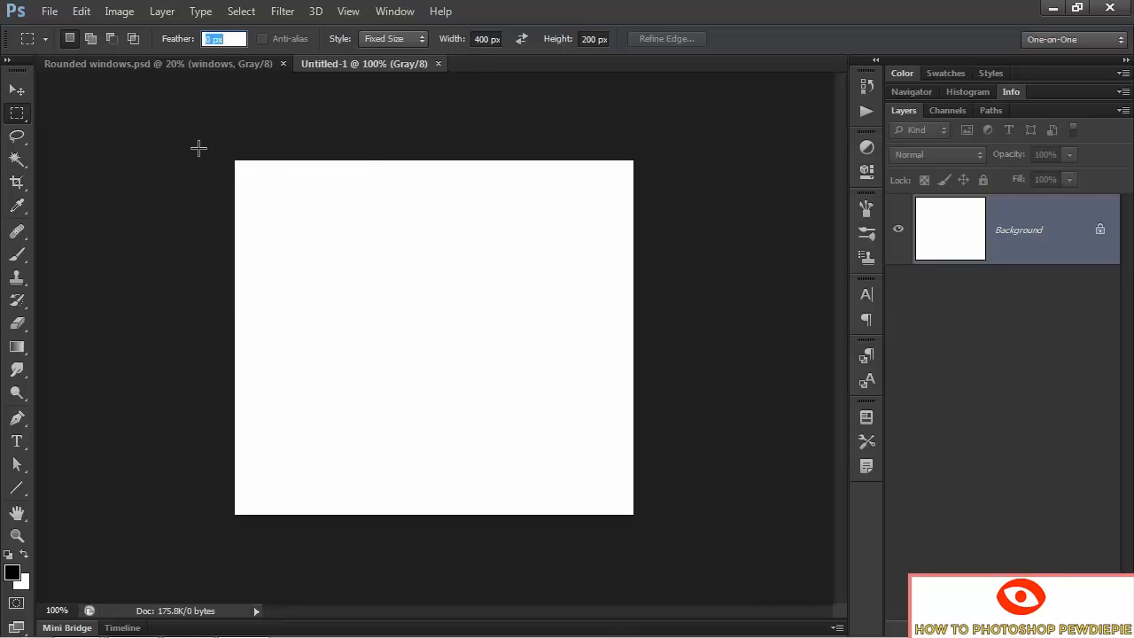
left_click(223, 159)
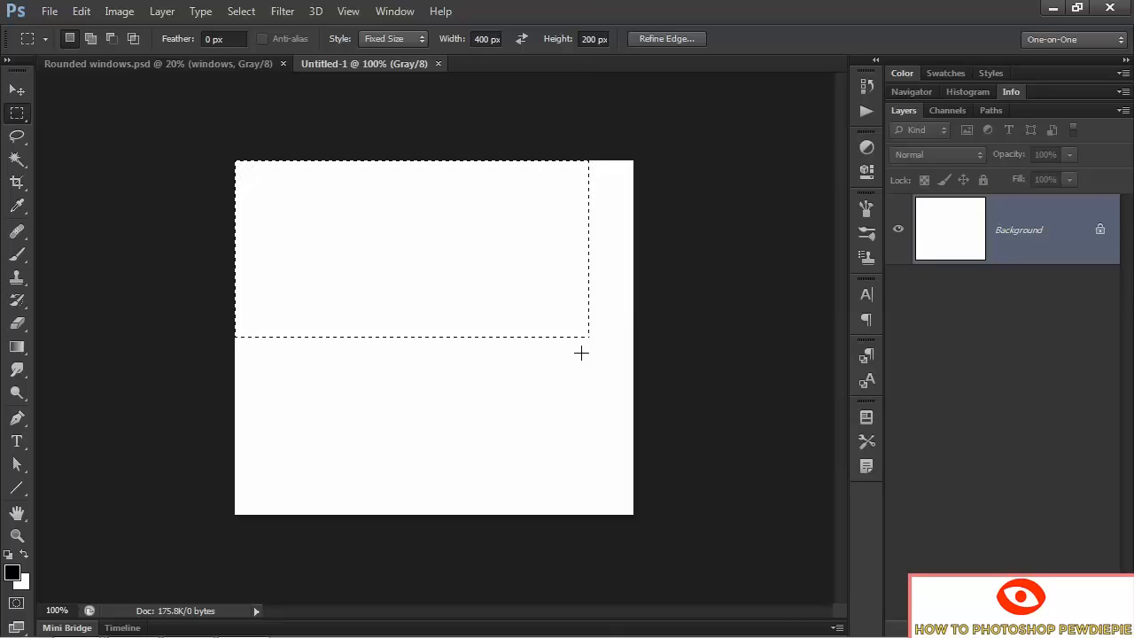
Fill the rectangular selection with black using the default foreground color, and deselect it
key("d")
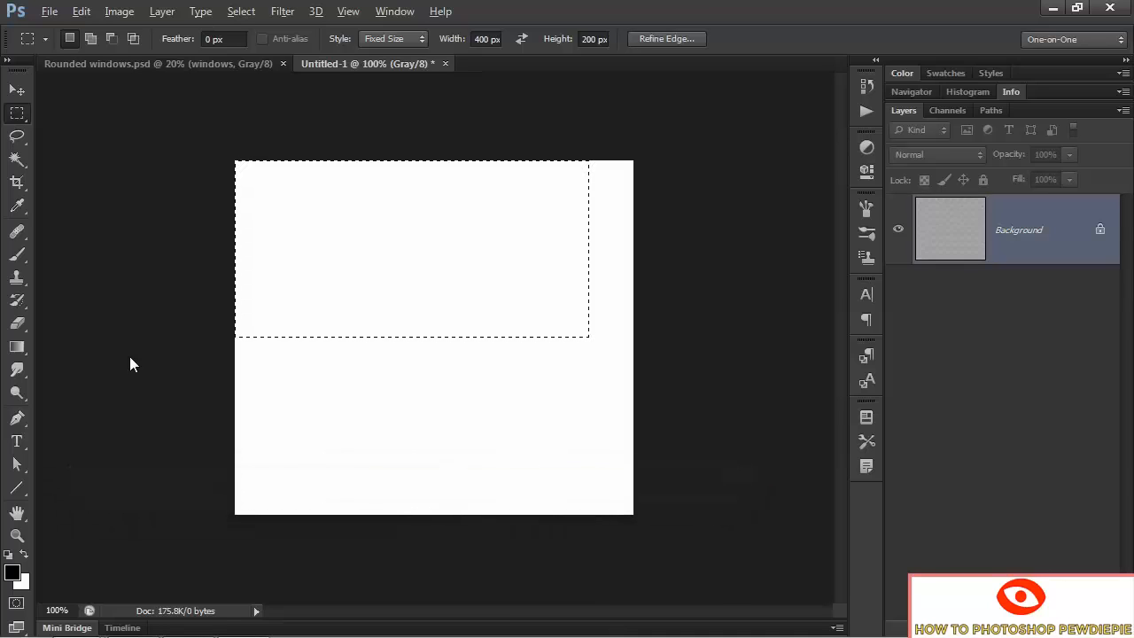
key("alt+BackSpace")
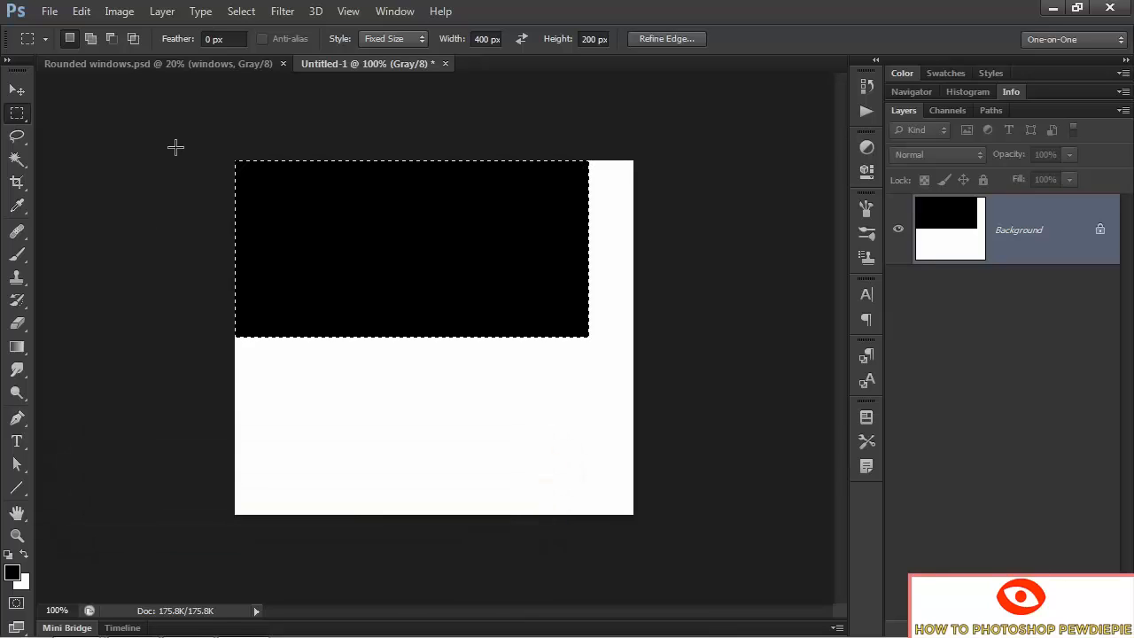
key("ctrl+d")
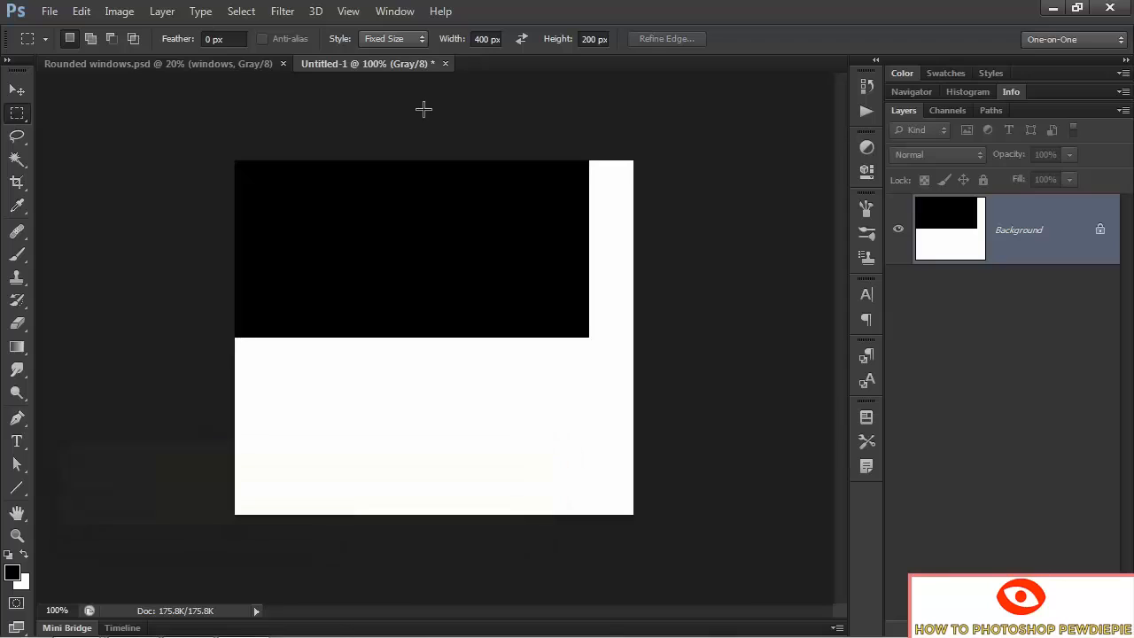
Return the marquee style to Normal and define the whole image as a pattern named "windows"
left_click(384, 44)
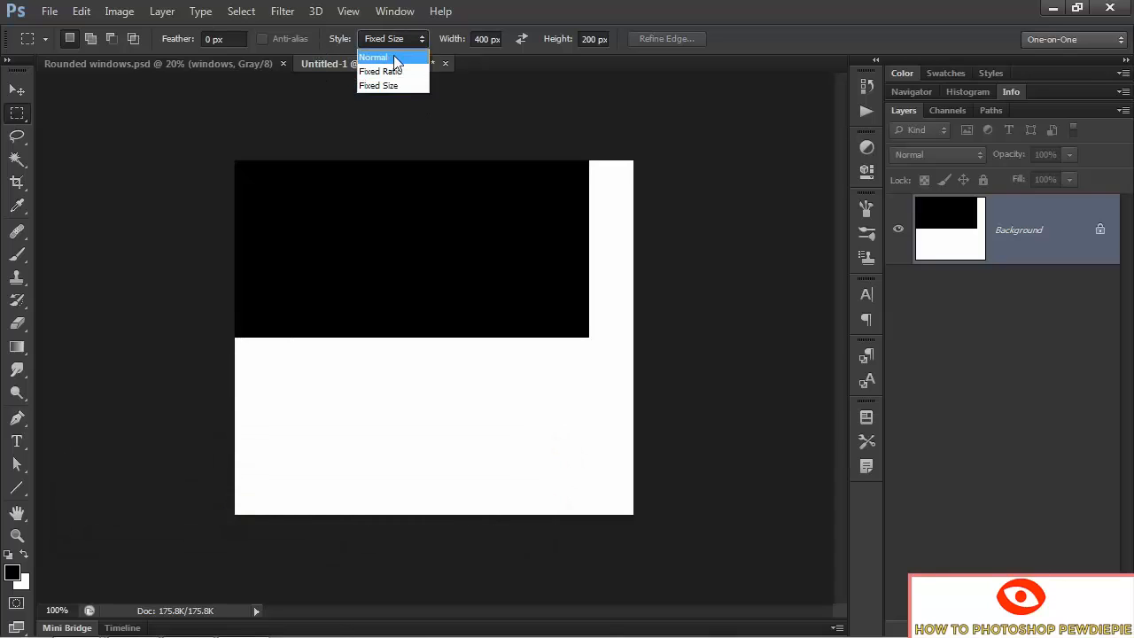
left_click(395, 58)
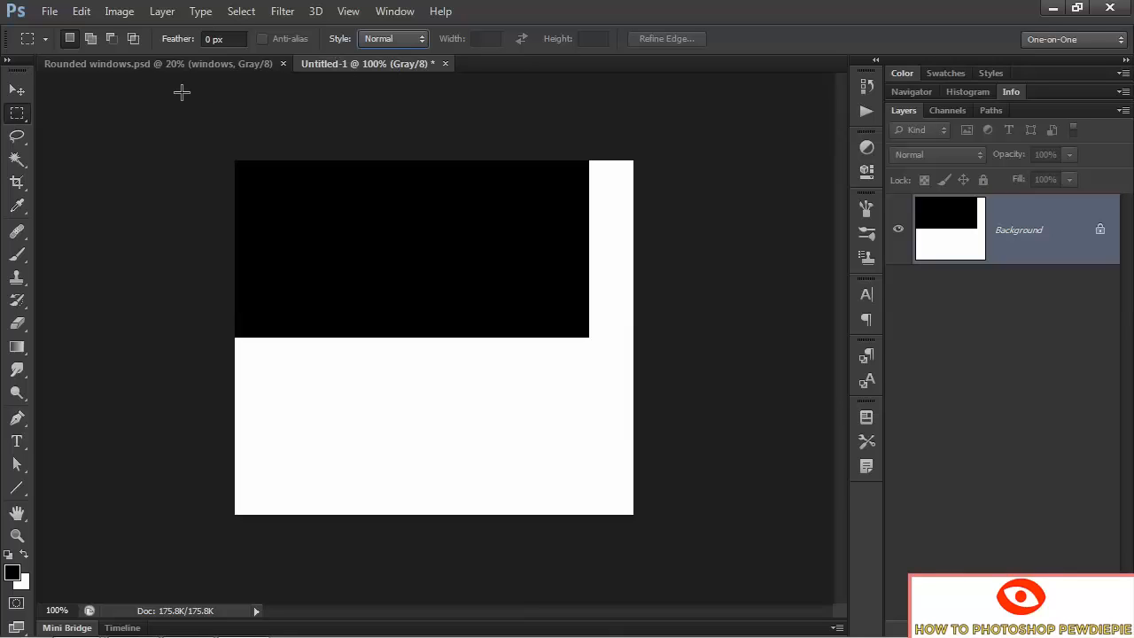
left_click(82, 12)
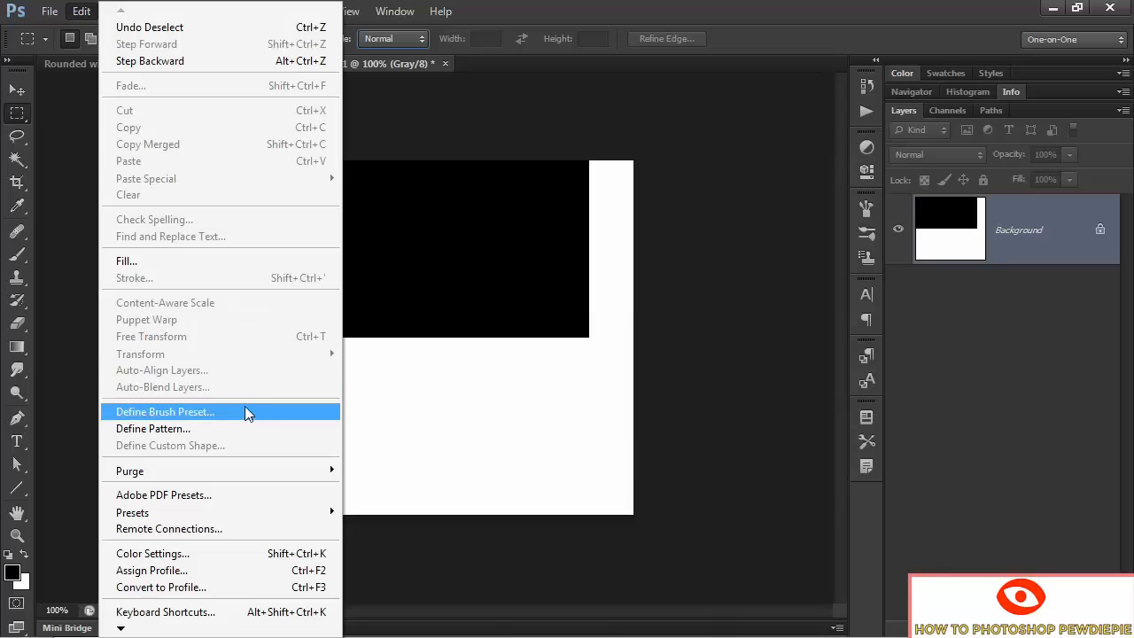
left_click(248, 428)
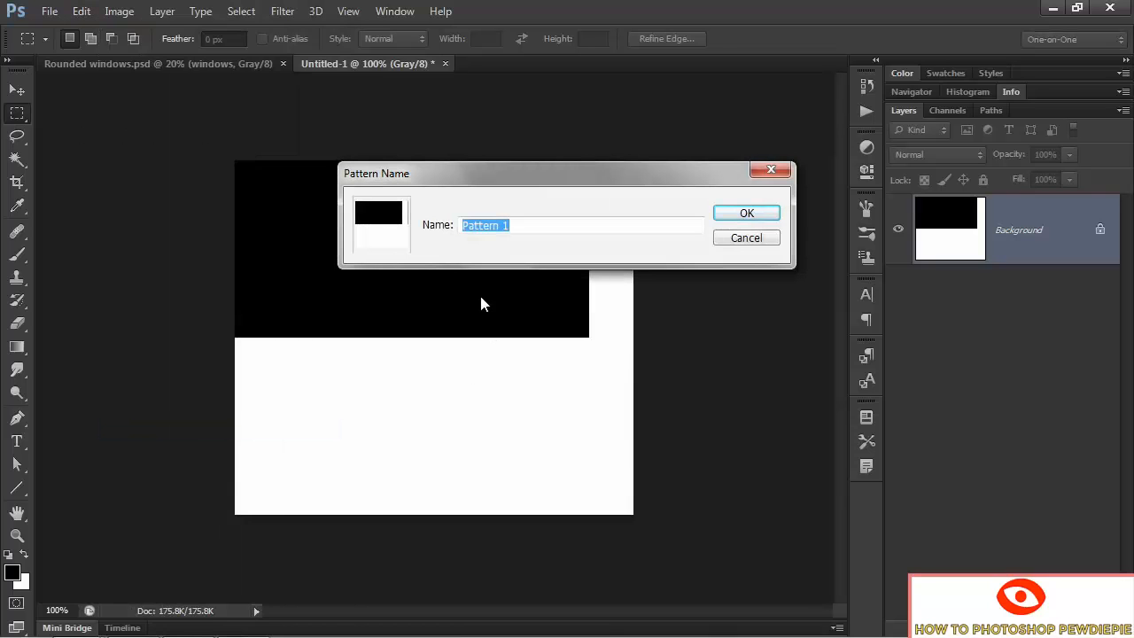
type("windows")
left_click(747, 213)
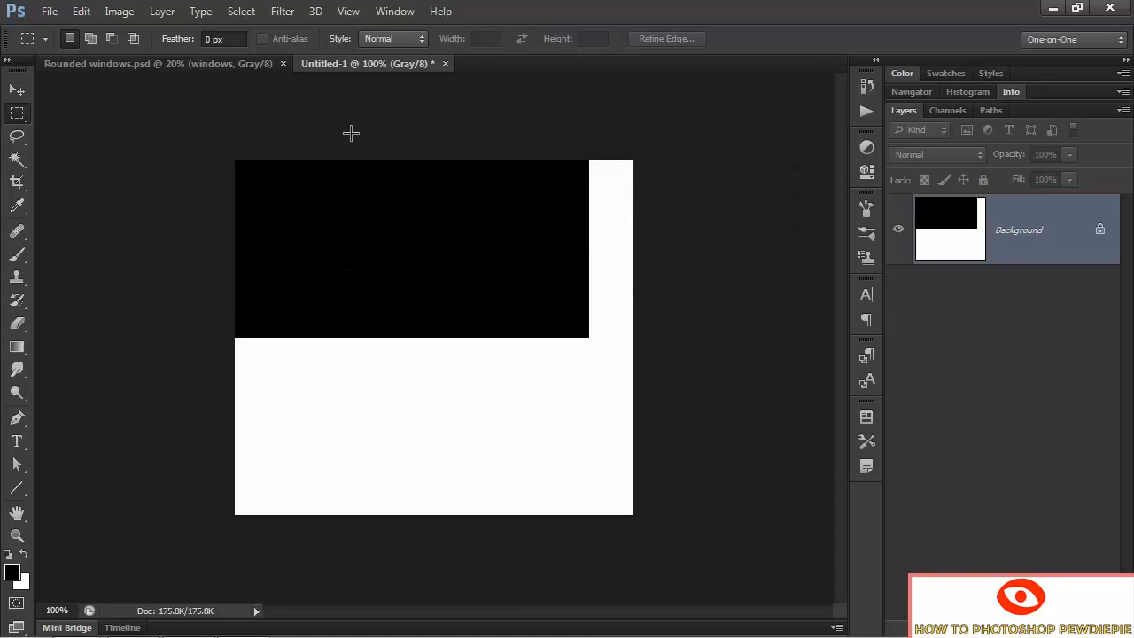
Create a second grayscale document measuring 4800 × 3000 pixels with a white background
key("ctrl+n")
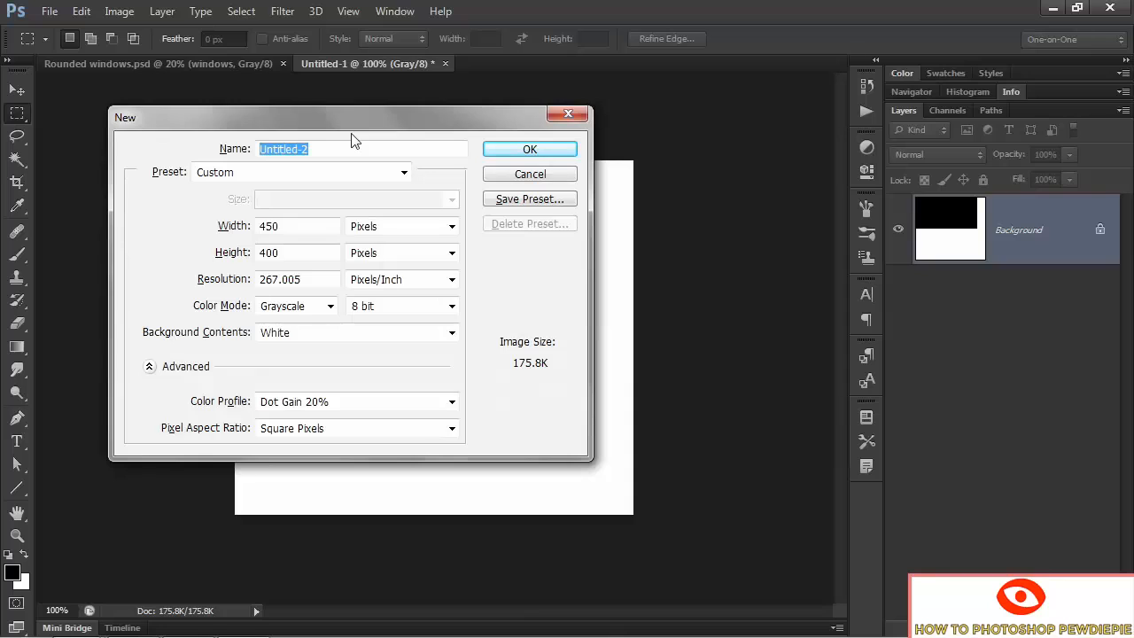
double_click(262, 230)
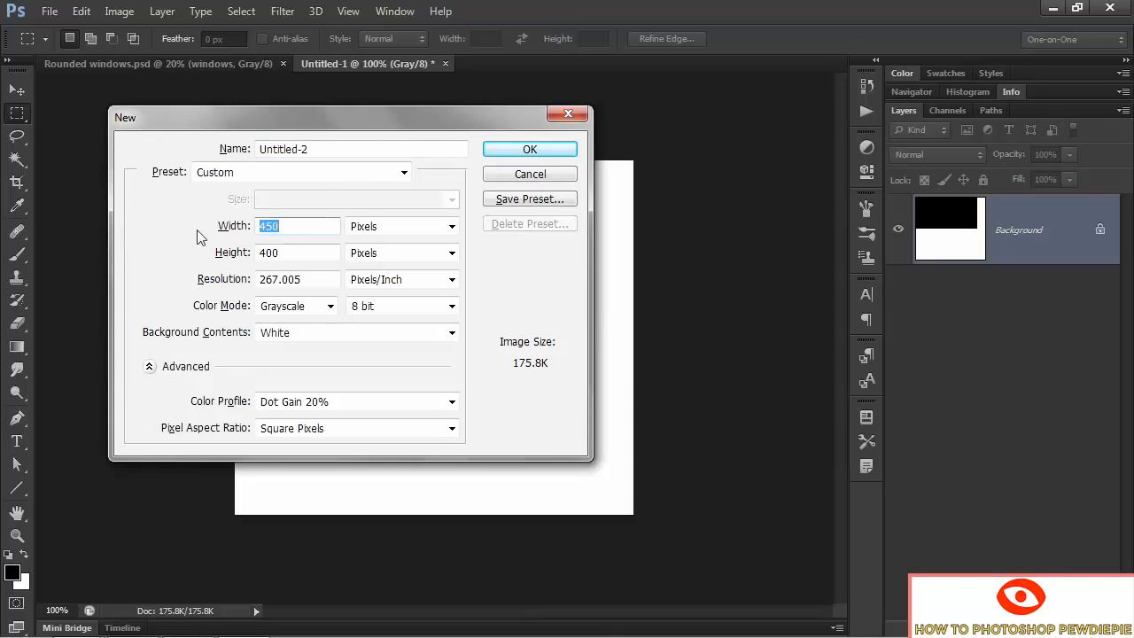
type("4800")
key("Tab")
key("Tab")
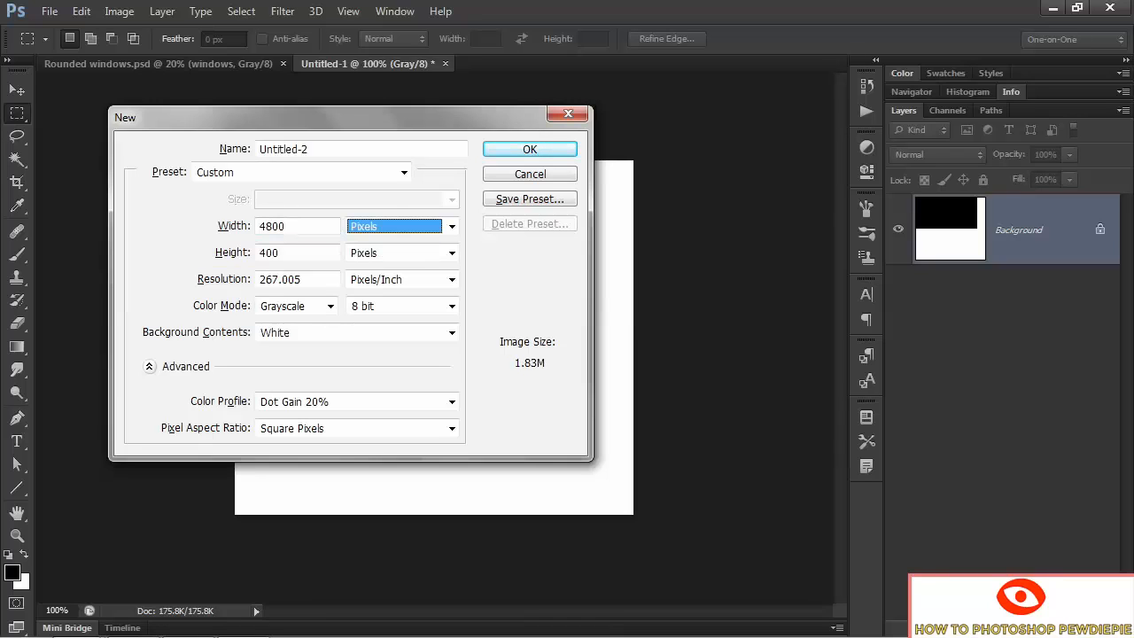
type("3000")
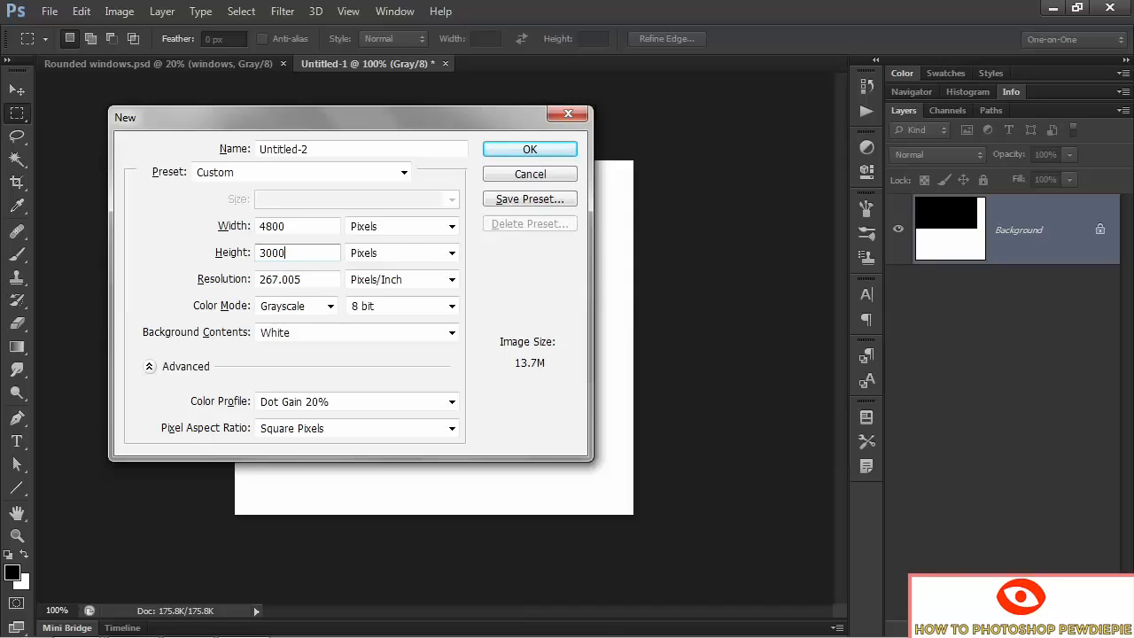
key("Tab")
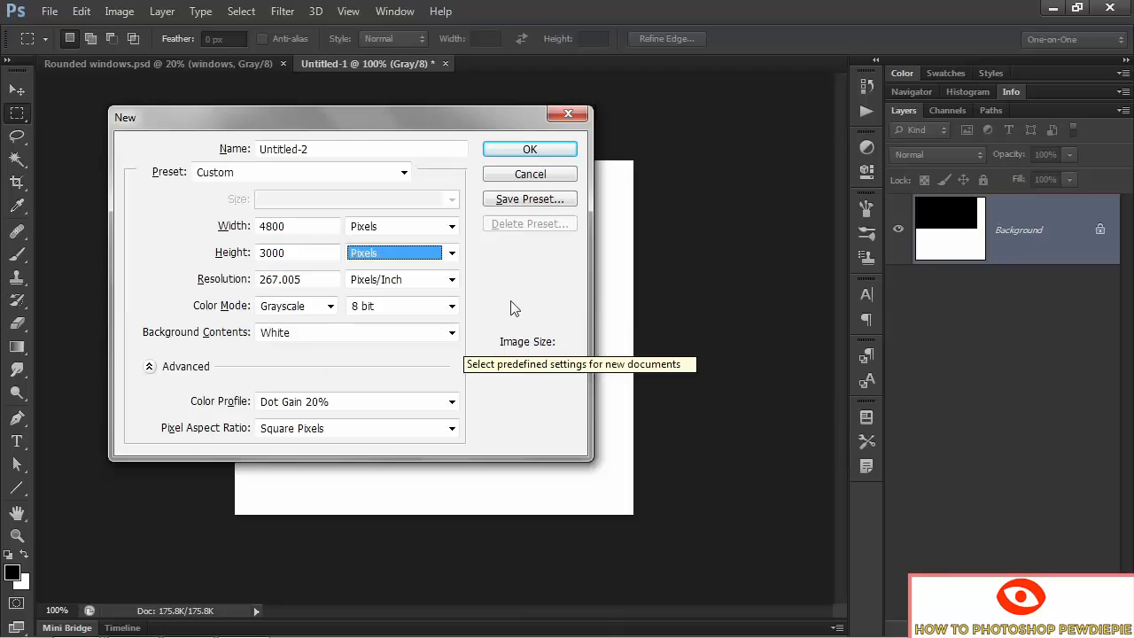
left_click(514, 149)
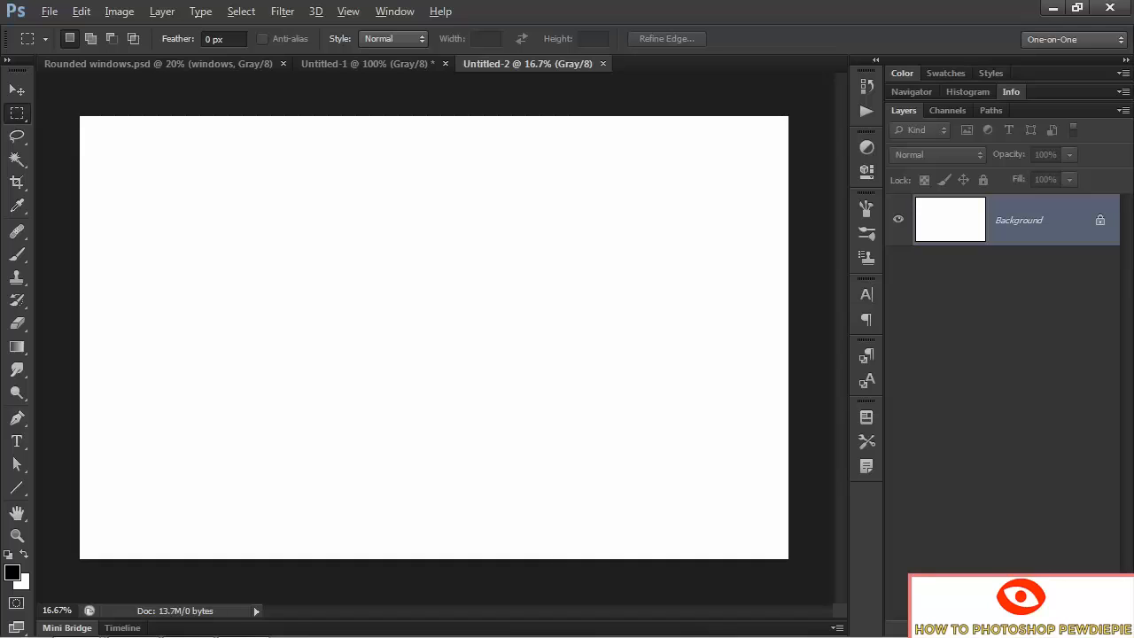
Add a pattern fill layer named "windows" above the background layer
left_click(1004, 627, "alt")
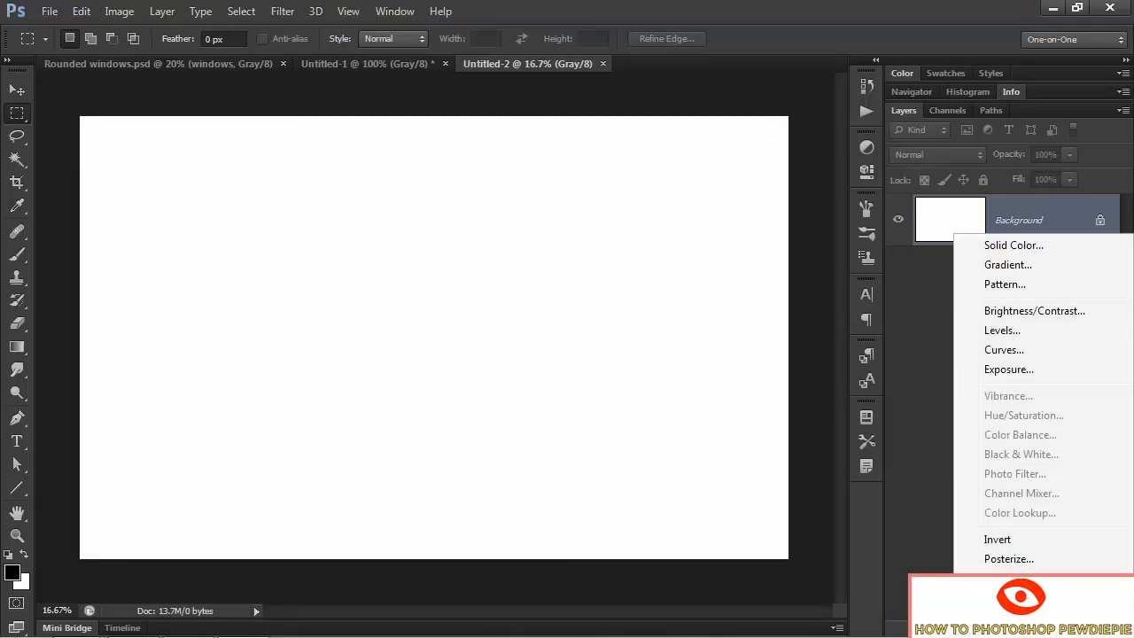
left_click(1028, 286)
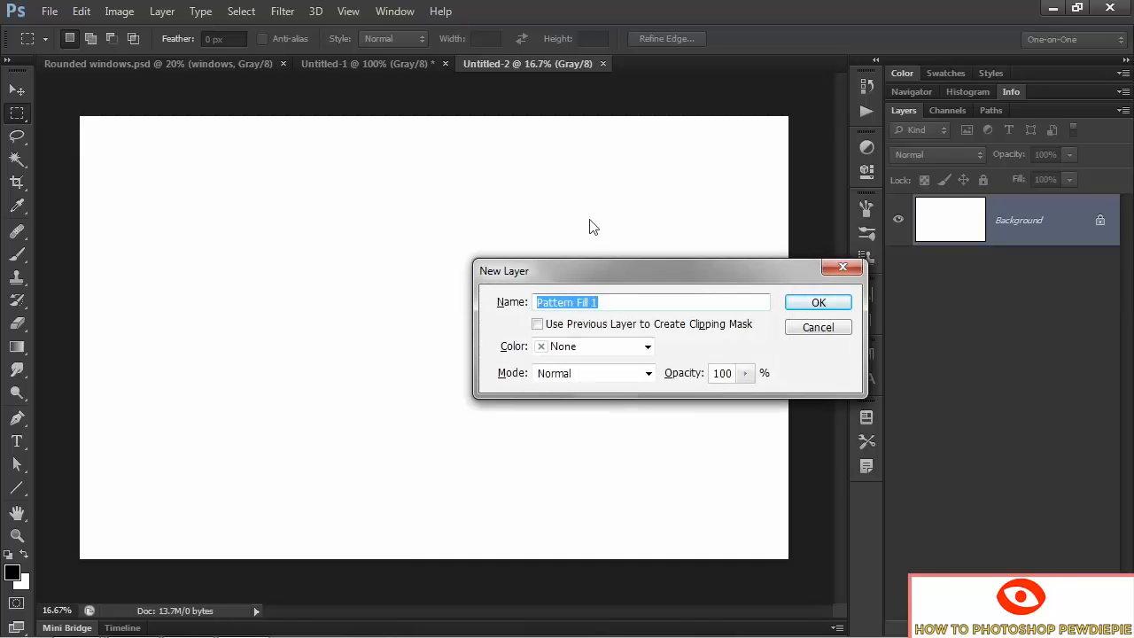
type("windows")
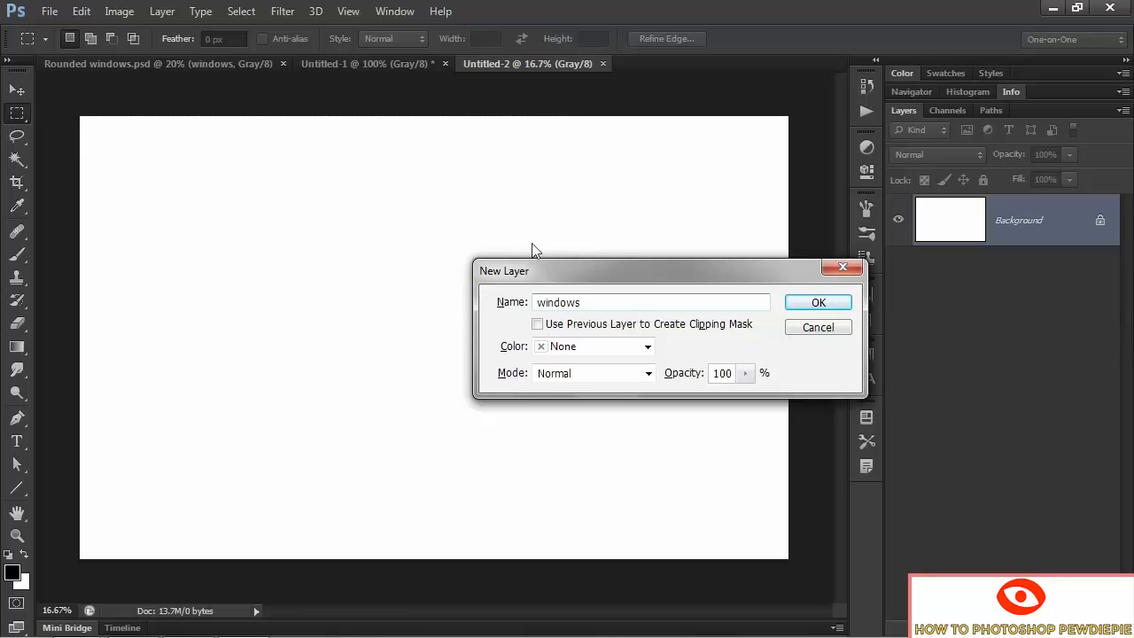
left_click(800, 304)
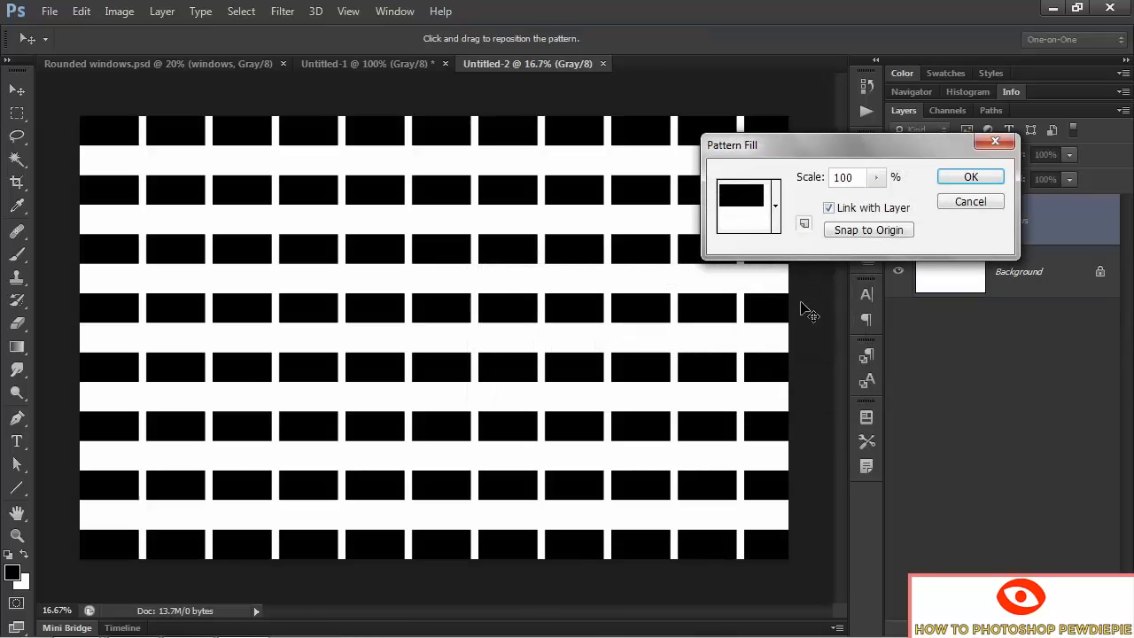
Scale the fill layer's windows pattern to 25% and convert the layer to a smart object
left_click(775, 206)
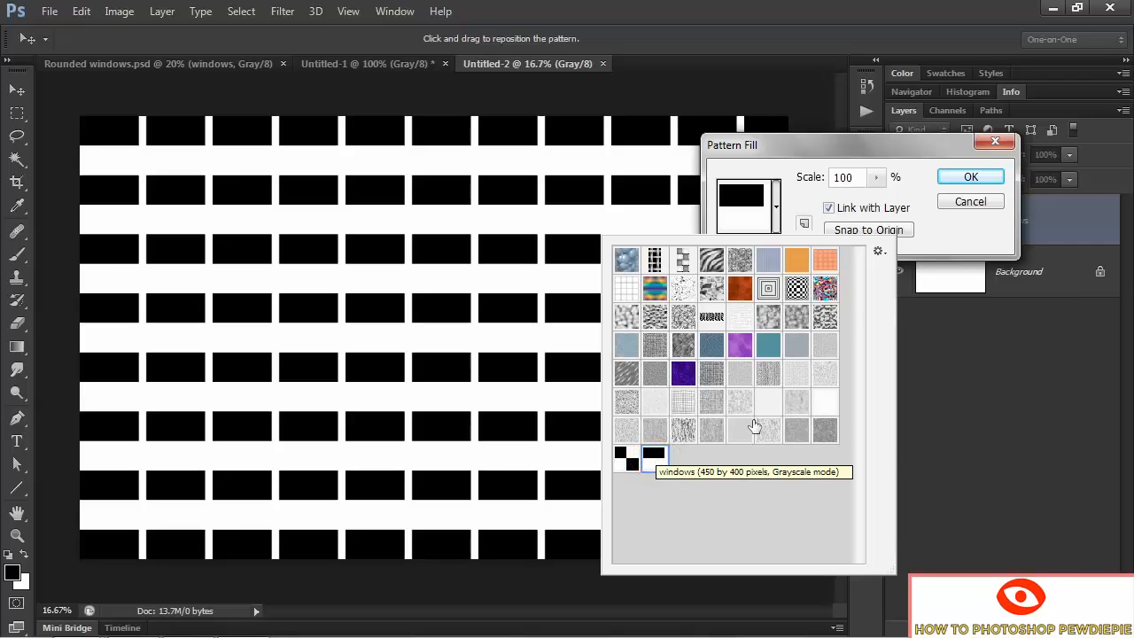
left_click(849, 177)
left_click_drag(849, 176, 800, 182)
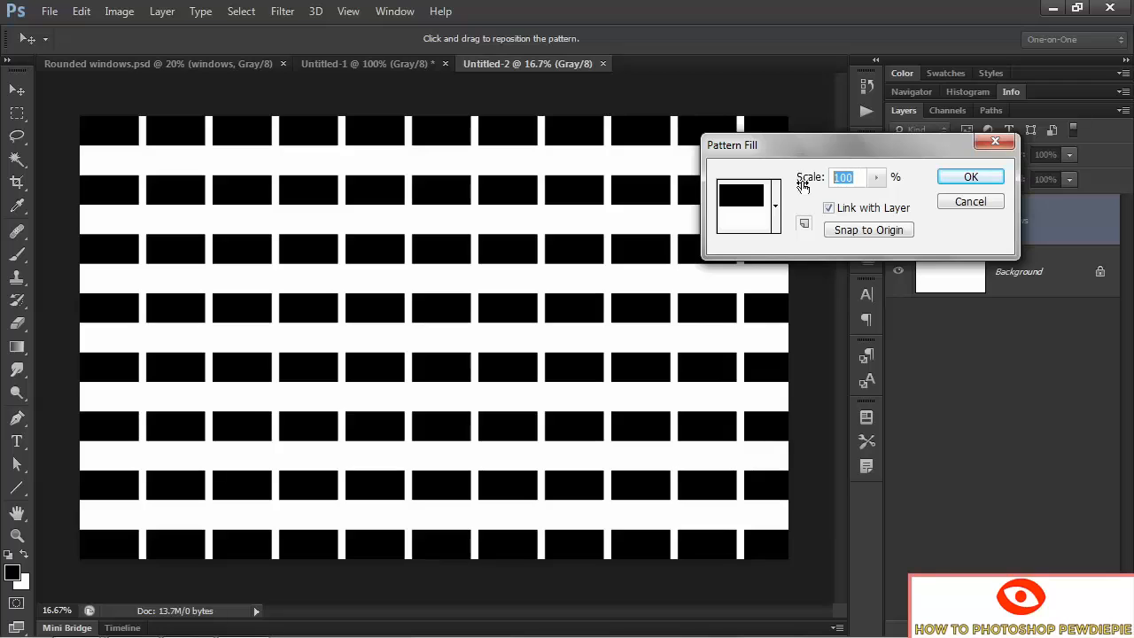
type("25")
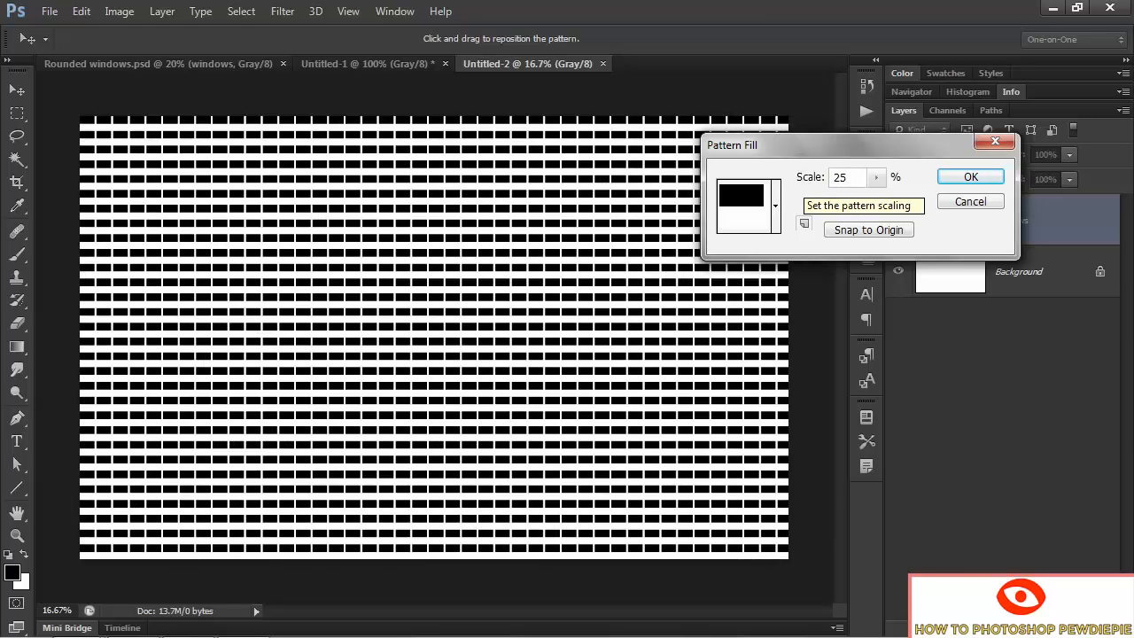
left_click(957, 180)
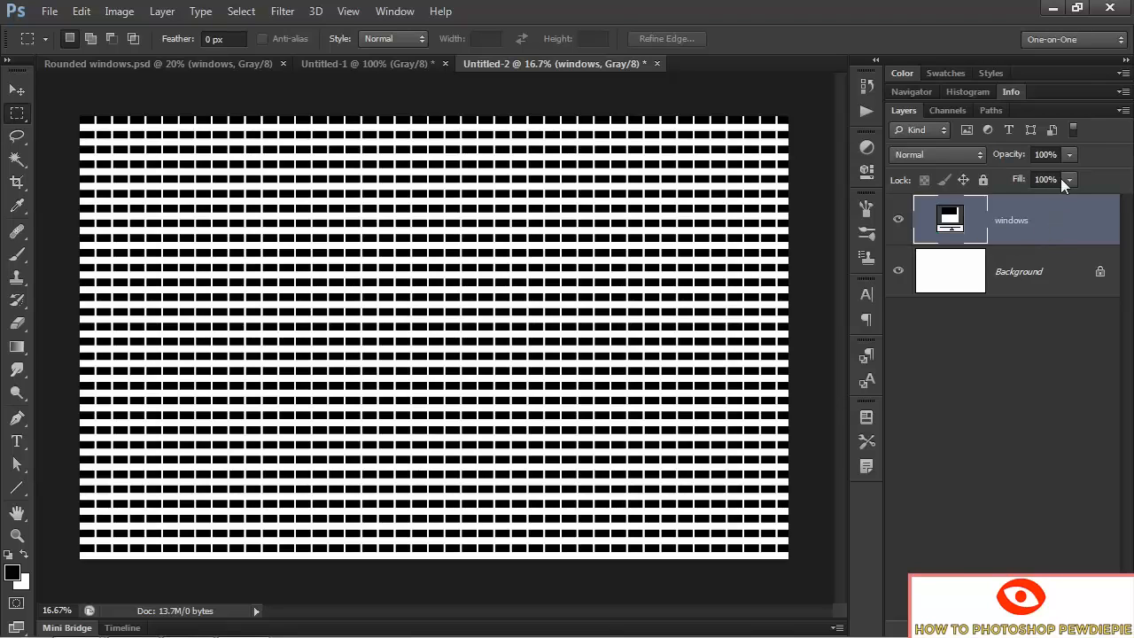
left_click(1122, 111)
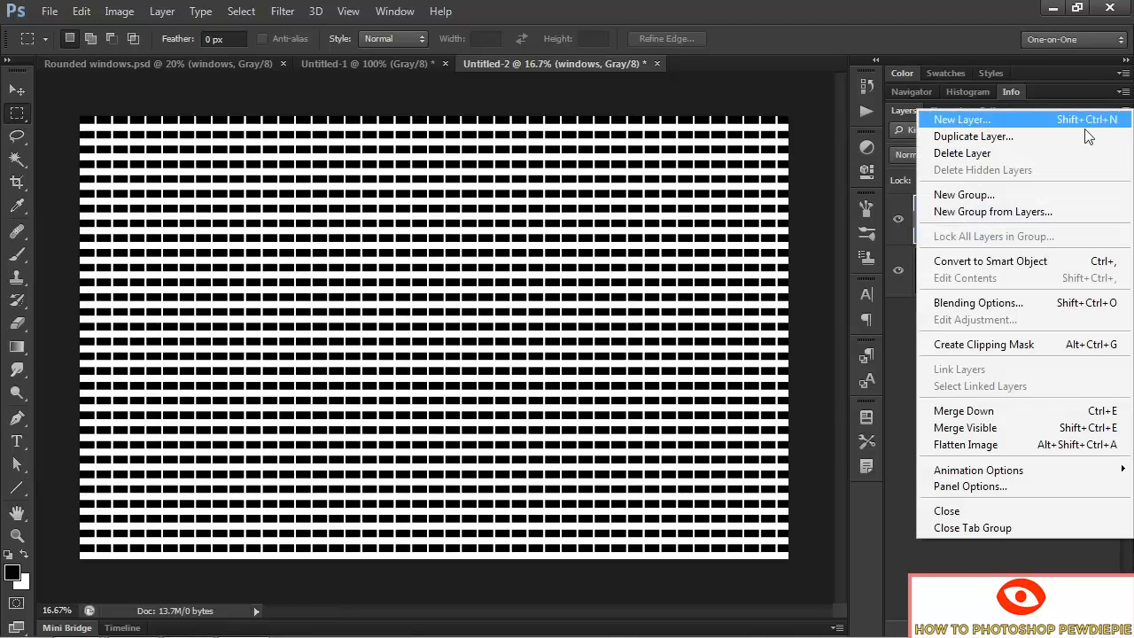
left_click(1065, 264)
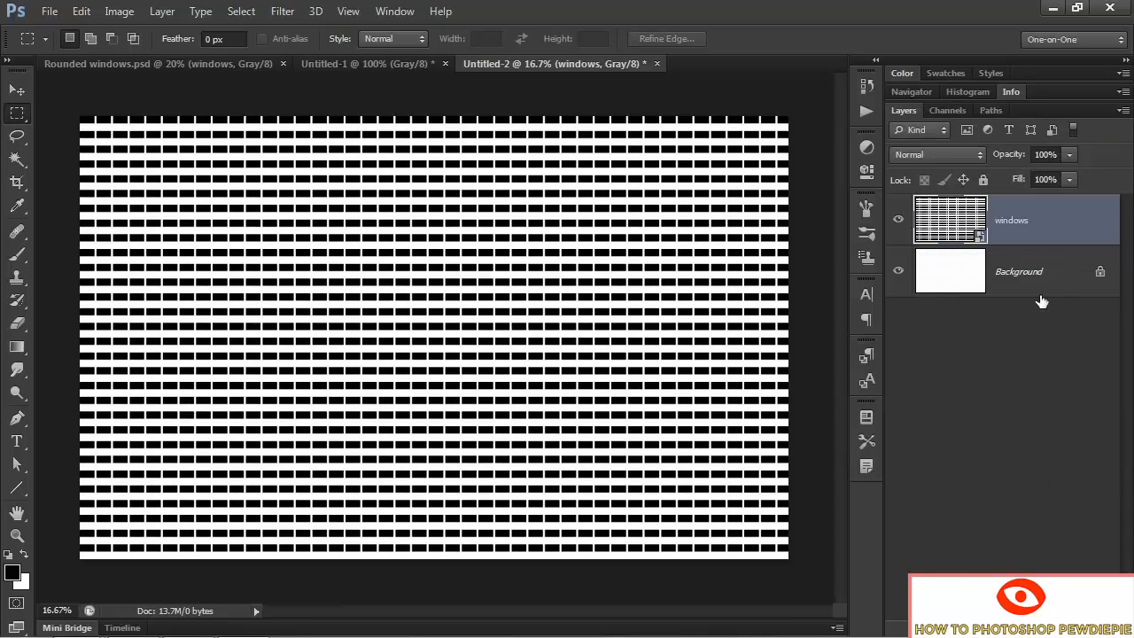
Warp the windows smart object with the Bulge style and a bend of 90%
left_click(79, 11)
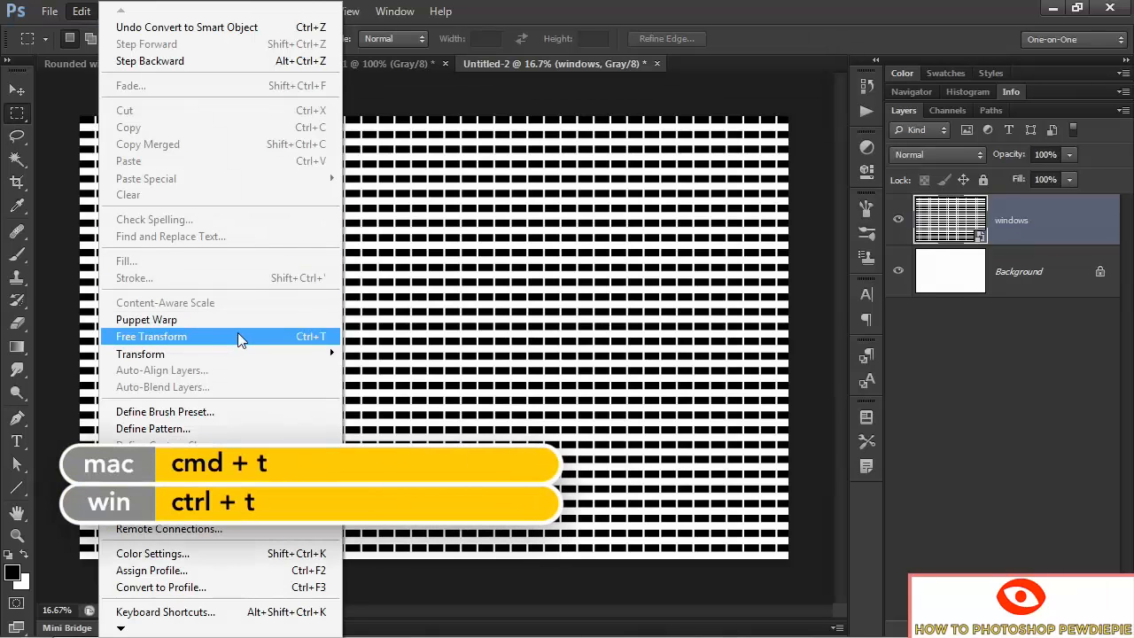
left_click(241, 338)
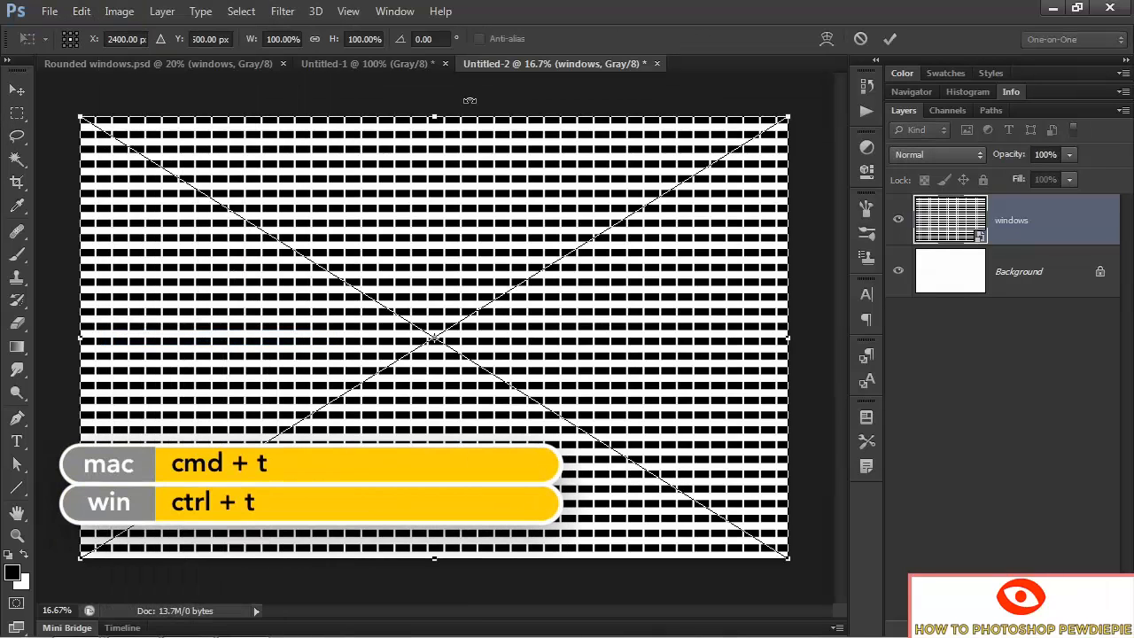
left_click(826, 39)
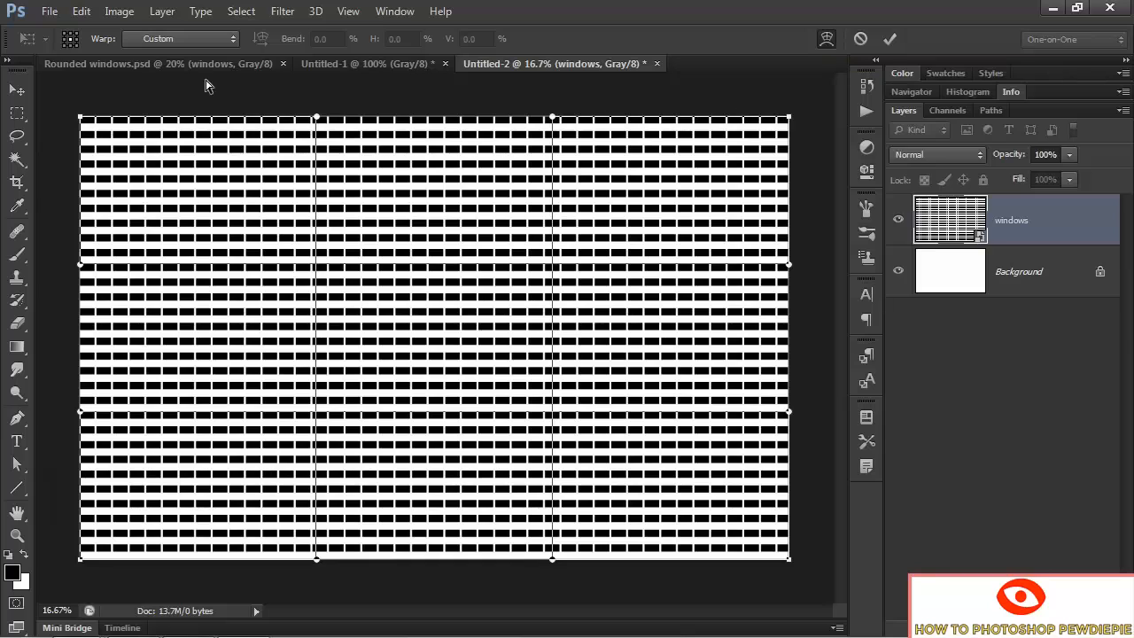
left_click(181, 39)
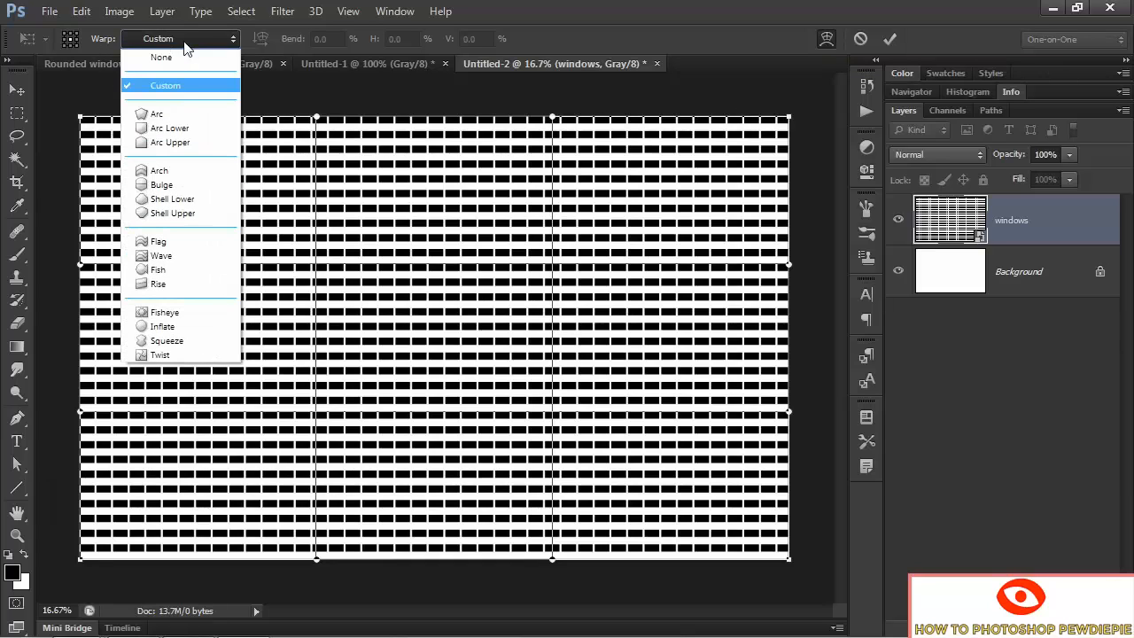
left_click(200, 188)
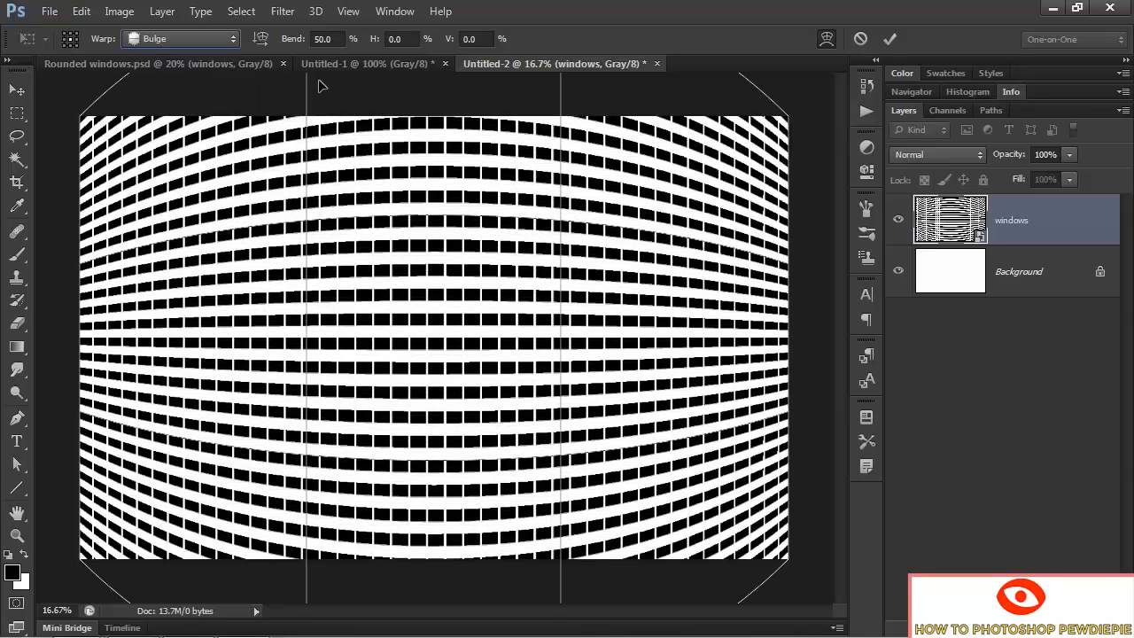
left_click(307, 47)
type("90")
key("Return")
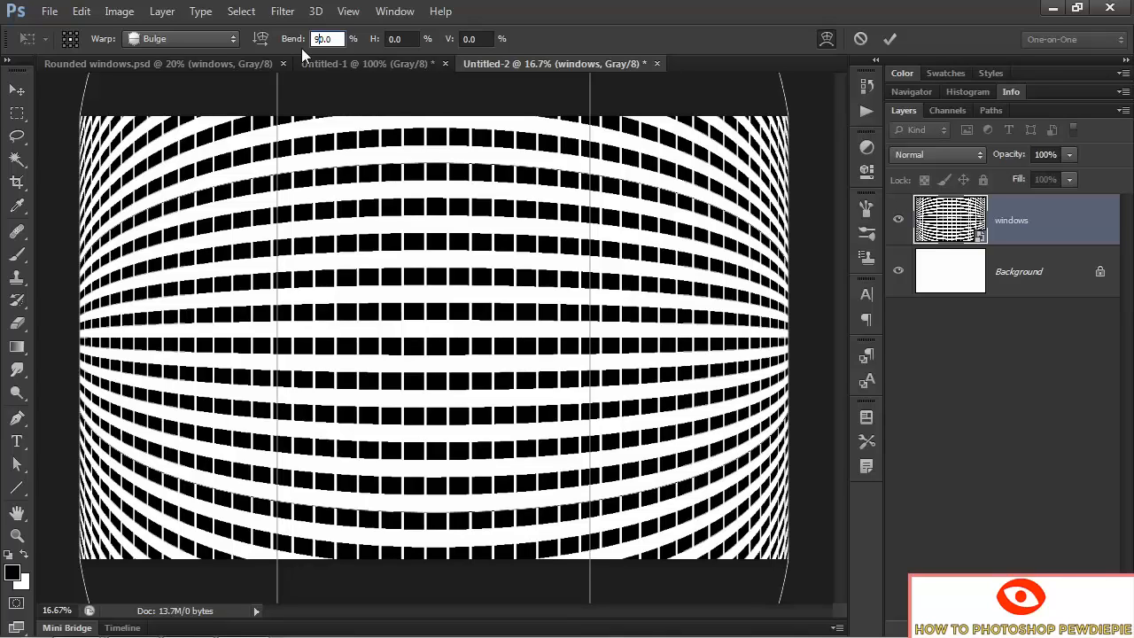
key("Return")
key("Return")
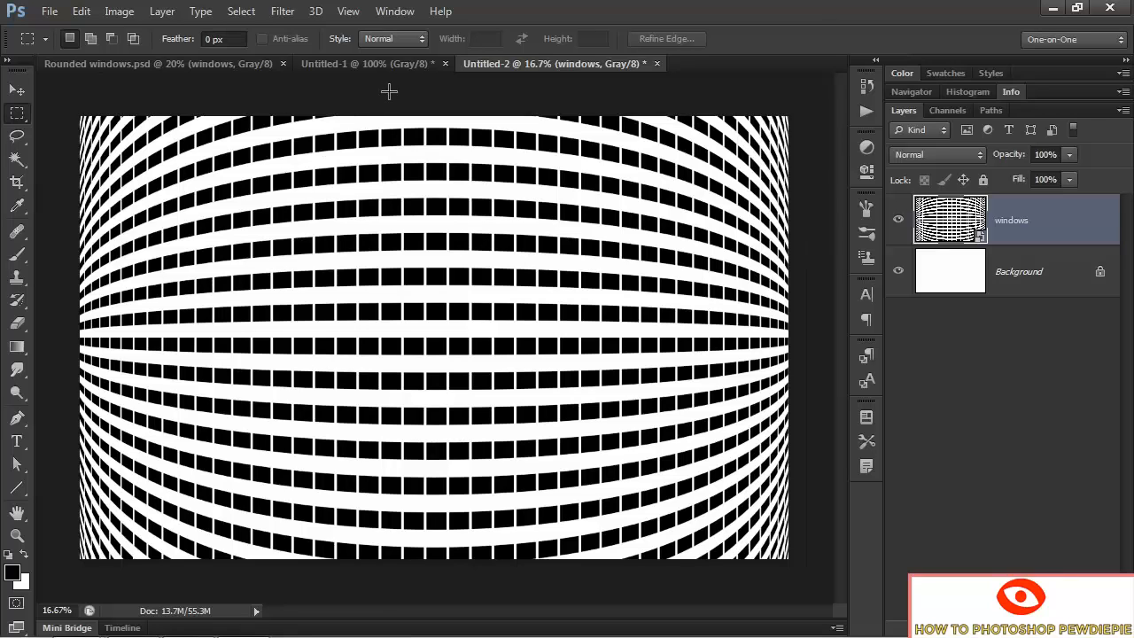
Apply an Offset filter to the windows layer with -1275 pixels horizontal, 0 vertical and Wrap Around for undefined areas
left_click(283, 11)
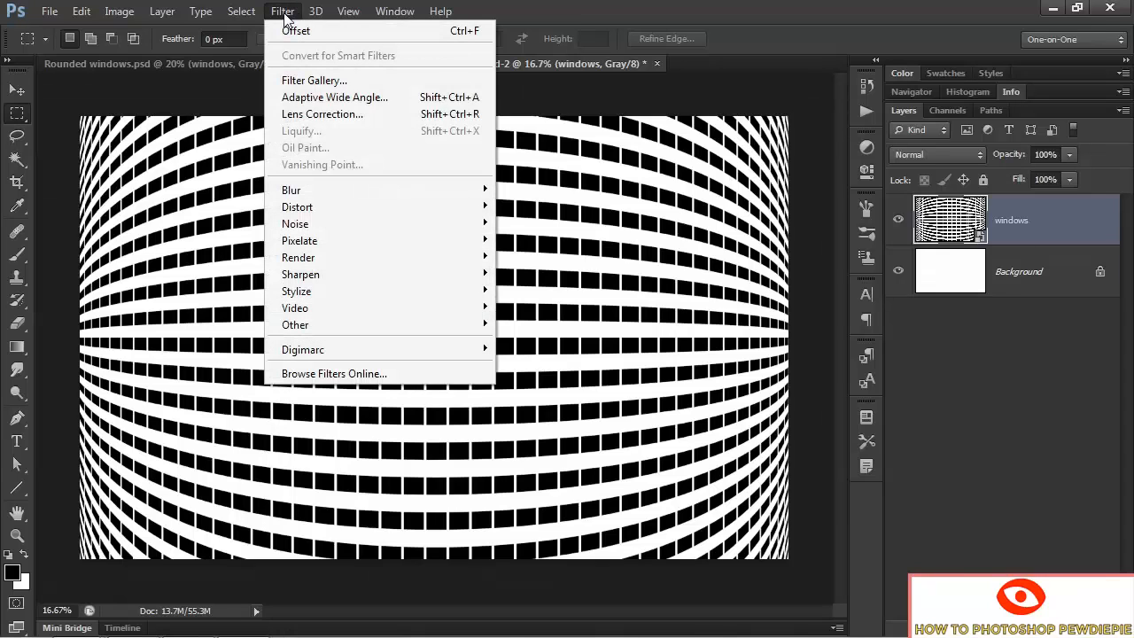
mouse_move(344, 331)
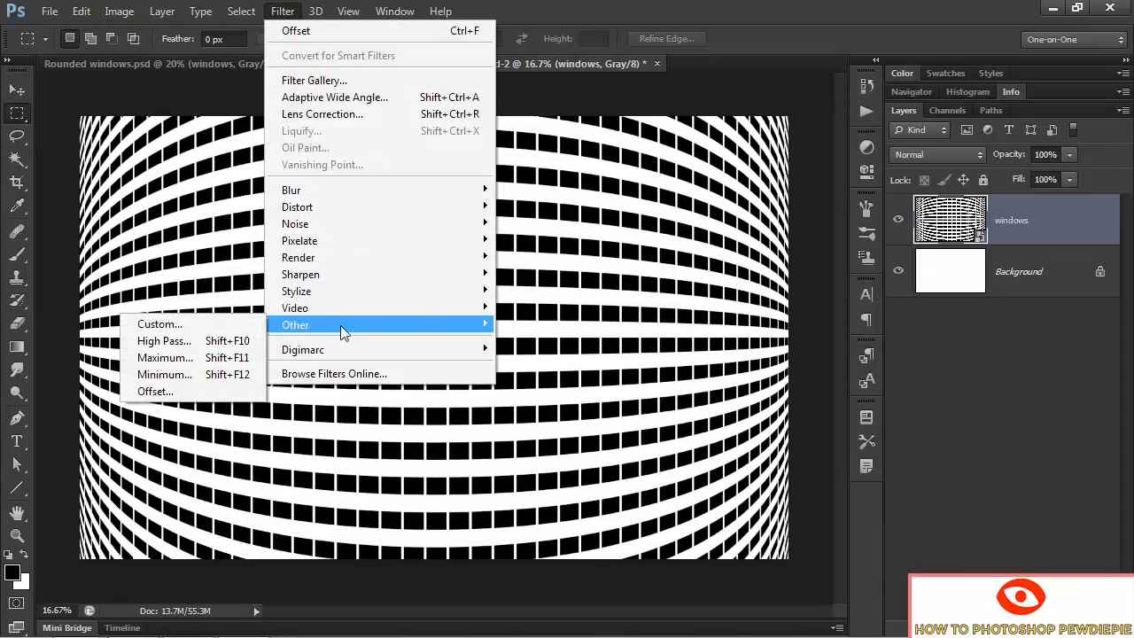
left_click(217, 390)
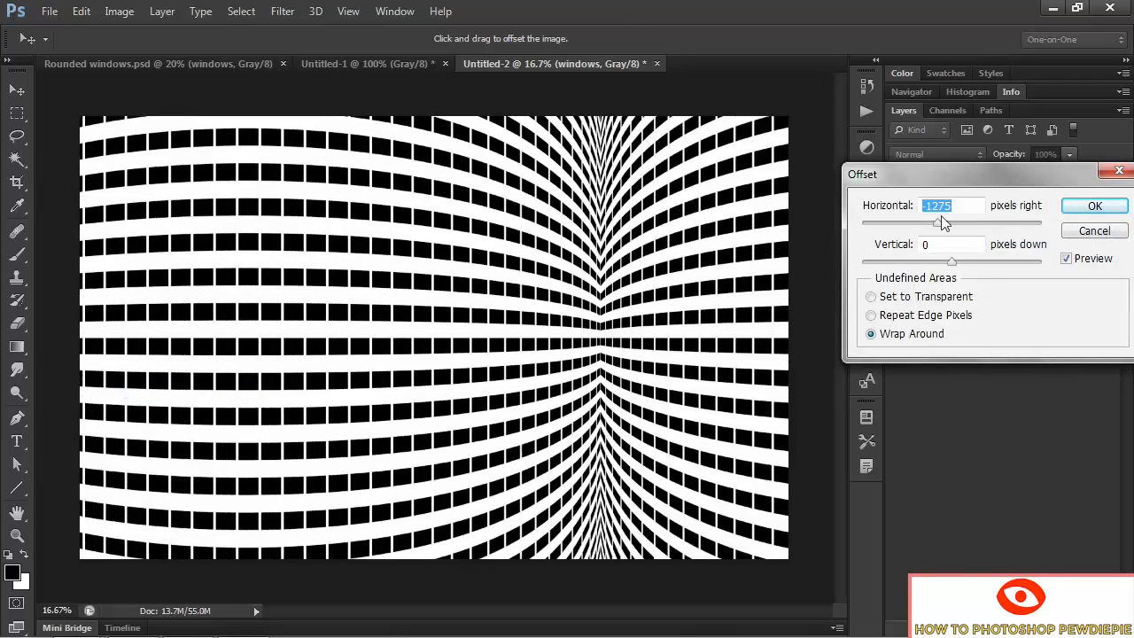
left_click(959, 206)
left_click(871, 334)
left_click(1090, 209)
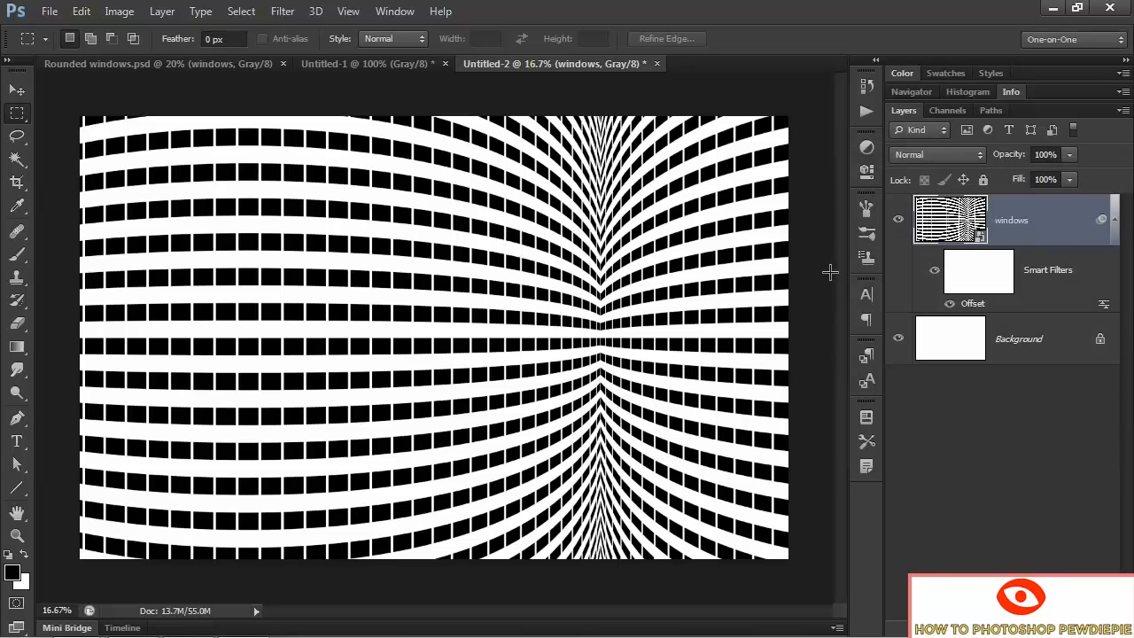
Add a new layer named "sliver" above the windows layer for covering the seam where the bulges meet
left_click(601, 131, "ctrl")
left_click(613, 133, "ctrl")
left_click(602, 170, "ctrl")
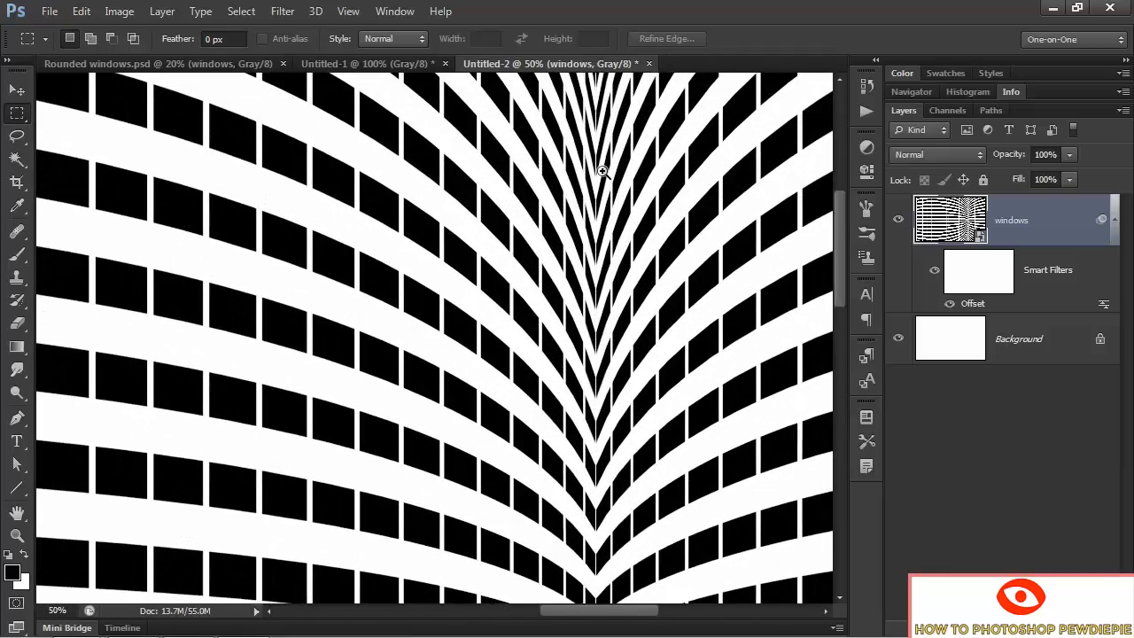
left_click(601, 175, "ctrl")
left_click(600, 175, "ctrl")
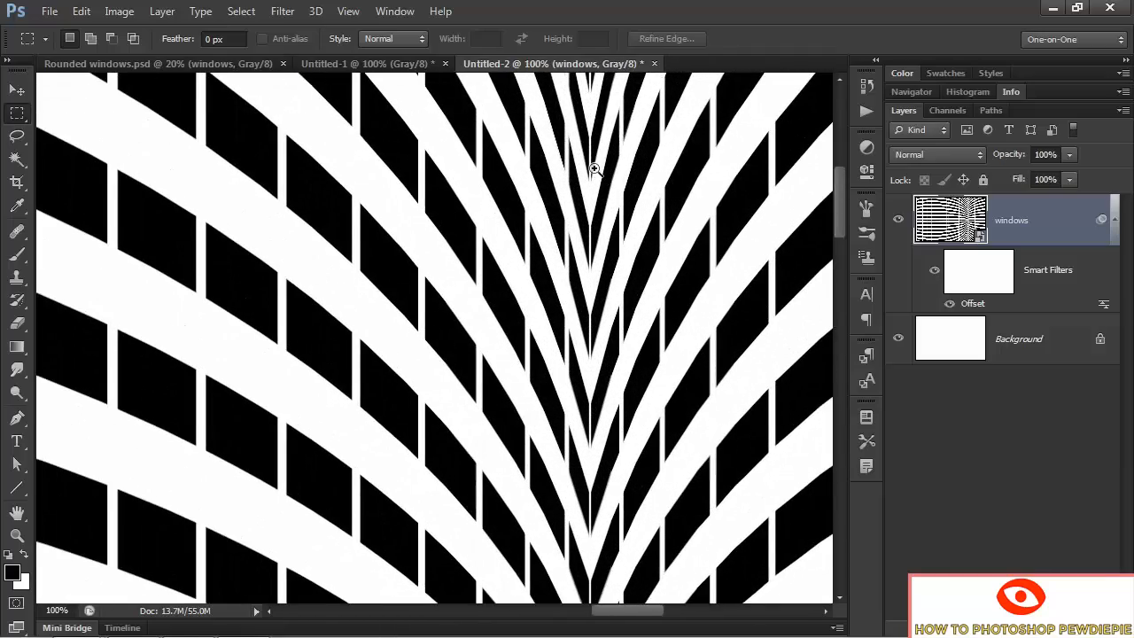
left_click(595, 168, "ctrl")
left_click_drag(582, 135, 570, 517)
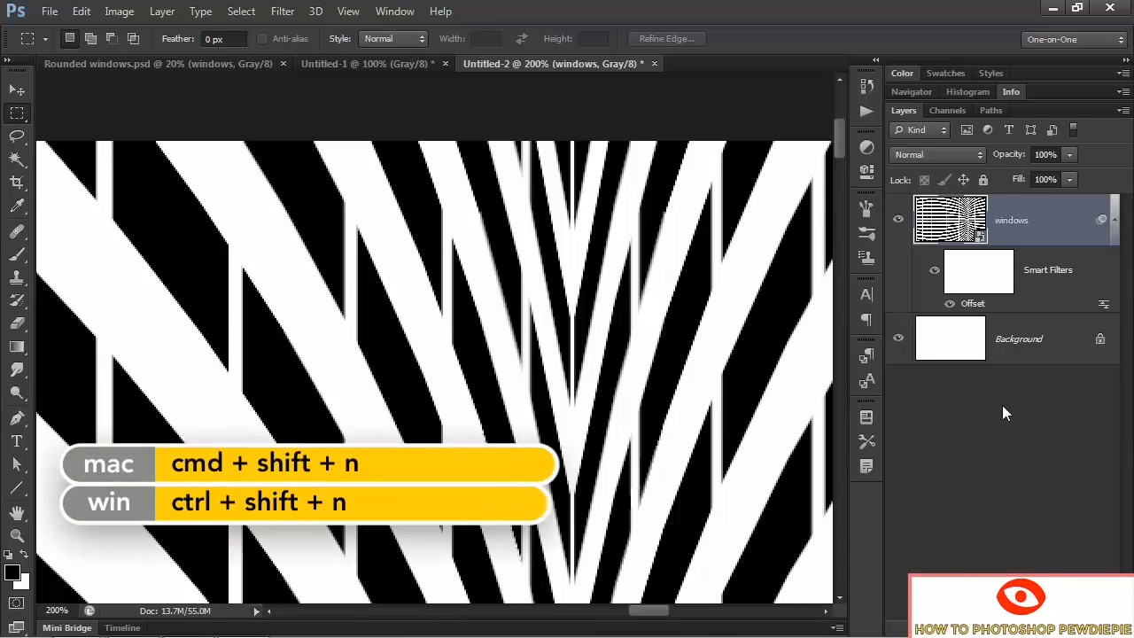
key("ctrl+shift+n")
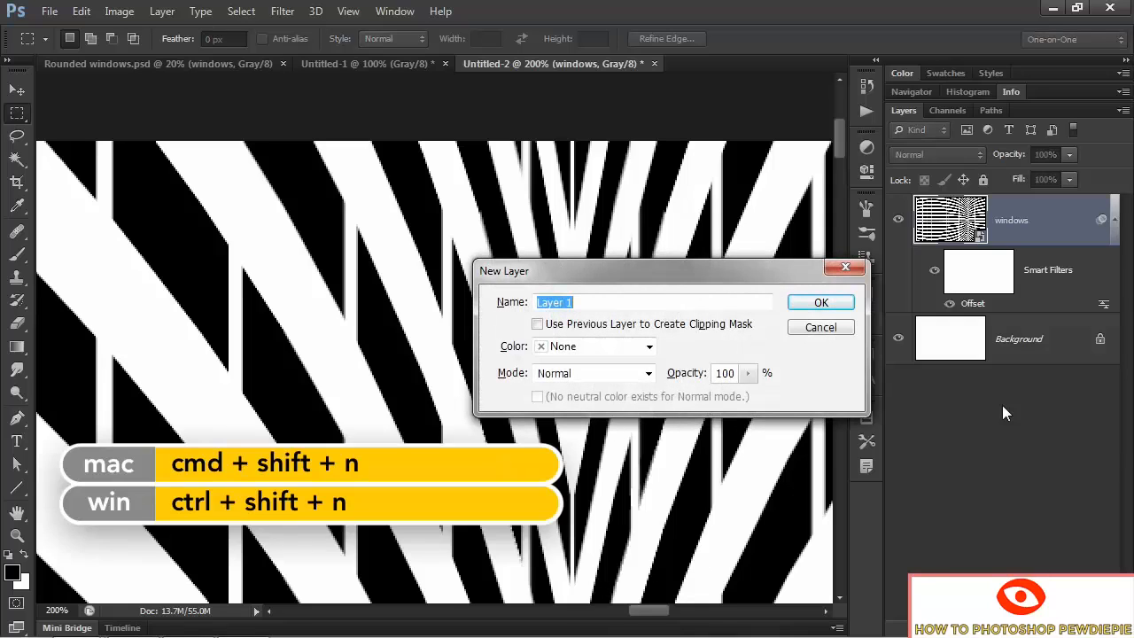
type("sliver")
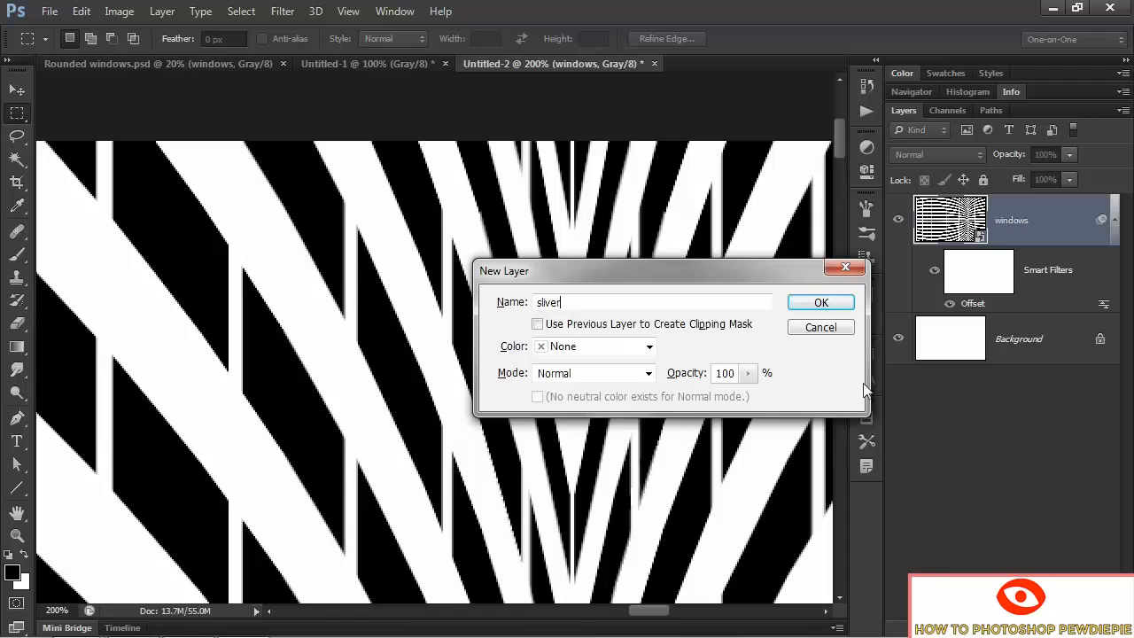
left_click(802, 304)
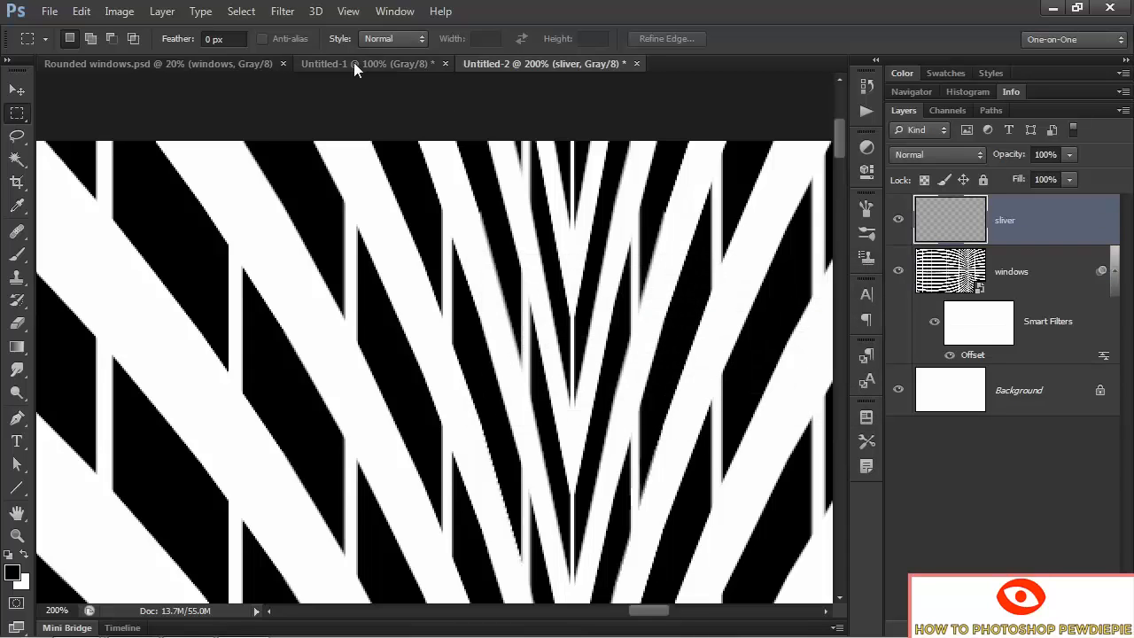
Fill a fixed-size 4 × 3000 px marquee along the seam with white on the sliver layer, and deselect it
left_click(398, 41)
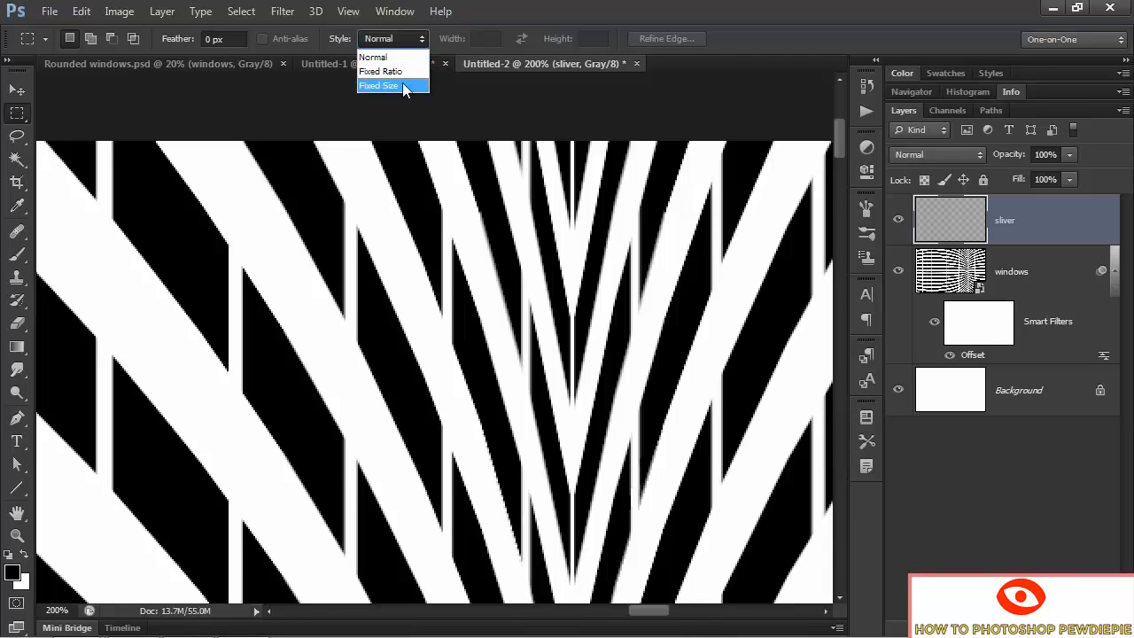
left_click(402, 85)
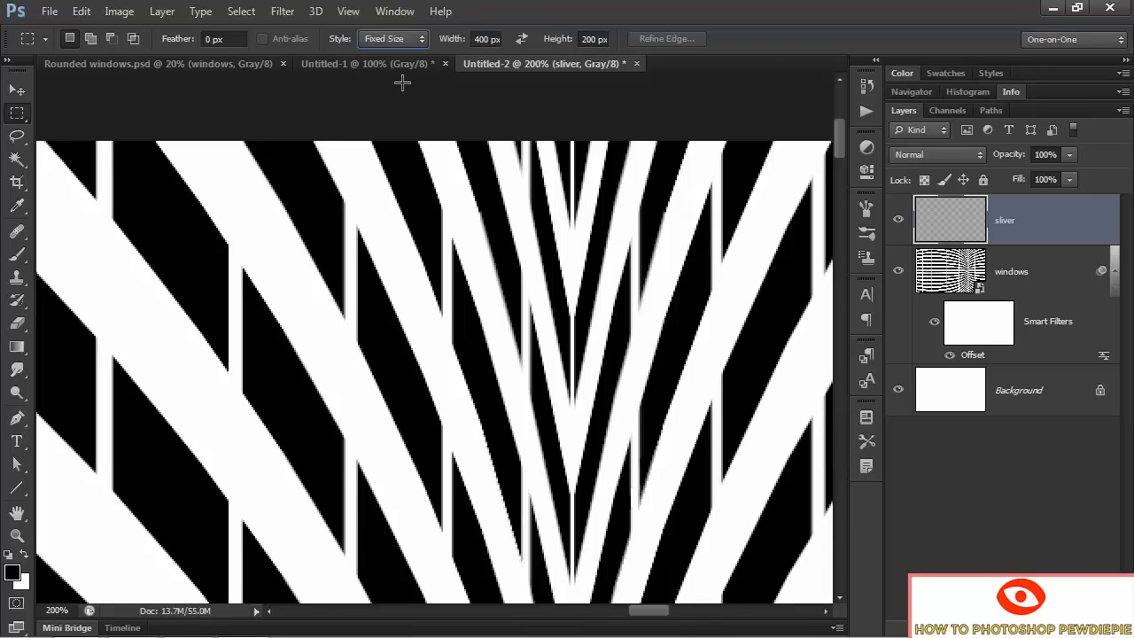
left_click(457, 44)
key("Tab")
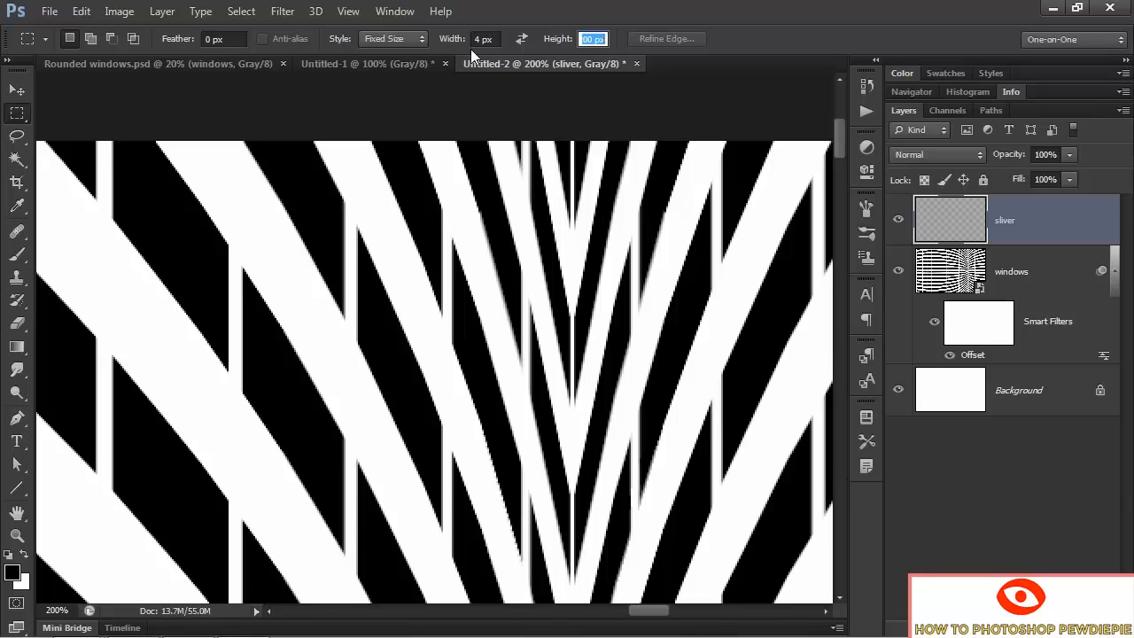
type("3000")
key("Return")
left_click_drag(570, 136, 569, 137)
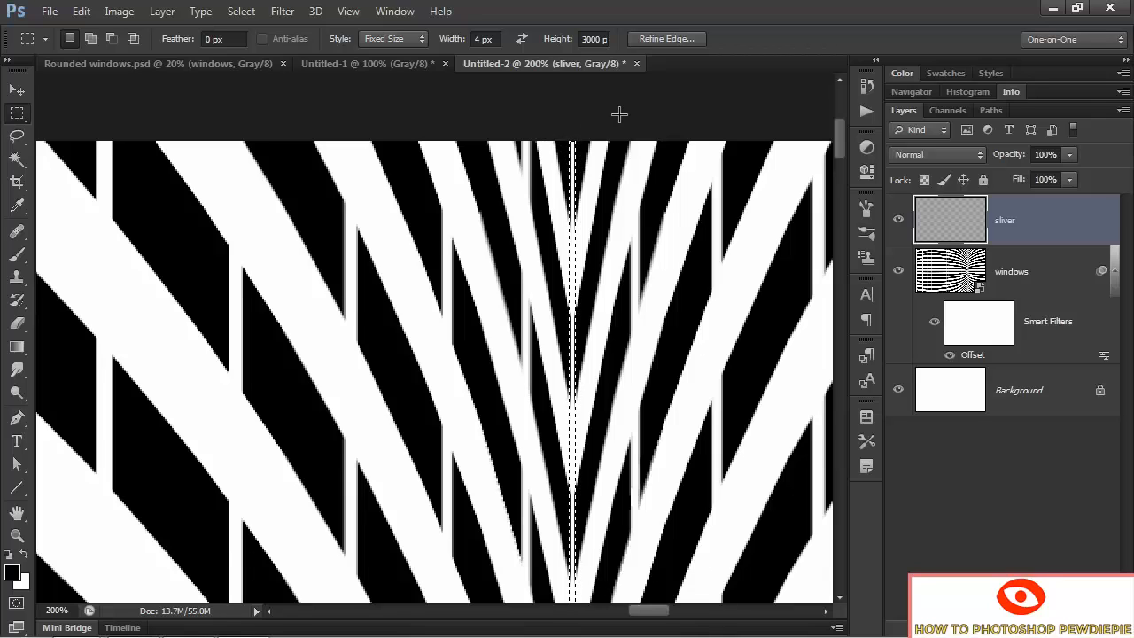
key("ctrl+BackSpace")
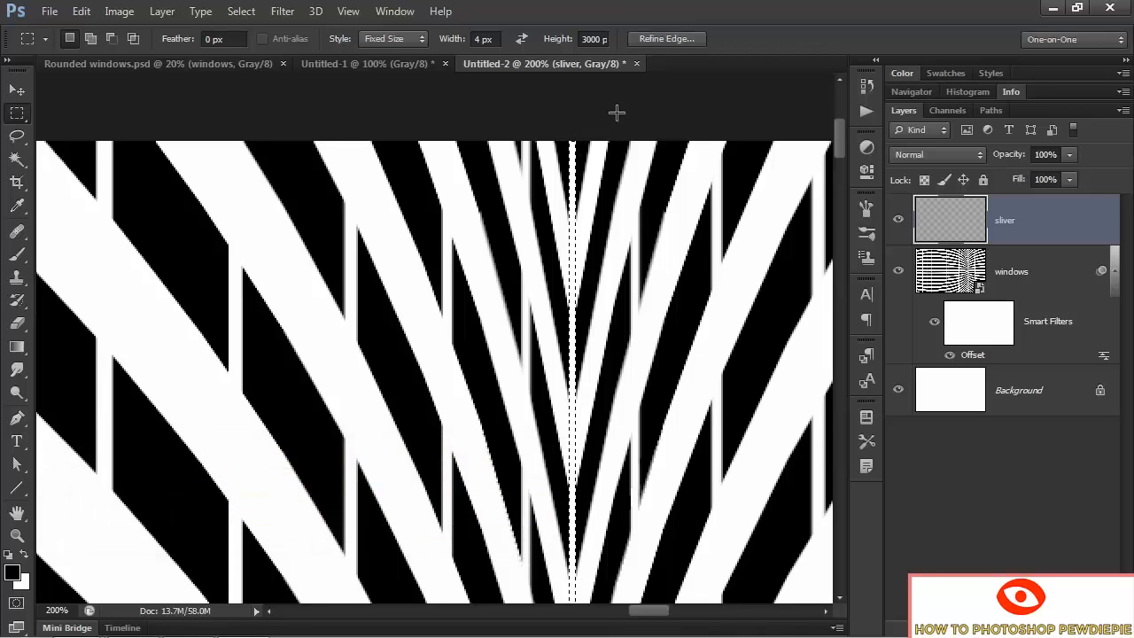
key("ctrl+d")
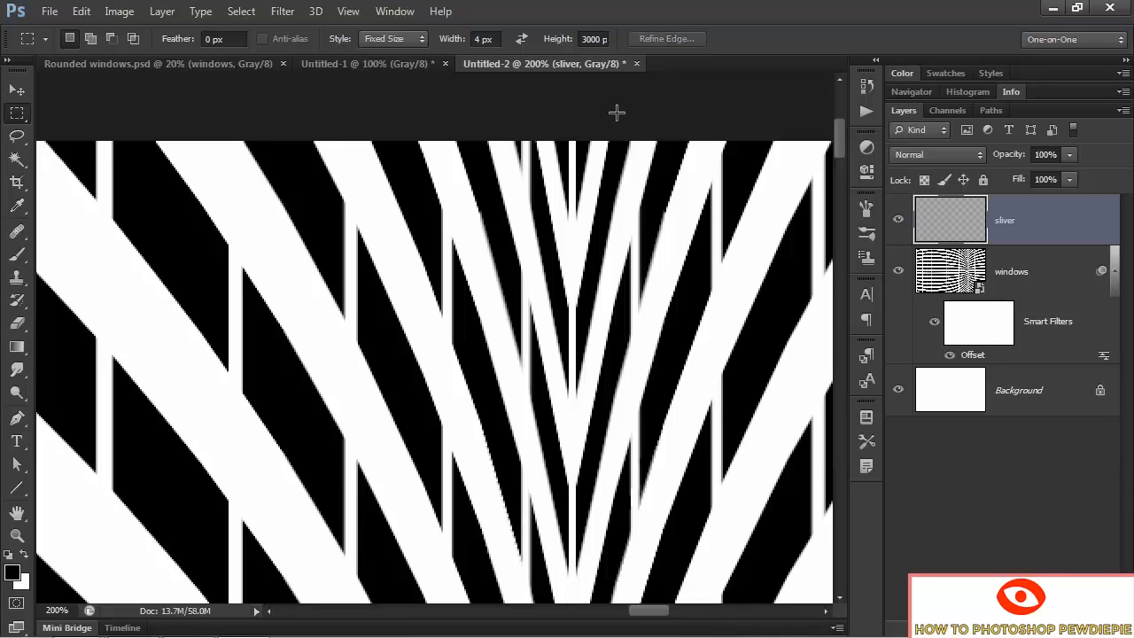
Return the marquee style to Normal and fit the whole image in the window
left_click(388, 39)
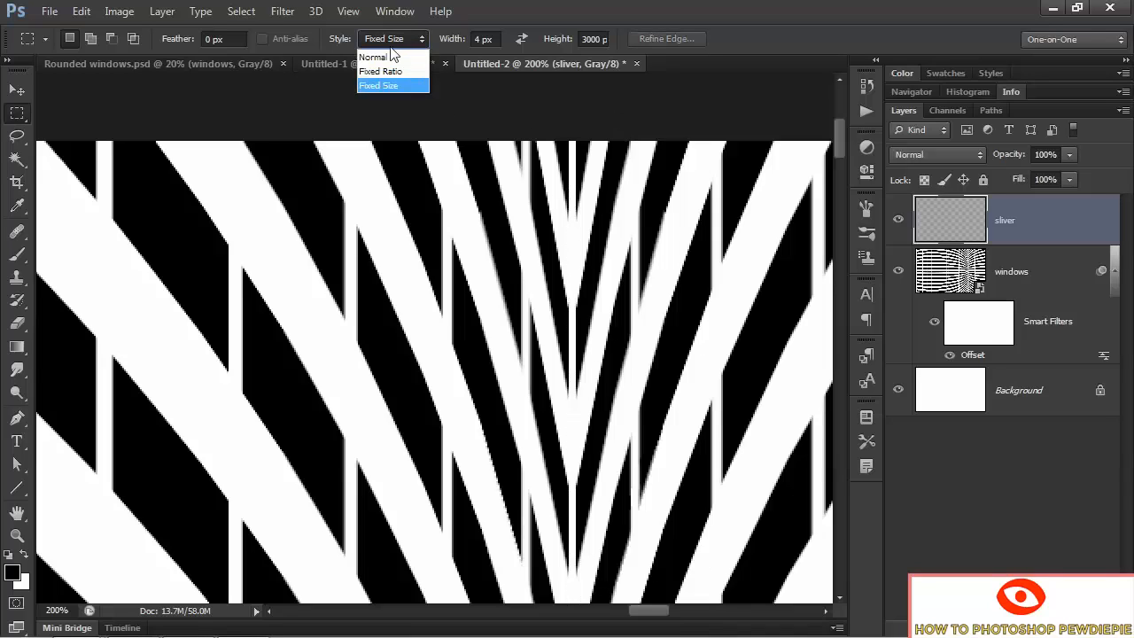
left_click(394, 56)
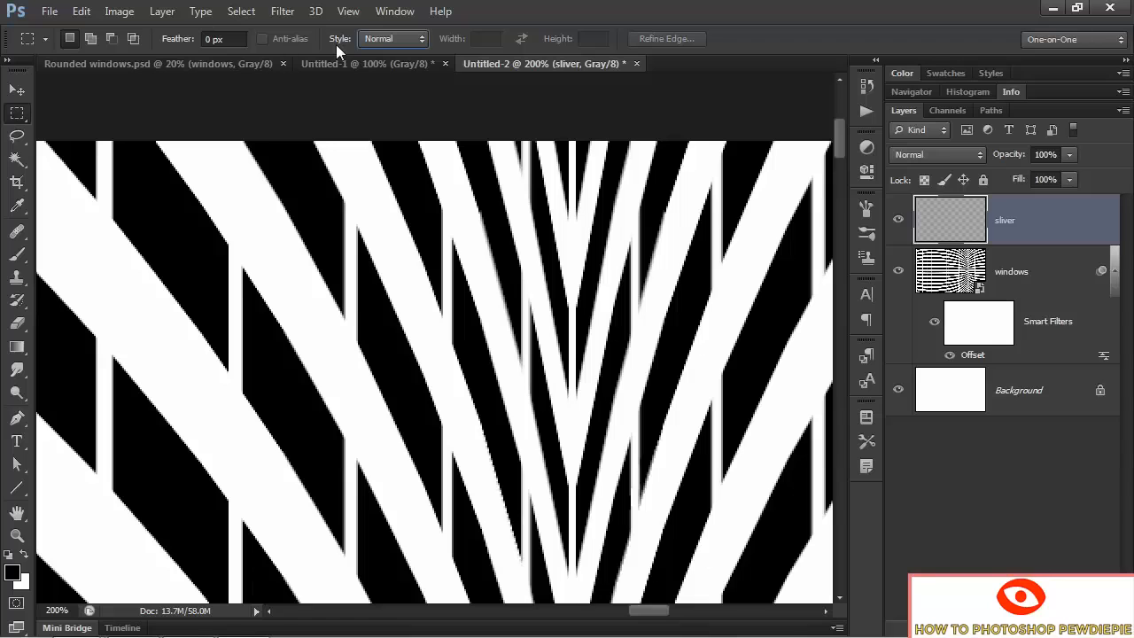
key("ctrl+0")
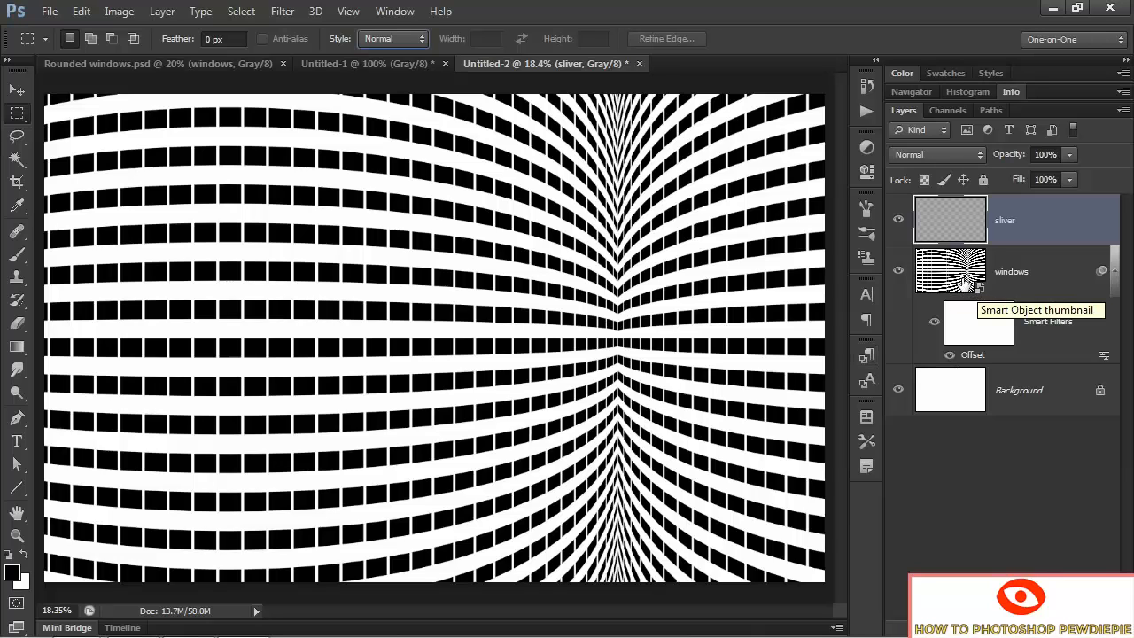
Duplicate the windows layer above the sliver layer and delete the copy's Offset smart filter
left_click(1015, 283)
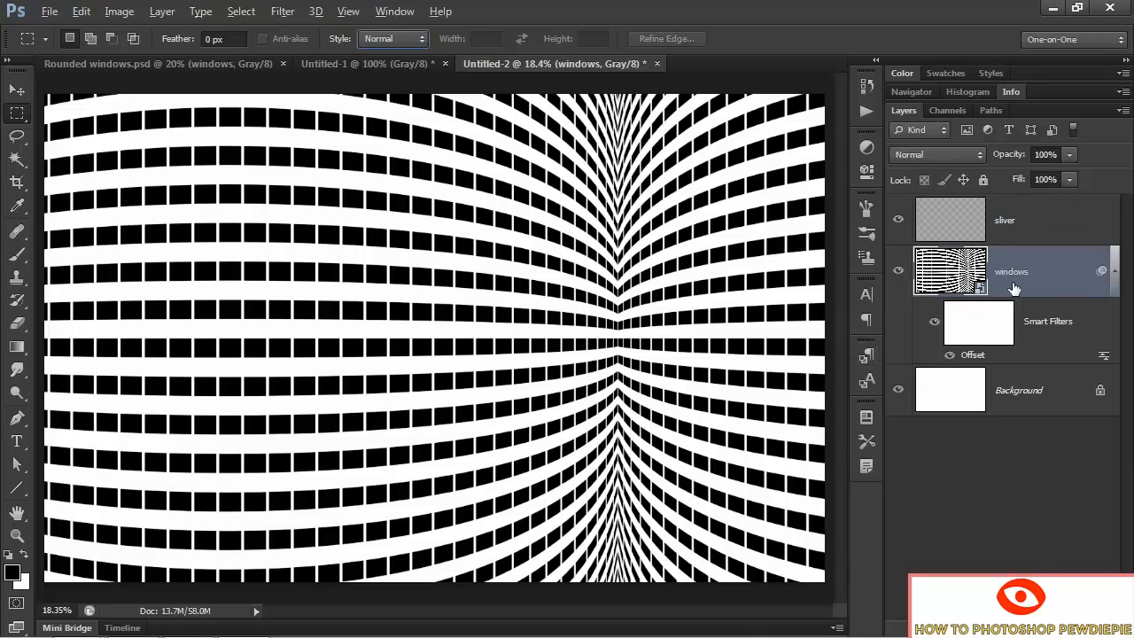
left_click_drag(1015, 288, 999, 195)
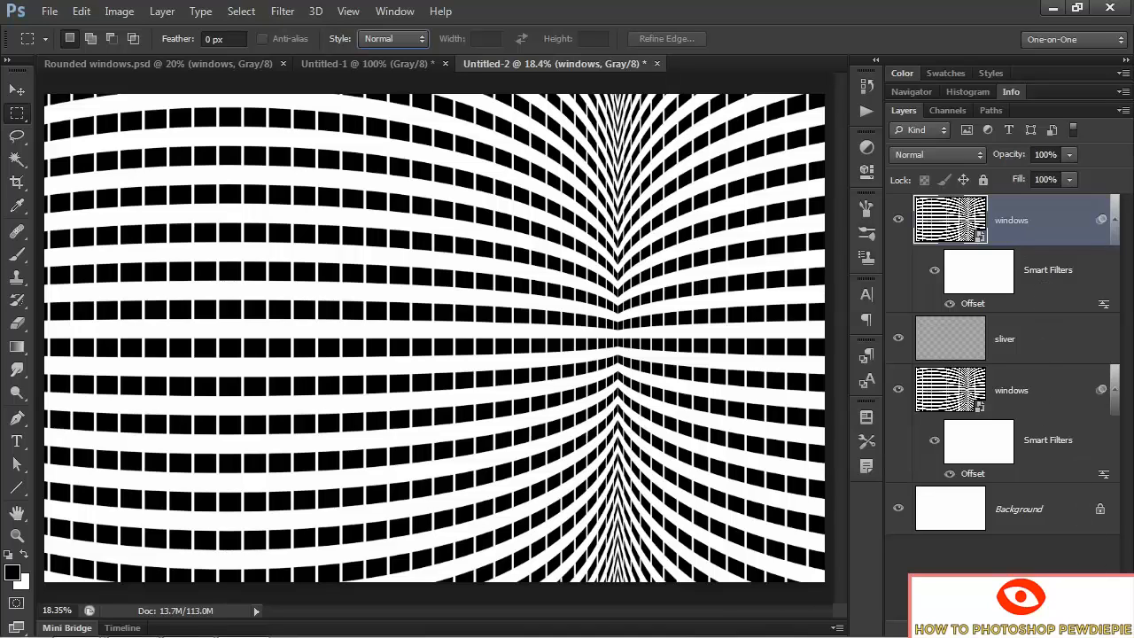
left_click_drag(1048, 270, 1105, 627)
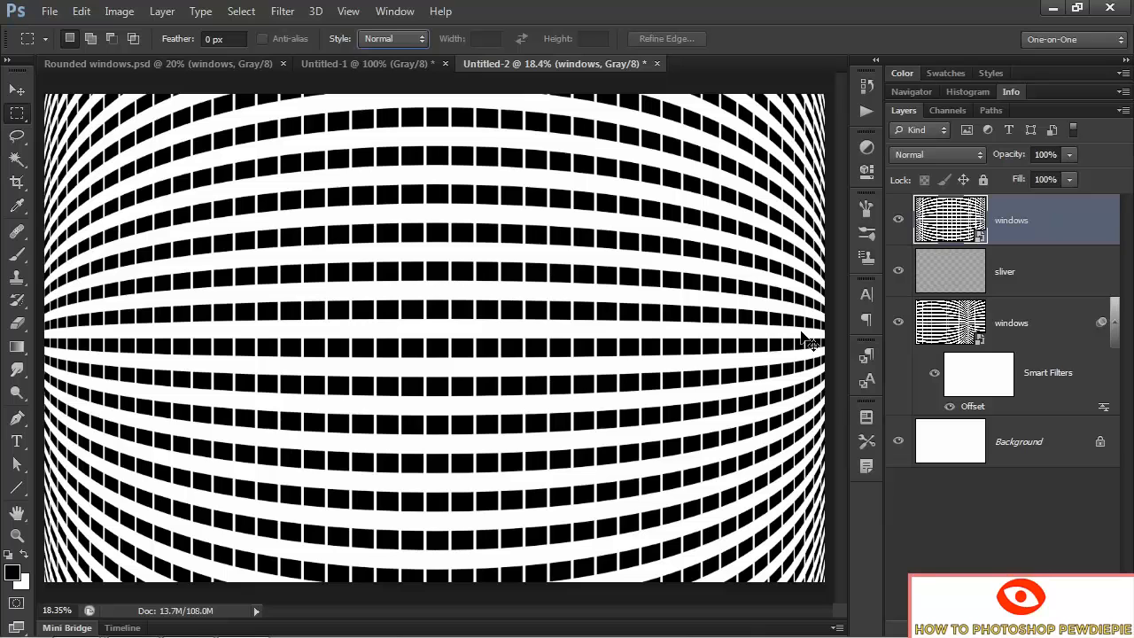
Slide the upper windows copy left until its right edge is at about X 1673 px, and set its transform reference point to the middle-right
left_click_drag(807, 341, 296, 374)
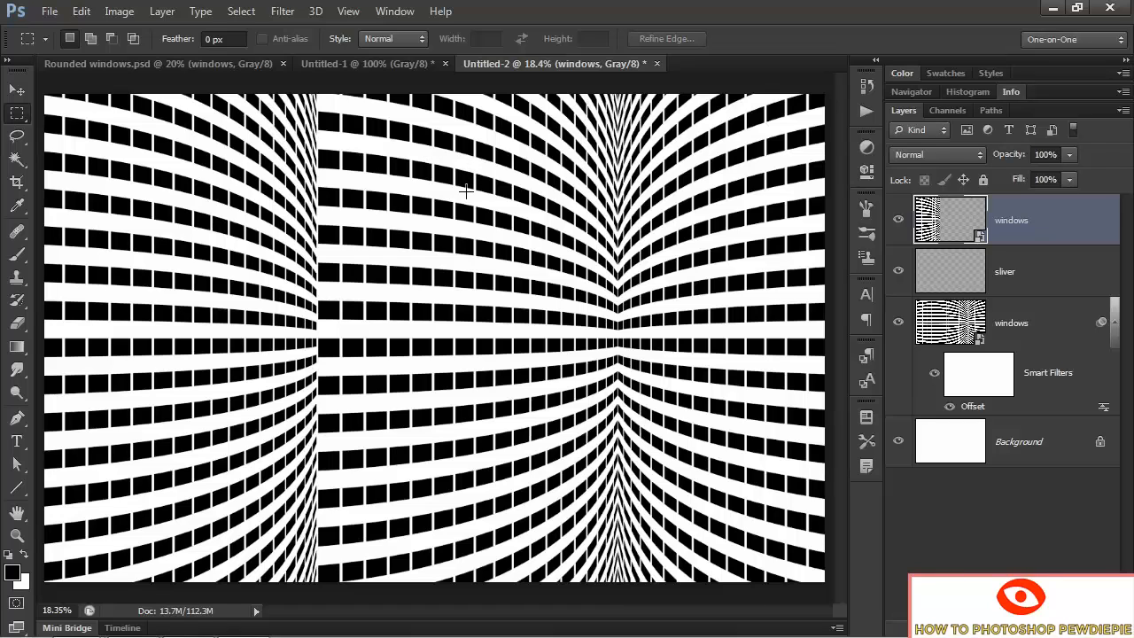
key("ctrl+t")
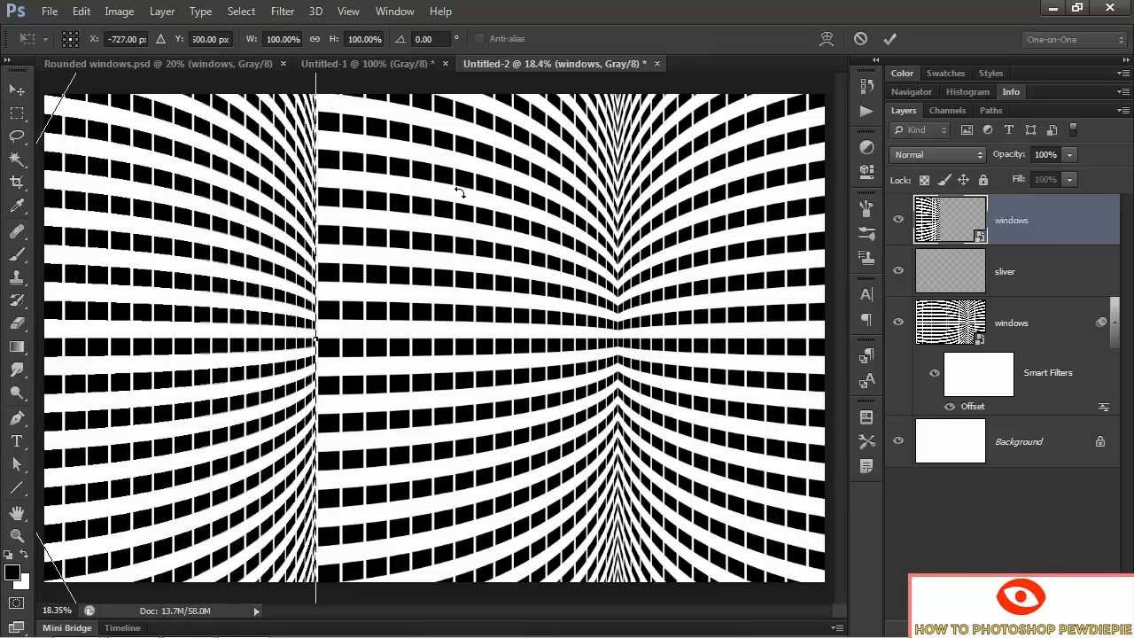
left_click(75, 39)
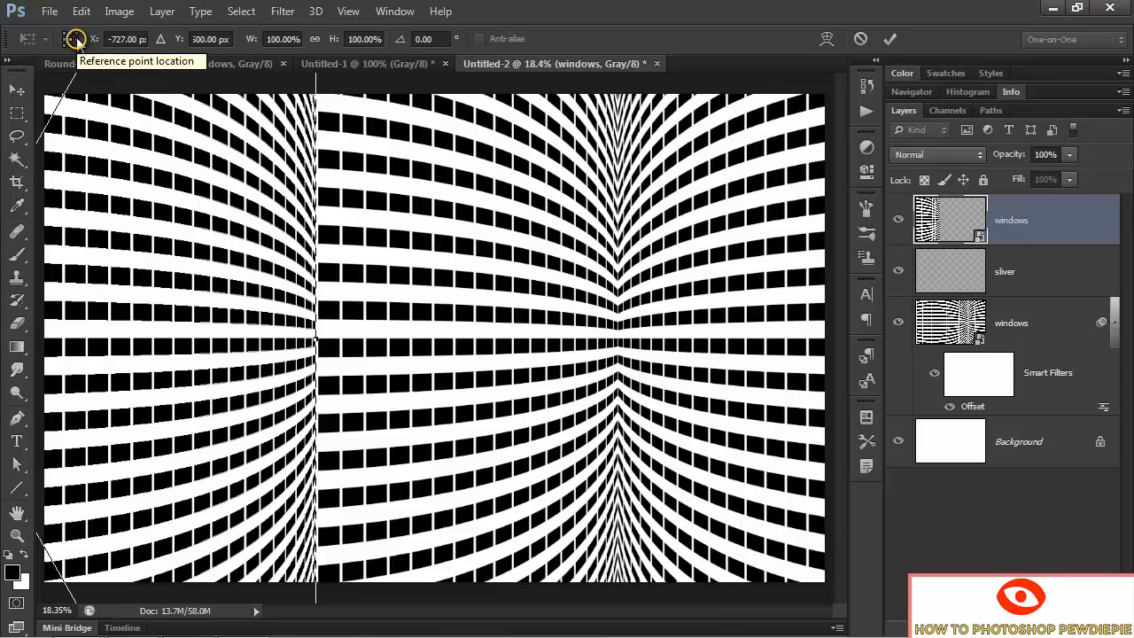
left_click(75, 39)
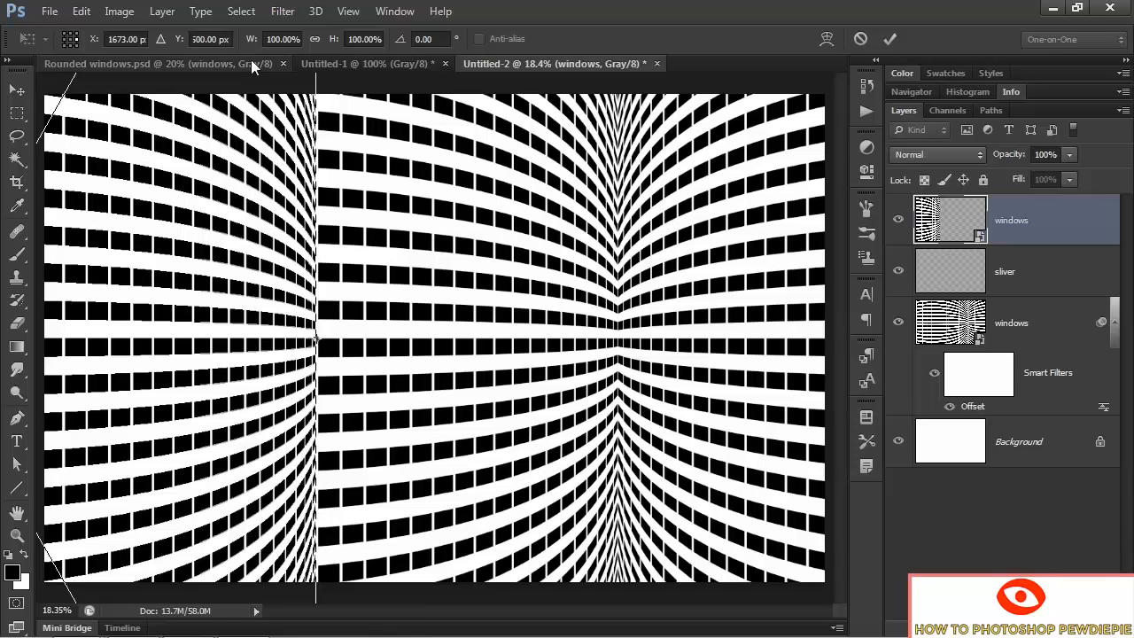
Scale the windows copy proportionally to 236% in width and height
left_click(315, 40)
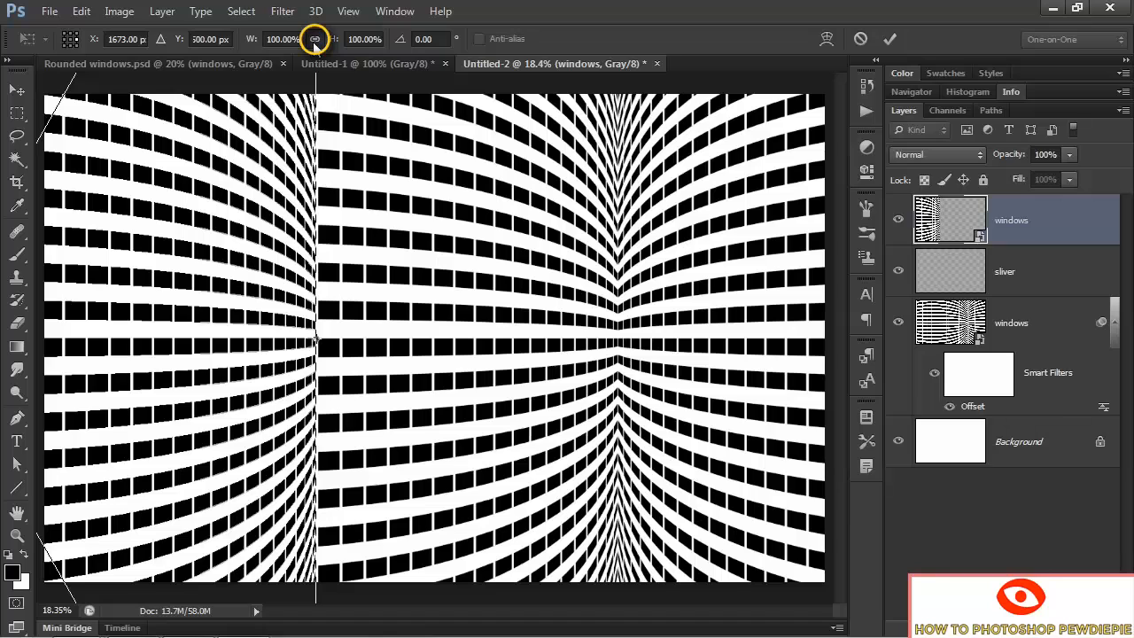
left_click(251, 46)
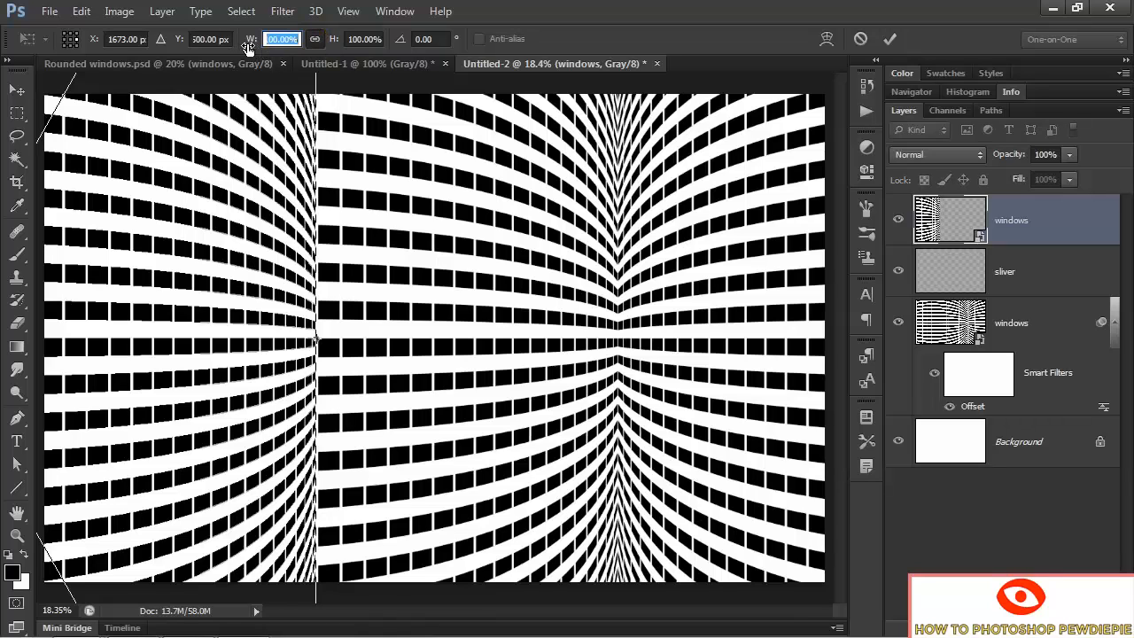
type("236")
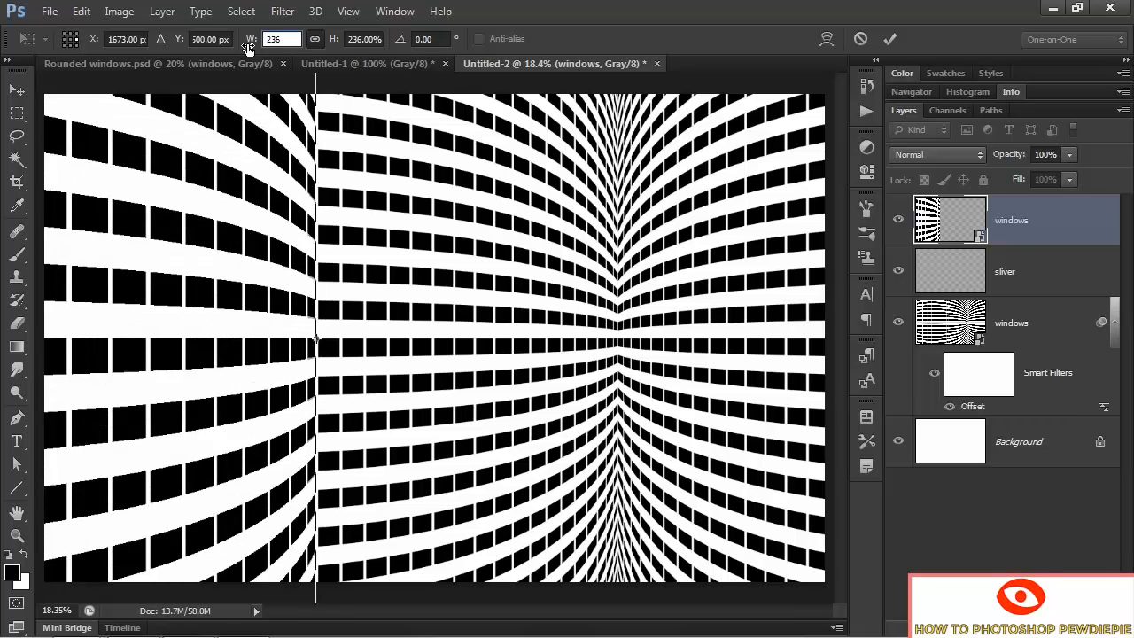
key("Return")
Set the right edge of the scaled windows copy to X 1366 px and apply the transformation
left_click(97, 44)
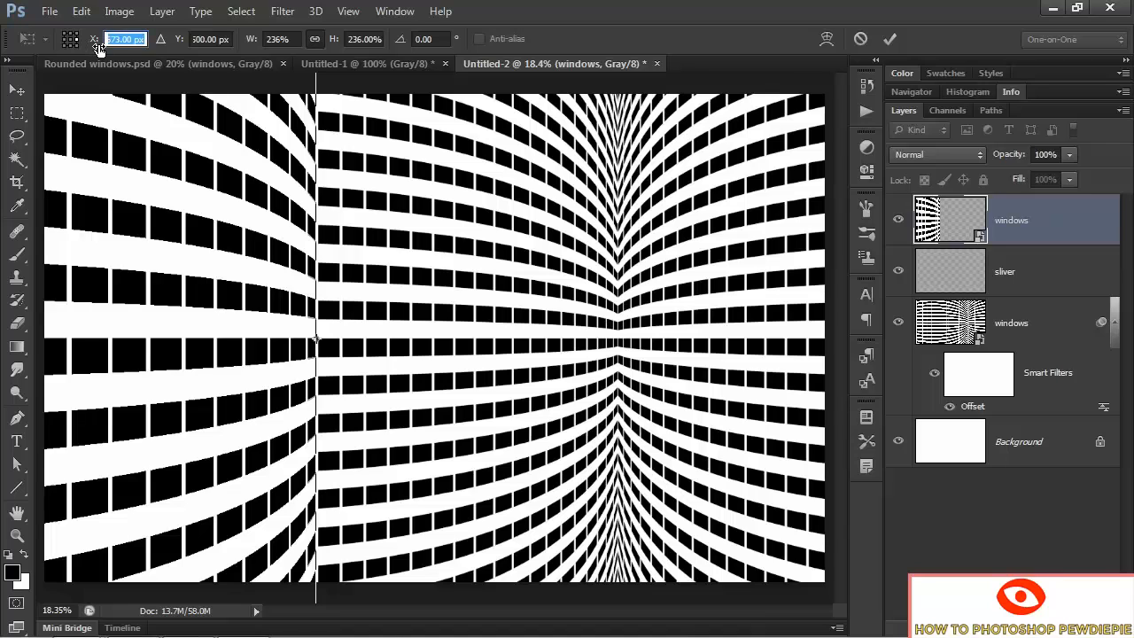
type("13")
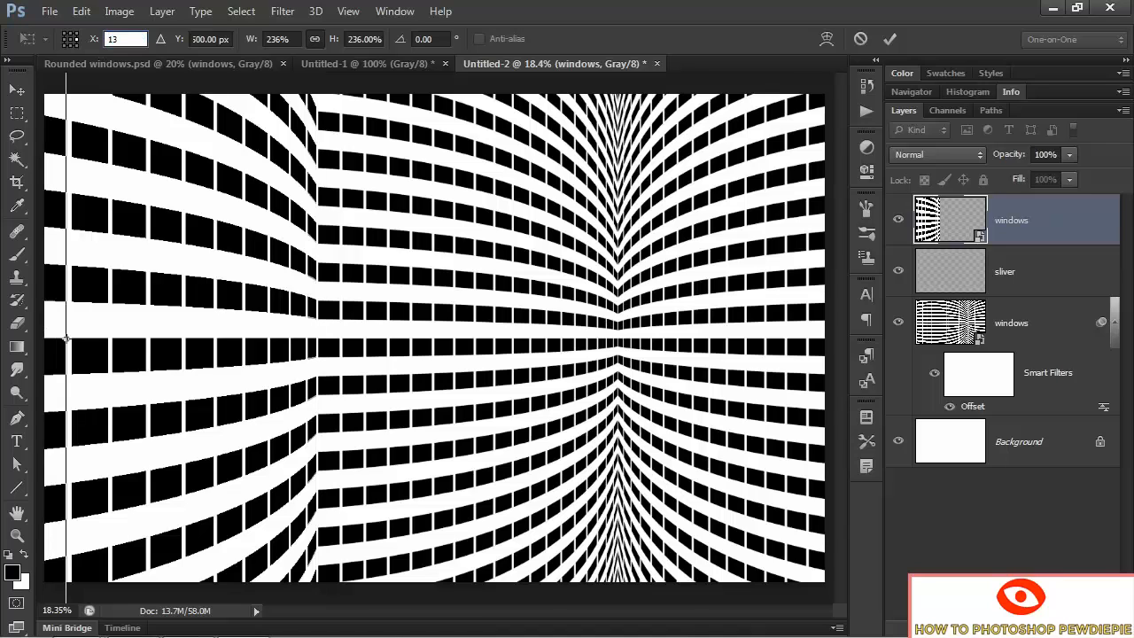
type("66")
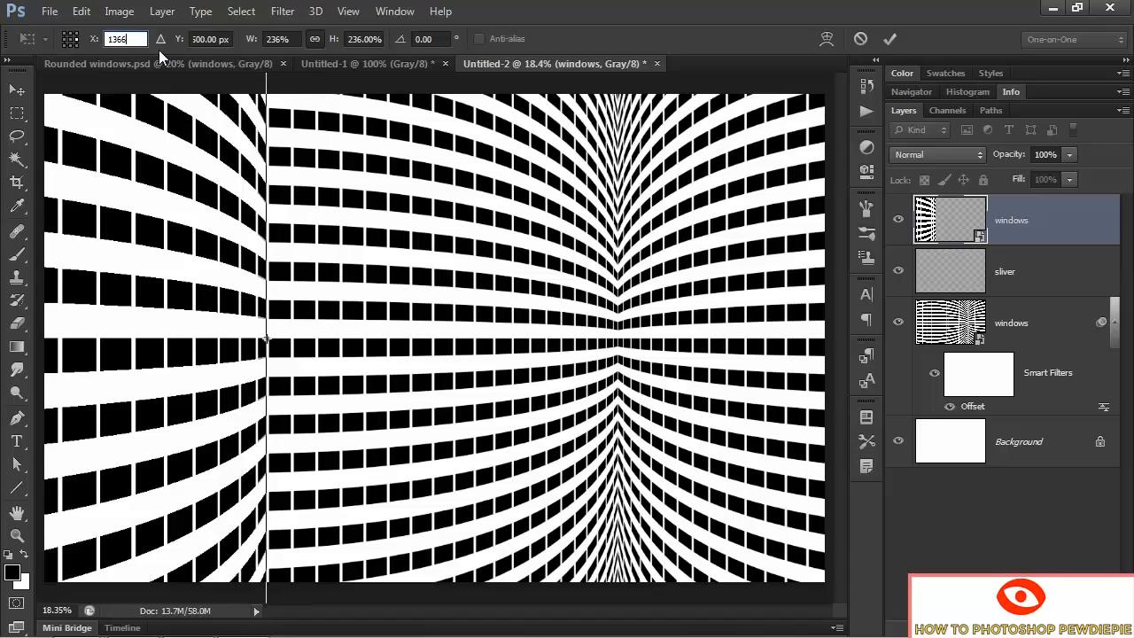
key("Return")
key("Return")
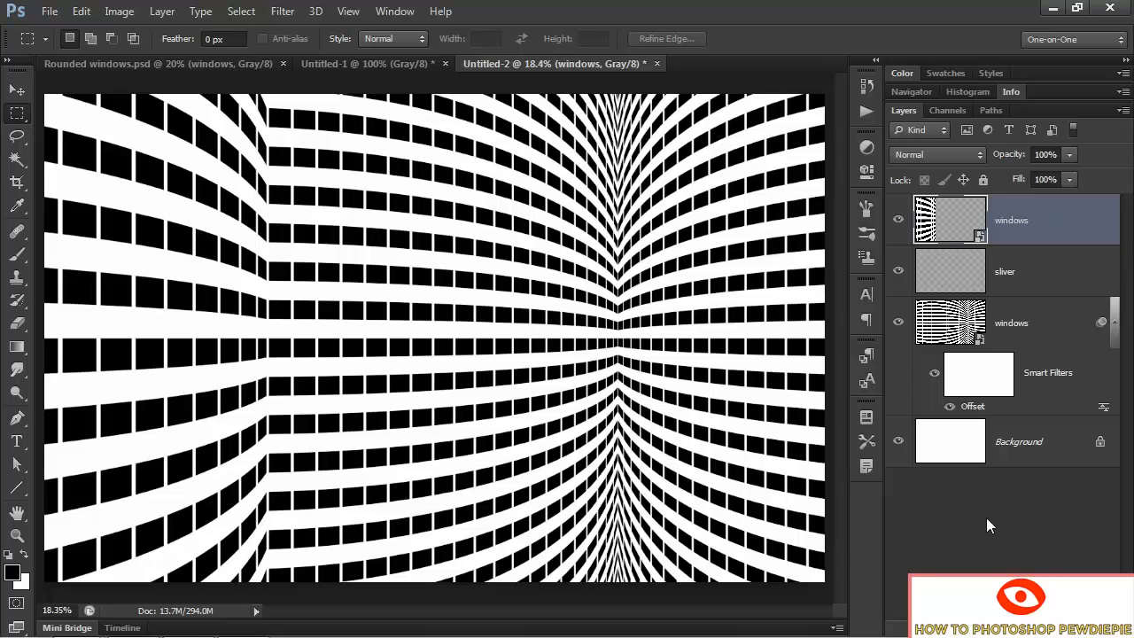
View the finished artwork in full-screen mode without the interface and enlarge it to fill the screen
key("f")
key("f")
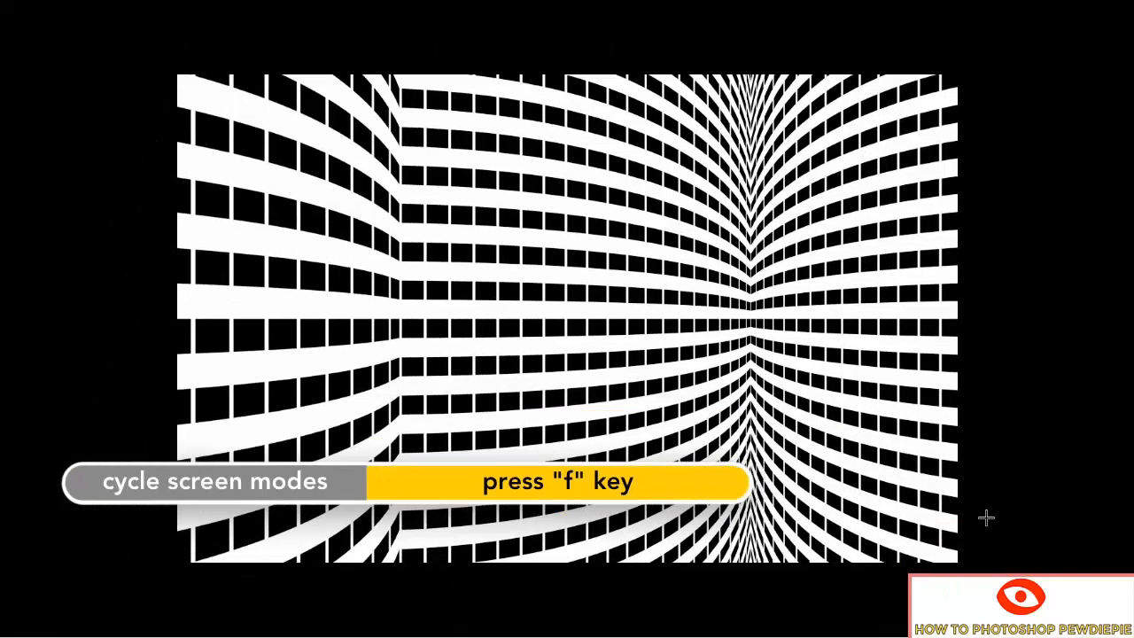
key("ctrl+plus")
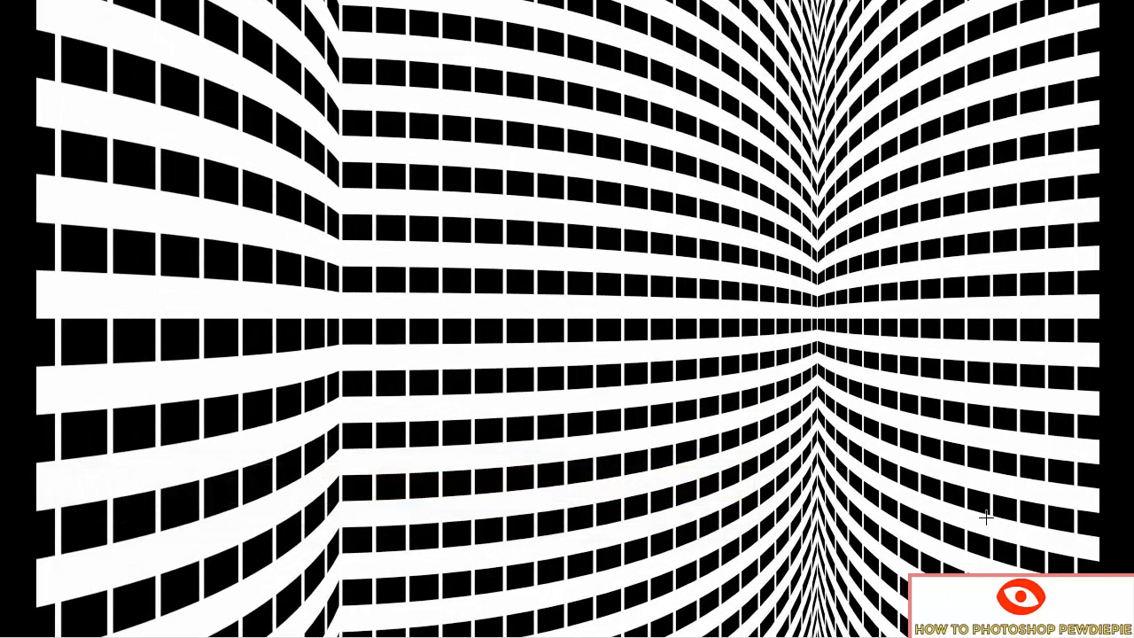
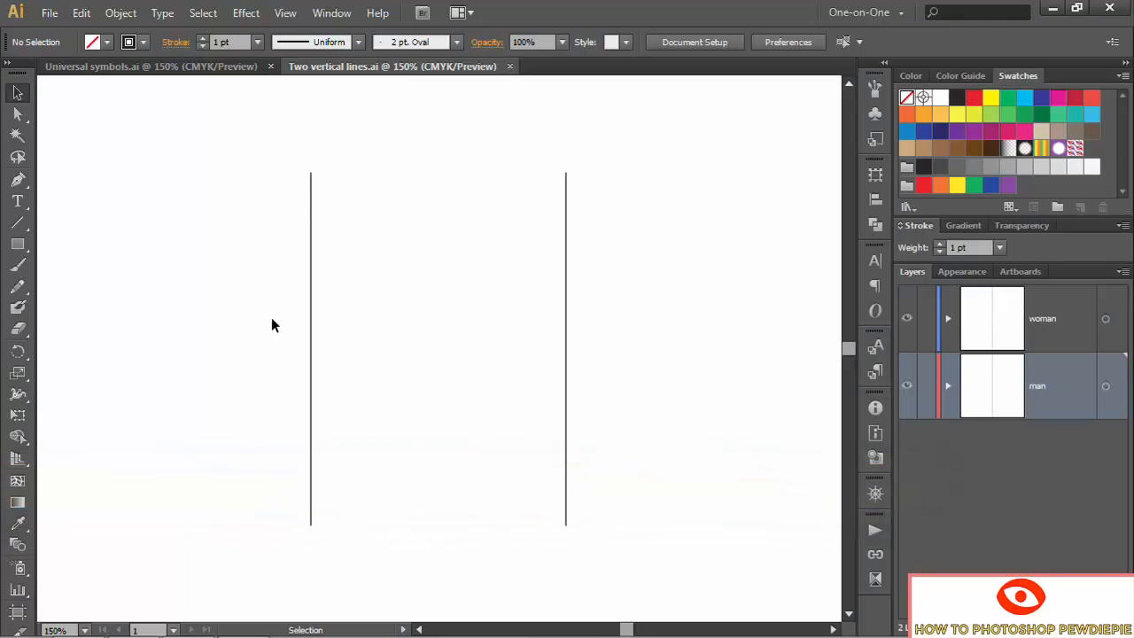
In Illustrator, give the left vertical line in Two vertical lines.ai a 28 pt stroke with round caps
left_click(311, 316)
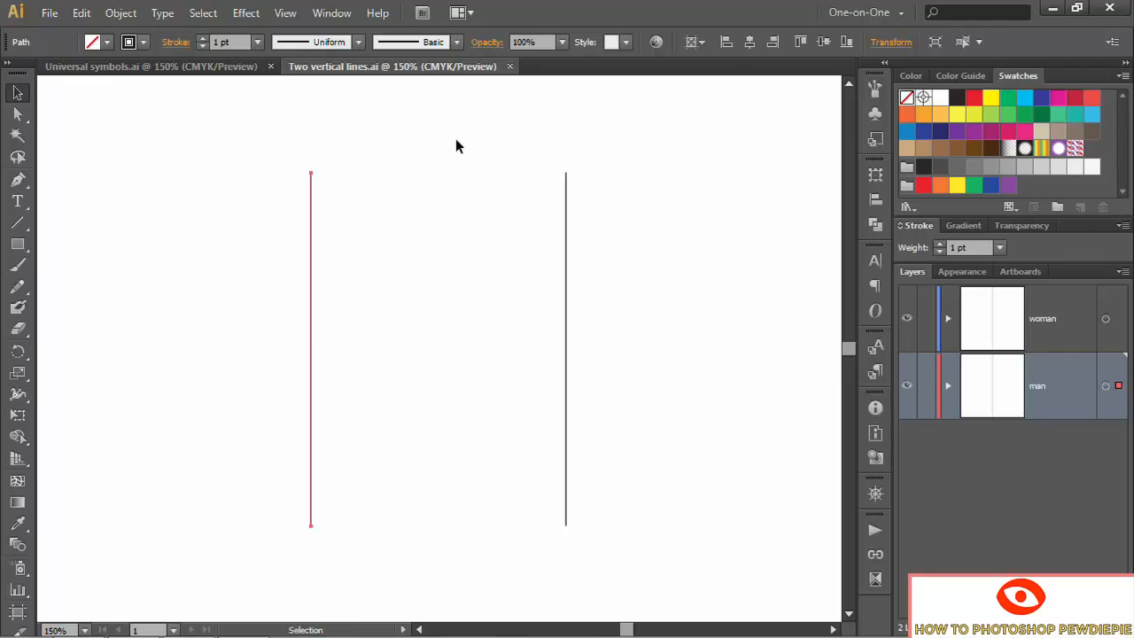
left_click(332, 14)
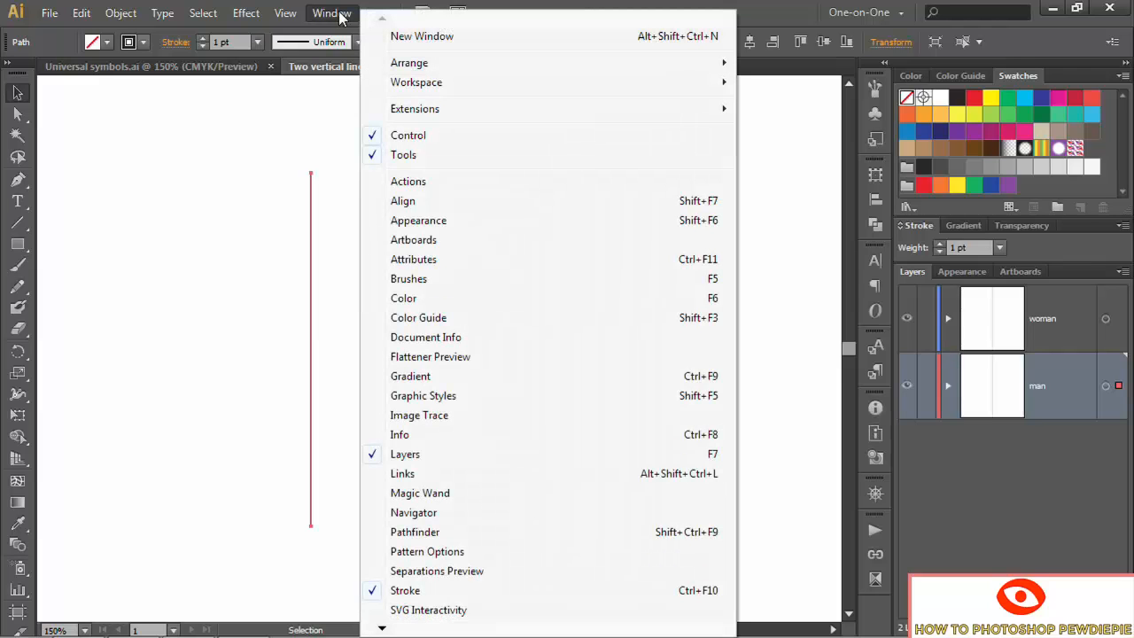
left_click(484, 222)
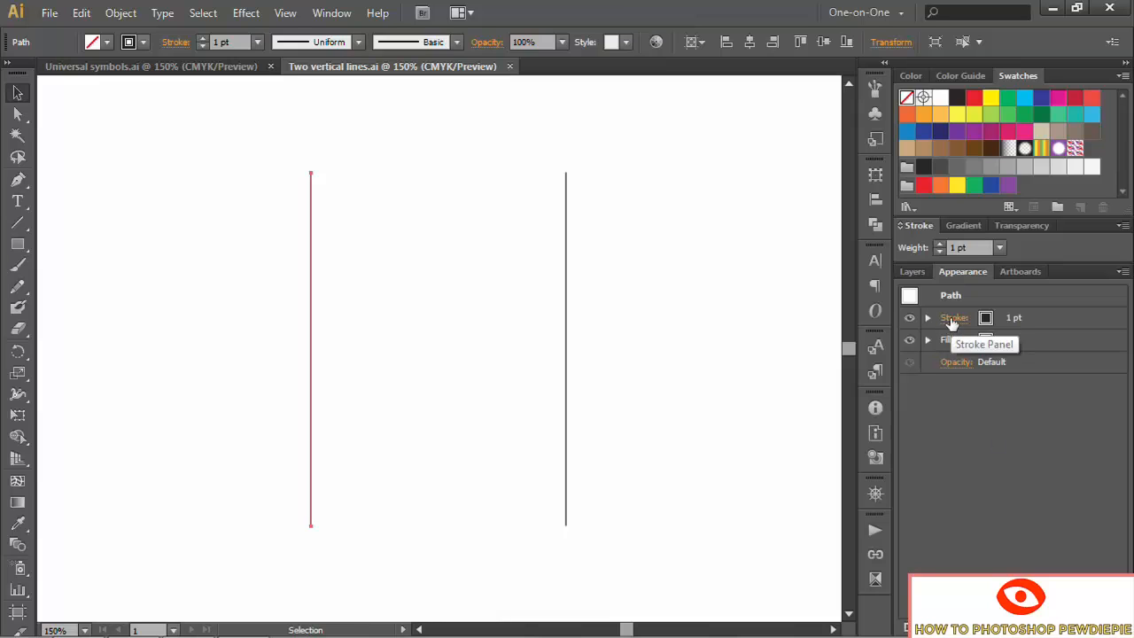
left_click(955, 318)
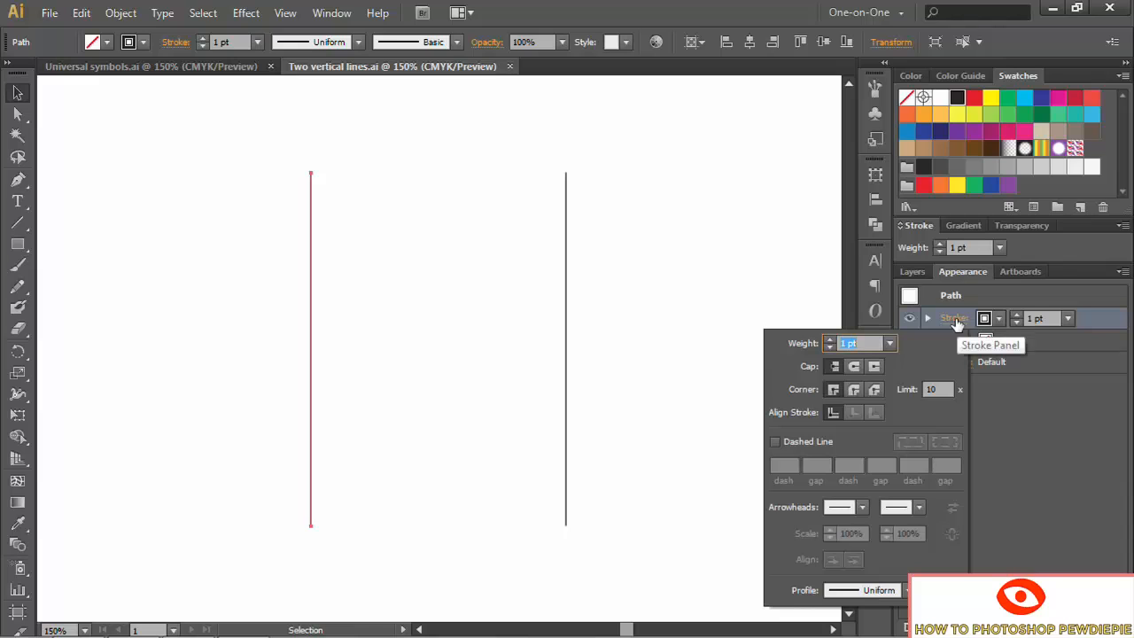
type("28")
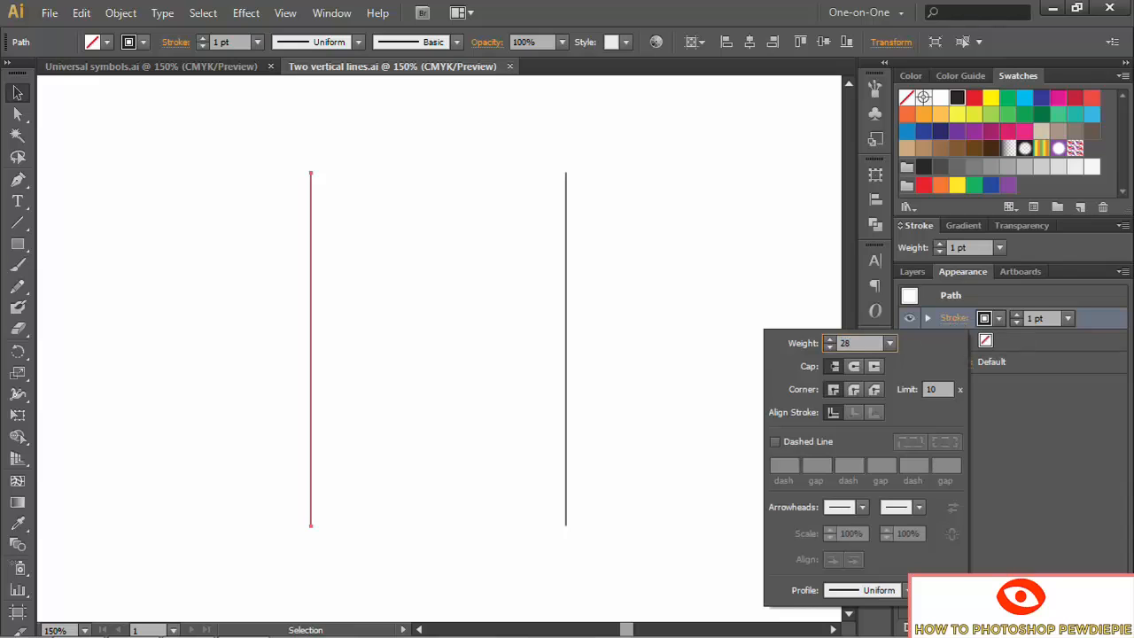
left_click(856, 367)
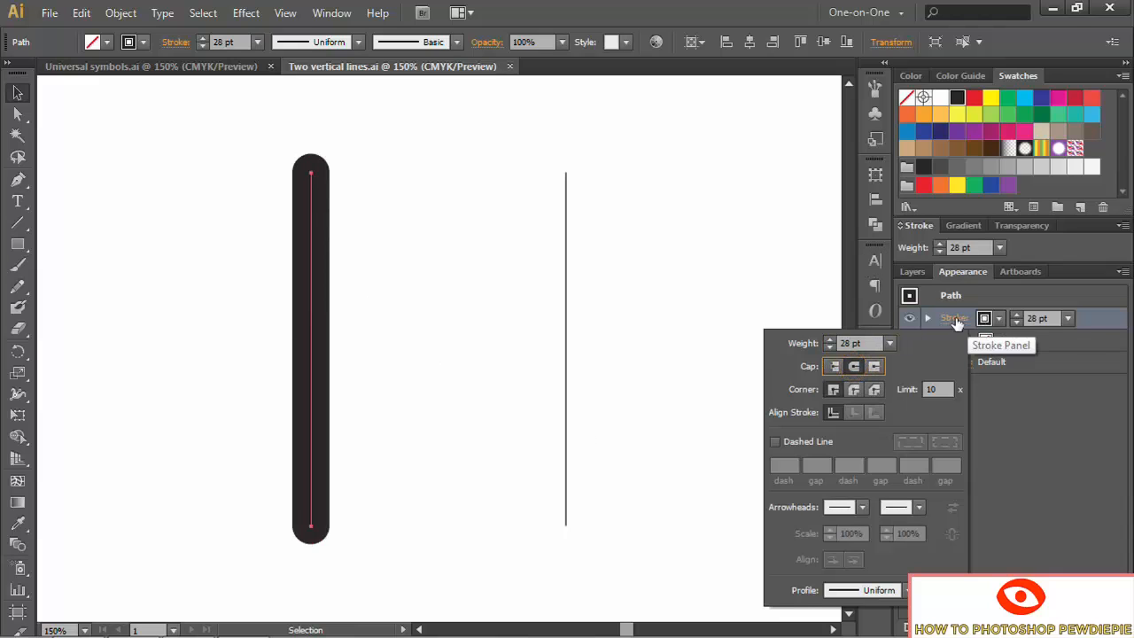
left_click(1104, 329)
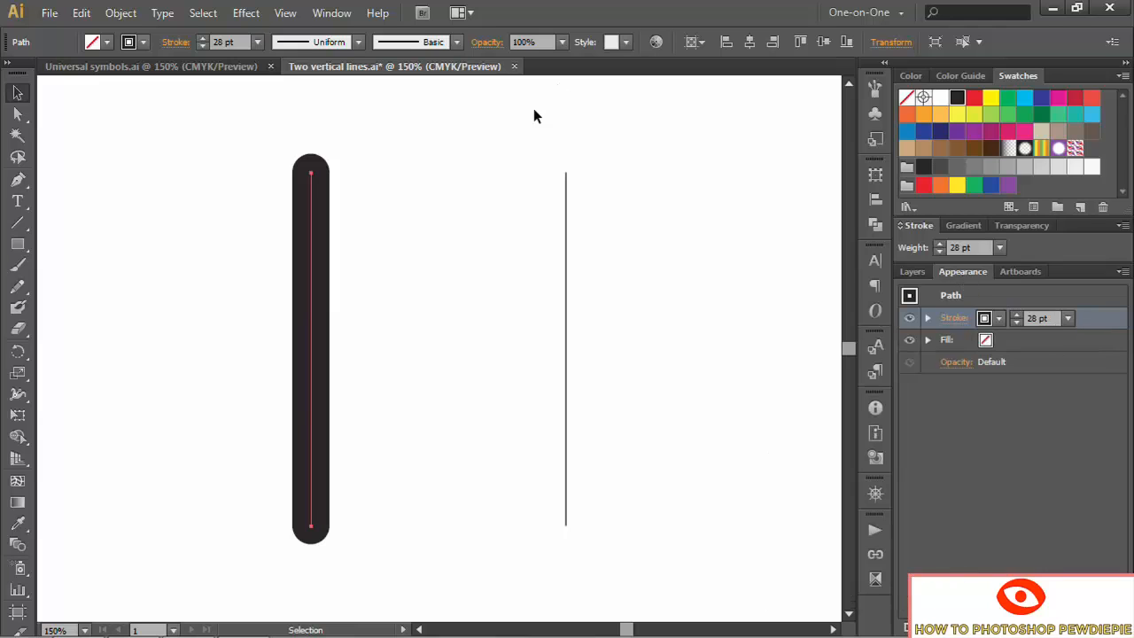
Start a Transform effect on the left line's stroke with preview on and a vertical scale of 70%
left_click(248, 14)
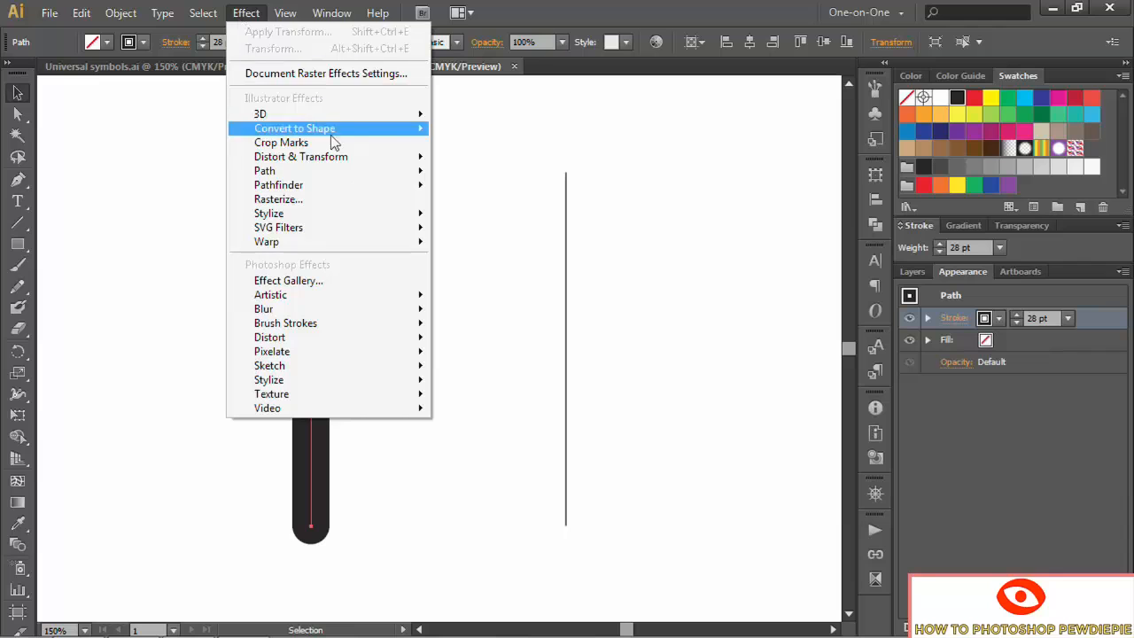
mouse_move(354, 156)
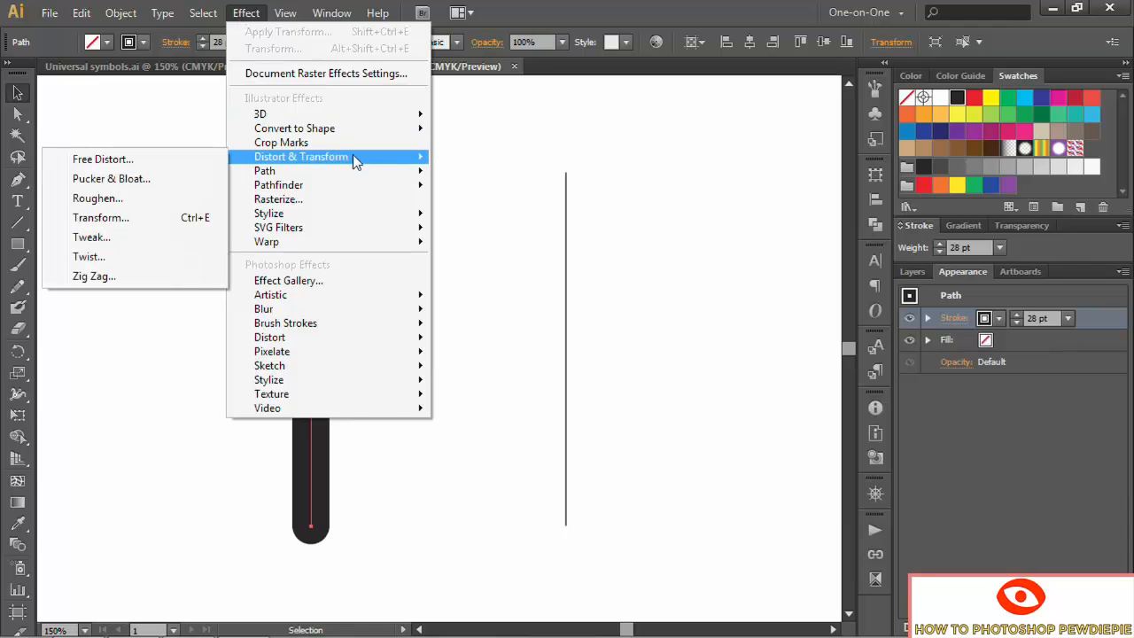
left_click(152, 221)
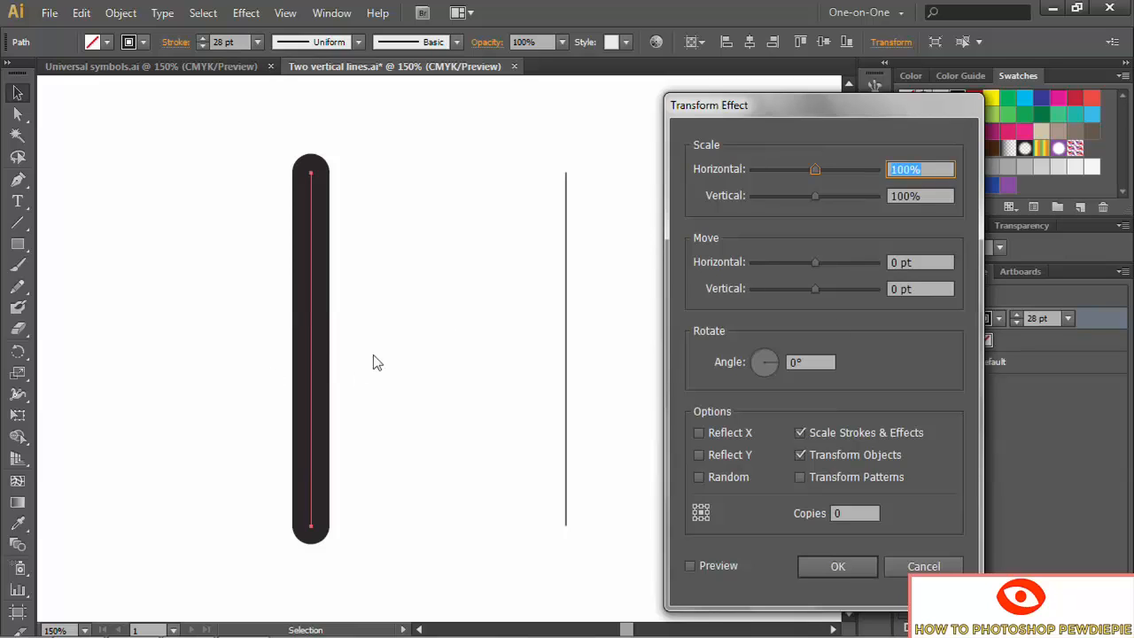
left_click(690, 566)
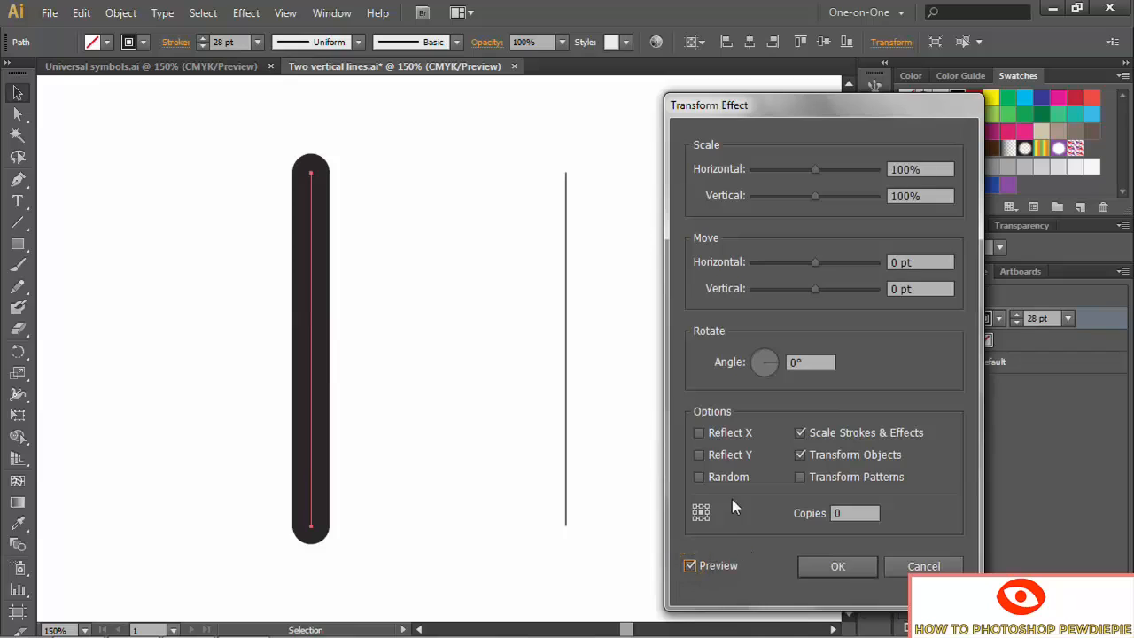
left_click(929, 199)
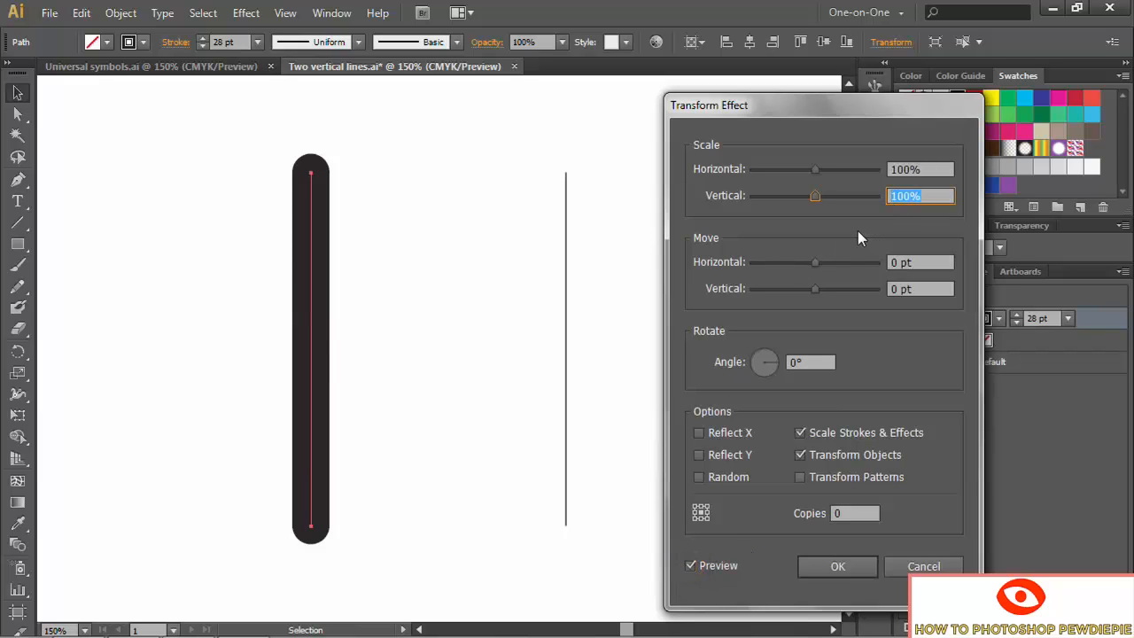
type("70")
key("Tab")
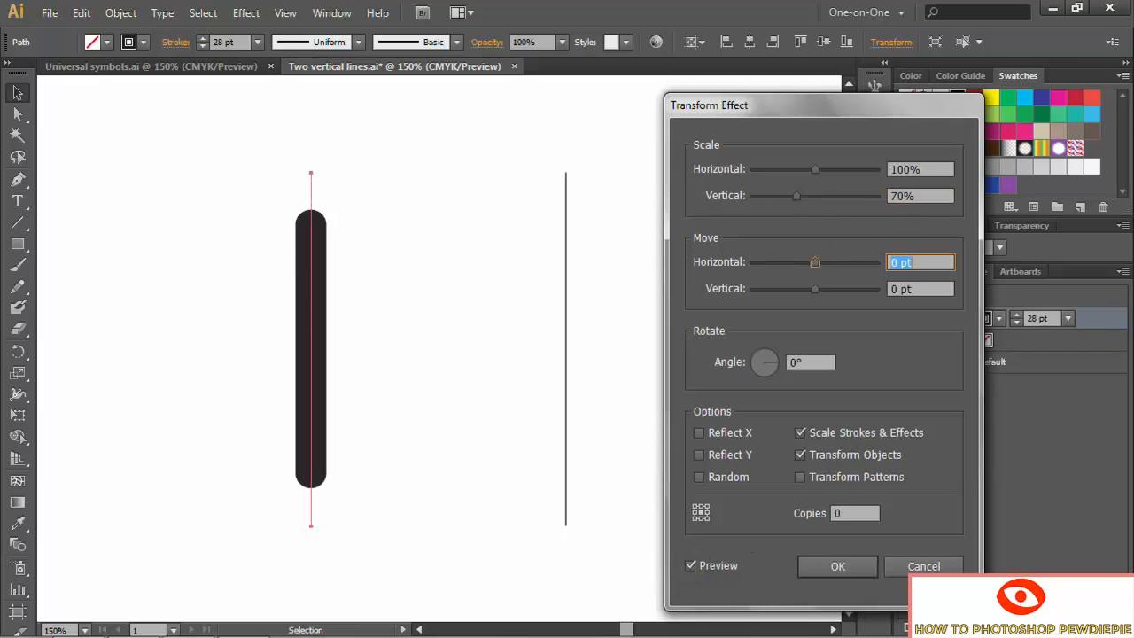
Anchor the Transform effect at the bottom center, move it 19 pt horizontally without scaling strokes and effects, and apply it
left_click(701, 520)
left_click(700, 519)
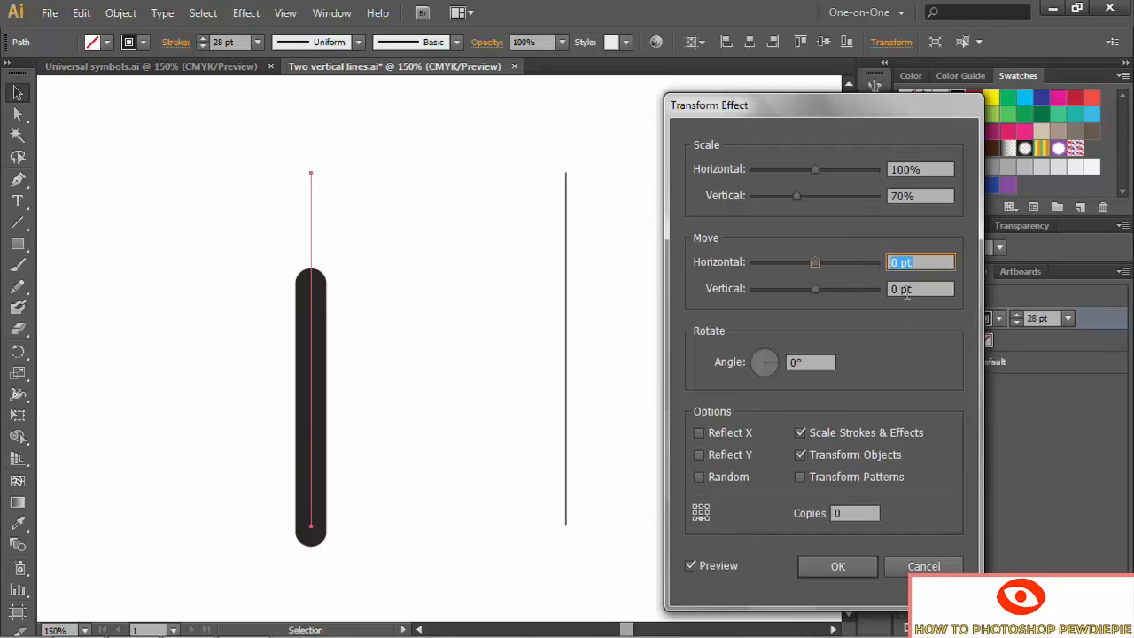
type("19")
key("Tab")
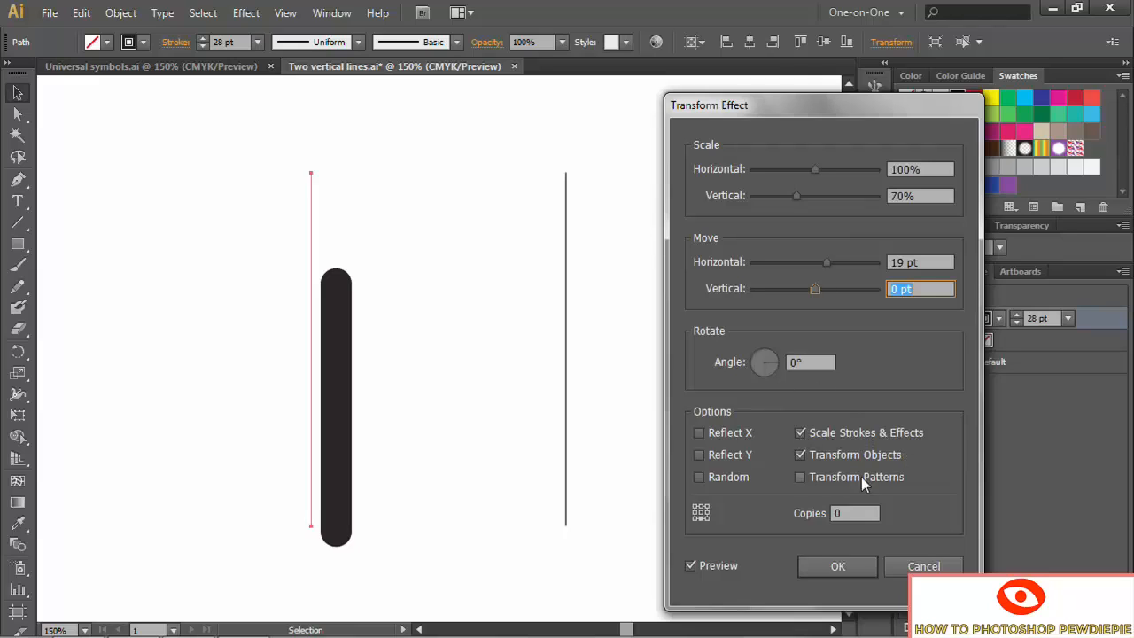
left_click(801, 434)
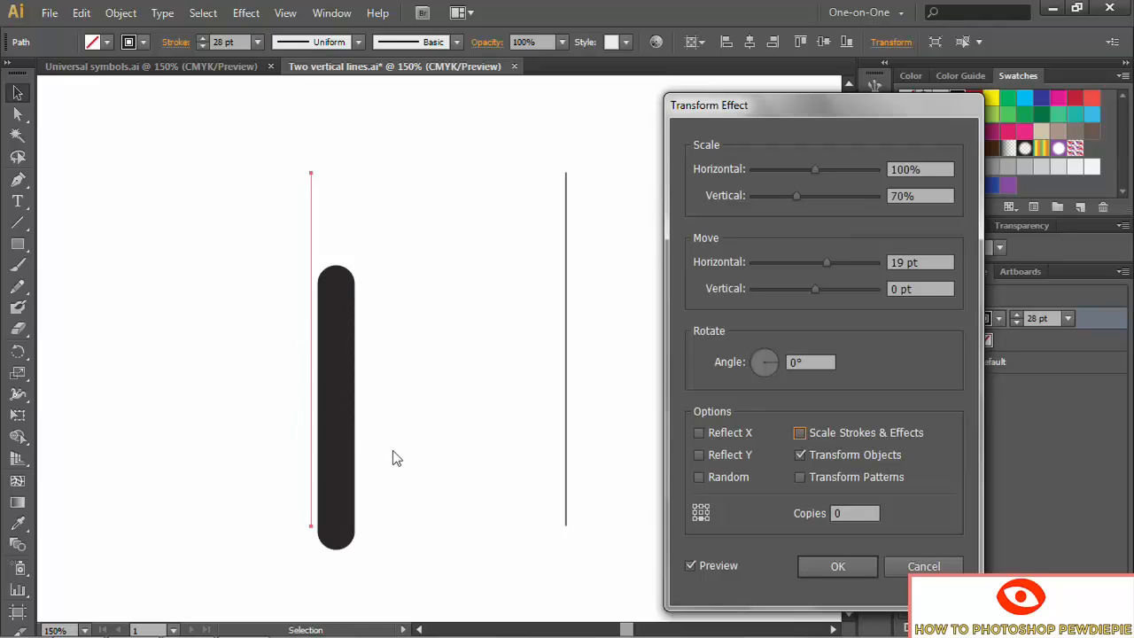
left_click(832, 570)
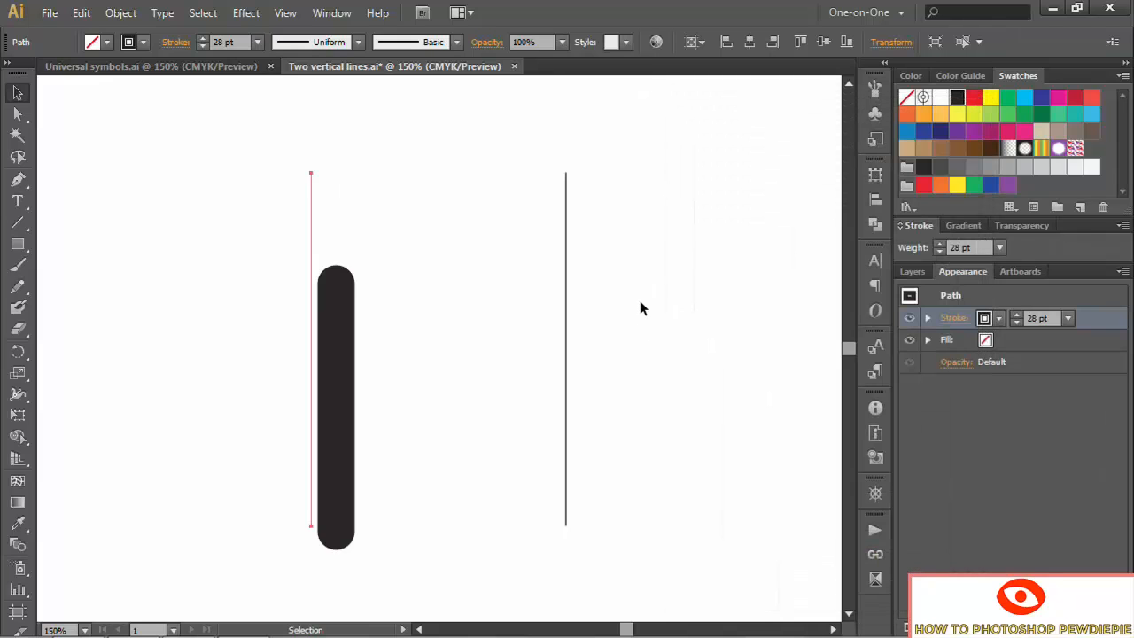
Duplicate the left line's stroke and set the copy's Transform effect to move -19 pt horizontally, previewing and applying it
left_click(927, 318)
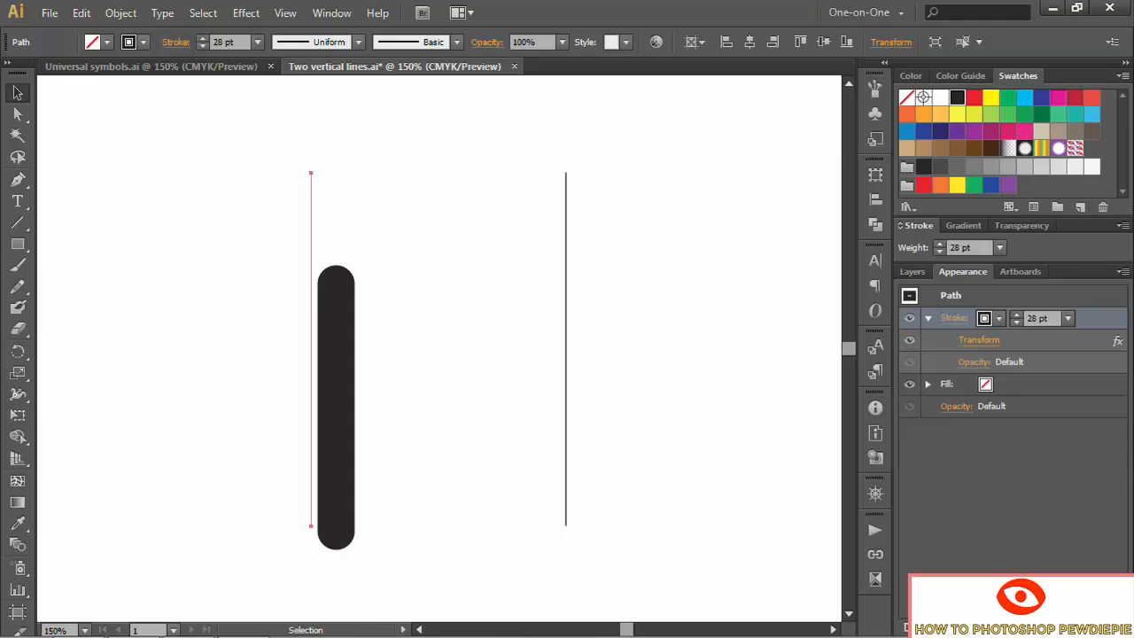
left_click(1080, 627)
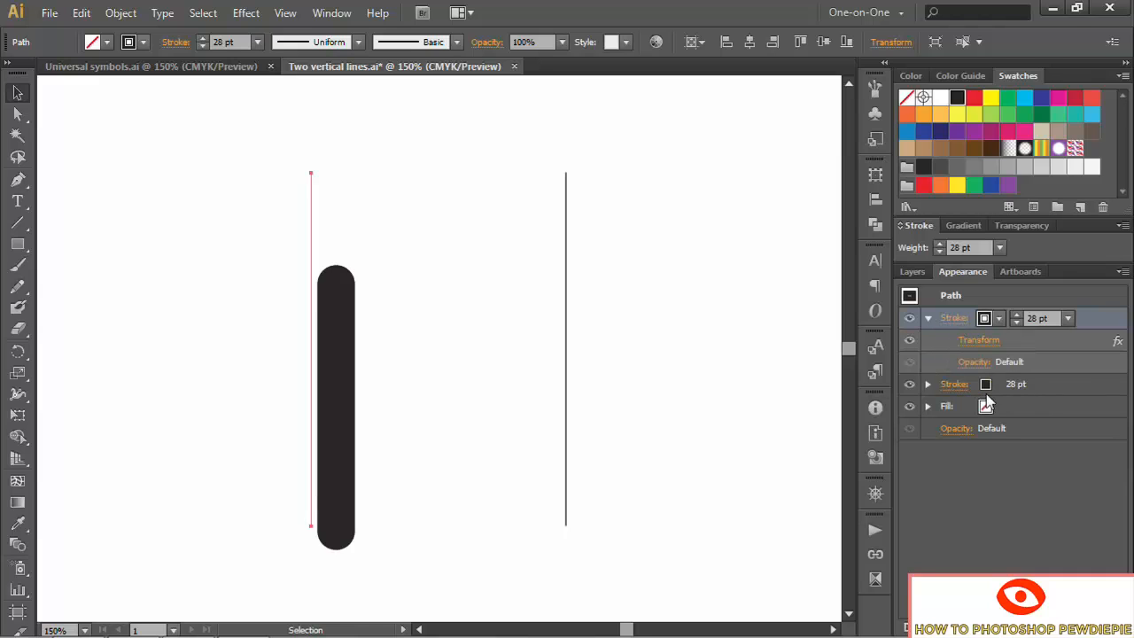
left_click(975, 342)
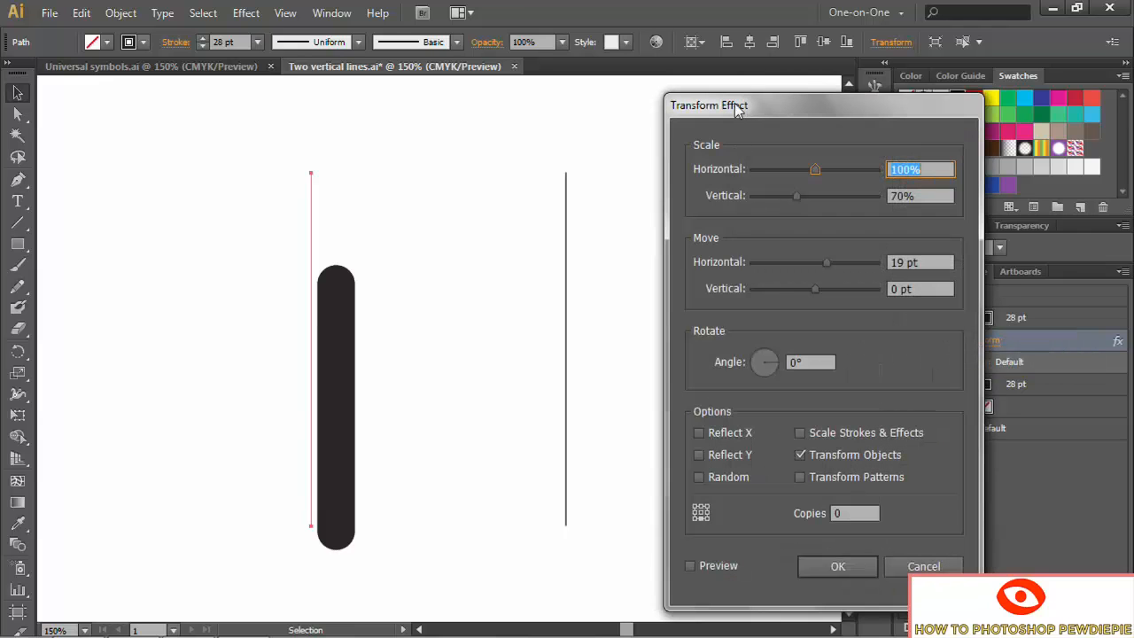
left_click(894, 262)
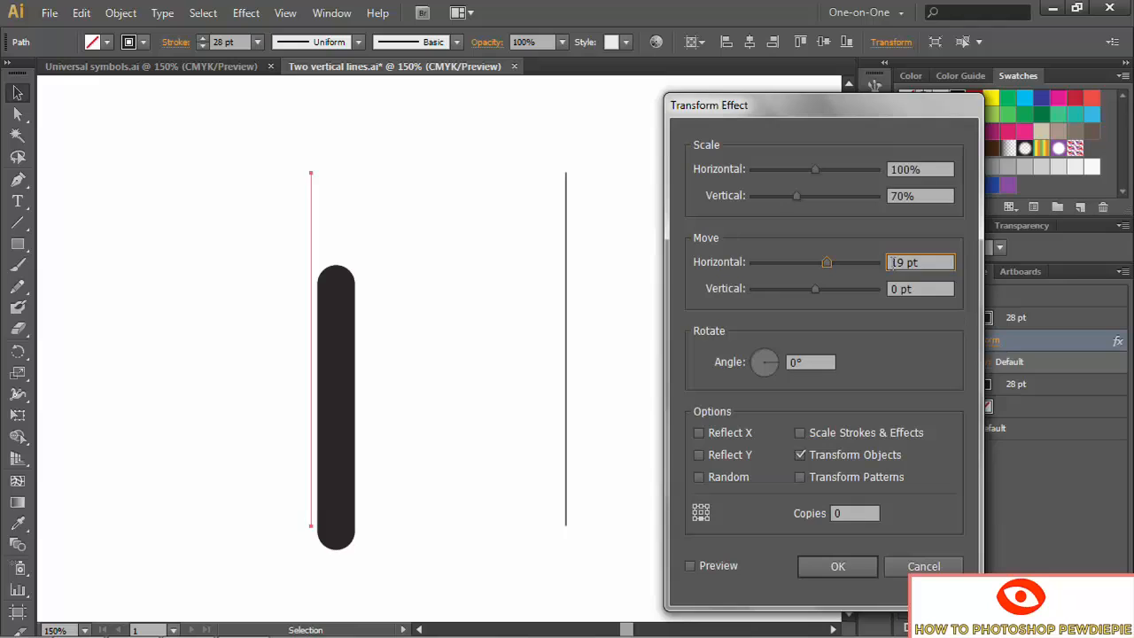
type("-")
left_click(690, 565)
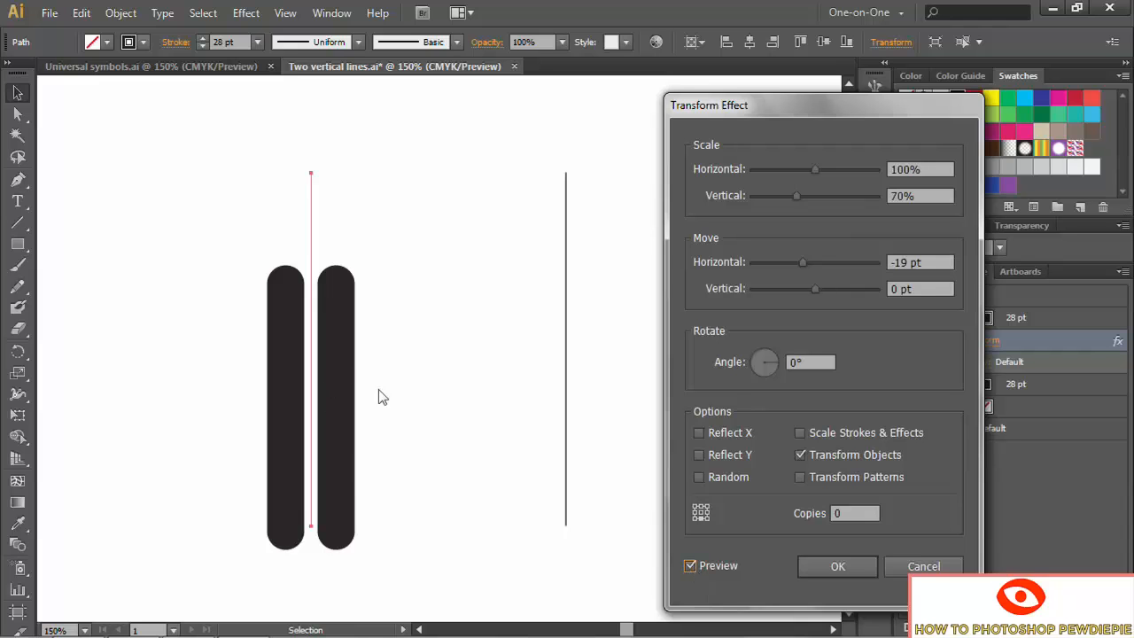
left_click(851, 568)
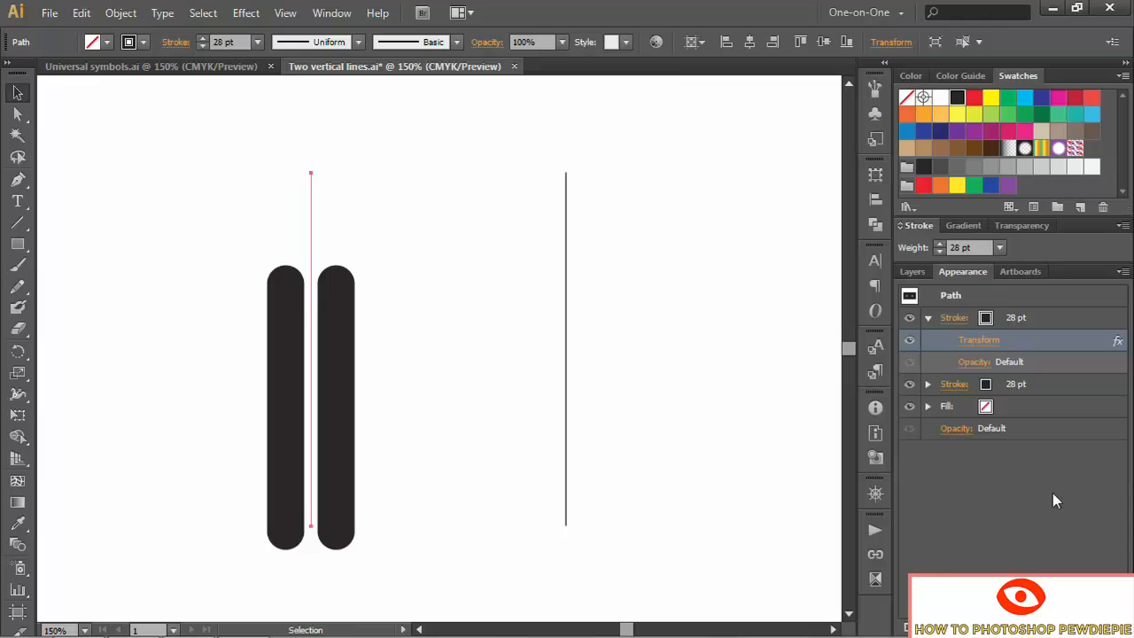
Duplicate the topmost stroke and give the upper copy a 66 pt weight with butt caps
left_click(1054, 315)
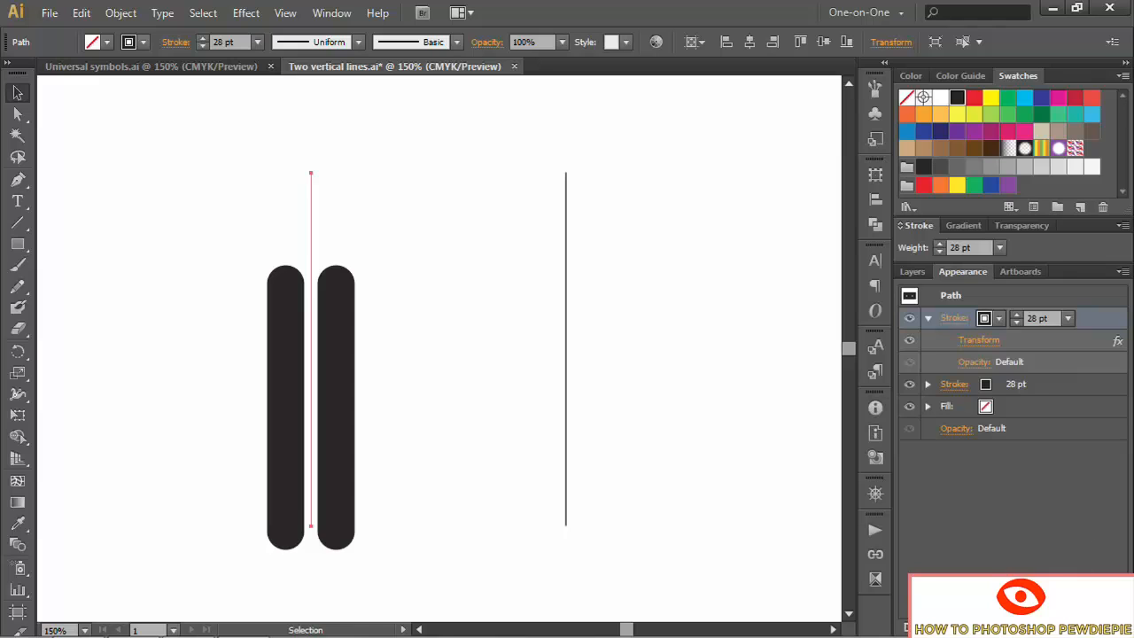
left_click(1080, 628)
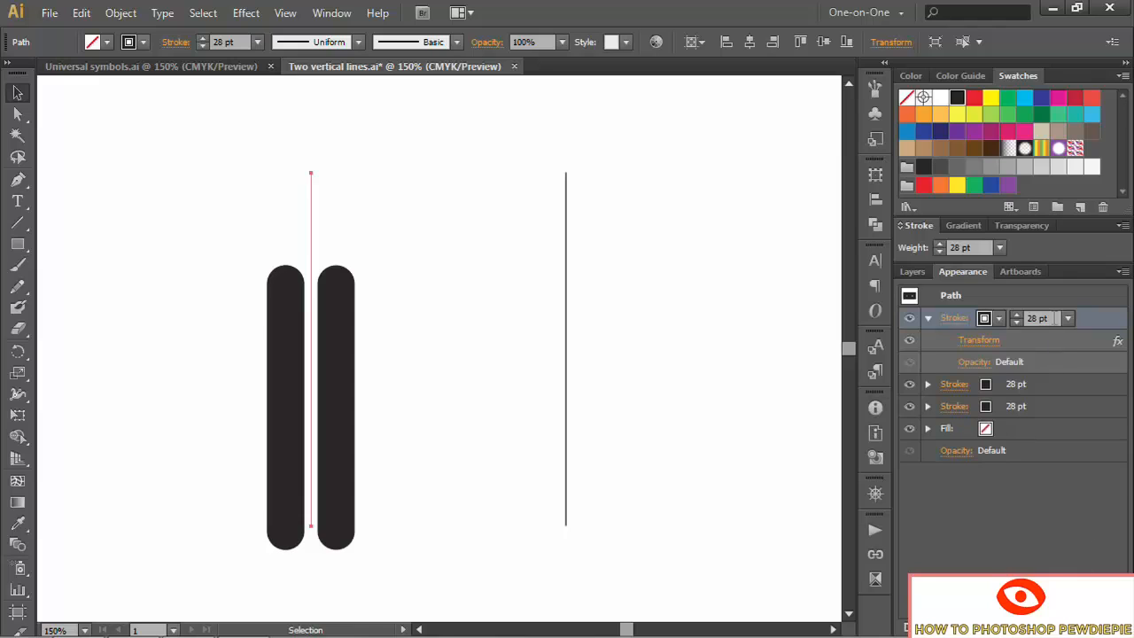
left_click_drag(1053, 318, 1016, 317)
type("66")
key("Return")
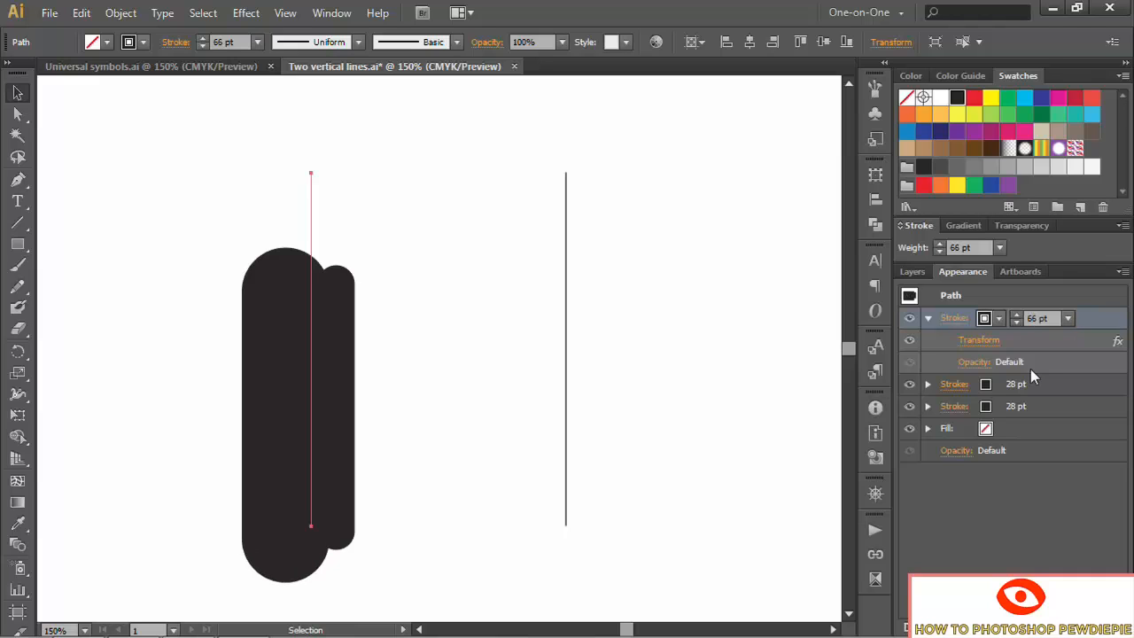
left_click(953, 321)
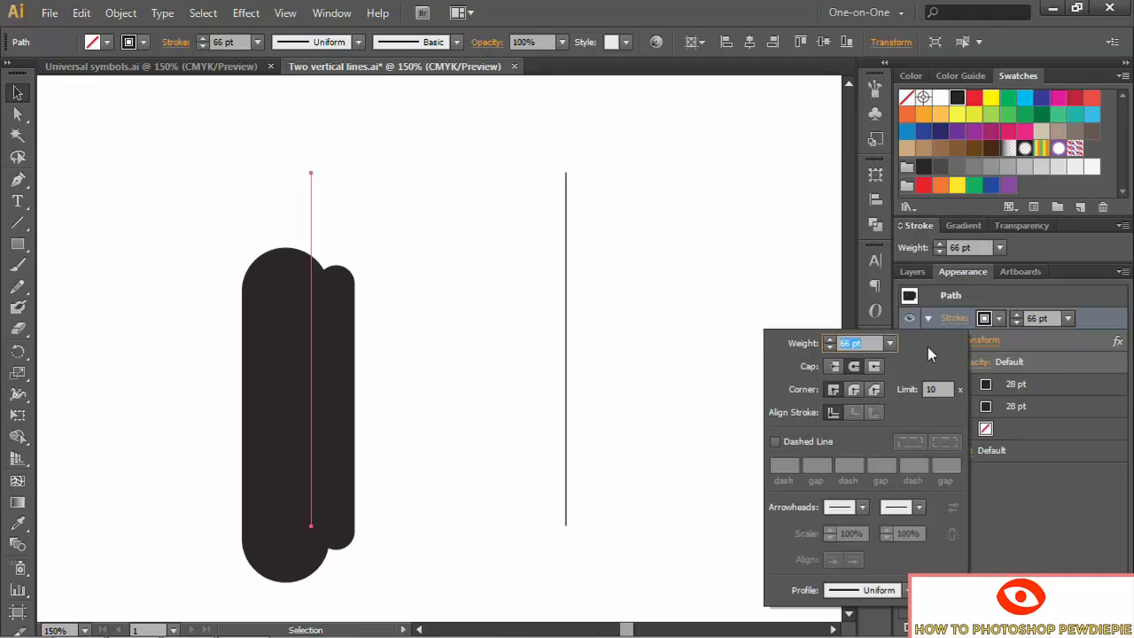
left_click(834, 366)
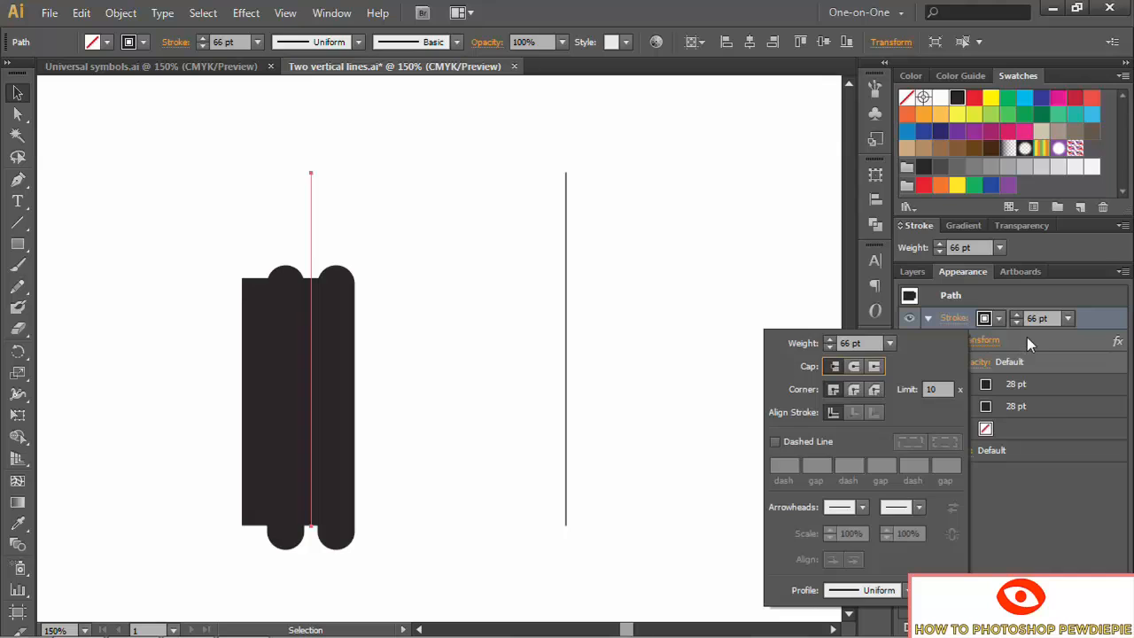
Edit the 66 pt stroke's Transform effect to 40% vertical scale, 0 pt horizontal and 54 pt vertical move, anchored at top center
left_click(982, 343)
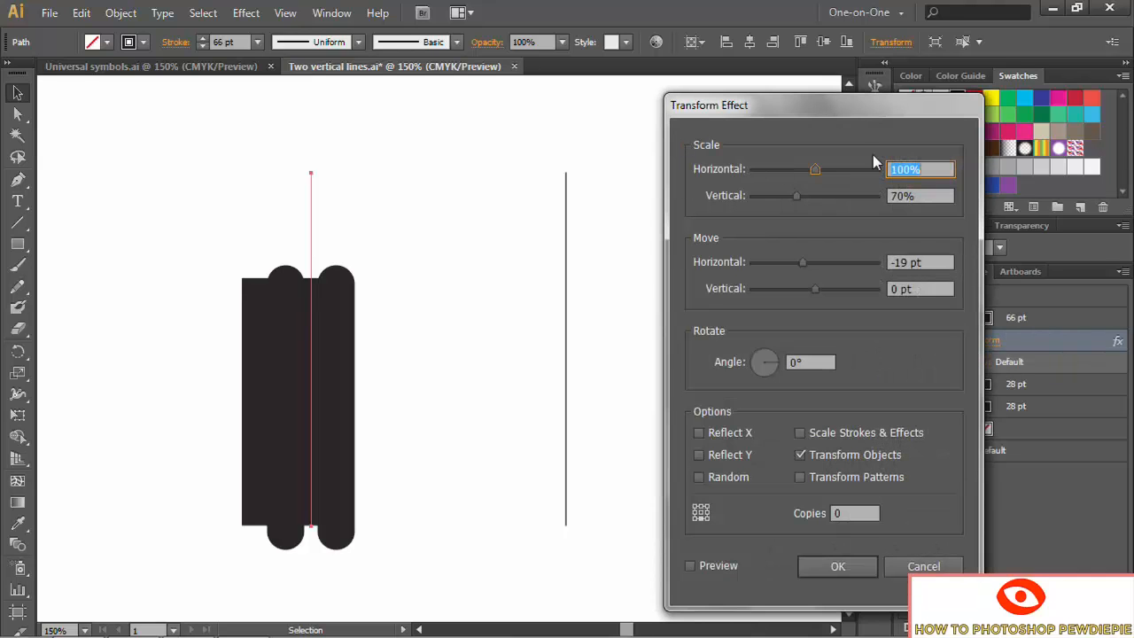
key("Tab")
type("40")
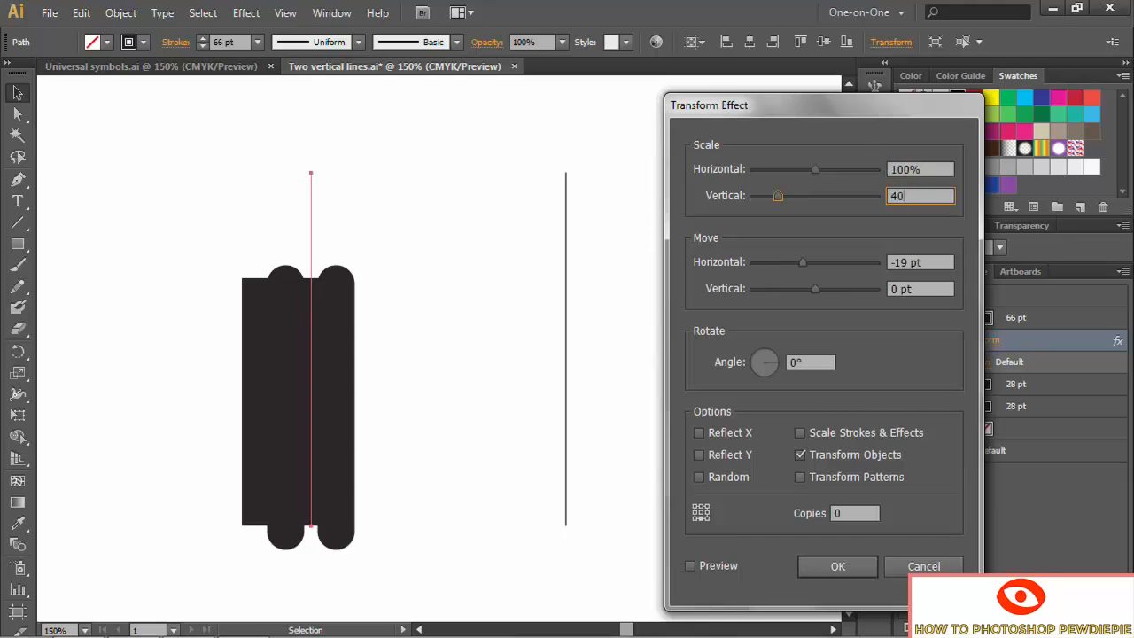
key("Tab")
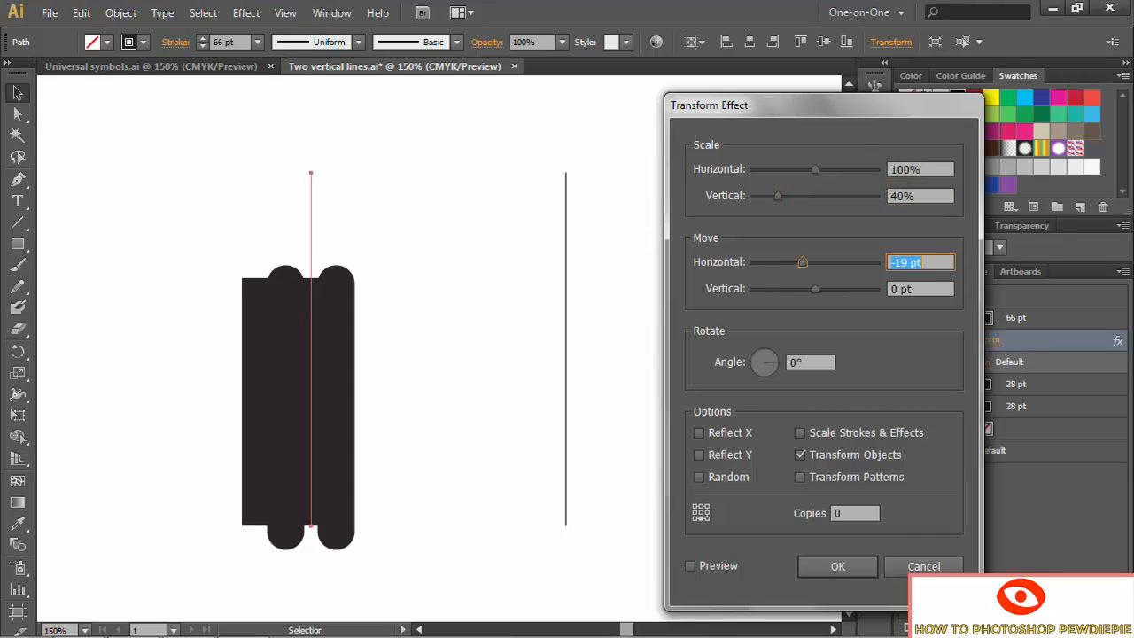
type("0")
key("Tab")
type("54")
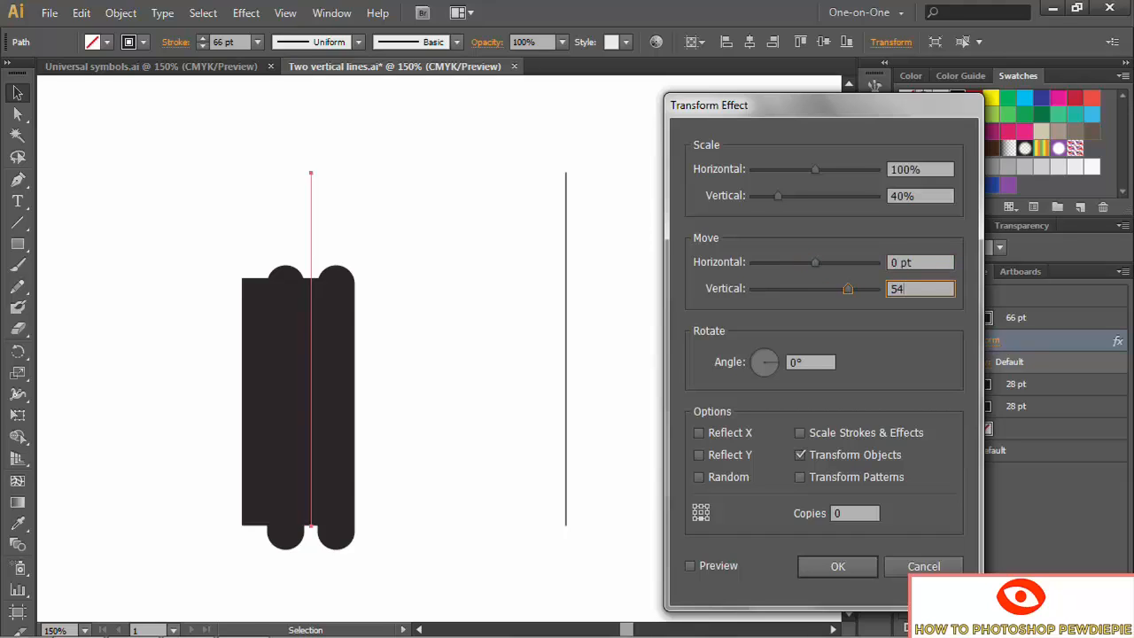
key("Tab")
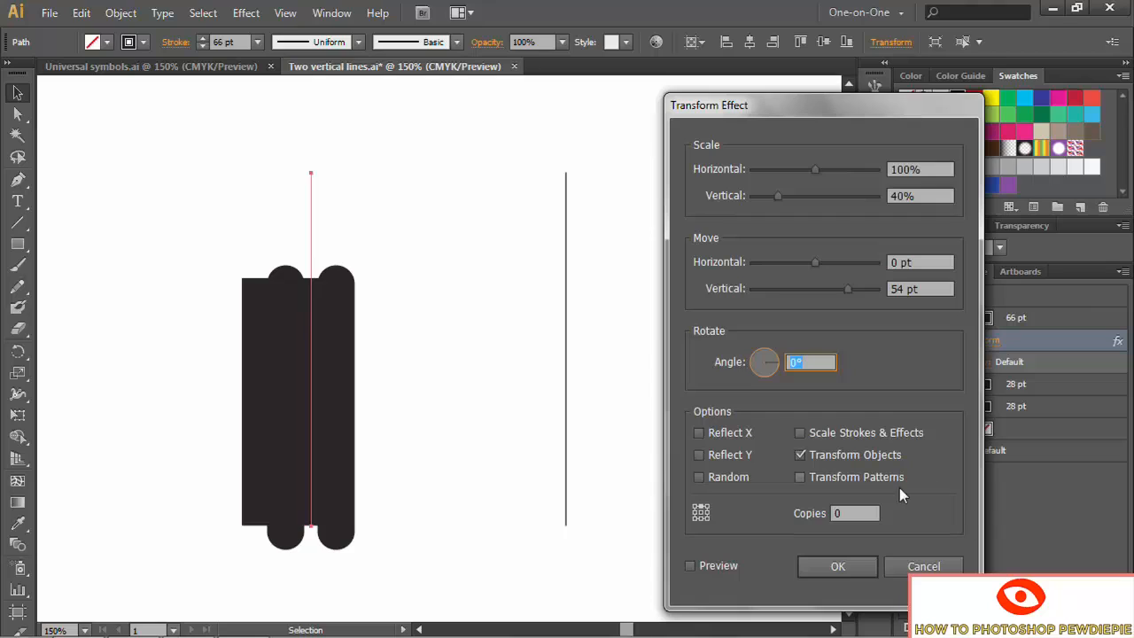
left_click(690, 565)
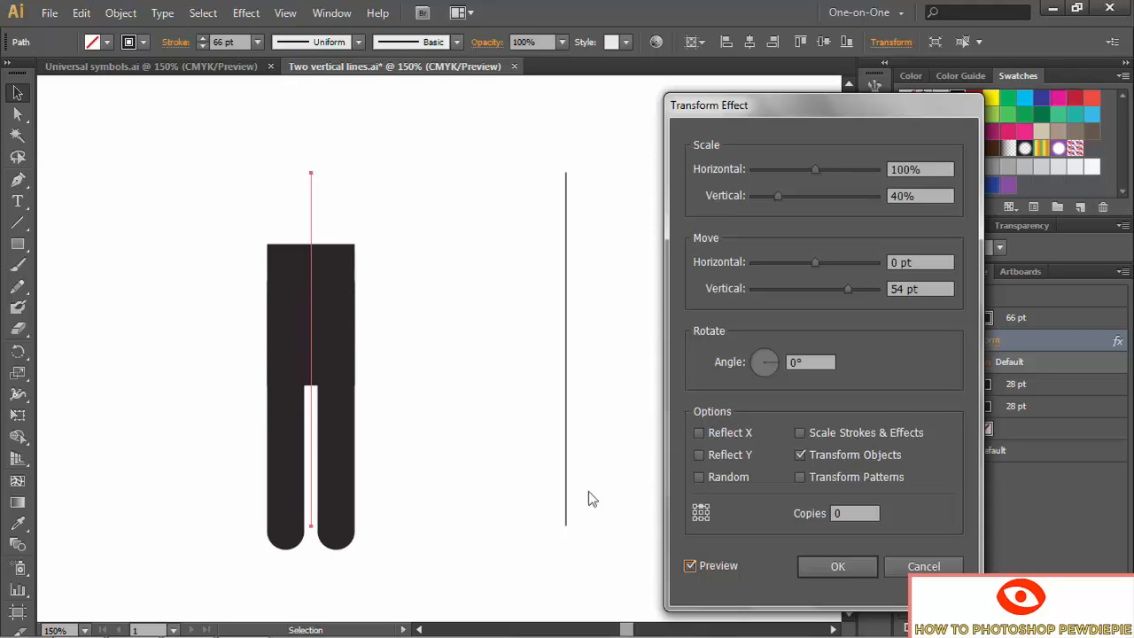
left_click(816, 572)
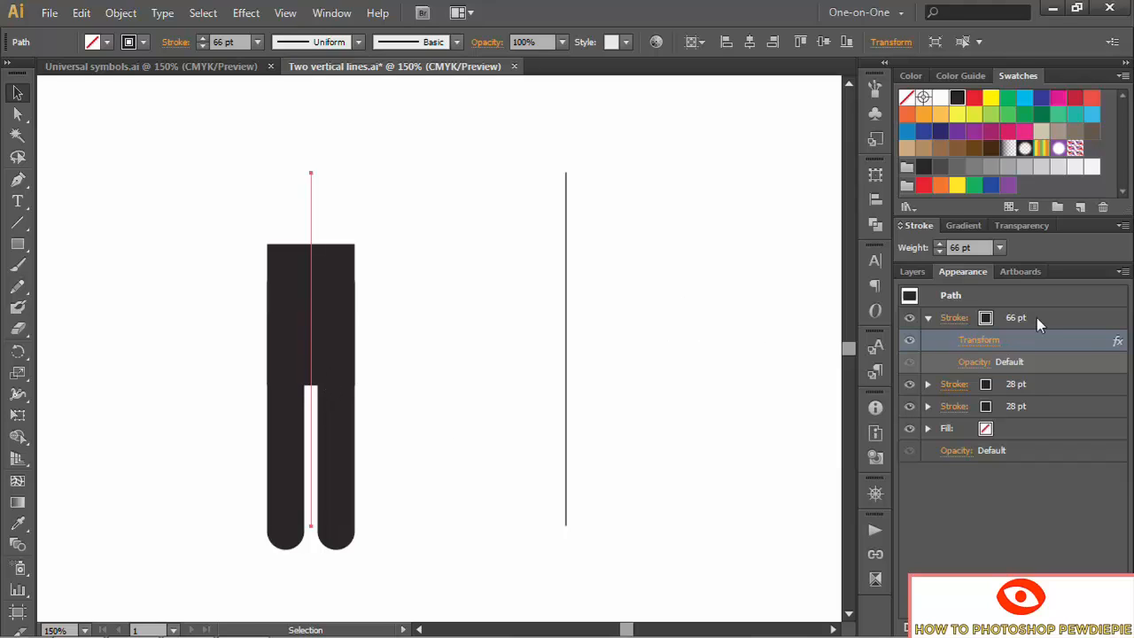
Copy the upper 28 pt stroke above the 66 pt stroke and color the copy white
left_click(1056, 387)
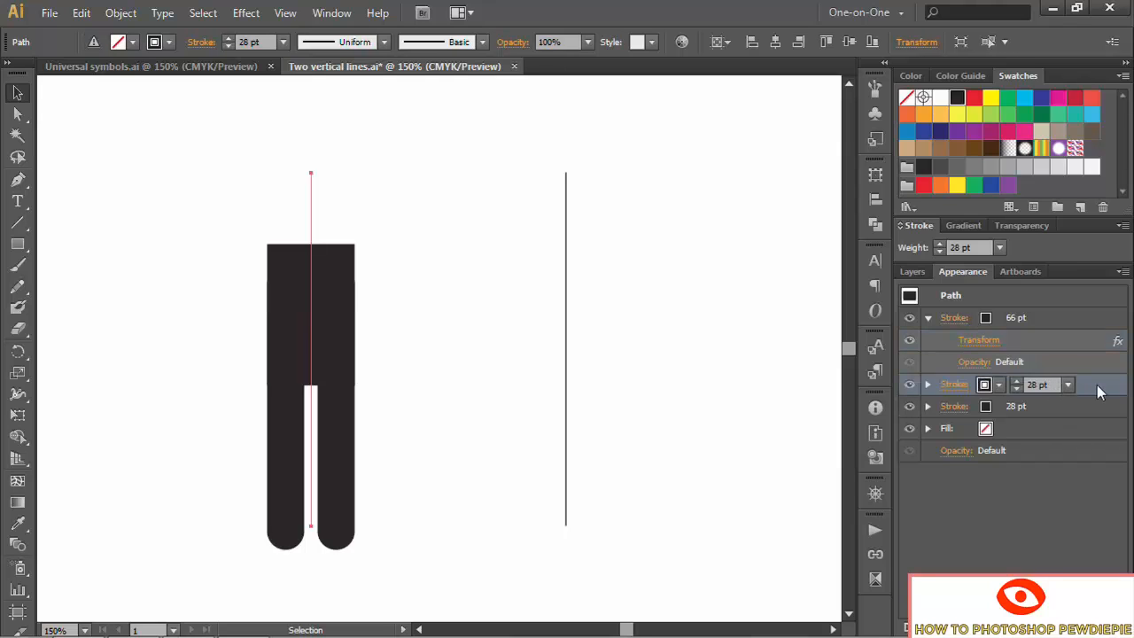
left_click_drag(1096, 384, 1054, 310)
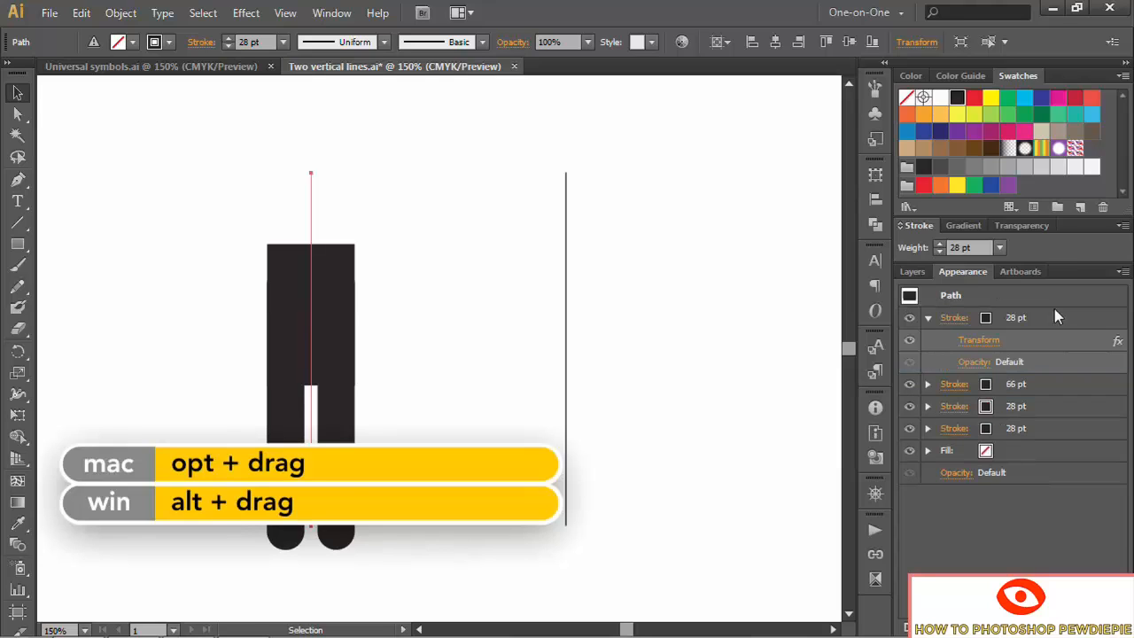
left_click(959, 327)
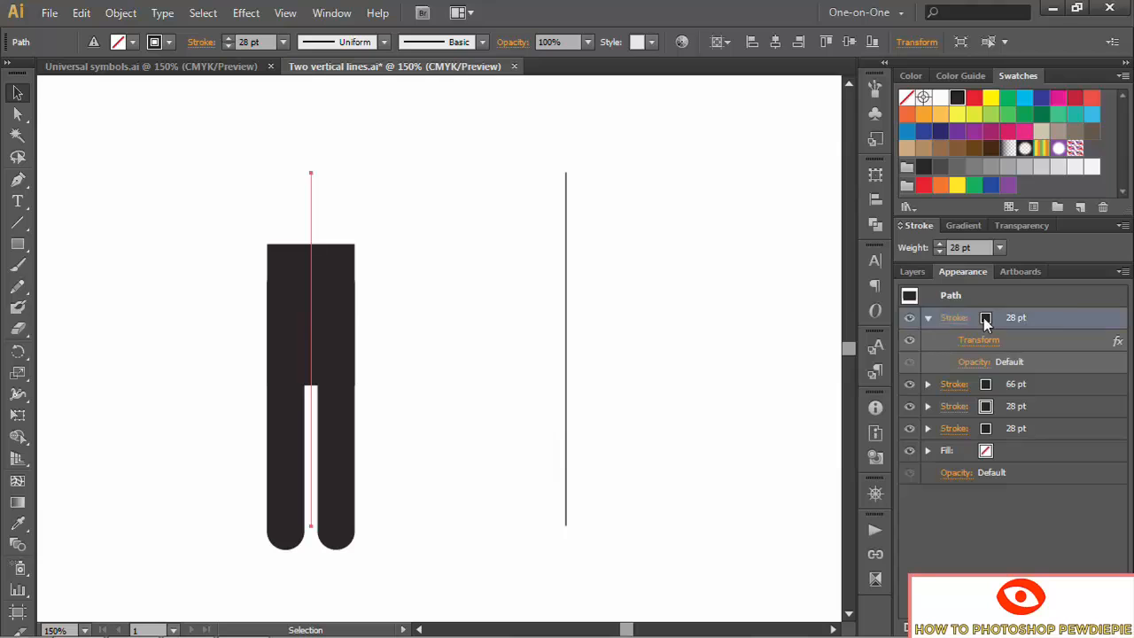
left_click(985, 319)
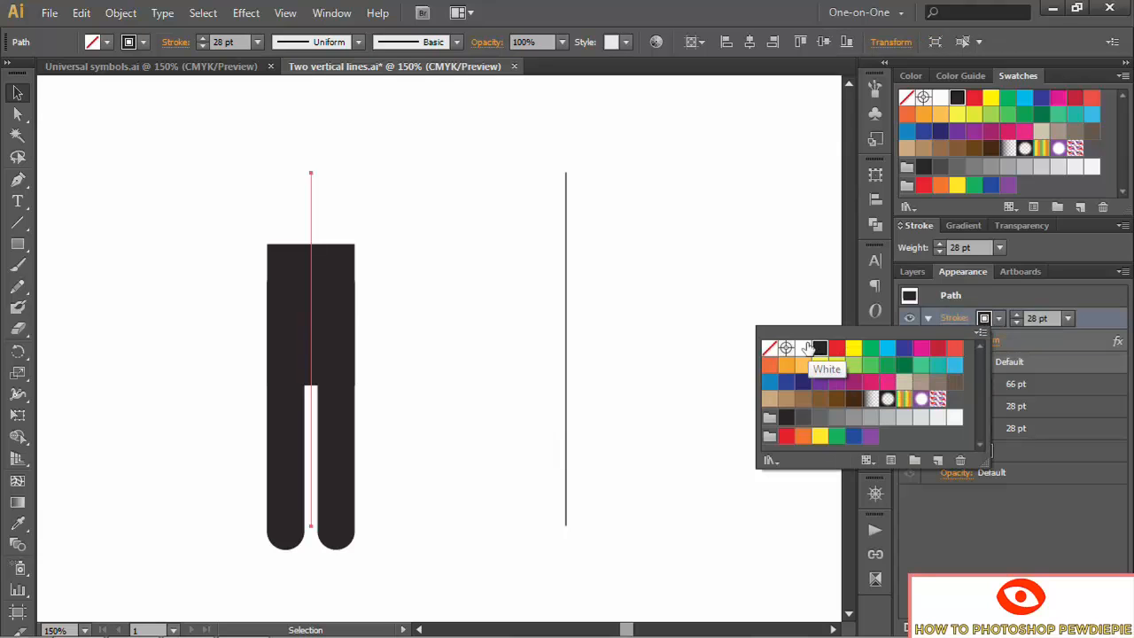
left_click(803, 348)
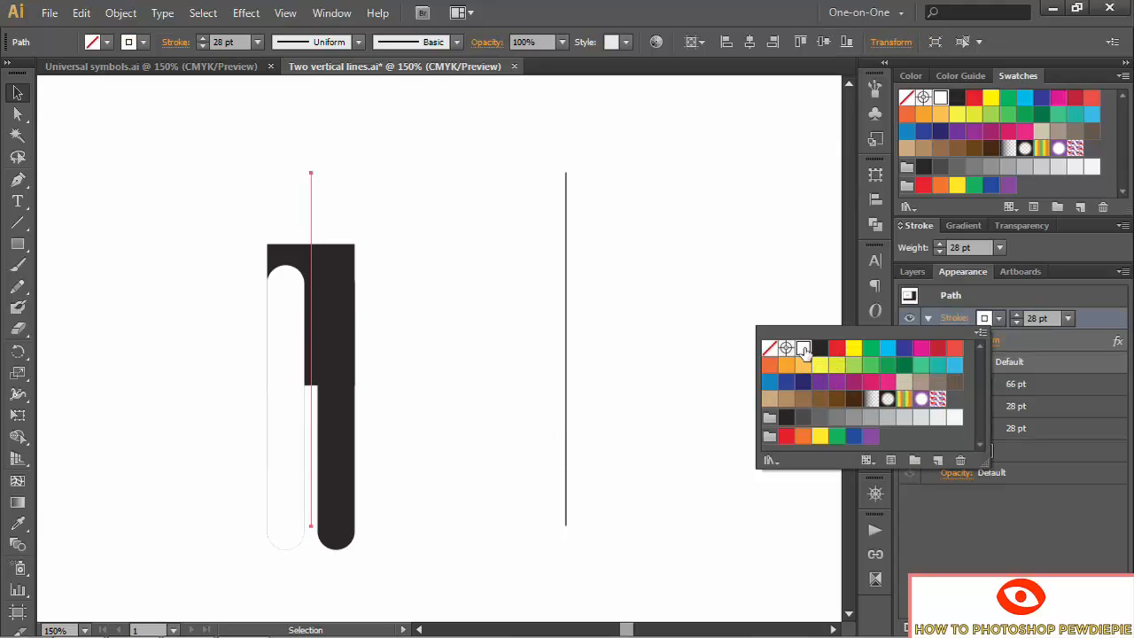
Set the white stroke's weight to 10 pt
left_click(1053, 320)
double_click(1053, 320)
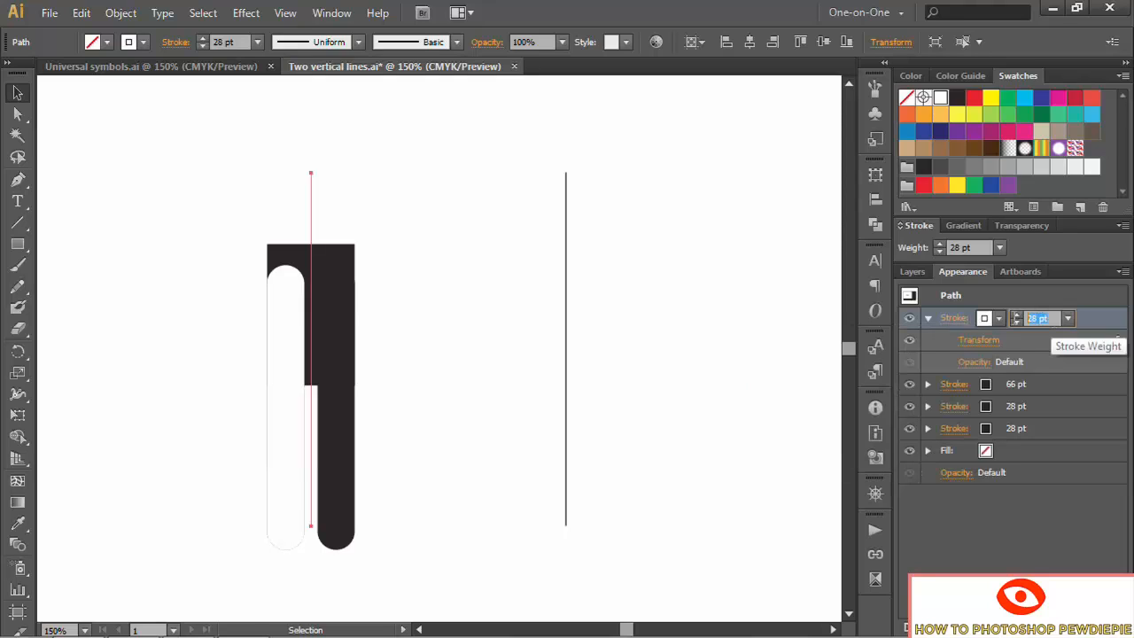
type("10")
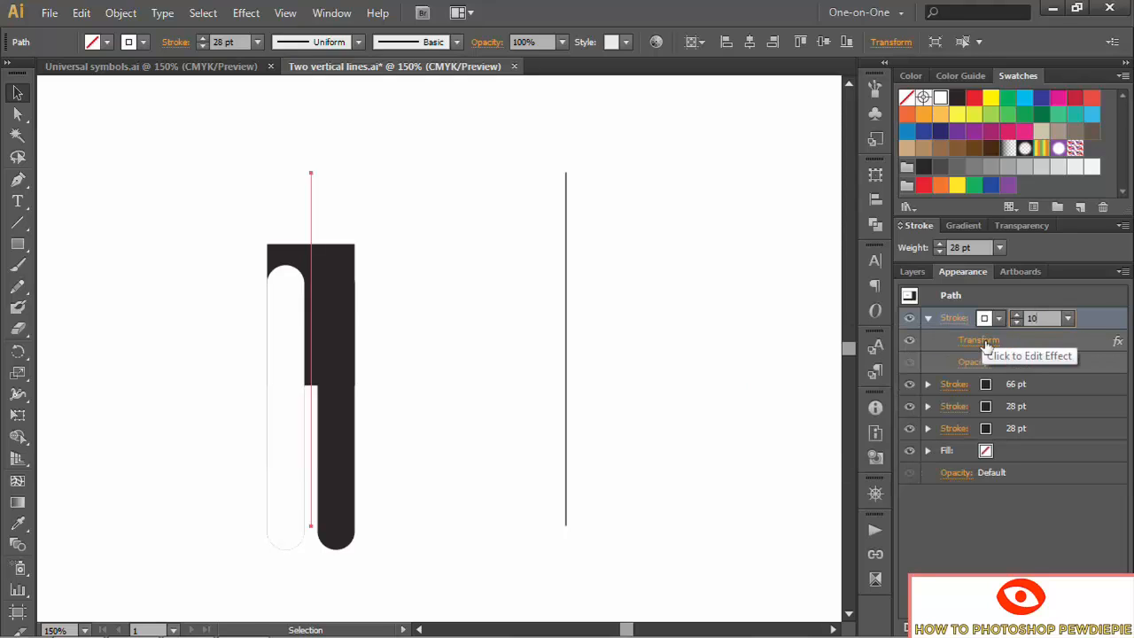
key("Return")
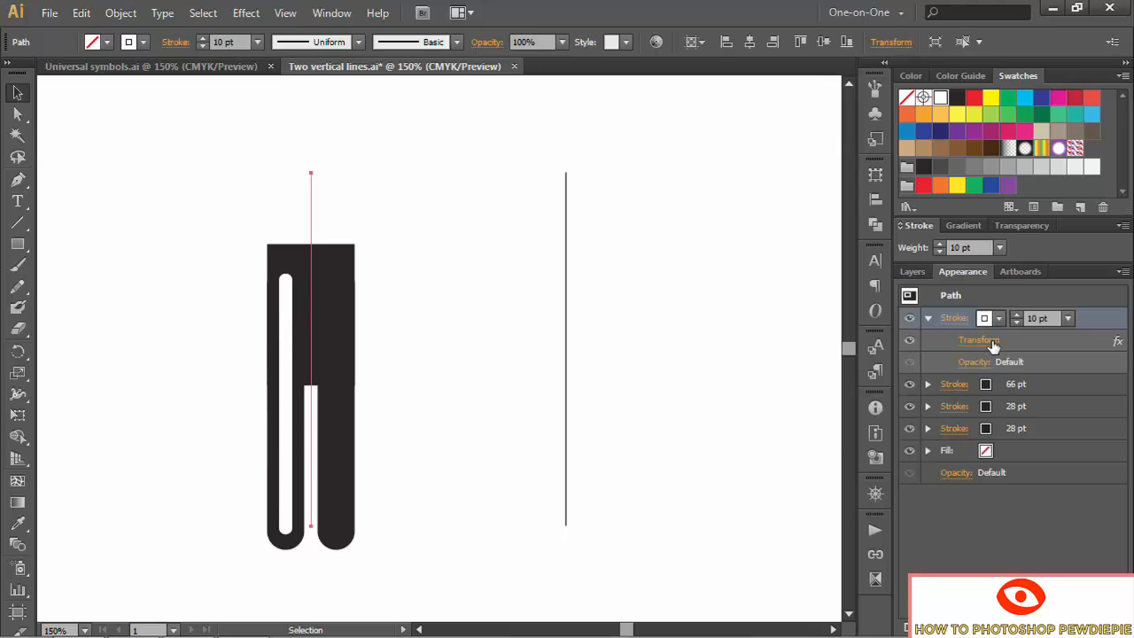
Edit the white stroke's Transform effect to 20% vertical scale, 0 pt horizontal and 54 pt vertical move, anchored at the center
left_click(990, 343)
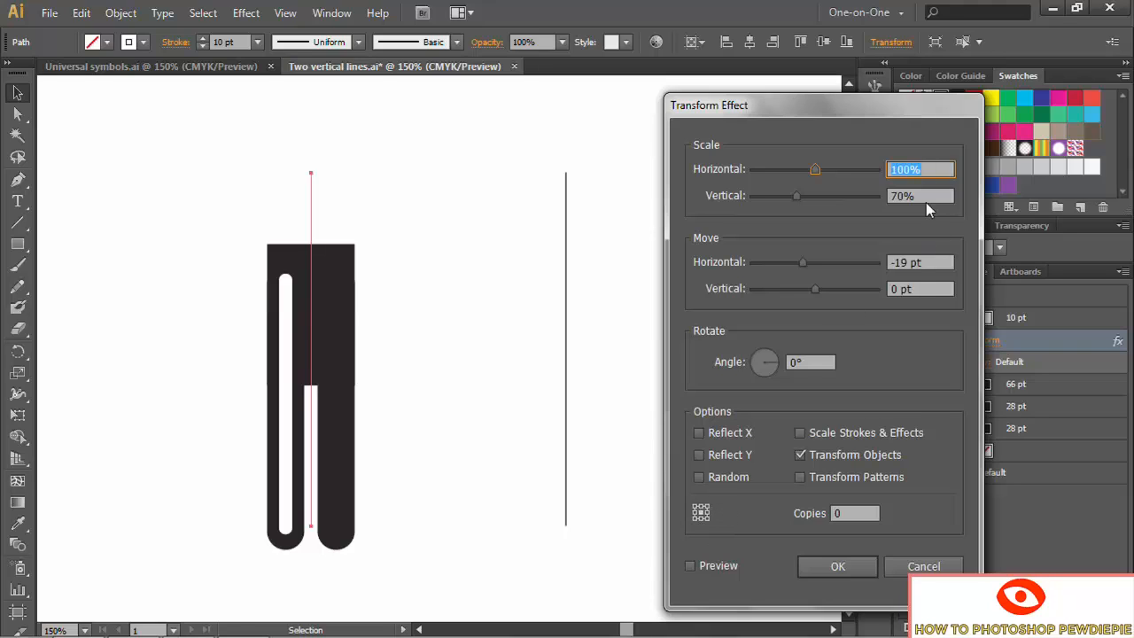
key("Tab")
type("20")
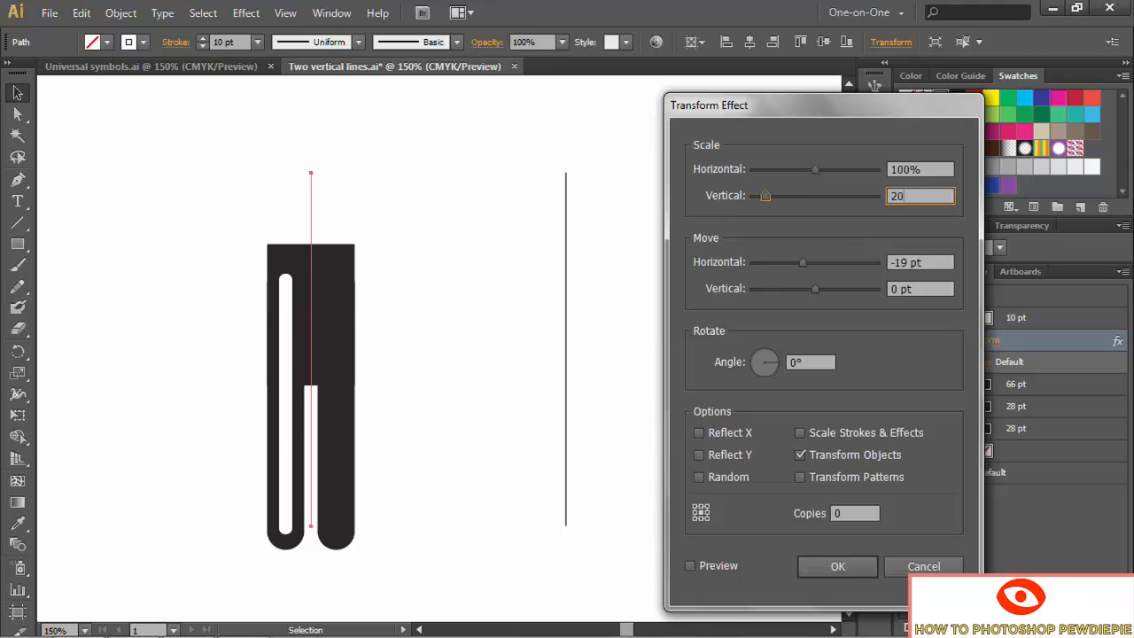
key("Tab")
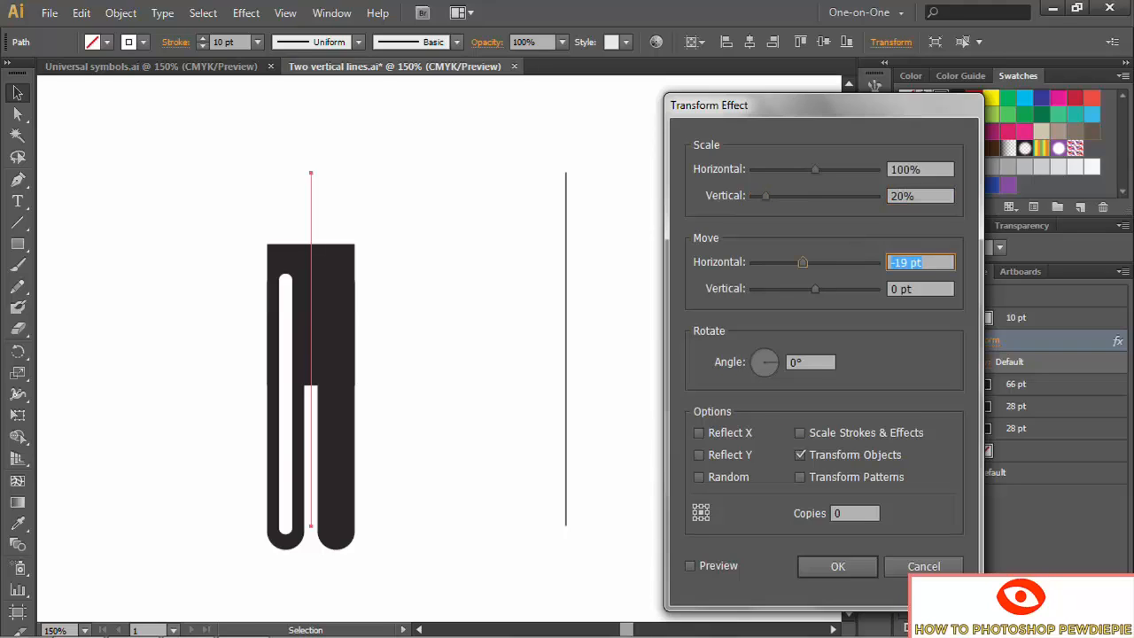
type("0")
key("Tab")
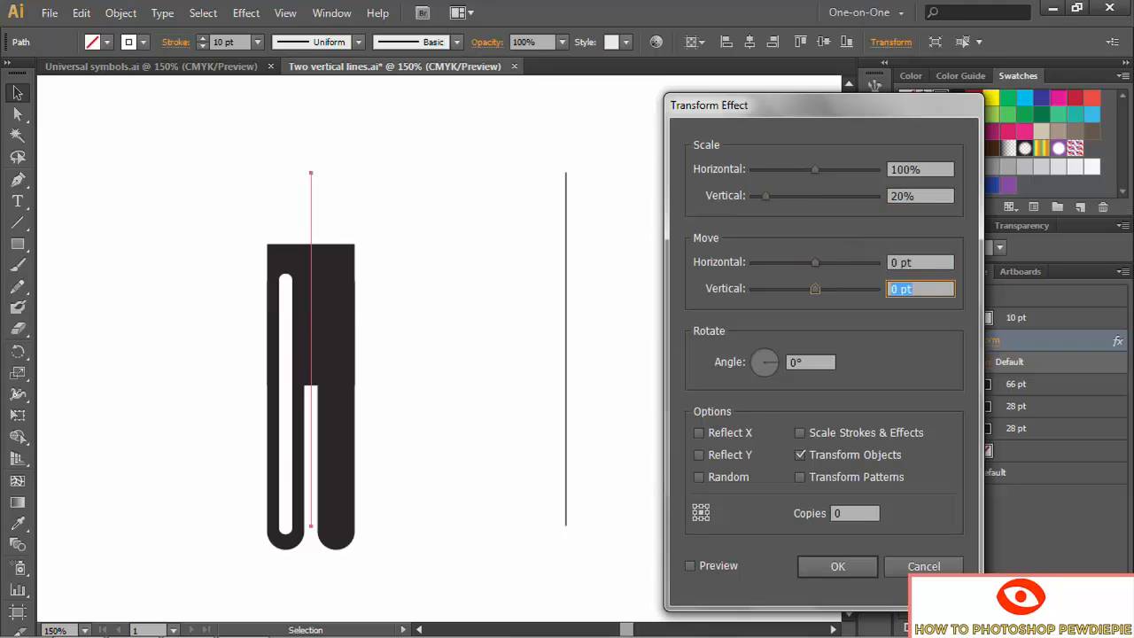
type("54")
left_click(690, 567)
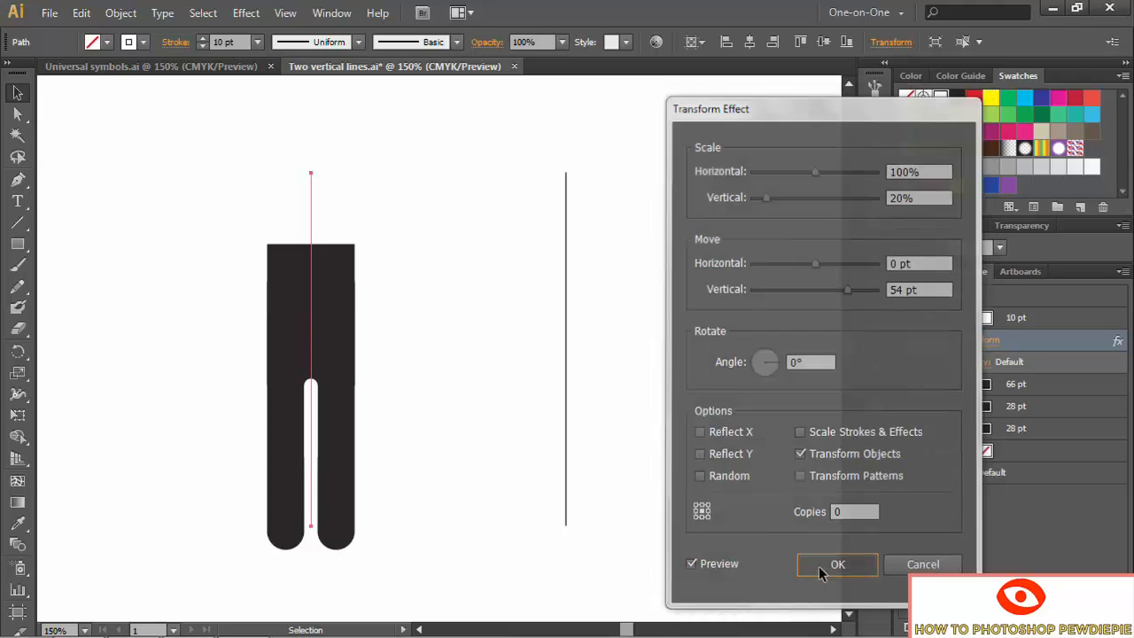
left_click(820, 567)
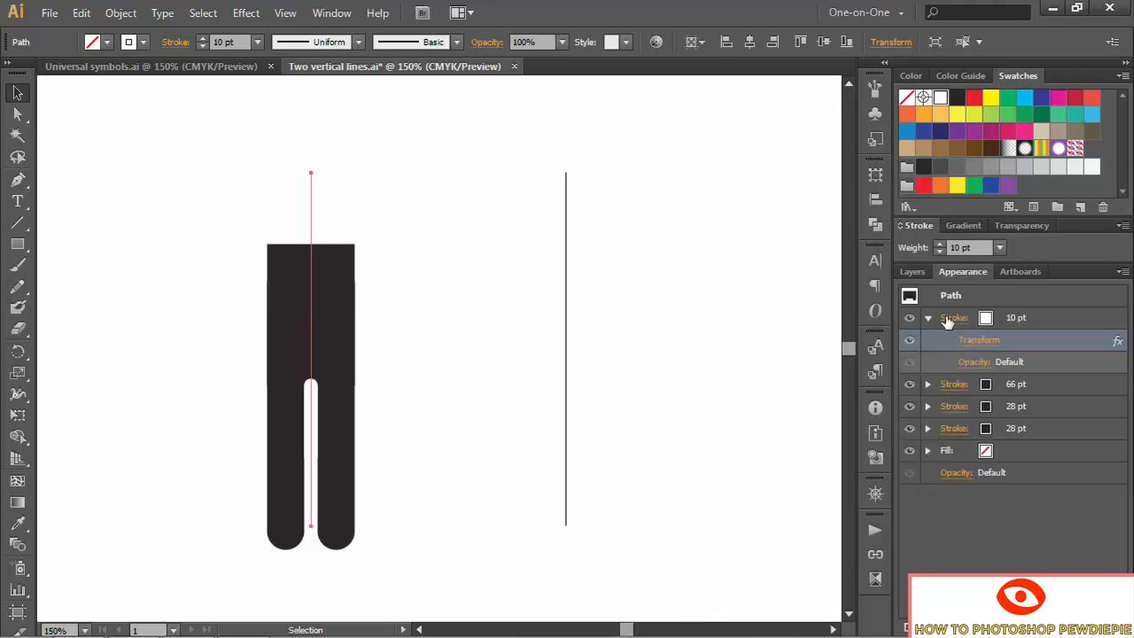
Copy the bottommost 28 pt stroke to the top of the stroke stack and set the copy's weight to 24 pt
left_click(1062, 431)
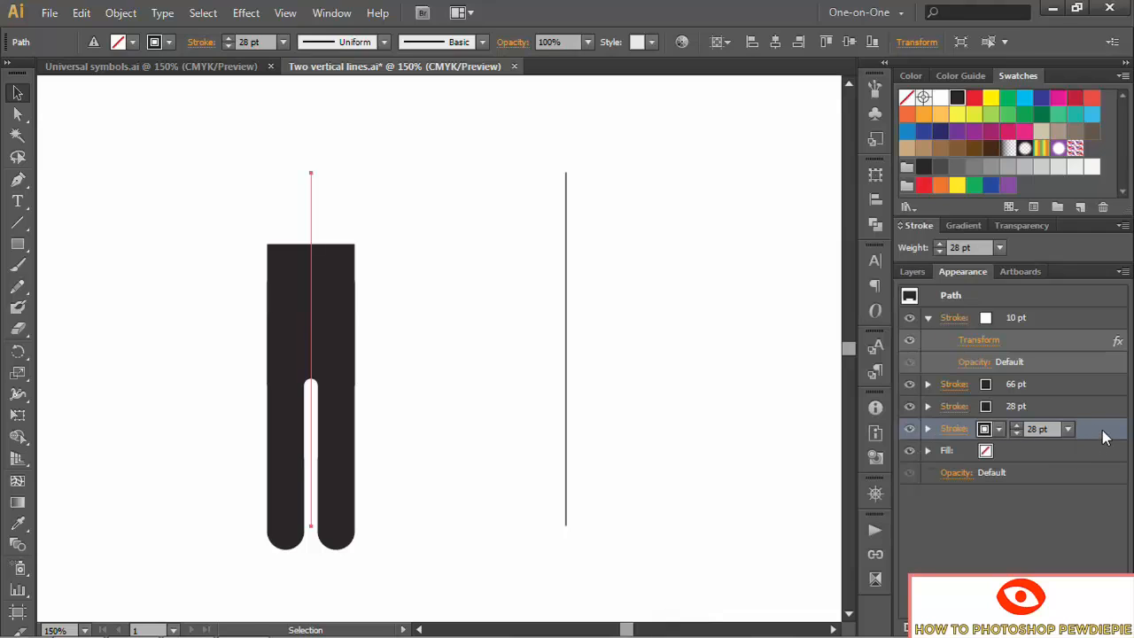
left_click_drag(1063, 431, 1061, 312)
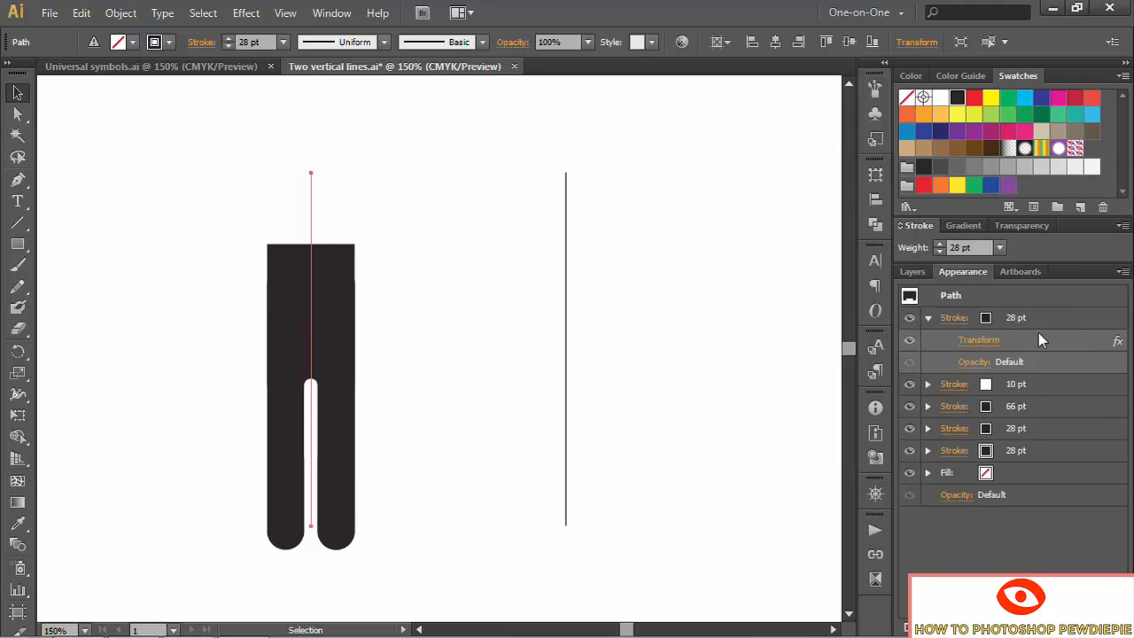
left_click(1026, 321)
left_click_drag(1054, 318, 1013, 319)
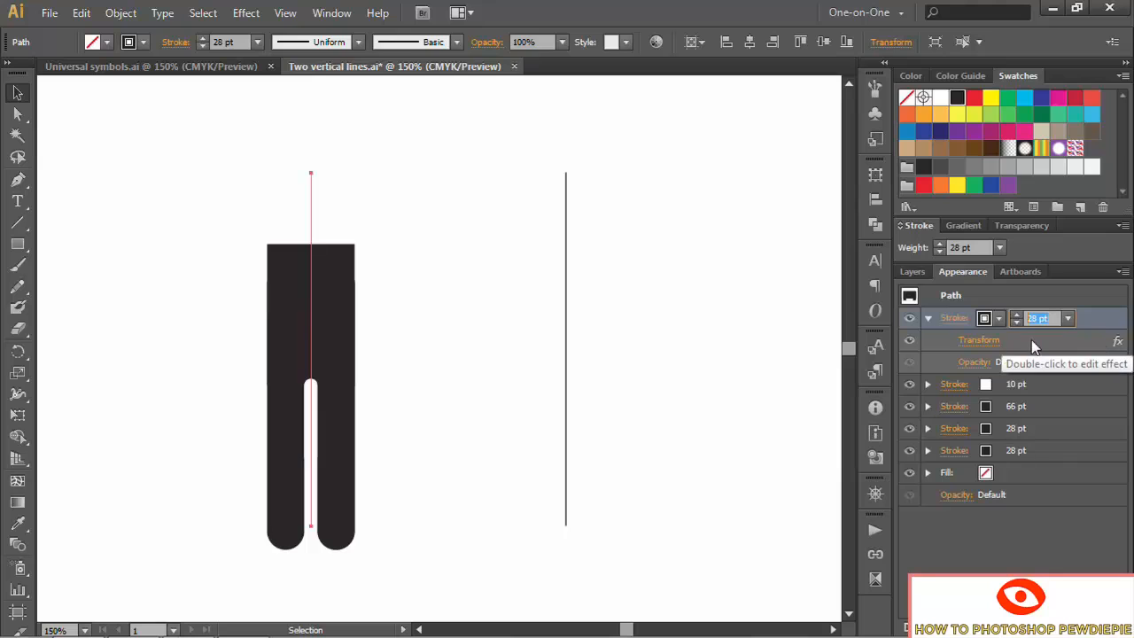
type("24")
key("Return")
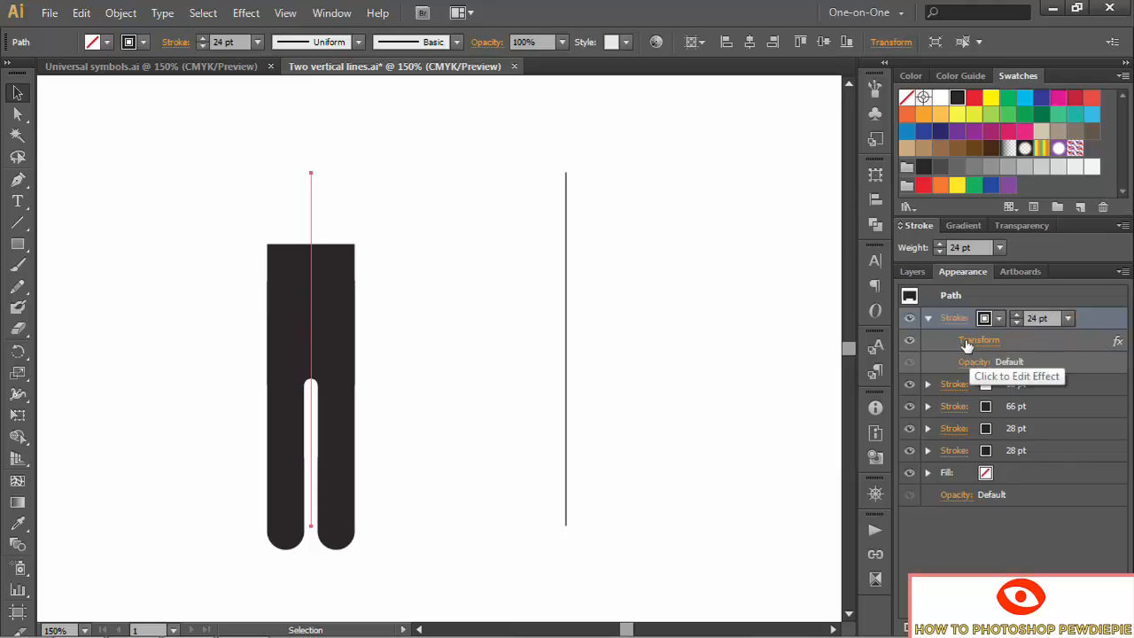
Edit the 24 pt stroke's Transform effect to 26% vertical scale, 55 pt horizontal and -18 pt vertical move
left_click(969, 338)
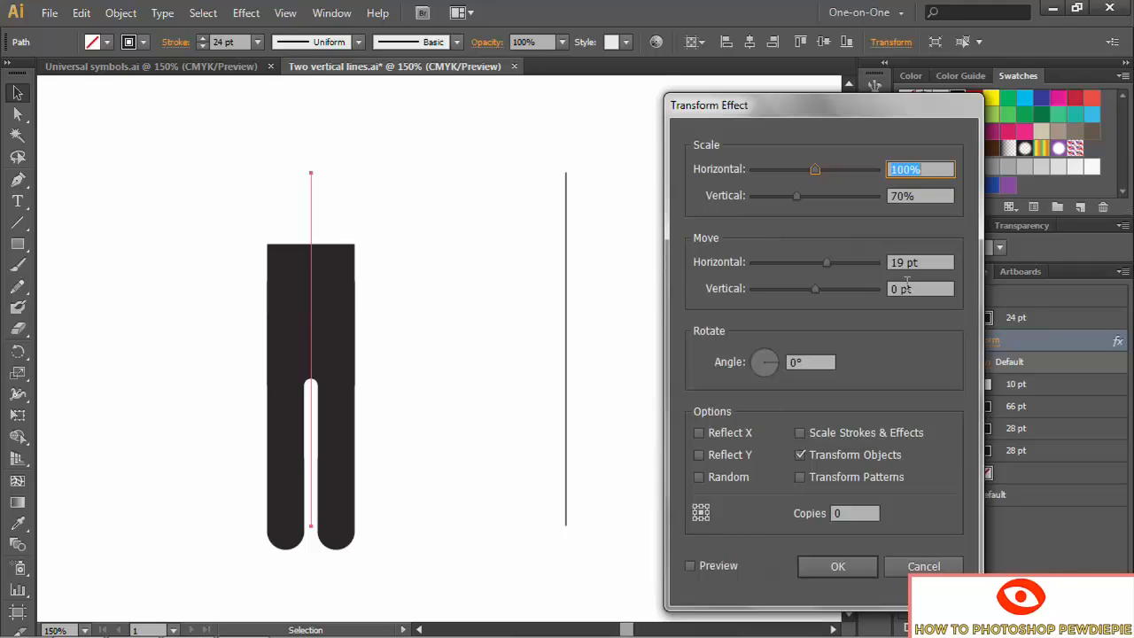
key("Tab")
type("26")
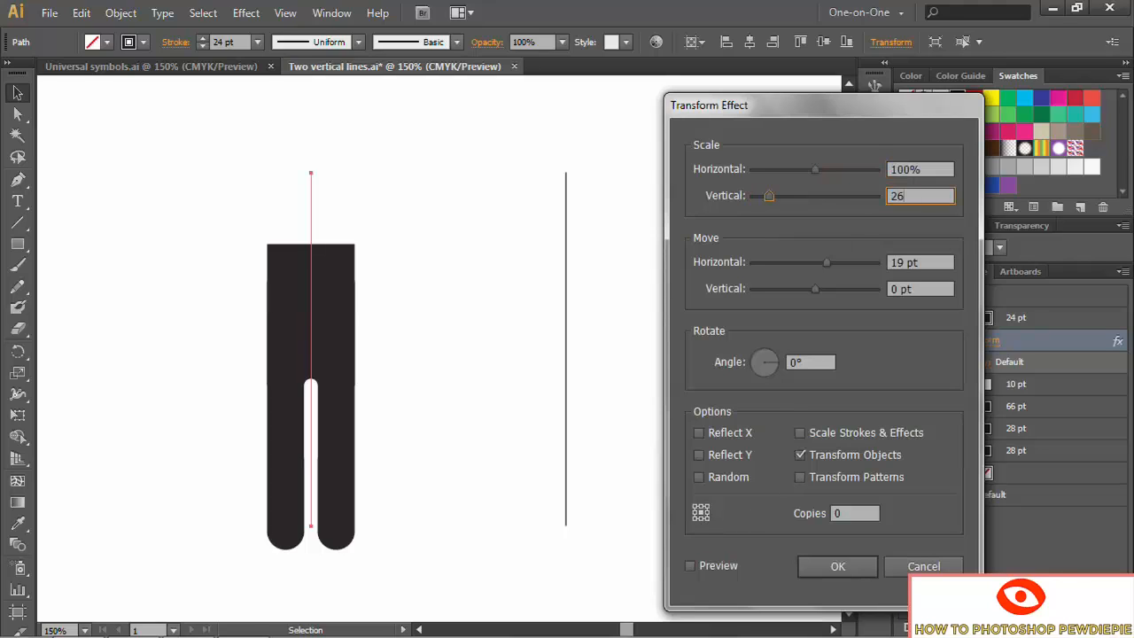
key("Tab")
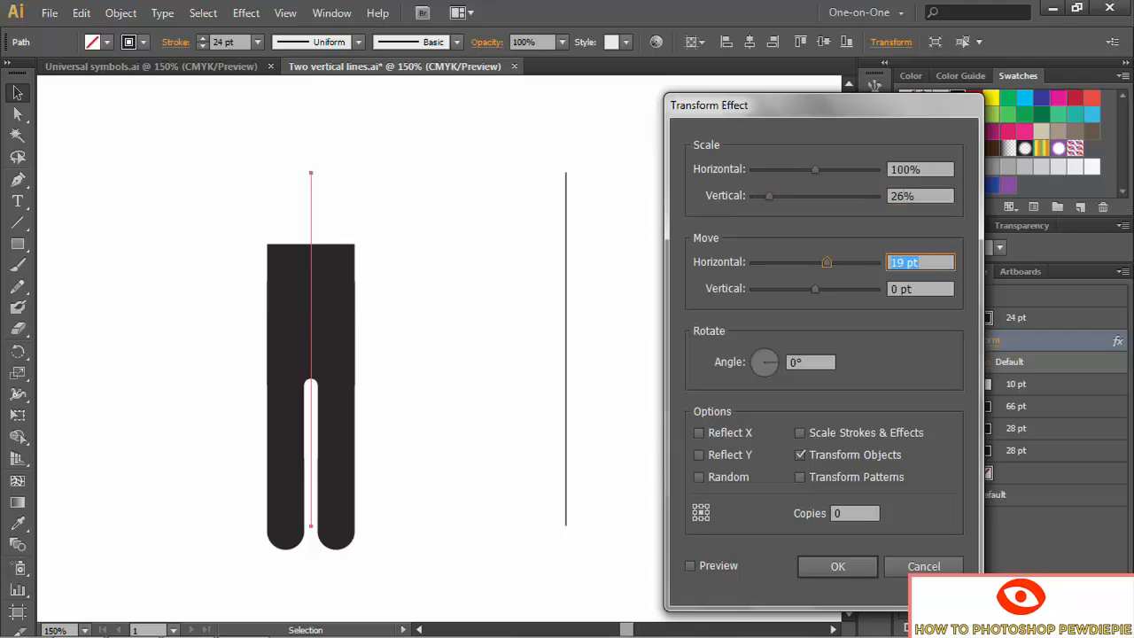
type("55")
key("Tab")
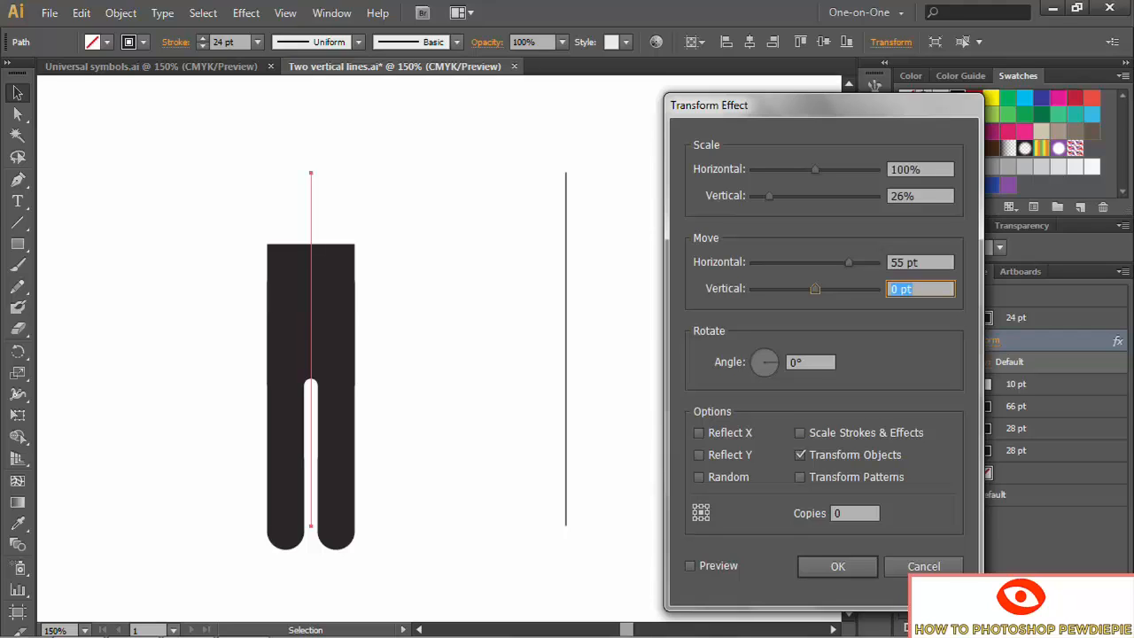
type("-18")
left_click(692, 565)
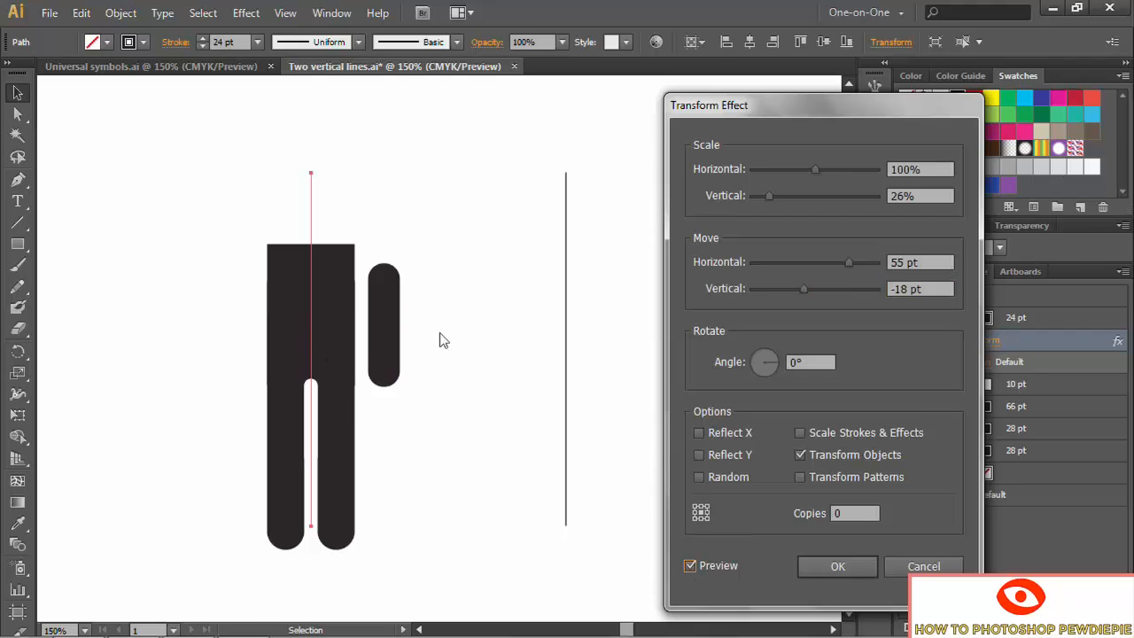
left_click(838, 565)
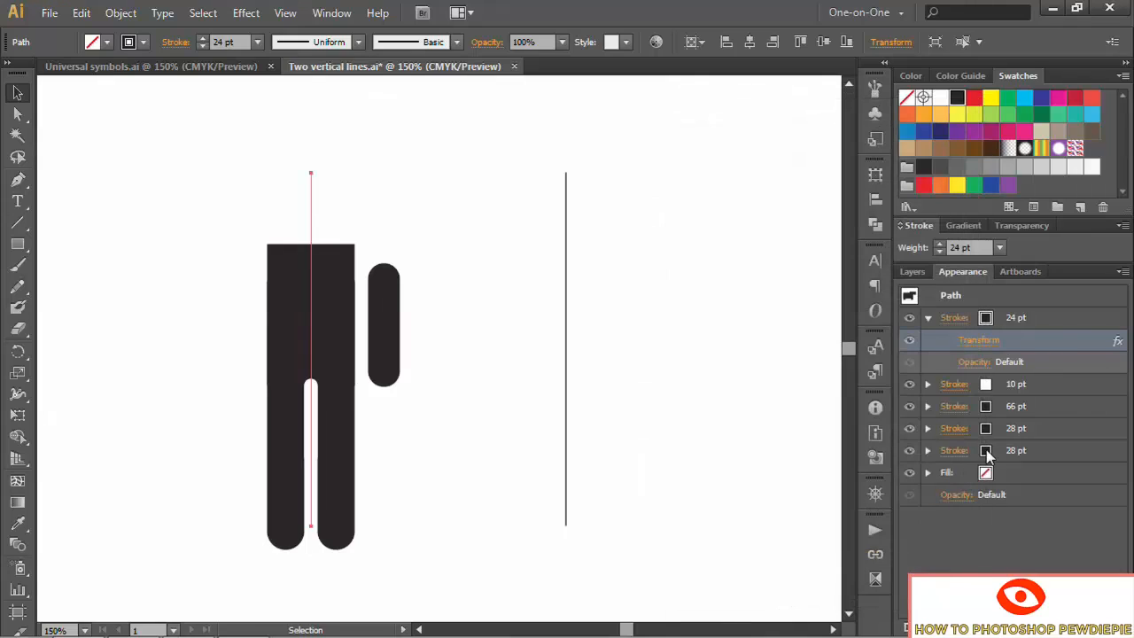
Duplicate the 24 pt arm stroke and set the copy's Transform effect to a -55 pt horizontal move
left_click(1057, 317)
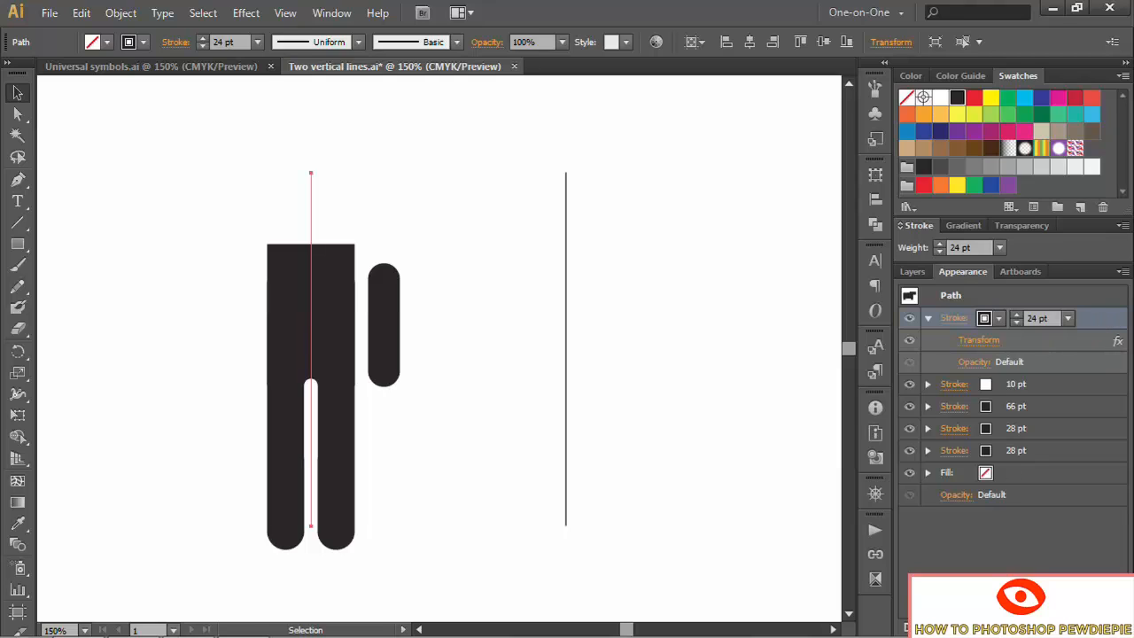
left_click(1080, 628)
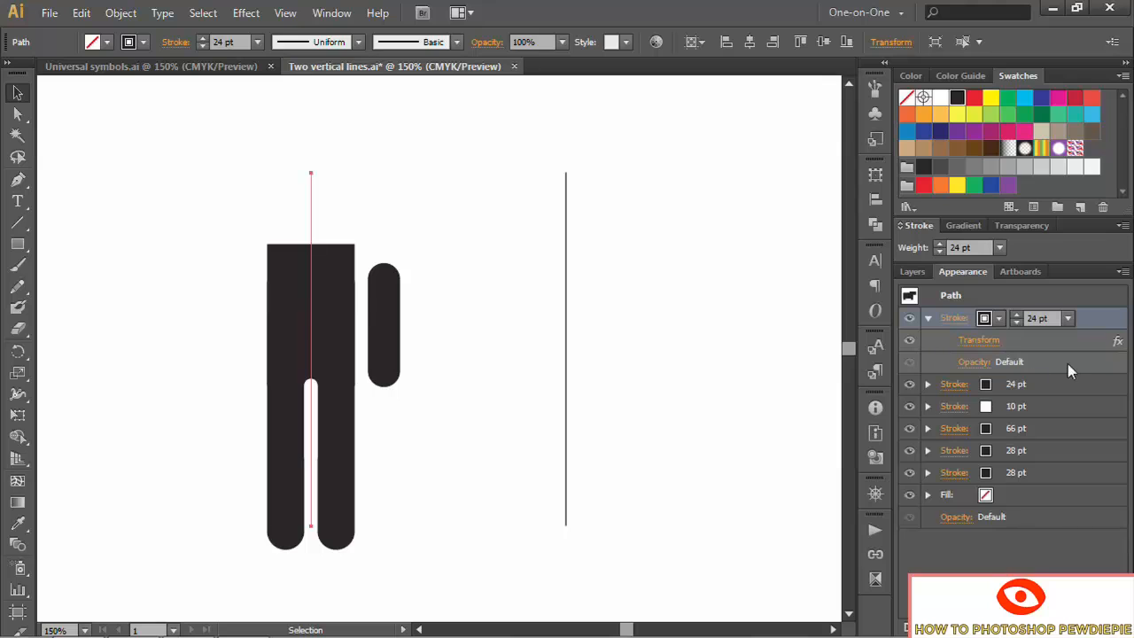
left_click(988, 343)
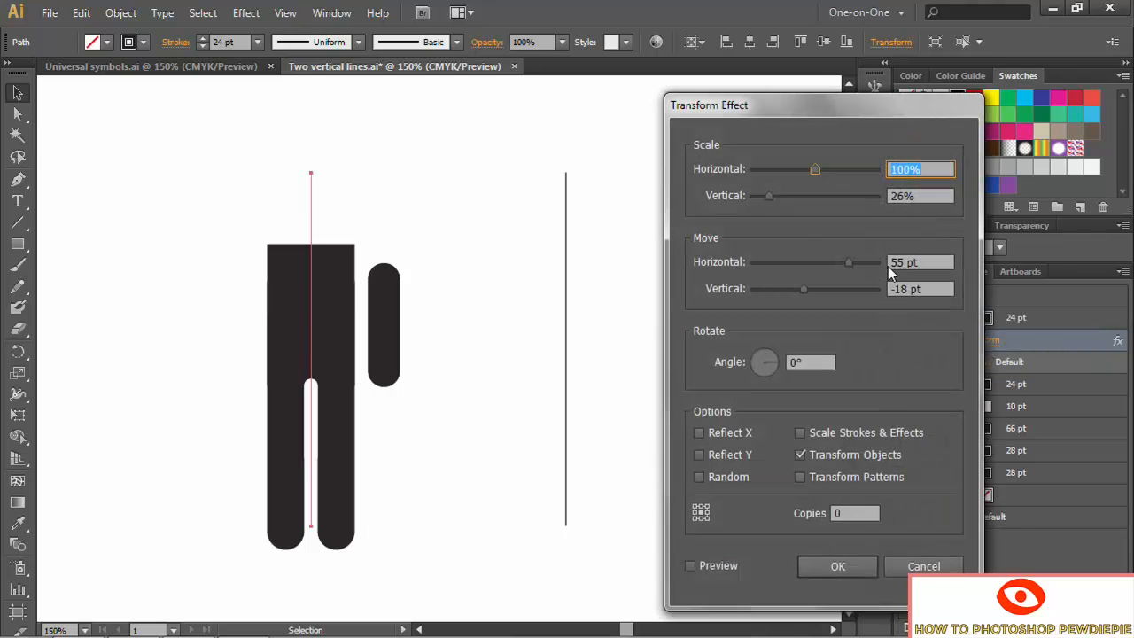
left_click(894, 260)
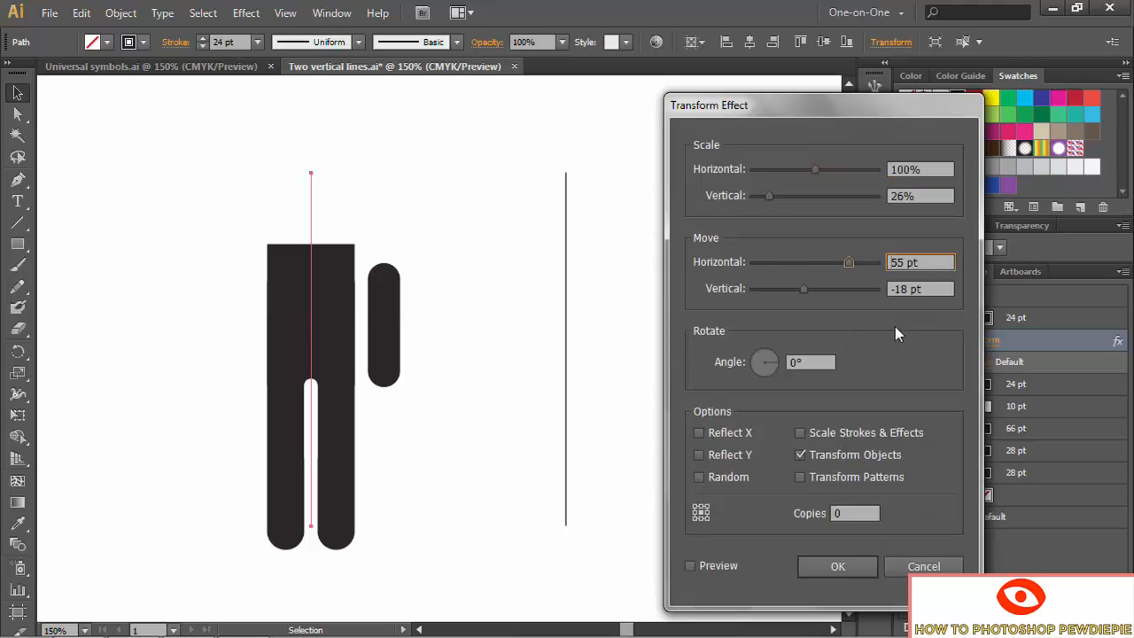
type("-")
left_click(690, 565)
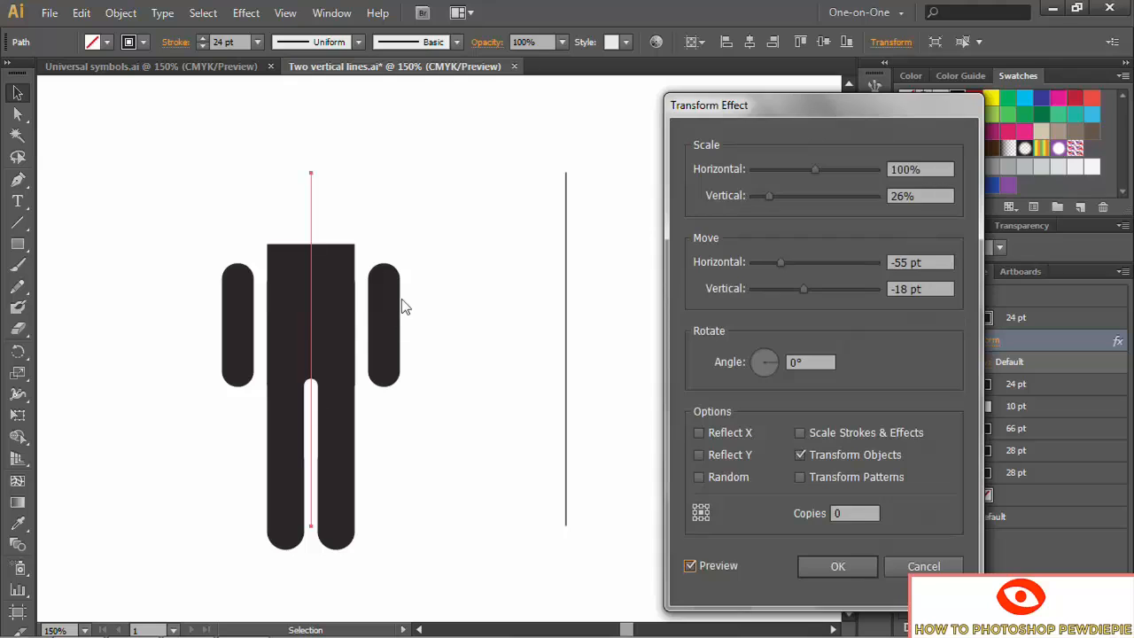
left_click(824, 567)
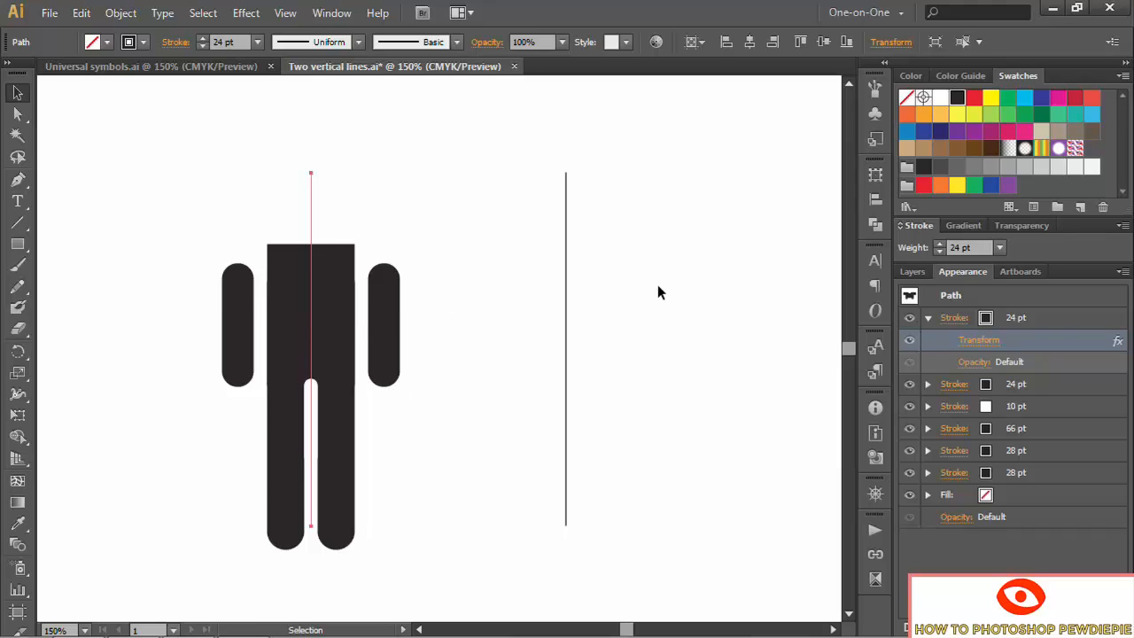
Duplicate the topmost 24 pt stroke and set the rotation angle in the copy's Transform effect to 90°
left_click(1064, 317)
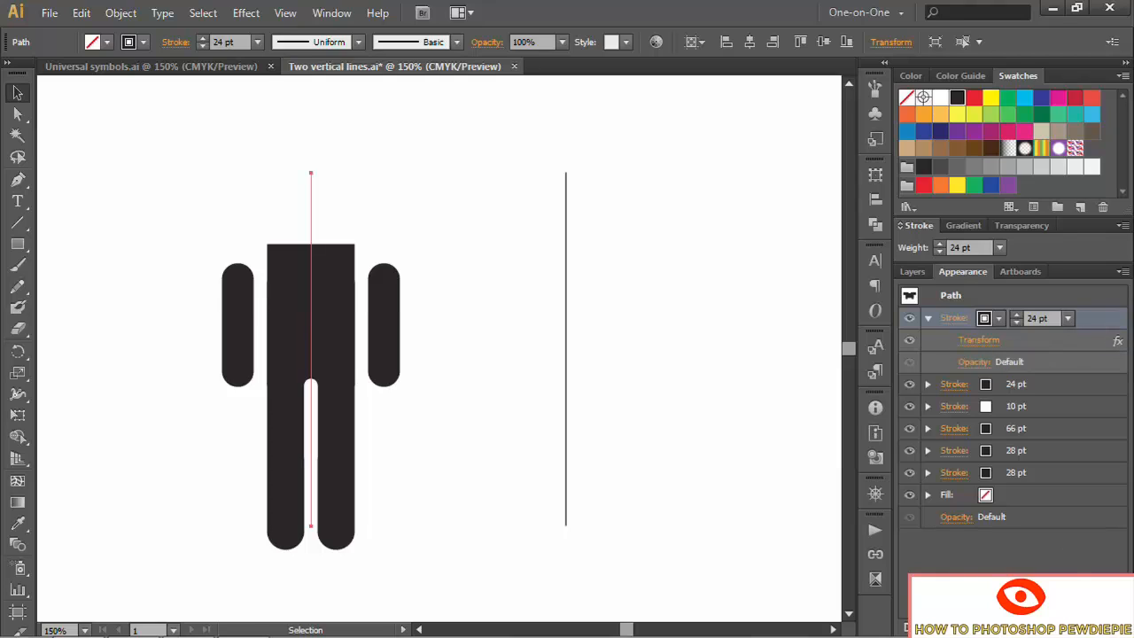
left_click(1080, 627)
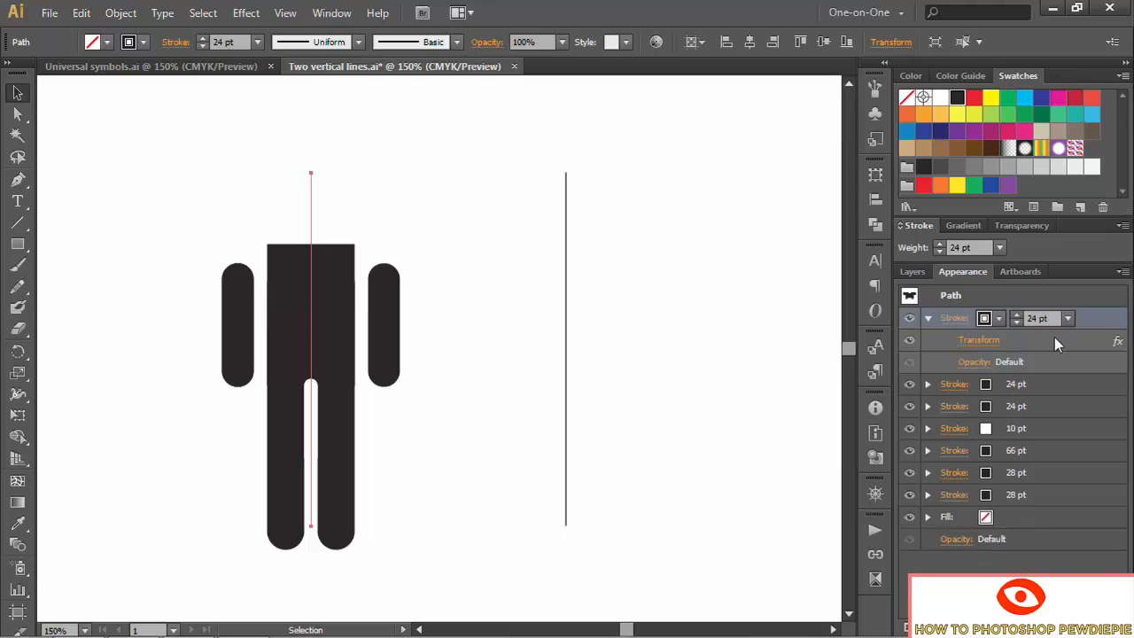
left_click(985, 342)
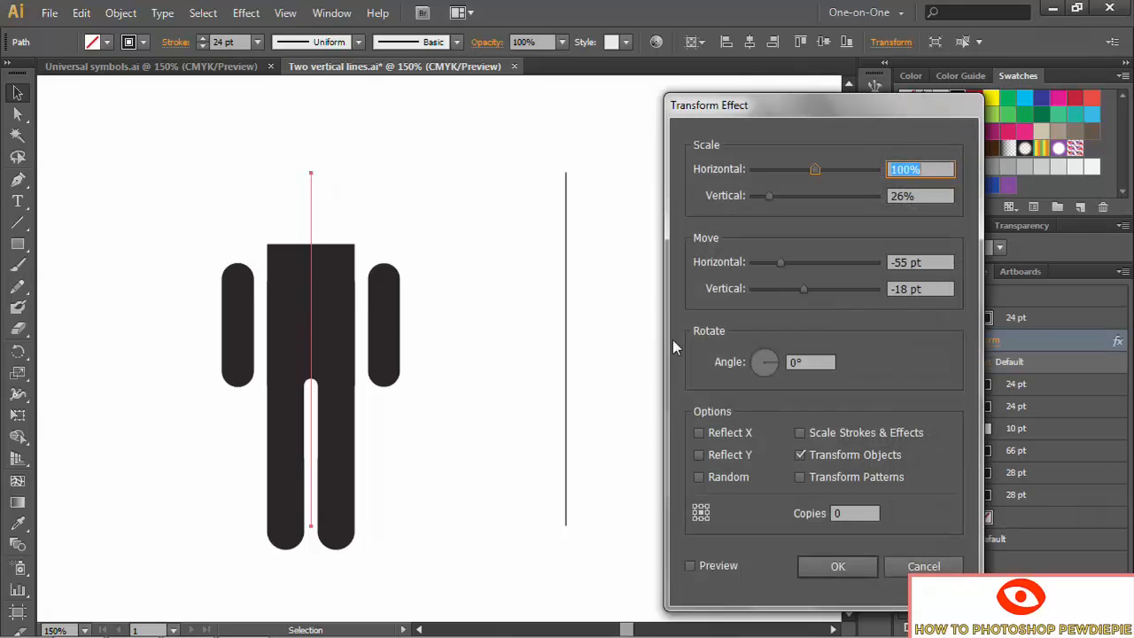
left_click(690, 567)
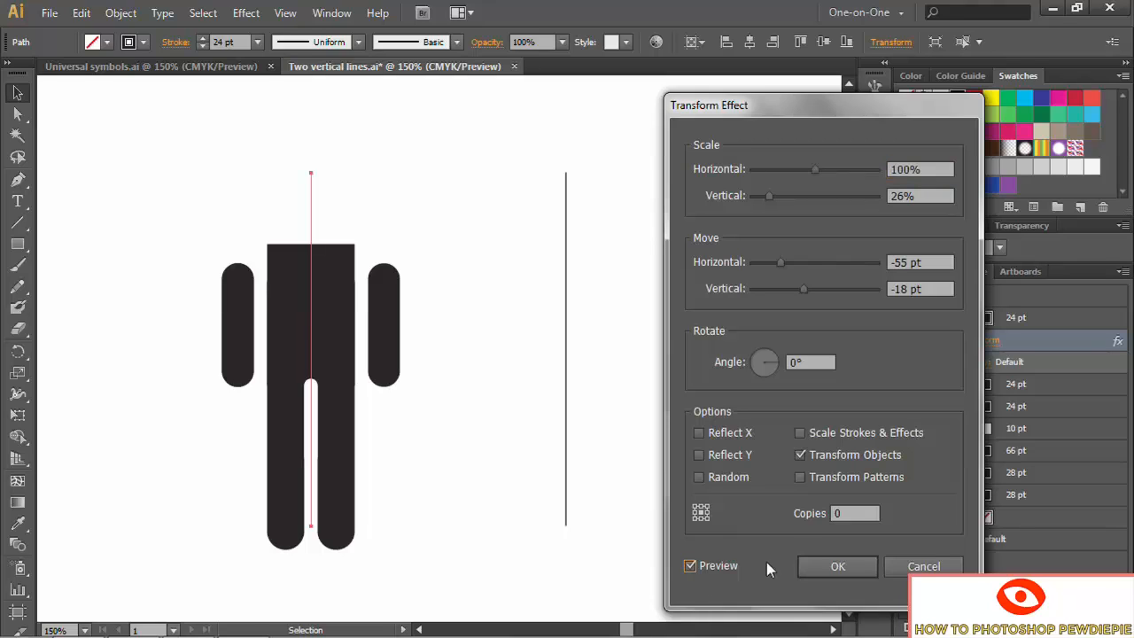
left_click(790, 364)
key("Tab")
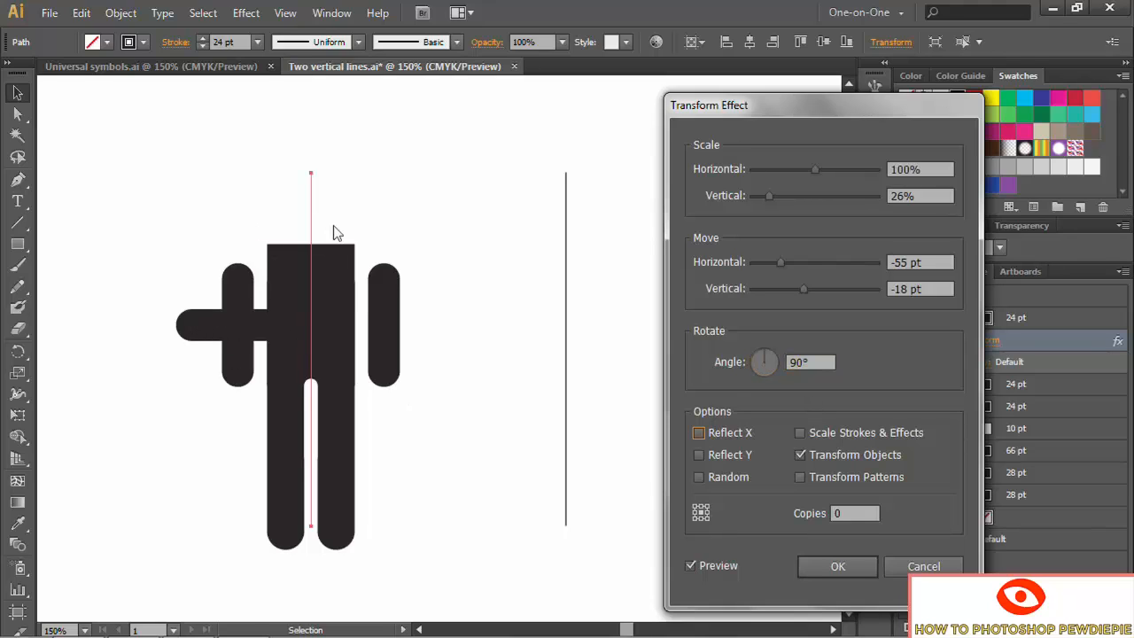
Set the rotated stroke's Transform effect to 28% vertical scale, 0 pt horizontal and -56 pt vertical move
left_click(922, 196)
type("28")
key("Tab")
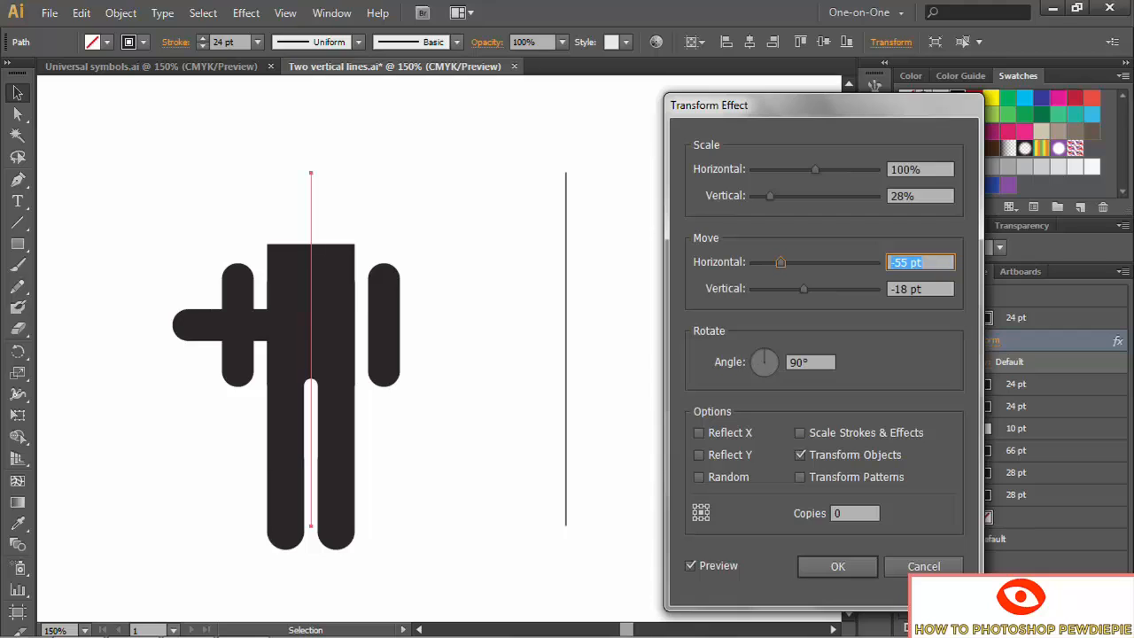
type("0")
key("Tab")
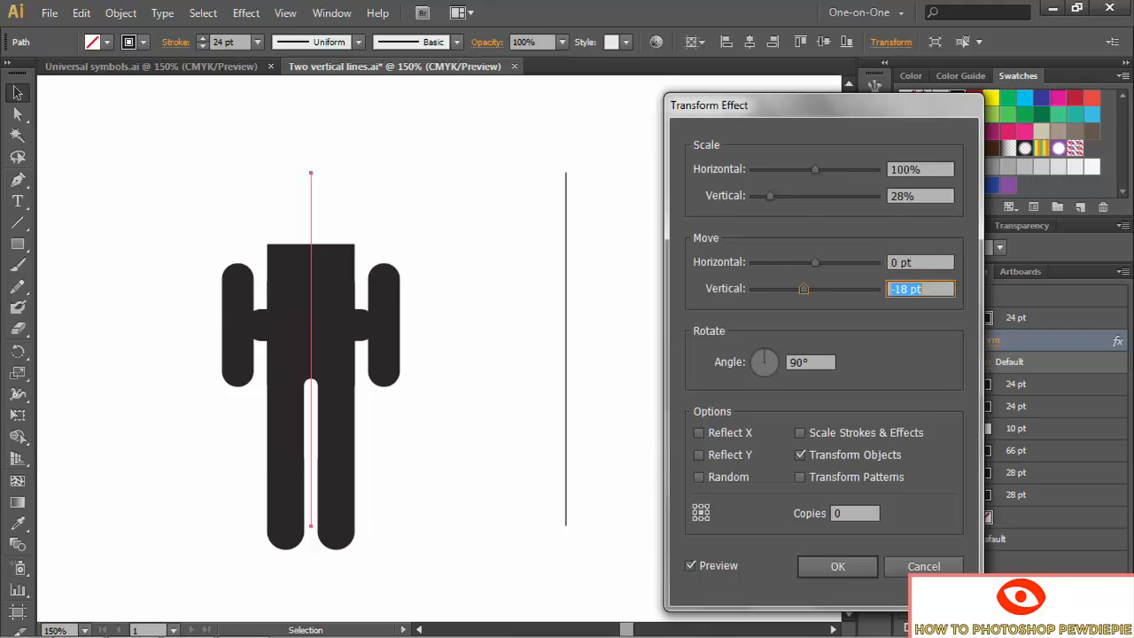
type("-56")
key("Tab")
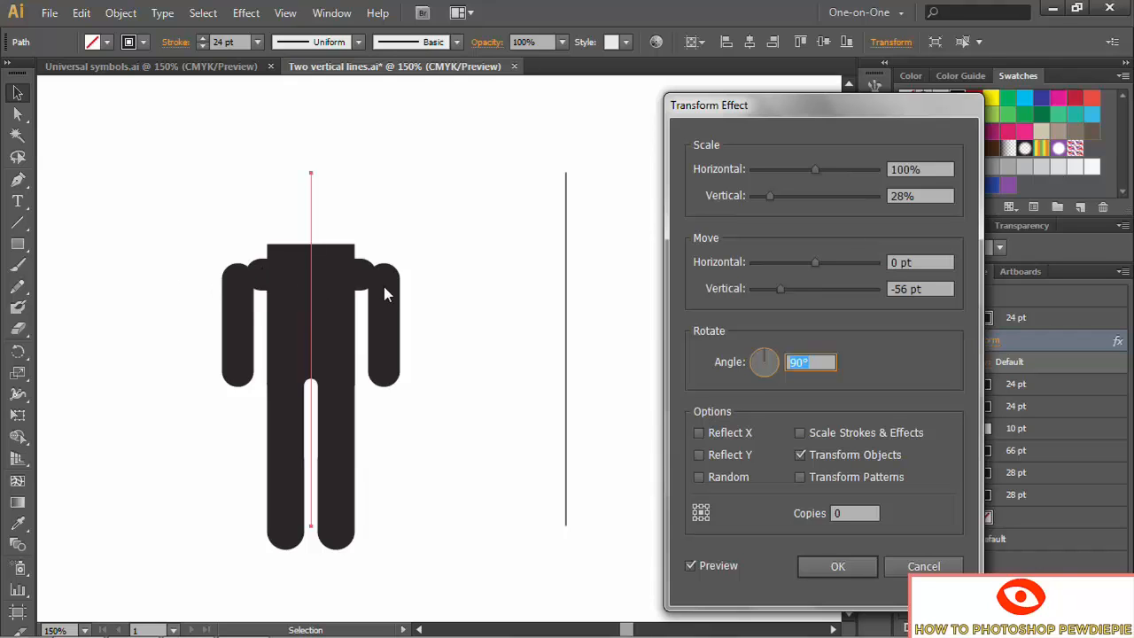
left_click(874, 567)
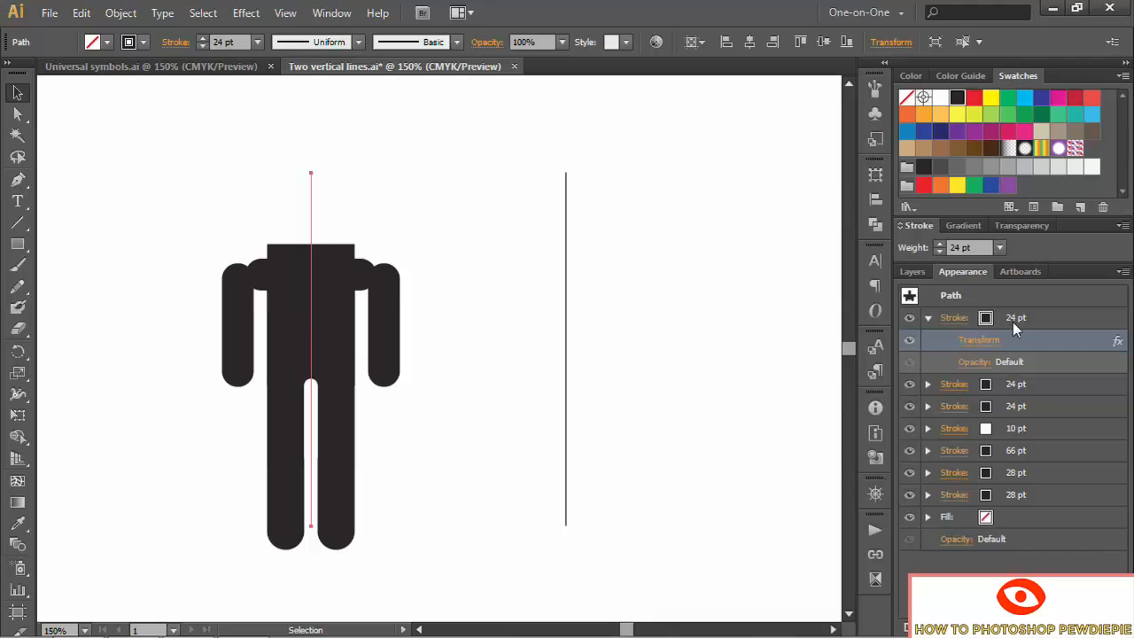
Set the horizontal shoulder stroke's weight to 59.5 pt
left_click(1015, 320)
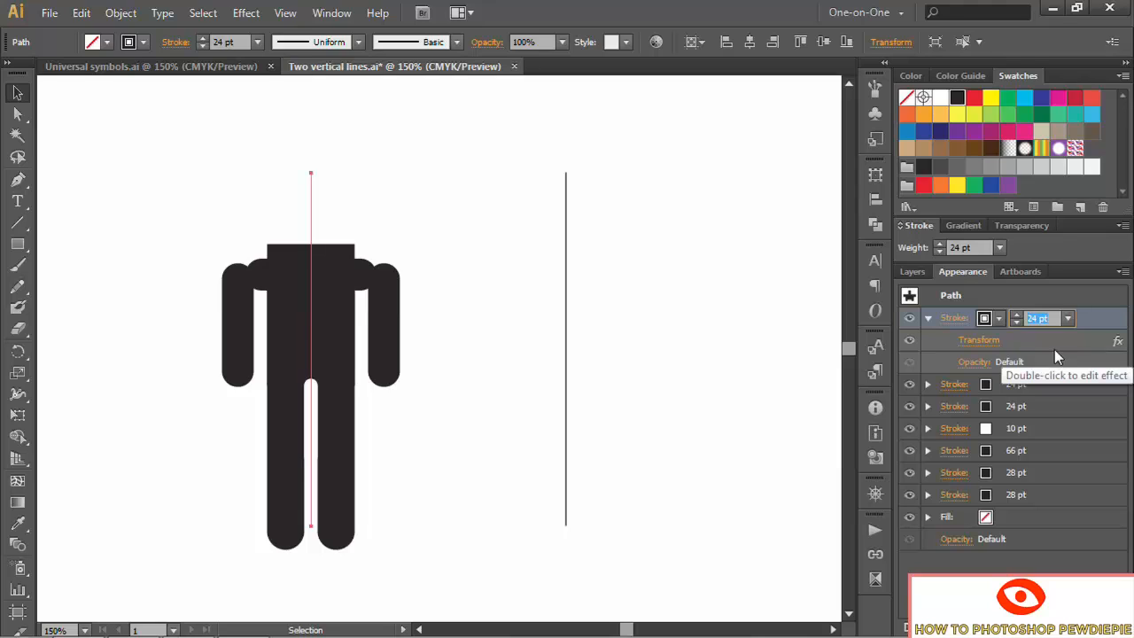
type("59.5")
key("Return")
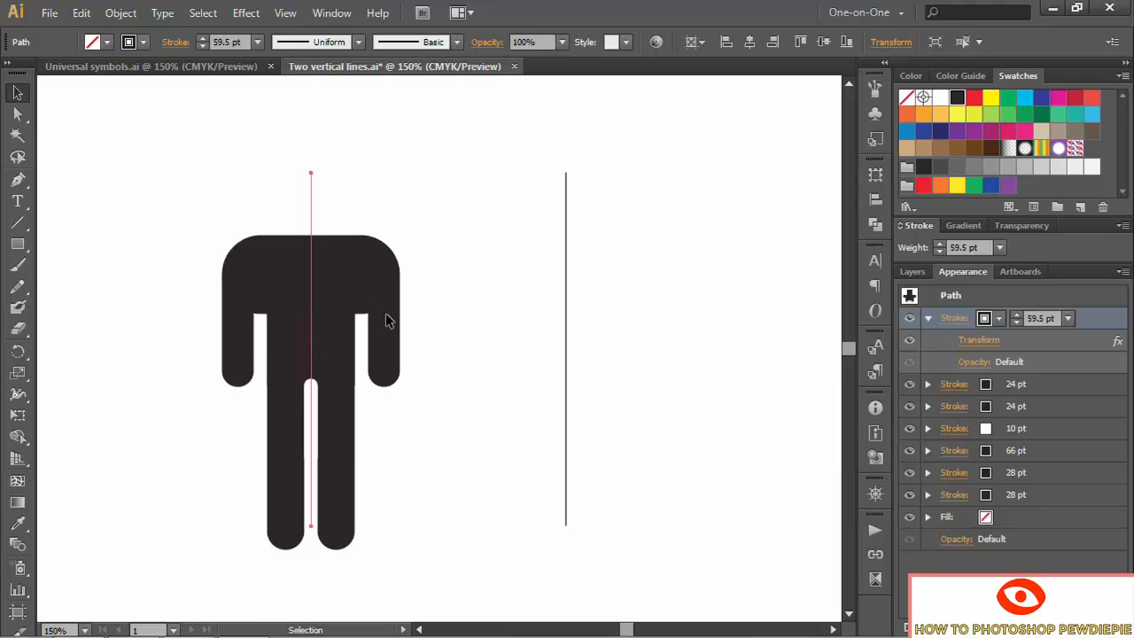
Copy the lower 24 pt arm stroke to the top of the stroke stack and color the copy white
left_click(1085, 408)
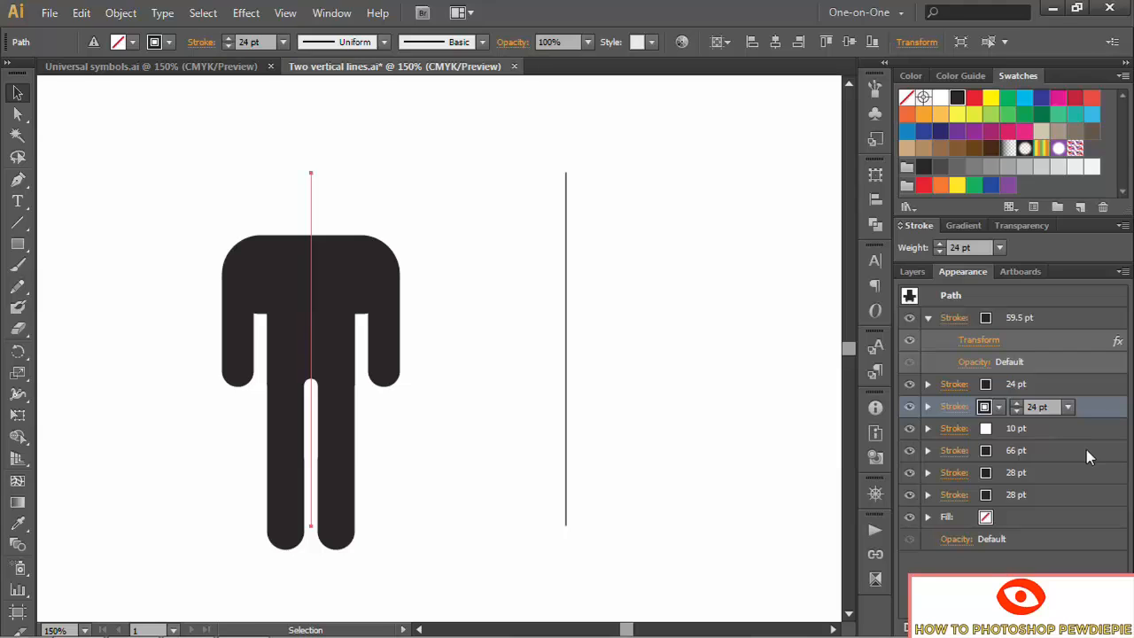
left_click_drag(1100, 411, 1047, 310)
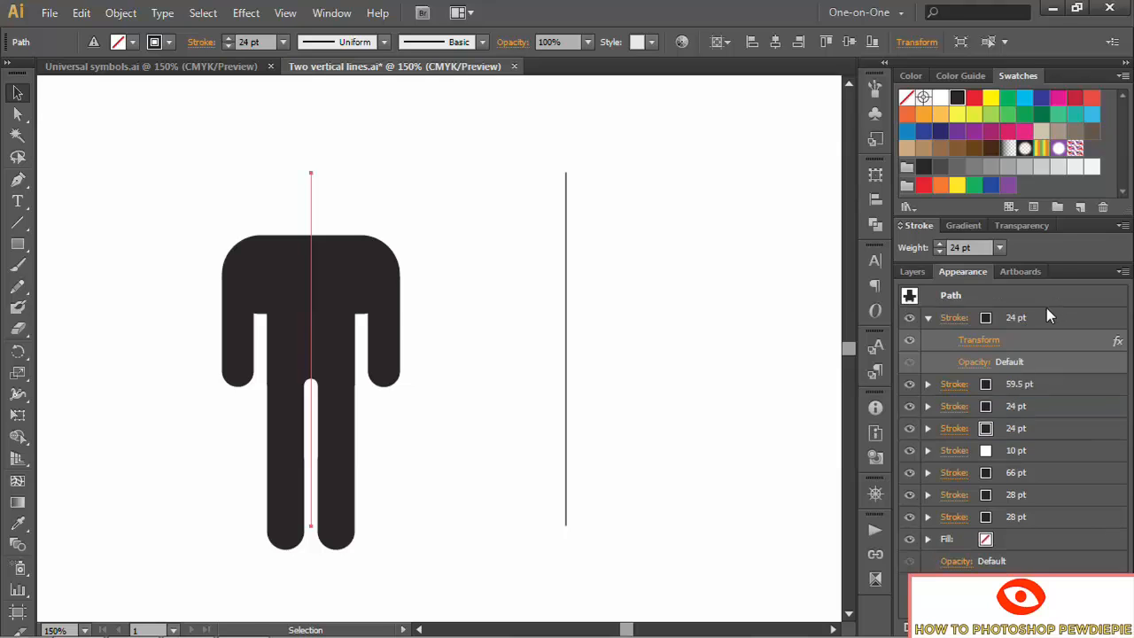
left_click(983, 319)
left_click(988, 320)
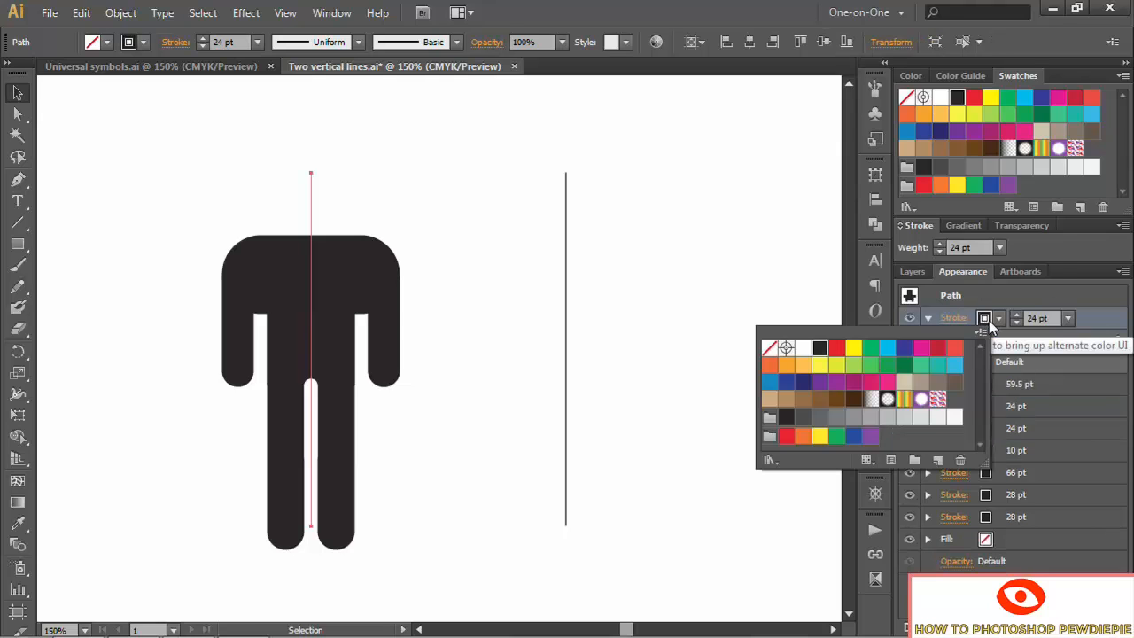
left_click(804, 349)
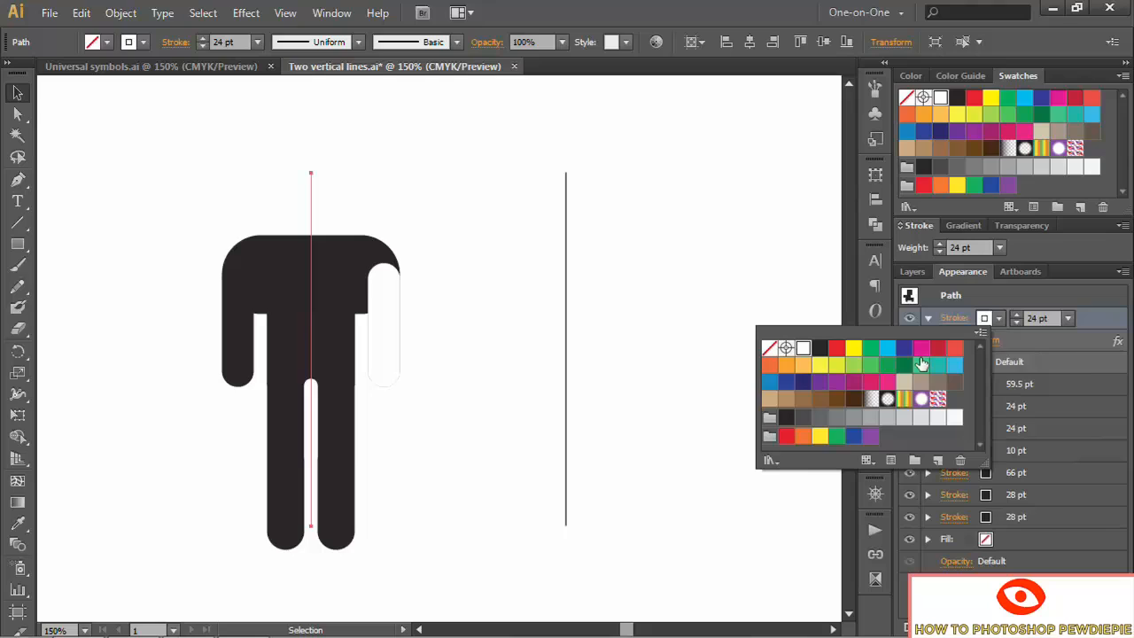
Set the white arm stroke's weight to 10 pt
left_click(1041, 319)
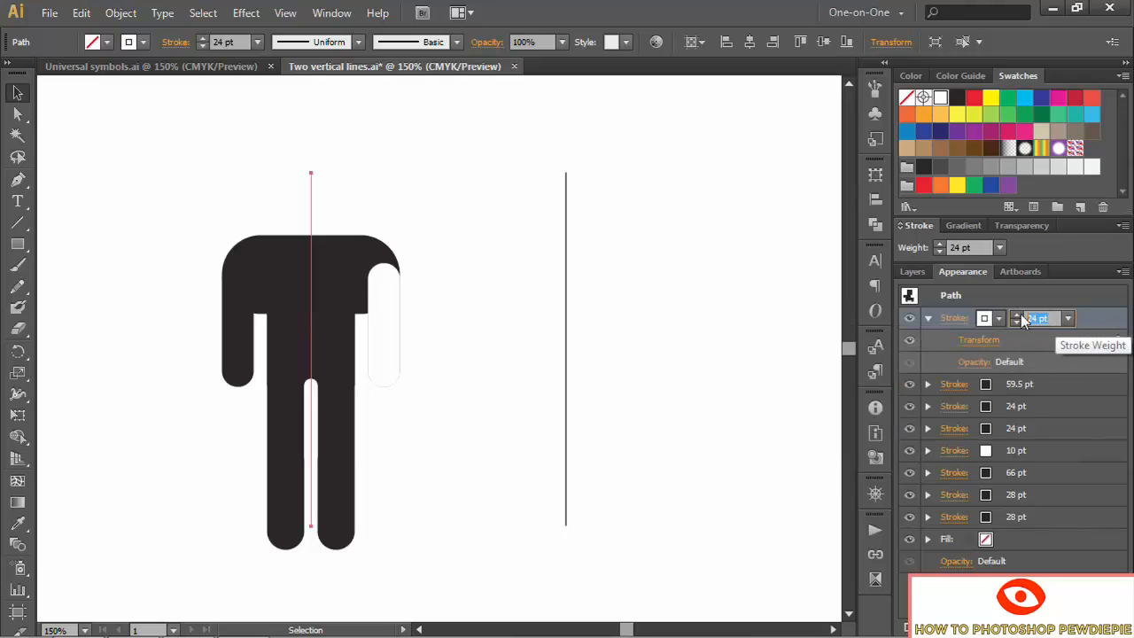
type("10")
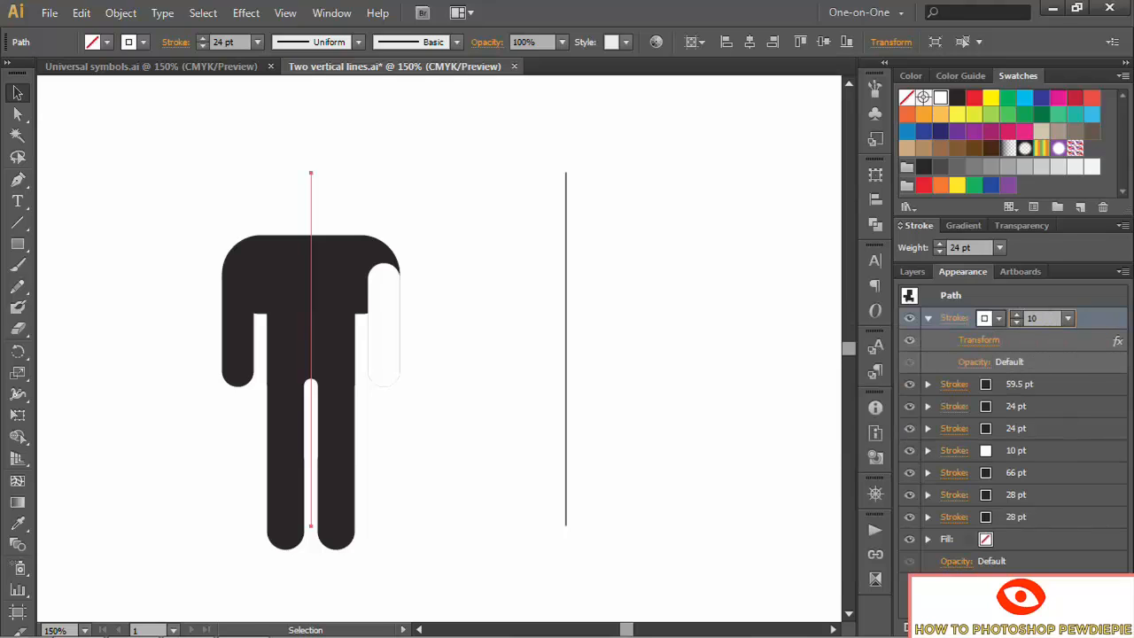
key("Return")
Set the white arm-gap stroke's Transform effect to 24% vertical scale, 38 pt horizontal move and -16 pt vertical move
left_click(972, 341)
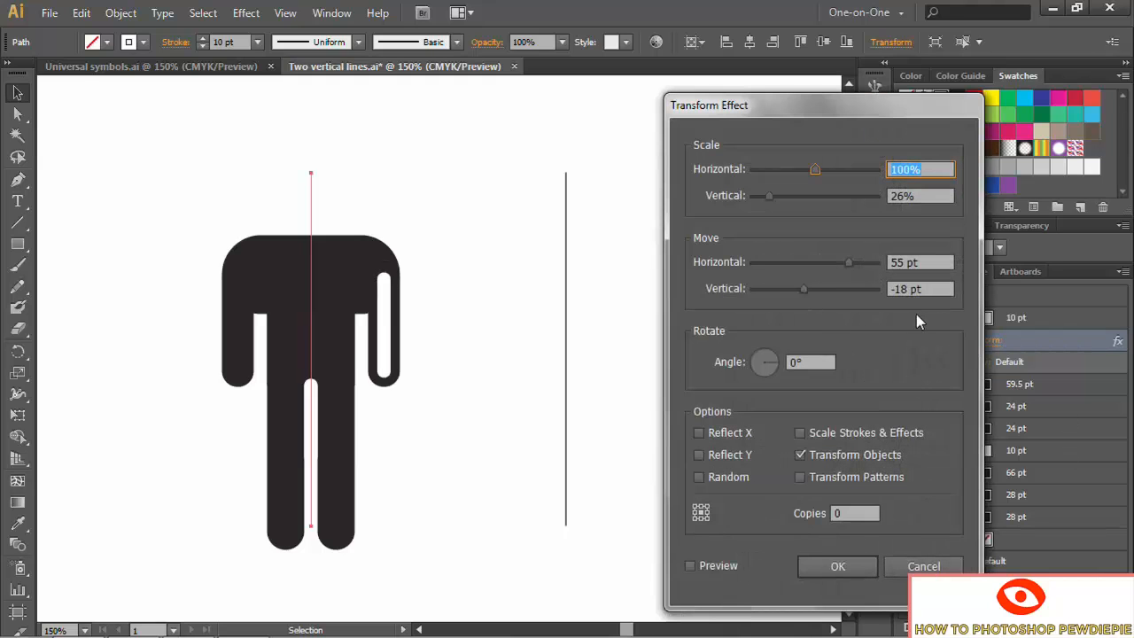
type("24")
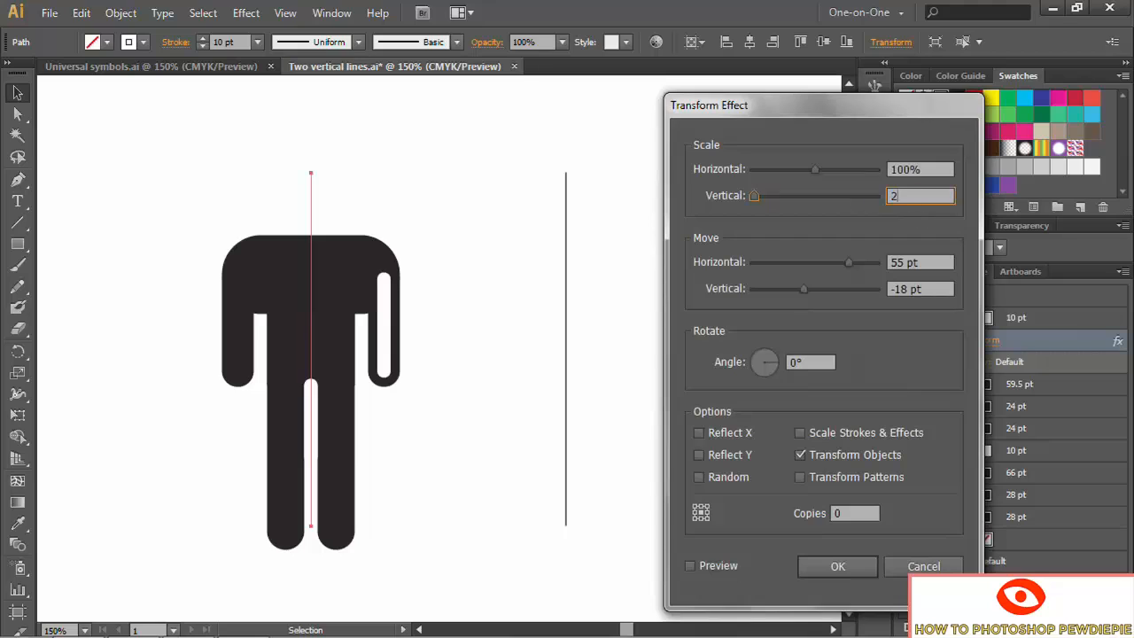
key("Tab")
key("Tab")
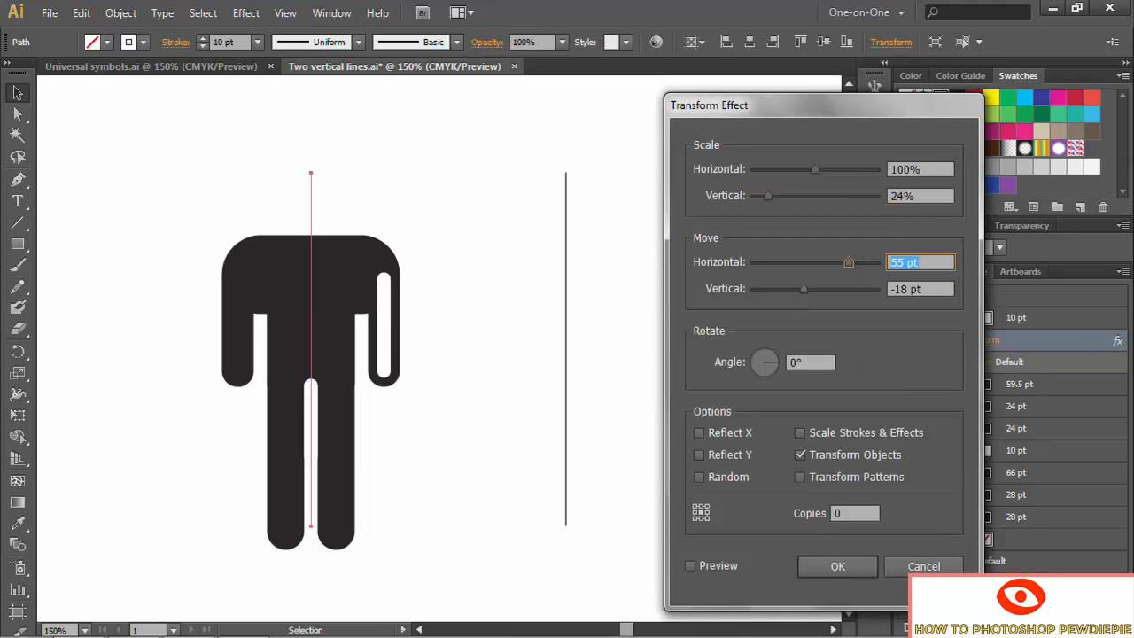
type("38")
key("Tab")
type("-16")
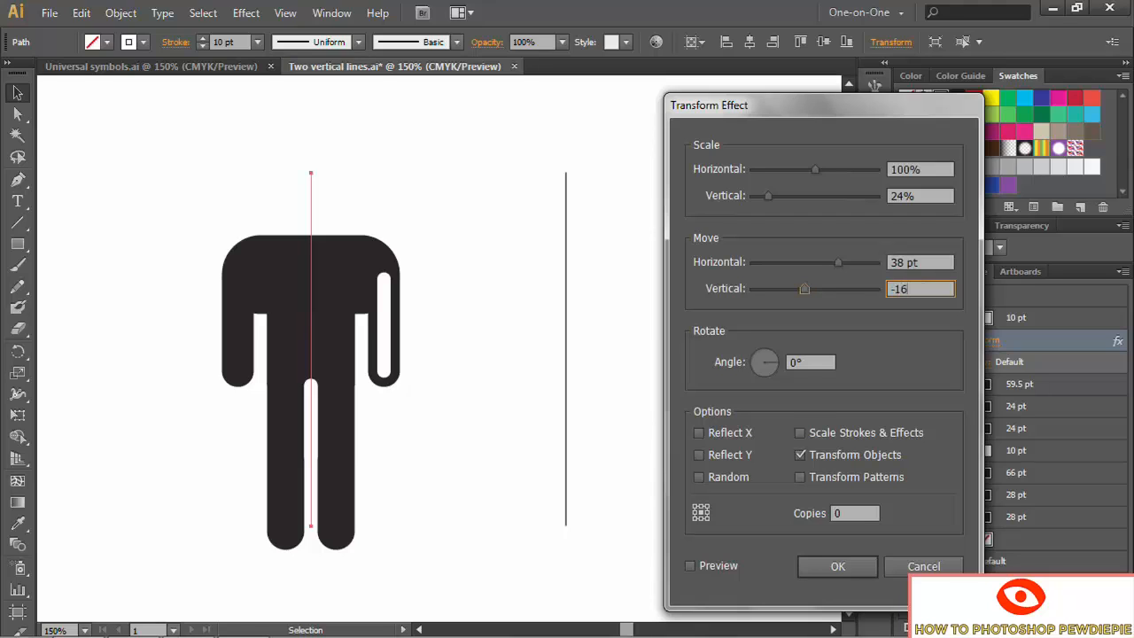
key("Tab")
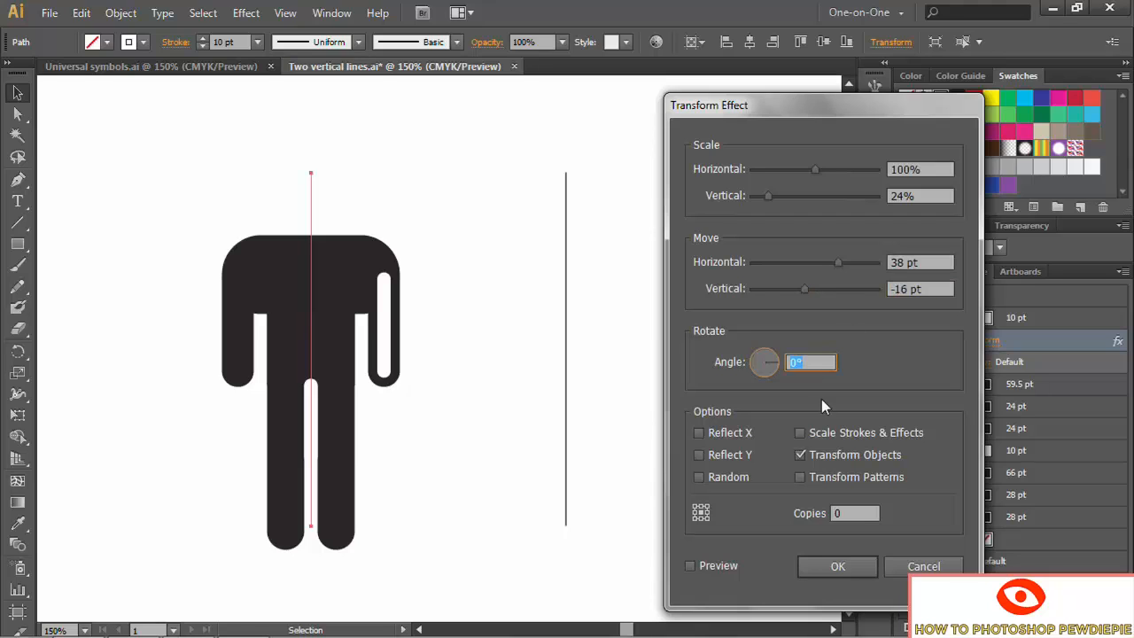
left_click(691, 565)
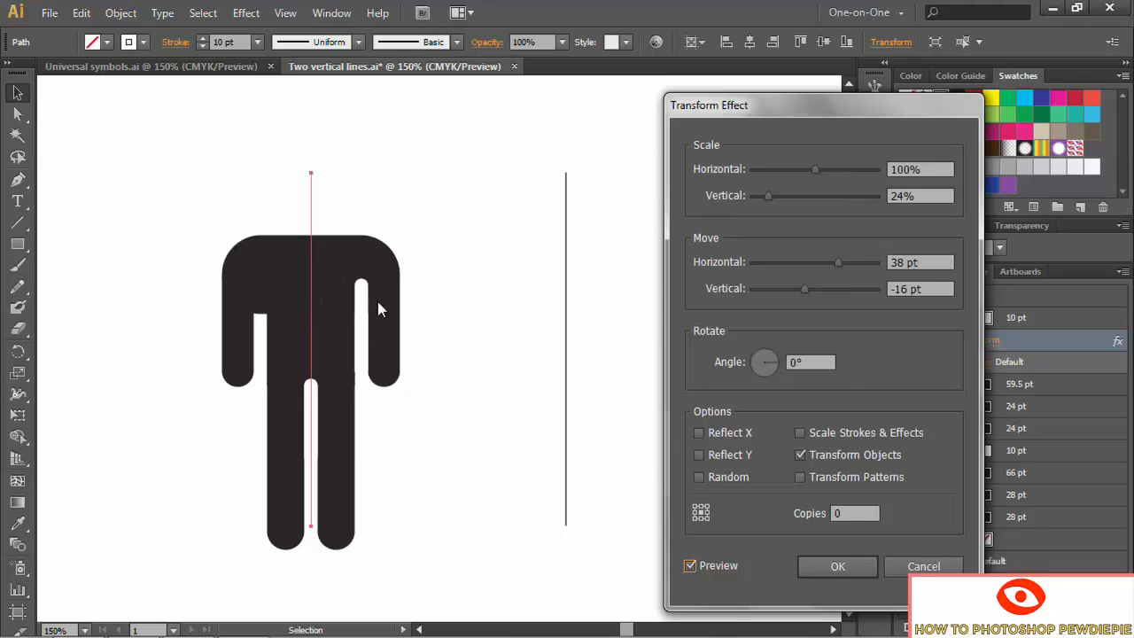
left_click(856, 566)
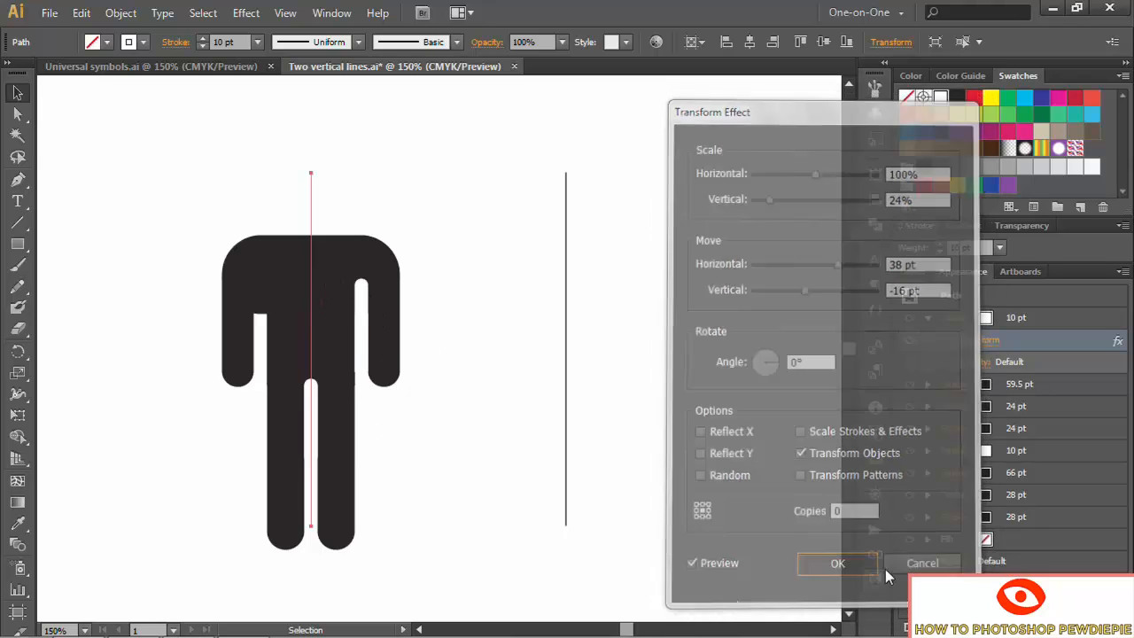
Duplicate the white 10 pt stroke and set the copy's Transform effect to a -38 pt horizontal move
left_click(1067, 319)
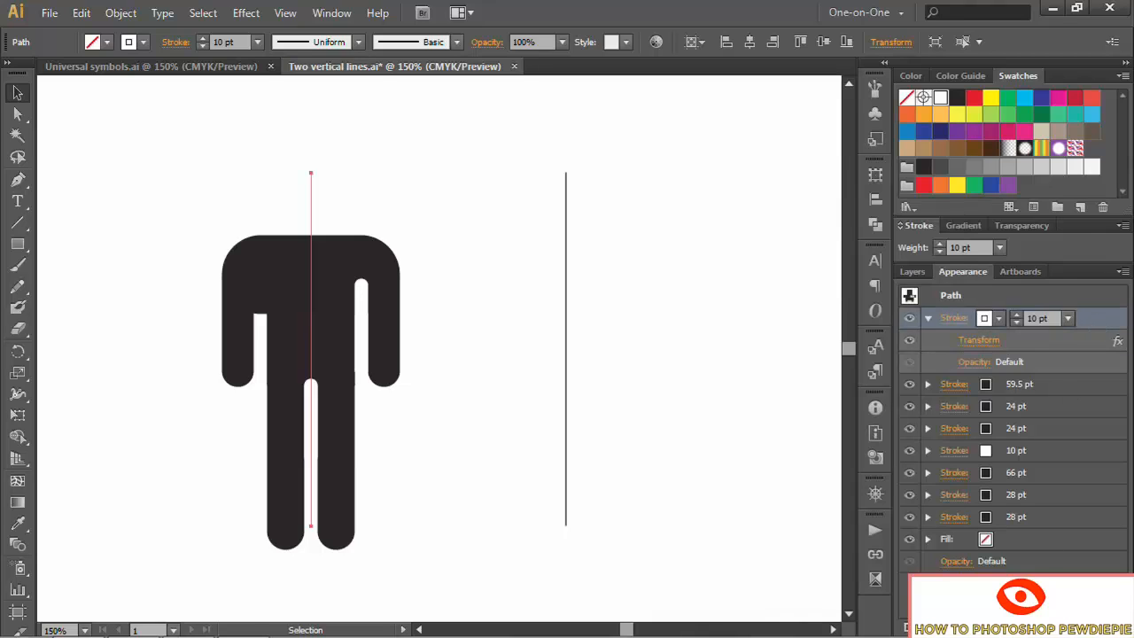
left_click(1080, 627)
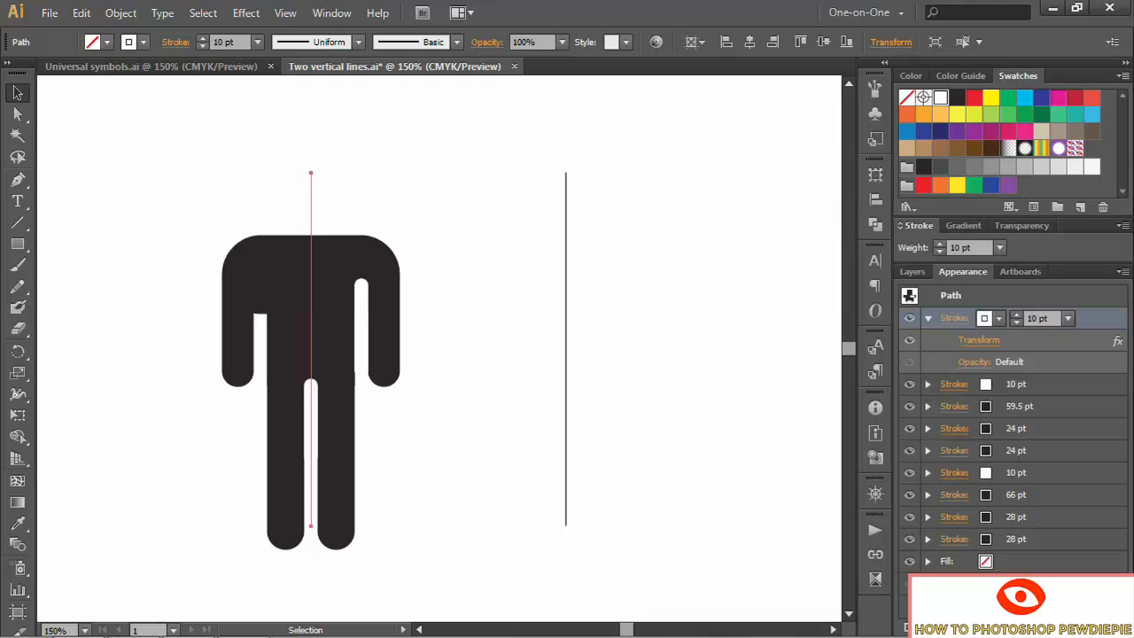
left_click(983, 343)
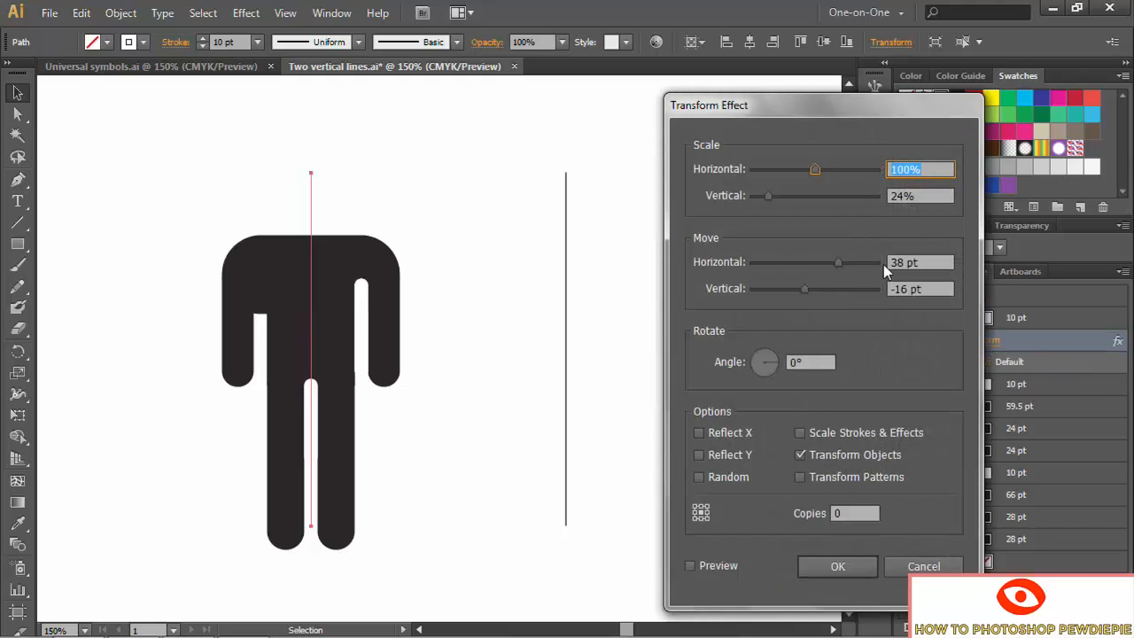
left_click(891, 263)
type("-")
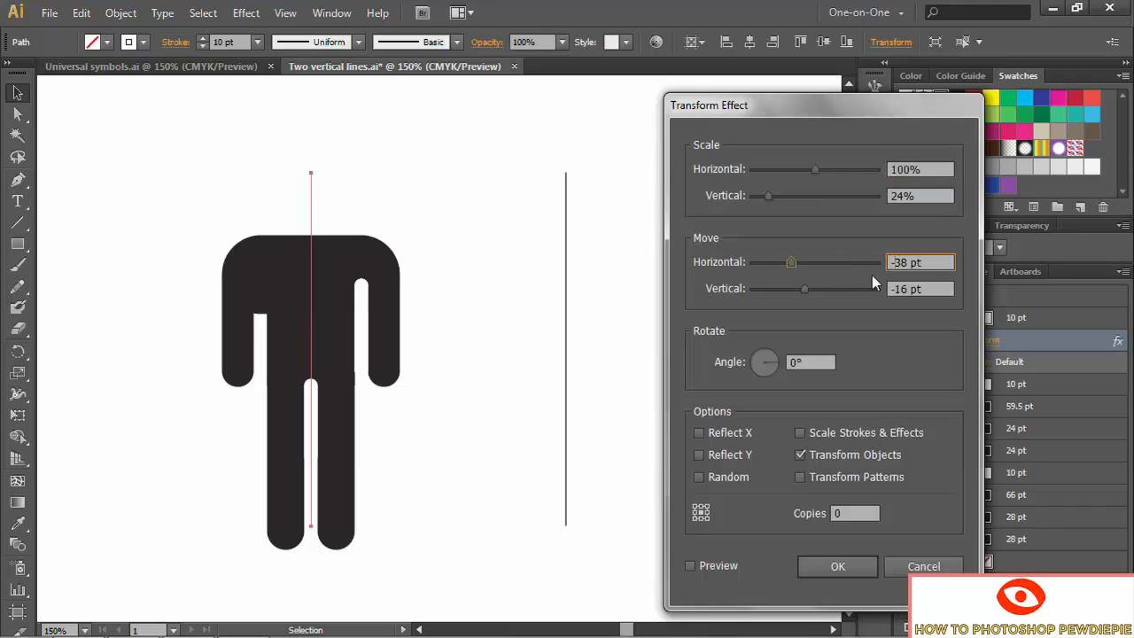
left_click(690, 565)
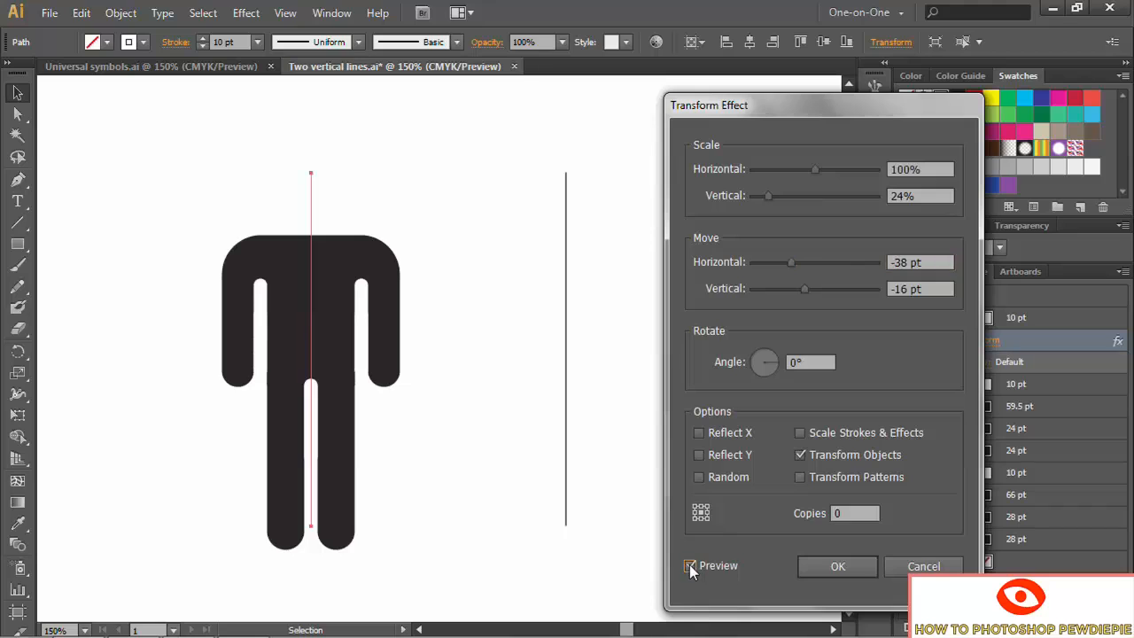
left_click(809, 566)
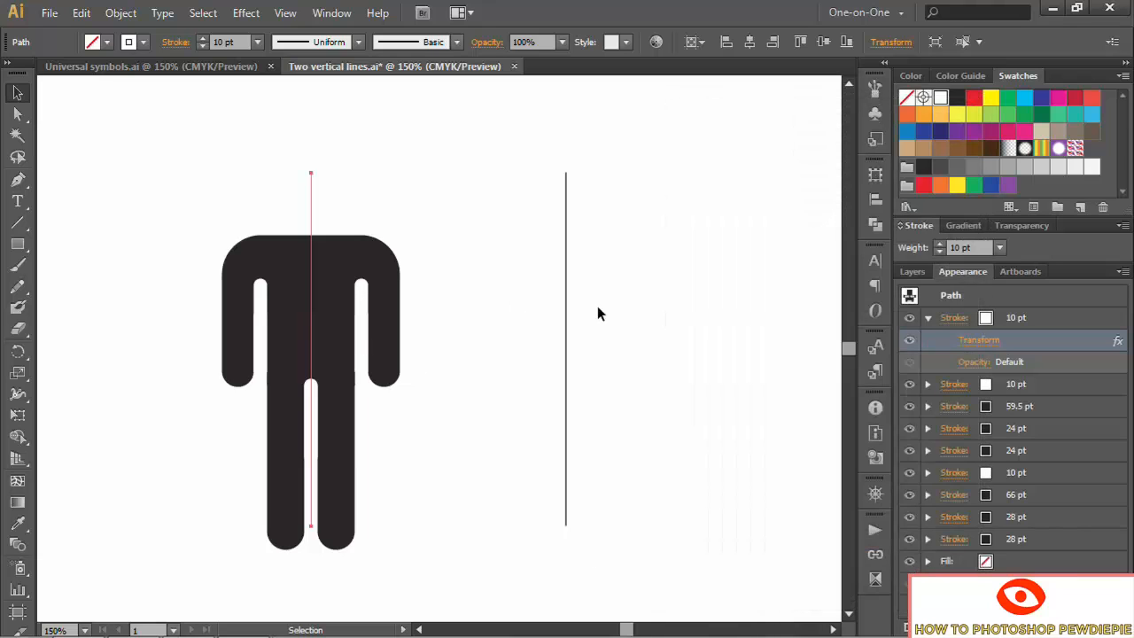
Move the path's fill above all strokes in the appearance stack and color it black
left_click(1072, 566)
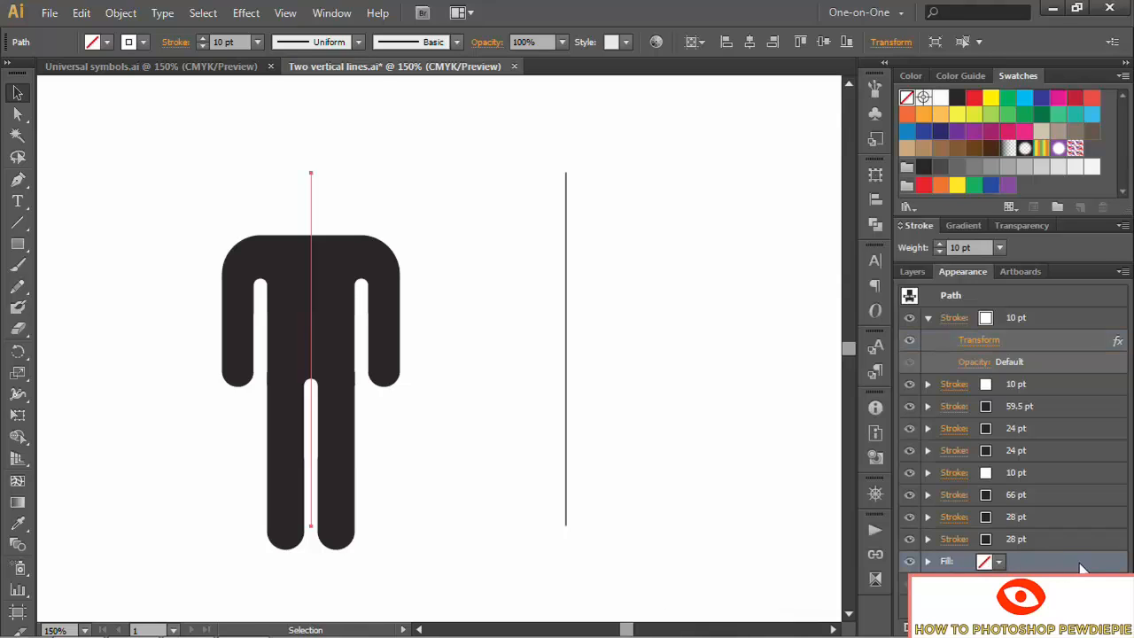
left_click_drag(1081, 567, 1043, 311)
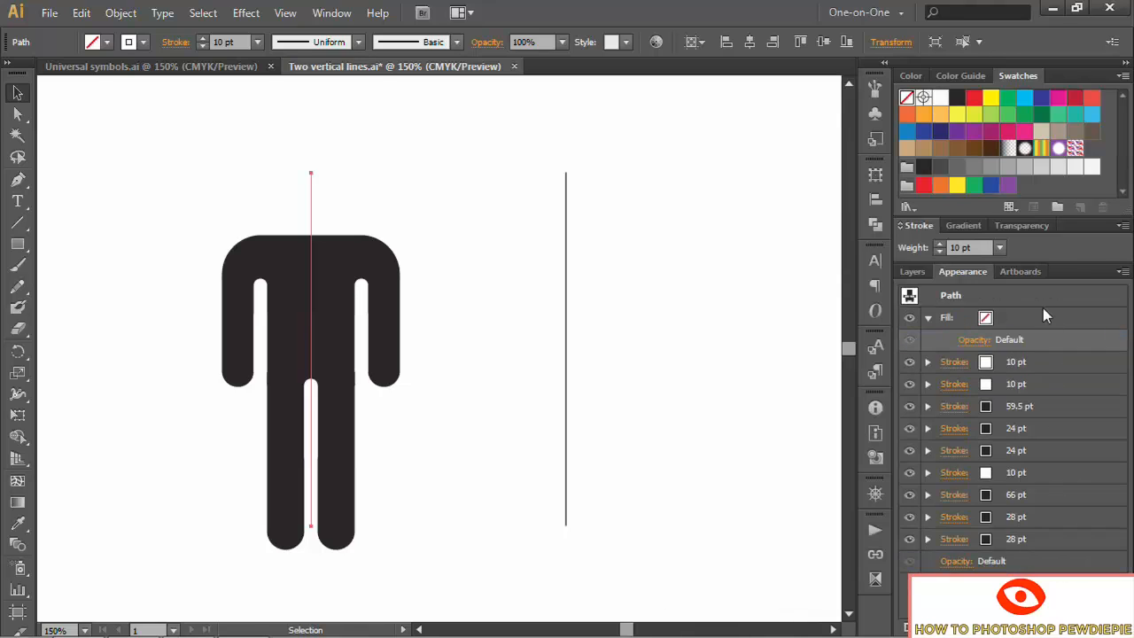
left_click(984, 319)
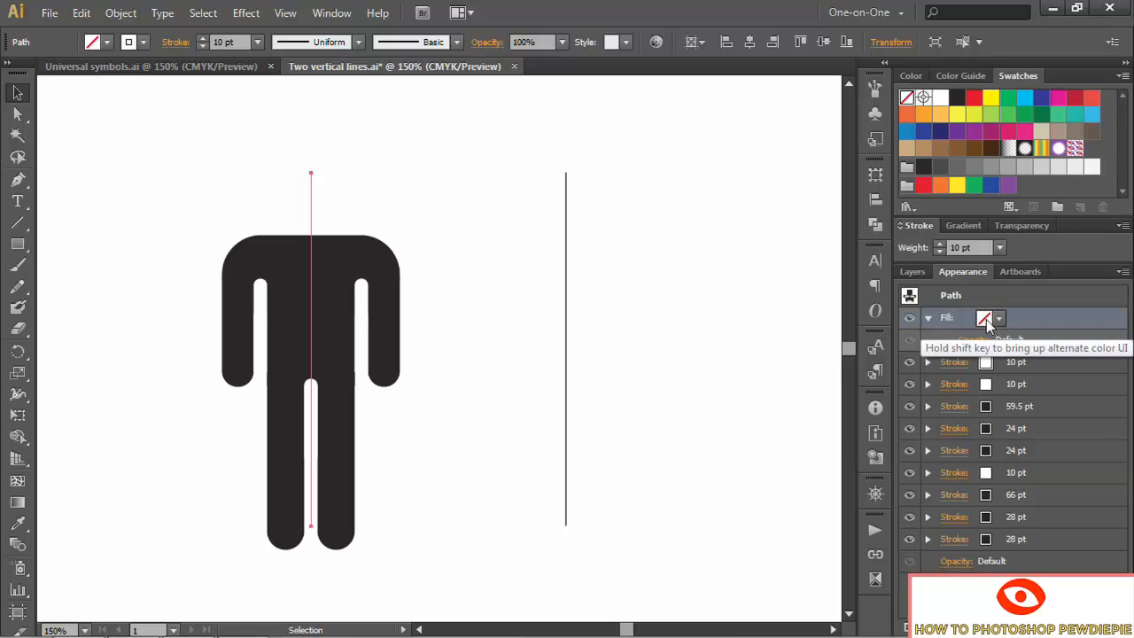
left_click(985, 320)
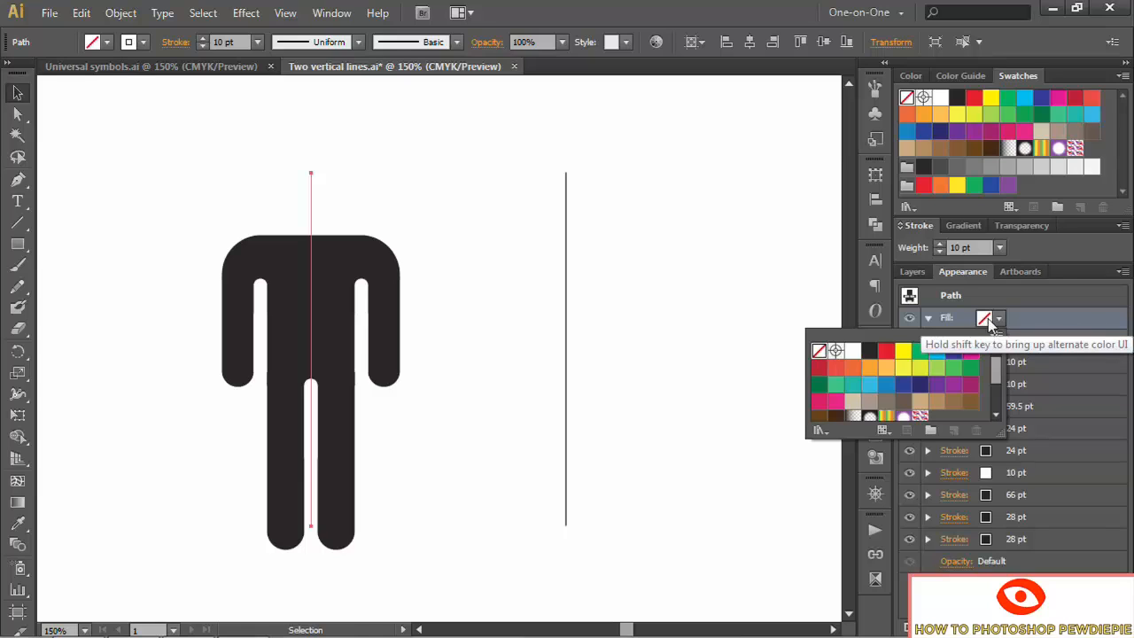
left_click(870, 351)
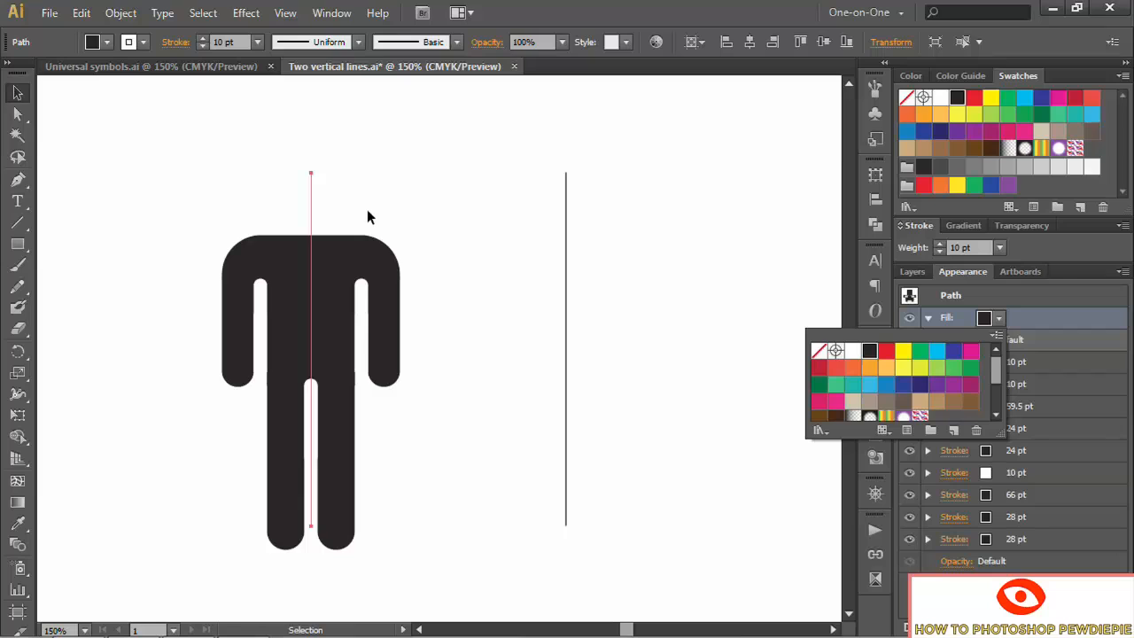
left_click(1078, 317)
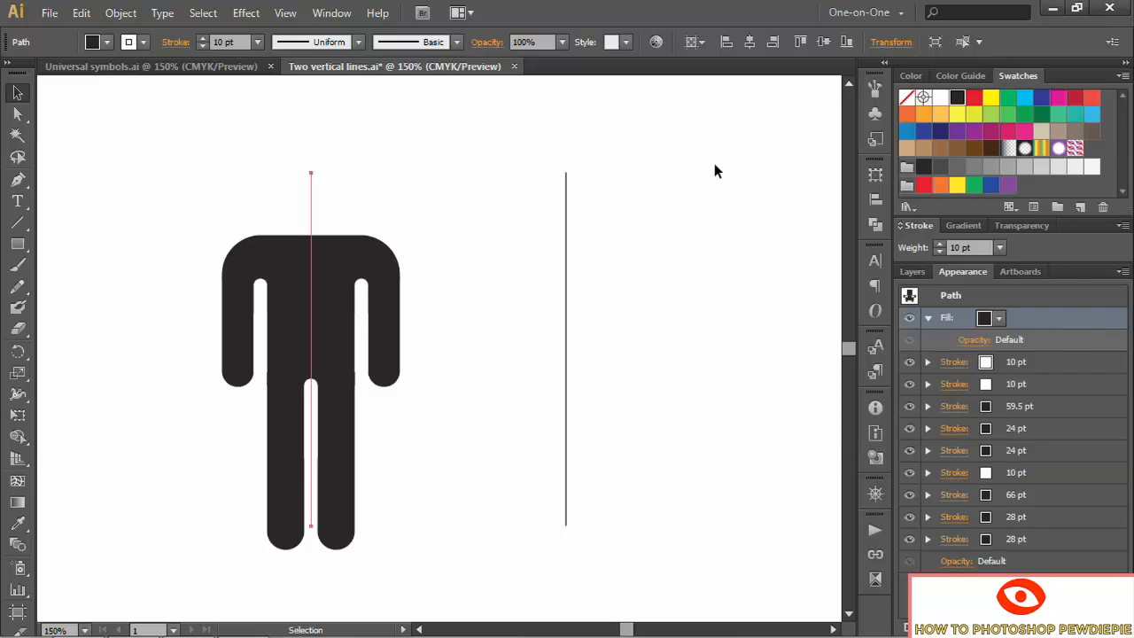
Convert the fill to an ellipse shape with an absolute size of 52 pt by 52 pt
left_click(246, 12)
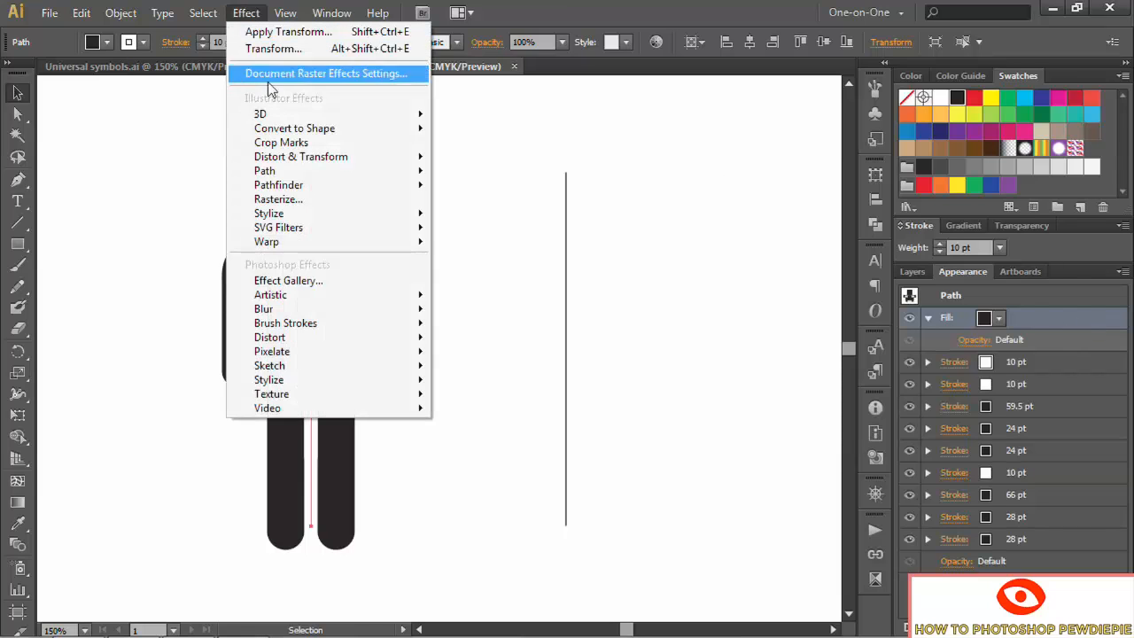
mouse_move(345, 128)
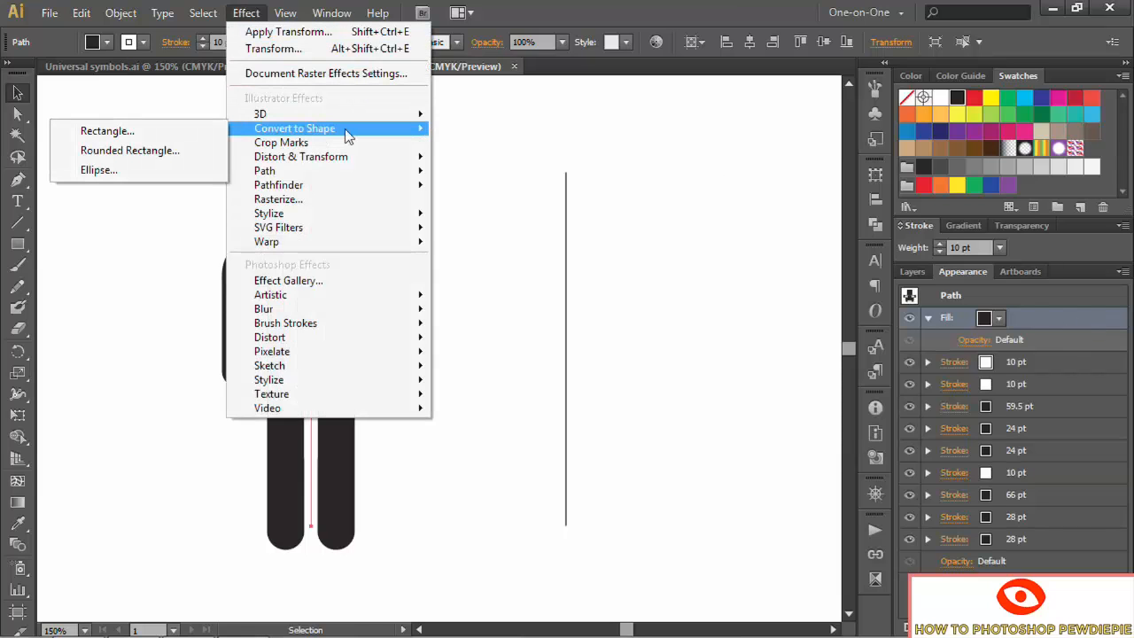
left_click(149, 170)
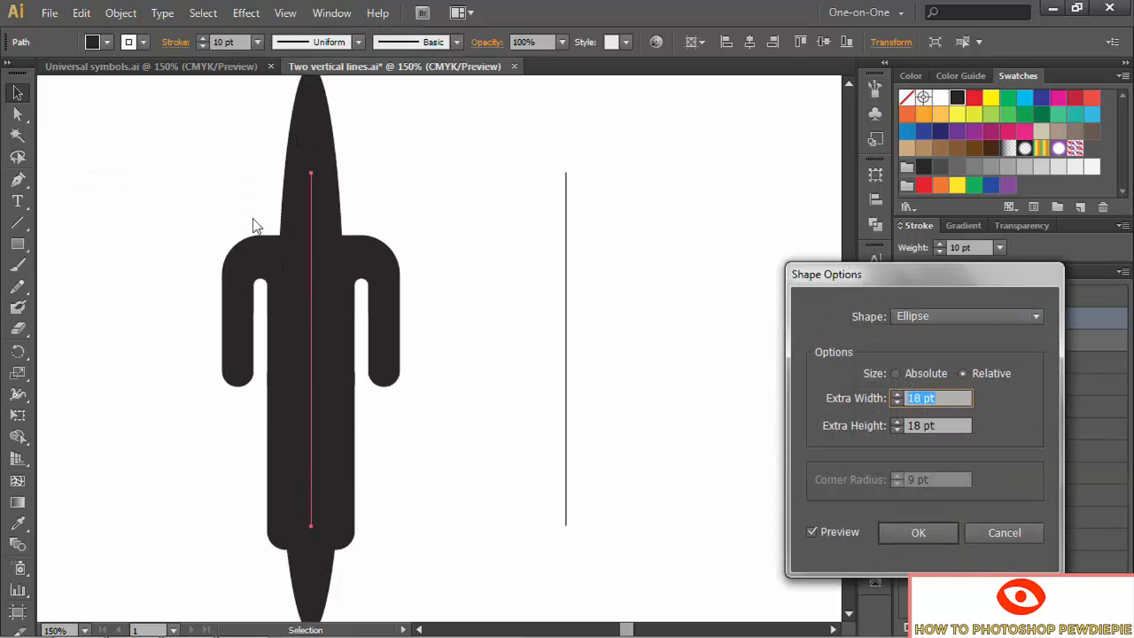
left_click(896, 374)
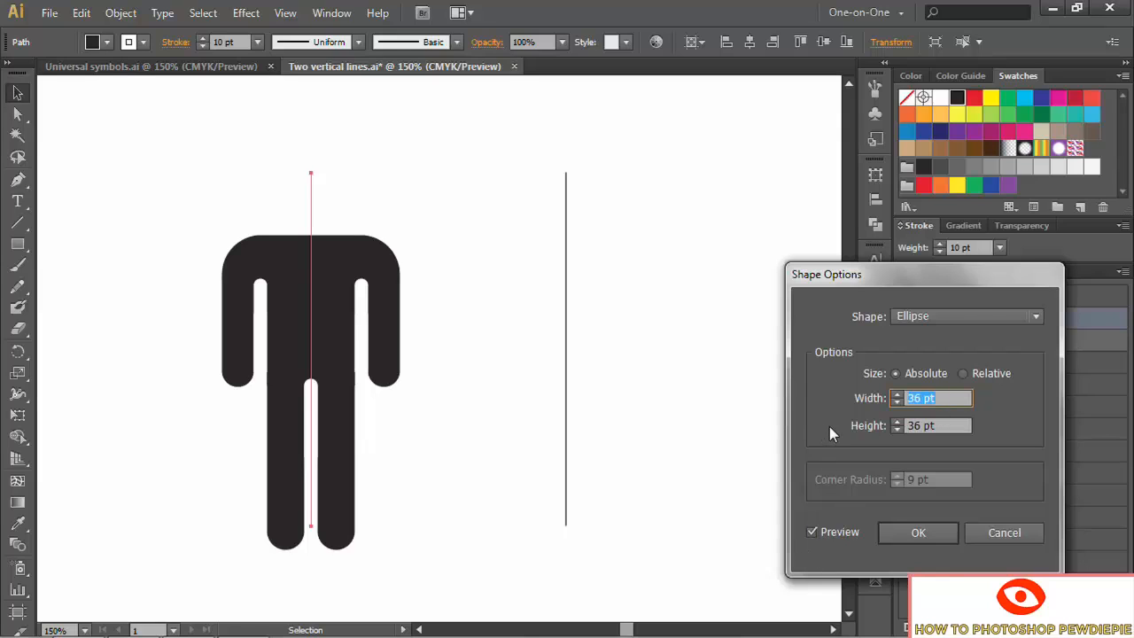
type("52")
key("Tab")
type("52")
key("Tab")
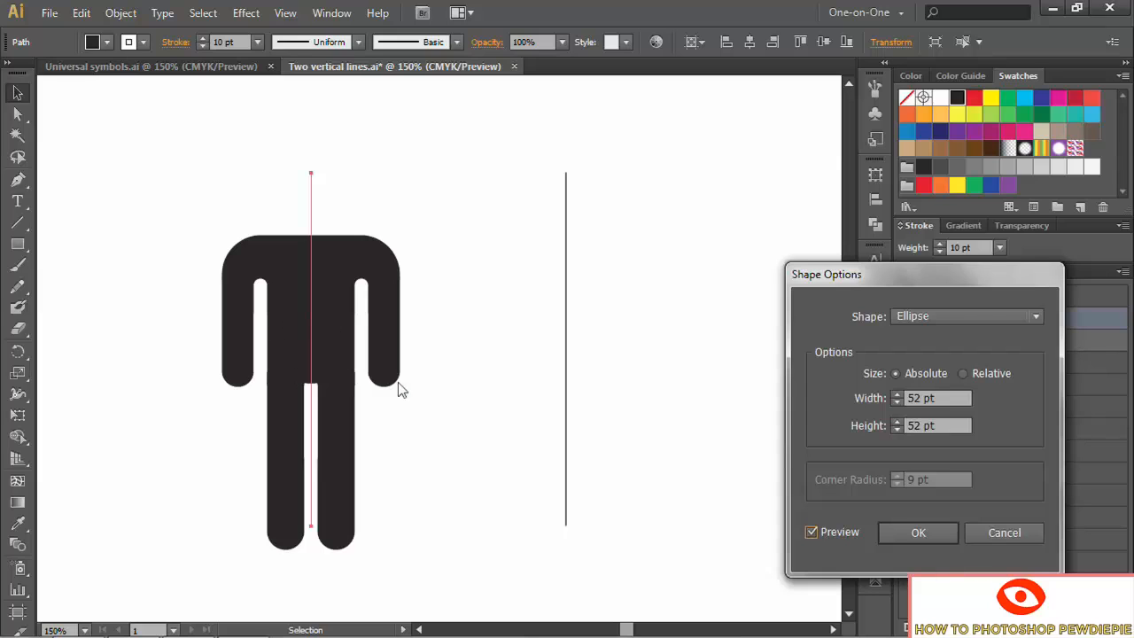
left_click(936, 532)
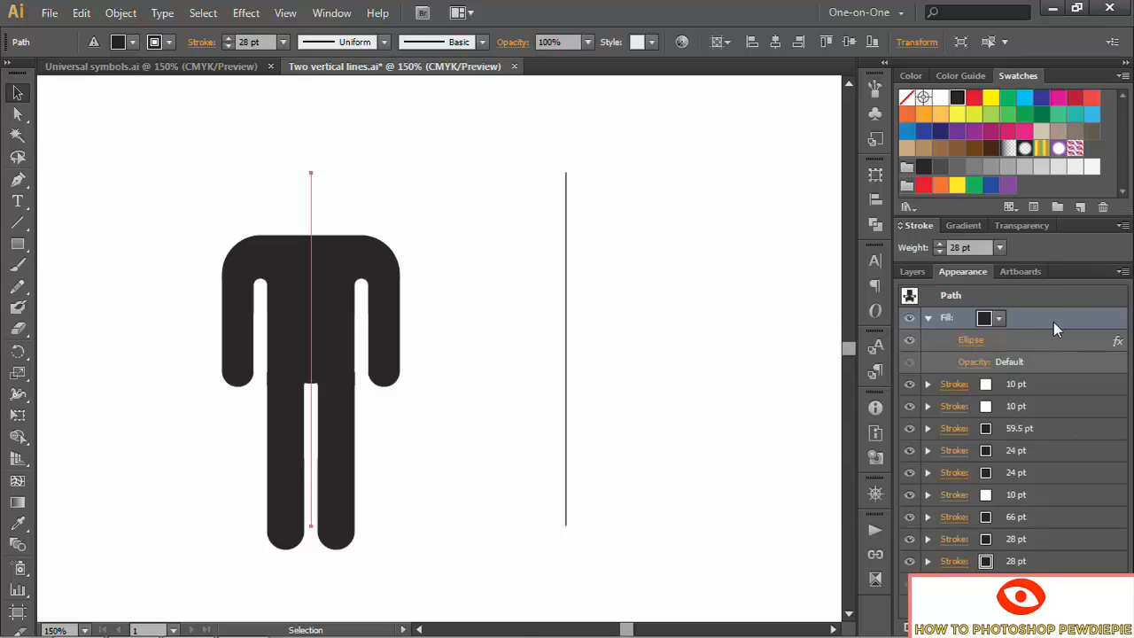
Add a Transform effect to the elliptical fill with a -122 pt vertical move to place it as the head
left_click(246, 13)
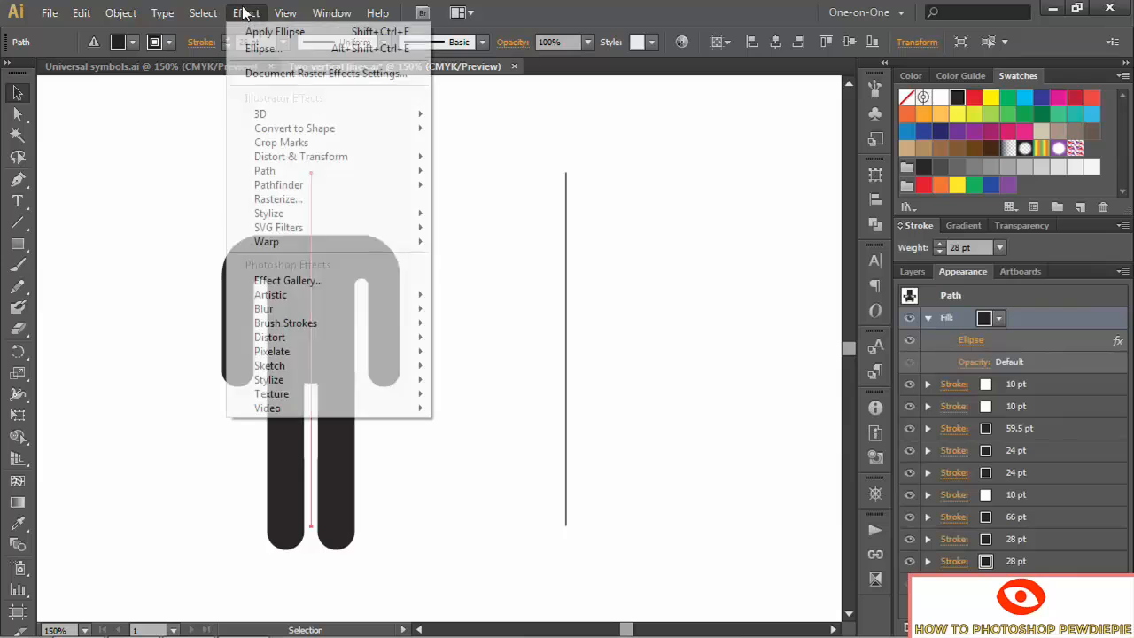
mouse_move(360, 161)
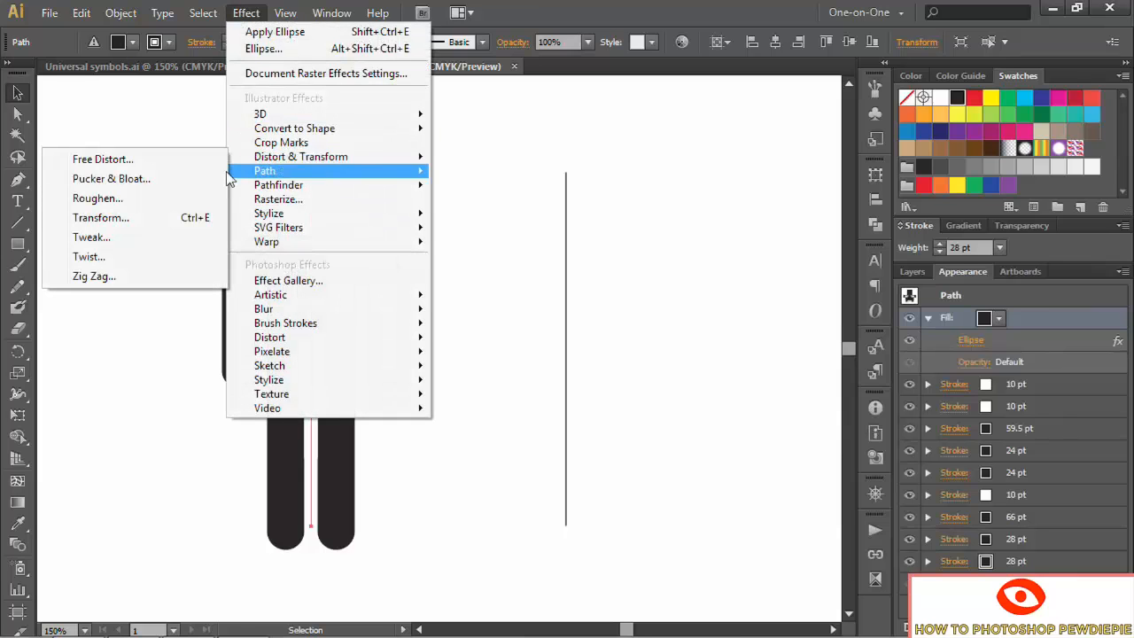
left_click(163, 218)
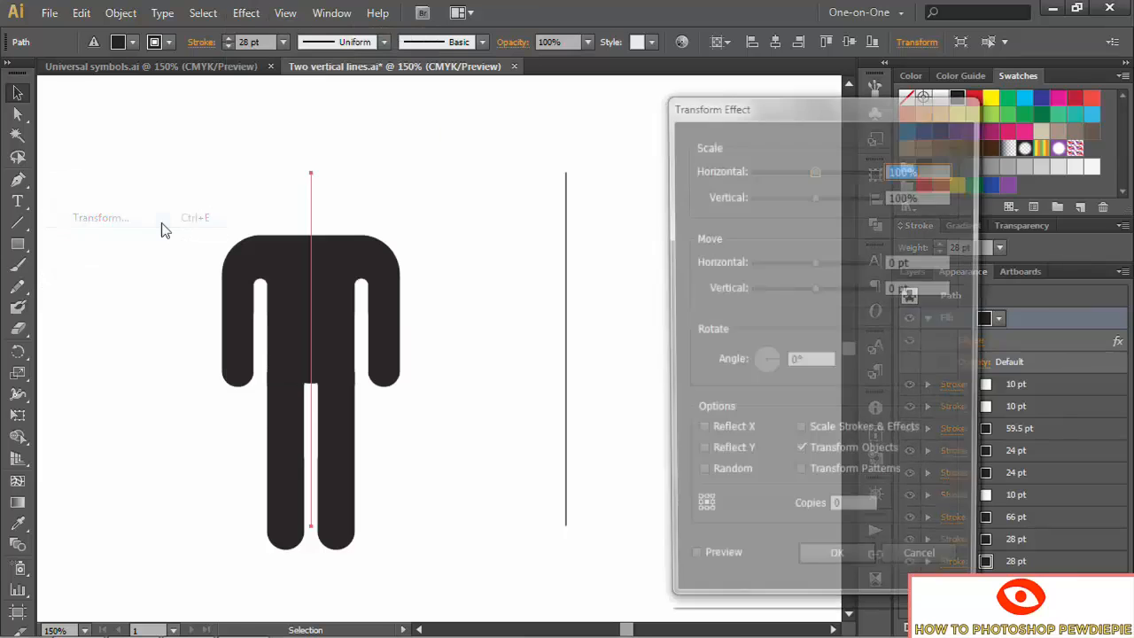
left_click(922, 289)
type("-122")
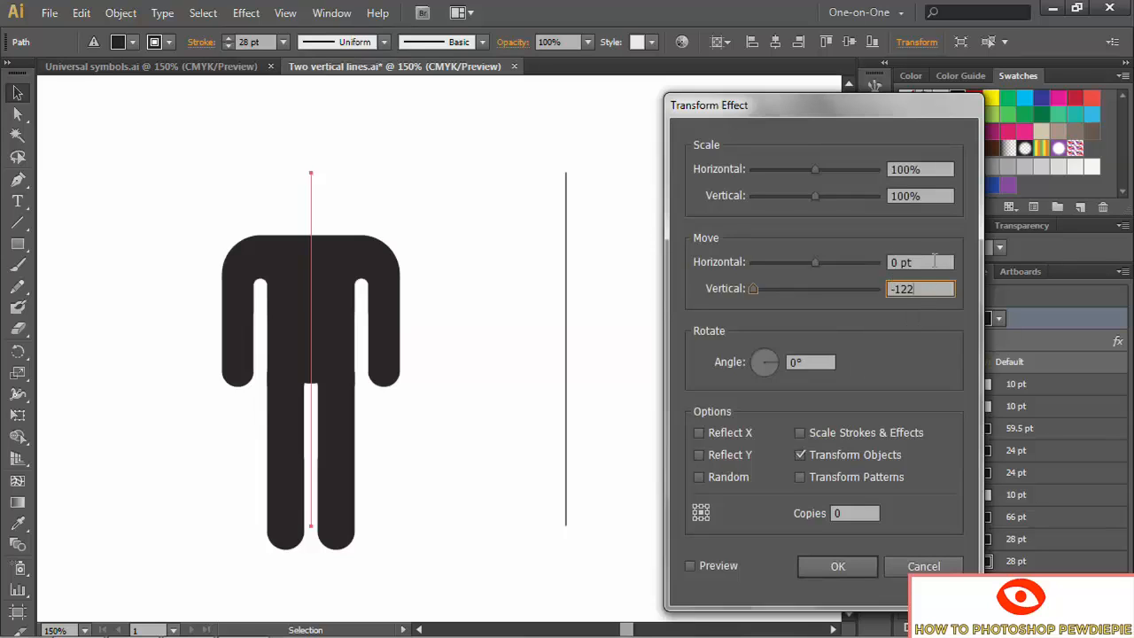
left_click(934, 261)
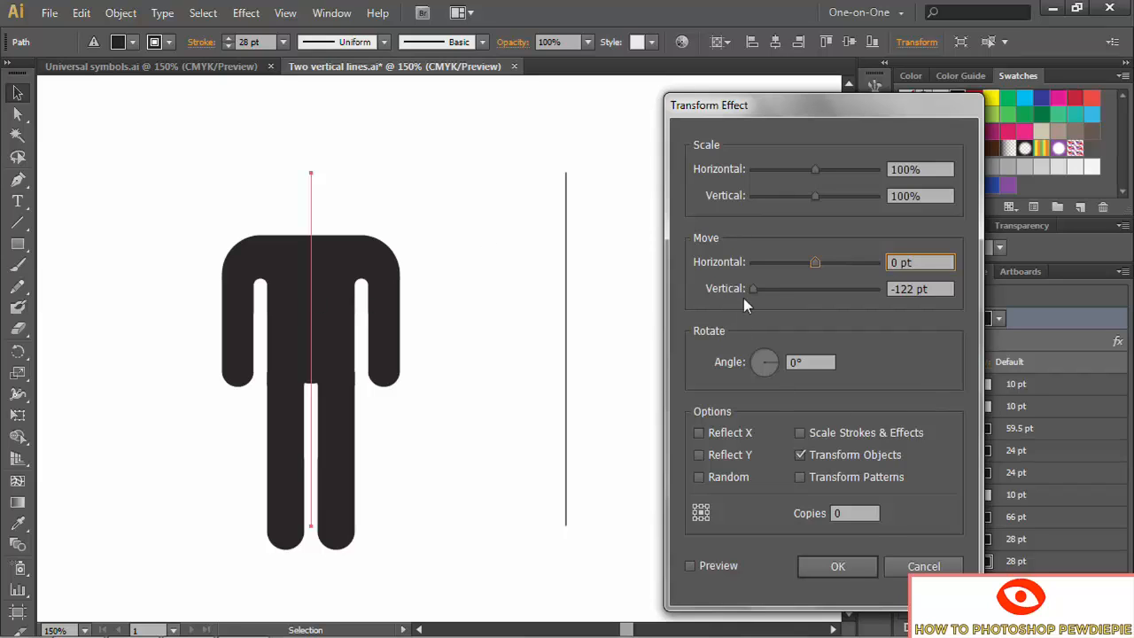
left_click(691, 567)
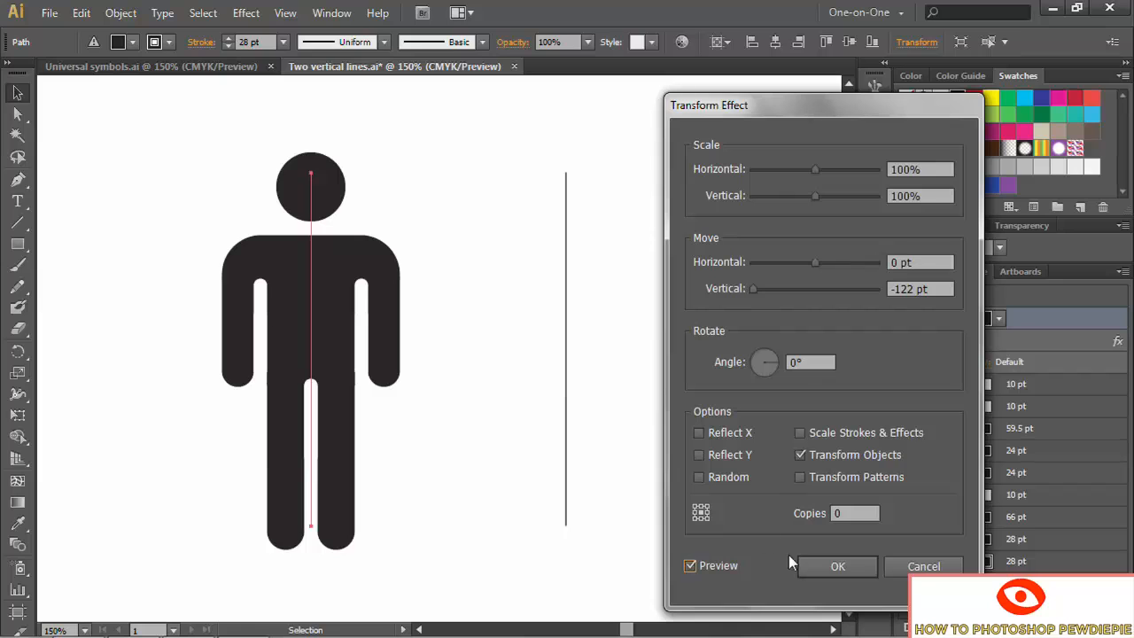
left_click(837, 566)
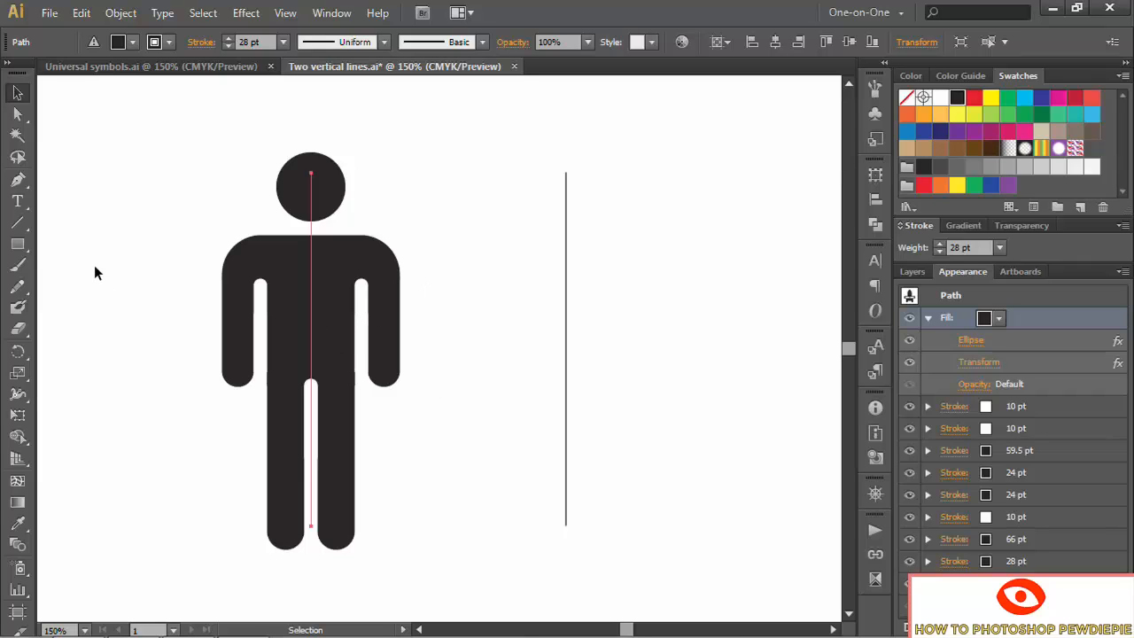
Try rotating the finished man's path freehand about its center, and undo the rotation
left_click(17, 352)
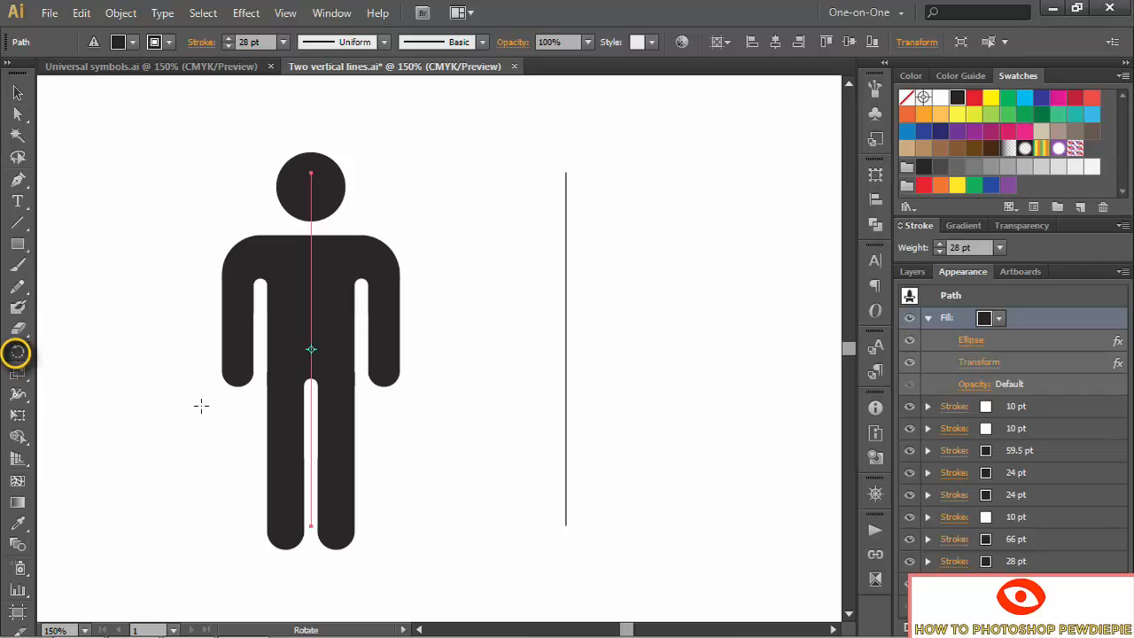
left_click_drag(197, 409, 108, 318)
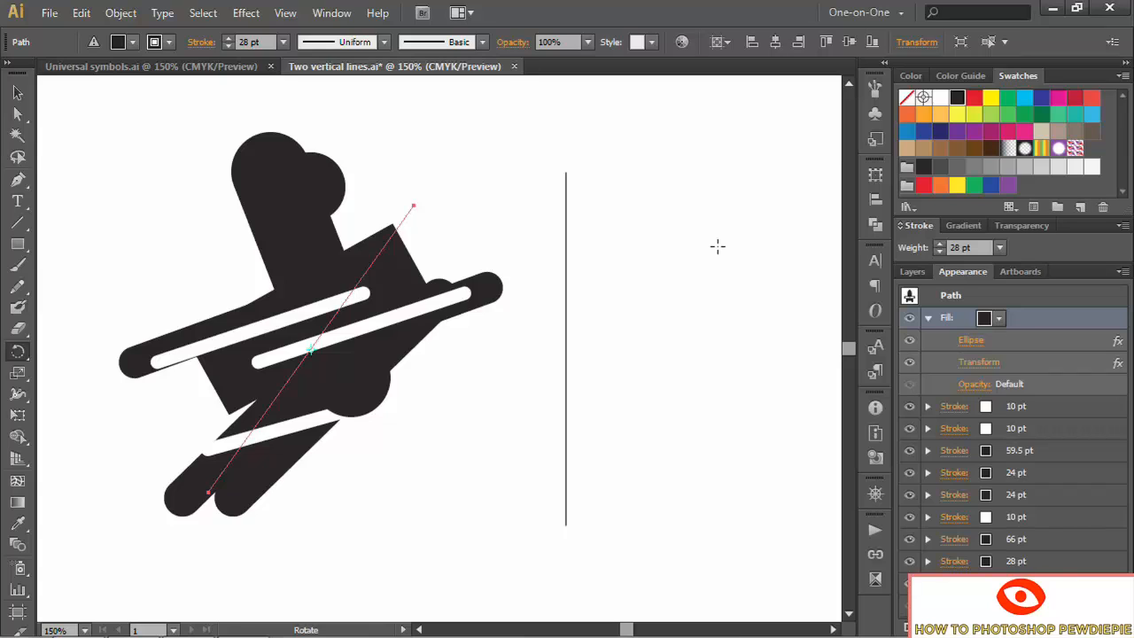
key("ctrl+z")
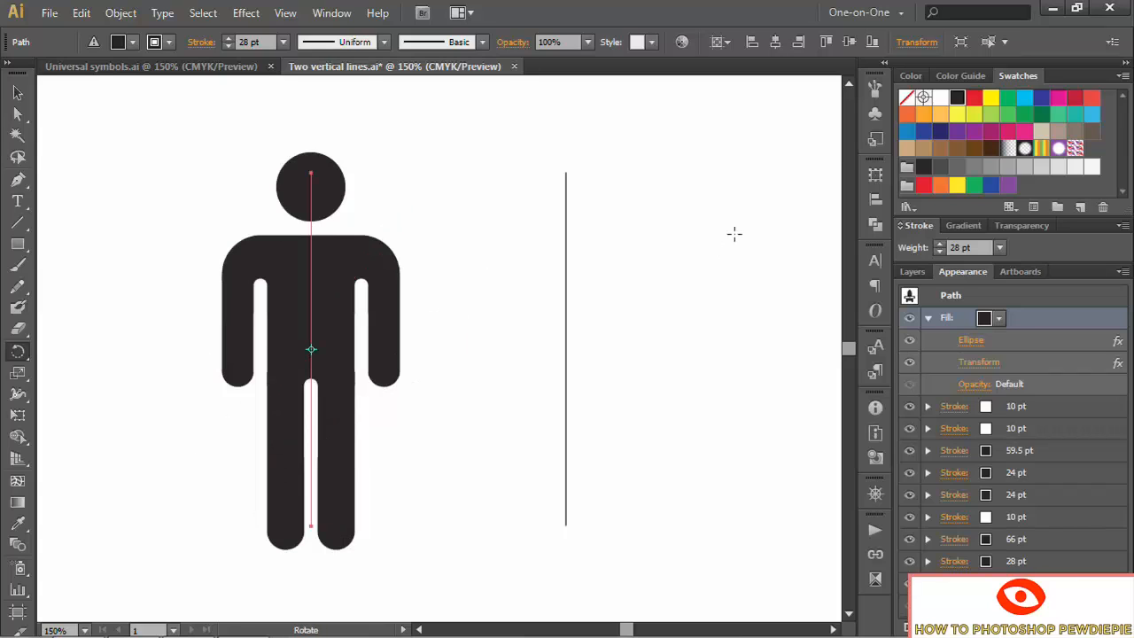
Duplicate the man layer above the woman layer, naming the copy paths and giving it the Grass Green layer color
left_click(912, 272)
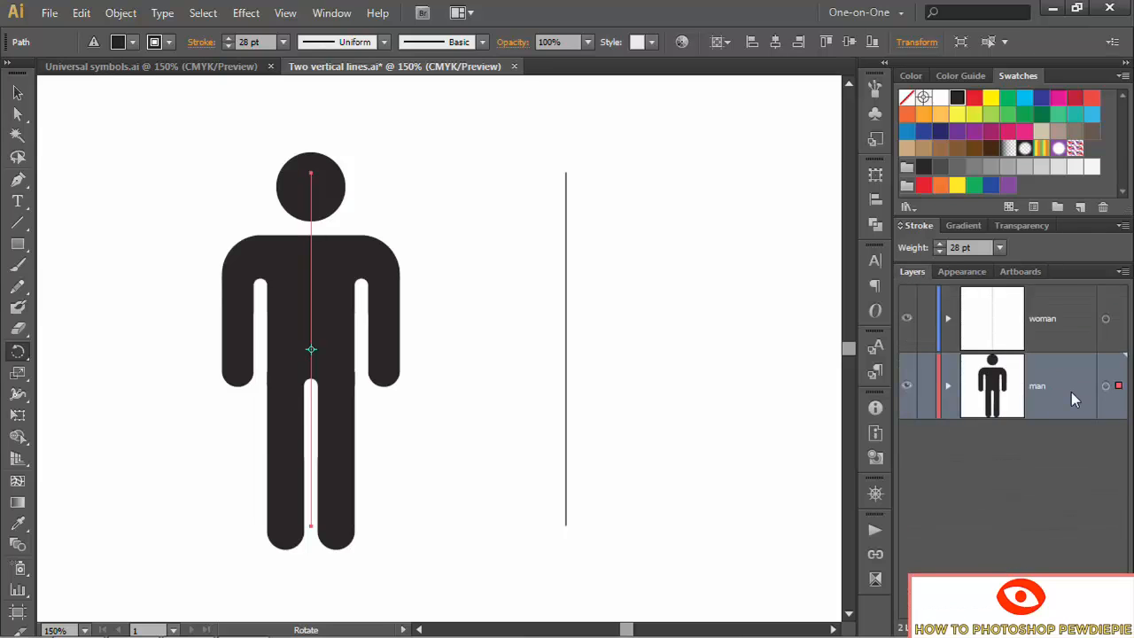
left_click_drag(1072, 392, 1048, 287)
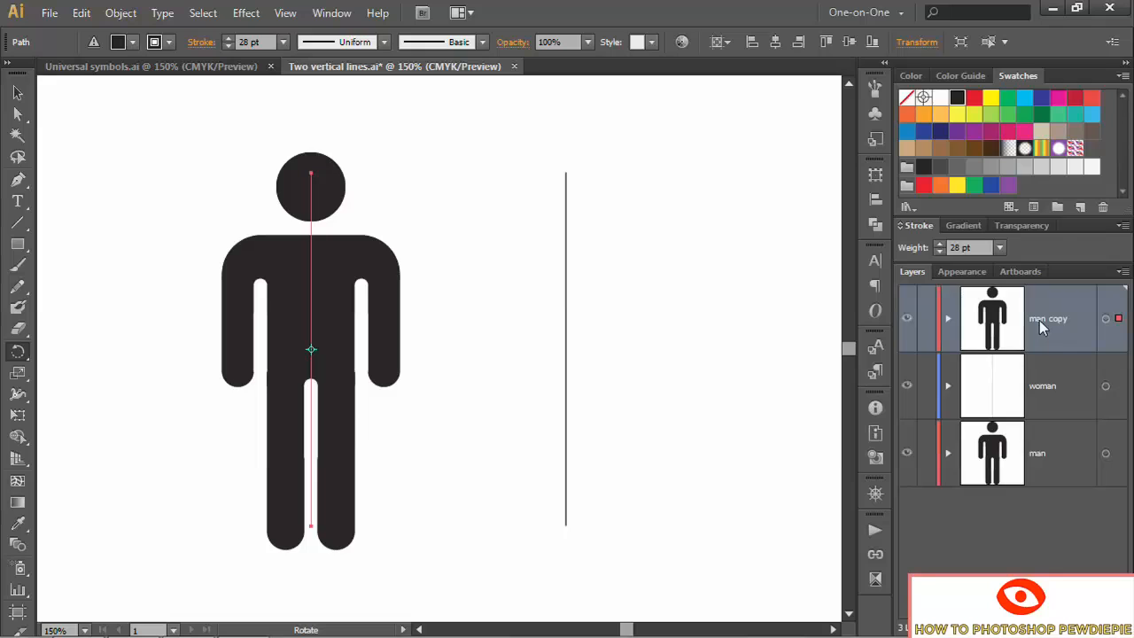
double_click(1044, 328)
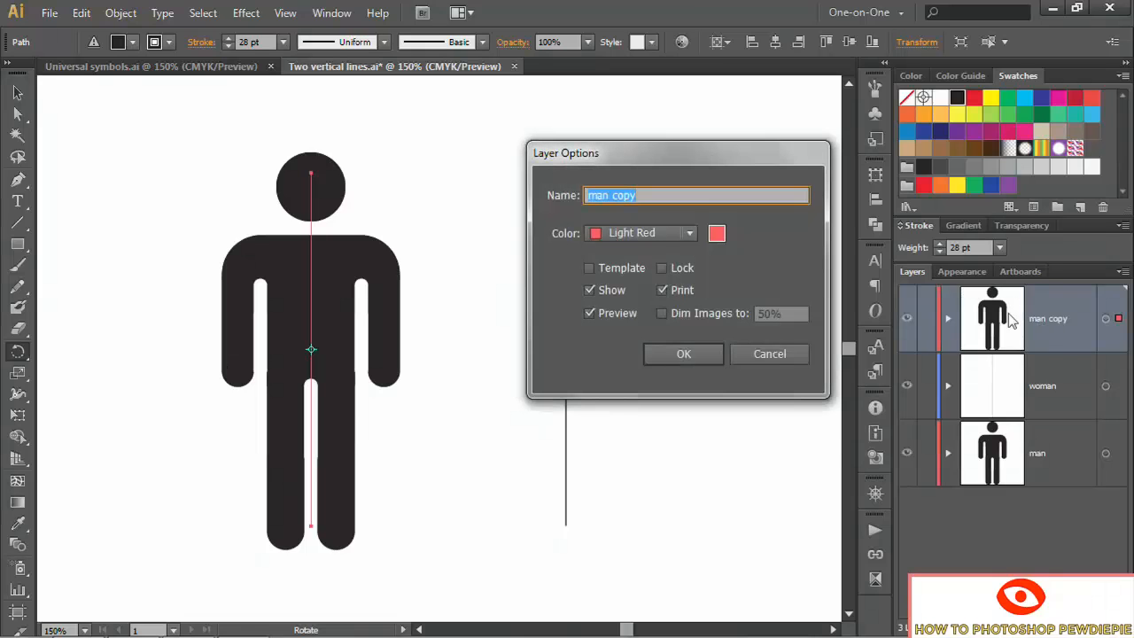
type("paths")
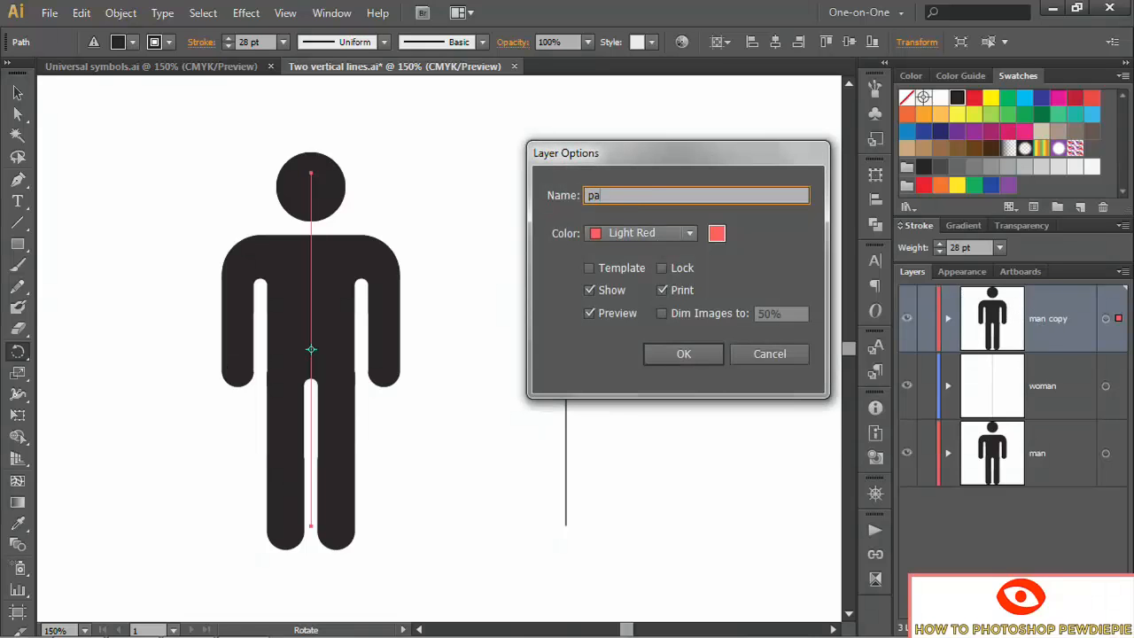
left_click(655, 231)
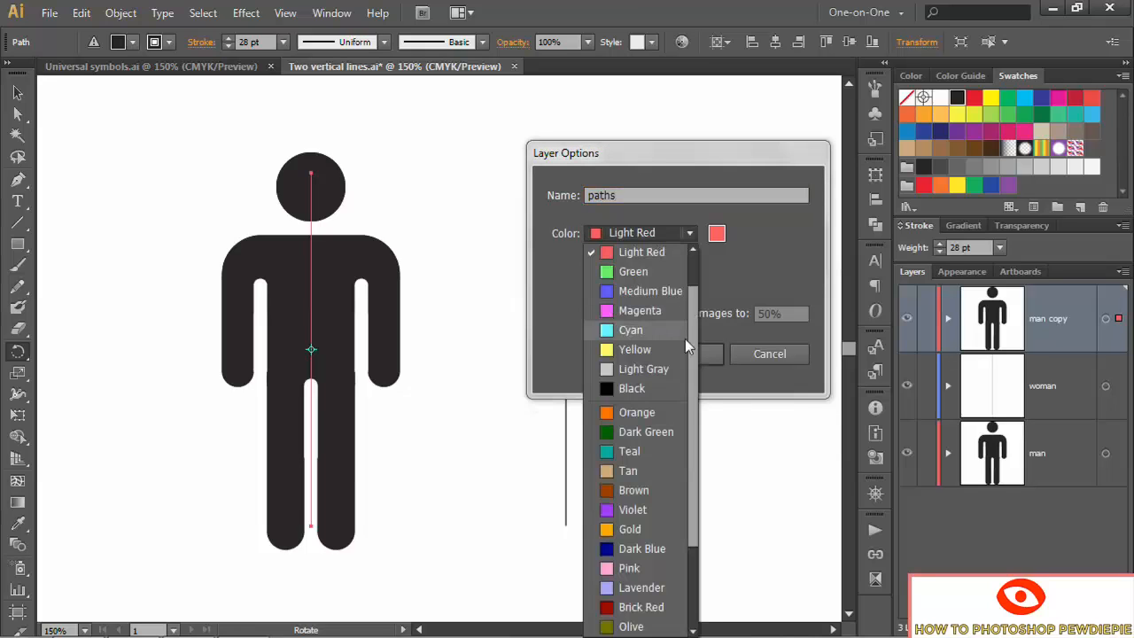
scroll(664, 569, "down", 2)
left_click(664, 569)
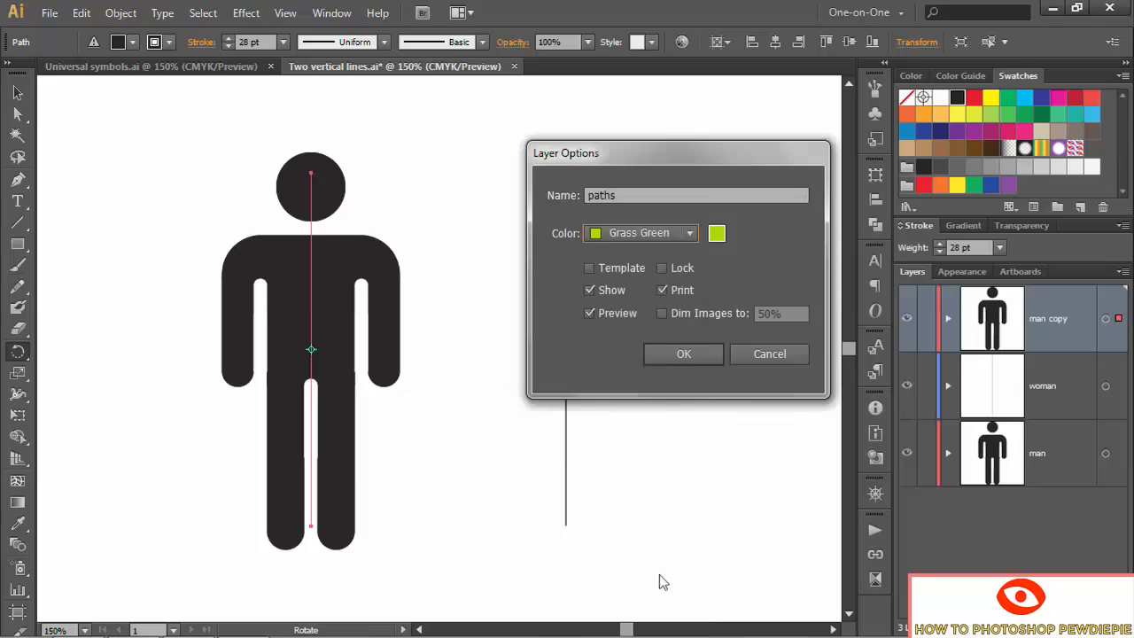
left_click(666, 354)
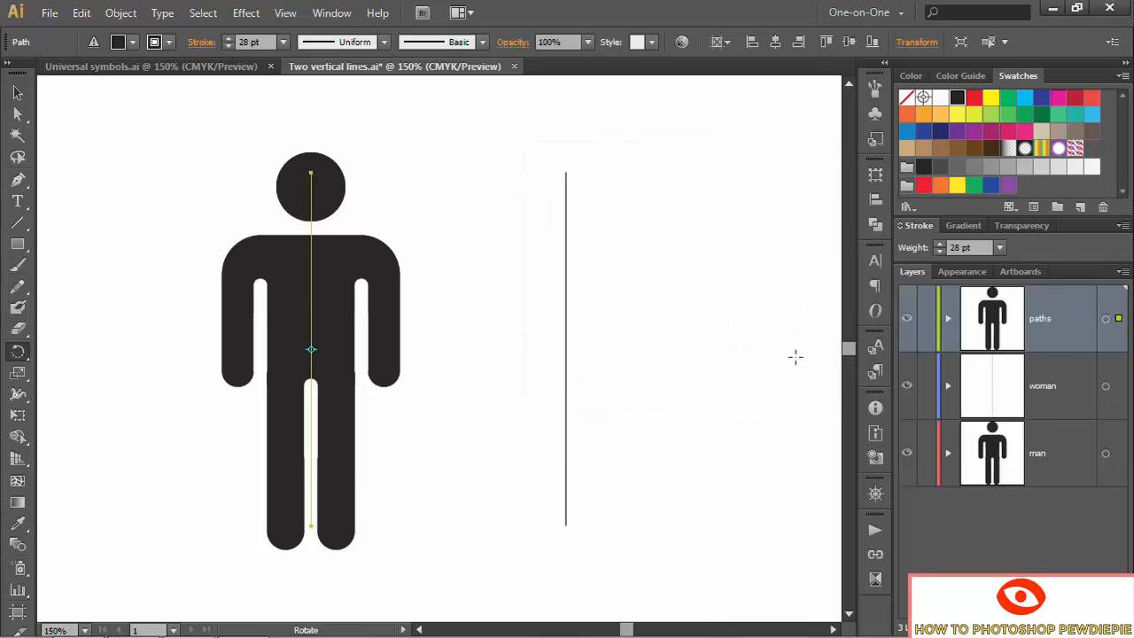
Hide the original man layer and expand the appearance of the copied path
left_click(907, 455)
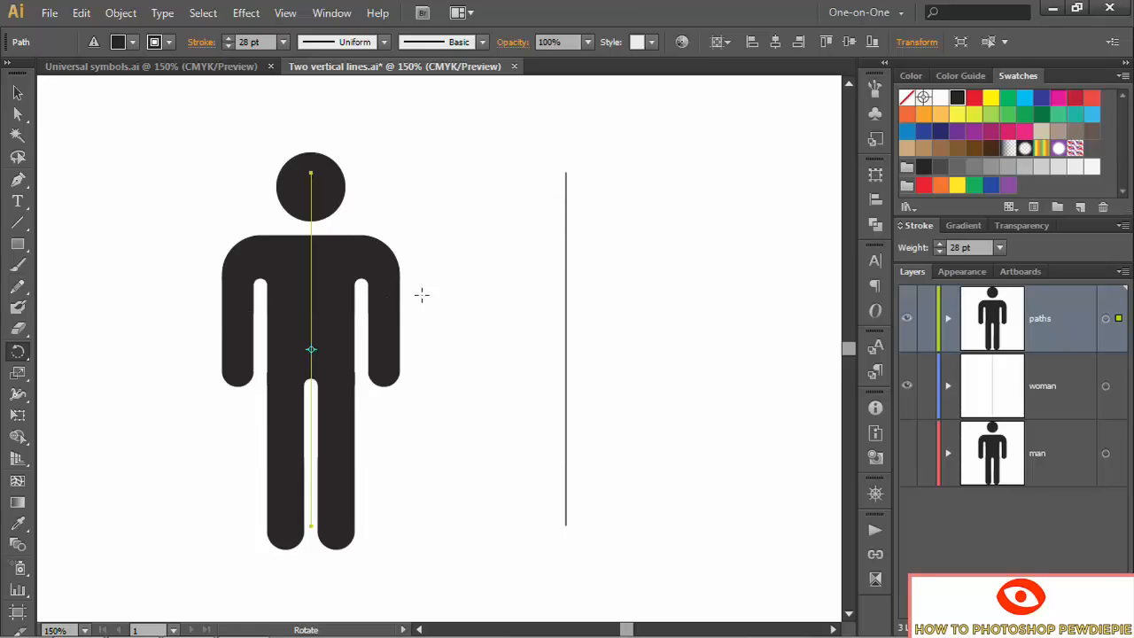
left_click(126, 15)
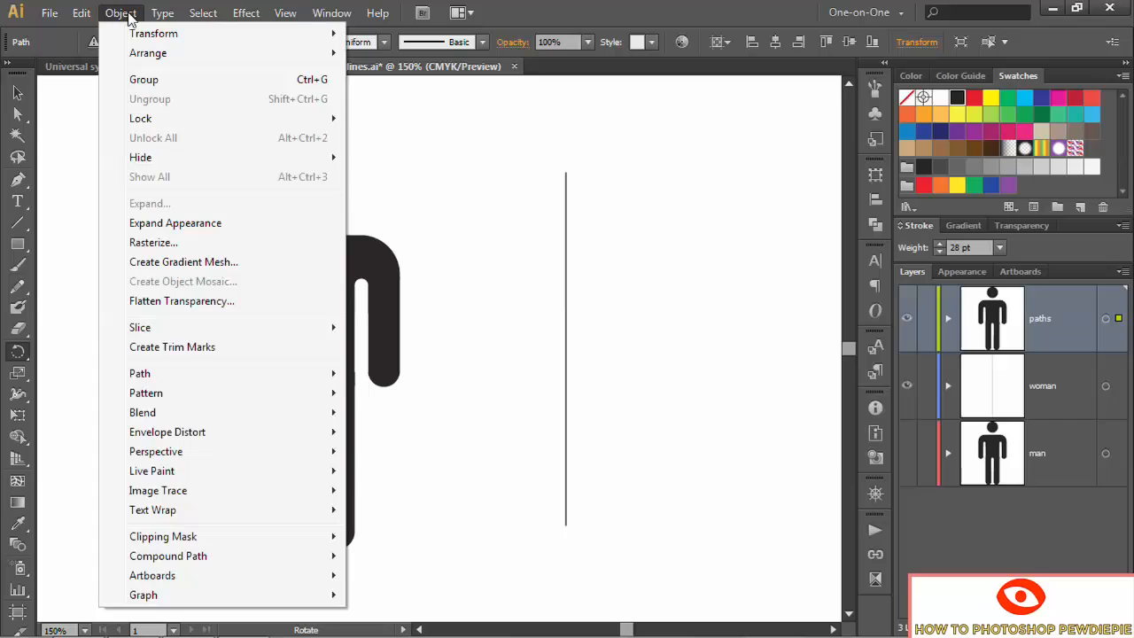
left_click(244, 225)
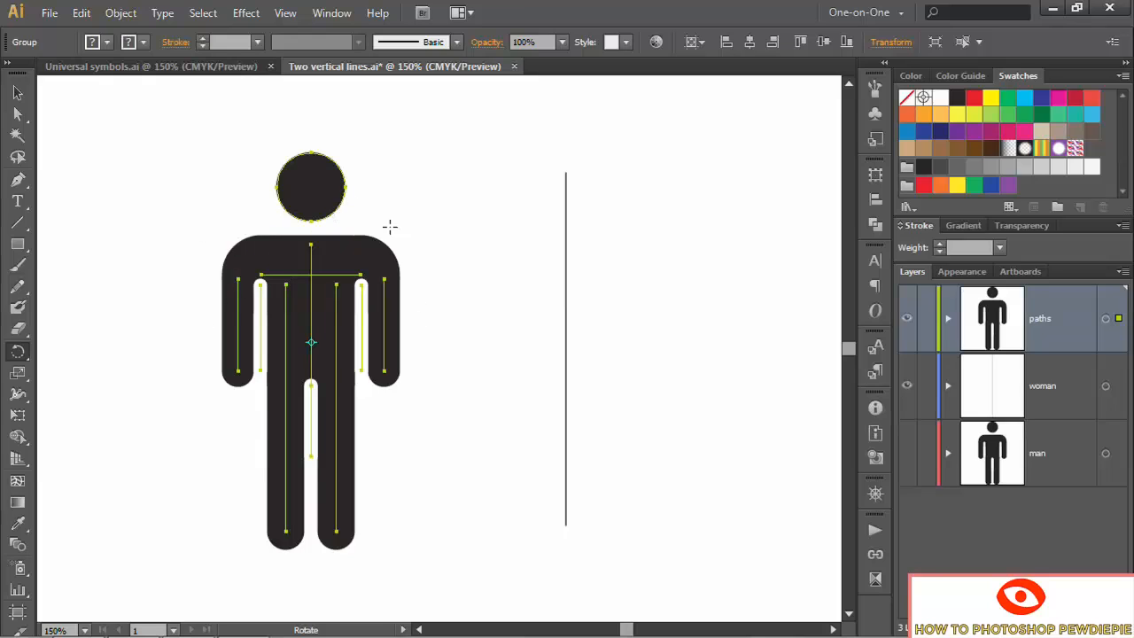
Outline all the strokes of the expanded man figure
left_click(131, 17)
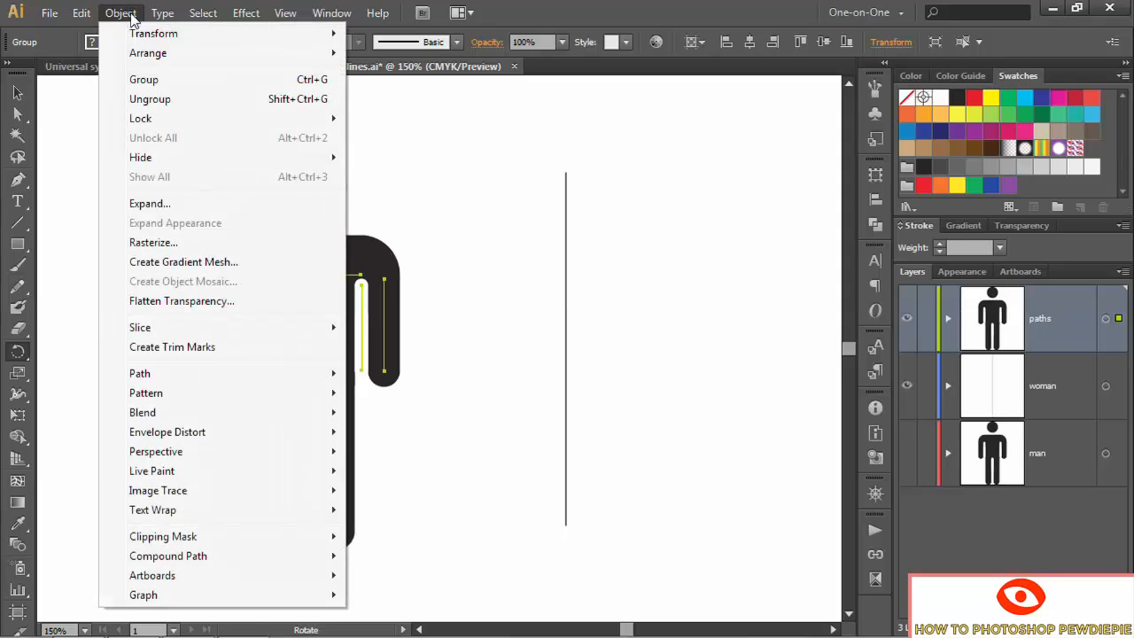
mouse_move(180, 385)
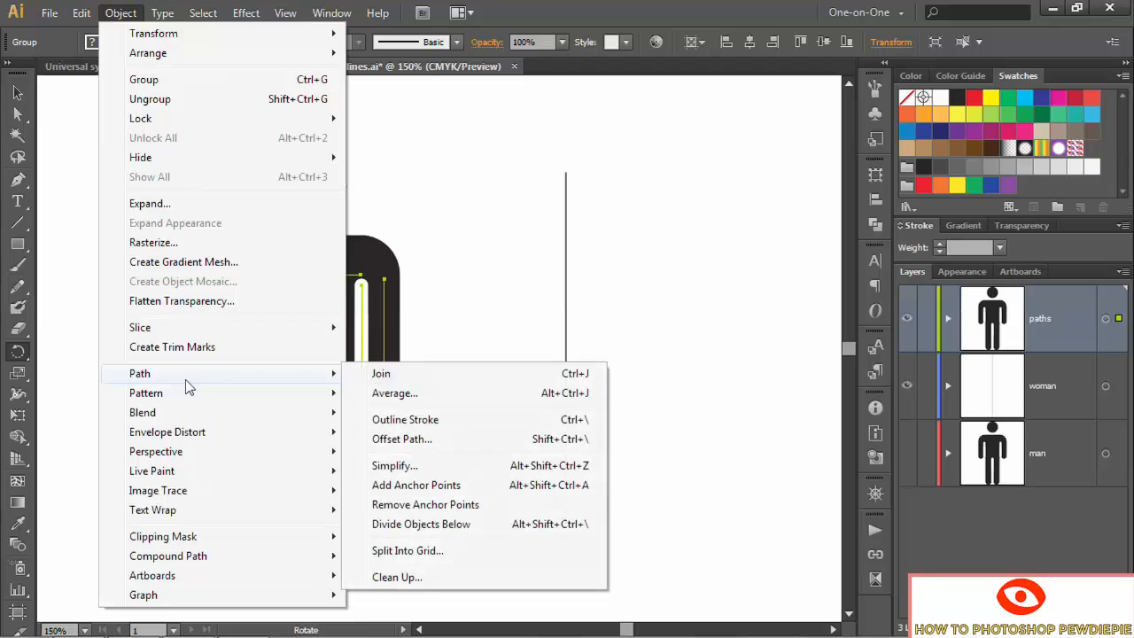
left_click(405, 420)
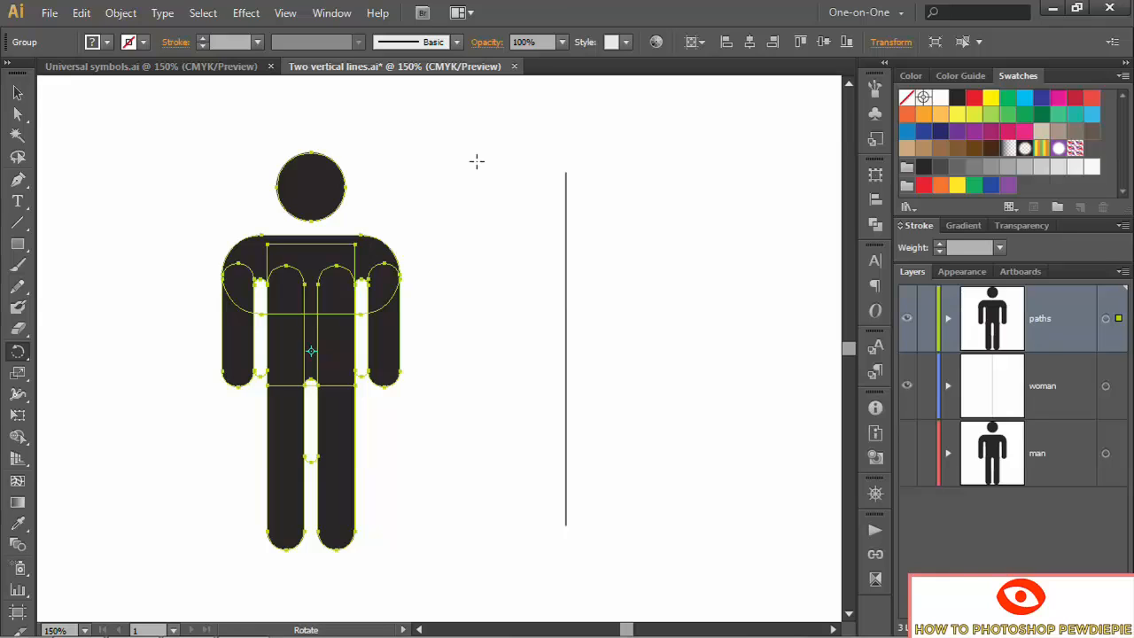
Combine the overlapping outlined shapes of the man with the Pathfinder Merge operation
left_click(335, 15)
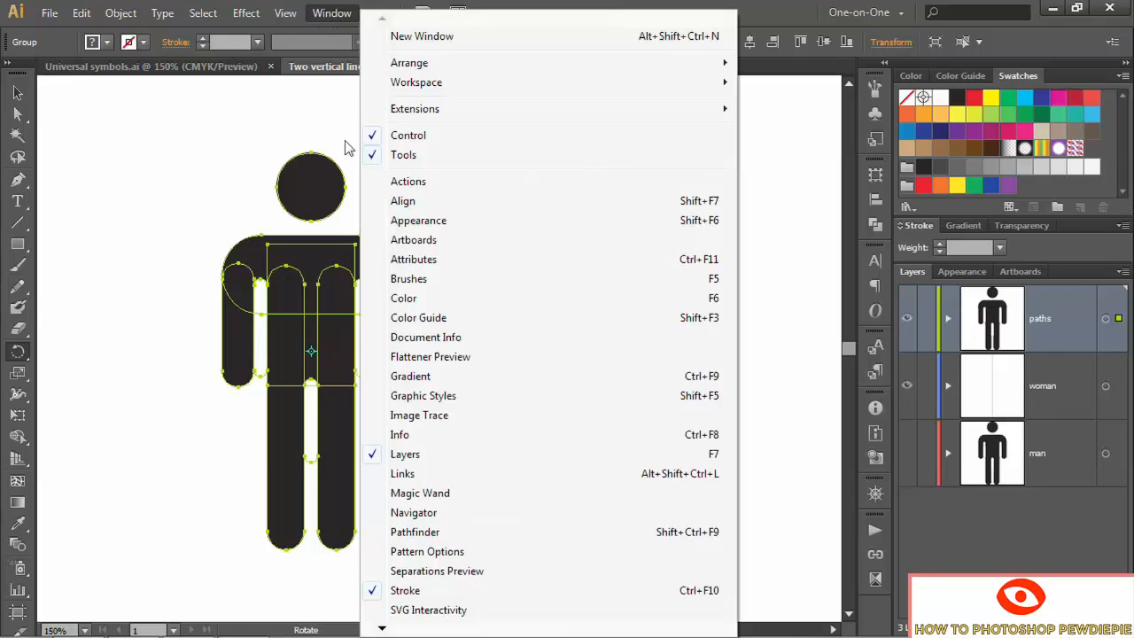
left_click(553, 536)
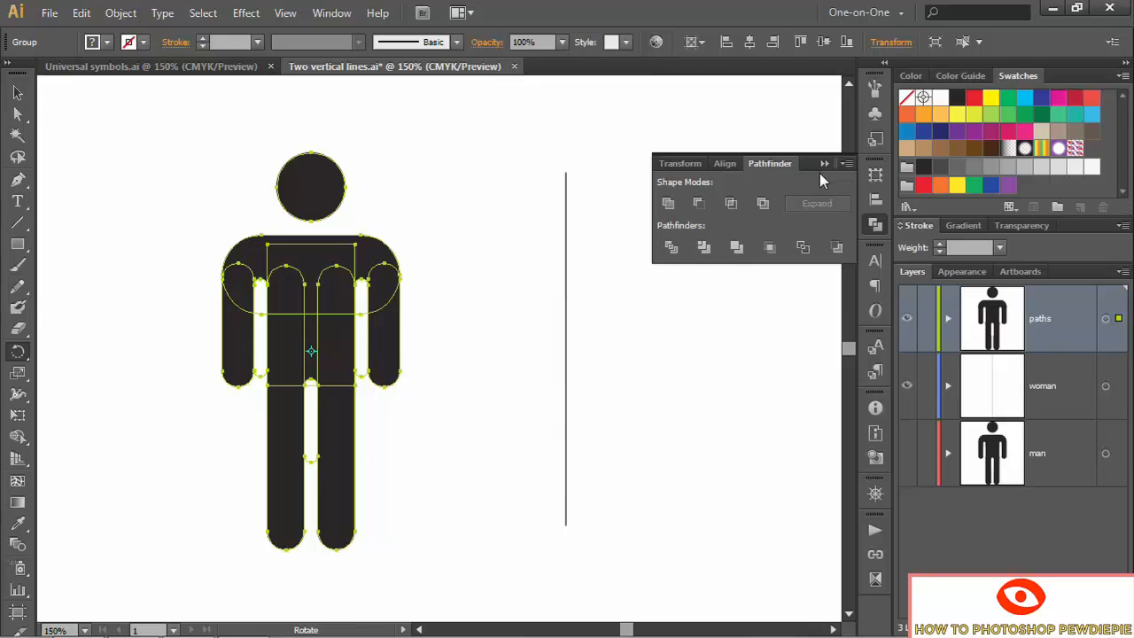
left_click(737, 251)
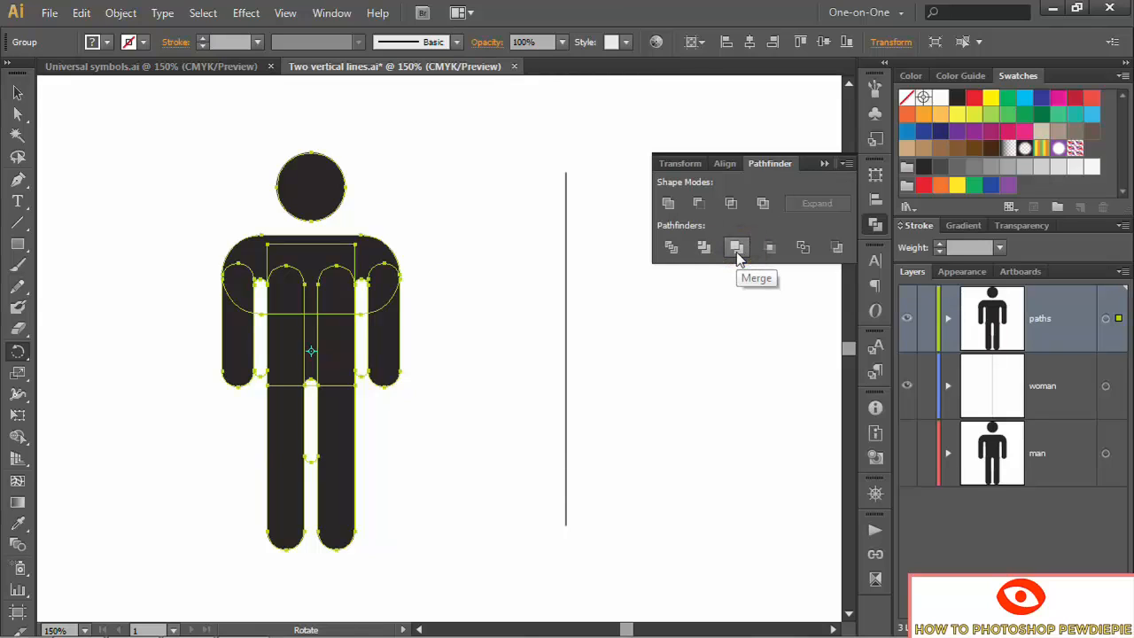
left_click(738, 251)
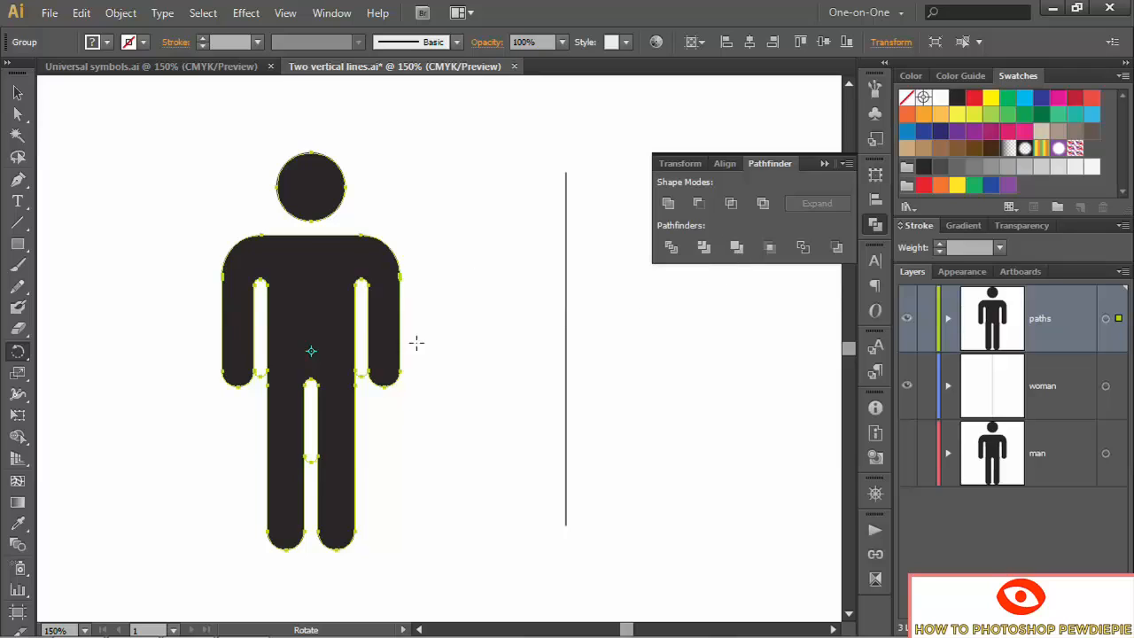
left_click(823, 164)
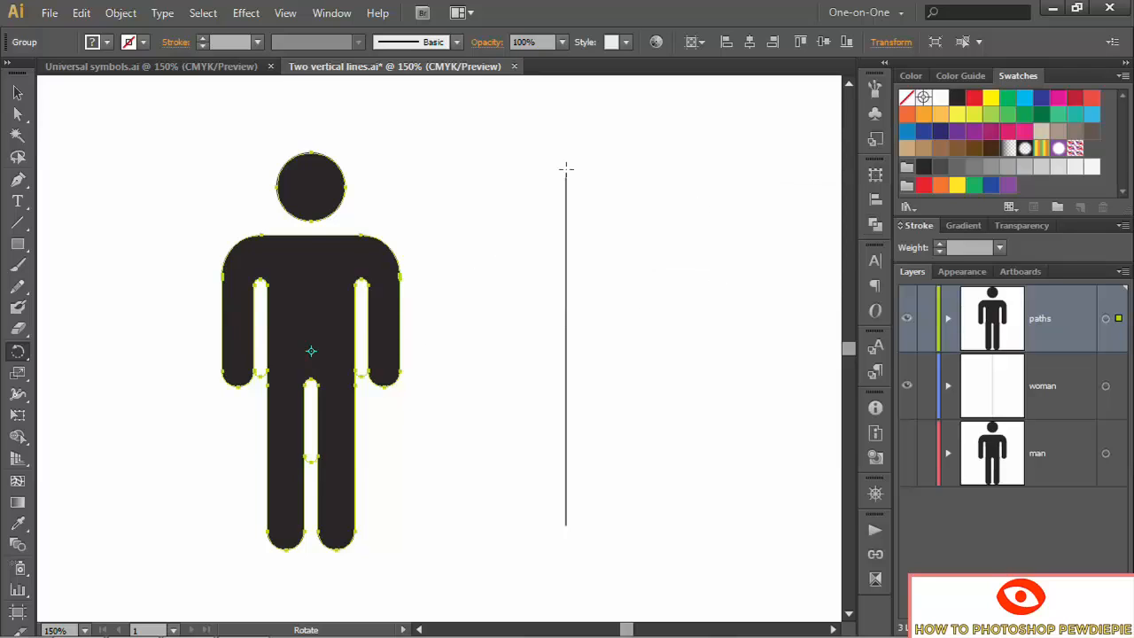
Ungroup the merged shapes of the man and deselect them
left_click(120, 13)
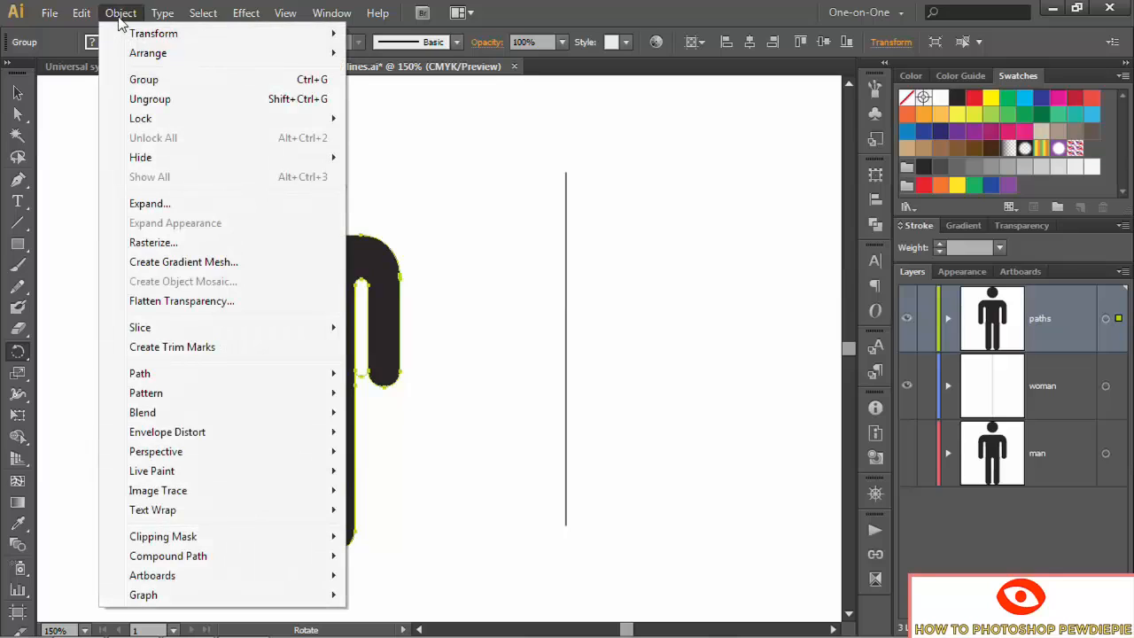
left_click(223, 101)
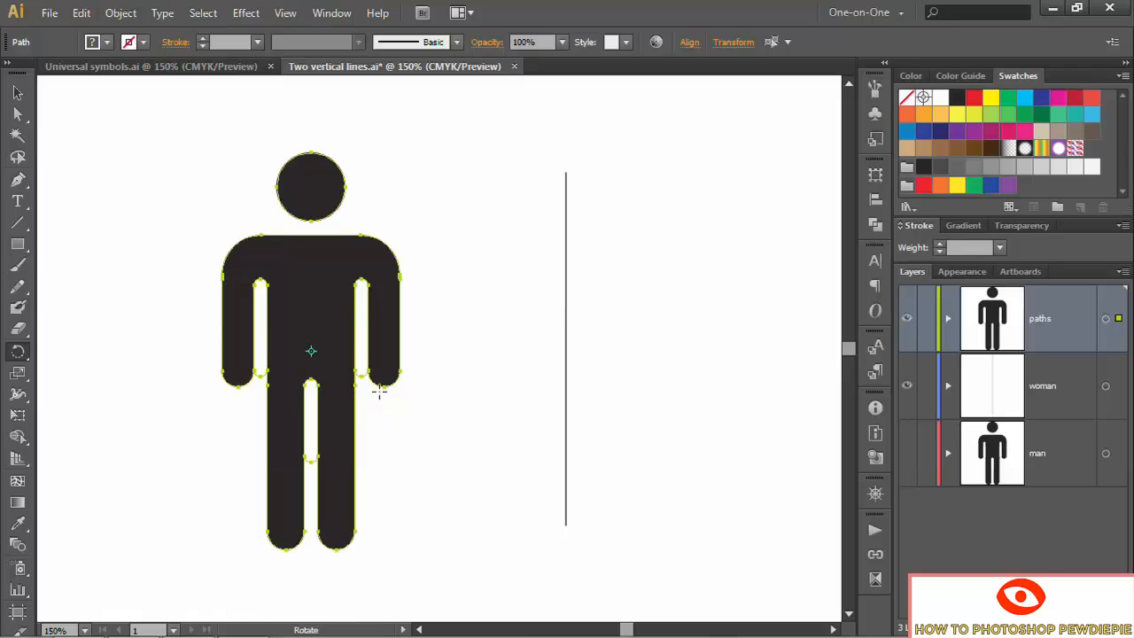
key("v")
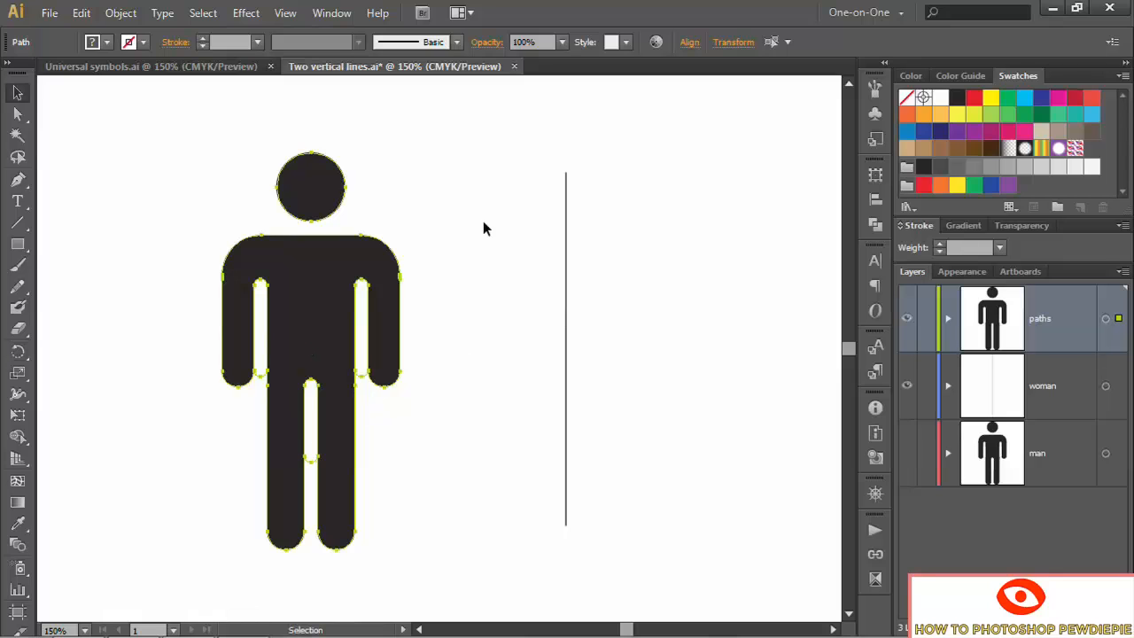
left_click(409, 199)
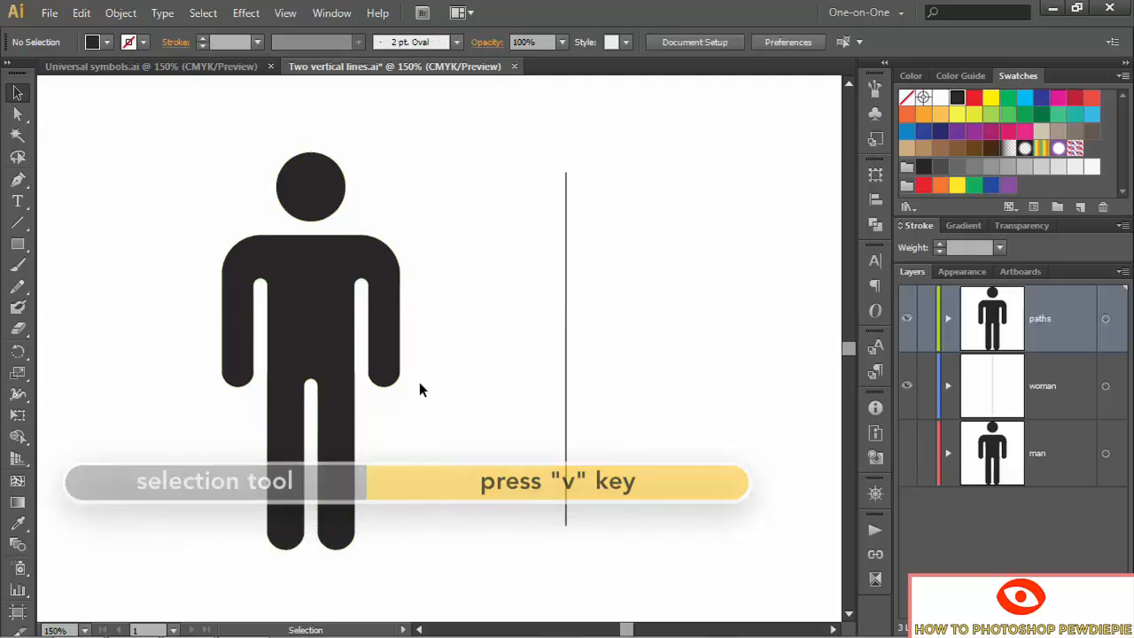
Select all the white gap shapes between the man's arms and legs by matching fill color
left_click(359, 375)
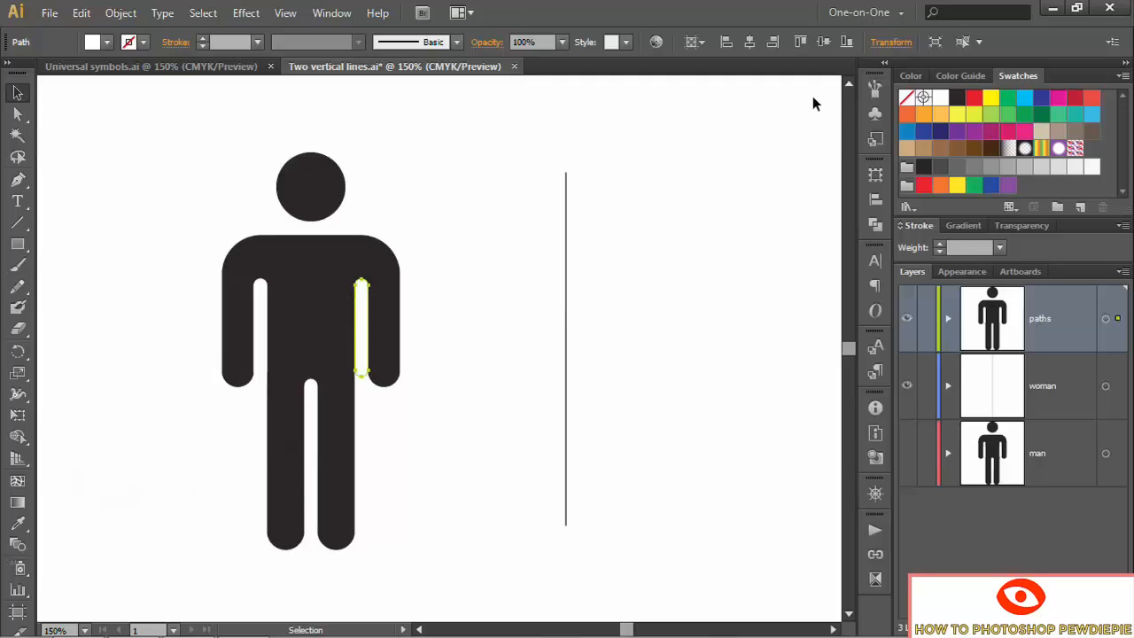
left_click(962, 43)
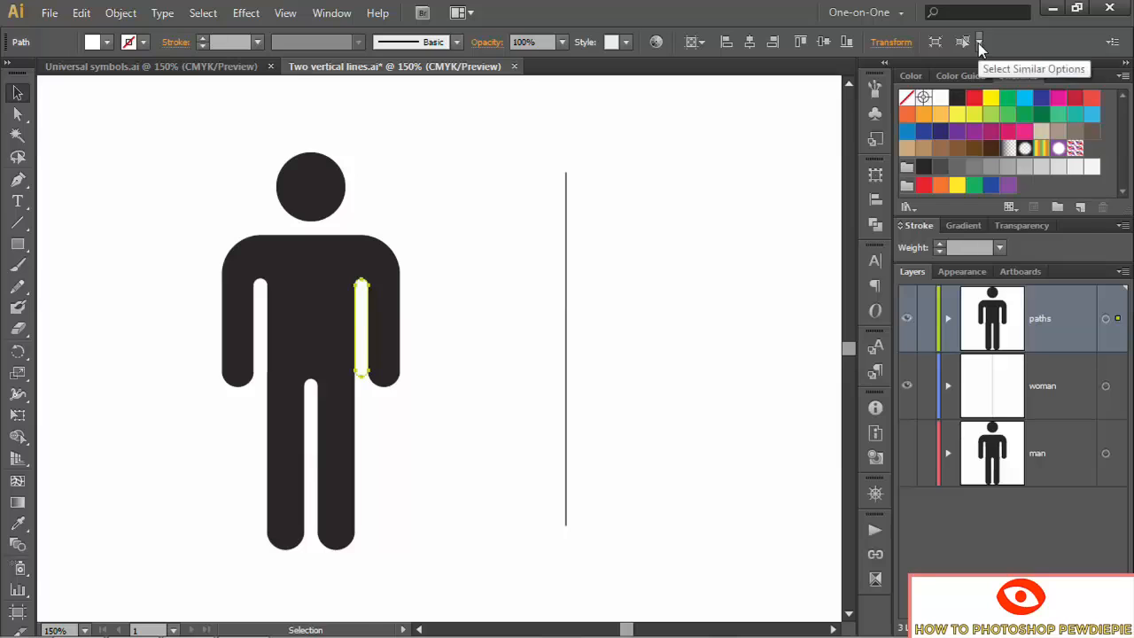
left_click(978, 43)
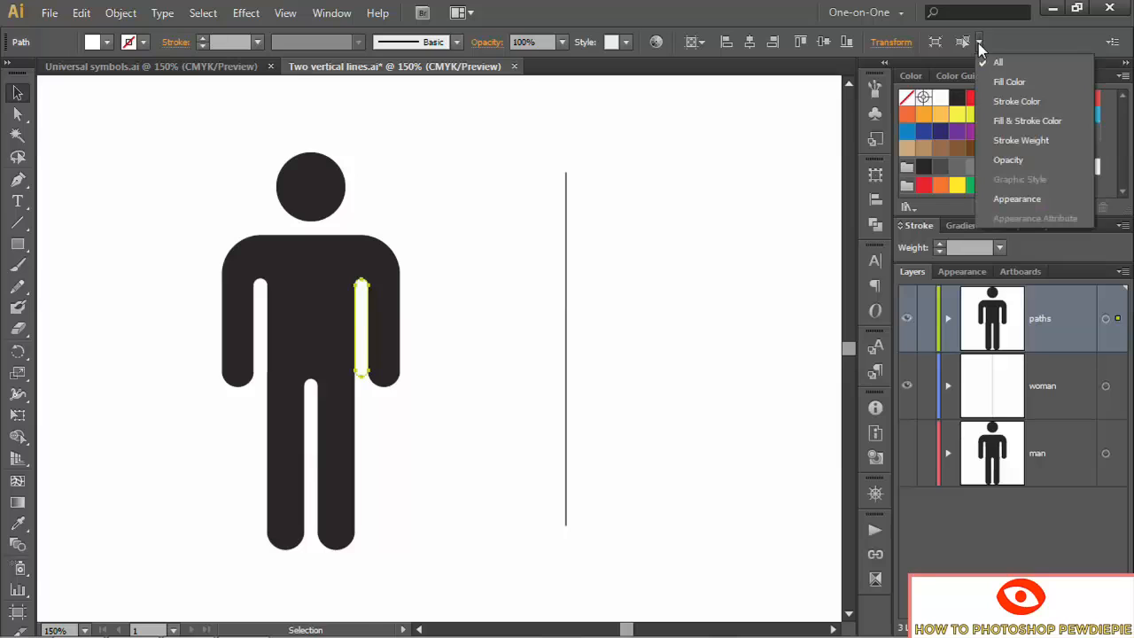
left_click(1032, 80)
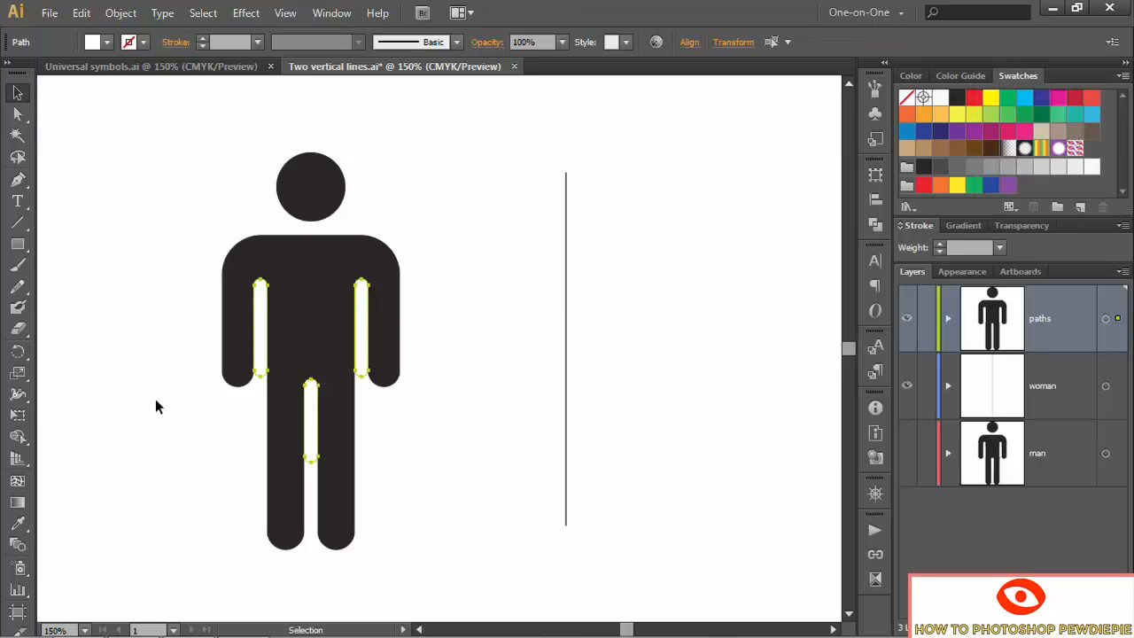
Delete the stray anchor point forming the notch on the body outline just below the figure's right-hand shoulder
left_click(210, 142)
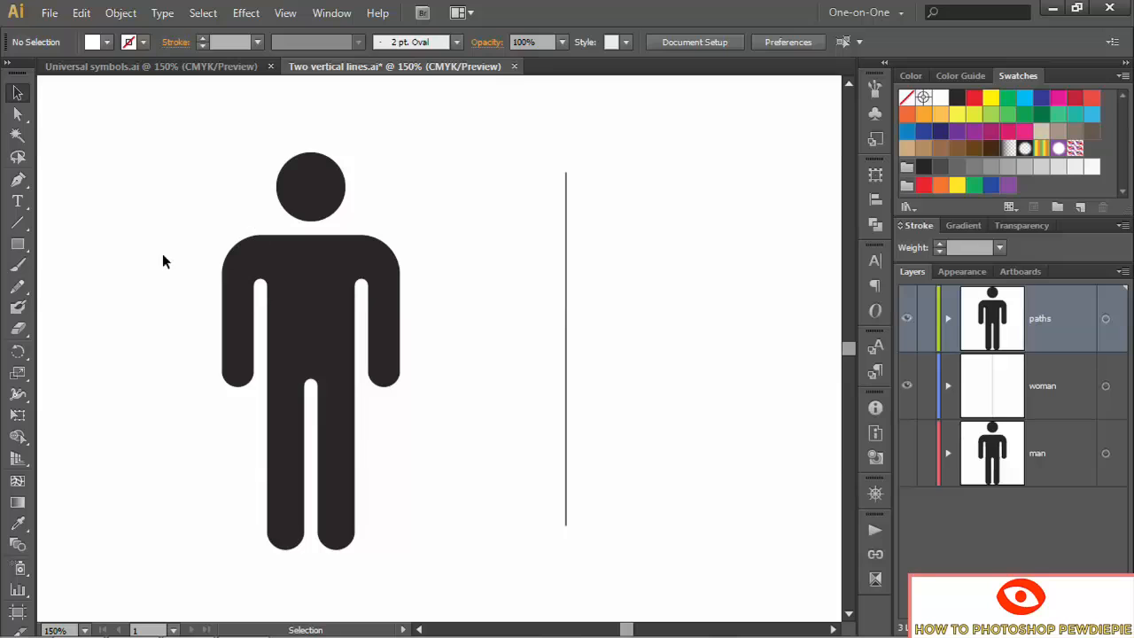
left_click(307, 244)
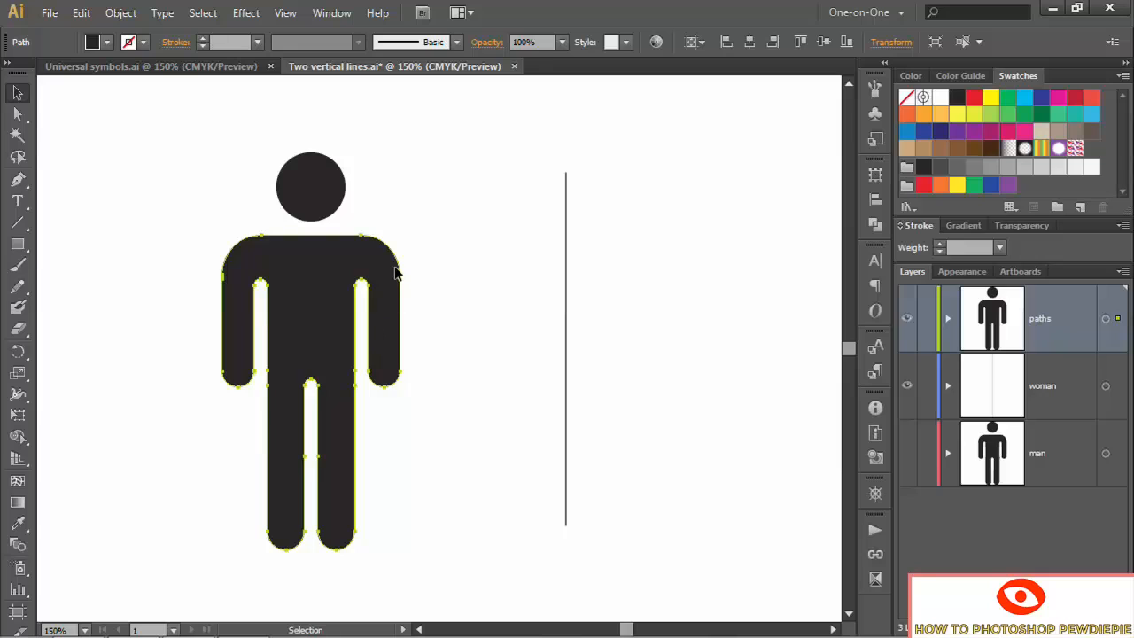
key("z")
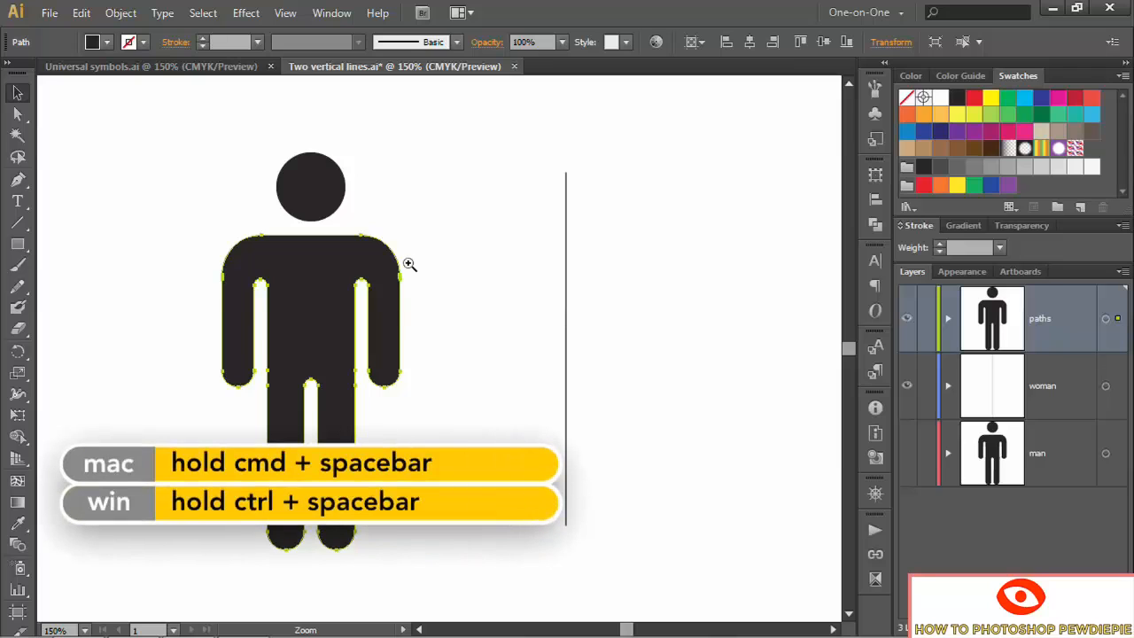
left_click_drag(410, 265, 390, 284)
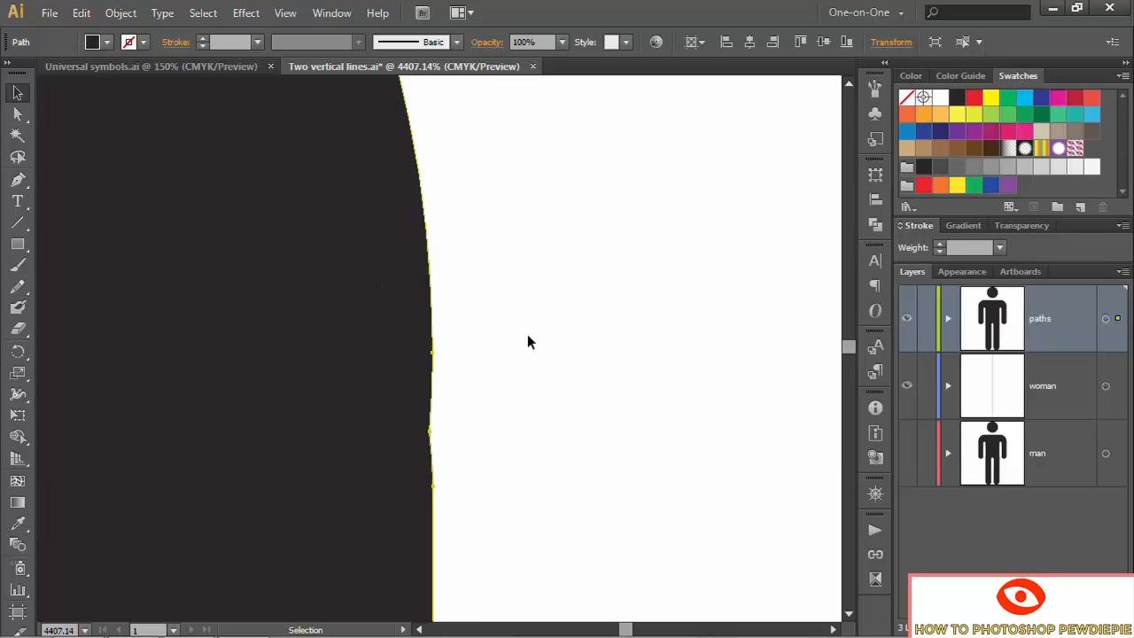
key("a")
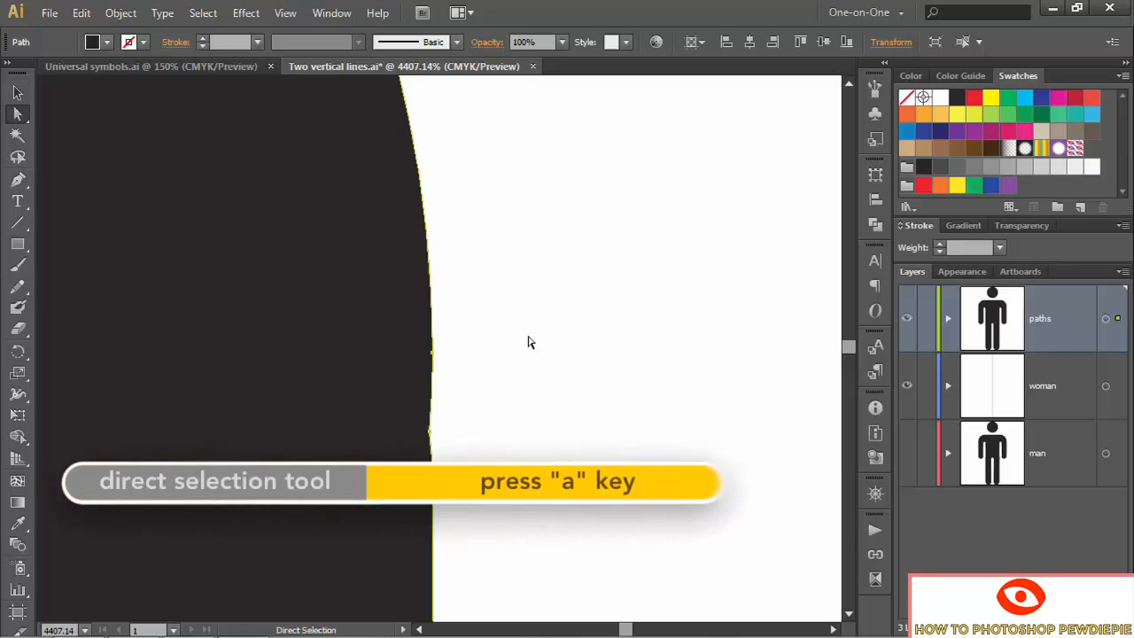
left_click(529, 342)
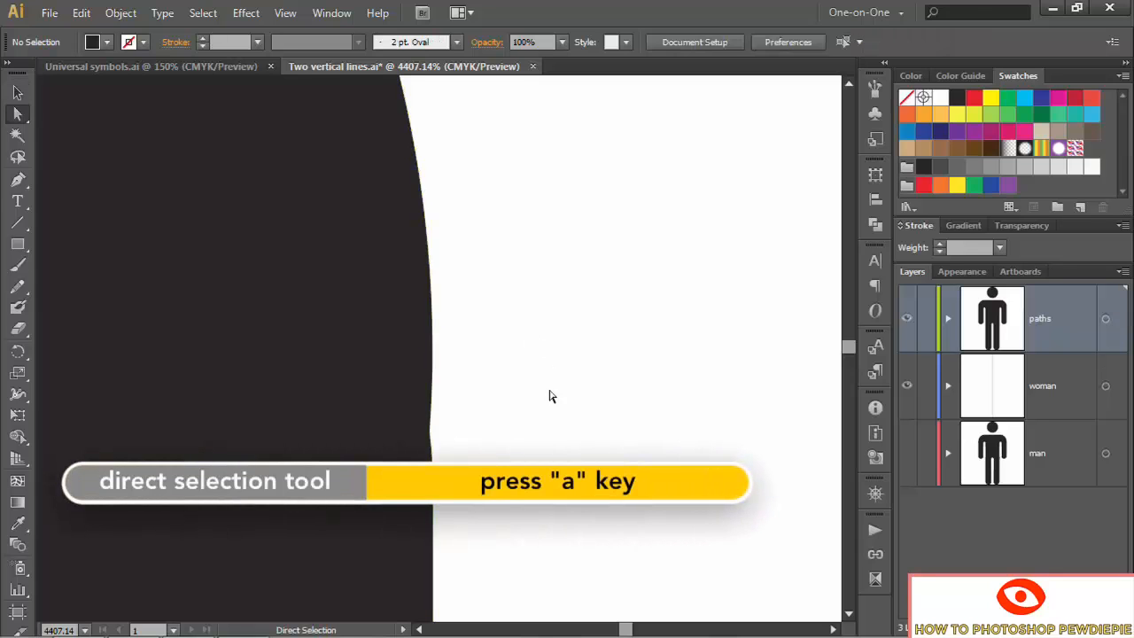
left_click(430, 436)
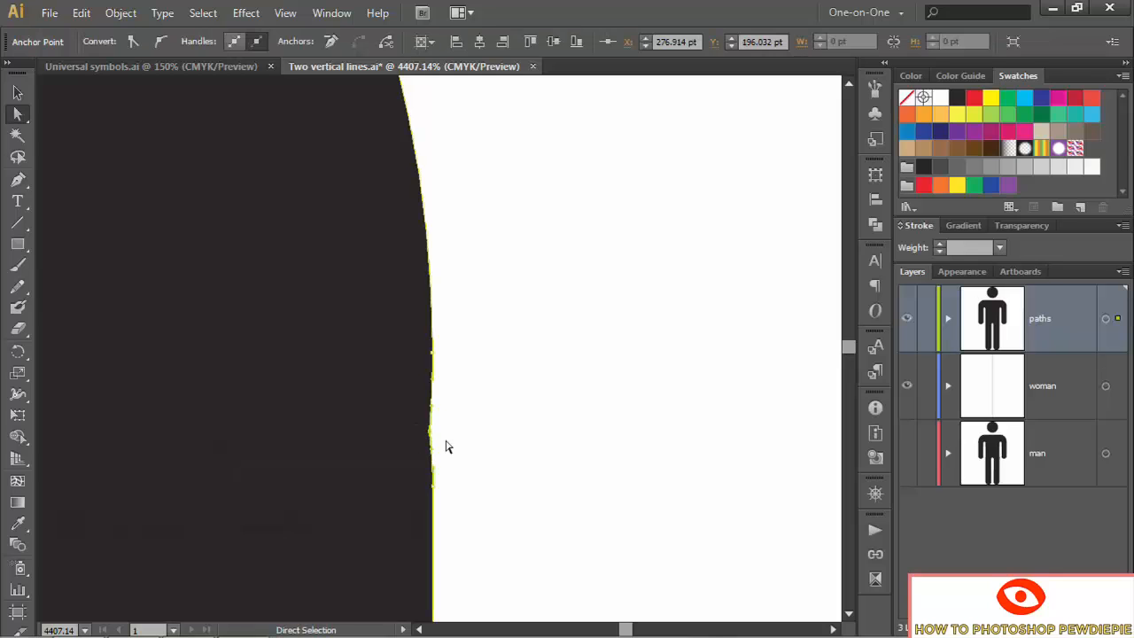
key("Delete")
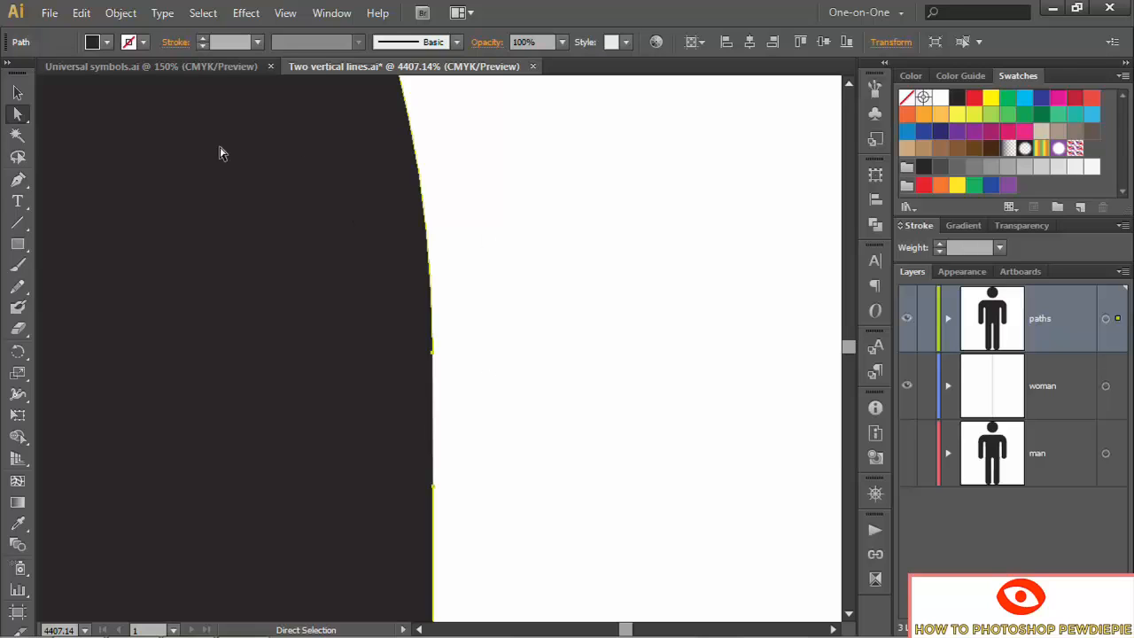
Join the two open endpoints of the body outline just below the figure's right-hand shoulder
left_click(121, 15)
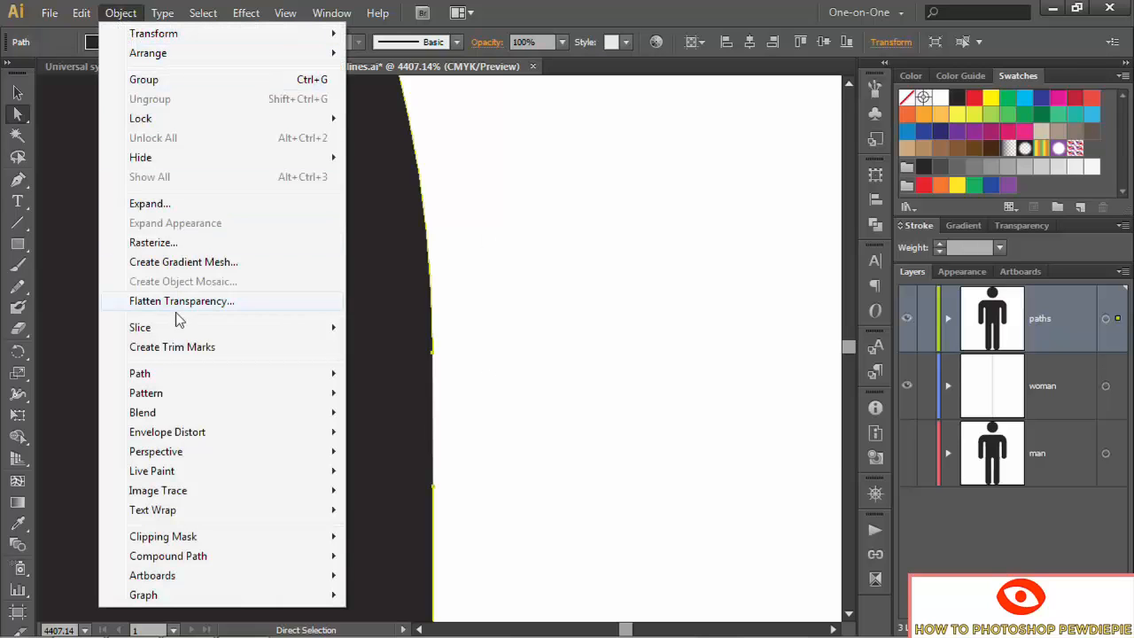
mouse_move(198, 375)
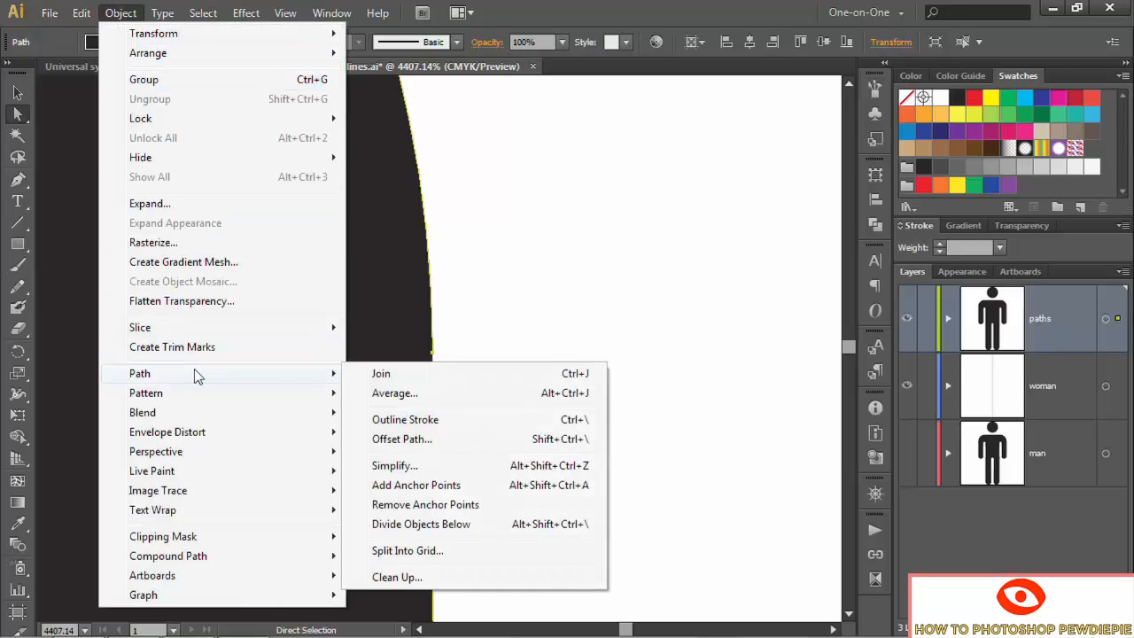
left_click(443, 376)
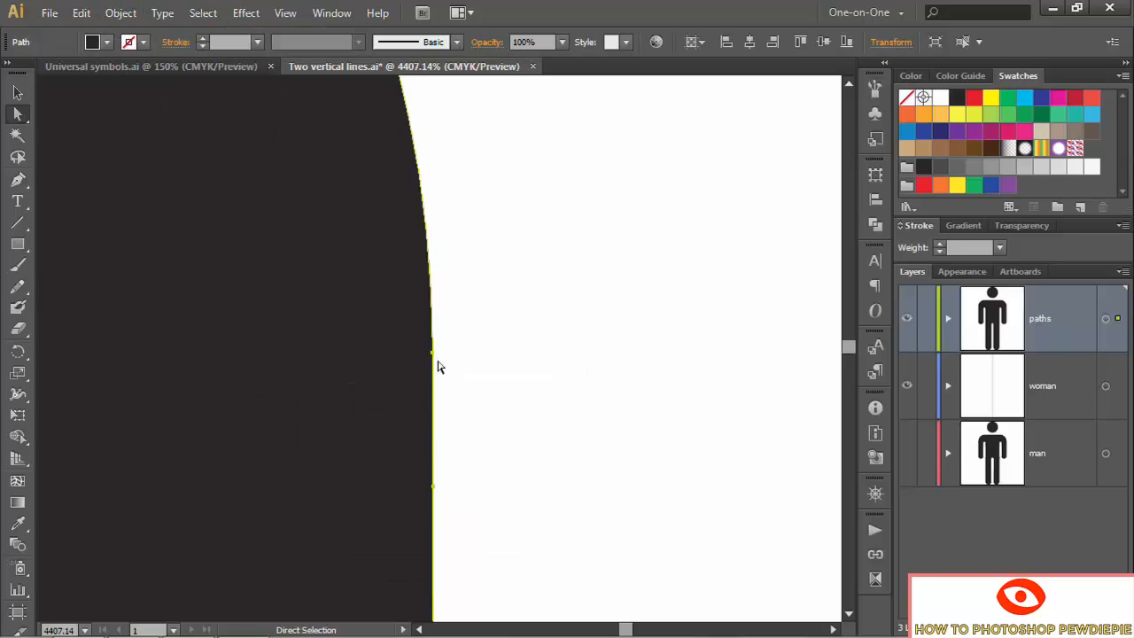
Delete the stray anchor point forming the notch on the body outline just below the figure's left-hand shoulder
left_click(219, 452, "ctrl+alt")
left_click(219, 452, "ctrl+alt")
left_click(220, 453, "ctrl+alt")
left_click(220, 453, "ctrl+alt")
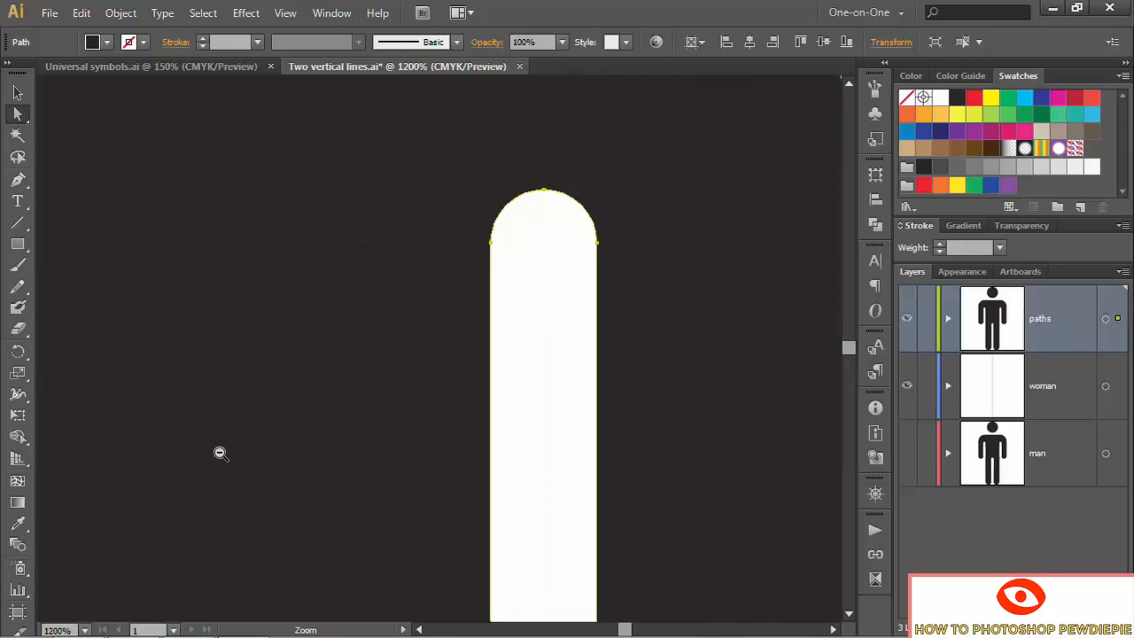
left_click(219, 452, "ctrl+alt")
left_click(219, 452, "ctrl+alt")
left_click_drag(255, 172, 288, 405)
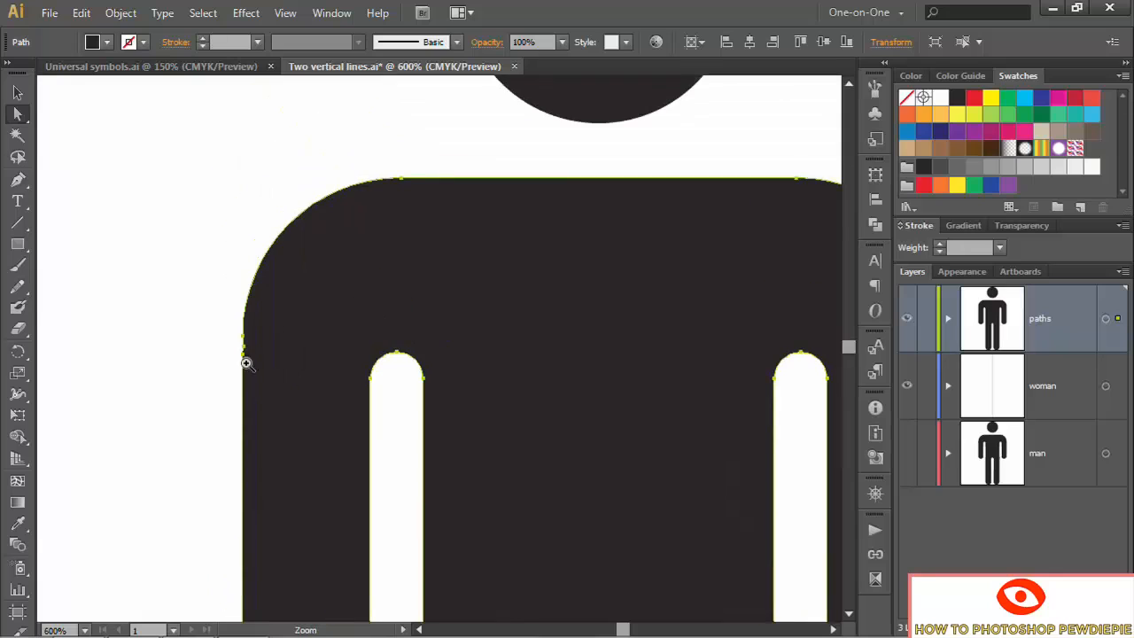
left_click_drag(221, 329, 264, 375)
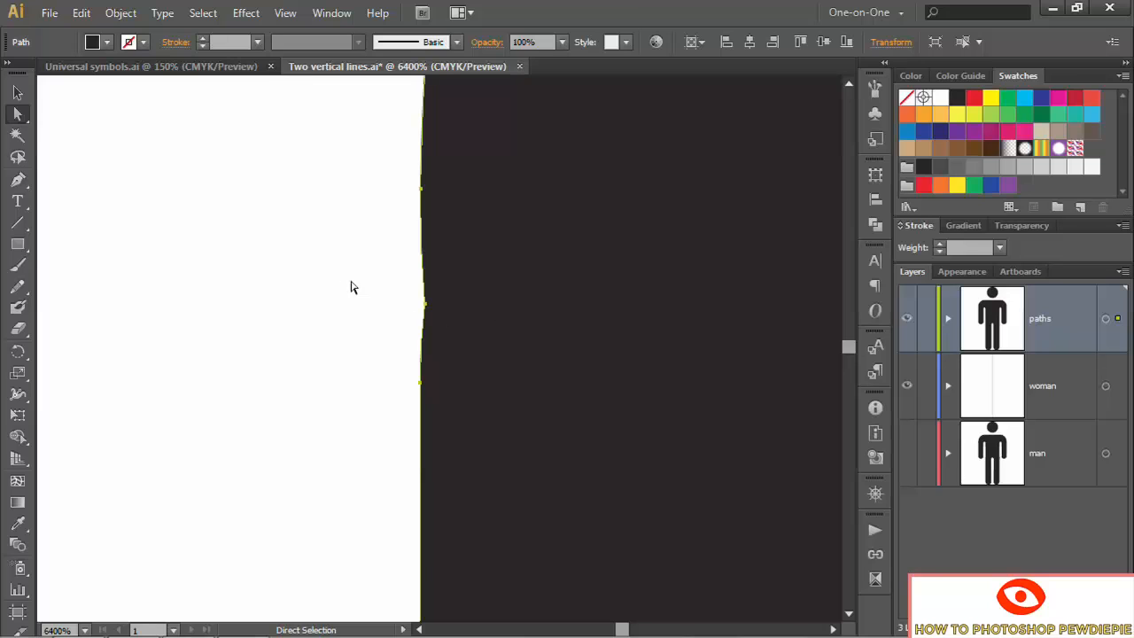
left_click_drag(385, 285, 446, 325)
key("Delete")
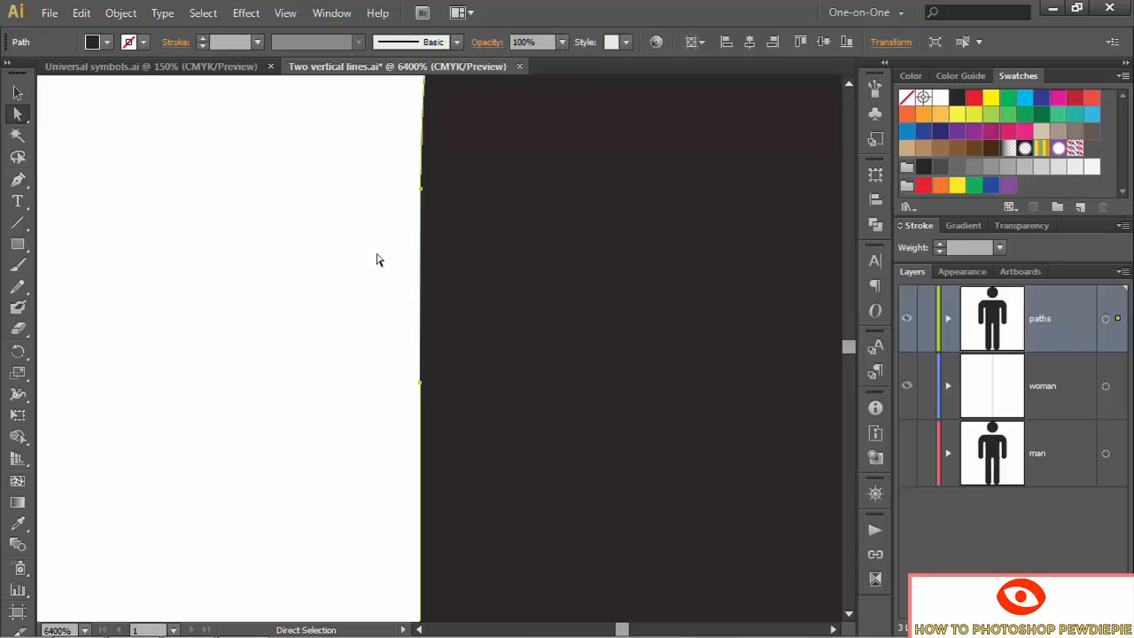
Join the open endpoints left by the deleted notch below the figure's left-hand shoulder
left_click(119, 12)
mouse_move(220, 377)
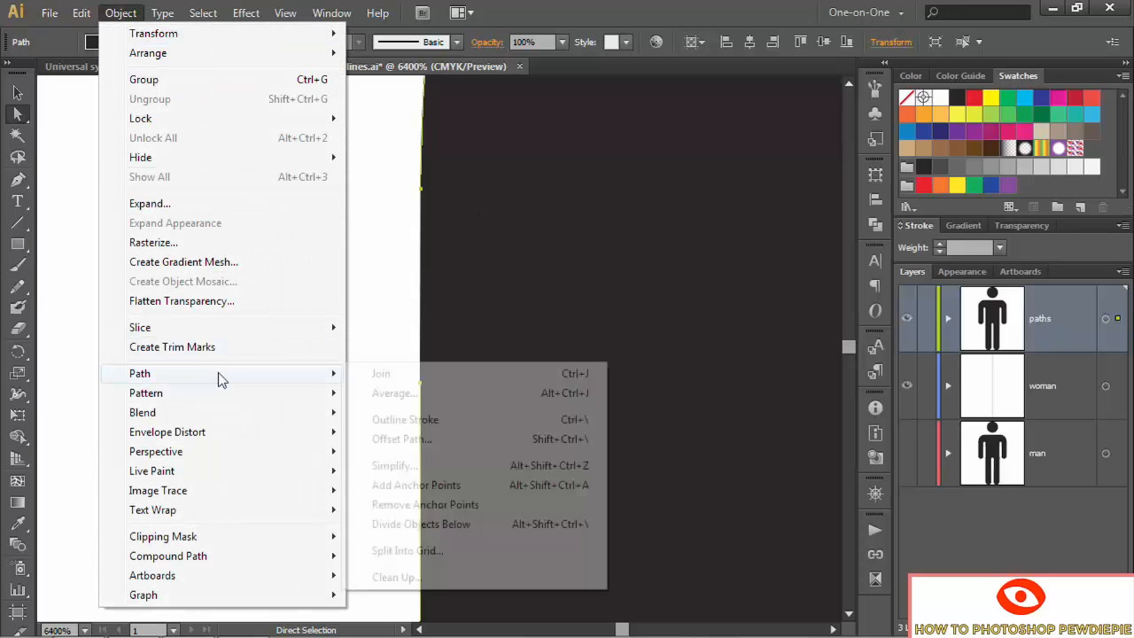
left_click(455, 379)
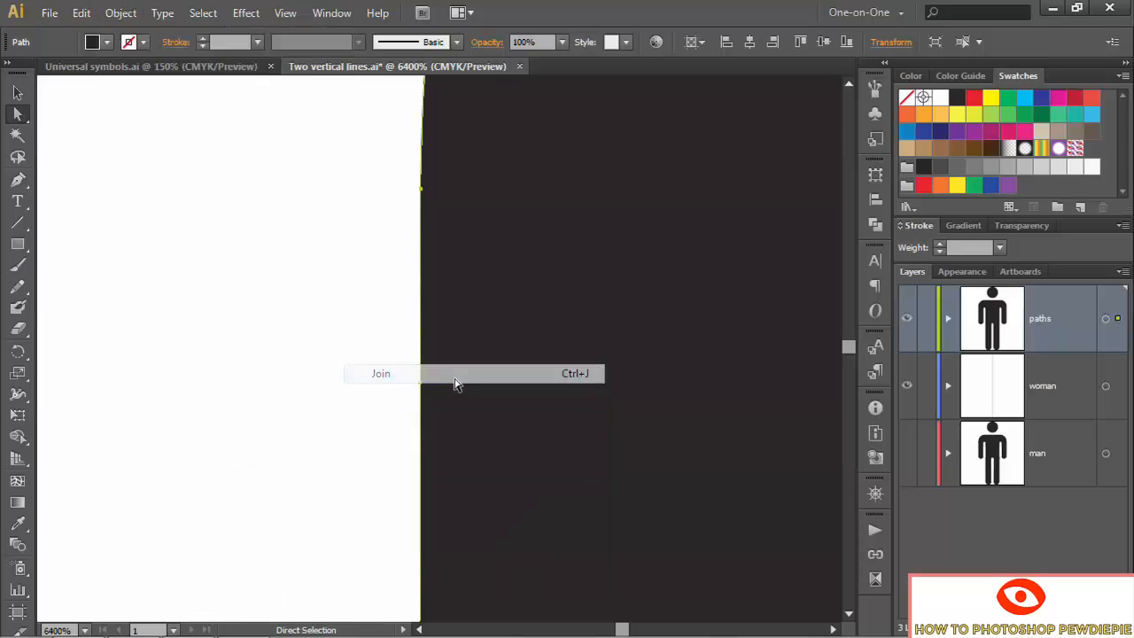
Select the man's head together with the body and group them
key("ctrl+0")
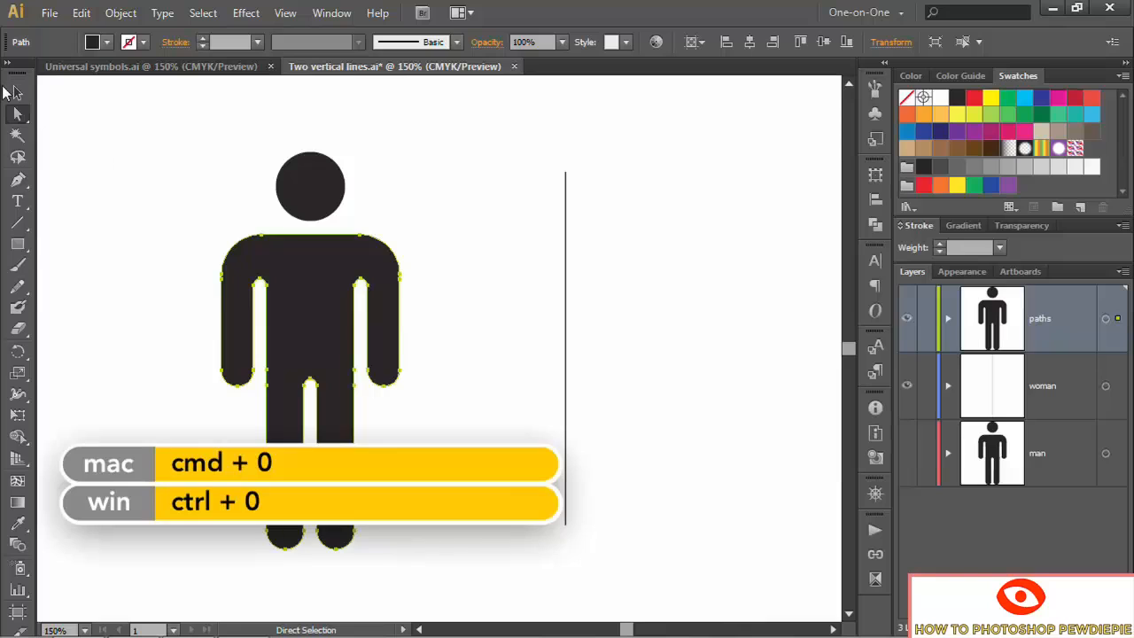
left_click(18, 94)
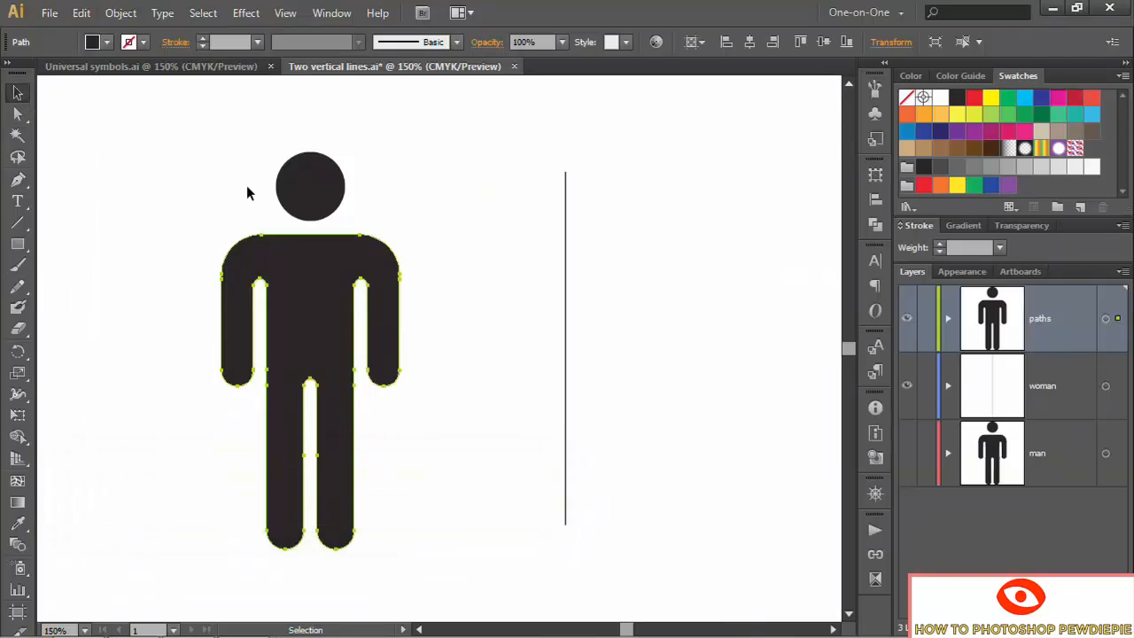
left_click_drag(241, 179, 319, 272)
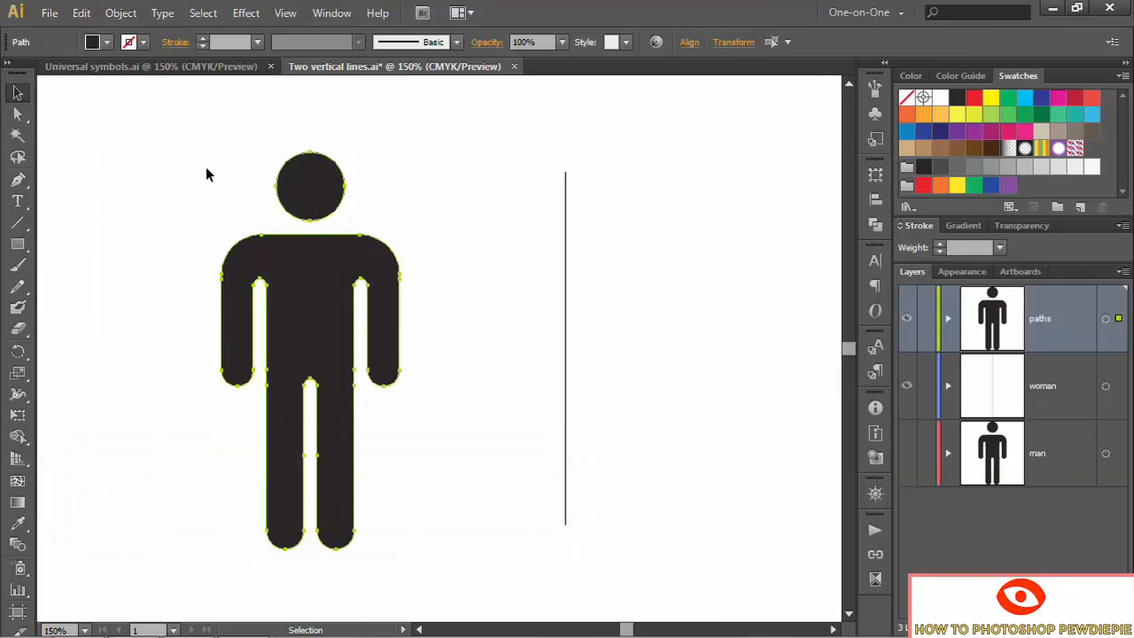
left_click(123, 14)
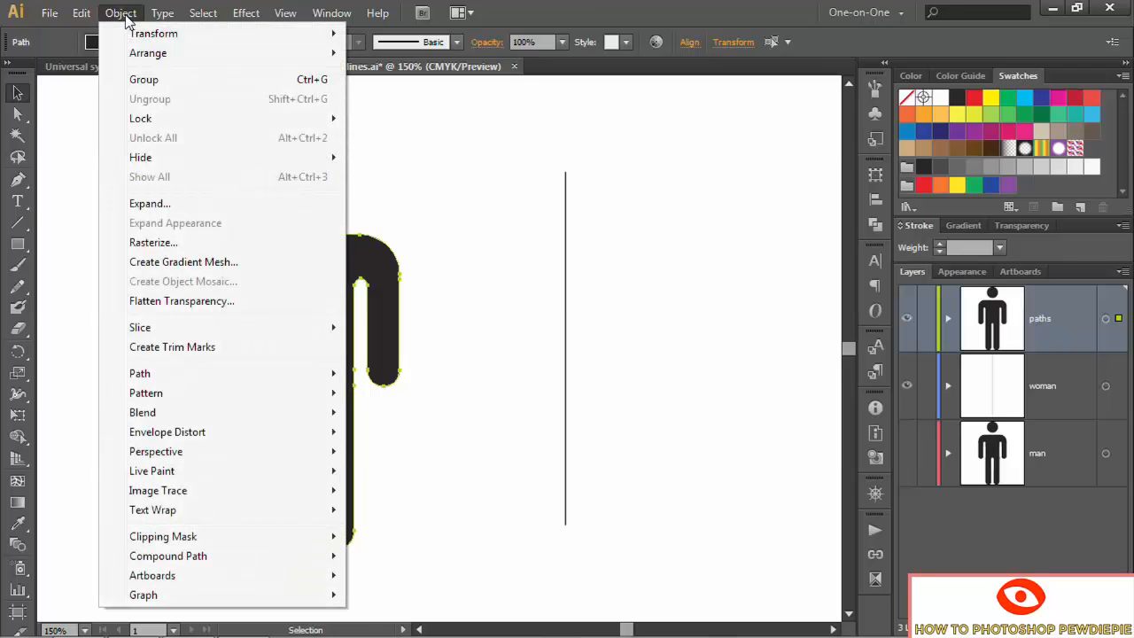
left_click(178, 79)
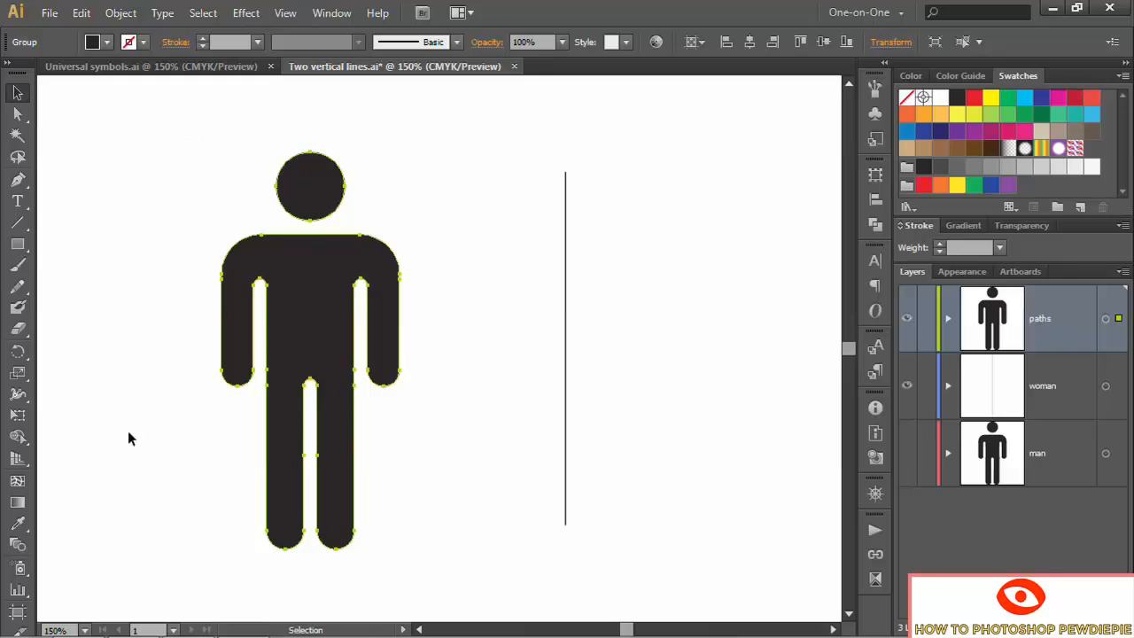
Try rotating the grouped man clockwise about its center, undo the rotation and deselect the artwork
left_click(19, 353)
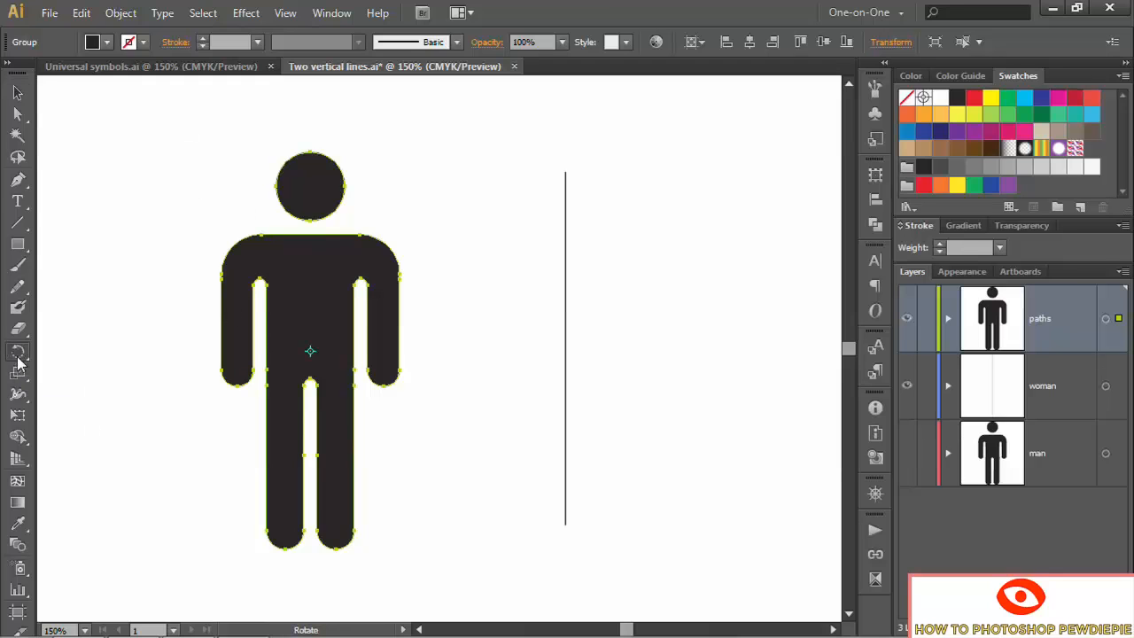
left_click_drag(242, 461, 127, 420)
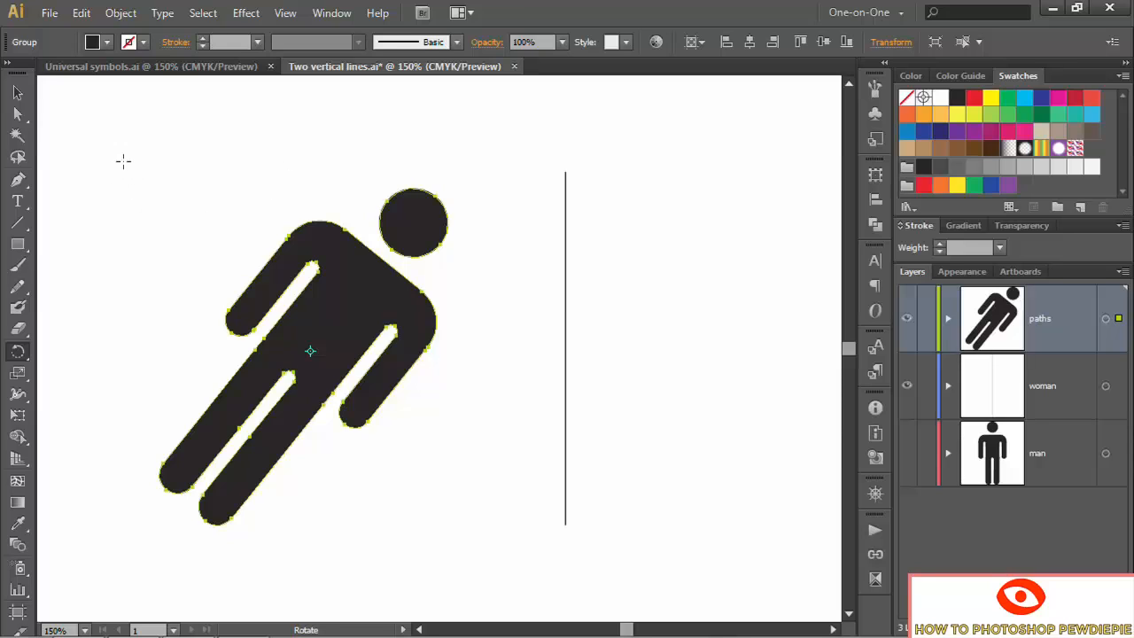
key("ctrl")
key("ctrl+z")
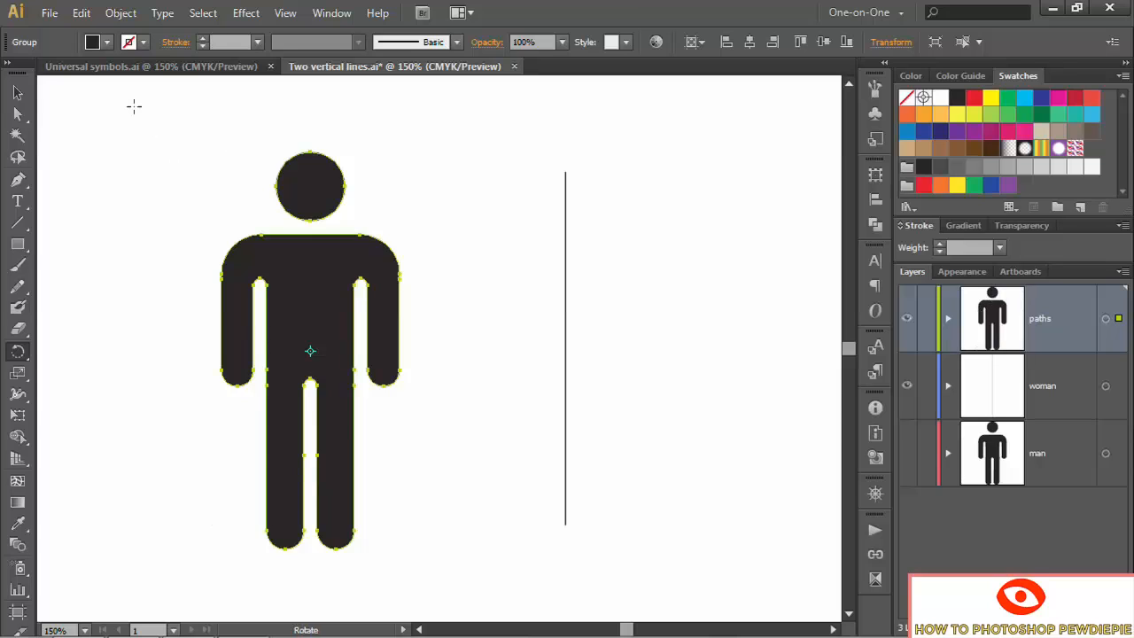
key("ctrl+shift+a")
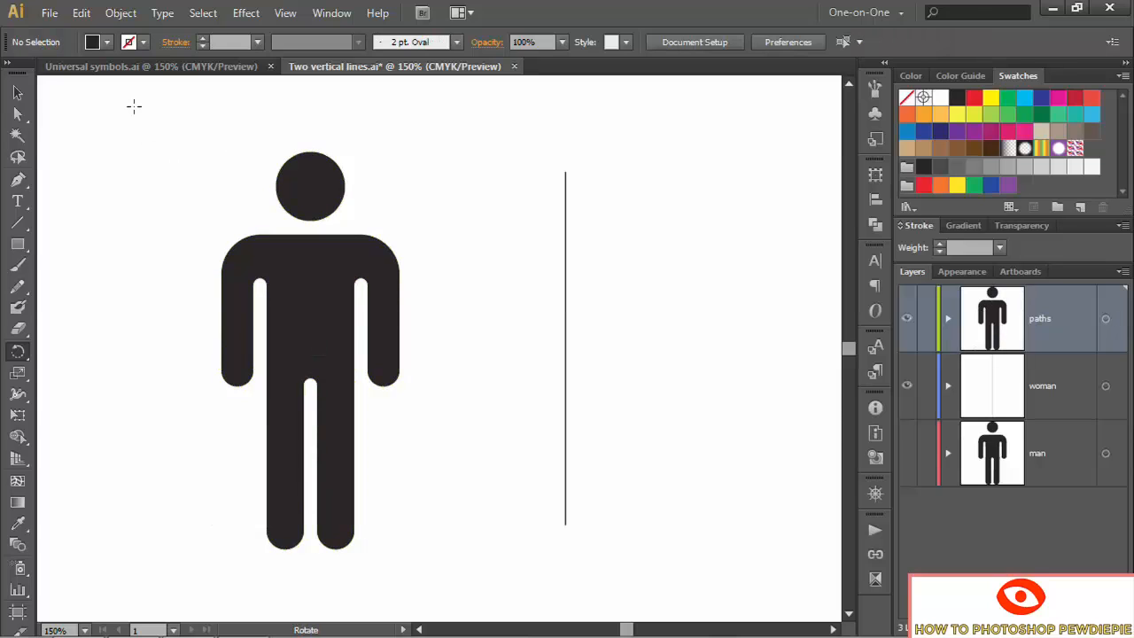
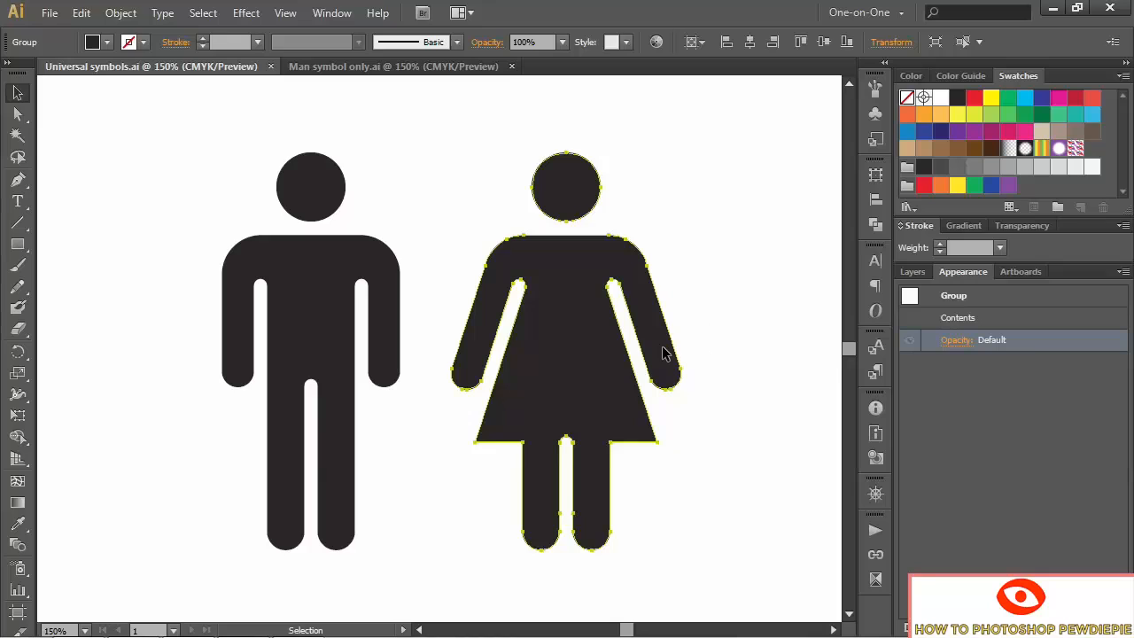
Switch to the Man symbol only.ai document, hide the paths layer and show the man layer
left_click(724, 278)
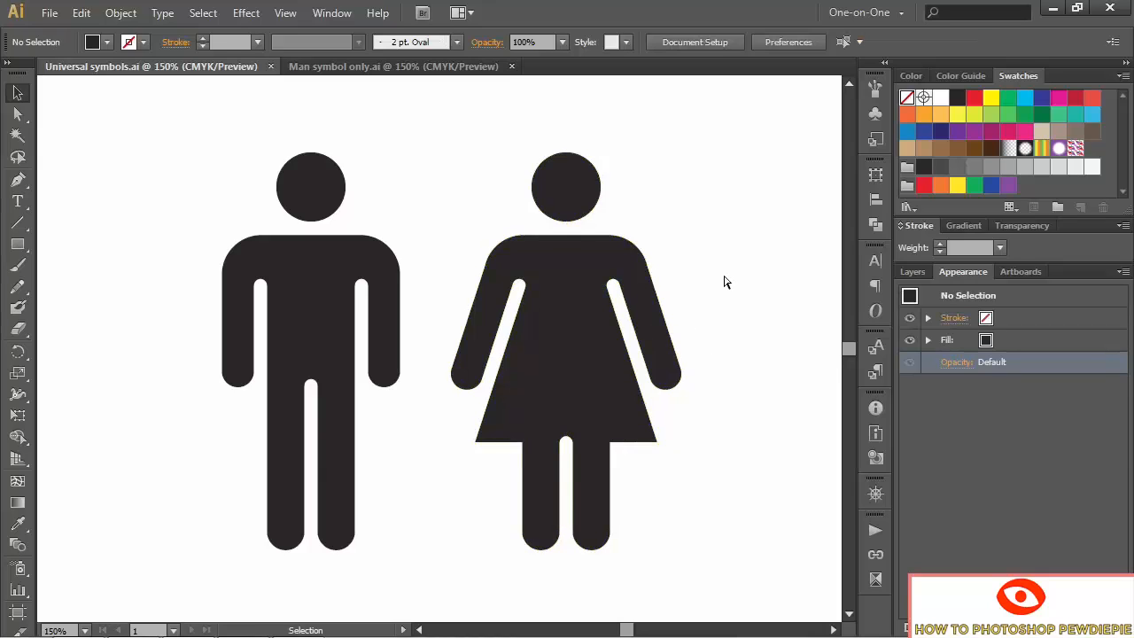
key("ctrl+Tab")
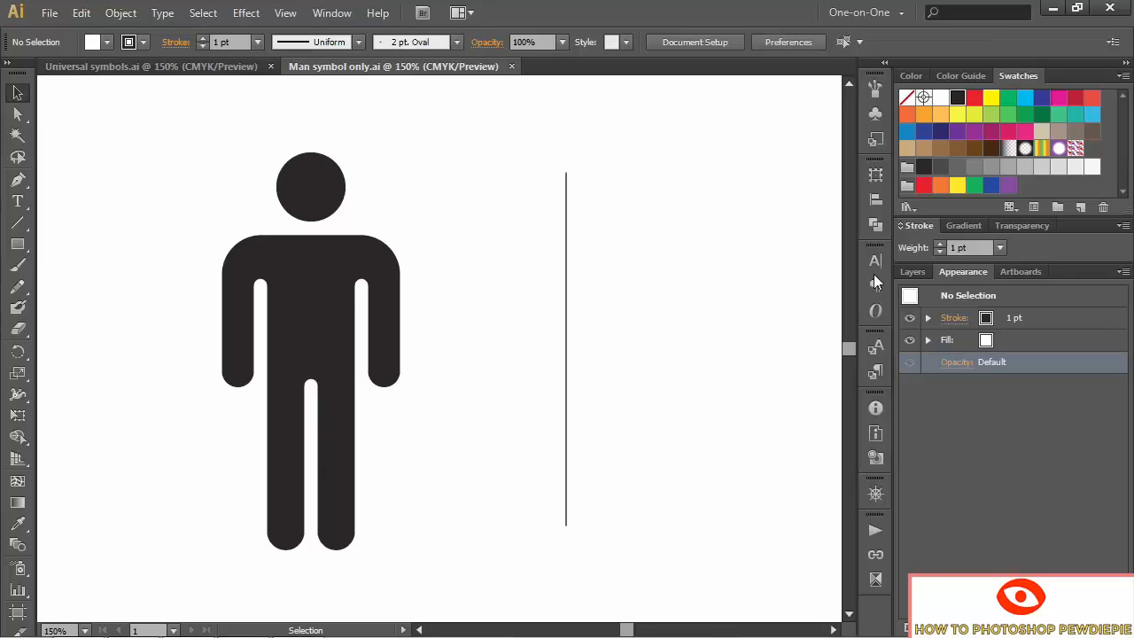
left_click(913, 273)
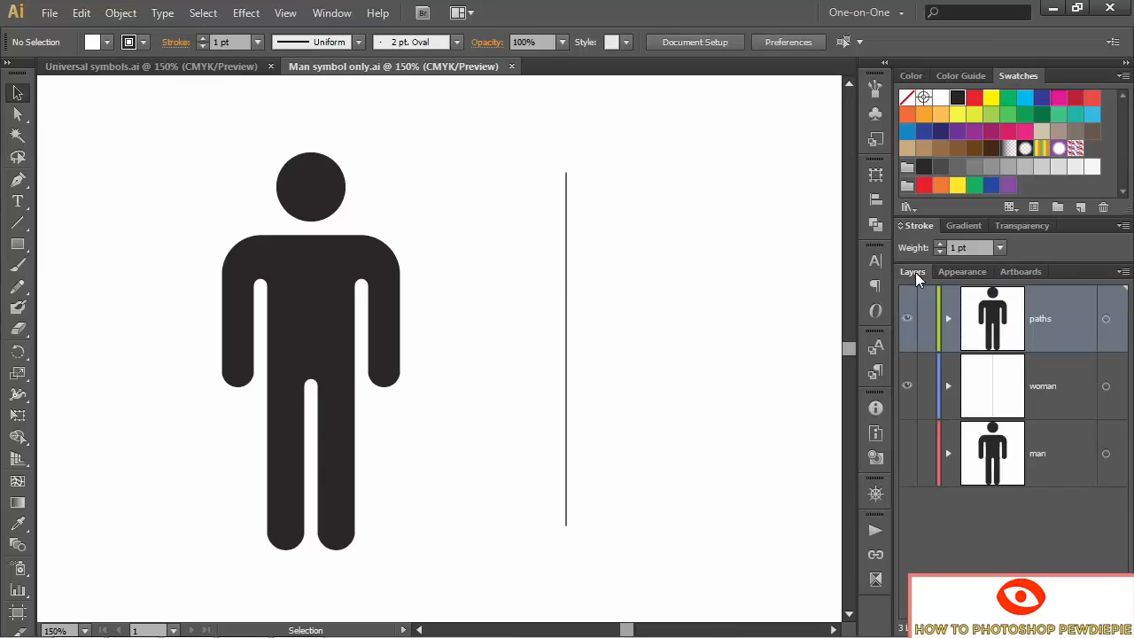
left_click(907, 321)
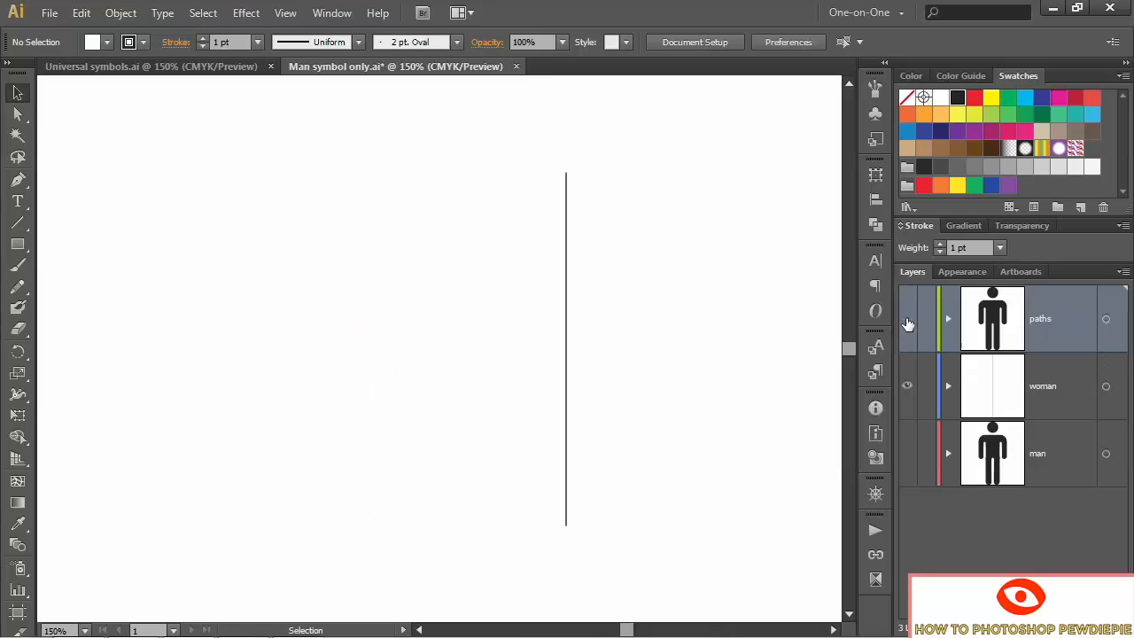
left_click(907, 454)
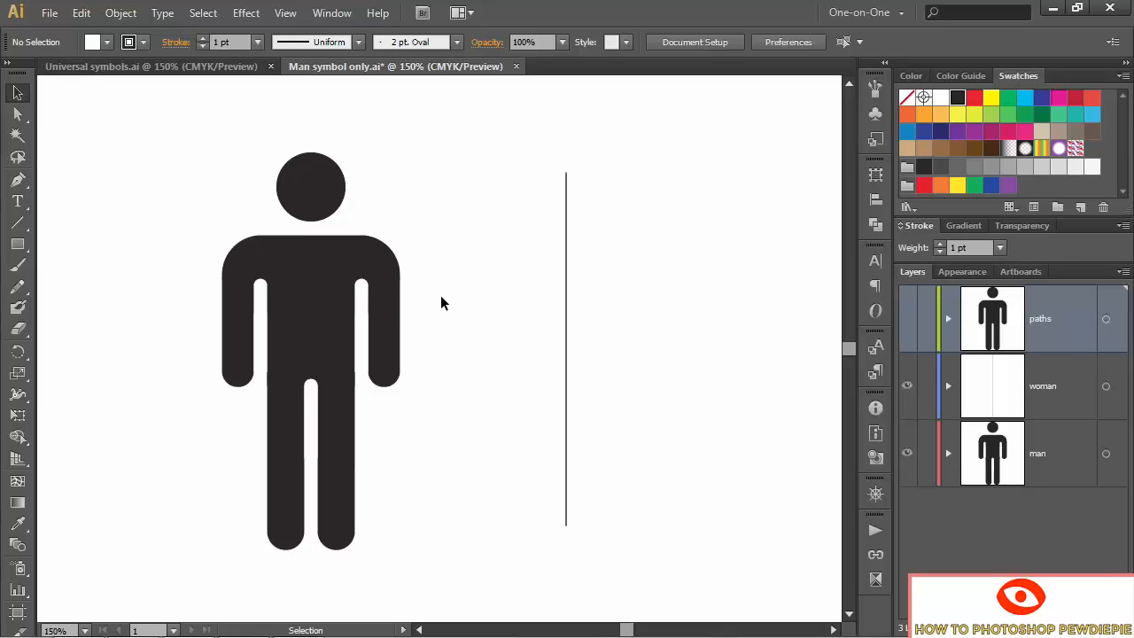
Select the man's vertical line and save its appearance as a new graphic style named Male
left_click_drag(441, 297, 208, 451)
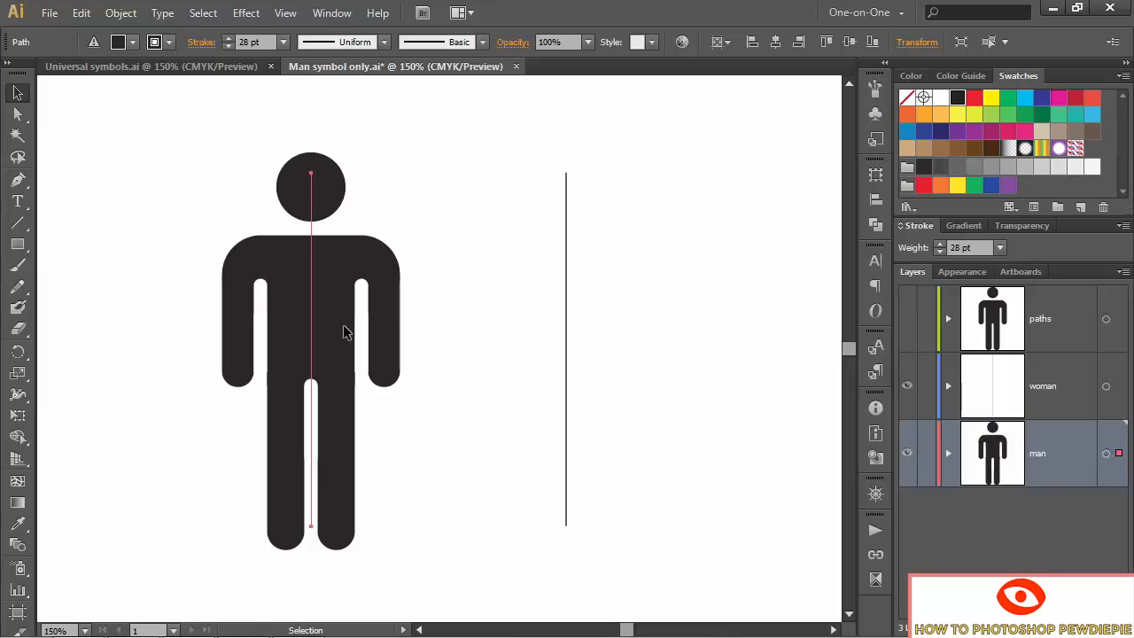
left_click(333, 15)
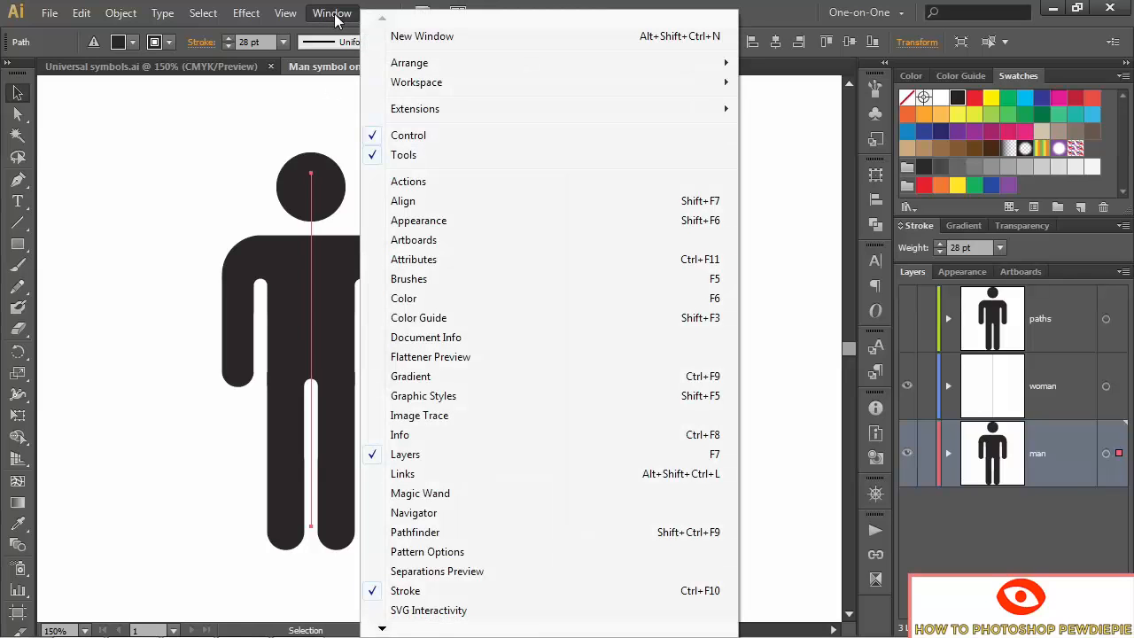
left_click(496, 400)
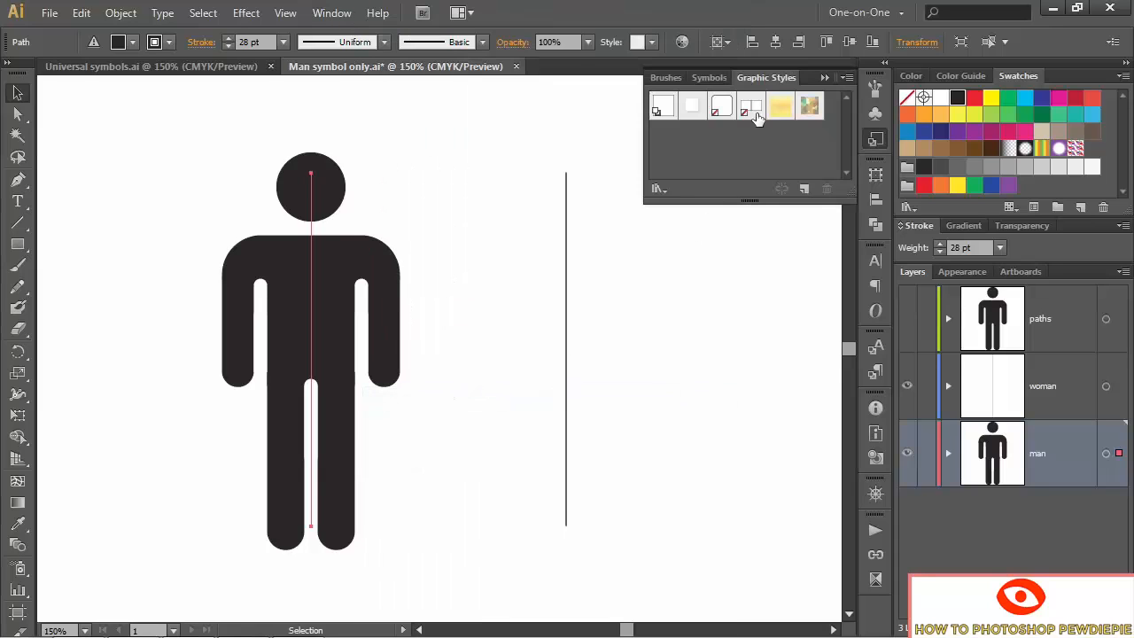
left_click(805, 190, "alt")
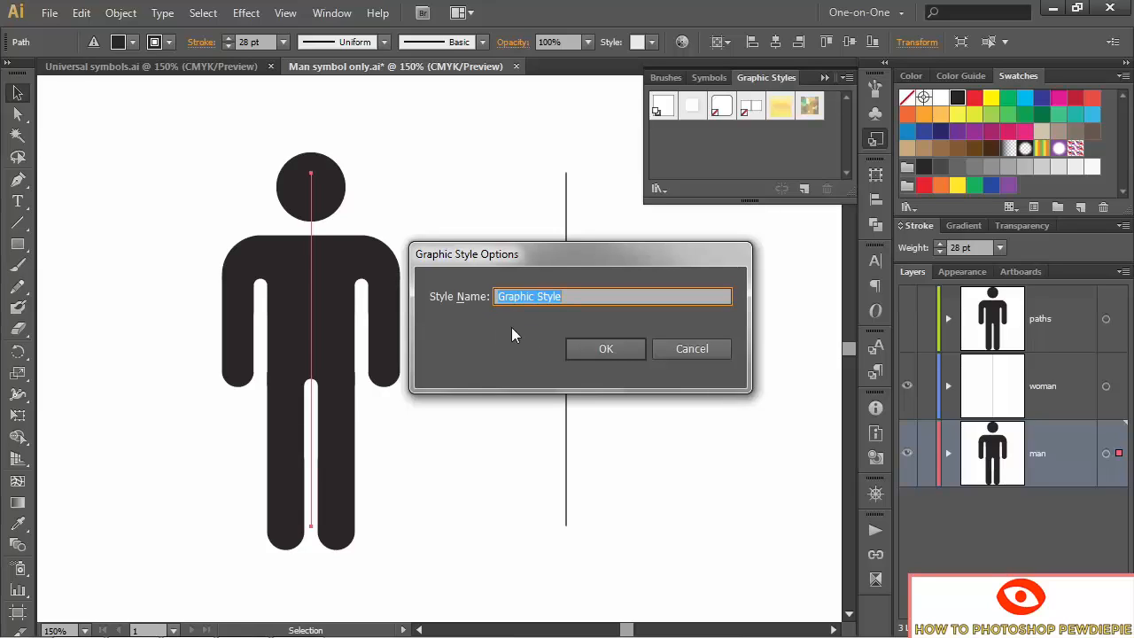
type("Male")
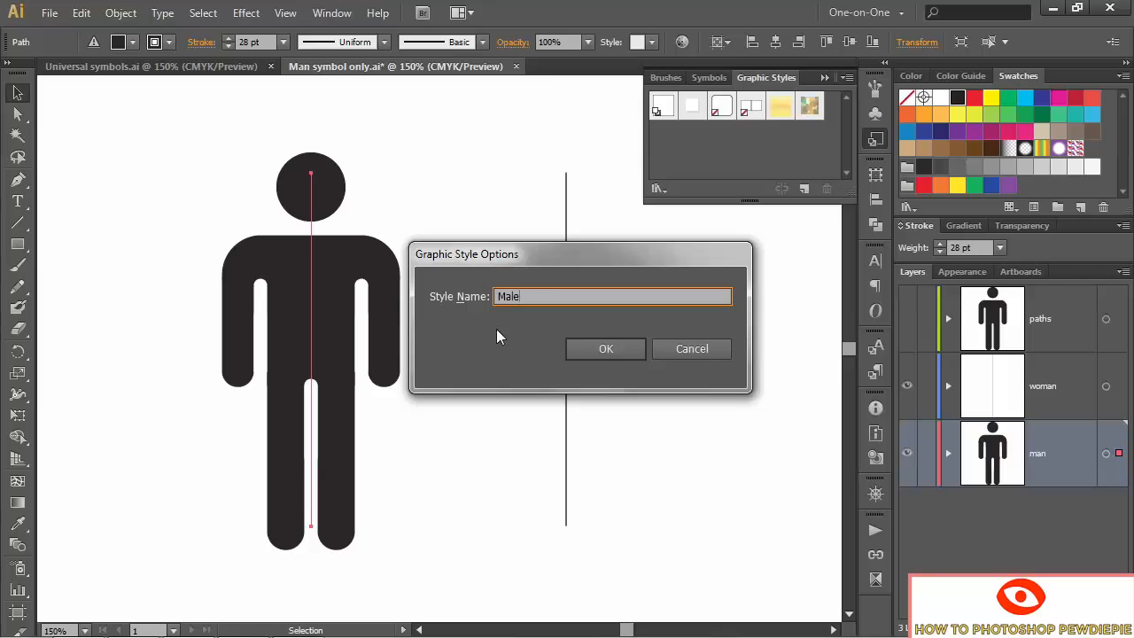
left_click(591, 348)
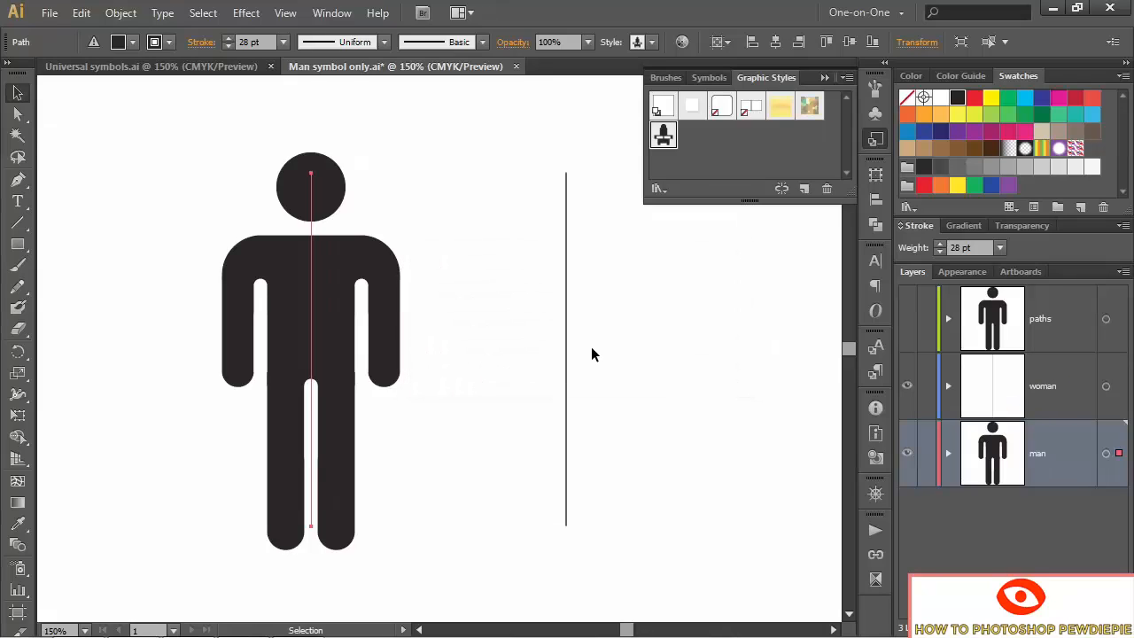
Apply the Male graphic style to the vertical line on the woman layer and display its appearance attributes
left_click(566, 348)
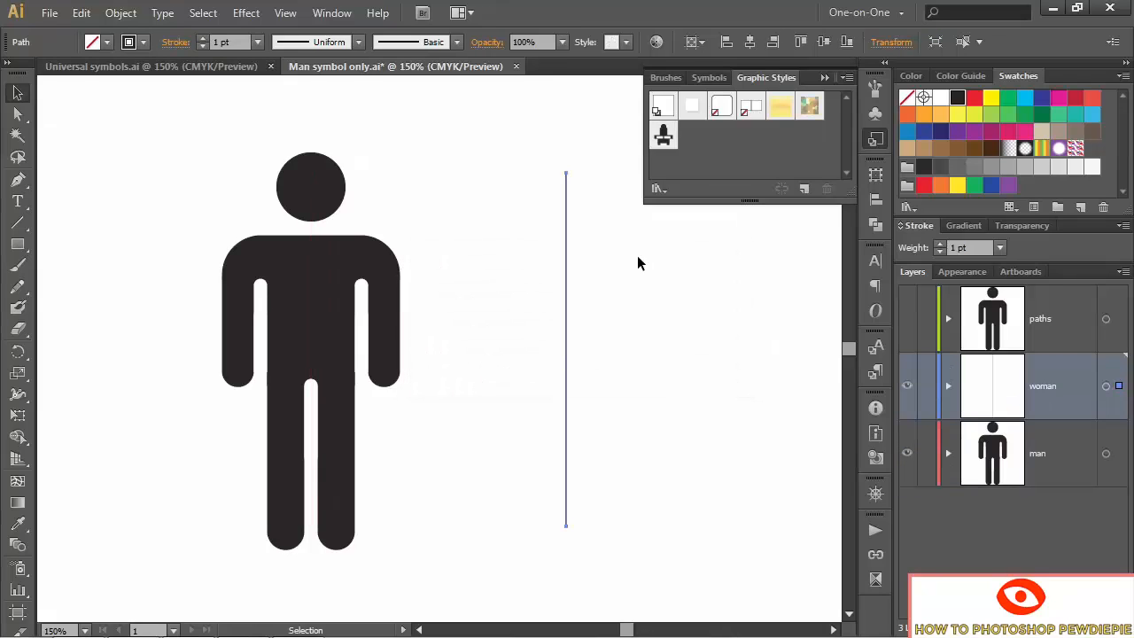
left_click(662, 137)
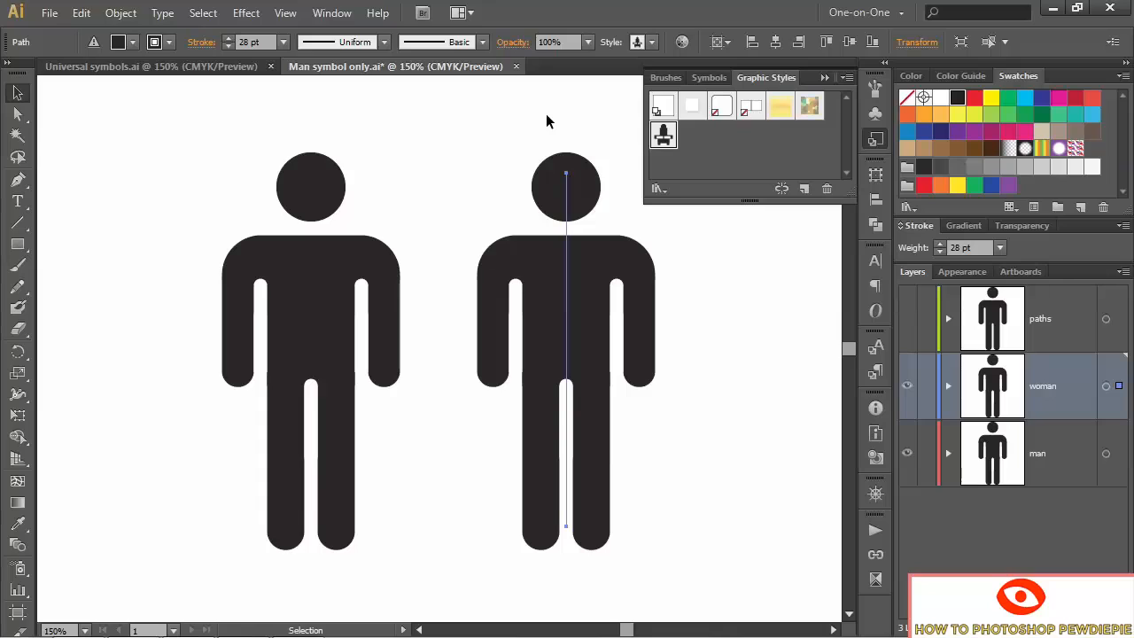
left_click(822, 77)
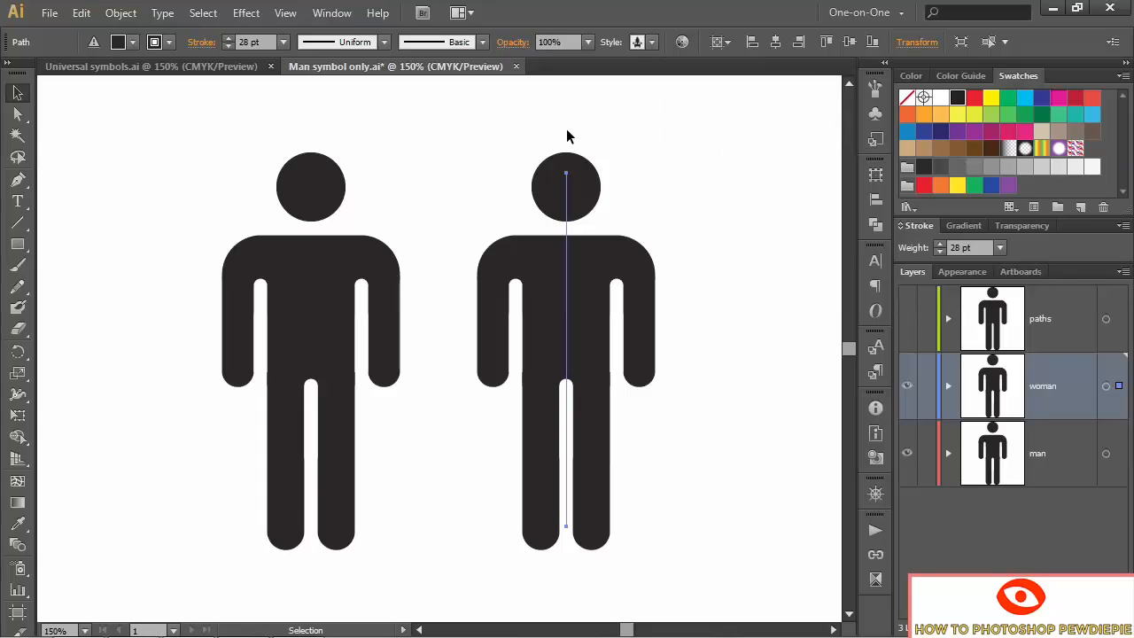
left_click(342, 17)
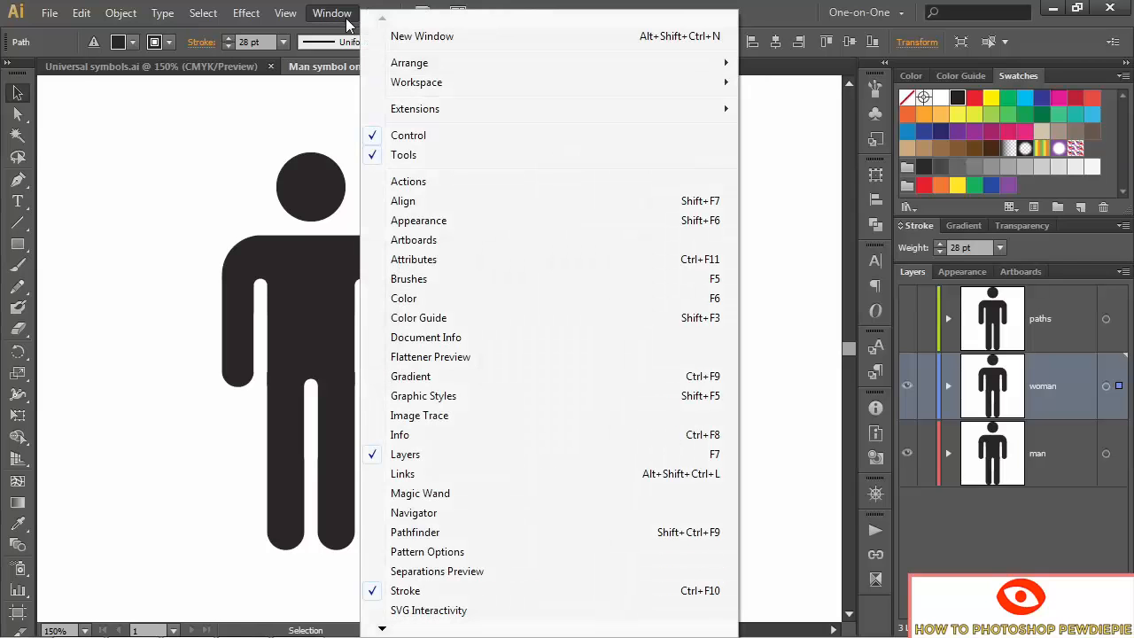
left_click(503, 228)
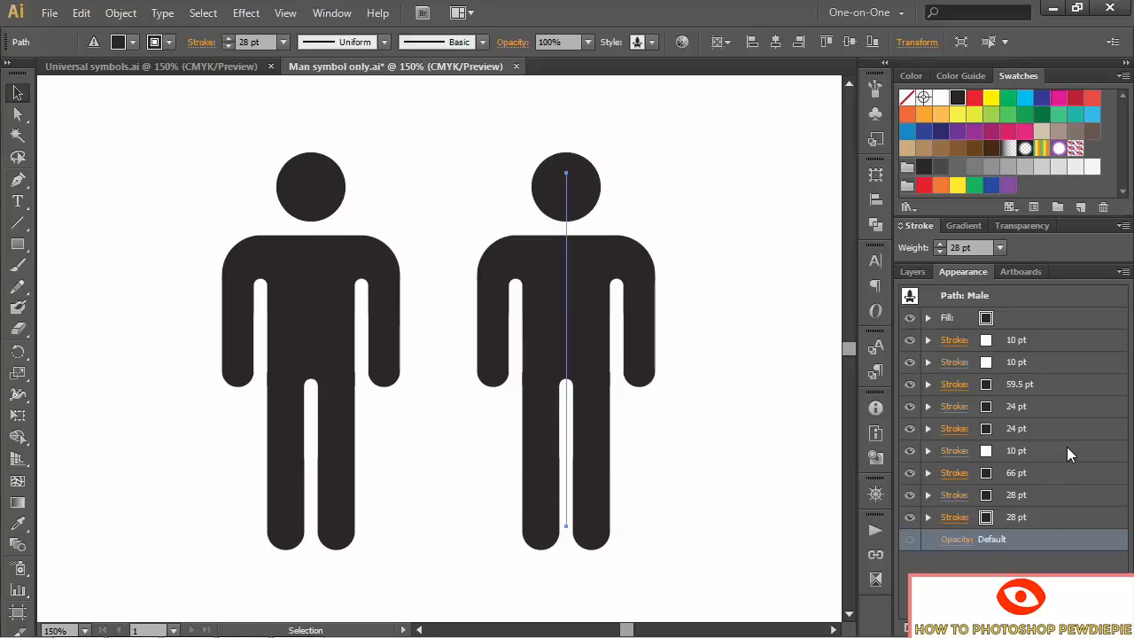
Hide the woman's two 24 pt arm strokes and the two white 10 pt strokes that separate the arms from the torso
left_click(911, 428)
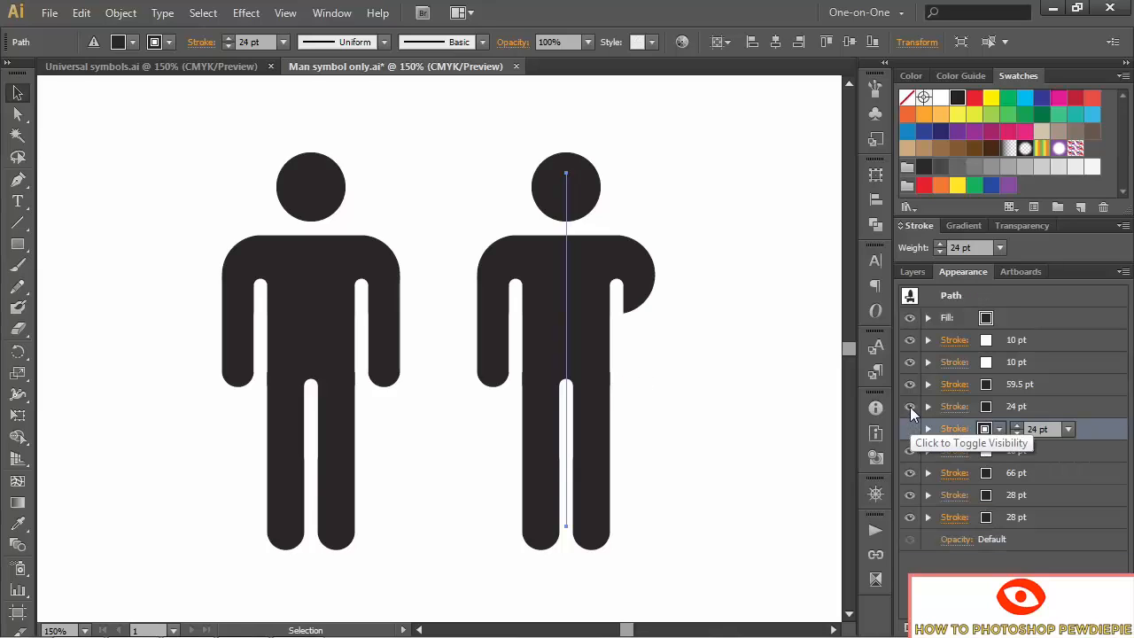
left_click(910, 406)
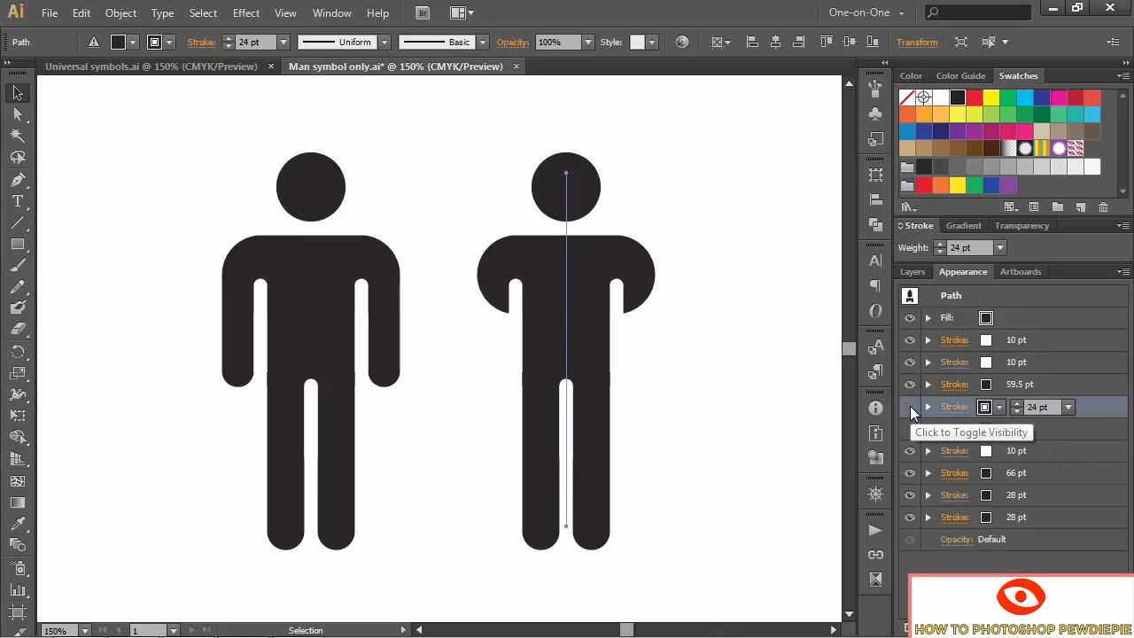
left_click(909, 360)
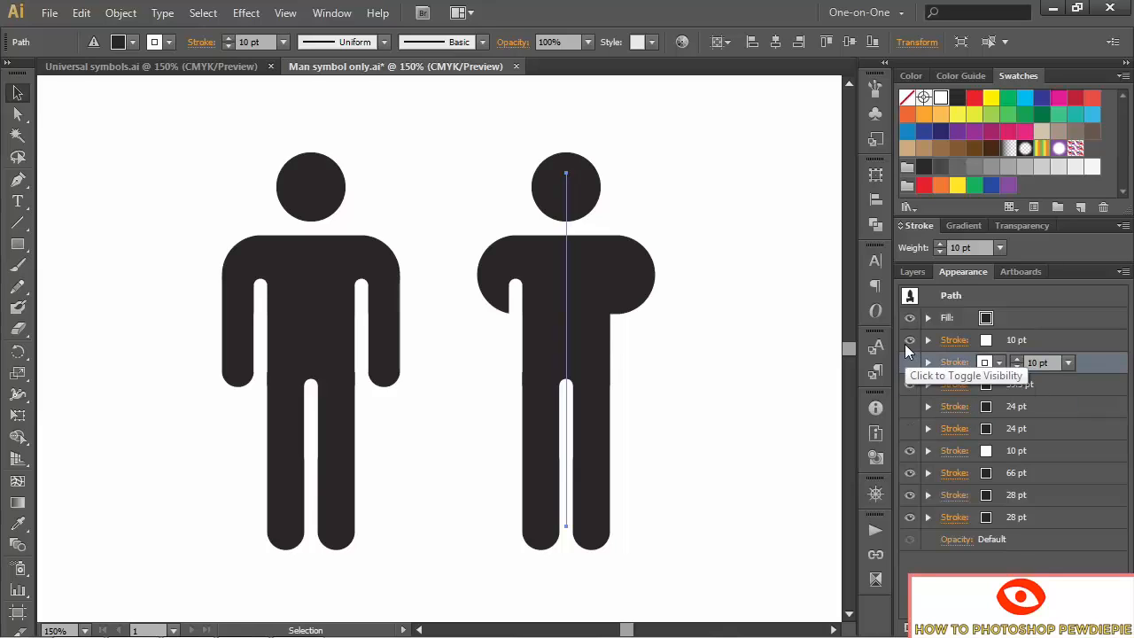
left_click(909, 340)
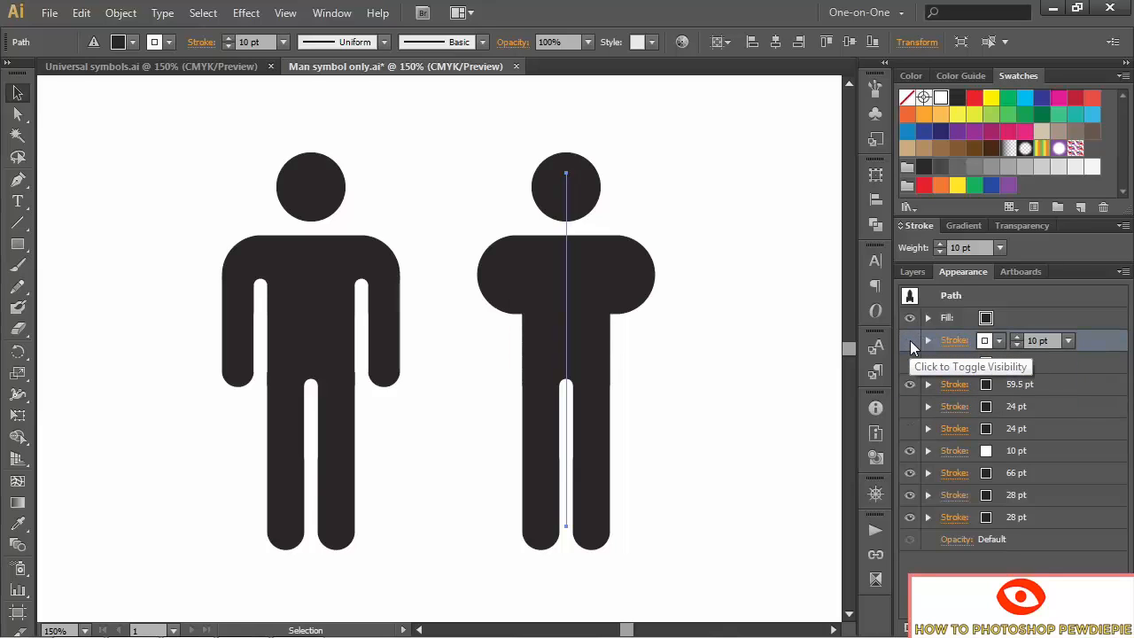
Set the vertical scale in the 59.5 pt shoulder stroke's Transform effect to 24%, with the preview on, and apply it
left_click(928, 384)
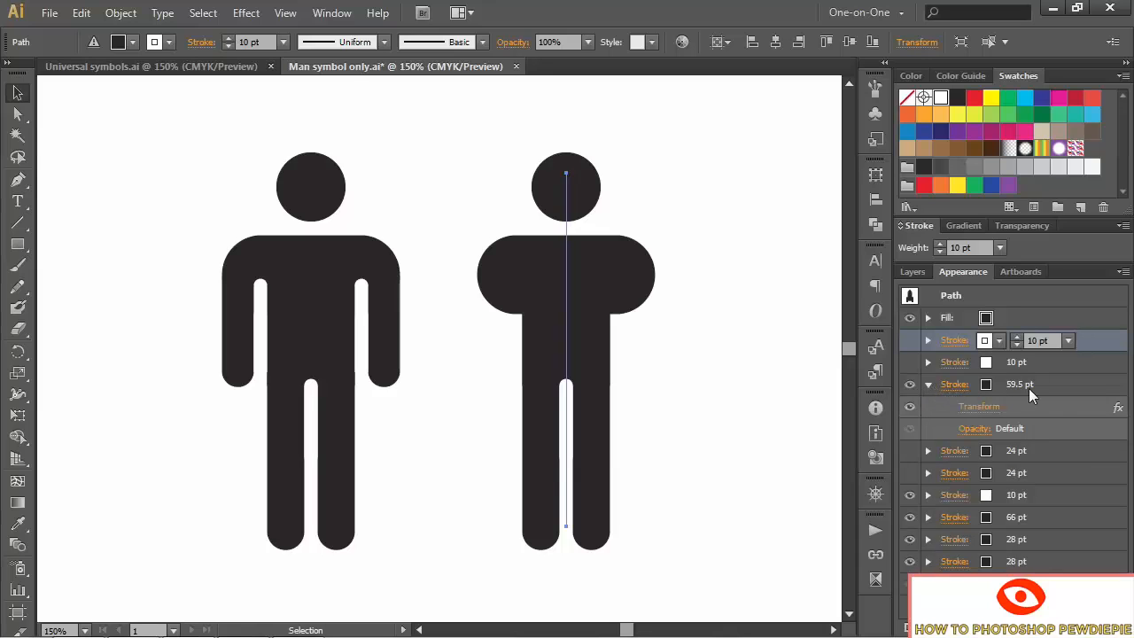
left_click(983, 406)
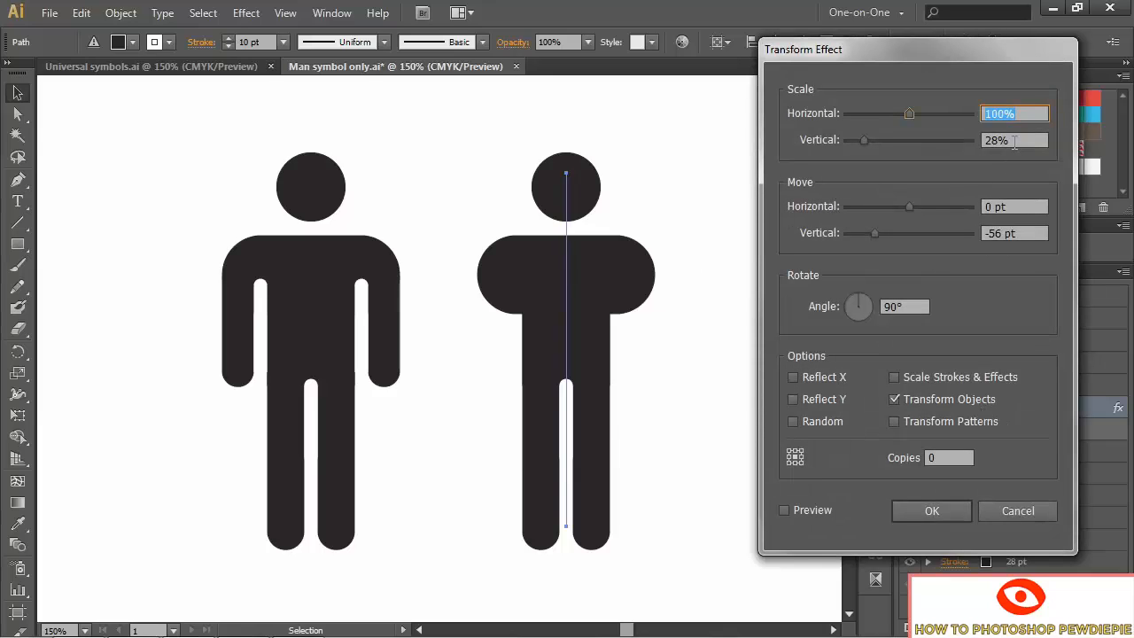
left_click_drag(1015, 141, 989, 144)
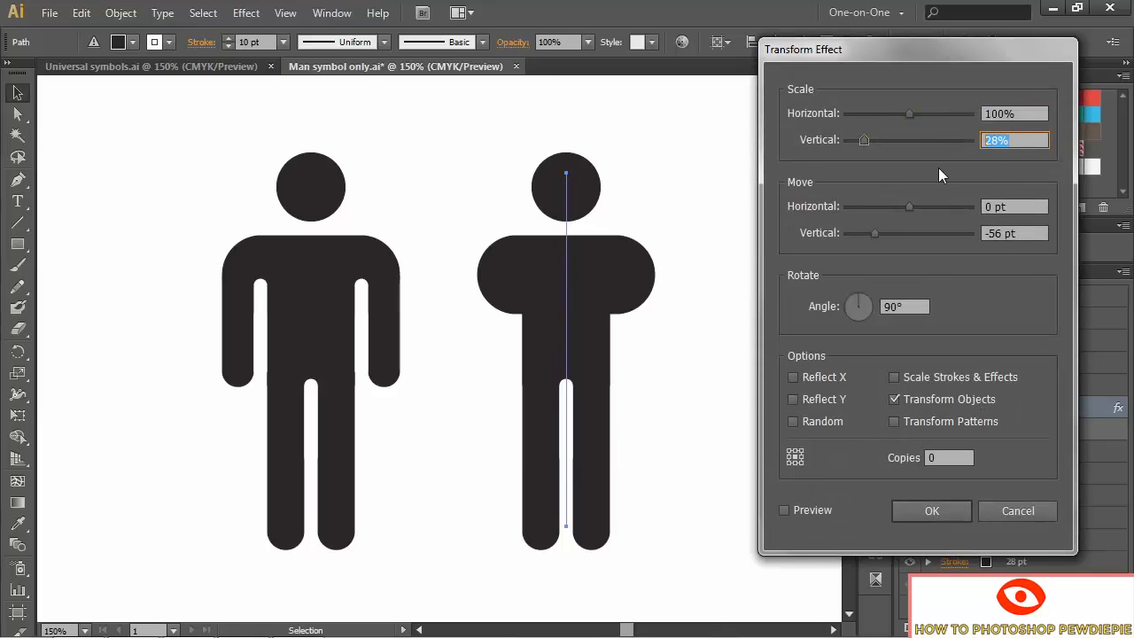
type("24")
key("Tab")
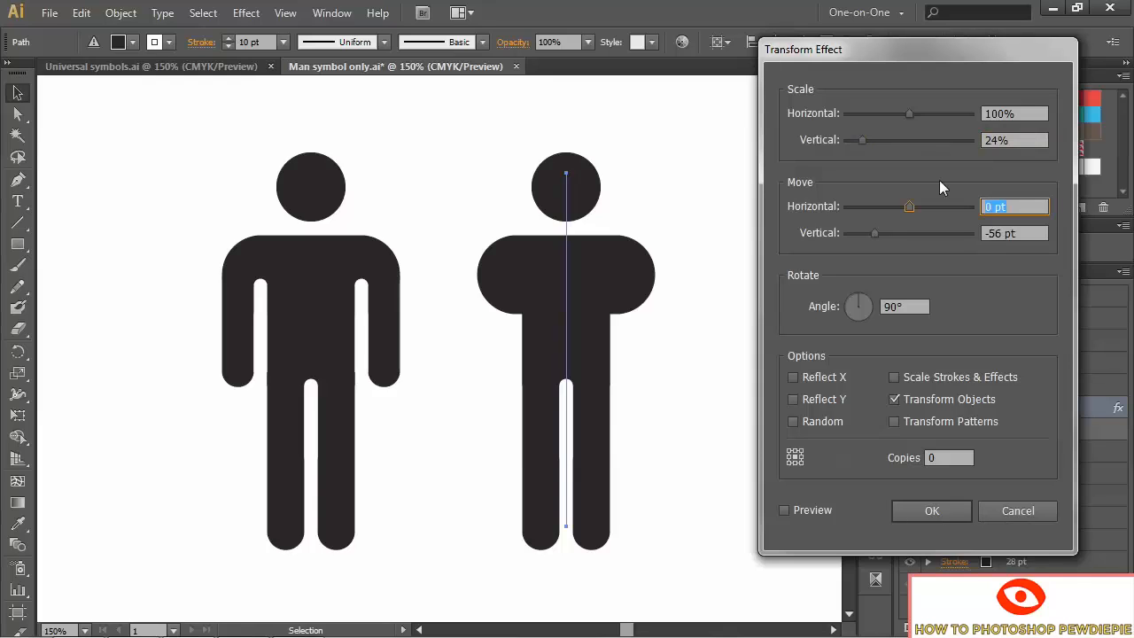
left_click(784, 512)
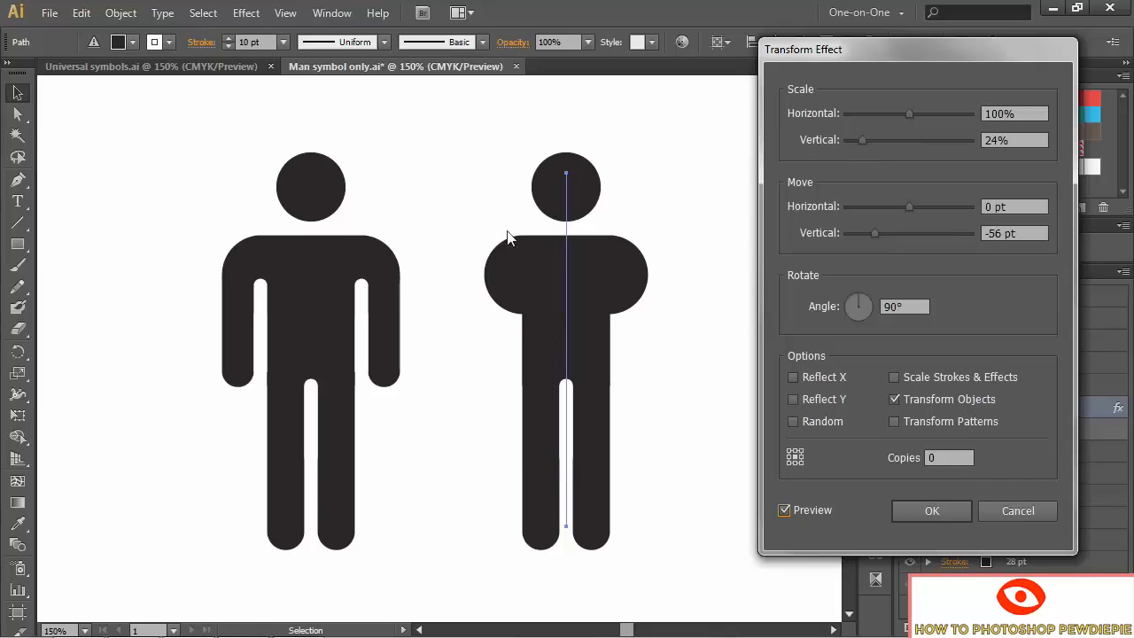
left_click(912, 308)
left_click(934, 513)
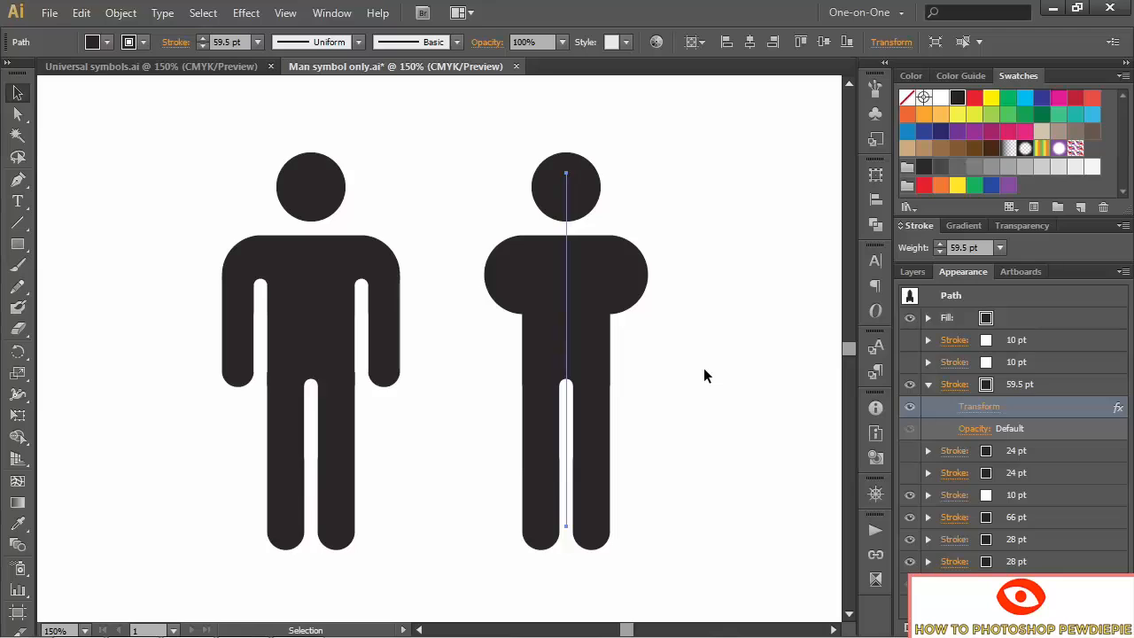
Expand the woman's 66 pt torso stroke and set its weight to 4.5 pt
left_click(928, 518)
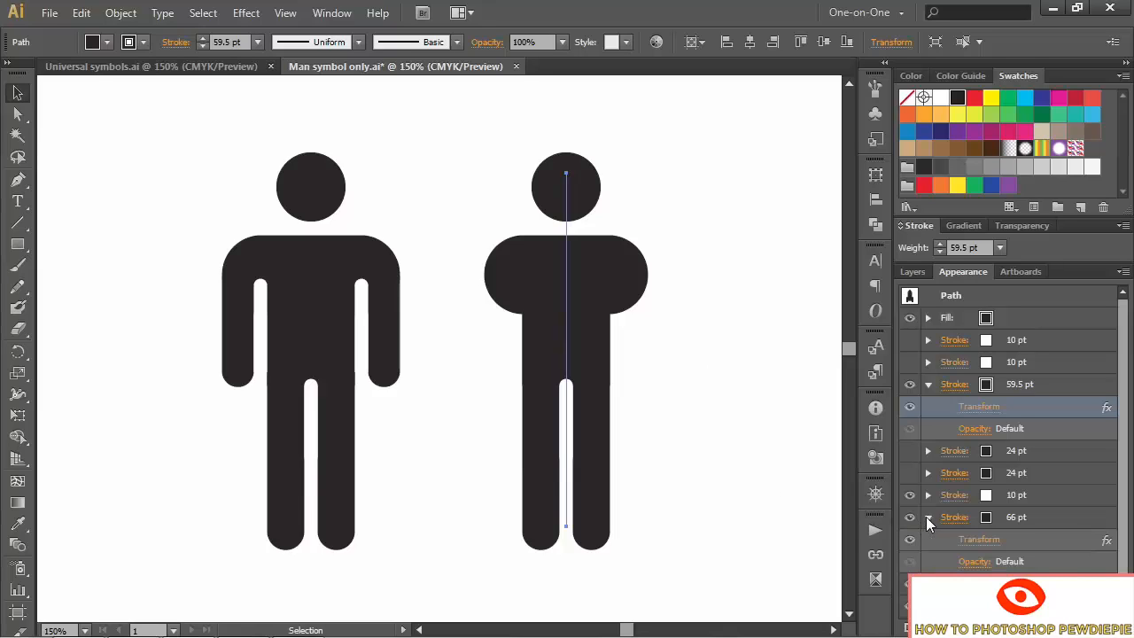
left_click(1016, 520)
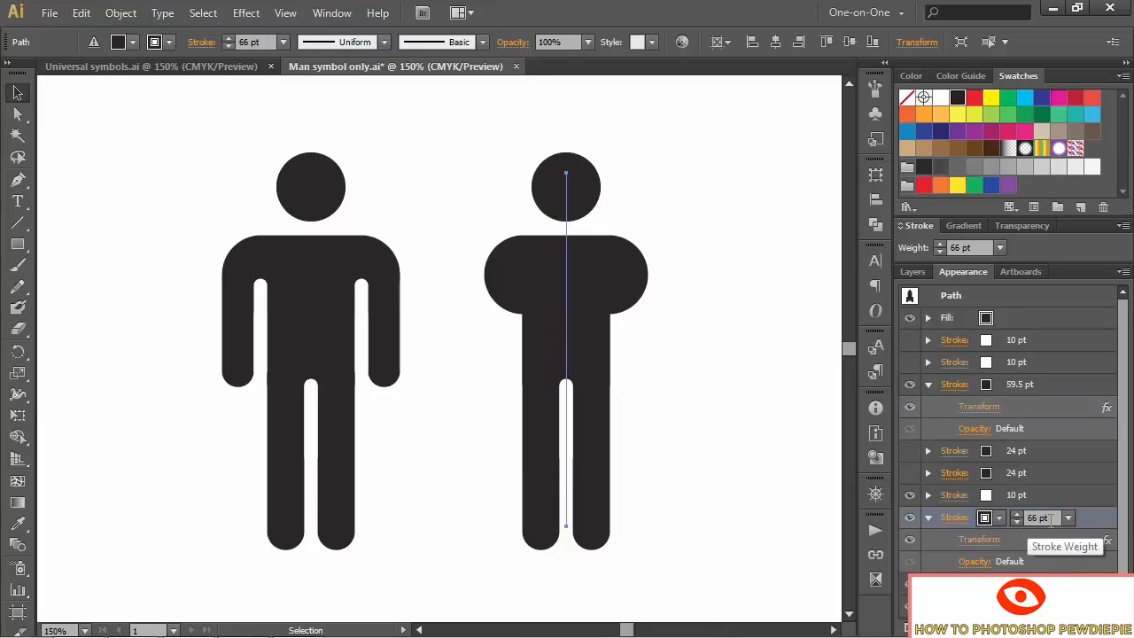
type("4.5")
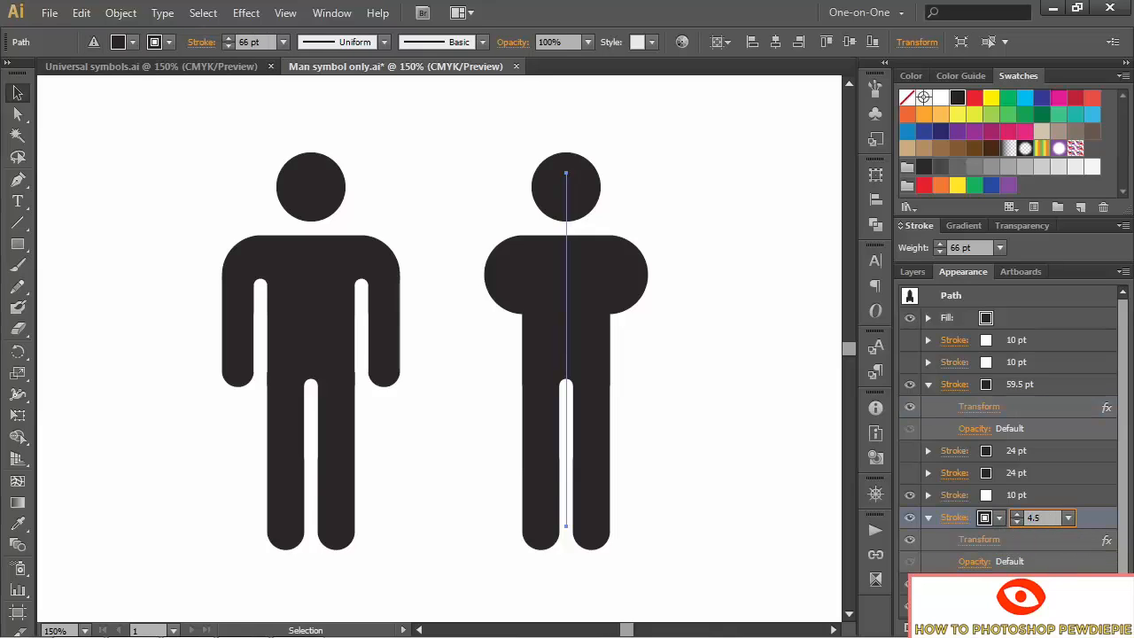
key("Return")
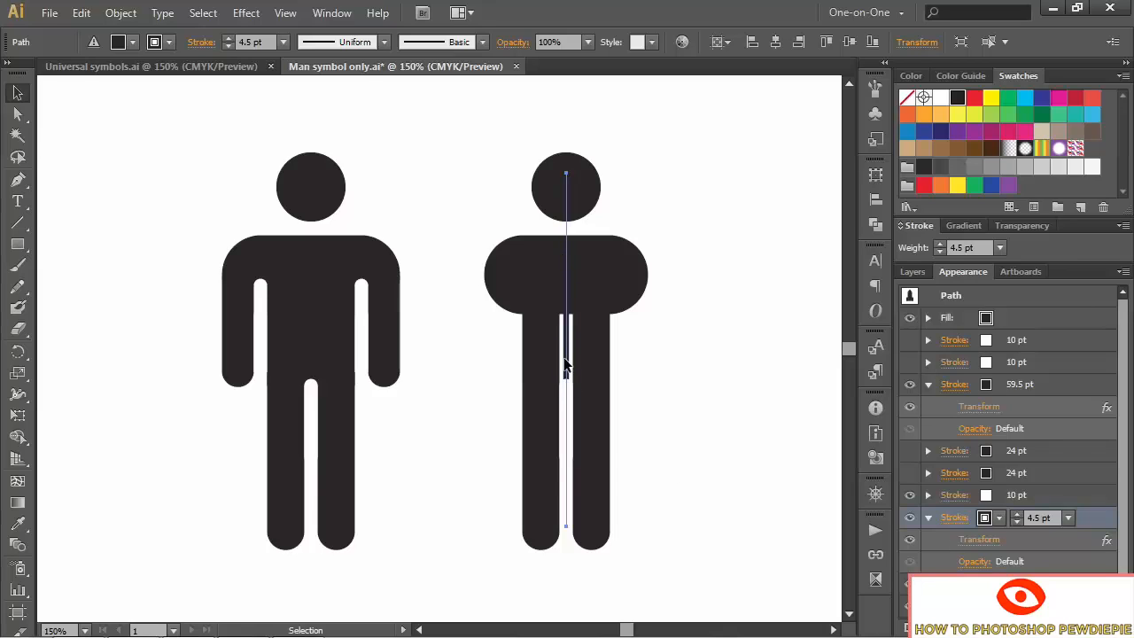
Add the Arrow 7 arrowhead to the start point of the 4.5 pt stroke
left_click(954, 519)
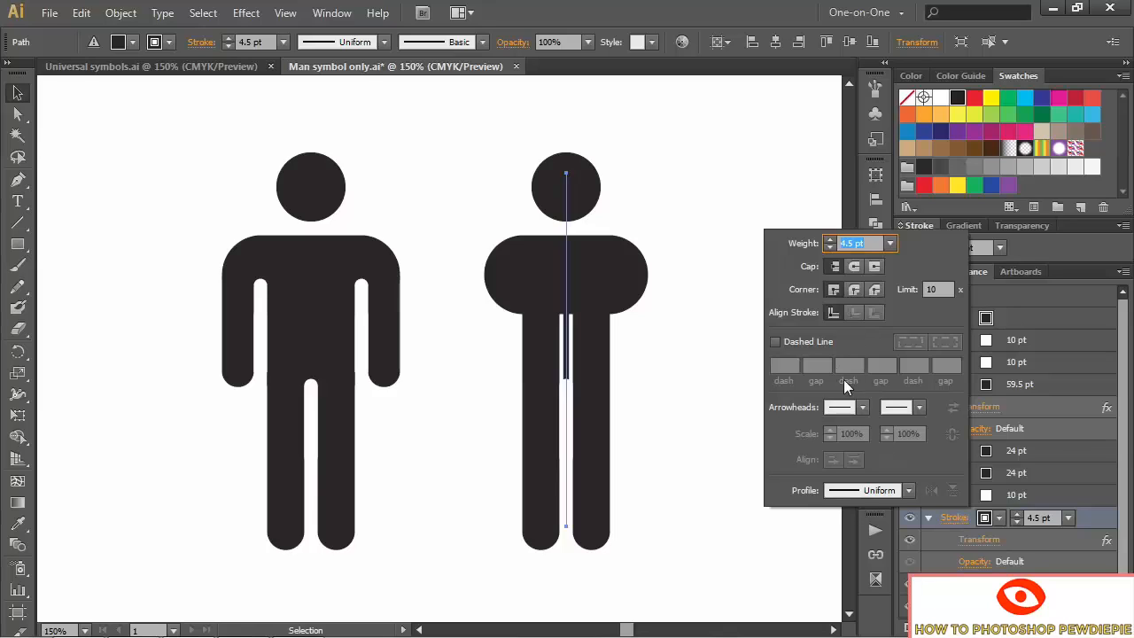
left_click(863, 408)
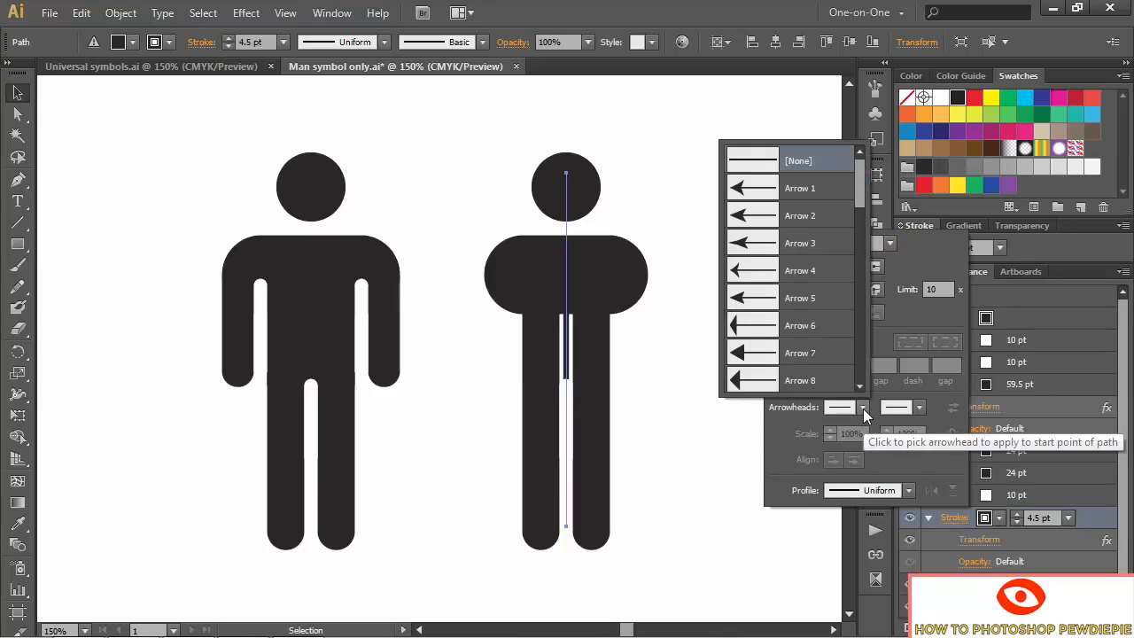
left_click(828, 353)
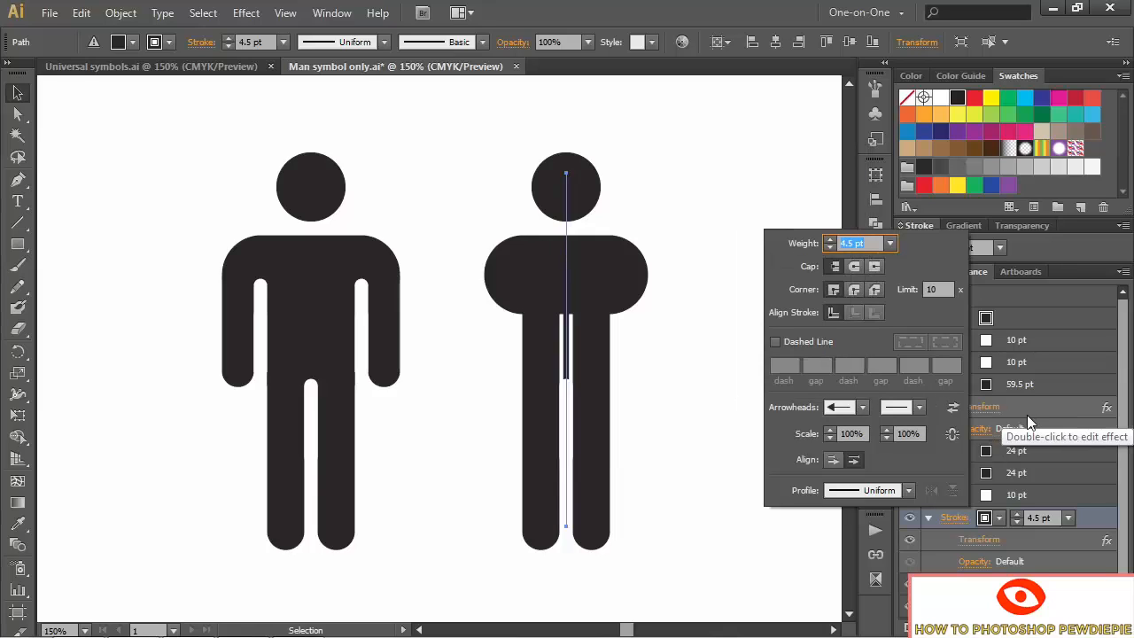
key("Escape")
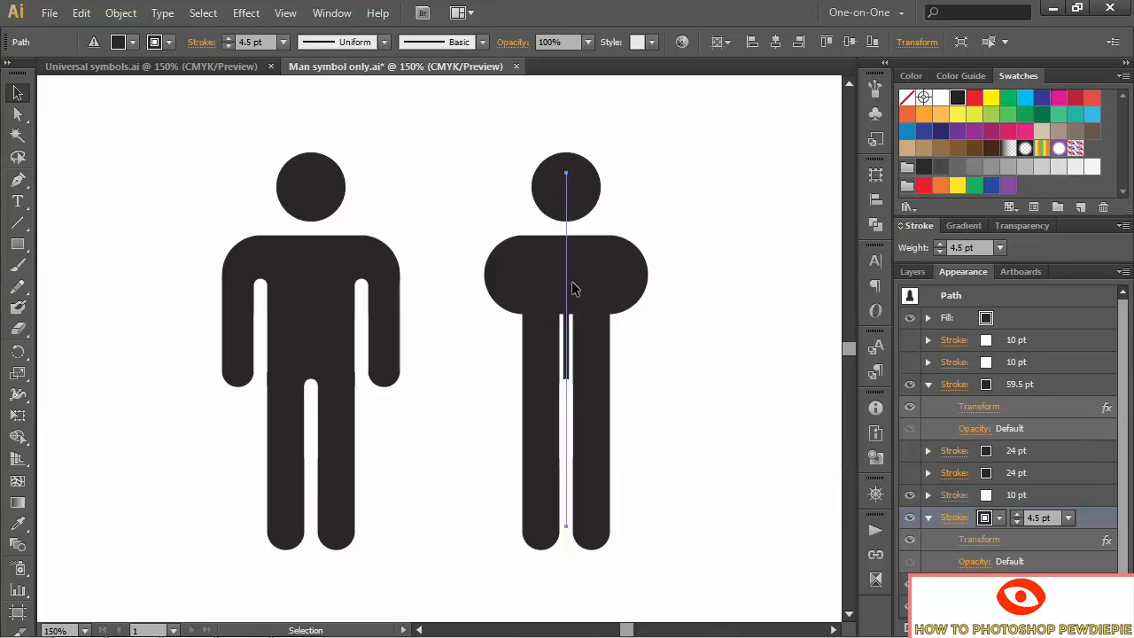
Scale the 4.5 pt stroke's start arrowhead to 1000% with its Transform effect hidden, and show the effect again
left_click(910, 541)
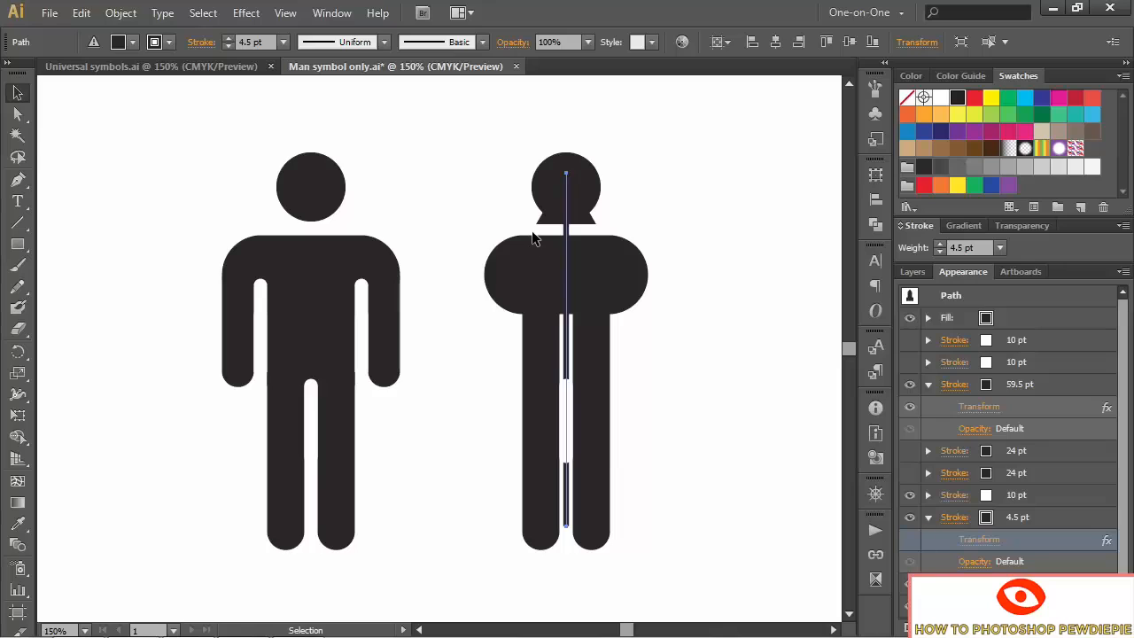
left_click(946, 522)
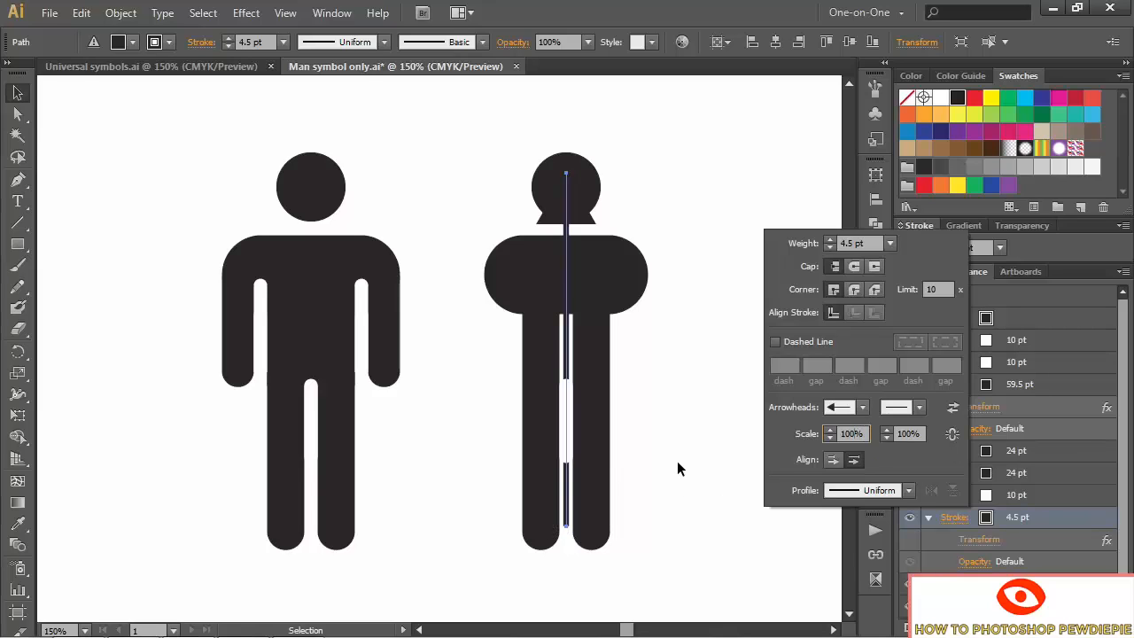
type("0")
key("Tab")
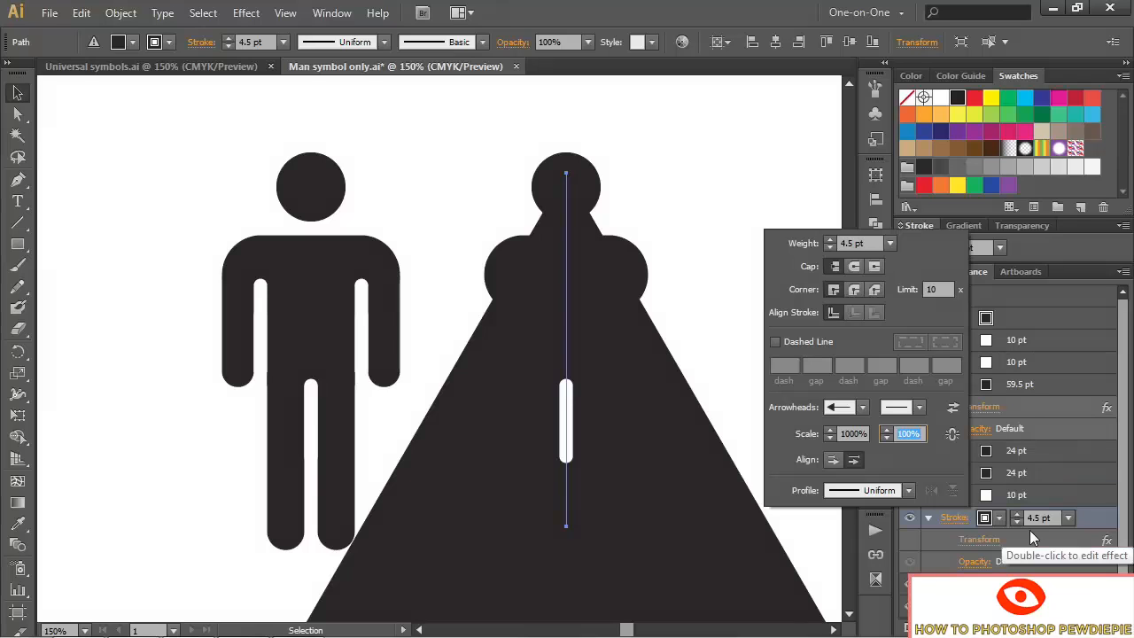
key("Return")
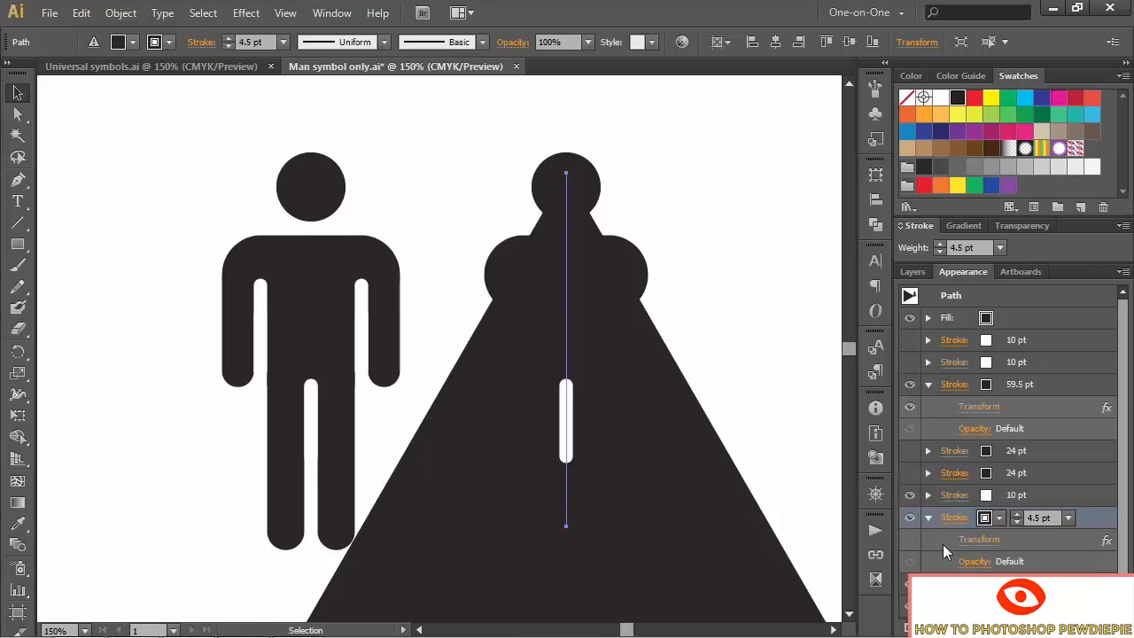
left_click(908, 539)
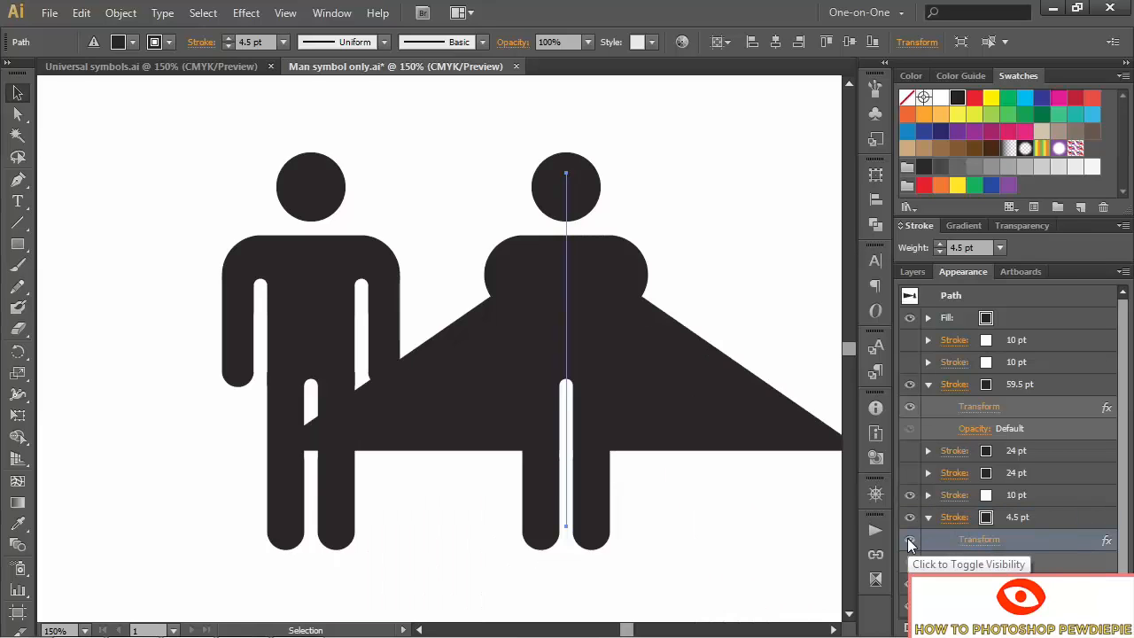
Edit the dress stroke's Transform effect to scale from the center reference point by 34% horizontally and 60% vertically, with the preview on
left_click(975, 542)
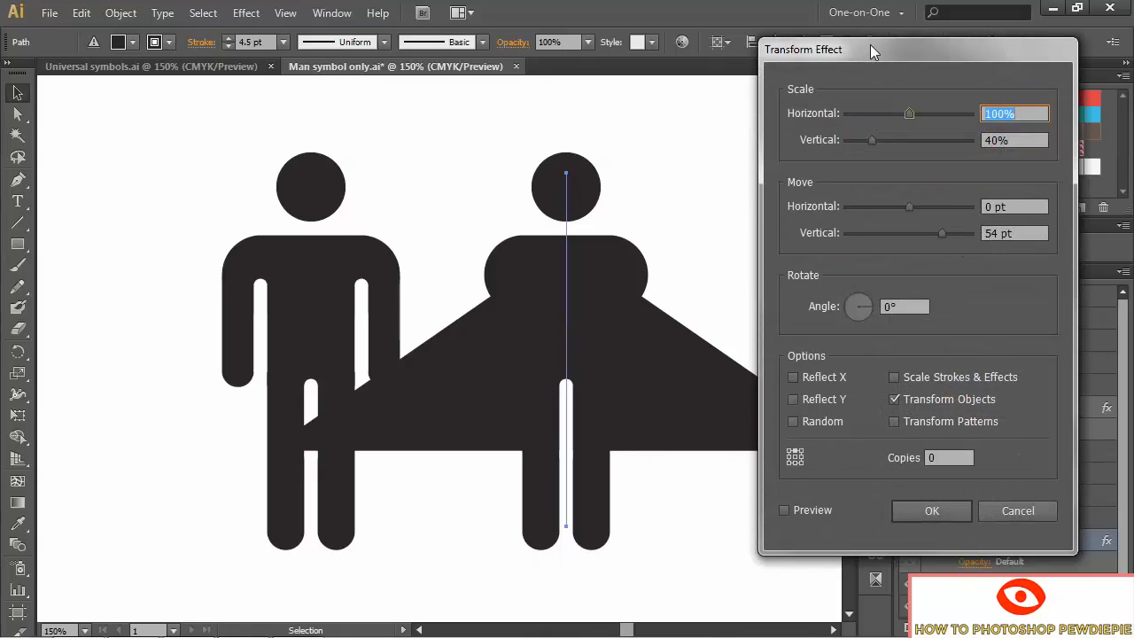
left_click(784, 511)
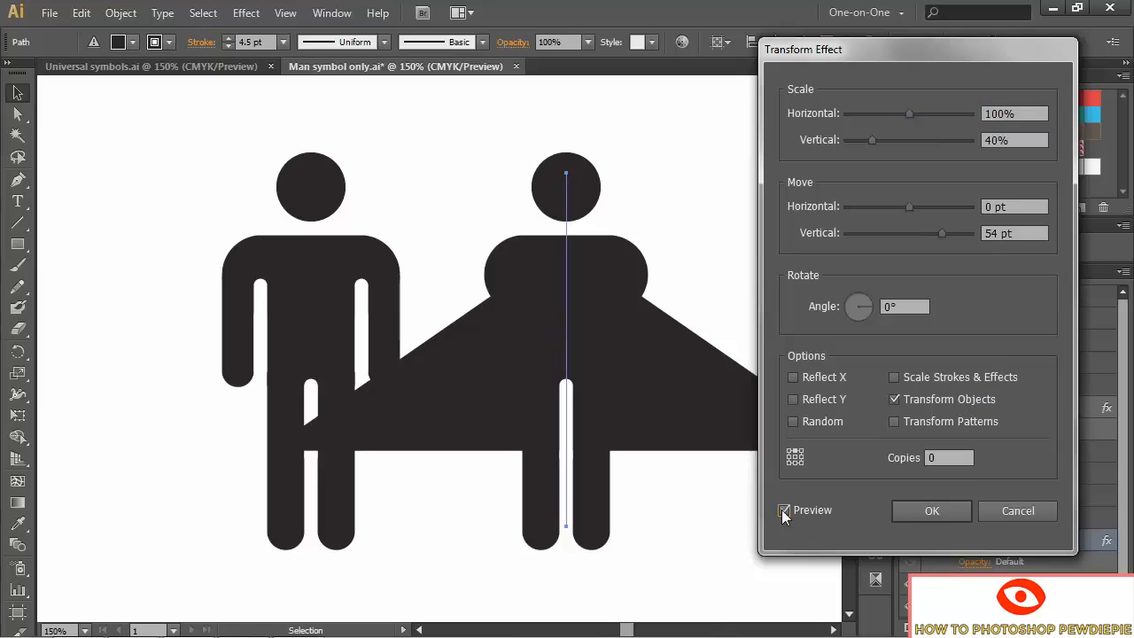
left_click(796, 460)
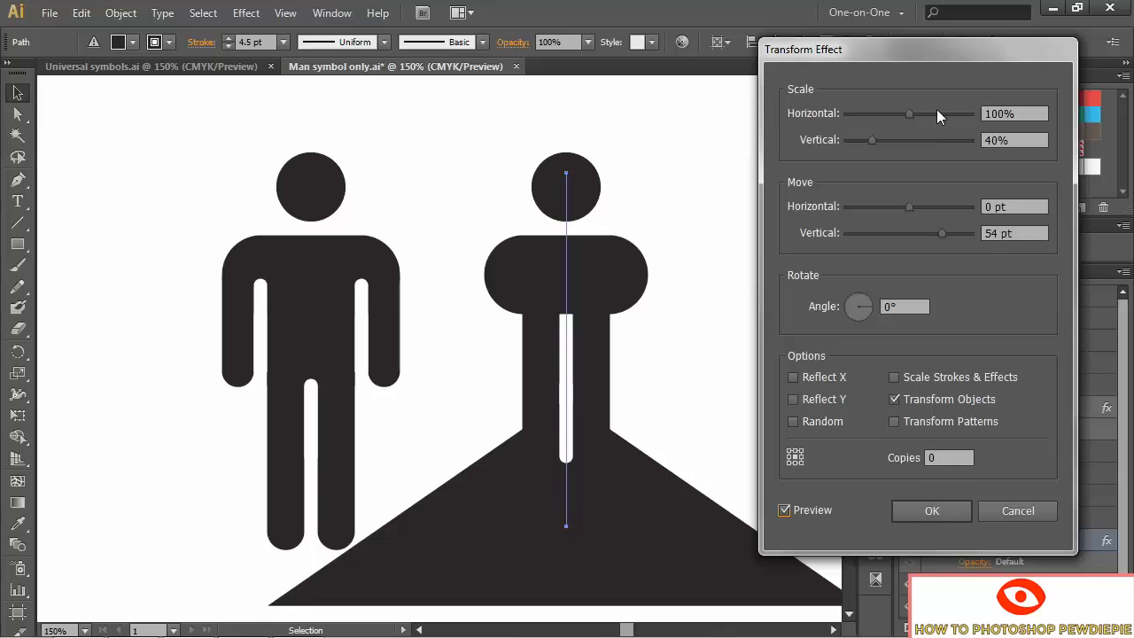
left_click(818, 113)
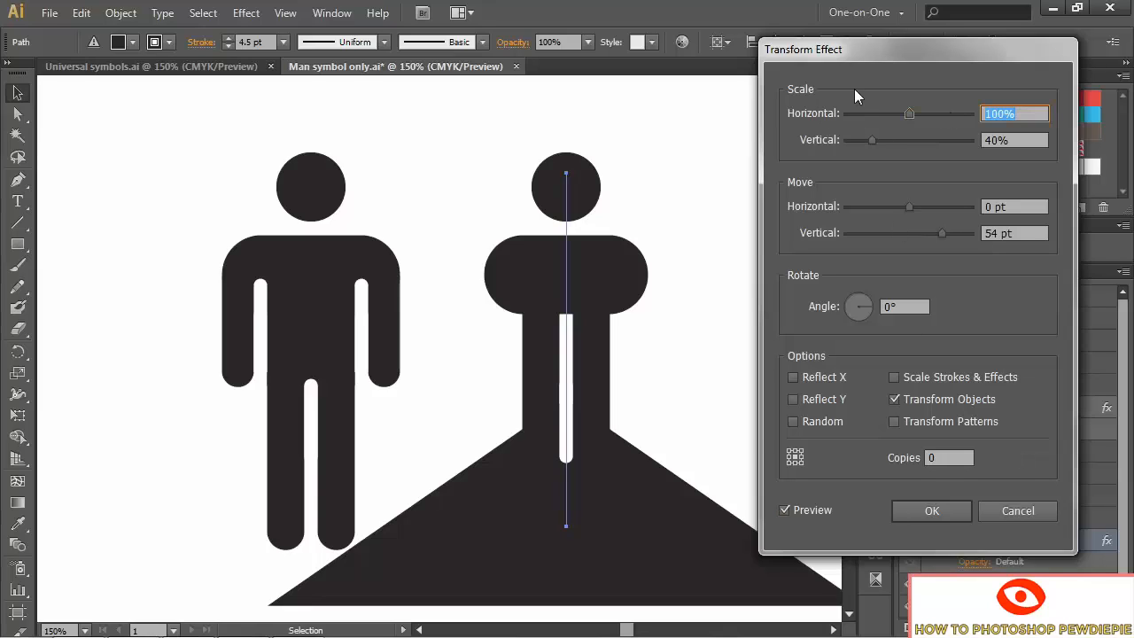
type("34")
key("Tab")
type("60")
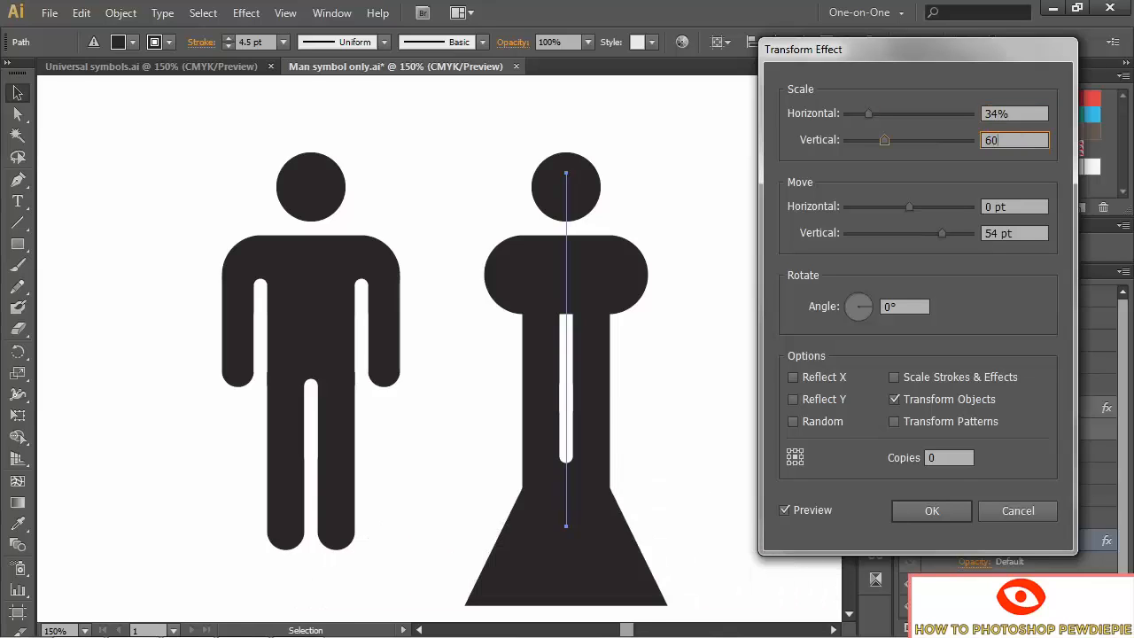
key("Tab")
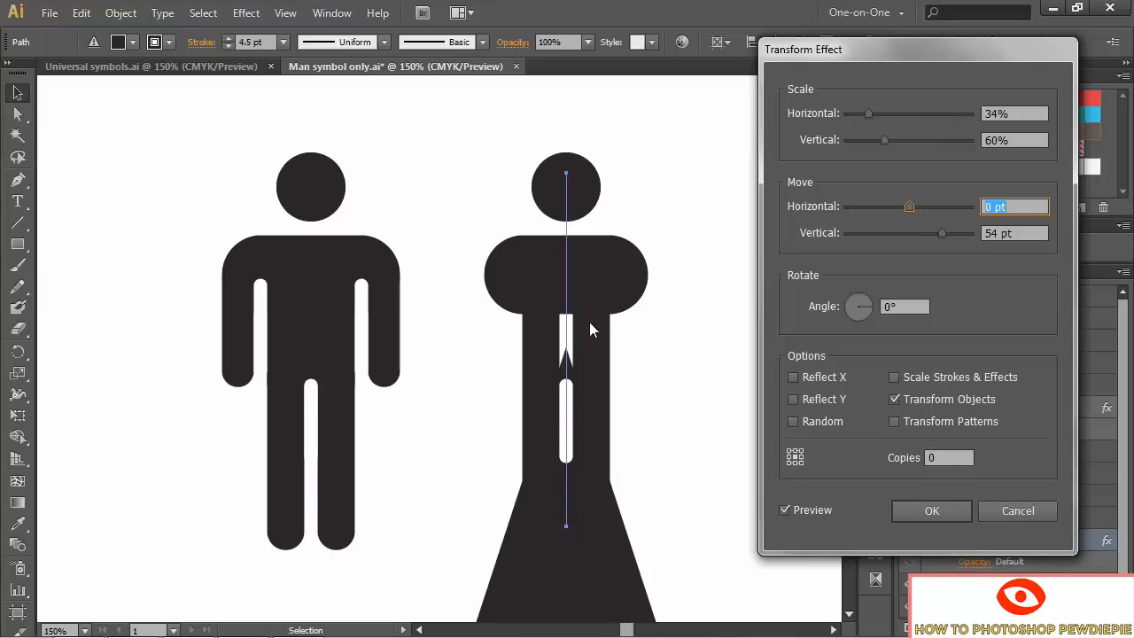
Set the dress stroke's Transform move to -1 pt horizontally and -108 pt vertically, and apply the effect
key("Tab")
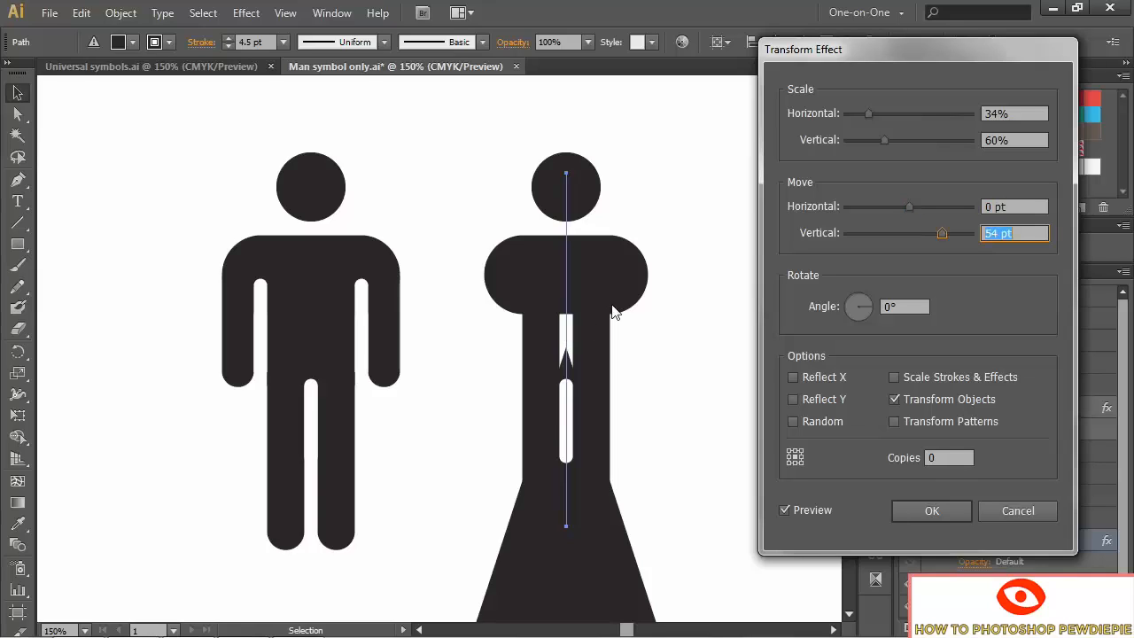
type("-108")
key("shift+Tab")
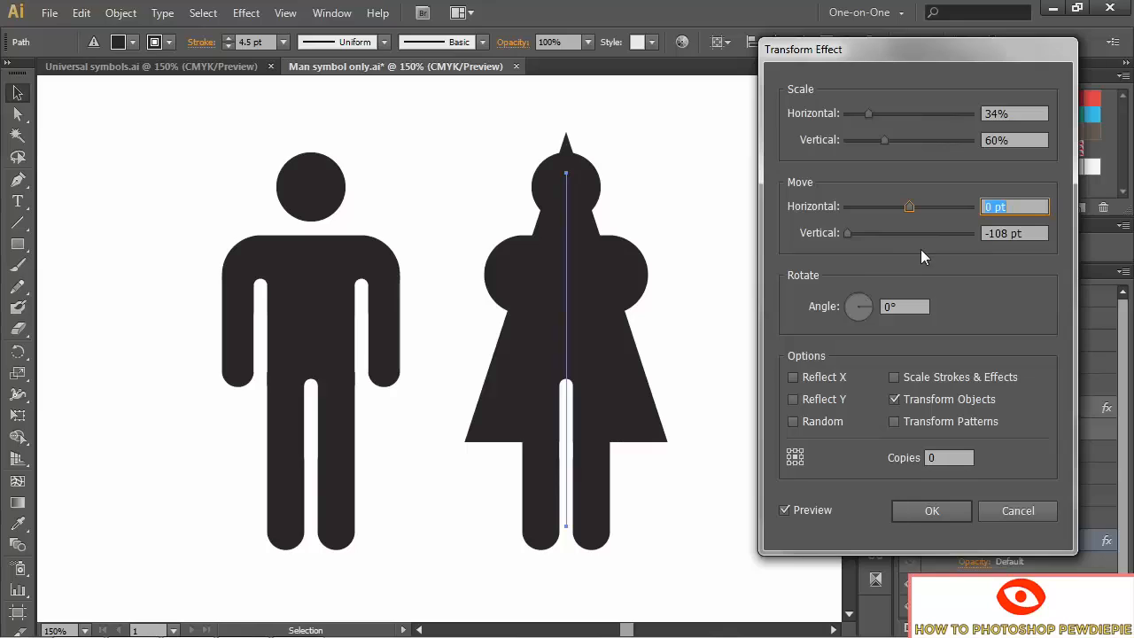
type("-1")
key("Tab")
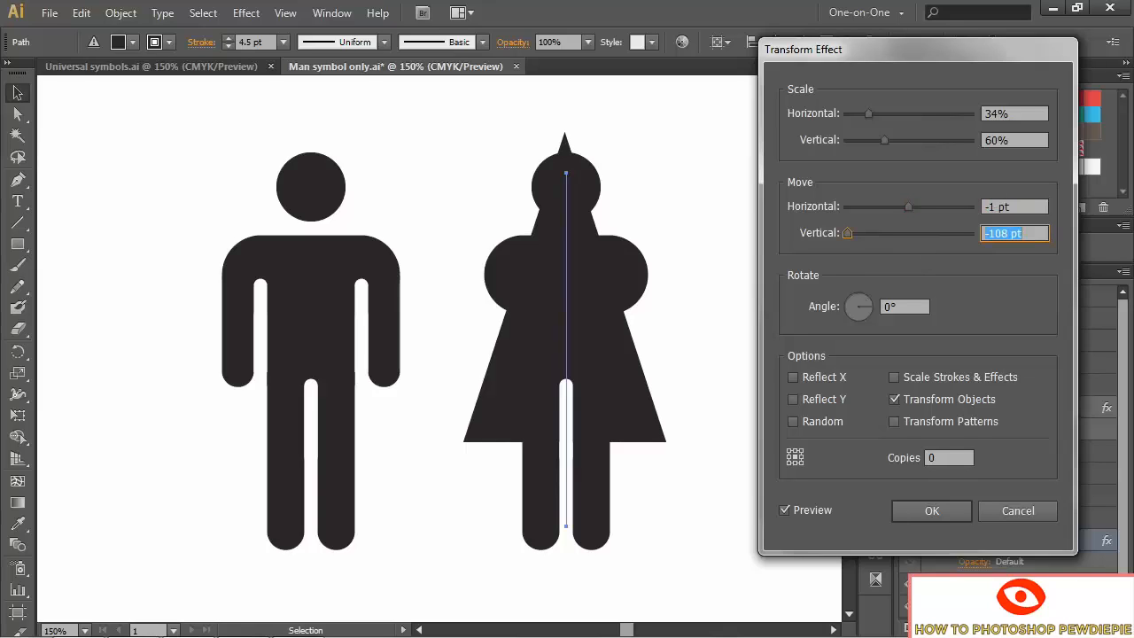
left_click(920, 510)
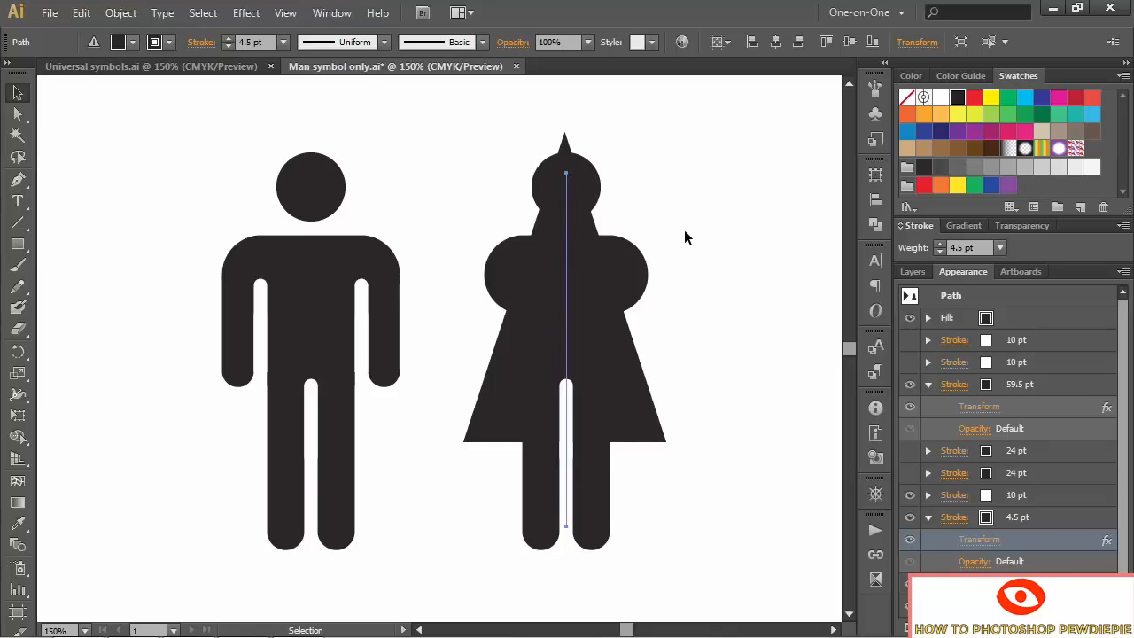
Duplicate the white 10 pt stroke between the legs and set the lower copy's weight to 84 pt
left_click(1059, 495)
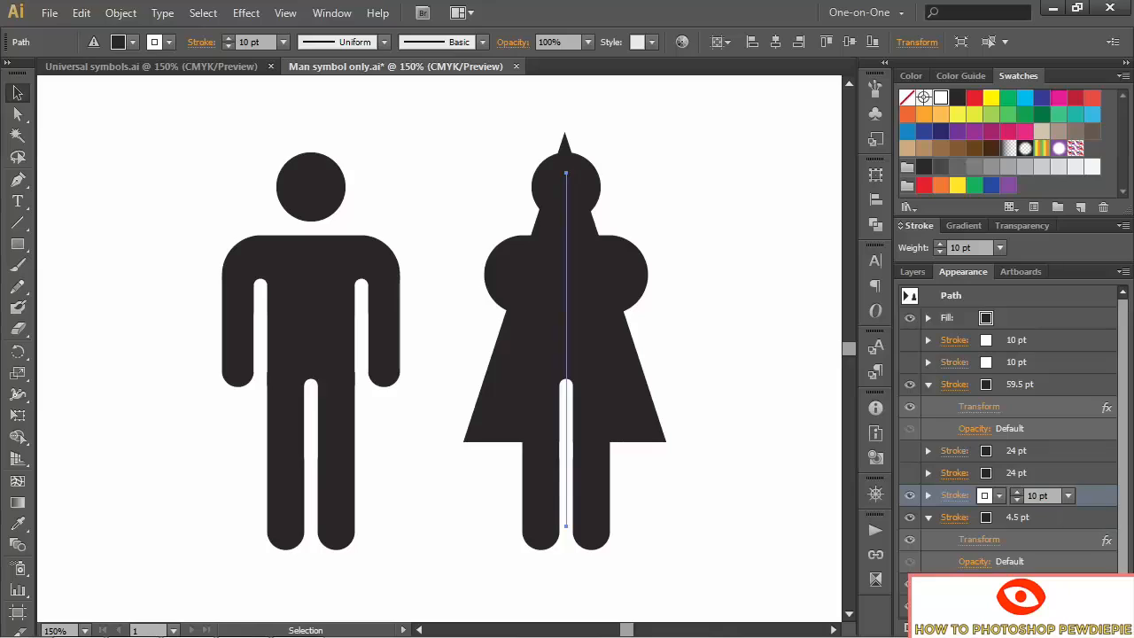
left_click(1082, 628)
left_click(1019, 517)
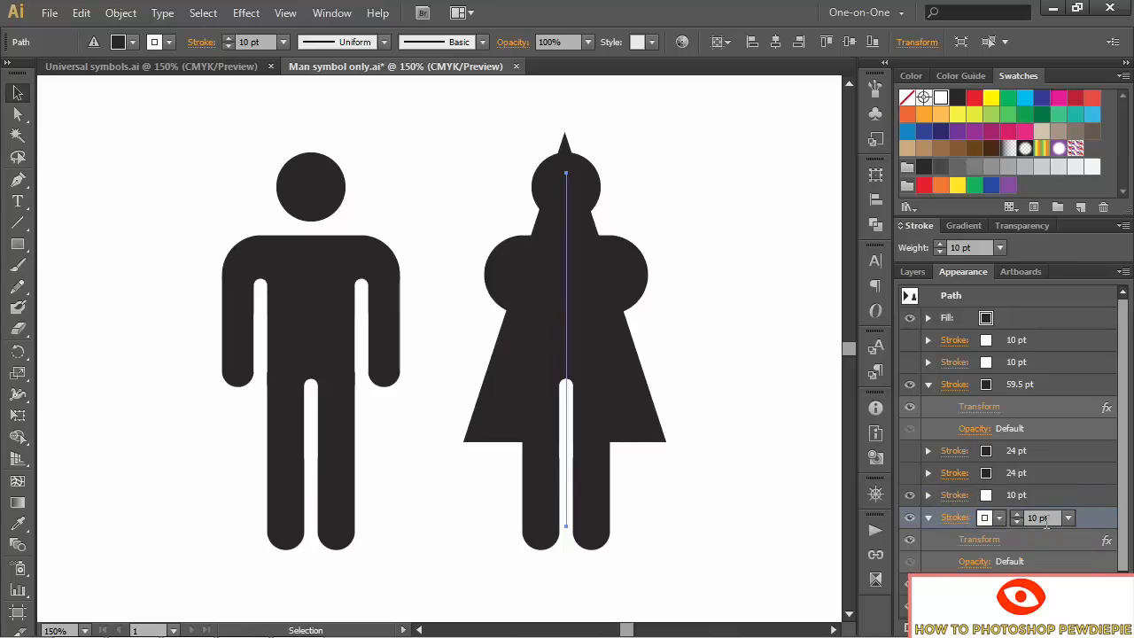
left_click(1035, 518)
type("84")
key("Return")
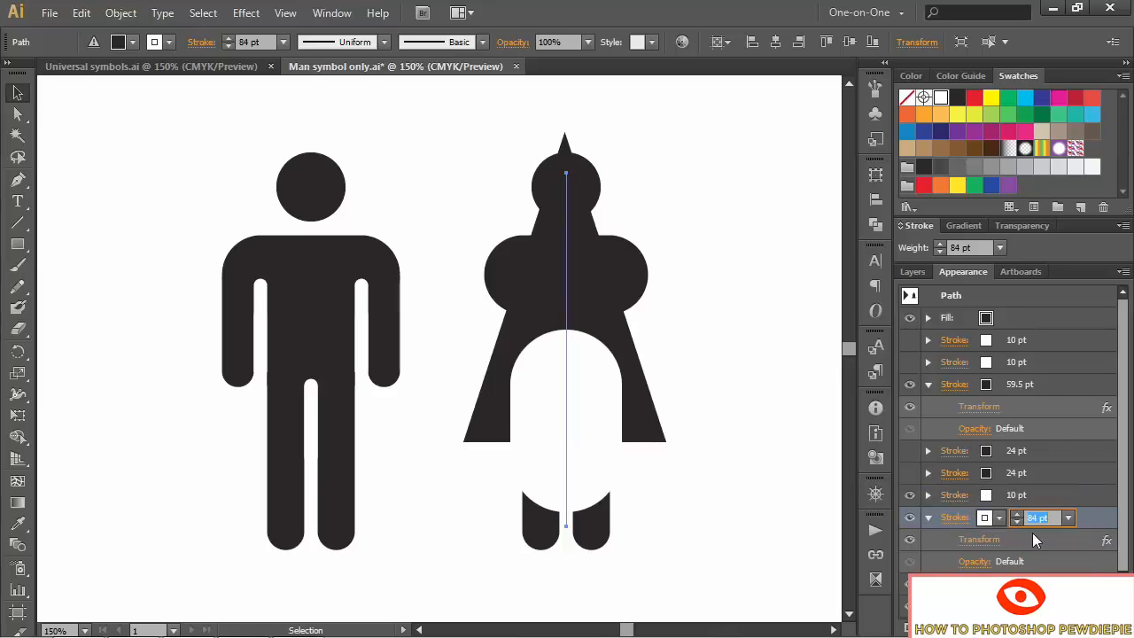
Edit the 84 pt stroke's Transform effect to rotate 90° and scale 28% vertically, with the preview on
left_click(980, 540)
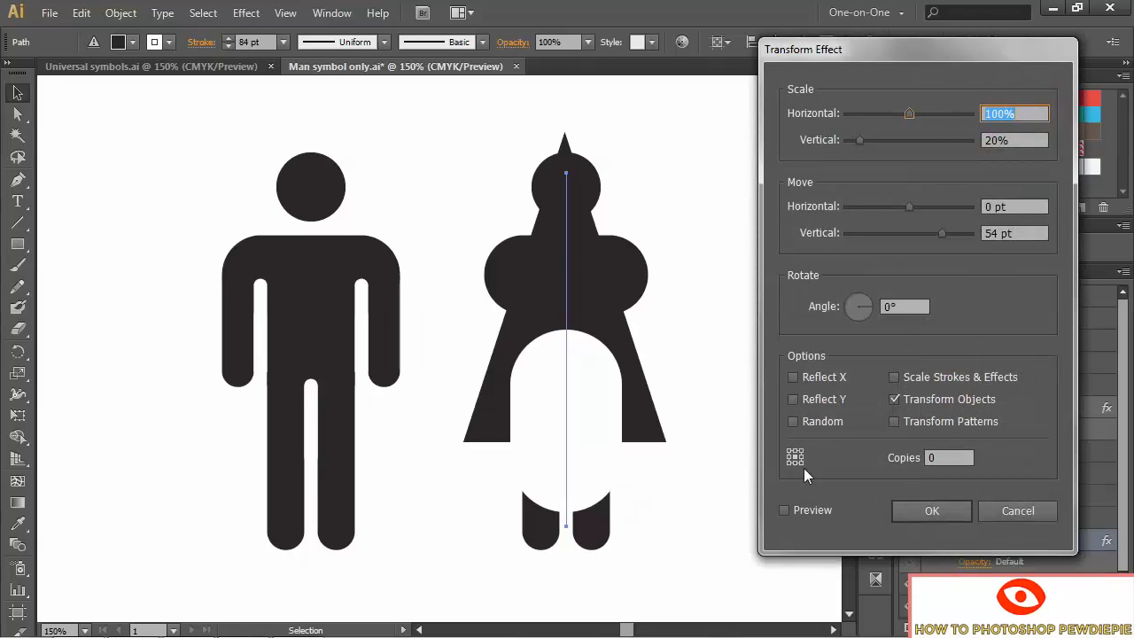
left_click(783, 511)
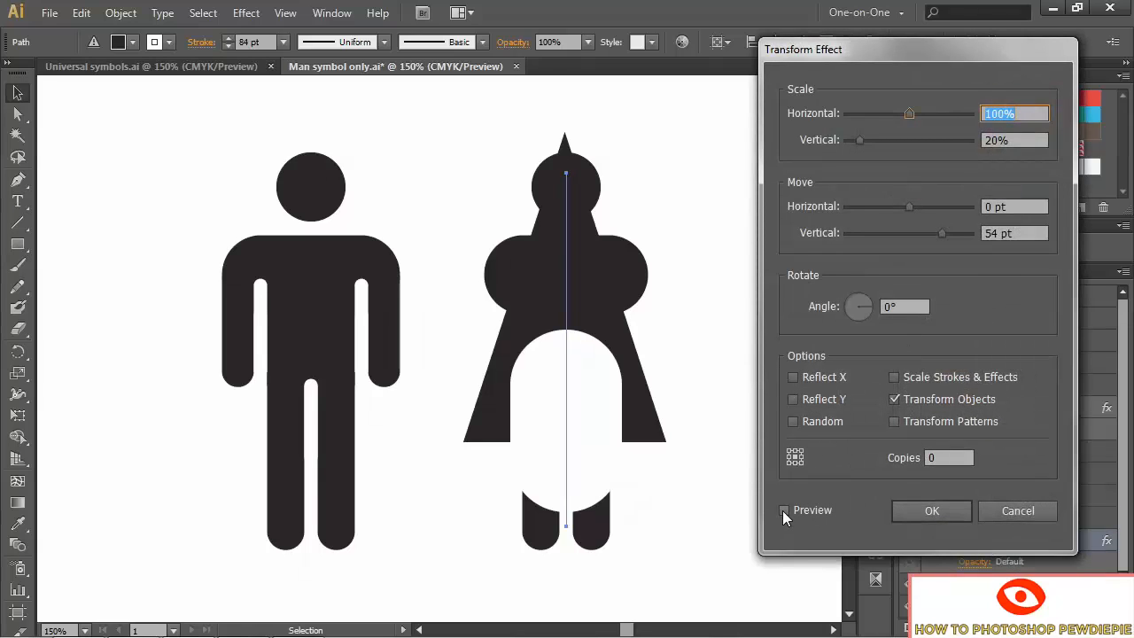
left_click(887, 310)
type("9")
key("Tab")
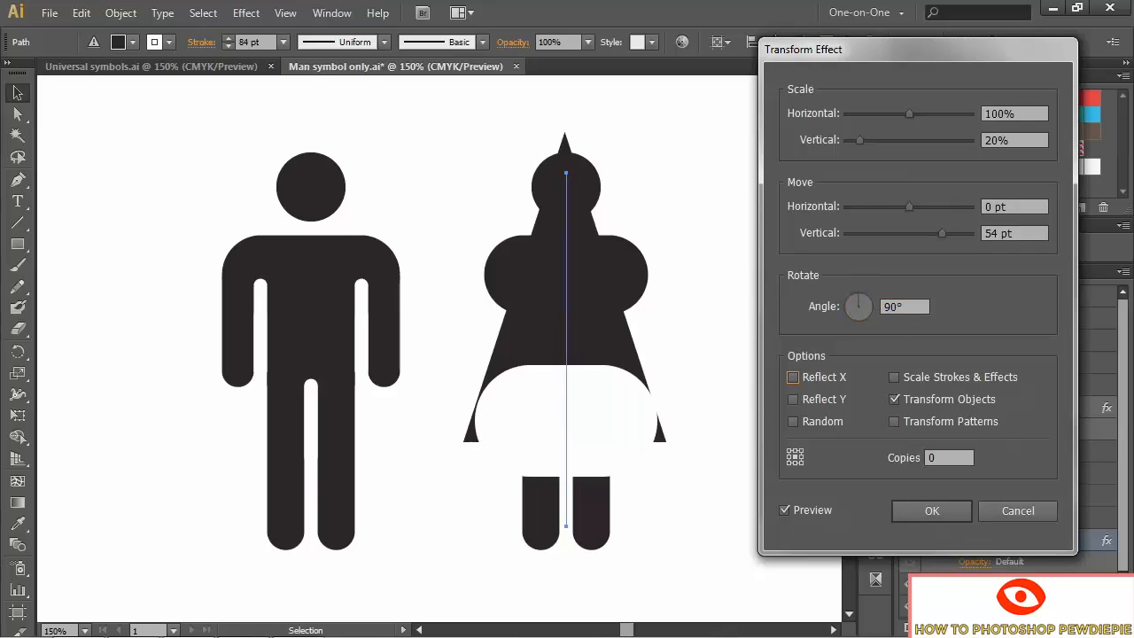
left_click_drag(992, 140, 1044, 141)
type("8")
key("Tab")
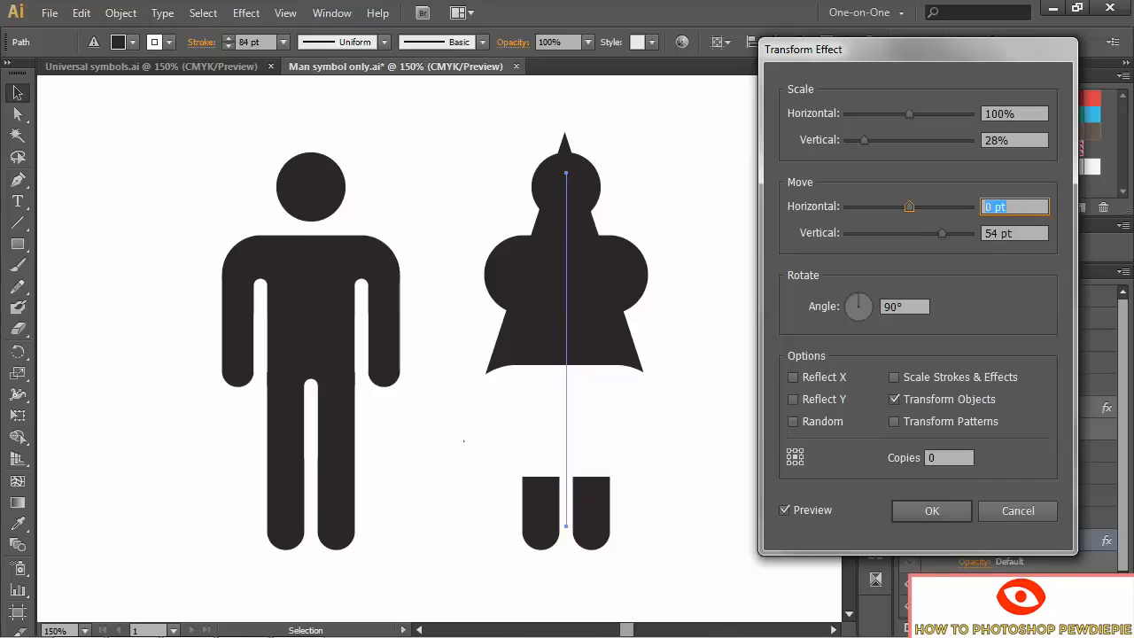
Set the 84 pt stroke's vertical Transform move to -124 pt and apply the effect
key("Tab")
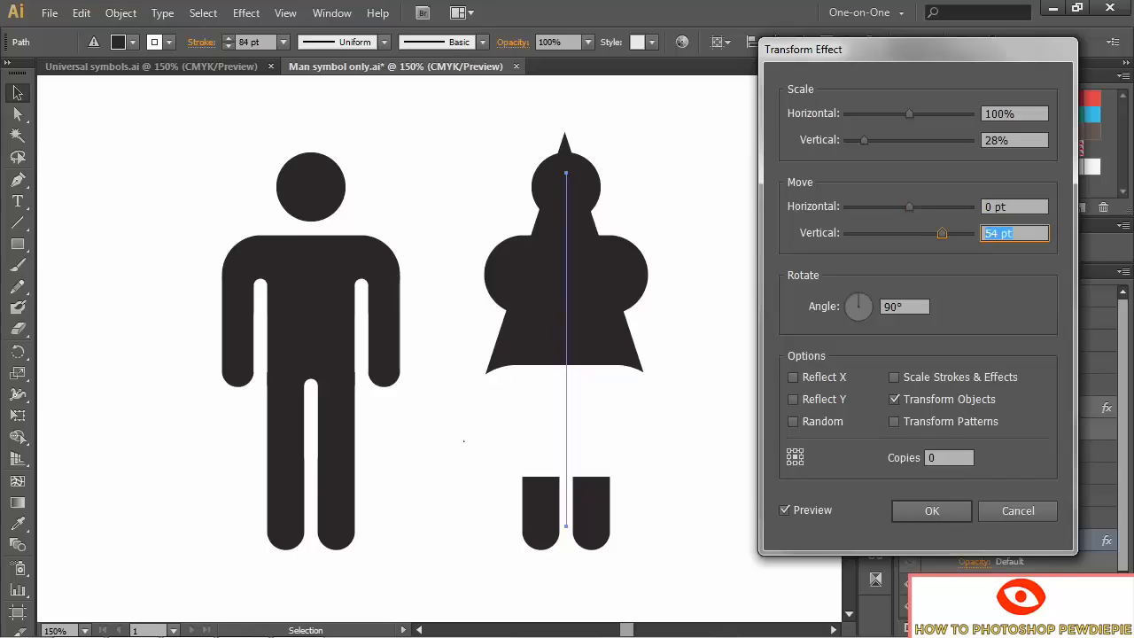
type("-124")
key("Tab")
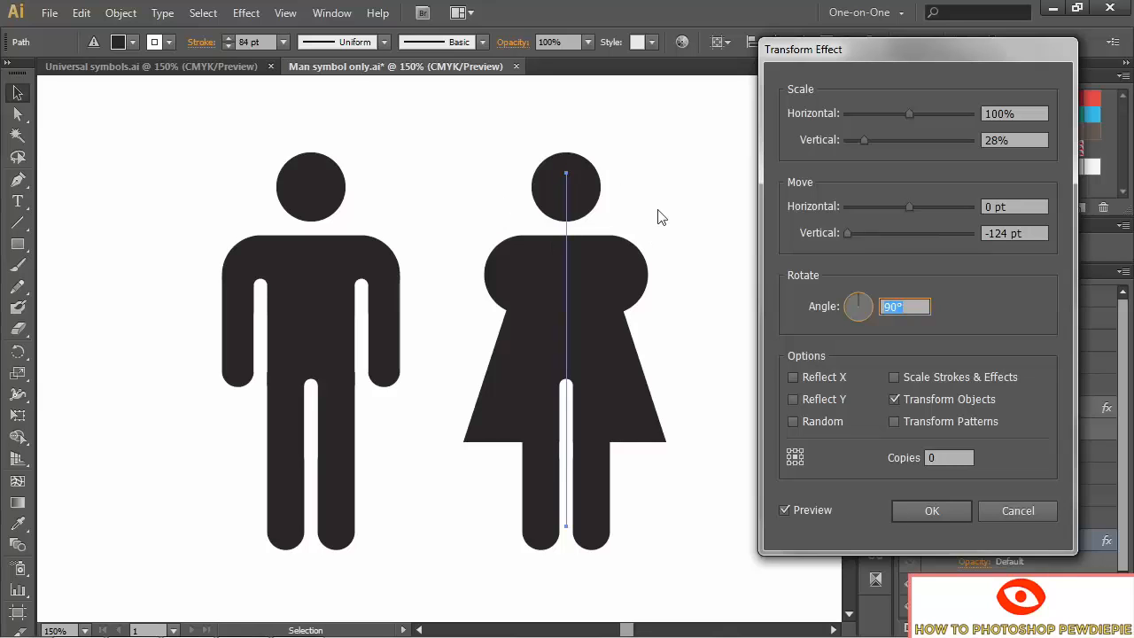
left_click(953, 509)
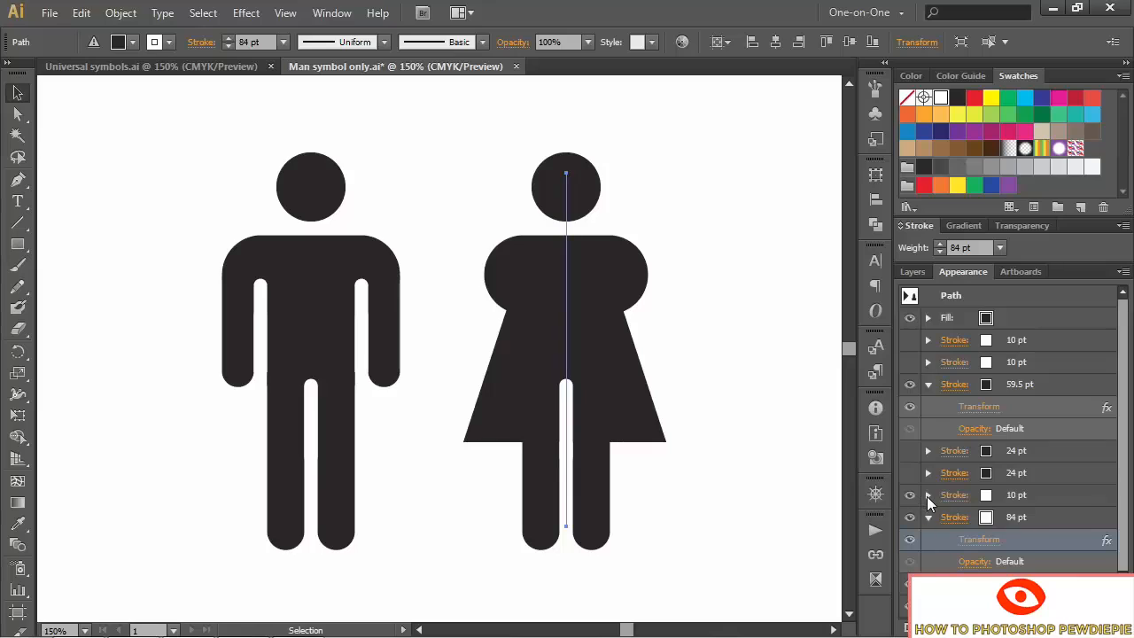
Set the vertical Transform move of the white 10 pt stroke between the legs to 97 pt, preview it and apply the effect
left_click(927, 517)
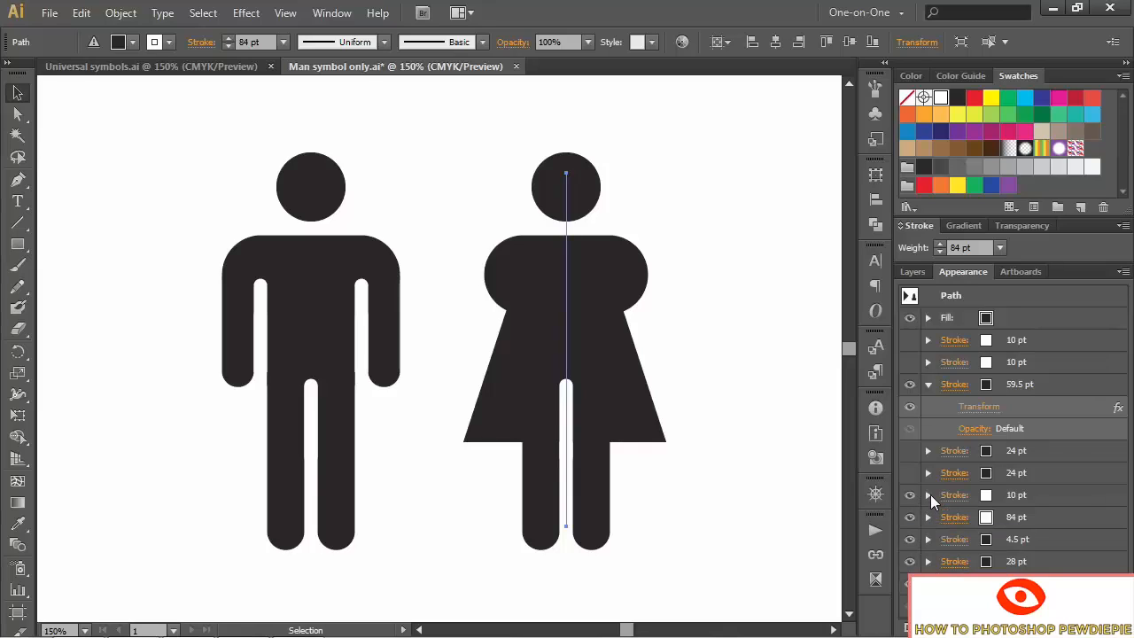
left_click(928, 495)
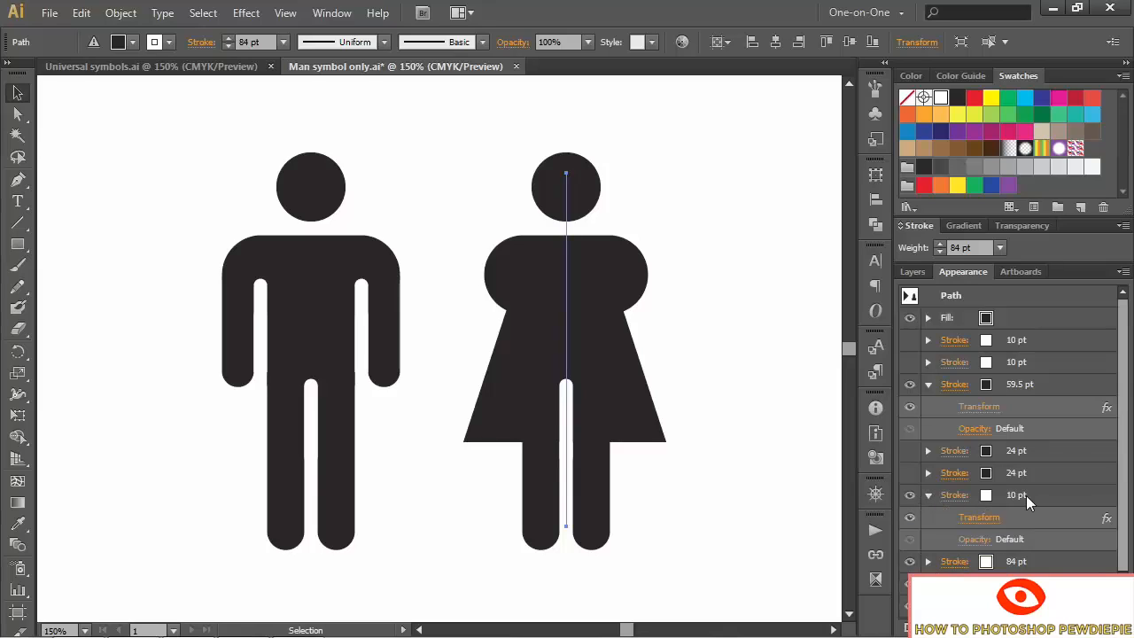
left_click(980, 517)
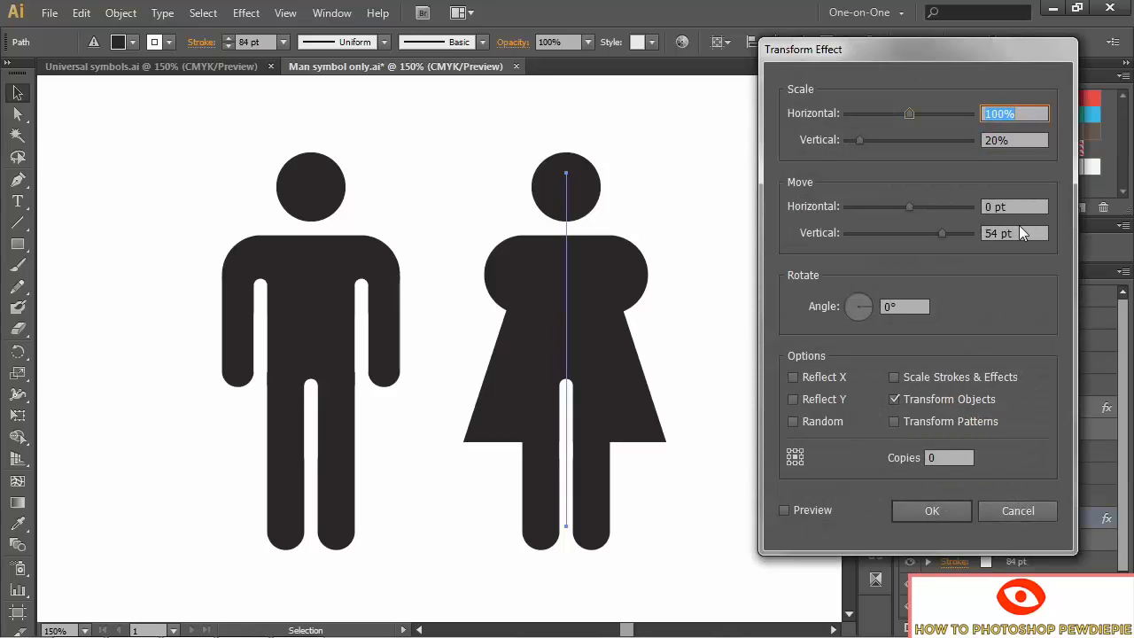
left_click(1024, 234)
triple_click(1023, 233)
type("97")
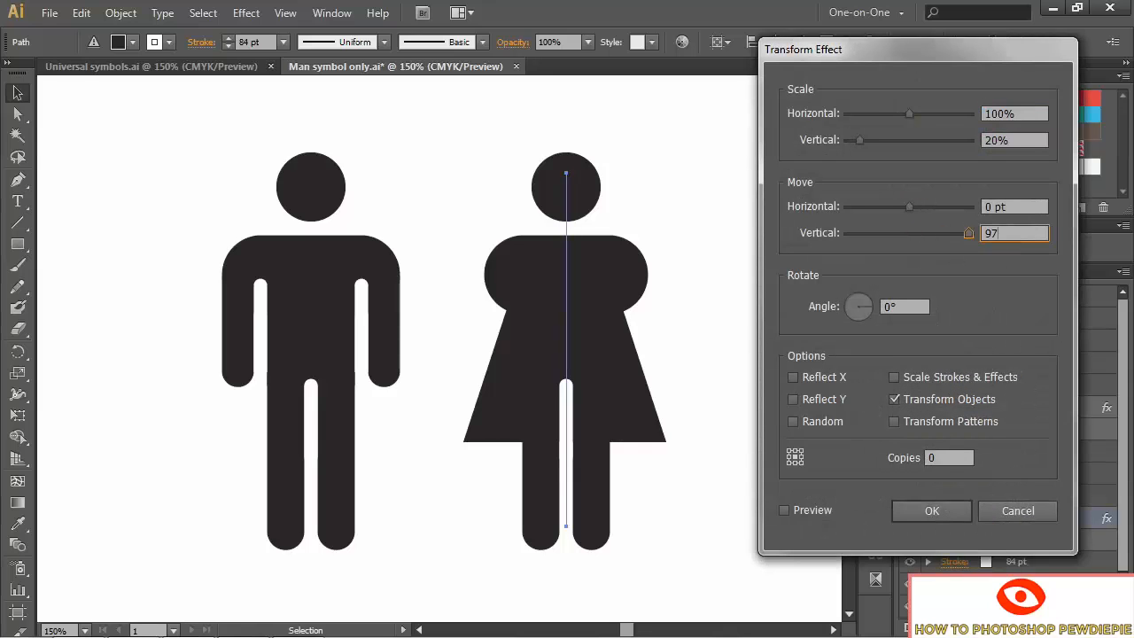
key("Tab")
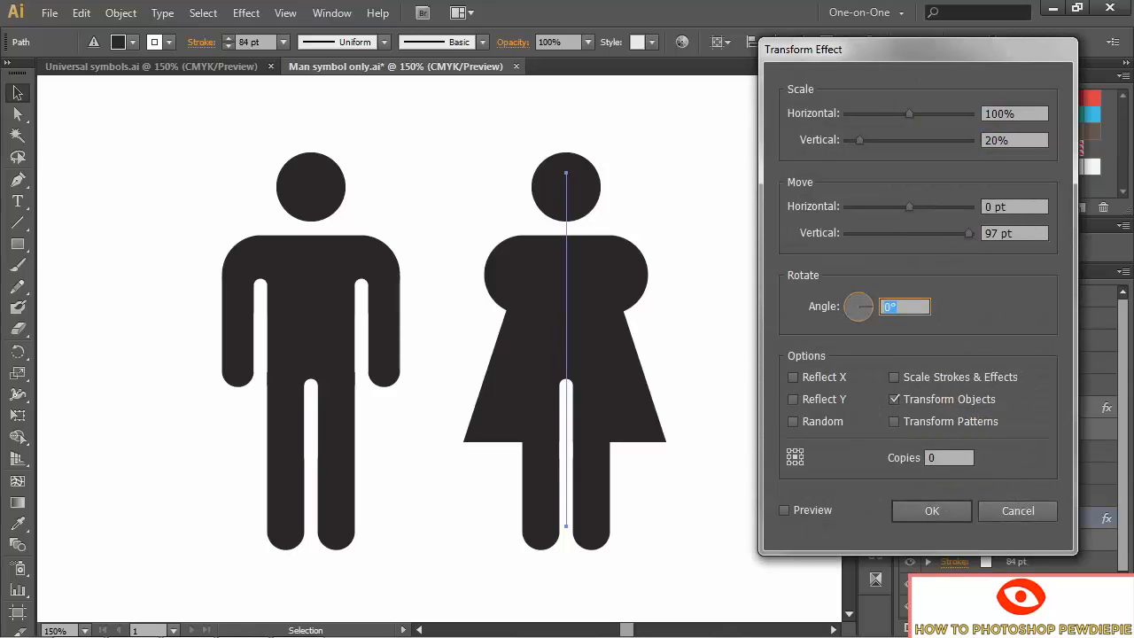
left_click(785, 510)
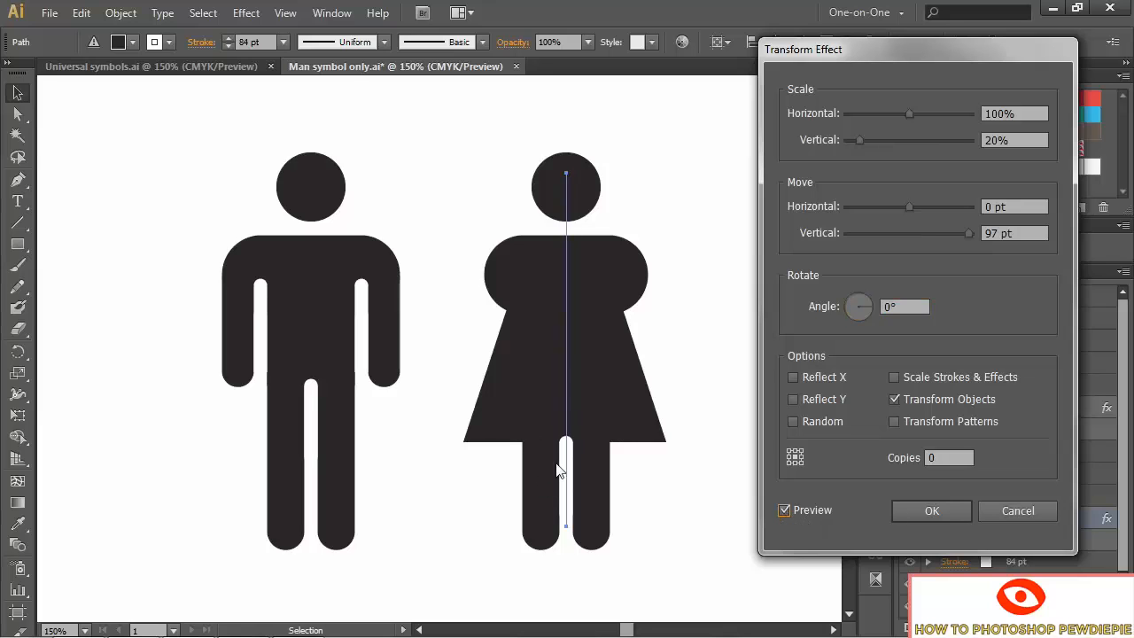
left_click(933, 511)
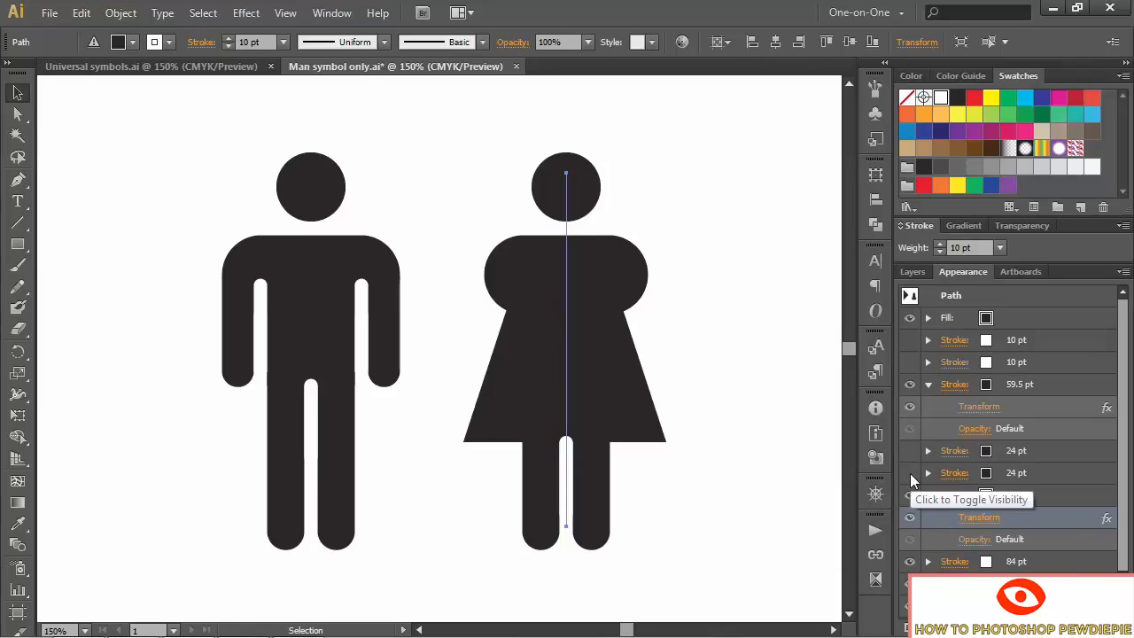
Show the right arm's 24 pt stroke and its white 10 pt gap stroke, and delete the other hidden 10 pt and 24 pt strokes
left_click(910, 473)
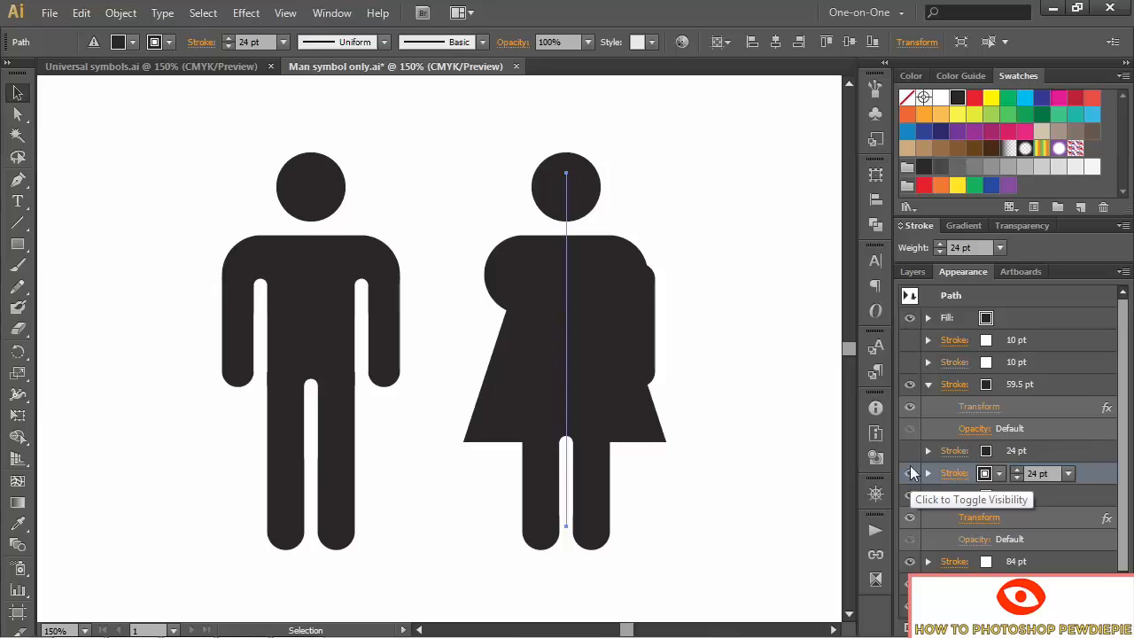
left_click(910, 361)
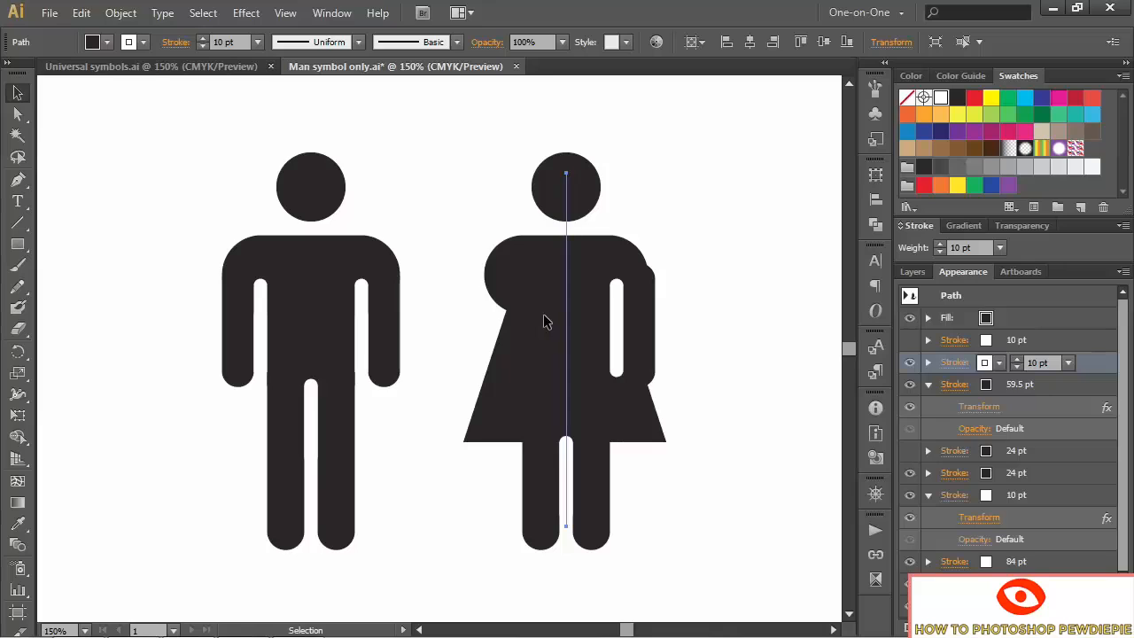
left_click(1049, 338)
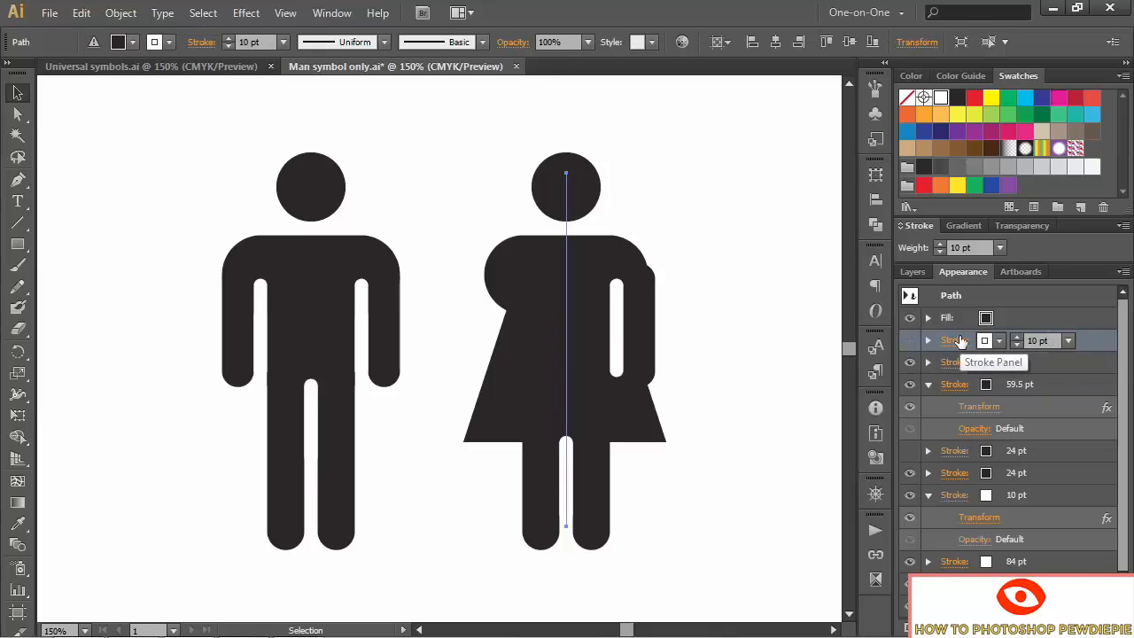
left_click(1076, 448)
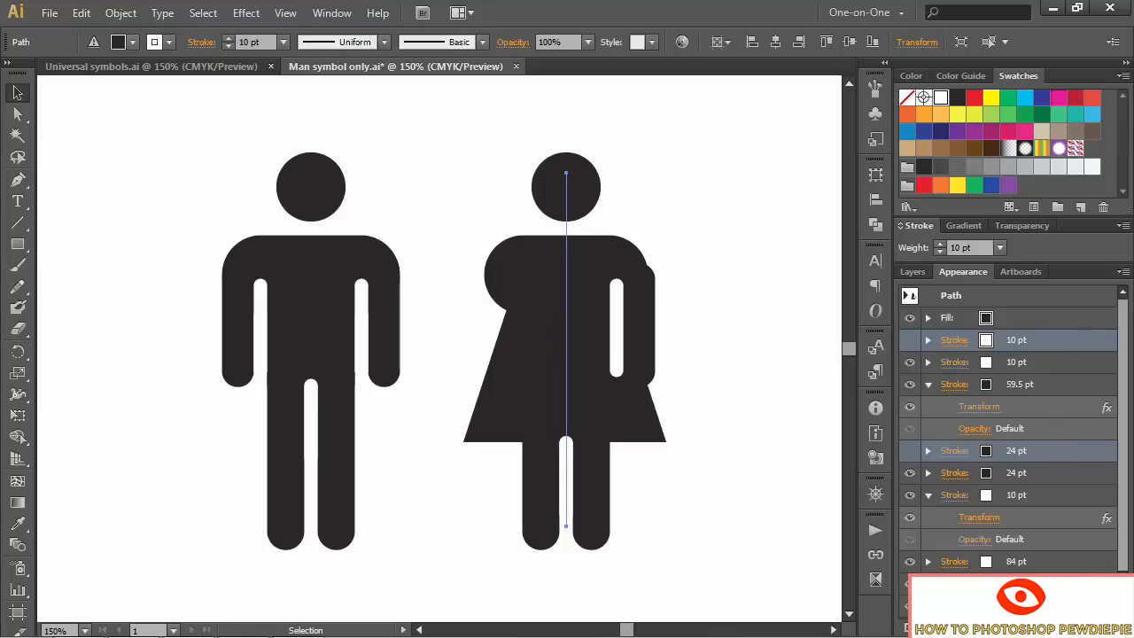
left_click(1103, 627)
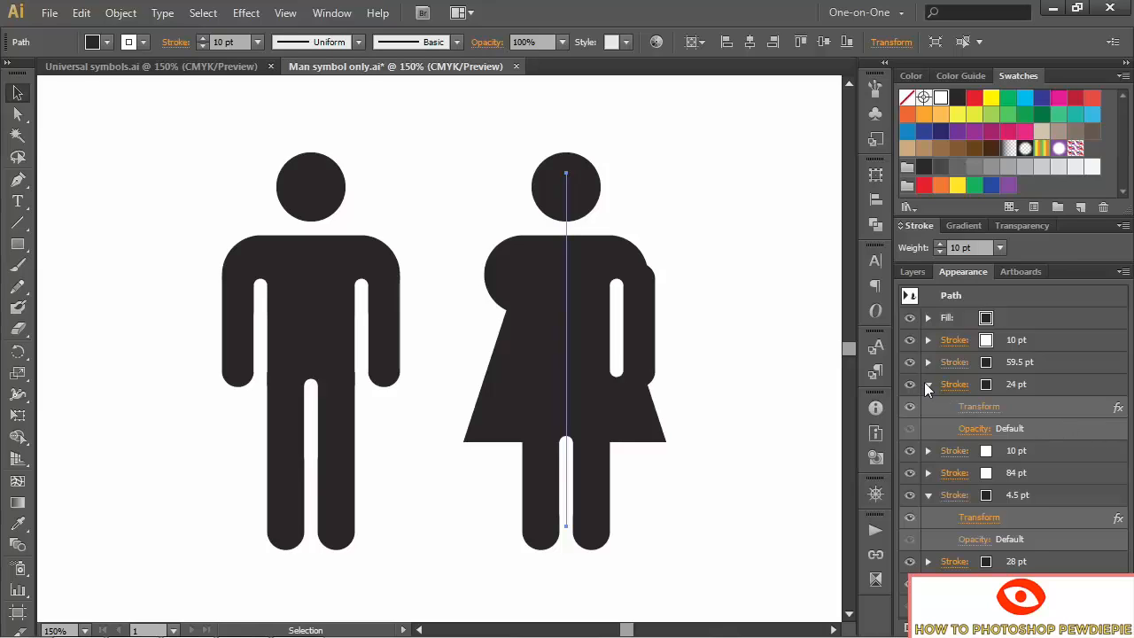
Set the 24 pt arm stroke's Transform to 32% vertical scale, 61.5 pt horizontal and -22 pt vertical move, and 18° rotation, and apply it
left_click(979, 408)
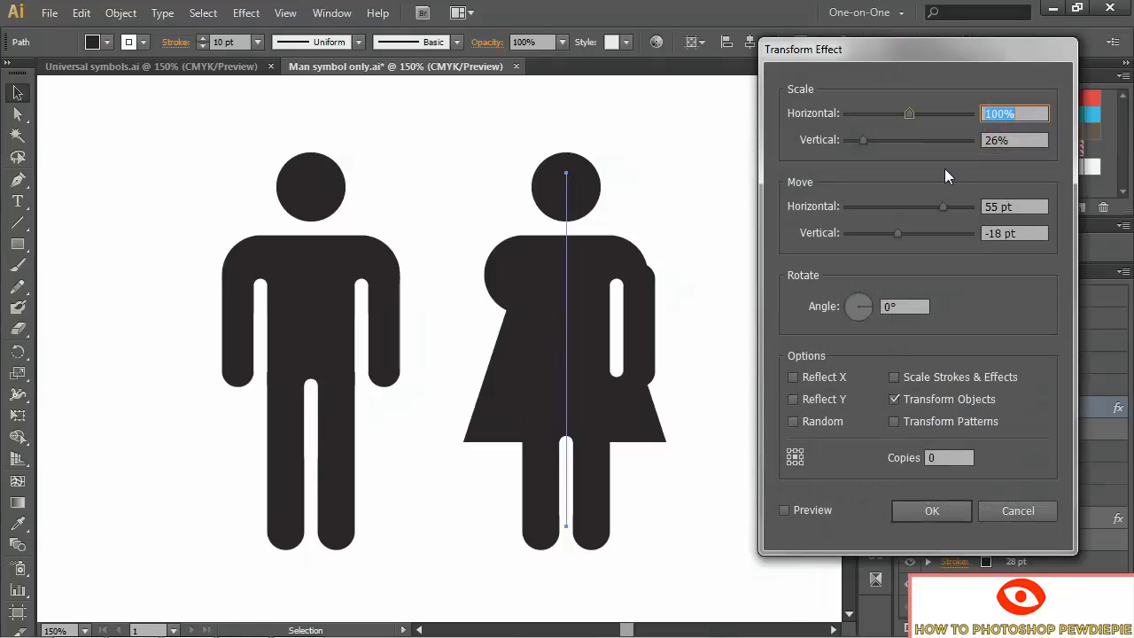
key("Tab")
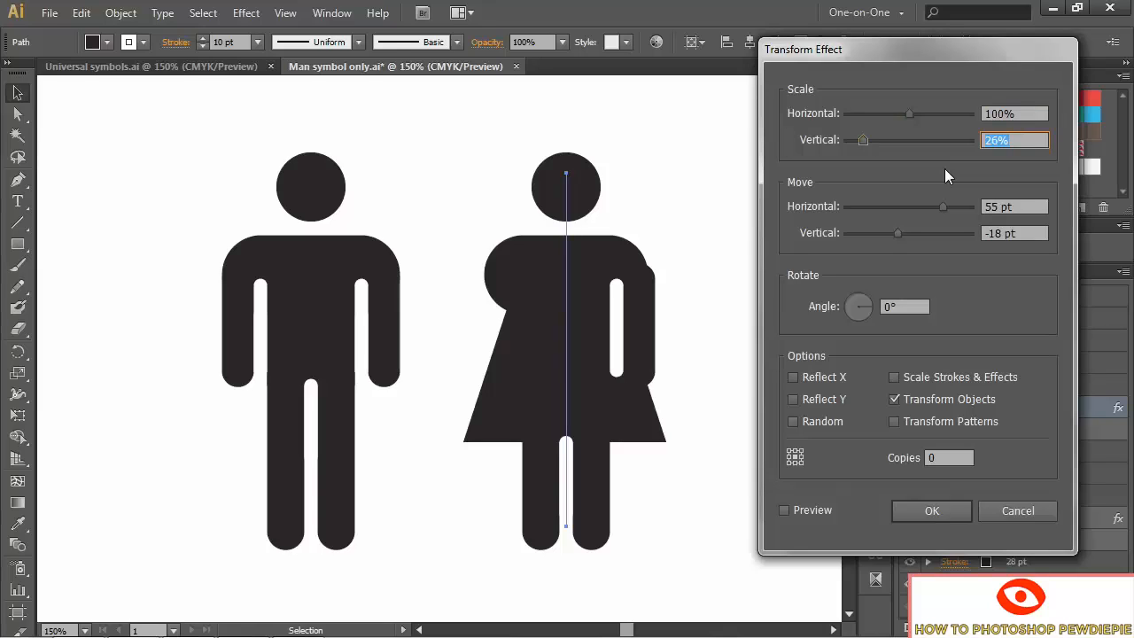
type("32")
key("Tab")
type("61.5")
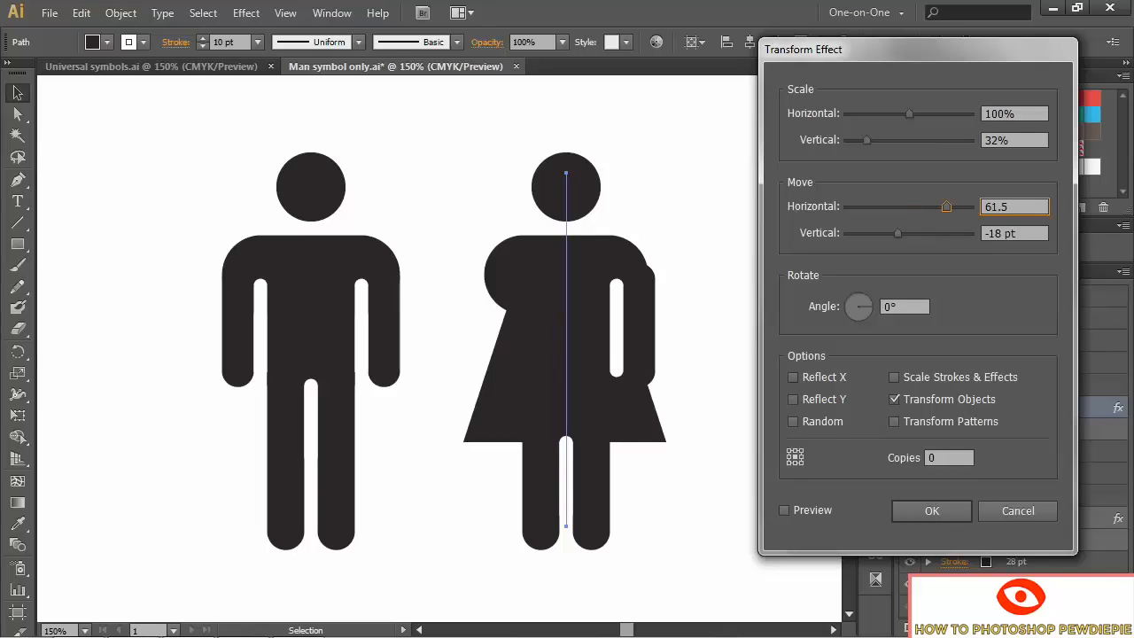
key("Tab")
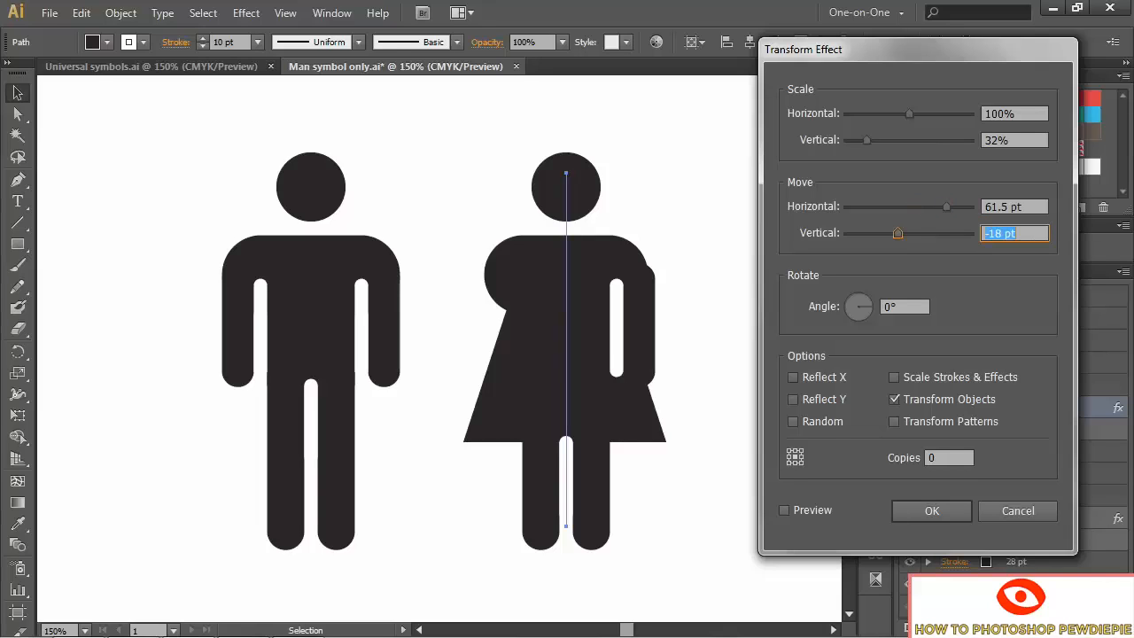
type("-22")
key("Tab")
type("18")
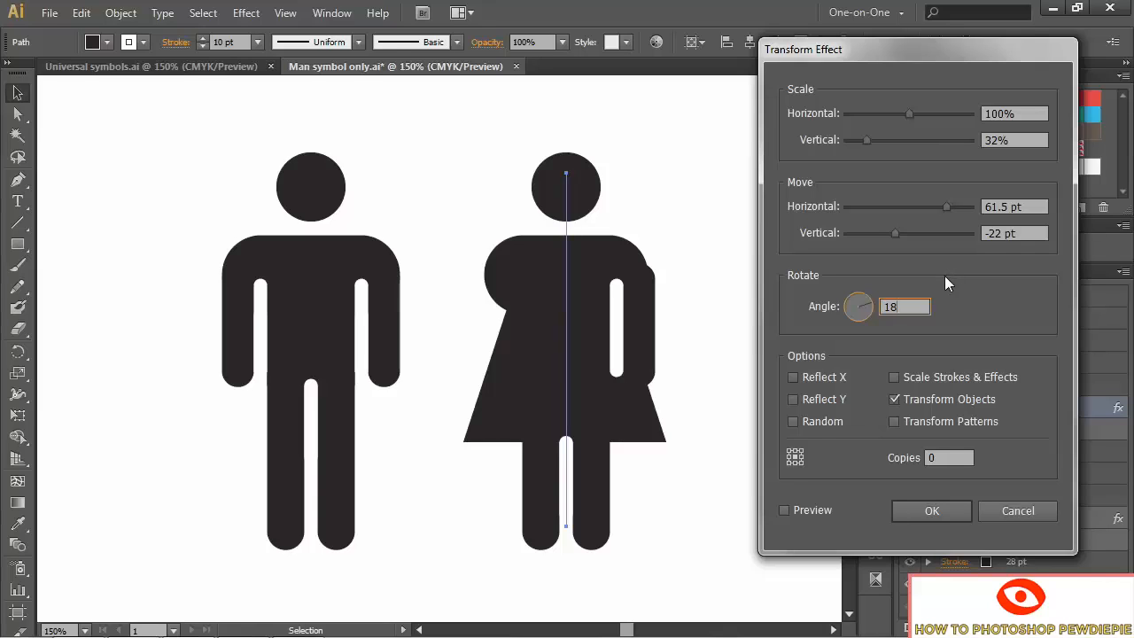
left_click(784, 510)
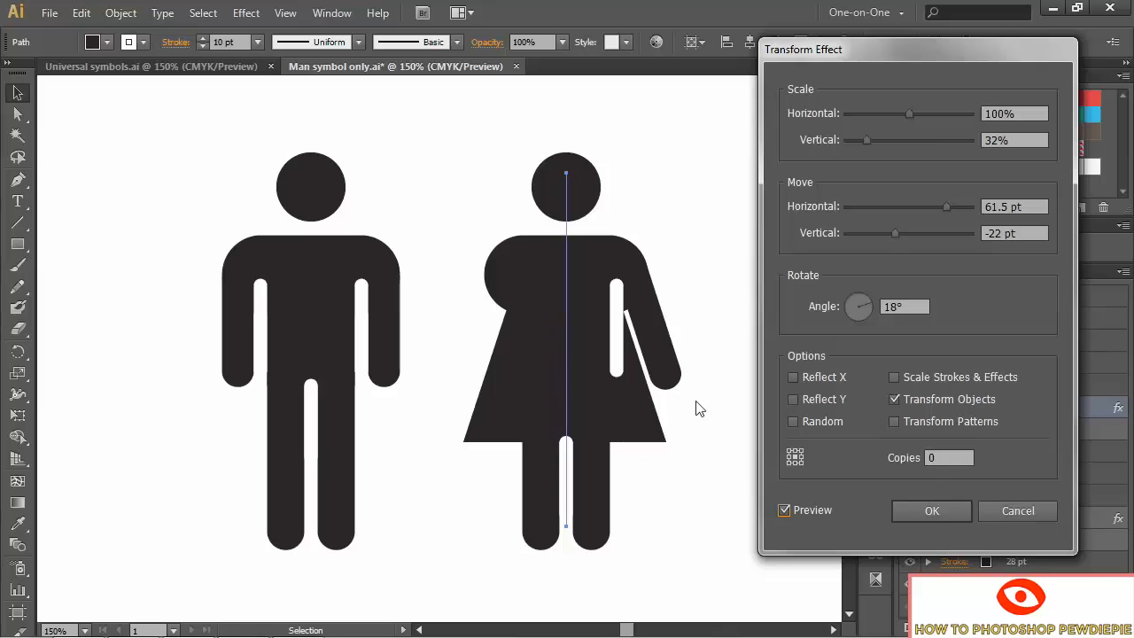
left_click(928, 512)
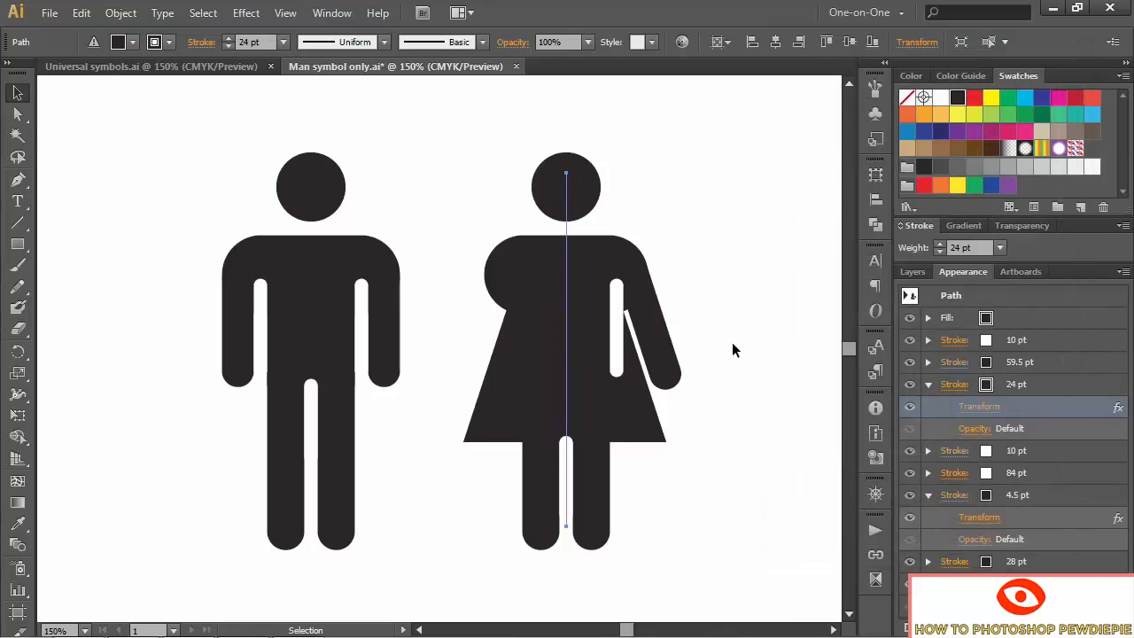
Set the top white 10 pt stroke's Transform to 60% vertical scale, 60 pt horizontal and 28 pt vertical move, and preview it
left_click(928, 340)
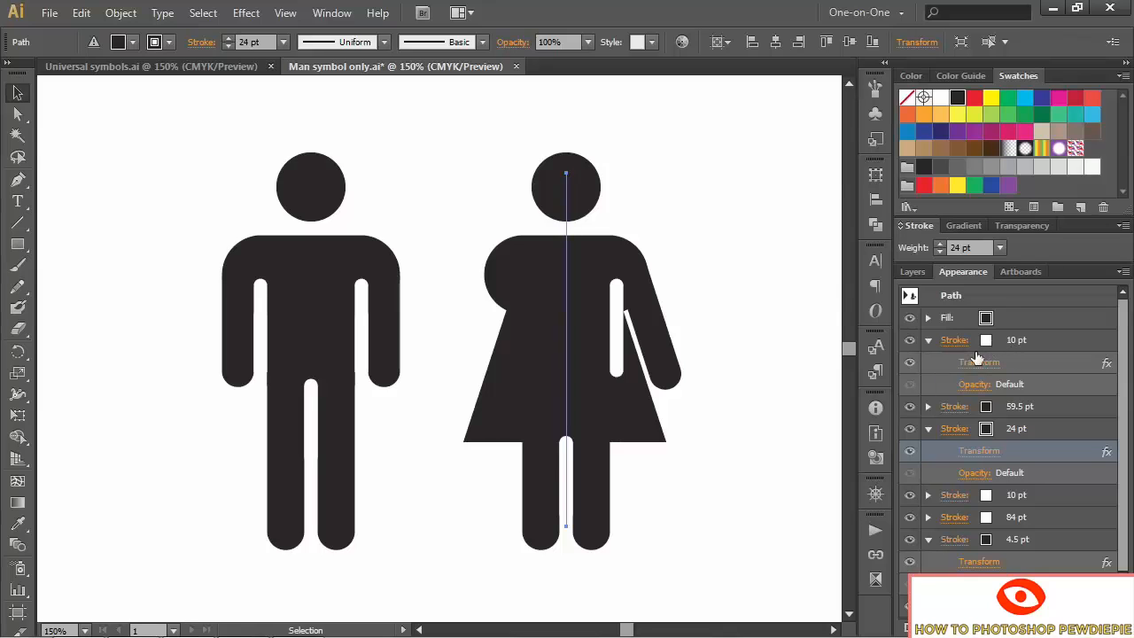
left_click(971, 363)
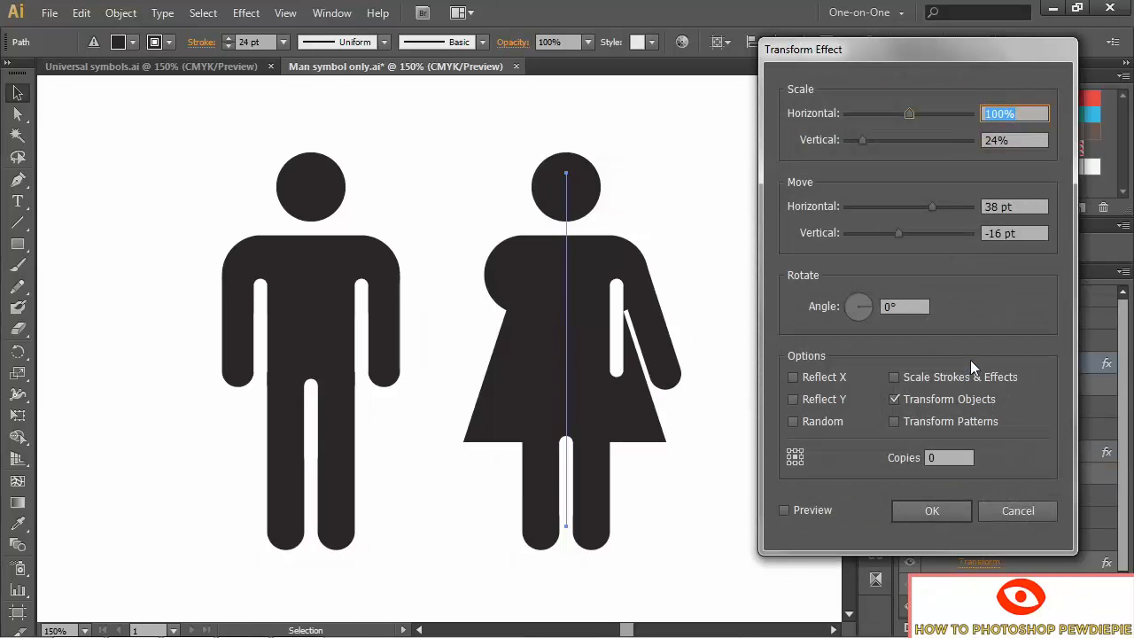
key("Tab")
type("60")
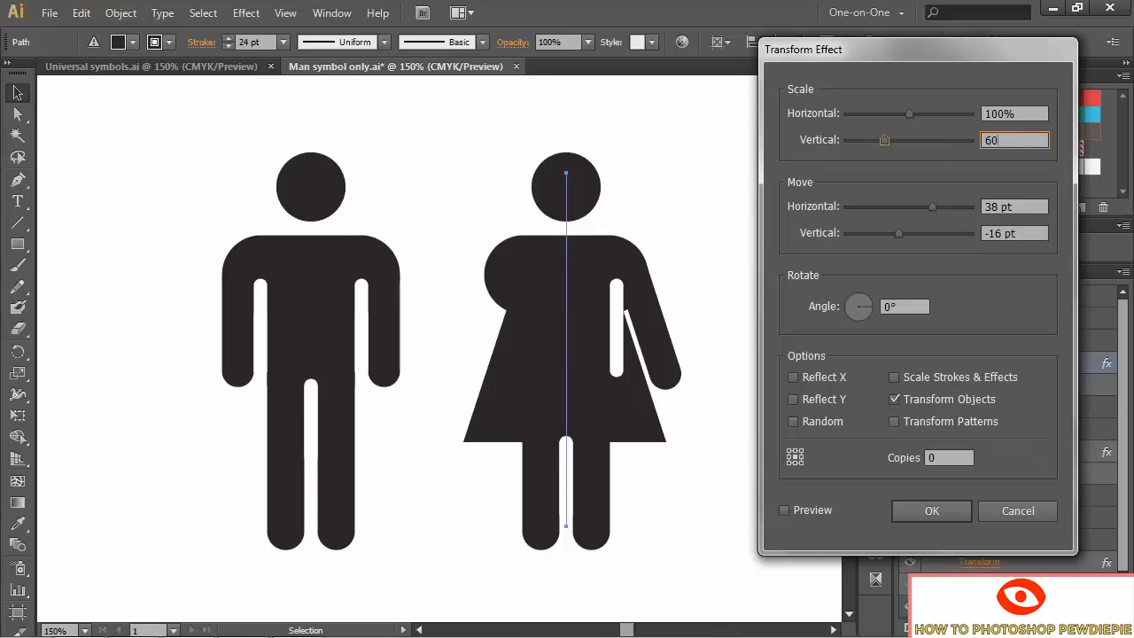
key("Tab")
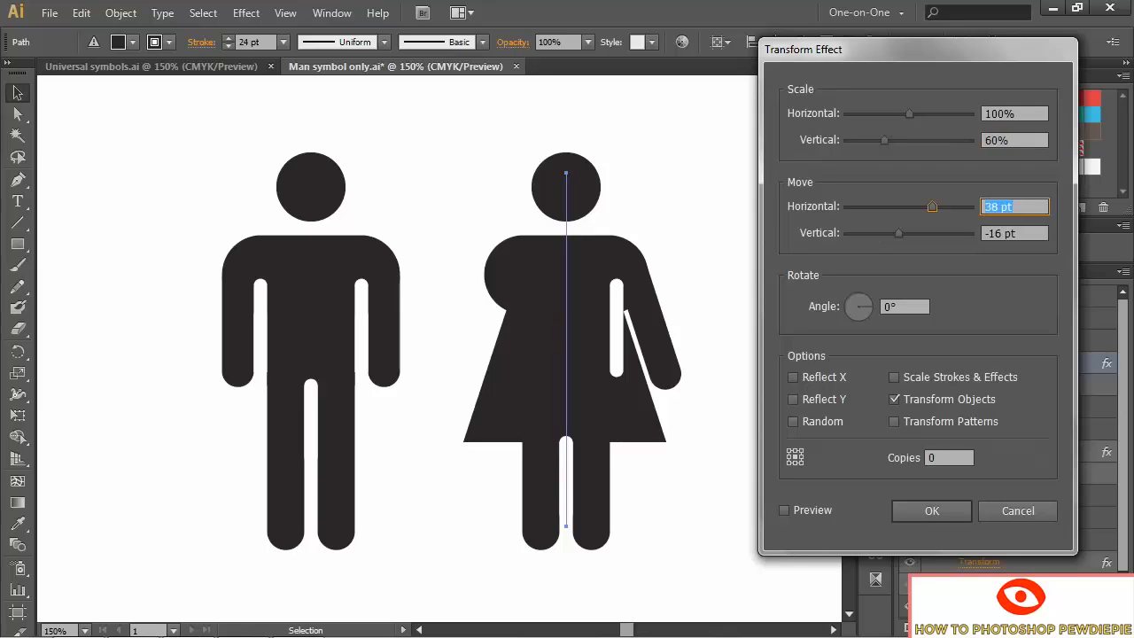
type("60")
key("Tab")
type("28")
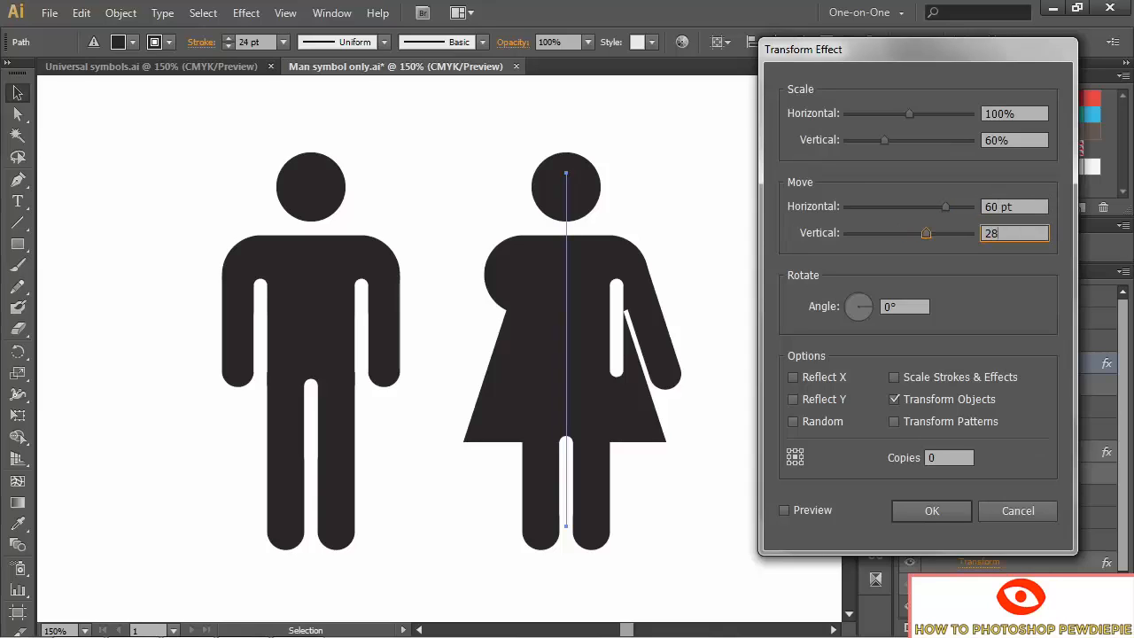
key("Tab")
left_click(784, 511)
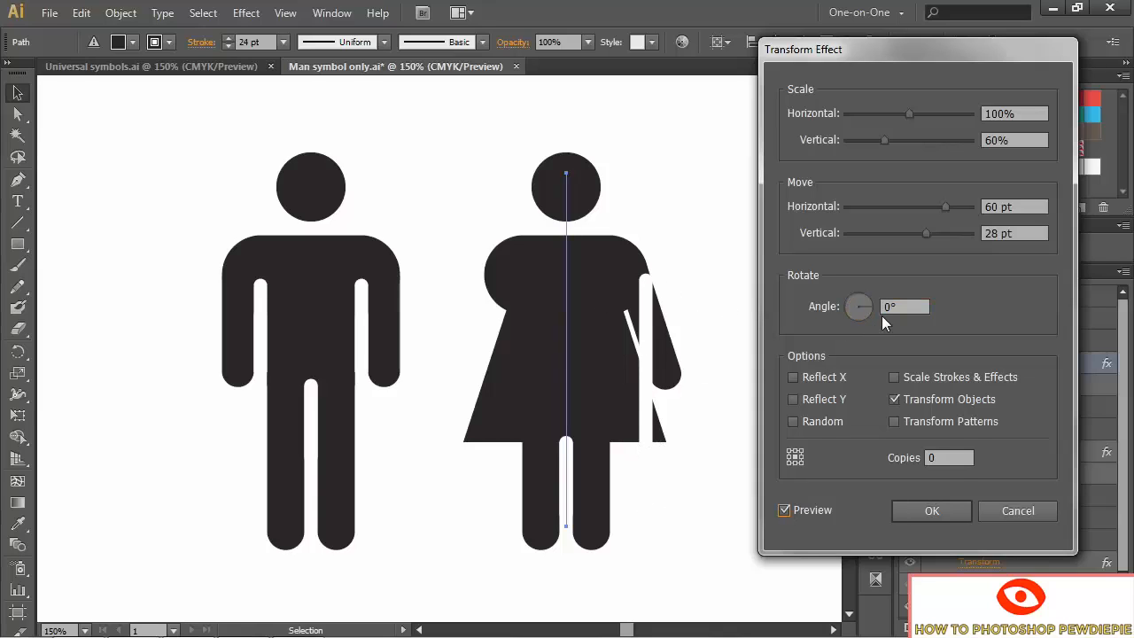
Rotate the white 10 pt arm gap stroke by 18° in its Transform effect and apply it
left_click(904, 307)
type("18")
key("Tab")
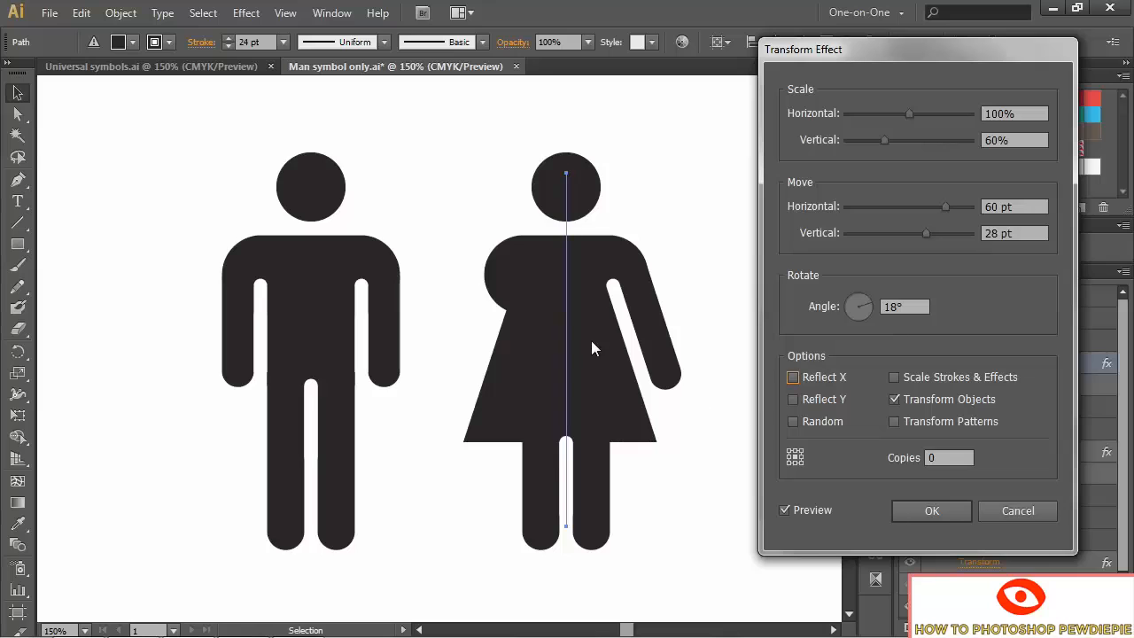
left_click(928, 511)
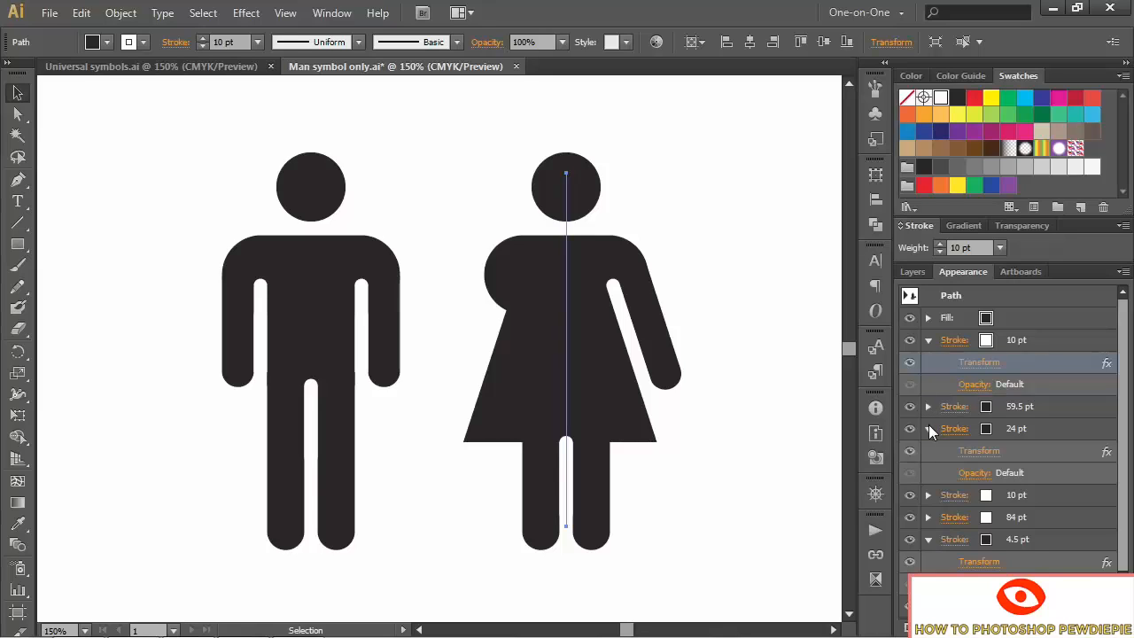
Duplicate the arm's 24 pt stroke and its white 10 pt gap stroke together to the top of the stroke stack
left_click(1069, 427)
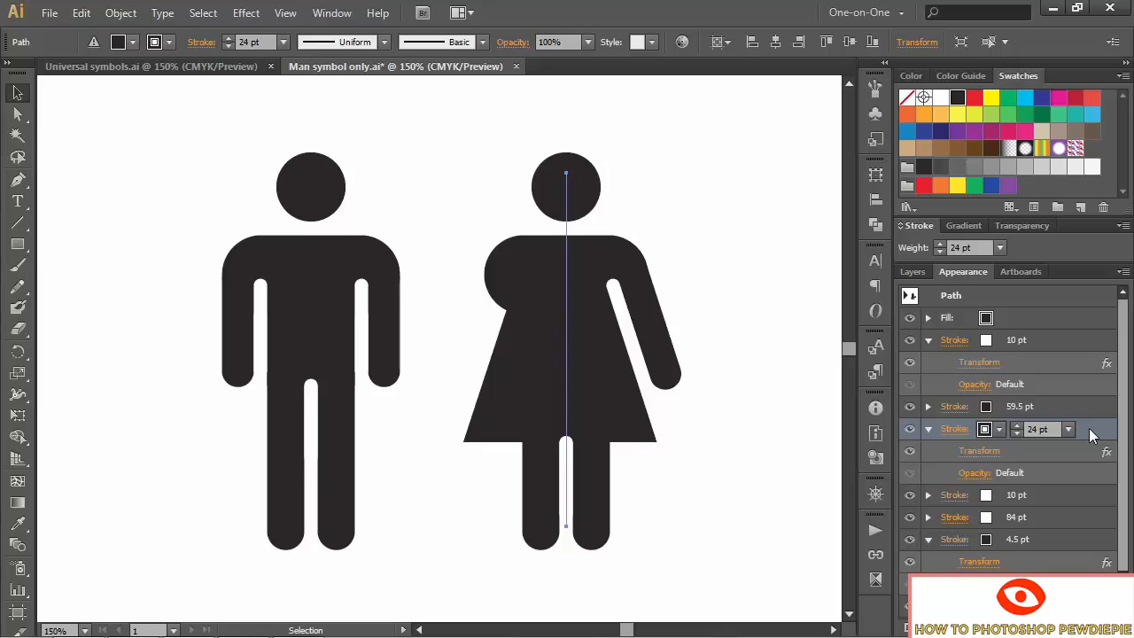
left_click(1082, 339, "ctrl")
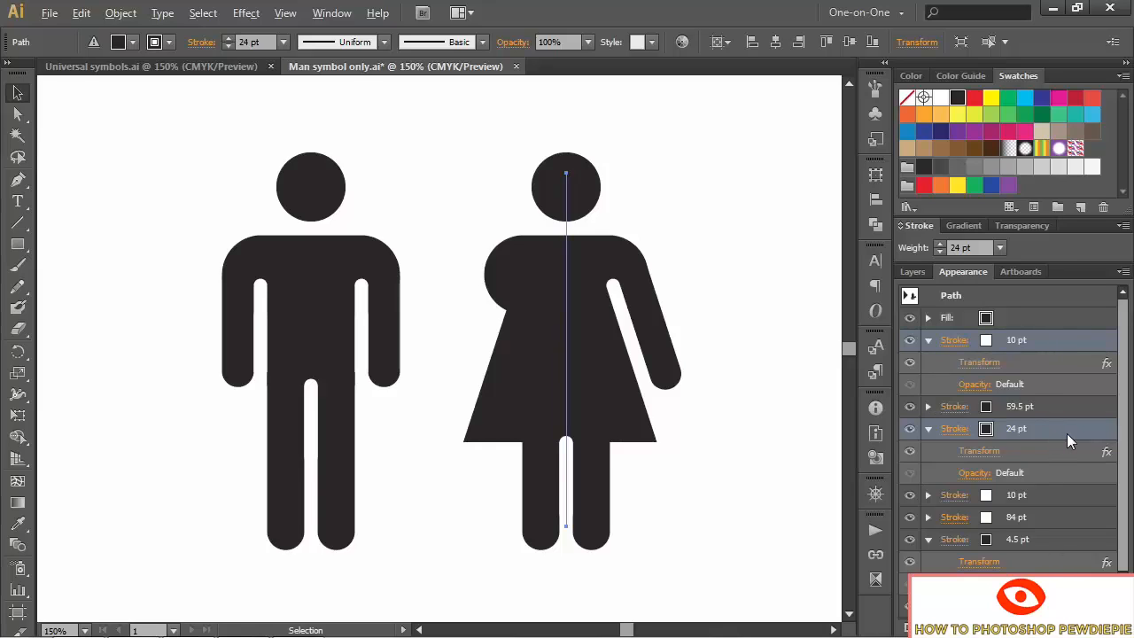
mouse_move(1066, 432)
left_mouse_down()
mouse_move(1051, 415)
mouse_move(1045, 328)
left_mouse_up()
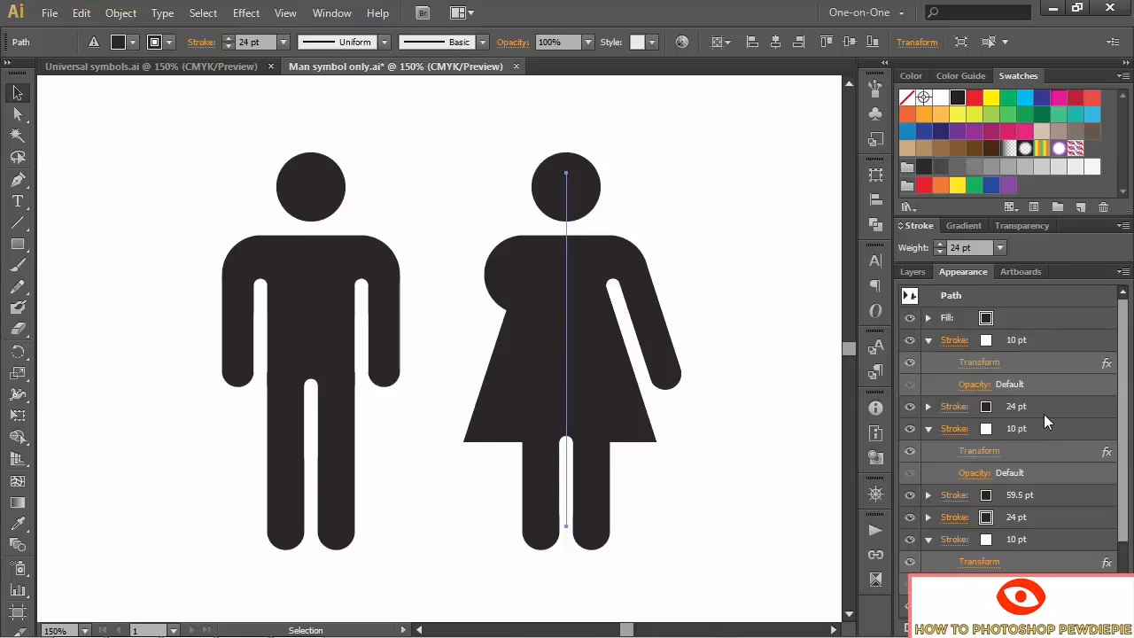
Collapse the expanded lower strokes and move the duplicated 24 pt stroke below the 59.5 pt stroke
left_click(927, 539)
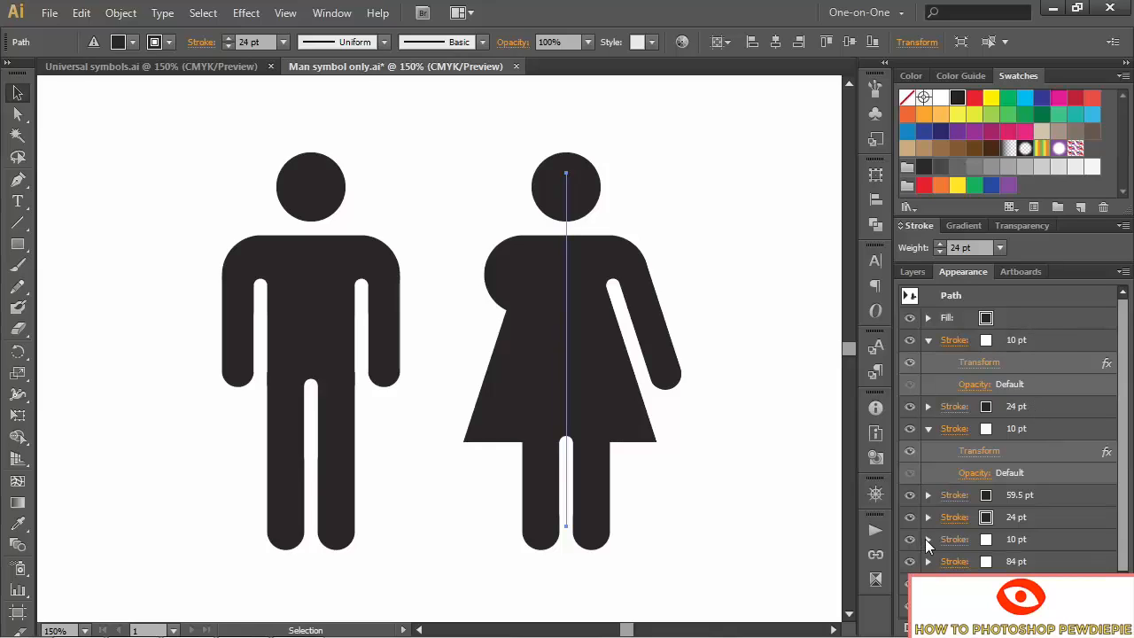
left_click(928, 428)
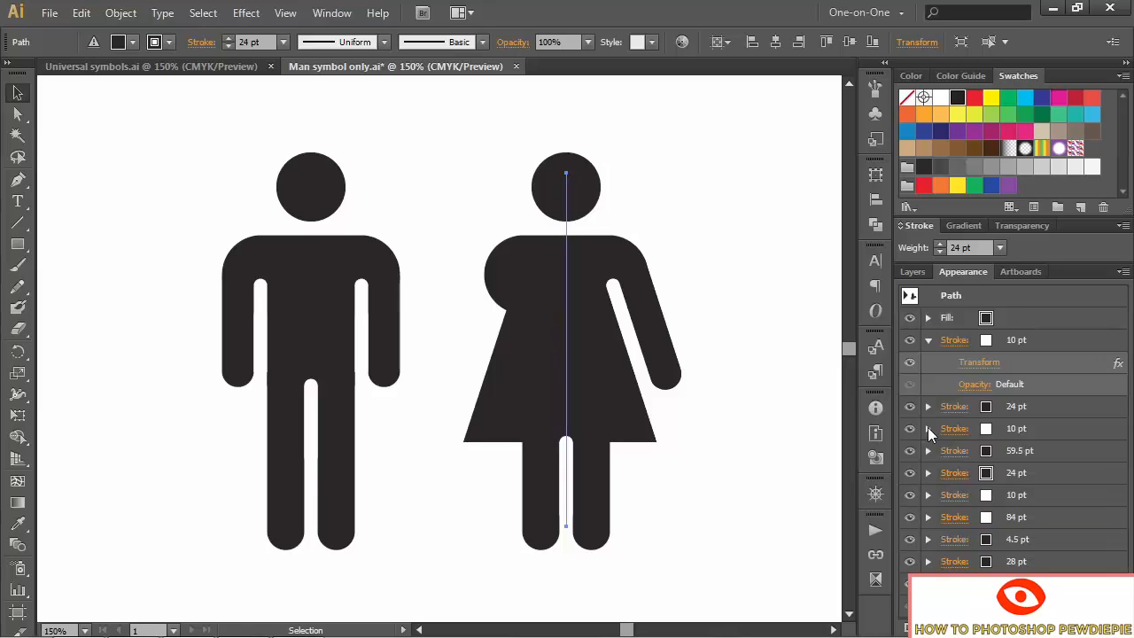
left_click(1057, 406)
left_click_drag(1058, 408, 1051, 463)
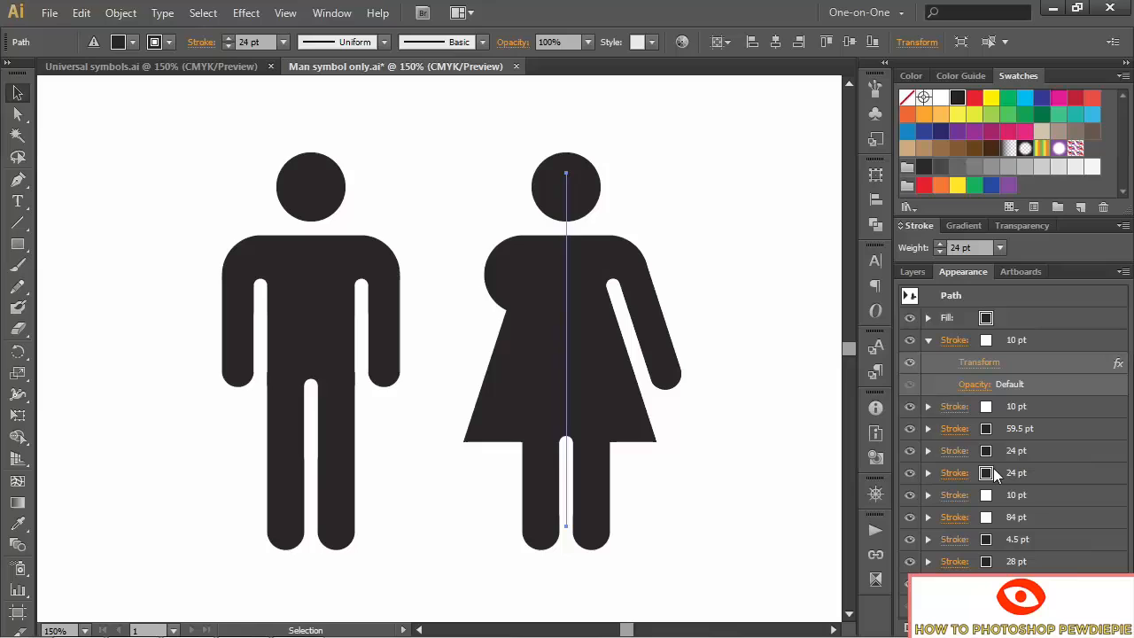
Mirror the duplicated 24 pt arm stroke by setting its Transform to -61.5 pt horizontal move and -18° rotation, then preview and apply it
left_click(928, 452)
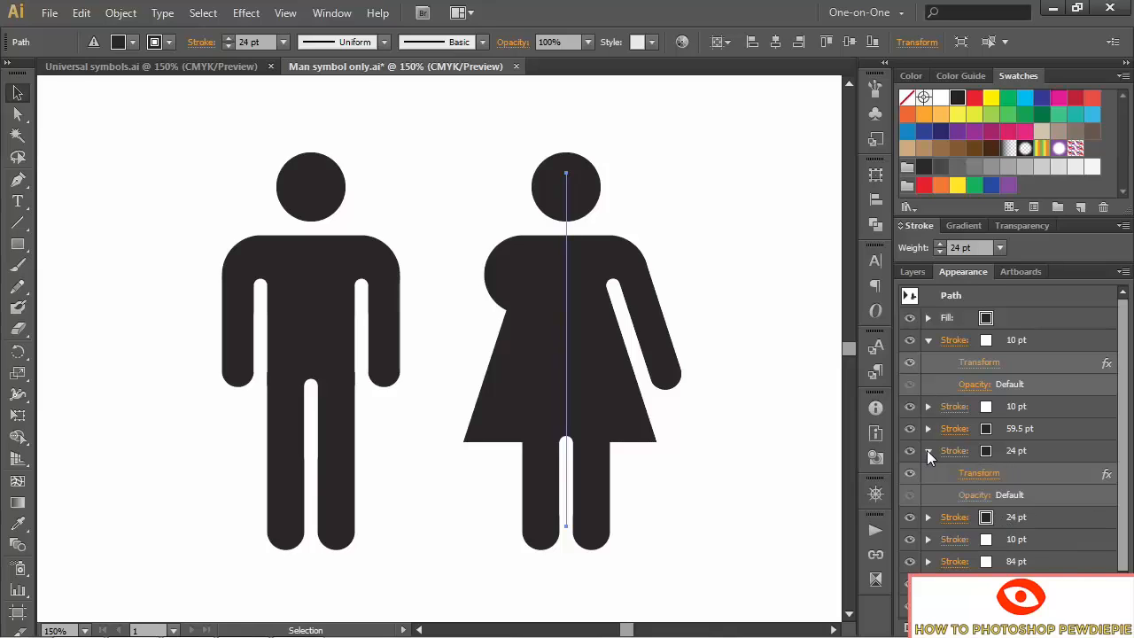
left_click(984, 474)
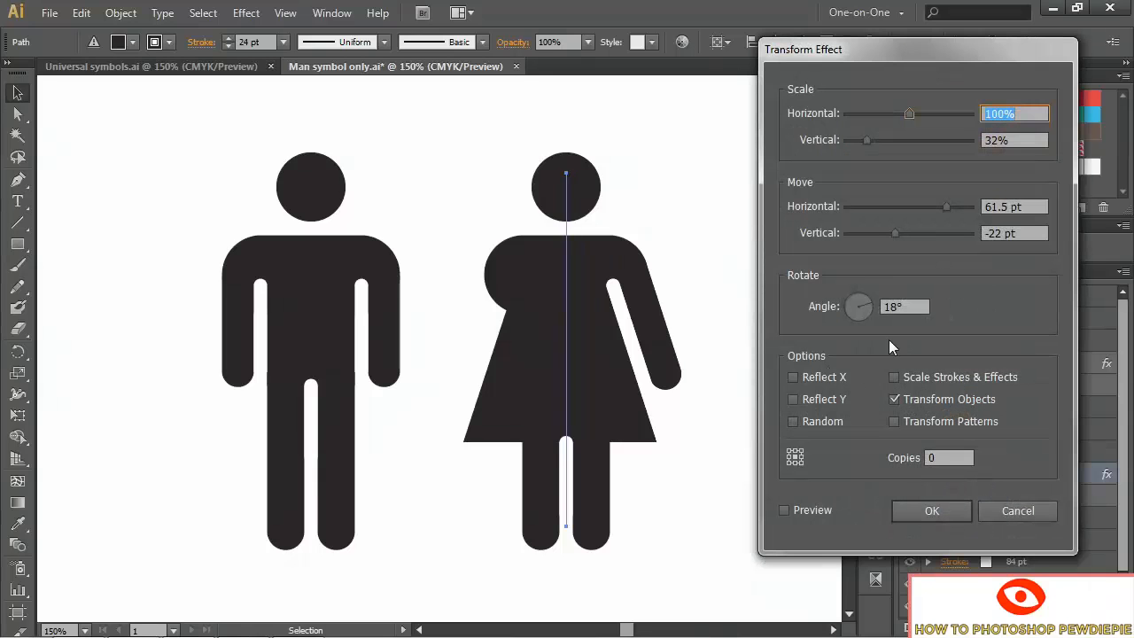
left_click(987, 209)
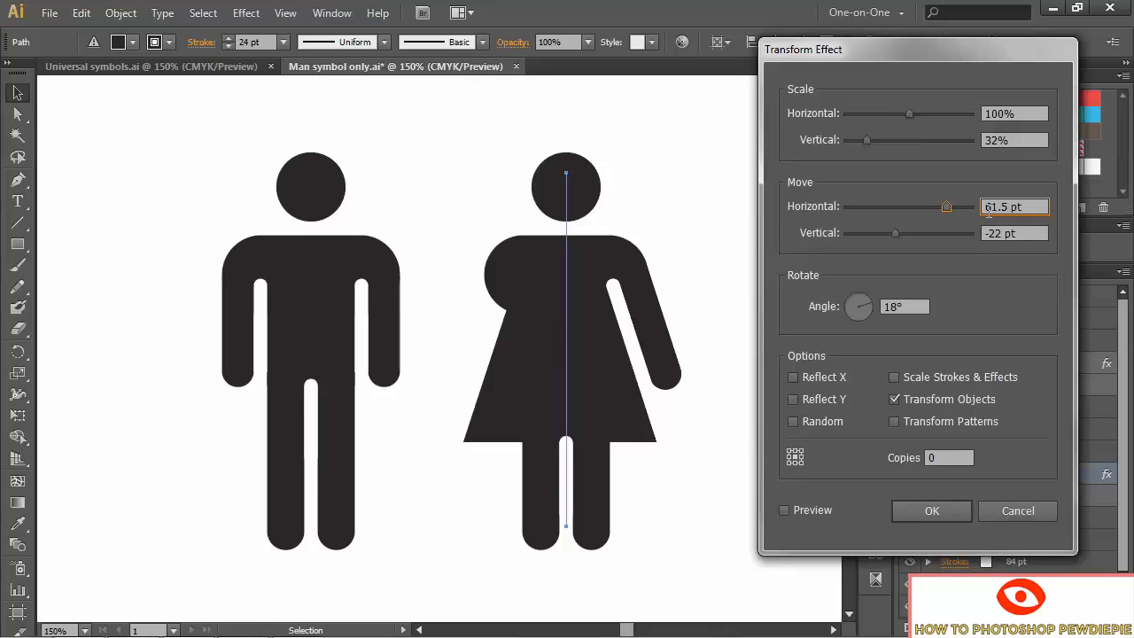
type("-")
left_click(884, 307)
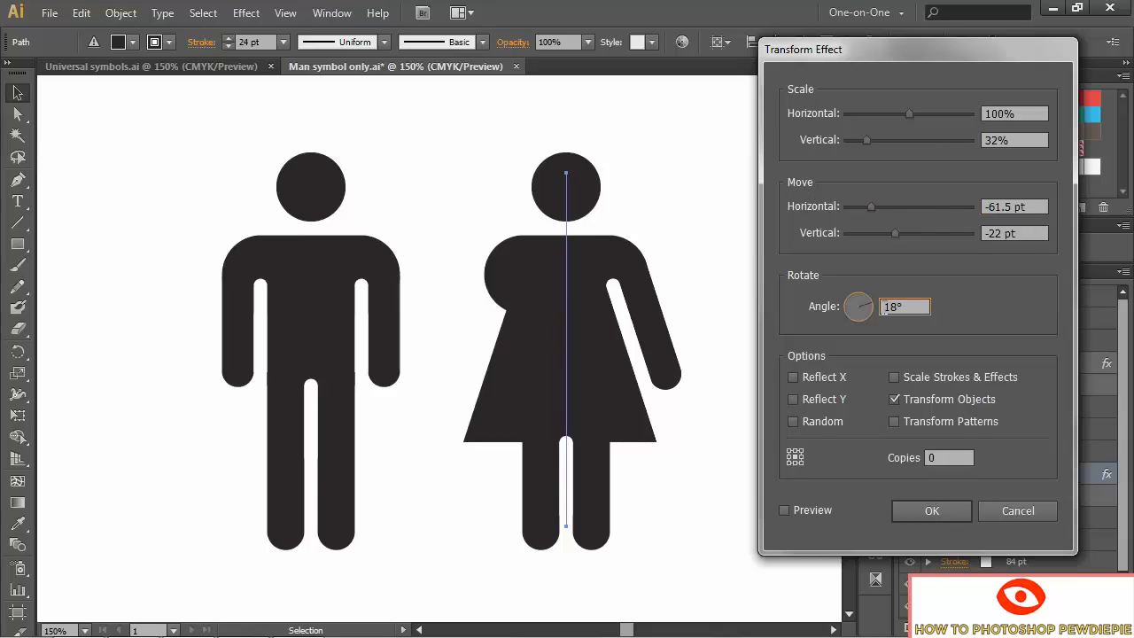
type("-")
left_click(783, 510)
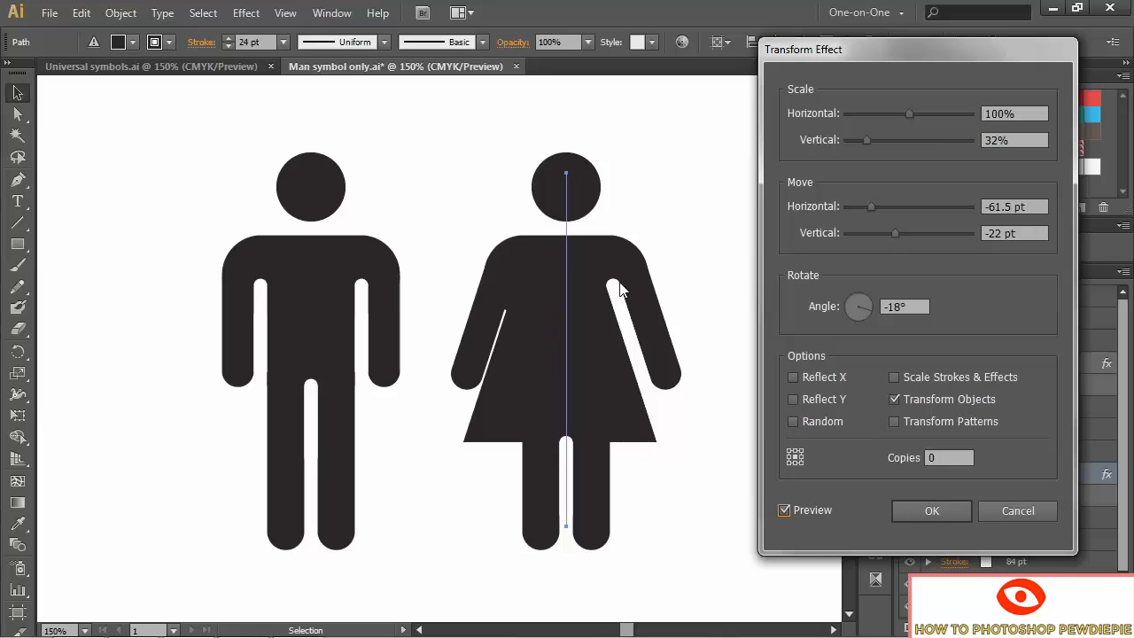
left_click(913, 510)
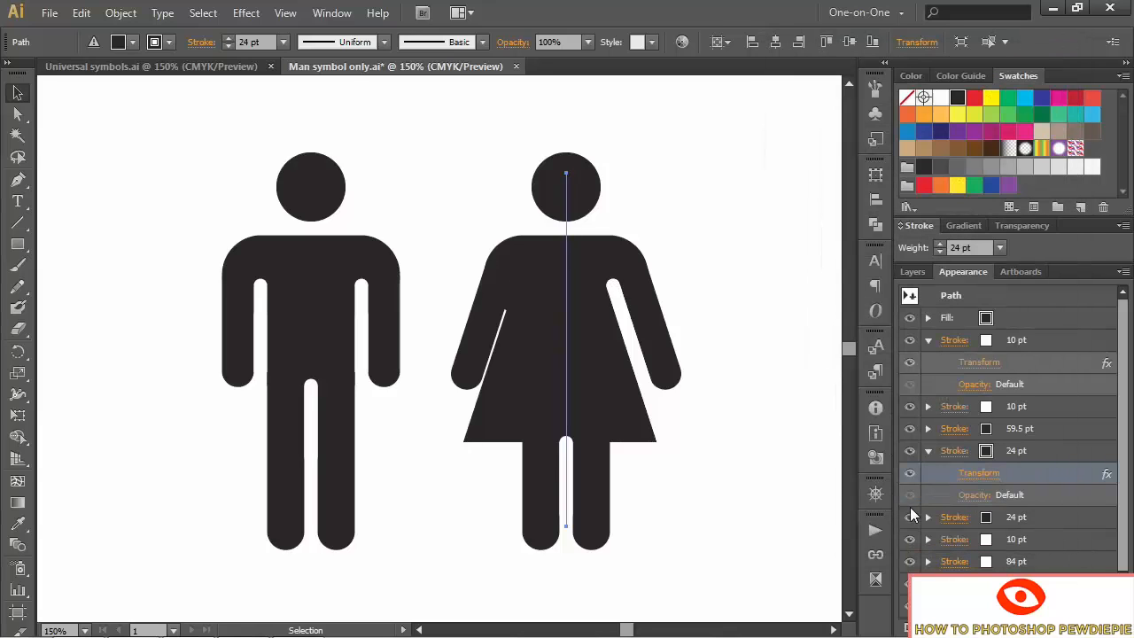
Set the top white 10 pt stroke's Transform to -60 pt horizontal move and -18° rotation, preview it and apply the effect
left_click(979, 363)
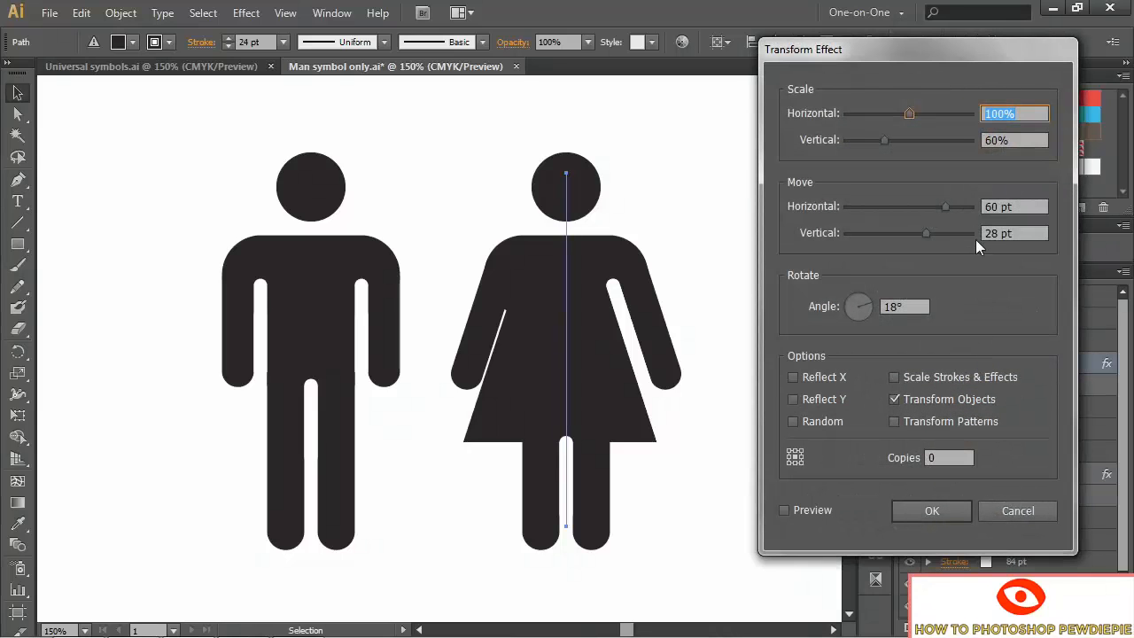
left_click(983, 207)
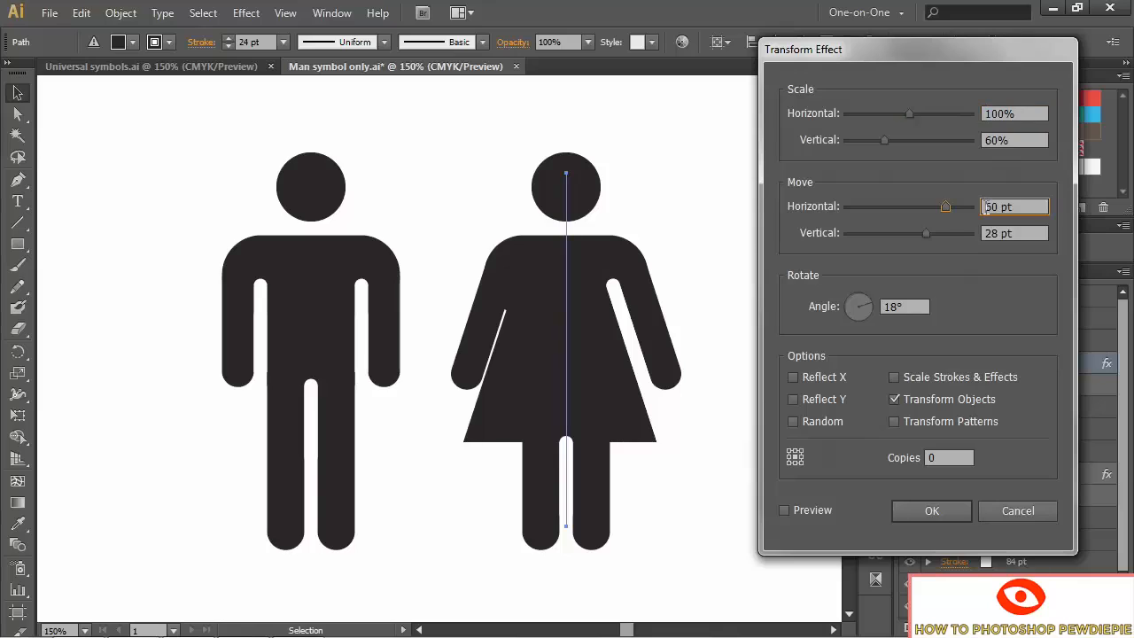
type("-")
left_click(887, 306)
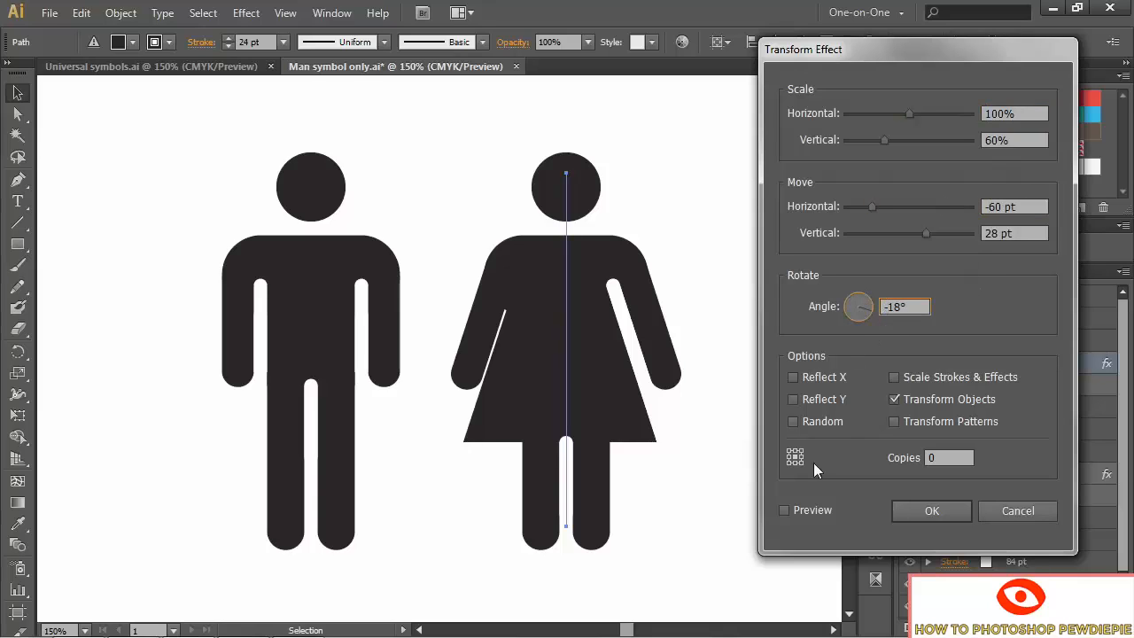
left_click(784, 511)
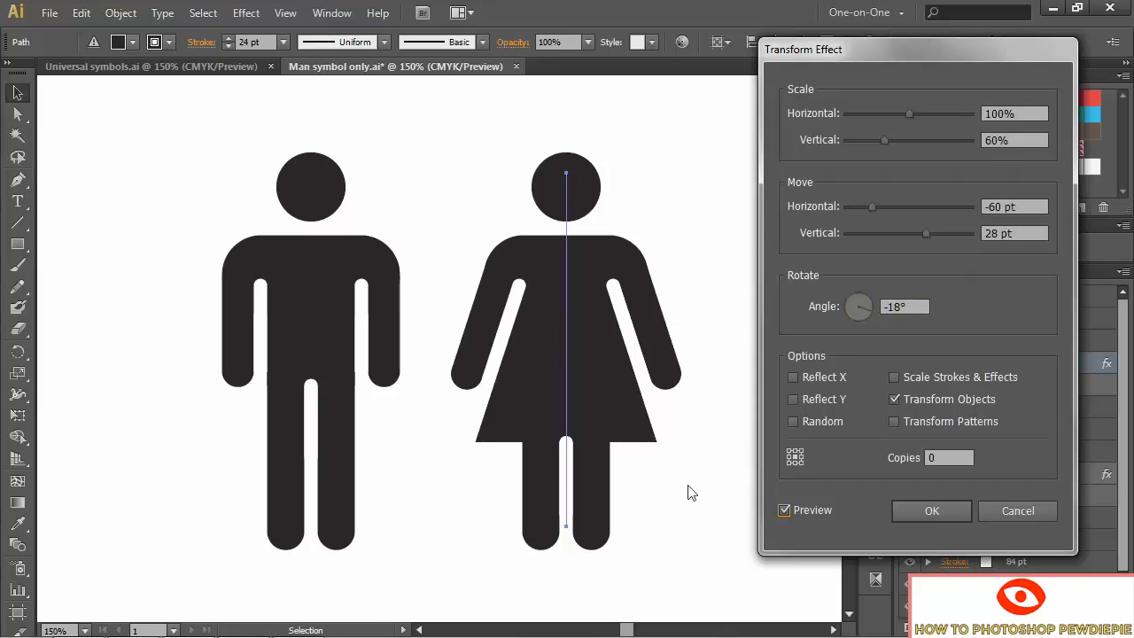
left_click(926, 511)
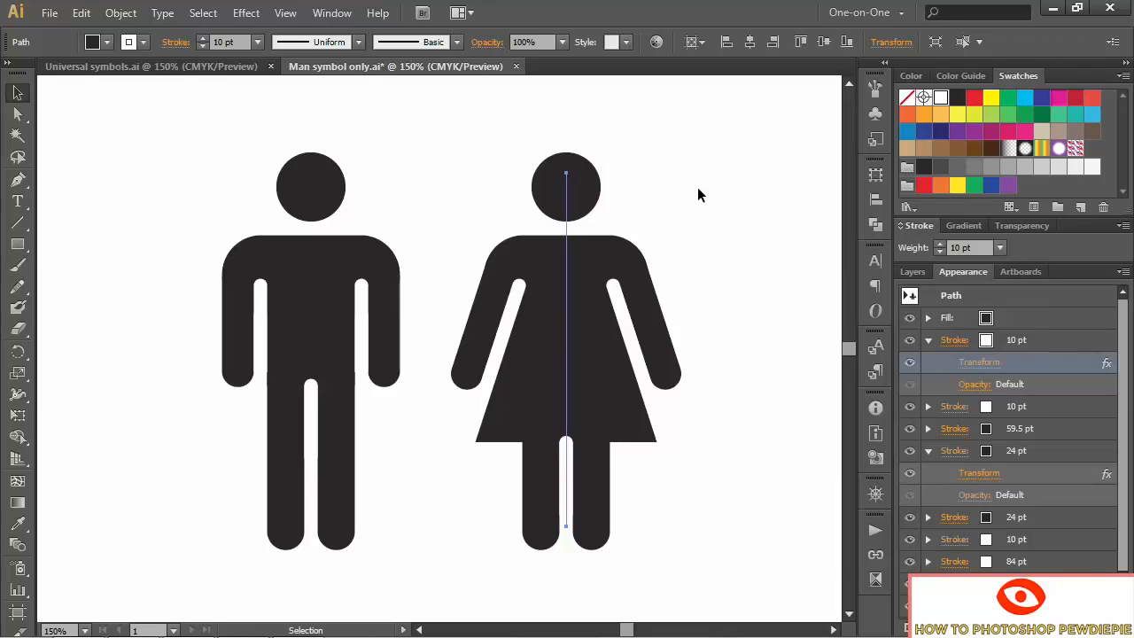
Save the woman symbol's appearance as a new graphic style named Female
left_click(332, 14)
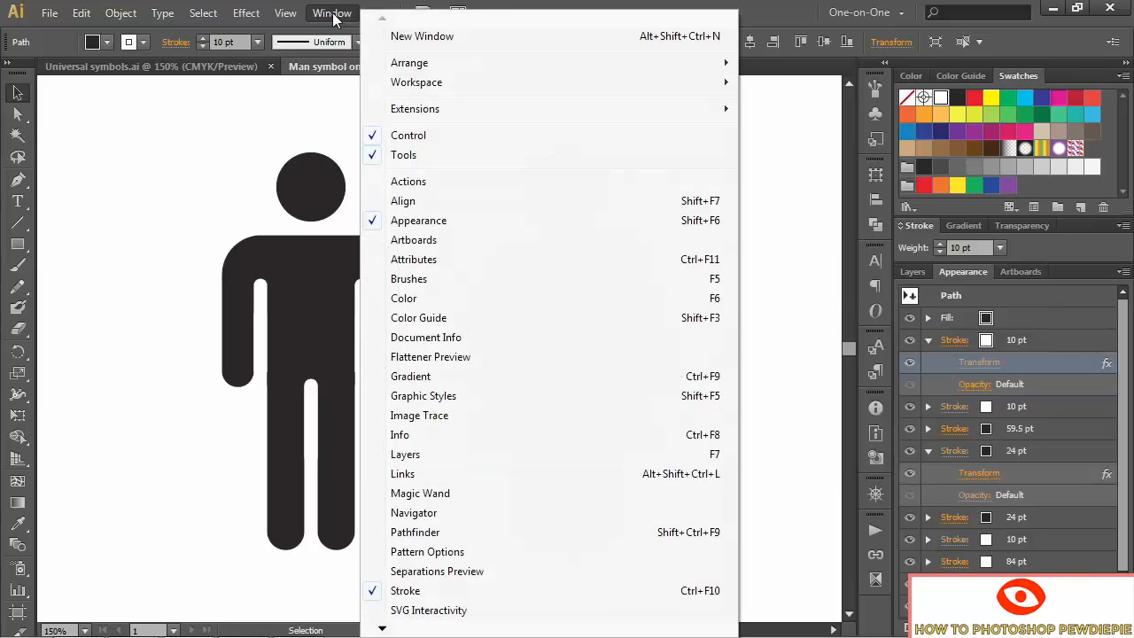
left_click(514, 404)
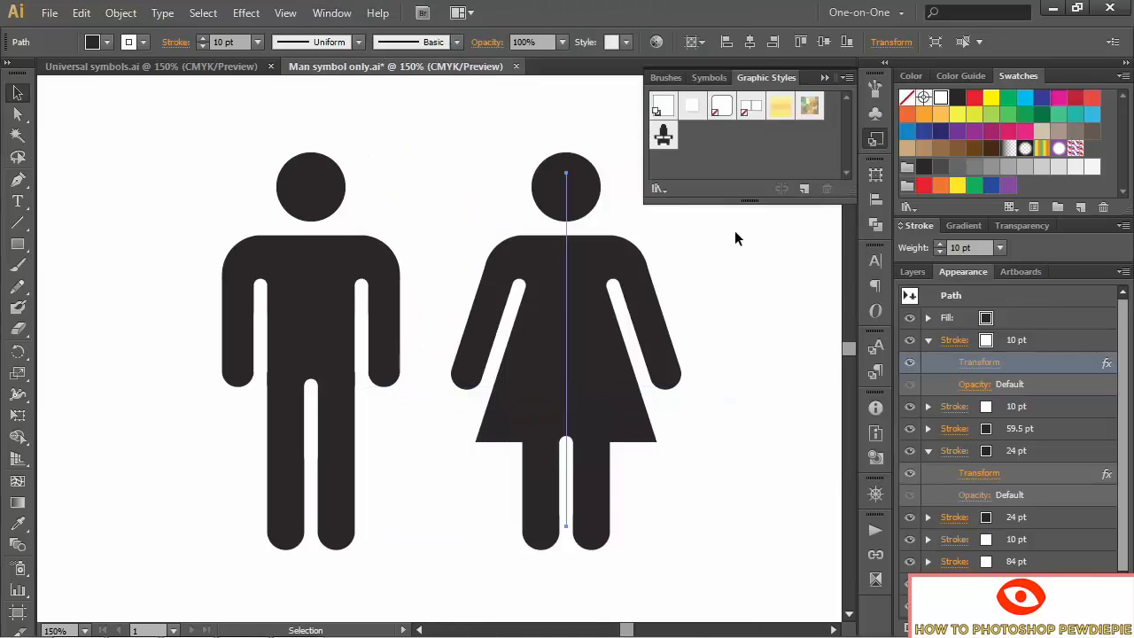
left_click(804, 190, "alt")
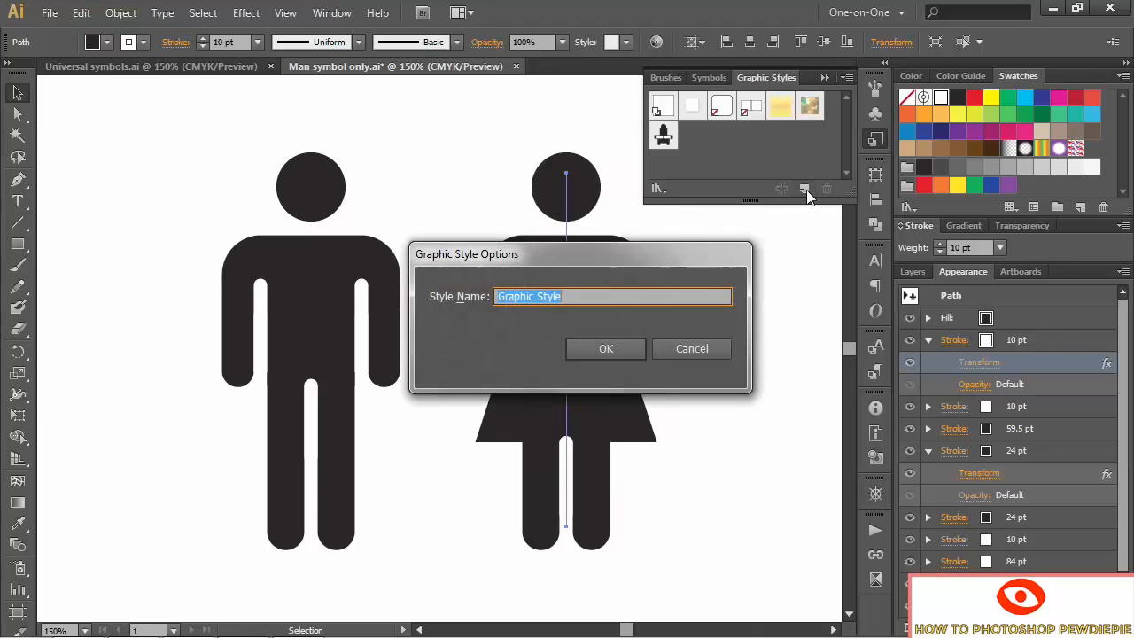
type("Female")
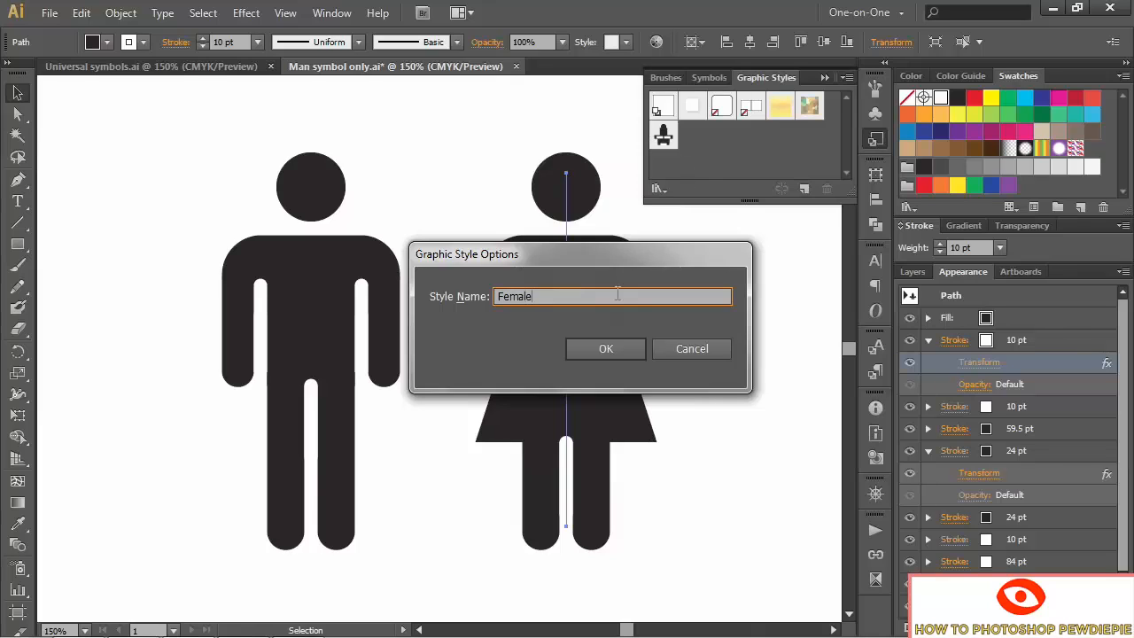
left_click(616, 350)
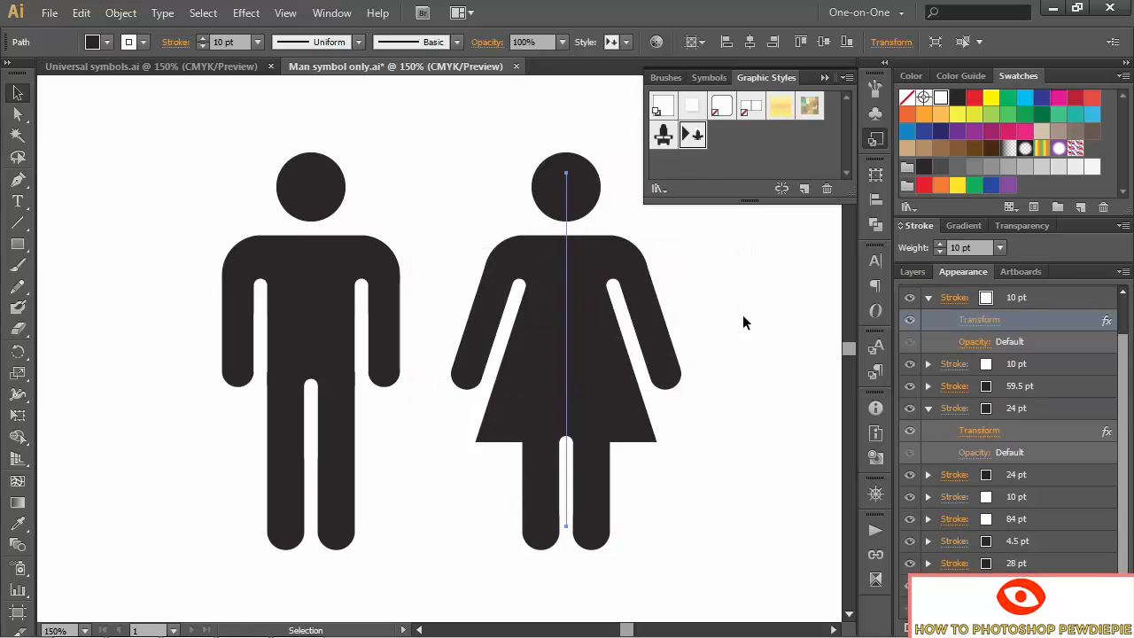
left_click(824, 77)
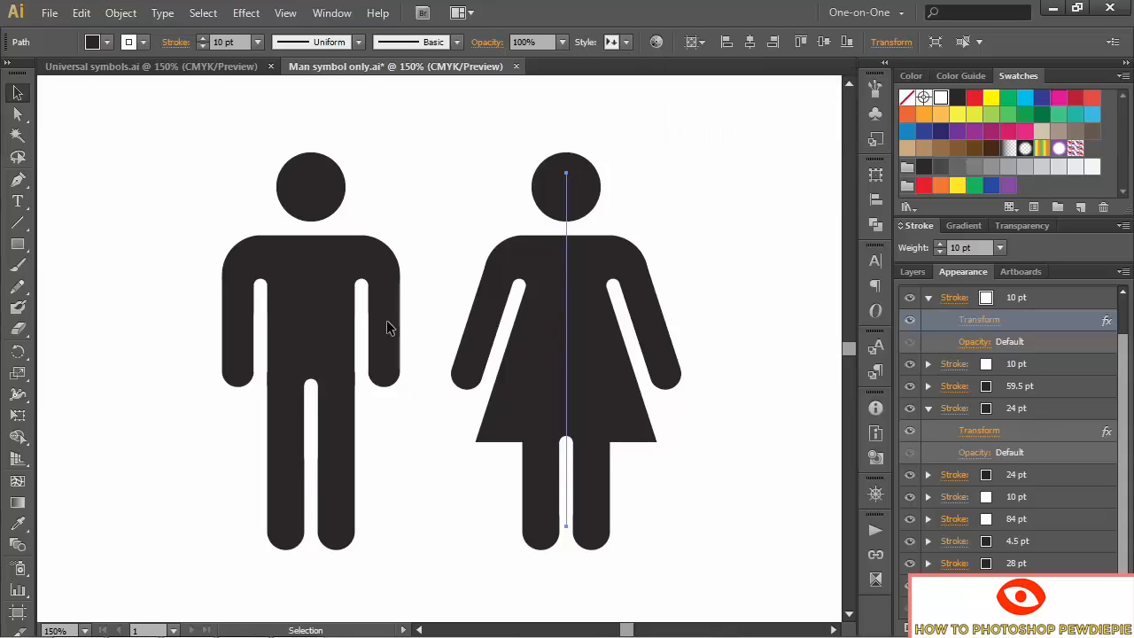
Activate the Rotate tool for the woman symbol's selected line
left_click(17, 353)
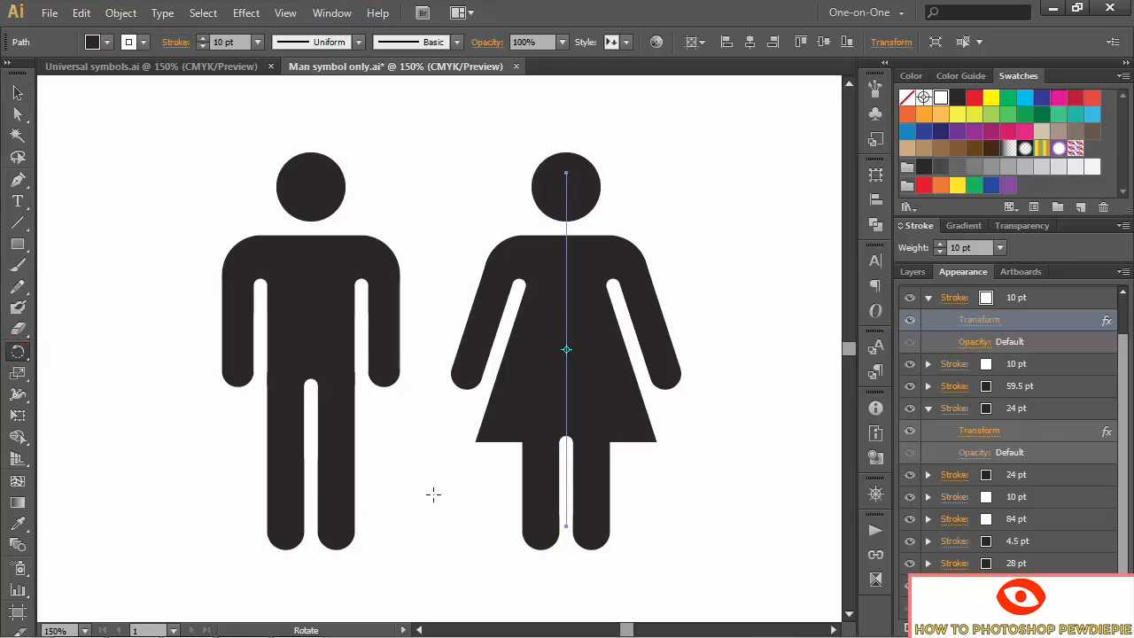
Try rotating the woman symbol's path clockwise about its center, and undo the rotation
left_click_drag(495, 497, 435, 493)
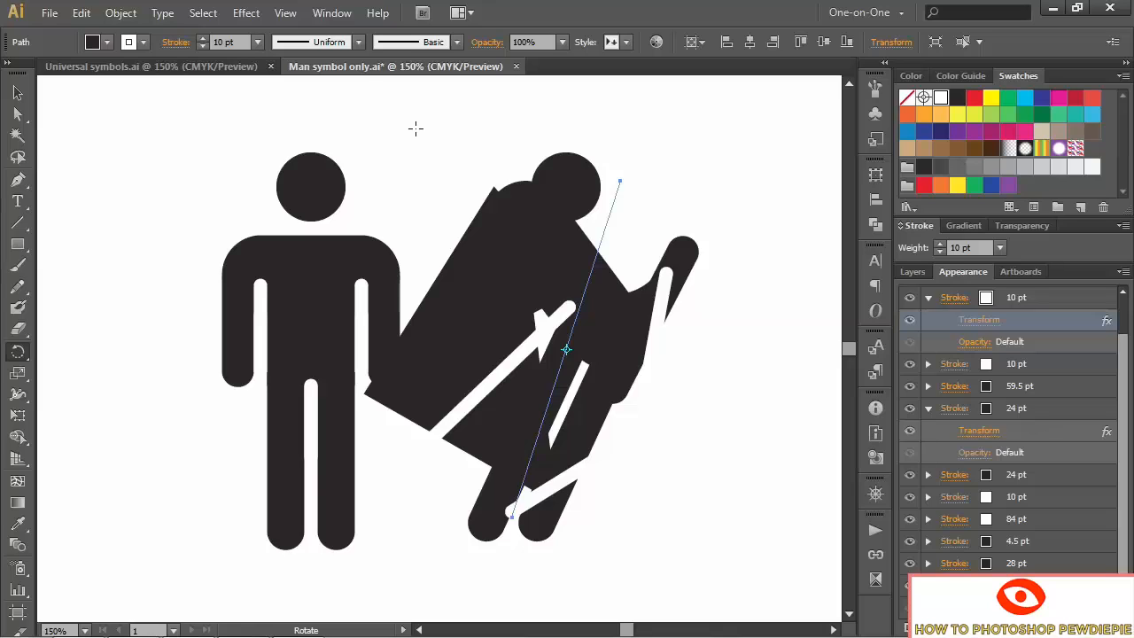
key("ctrl+z")
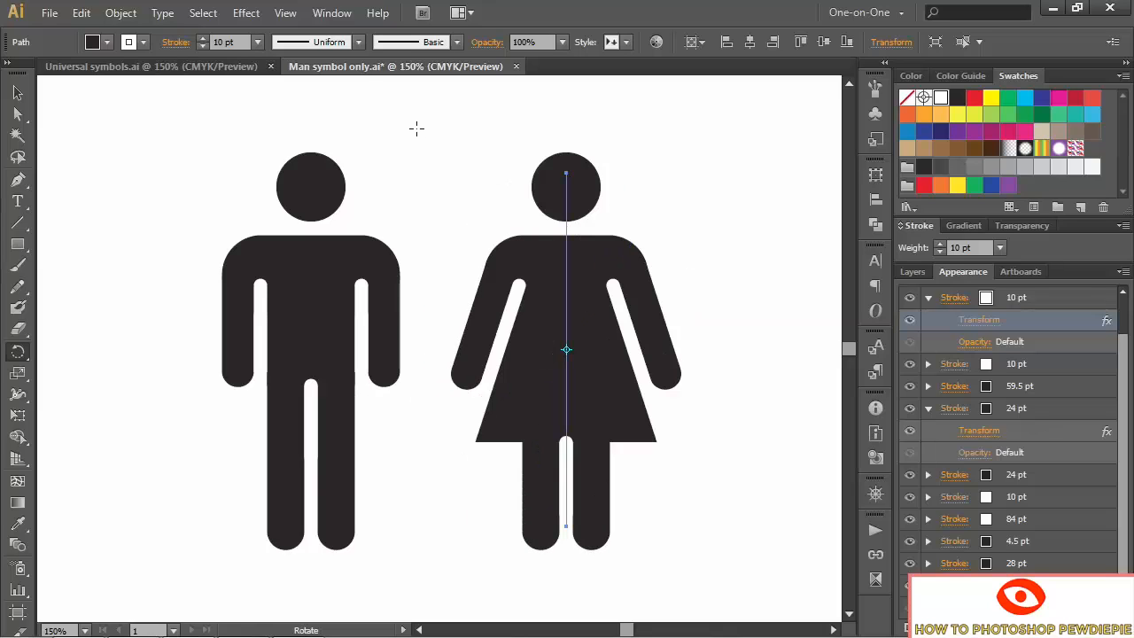
Show the paths layer, duplicate the selected woman path onto it, and hide the woman and man layers
left_click(921, 273)
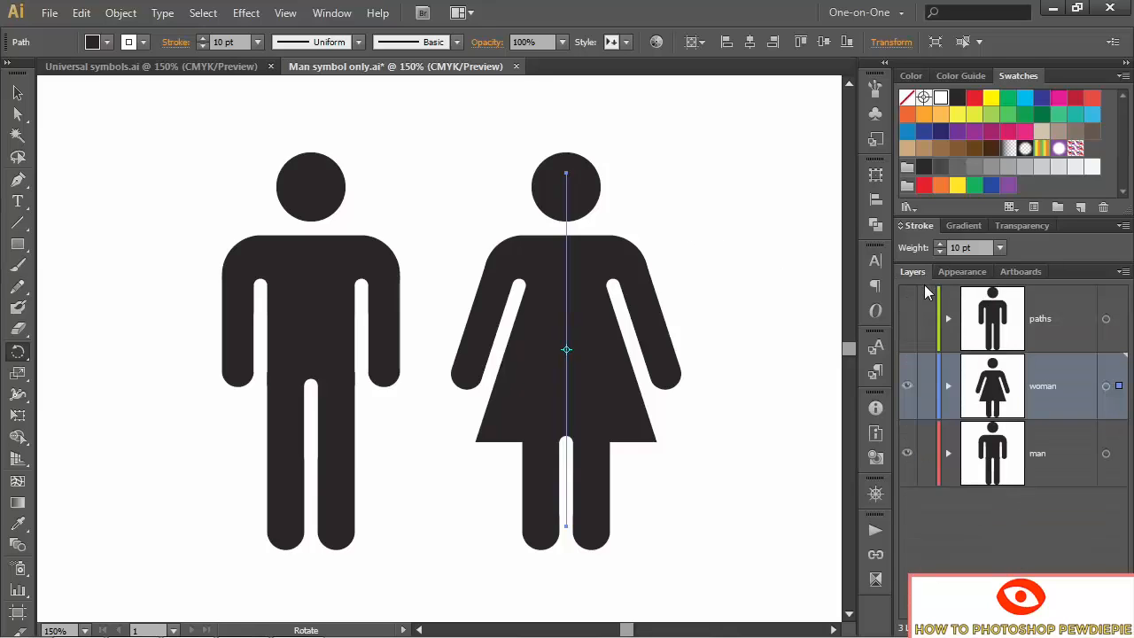
left_click(908, 319)
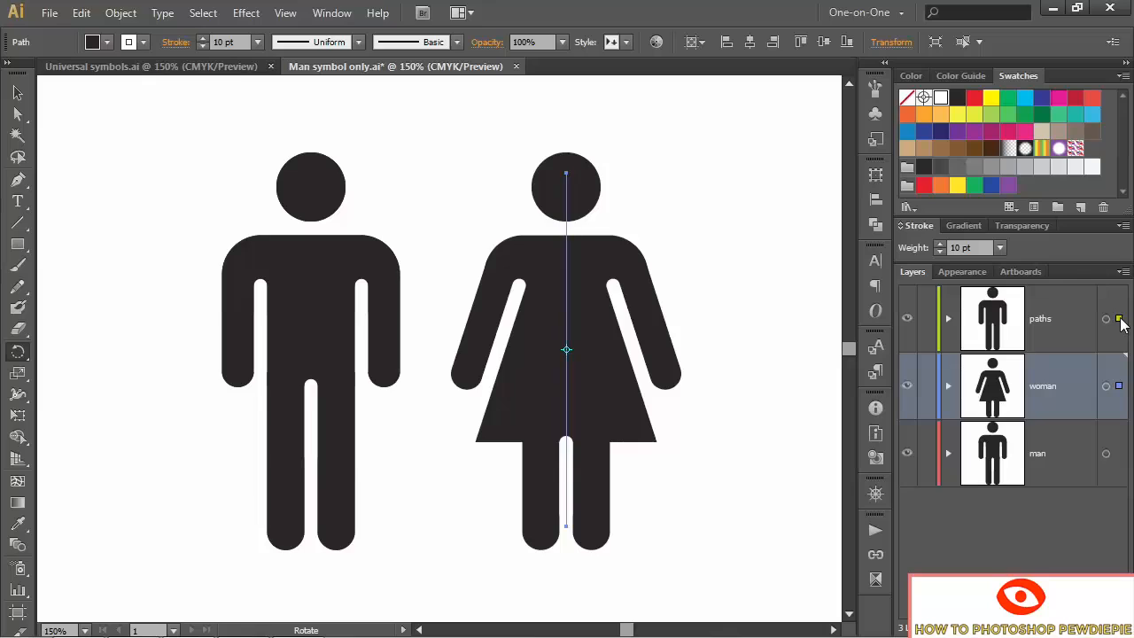
left_click_drag(1121, 325, 1120, 320)
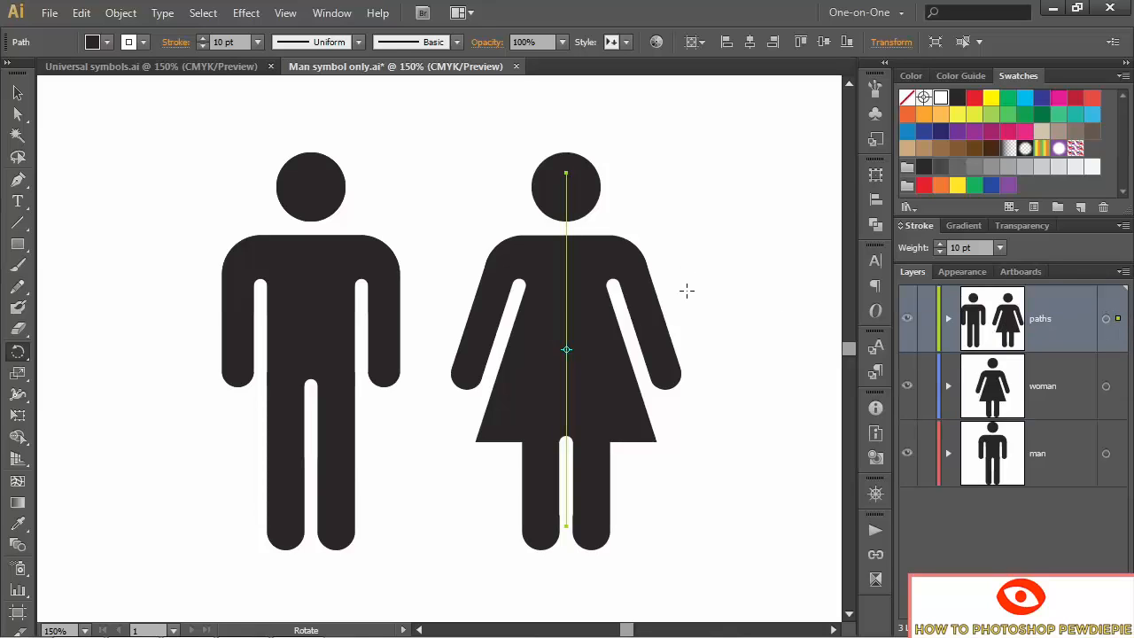
left_click(907, 385)
left_click(906, 452)
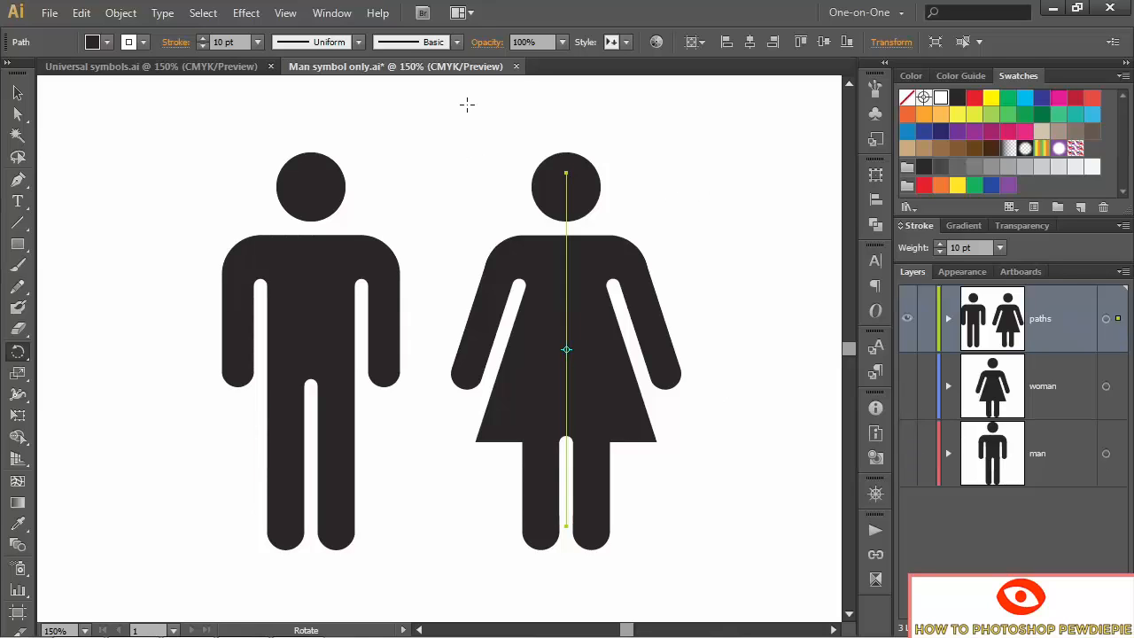
Expand the appearance of the woman path and convert its strokes to outlines with Outline Stroke
left_click(120, 12)
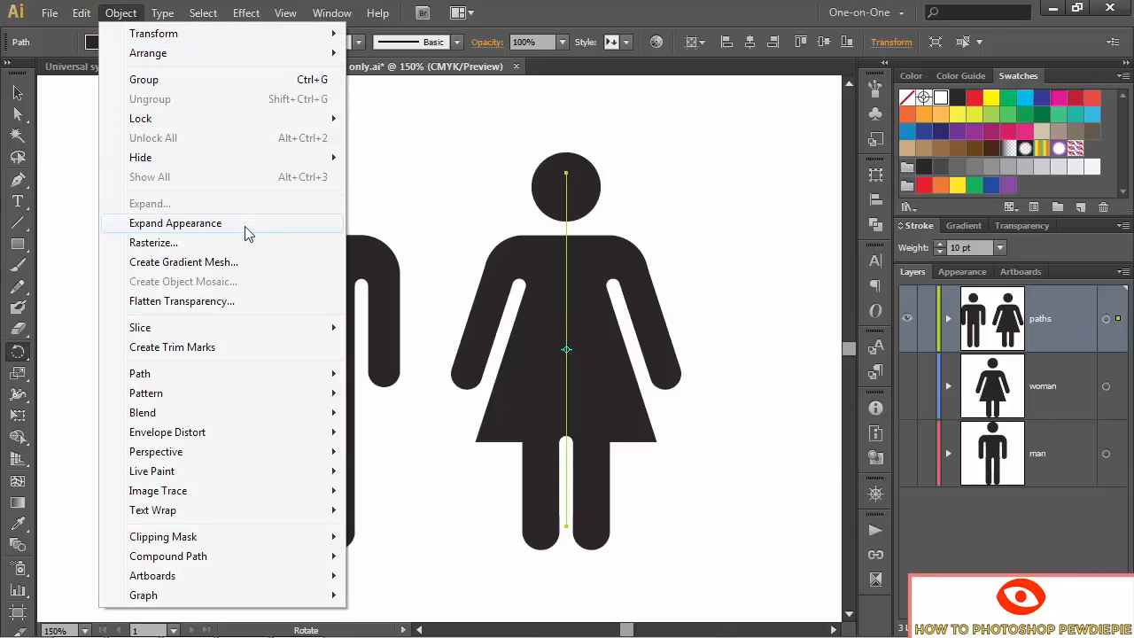
left_click(247, 229)
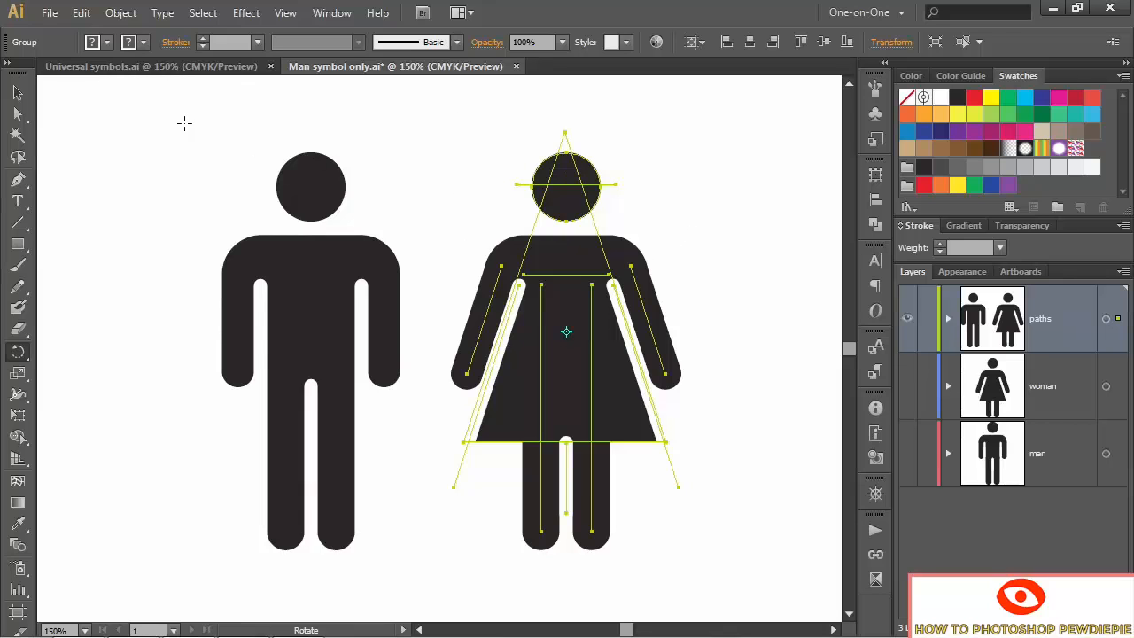
left_click(124, 12)
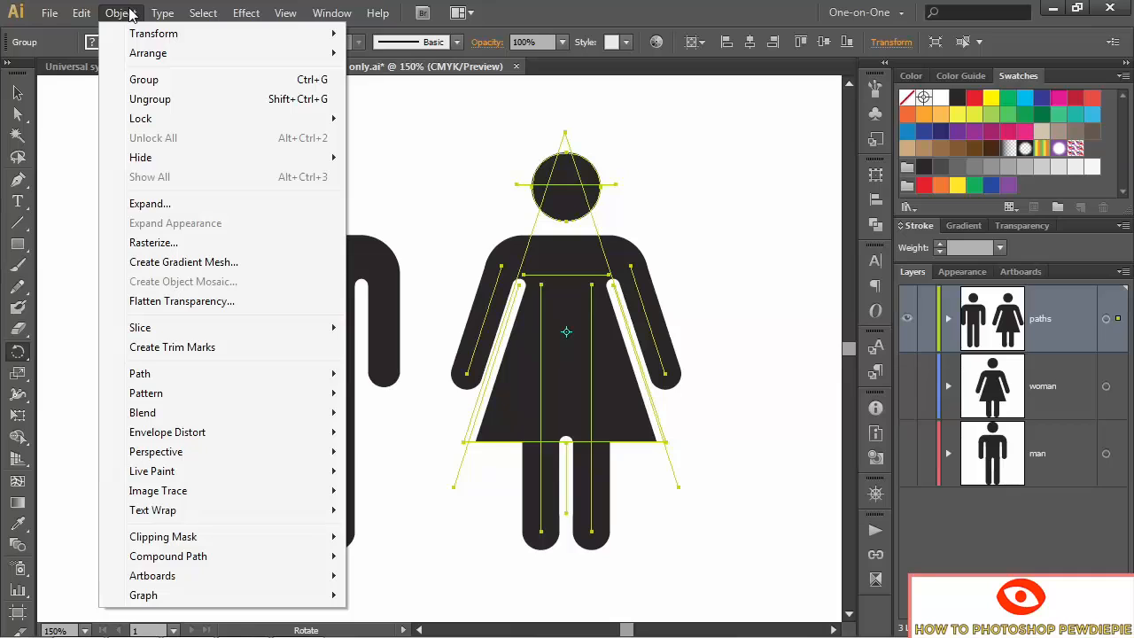
mouse_move(175, 375)
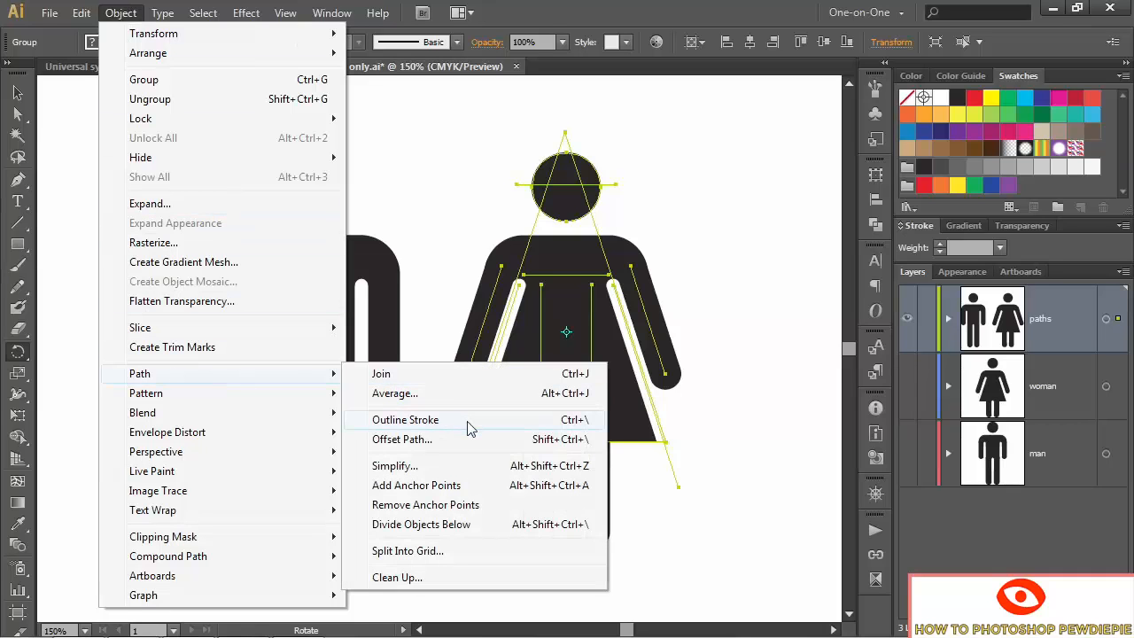
left_click(405, 421)
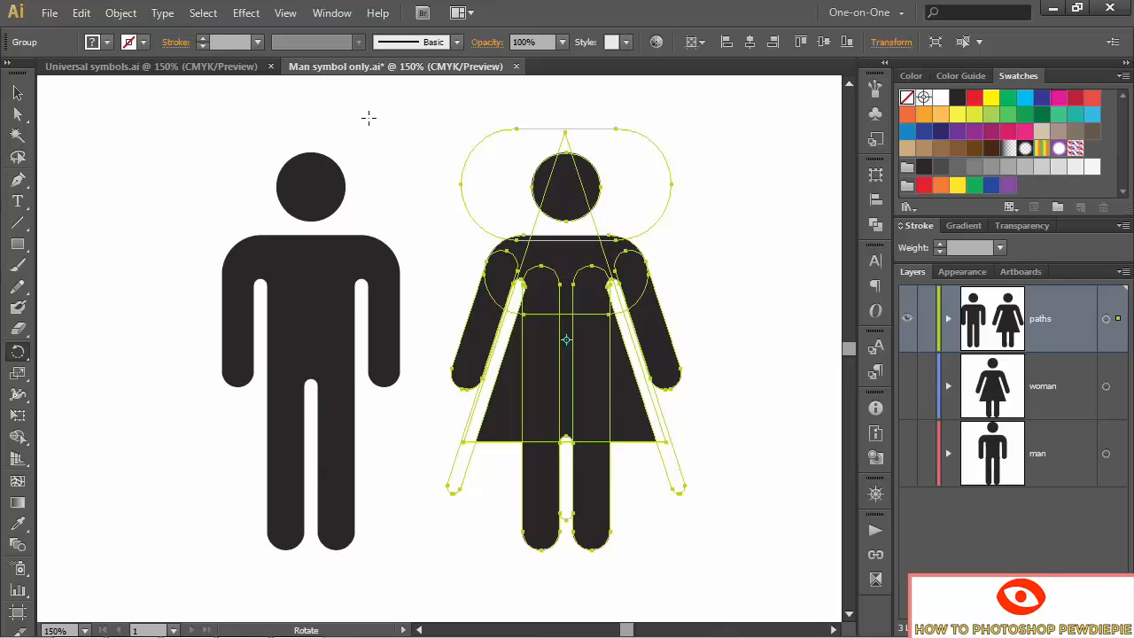
Combine the outlined woman shapes with the Merge pathfinder operation
left_click(321, 14)
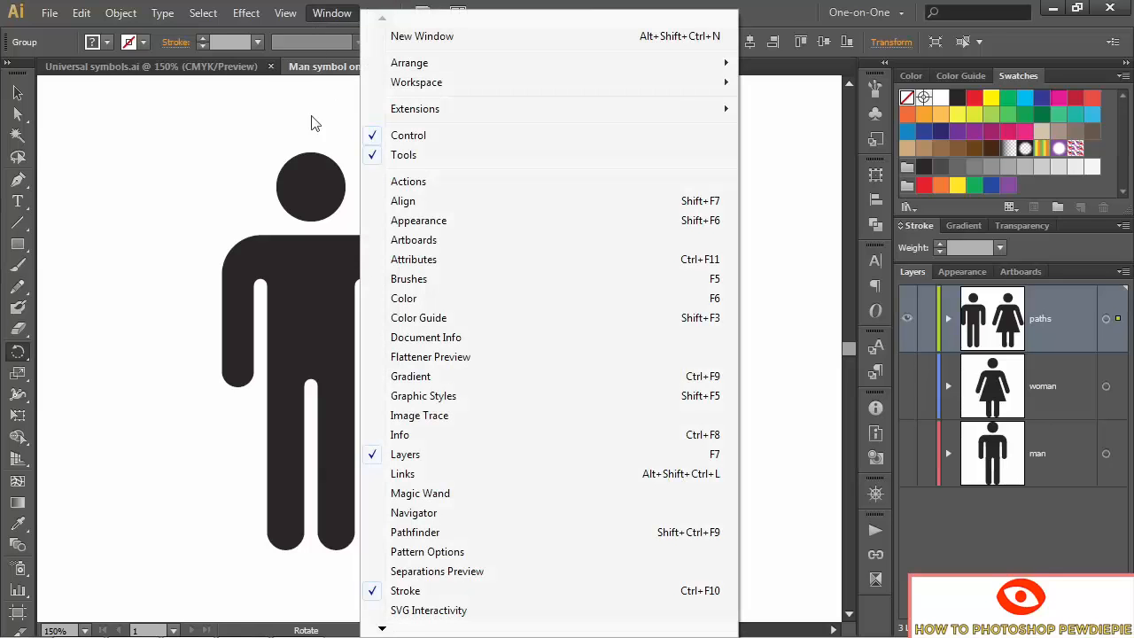
left_click(499, 532)
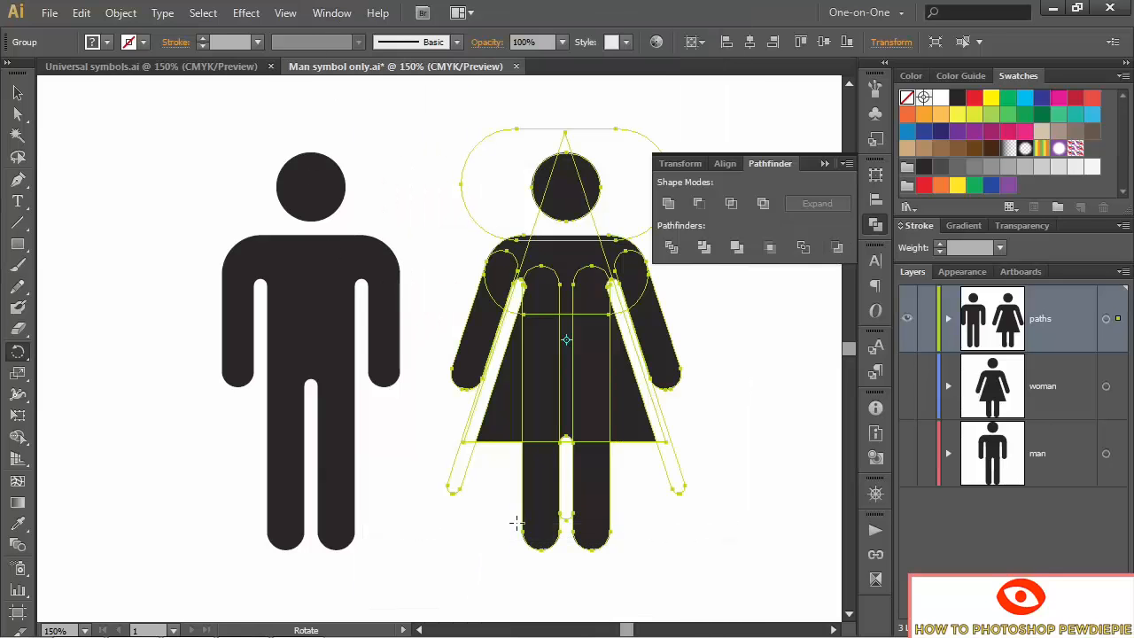
left_click(741, 251)
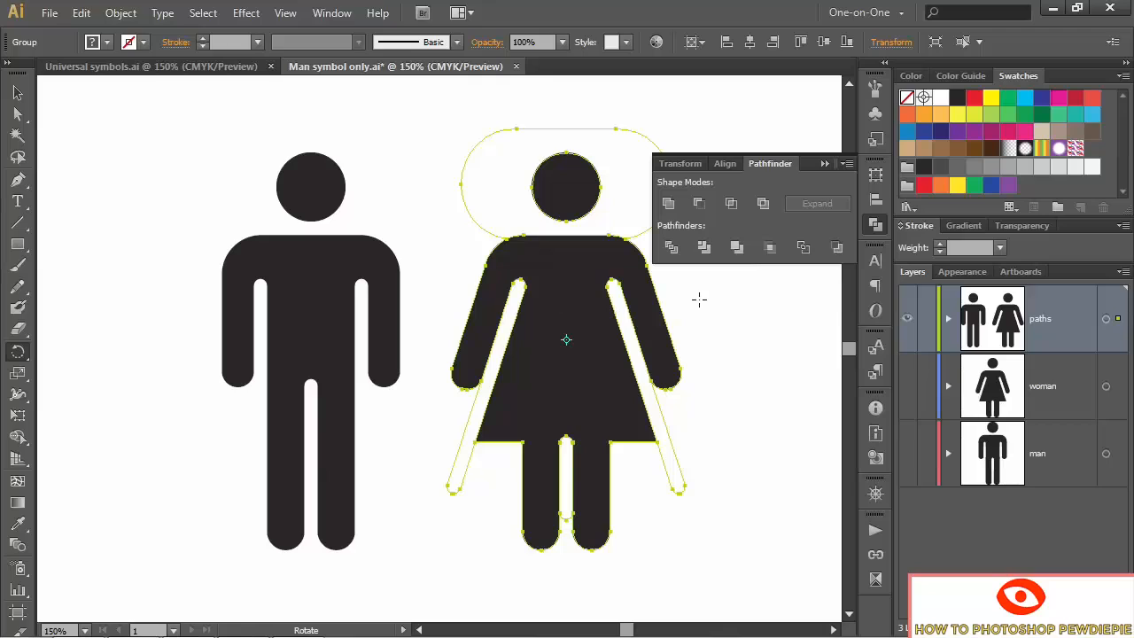
left_click(825, 165)
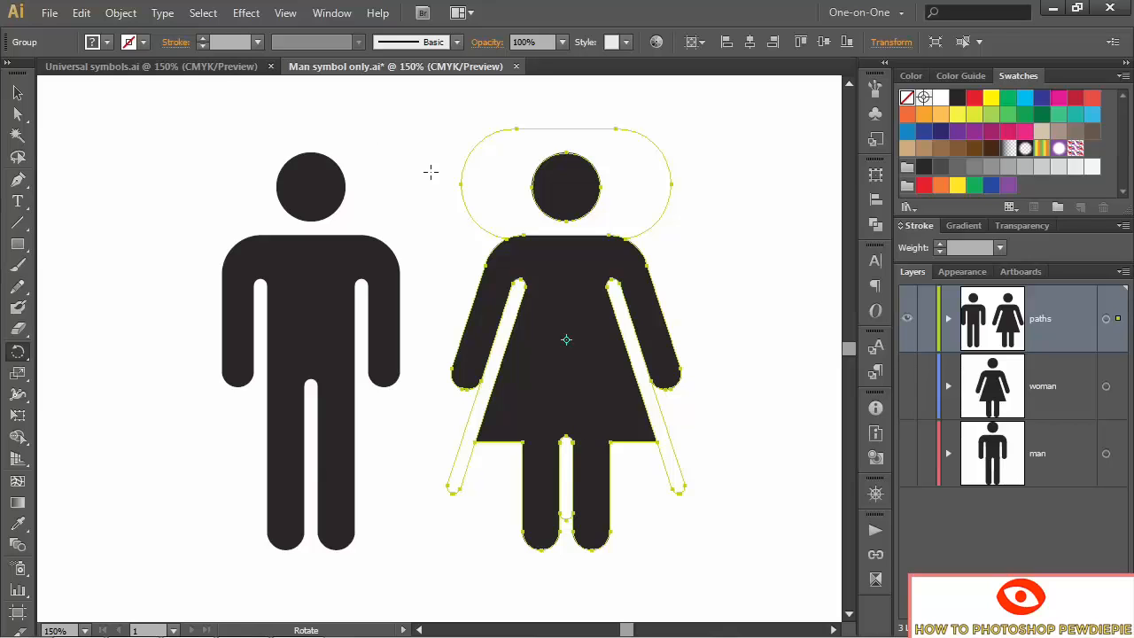
Ungroup the merged woman shapes and deselect everything
left_click(131, 14)
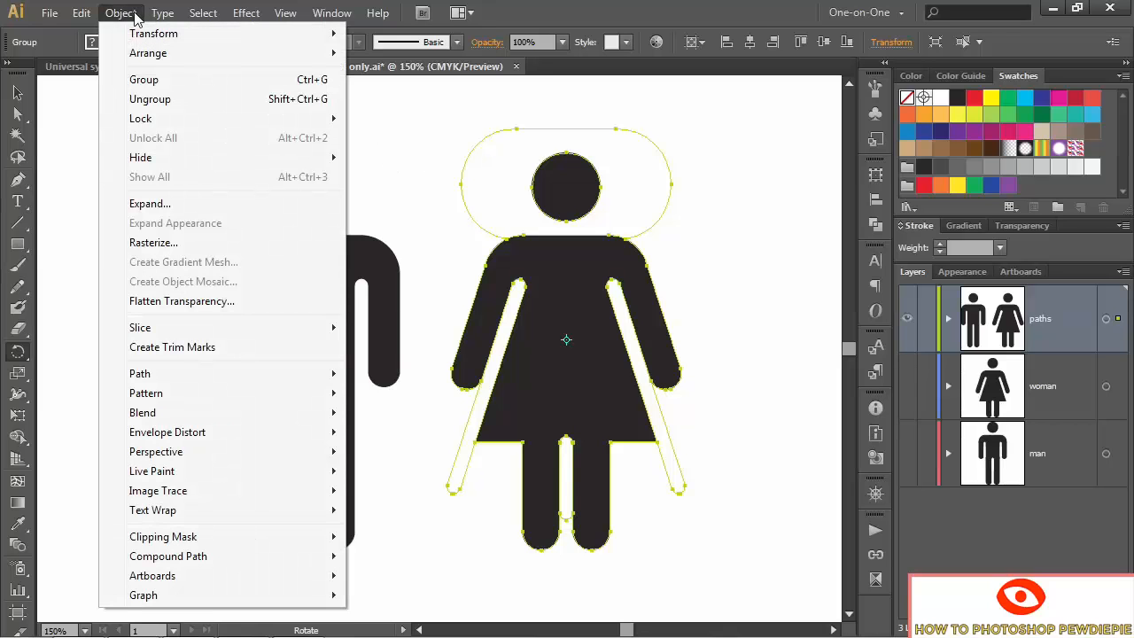
left_click(200, 103)
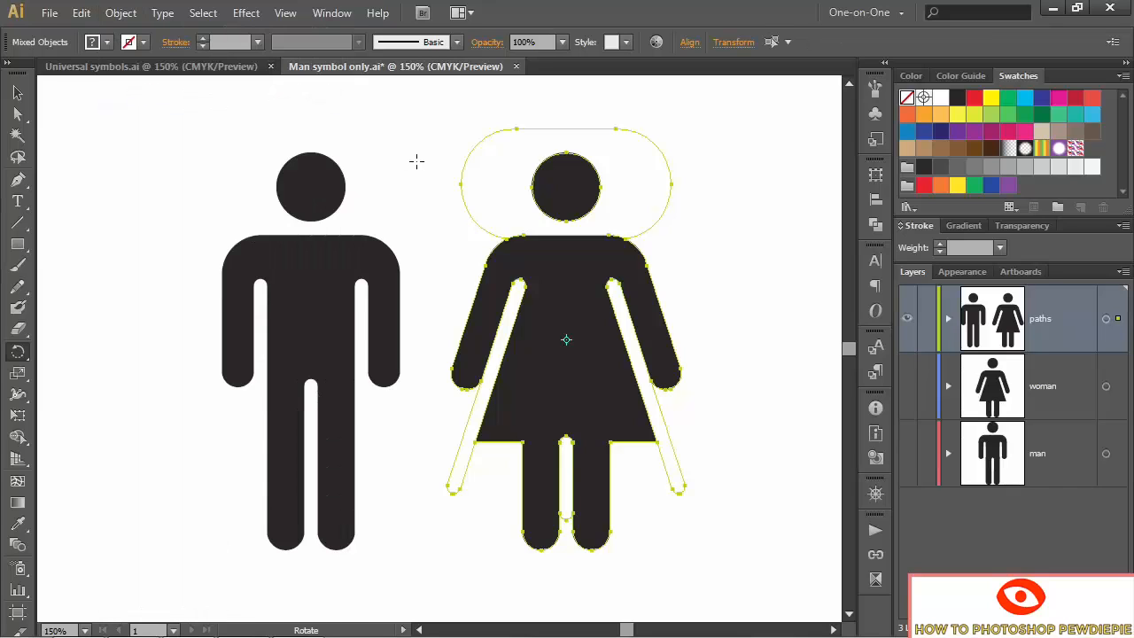
key("v")
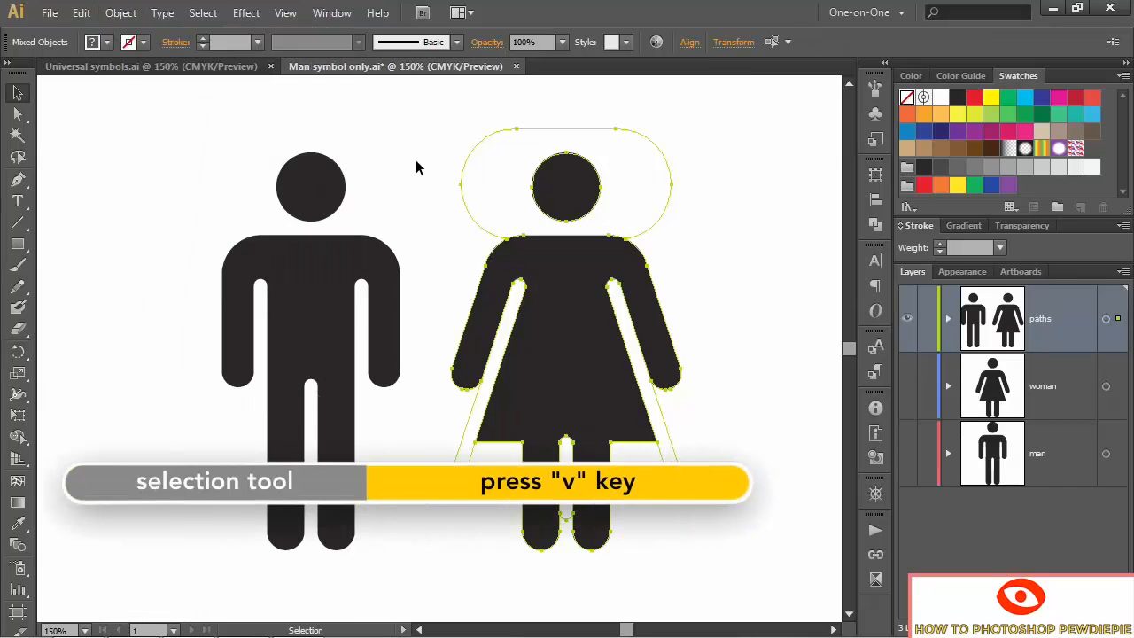
left_click(417, 166)
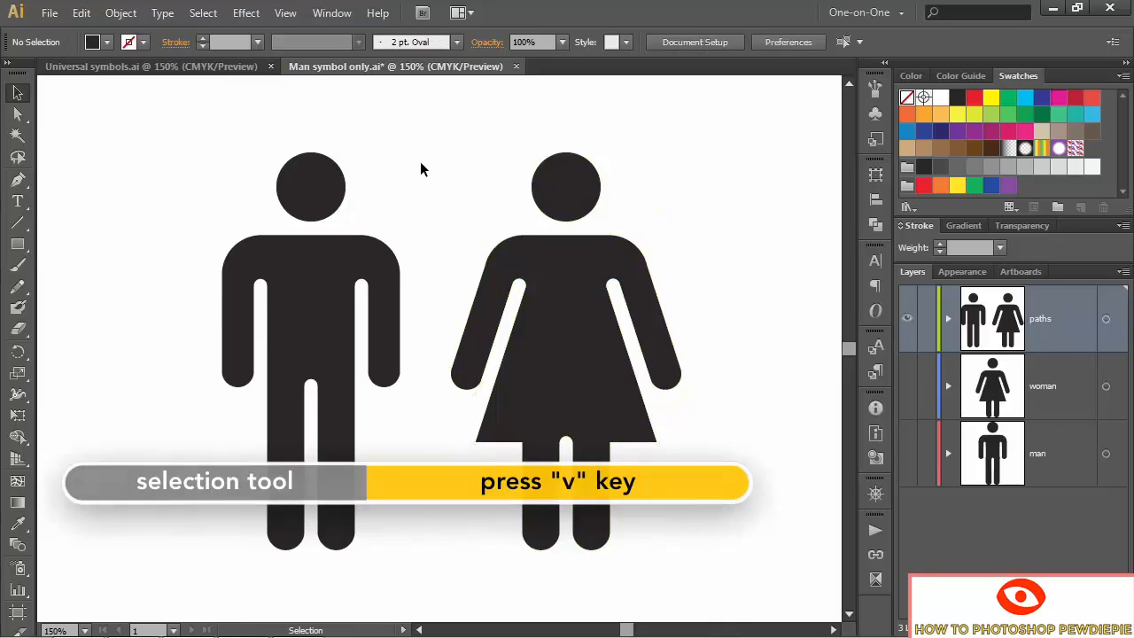
Select the white shape around the woman's head plus all shapes with the same Fill Color, and delete them
left_click_drag(423, 110, 509, 228)
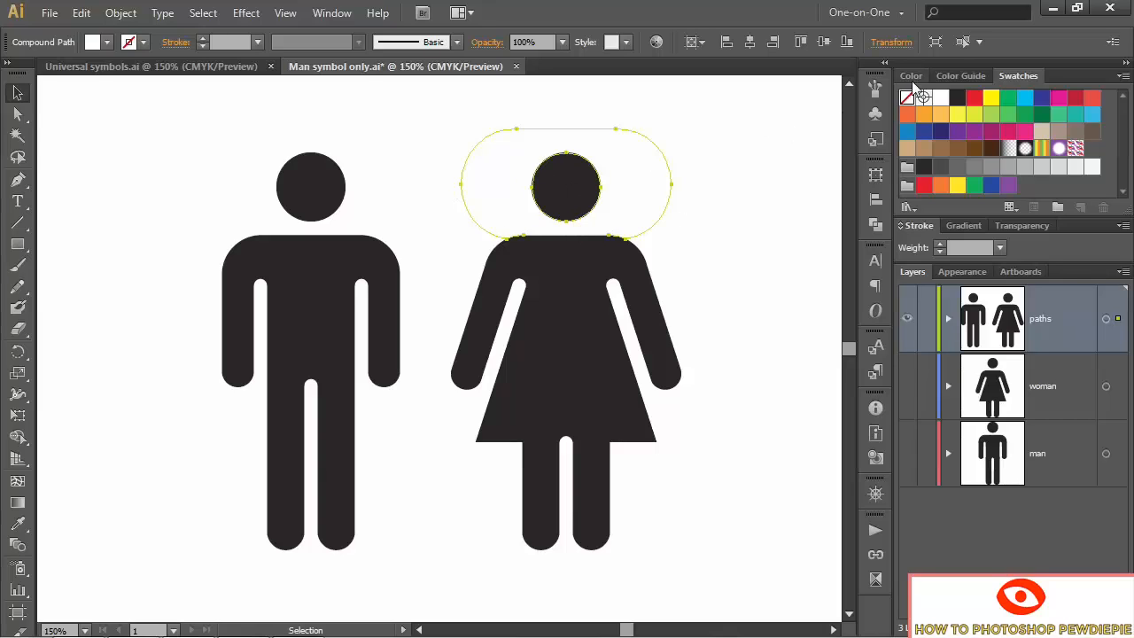
left_click(967, 43)
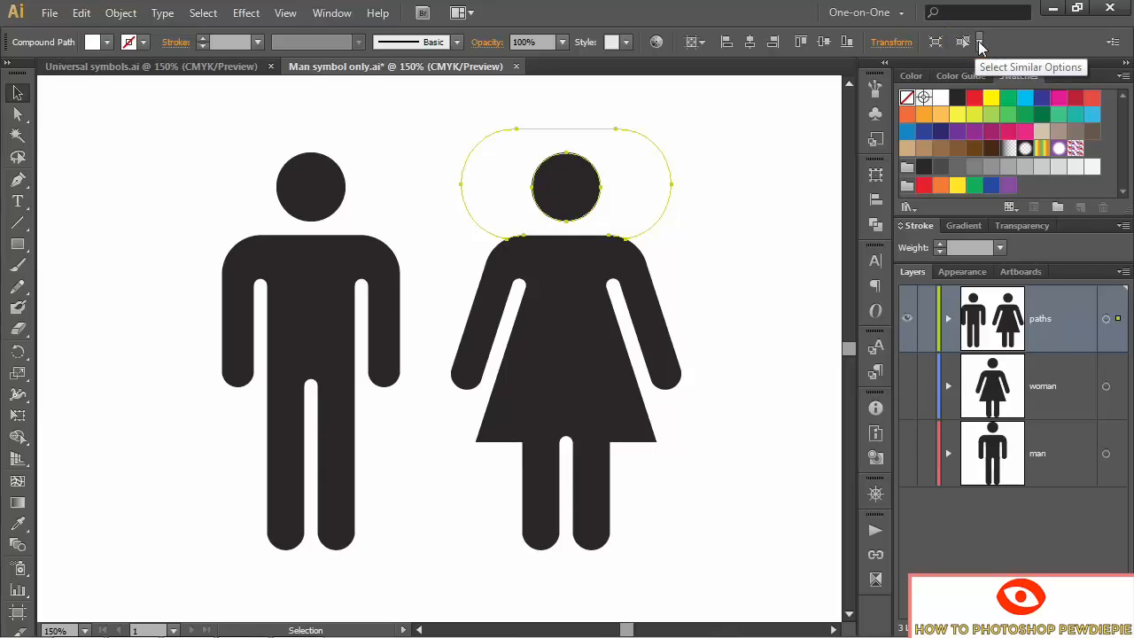
left_click(979, 42)
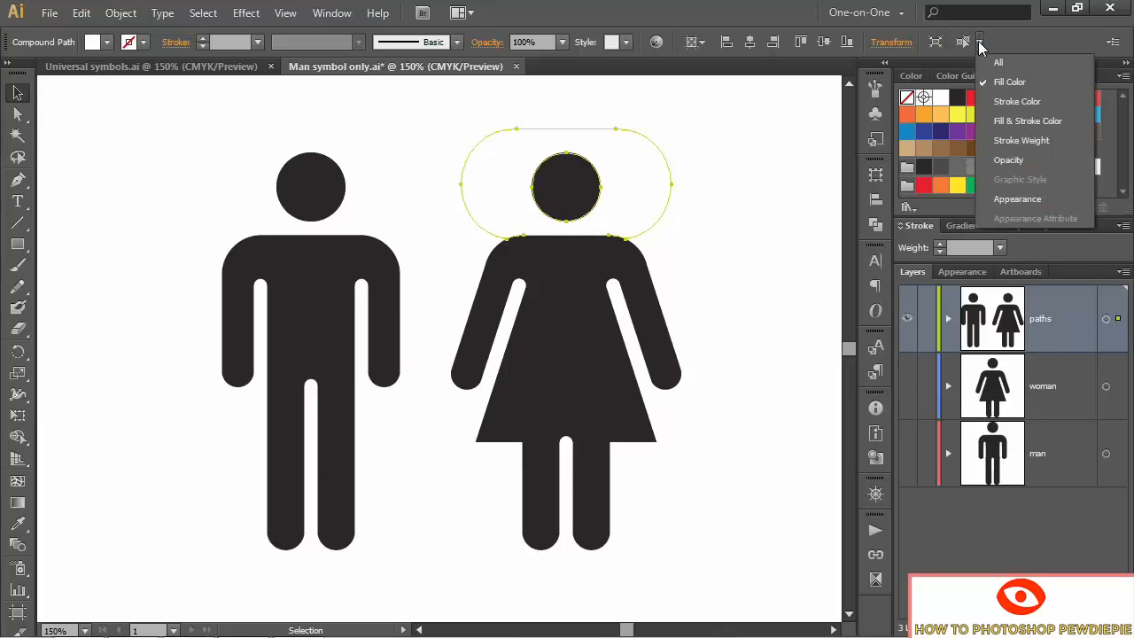
left_click(1036, 79)
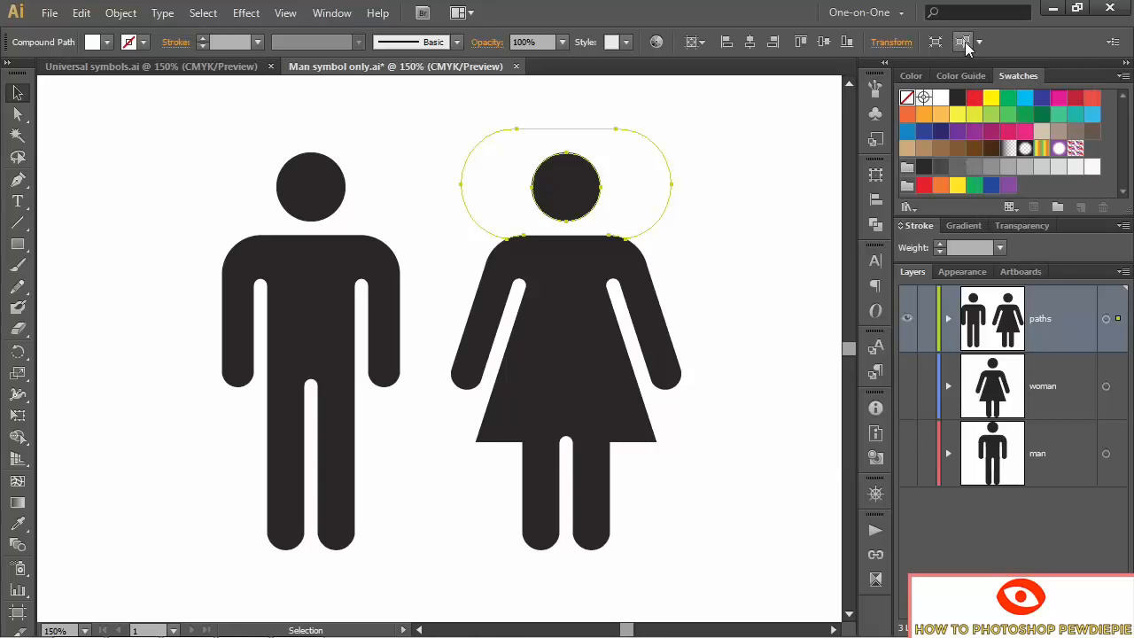
left_click(965, 42)
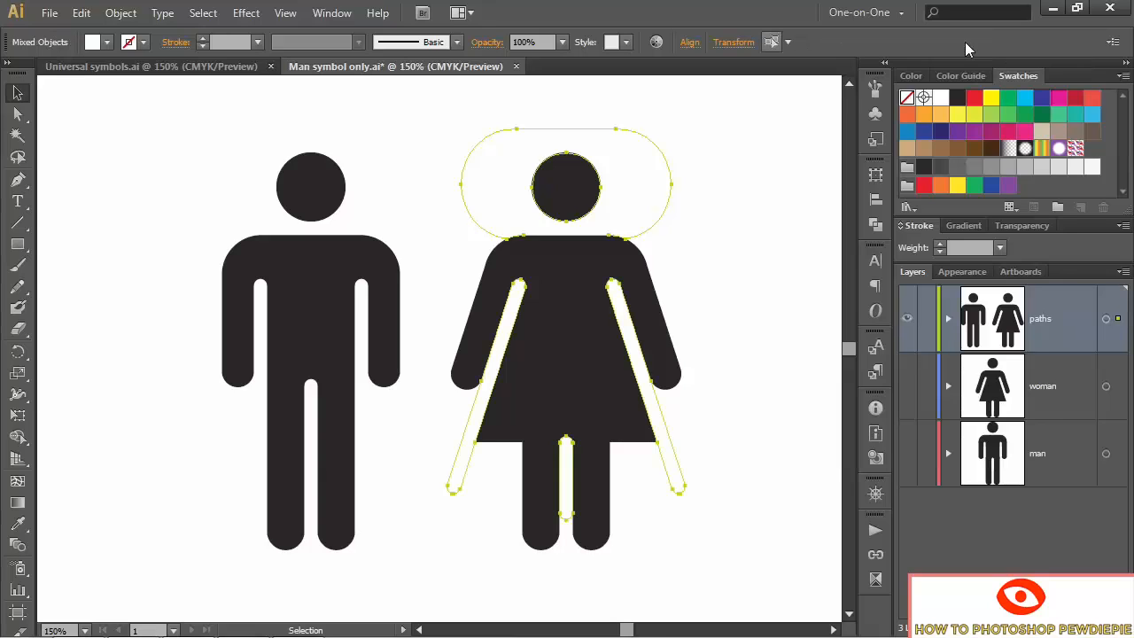
left_click(707, 221)
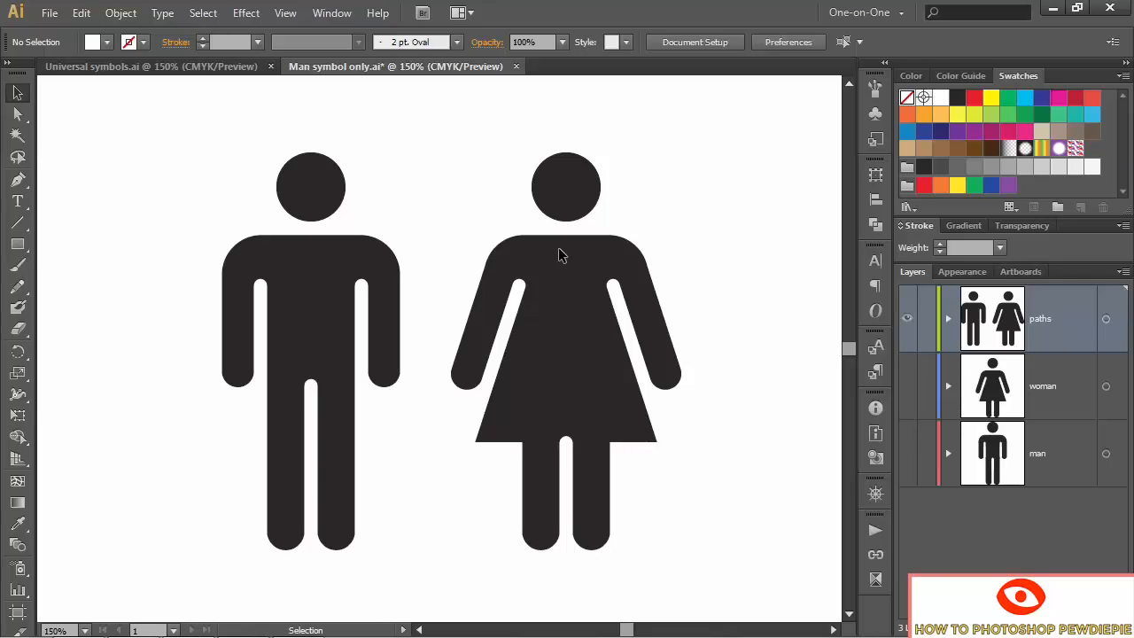
Group the woman symbol's head and body paths
left_click_drag(489, 187, 572, 257)
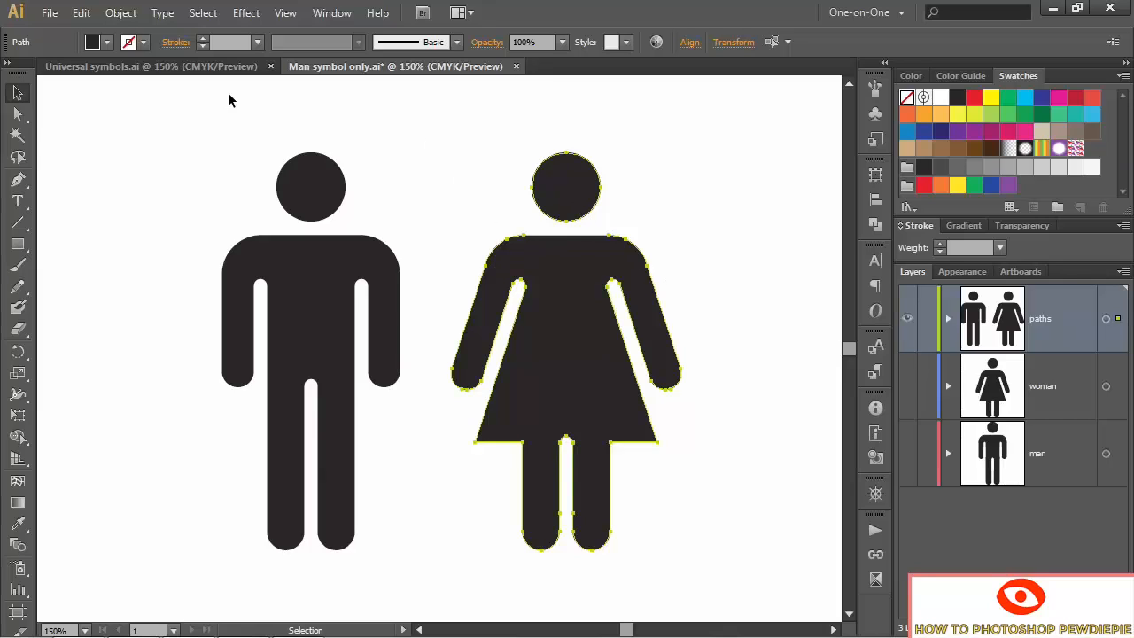
left_click(126, 15)
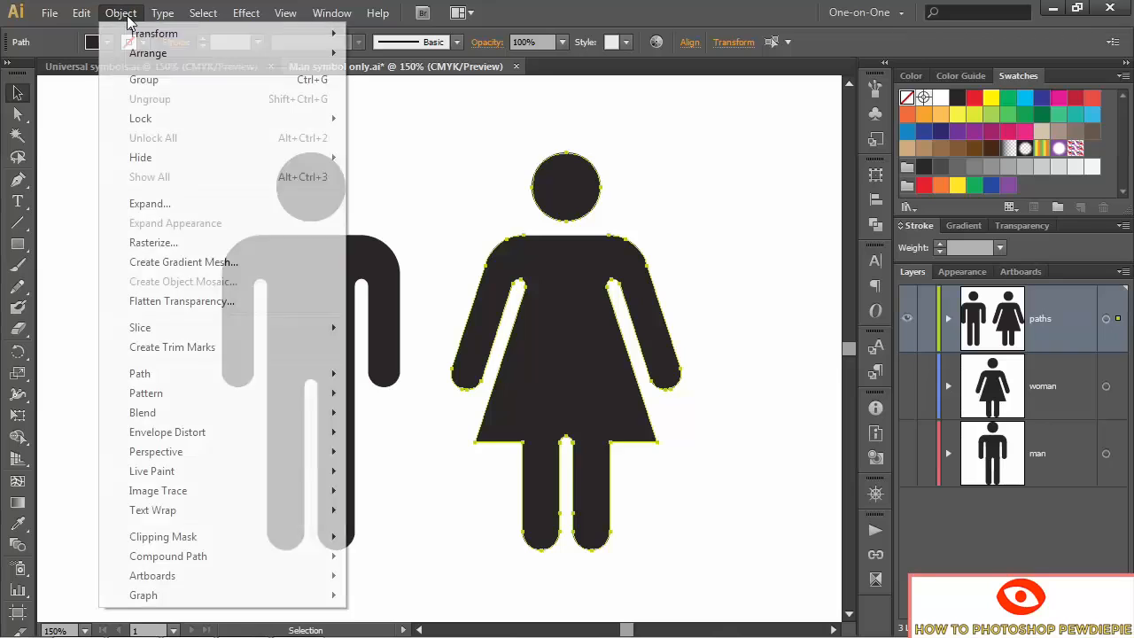
left_click(193, 81)
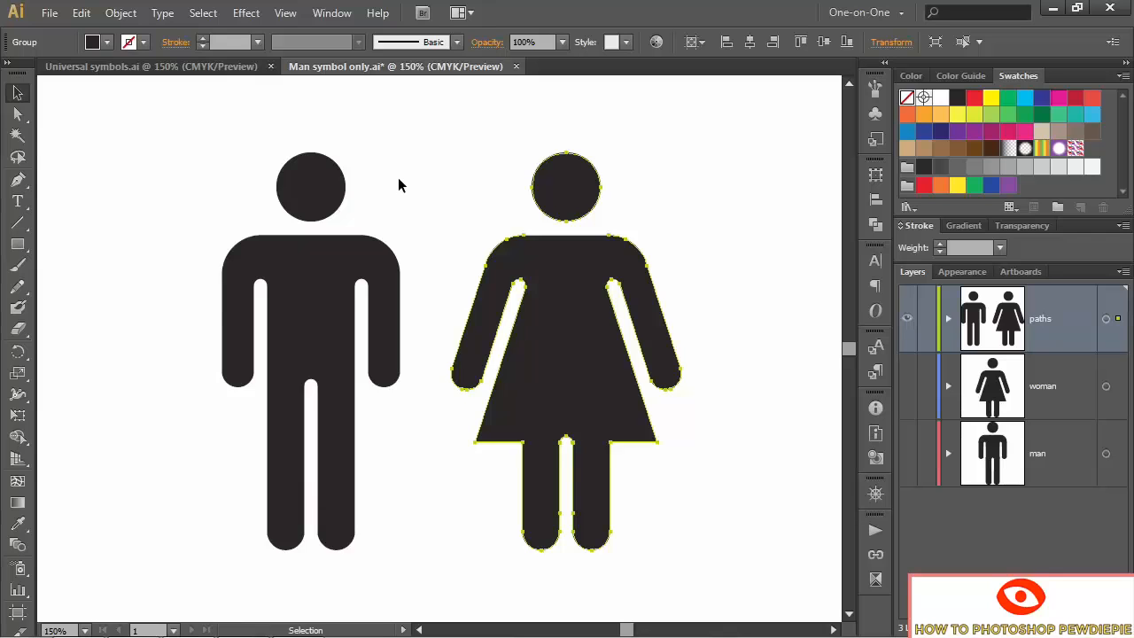
Try rotating the grouped woman symbol with the Rotate tool, undo the rotation, and deselect the artwork
key("r")
left_click_drag(476, 542, 403, 532)
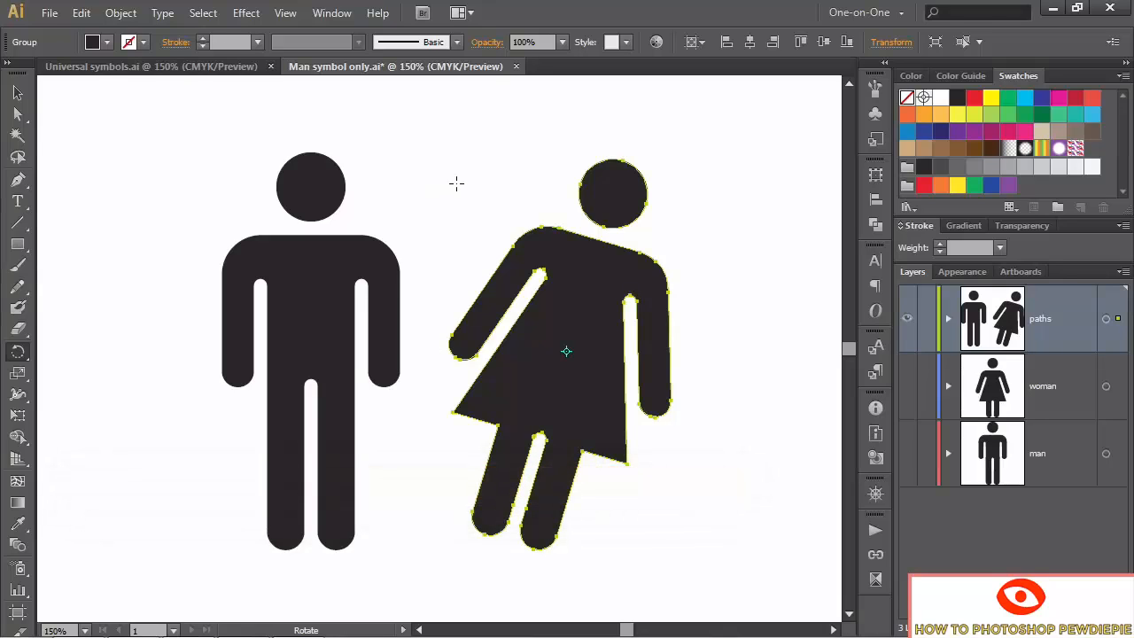
key("ctrl+z")
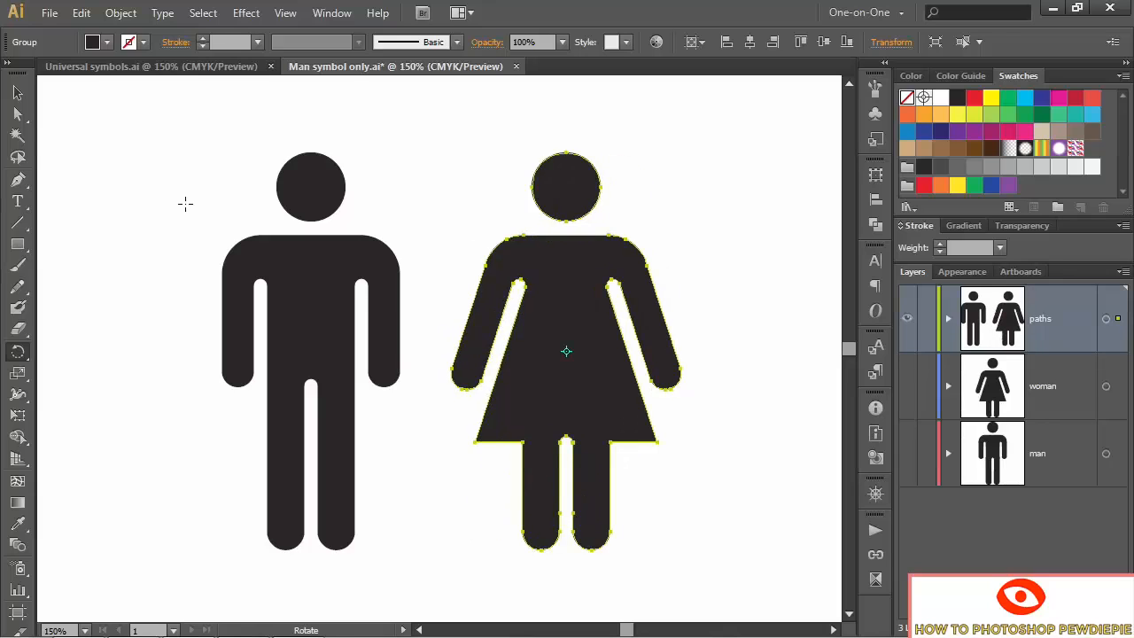
key("ctrl+shift+a")
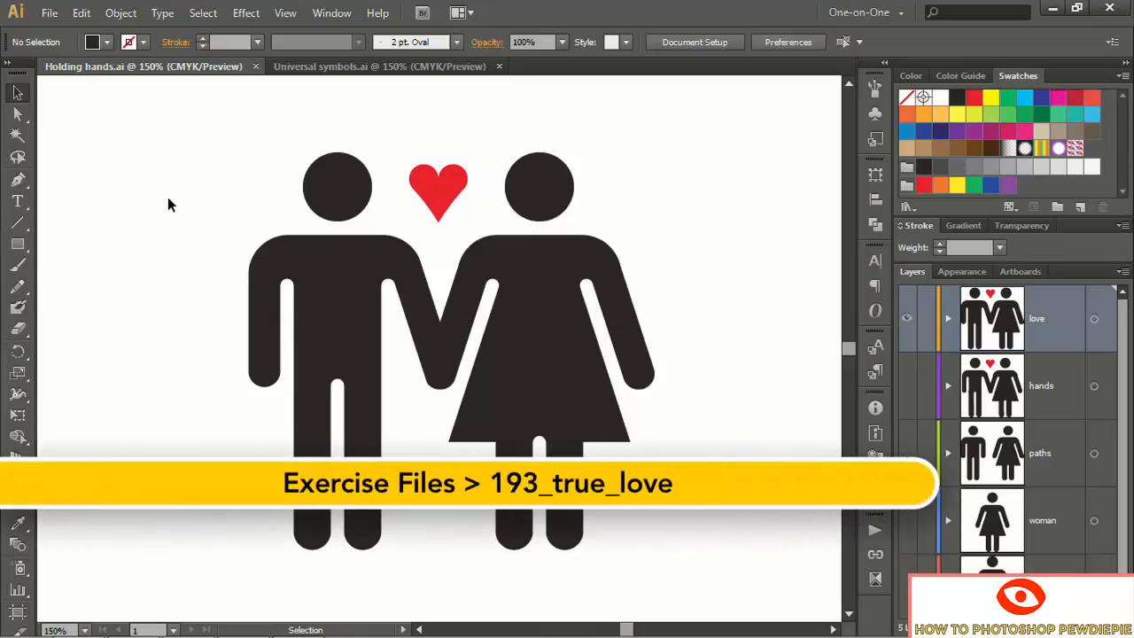
In Universal symbols.ai, hide the paths layer and show the woman and man layers
key("ctrl+Tab")
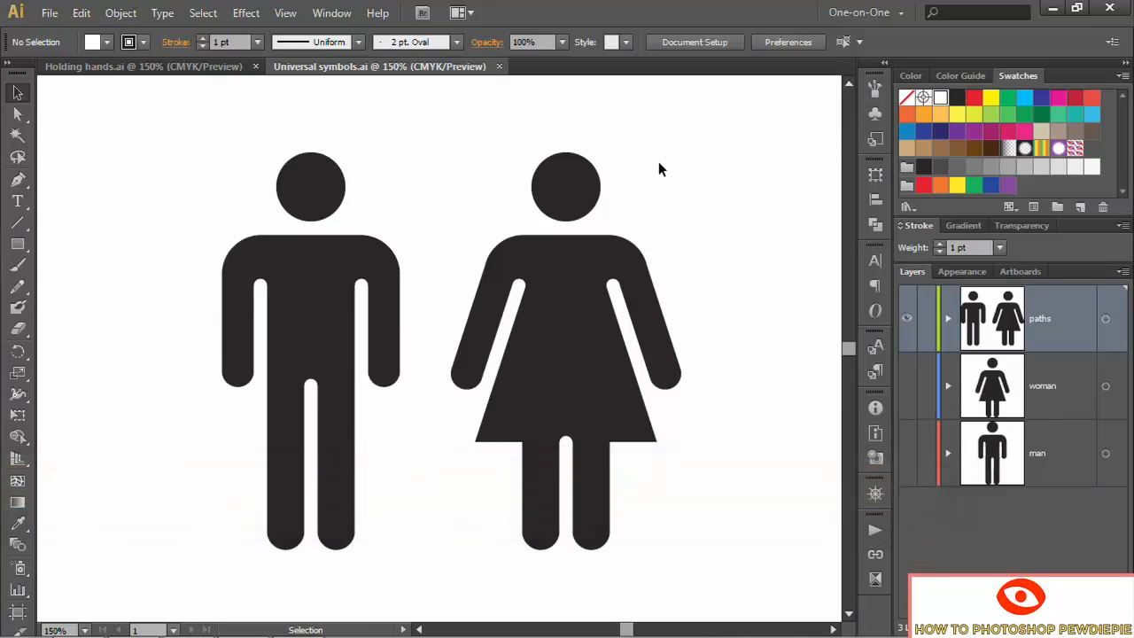
left_click(906, 321, "ctrl")
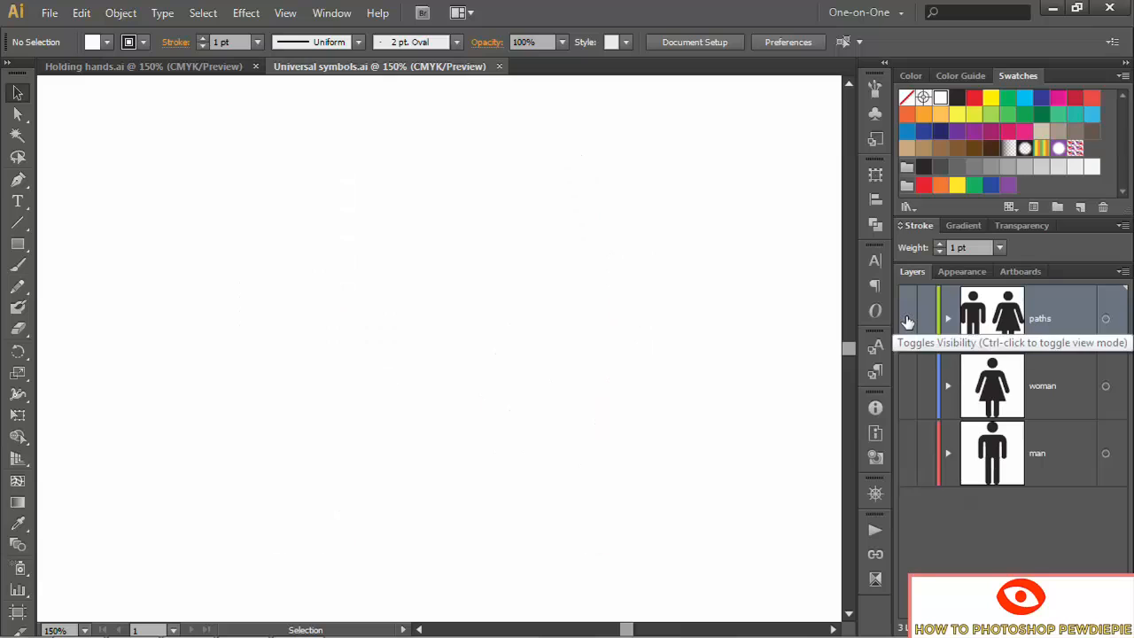
left_click(906, 385)
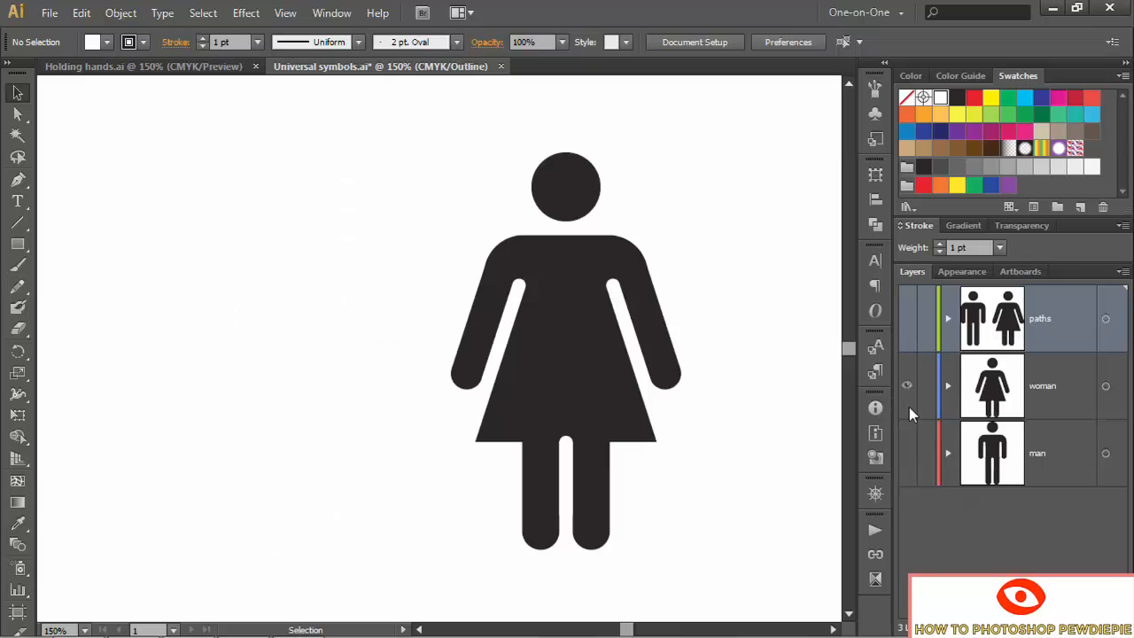
left_click(905, 453)
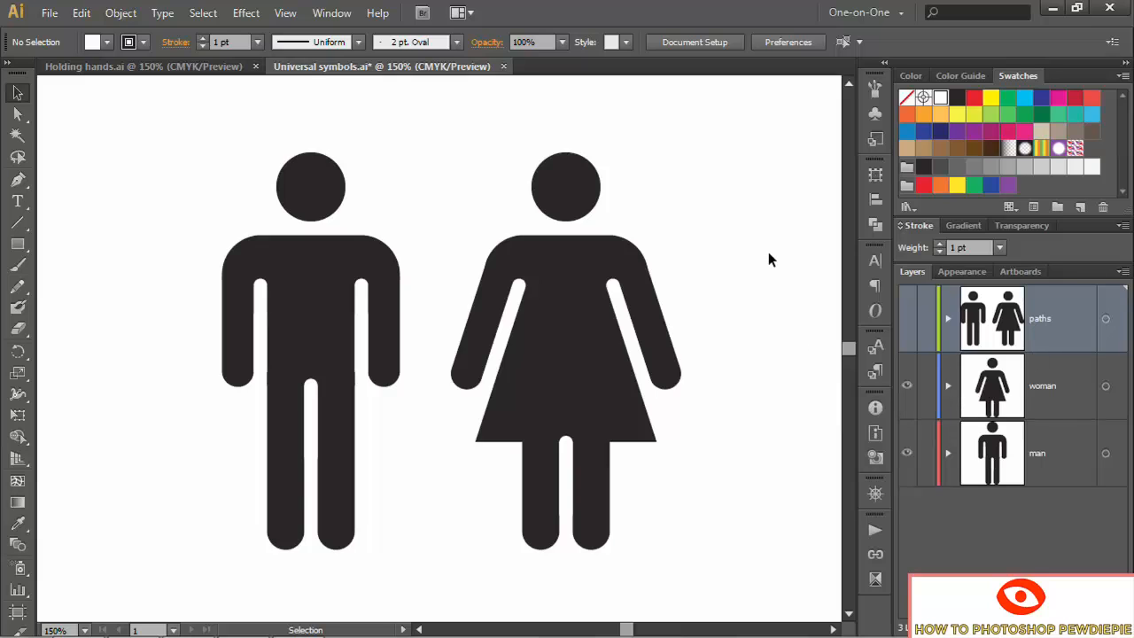
Select the visible man and woman paths and create a top layer named hands with the color Violet
key("a")
key("ctrl+a")
key("v")
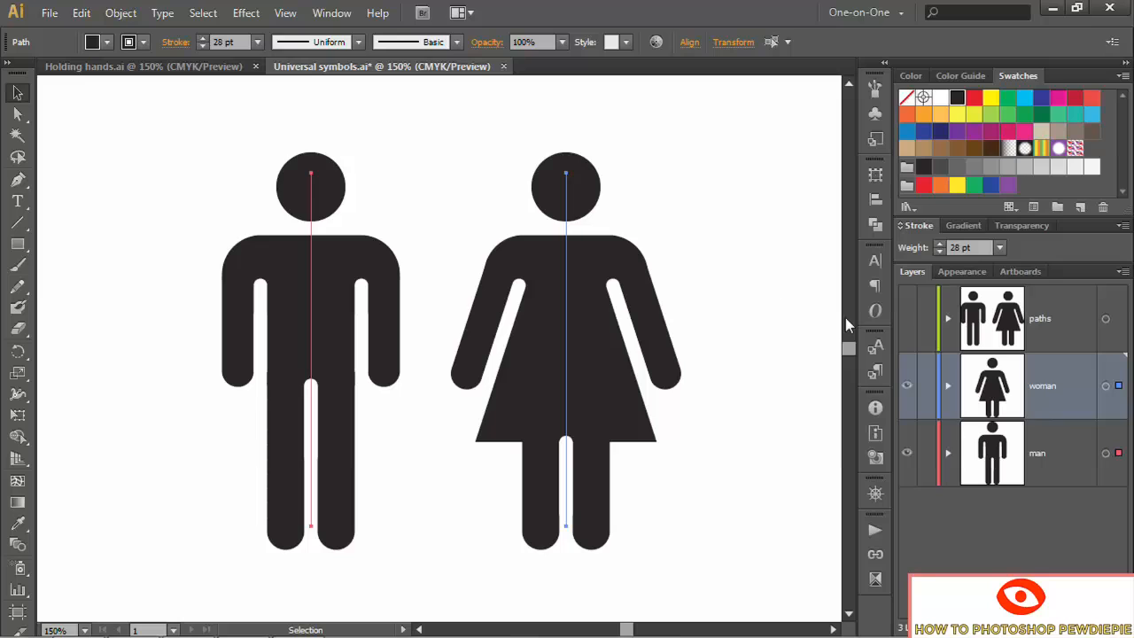
left_click(1078, 335)
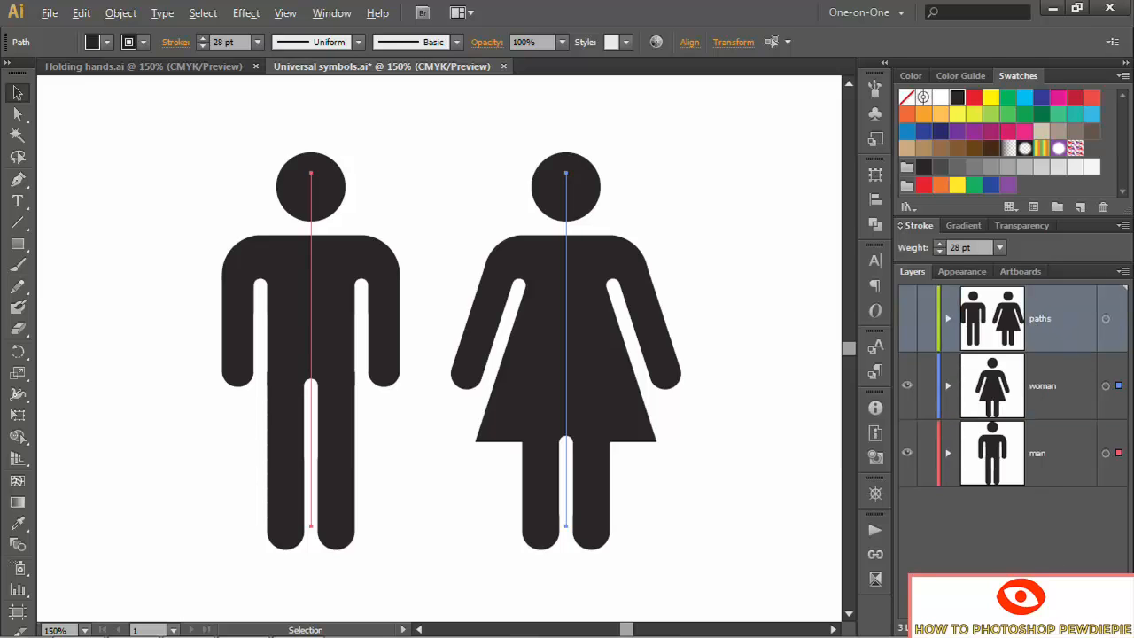
left_click(1080, 629, "alt")
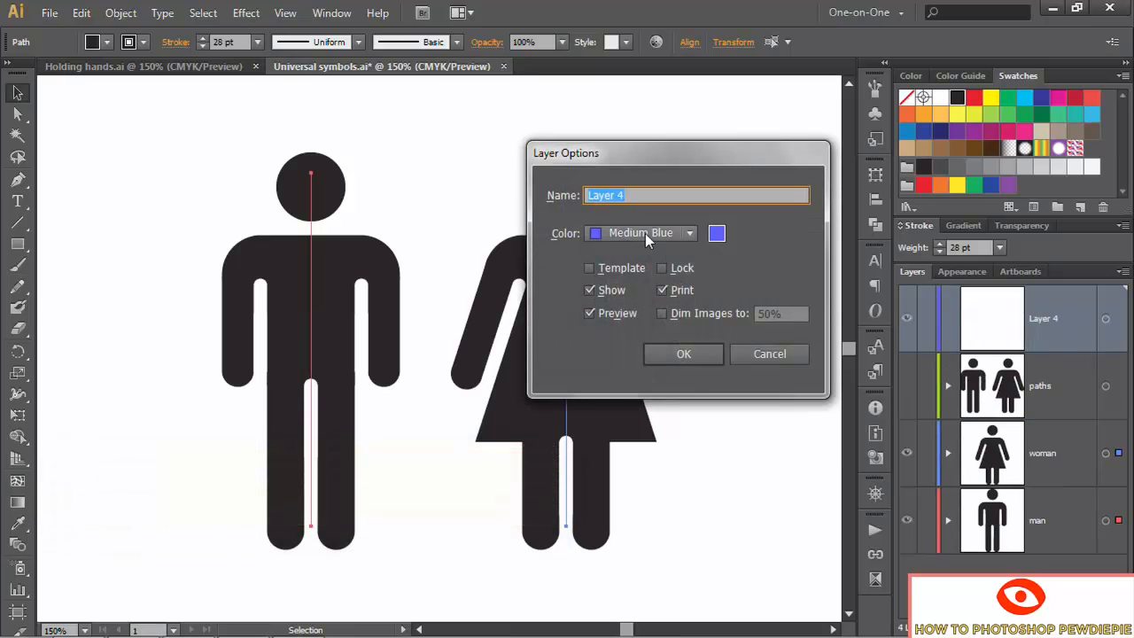
type("hands")
left_click(646, 233)
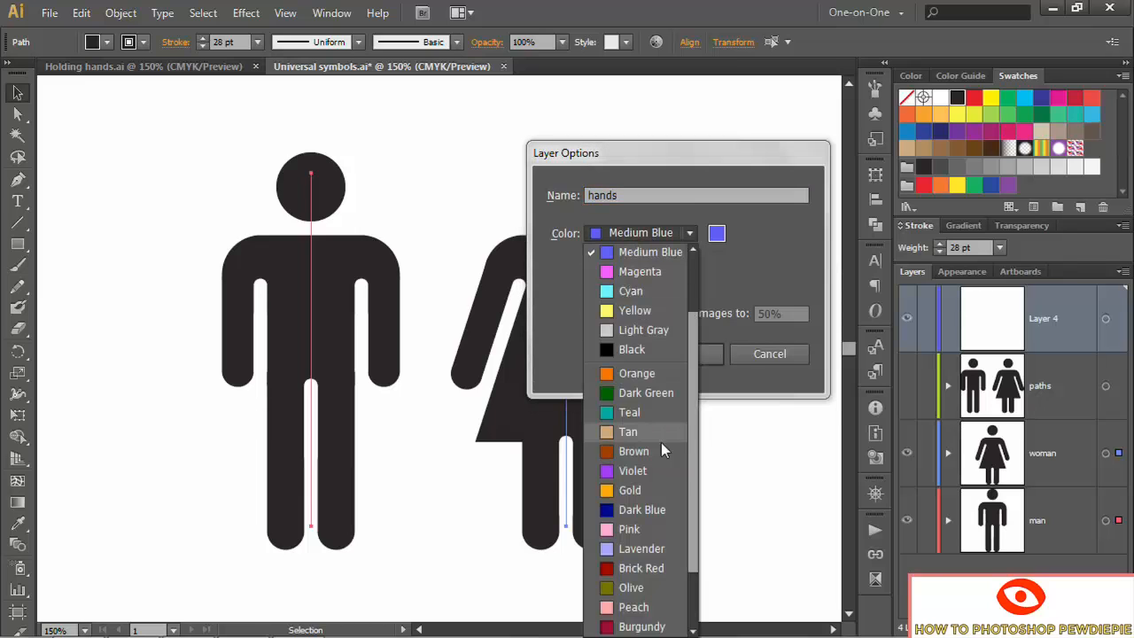
left_click(675, 469)
left_click(706, 360)
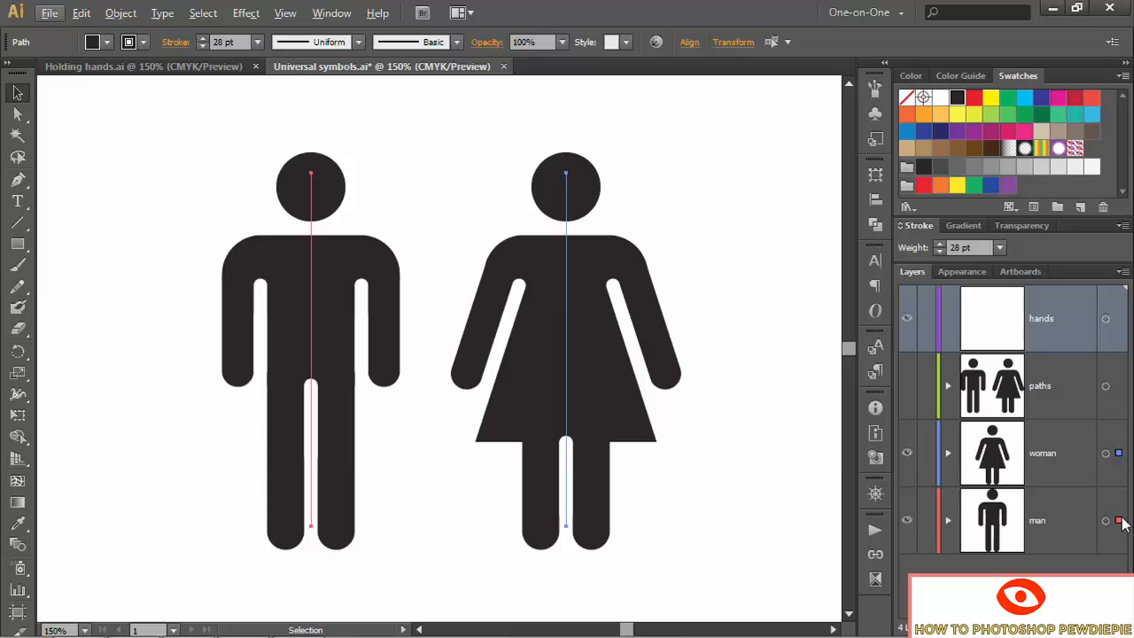
Copy the selected man and woman paths into the hands layer and hide the original woman and man layers
left_click_drag(1121, 525, 1121, 335)
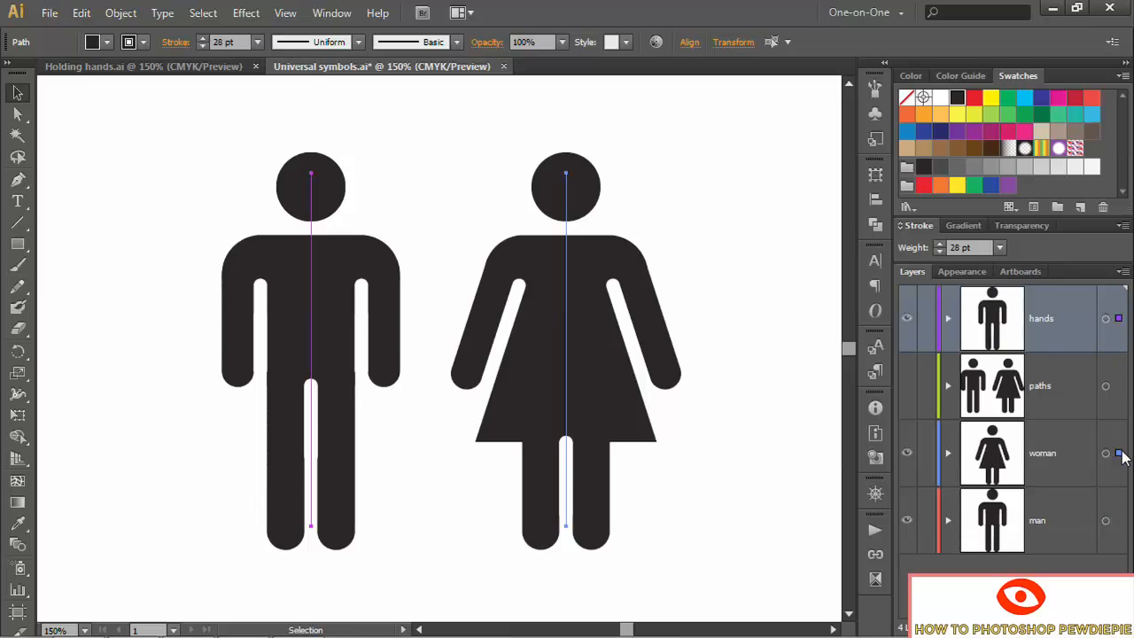
left_click_drag(1120, 456, 1108, 335)
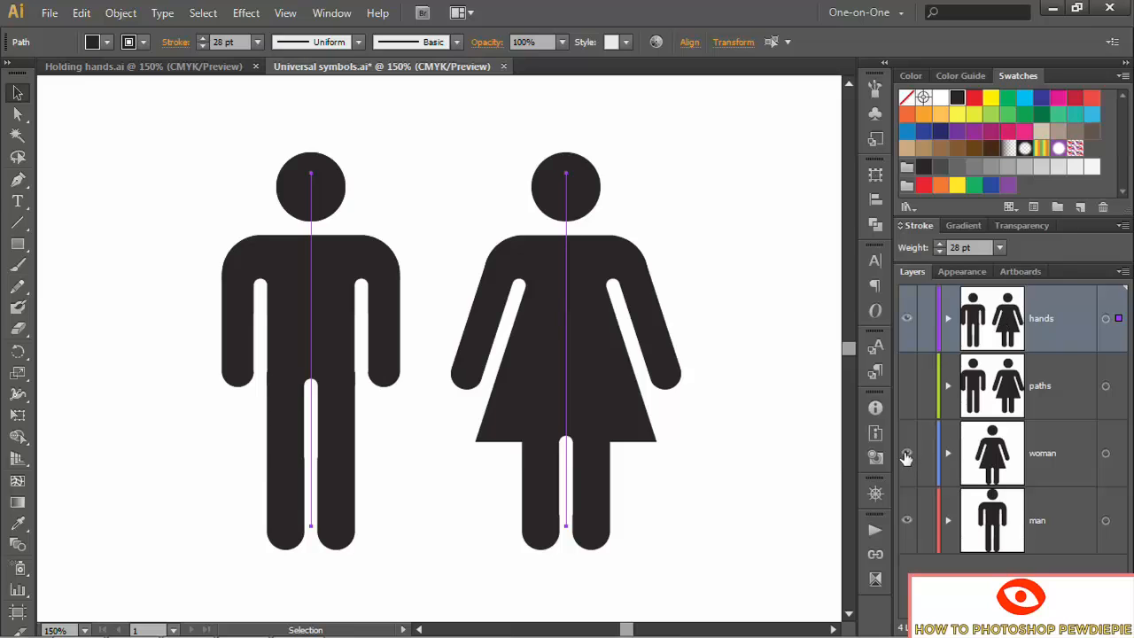
left_click_drag(907, 456, 906, 520)
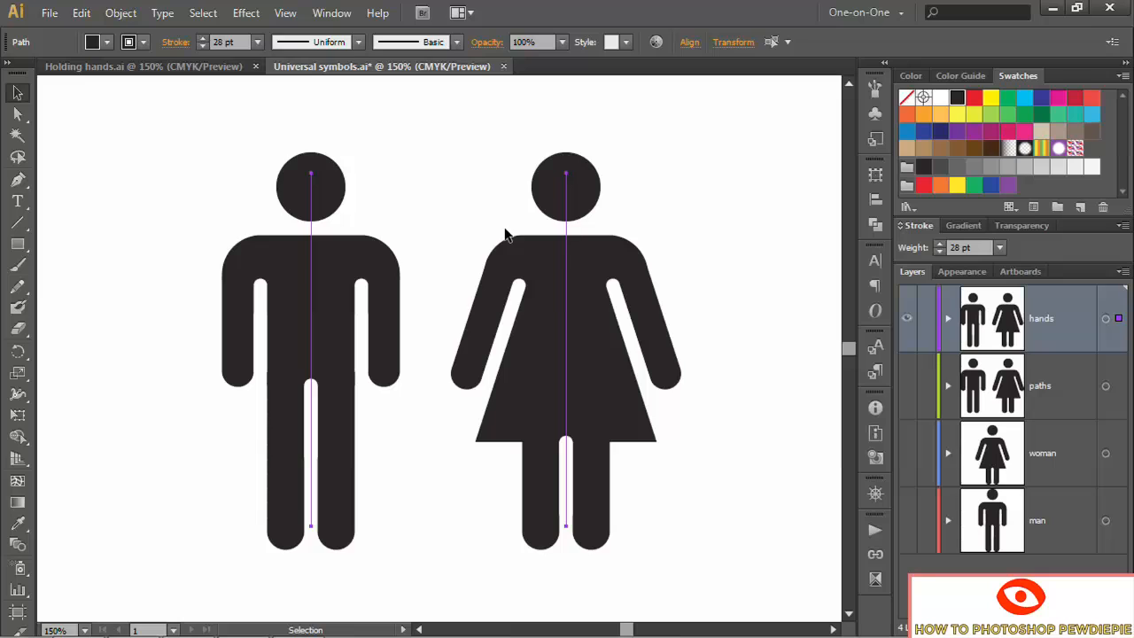
Select only the man's path on the hands layer and display its appearance attributes
left_click(430, 188)
left_click_drag(387, 202, 198, 343)
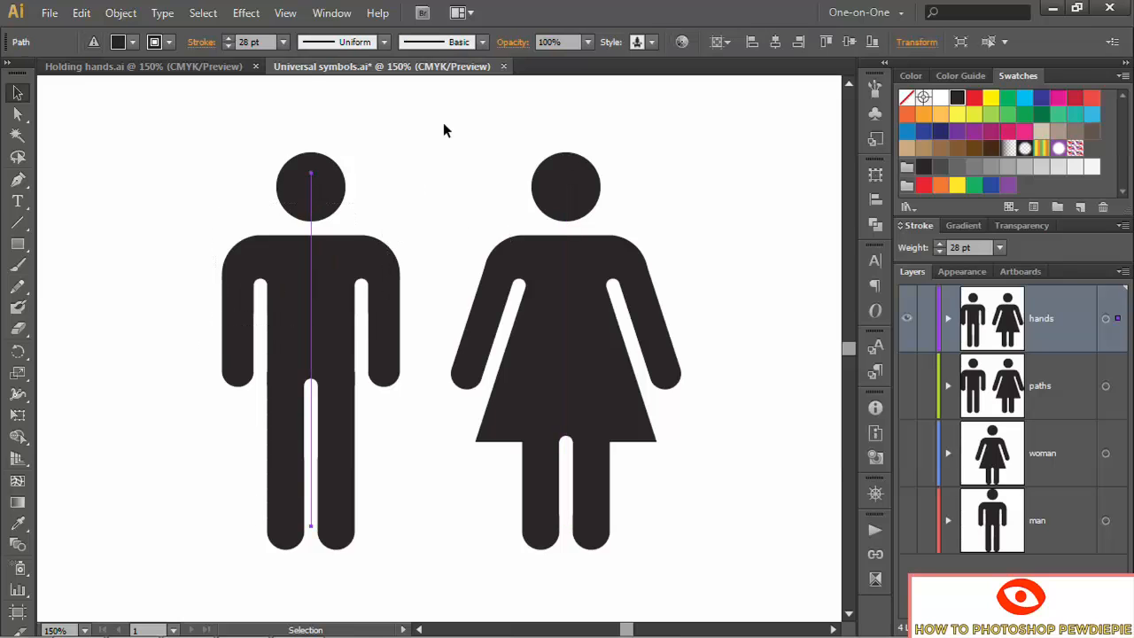
left_click(331, 13)
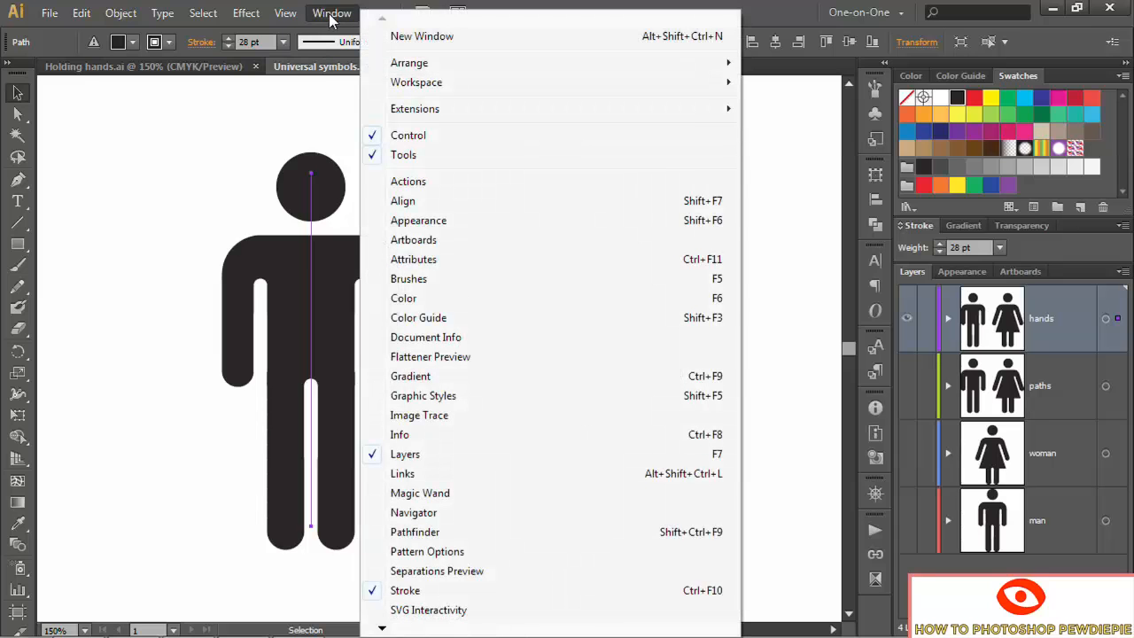
left_click(464, 223)
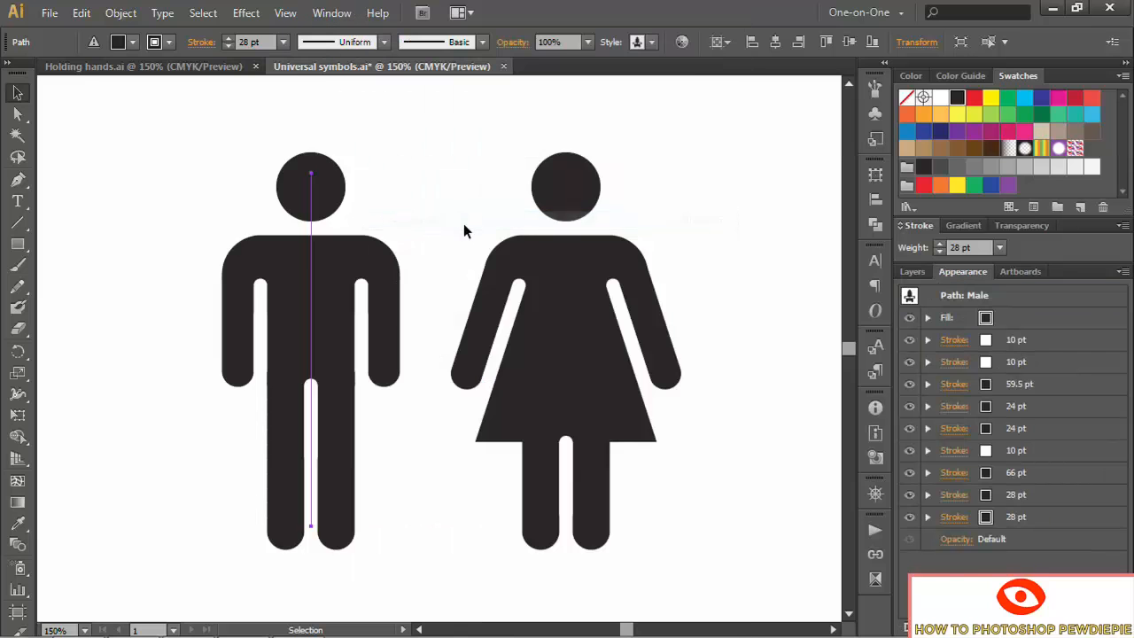
Set the man's lower 24 pt stroke's Transform effect to 32% vertical scale, 64 pt horizontal and -22 pt vertical move, and 18° rotation
left_click(1060, 429)
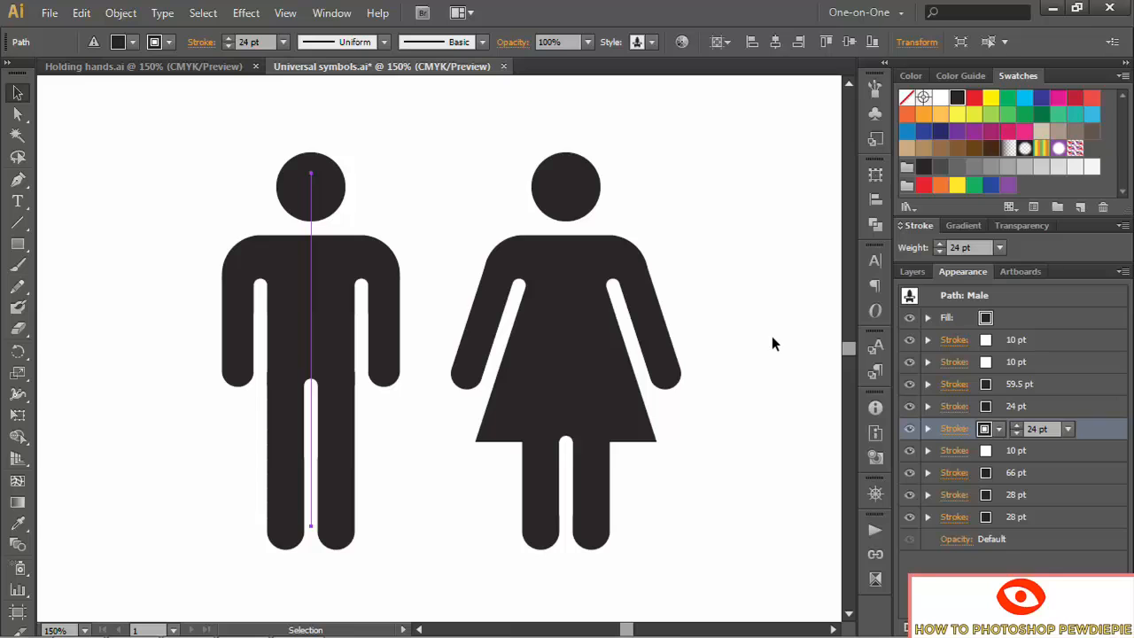
left_click(928, 428)
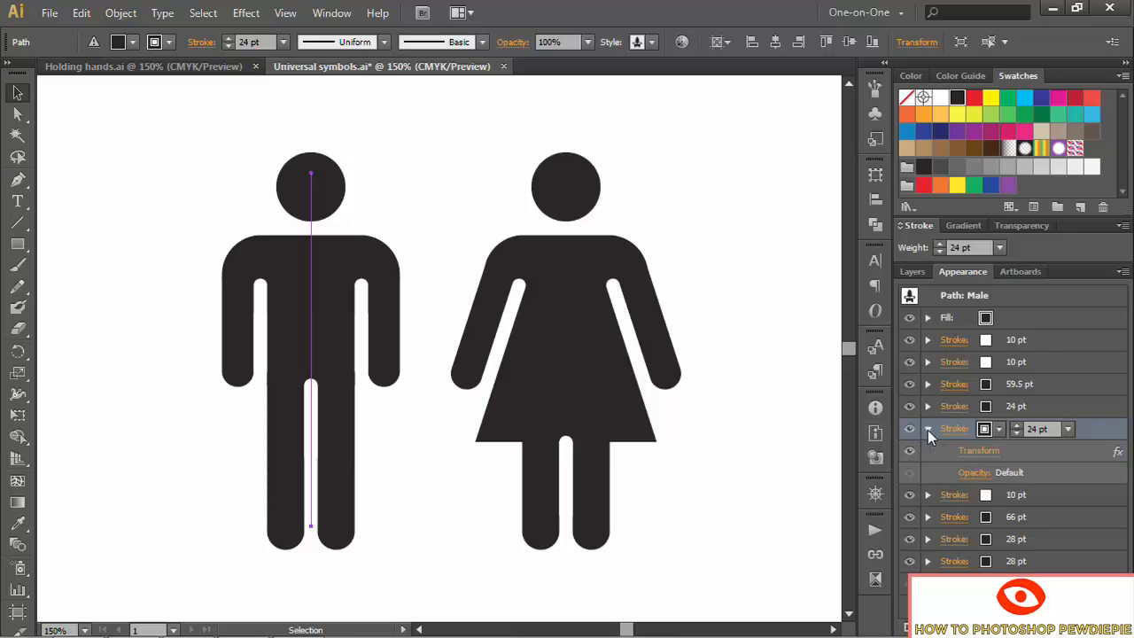
left_click(977, 452)
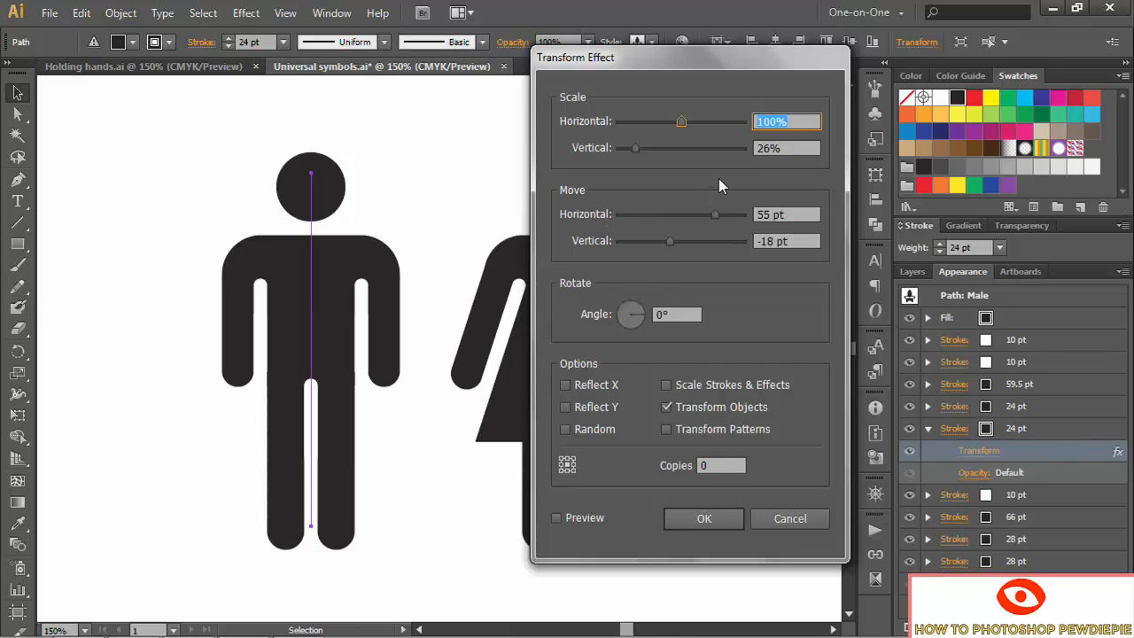
key("Tab")
type("32")
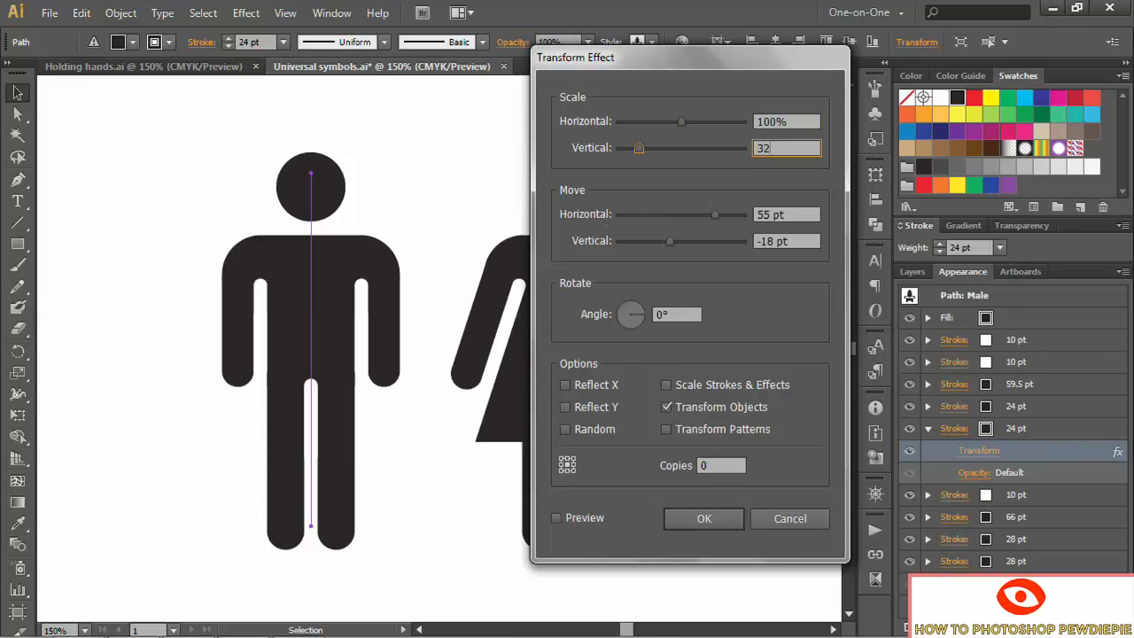
key("Tab")
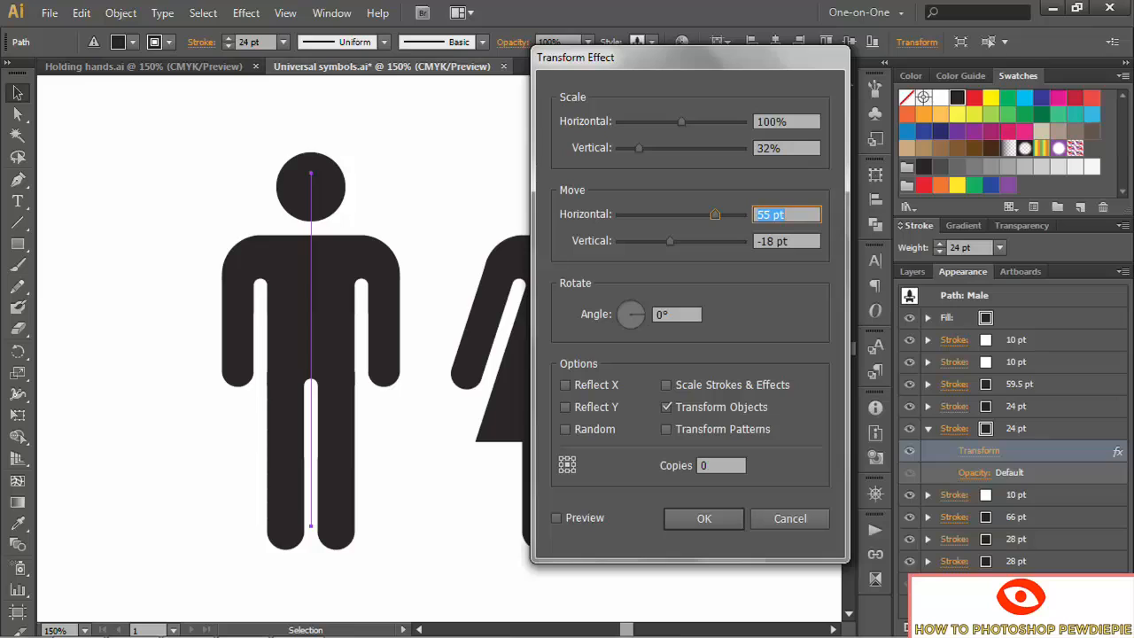
type("64")
key("Tab")
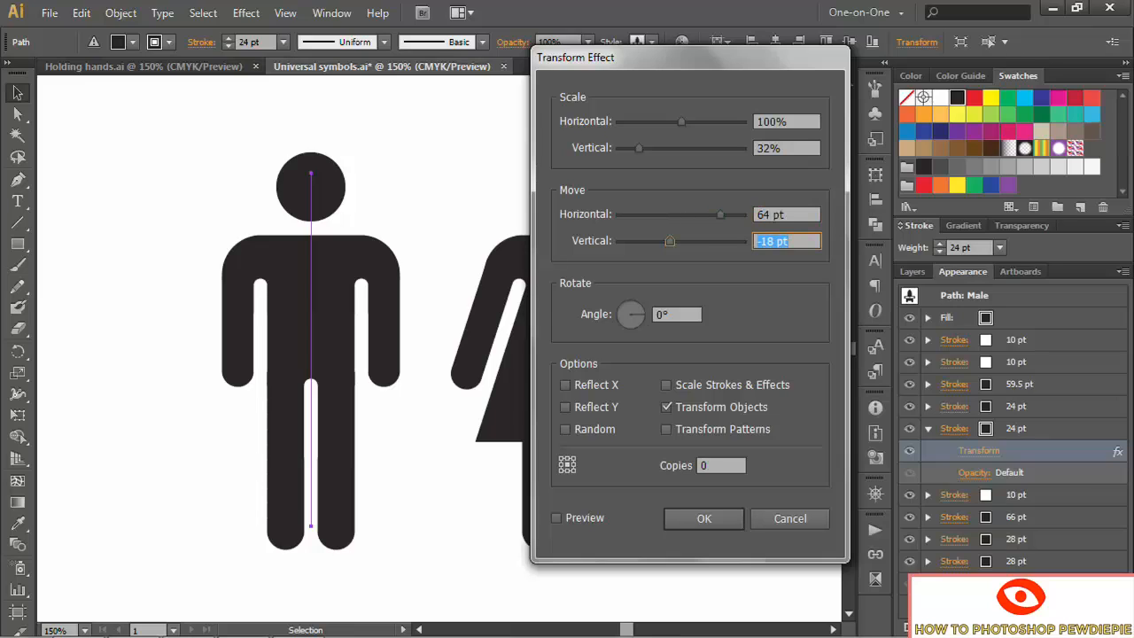
type("-22")
key("Tab")
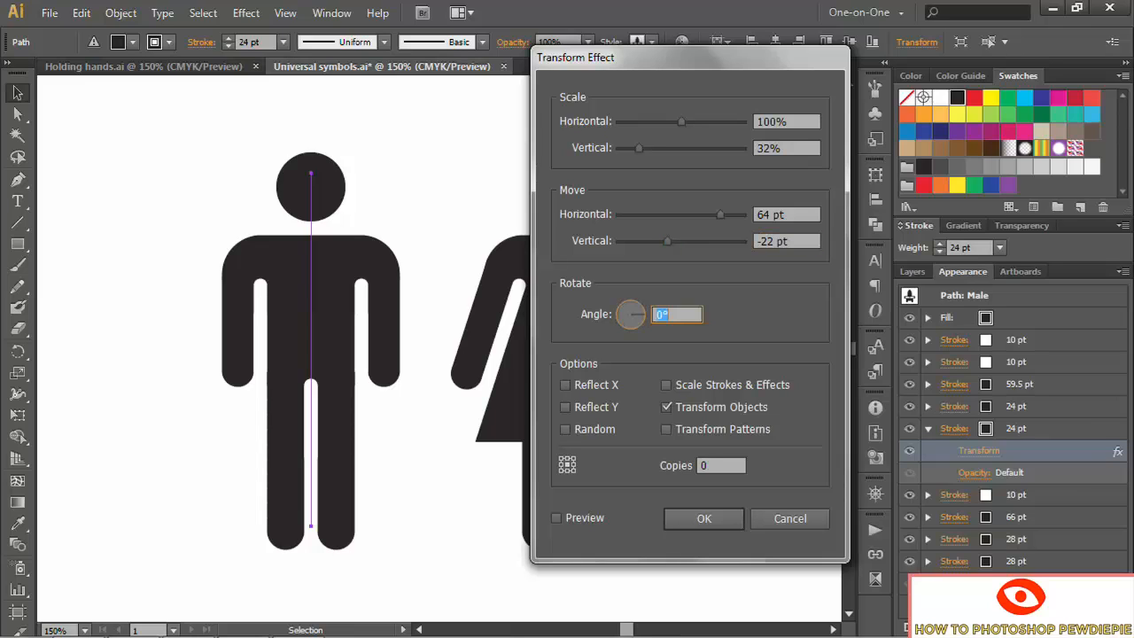
type("18")
key("Tab")
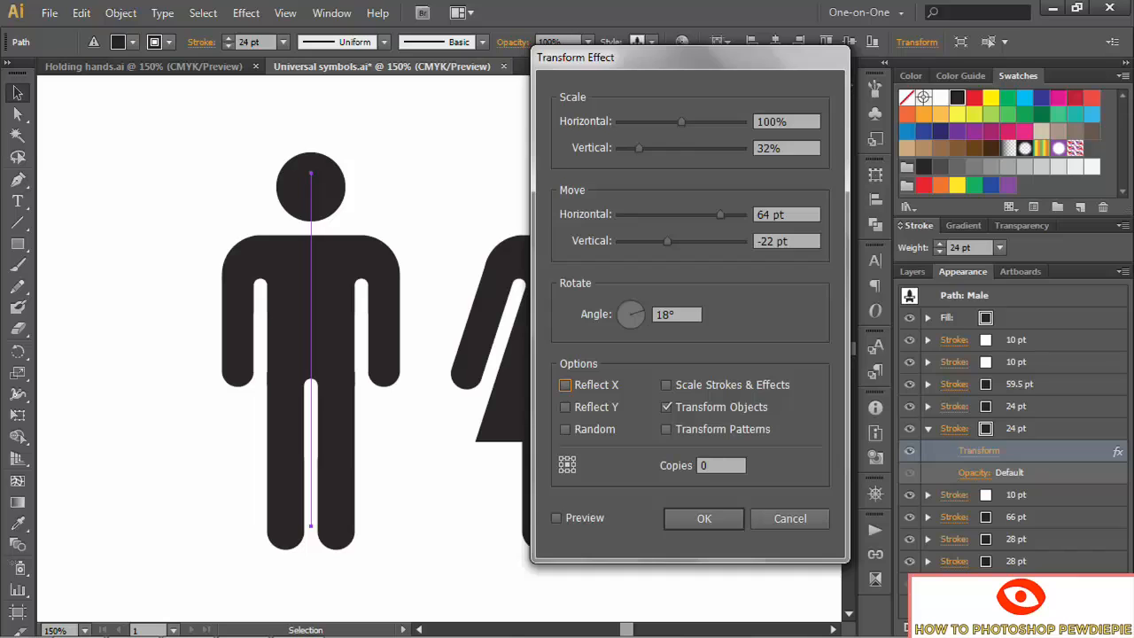
left_click(556, 518)
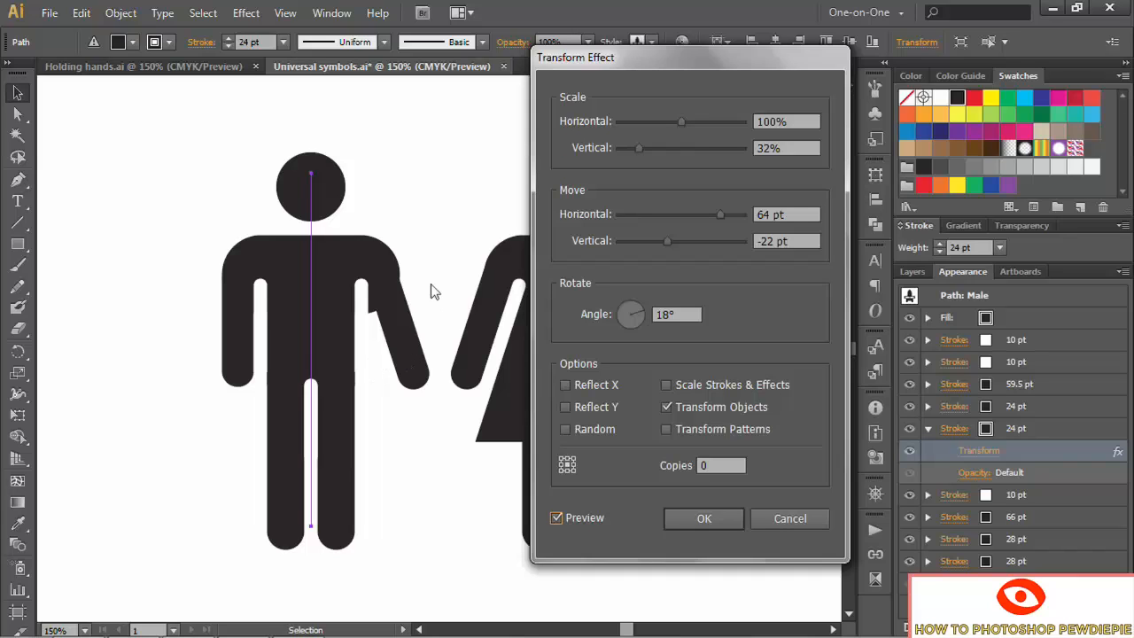
left_click(696, 520)
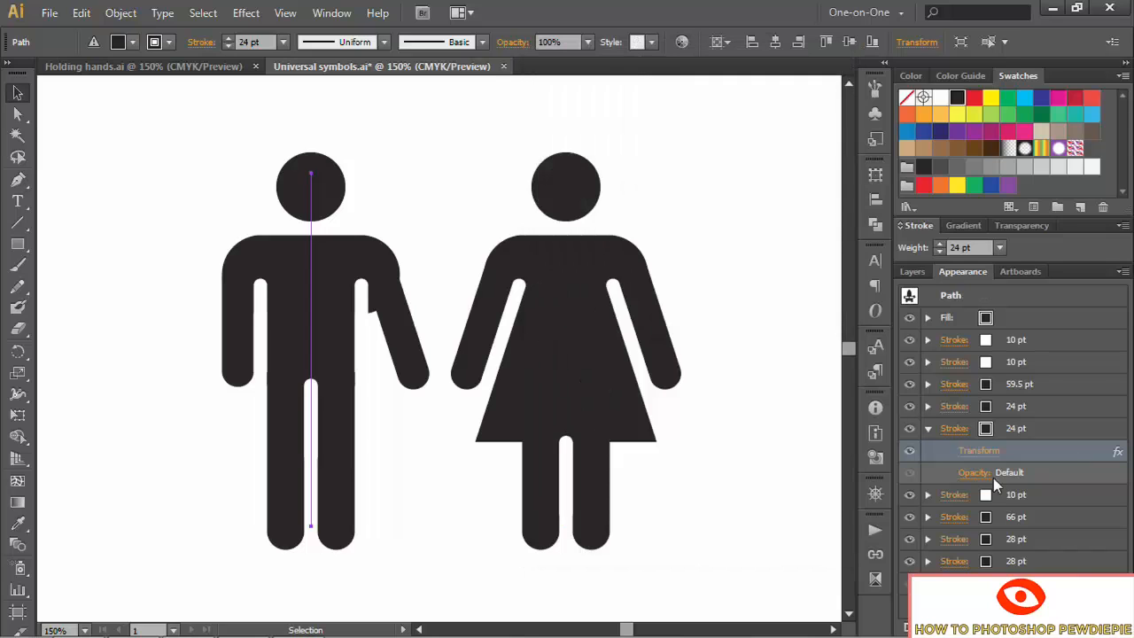
Duplicate the second white 10 pt stroke and transform the selected one with 60% vertical scale, 63 pt horizontal and 28 pt vertical move, and 18° rotation
left_click(1060, 363)
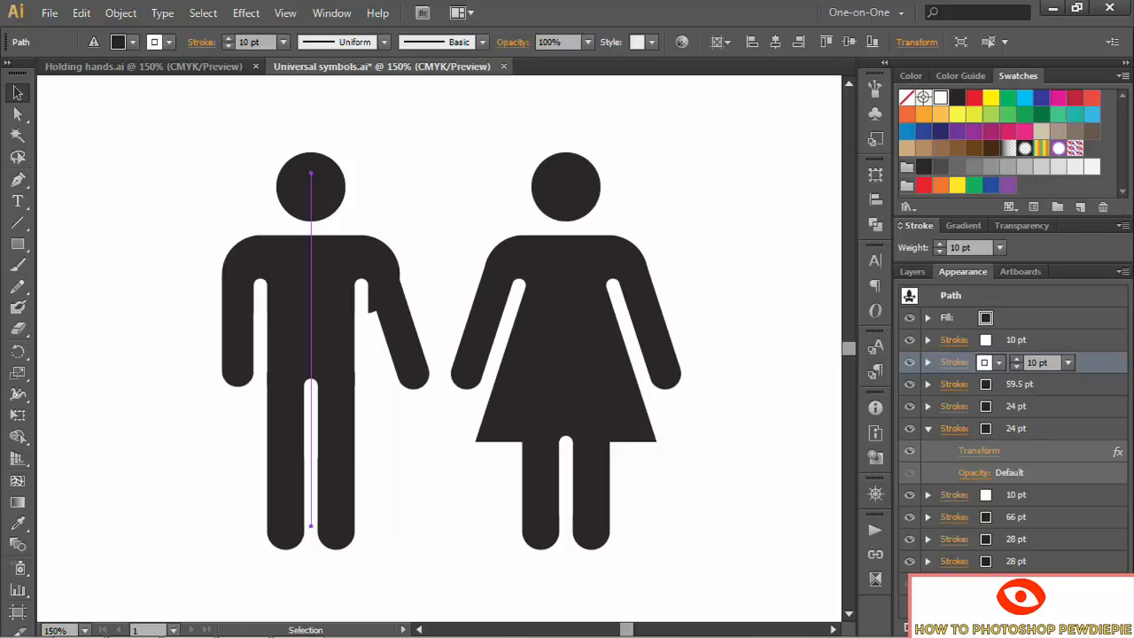
left_click(1080, 628)
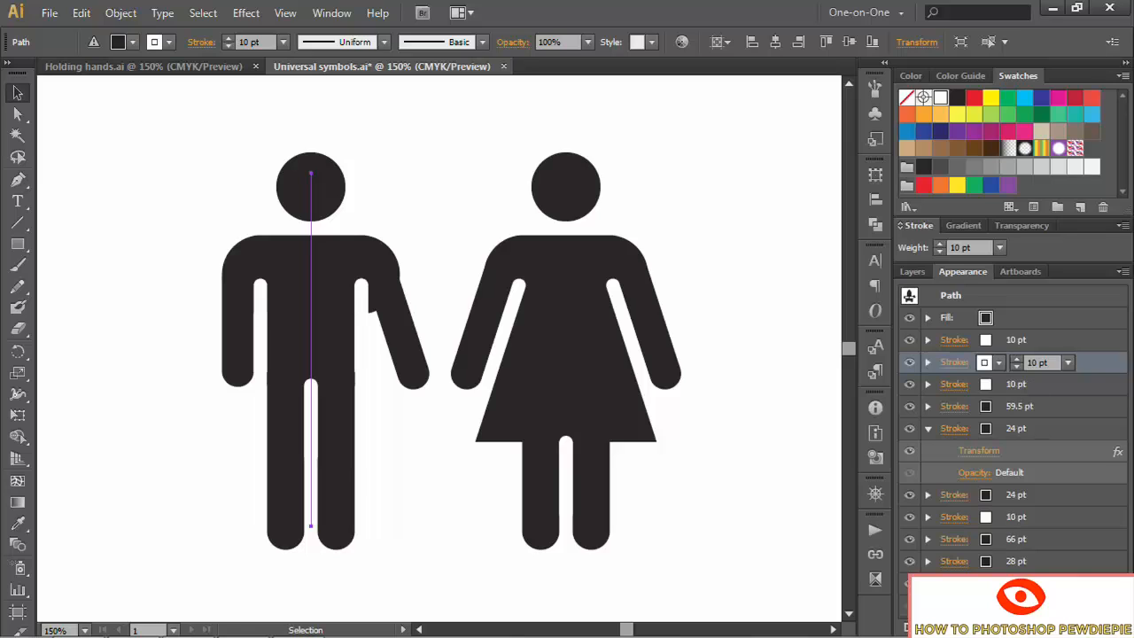
left_click(928, 363)
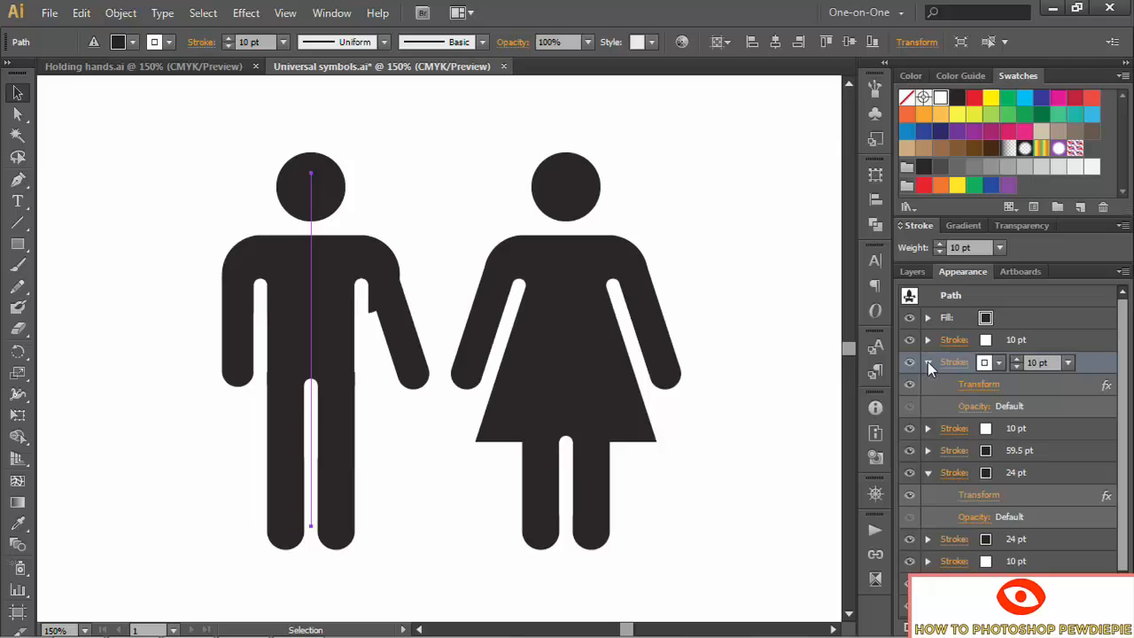
left_click(976, 385)
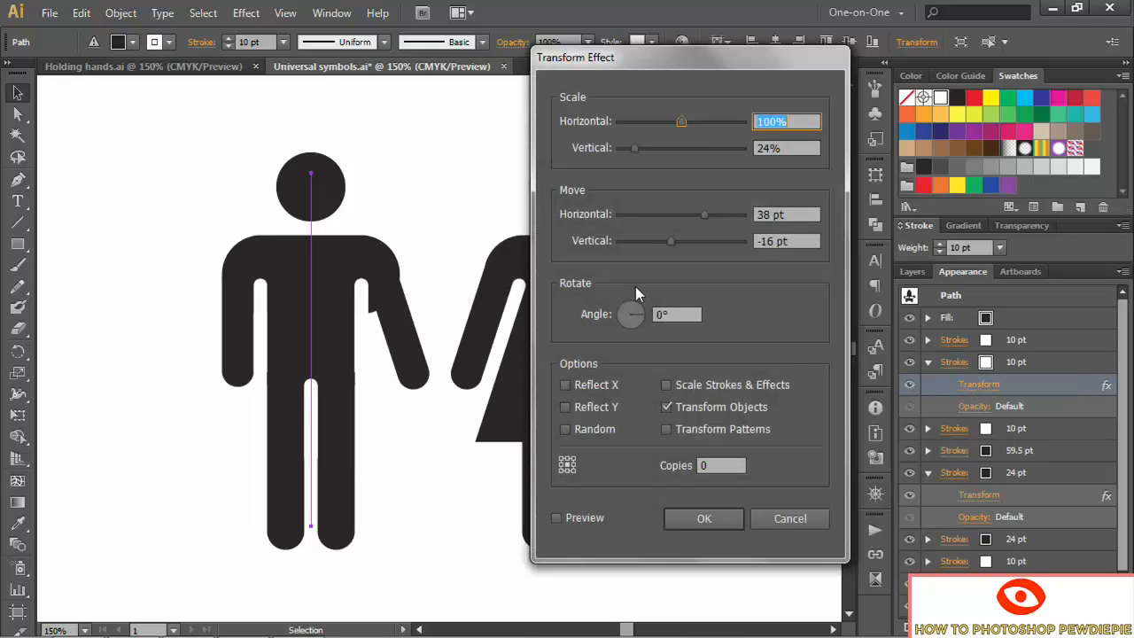
left_click(786, 150)
type("60")
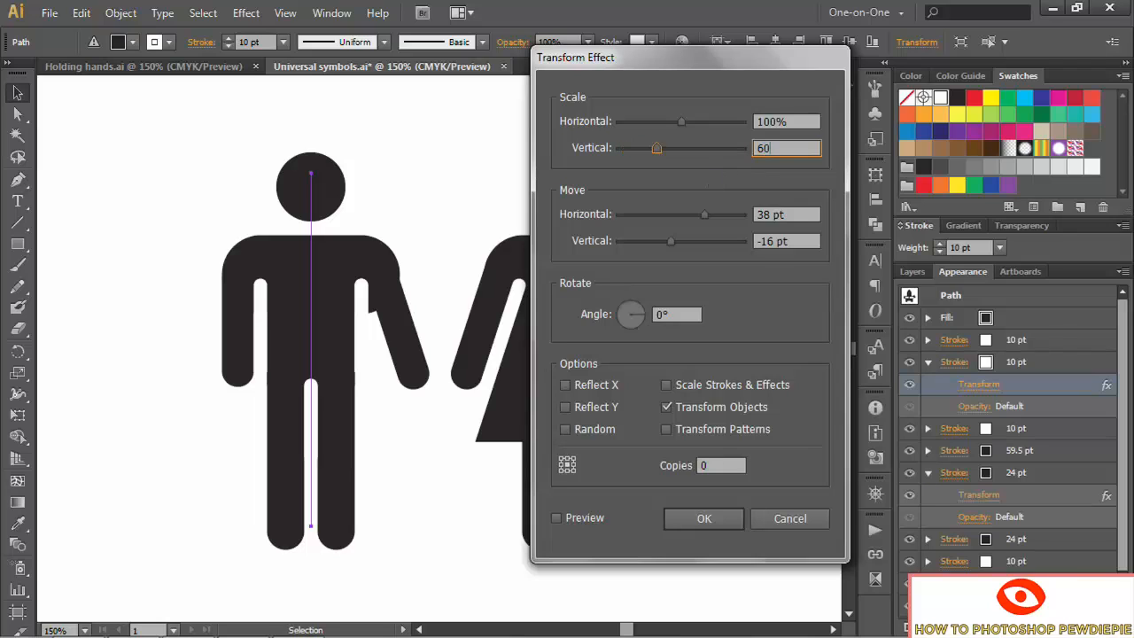
key("Tab")
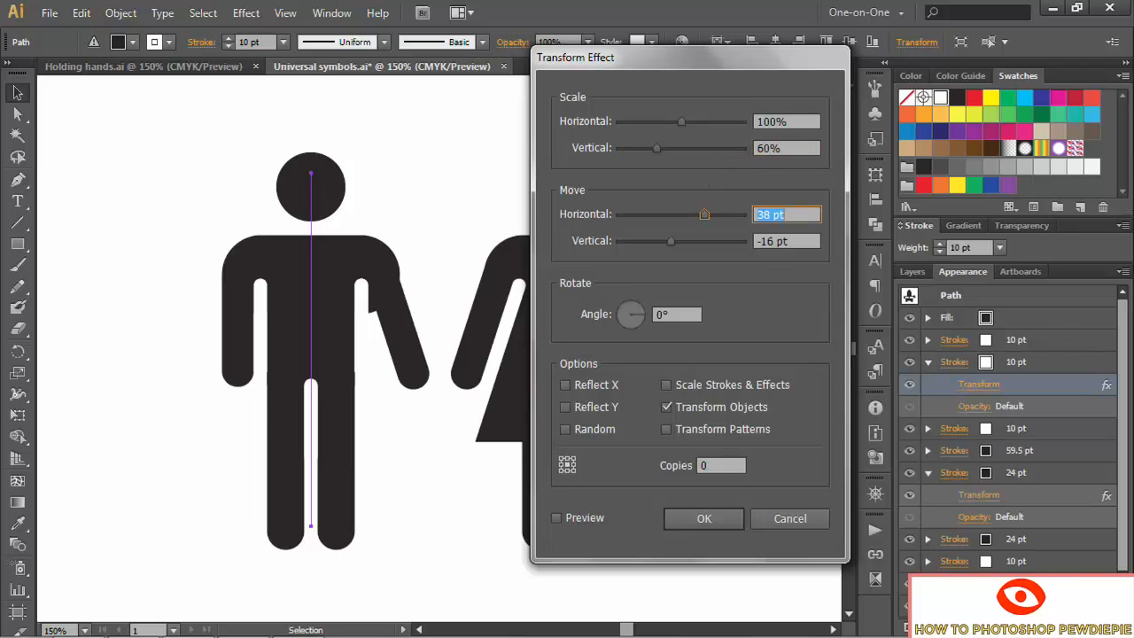
type("63")
key("Tab")
type("28")
key("Tab")
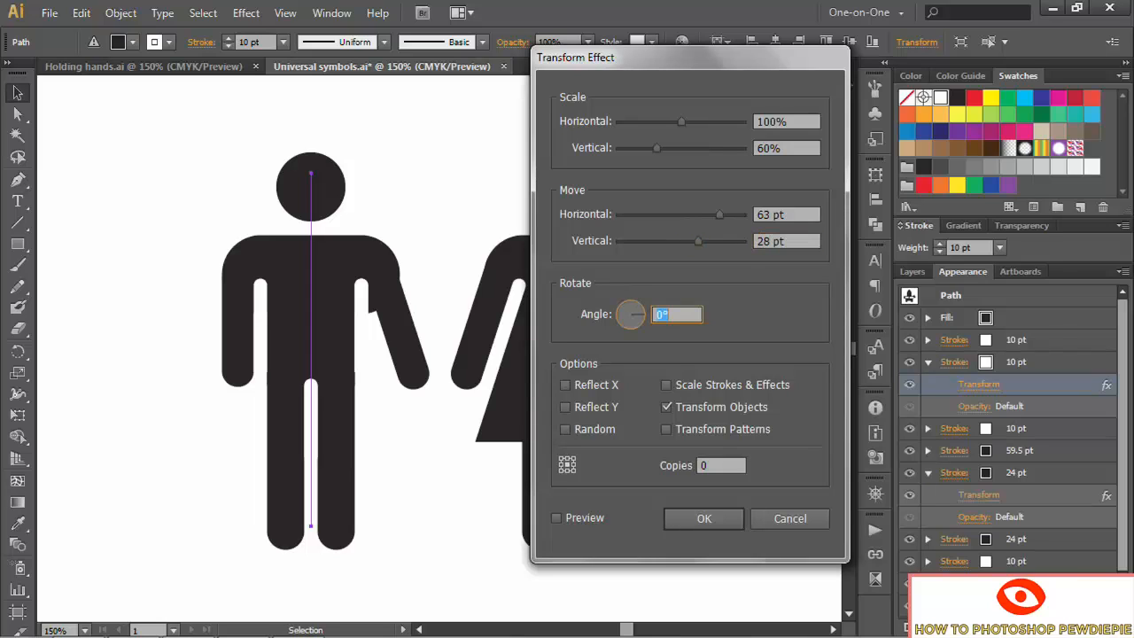
type("18")
key("Tab")
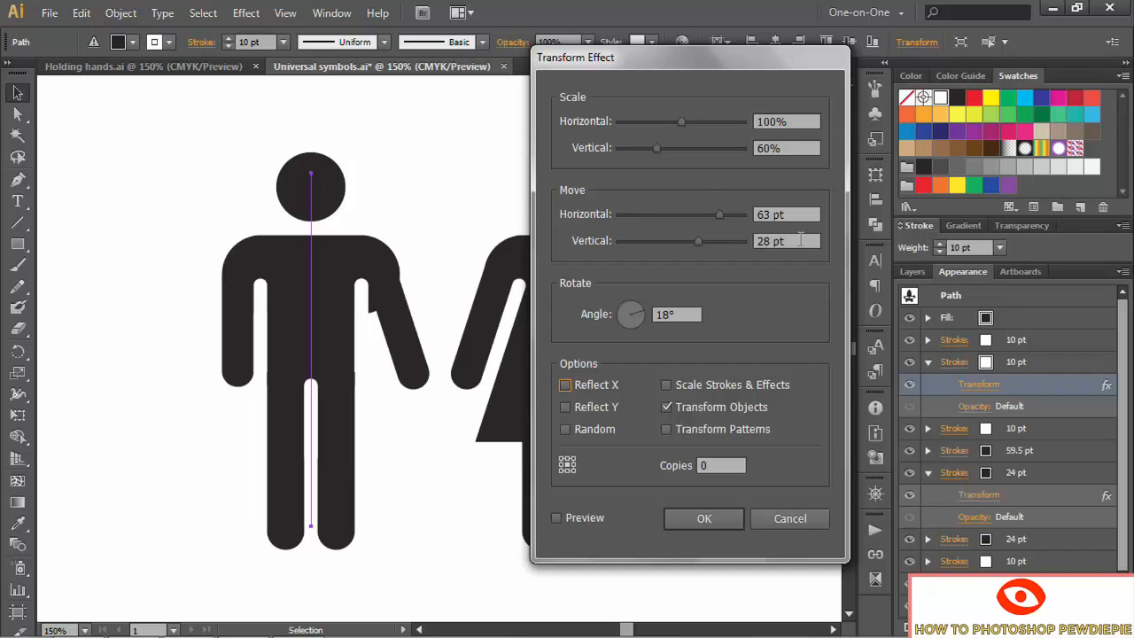
left_click(558, 519)
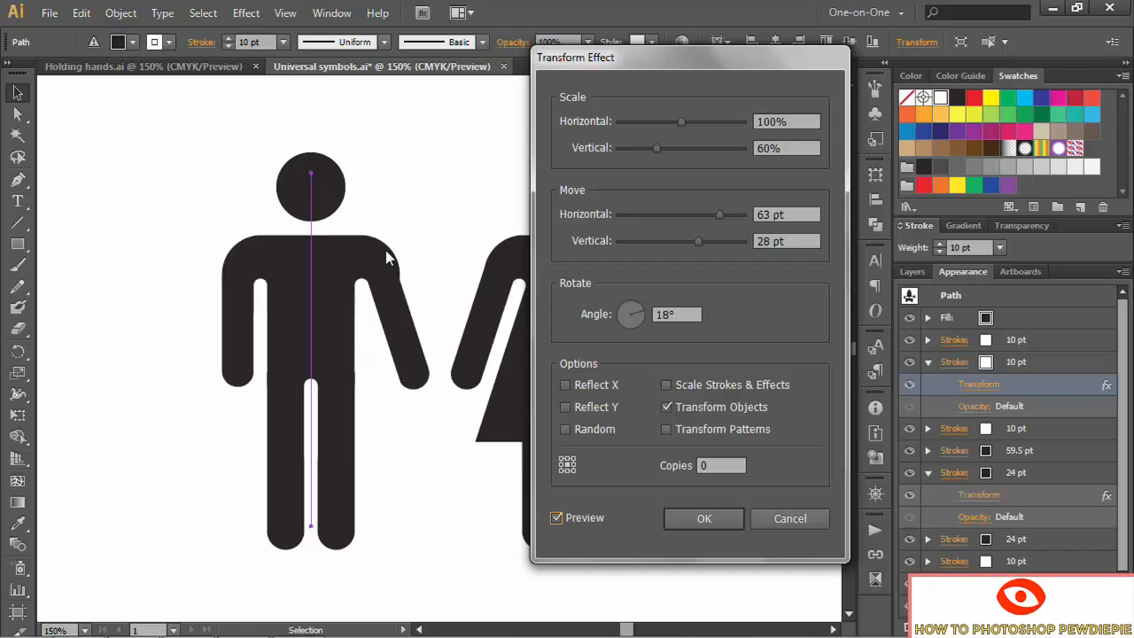
left_click(698, 516)
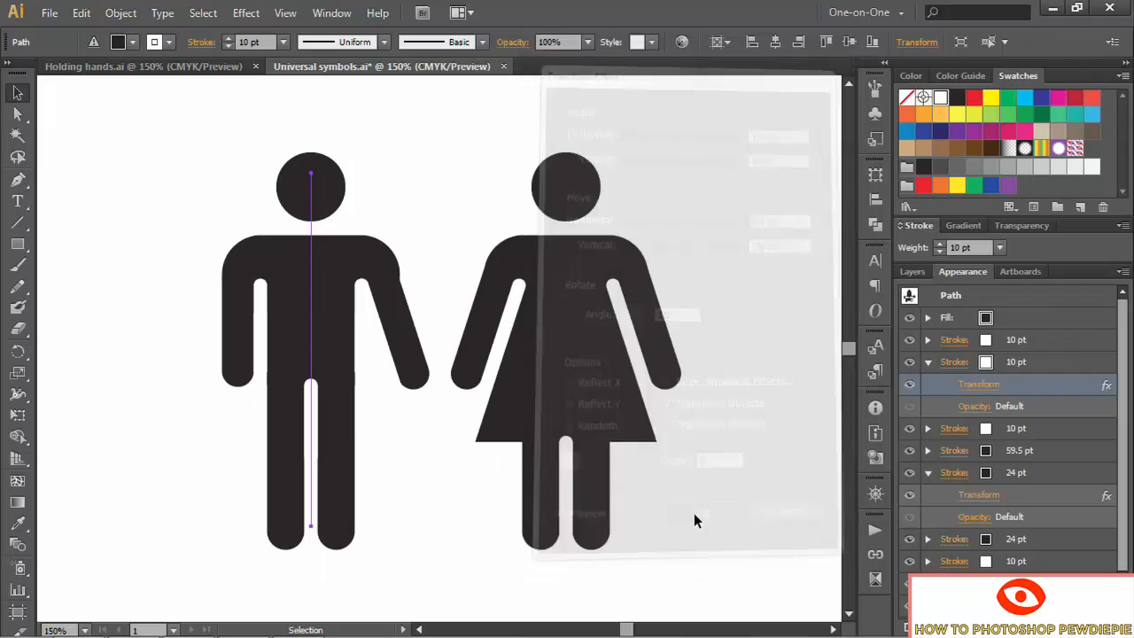
Set the Transform effect of the man's 59.5 pt shoulder stroke to 26.7% vertical scale and -1.5 pt horizontal move
left_click(927, 362)
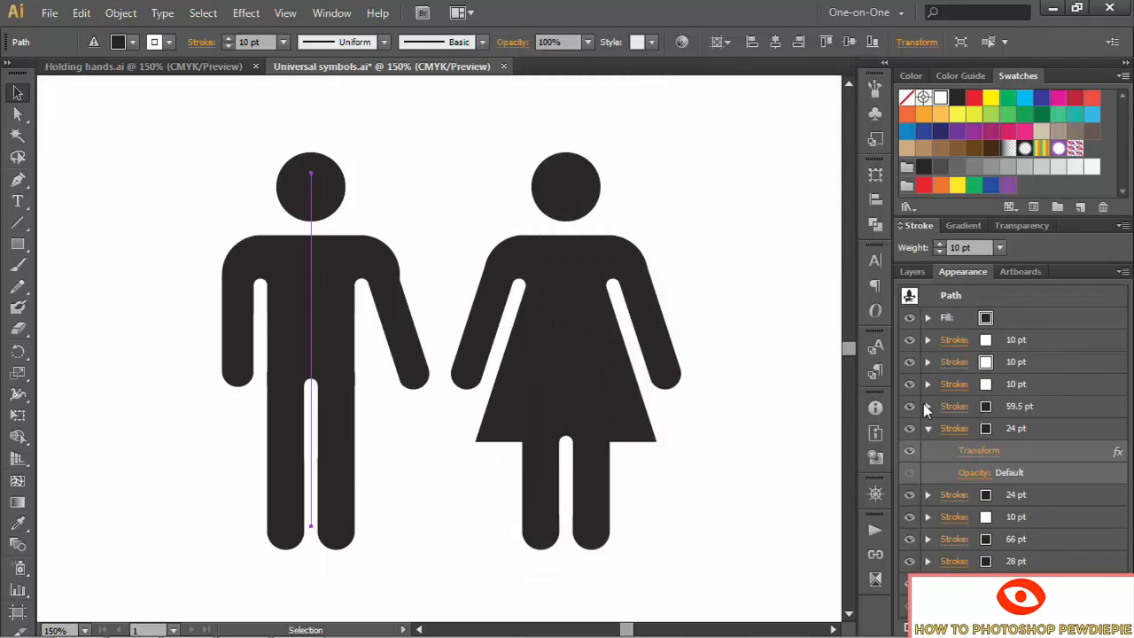
left_click(927, 428)
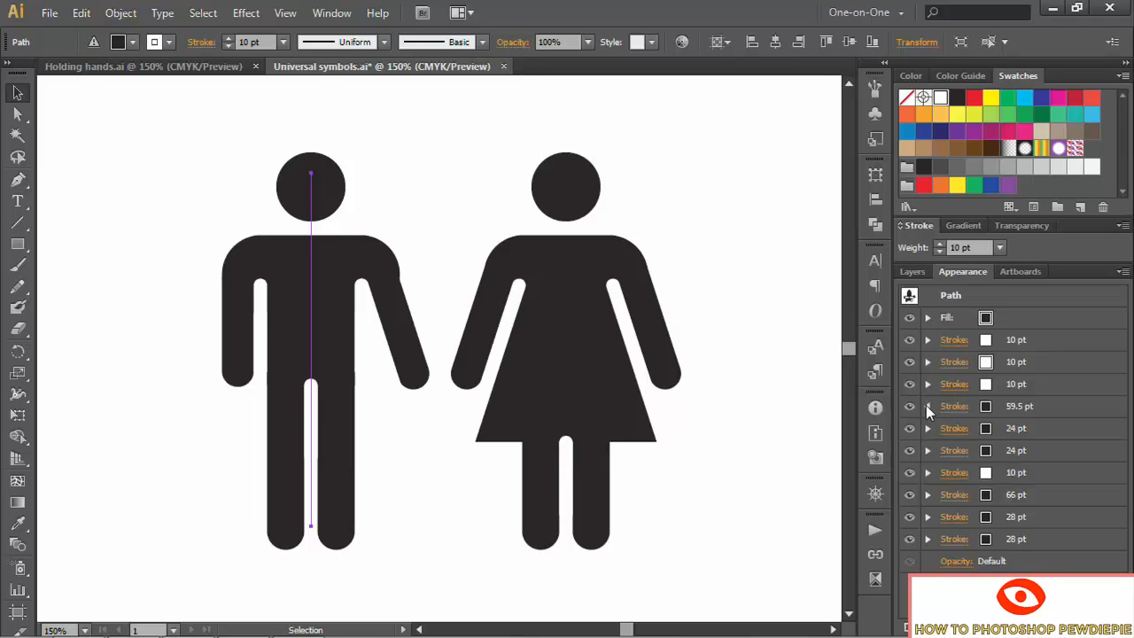
left_click(927, 406)
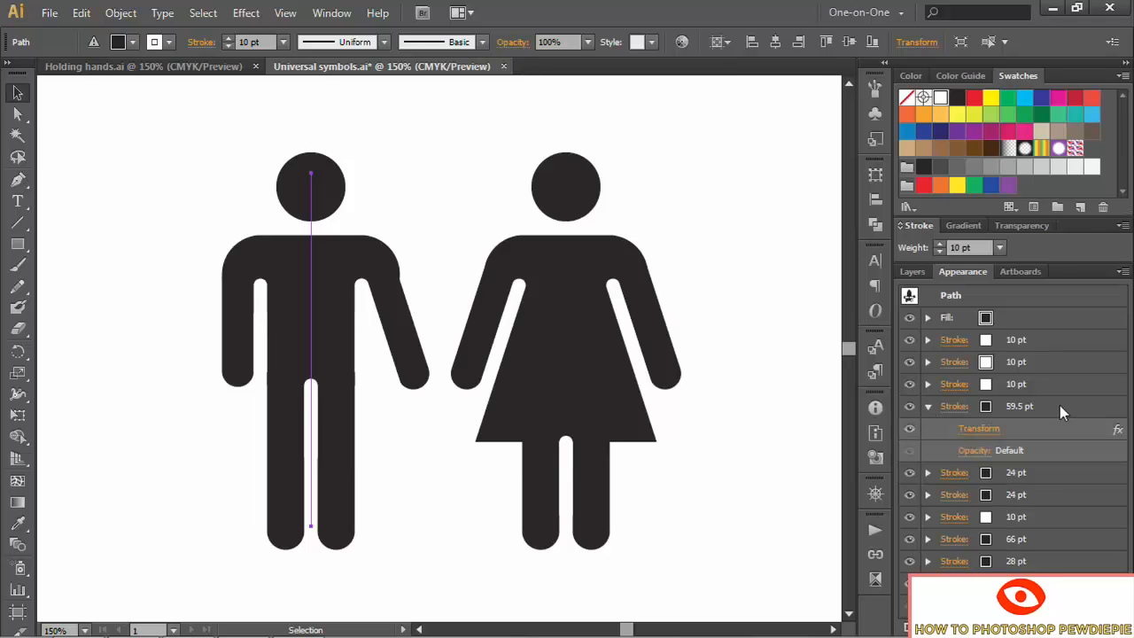
left_click(975, 430)
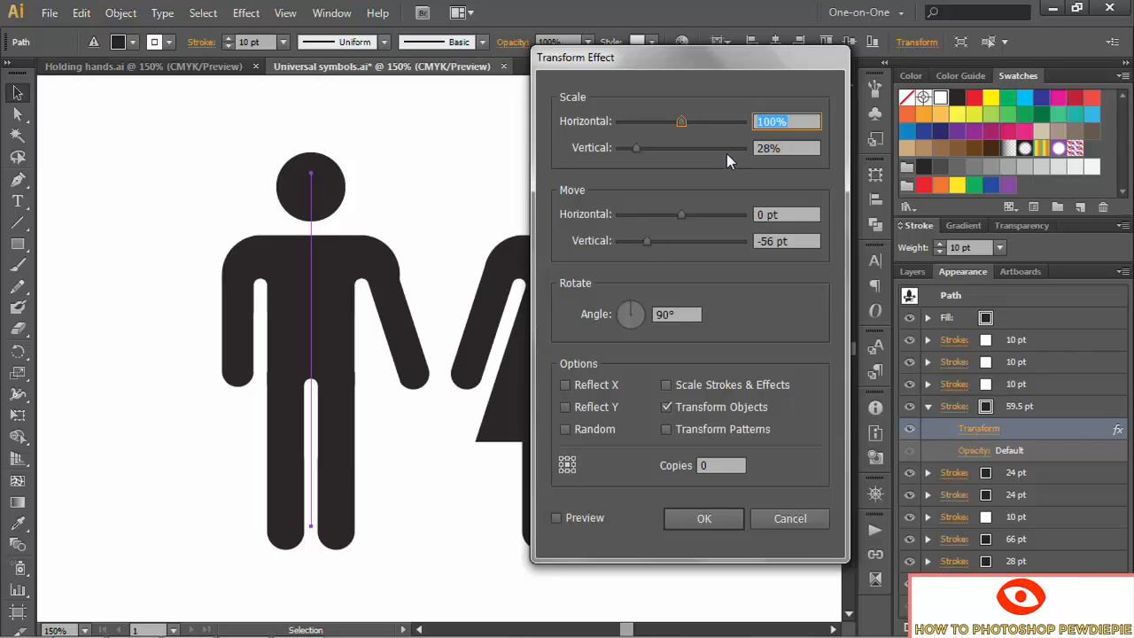
key("Tab")
type("26")
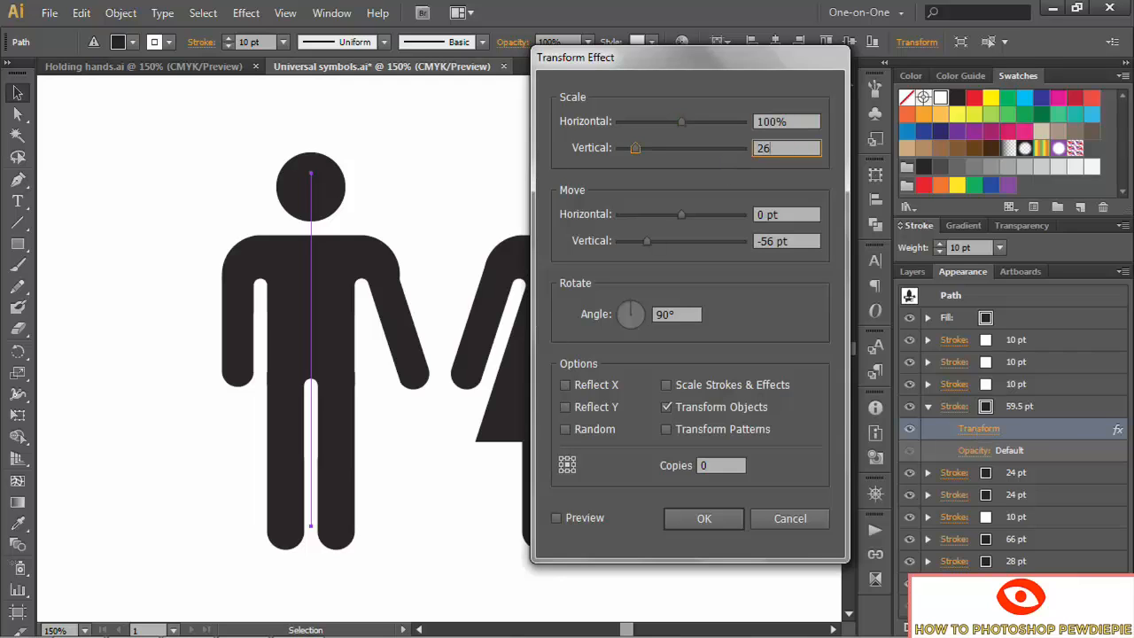
type(".7")
key("Tab")
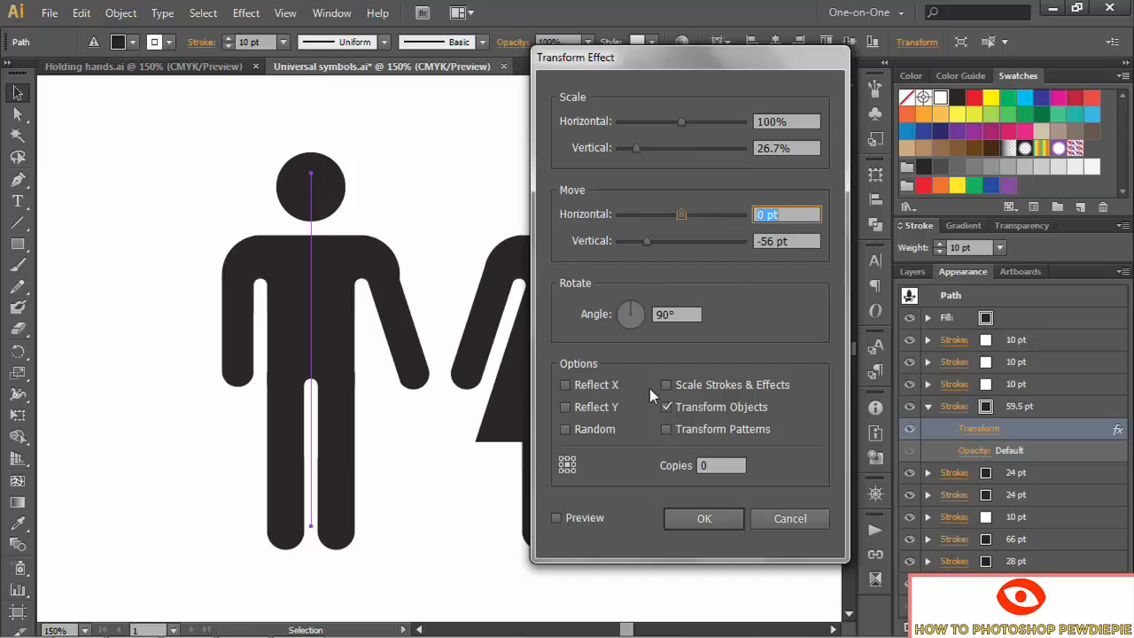
left_click(556, 518)
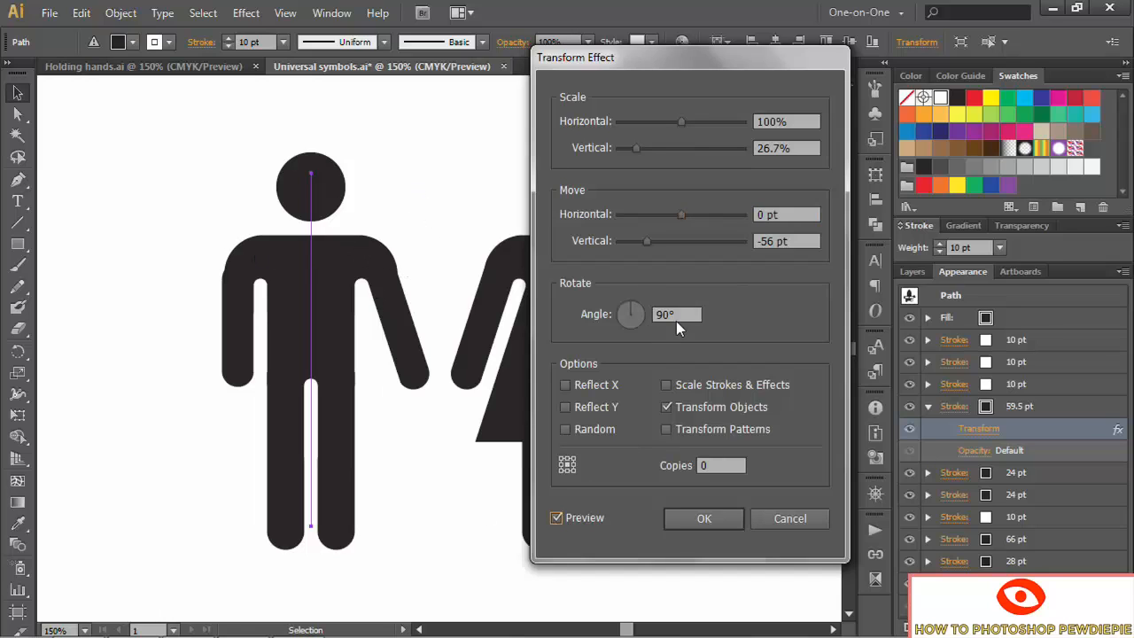
left_click(785, 216)
type("-1.5")
key("Tab")
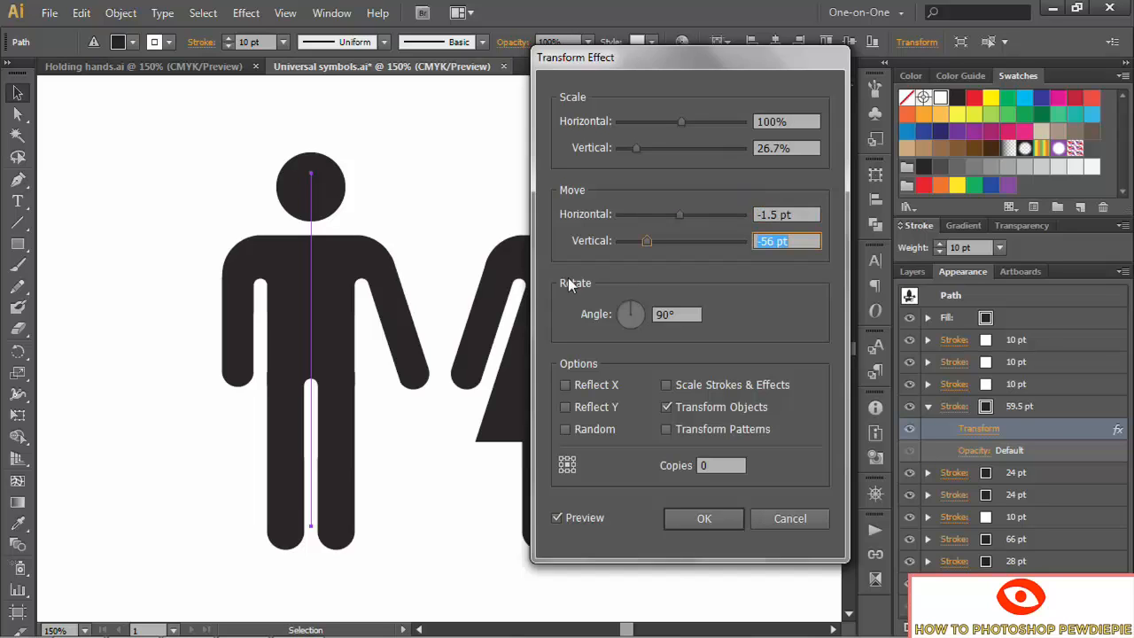
left_click(696, 519)
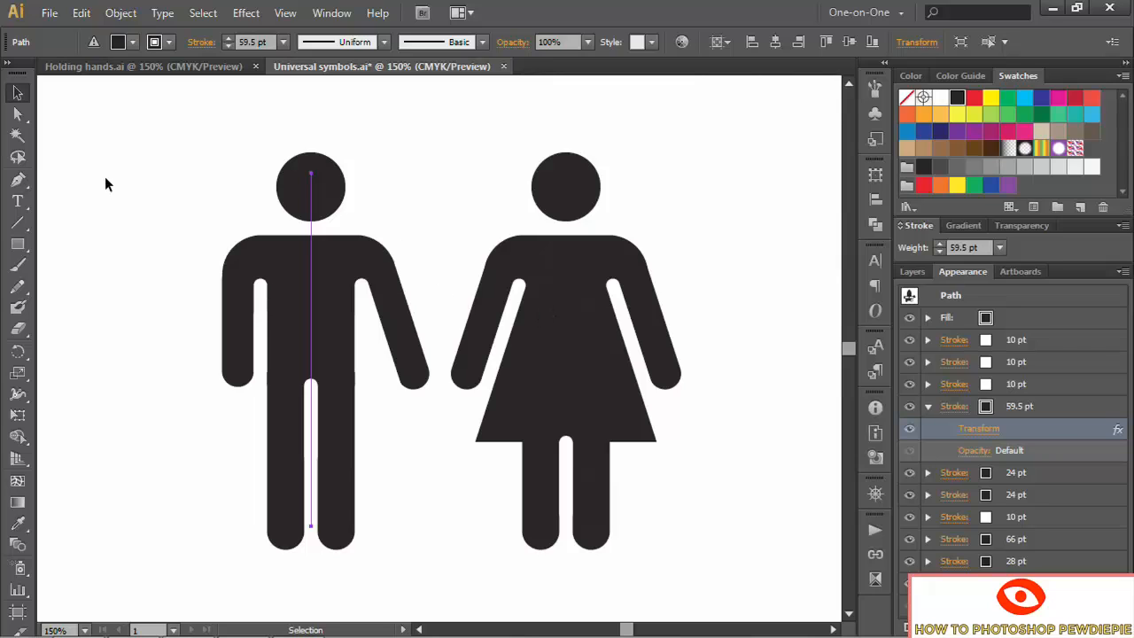
Move the man's path 20 pt horizontally toward the woman, with 0 pt vertical movement
double_click(18, 93)
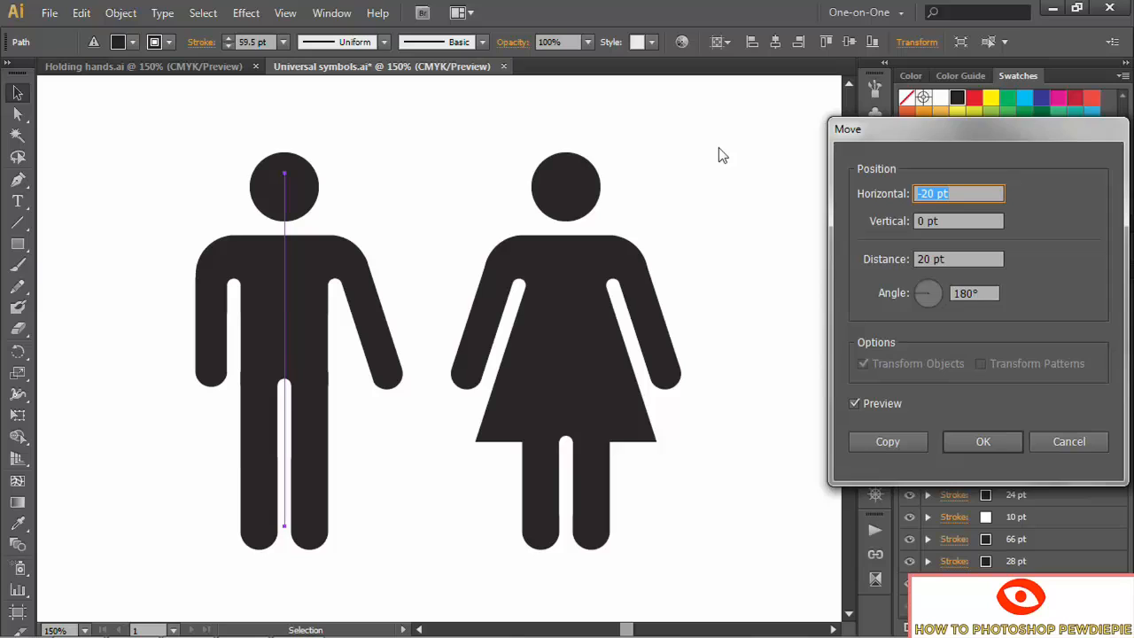
type("20")
key("Tab")
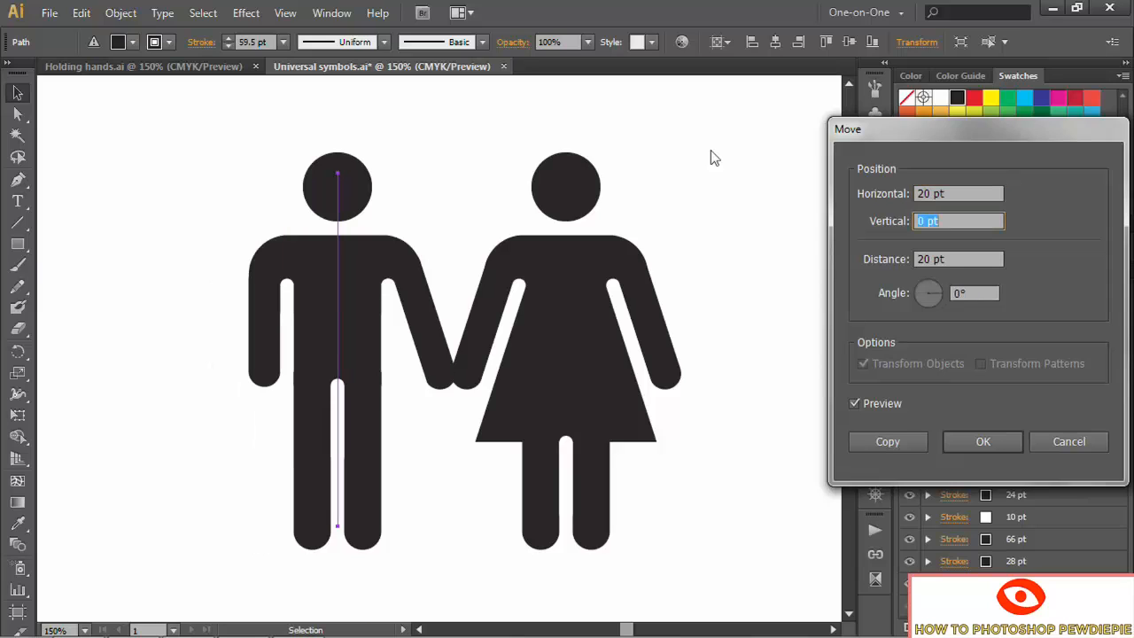
left_click(954, 222)
left_click(957, 441)
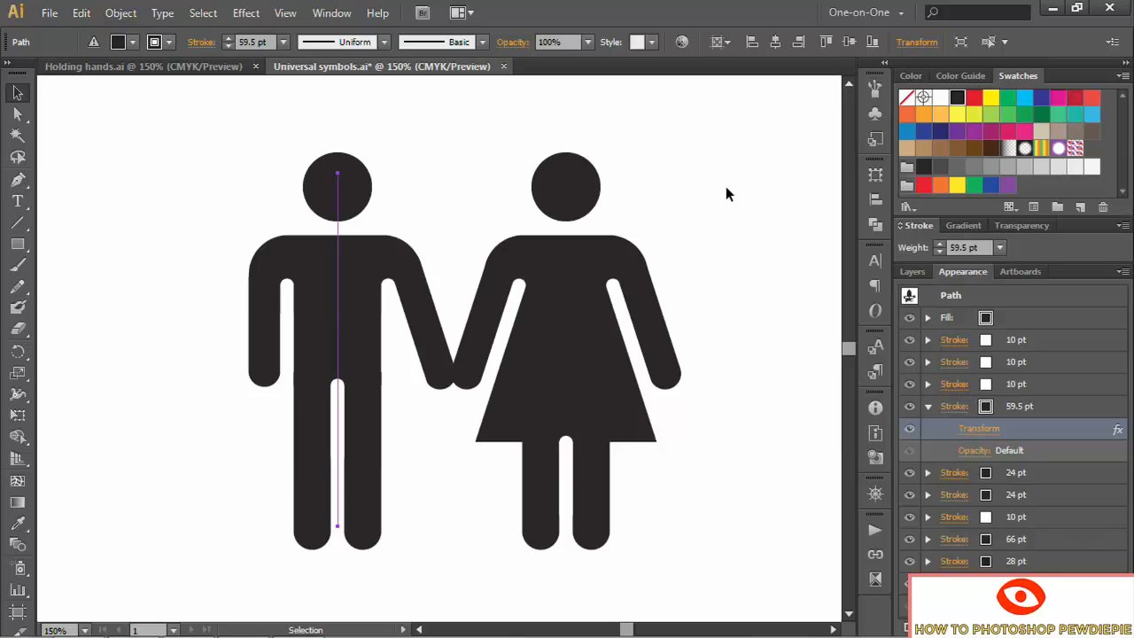
Select the woman's path and move it -20 pt horizontally toward the man
left_click_drag(727, 186, 505, 341)
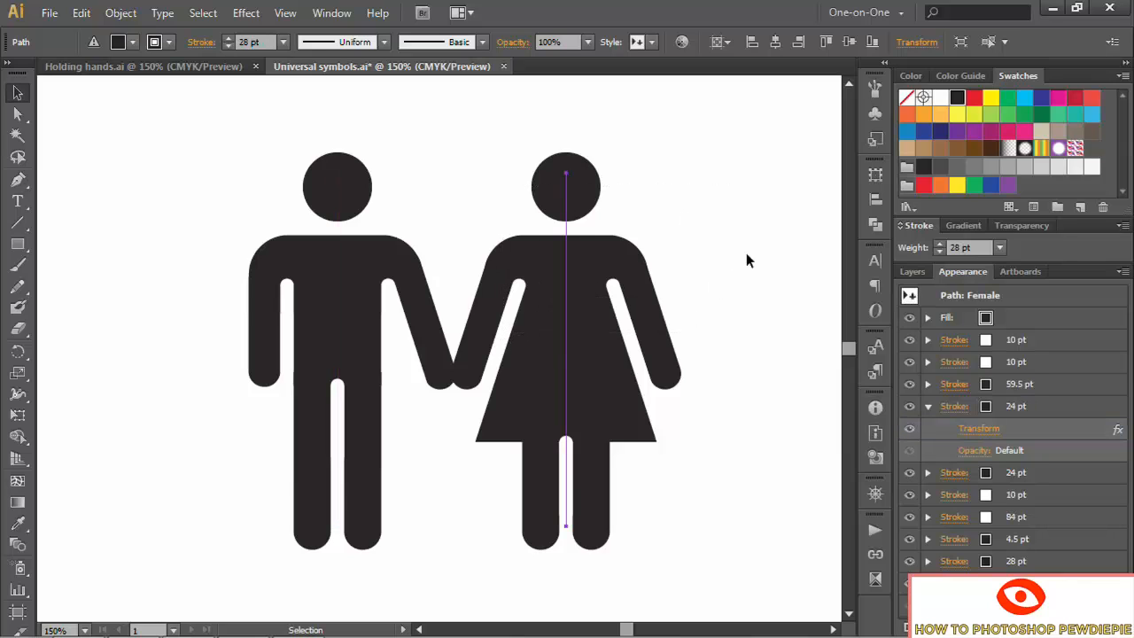
double_click(17, 92)
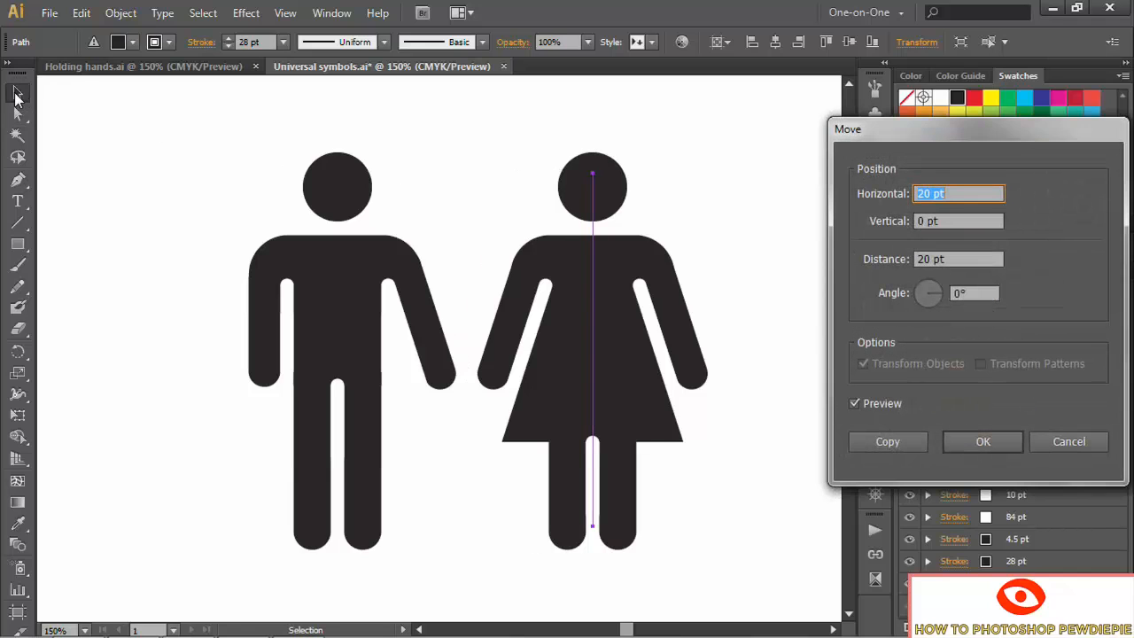
left_click(919, 194)
type("-")
key("Tab")
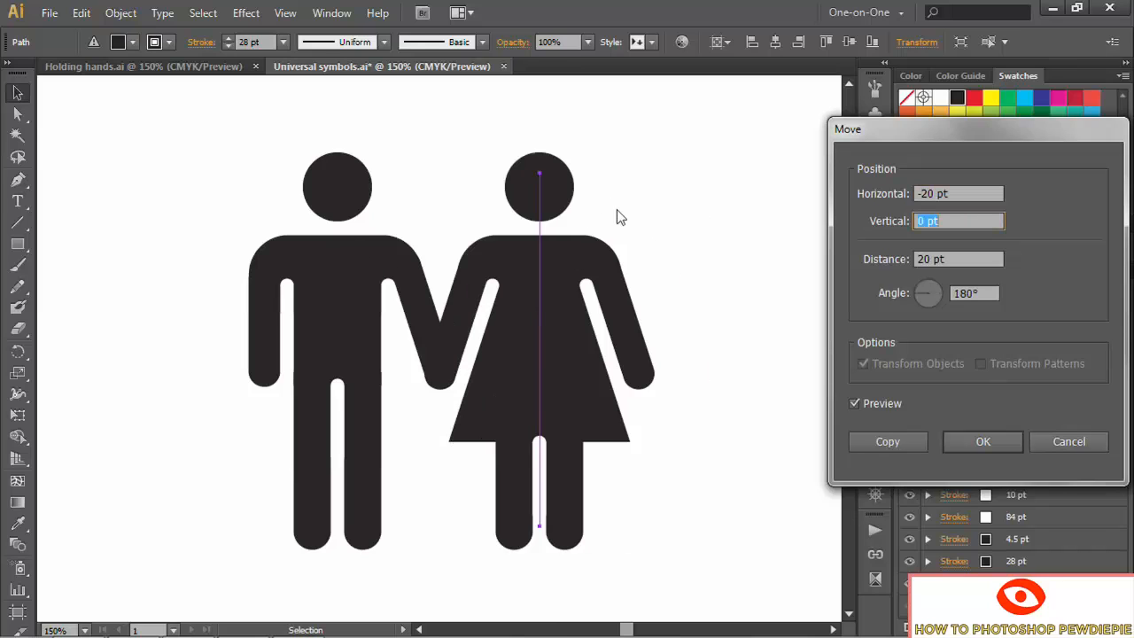
left_click(986, 443)
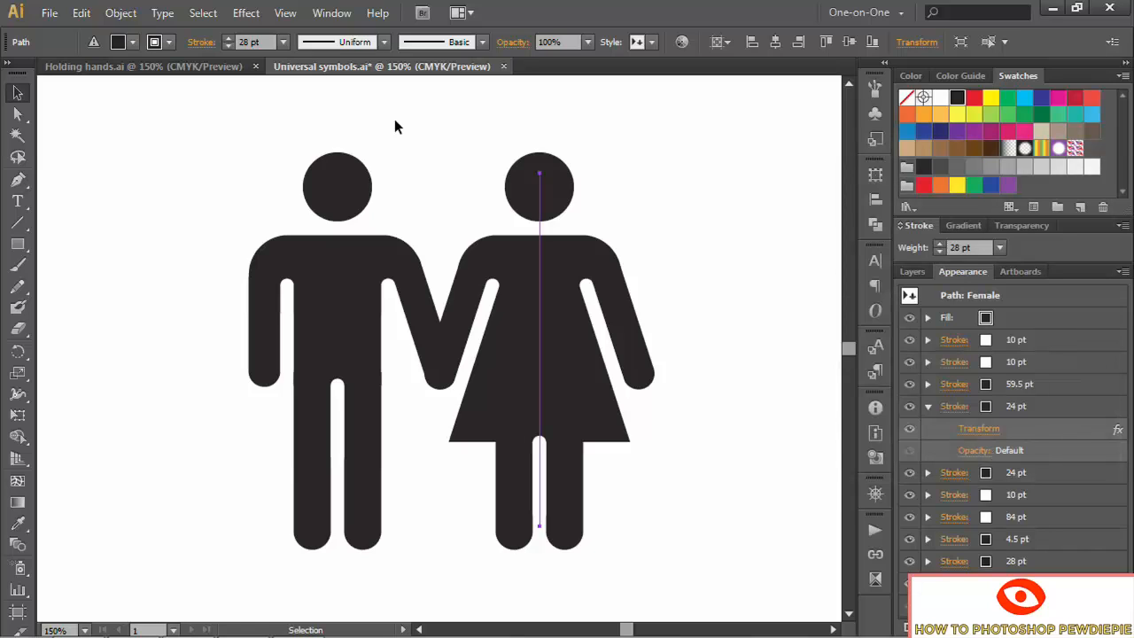
Select the man's path, duplicate its dark fill and color the upper copy red
left_click_drag(395, 121, 277, 336)
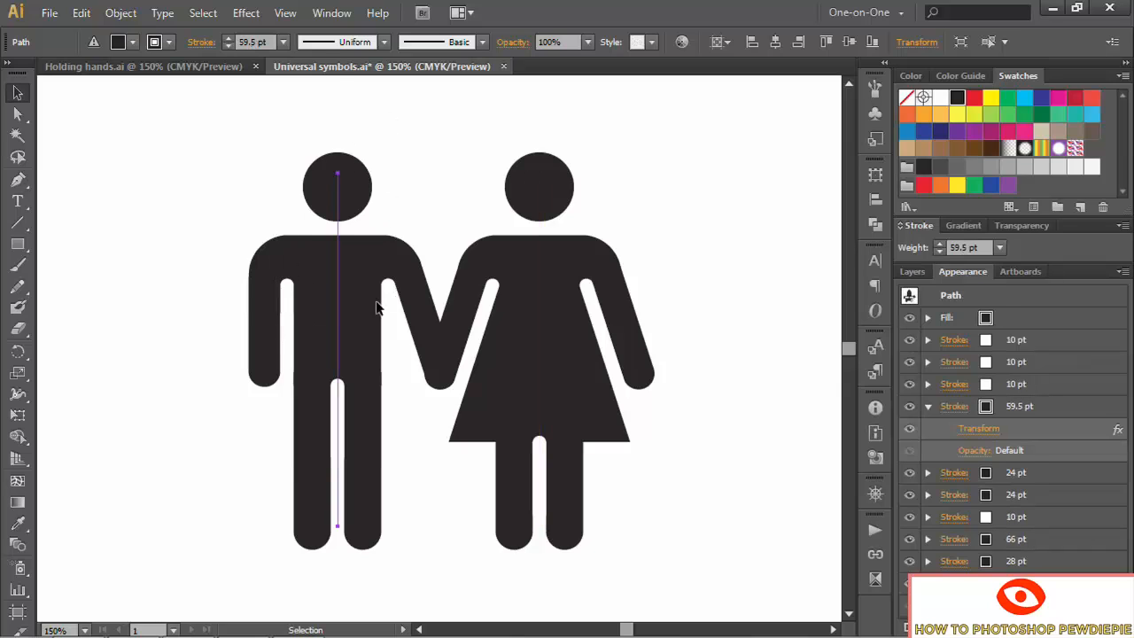
key("z")
left_click(386, 201)
left_click(432, 379)
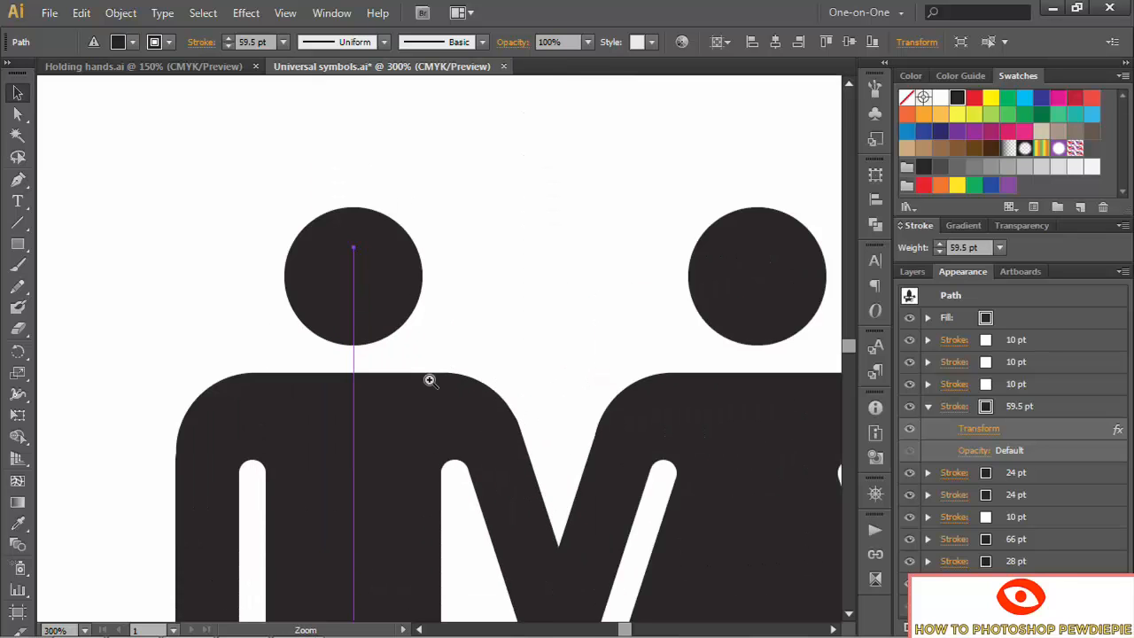
key("space")
left_click_drag(421, 380, 312, 283)
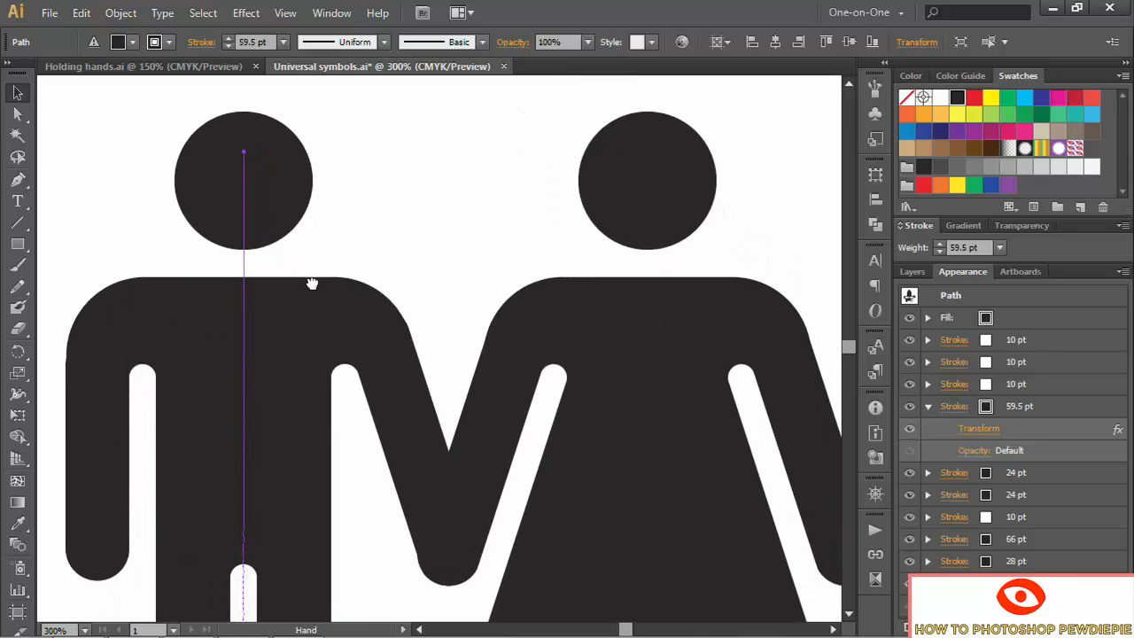
left_click(1049, 315)
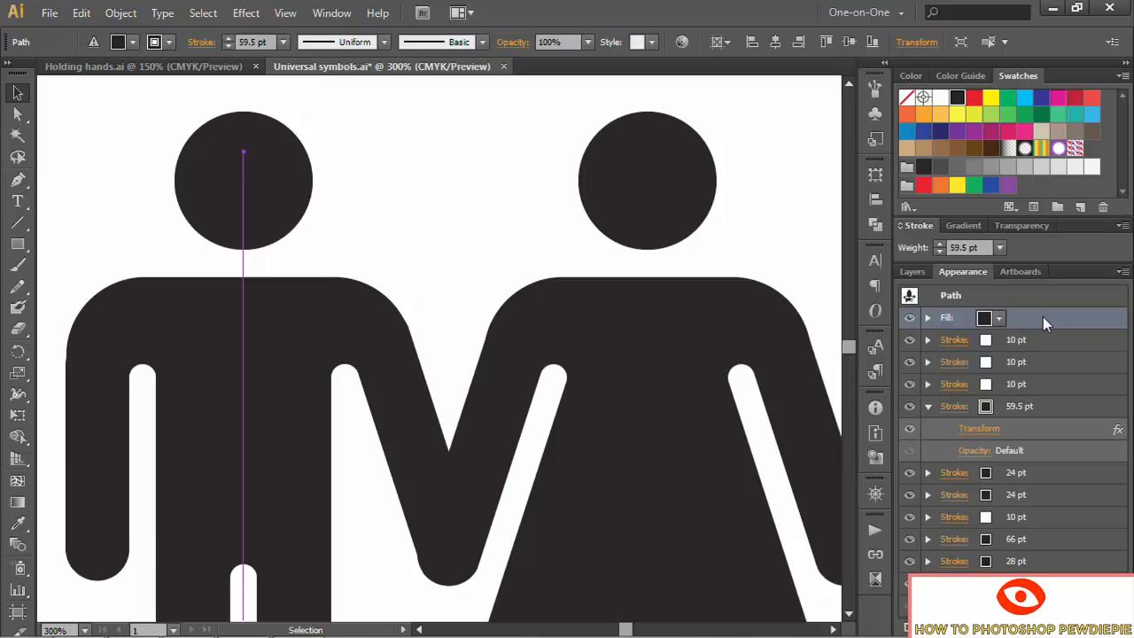
left_click(928, 407)
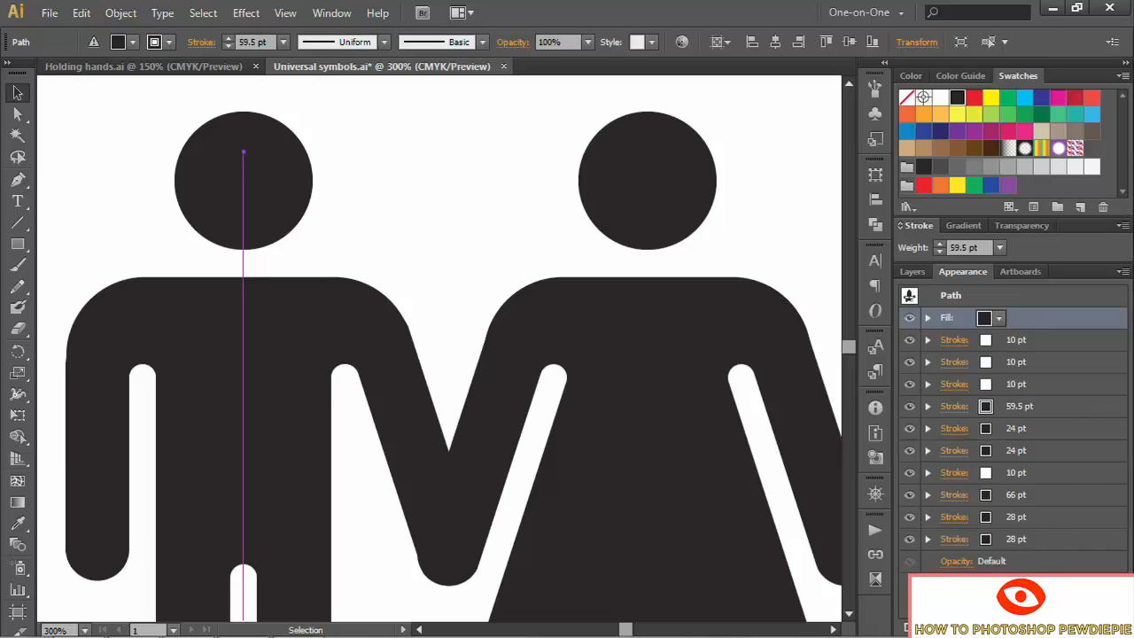
key("ctrl+slash")
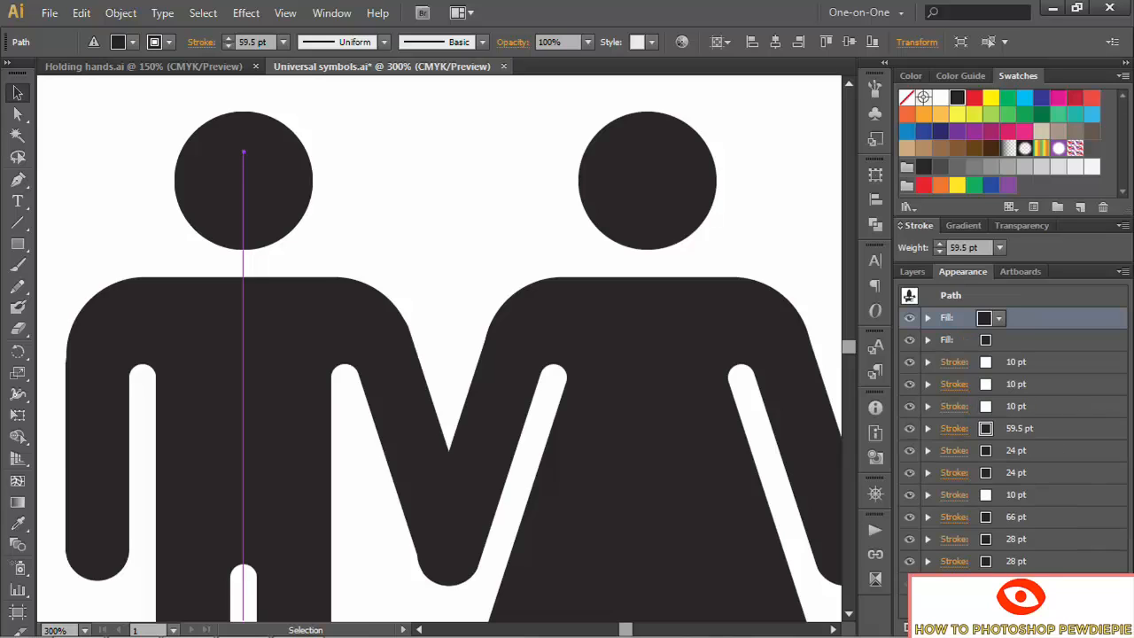
left_click(999, 321)
left_click(886, 352)
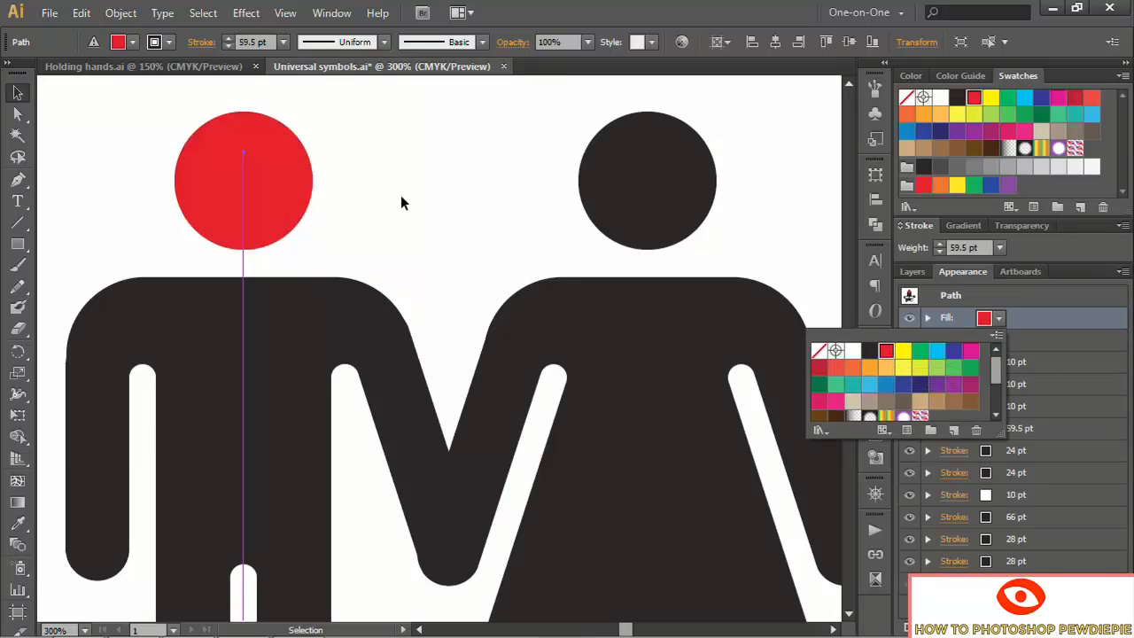
Resize the red fill's Ellipse effect to an absolute width and height of 22 pt
left_click(927, 318)
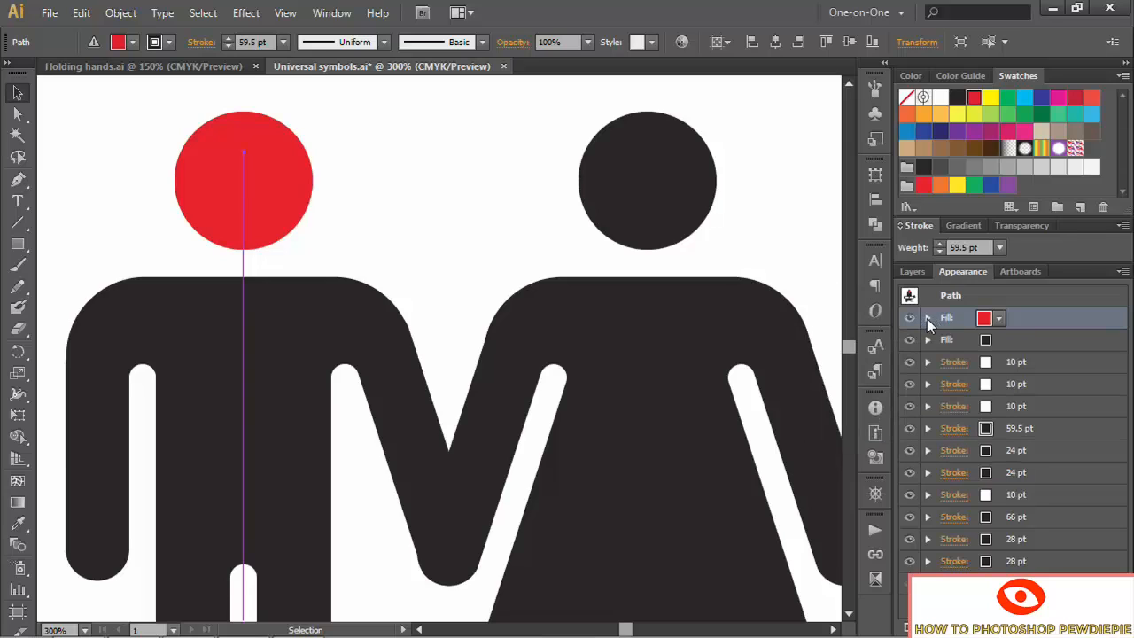
left_click(928, 318)
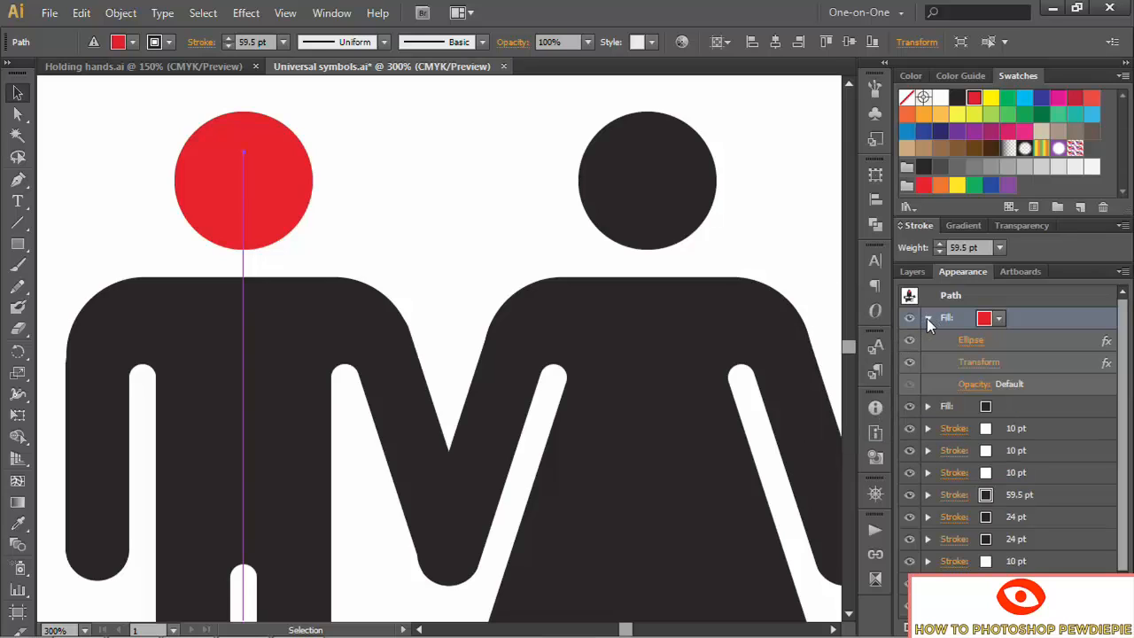
left_click(972, 342)
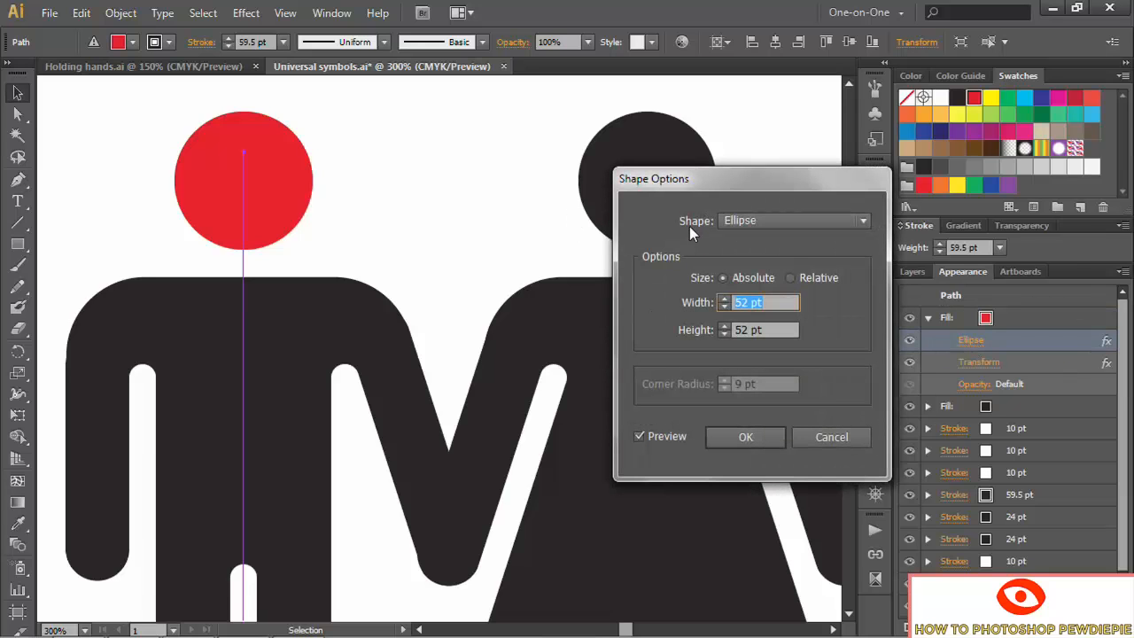
type("22")
key("Tab")
type("22")
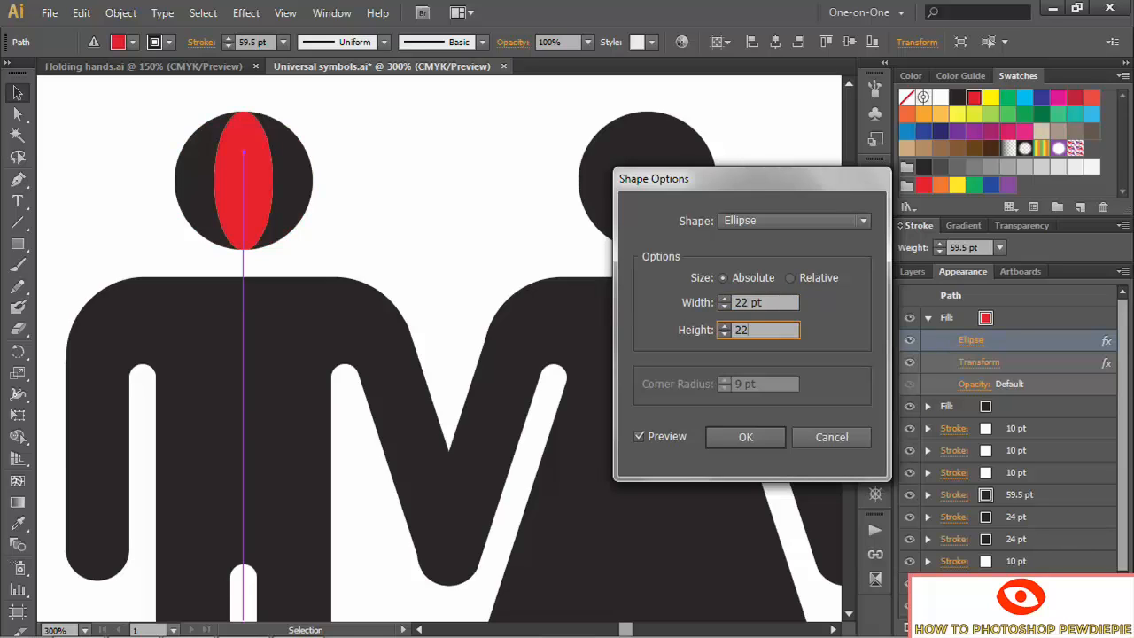
key("Tab")
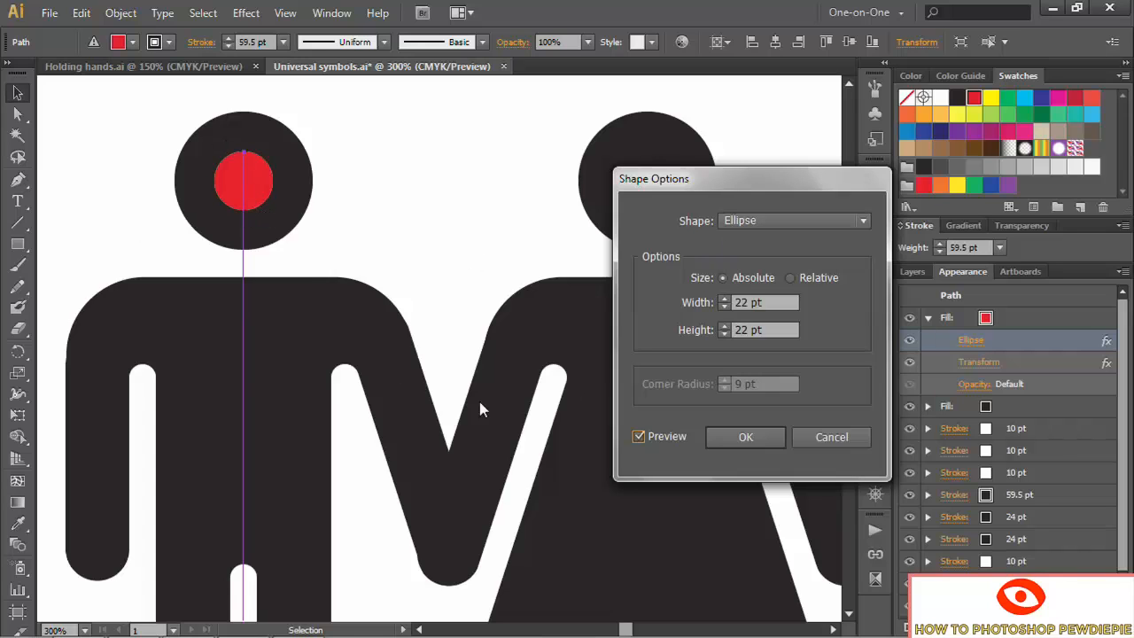
left_click(744, 437)
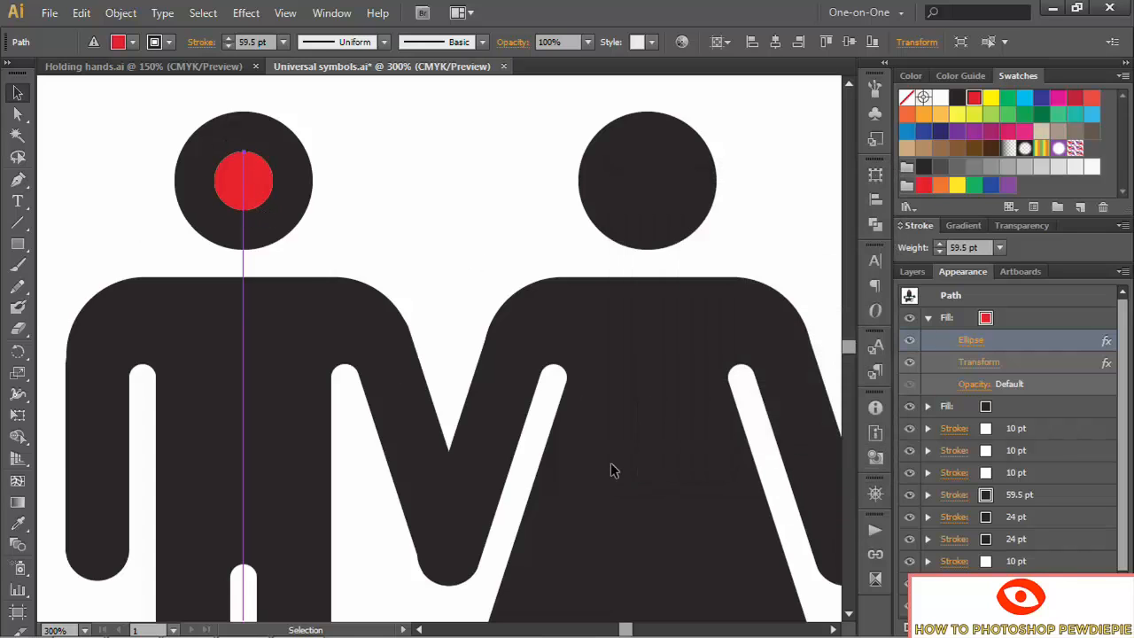
Set the red fill's Transform effect to 65 pt horizontal and -128 pt vertical move
left_click(973, 365)
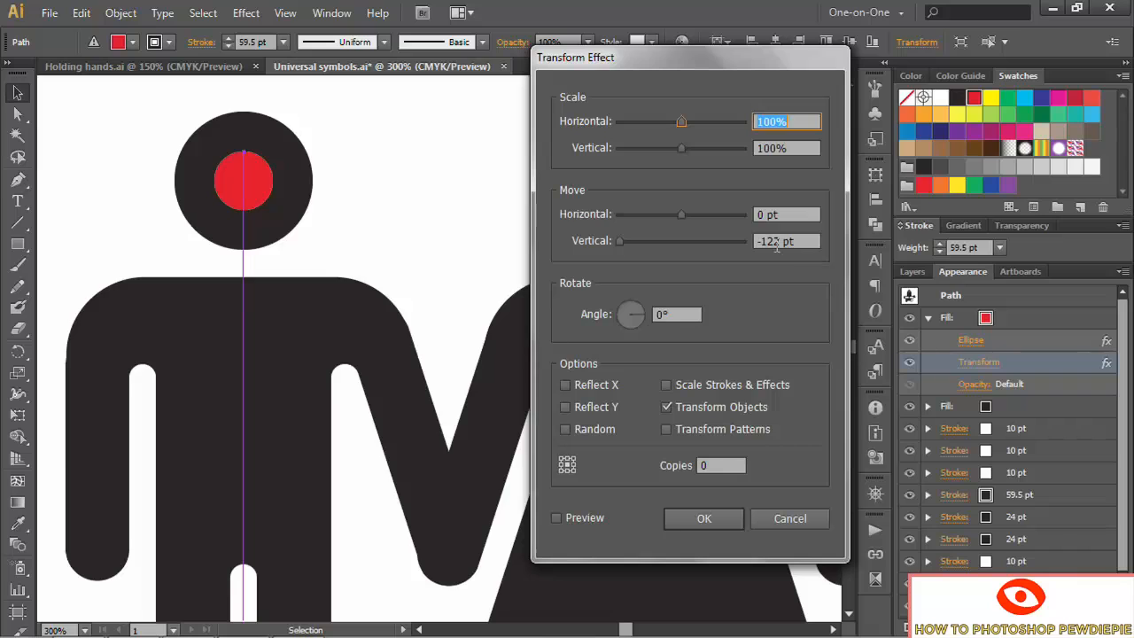
left_click_drag(777, 243, 823, 252)
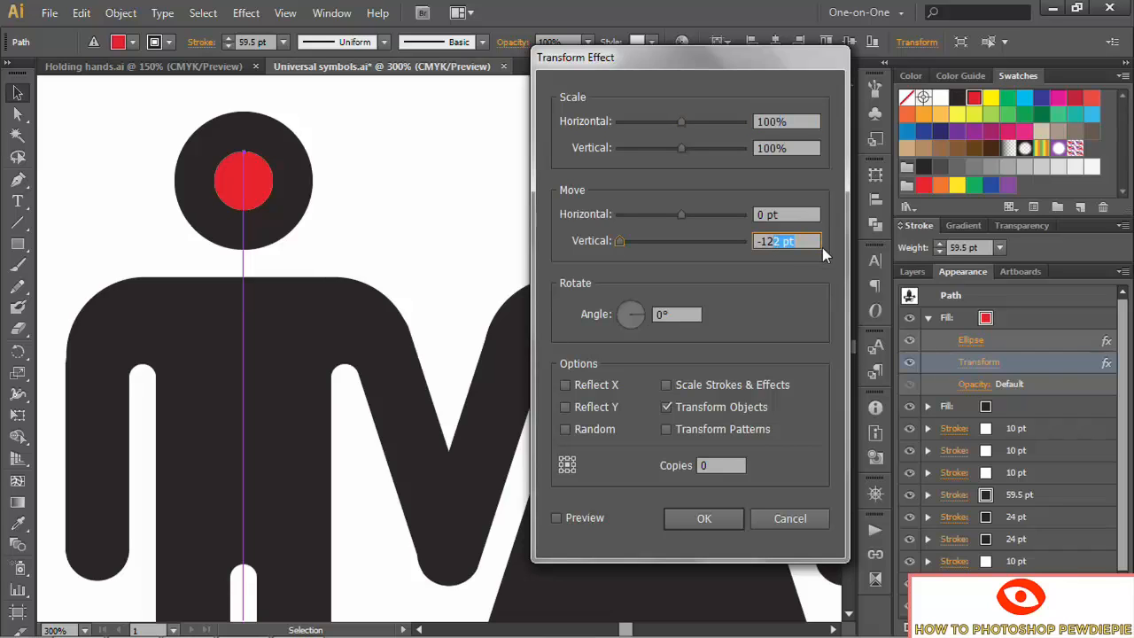
type("8")
left_click(791, 215)
type("65")
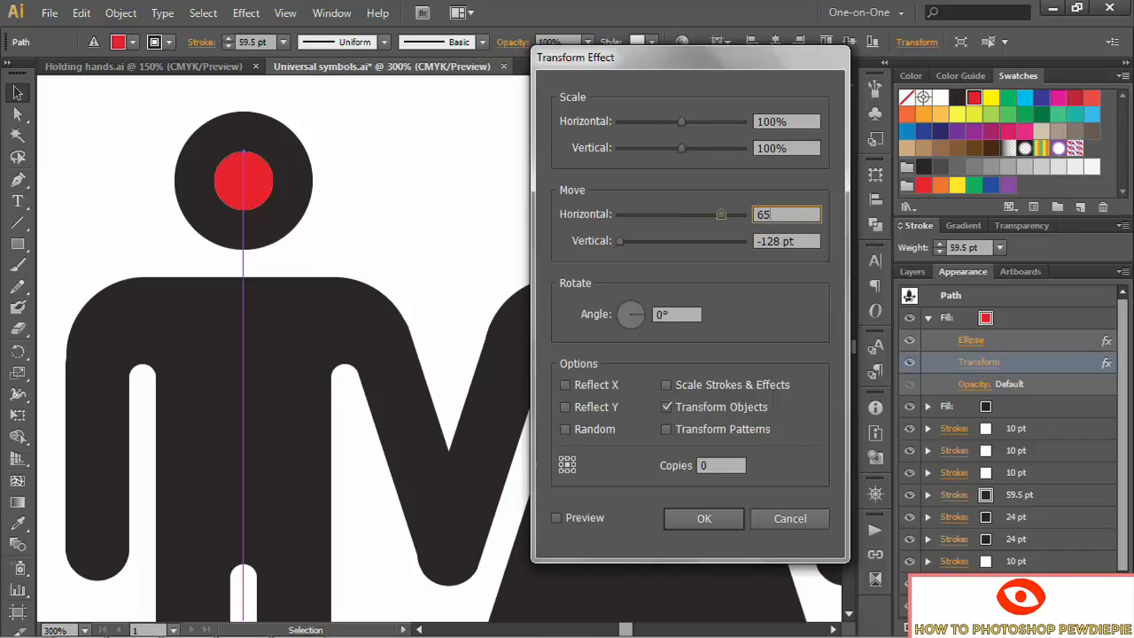
left_click(557, 518)
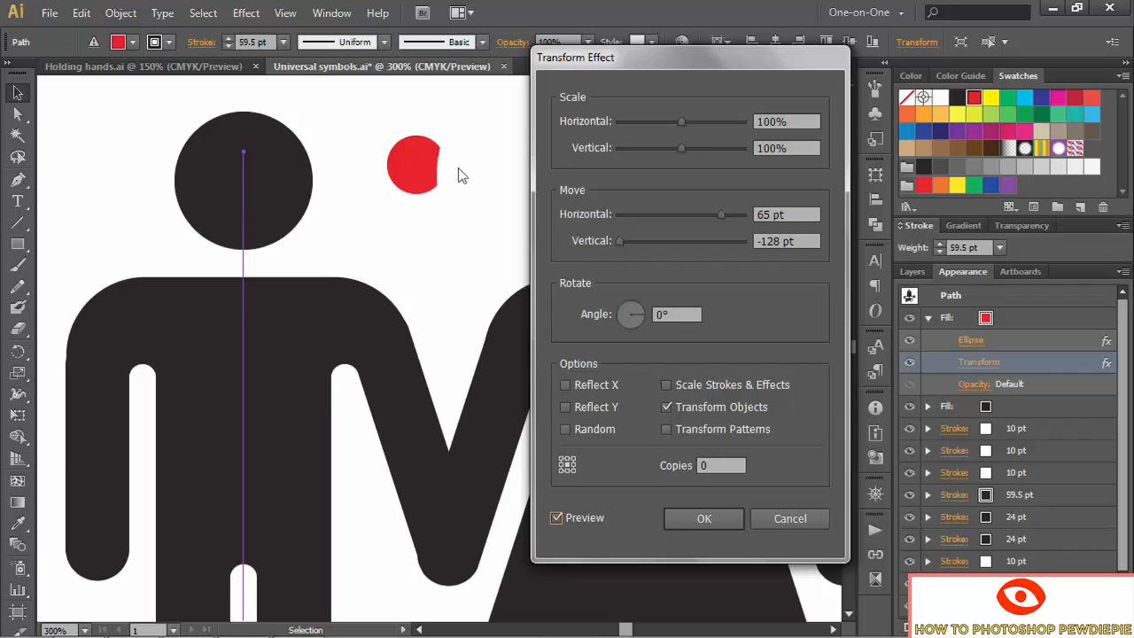
left_click(702, 517)
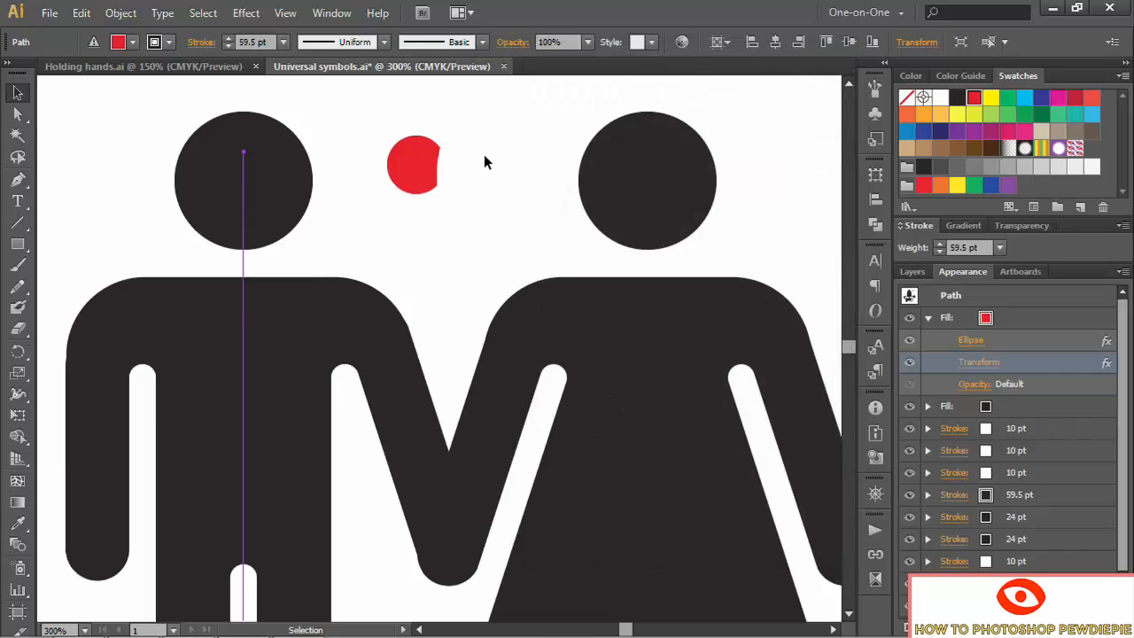
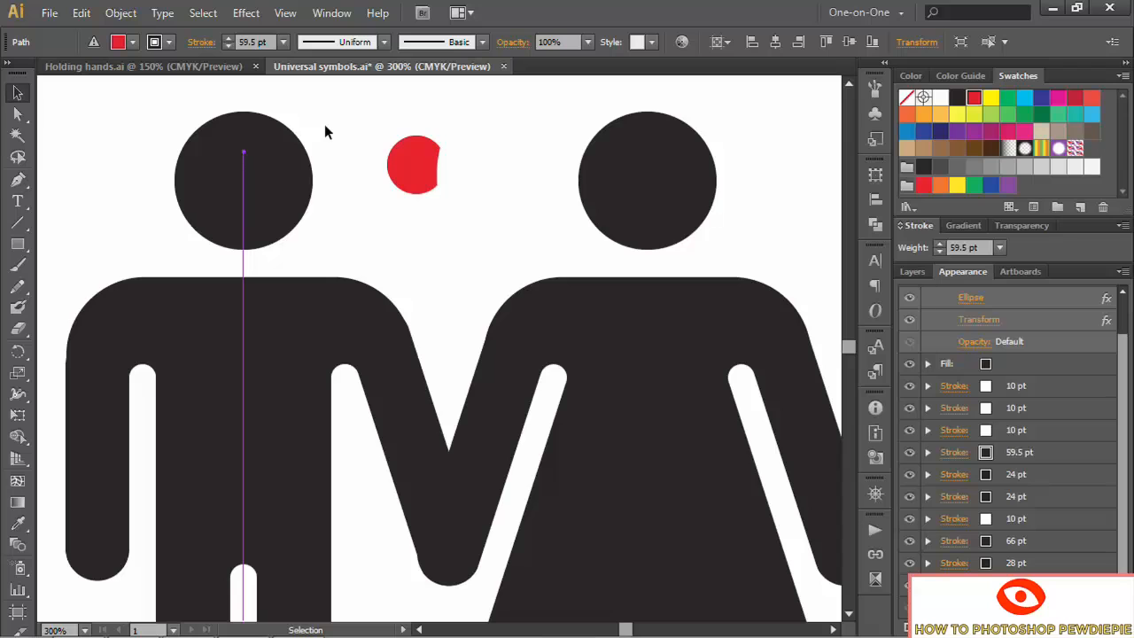
Bring the man's path to the front of the stacking order
right_click(260, 186)
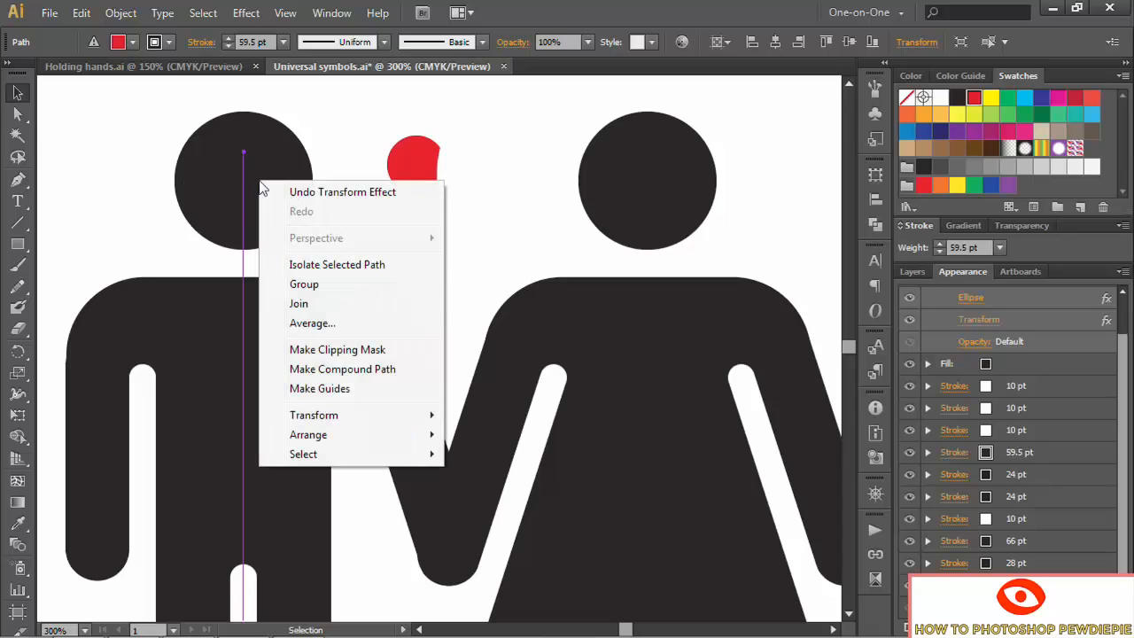
mouse_move(359, 435)
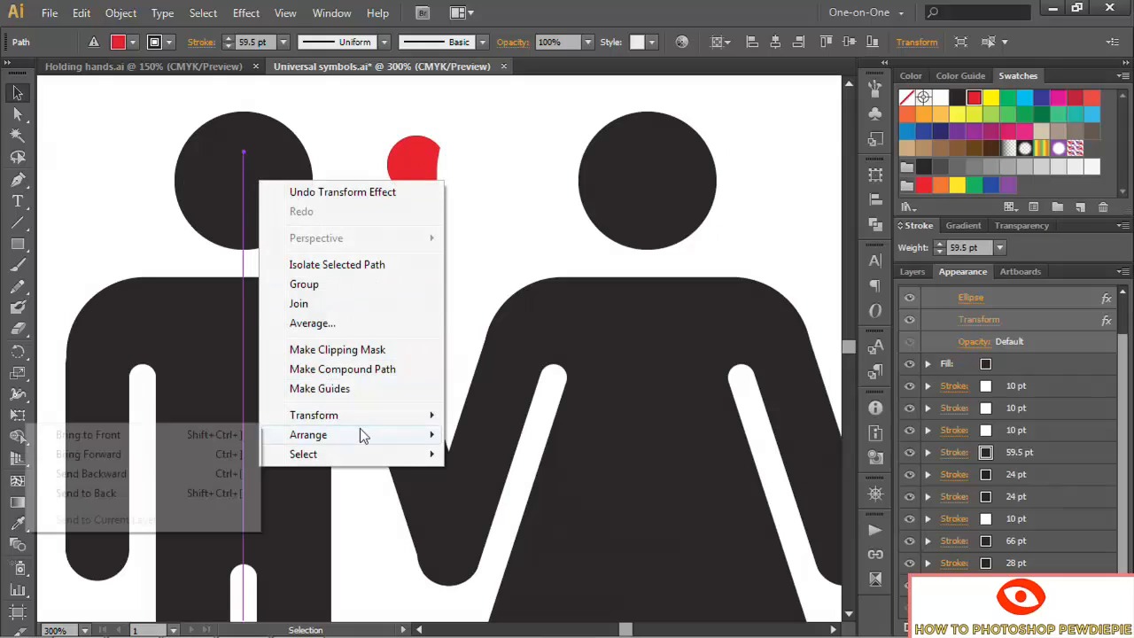
left_click(170, 439)
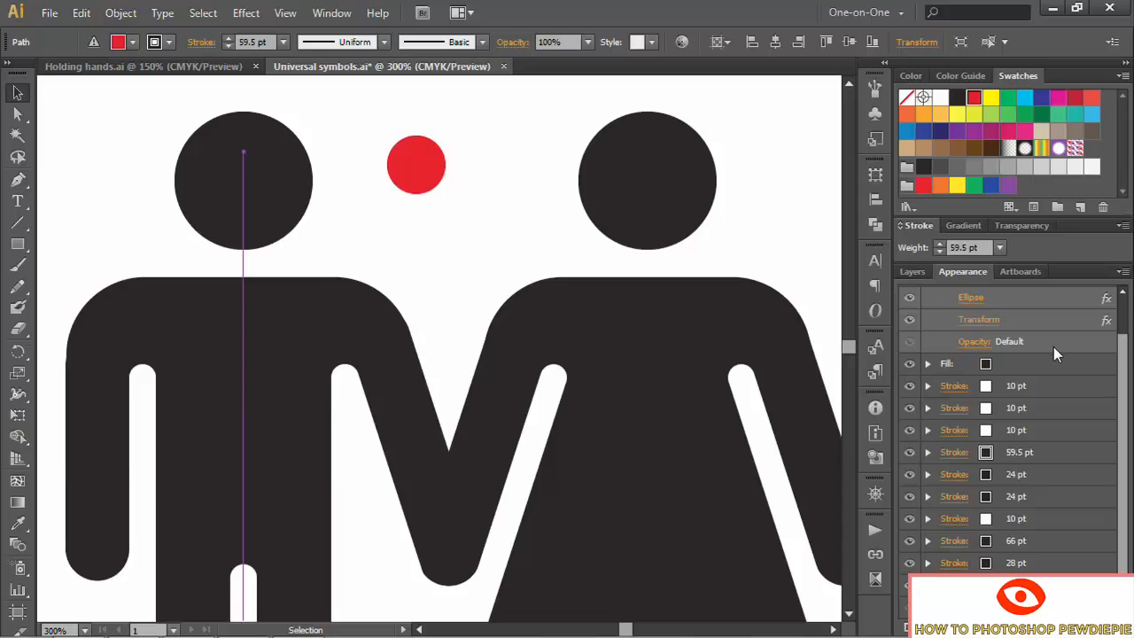
Duplicate the man's red fill, collapse the upper copy and expand the lower copy's effects
scroll(1051, 348, "up", 2)
left_click(1030, 324)
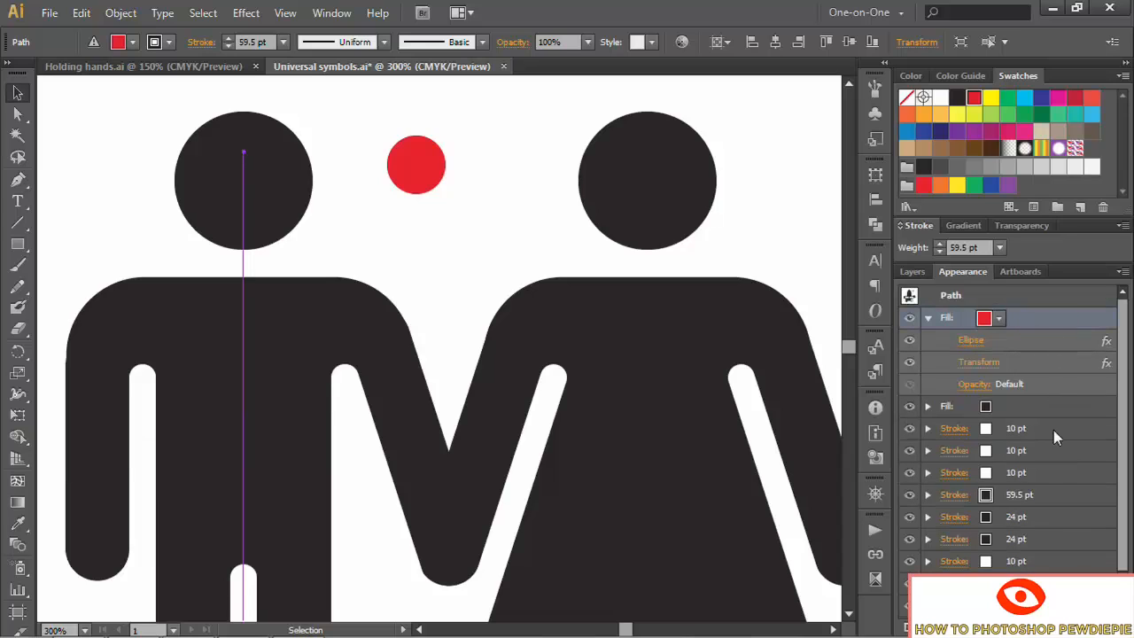
left_click(1080, 627)
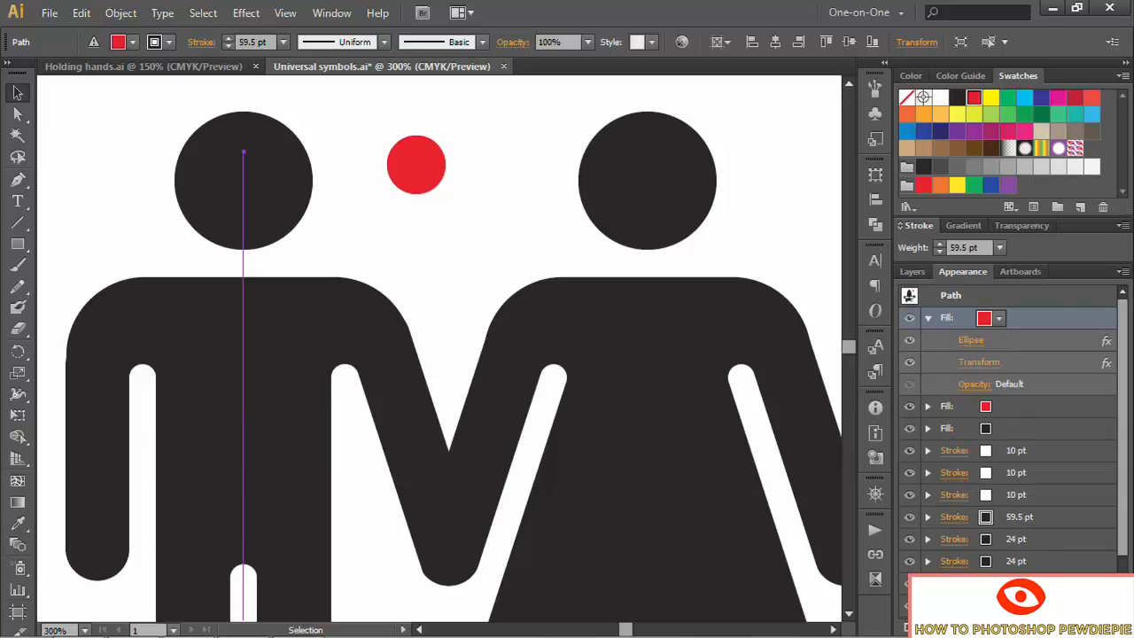
left_click(929, 318)
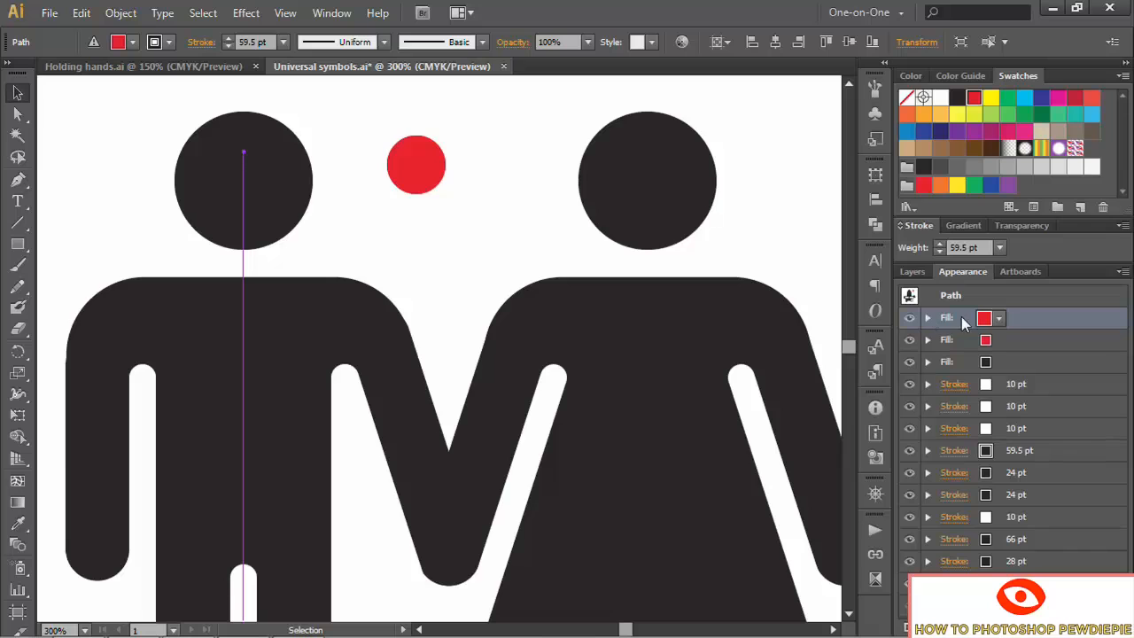
left_click(927, 340)
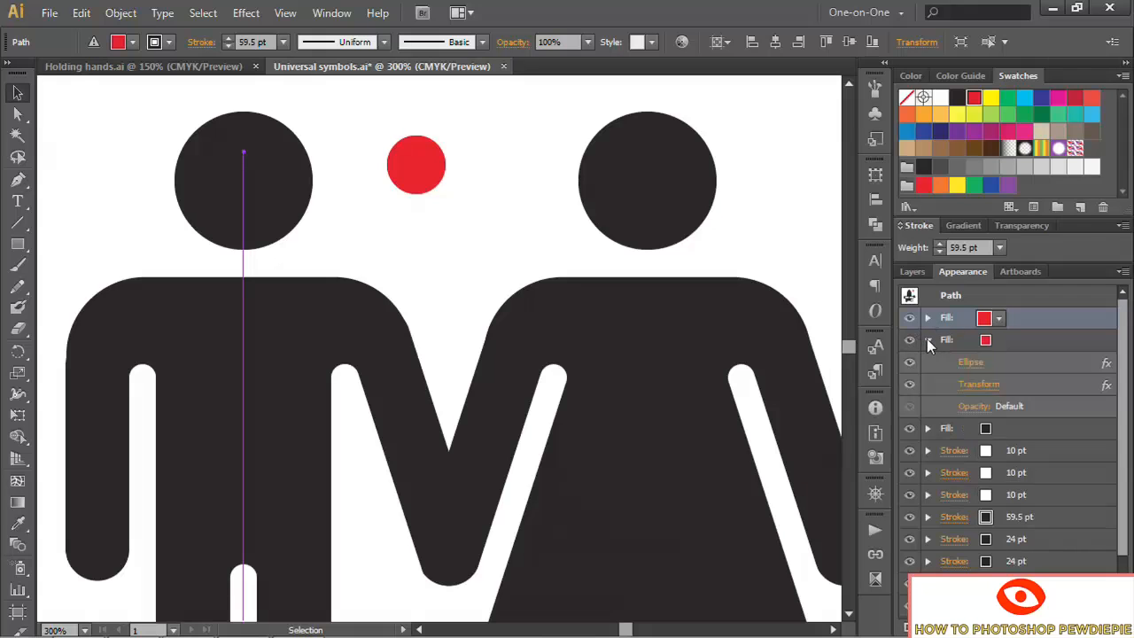
Set the horizontal move of the lower red fill's Transform effect to 87 pt and collapse that fill
left_click(981, 387)
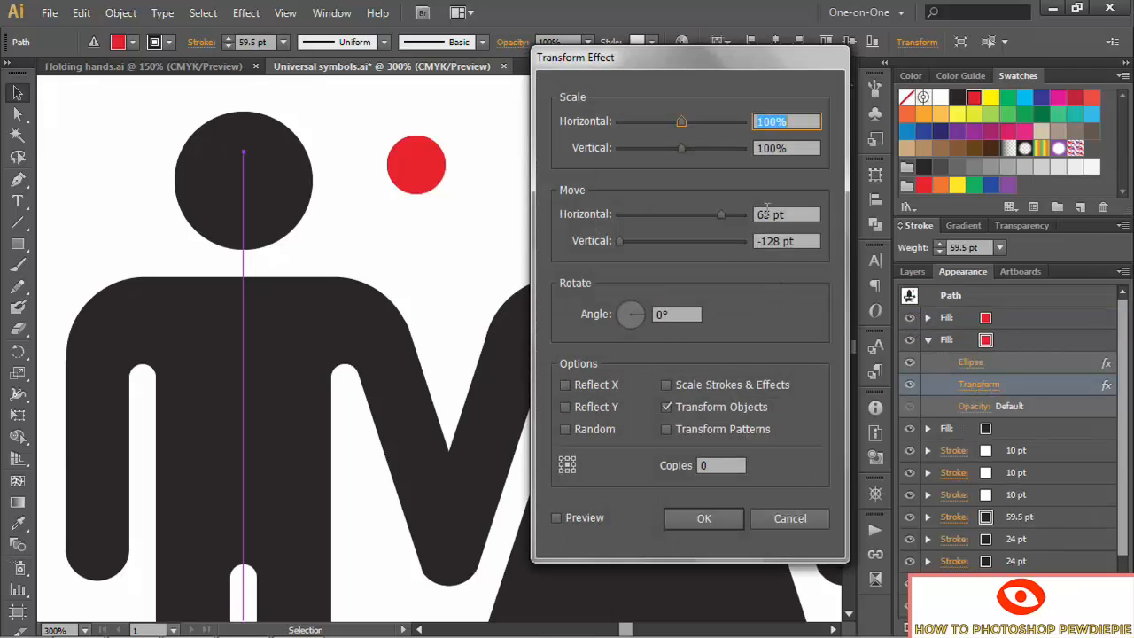
left_click_drag(794, 215, 700, 209)
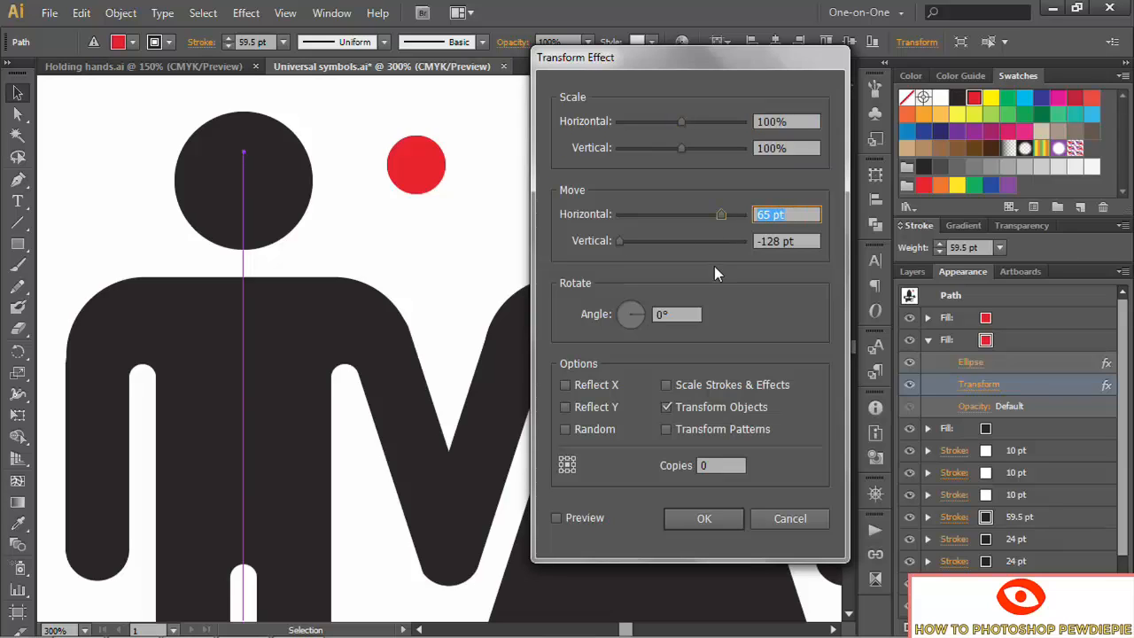
type("87")
left_click(557, 519)
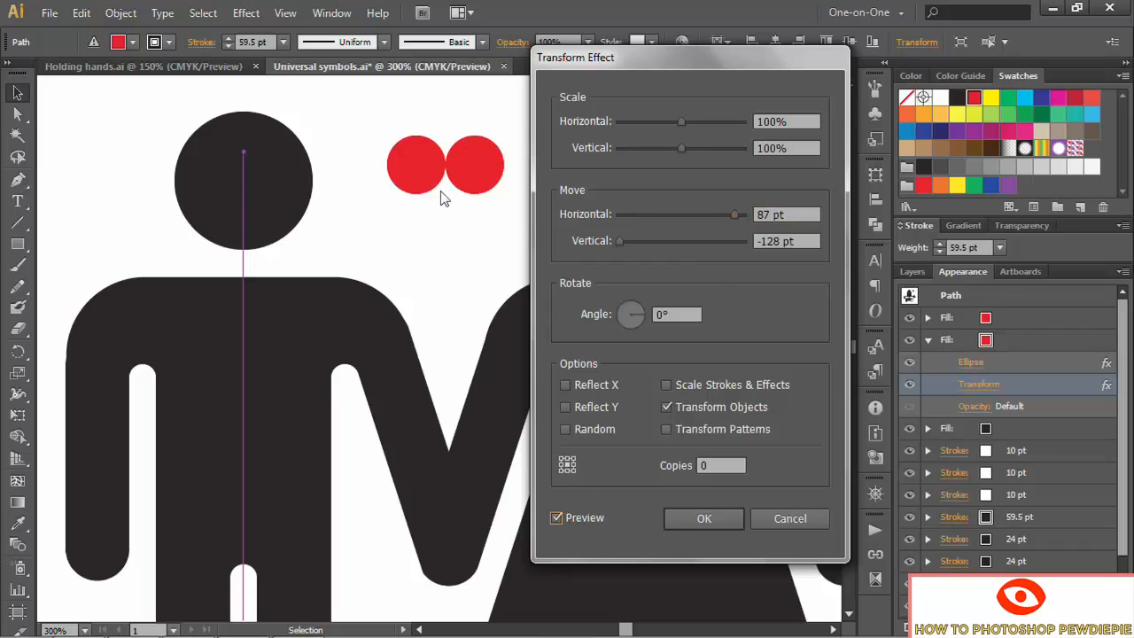
left_click(723, 522)
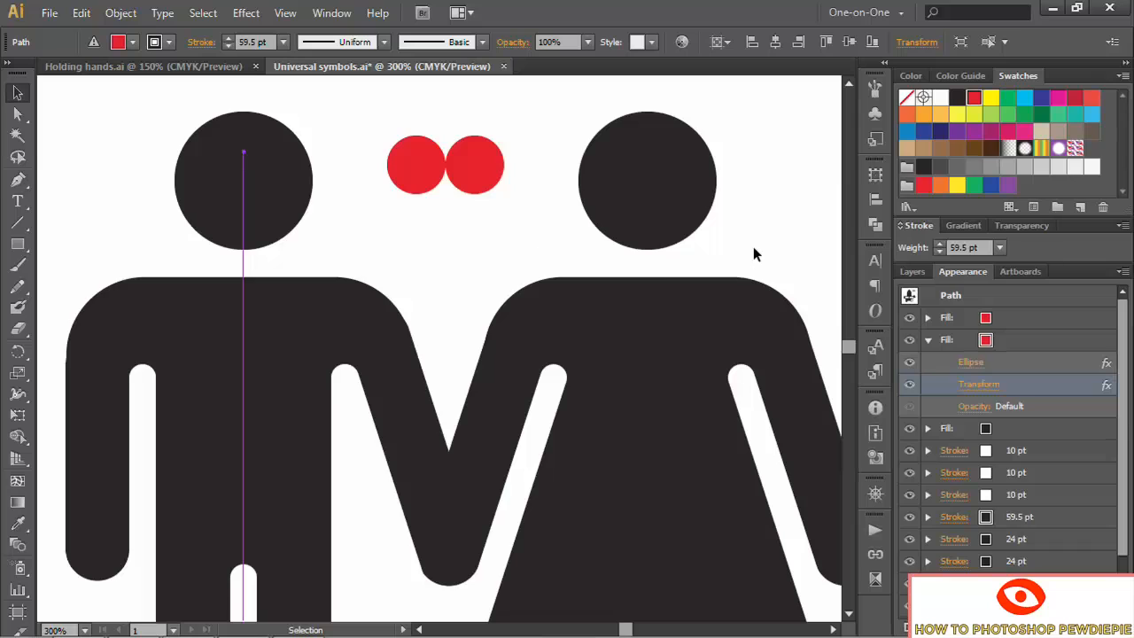
left_click(927, 340)
Add a new stroke directly above the man's dark fill, 4 pt thick and colored red
left_click(1042, 364)
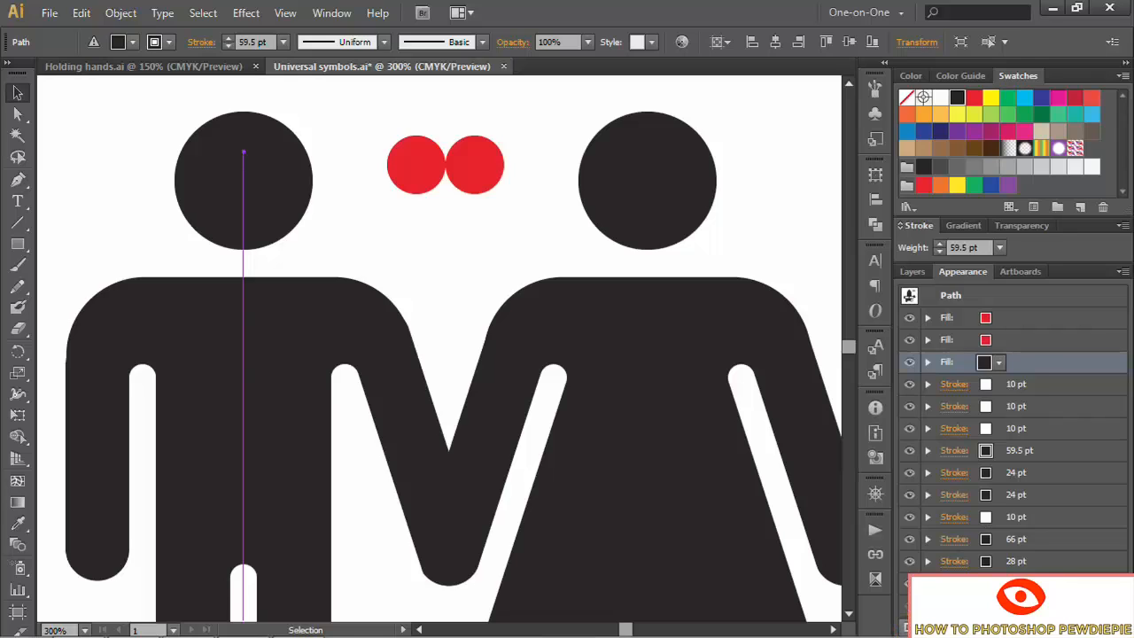
left_click(902, 625)
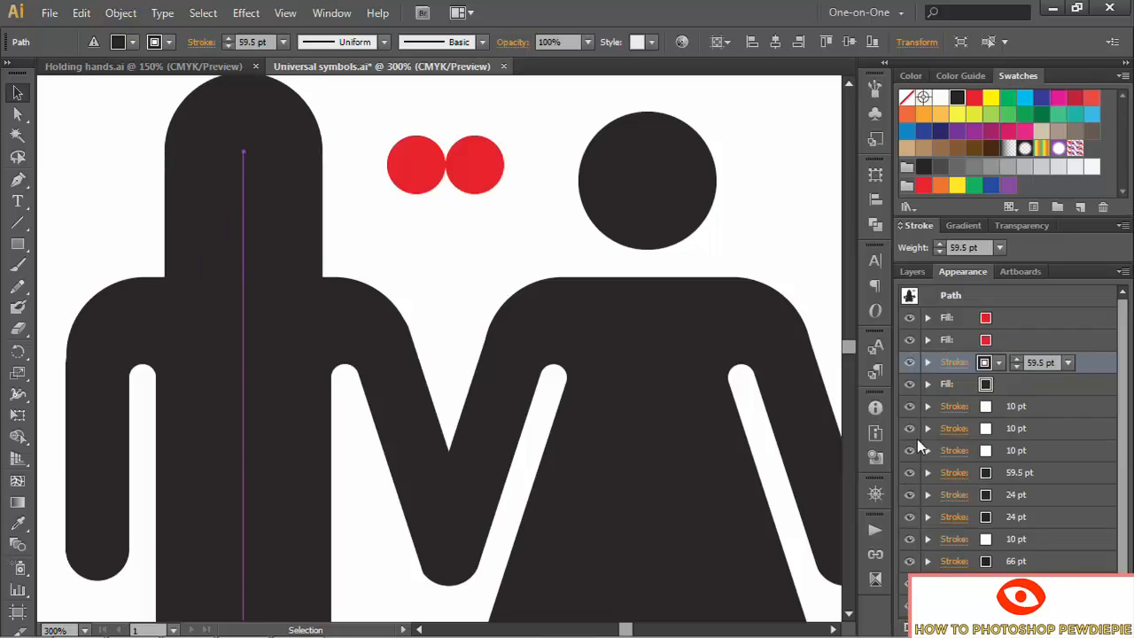
left_click(1044, 362)
type("4")
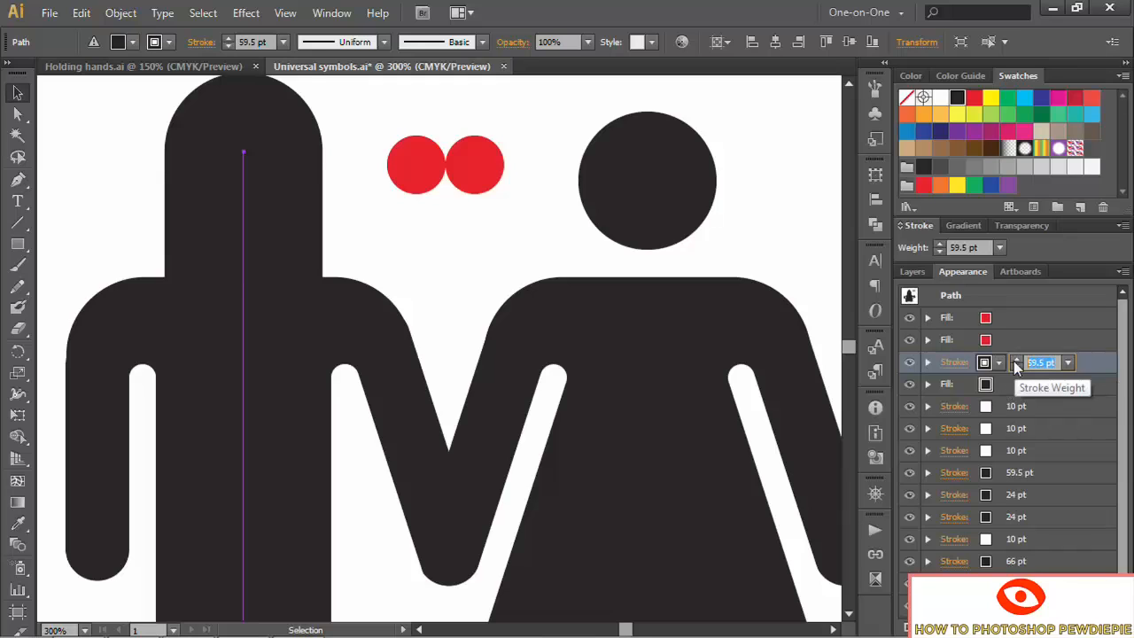
key("Return")
left_click(1000, 363)
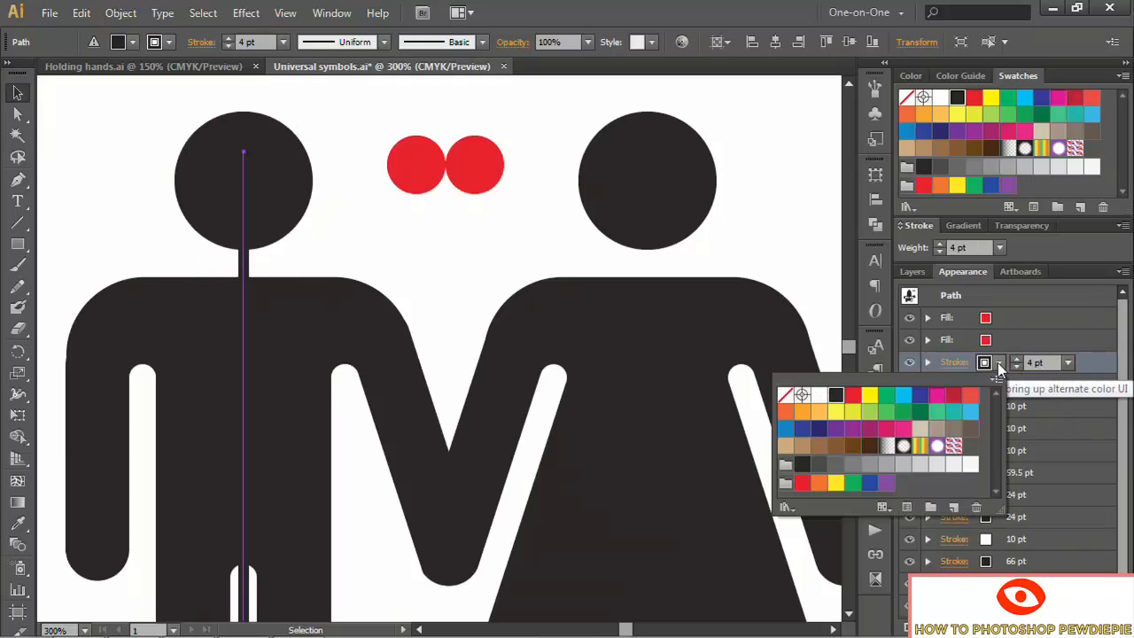
left_click(853, 398)
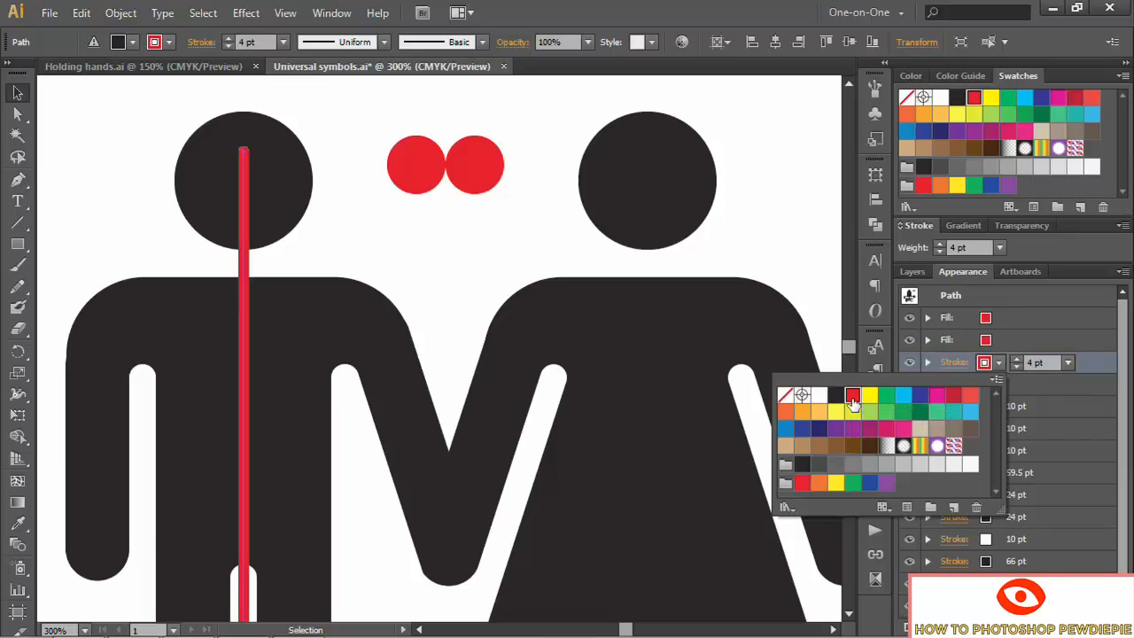
Give the red stroke an Arrow 1 arrowhead at its end point, scaled to 1000%
left_click(929, 363)
left_click(950, 364)
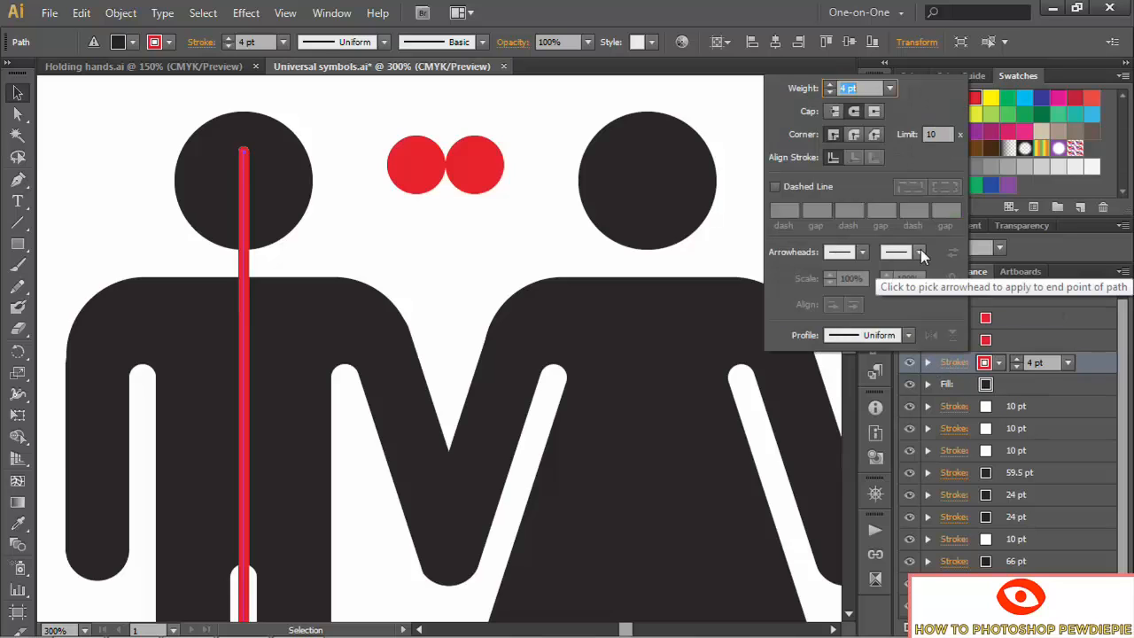
left_click(921, 255)
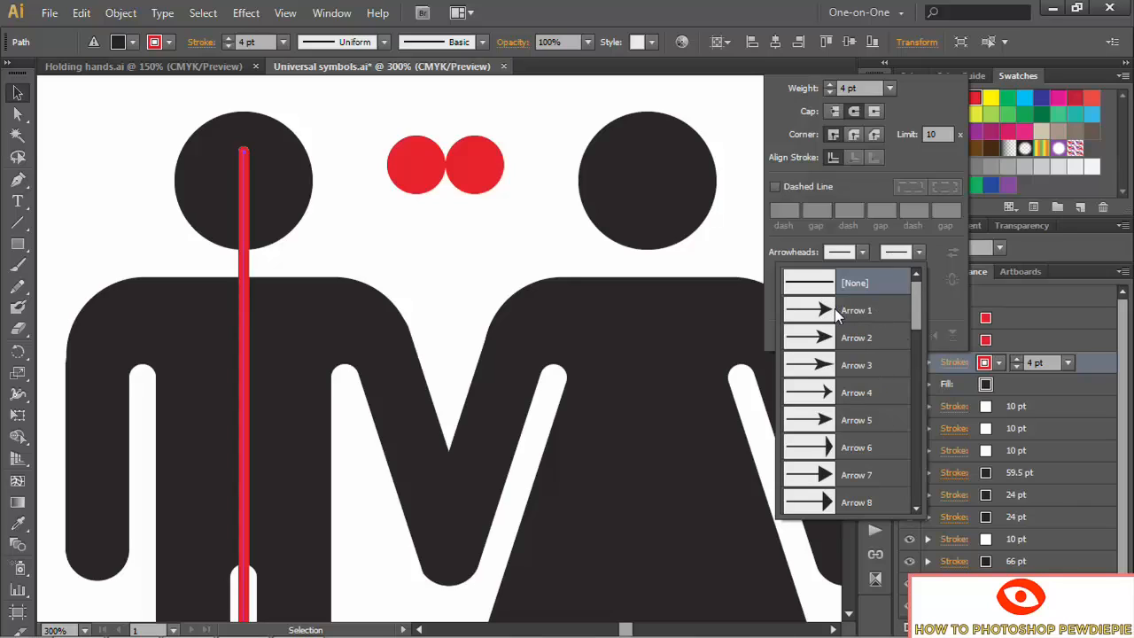
left_click(881, 309)
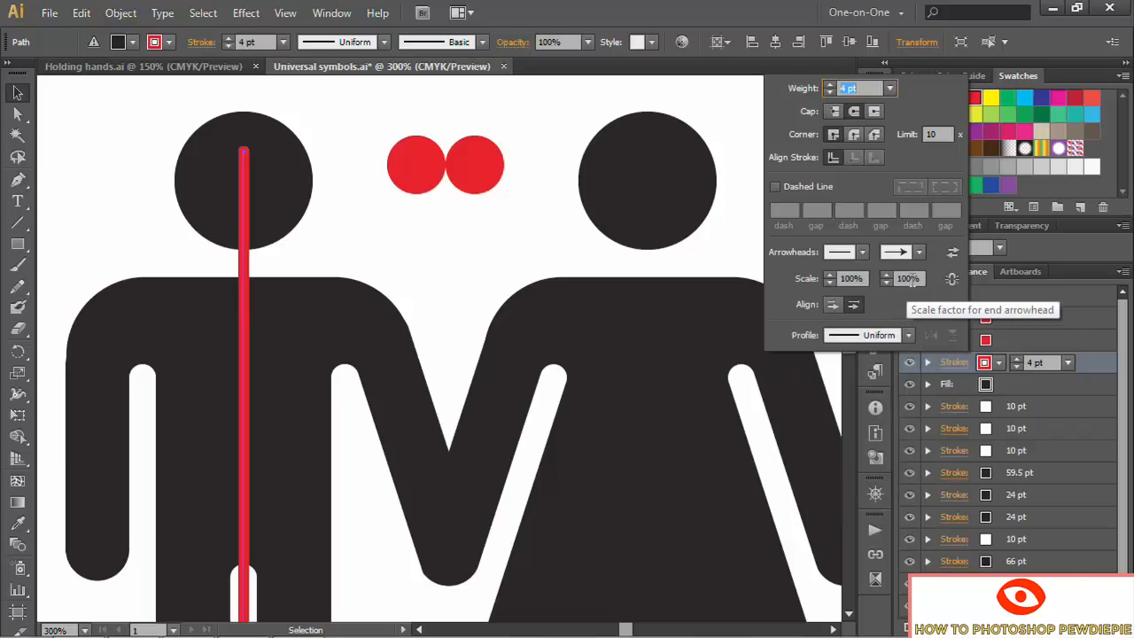
left_click(904, 278)
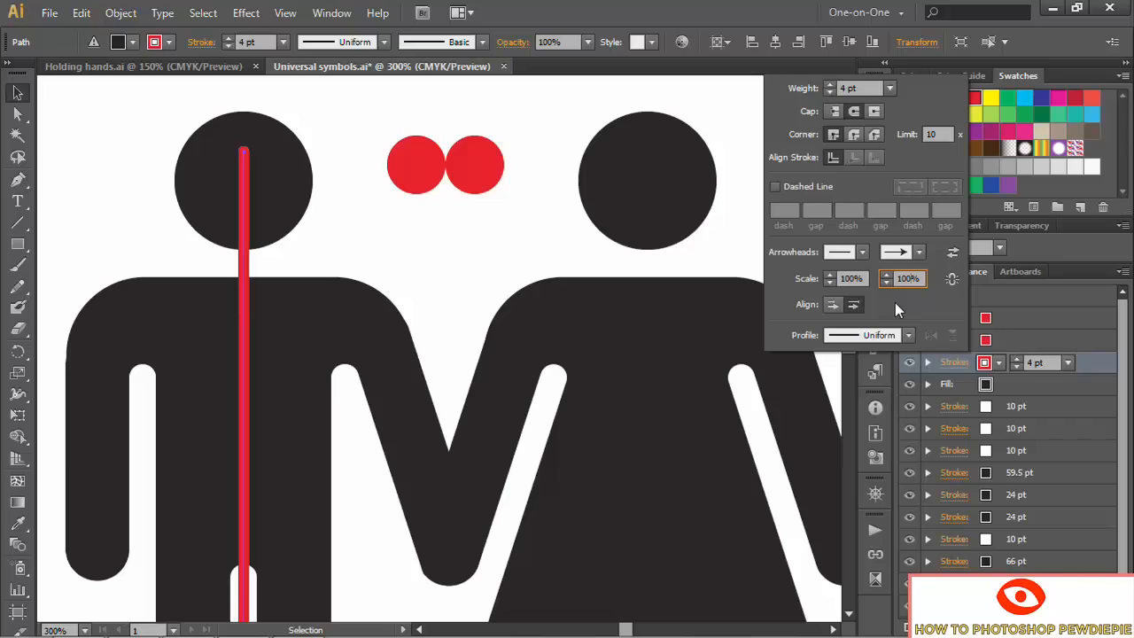
key("Tab")
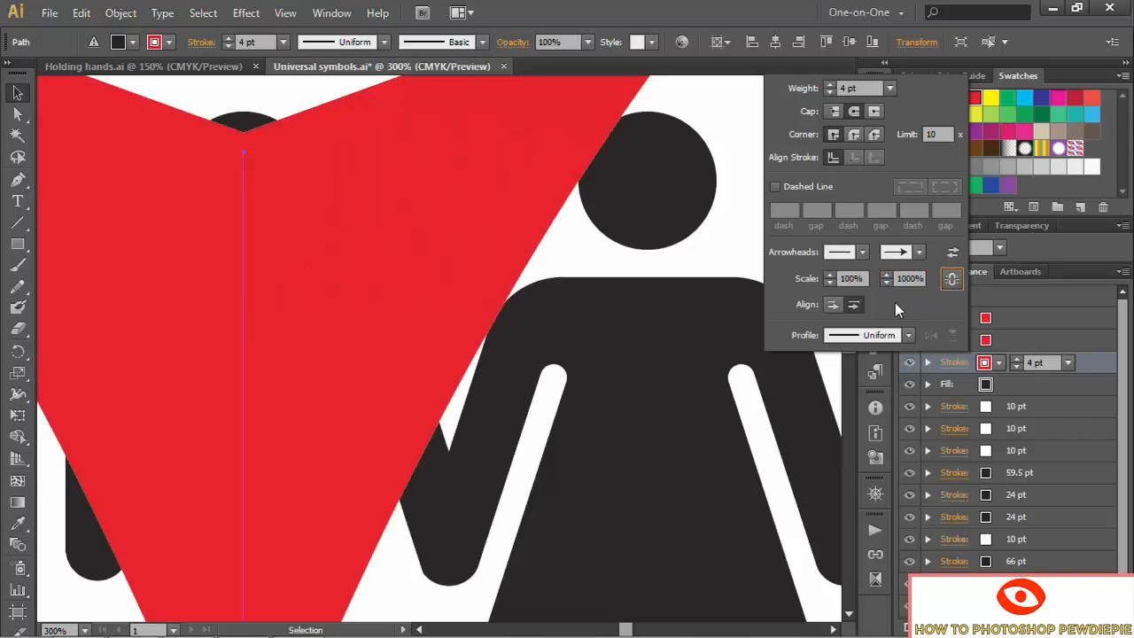
left_click(1091, 359)
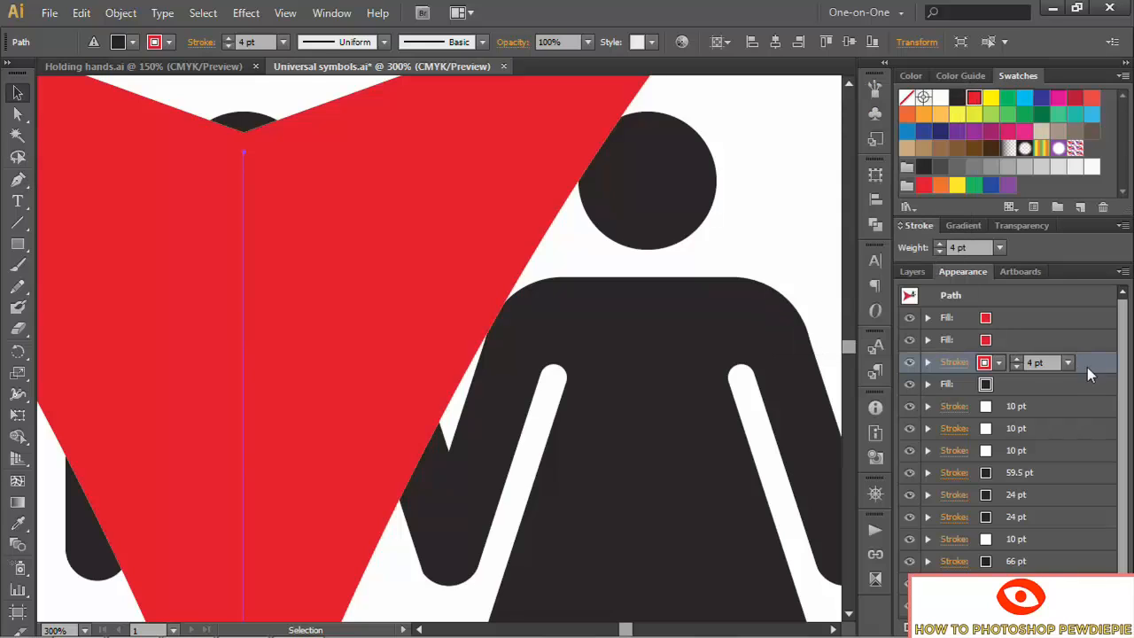
Add a Transform effect to the red stroke, scaling 19% horizontally and 12% vertically, with preview on
left_click(247, 16)
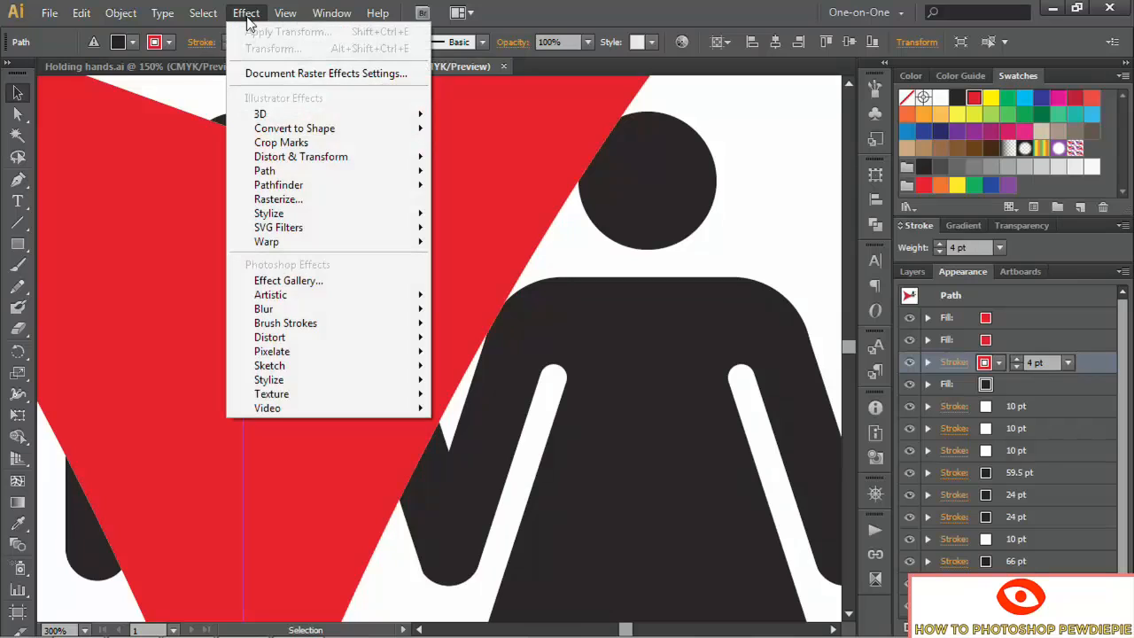
mouse_move(247, 160)
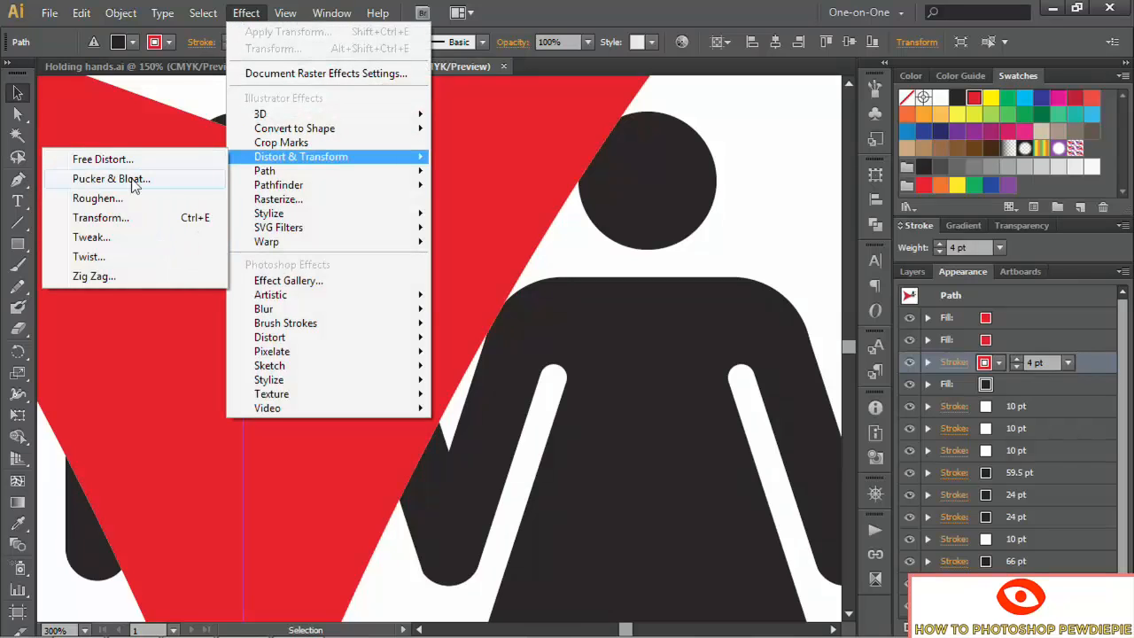
left_click(134, 217)
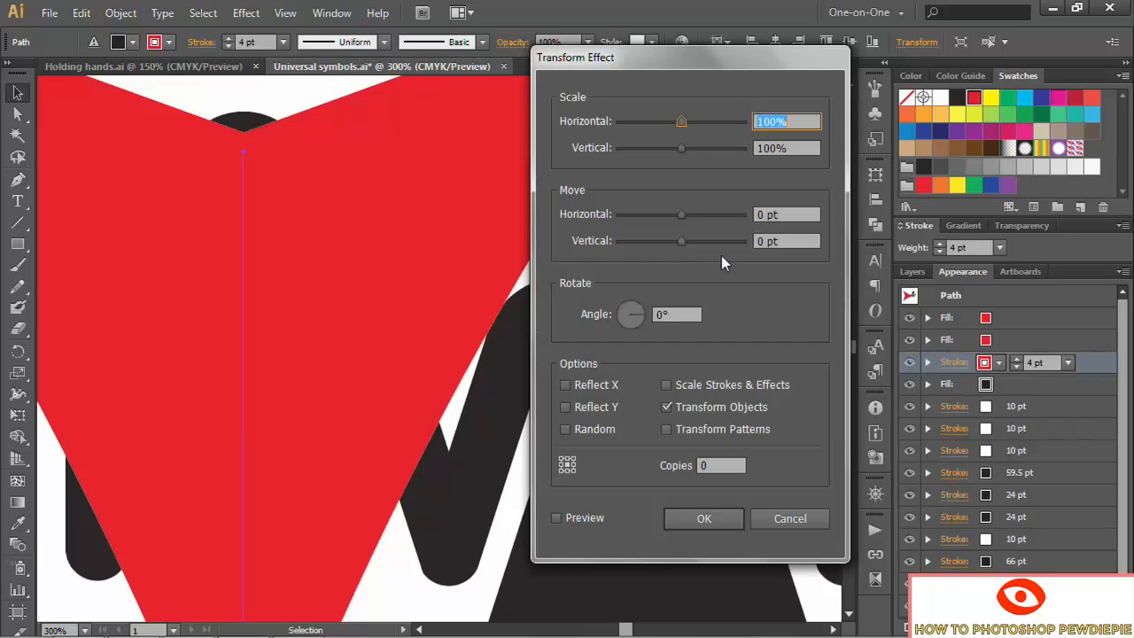
type("19")
key("Tab")
type("12")
key("Tab")
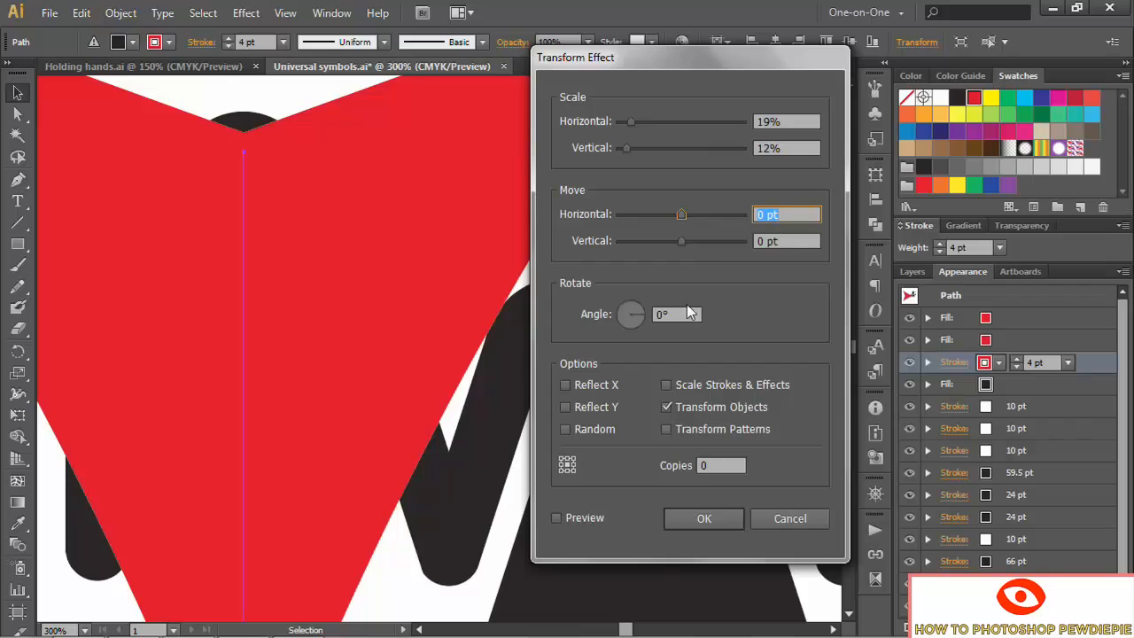
left_click(557, 519)
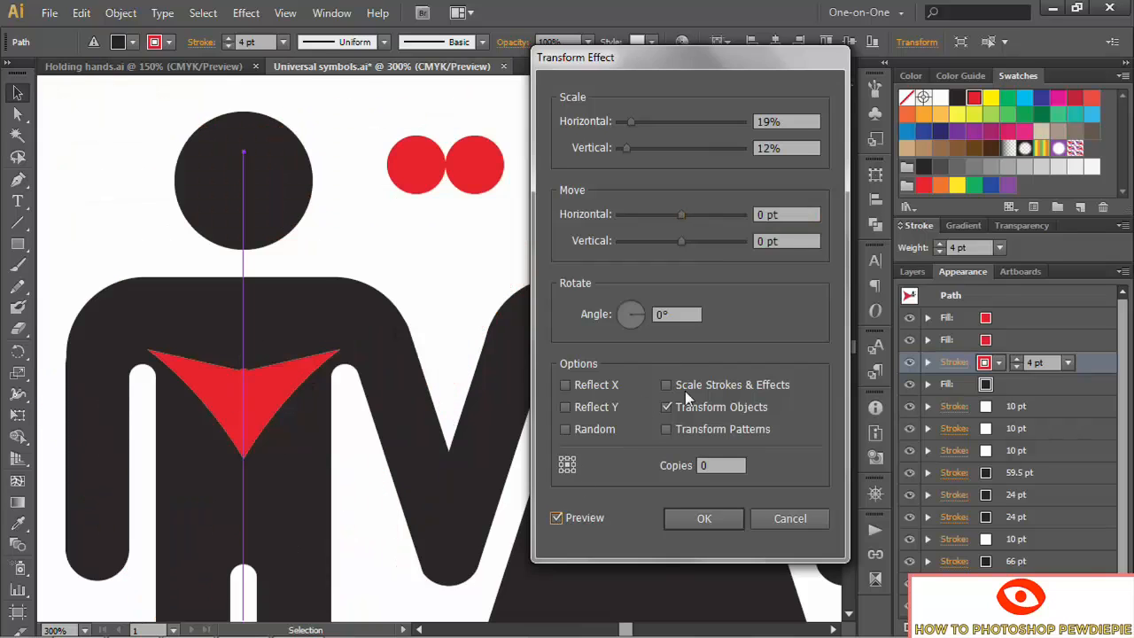
Set the red stroke's Transform effect to move 76 pt horizontally and -77.6 pt vertically, and apply it
left_click(788, 216)
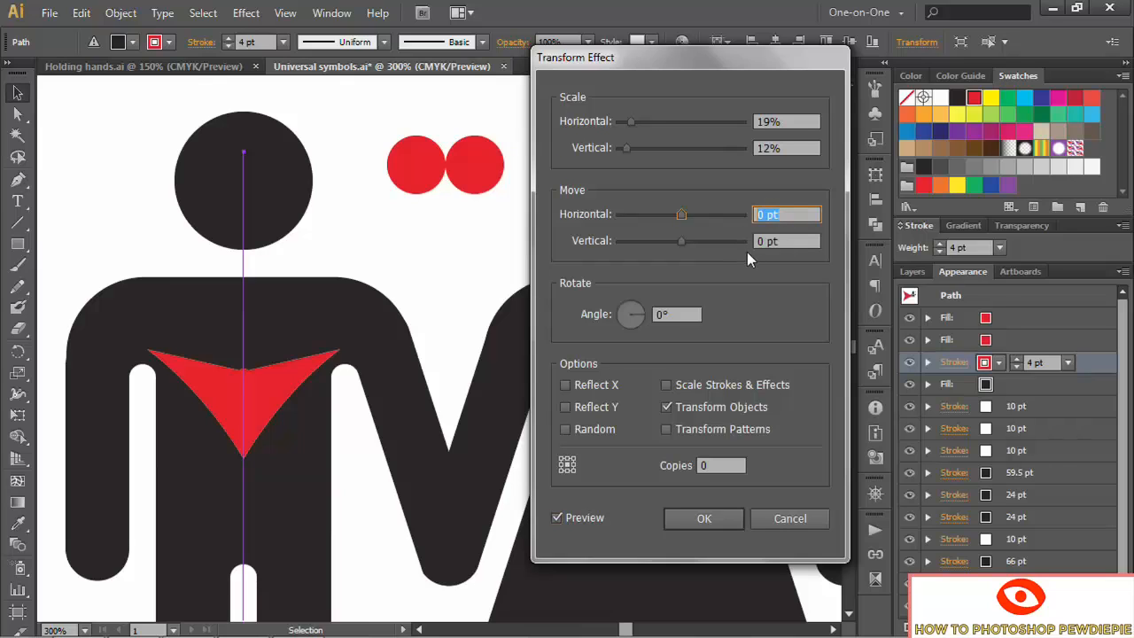
type("76")
key("Tab")
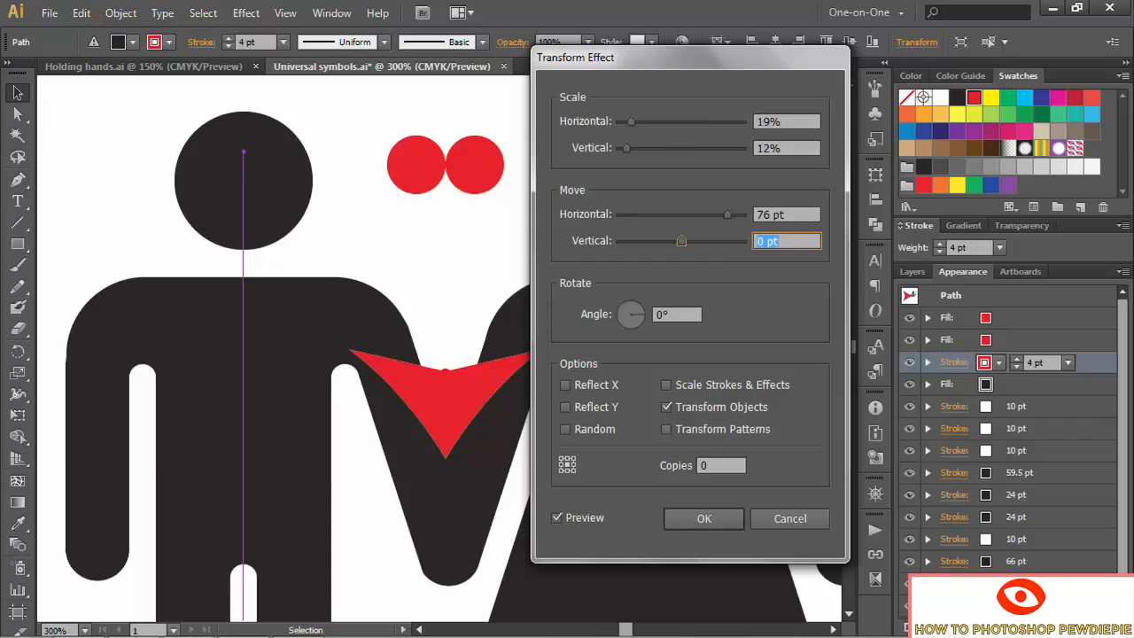
type("-77.6")
key("Tab")
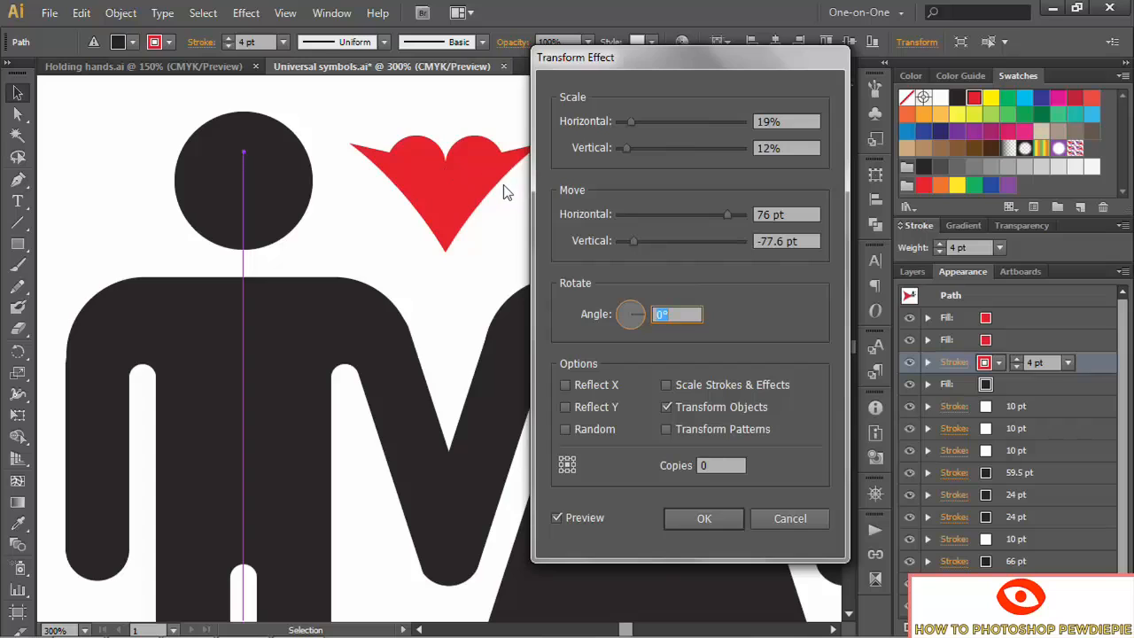
left_click_drag(608, 58, 720, 59)
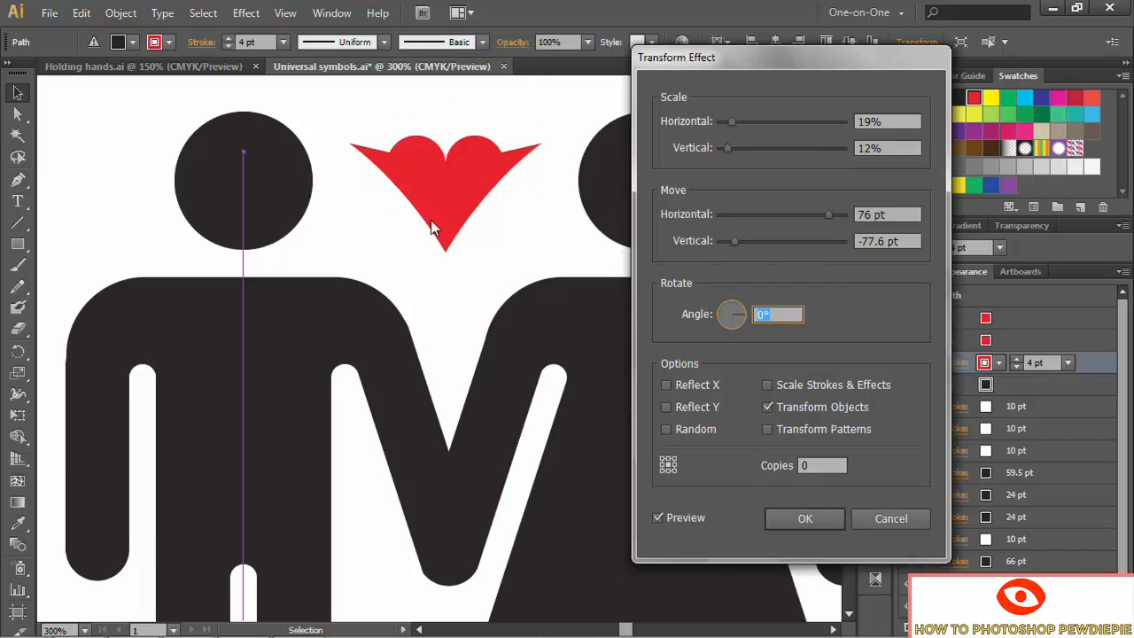
left_click(810, 520)
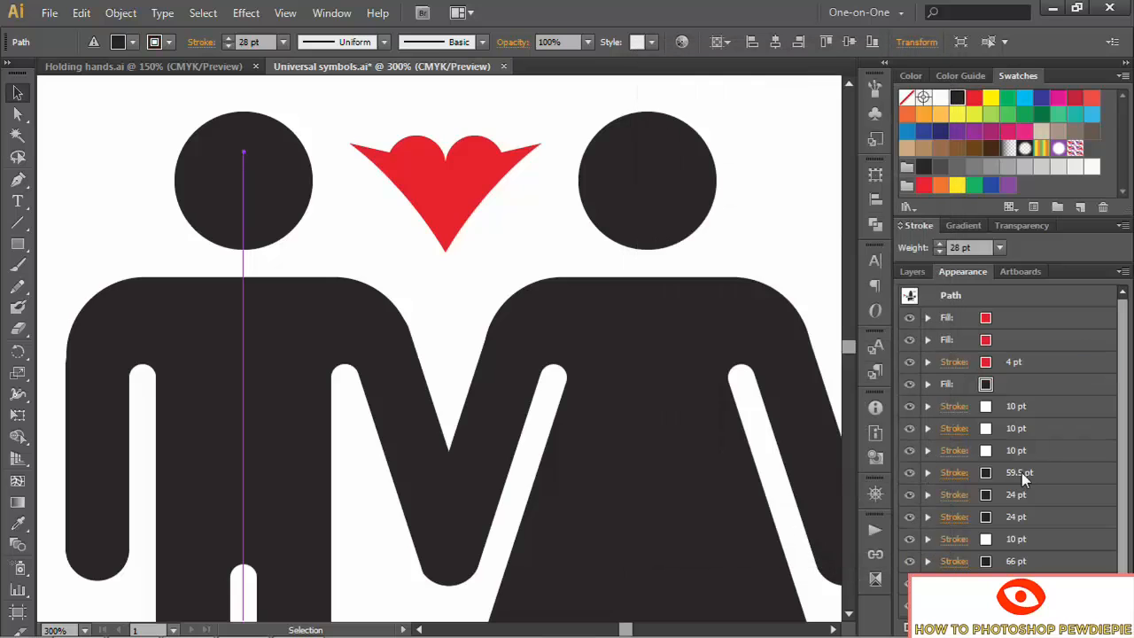
Duplicate the second red fill in the man's appearance and select the lower copy
left_click(1026, 339)
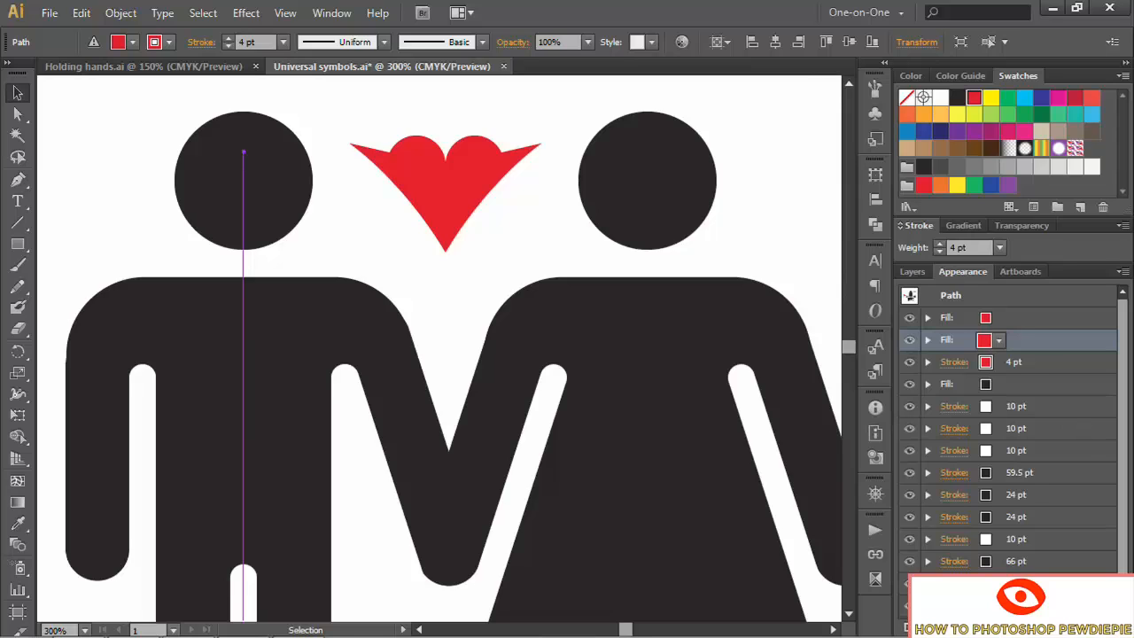
left_click(1080, 628)
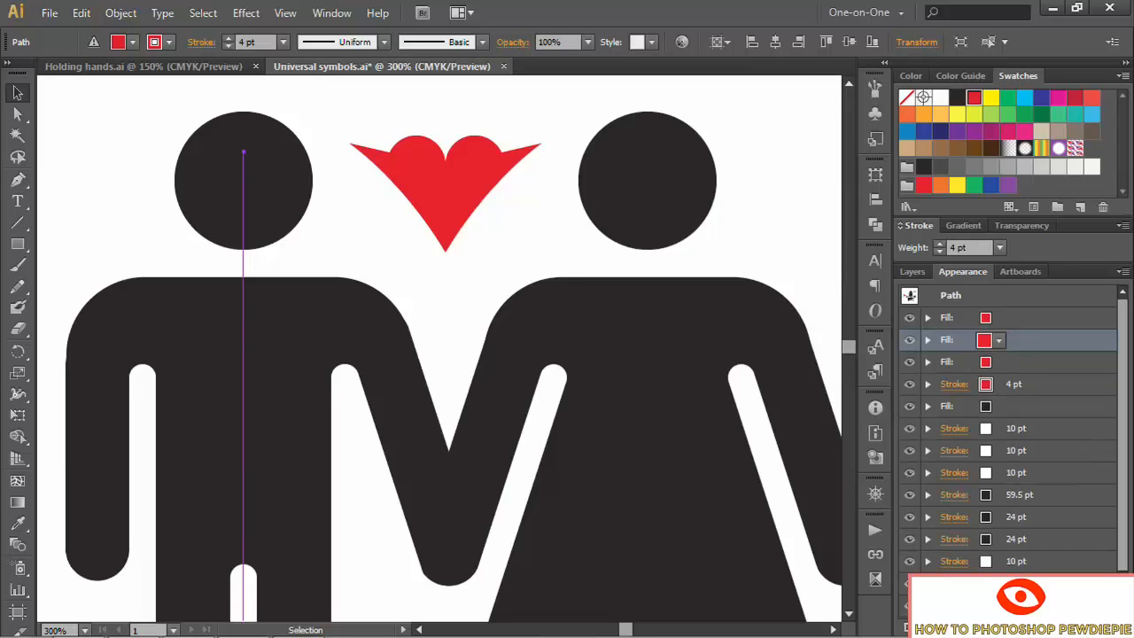
left_click(1045, 367)
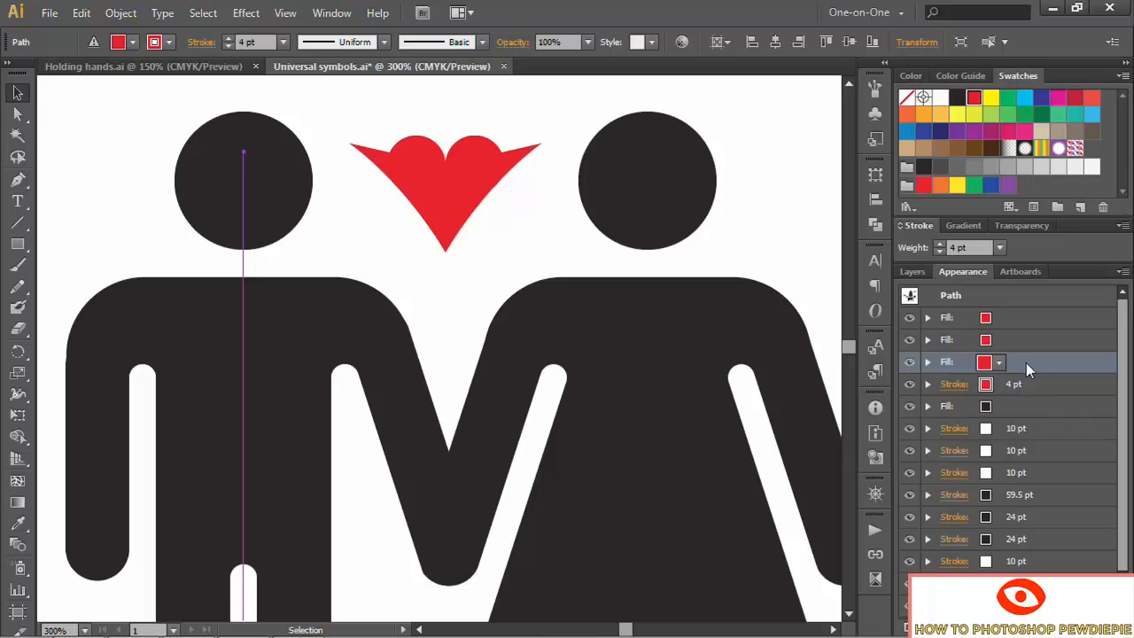
Recolor the third fill in the man's appearance white and change its ellipse to a rectangle 82 pt wide and 28 pt high
left_click(999, 362)
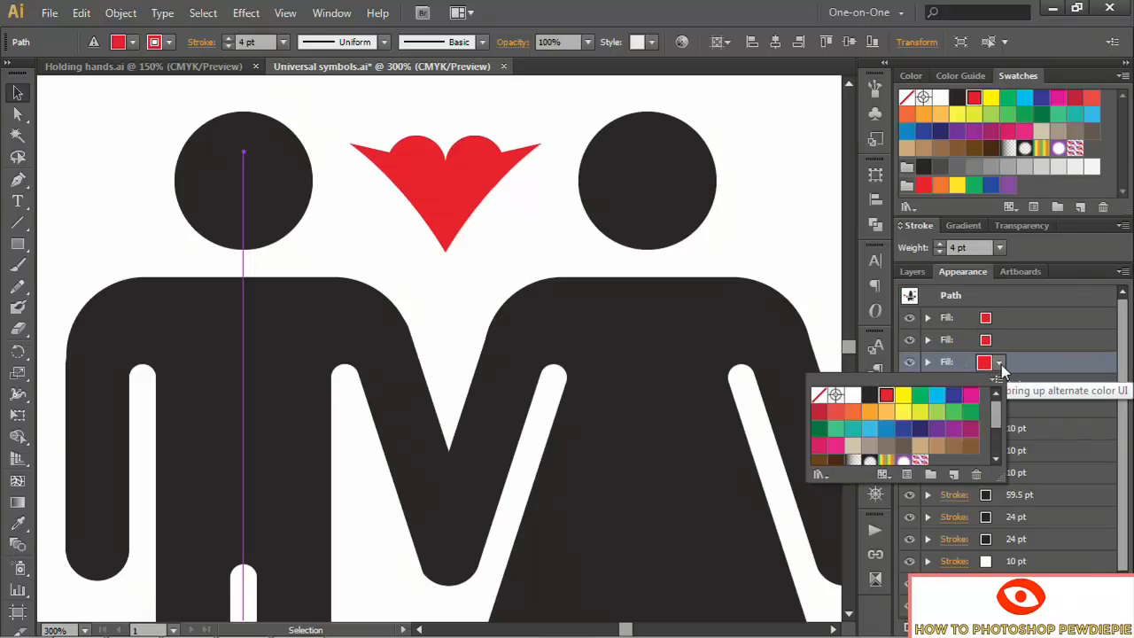
left_click(851, 396)
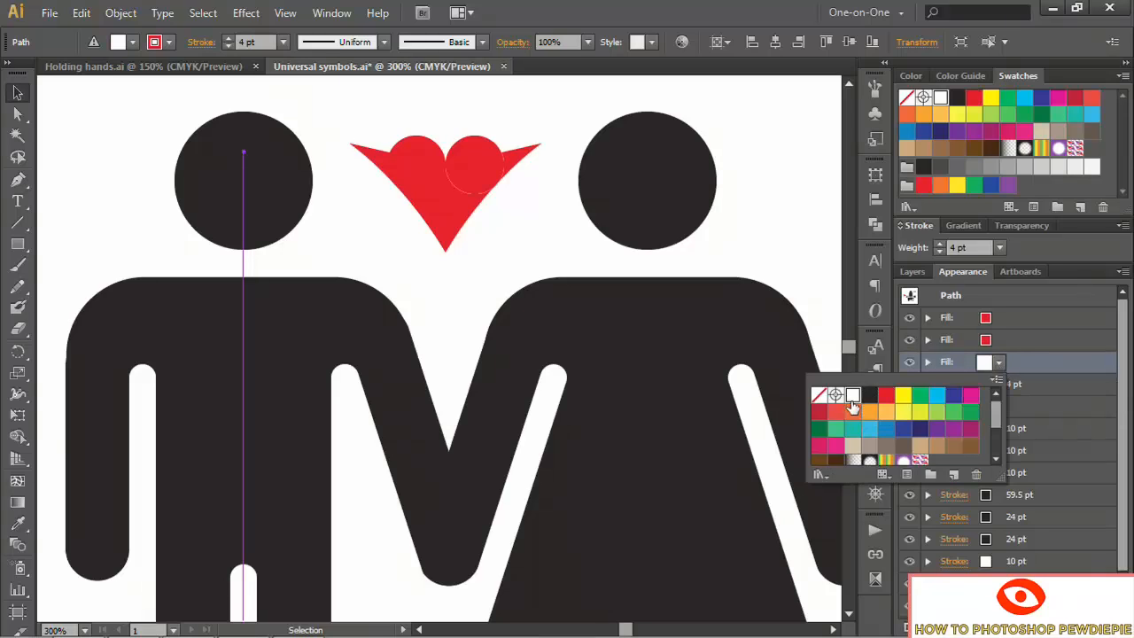
left_click(928, 362)
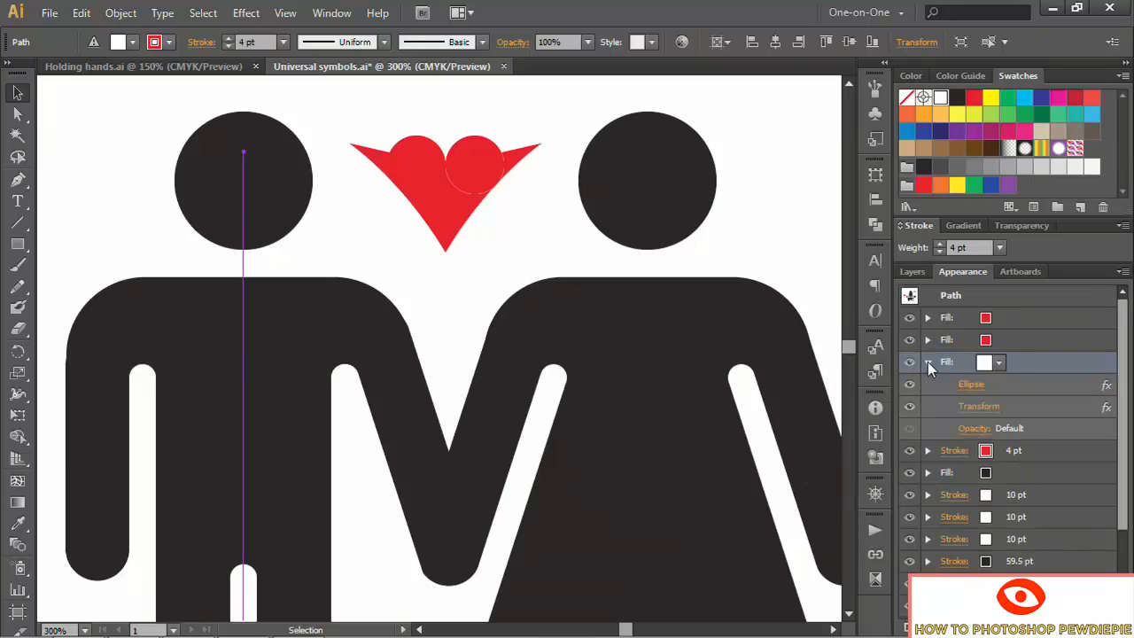
left_click(971, 385)
left_click(768, 223)
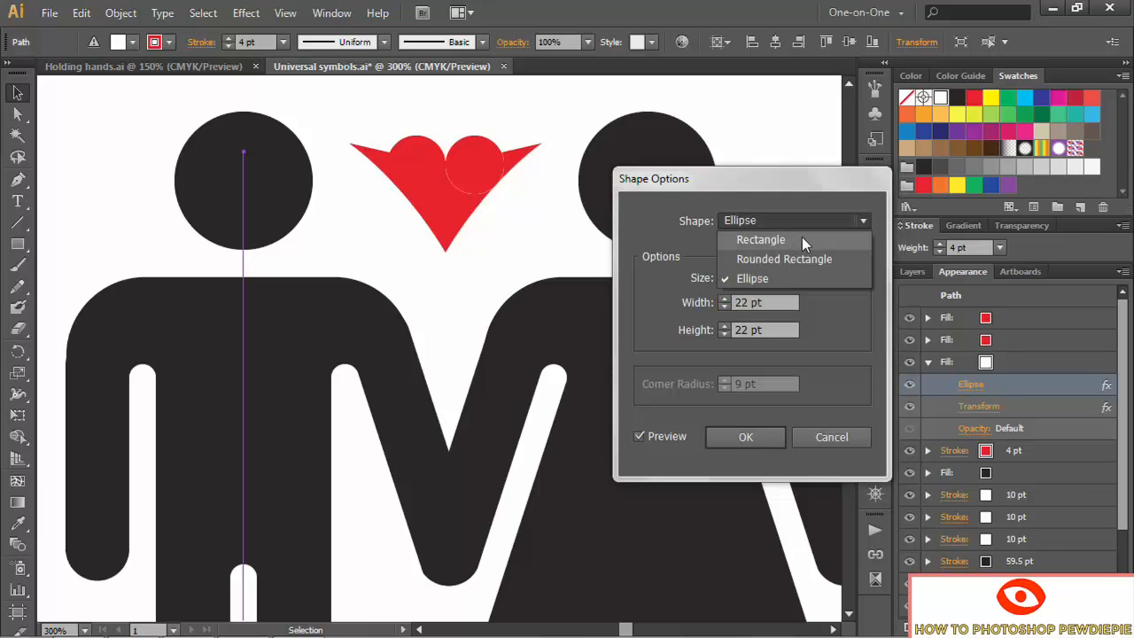
left_click(802, 240)
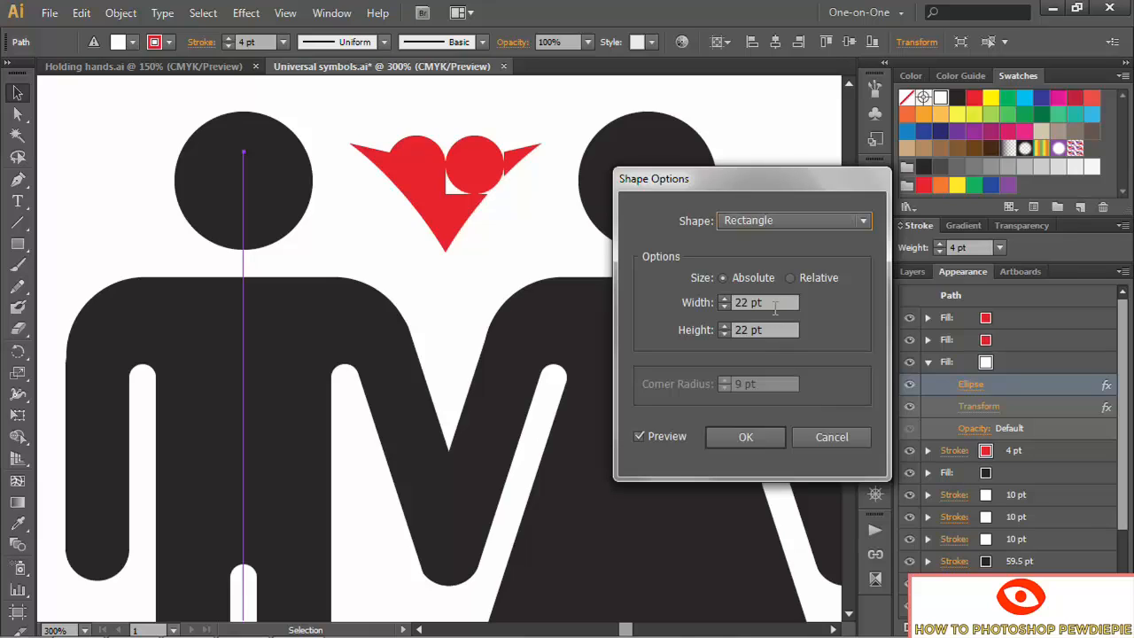
left_click_drag(775, 302, 695, 299)
type("82")
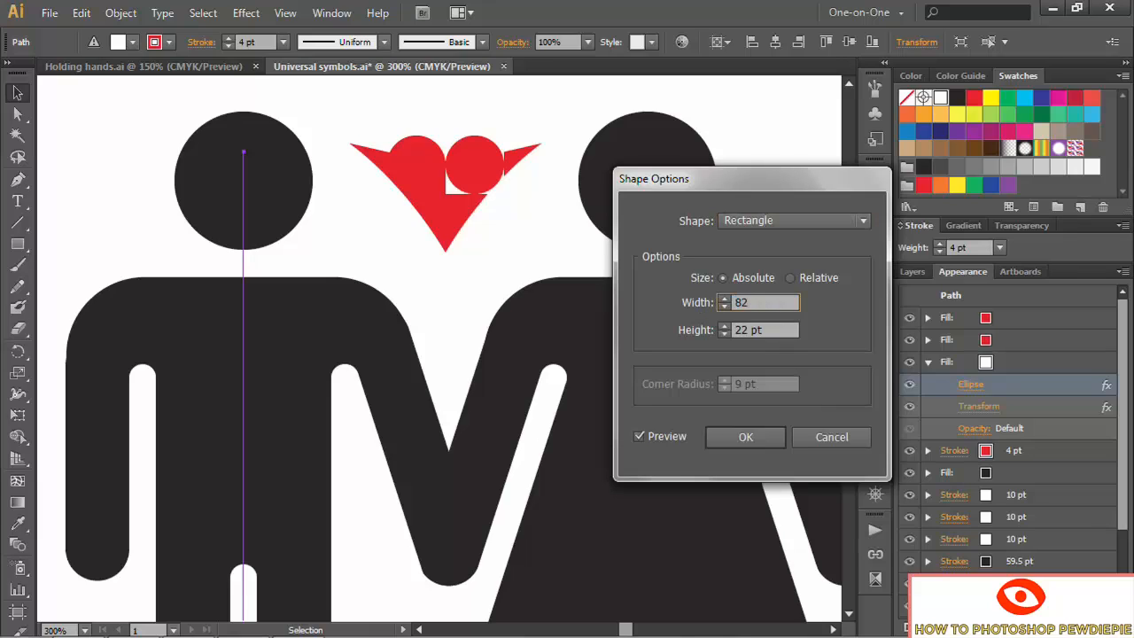
key("Tab")
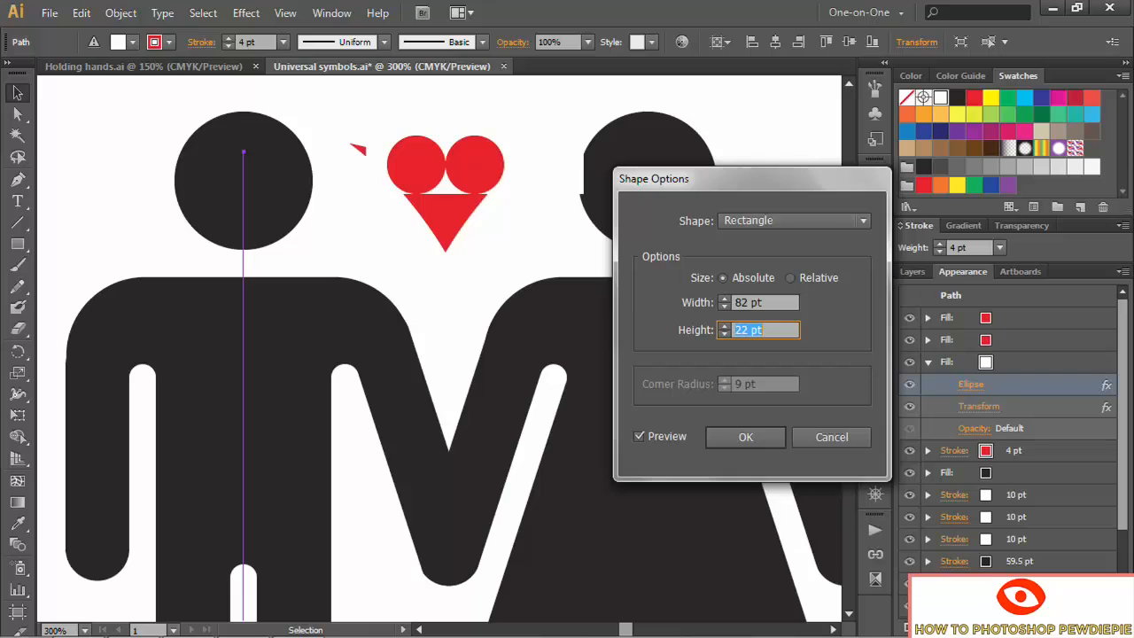
type("28")
key("Tab")
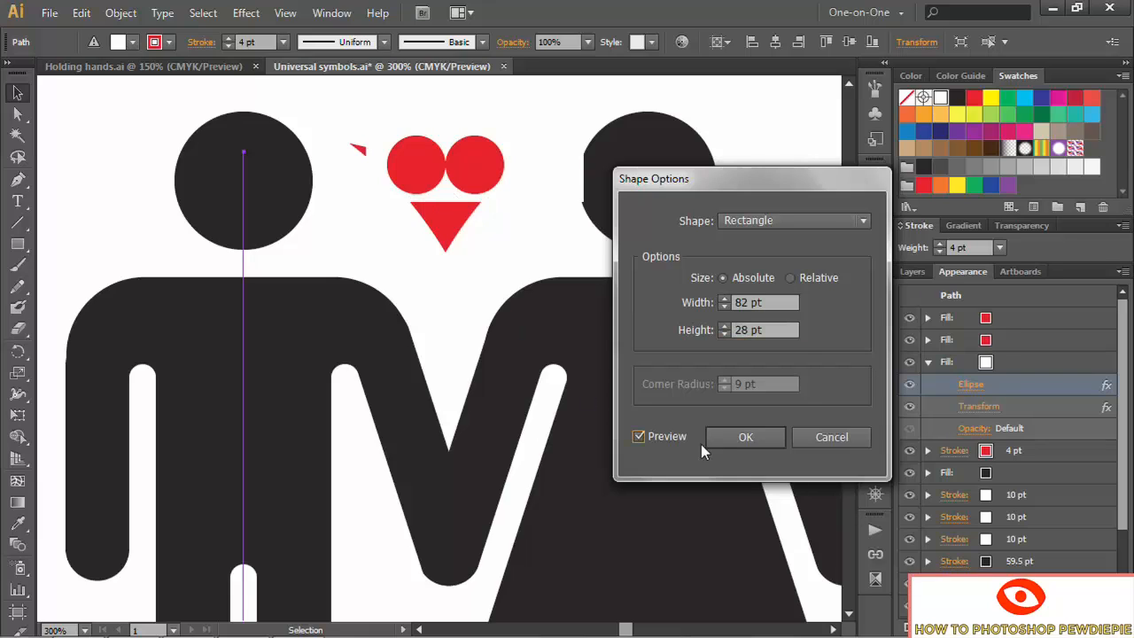
left_click(736, 439)
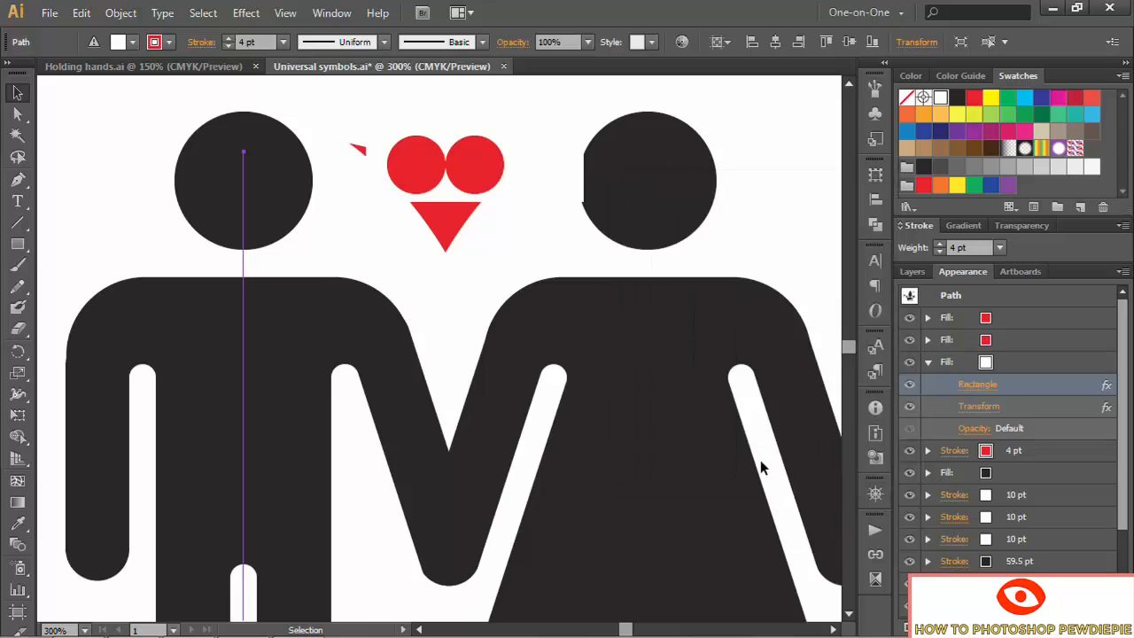
Set the white rectangle fill's Transform effect to move 76 pt horizontally and -134 pt vertically, with preview on
left_click(973, 412)
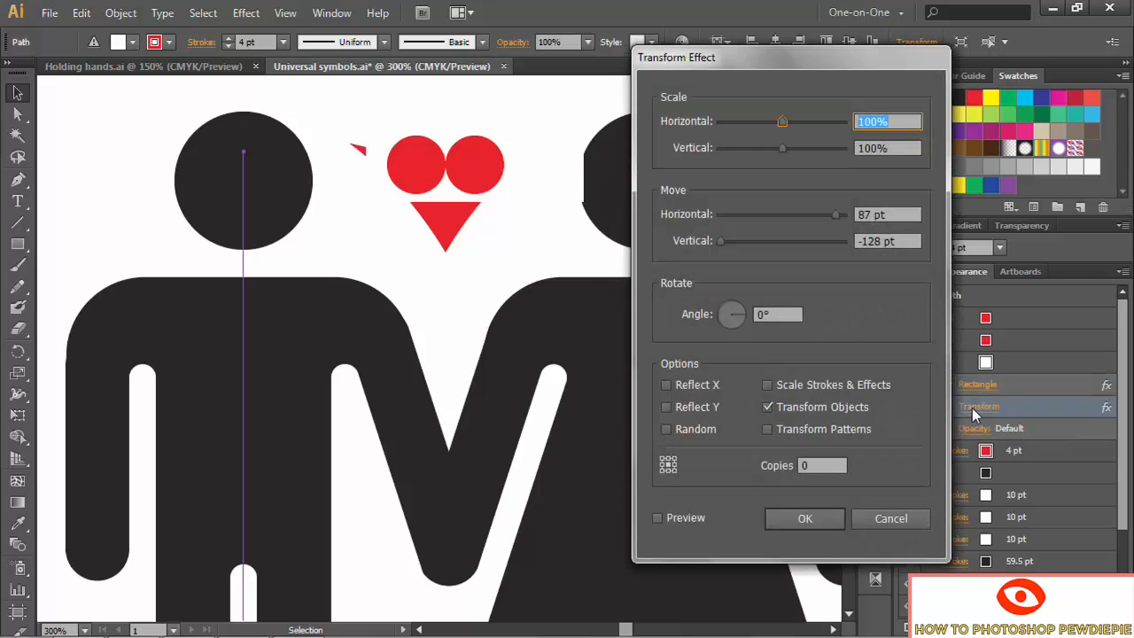
left_click(893, 215)
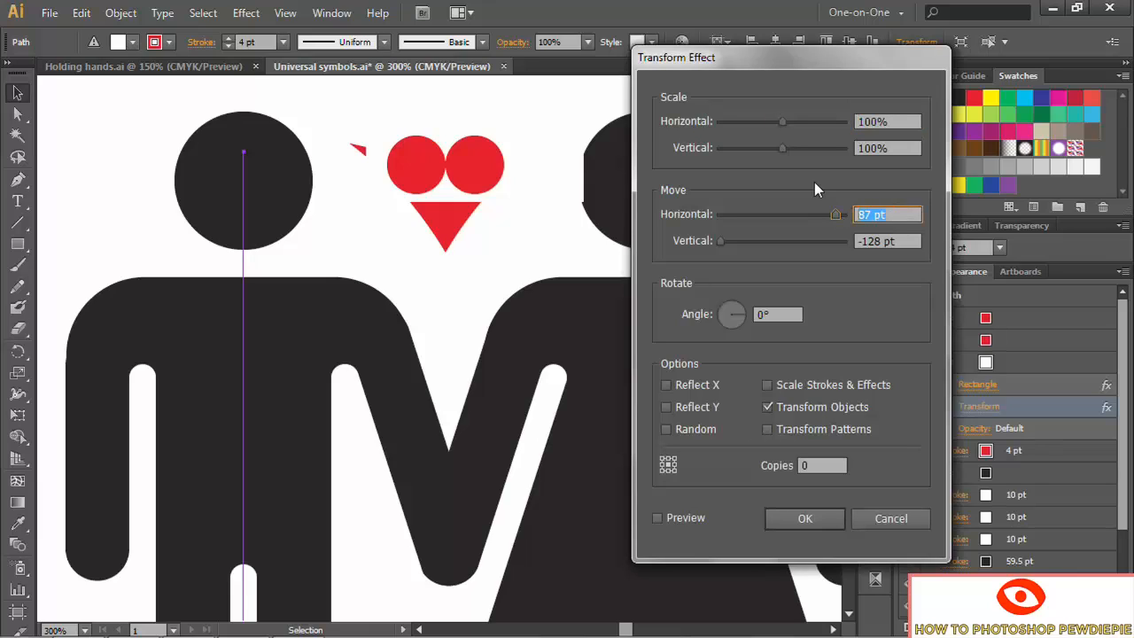
type("76")
key("Tab")
type("-134")
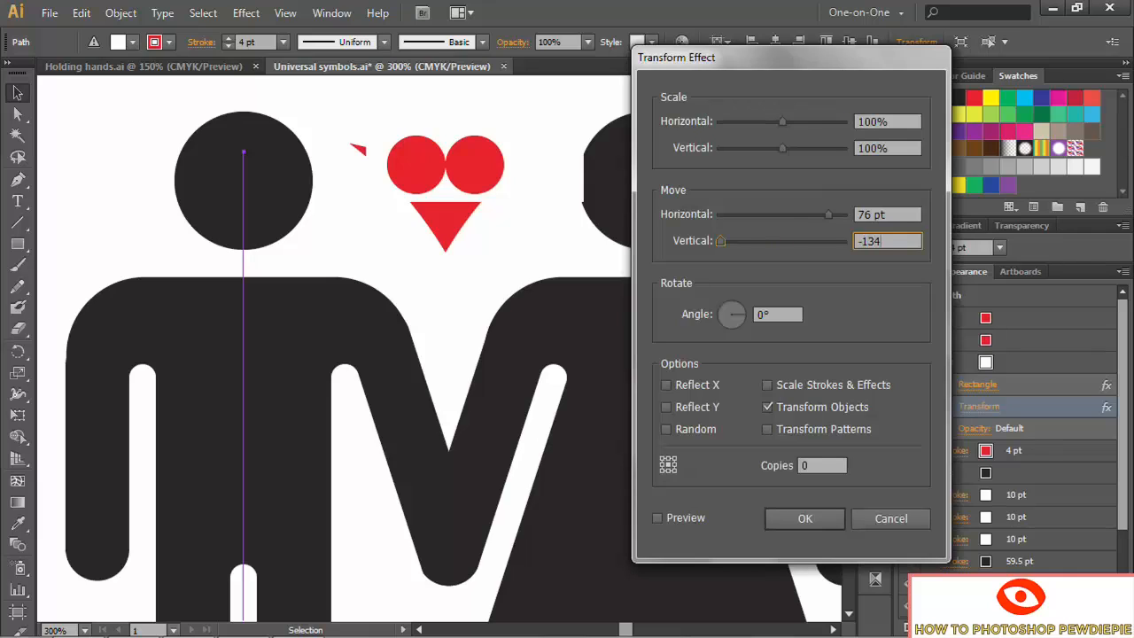
key("Tab")
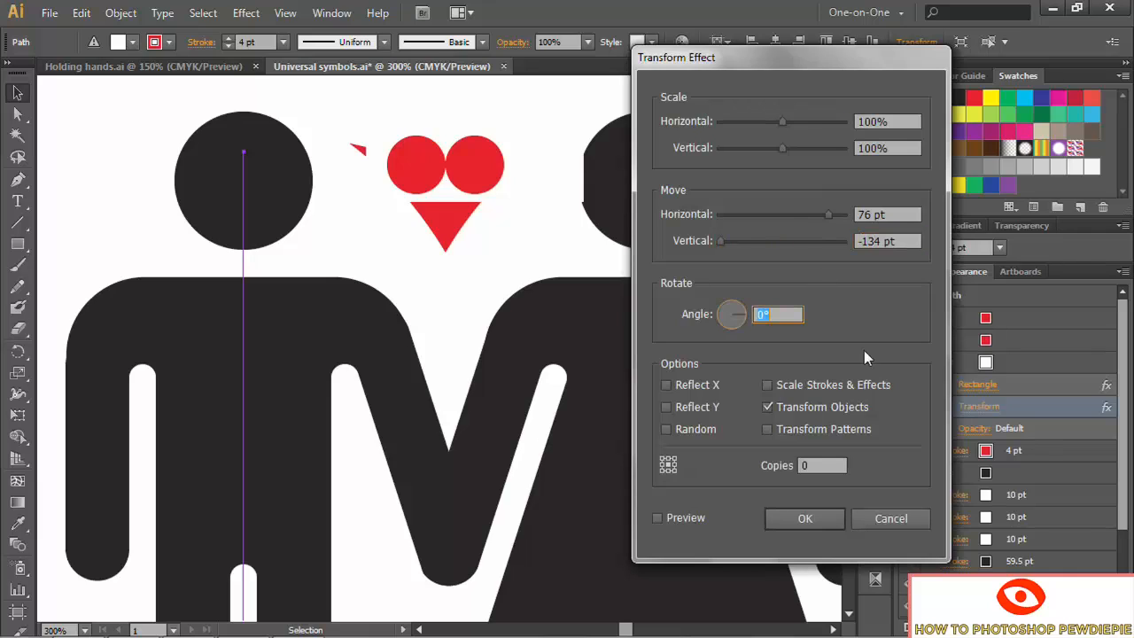
left_click(657, 519)
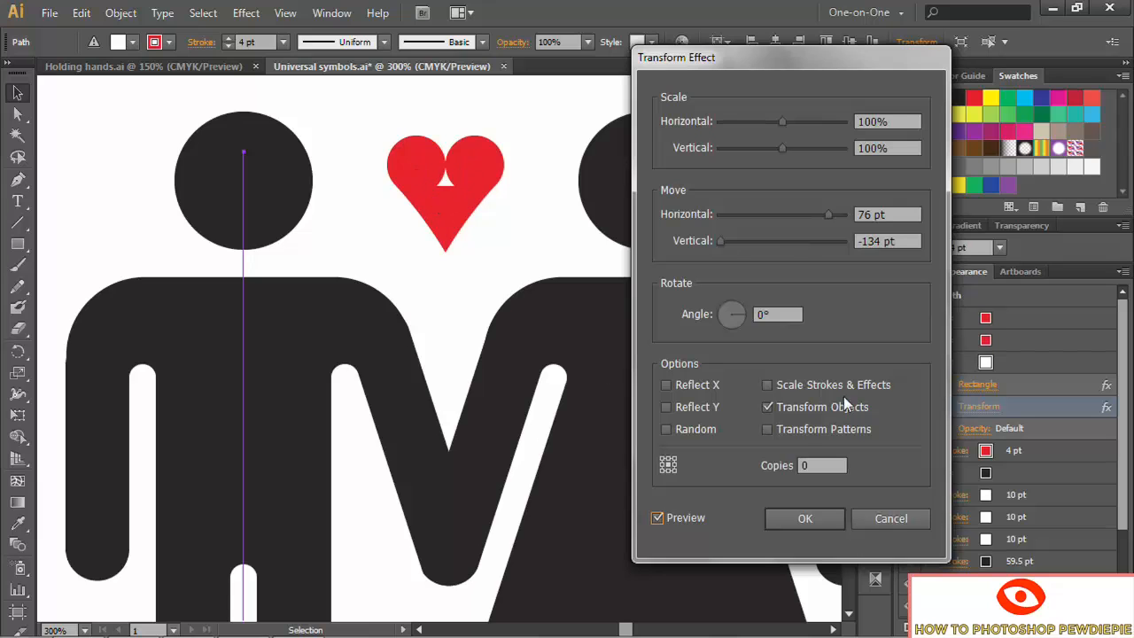
Duplicate the white rectangle fill in the man's appearance and recolor the upper copy red
left_click(1046, 362)
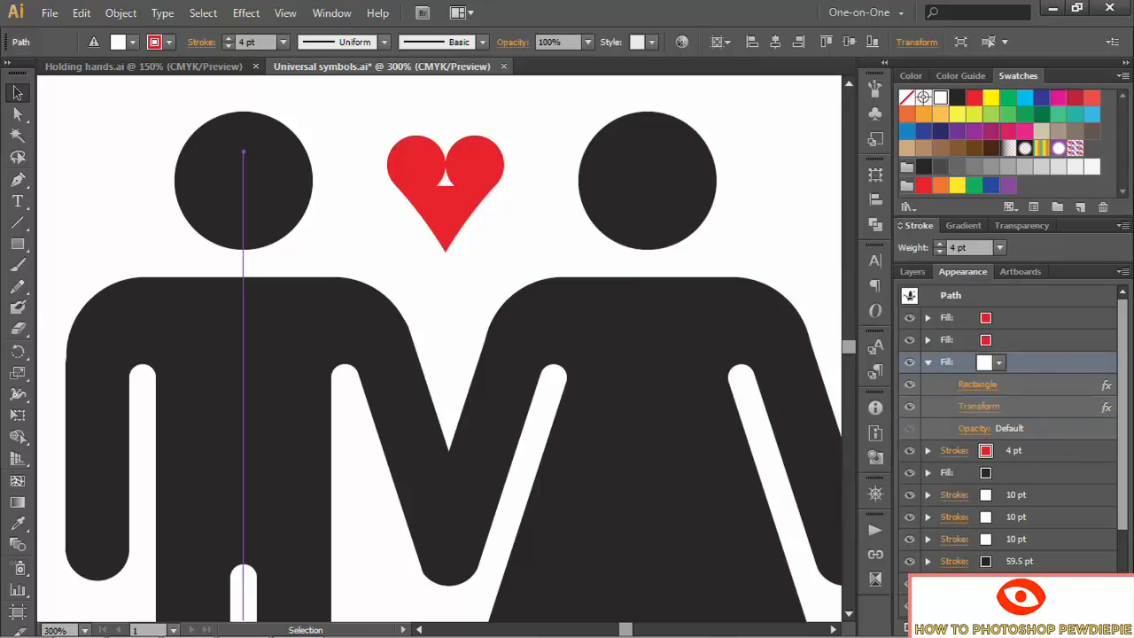
left_click(1081, 627)
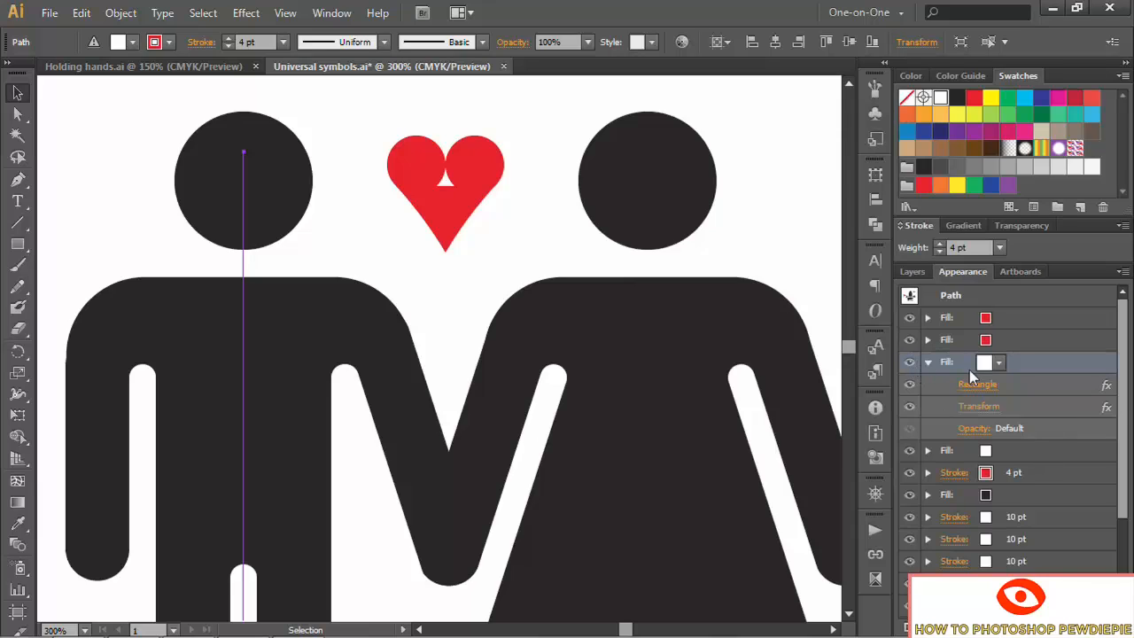
left_click(998, 362)
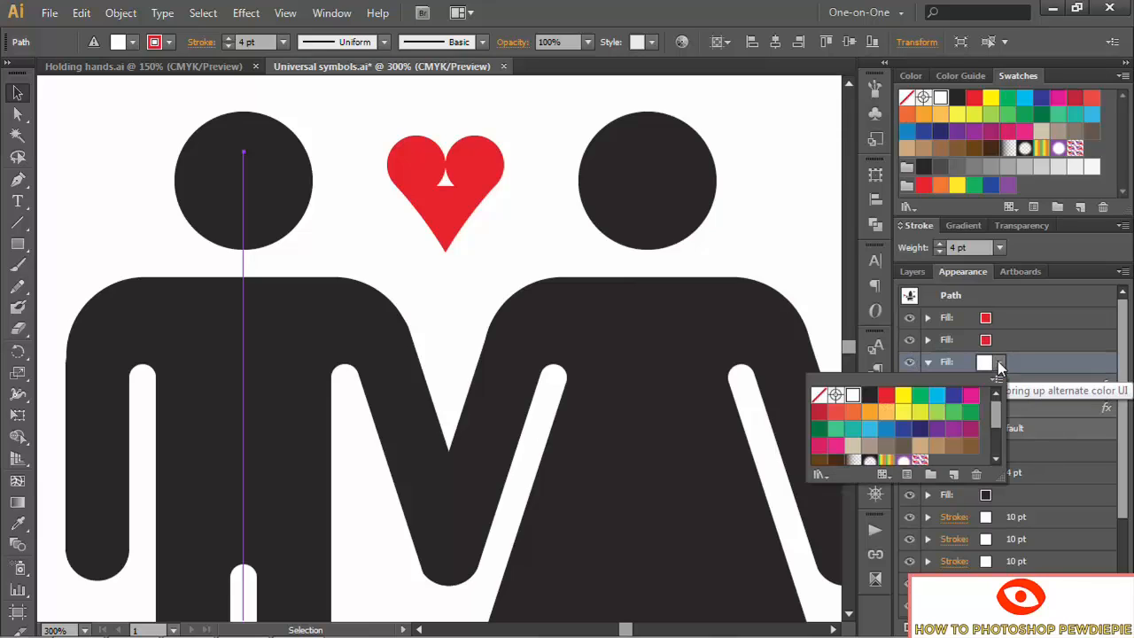
left_click(886, 394)
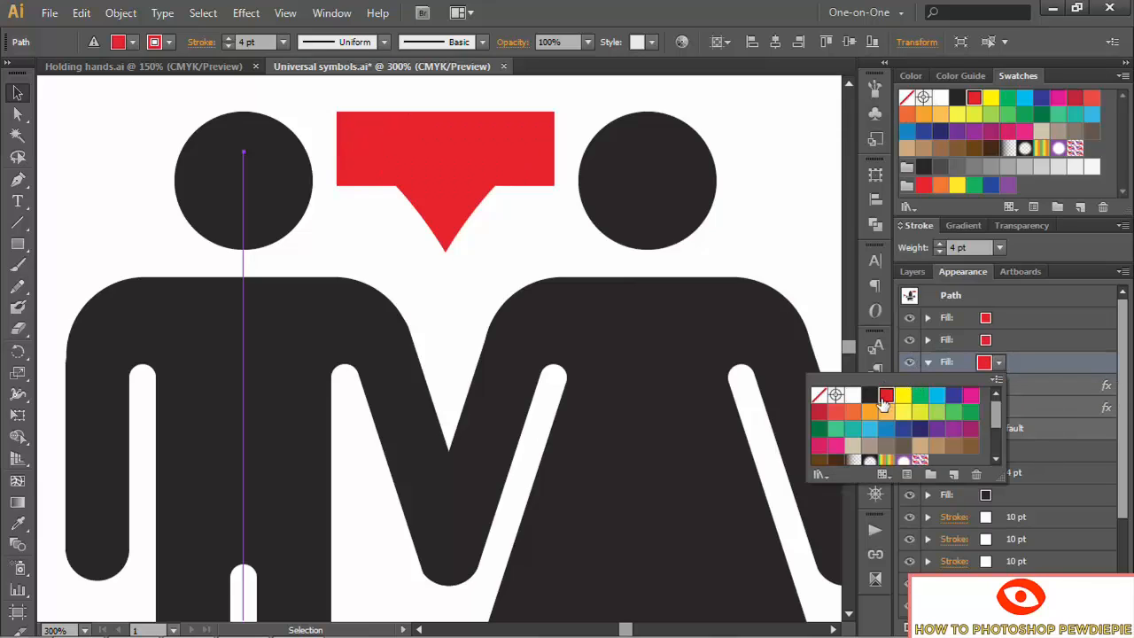
left_click(1043, 358)
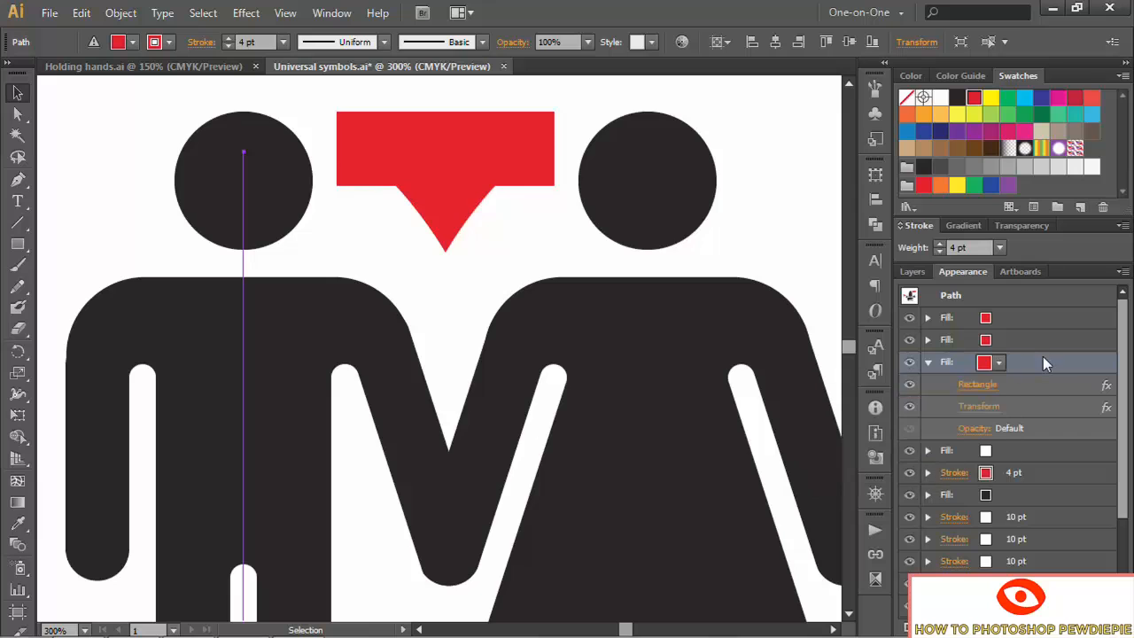
Resize the red fill's rectangle to 26 pt wide and 12 pt high
left_click(979, 386)
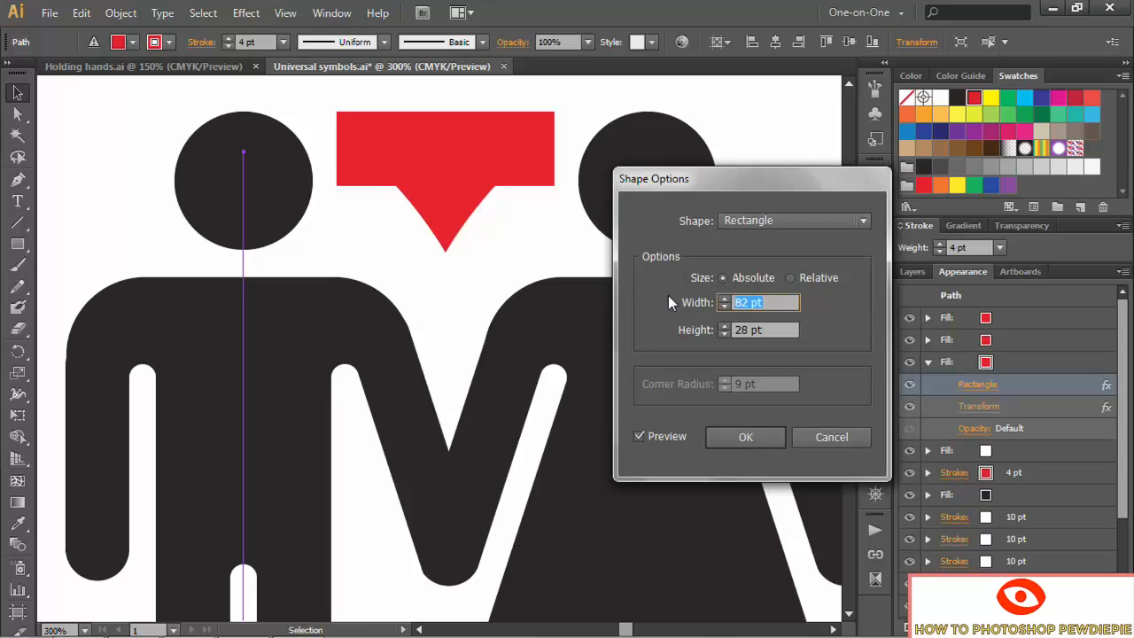
type("26")
key("Tab")
type("12")
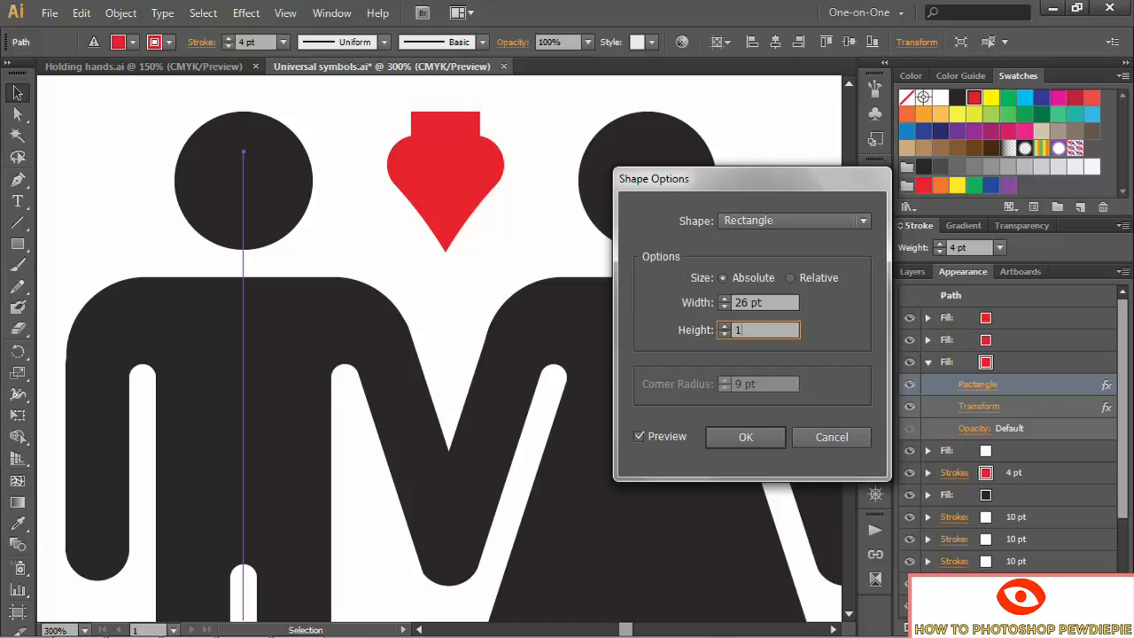
key("Tab")
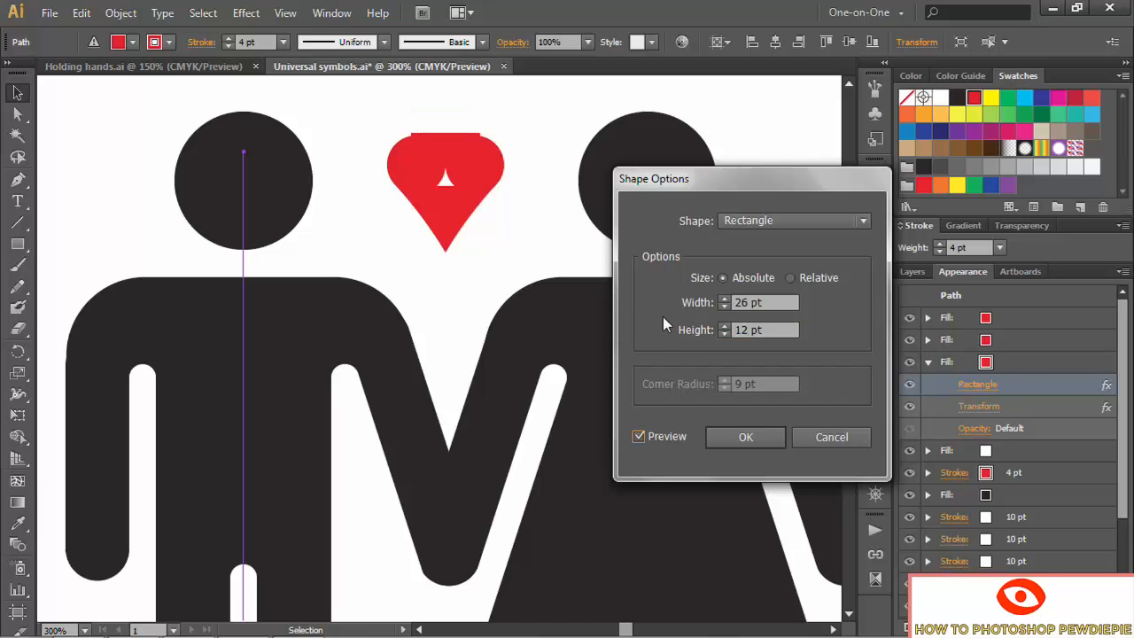
left_click(747, 437)
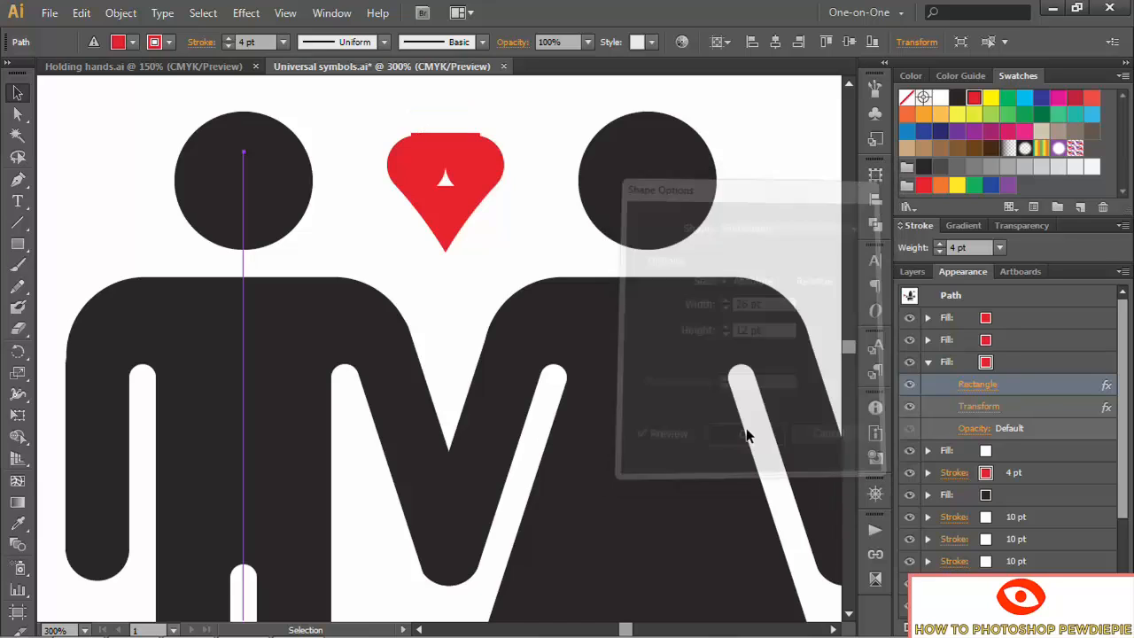
Set the vertical move of the red rectangle fill's Transform effect to -122 pt, preview it and apply
left_click(967, 407)
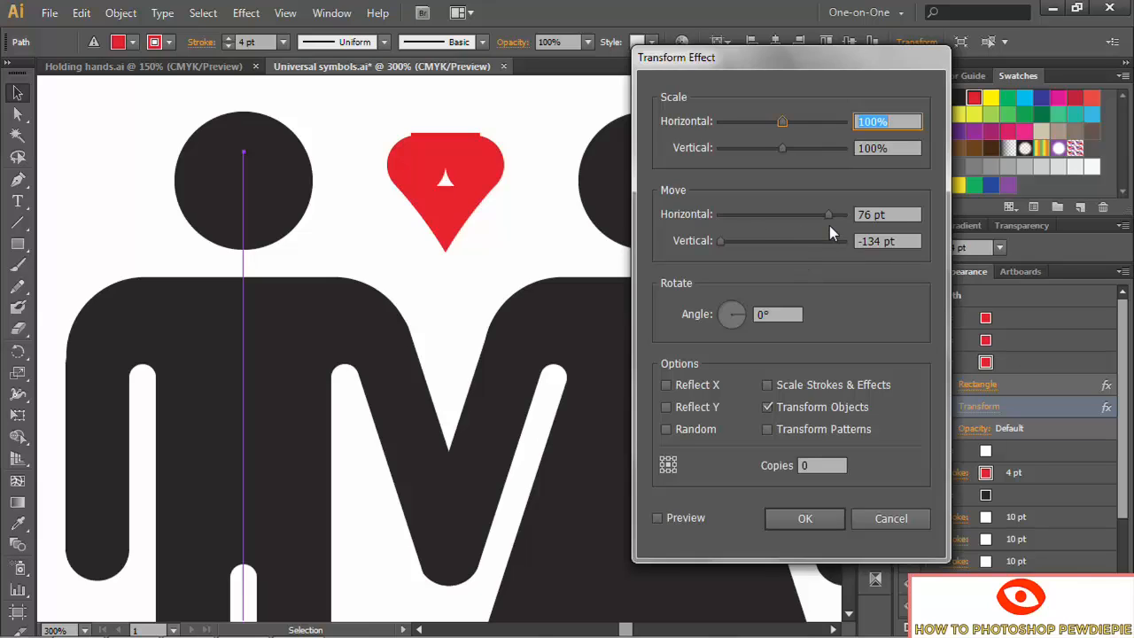
left_click_drag(867, 241, 939, 252)
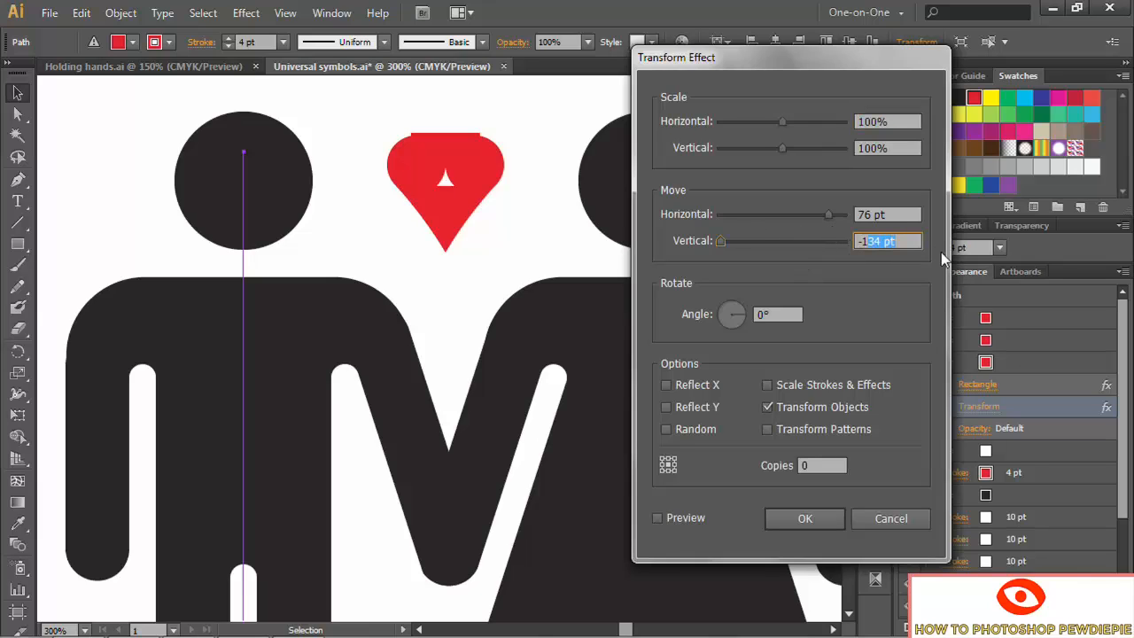
type("22")
key("Tab")
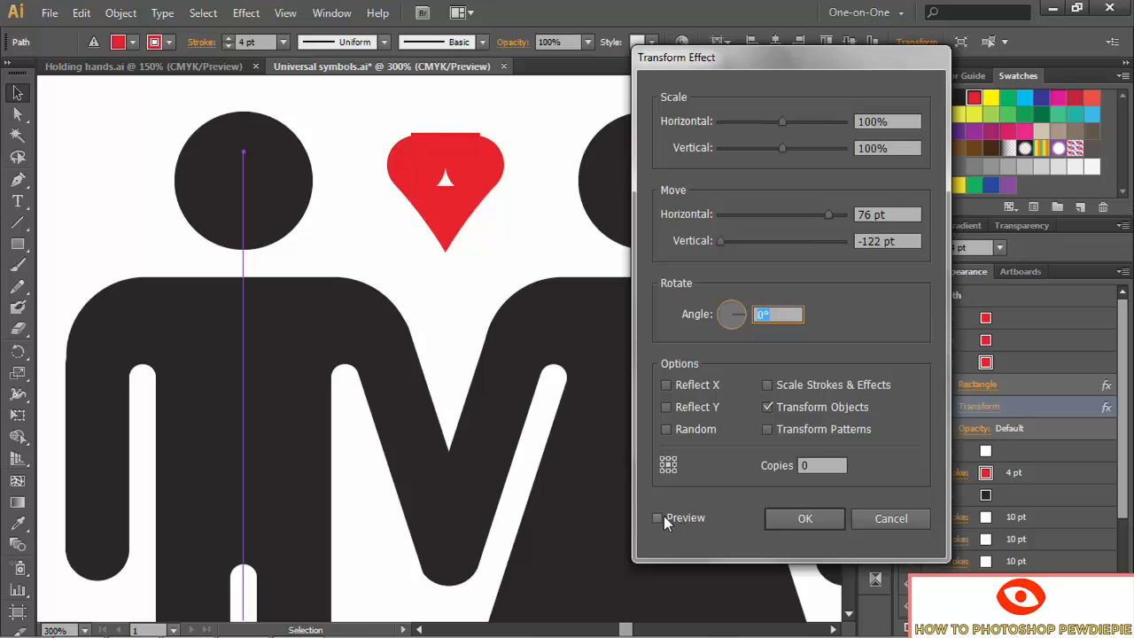
left_click(659, 518)
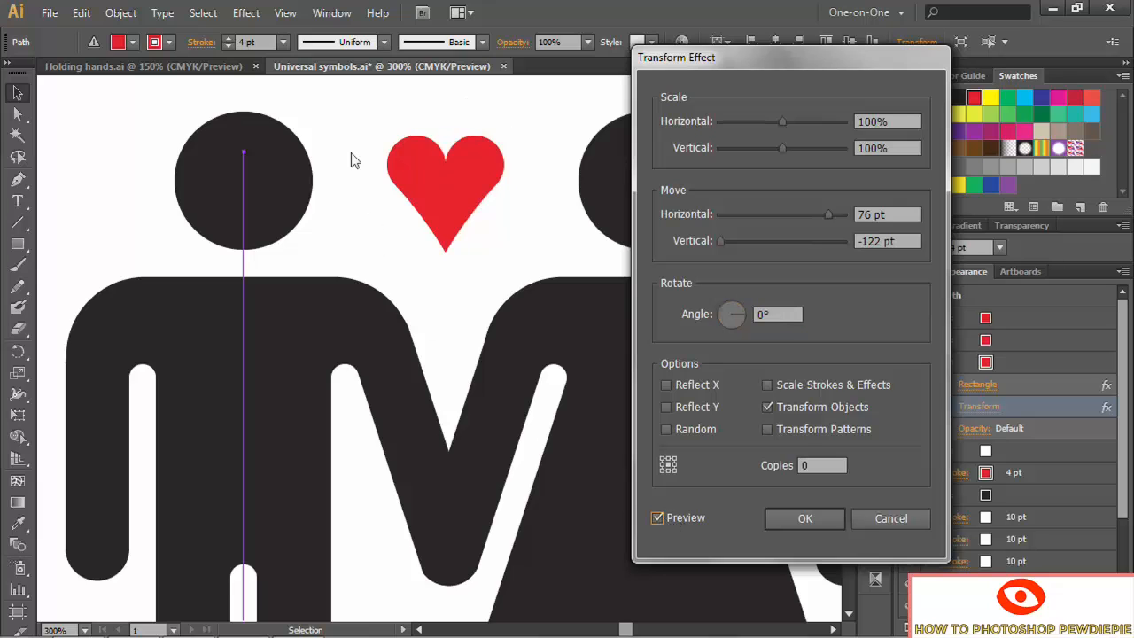
left_click(815, 518)
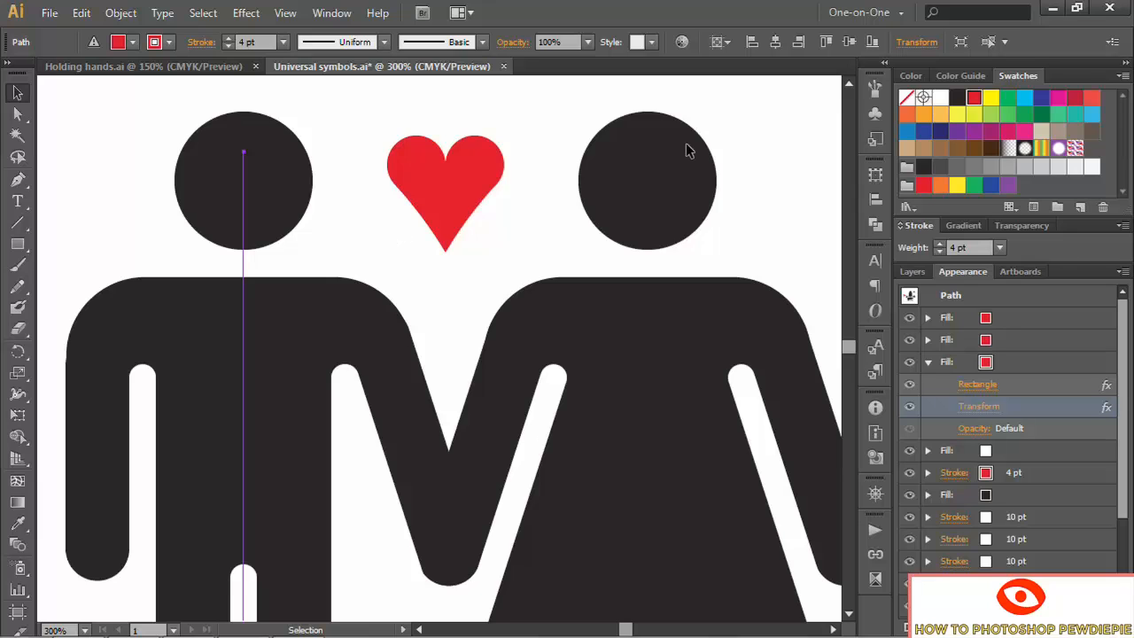
Save the man's finished appearance as a new graphic style named "Hand holder"
left_click(332, 12)
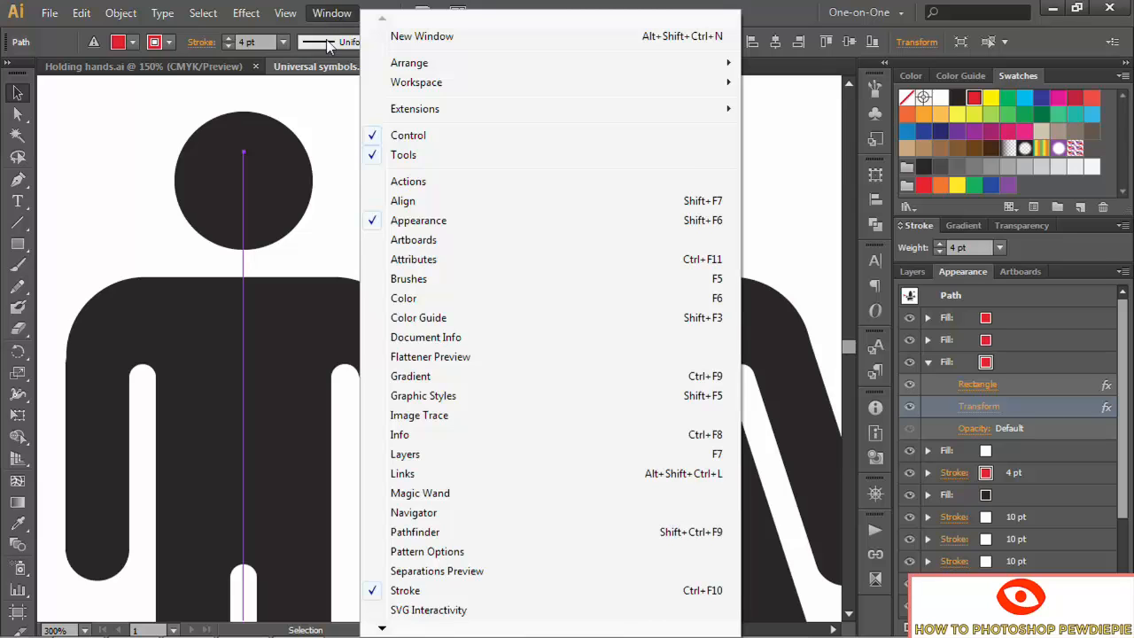
left_click(480, 400)
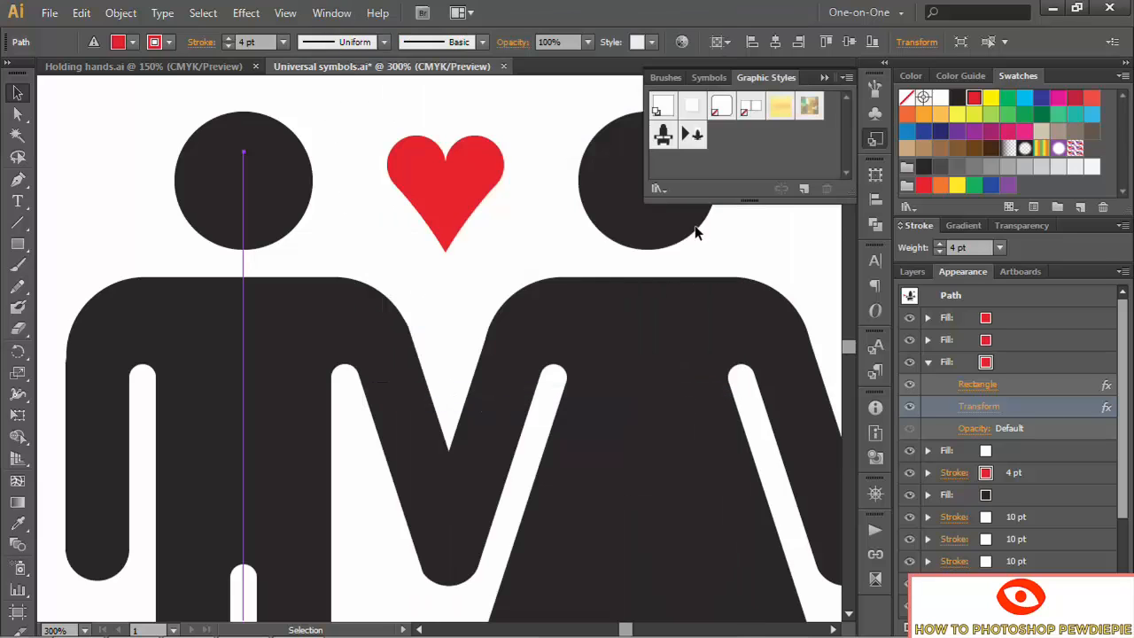
left_click(804, 191, "alt")
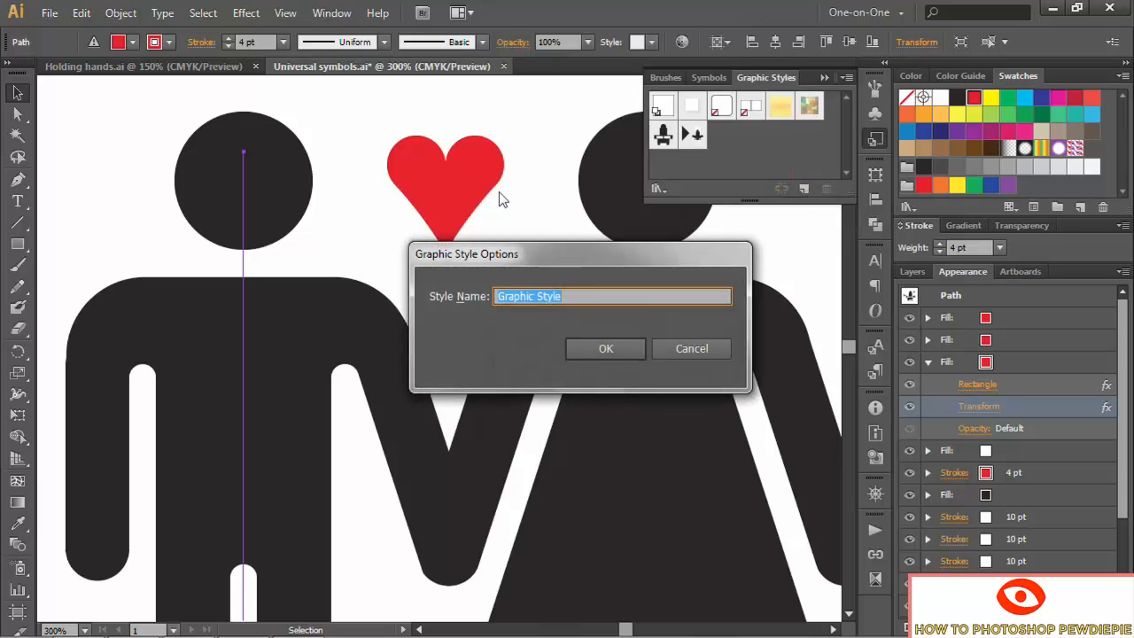
type("Hand")
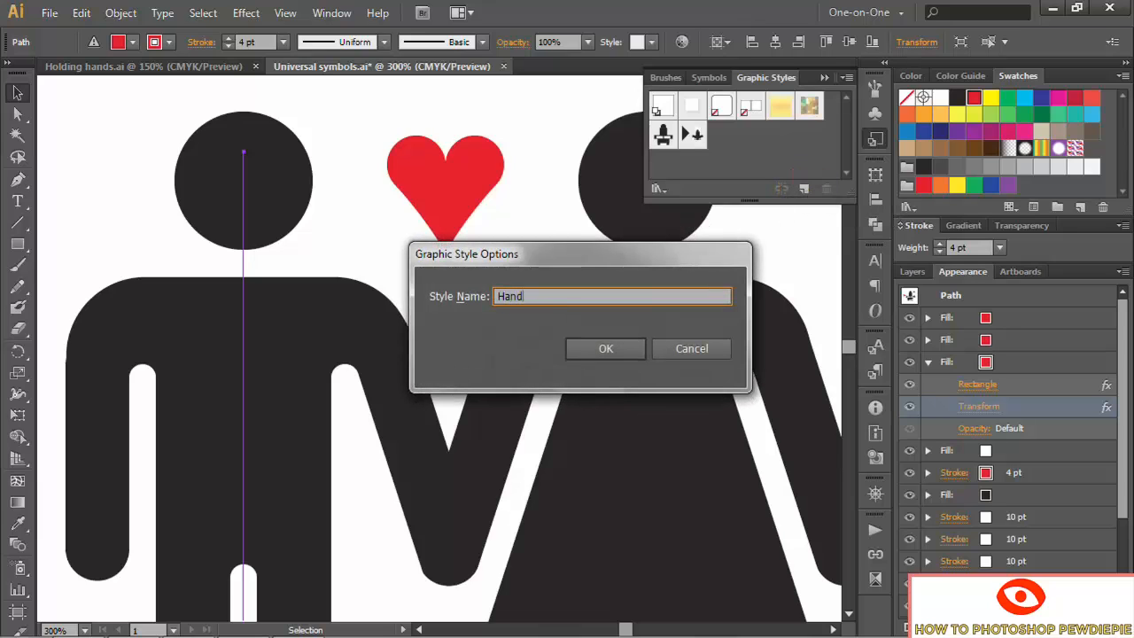
type(" holder")
left_click(604, 352)
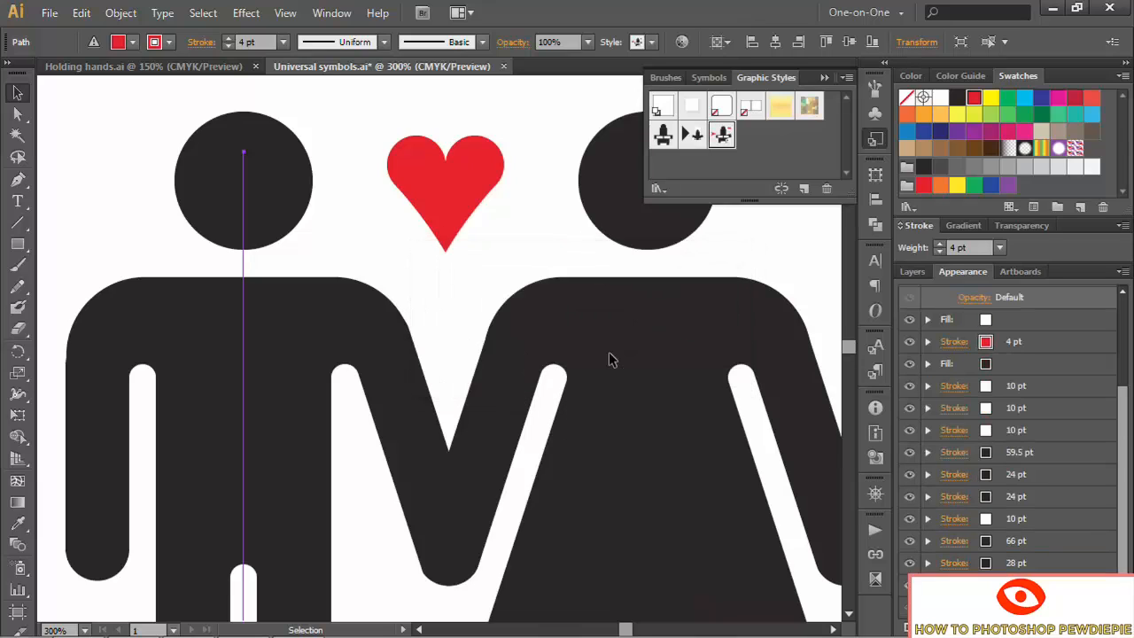
left_click(822, 78)
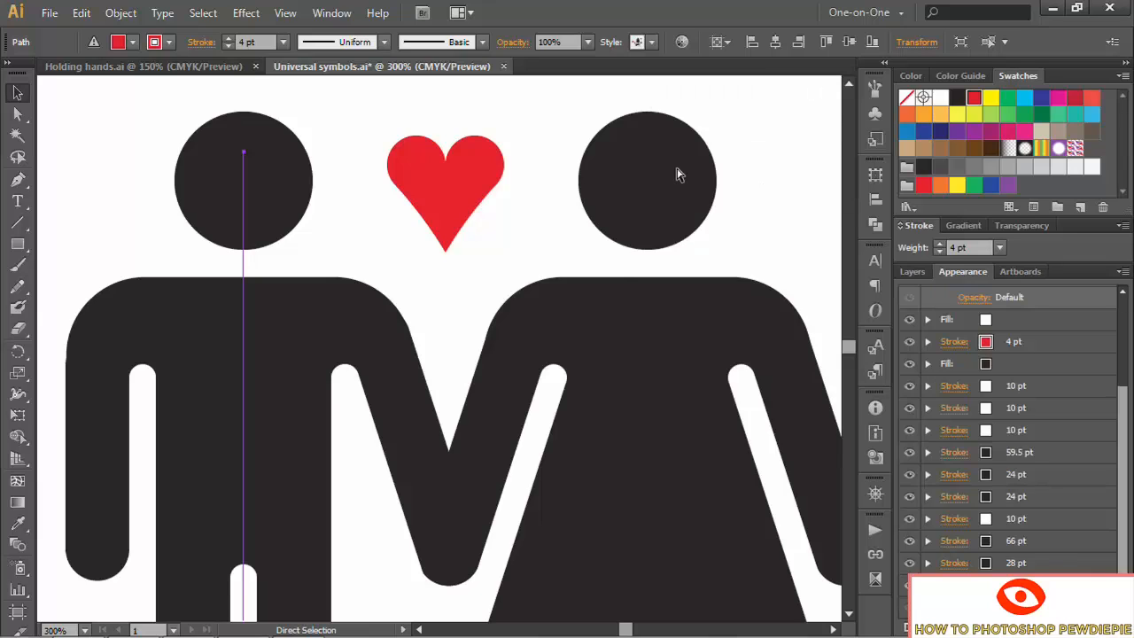
key("ctrl+minus")
key("ctrl+minus")
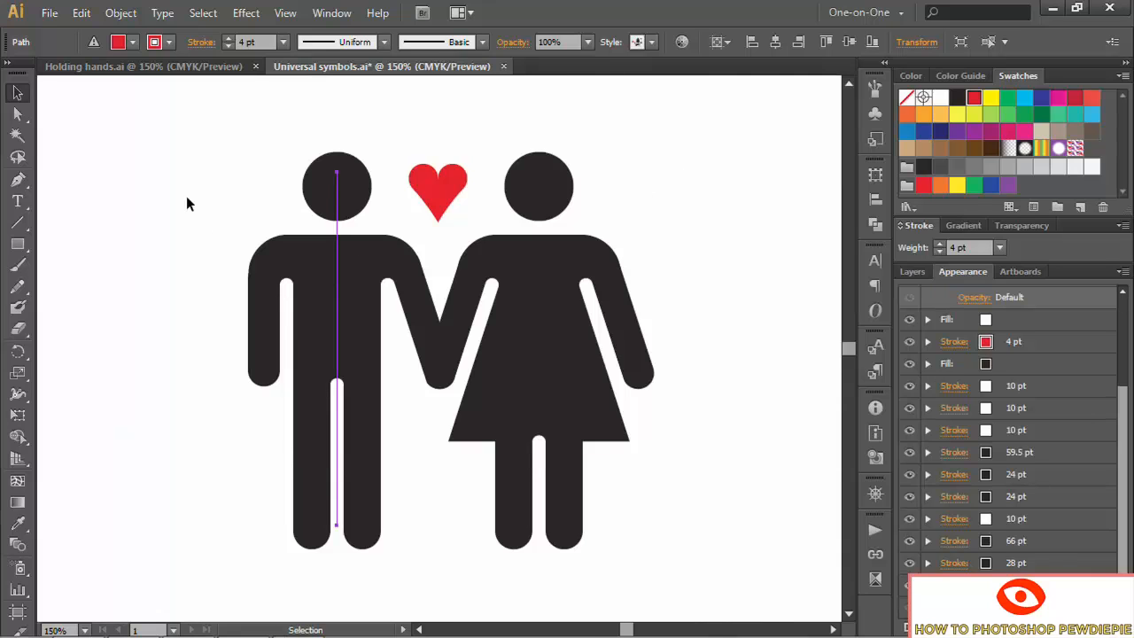
Try rotating the man's path clockwise about its center, and undo the rotation
key("r")
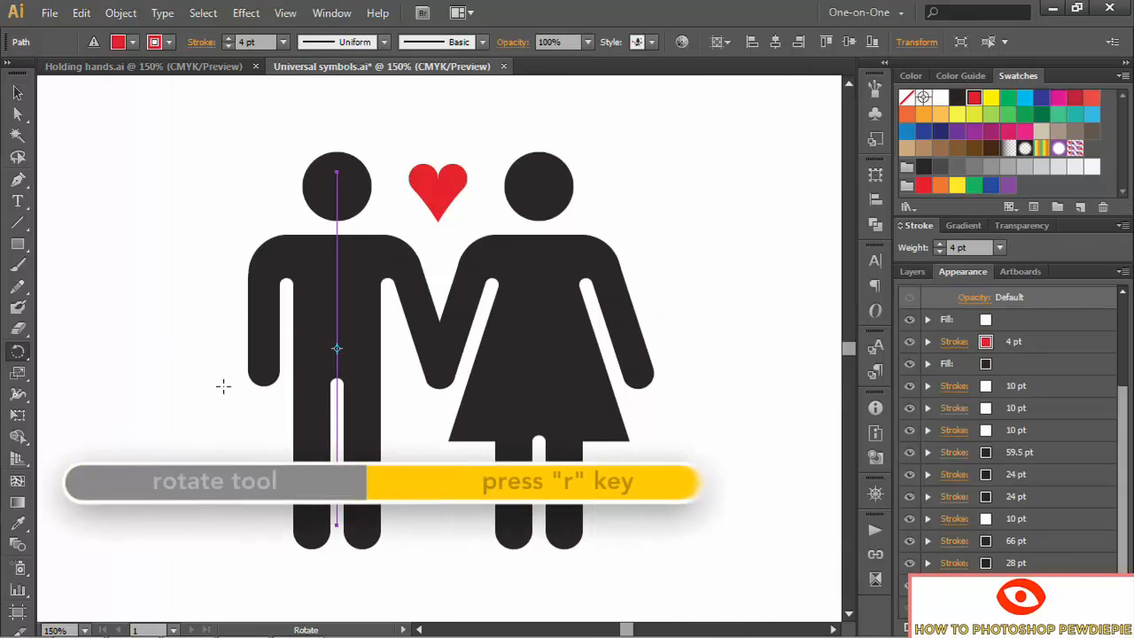
left_click_drag(237, 411, 190, 388)
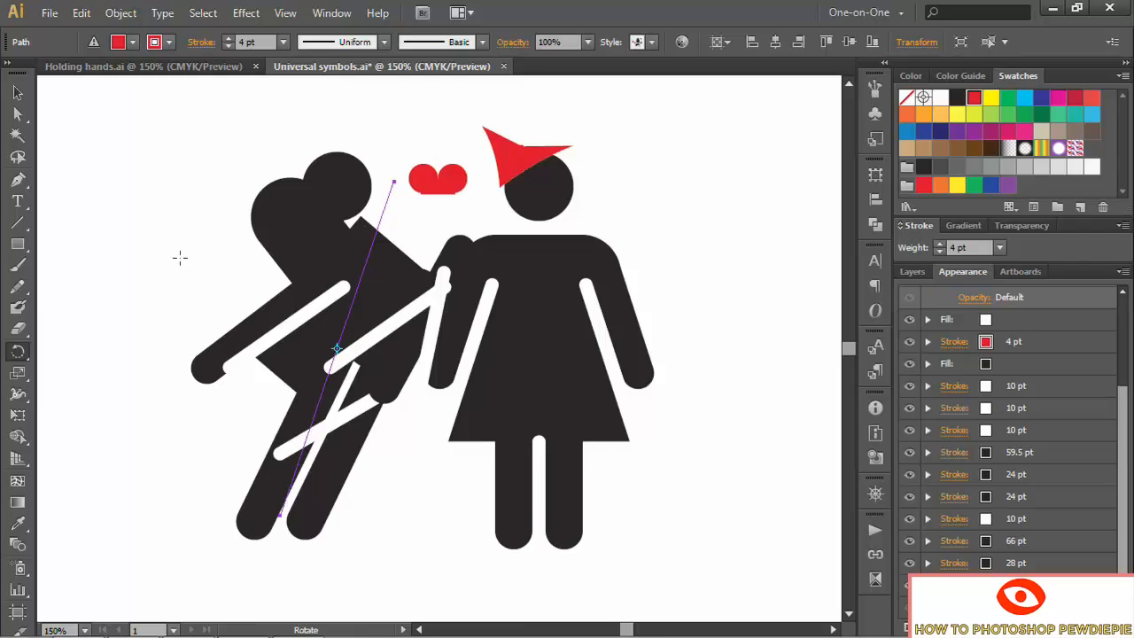
key("ctrl+z")
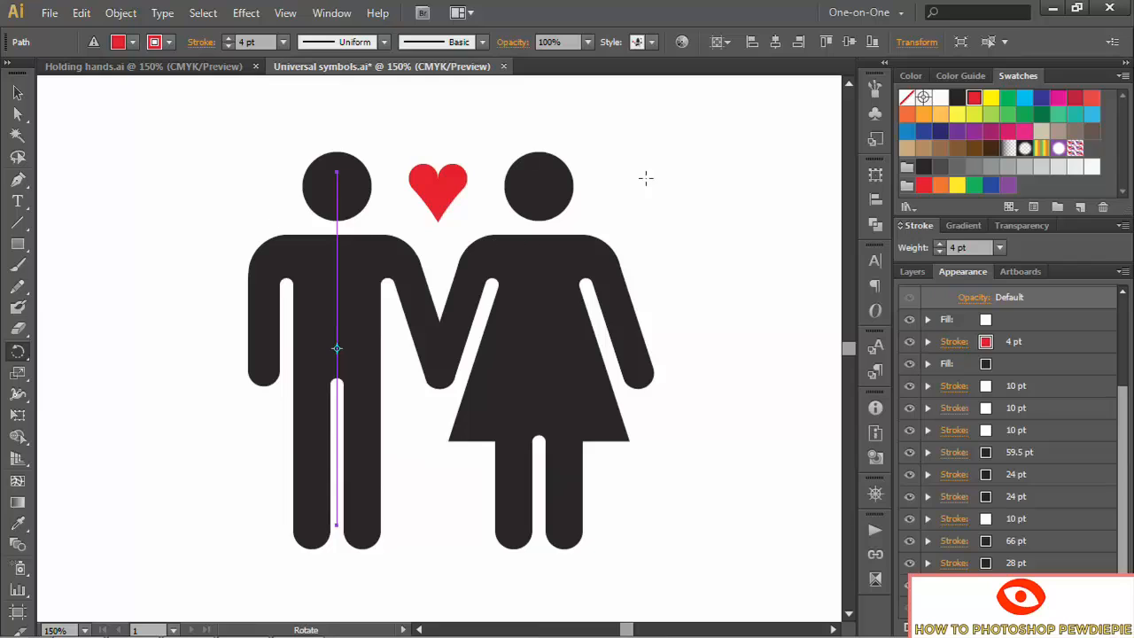
Duplicate the hands layer, name the copy "love" and set its layer color to Gold
left_click(912, 272)
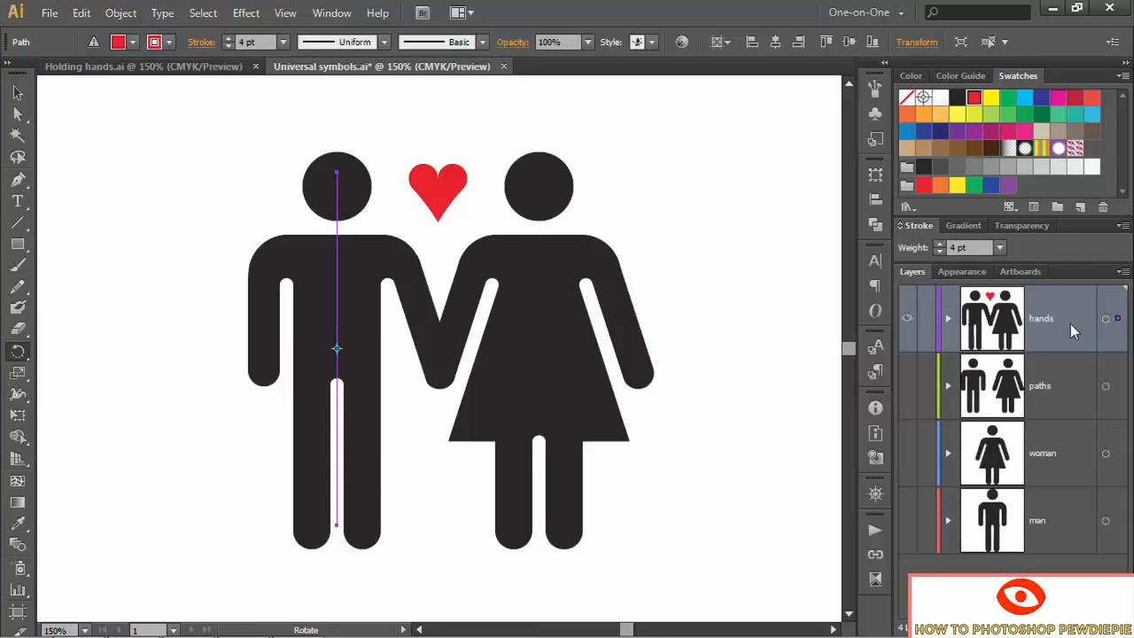
left_click_drag(1072, 328, 1081, 627)
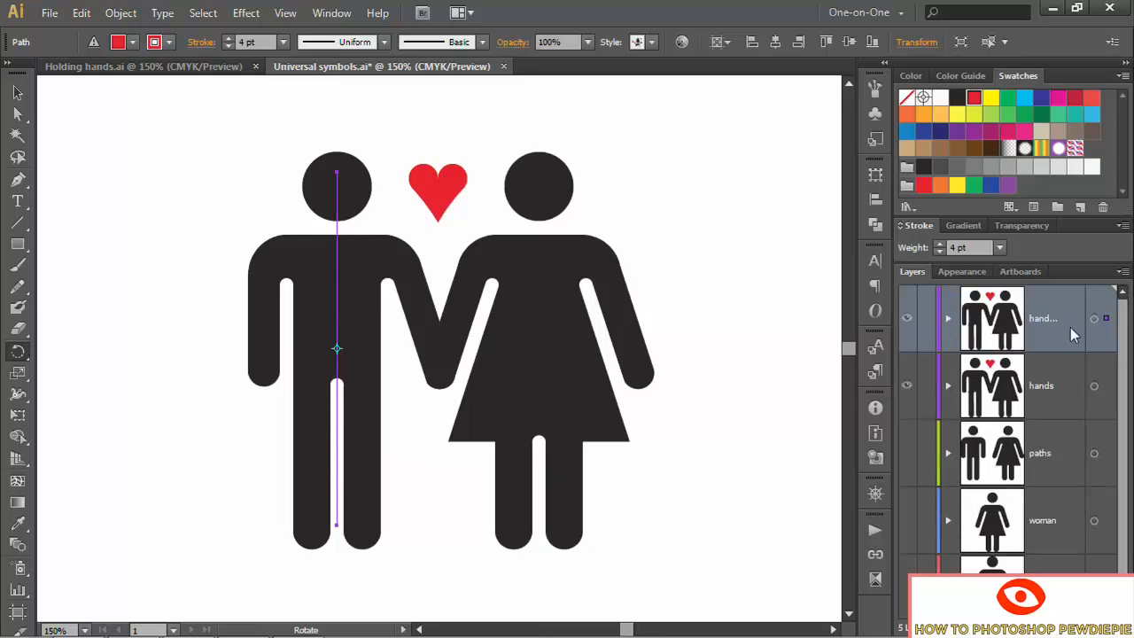
double_click(1051, 344)
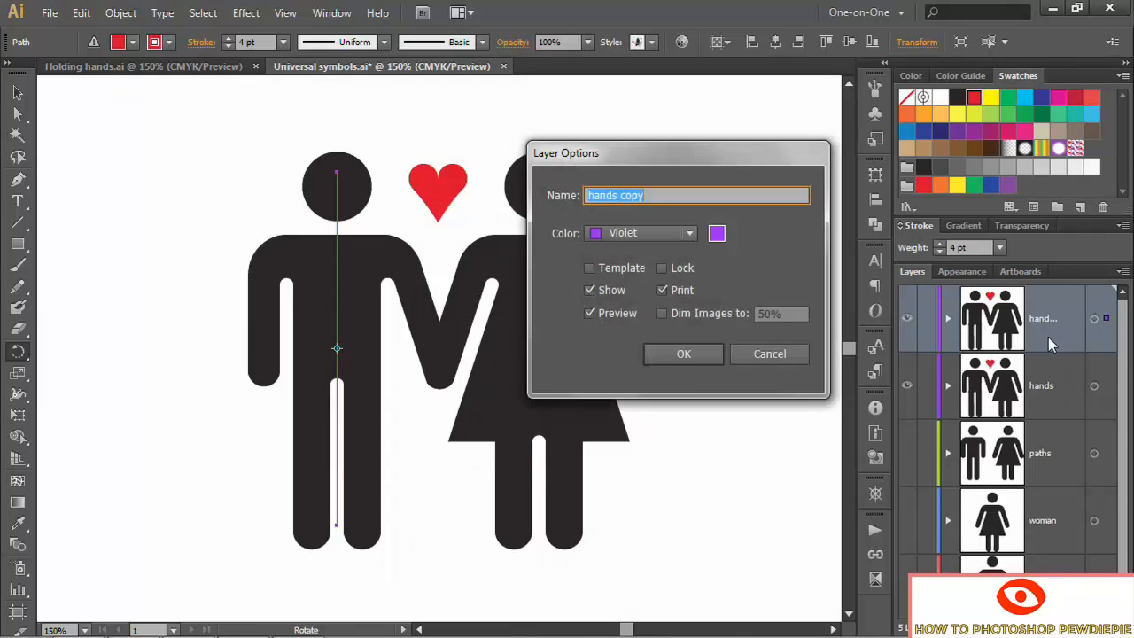
type("love")
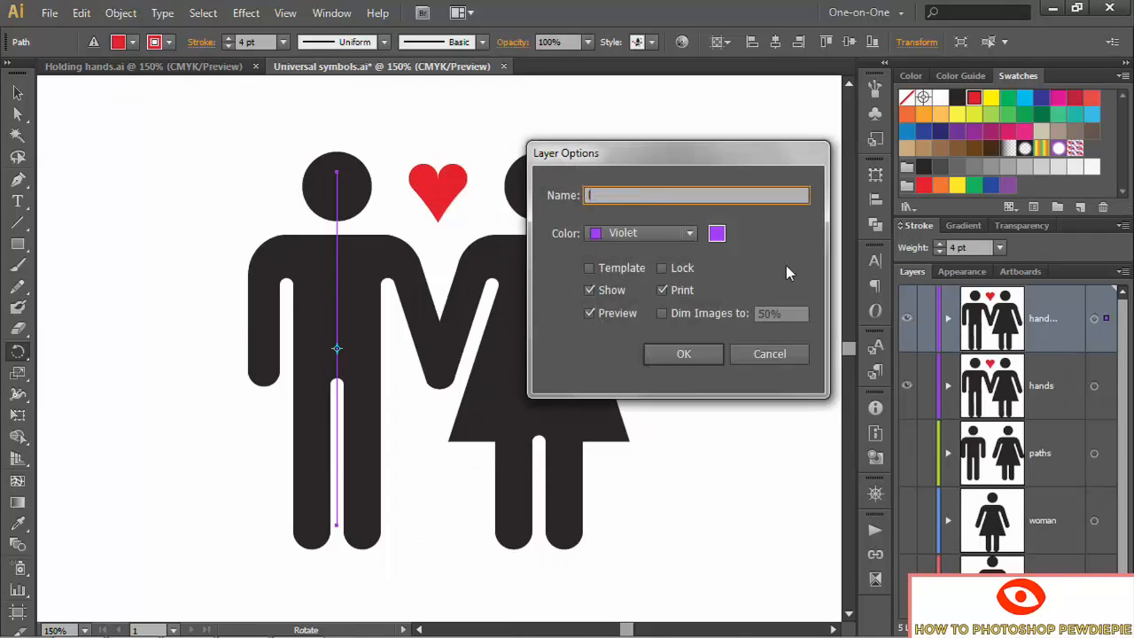
left_click(666, 234)
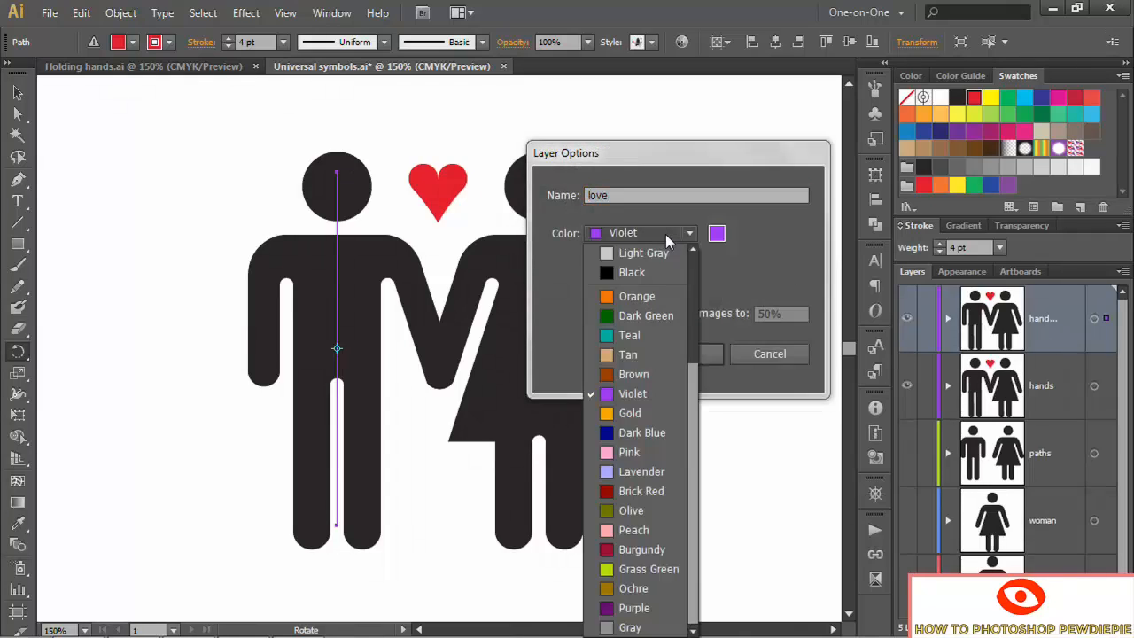
left_click(651, 411)
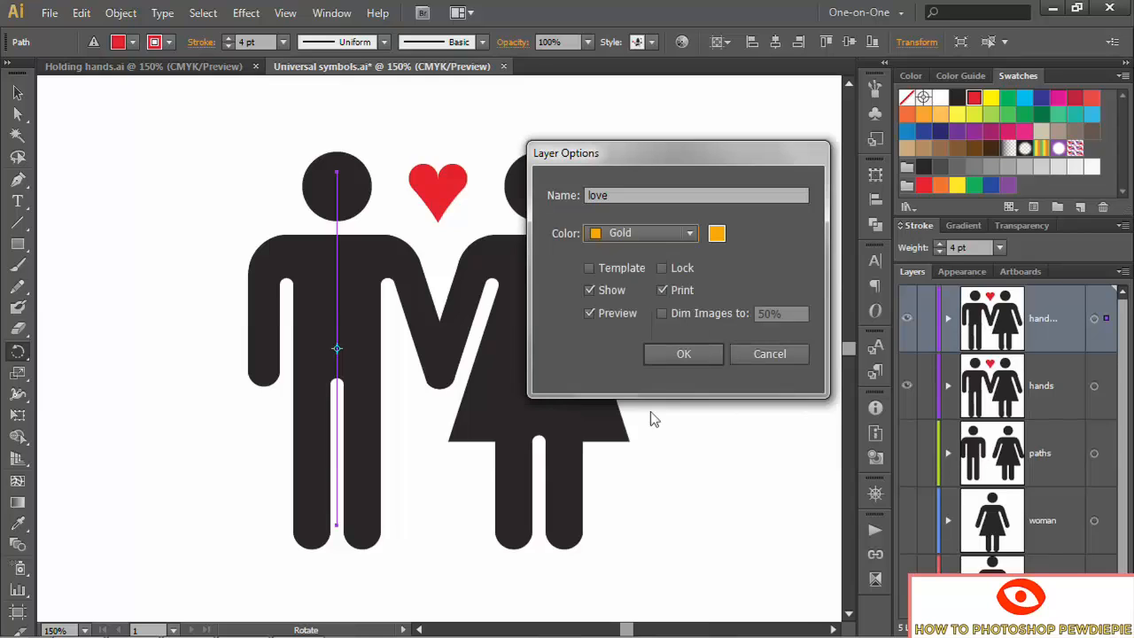
left_click(696, 353)
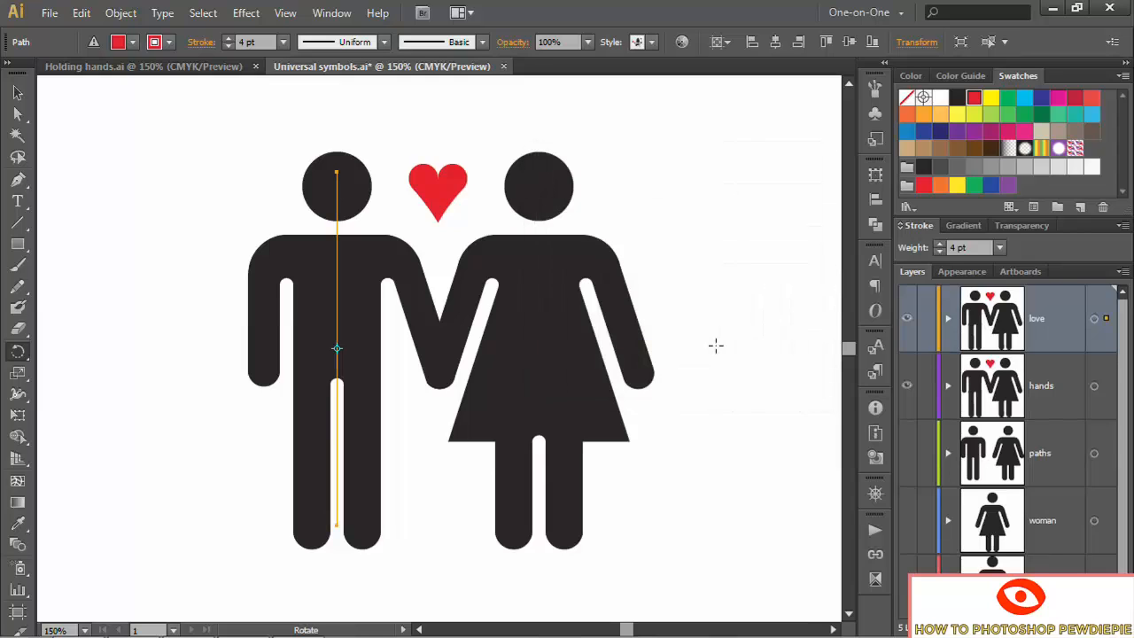
Hide the hands layer, select both figures on the love layer and expand their appearance
left_click(908, 385)
key("ctrl+a")
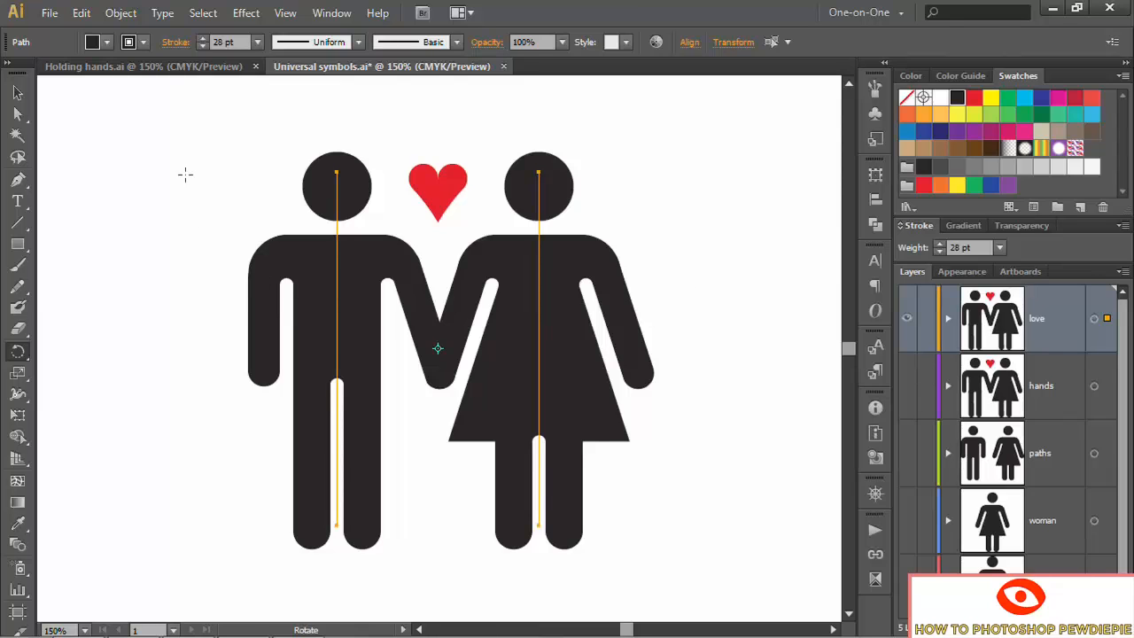
key("v")
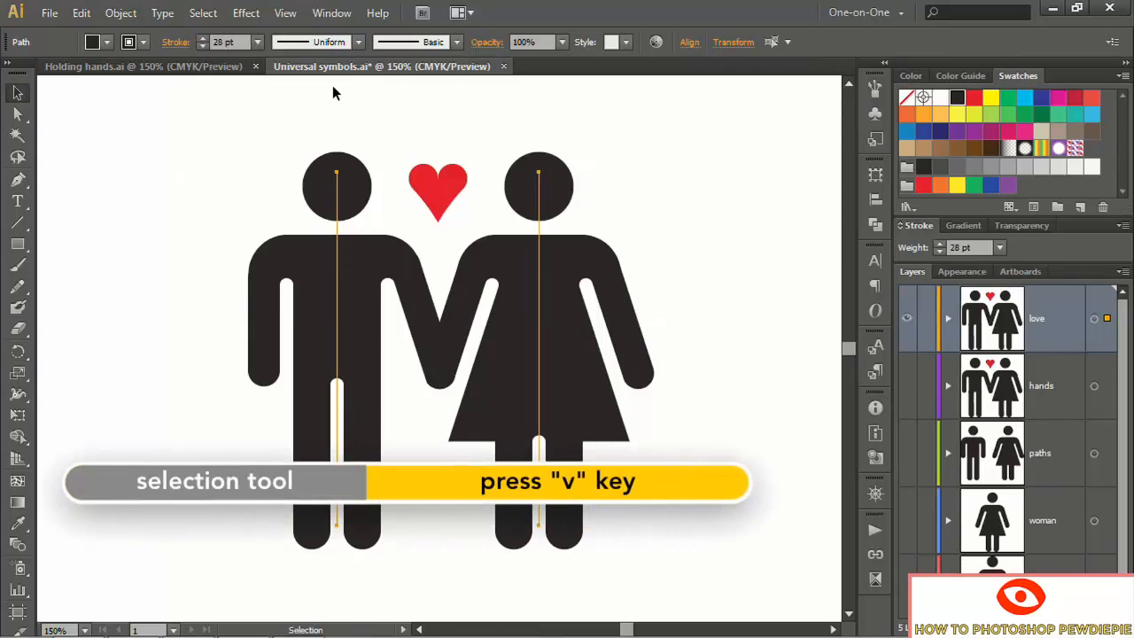
left_click(122, 14)
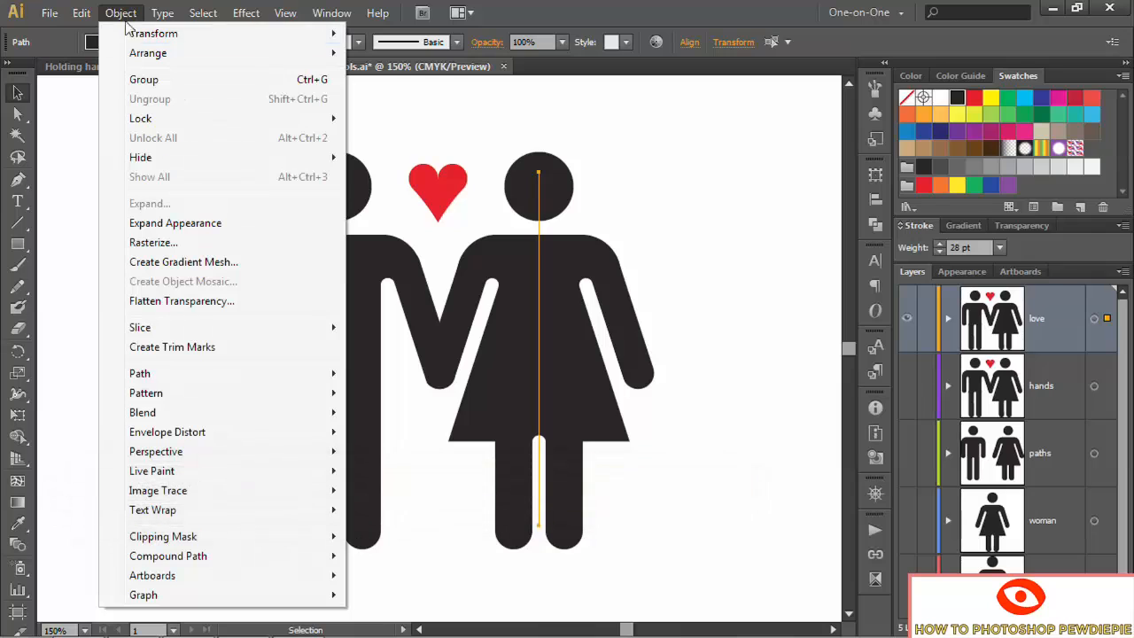
left_click(232, 227)
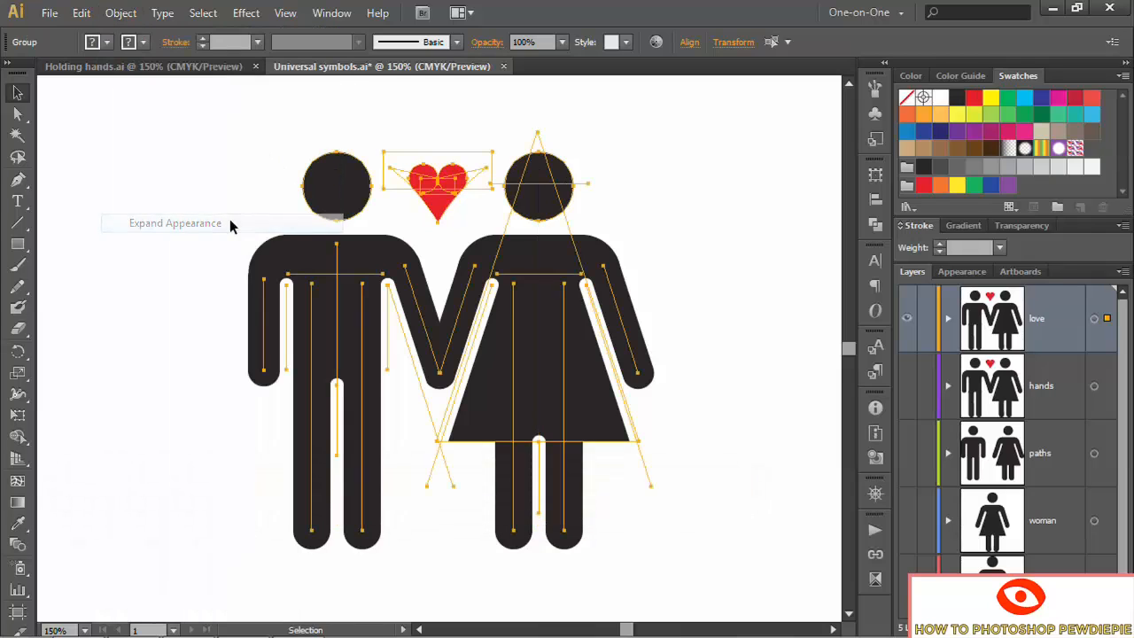
Convert all strokes of the expanded man and woman artwork to outlines
left_click(120, 14)
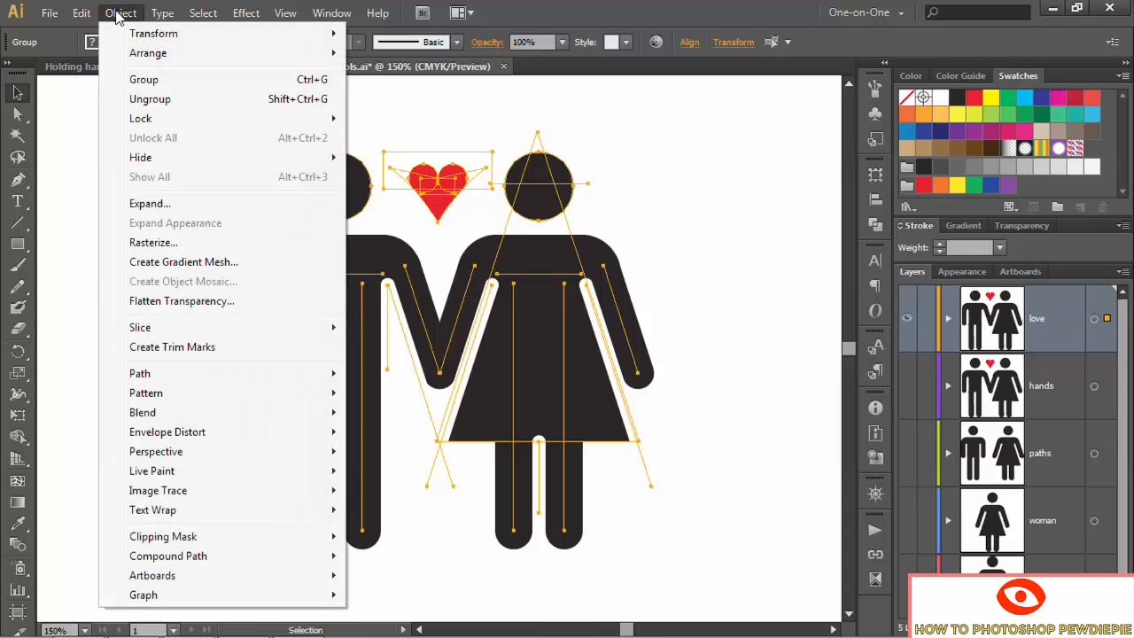
mouse_move(226, 383)
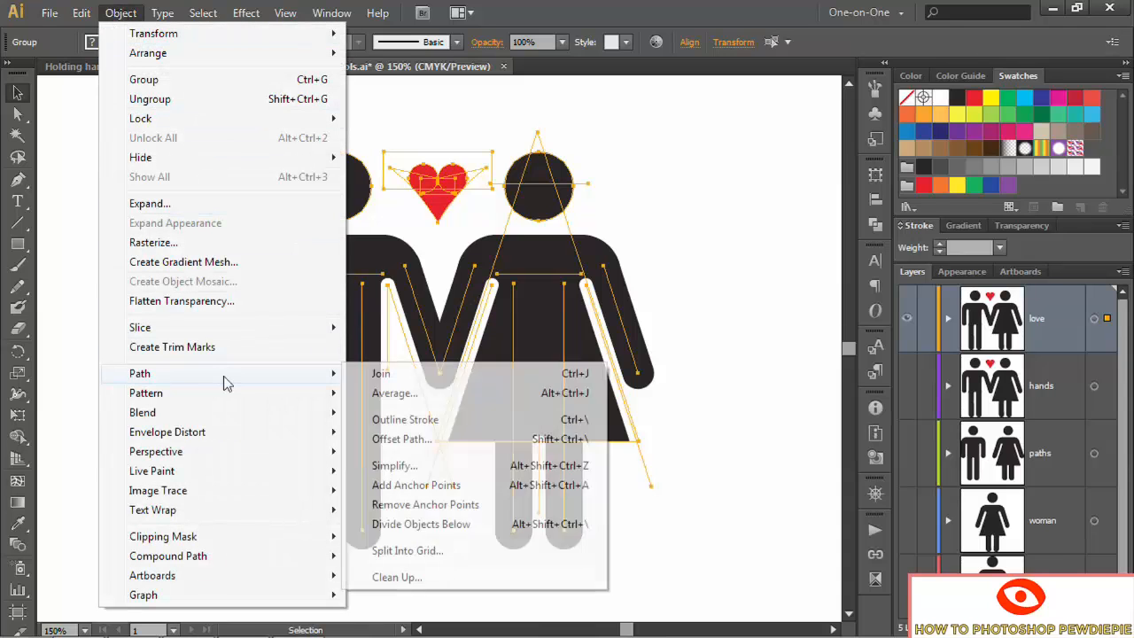
left_click(468, 427)
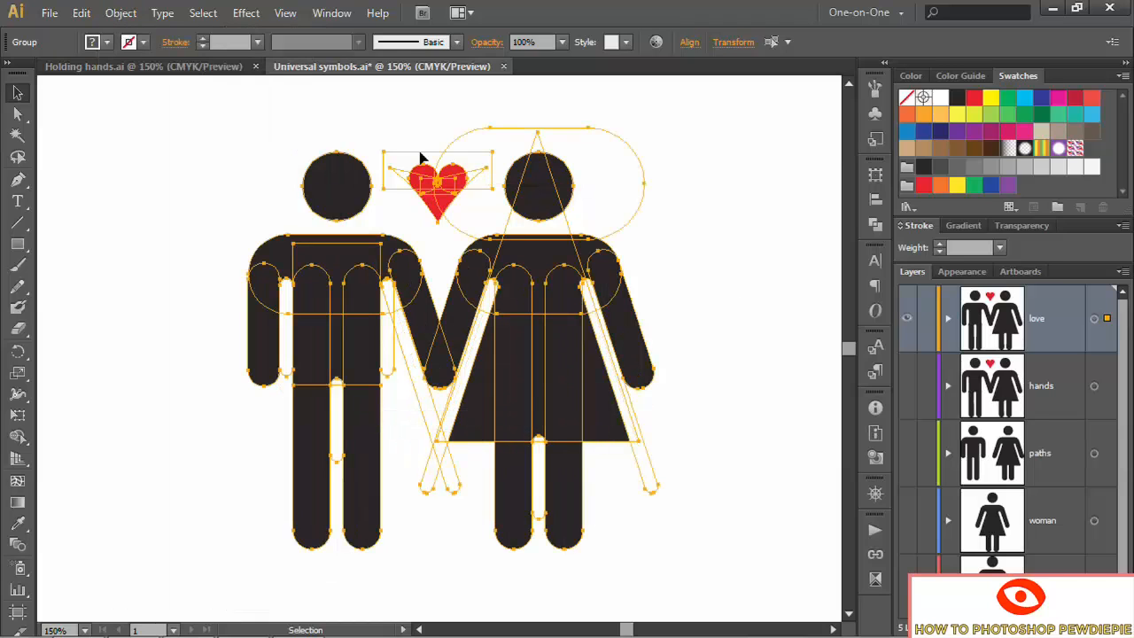
Merge the outlined shapes of both figures and the heart with the Merge Pathfinder operation
left_click(330, 14)
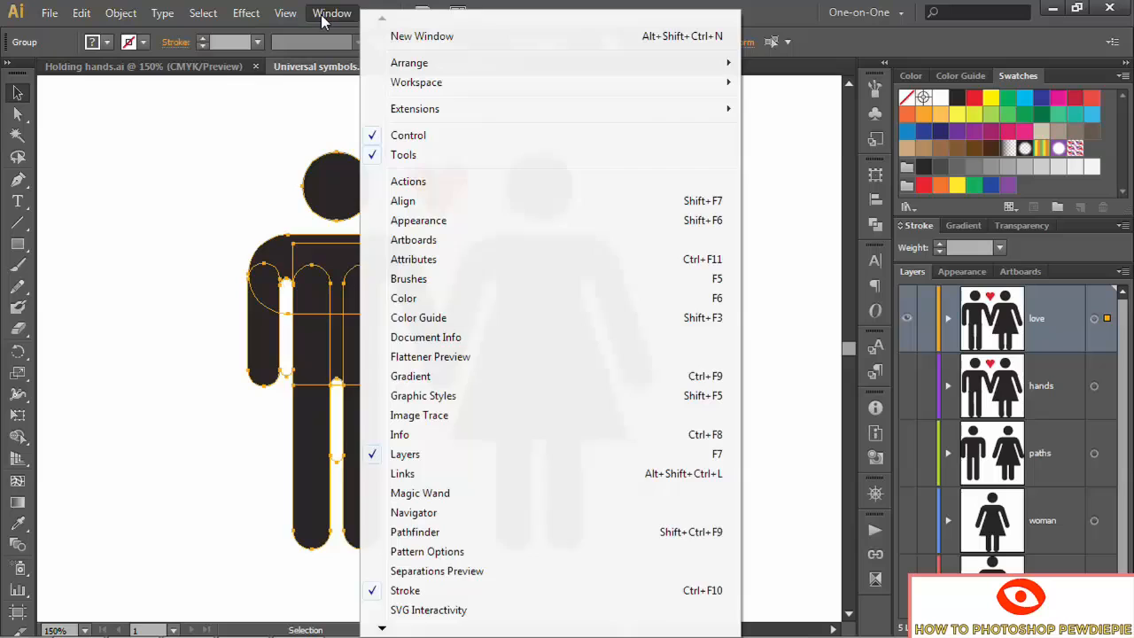
left_click(535, 531)
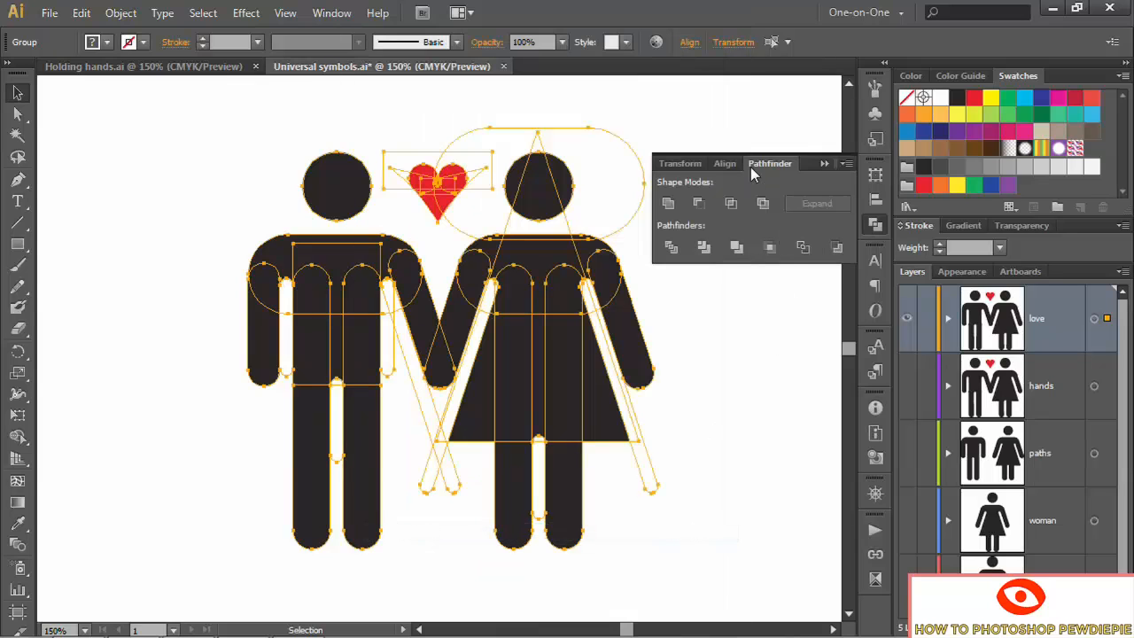
left_click(737, 248)
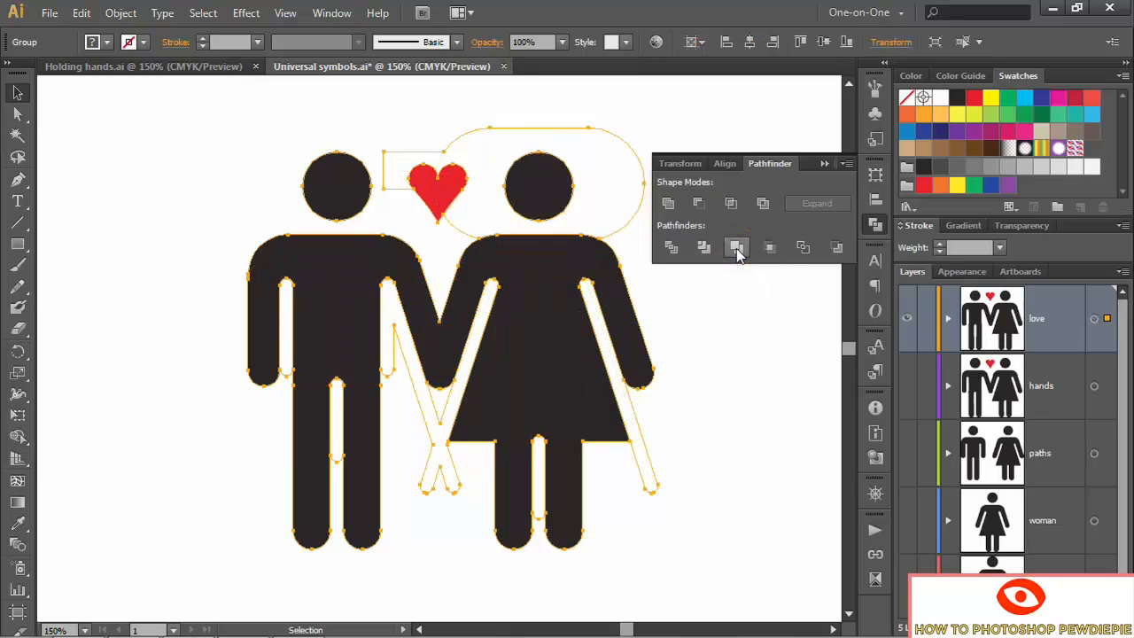
left_click(824, 165)
Ungroup the merged artwork, select all white shapes by matching fill color and delete them
left_click(120, 14)
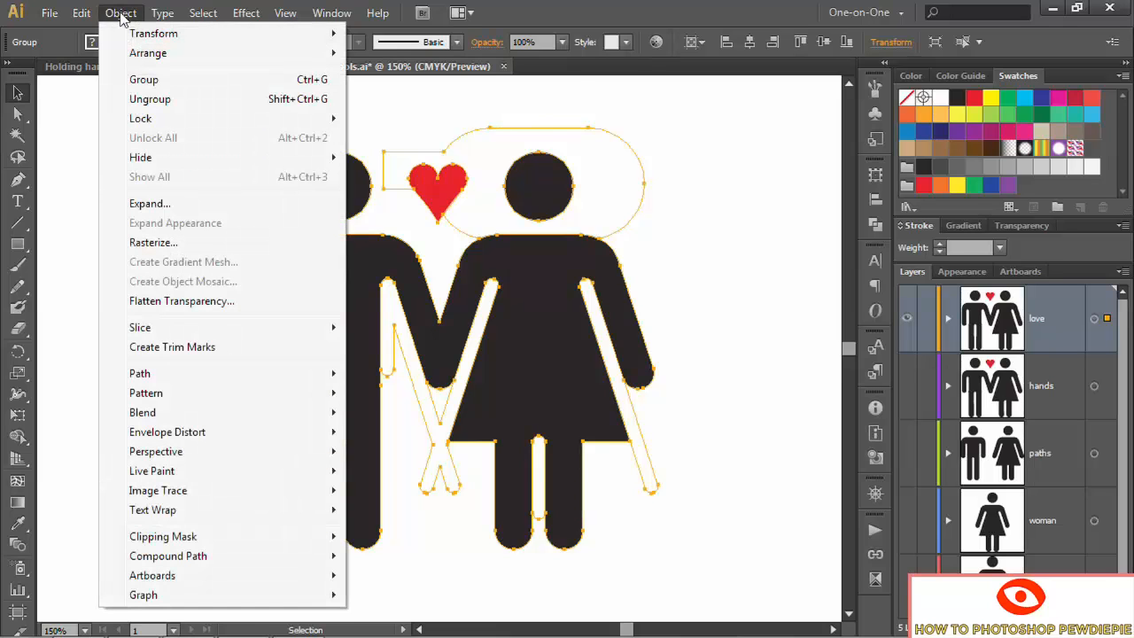
left_click(227, 102)
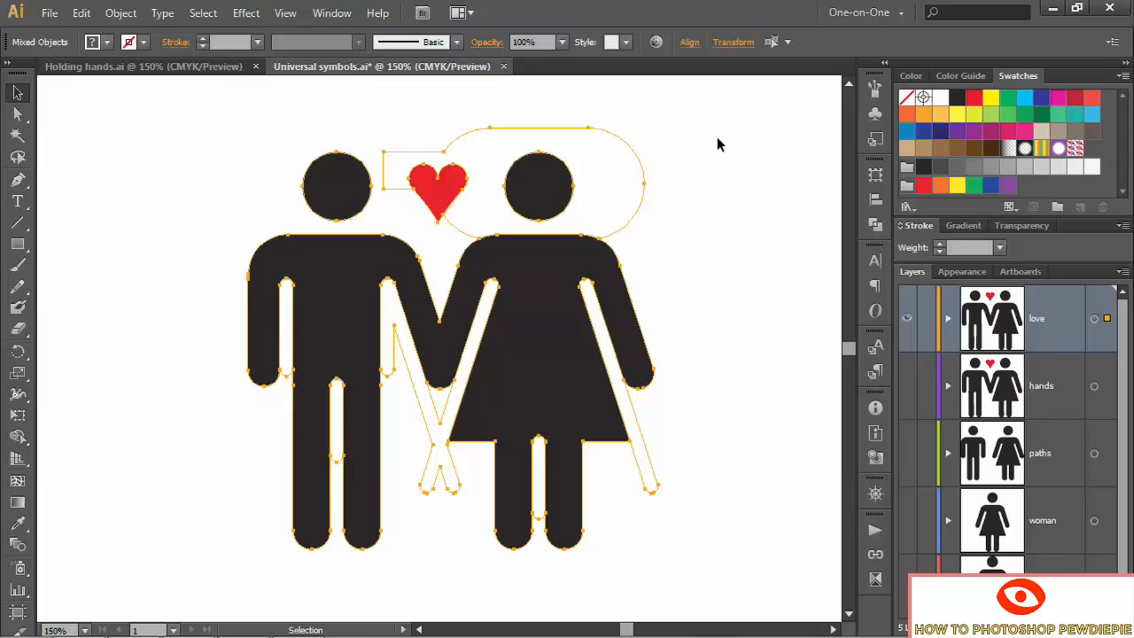
left_click_drag(703, 144, 618, 188)
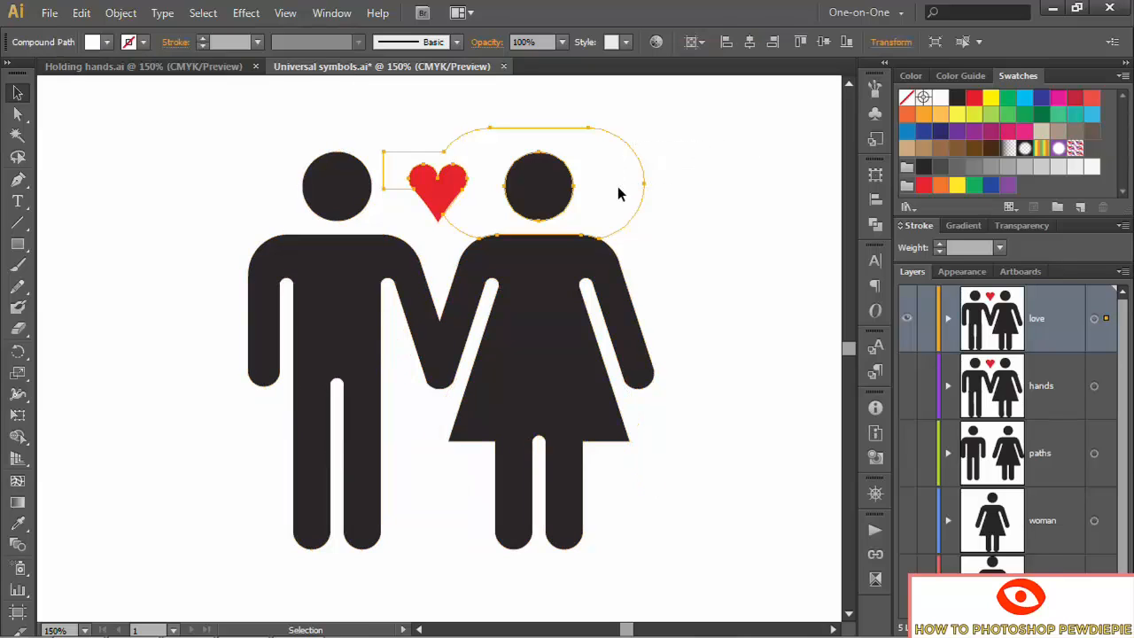
left_click(969, 44)
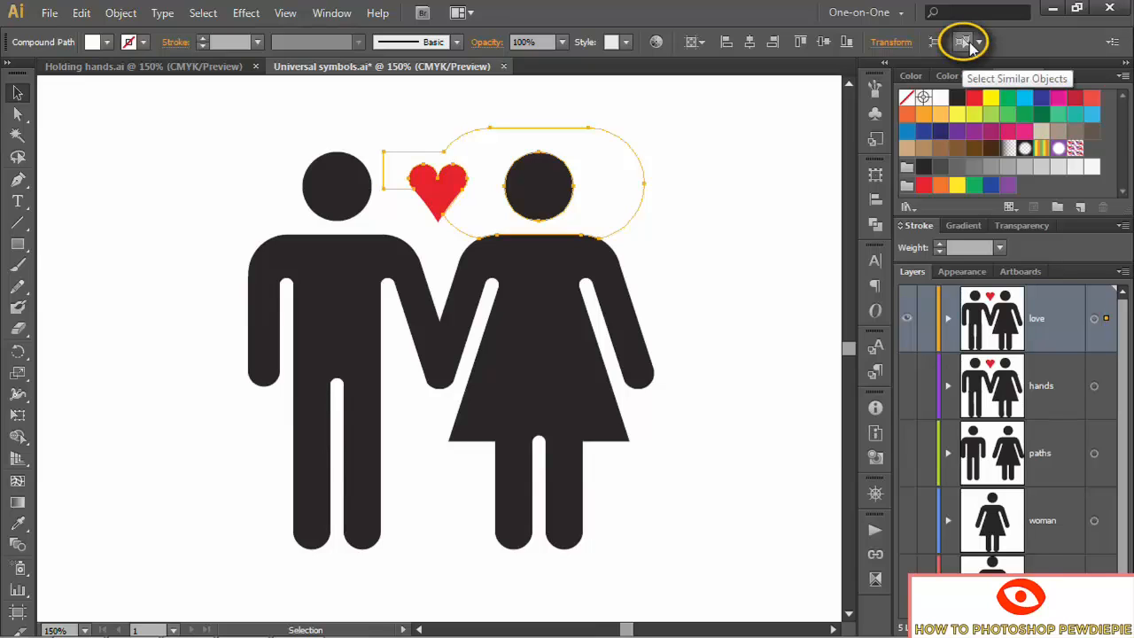
left_click(979, 42)
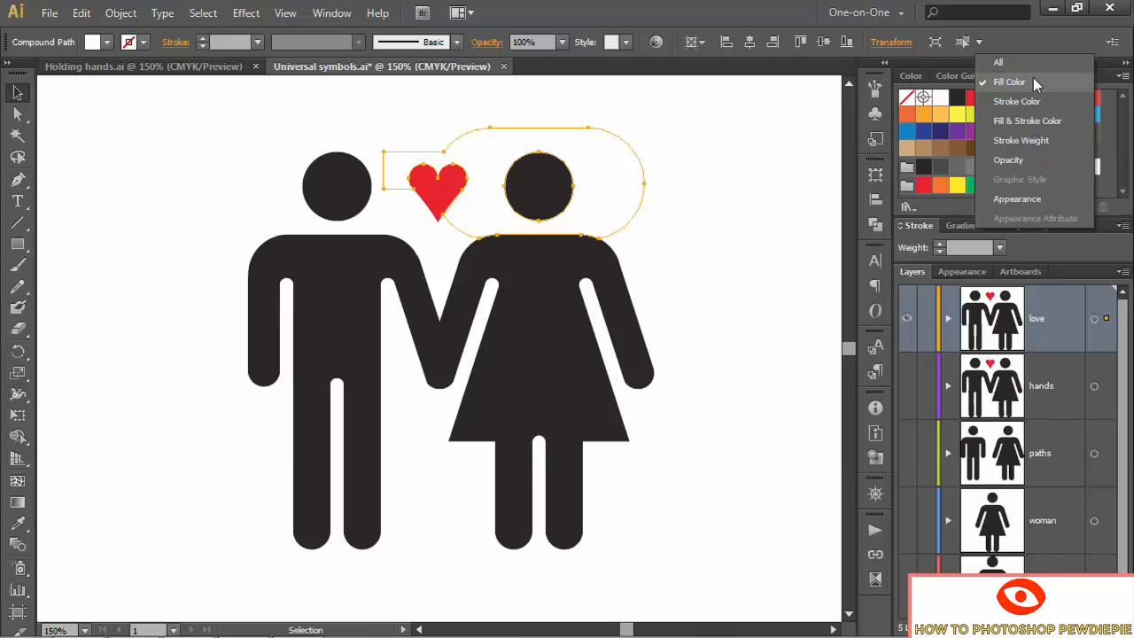
left_click(1010, 81)
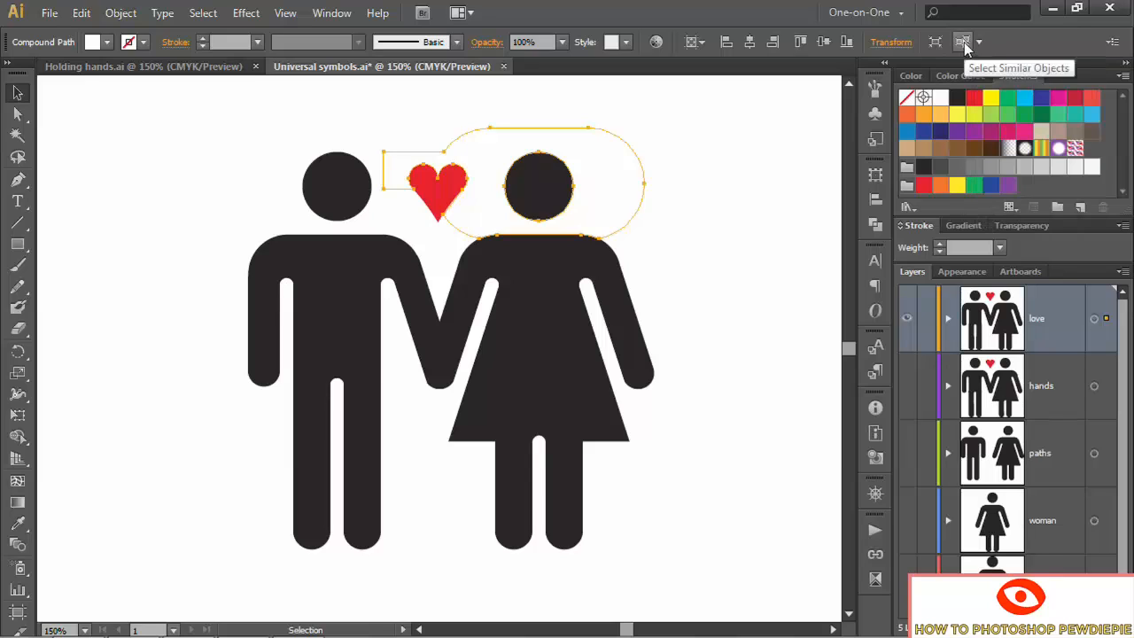
left_click(965, 41)
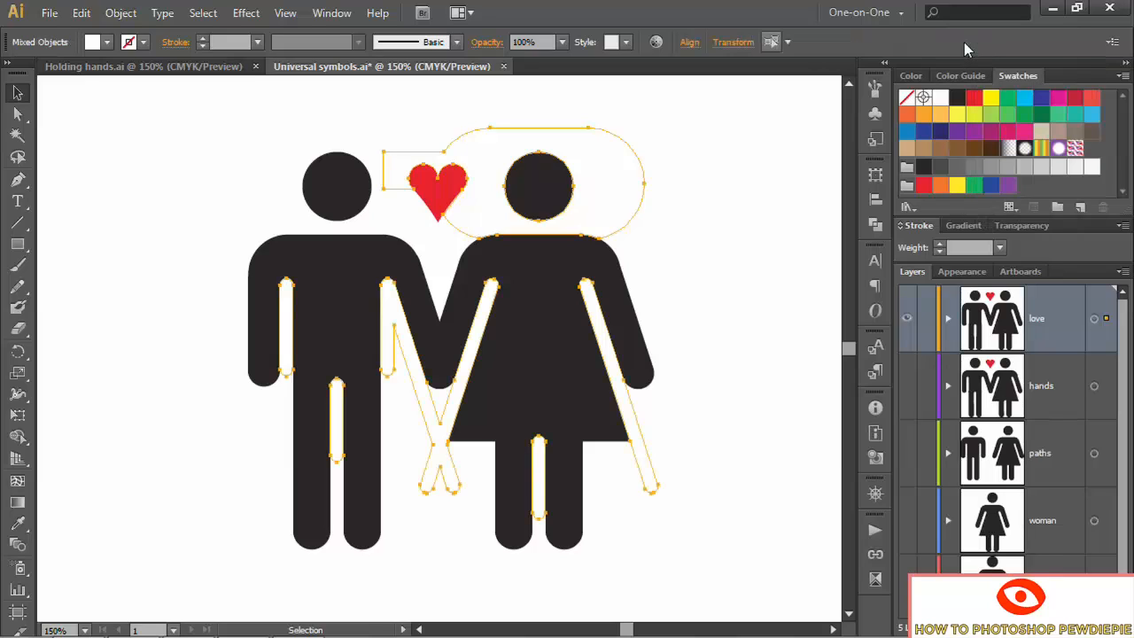
left_click(675, 174)
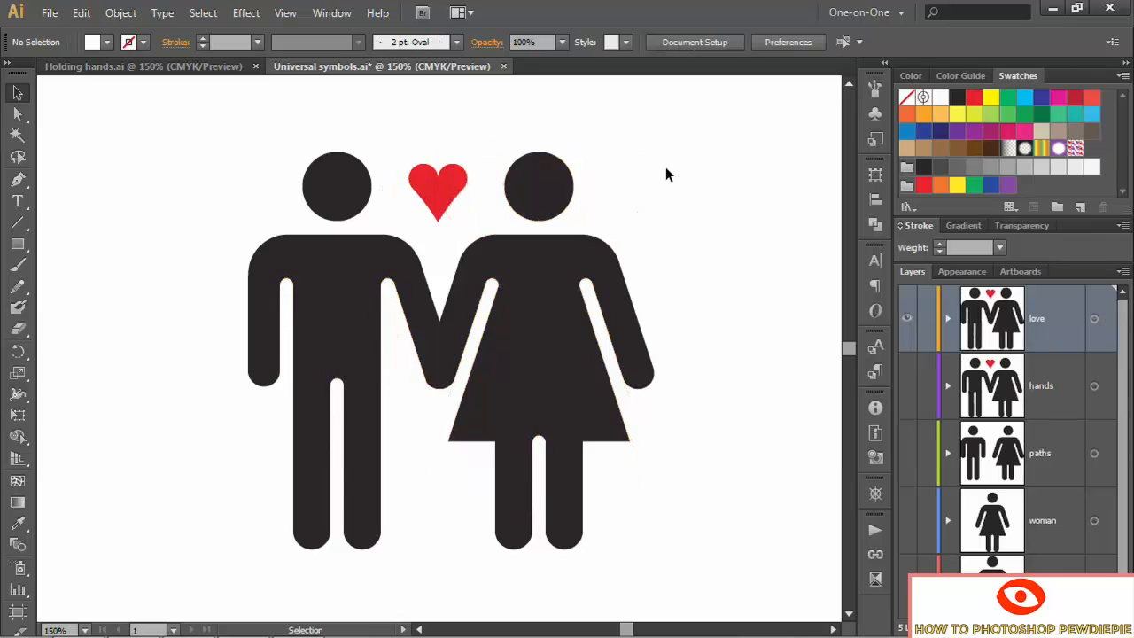
Delete the three leftover unfilled paths listed below the merged body shape in the love layer
left_click(948, 318)
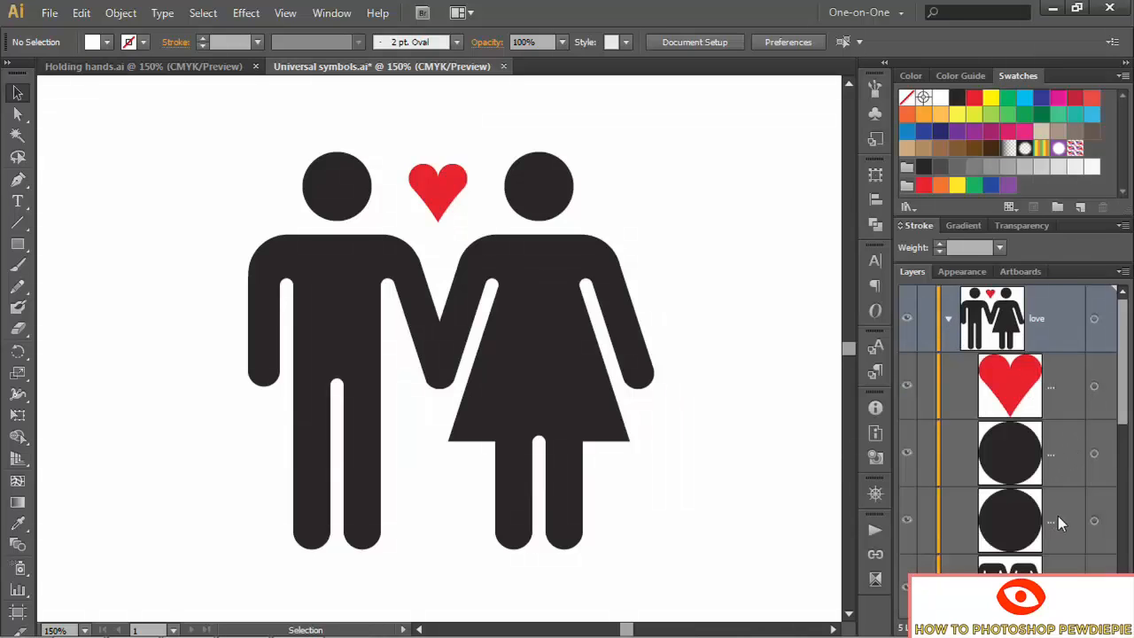
left_click_drag(1124, 419, 1128, 494)
left_click(1094, 393)
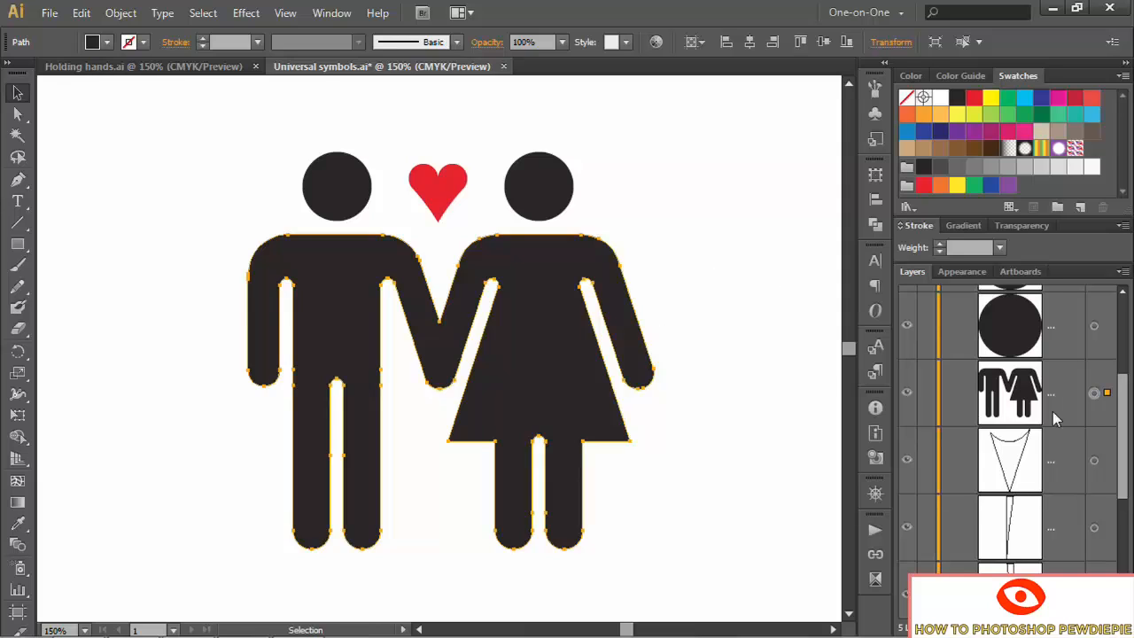
scroll(1054, 420, "down", 3)
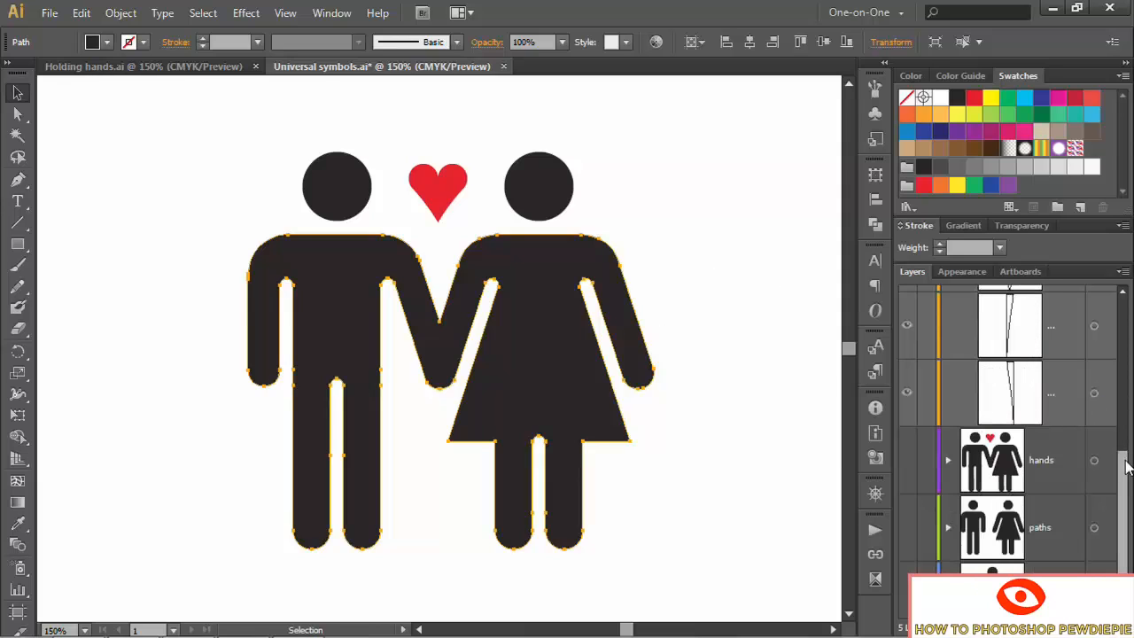
left_click_drag(1123, 468, 1127, 429)
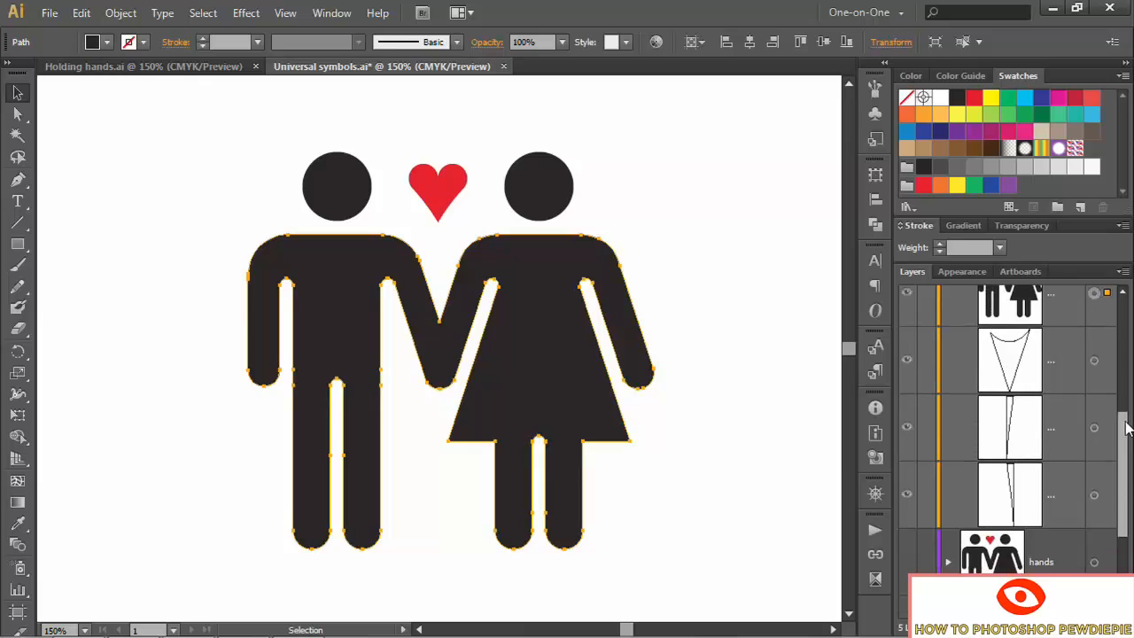
left_click(1096, 361)
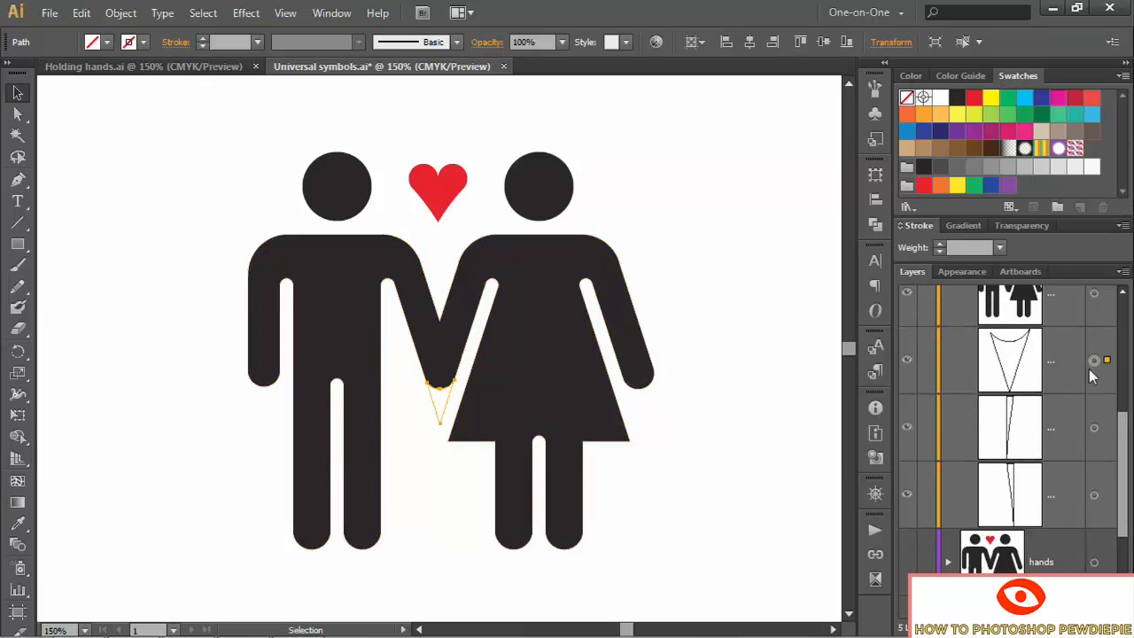
left_click(1095, 429, "shift")
left_click(1095, 496, "shift")
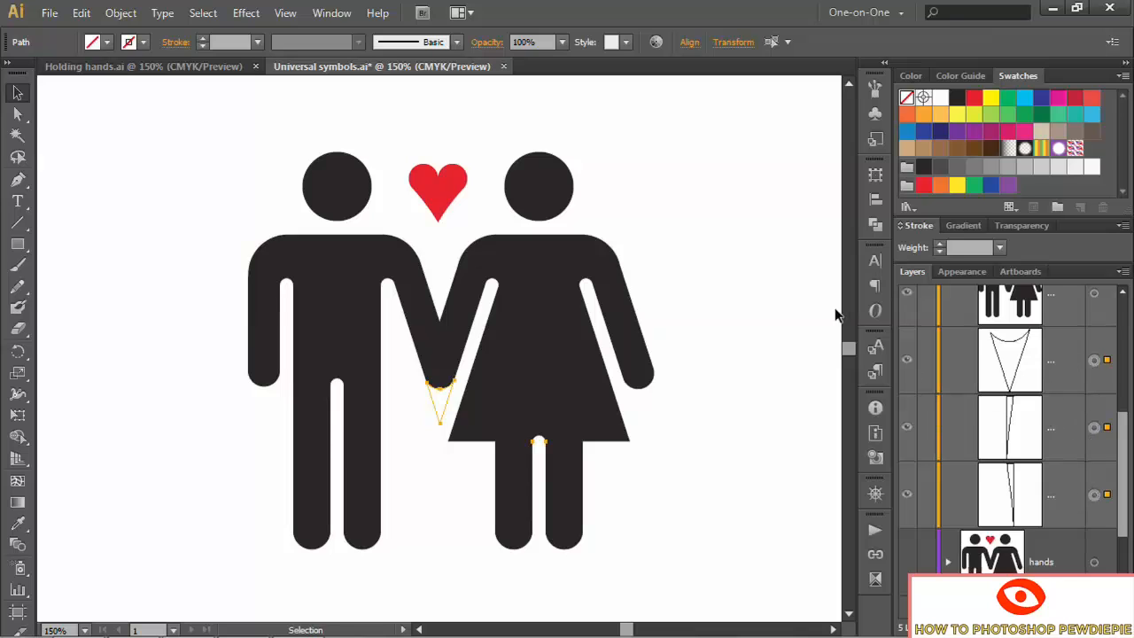
left_click(743, 280)
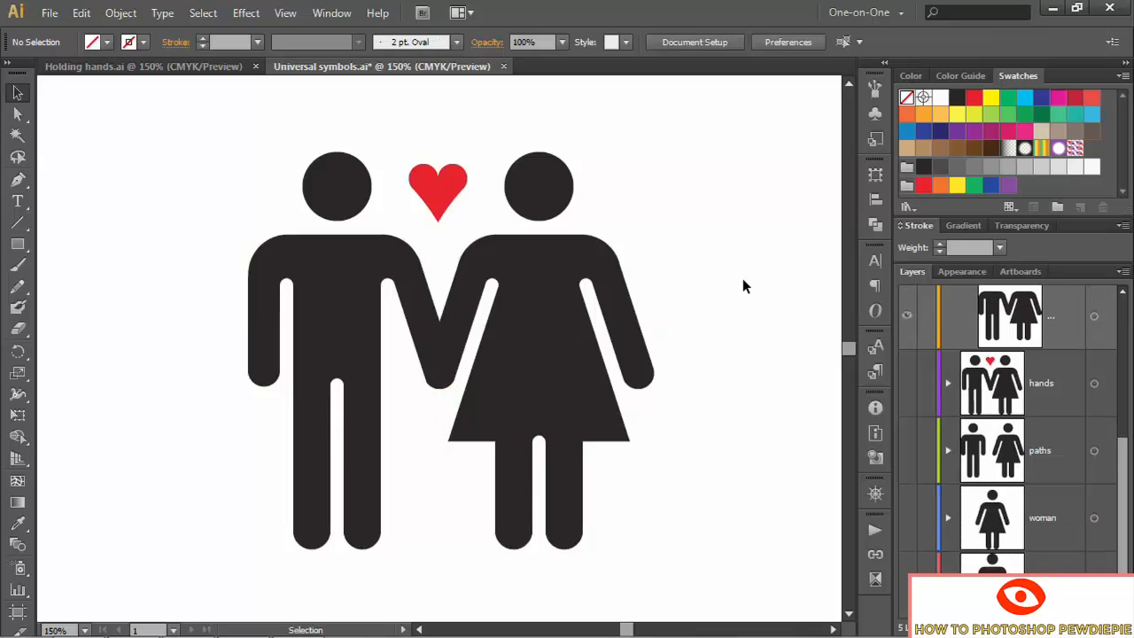
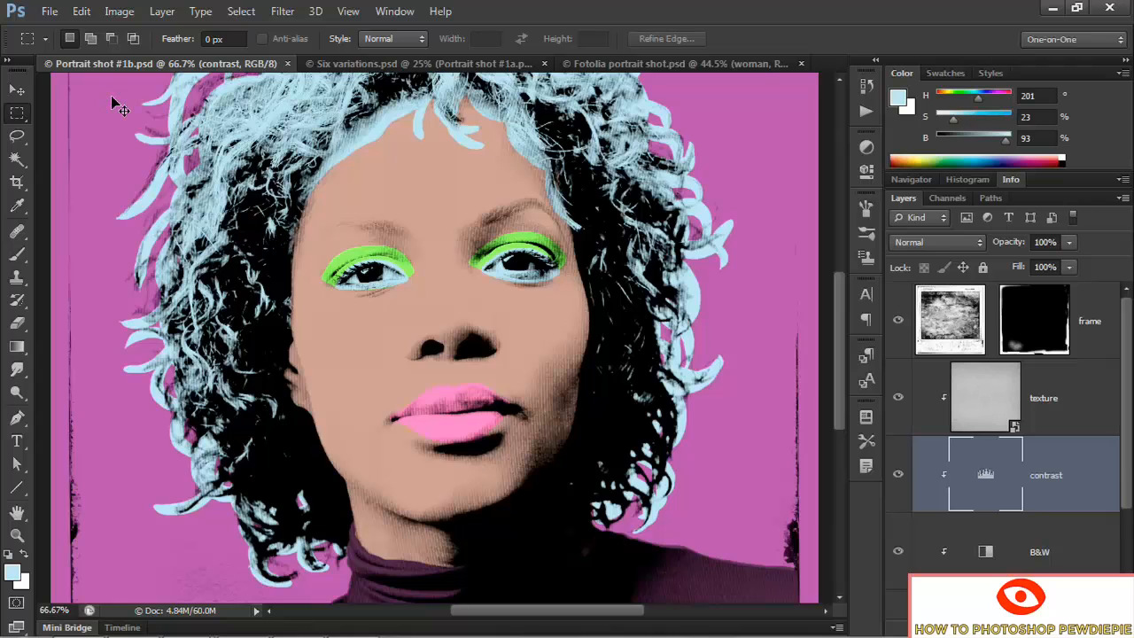
In Fotolia portrait shot.psd, add a Black & White adjustment layer named B&W, clipped to the woman layer, with the High Contrast Red Filter preset
key("ctrl+Tab")
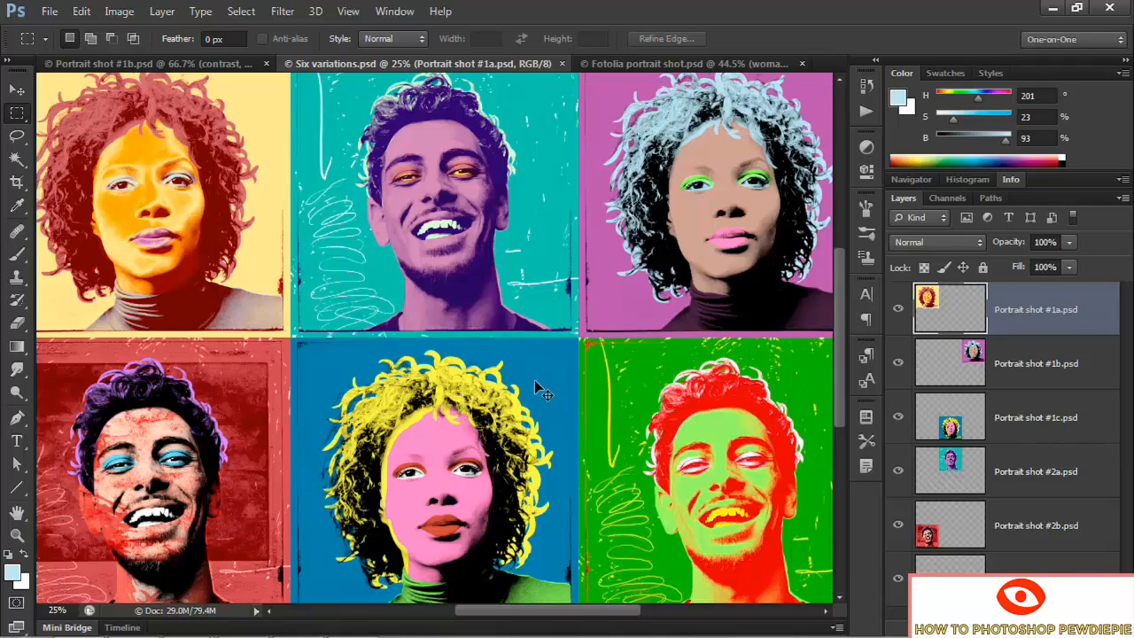
key("ctrl+Tab")
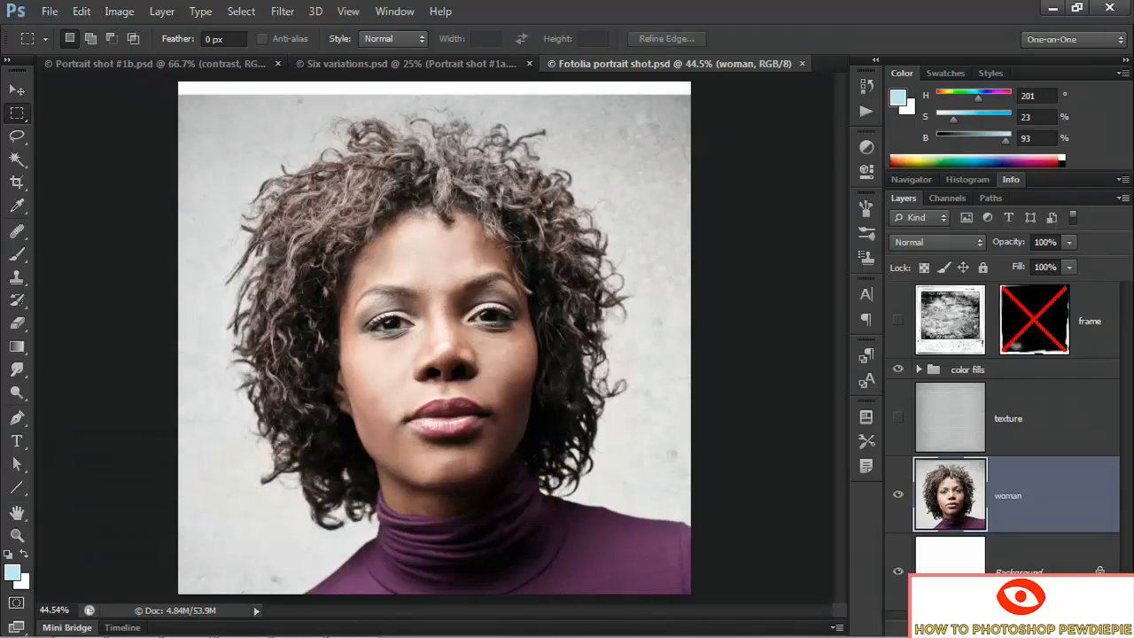
left_click(1010, 624, "alt")
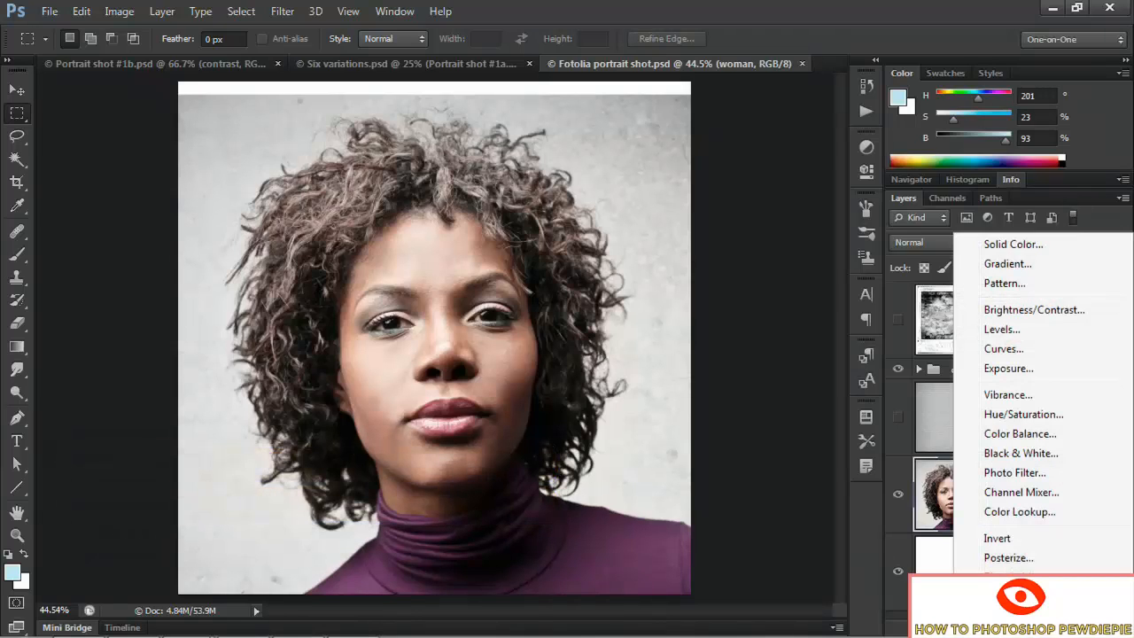
left_click(1067, 455)
type("B&W")
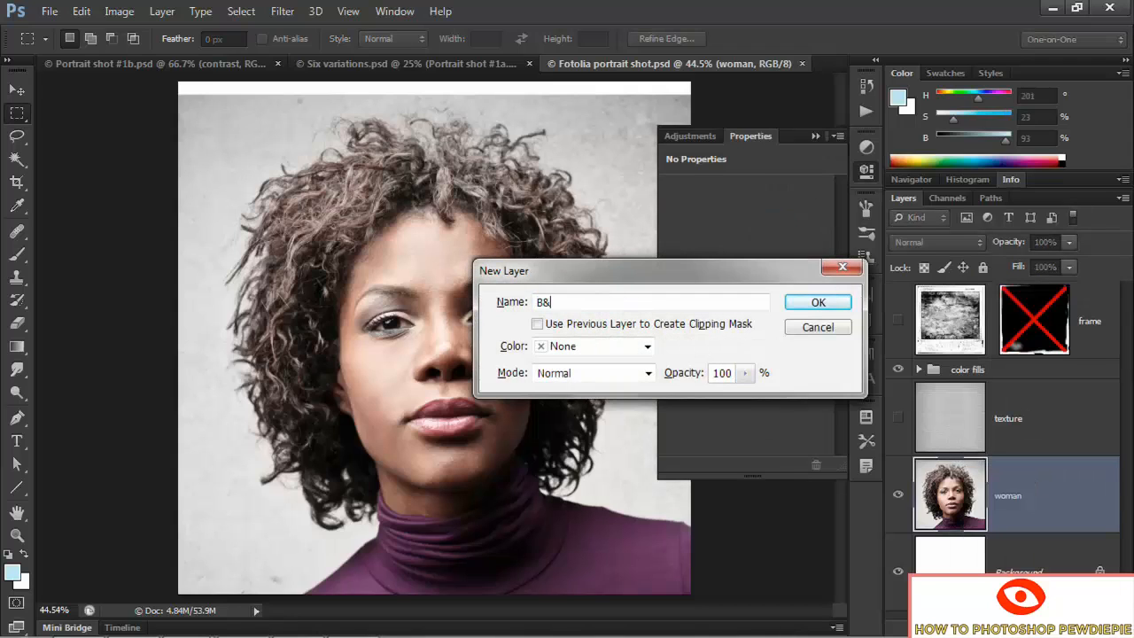
left_click(537, 324)
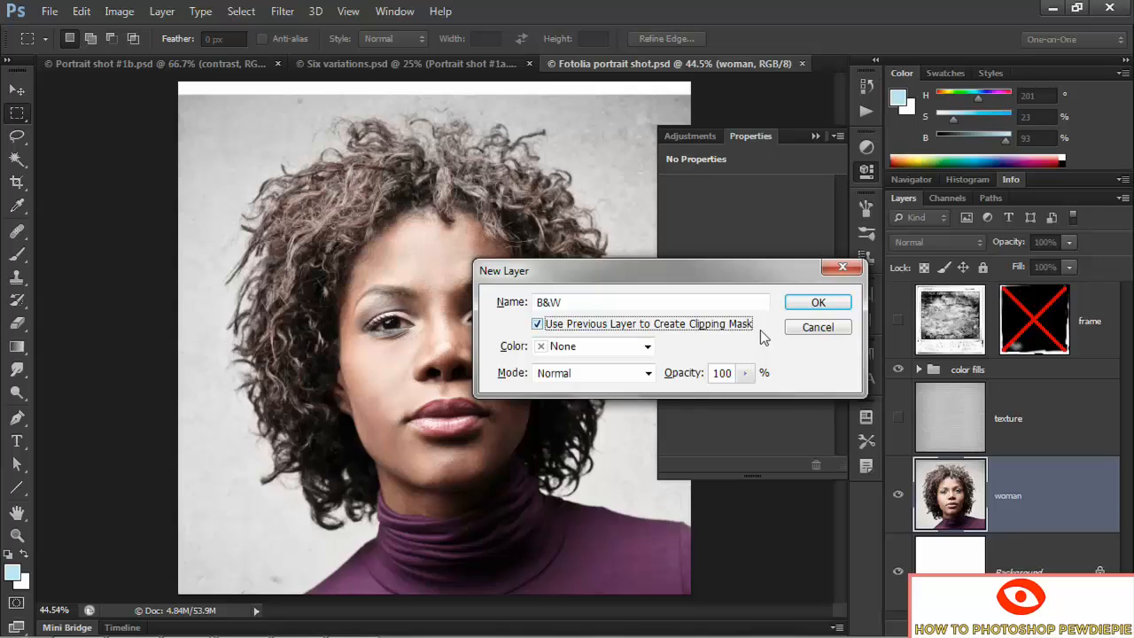
left_click(816, 302)
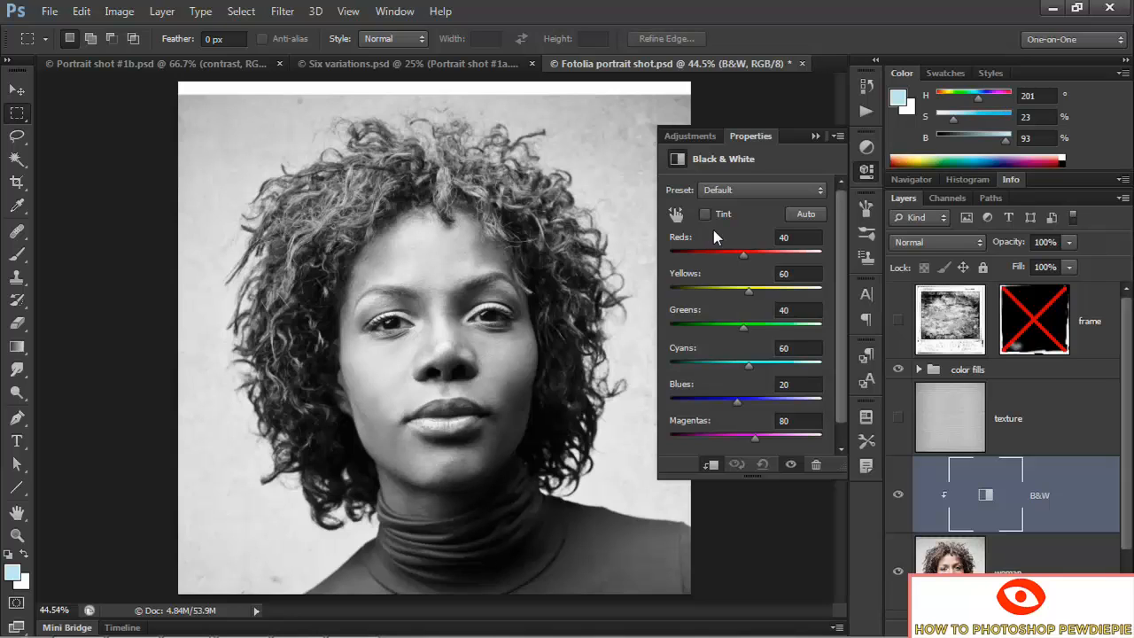
left_click(754, 191)
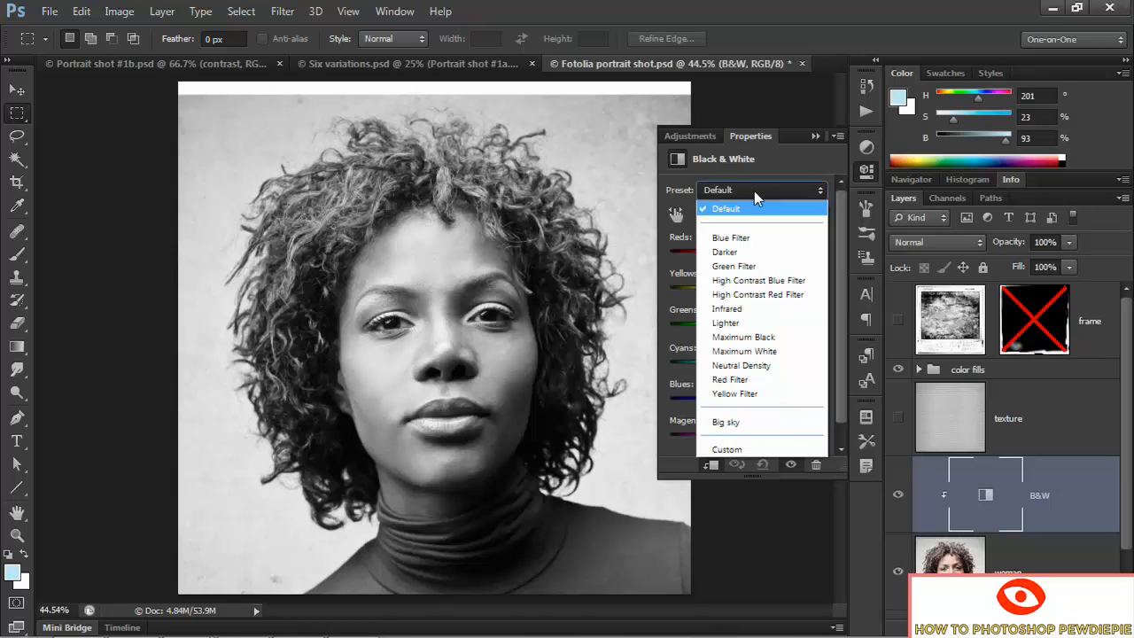
left_click(814, 294)
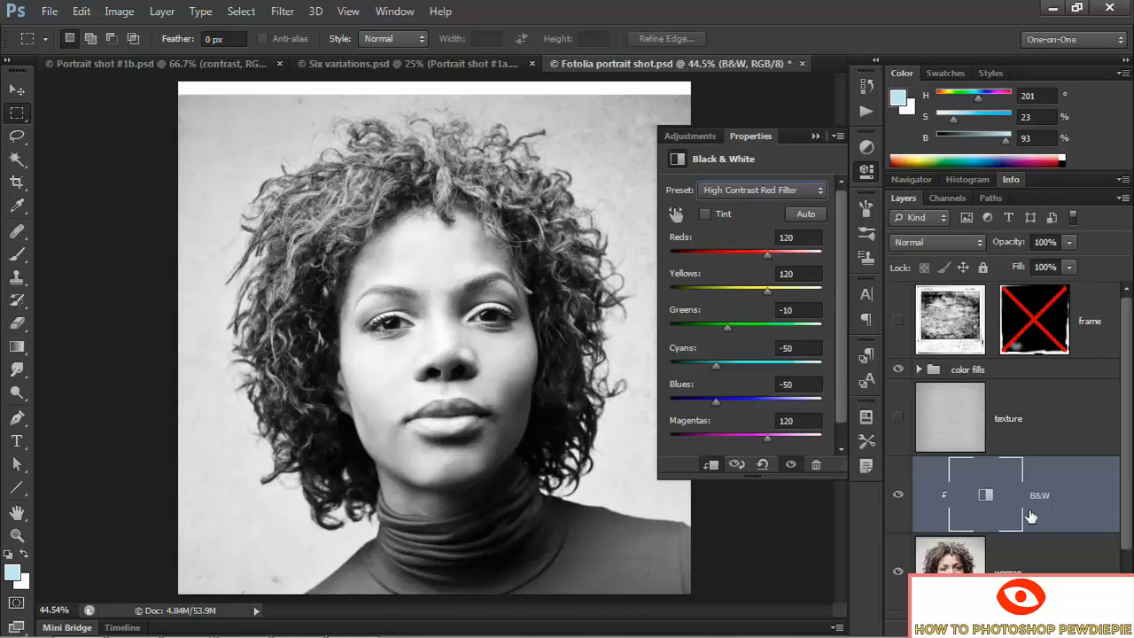
Add a Levels adjustment layer named contrast above the B&W layer, clipped to the layer below
left_click(1008, 627)
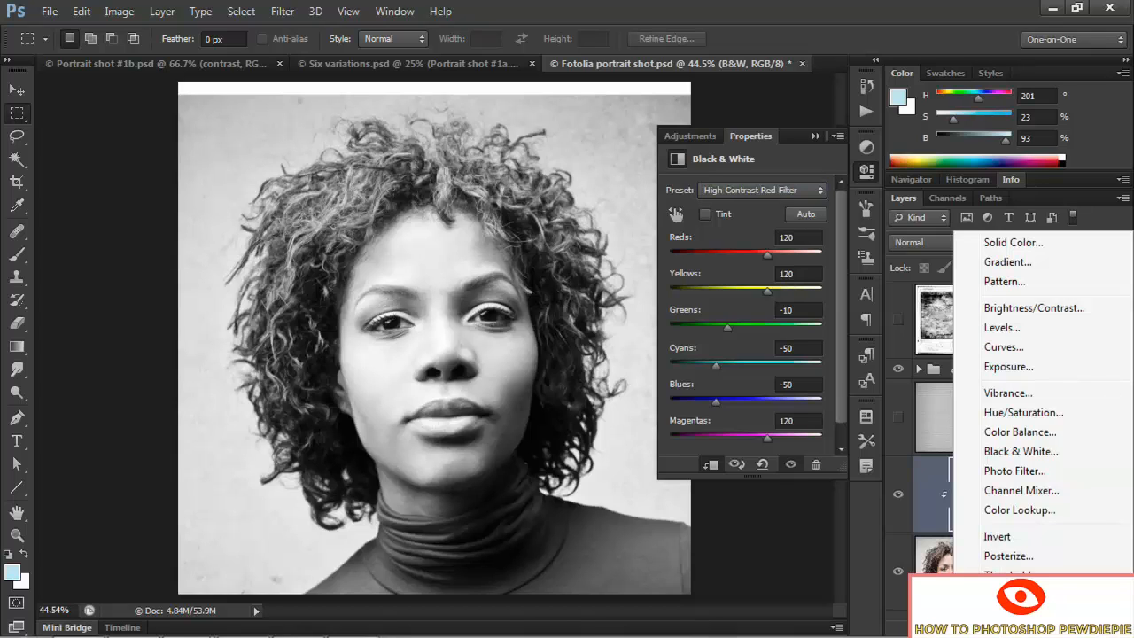
left_click(1025, 331)
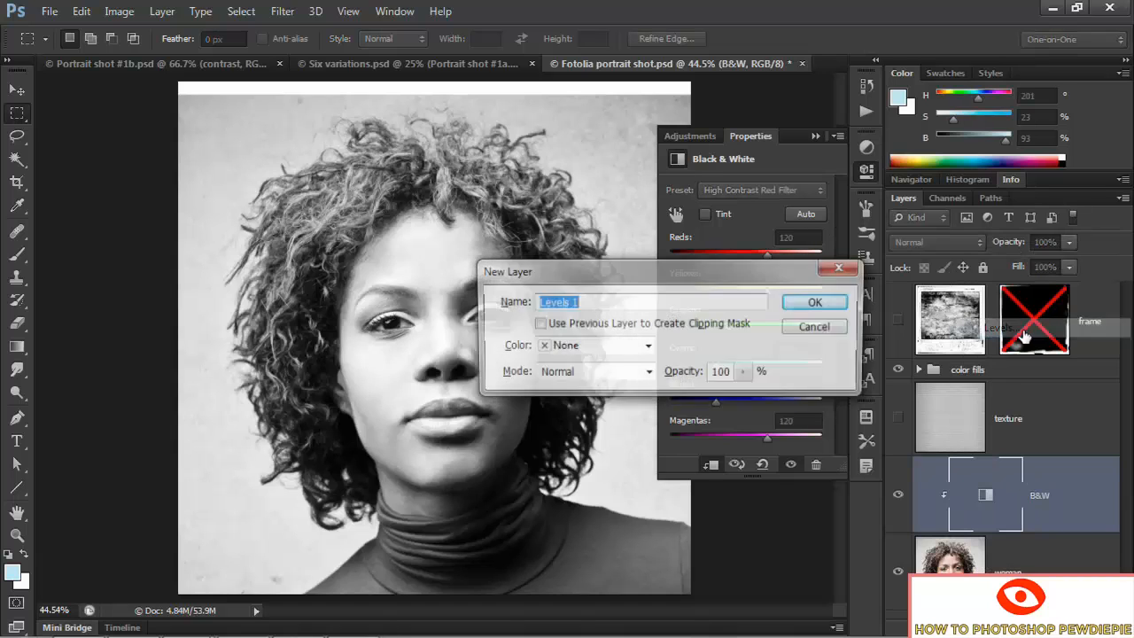
type("contrast")
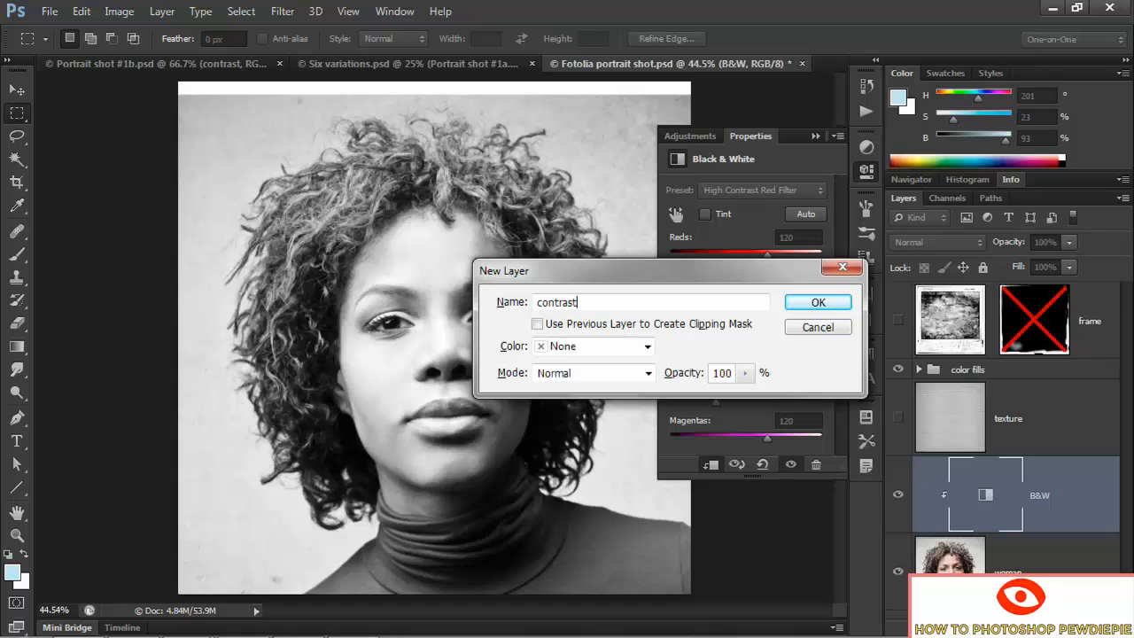
left_click(654, 328)
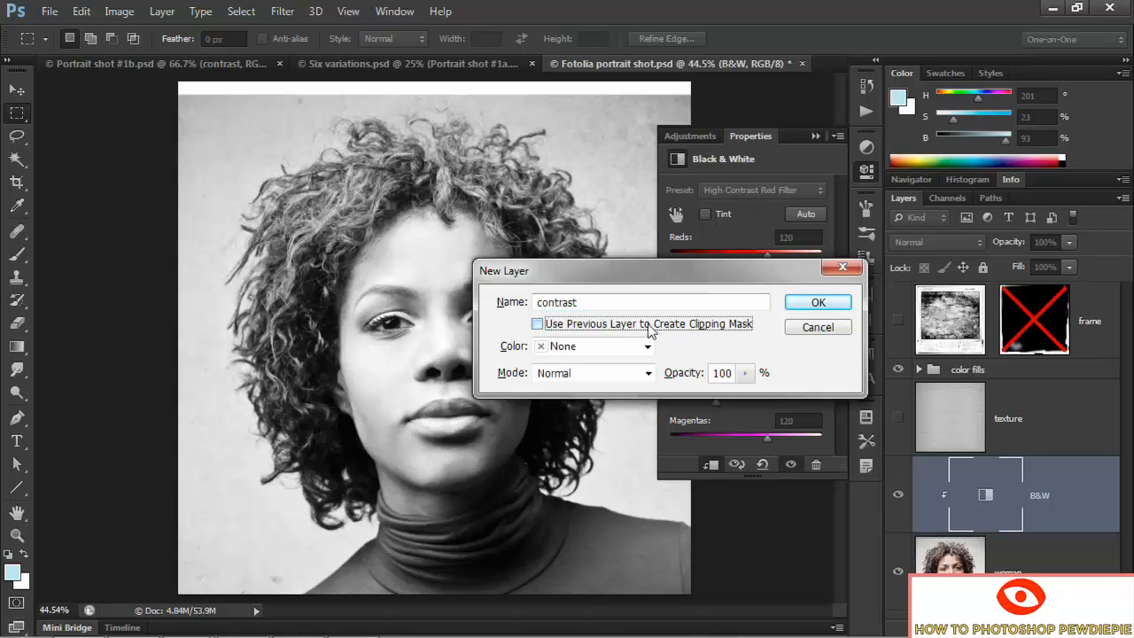
left_click(807, 306)
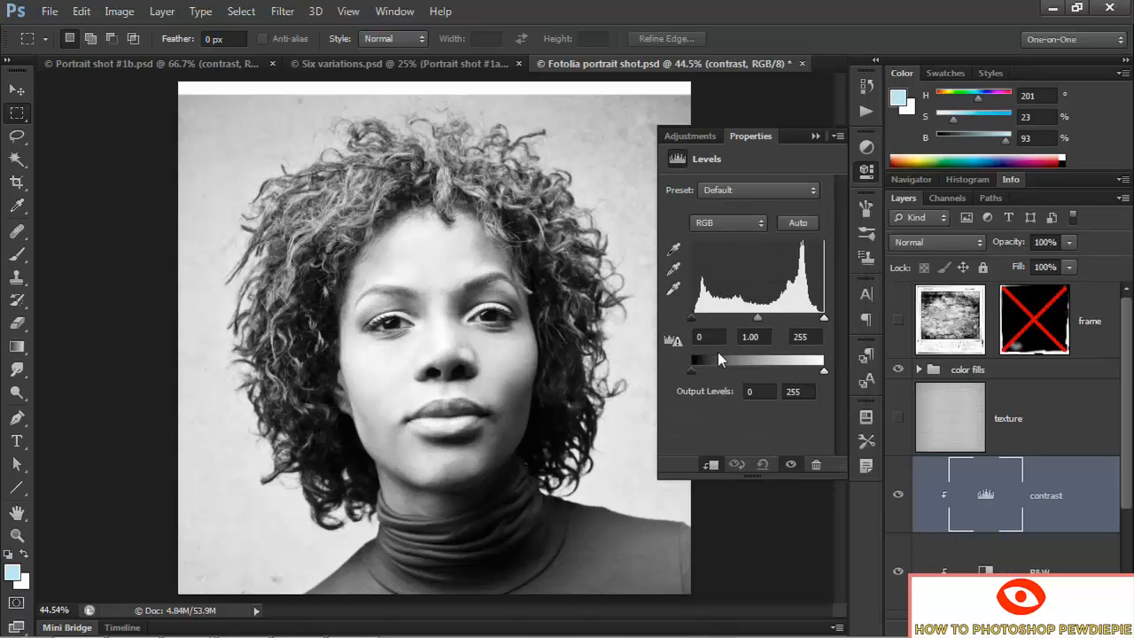
Set the contrast layer's input levels to black point 40, gamma 2 and white point 160
left_click(700, 338)
type("40")
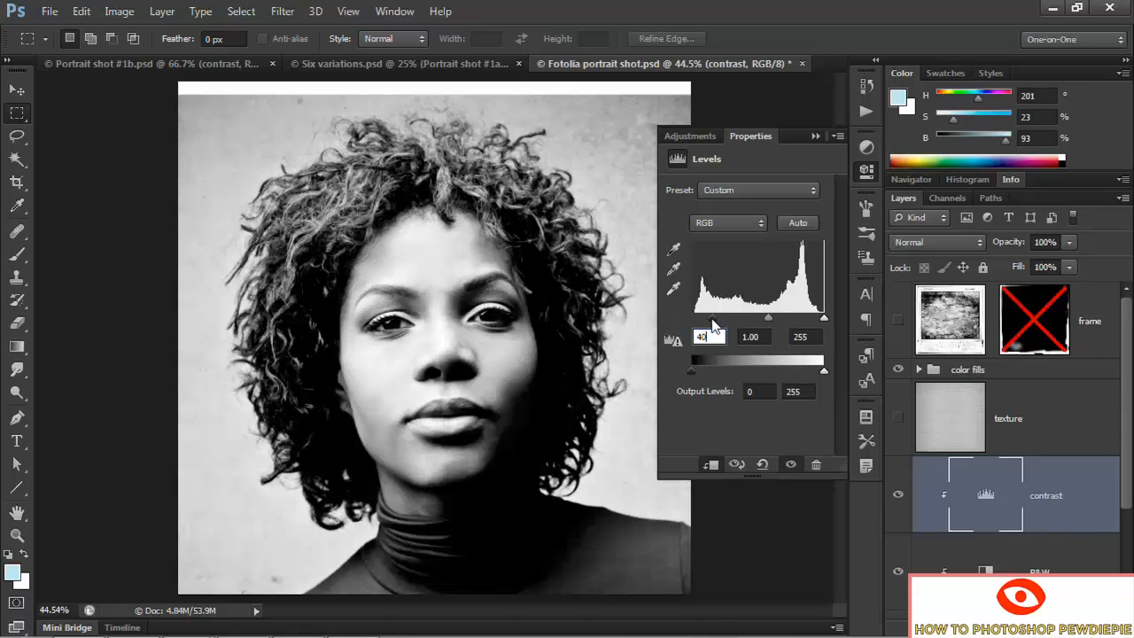
key("Tab")
key("Tab")
type("160")
key("shift+Tab")
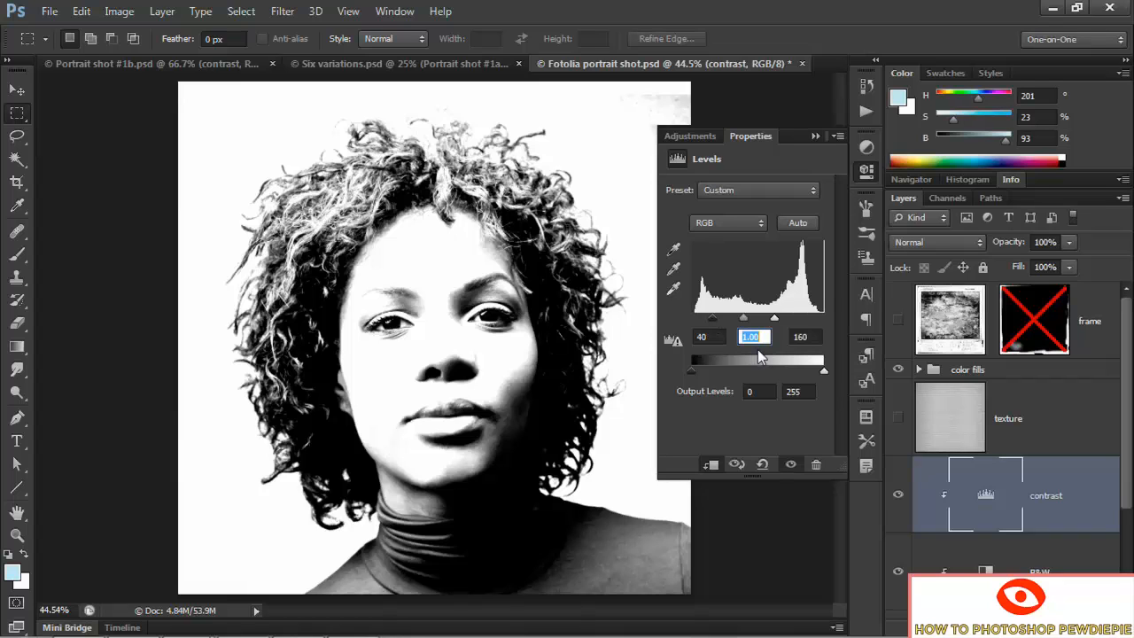
type("2")
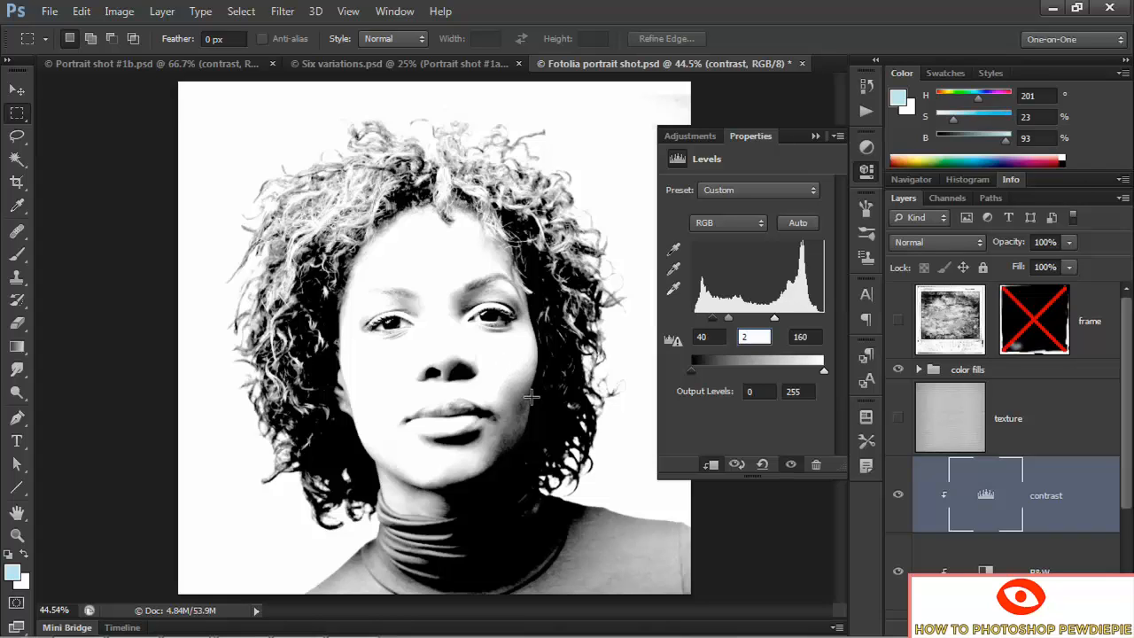
left_click(820, 139)
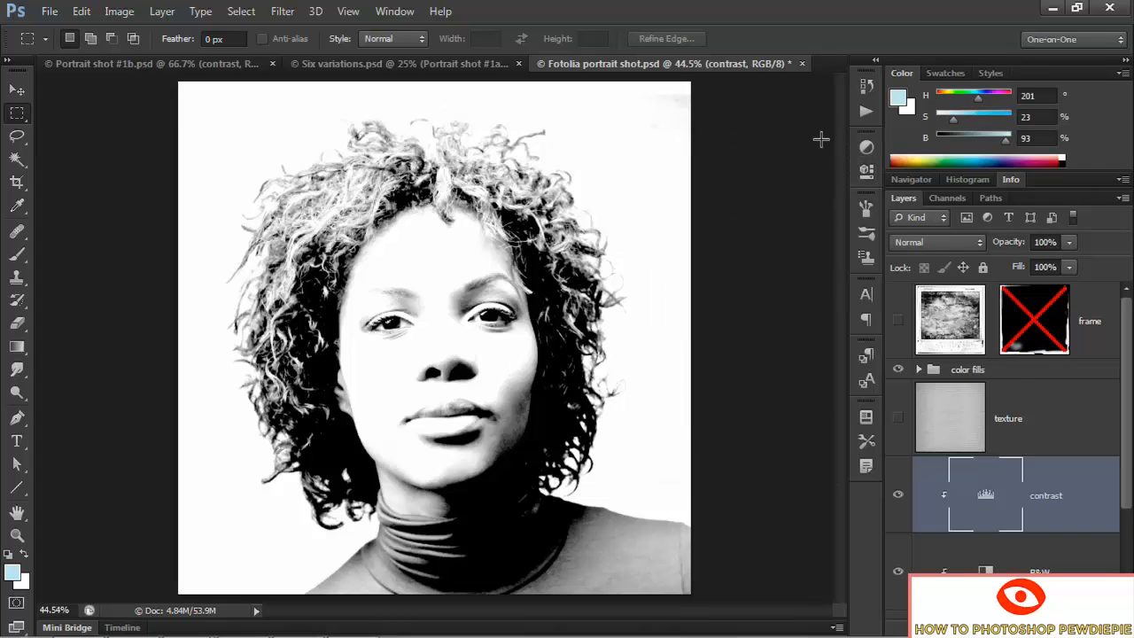
Make the texture layer visible and convert it to a smart object
left_click(1057, 418)
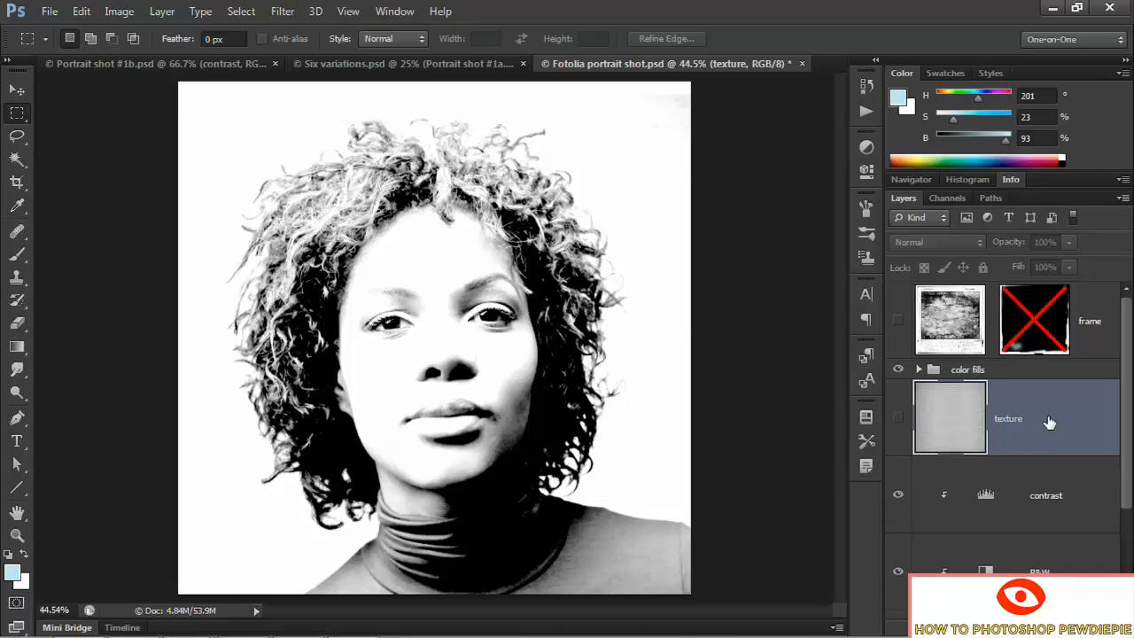
left_click(898, 420)
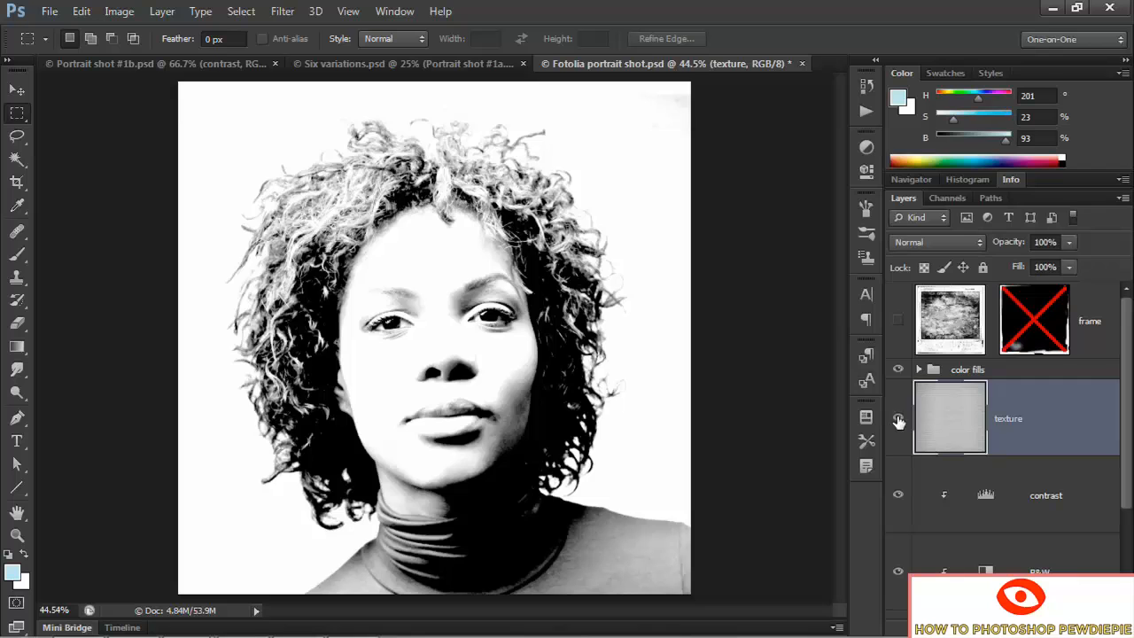
key("ctrl+minus")
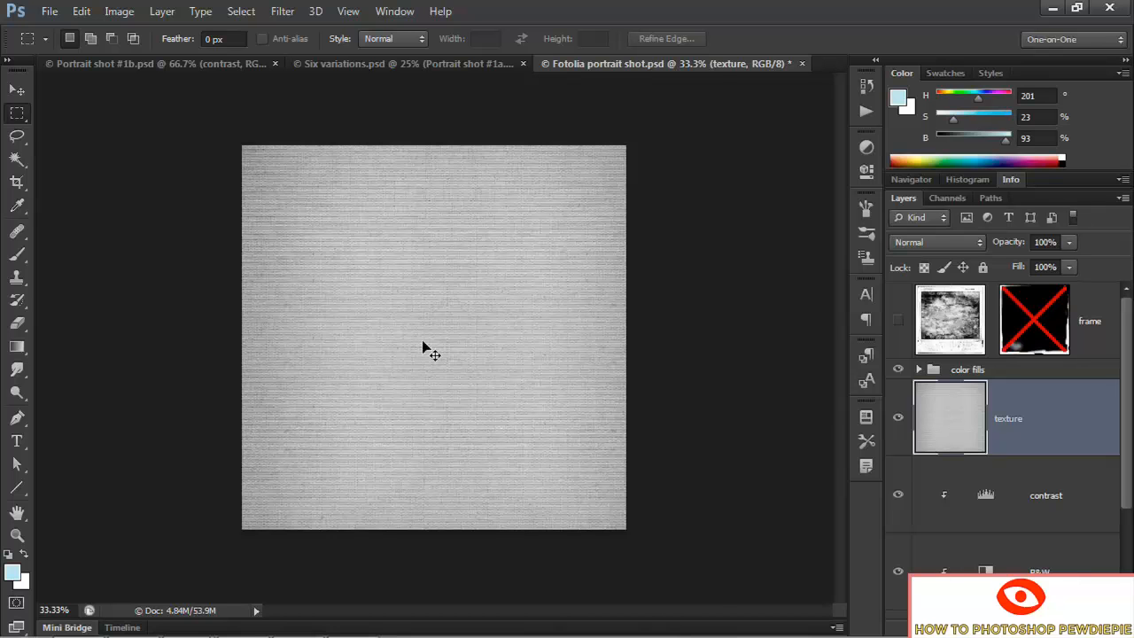
key("ctrl+plus")
key("ctrl+plus")
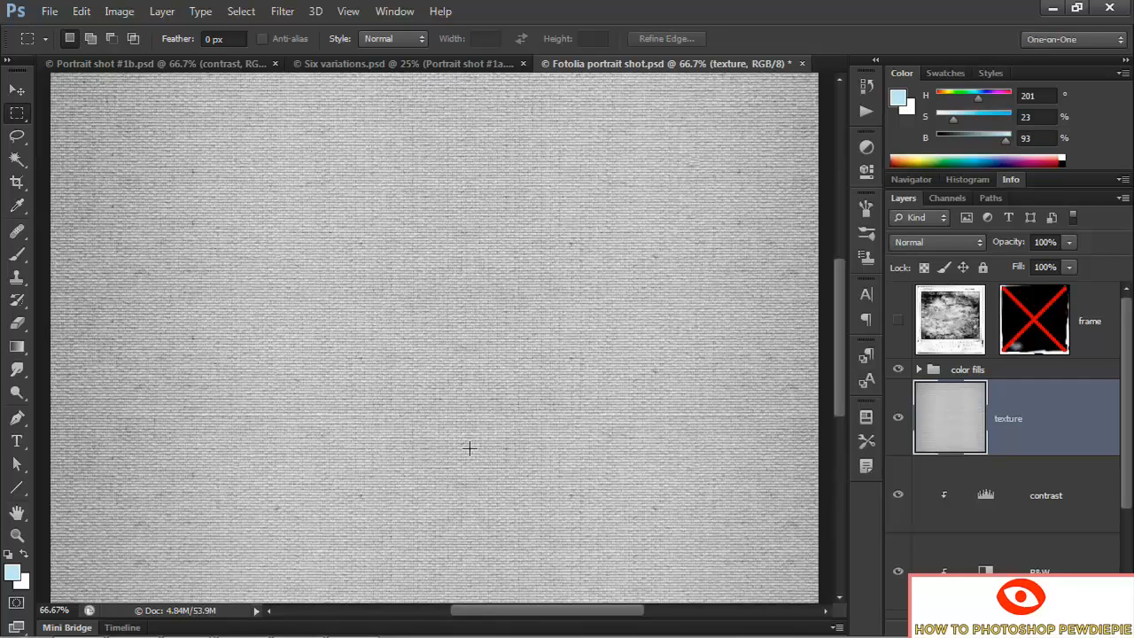
key("ctrl+minus")
key("ctrl+minus")
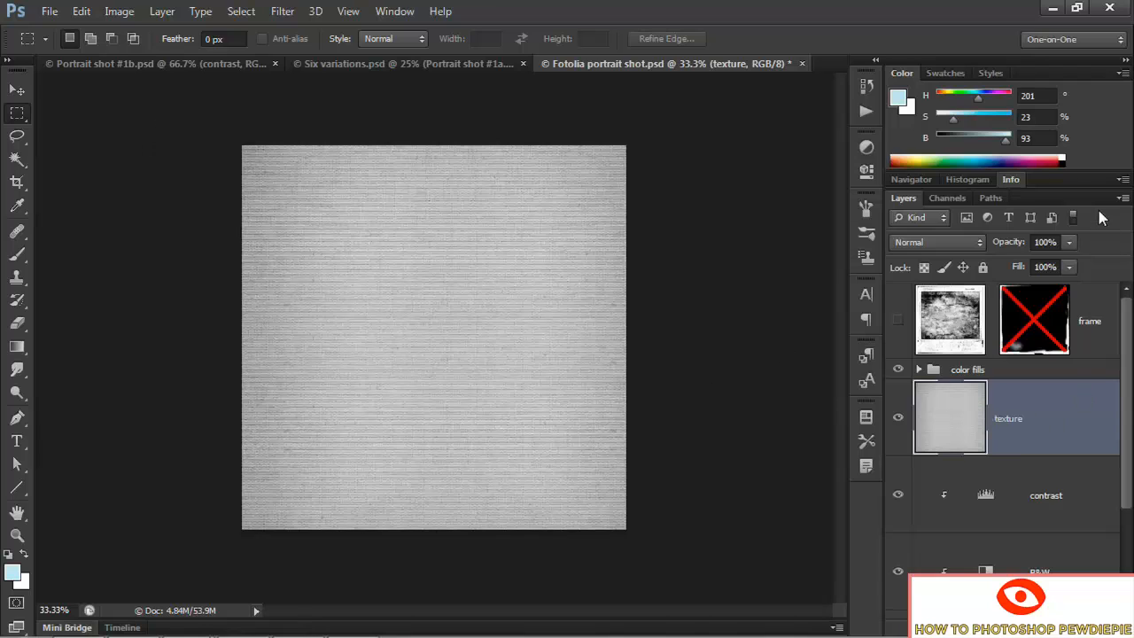
left_click(1123, 200)
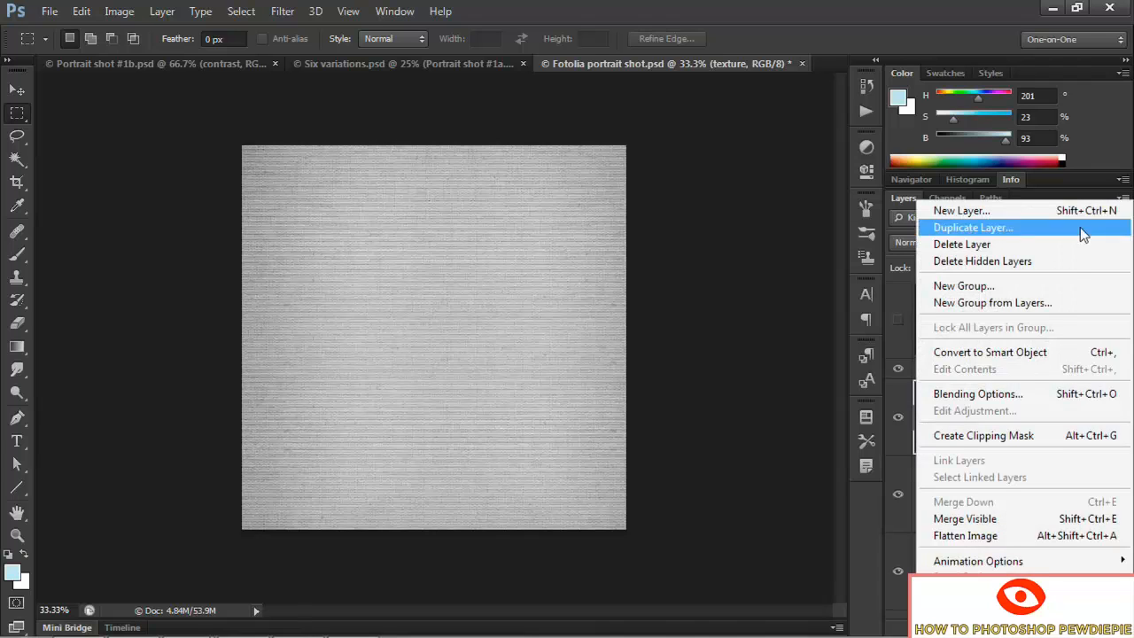
left_click(1064, 352)
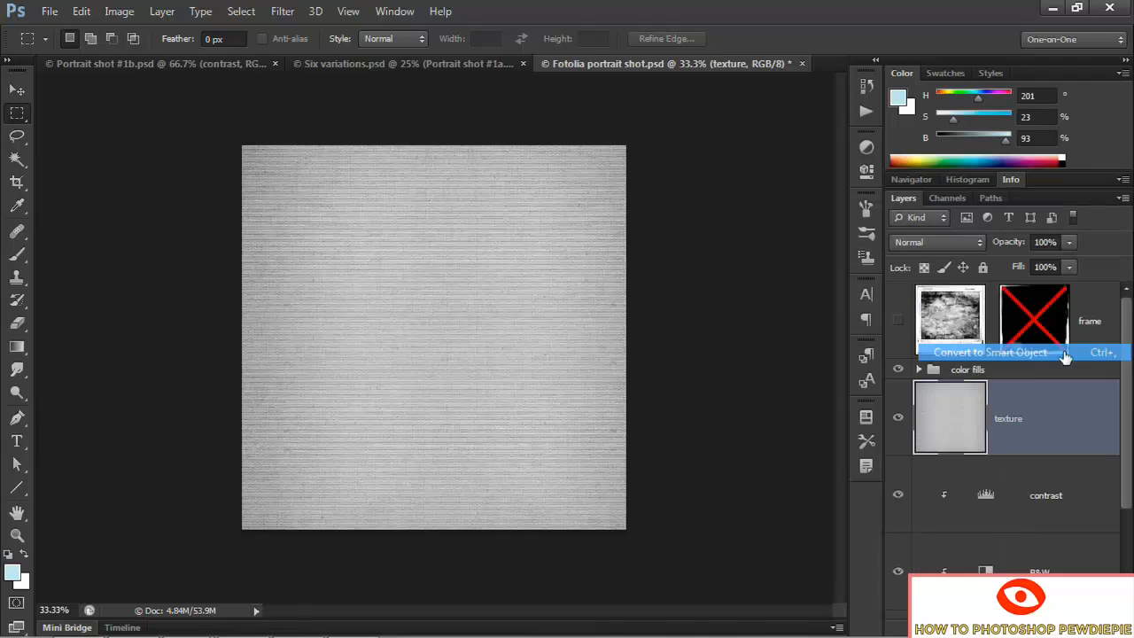
Free Transform the texture layer and give it an Arch warp with a 50% bend
left_click(81, 10)
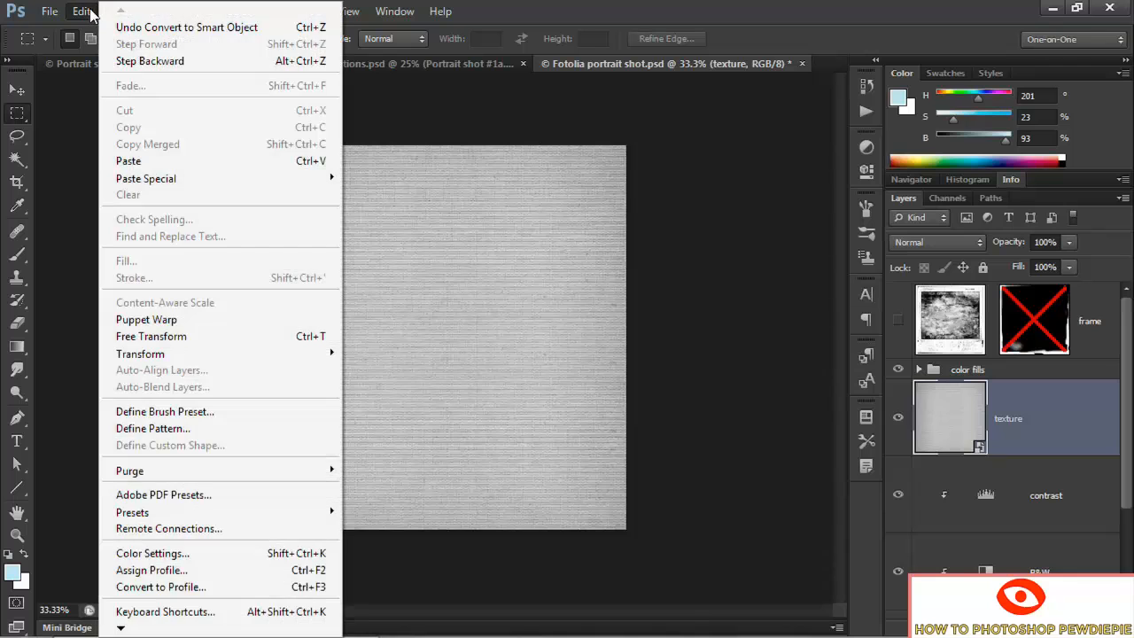
left_click(281, 338)
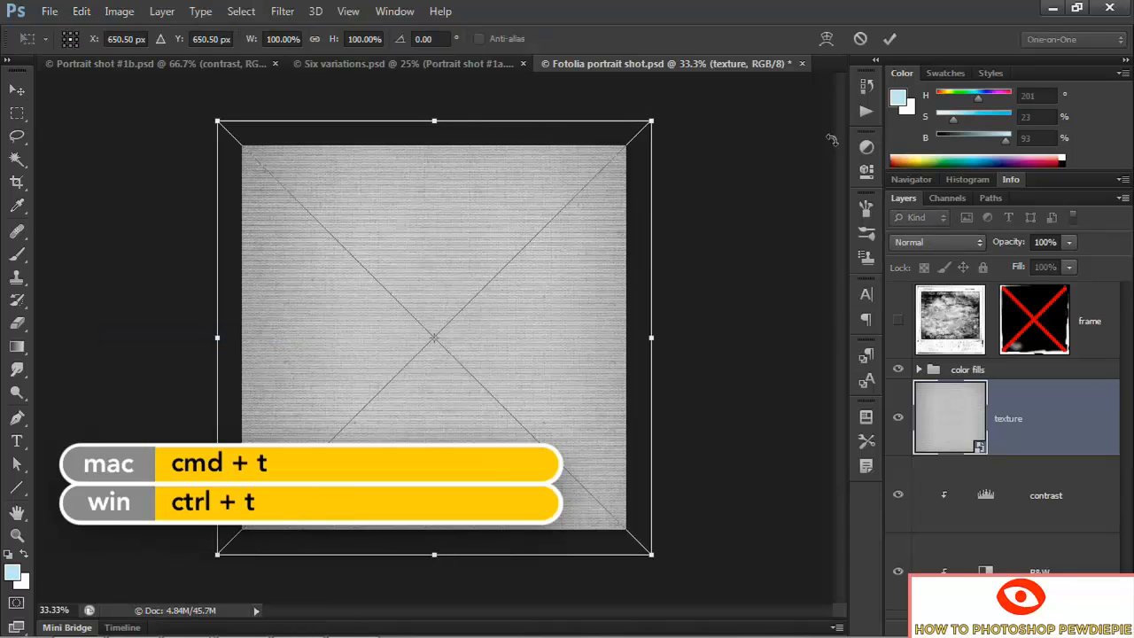
left_click(827, 39)
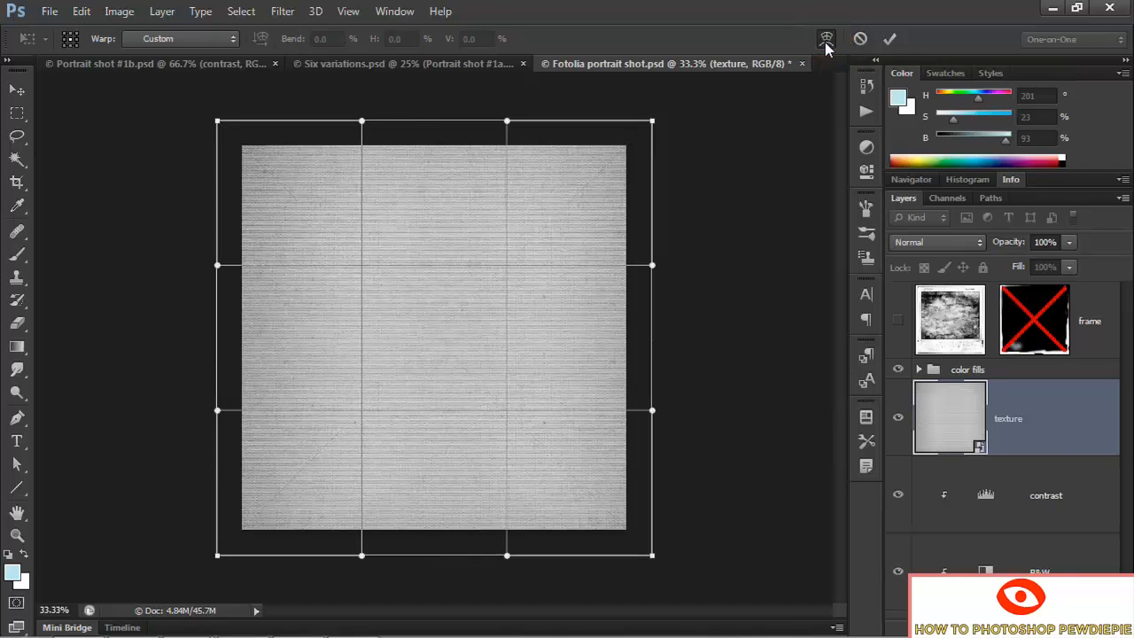
left_click(166, 39)
left_click(160, 170)
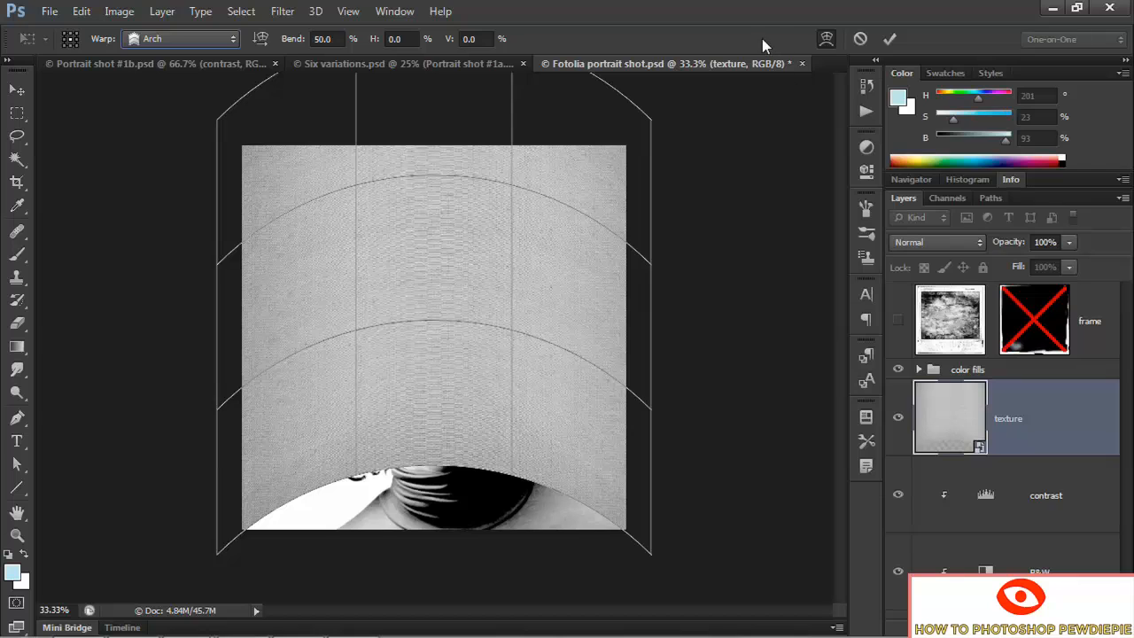
Rotate the warped texture about 94° clockwise and move it down to about X 654 px, Y 669 px
left_click(826, 40)
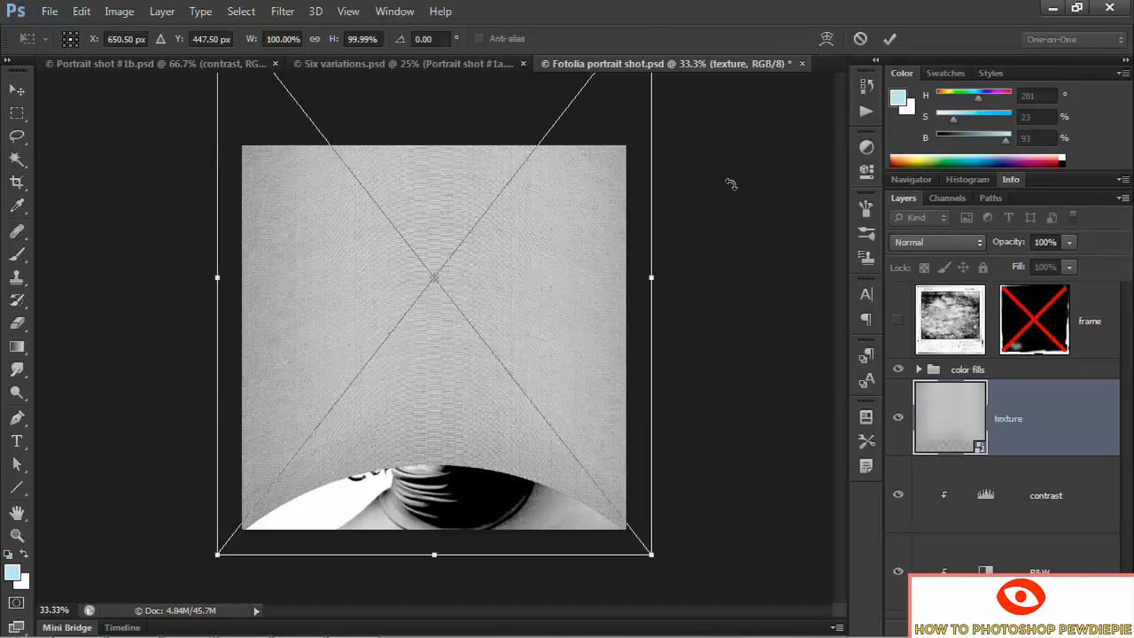
left_click_drag(729, 180, 495, 524)
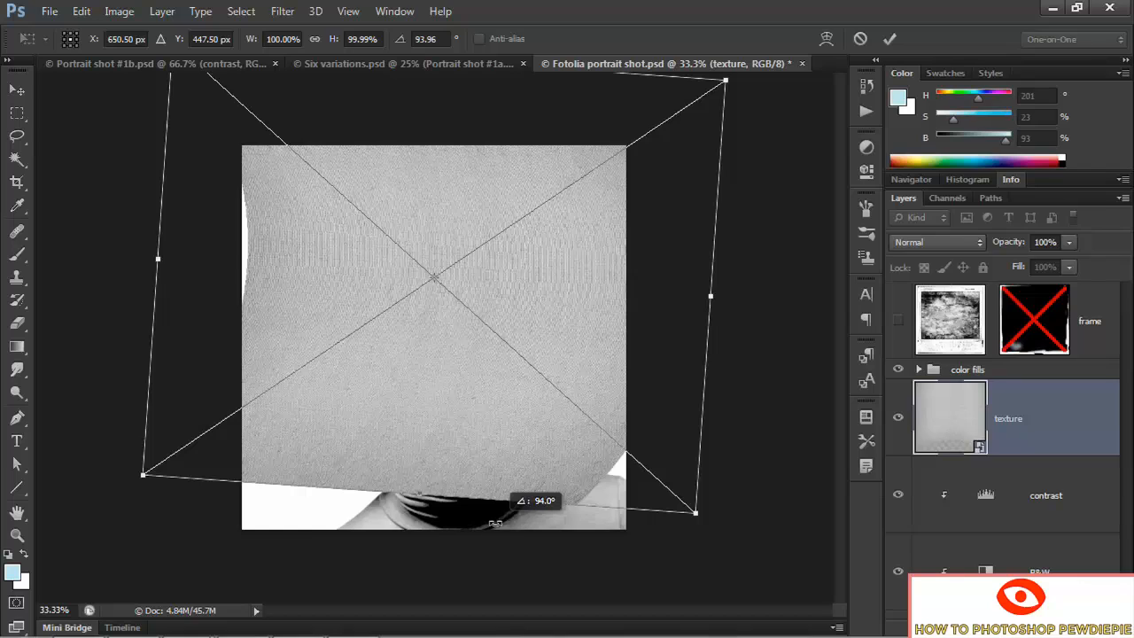
left_click_drag(496, 524, 496, 523)
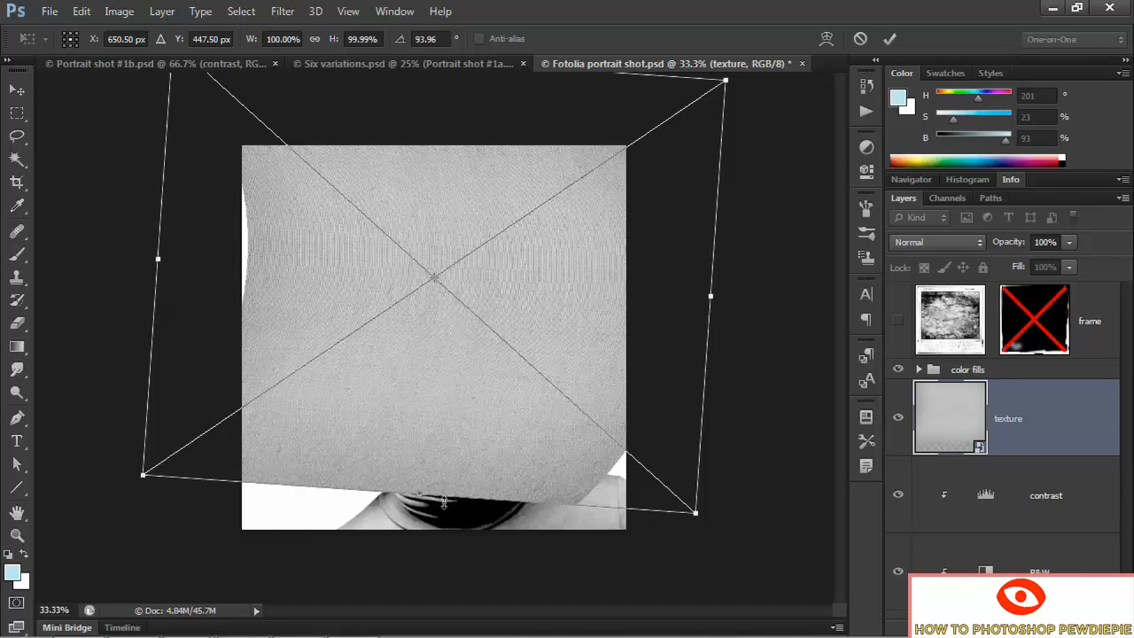
left_click_drag(440, 333, 440, 400)
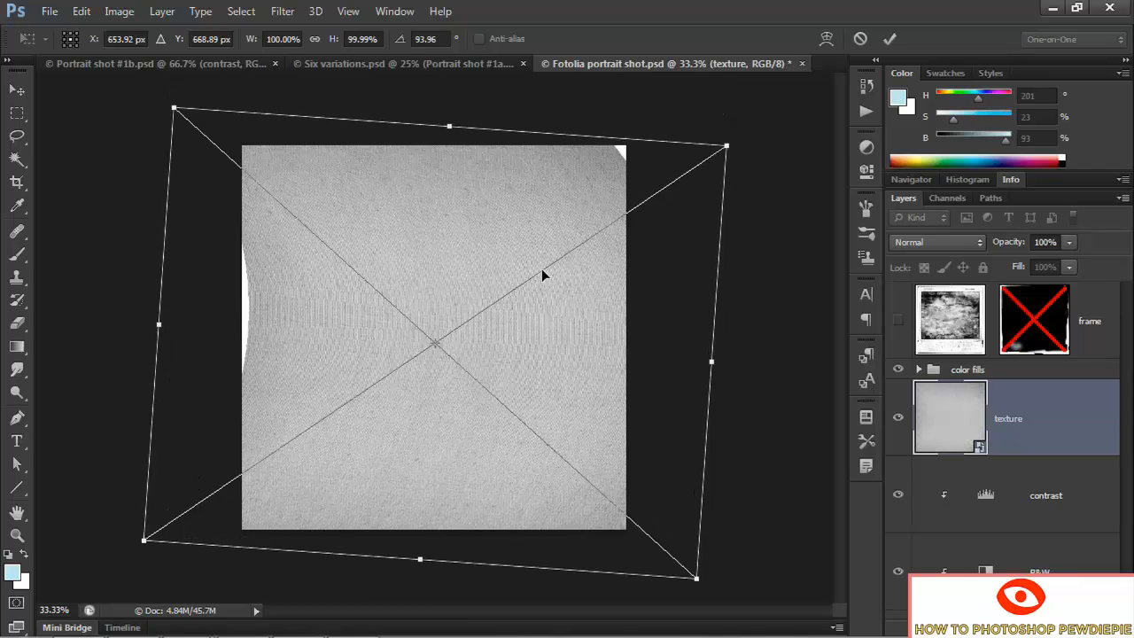
Reverse the texture's Arch warp to a bend of about -27%
left_click(826, 39)
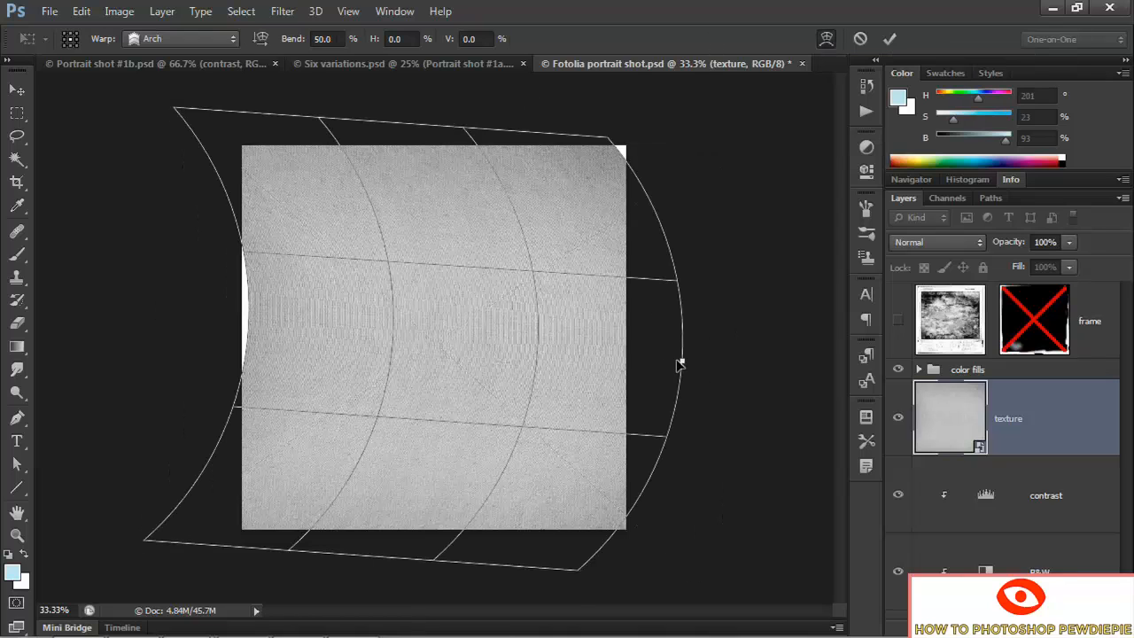
left_click_drag(684, 363, 546, 360)
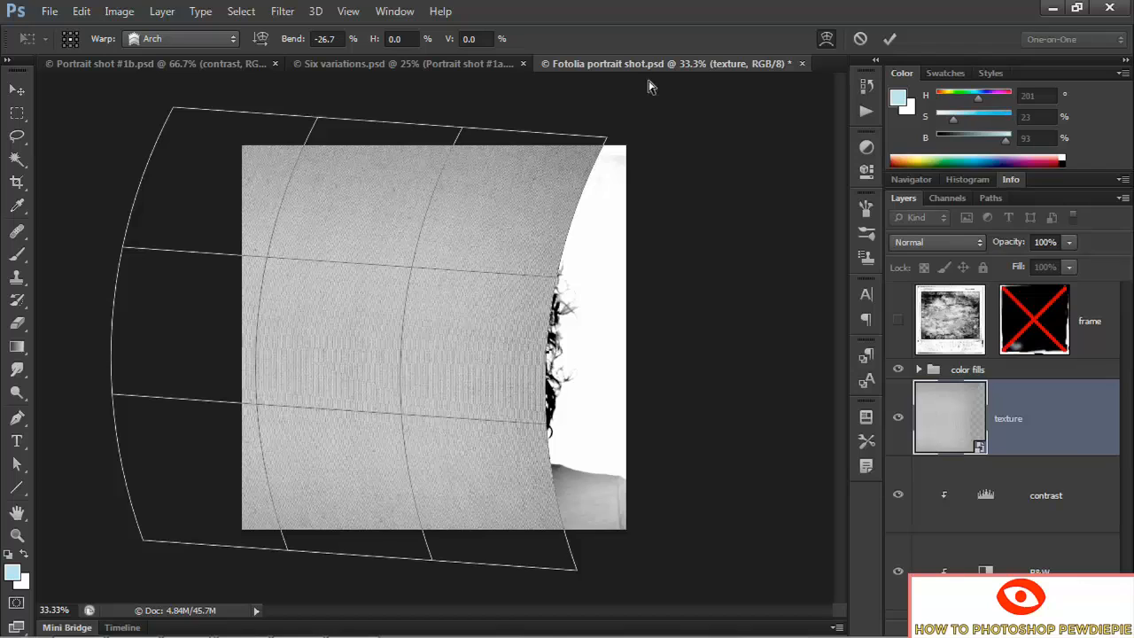
left_click(825, 39)
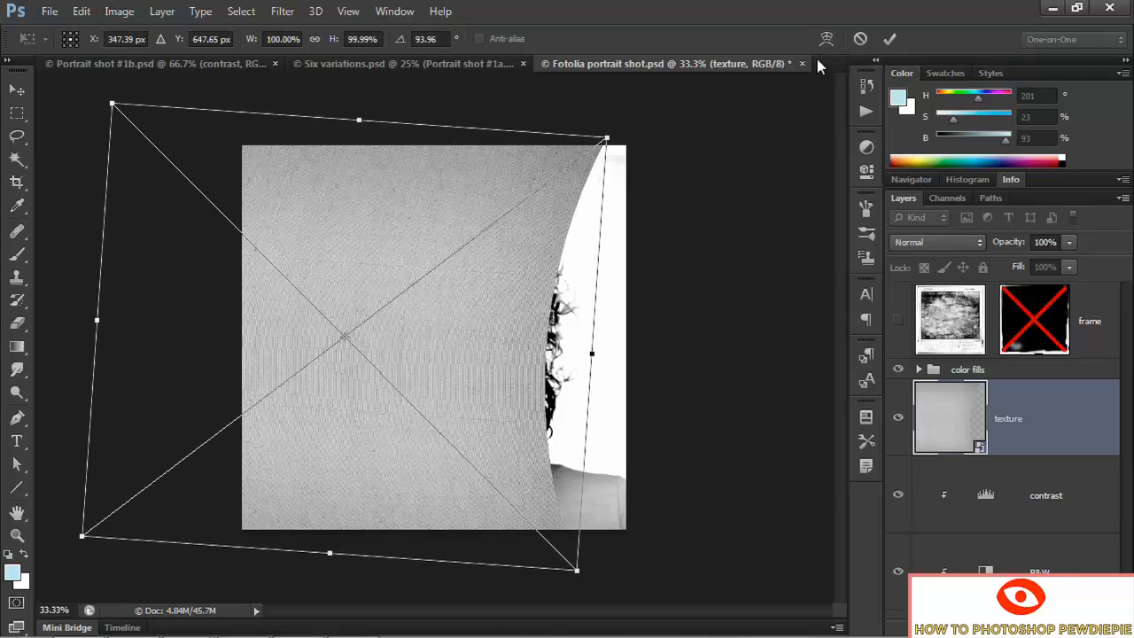
Move the warped texture to about X 627 px, Y 624 px so it covers the canvas, and commit the transformation
left_click_drag(370, 333, 452, 332)
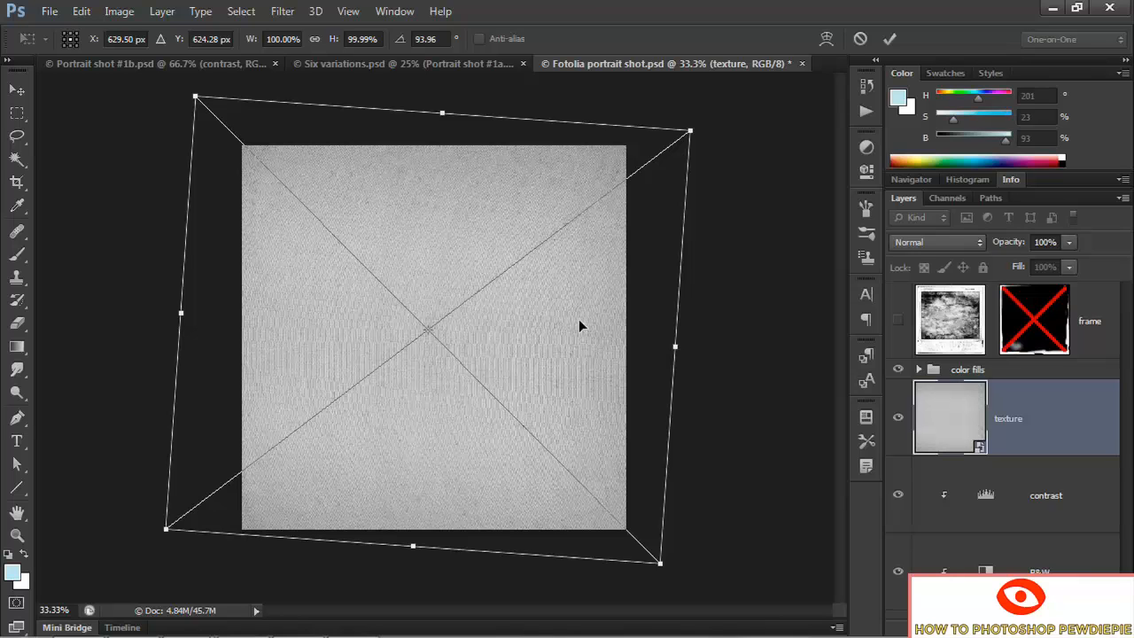
key("Left")
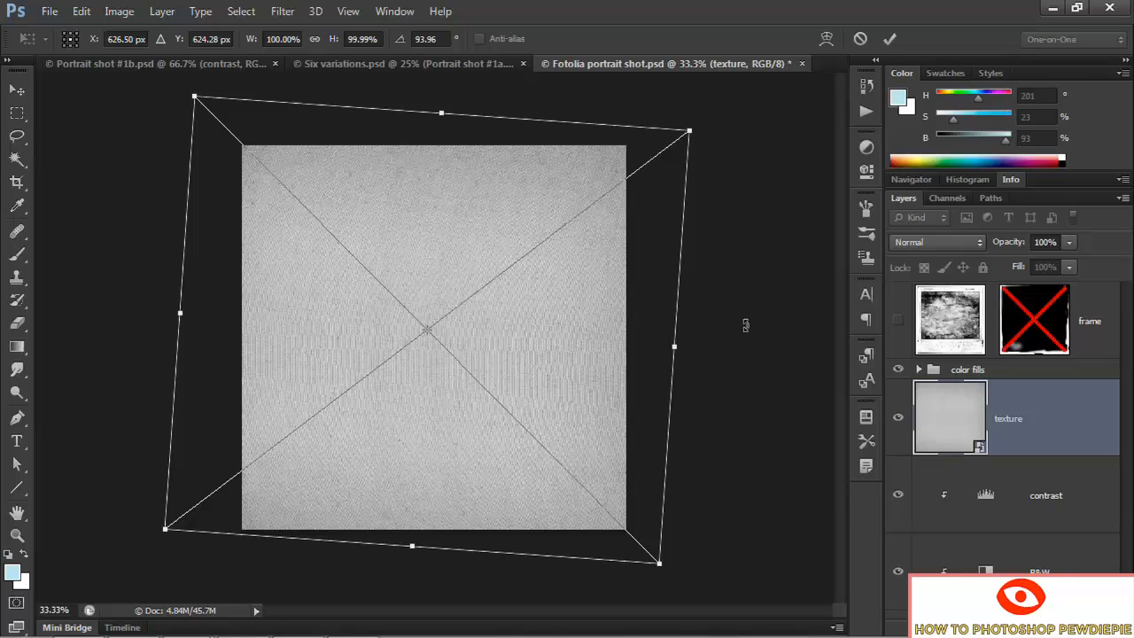
key("Return")
key("m")
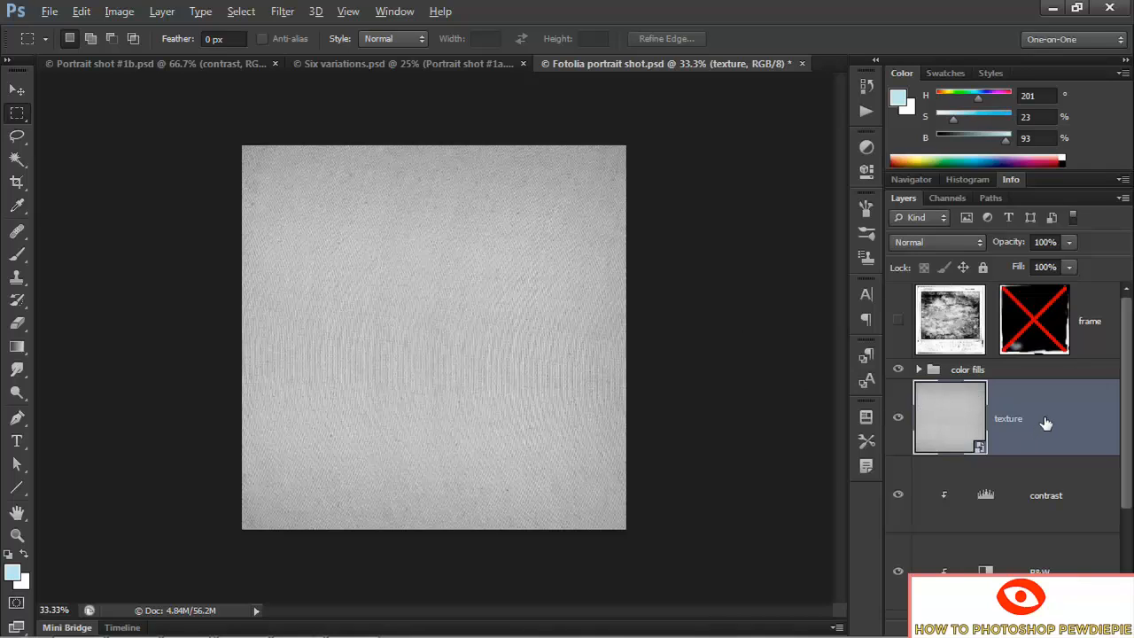
Clip the texture layer to the layers beneath it and set its blend mode to Overlay
key("alt")
key("alt")
left_click_drag(1034, 455, 1029, 449)
left_click(1029, 450, "alt")
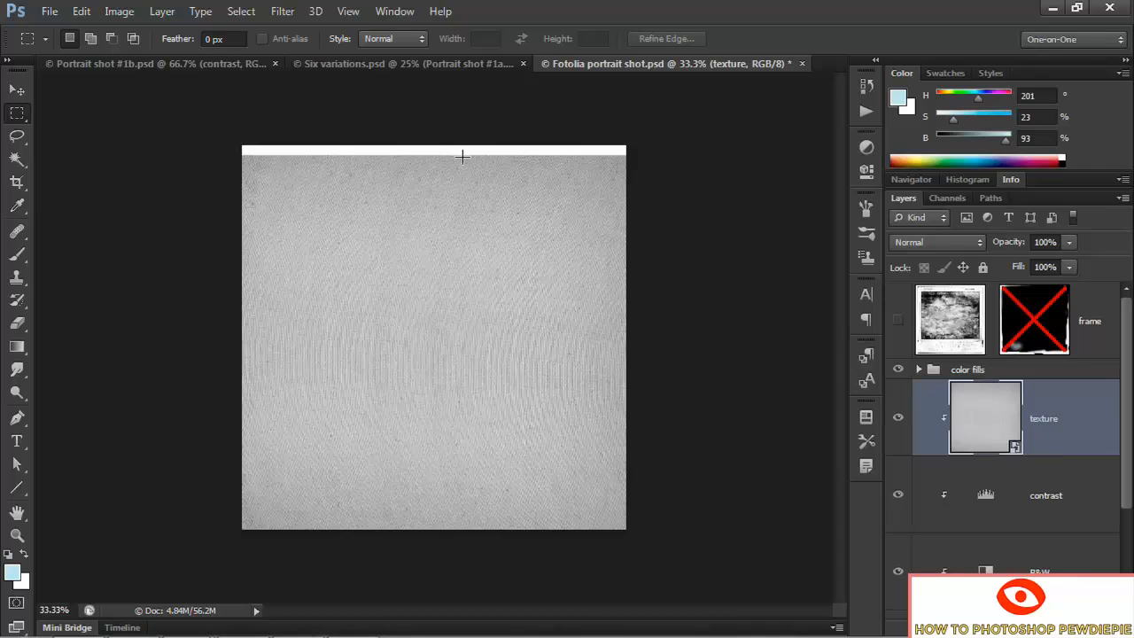
left_click(941, 242)
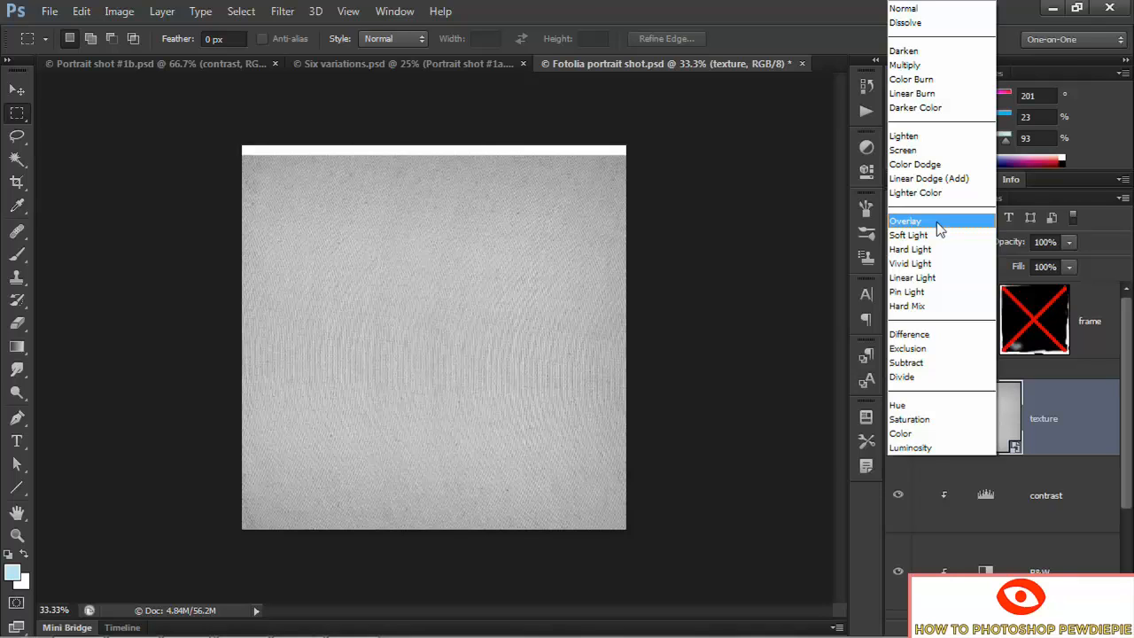
left_click(936, 222)
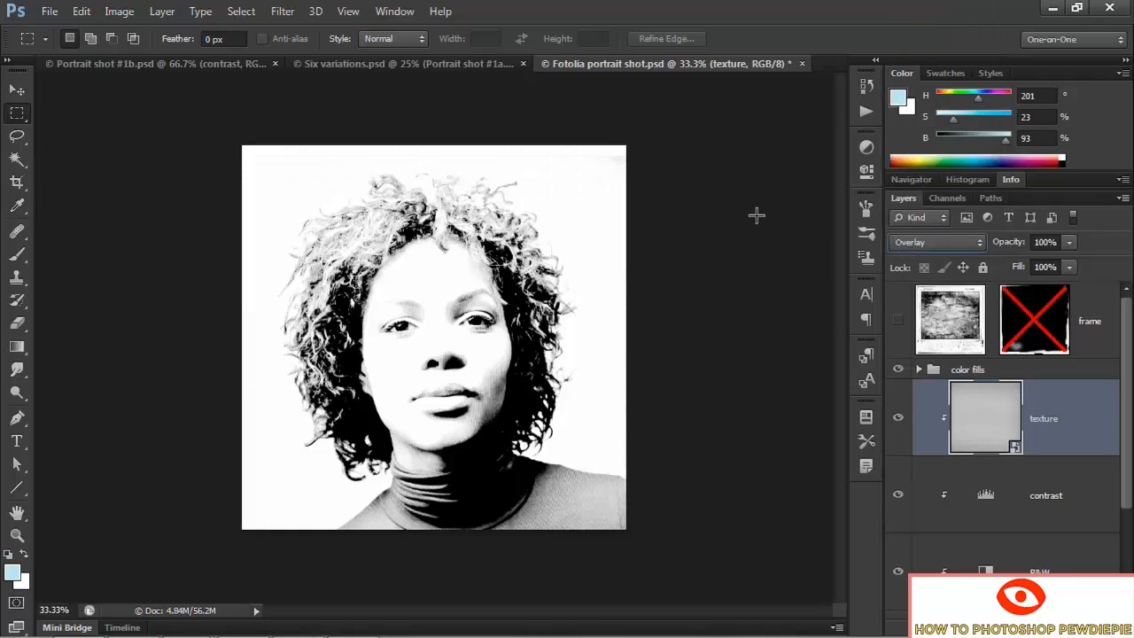
key("ctrl+plus")
key("ctrl+plus")
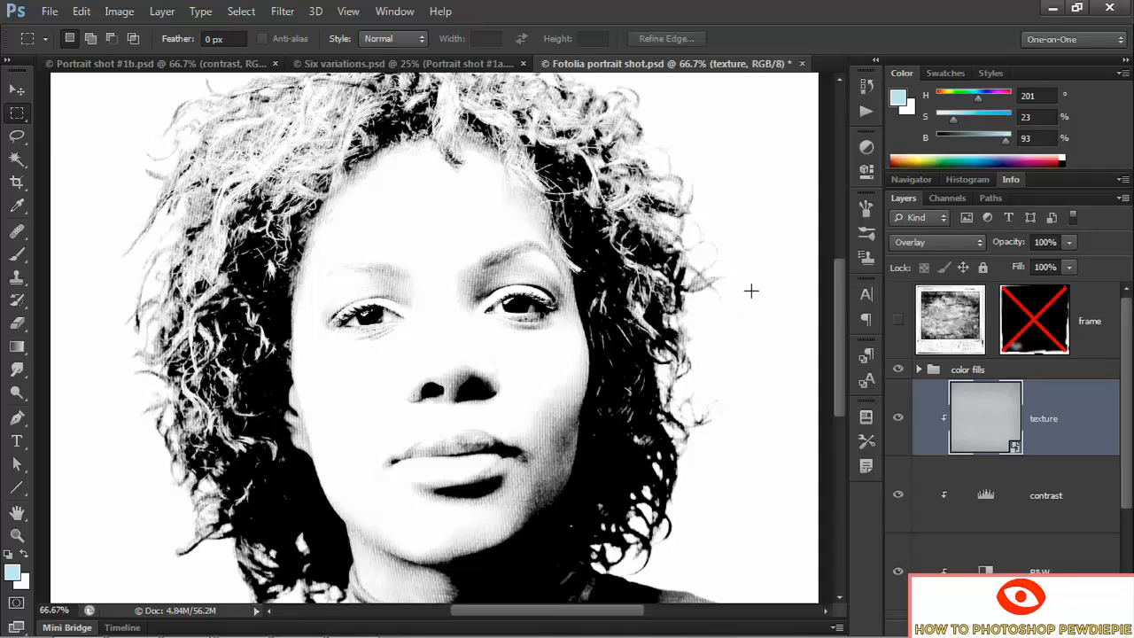
Expand the color fills group and make its eyes, eyelids and lips layers visible, with the eyes layer selected
left_click(920, 372)
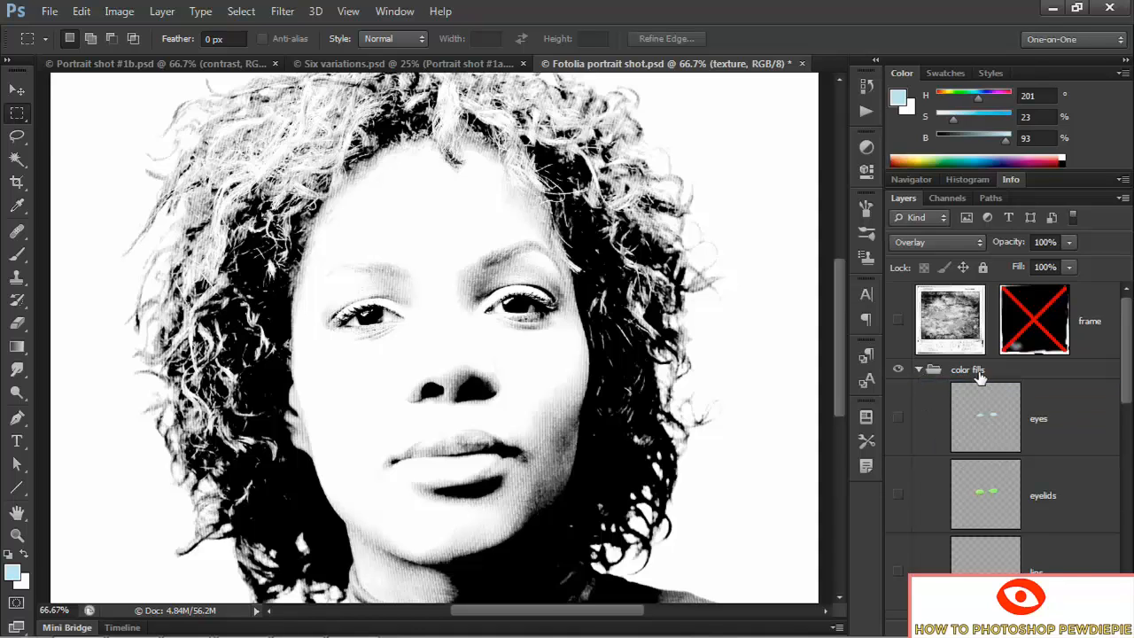
scroll(980, 379, "down", 1)
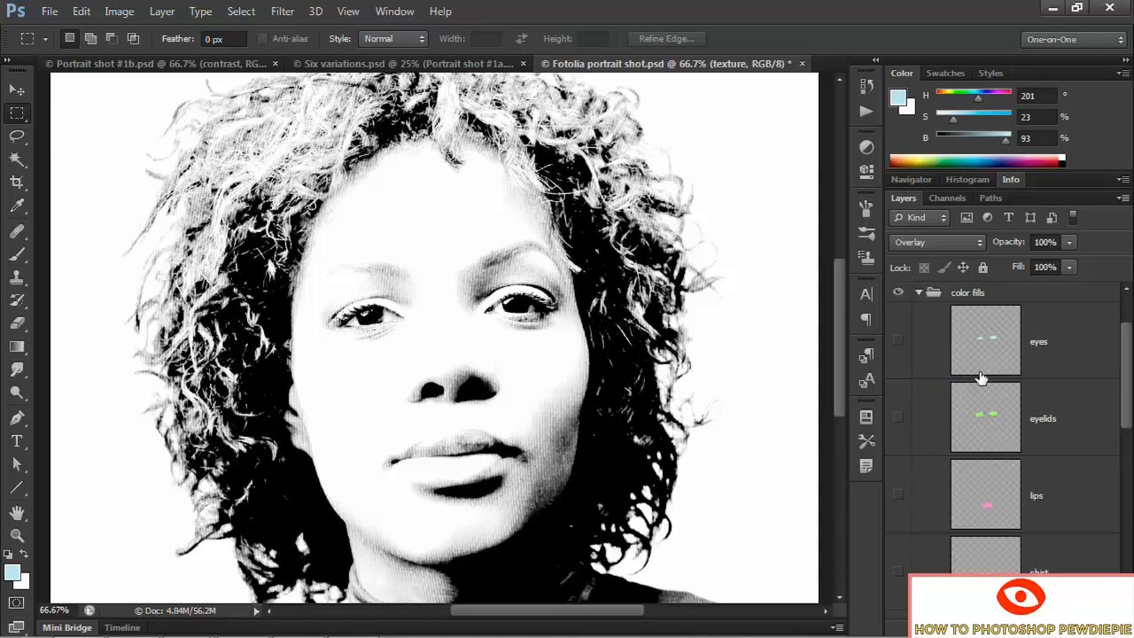
left_click(898, 344)
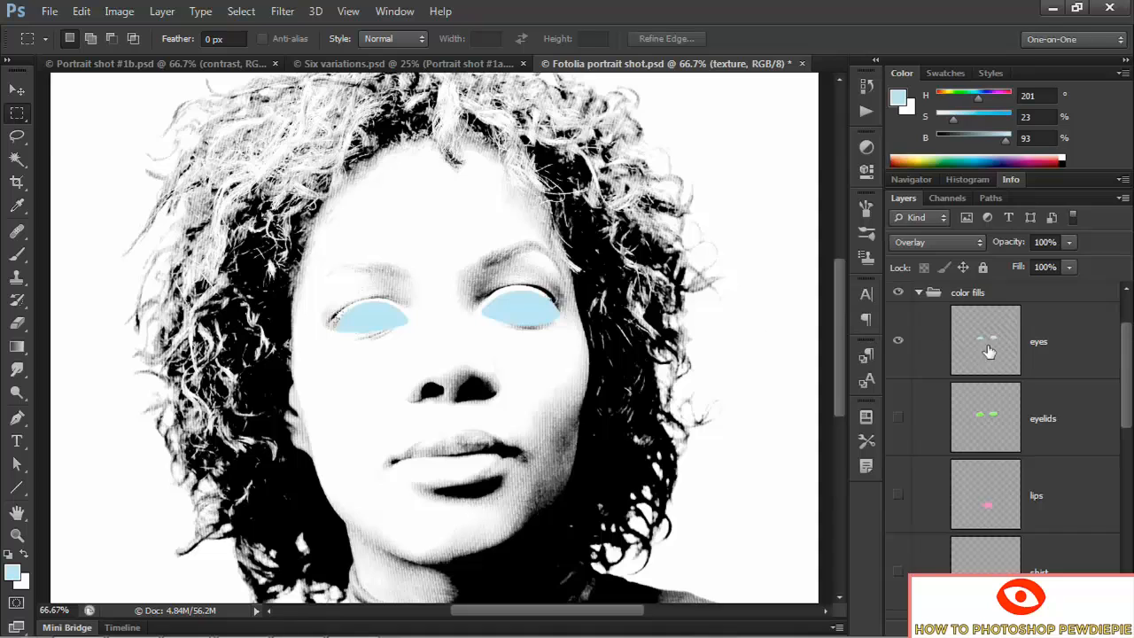
left_click(1059, 360)
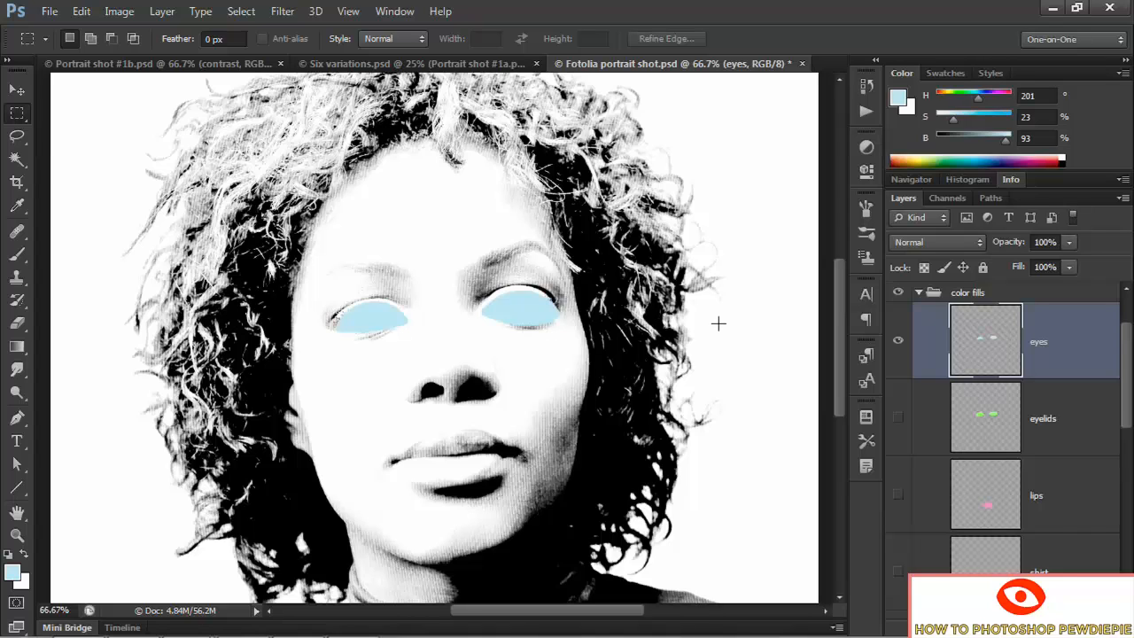
left_click(898, 420)
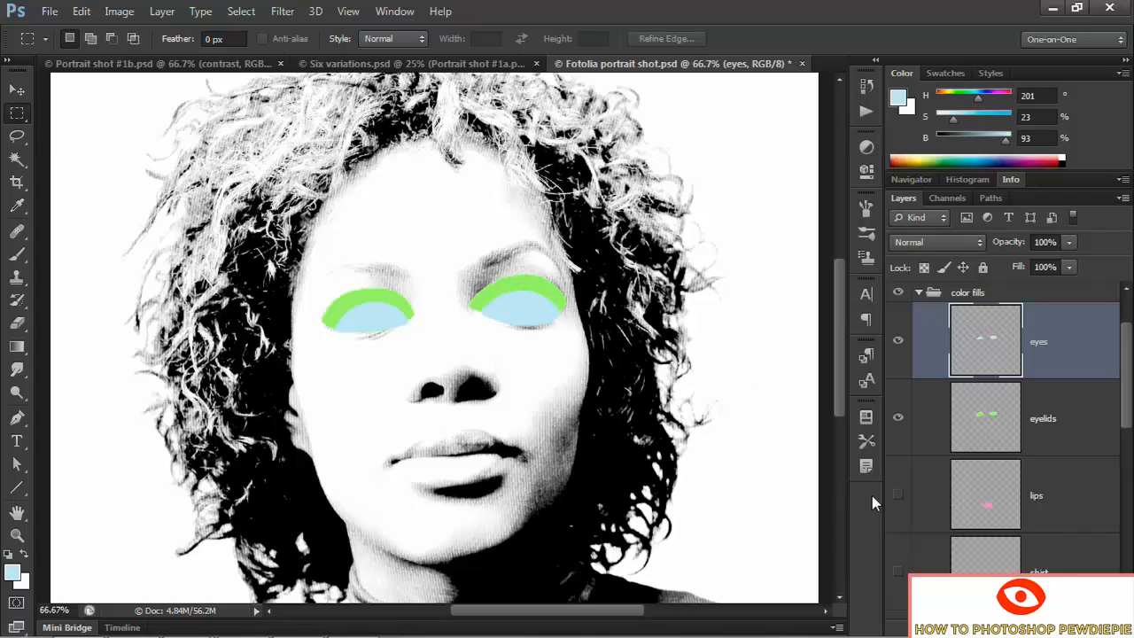
left_click(898, 497)
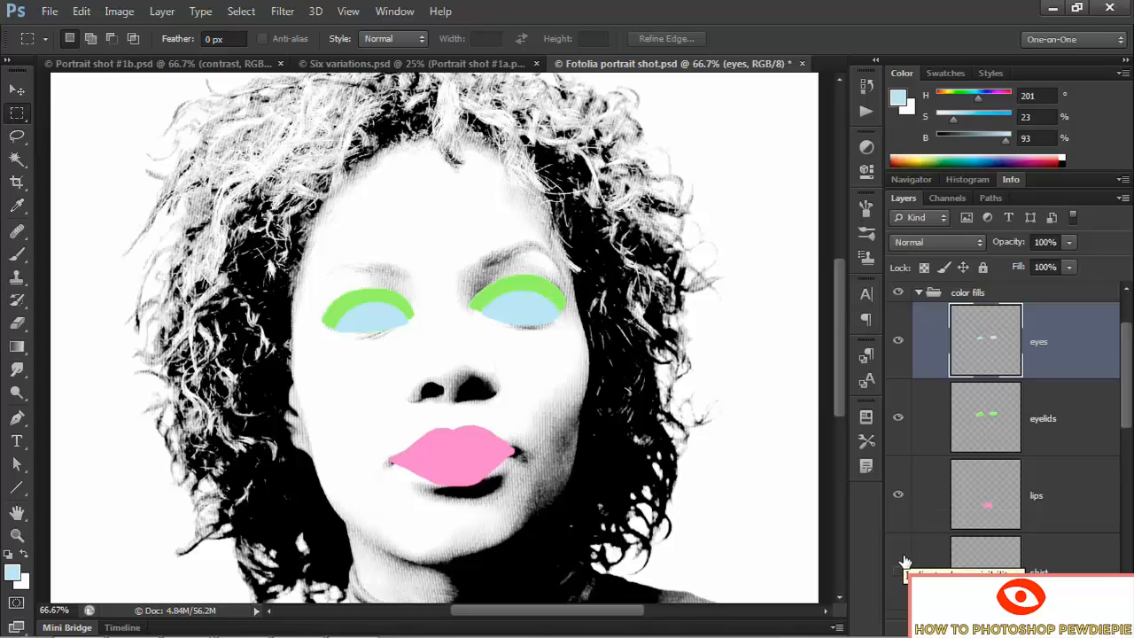
Make the shirt and face layers in the color fills group visible
key("ctrl+minus")
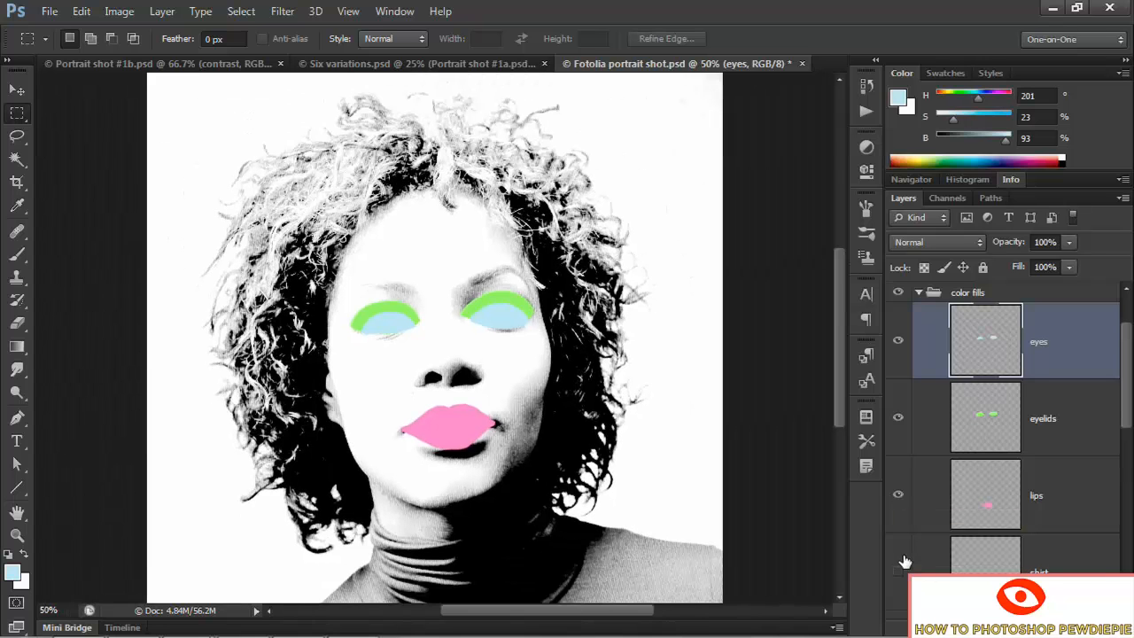
left_click(897, 572)
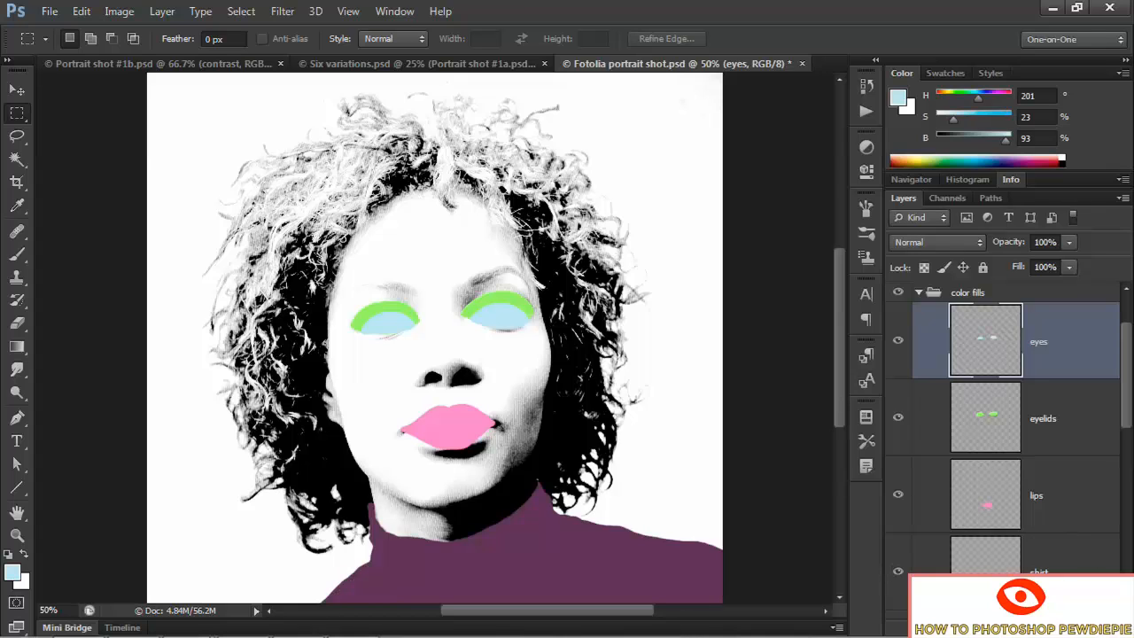
scroll(1010, 434, "down", 3)
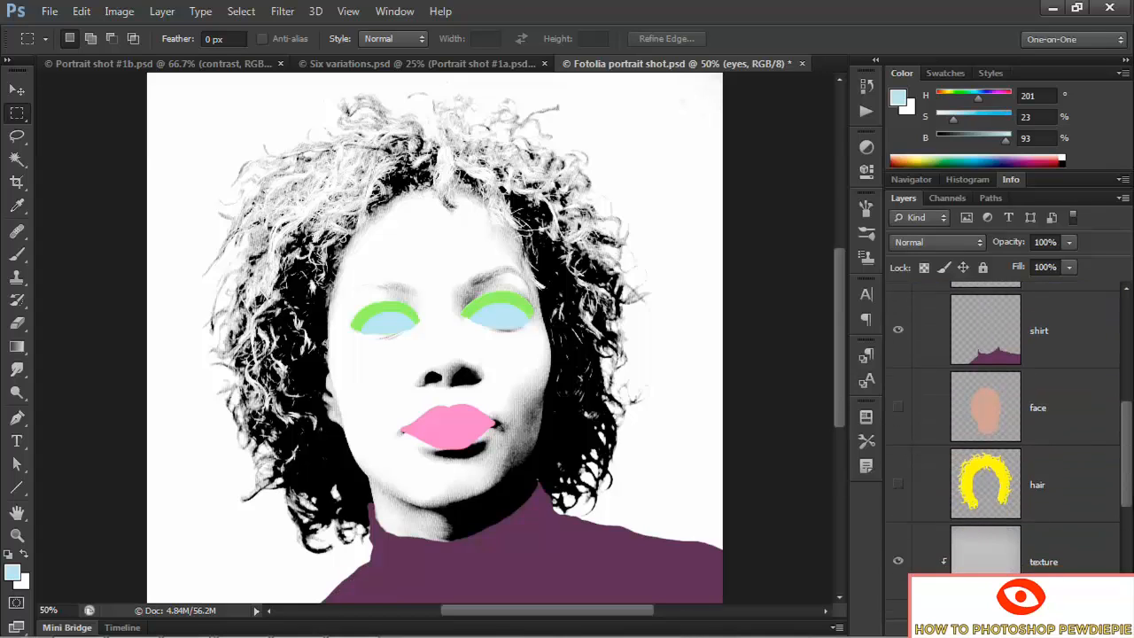
scroll(974, 475, "down", 1)
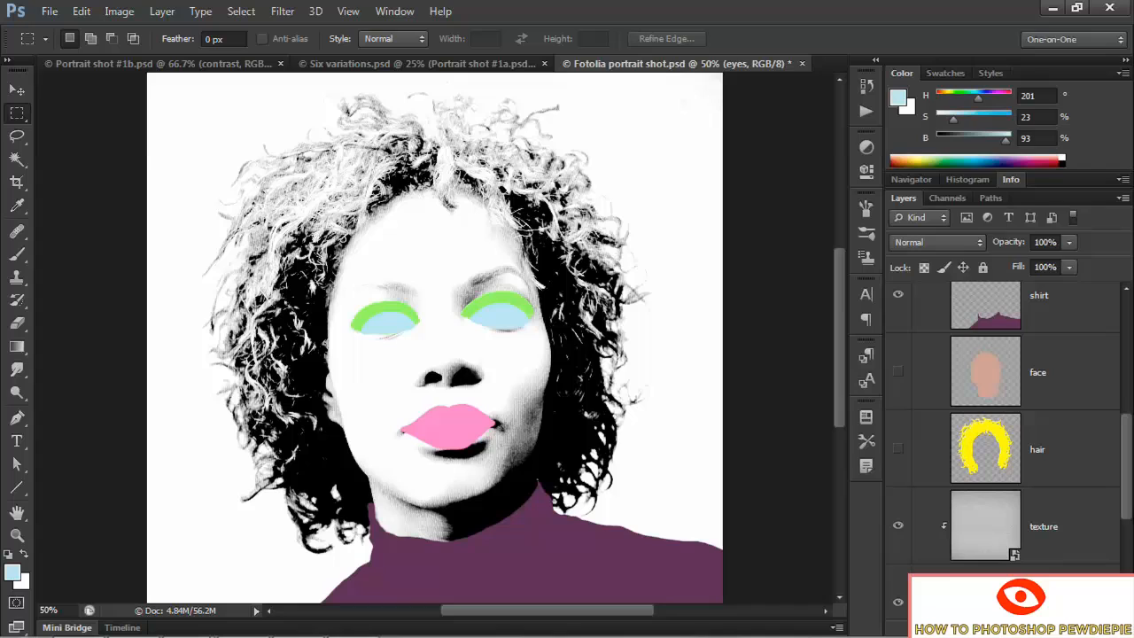
left_click(898, 374)
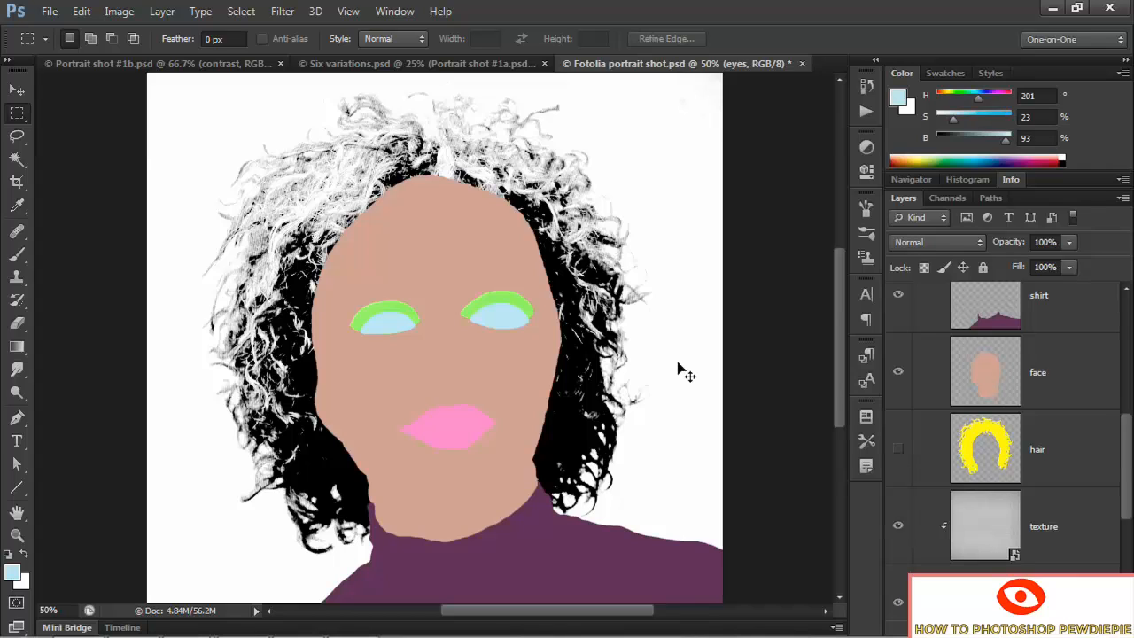
Switch to the Brush tool and check its size and hardness settings
key("ctrl+plus")
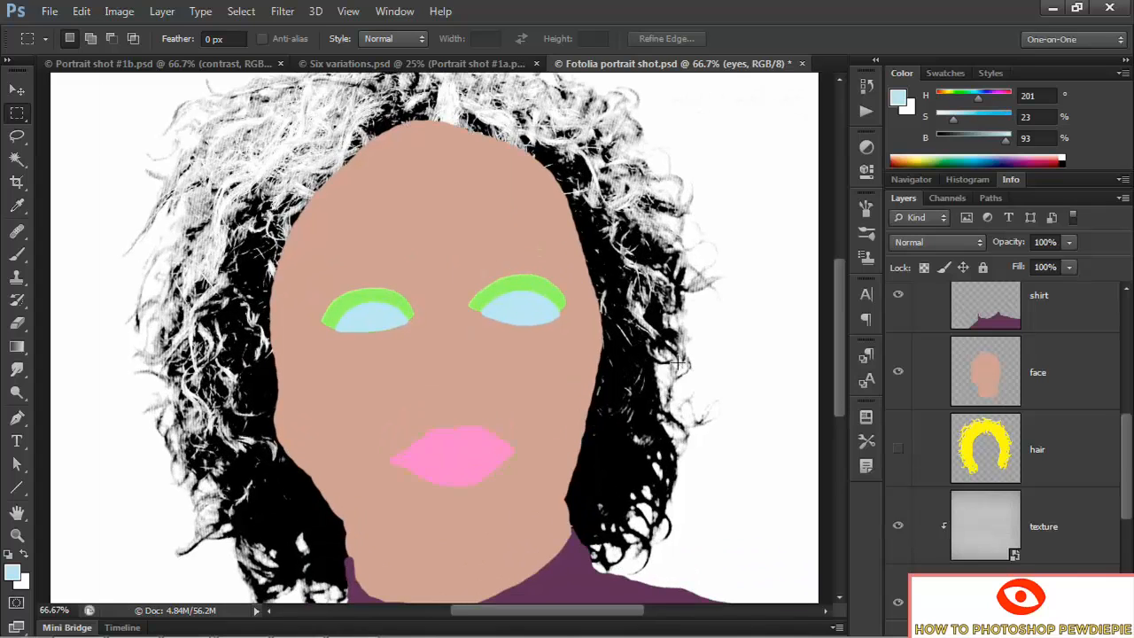
key("ctrl+plus")
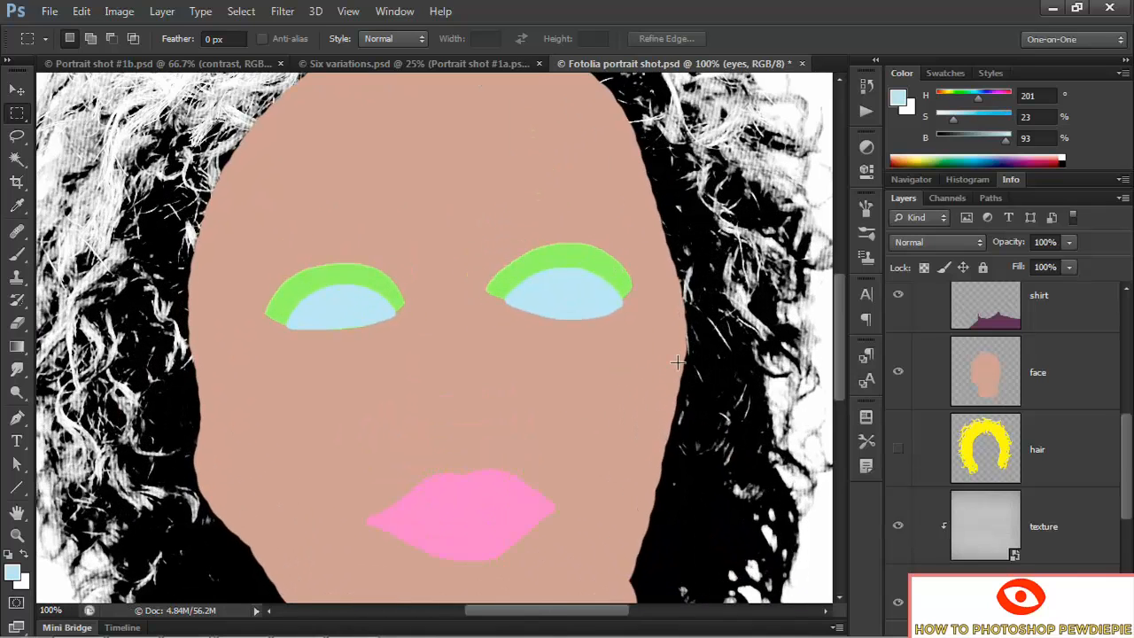
left_click_drag(612, 497, 602, 377)
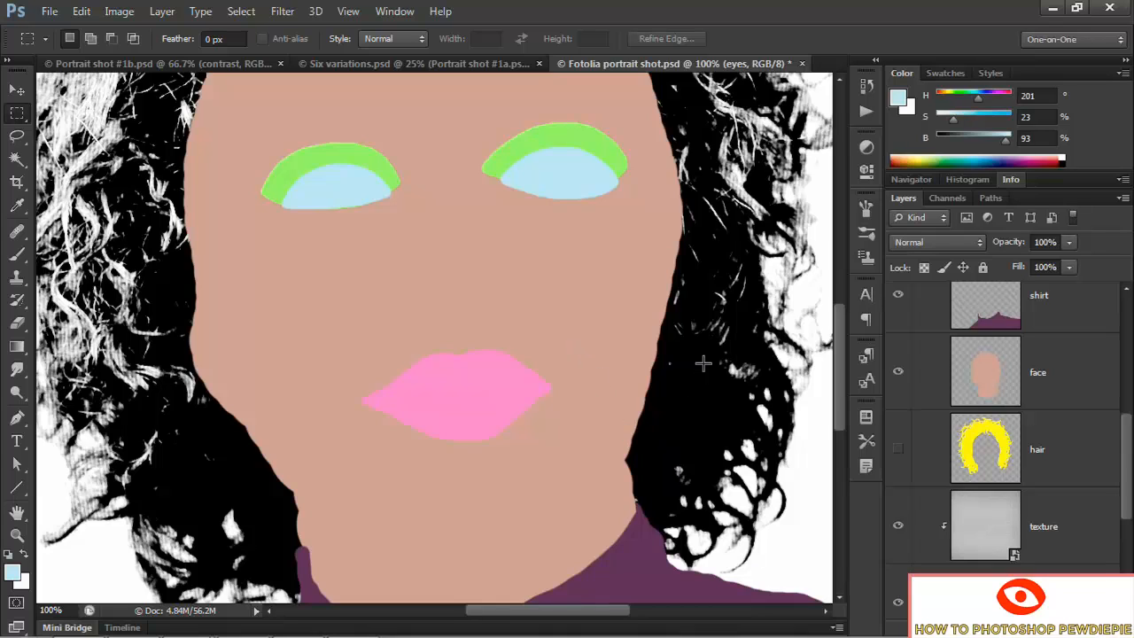
key("b")
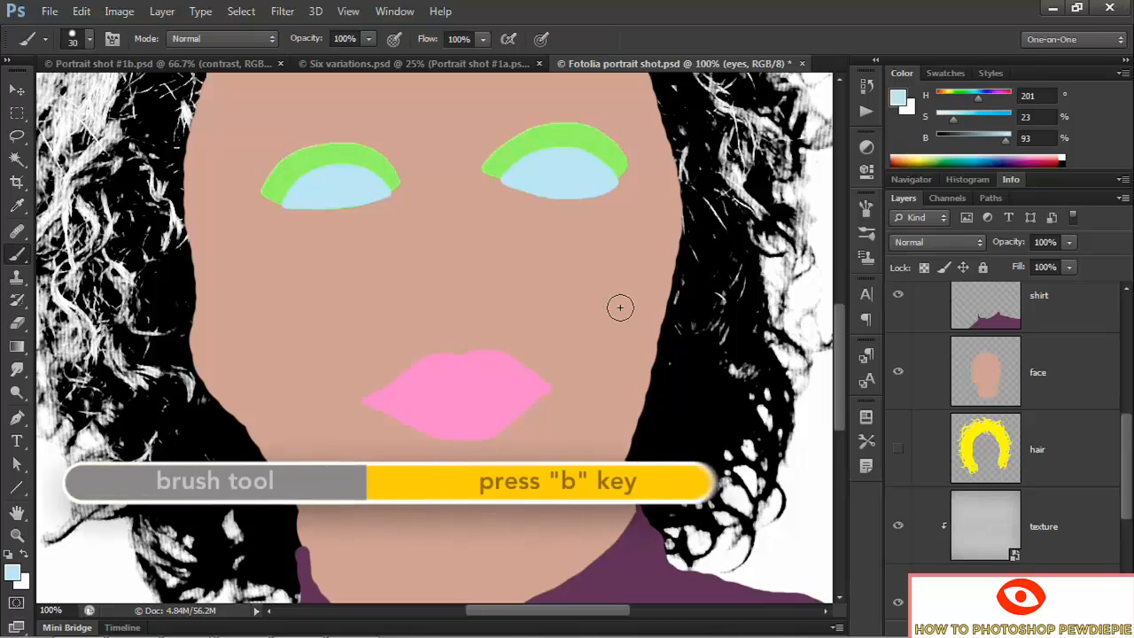
right_click(578, 254)
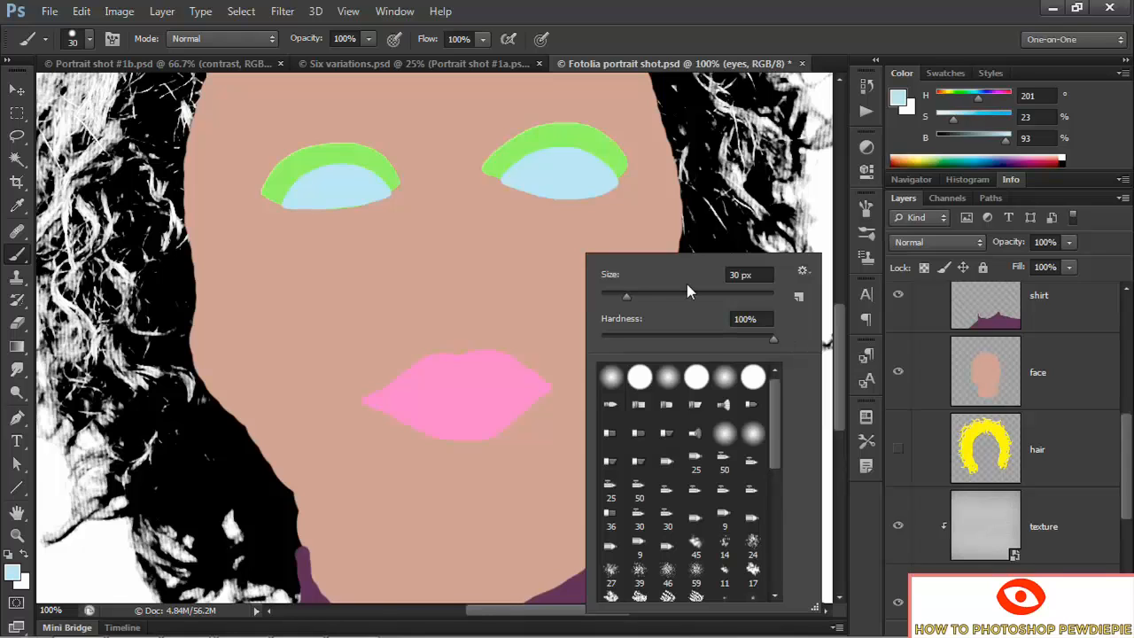
key("Return")
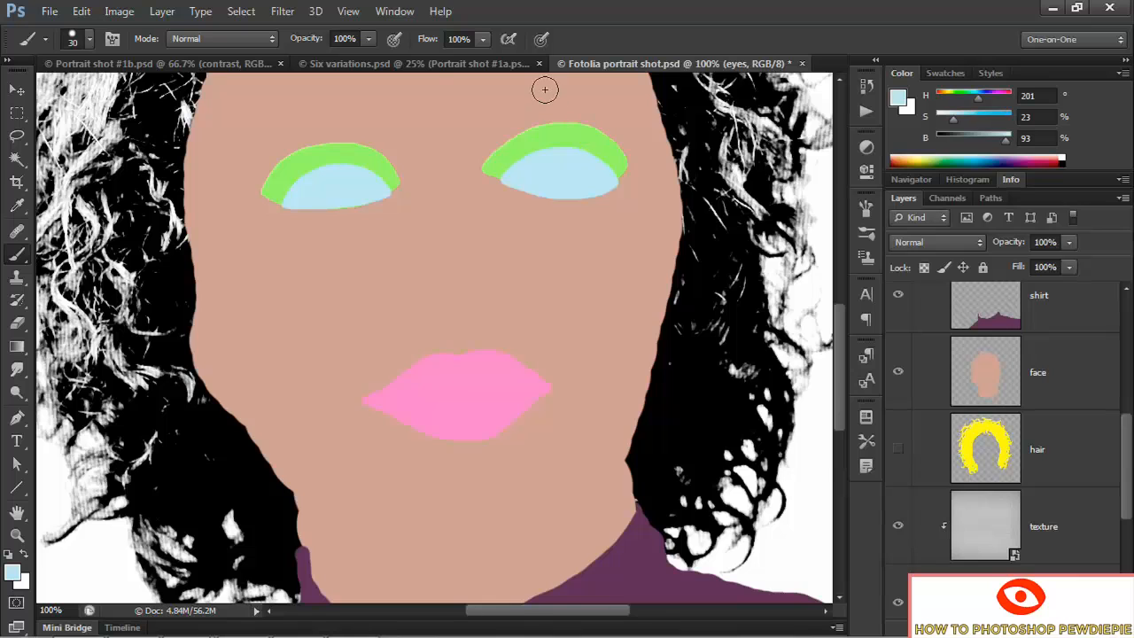
Try a brush tip spacing of 25% in the brush settings and return it to 10%
left_click(390, 13)
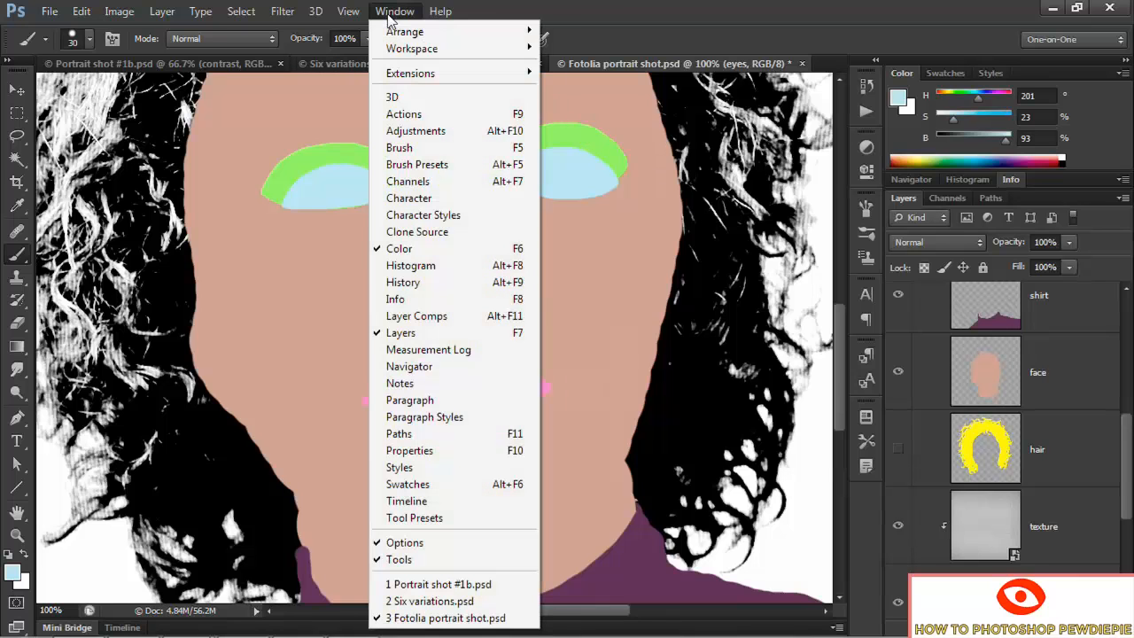
left_click(467, 150)
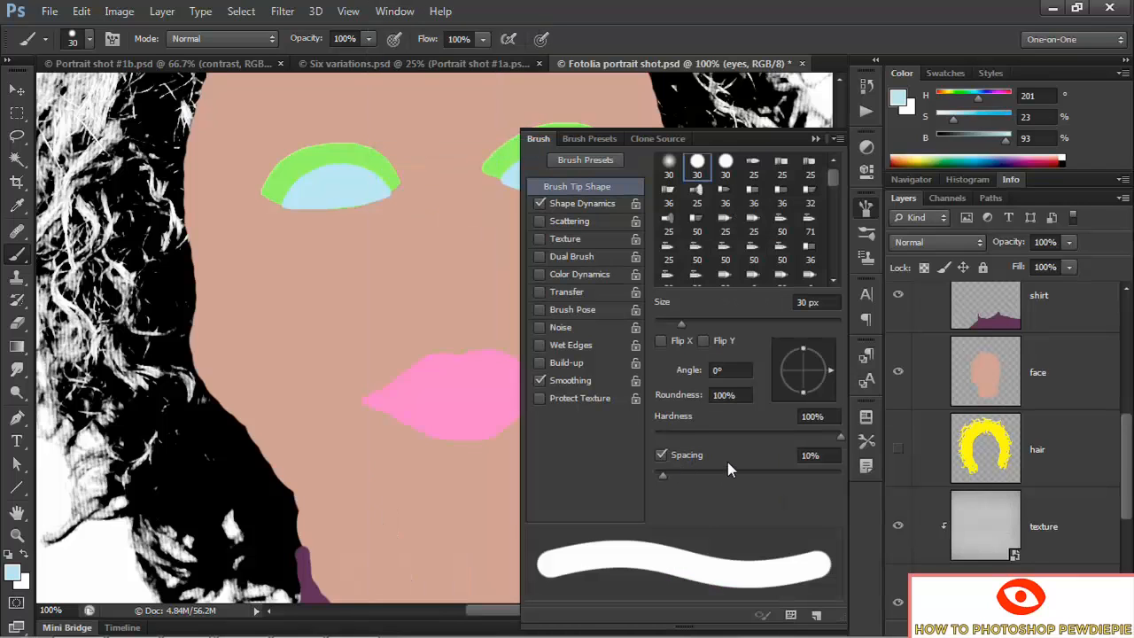
left_click(820, 455)
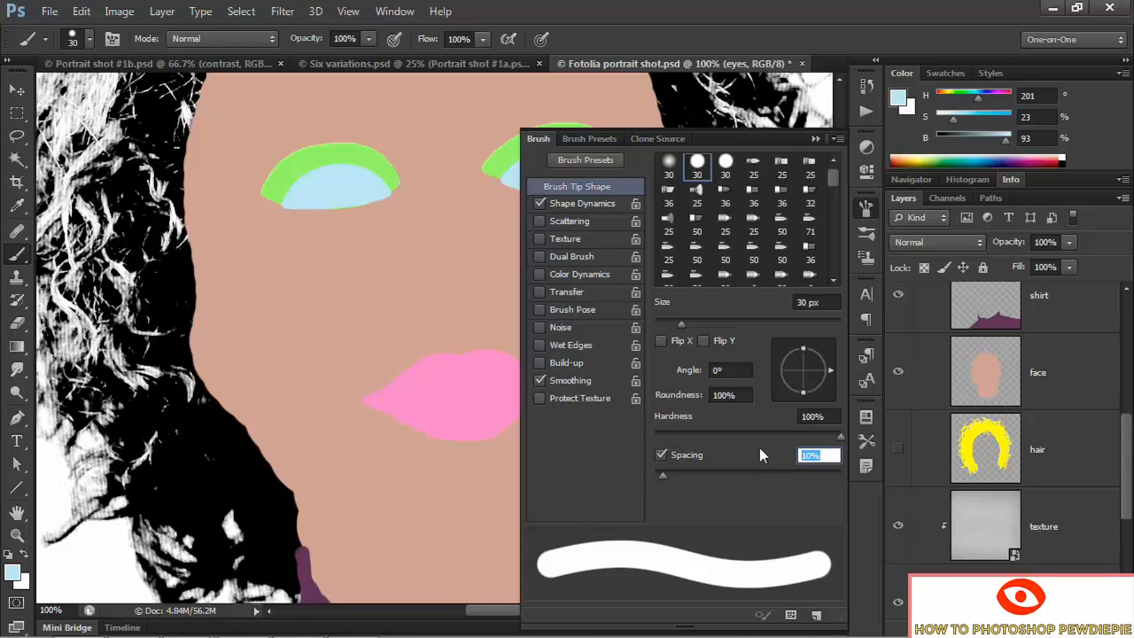
type("25")
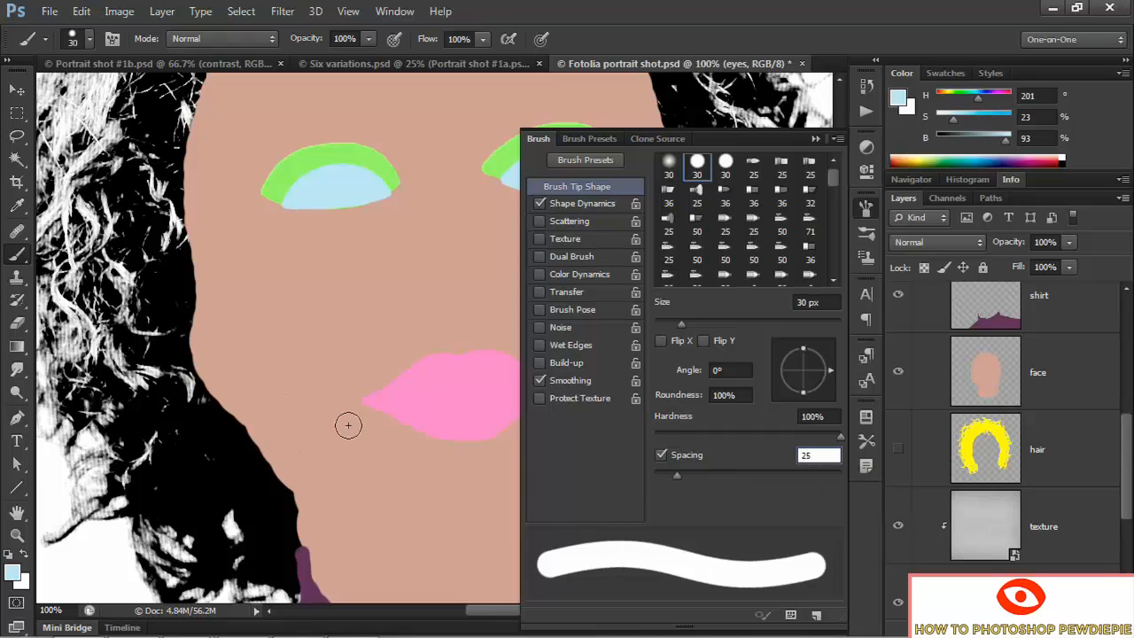
double_click(795, 460)
type("10")
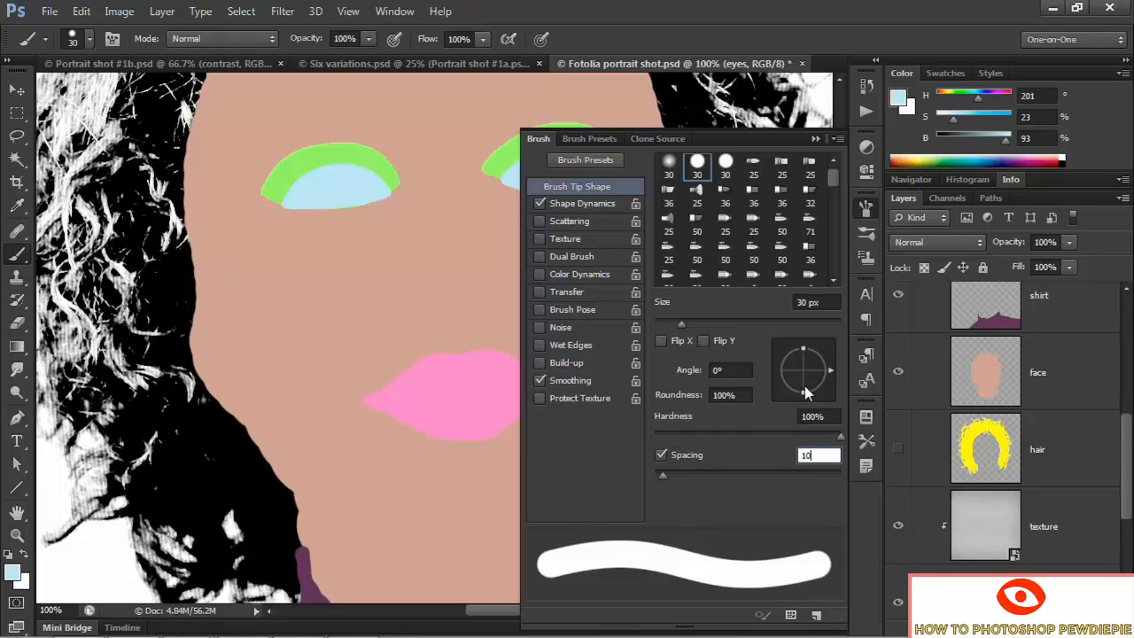
left_click(815, 138)
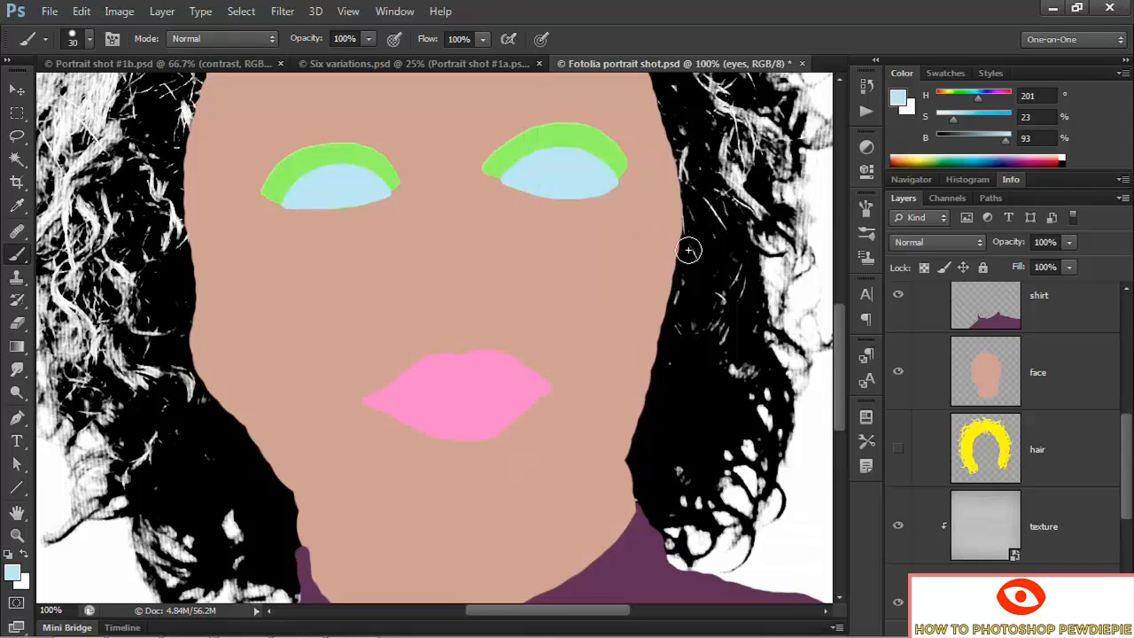
key("ctrl+minus")
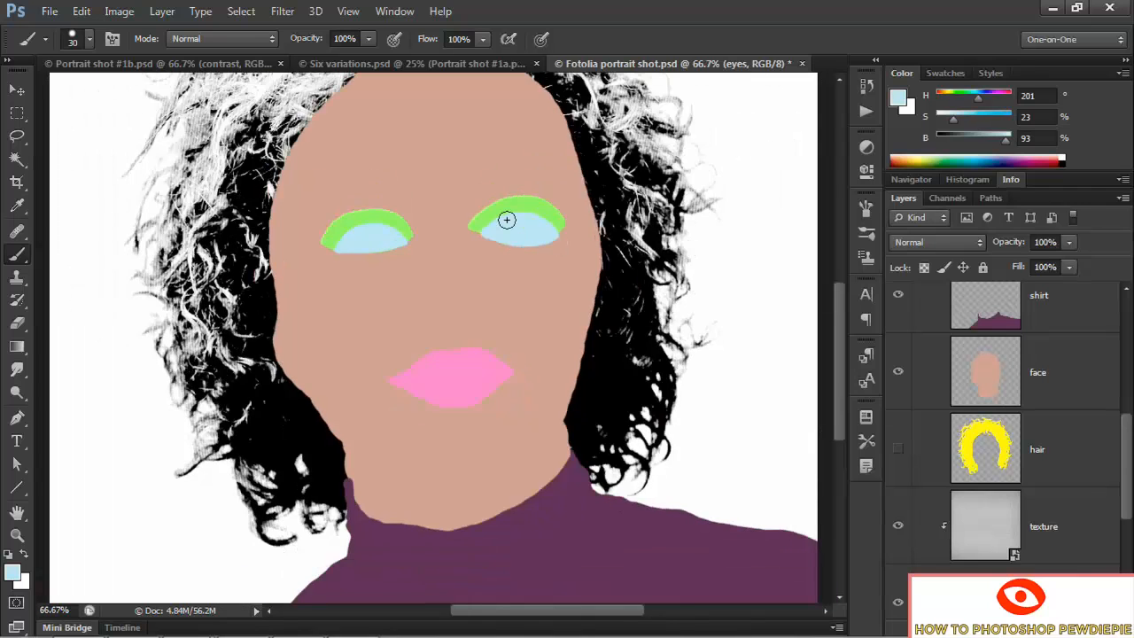
key("ctrl+0")
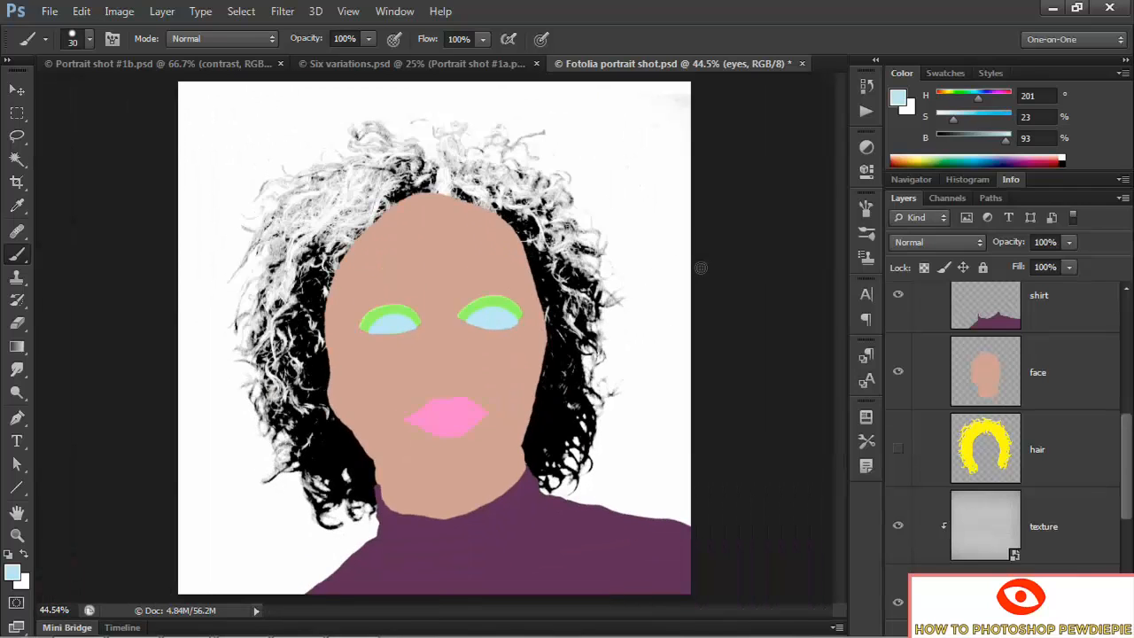
Make the hair layer visible and move it directly above the face layer
left_click(898, 450)
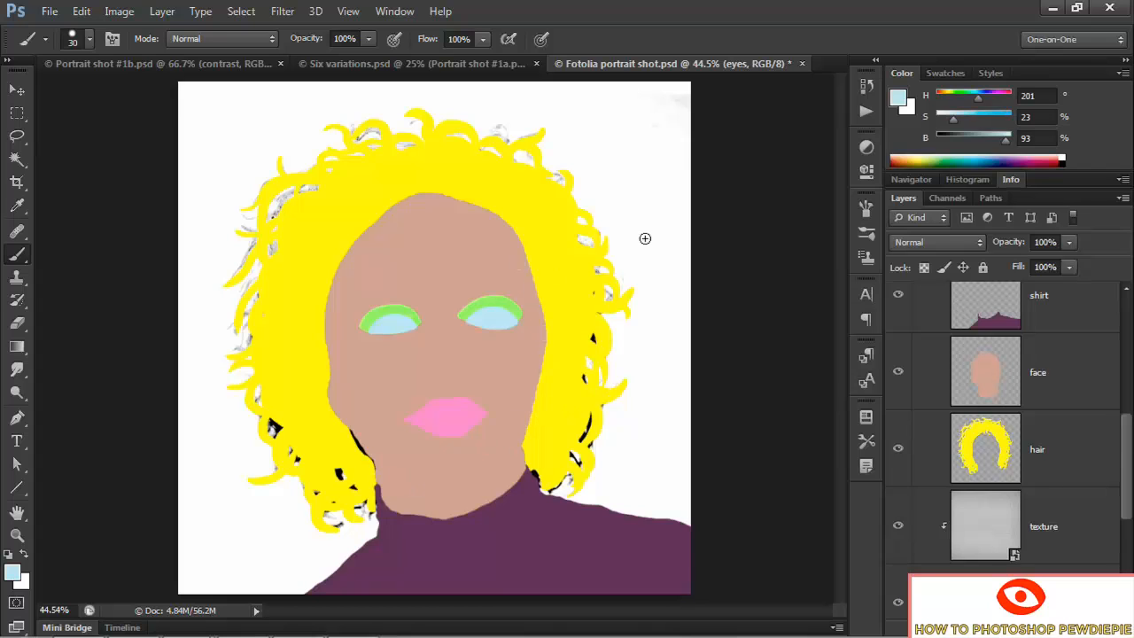
left_click(1064, 448)
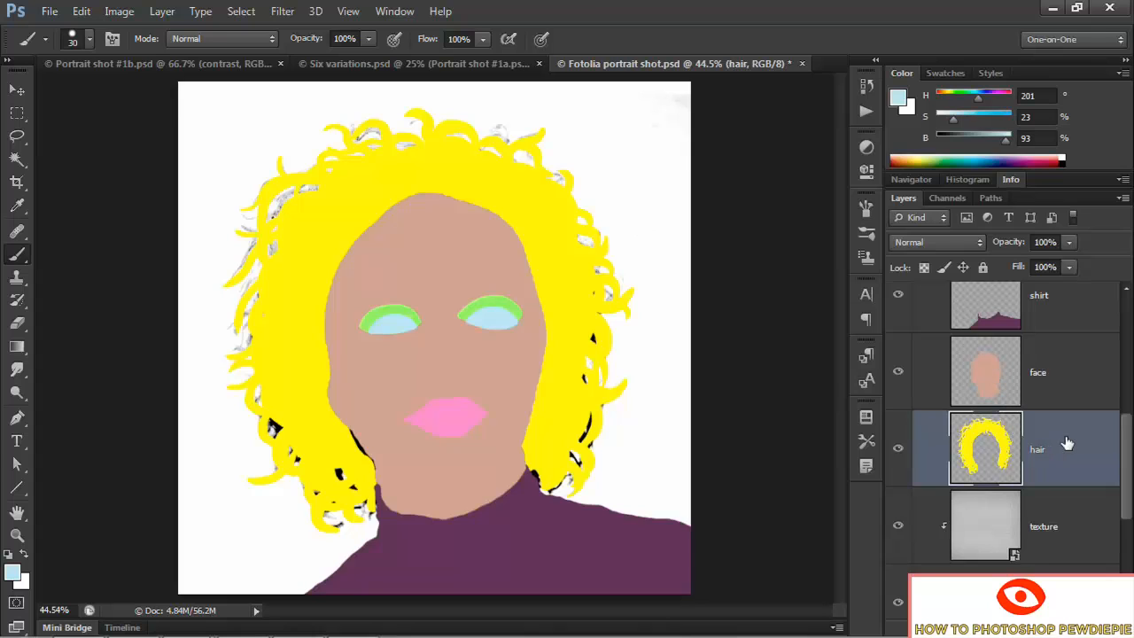
left_click_drag(1077, 448, 1053, 352)
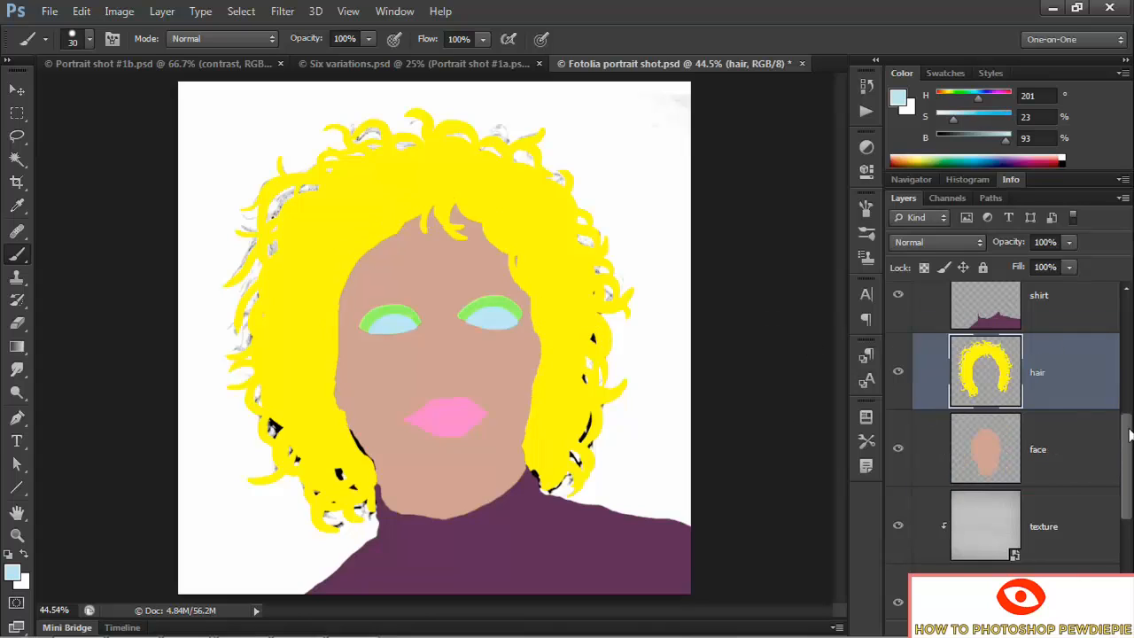
Collapse the color fills group and send it to the back of the stack, just above the Background layer
left_click_drag(1127, 427, 1129, 307)
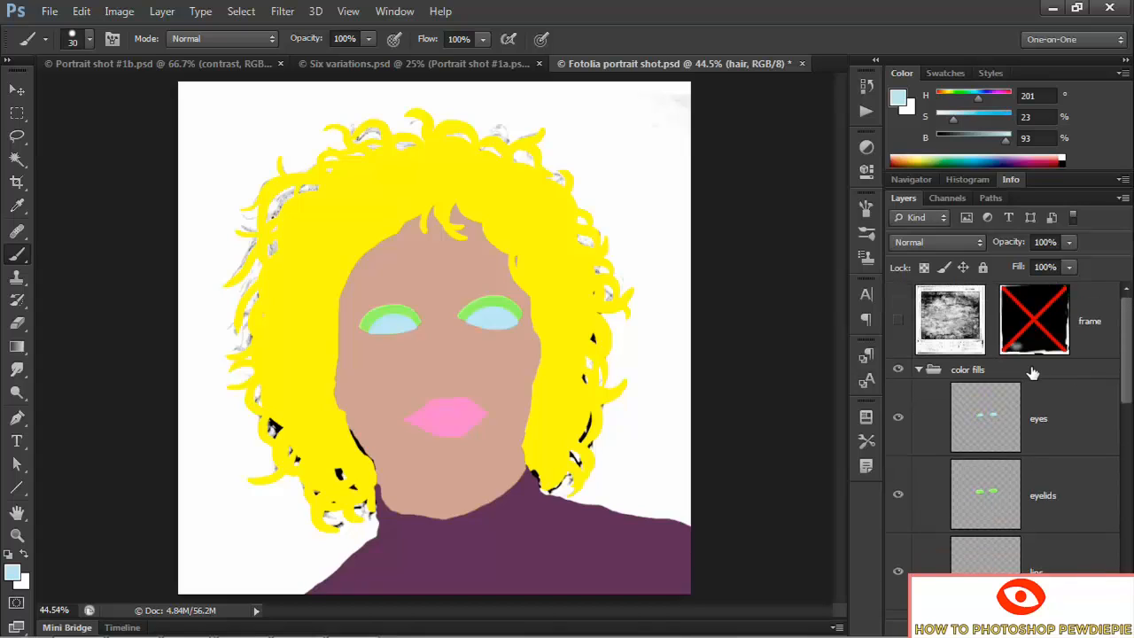
left_click(922, 371)
left_click(1019, 372)
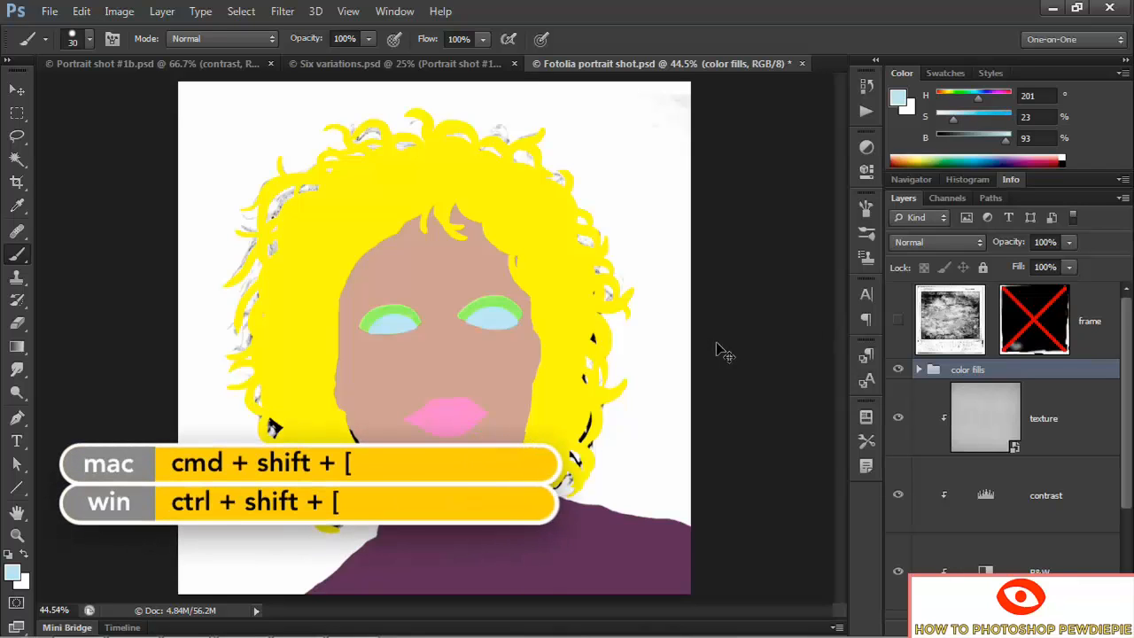
key("ctrl+shift+bracketleft")
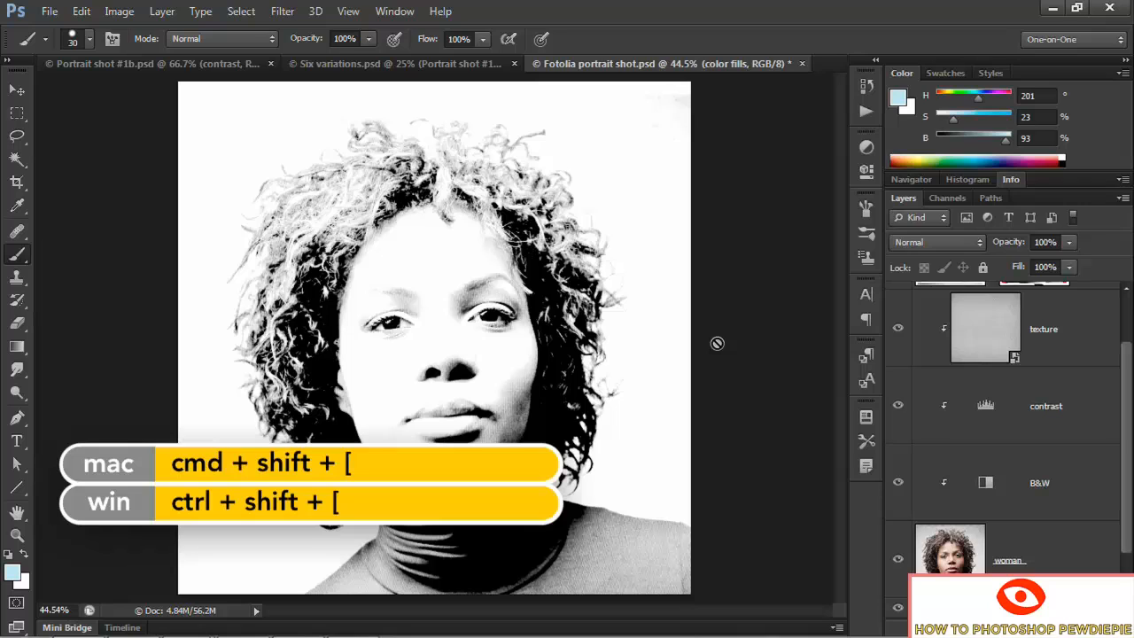
Set the woman layer's blend mode to Multiply
scroll(1085, 492, "down", 1)
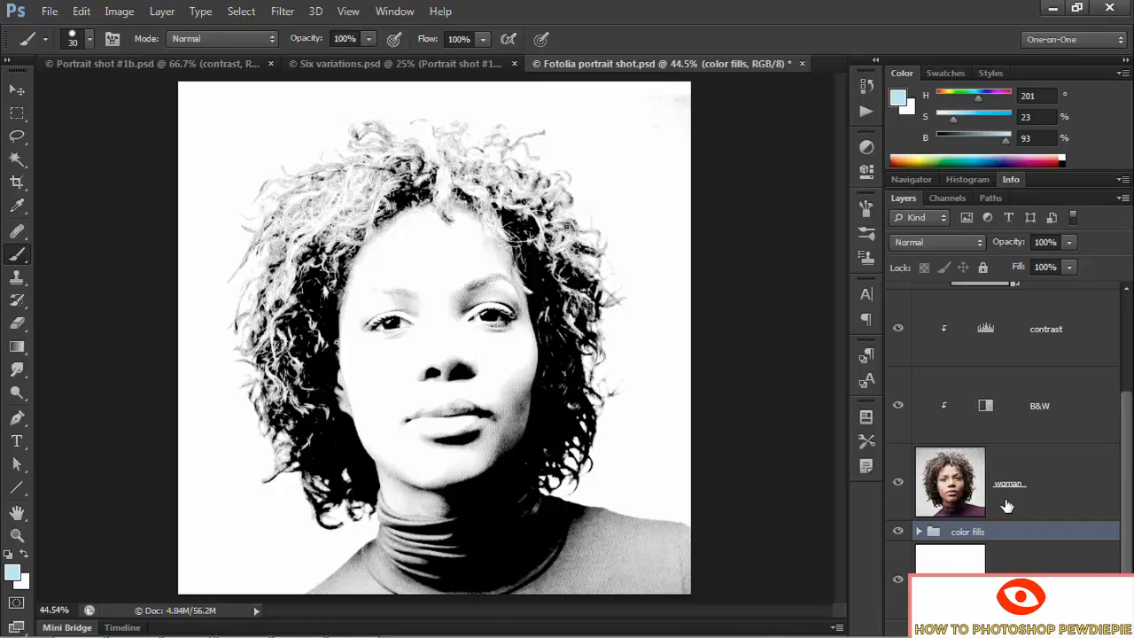
left_click(947, 488)
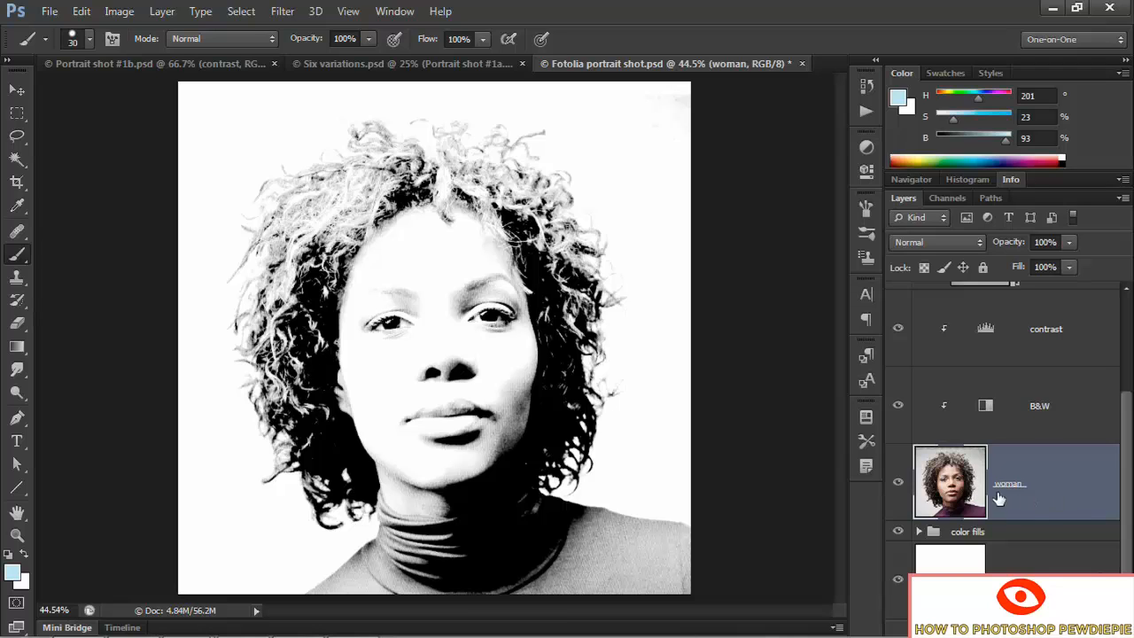
left_click(946, 245)
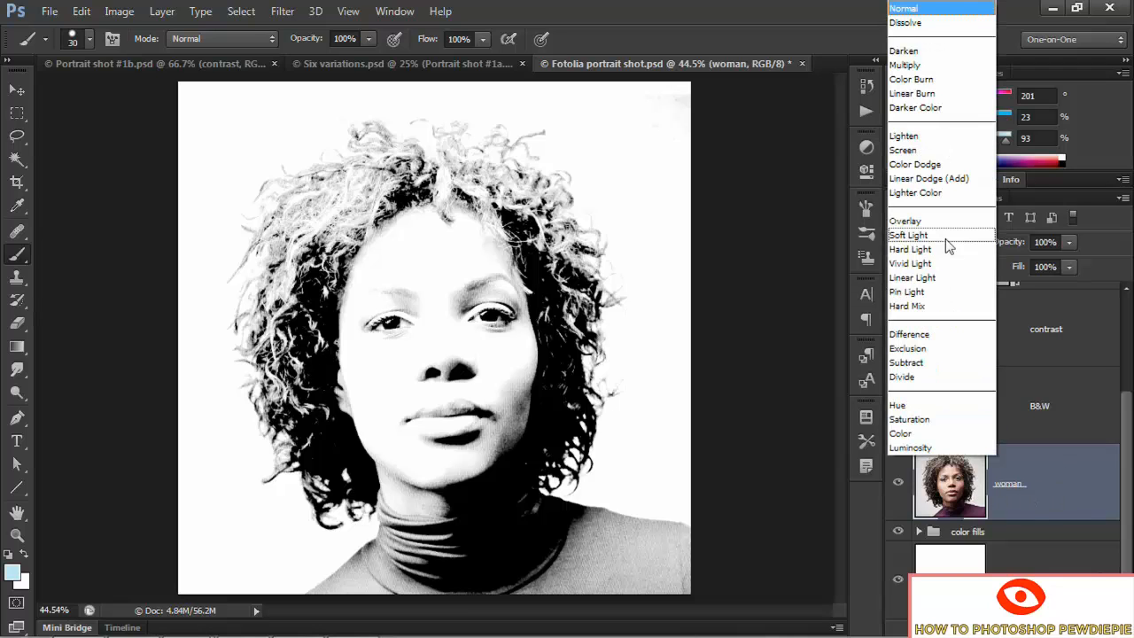
left_click(935, 68)
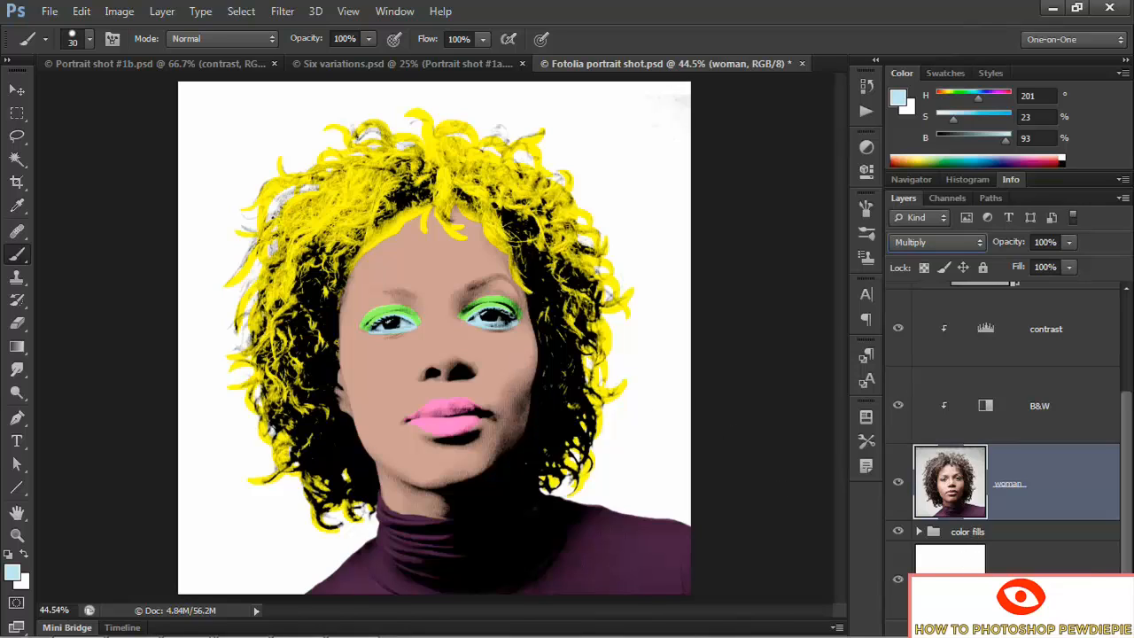
Fill the Background layer with an HSB foreground color of hue 300°, saturation 50% and brightness 65%
left_click(1024, 583)
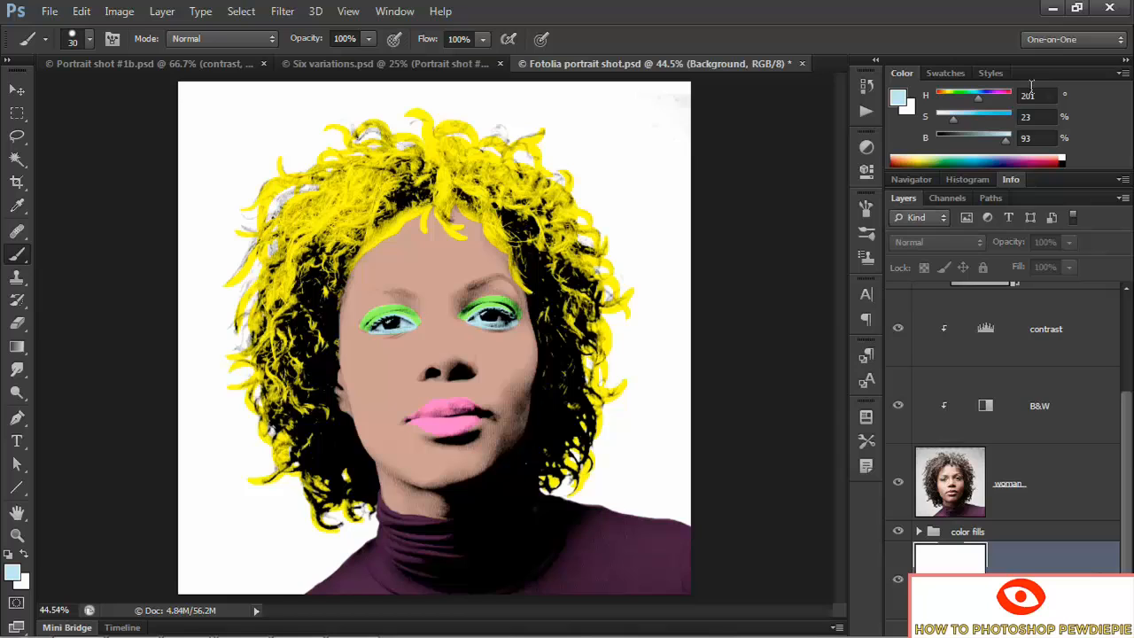
left_click(1124, 74)
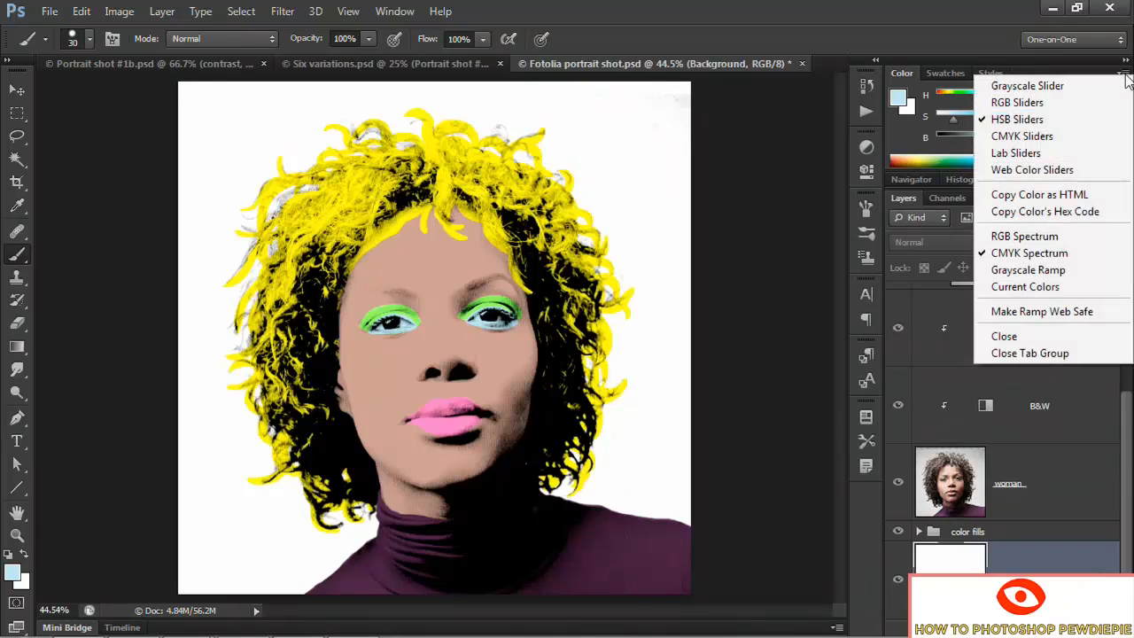
left_click(1097, 120)
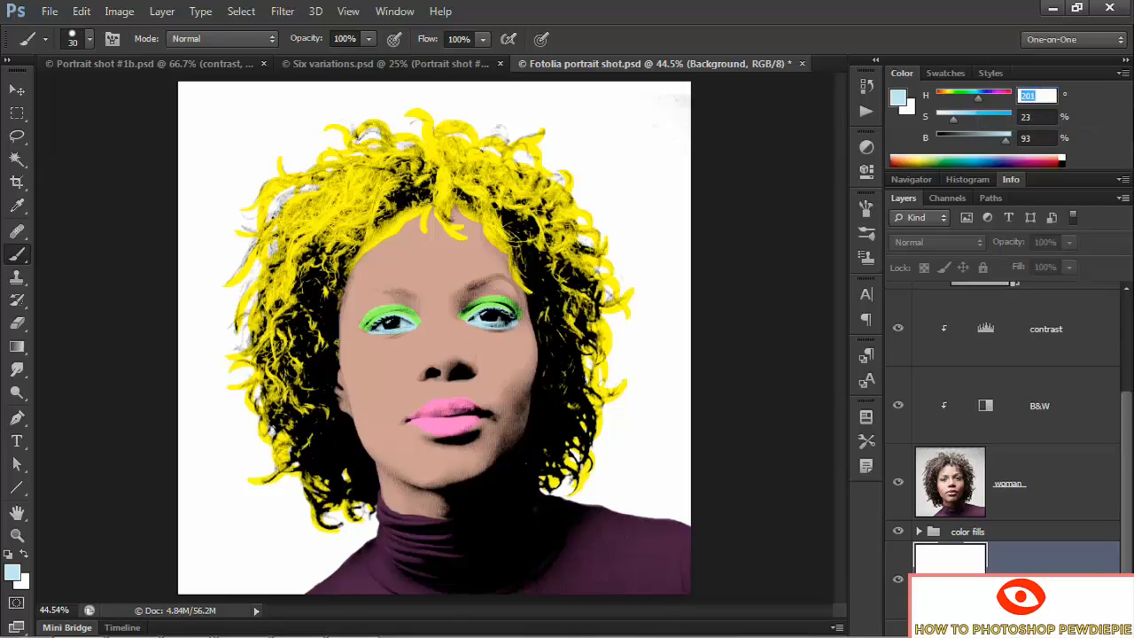
type("300")
key("Tab")
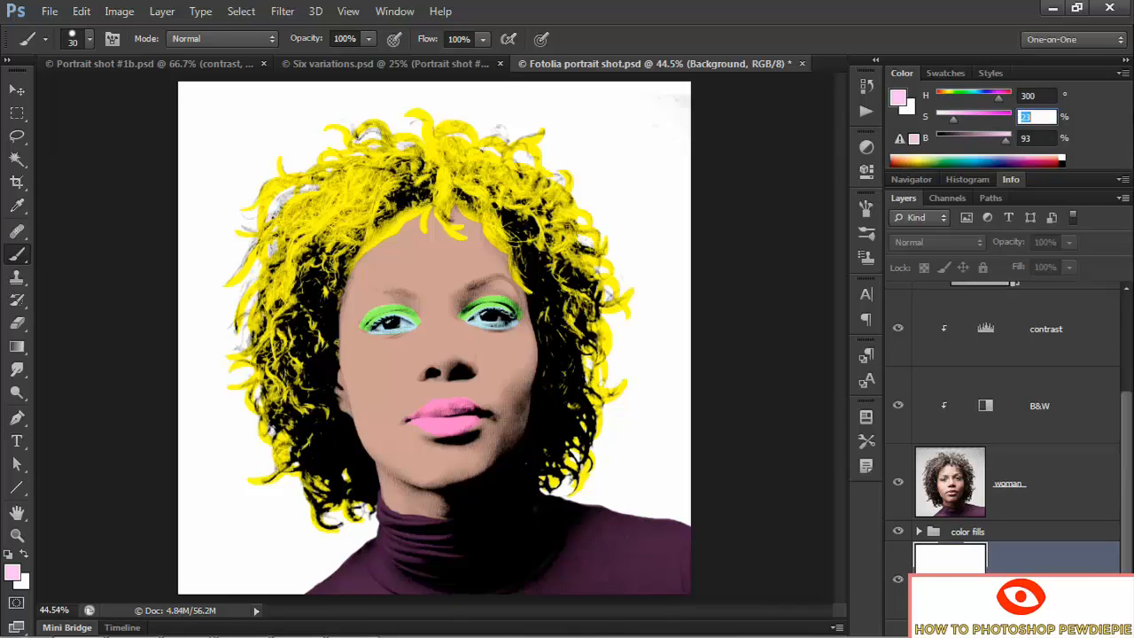
type("50")
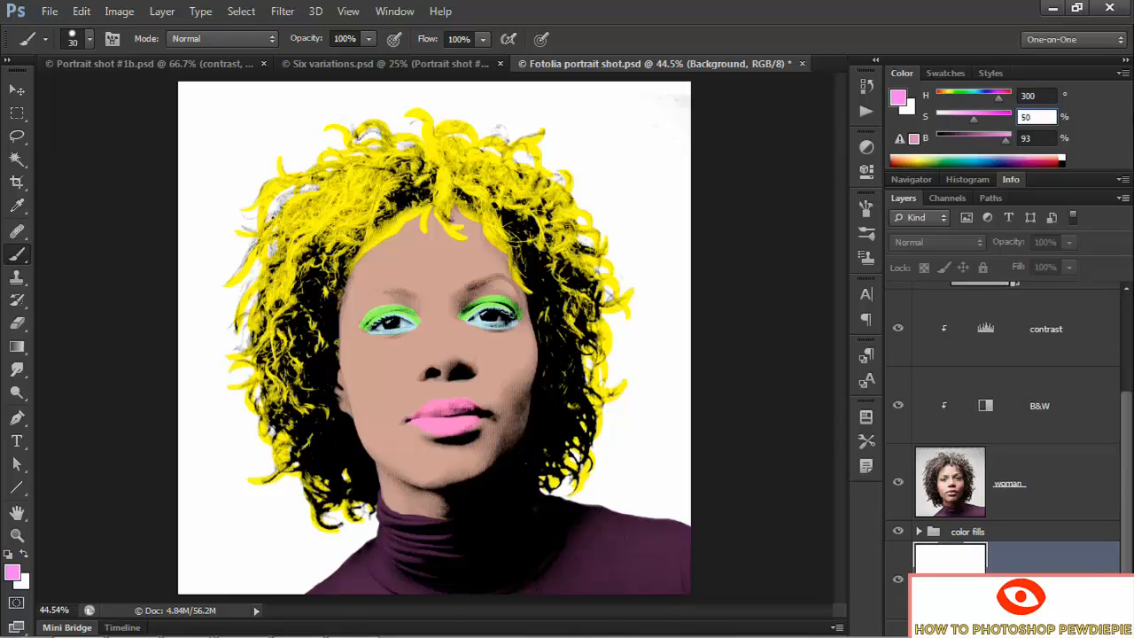
key("Tab")
type("65")
key("Return")
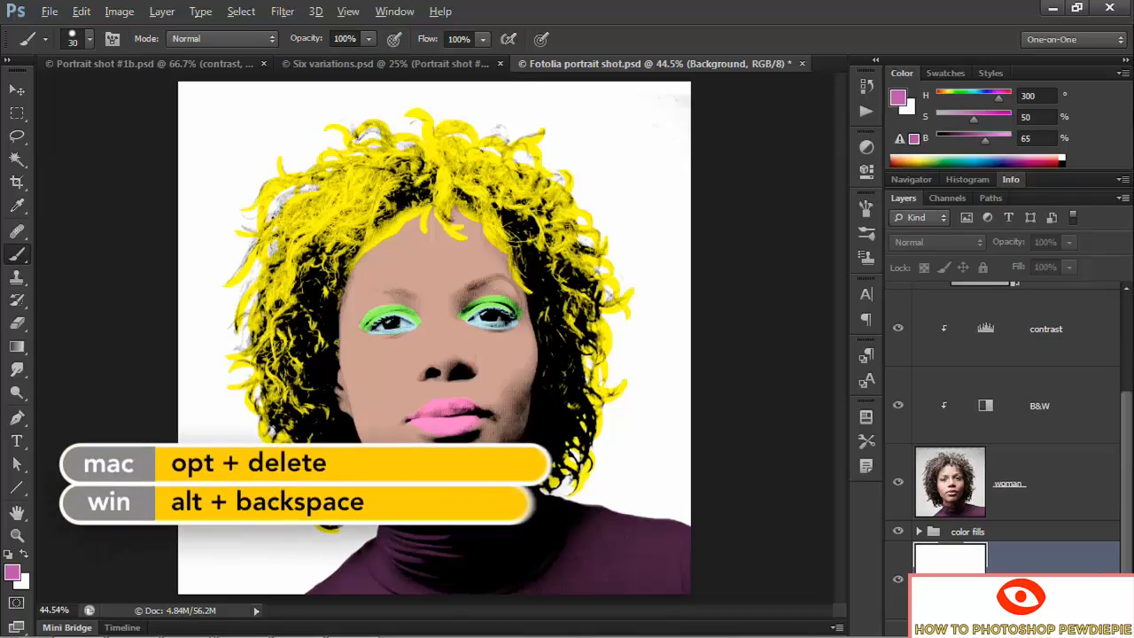
key("alt+BackSpace")
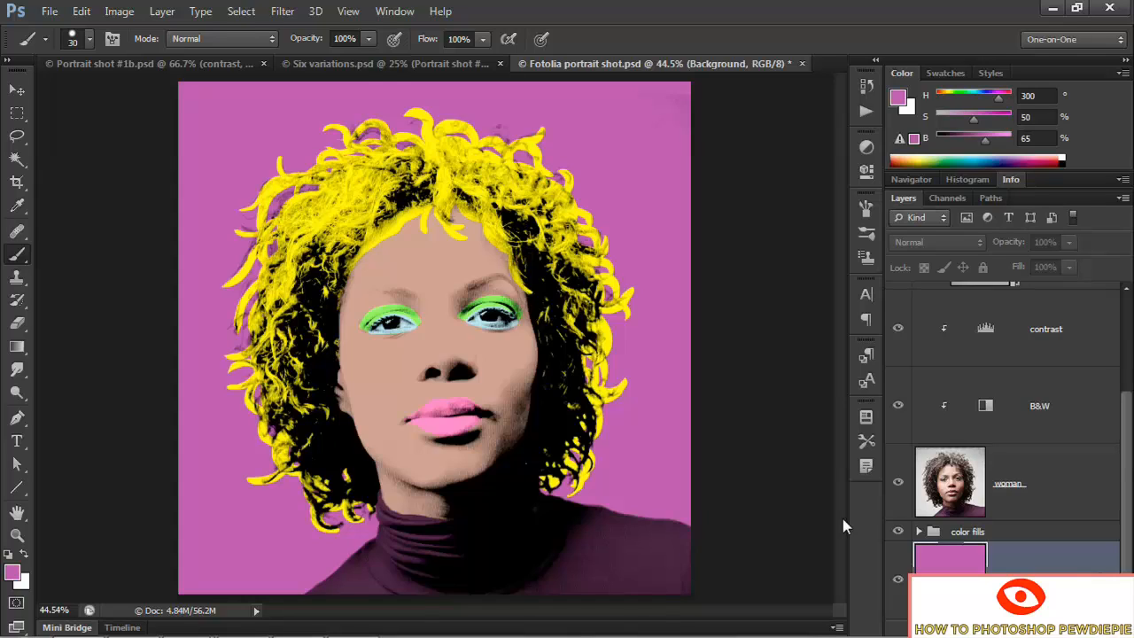
Expand the color fills group and select the eyes layer
left_click(919, 532)
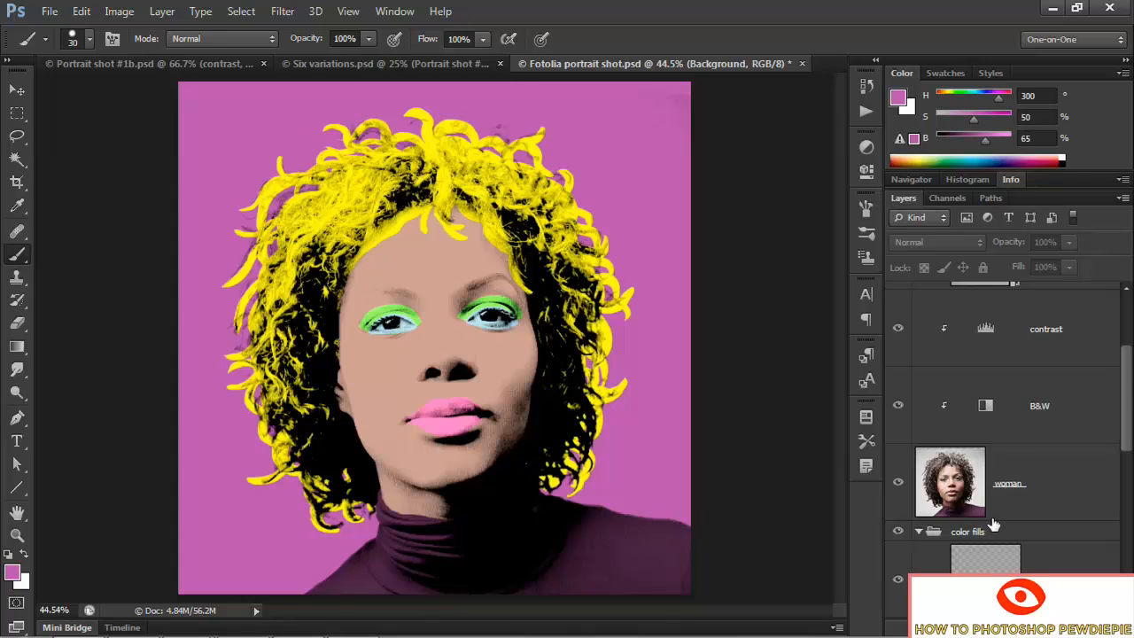
scroll(990, 526, "down", 5)
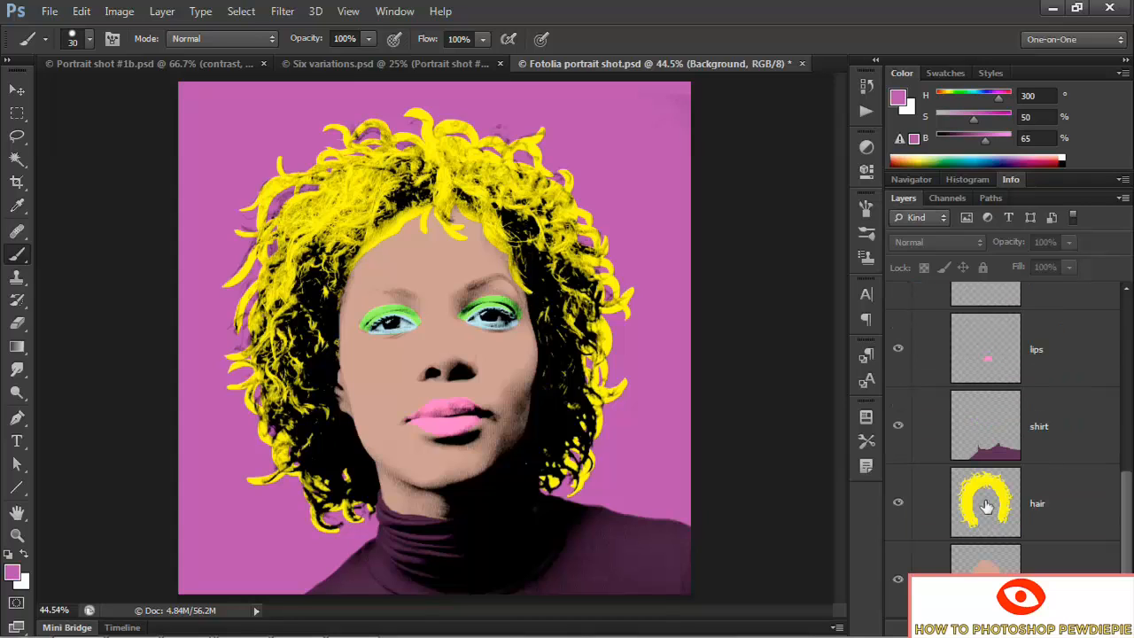
scroll(988, 485, "up", 3)
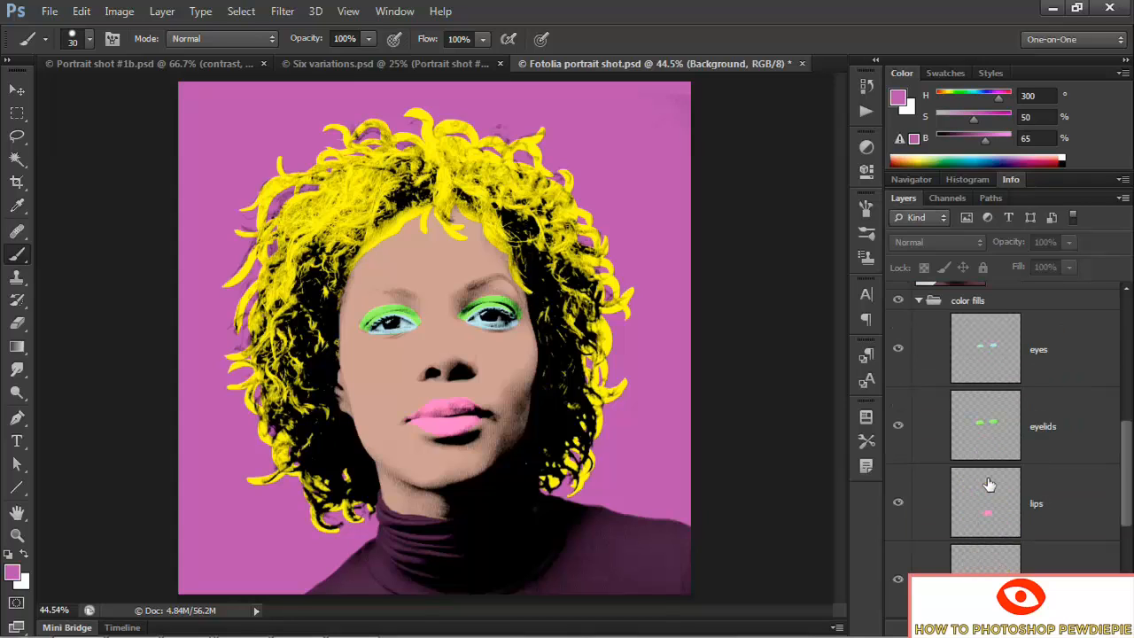
left_click(1056, 373)
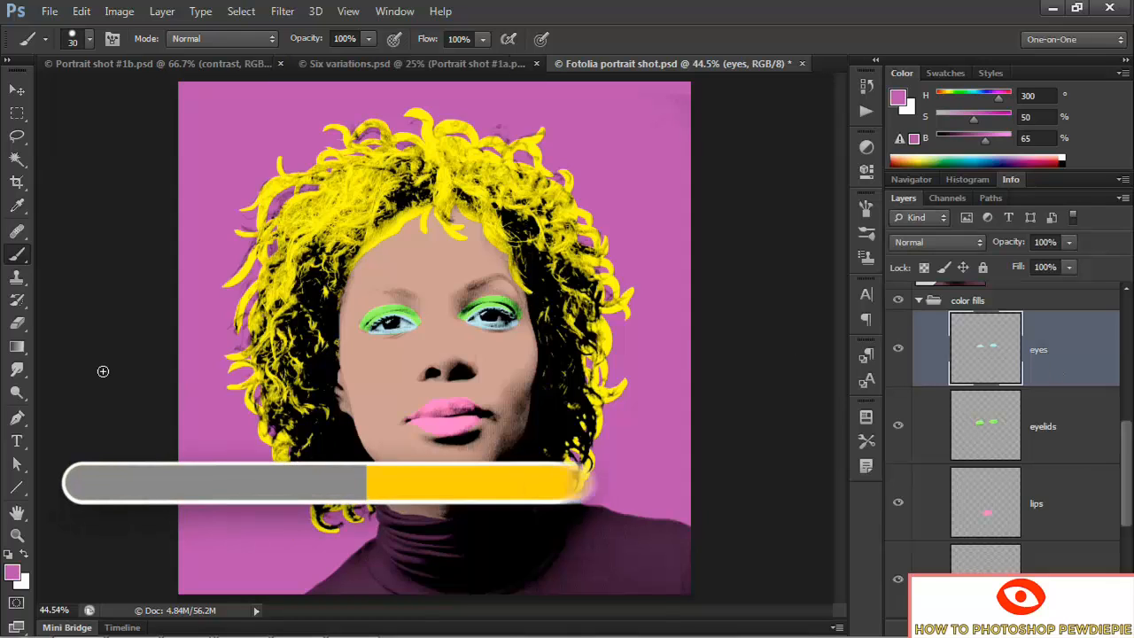
Set the Eyedropper to sample Current Layer only and pick up the light blue from the eye
key("i")
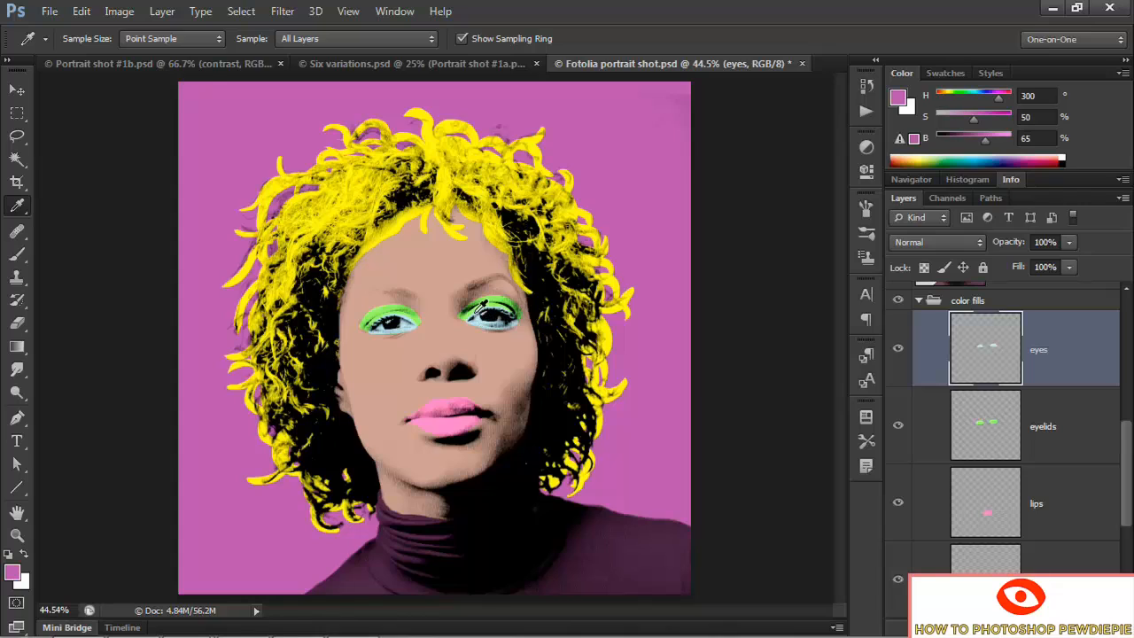
left_click(331, 39)
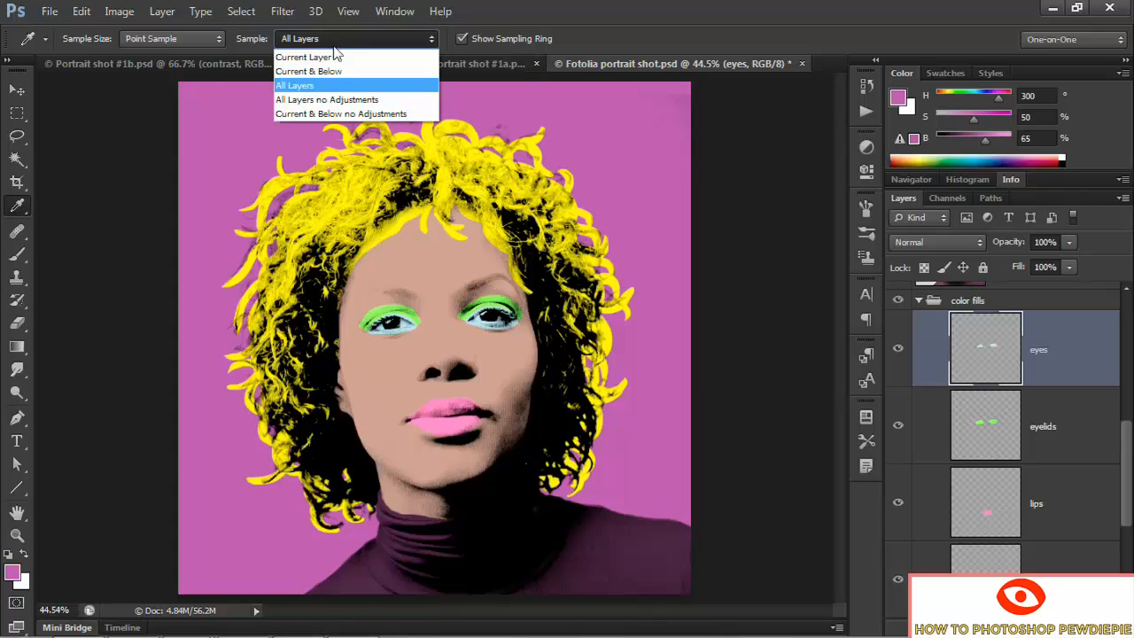
left_click(343, 58)
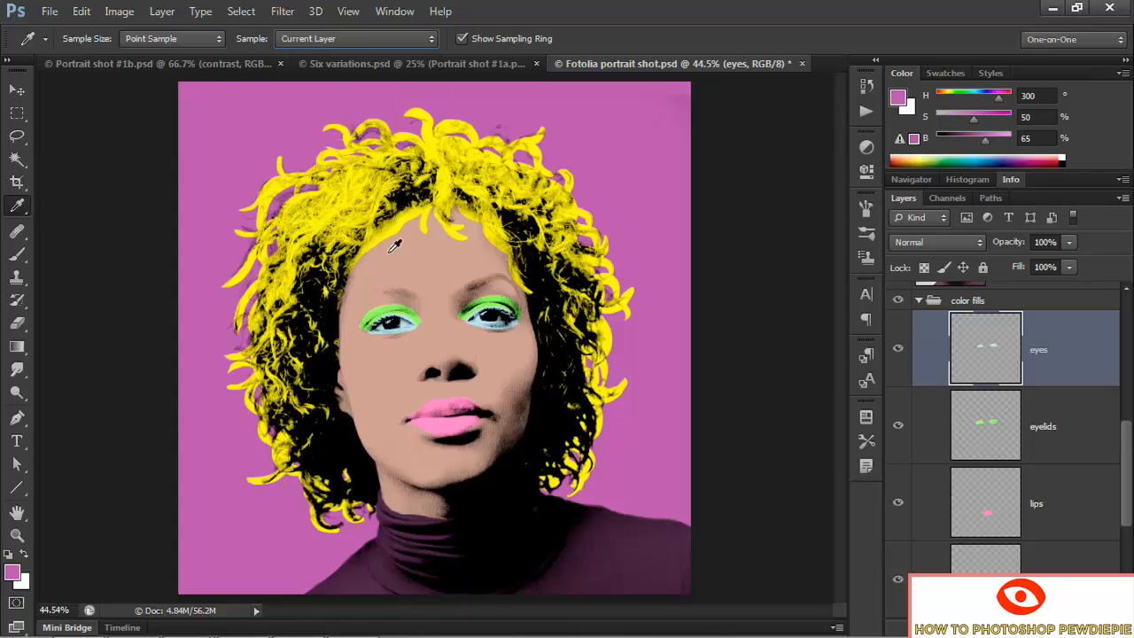
left_click(490, 316)
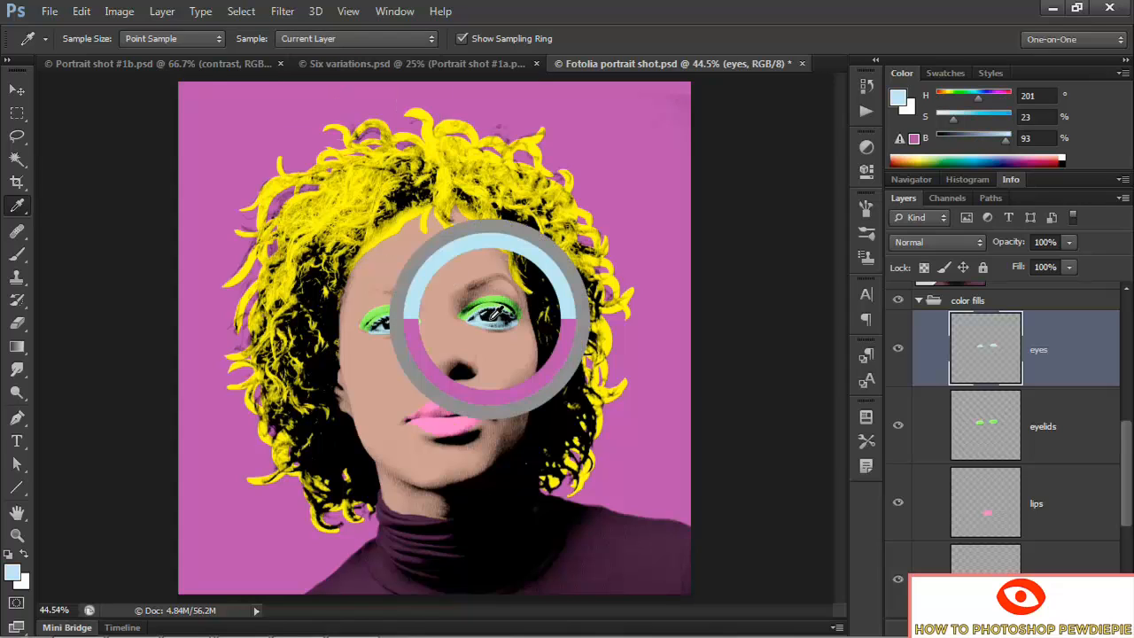
left_click_drag(496, 313, 499, 310)
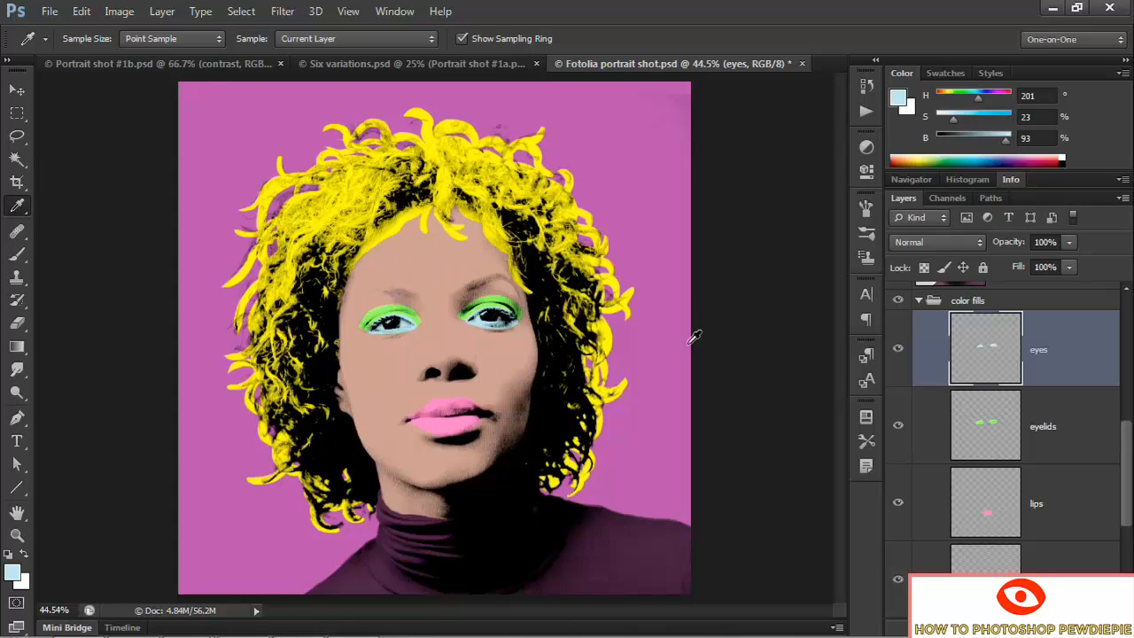
Fill only the opaque pixels of the hair layer with the light blue foreground color and collapse the color fills group
scroll(1066, 475, "down", 1)
scroll(1066, 475, "down", 1)
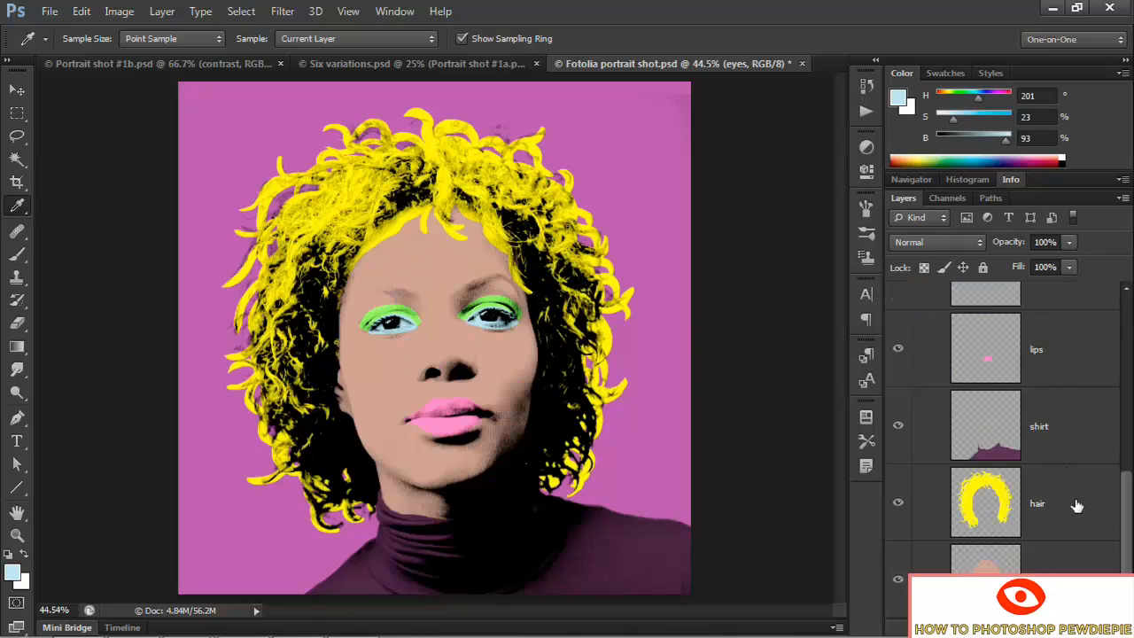
left_click(1077, 502)
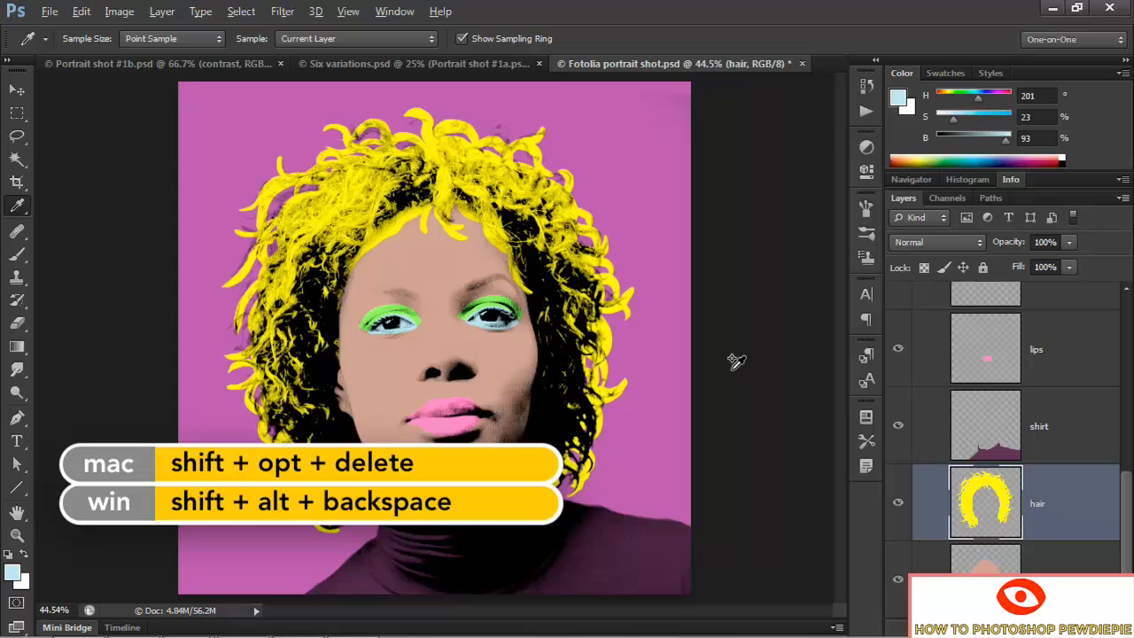
key("shift+alt+BackSpace")
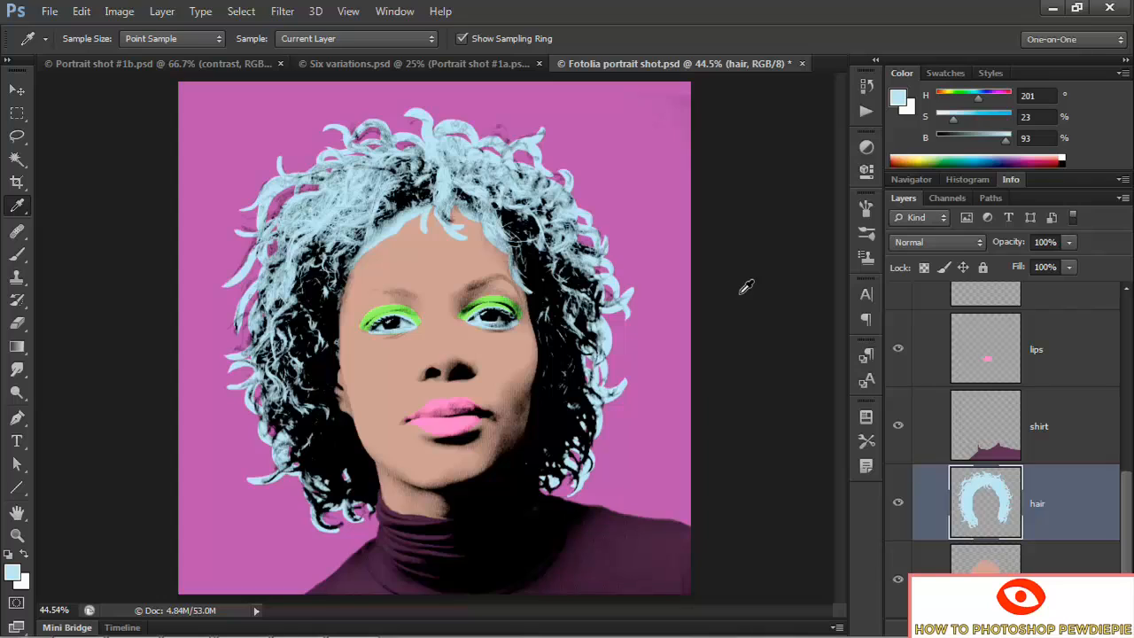
left_click(1124, 317)
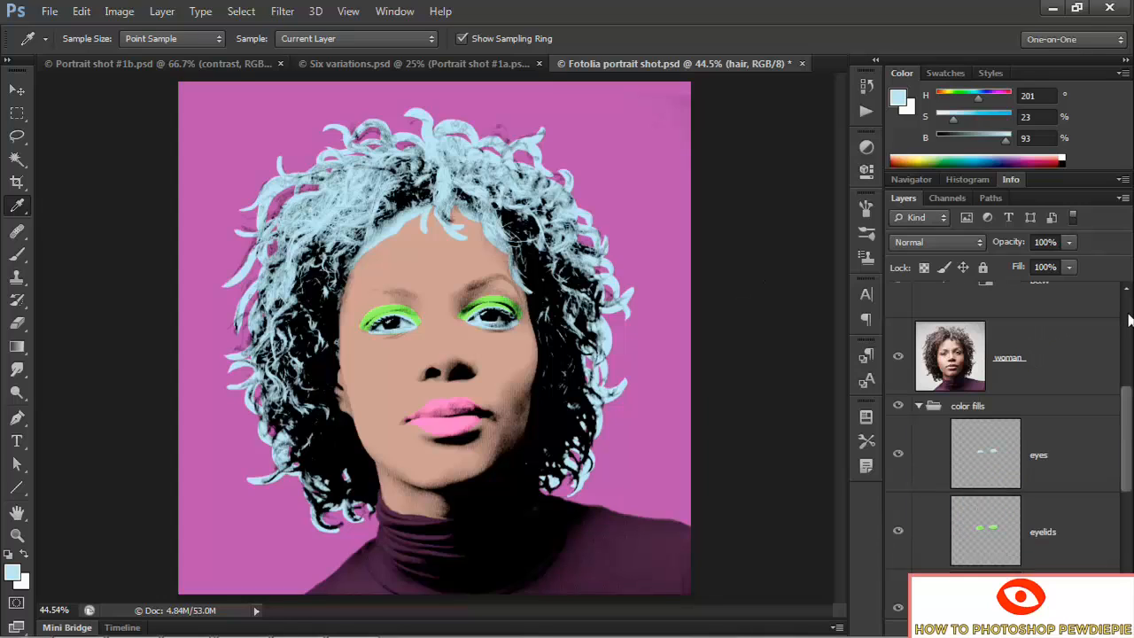
left_click(919, 406)
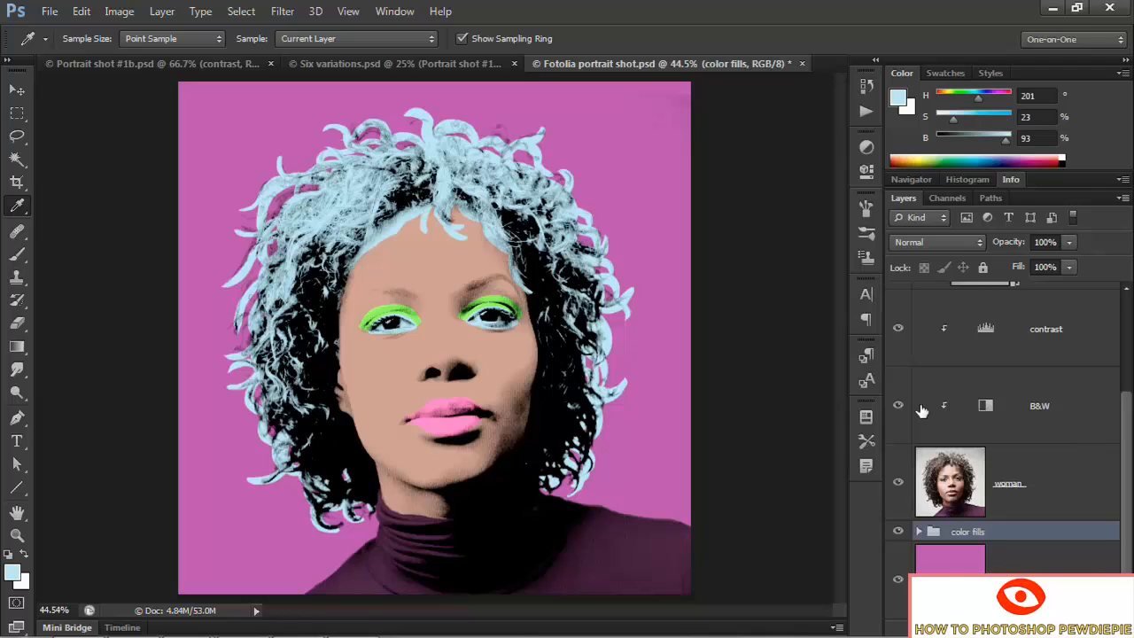
Show the frame layer above the texture layer and set its blend mode to Multiply
left_click(1125, 359)
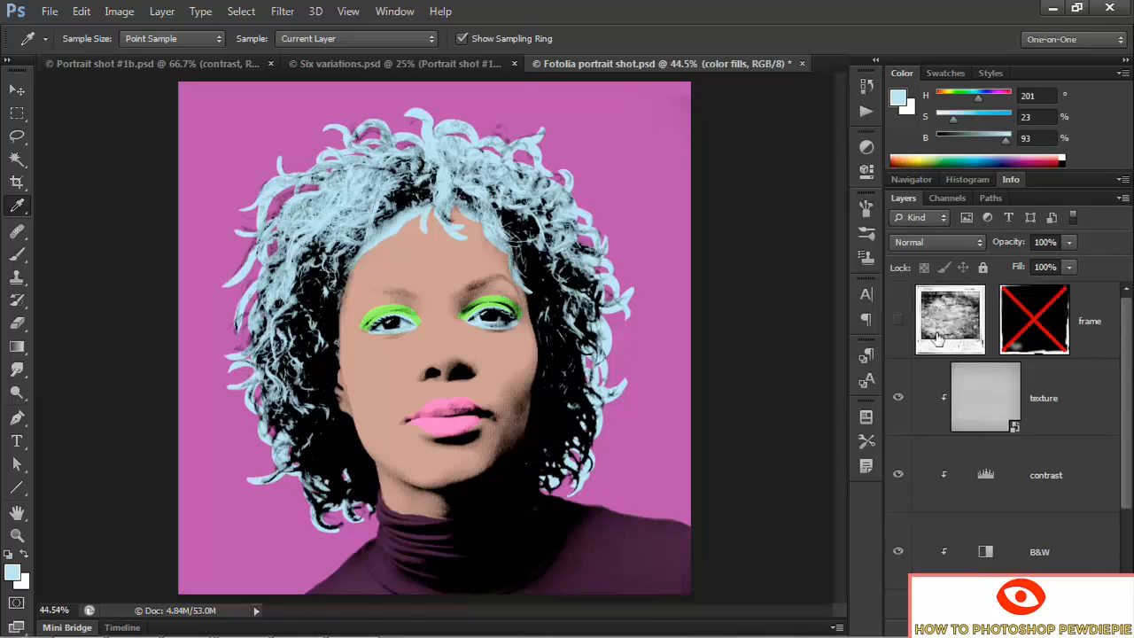
left_click(898, 324)
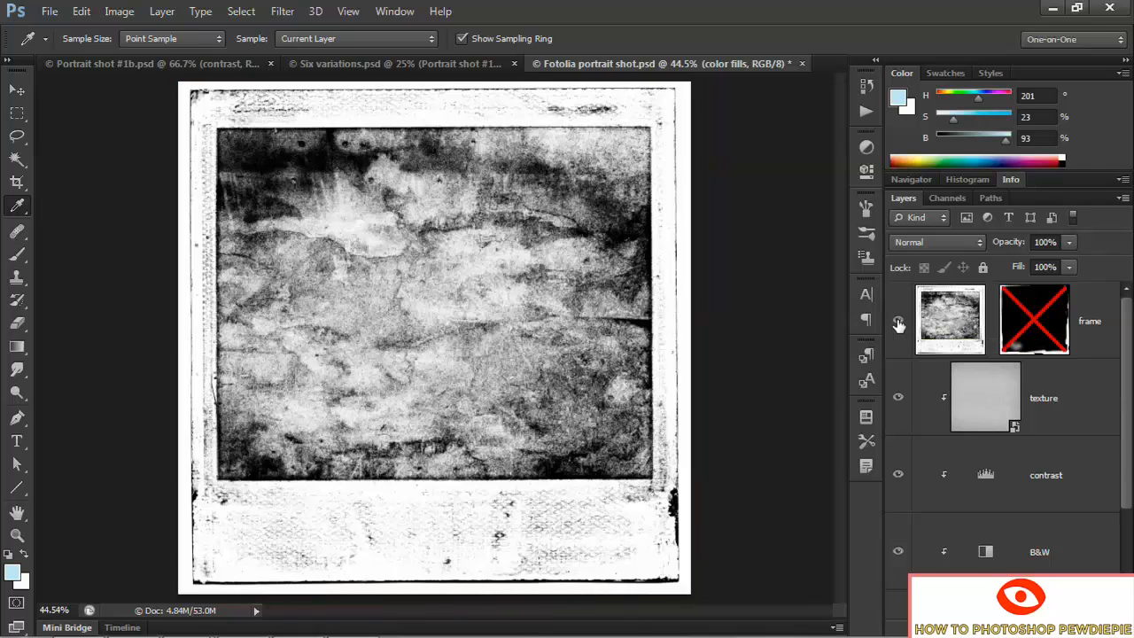
left_click(953, 328)
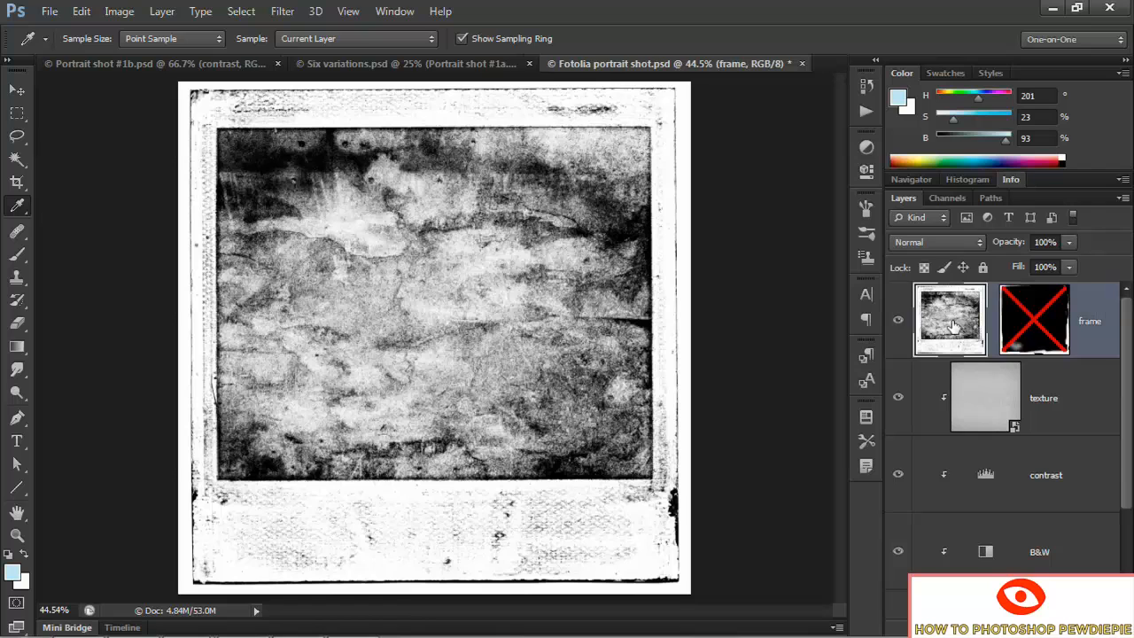
left_click(929, 240)
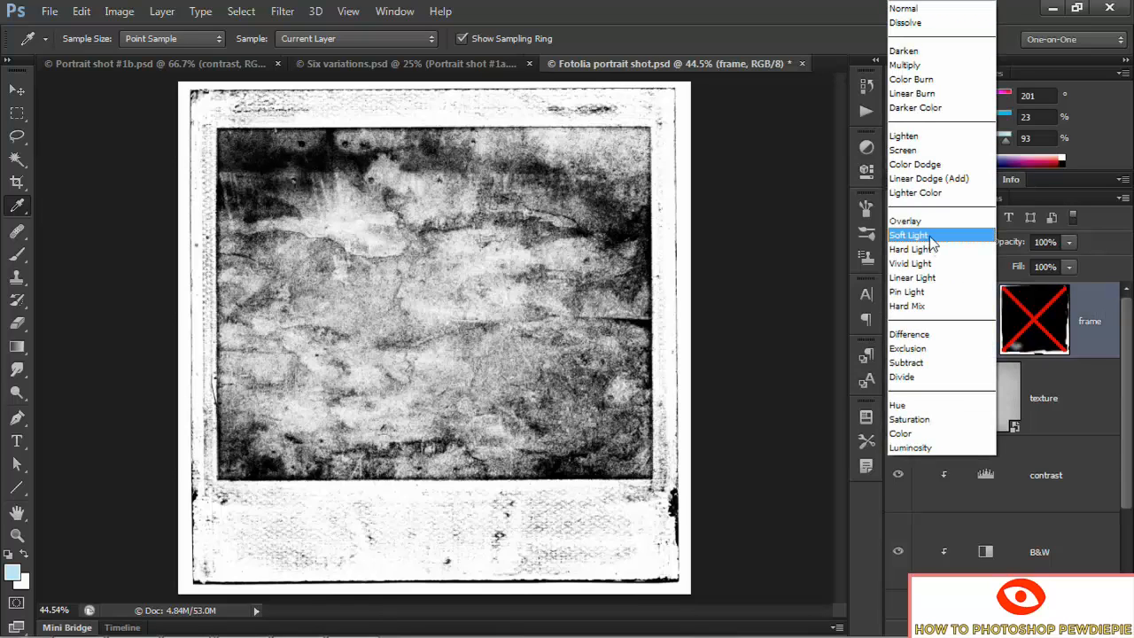
left_click(928, 66)
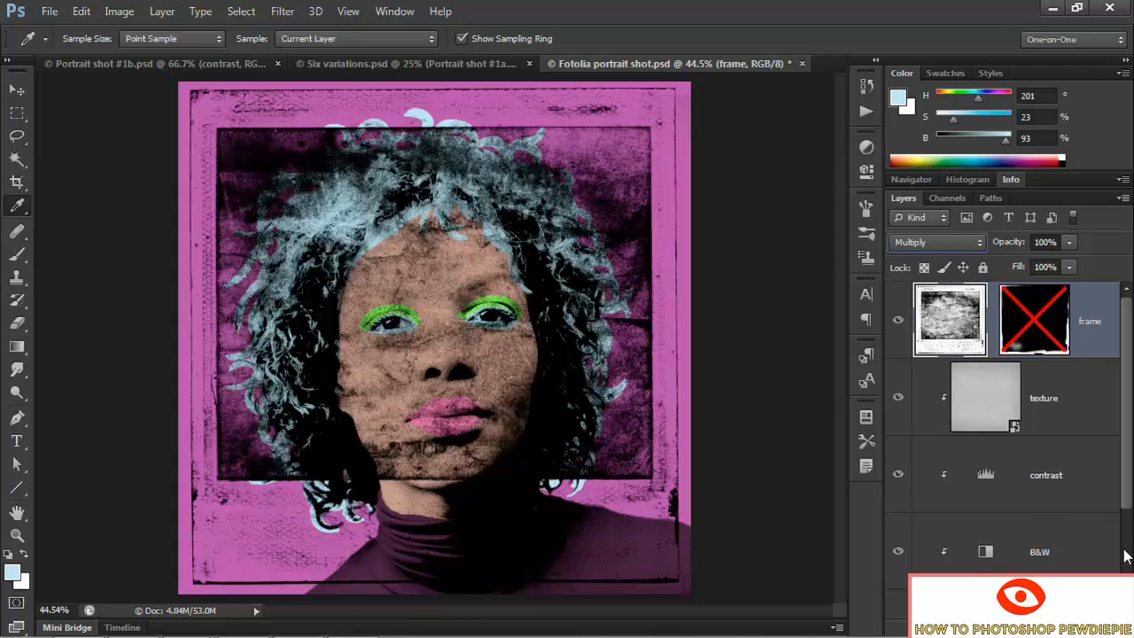
Lasso the area just inside the frame's outer border and use that selection to add a layer mask to the woman layer
scroll(1122, 552, "down", 3)
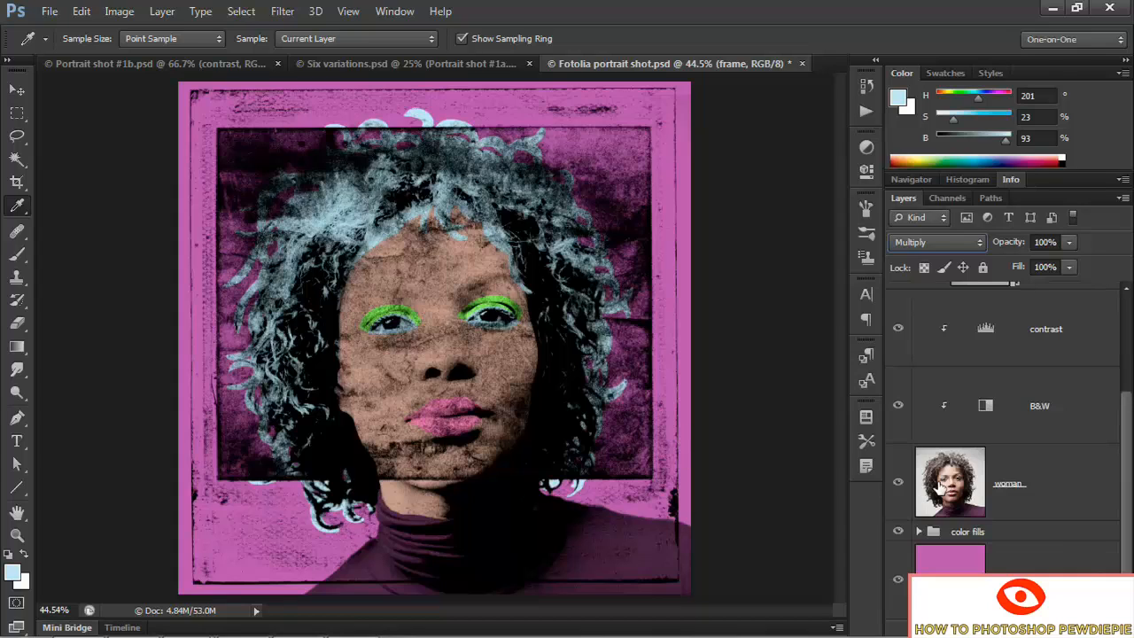
left_click(938, 489)
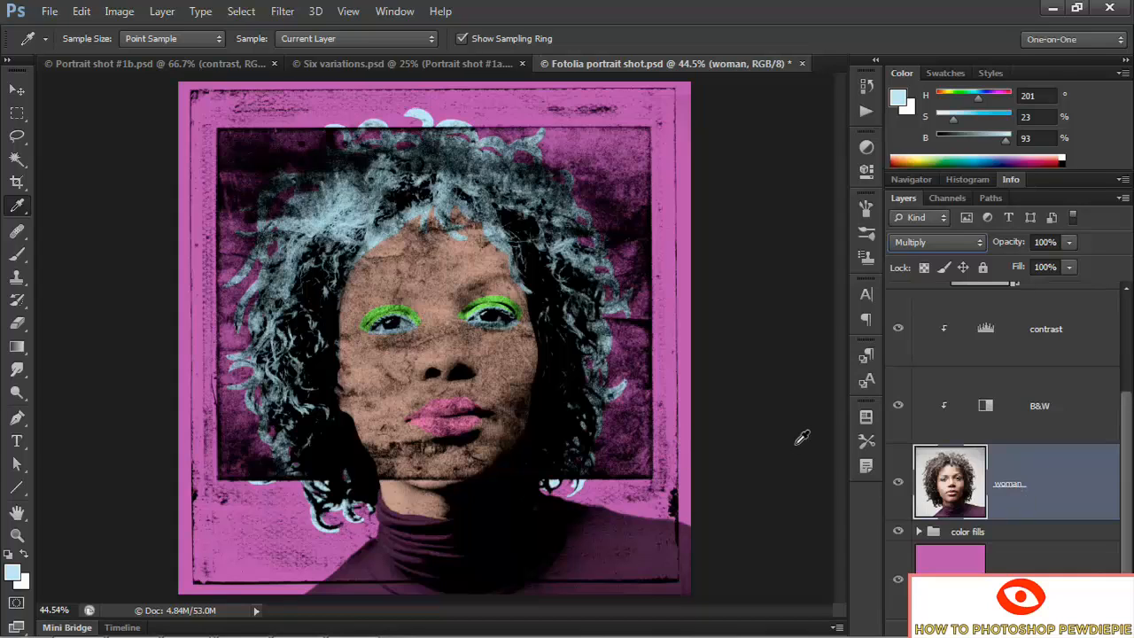
left_click(18, 139)
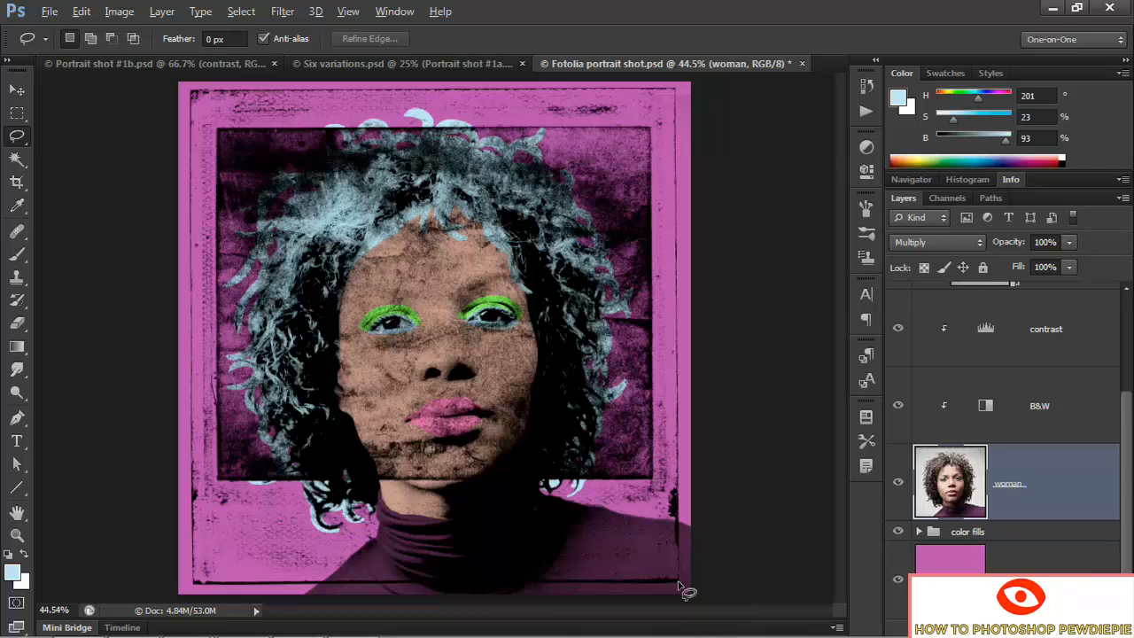
mouse_move(678, 583)
left_mouse_down()
mouse_move(659, 419)
mouse_move(678, 89)
mouse_move(508, 104)
mouse_move(191, 89)
mouse_move(174, 483)
mouse_move(189, 585)
mouse_move(678, 581)
mouse_move(631, 587)
left_mouse_up()
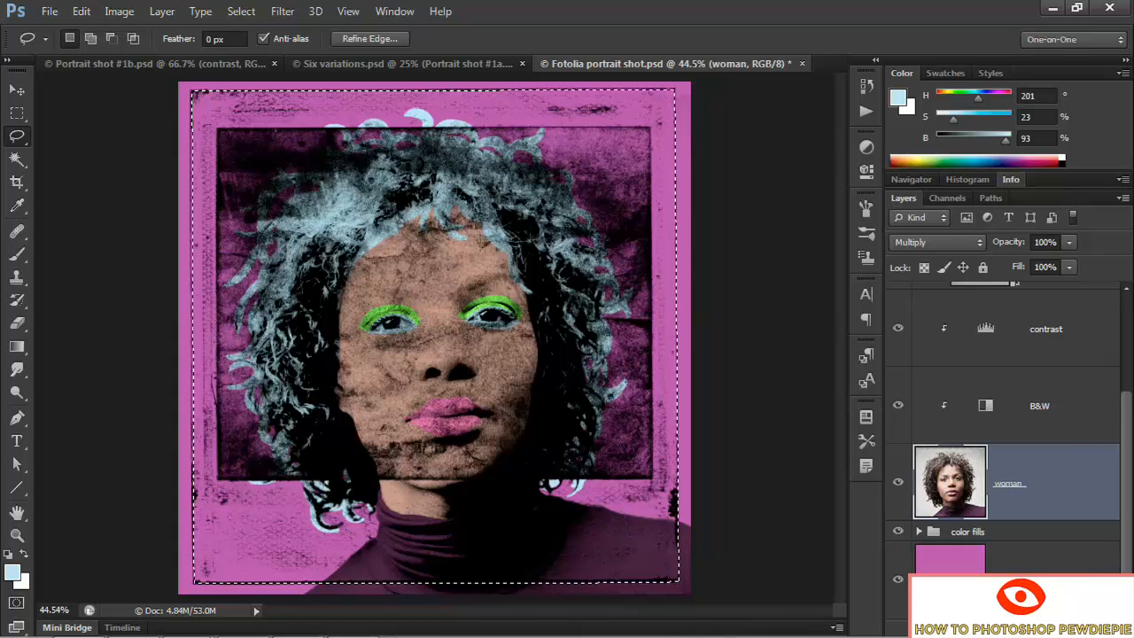
left_click(987, 628)
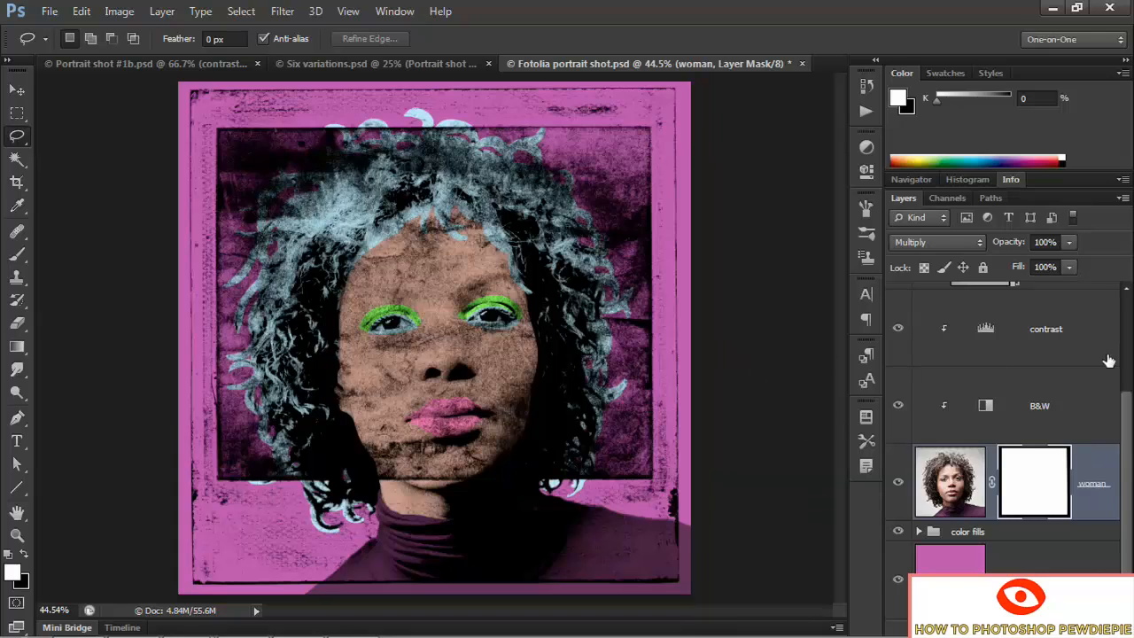
Enable the frame layer's mask, inspect the mask on its own, and return to the full composition
scroll(1130, 354, "up", 3)
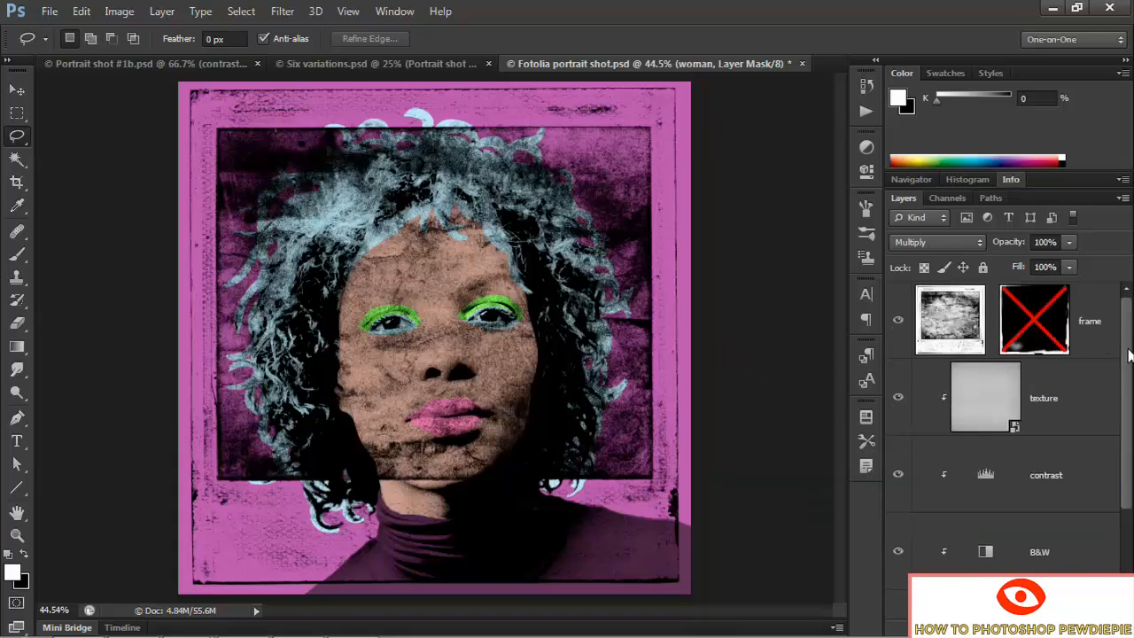
left_click(1034, 324, "shift")
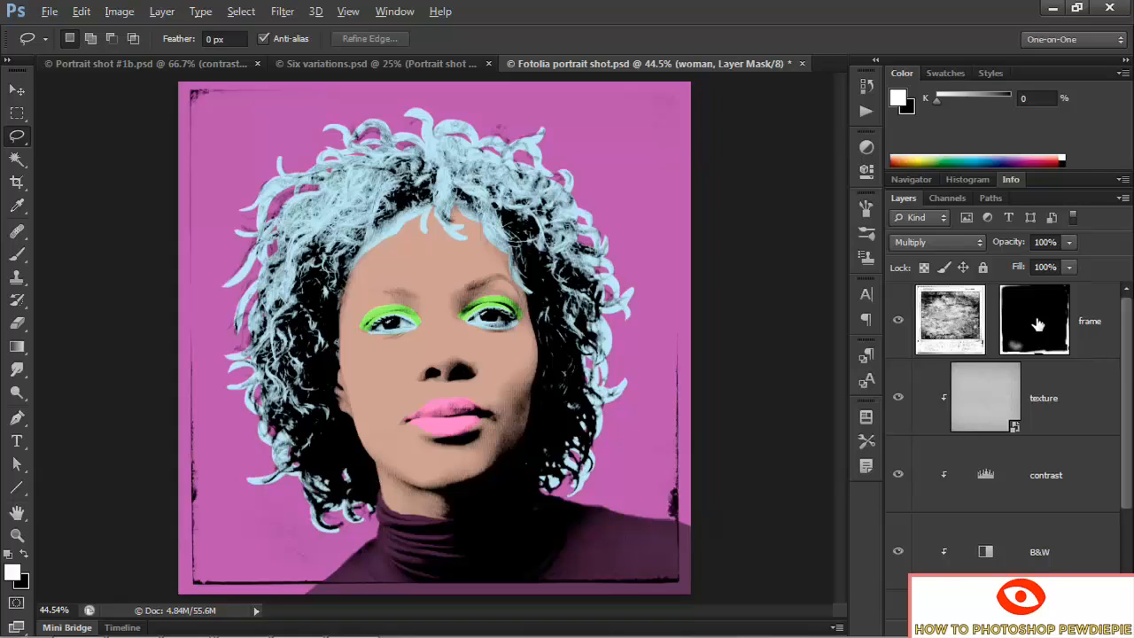
left_click(1037, 324, "alt")
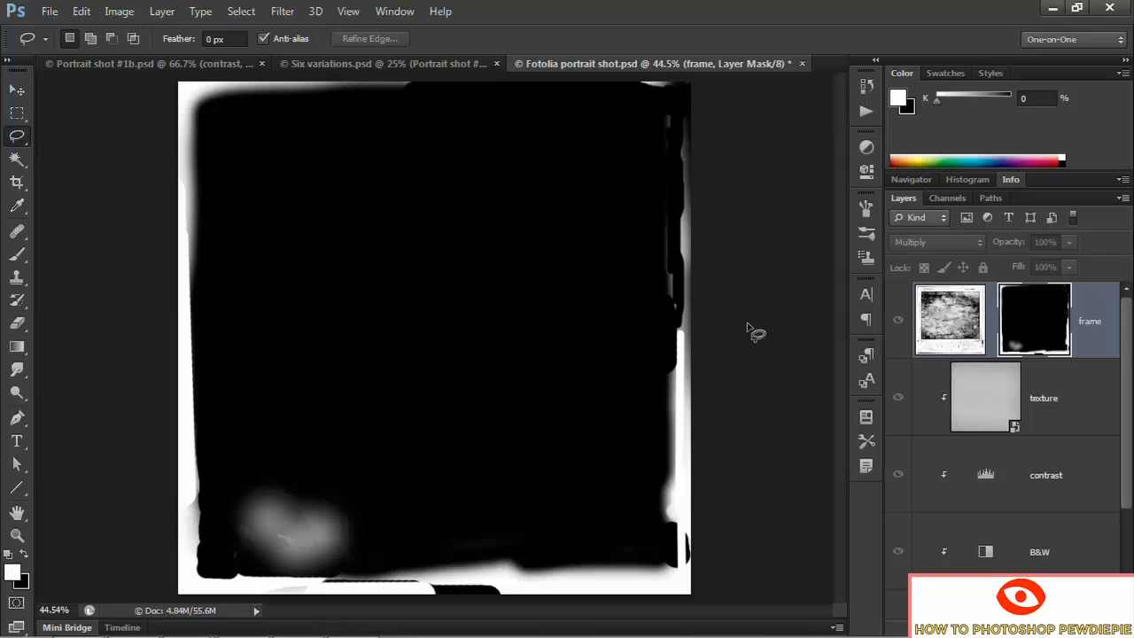
left_click(1024, 329, "alt")
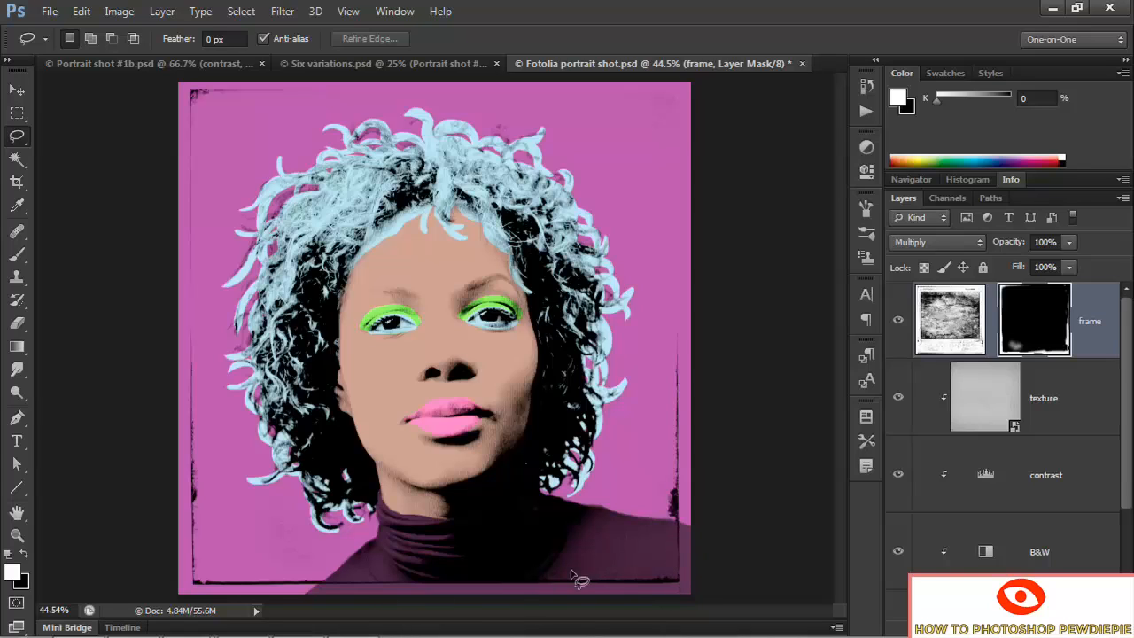
Magnify the image's lower-right corner to 200%, expand the color fills group and select the shirt layer
left_click(665, 585, "ctrl")
left_click(659, 582, "ctrl")
left_click(679, 586, "ctrl")
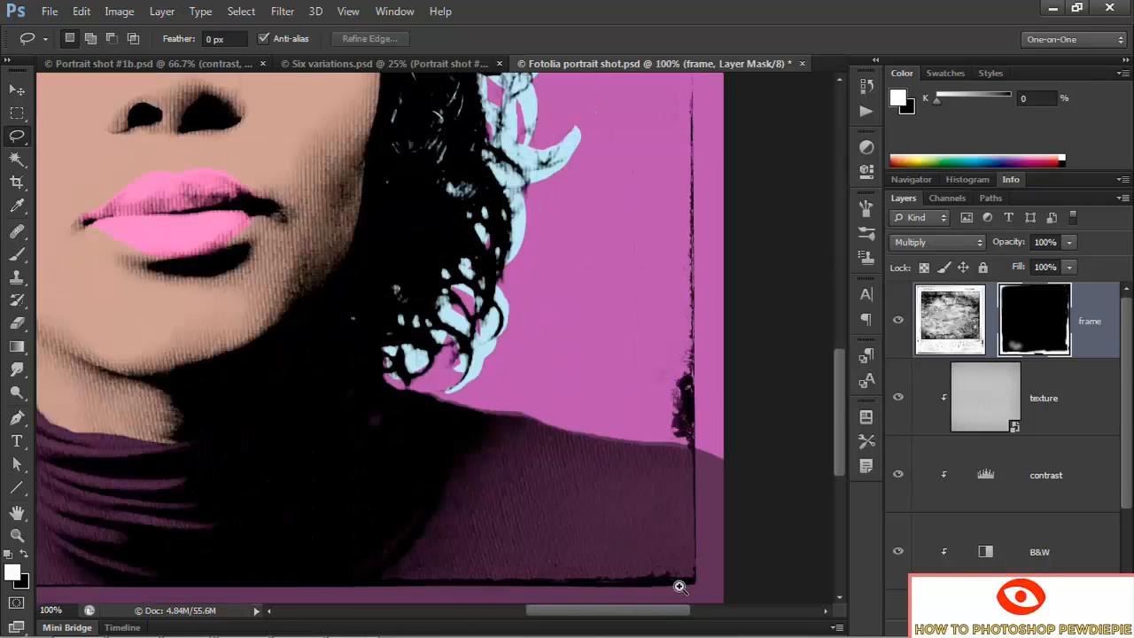
left_click(677, 585, "ctrl")
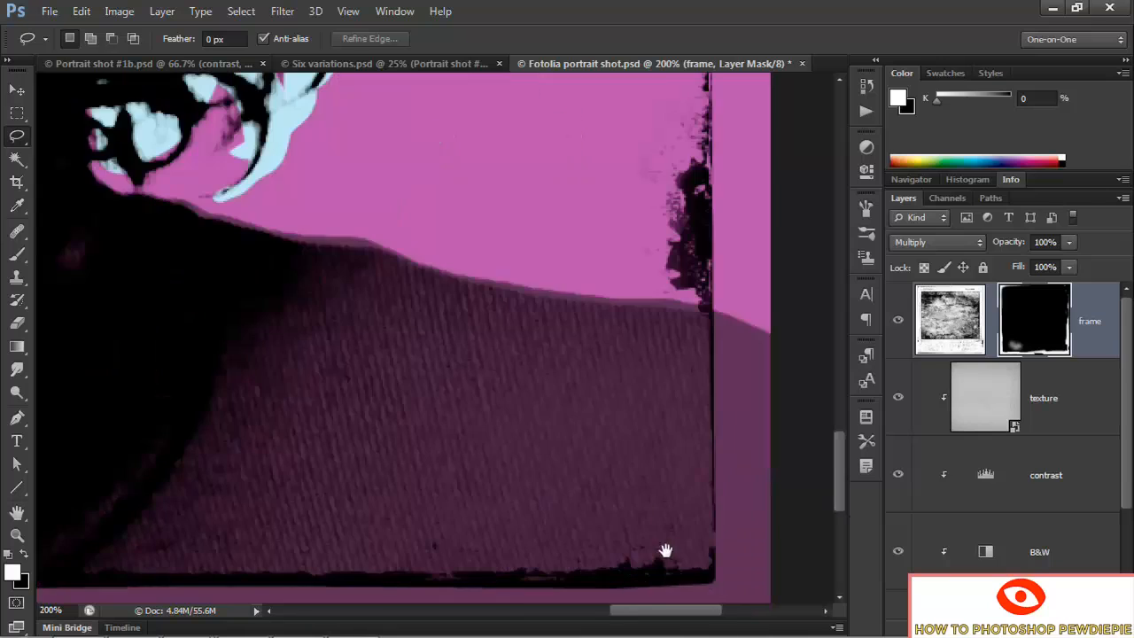
scroll(955, 470, "down", 3)
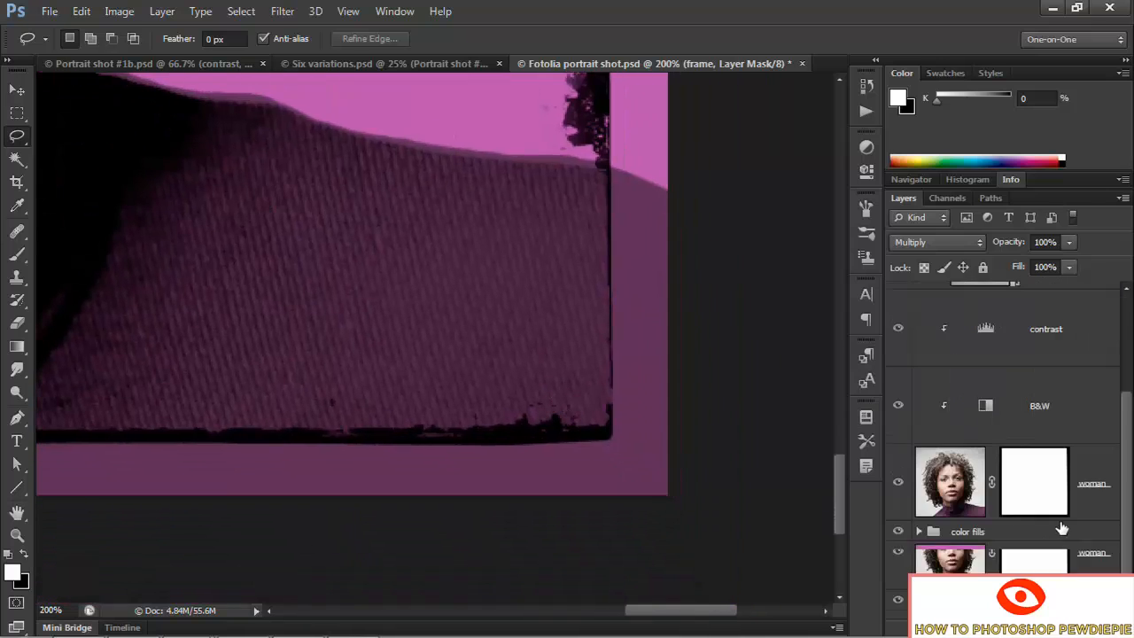
left_click(920, 532)
scroll(1028, 537, "down", 6)
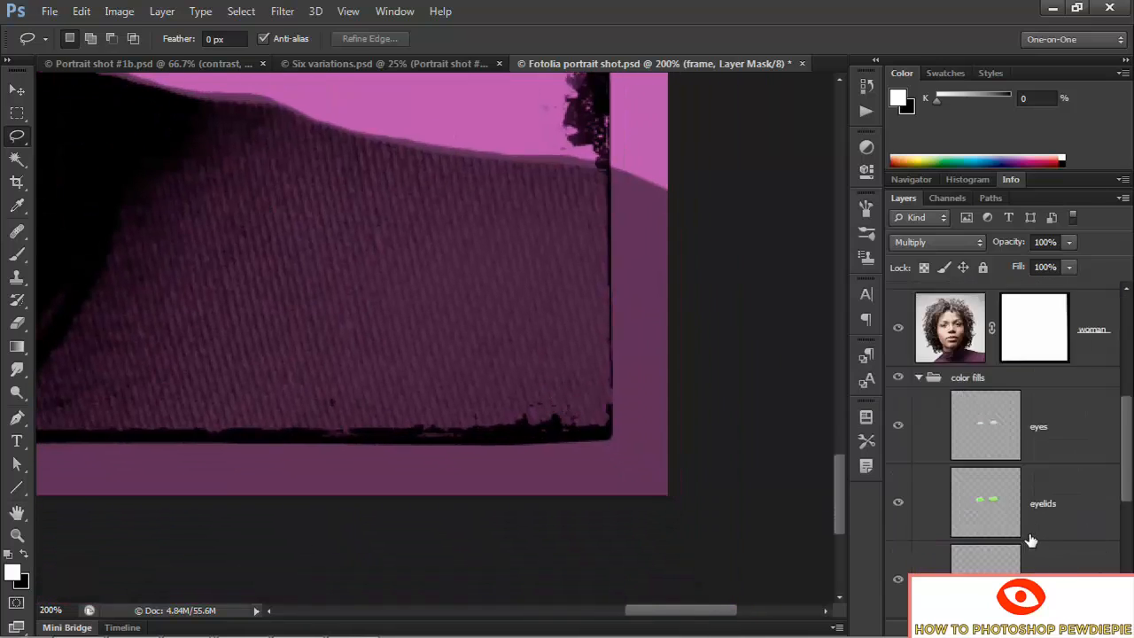
left_click(1066, 520)
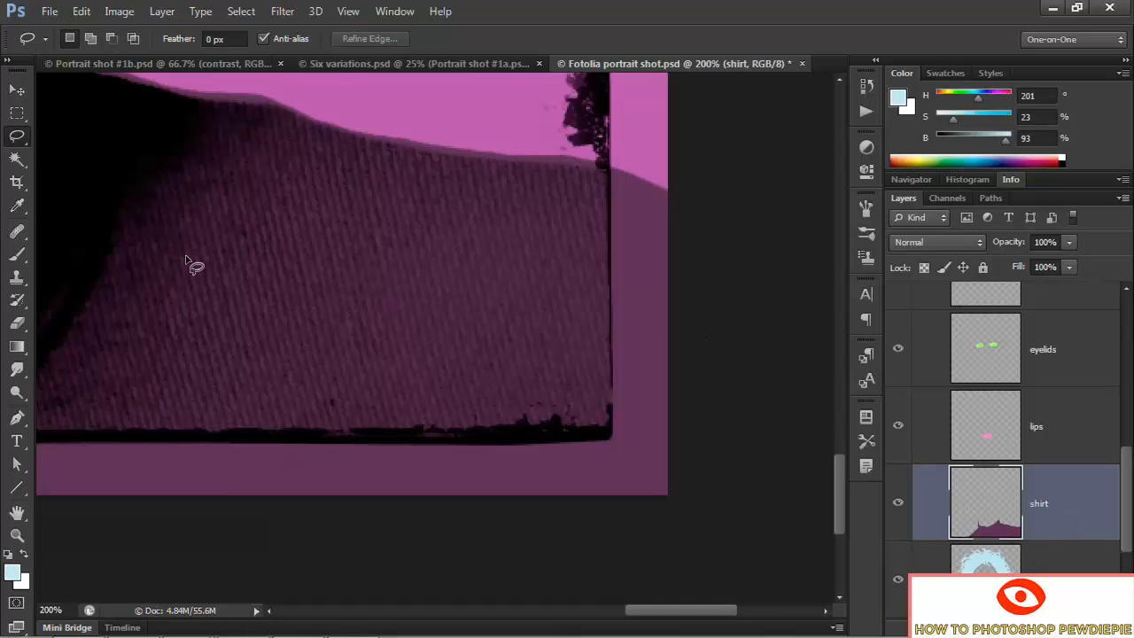
Activate the Eraser with a 45 px brush at 100% hardness and check its 10% spacing
left_click(19, 325)
right_click(332, 253)
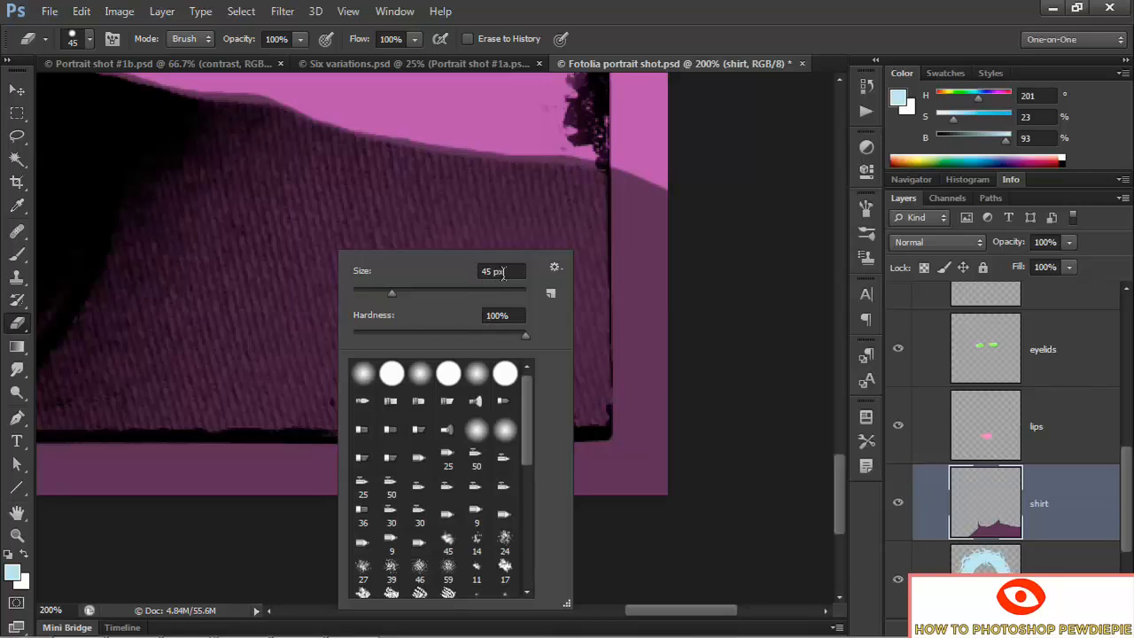
left_click(644, 274)
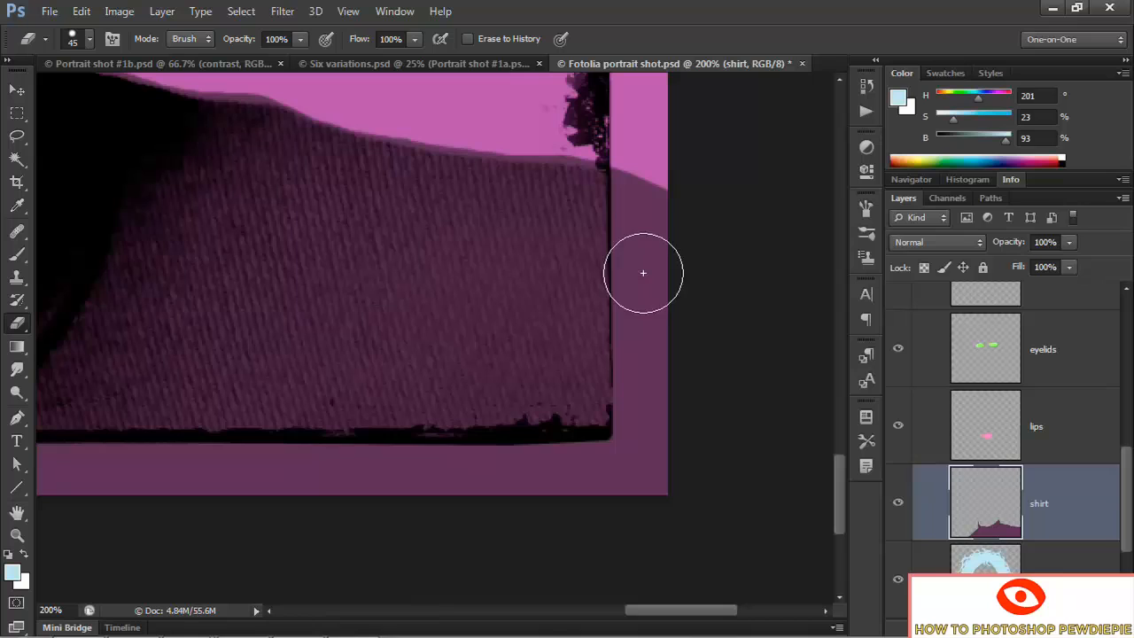
left_click(867, 210)
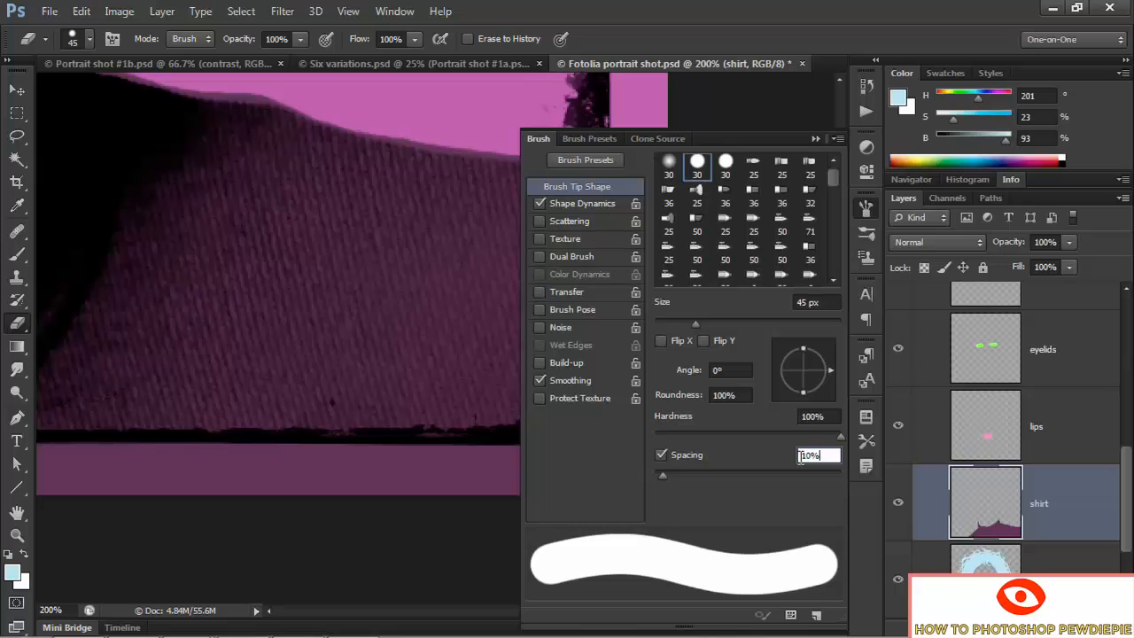
left_click(814, 139)
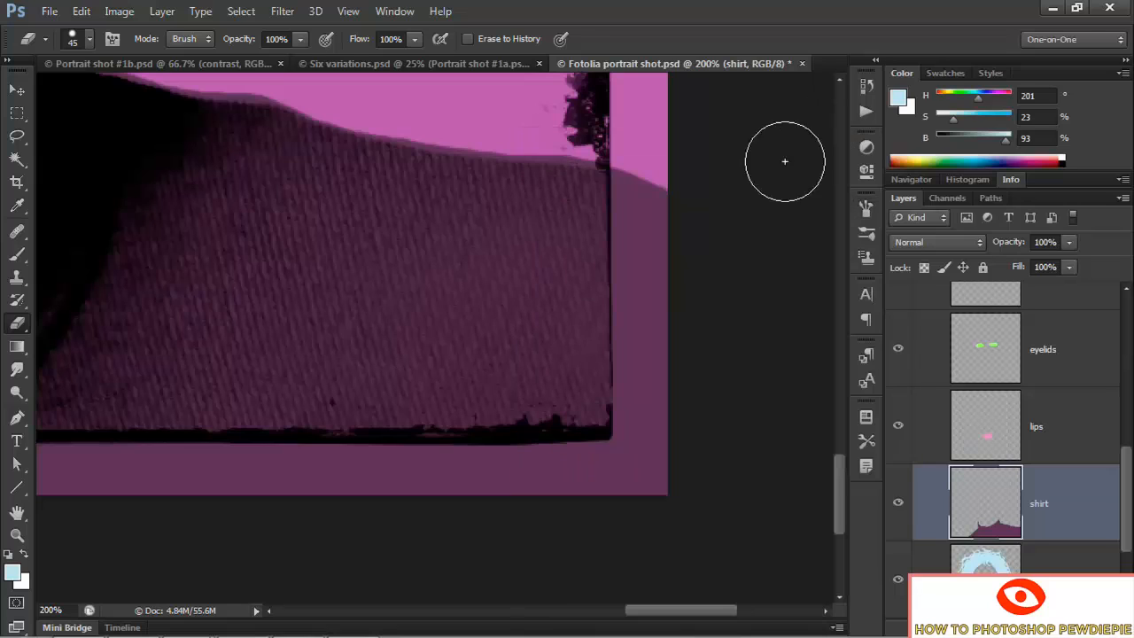
Erase the shirt color outside the frame line down the image's right margin and around its lower-right corner
left_click(649, 159)
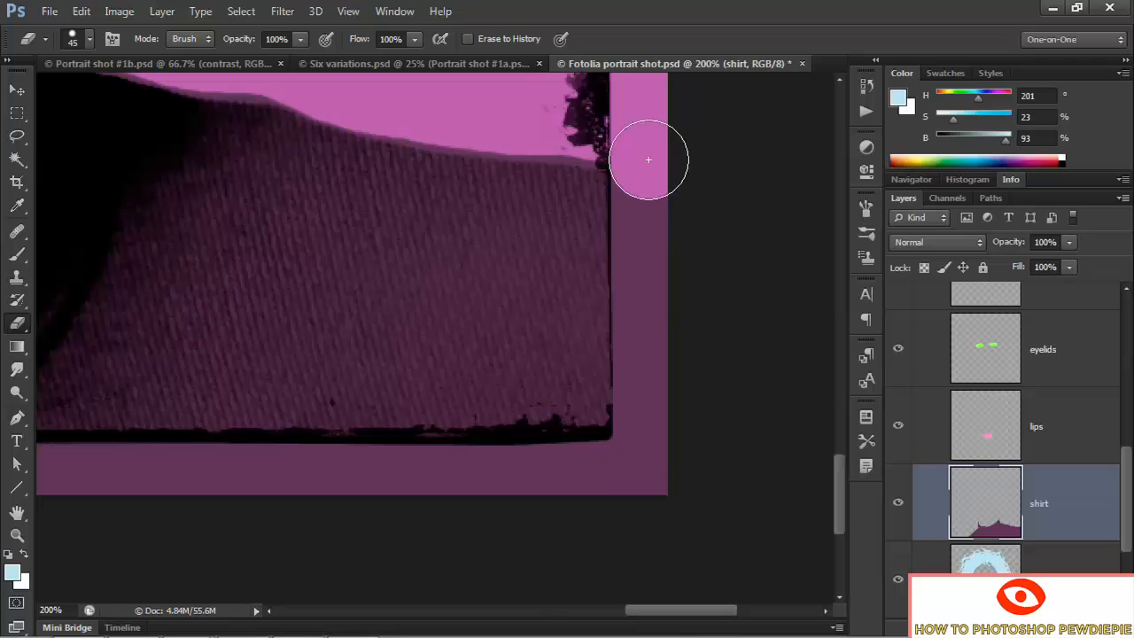
left_click(653, 395, "shift")
left_click(651, 488, "shift")
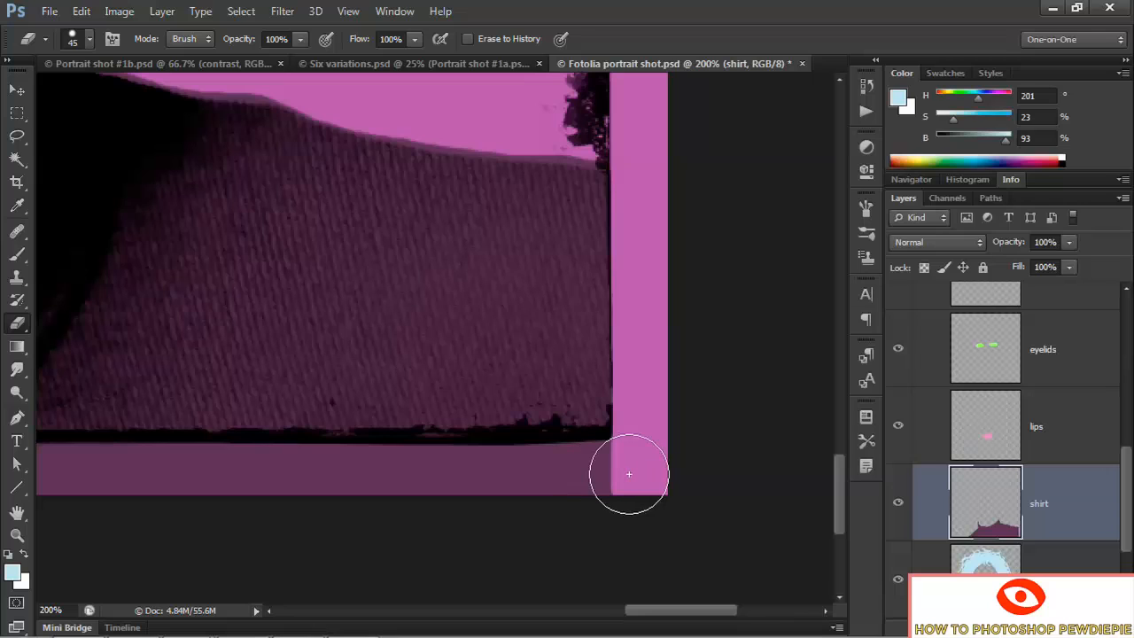
left_click(628, 473)
left_click(376, 483, "shift")
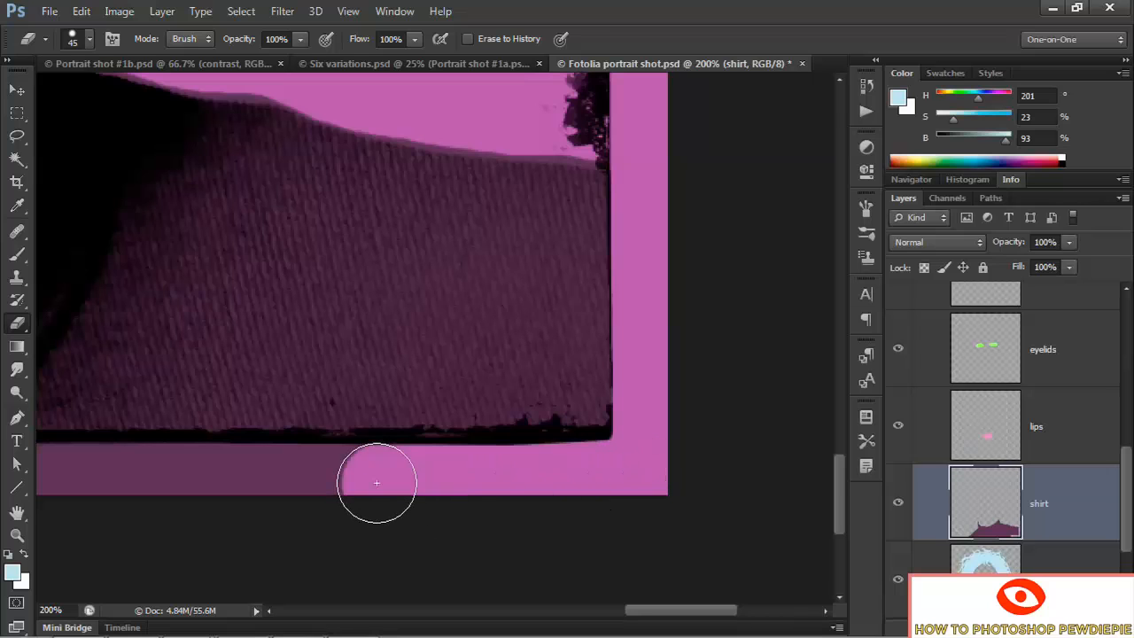
Erase the remaining shirt color below the frame line along the image's bottom margin, working toward the shirt's left edge
left_click_drag(210, 469, 635, 450)
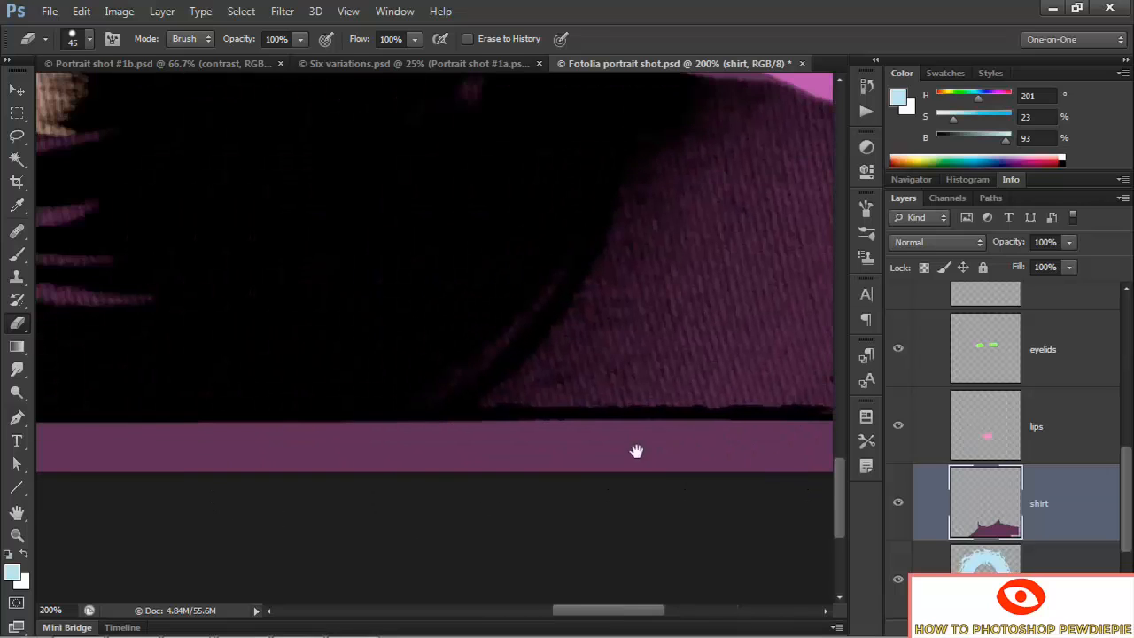
left_click(426, 460, "shift")
left_click_drag(304, 438, 676, 442)
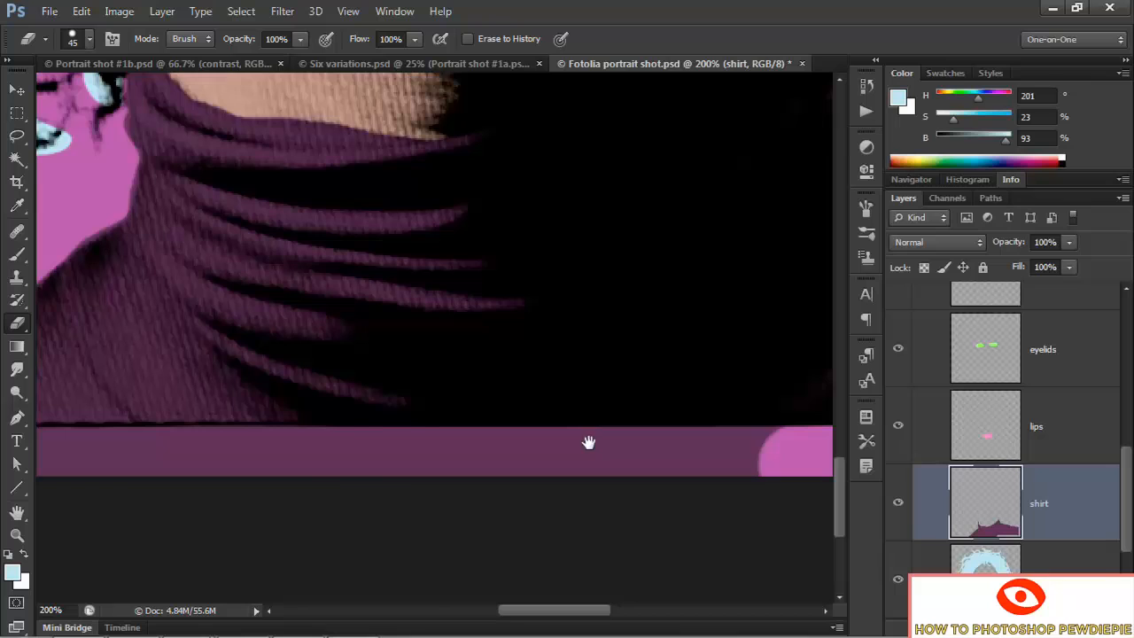
left_click(358, 464, "shift")
left_click_drag(195, 454, 523, 427)
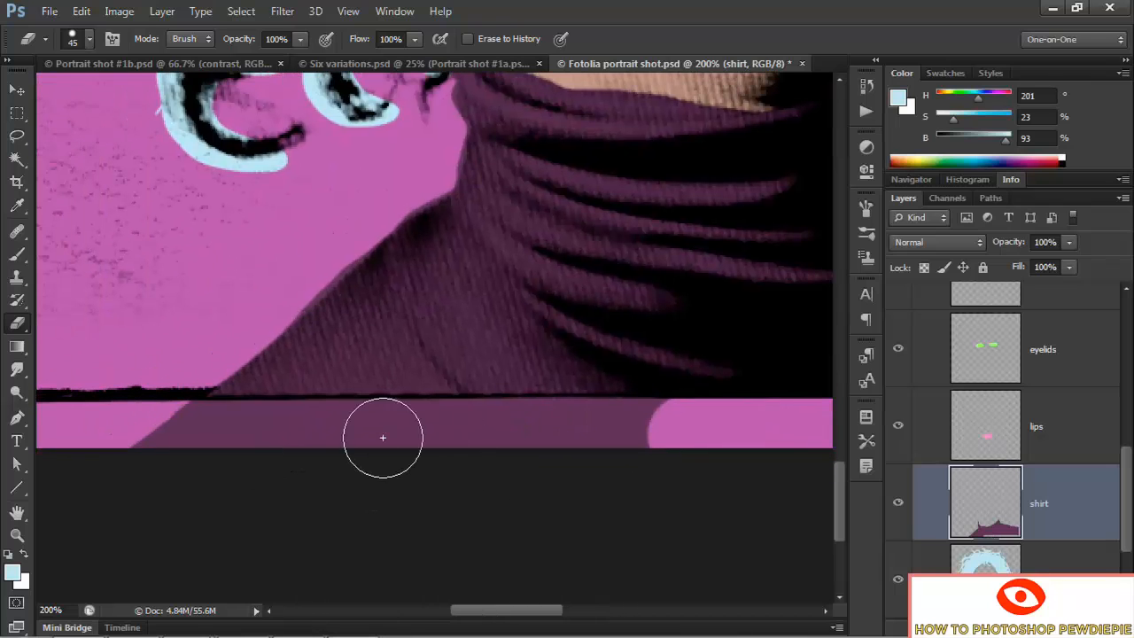
left_click(370, 436, "shift")
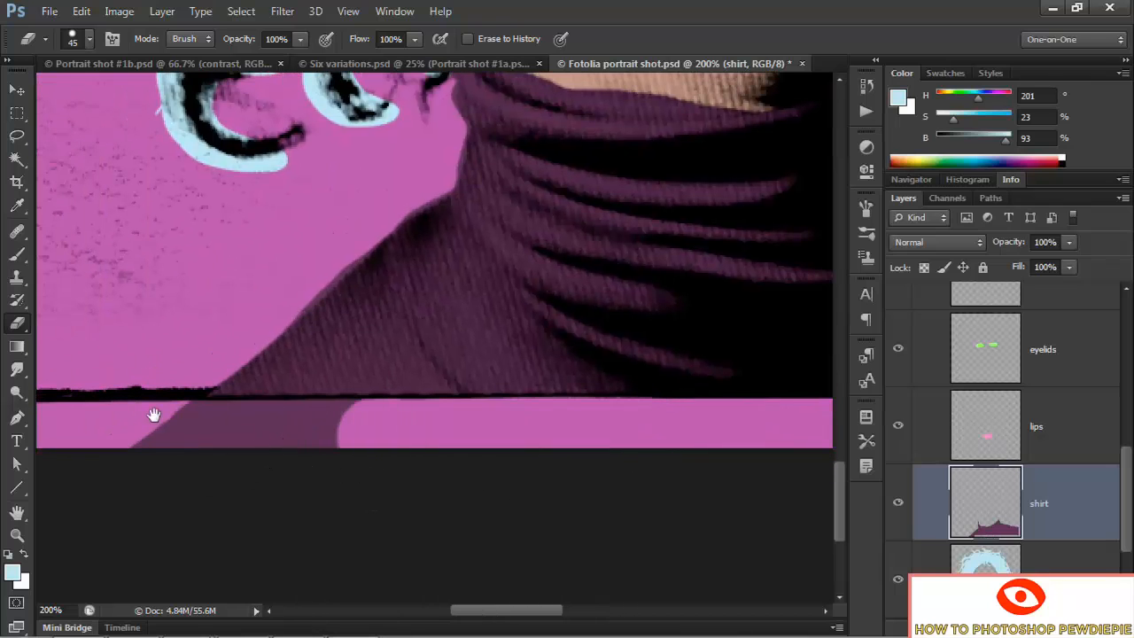
left_click_drag(153, 414, 337, 411)
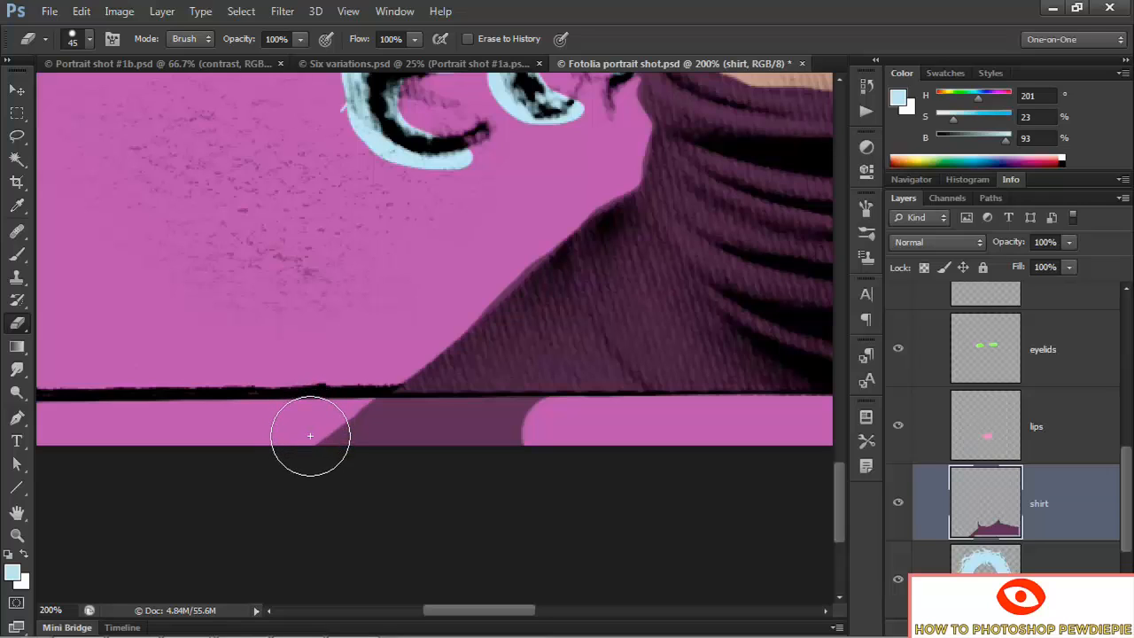
left_click_drag(311, 436, 512, 436)
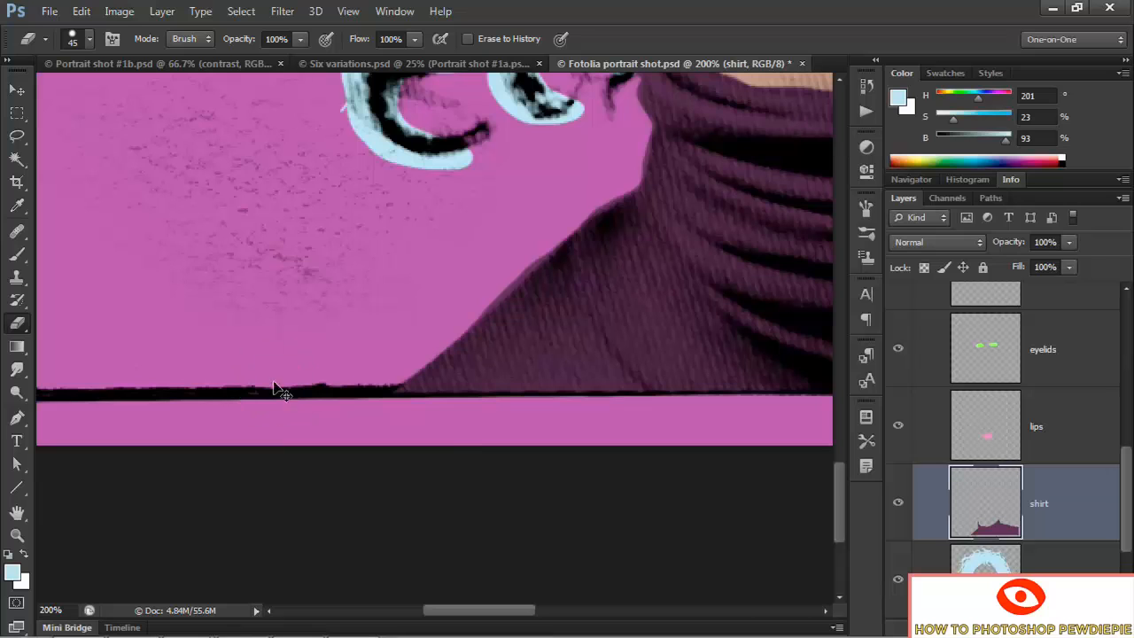
Switch to the Rectangular Marquee tool and display the finished artwork in full screen mode, fitted to the screen
key("ctrl+0")
key("m")
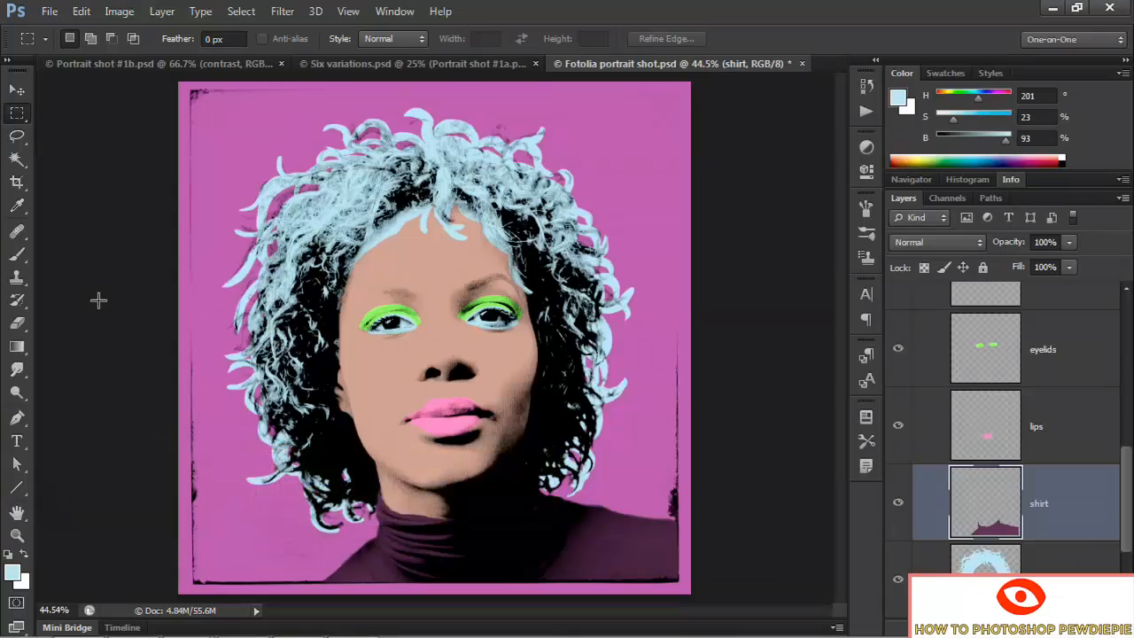
key("f")
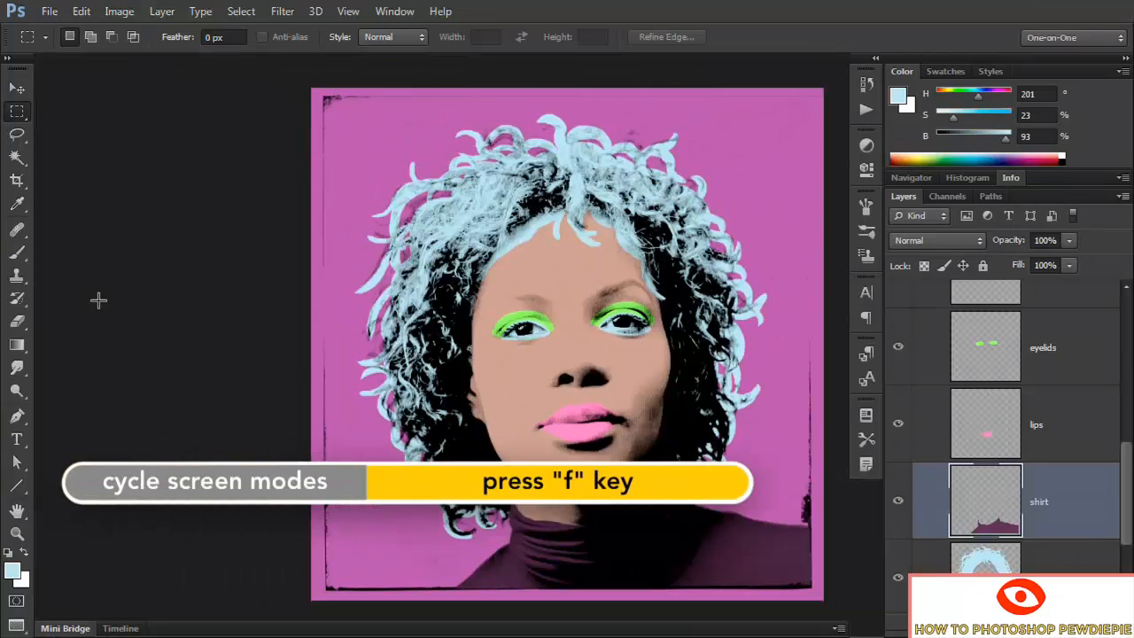
key("f")
key("ctrl+0")
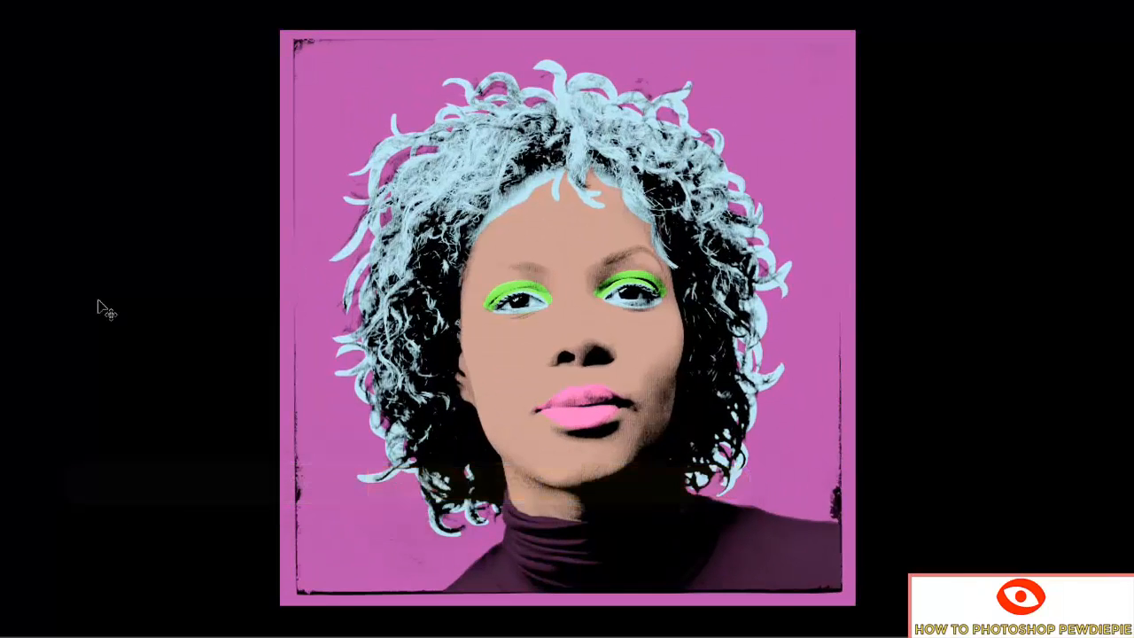
Examine the face and hair of the finished artwork up close in full screen mode
key("ctrl+plus")
key("ctrl+plus")
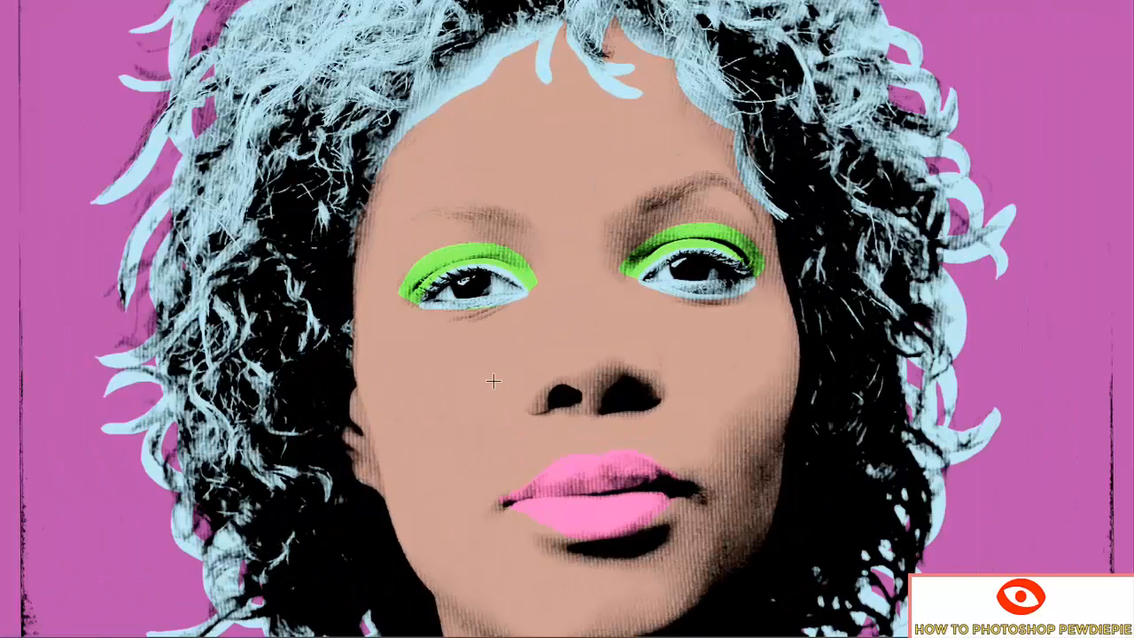
left_click_drag(451, 422, 446, 360)
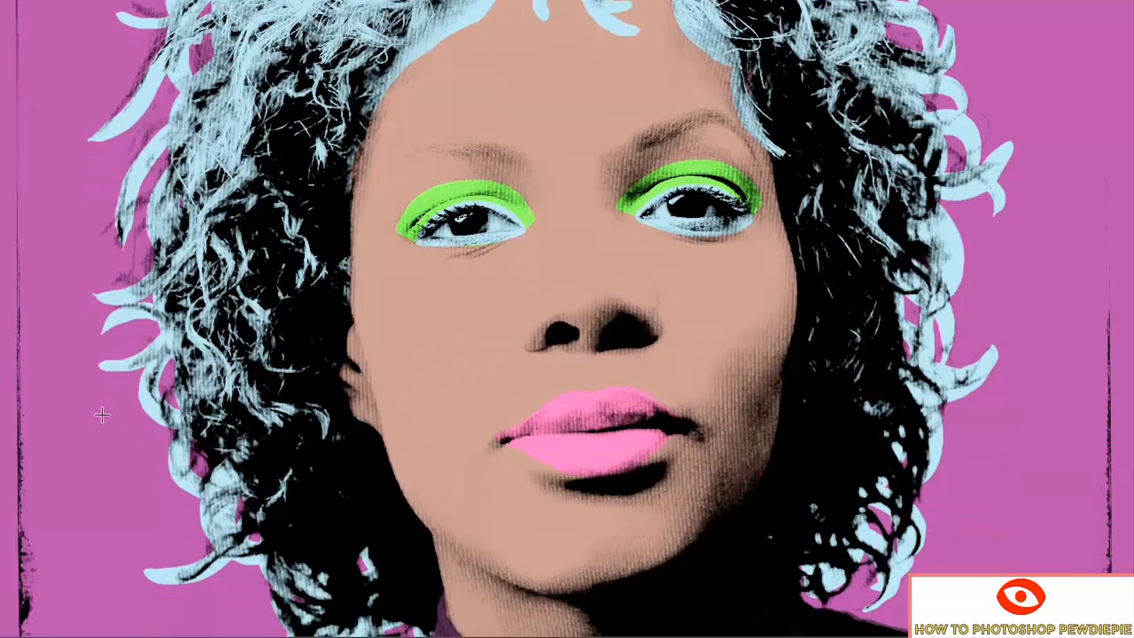
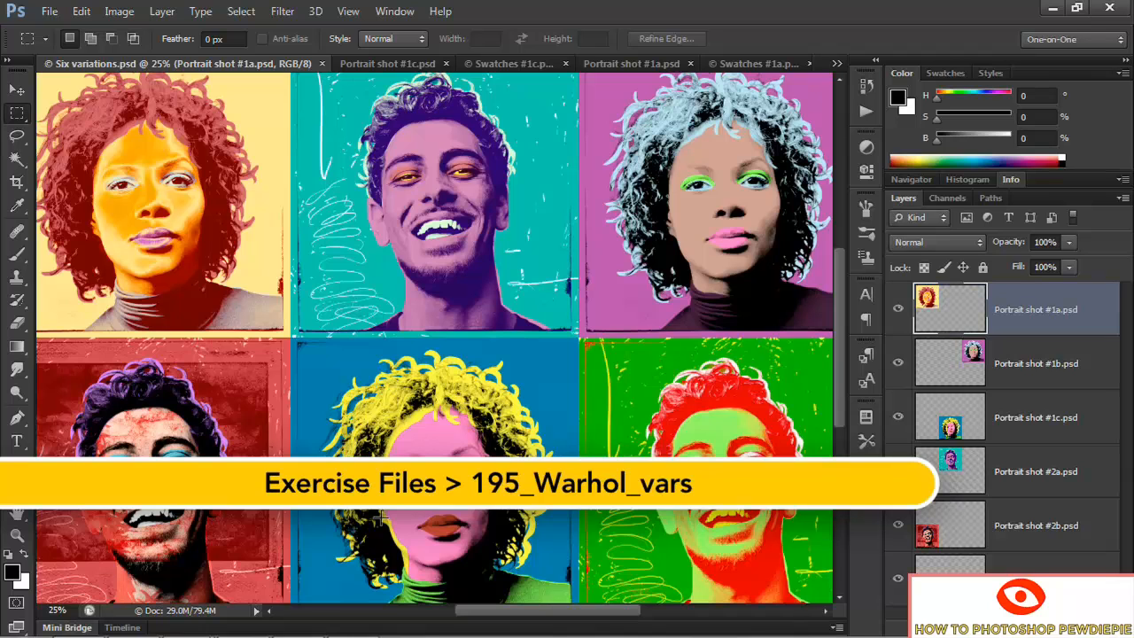
Switch to Swatches #1c.psd, expand the color fills group and recolor the existing pixels of the eyes layer white
key("ctrl+Tab")
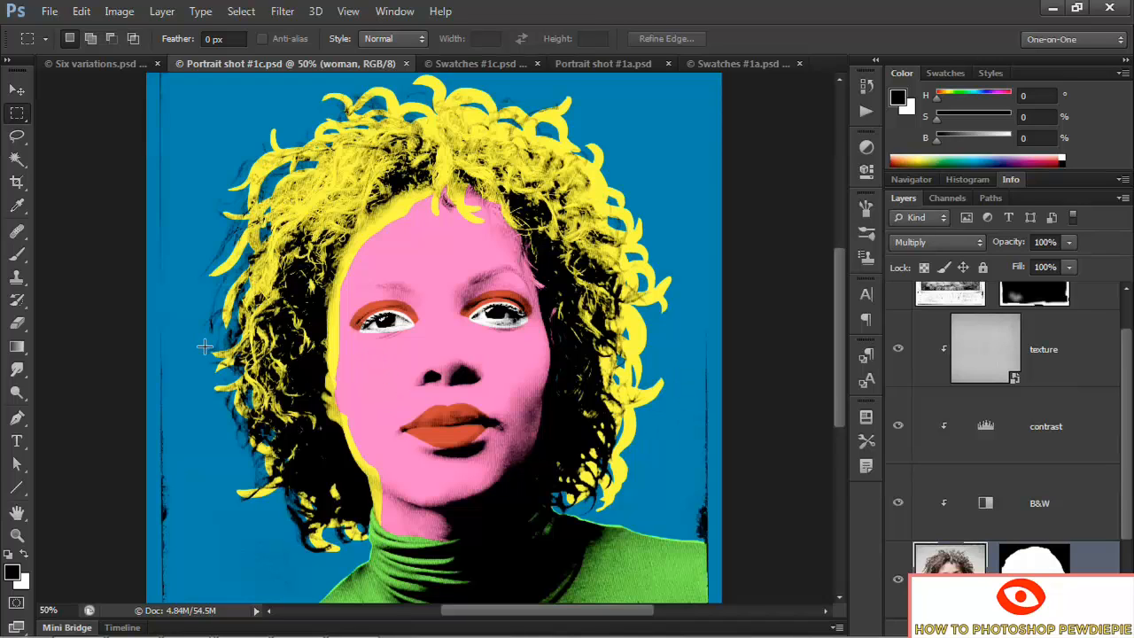
key("ctrl+Tab")
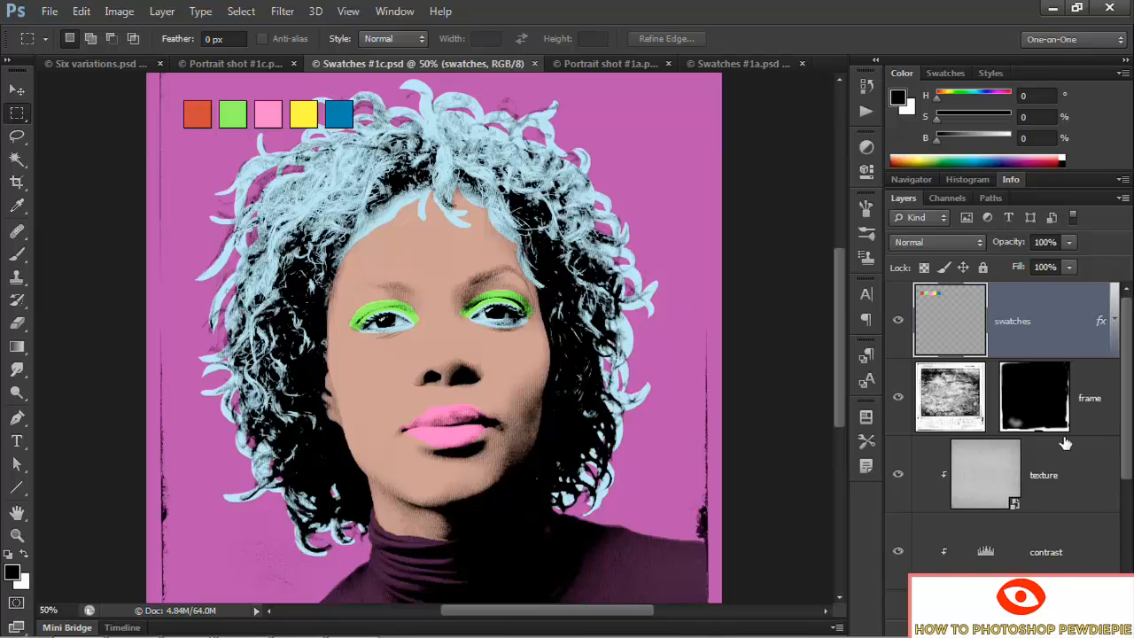
scroll(1065, 448, "down", 3)
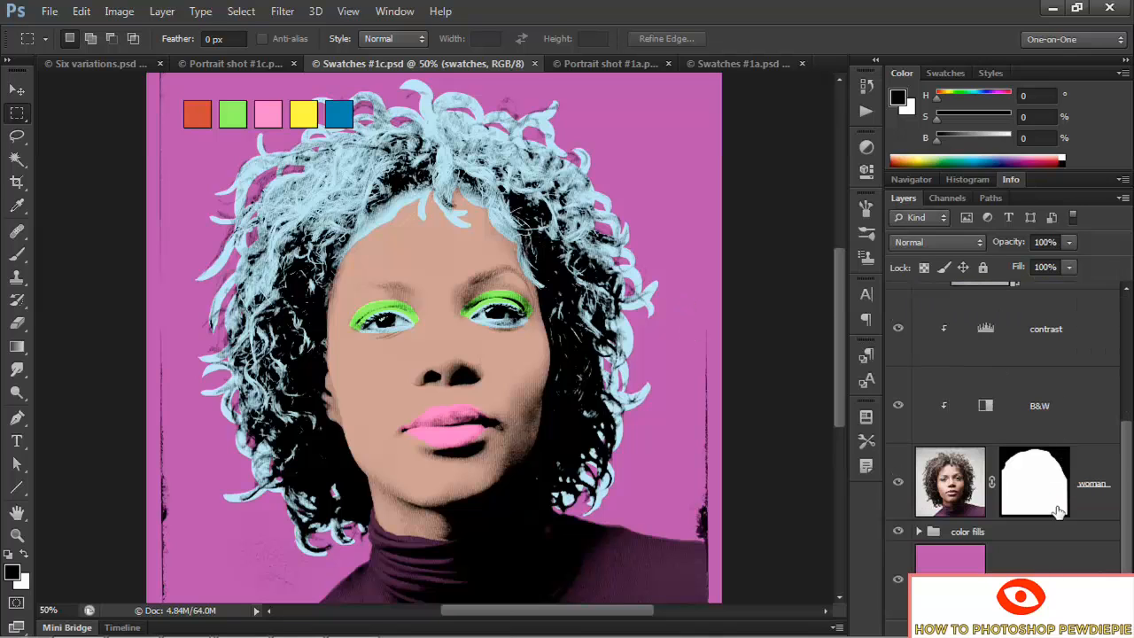
left_click(919, 532)
scroll(1013, 522, "down", 3)
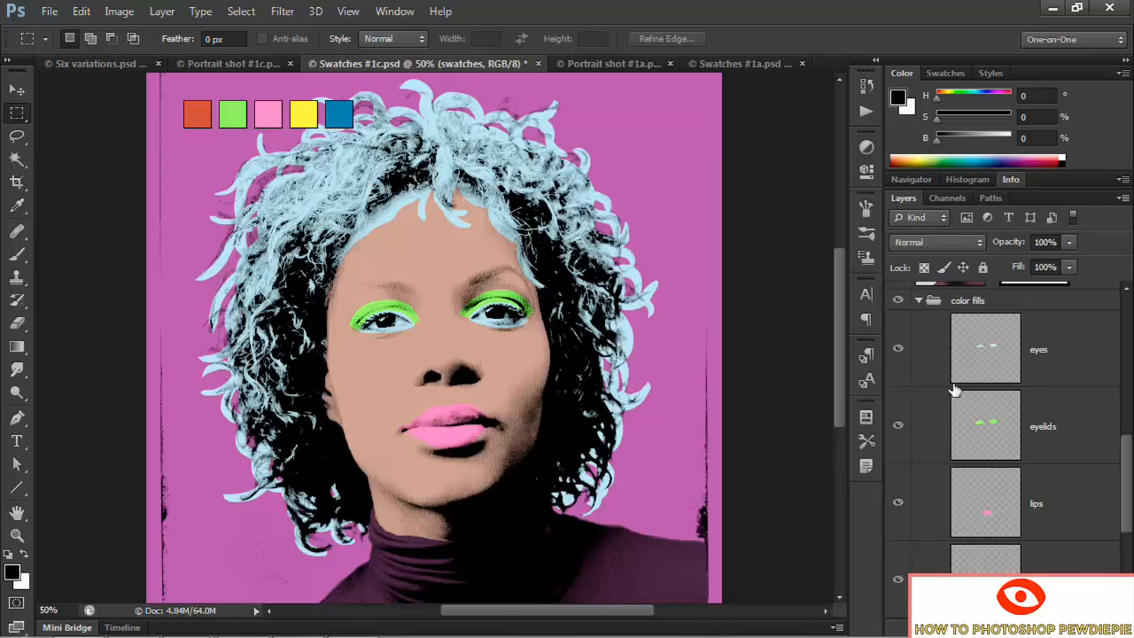
left_click(1084, 371)
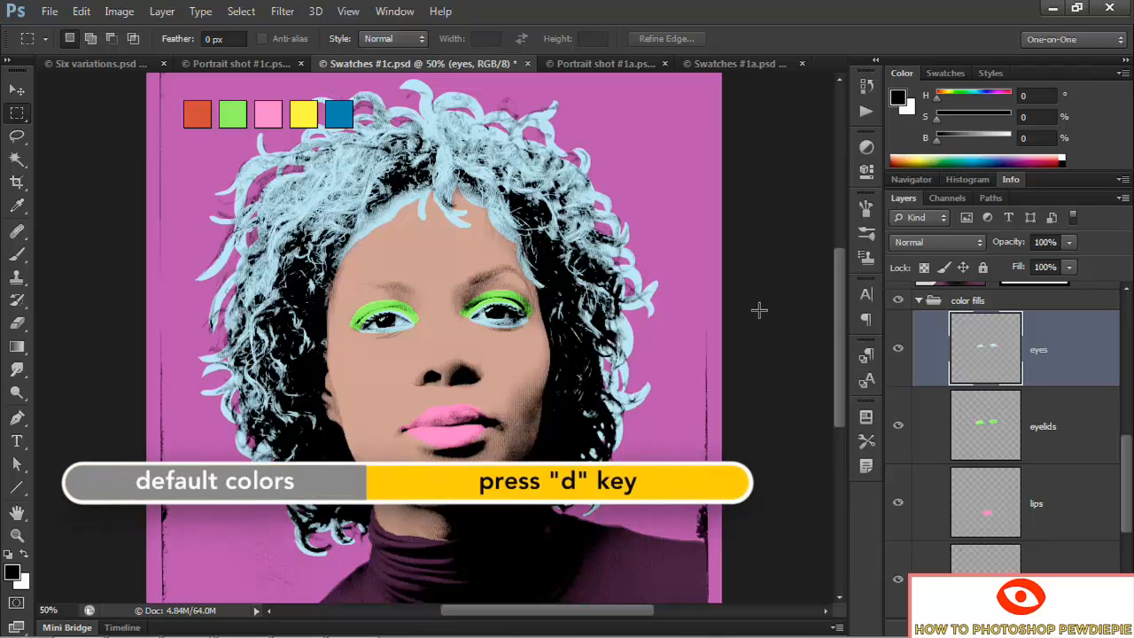
key("ctrl+shift+BackSpace")
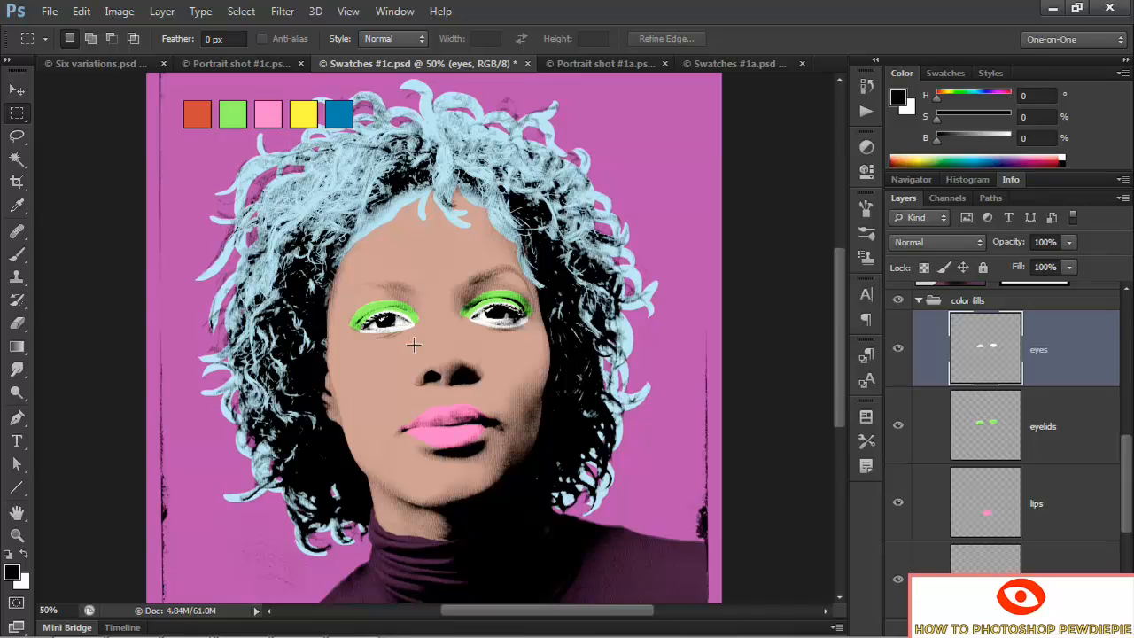
Activate the Eyedropper with sampling from All Layers and pick the orange-red swatch as the foreground color
key("i")
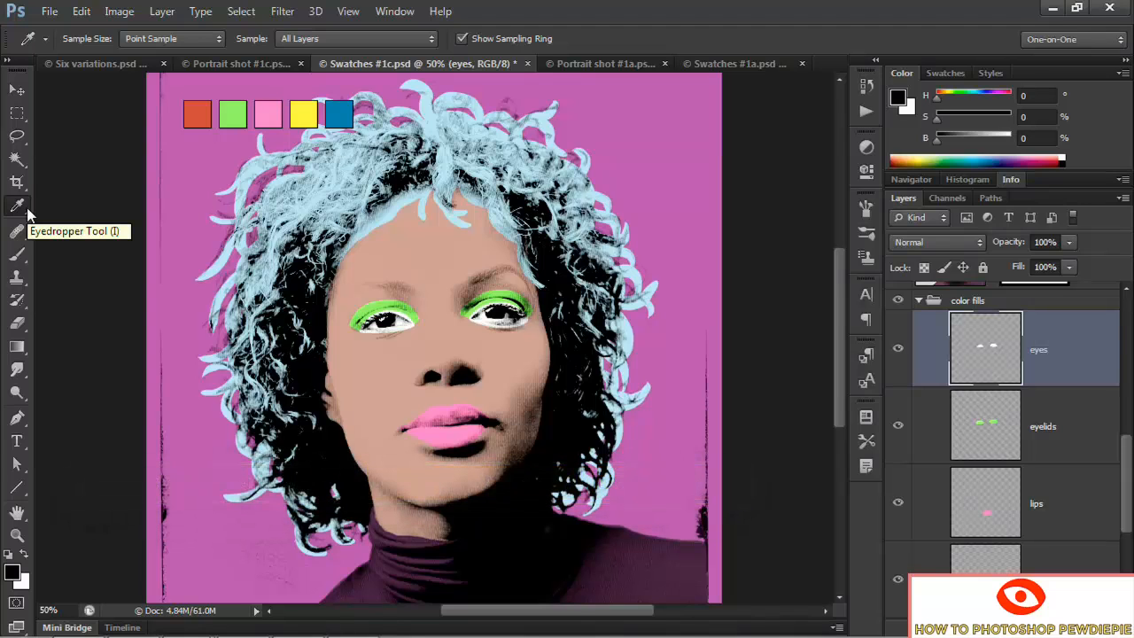
left_click(345, 39)
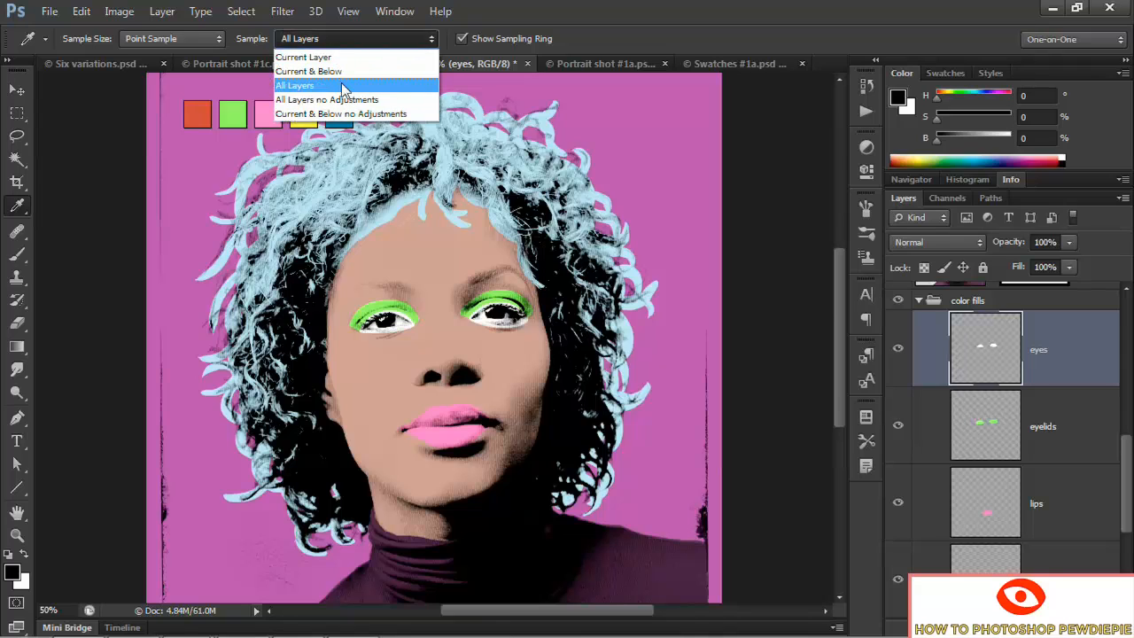
left_click(345, 87)
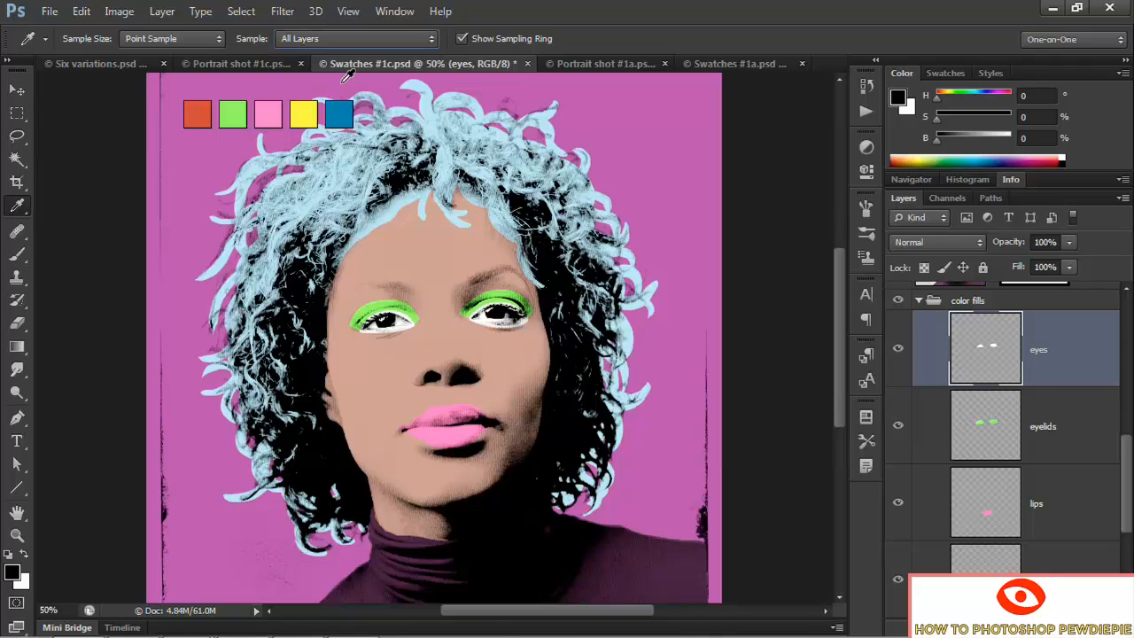
left_click(205, 112)
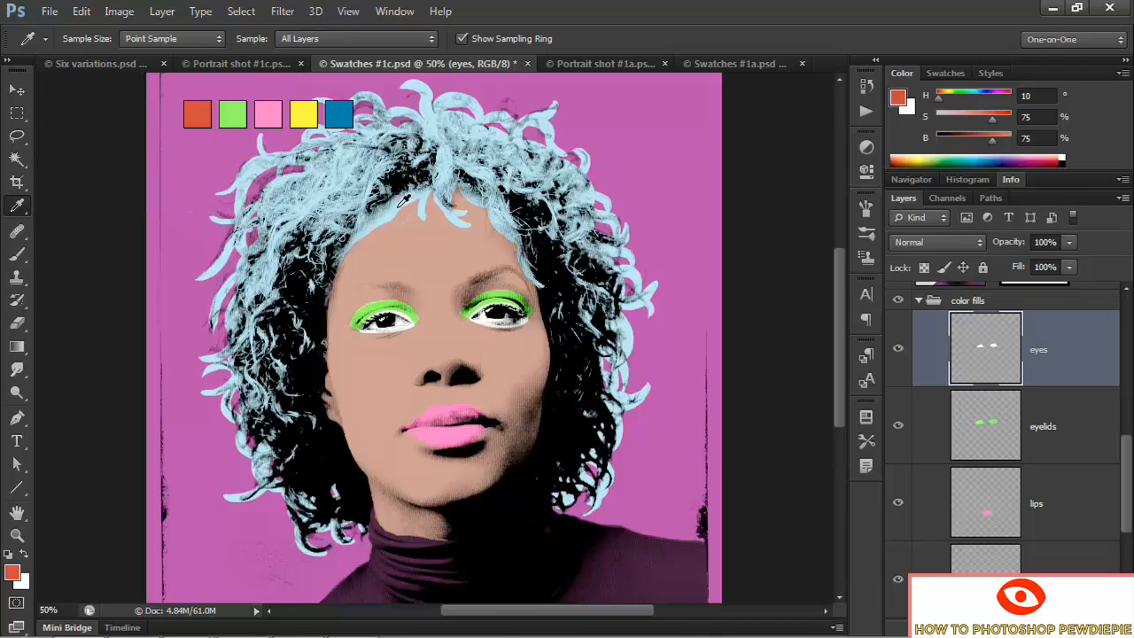
Fill the existing pixels of the eyelids layer and the lips layer with the orange-red foreground color
left_click(1063, 441)
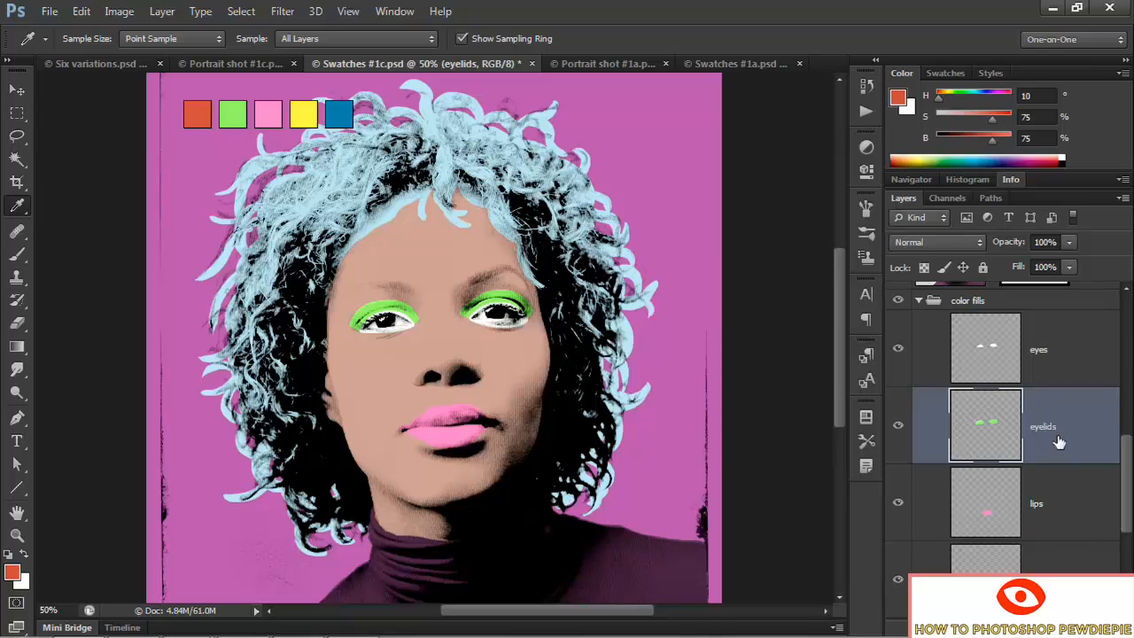
key("shift+alt+BackSpace")
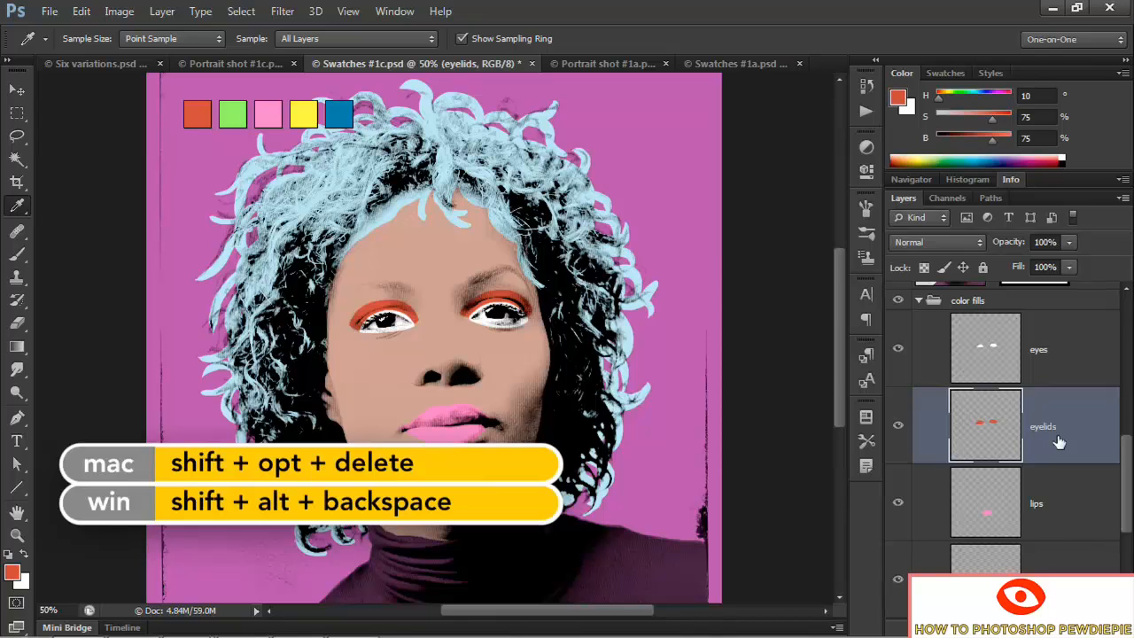
left_click(986, 500)
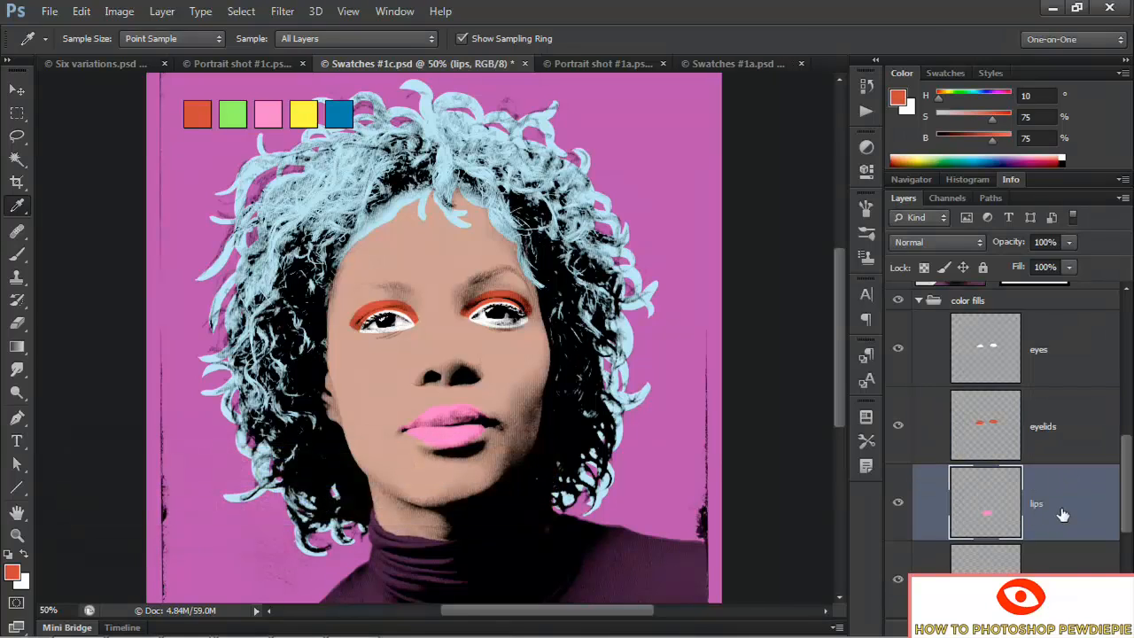
key("shift+alt+BackSpace")
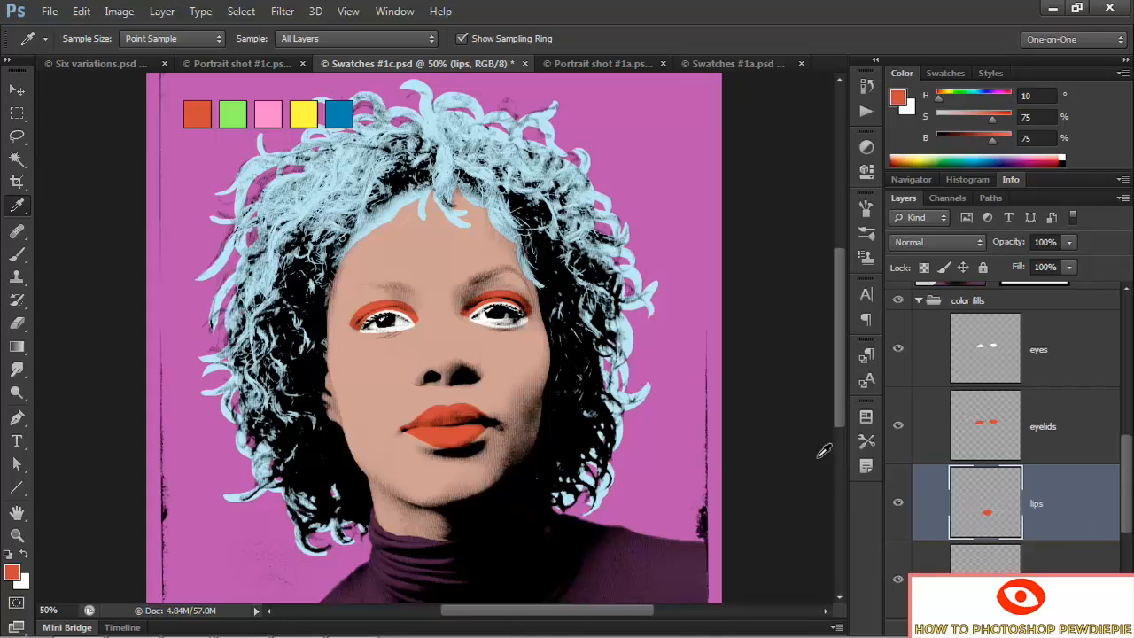
Select the shirt layer directly below the lips layer in the color fills group
key("alt+bracketleft")
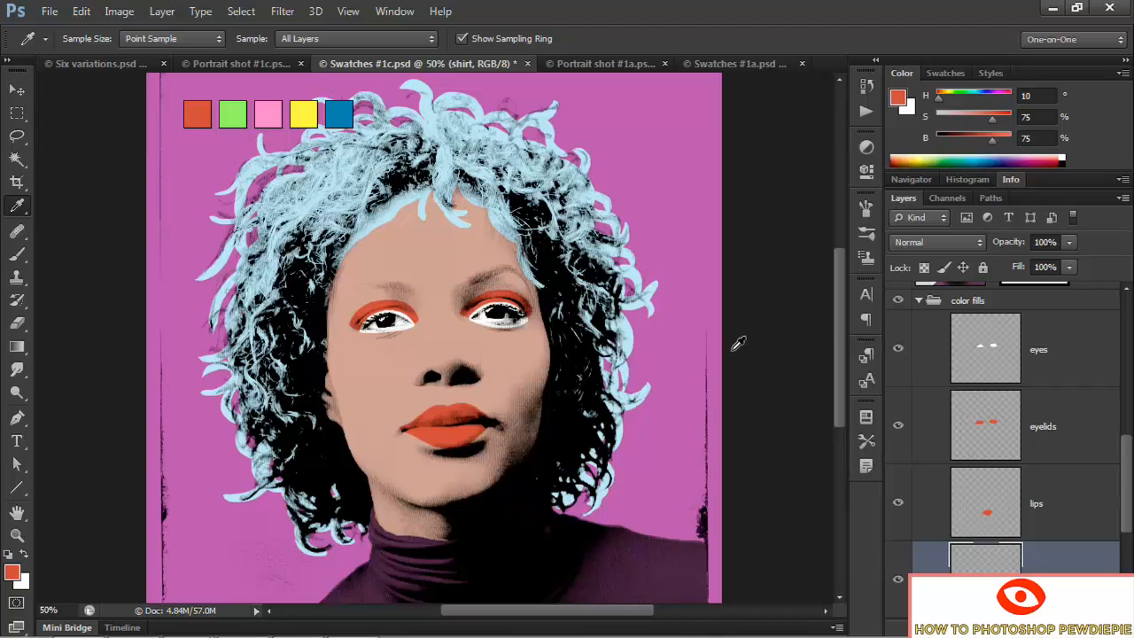
Recolor the shirt layer with the green swatch and the face layer with the pink swatch, preserving transparency
left_click(232, 118)
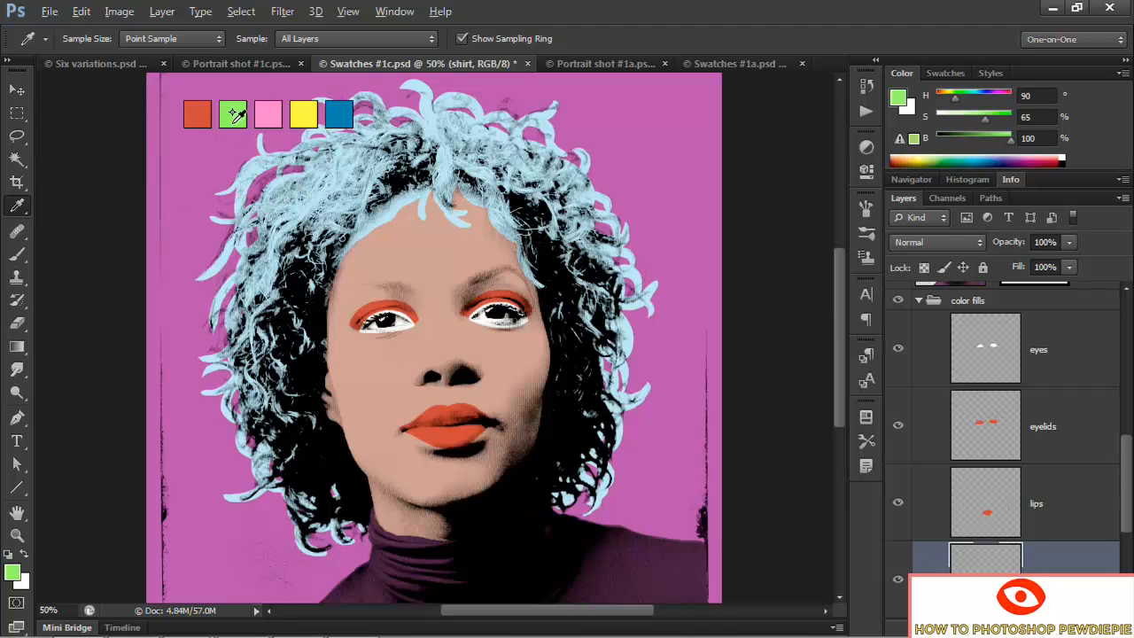
key("alt+shift+BackSpace")
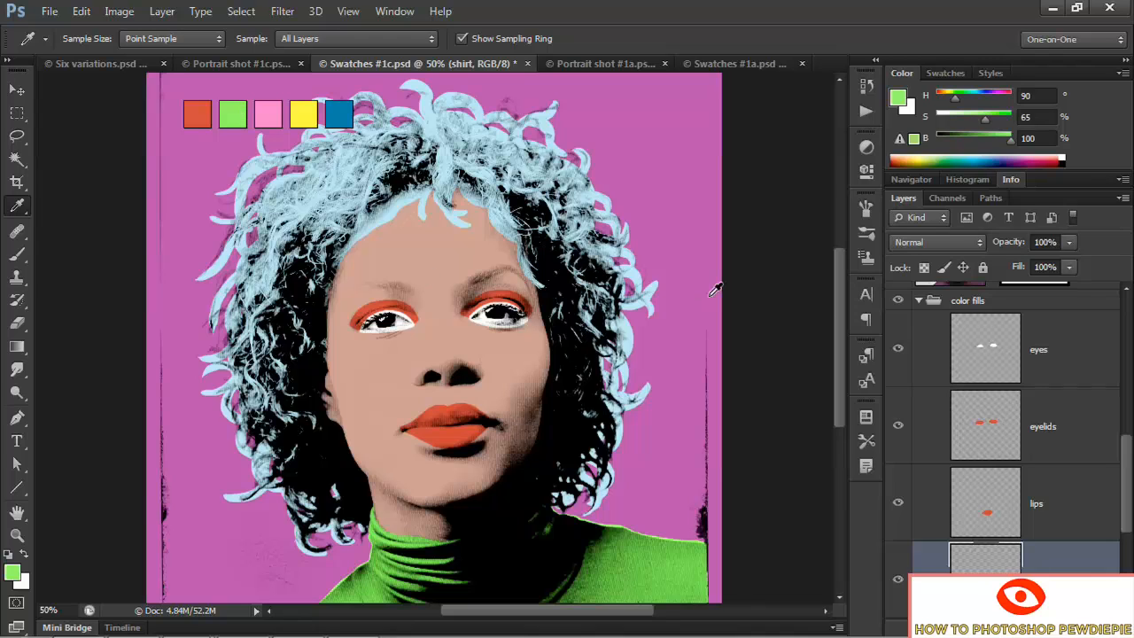
scroll(1055, 505, "down", 2)
scroll(1085, 542, "down", 1)
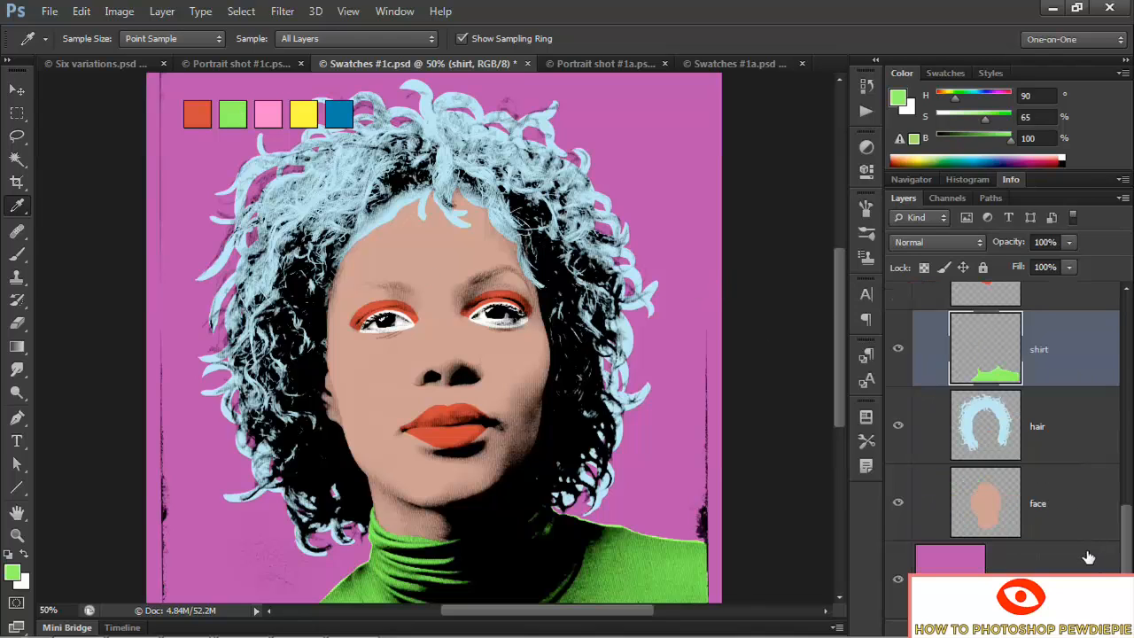
left_click(1077, 510)
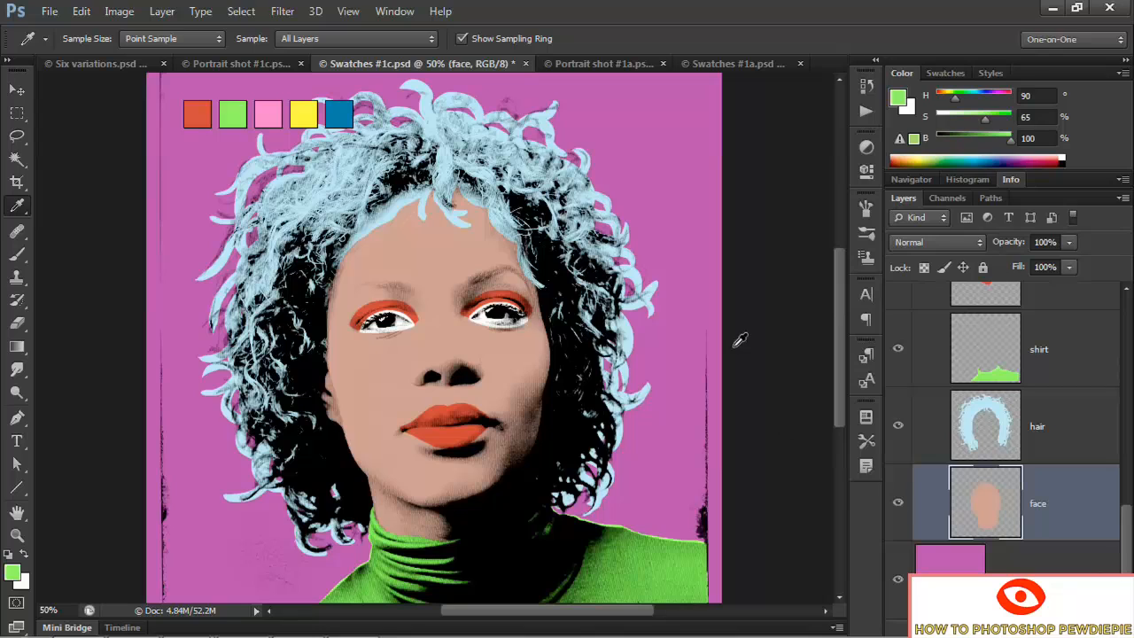
left_click(276, 110)
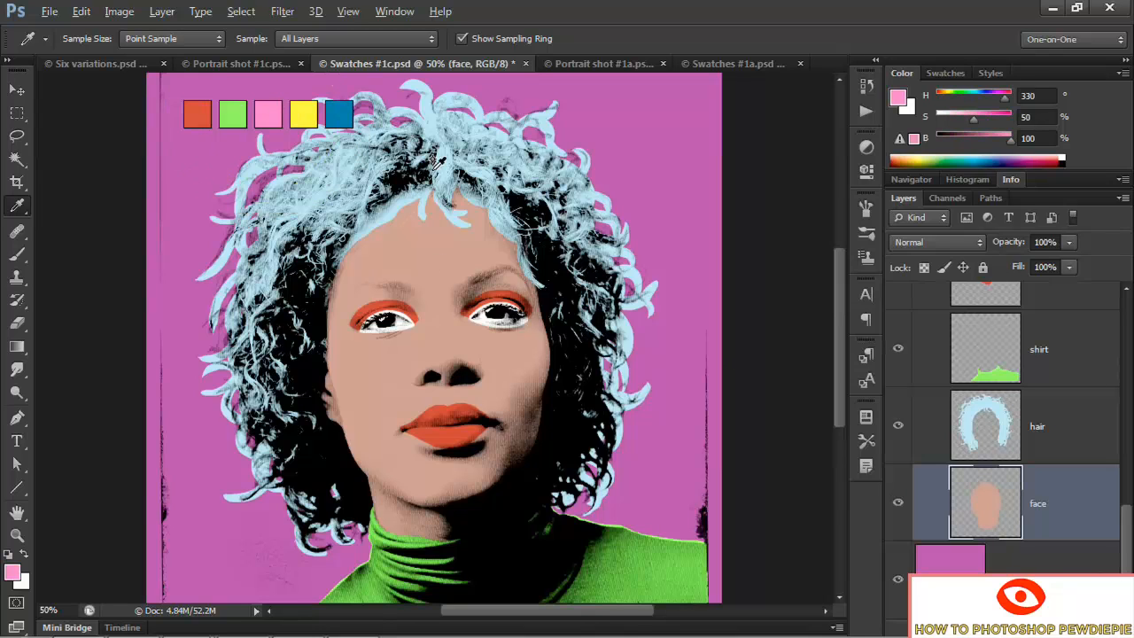
key("shift+alt+BackSpace")
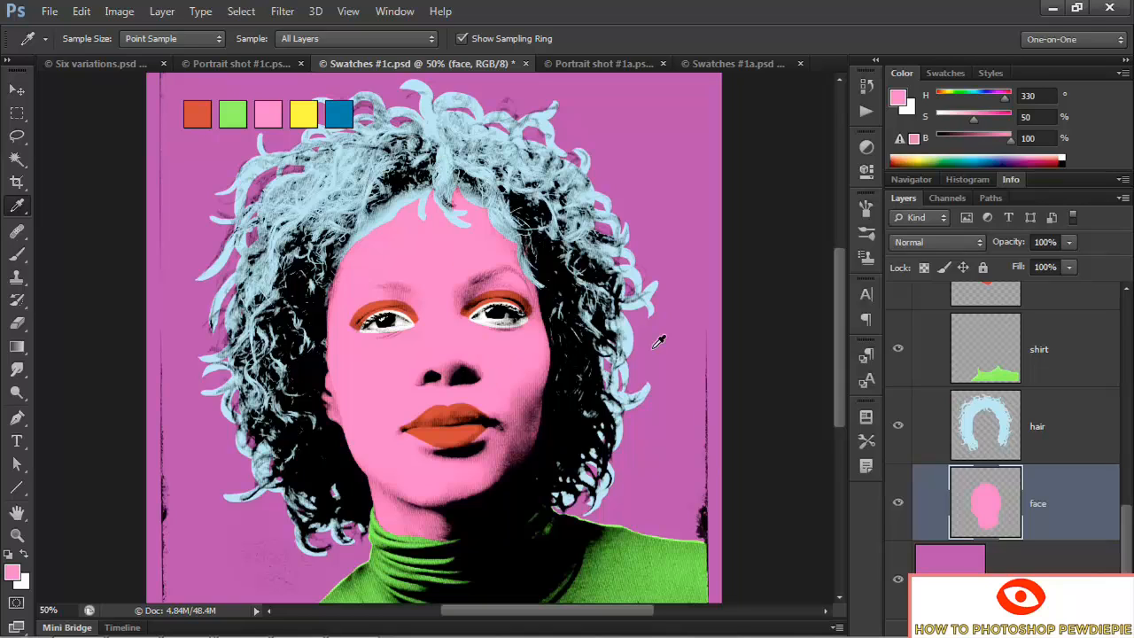
Fill the Background layer with the blue swatch color
left_click(981, 567)
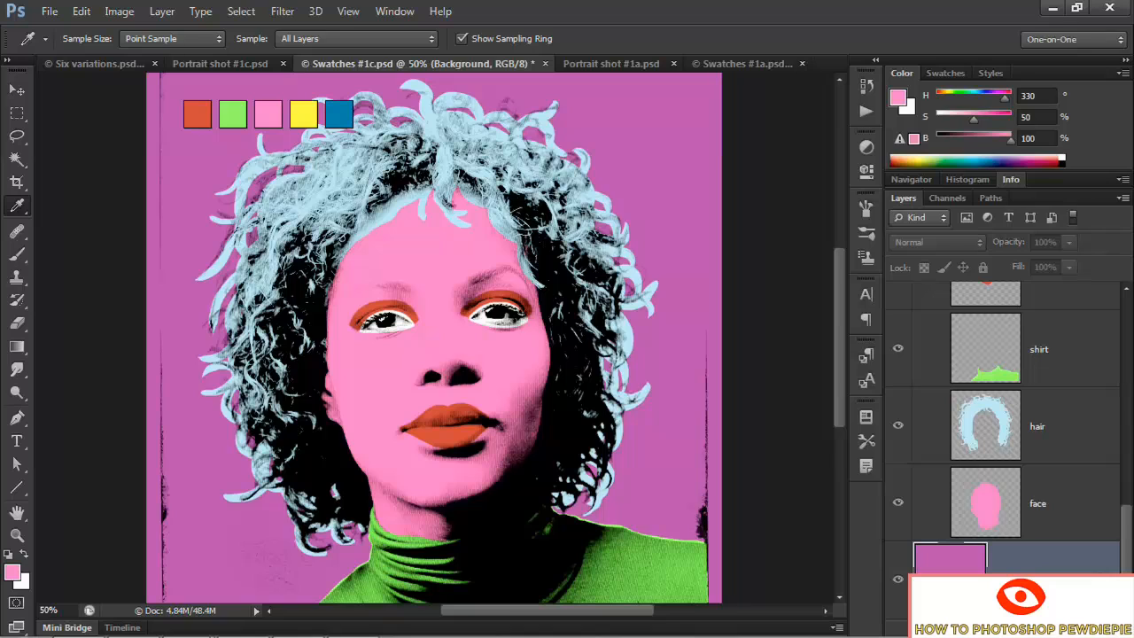
left_click(339, 116)
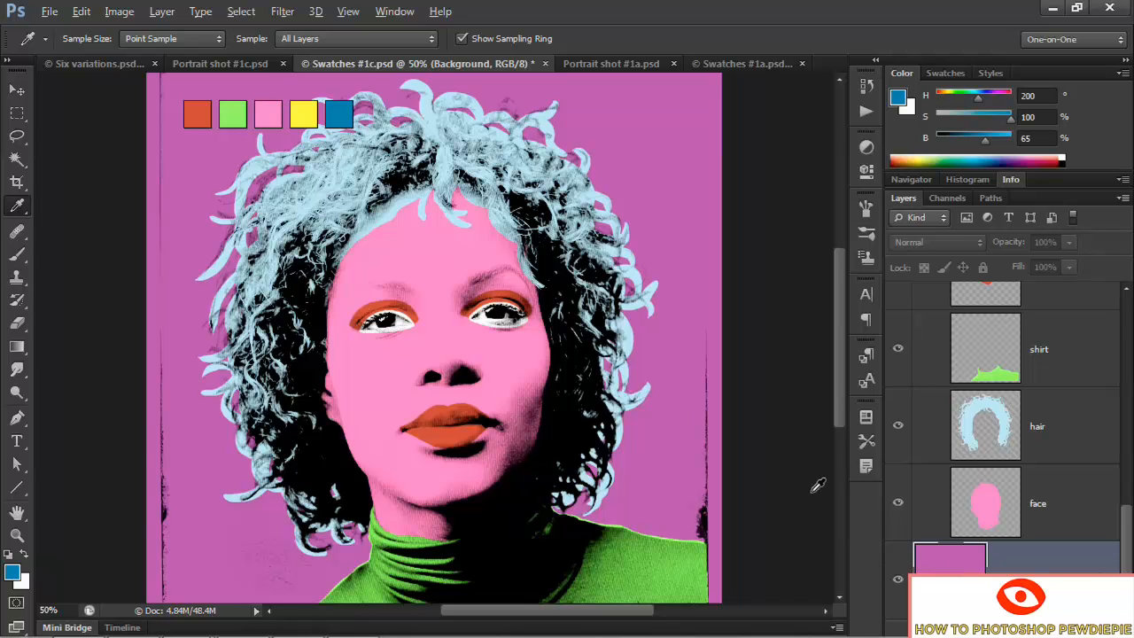
key("alt+BackSpace")
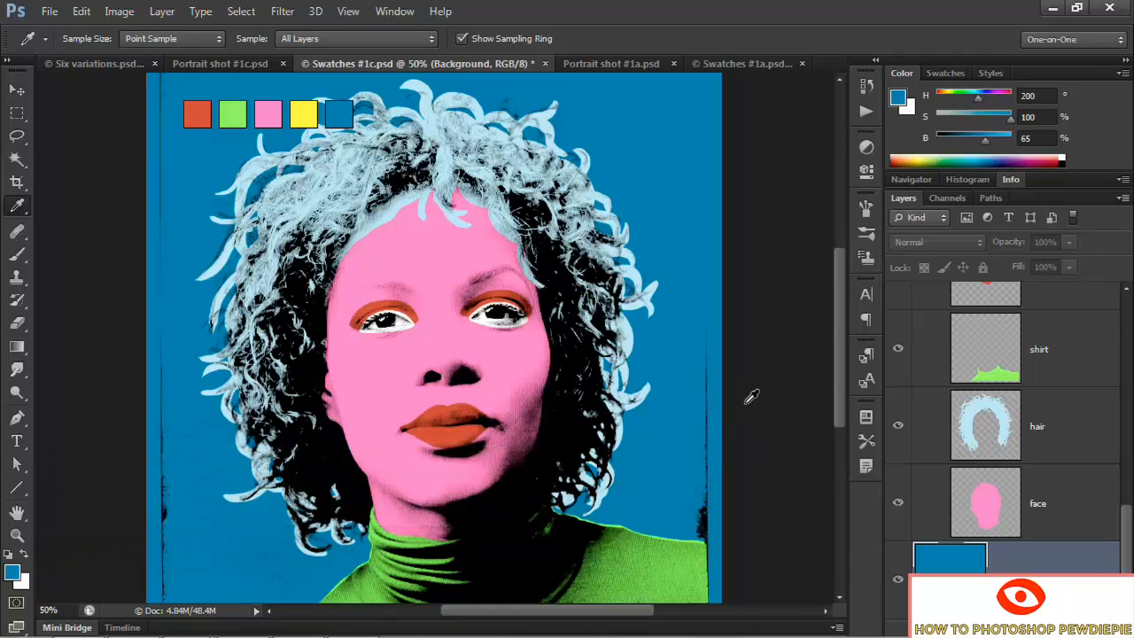
Recolor the hair layer with the yellow swatch color, preserving its transparent areas
left_click(987, 433)
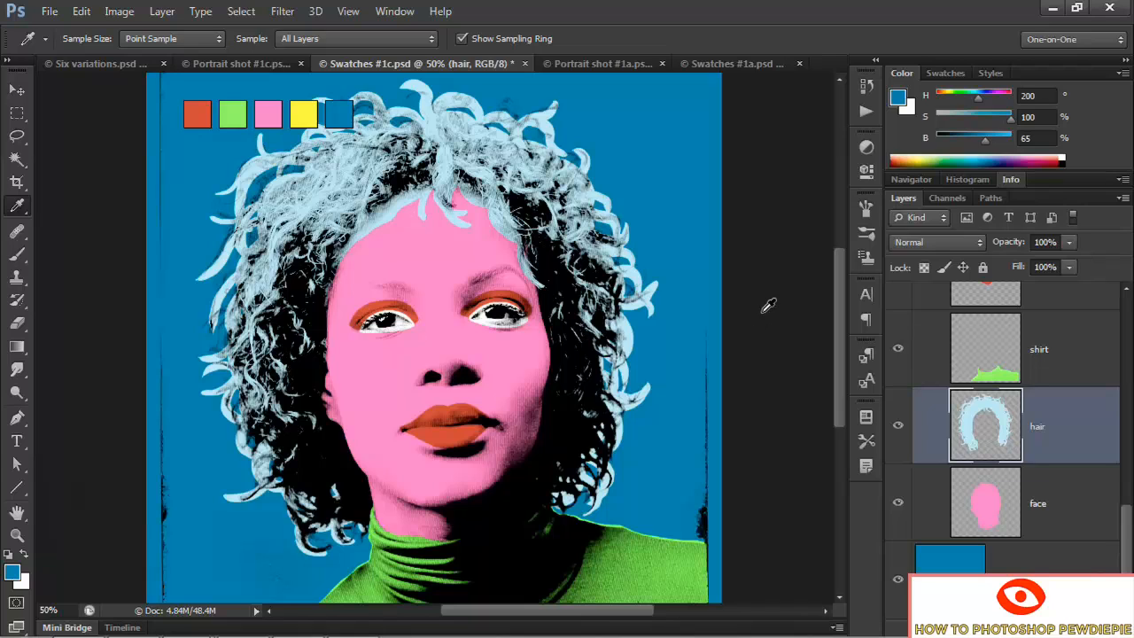
left_click(303, 114)
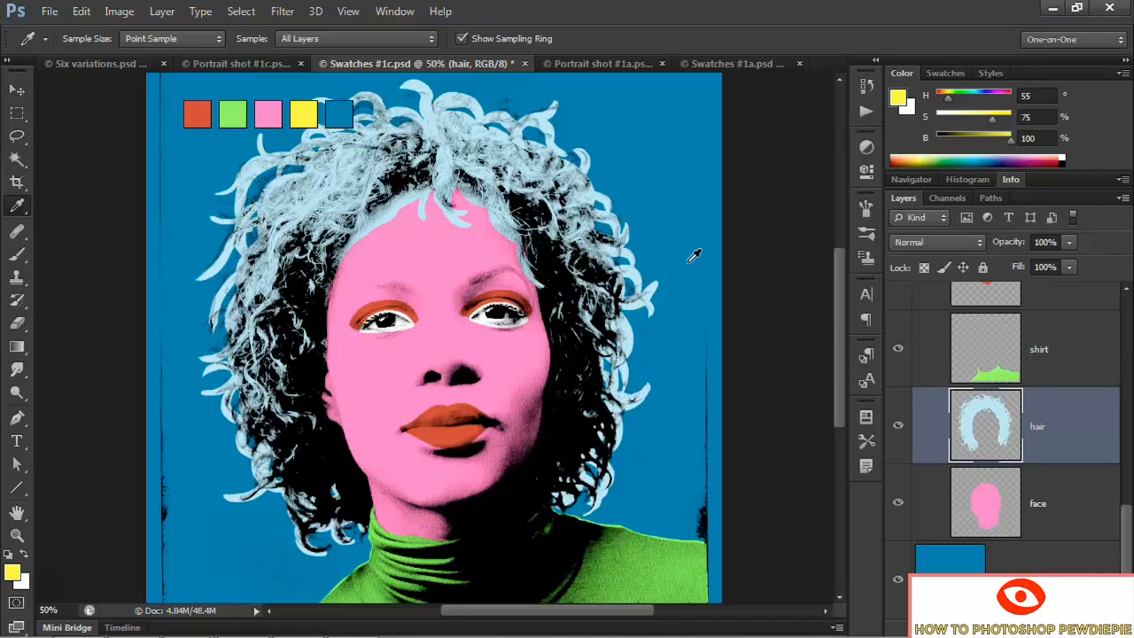
key("alt+shift+BackSpace")
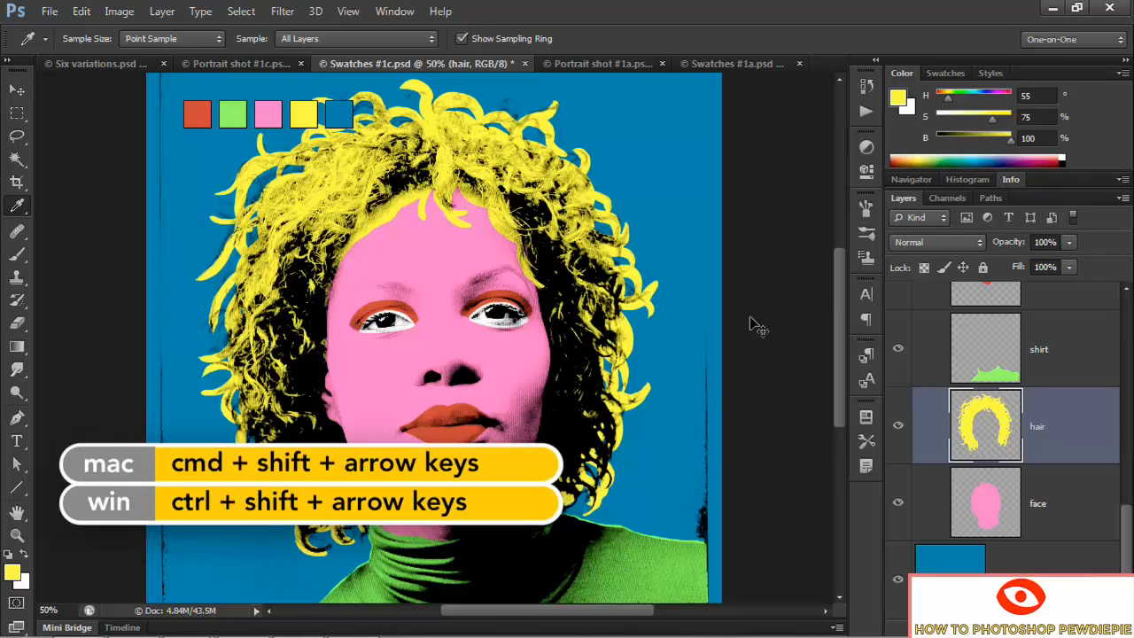
Offset the hair layer three large nudges to the right and one upward
key("ctrl+shift+Right")
key("ctrl+shift+Right")
key("ctrl+shift+Right")
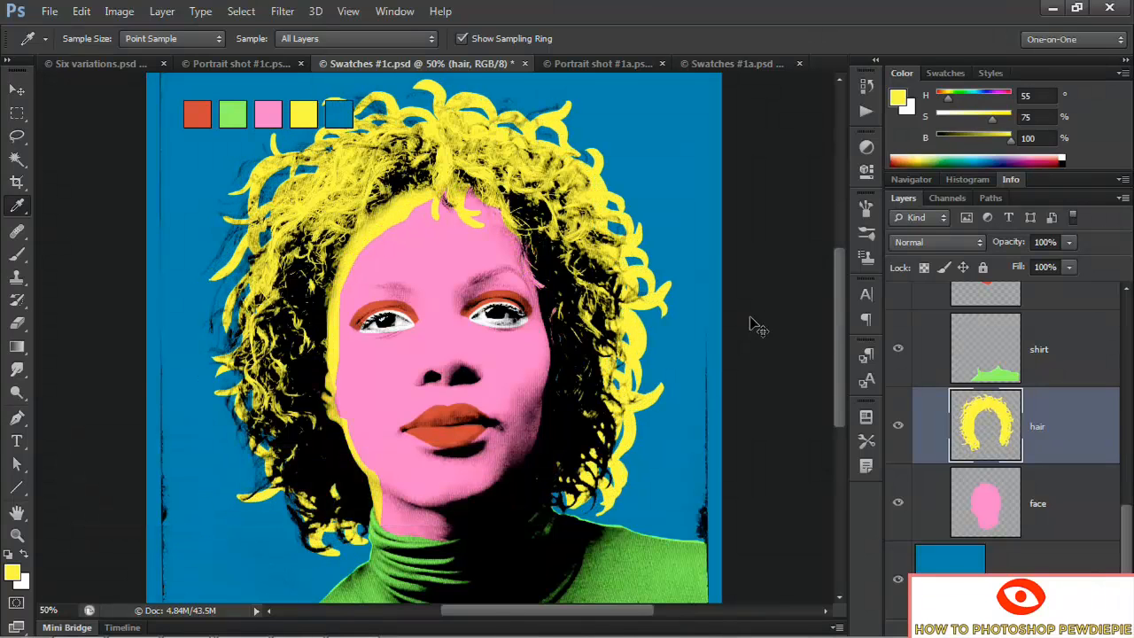
key("ctrl+shift+Up")
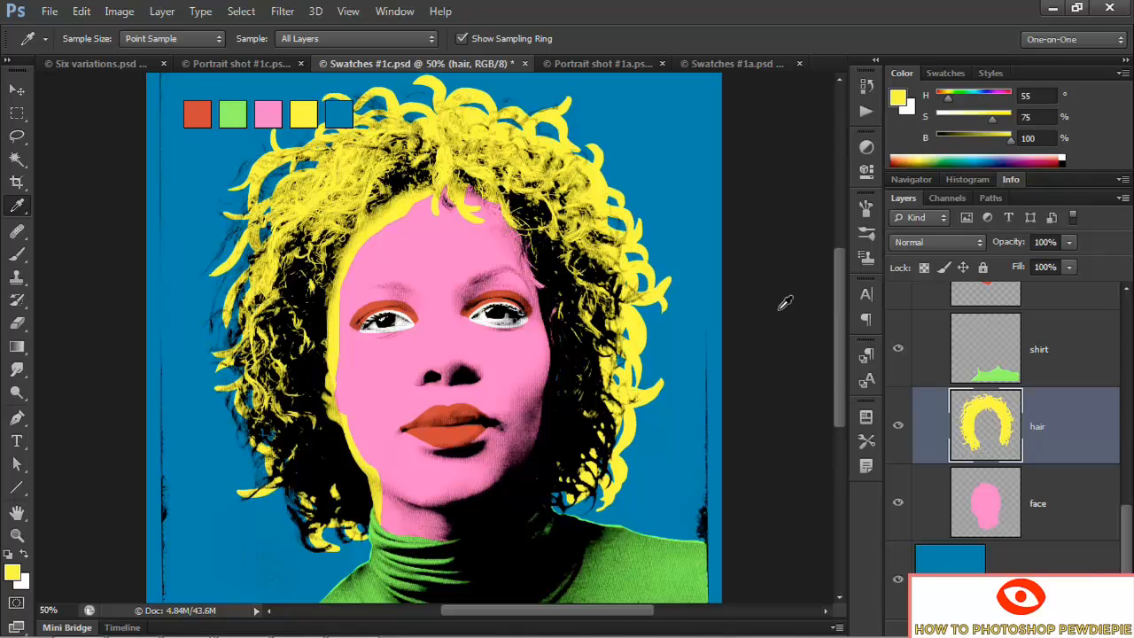
Hide the swatches layer at the top of the layer stack
scroll(1131, 310, "up", 10)
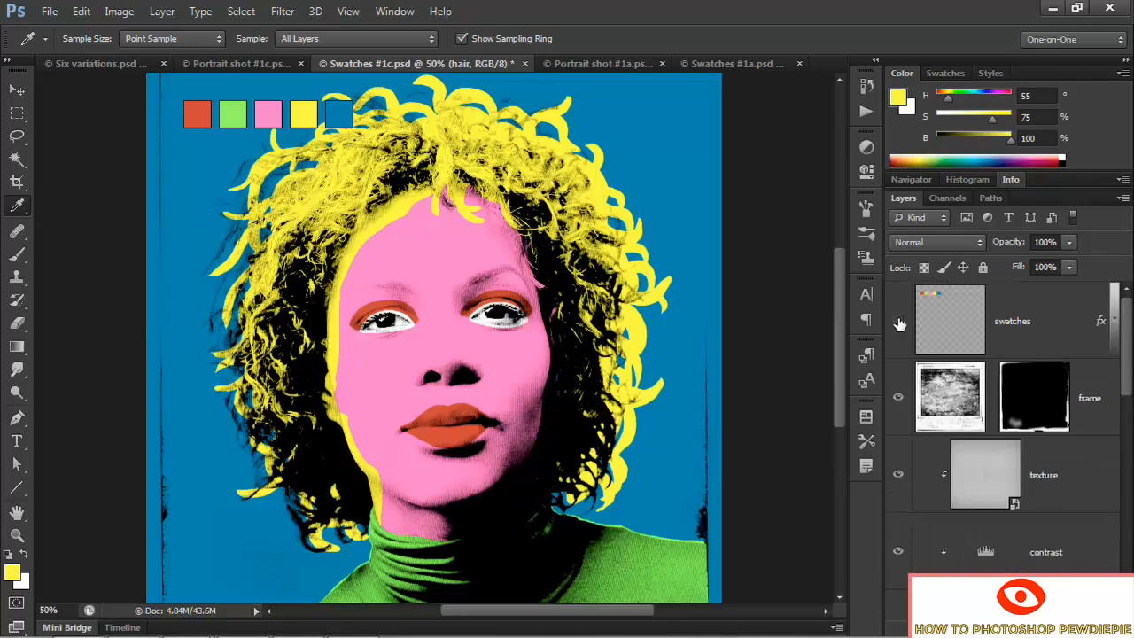
left_click(898, 322)
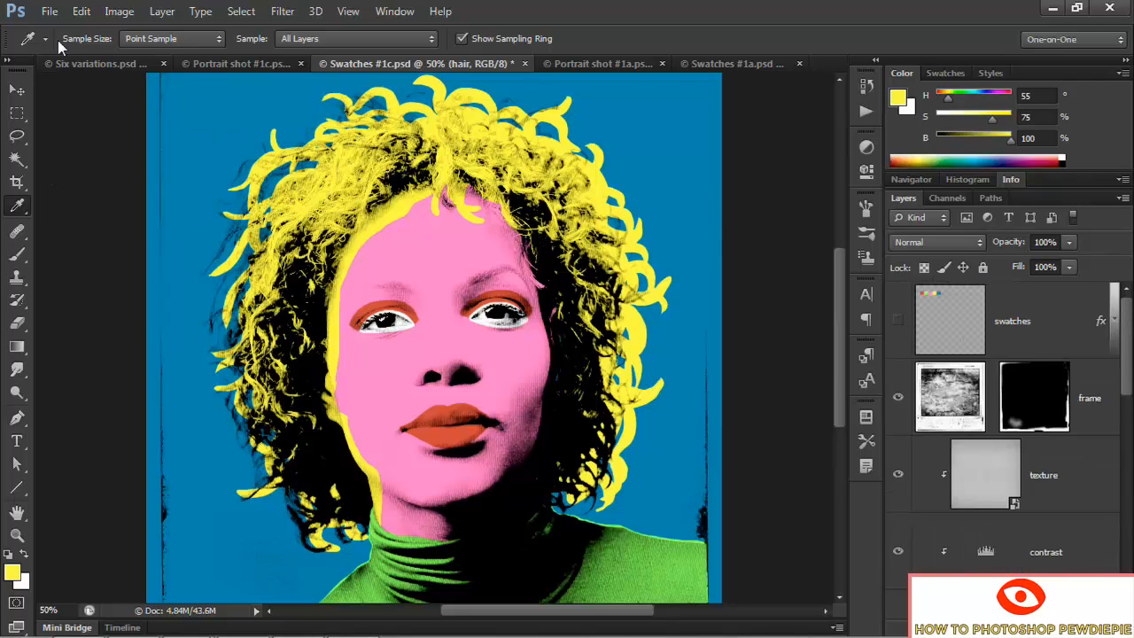
left_click(50, 12)
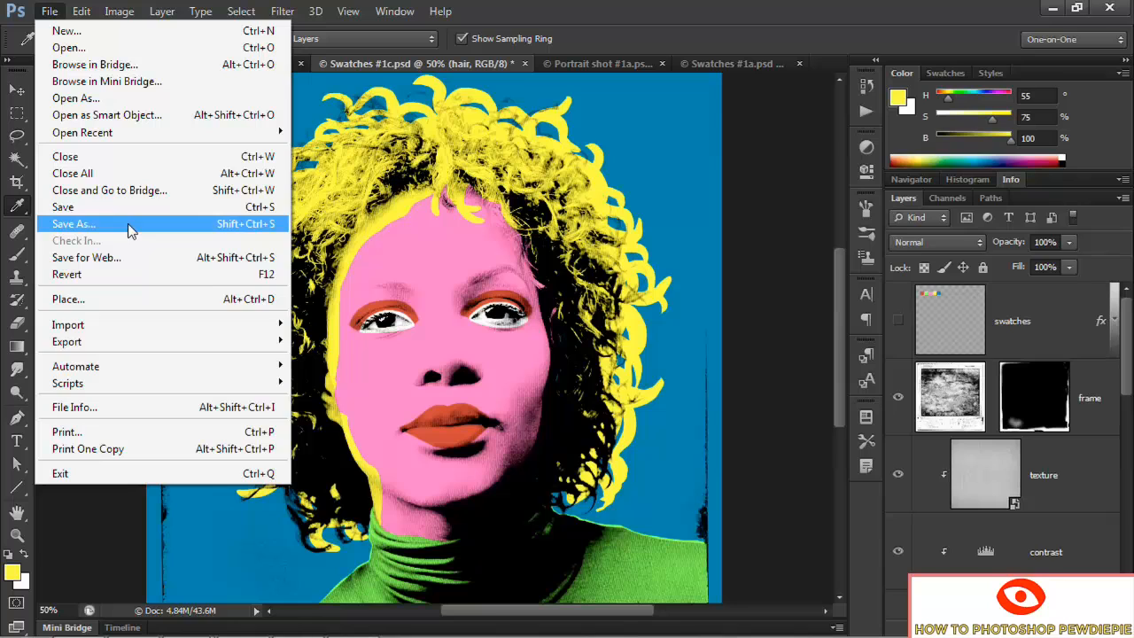
left_click(132, 219)
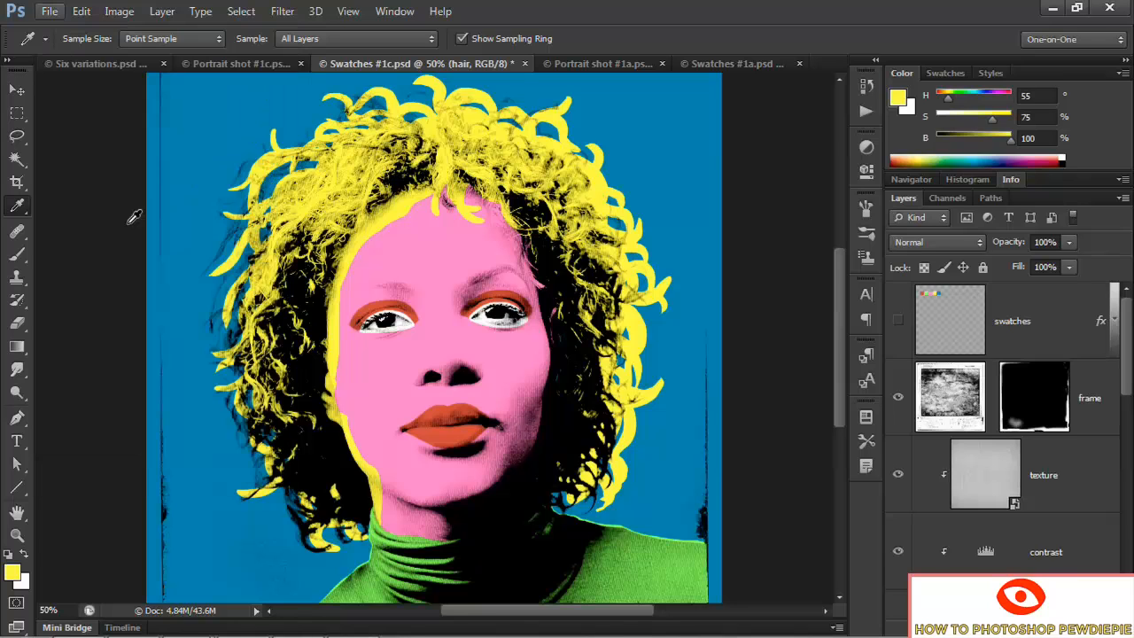
Switch to the Swatches #1a.psd document and sample the dusty-rose swatch as the foreground color
key("ctrl+Tab")
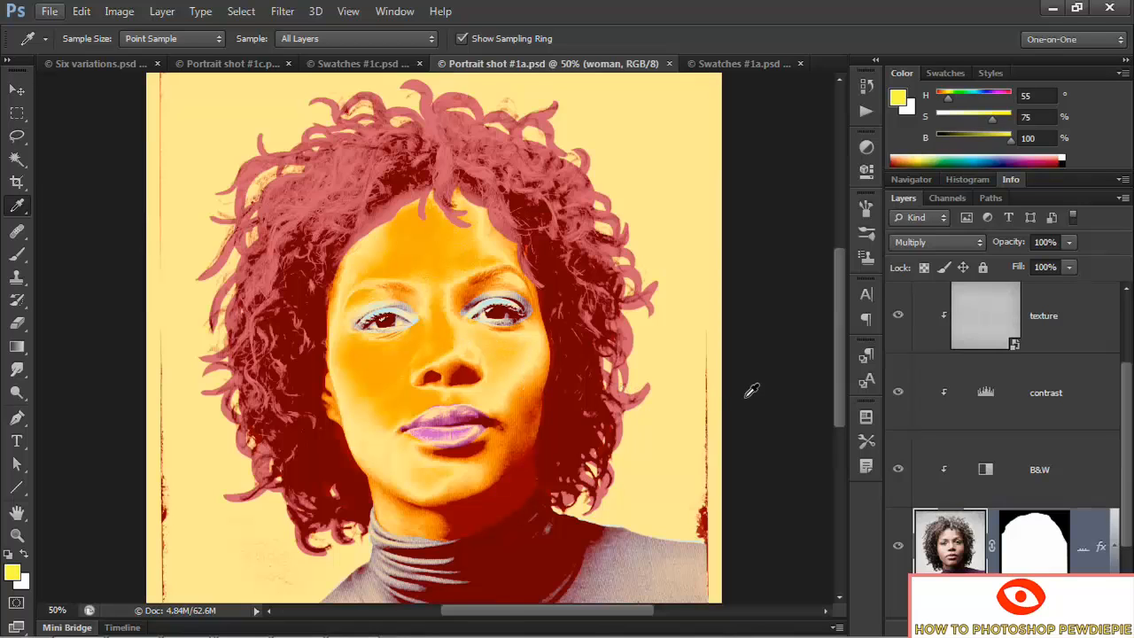
key("ctrl+Tab")
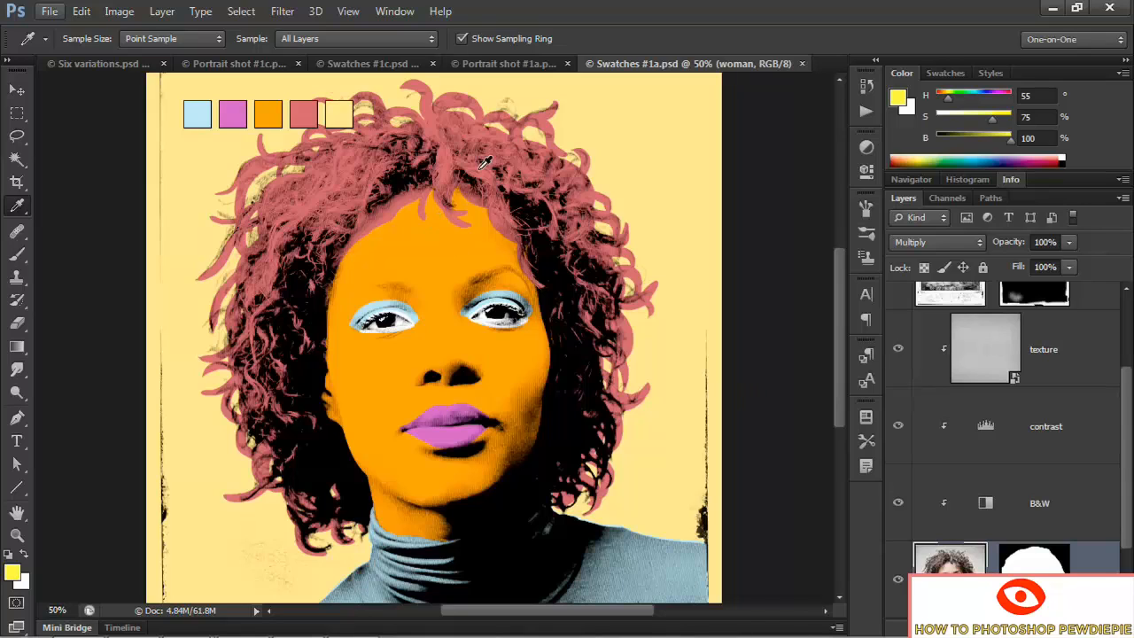
scroll(1056, 403, "down", 2)
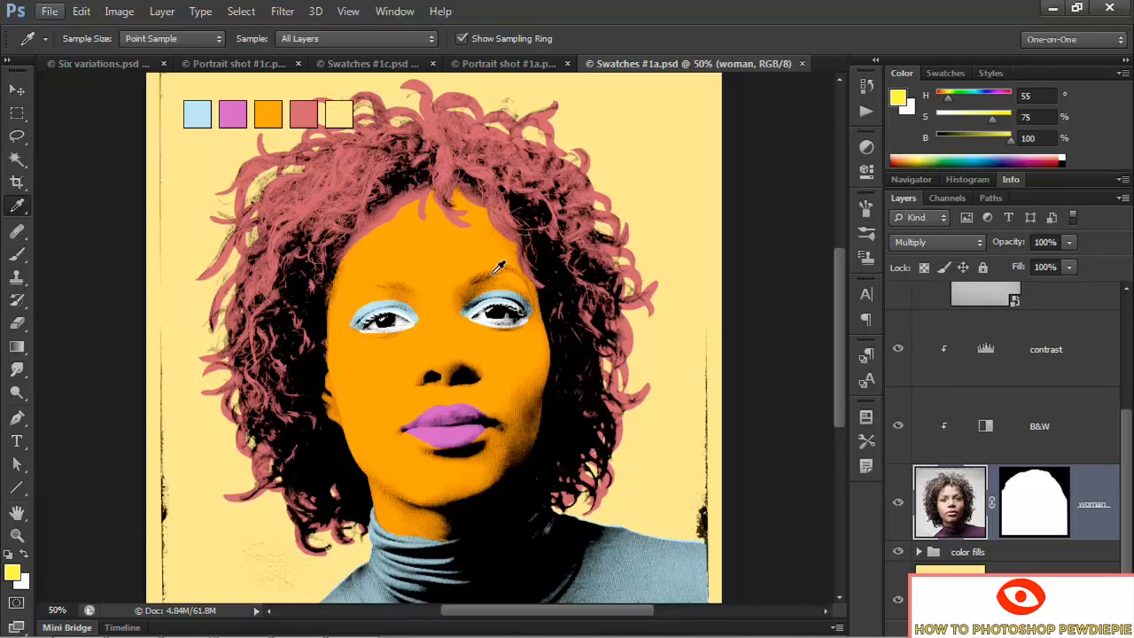
left_click(304, 114)
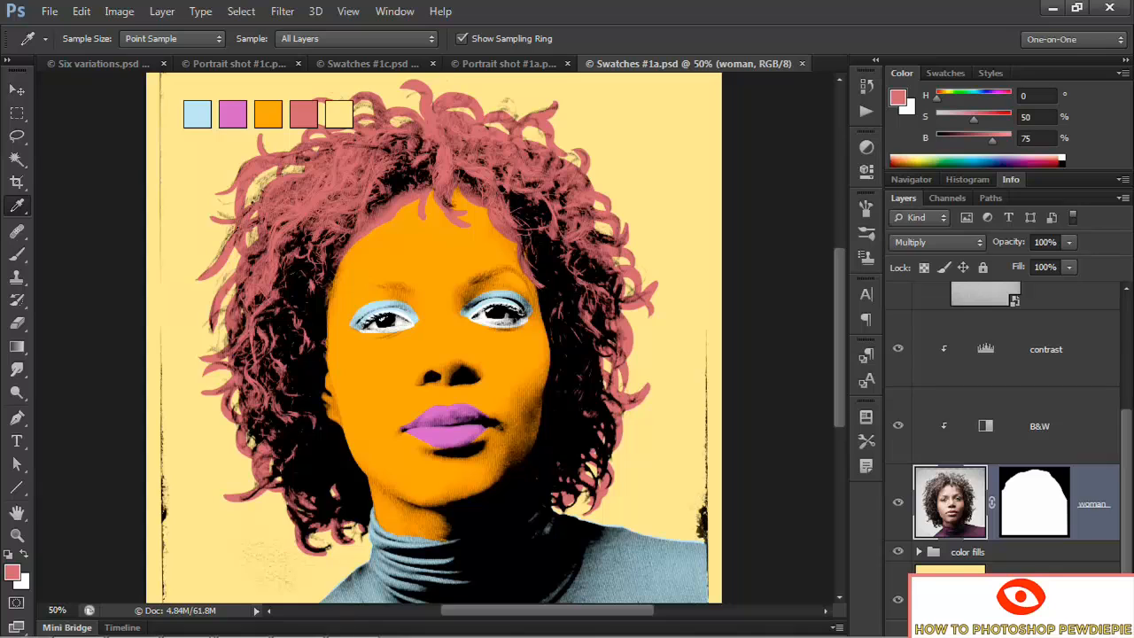
Add a Color Overlay to the woman layer, with the overlay color at 50% saturation and 75% brightness
left_click(958, 628)
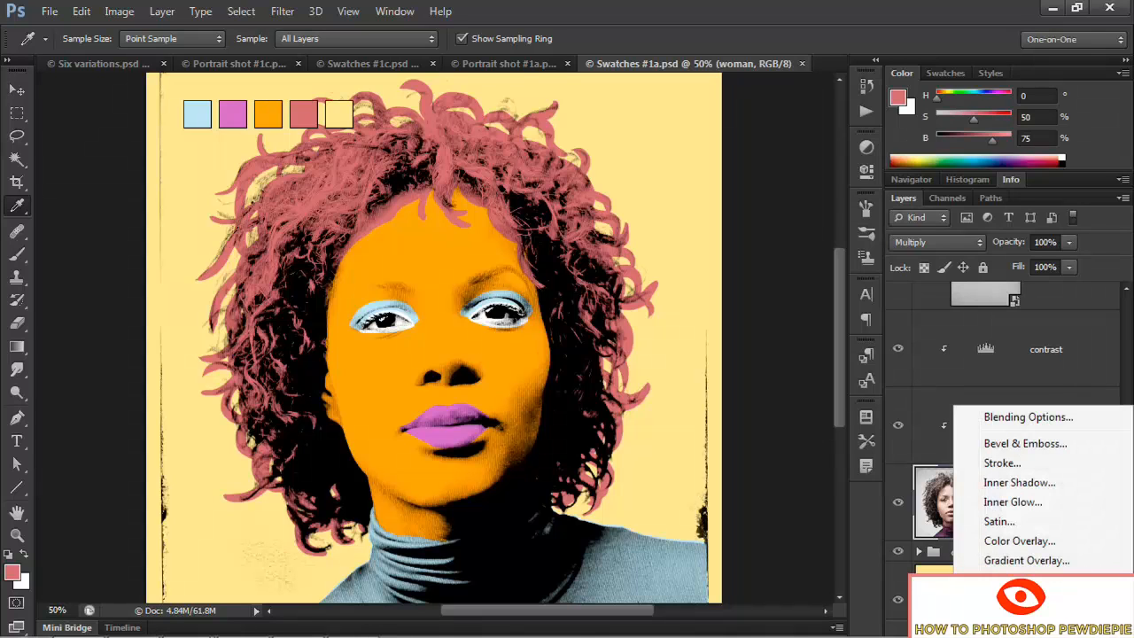
left_click(965, 541)
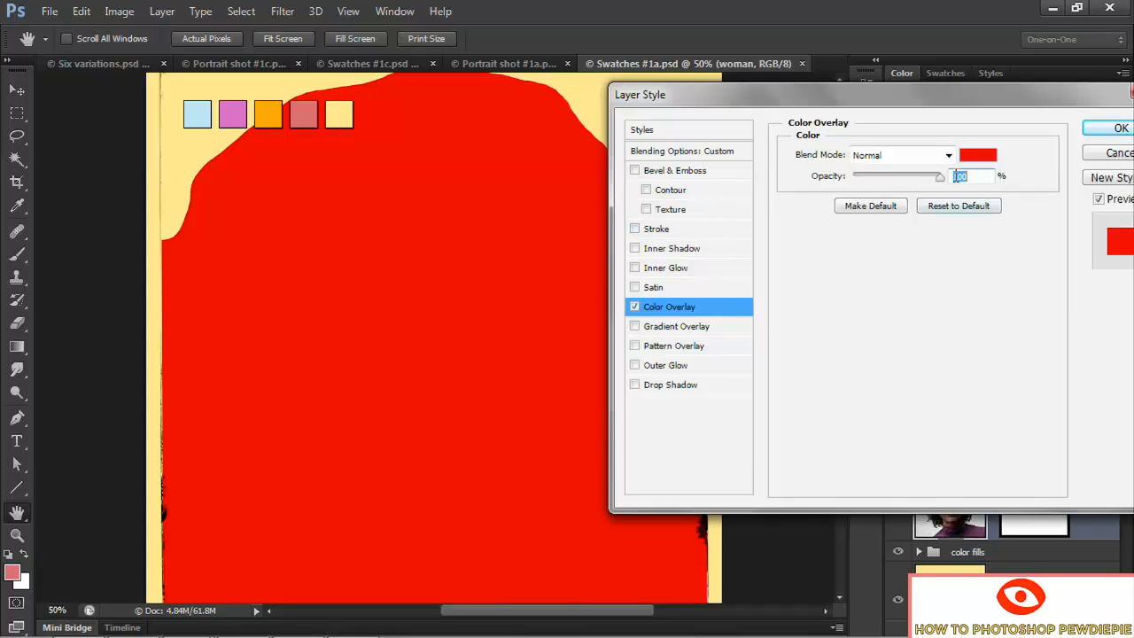
left_click(968, 156)
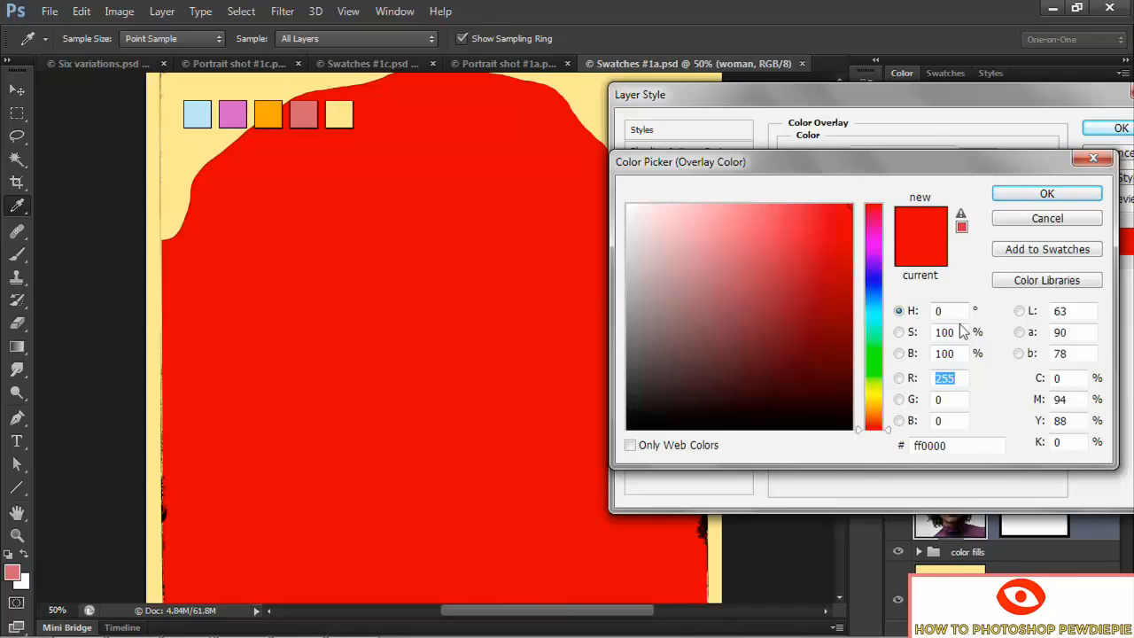
left_click_drag(962, 333, 924, 334)
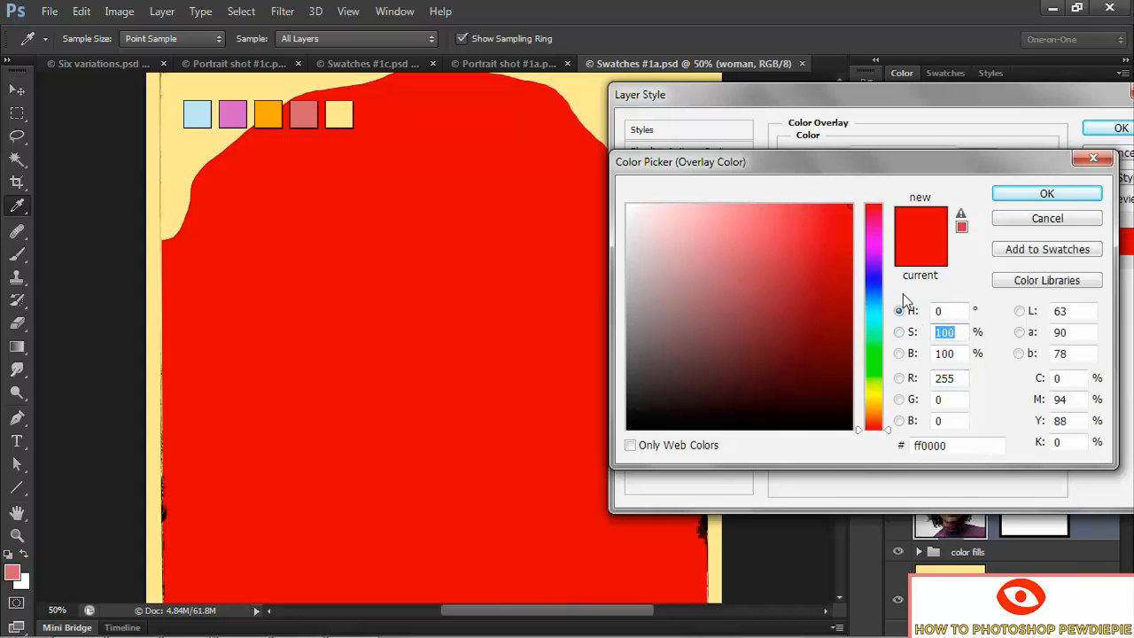
type("50")
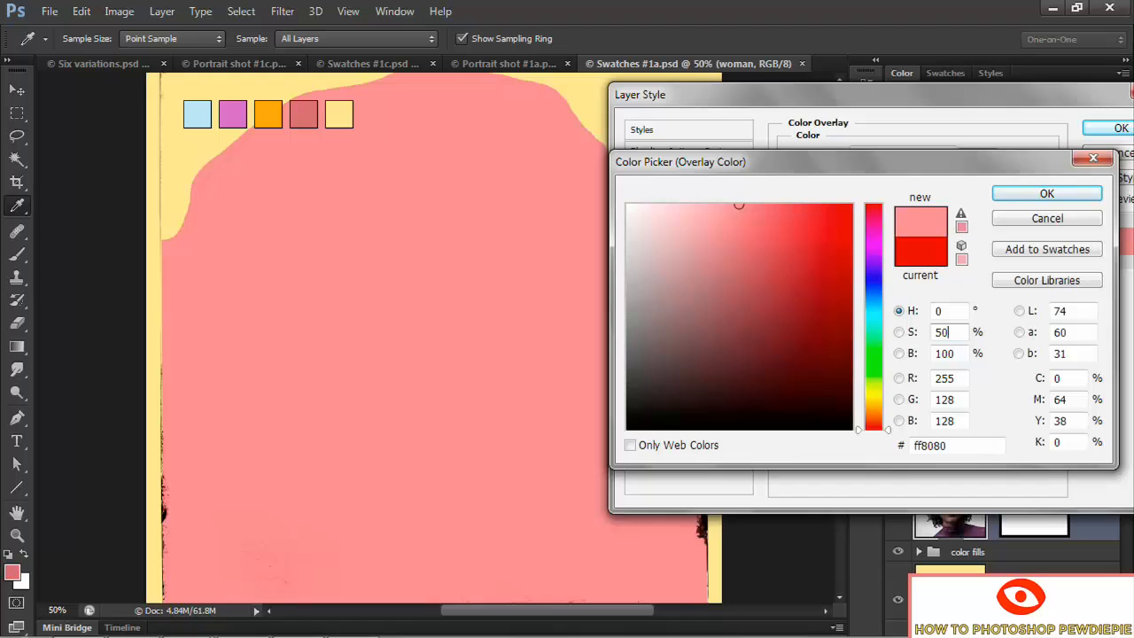
key("Tab")
type("75")
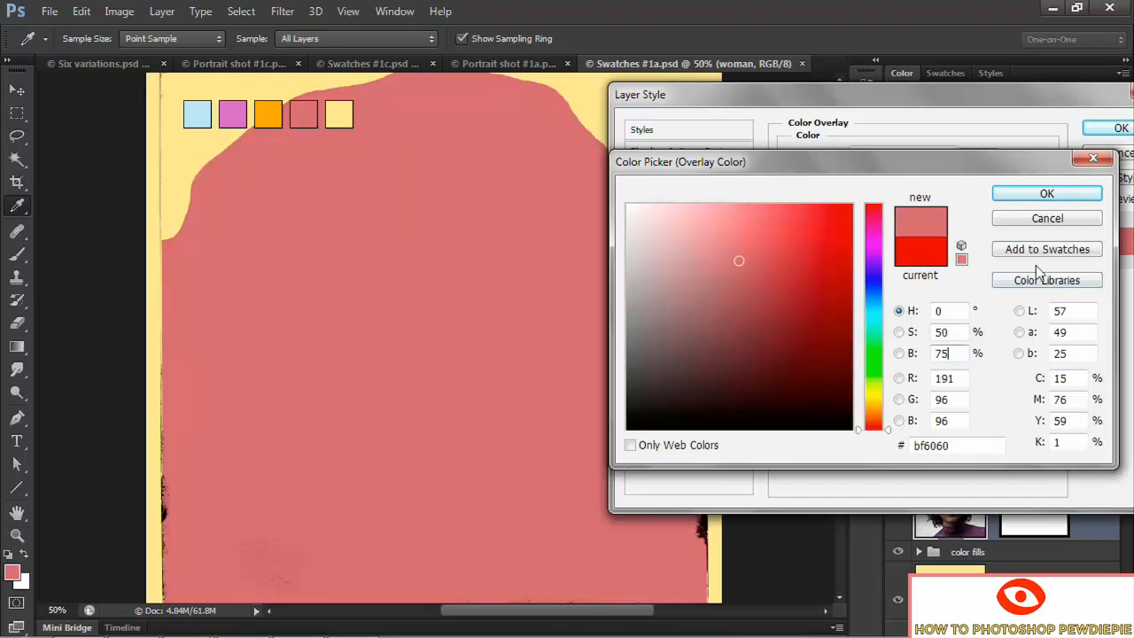
left_click(1031, 193)
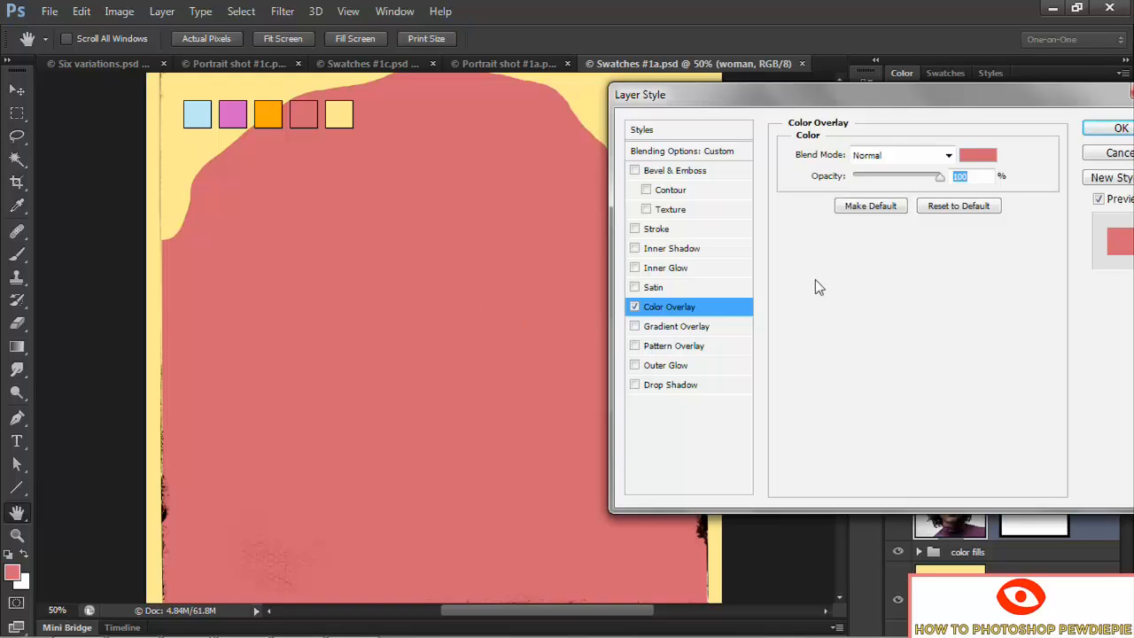
Set the color overlay's blend mode to Screen and move the Layer Style dialog off the portrait
left_click(918, 162)
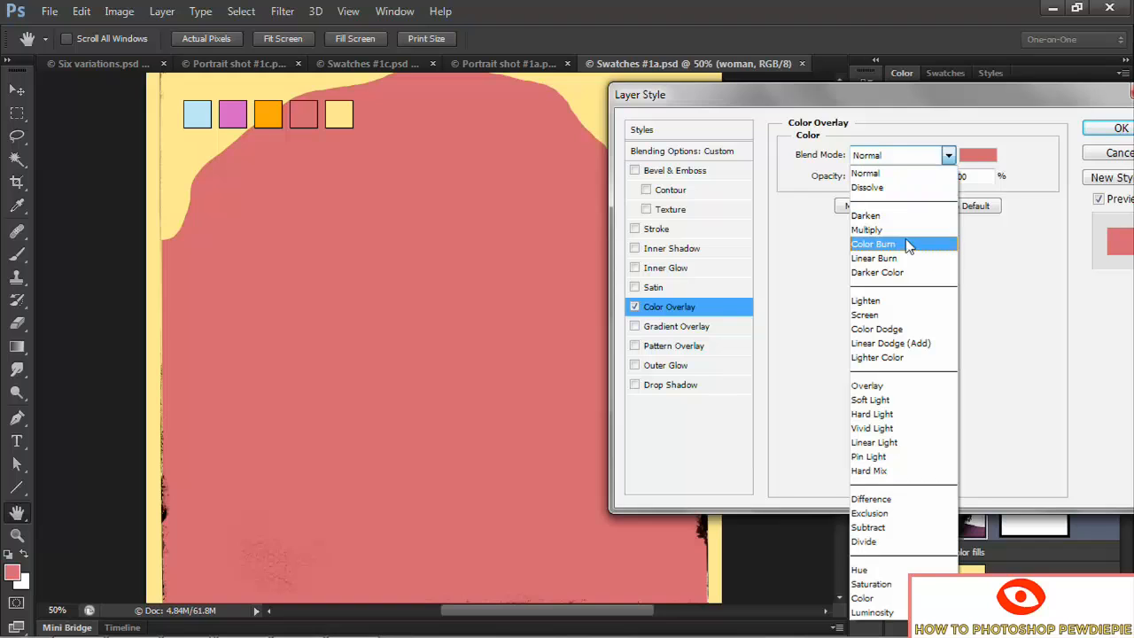
left_click(915, 311)
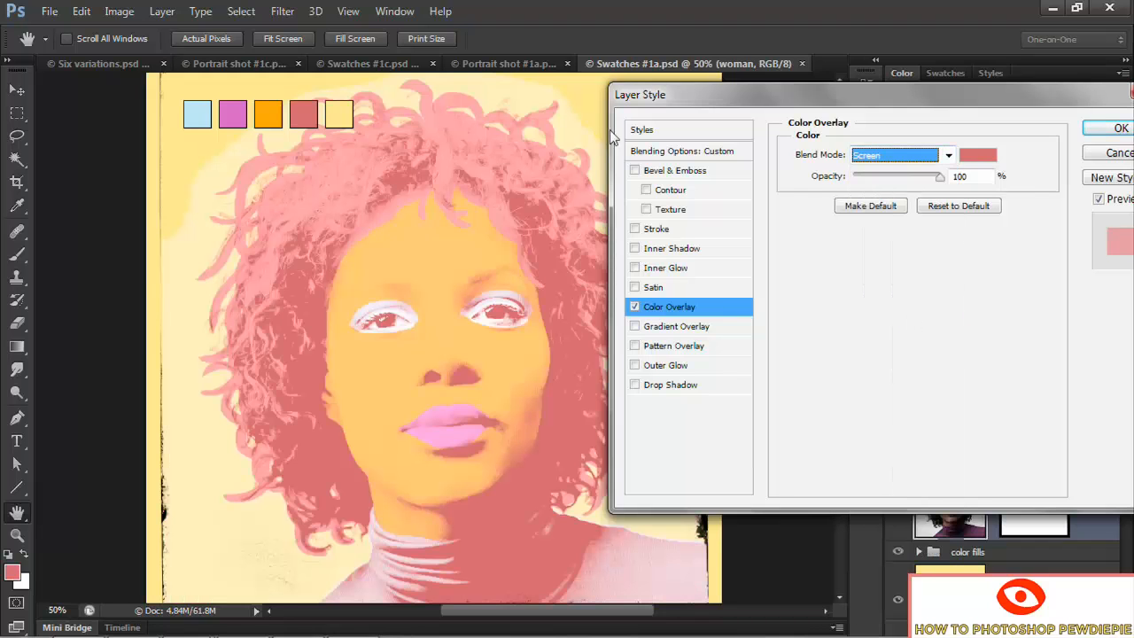
left_click_drag(631, 98, 714, 113)
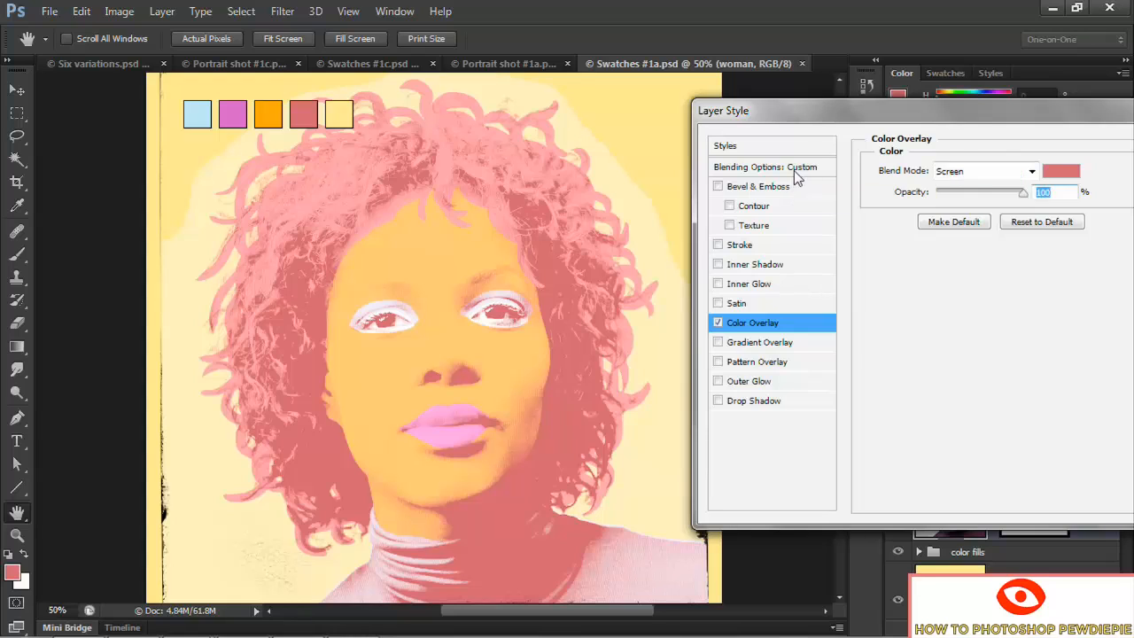
Turn on Blend Interior Effects as Group in the woman layer's blending options
left_click(795, 170)
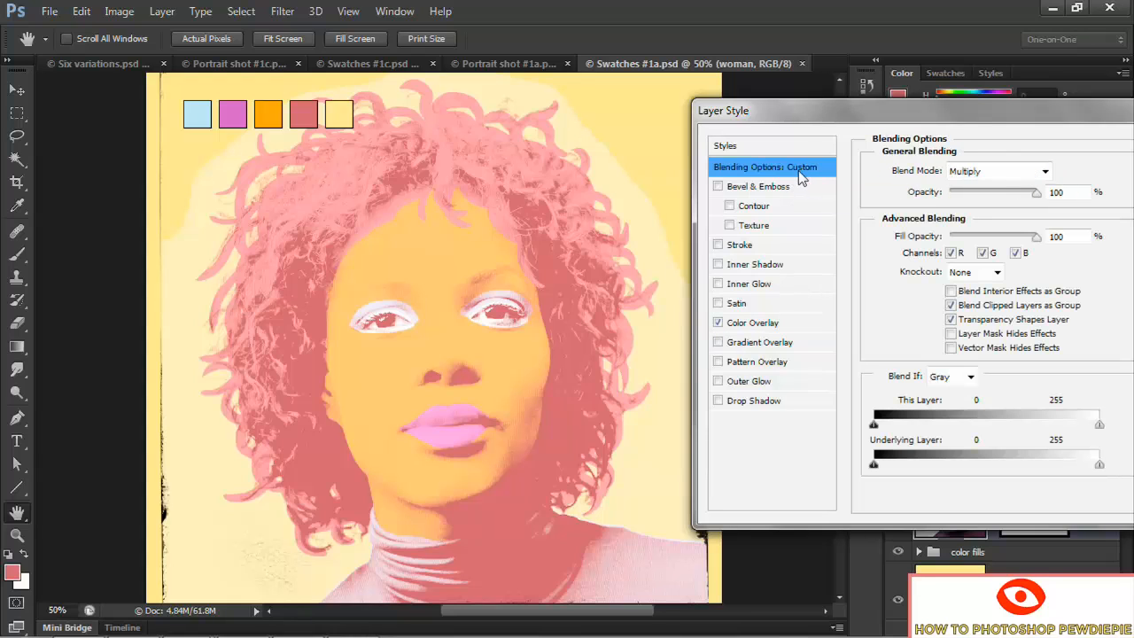
left_click(951, 292)
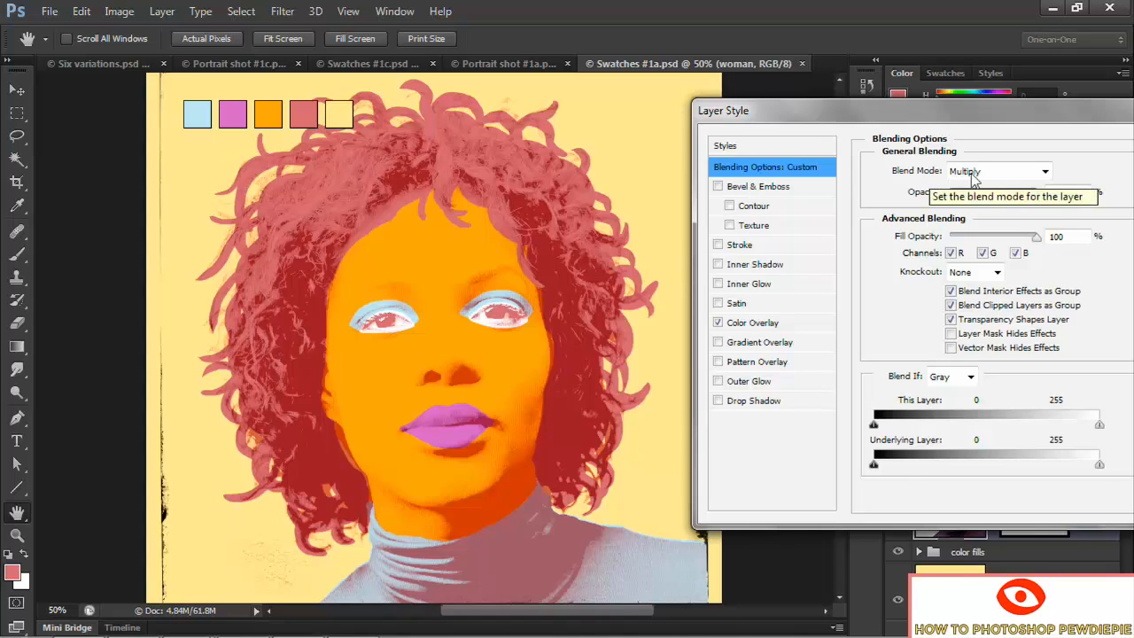
Try the Darken blend mode on the woman layer, and return it to Multiply
left_click(1010, 173)
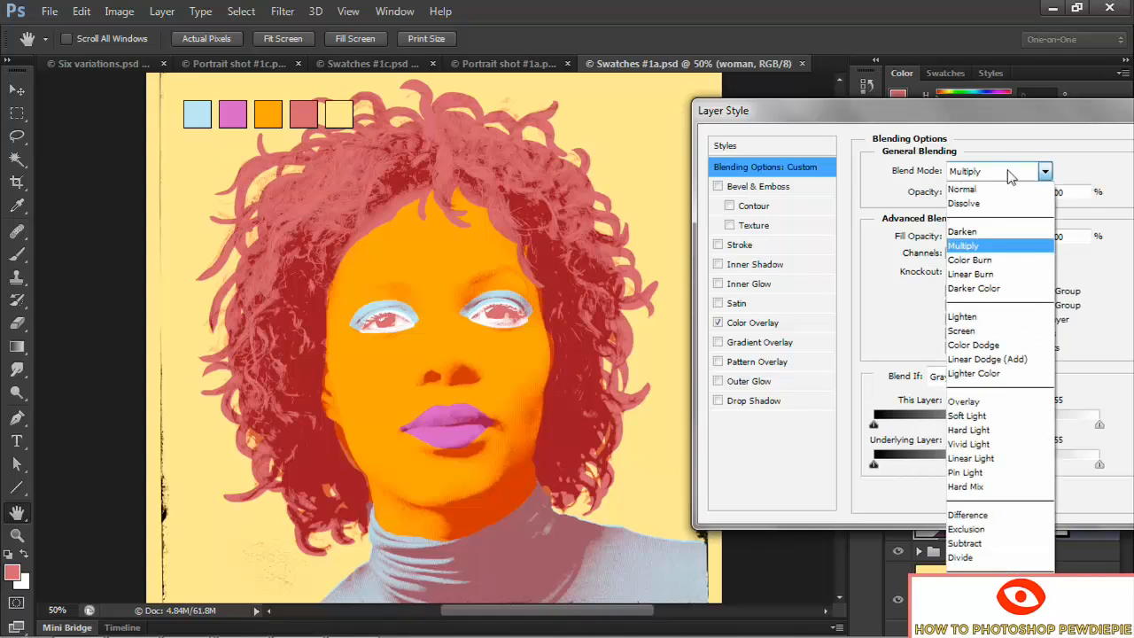
left_click(995, 233)
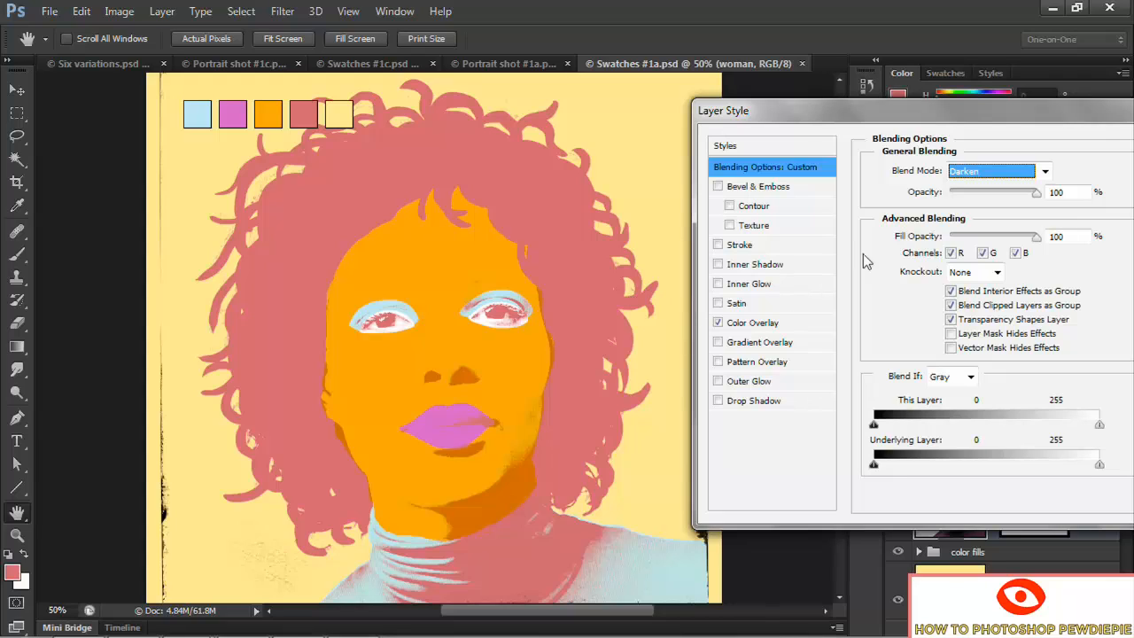
left_click(1047, 173)
left_click(1011, 255)
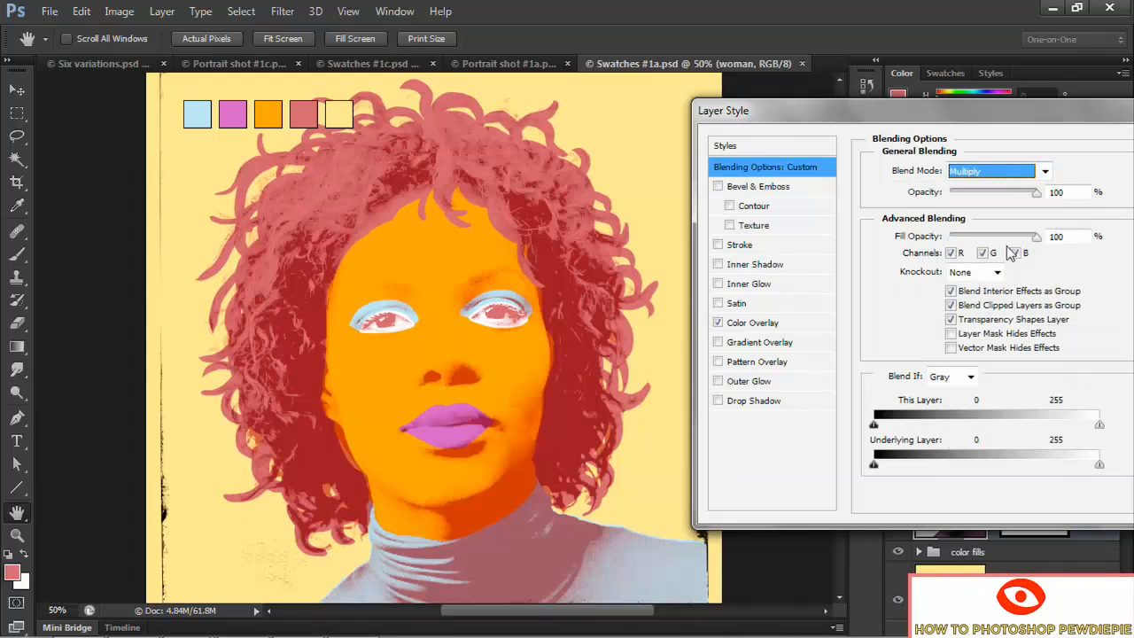
Set the color overlay's color to 100% saturation and 50% brightness, and apply the layer style
left_click(801, 324)
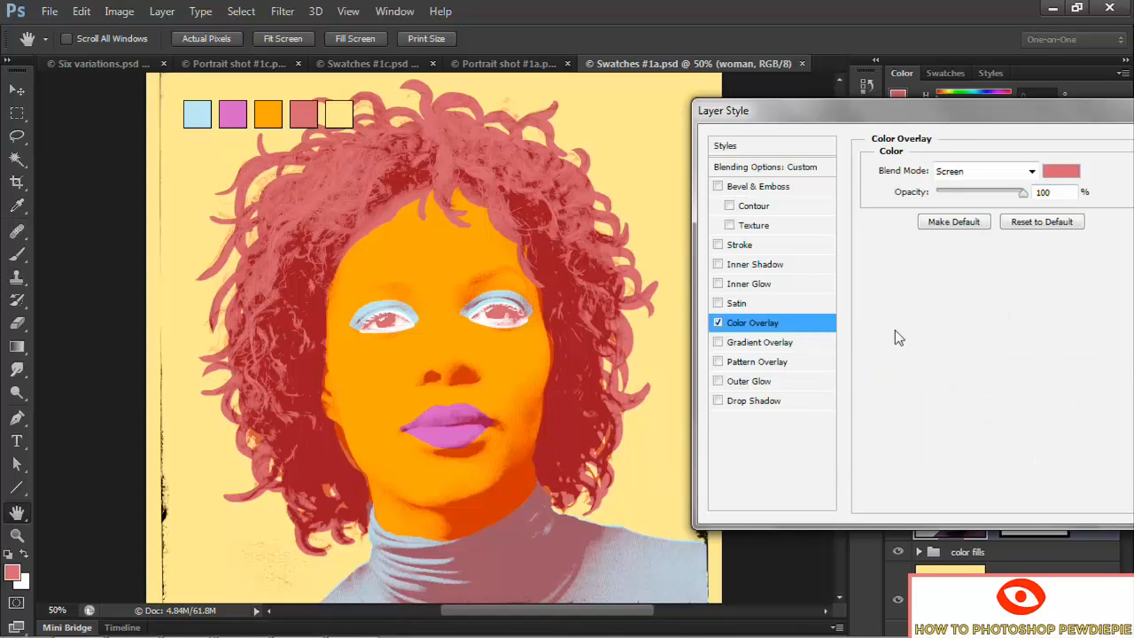
left_click(1063, 173)
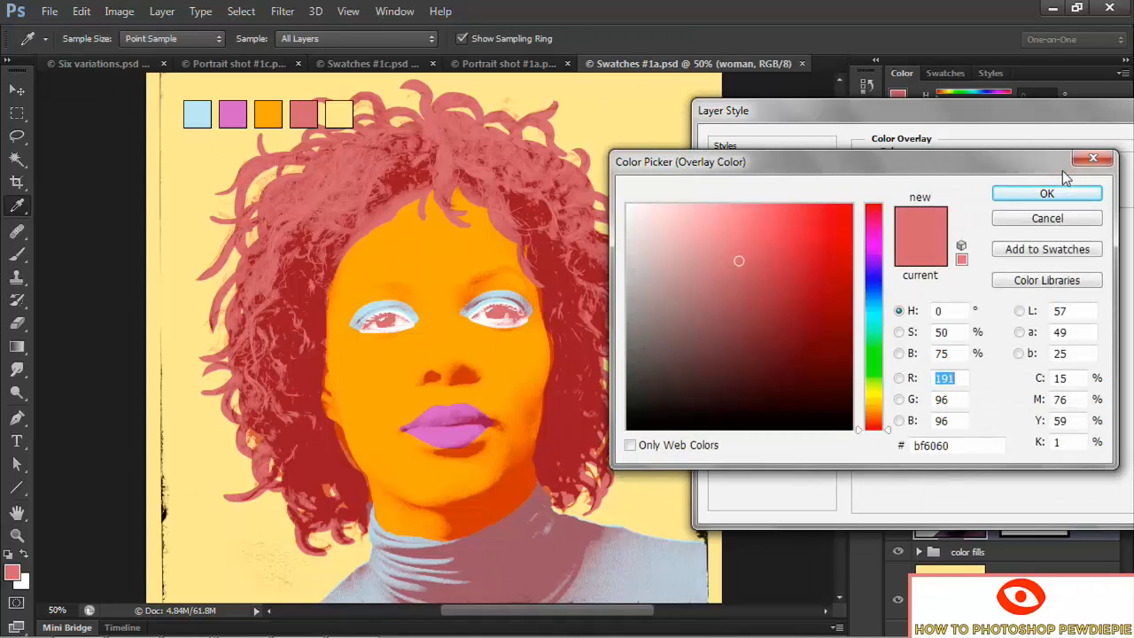
left_click_drag(957, 332, 933, 341)
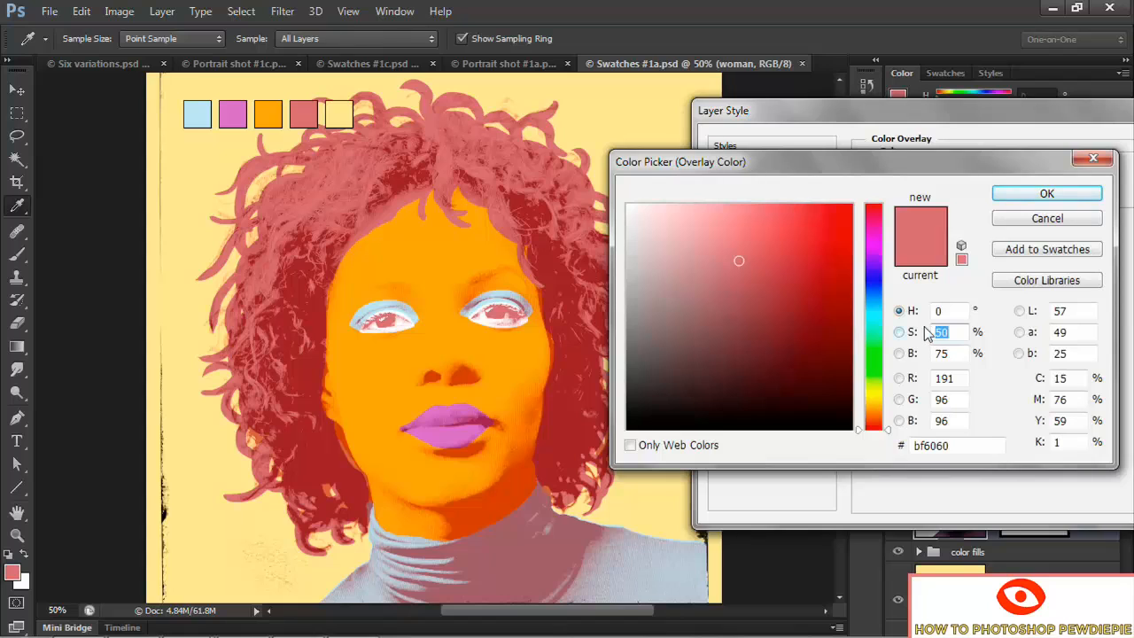
double_click(939, 353)
type("50")
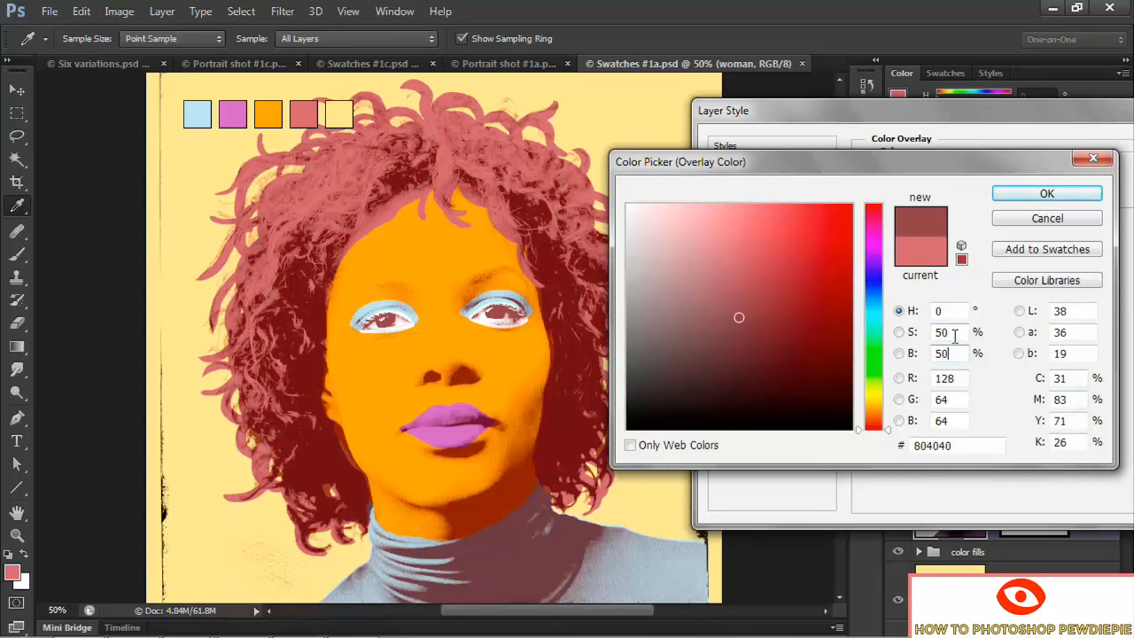
double_click(953, 335)
type("100")
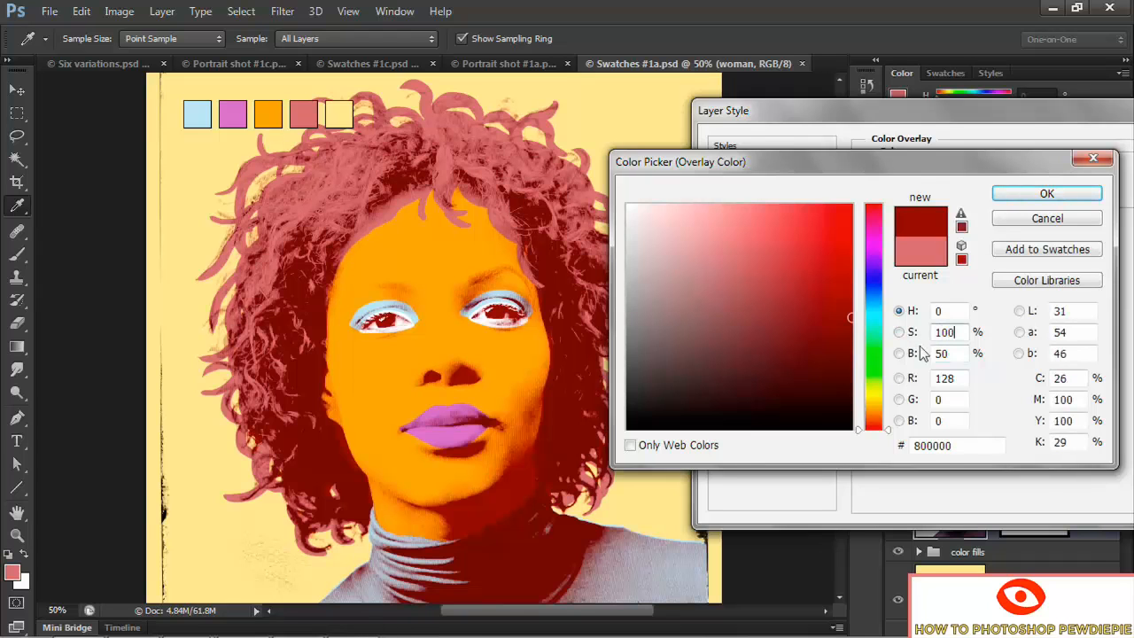
left_click(1005, 195)
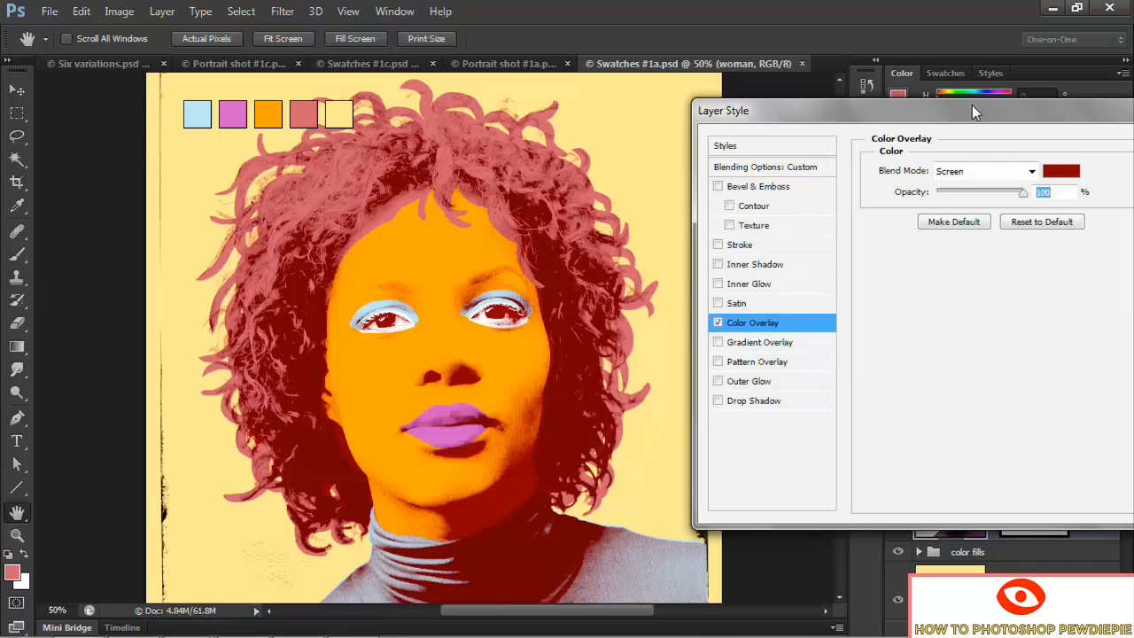
left_click_drag(972, 110, 864, 105)
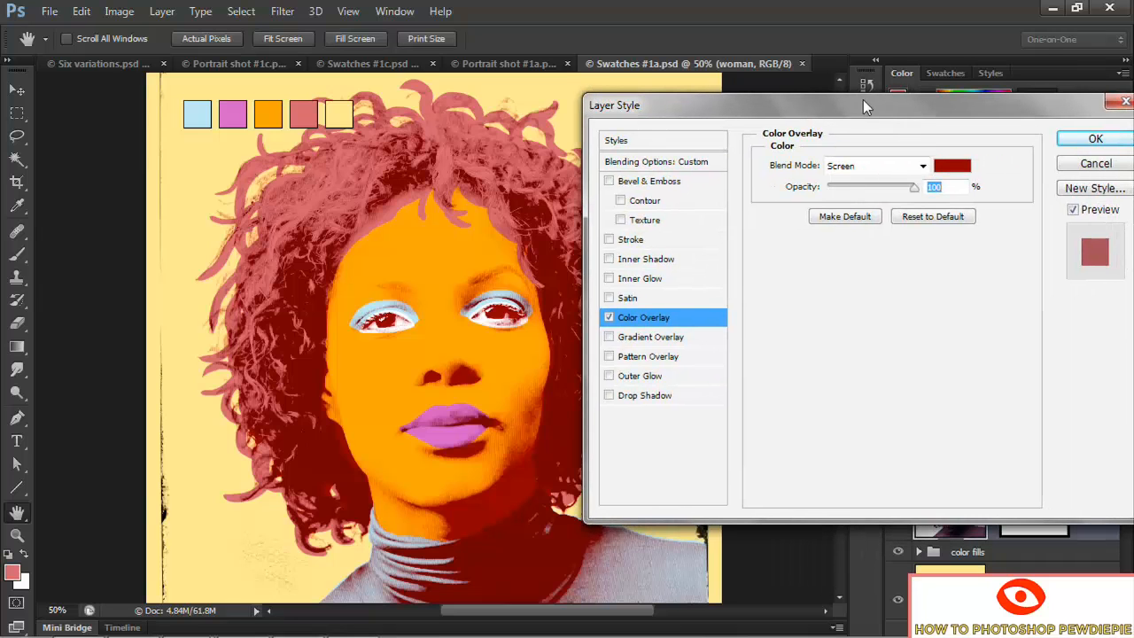
left_click(1092, 140)
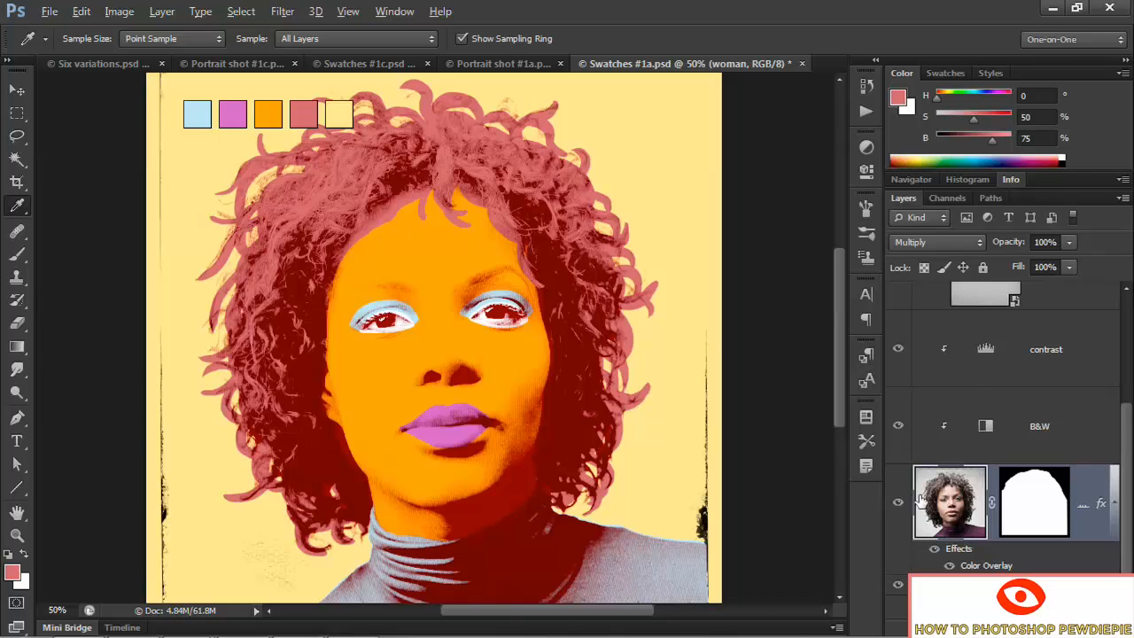
Show only the woman layer, hide its layer effects, and disable its layer mask
key("alt")
key("Escape")
left_click(897, 505, "alt")
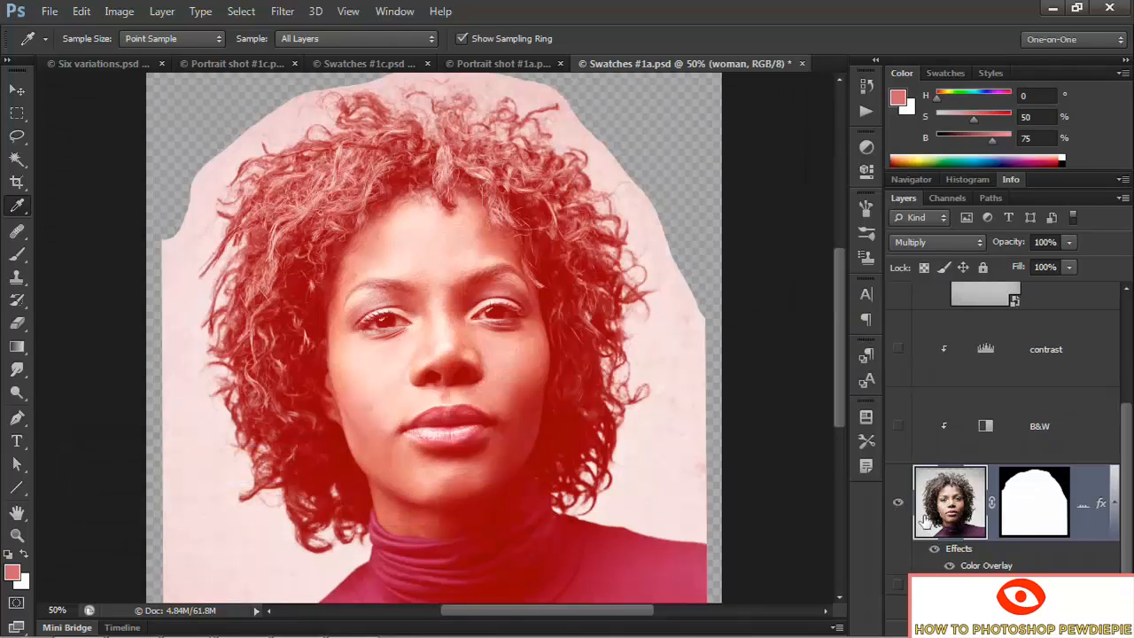
left_click(935, 551)
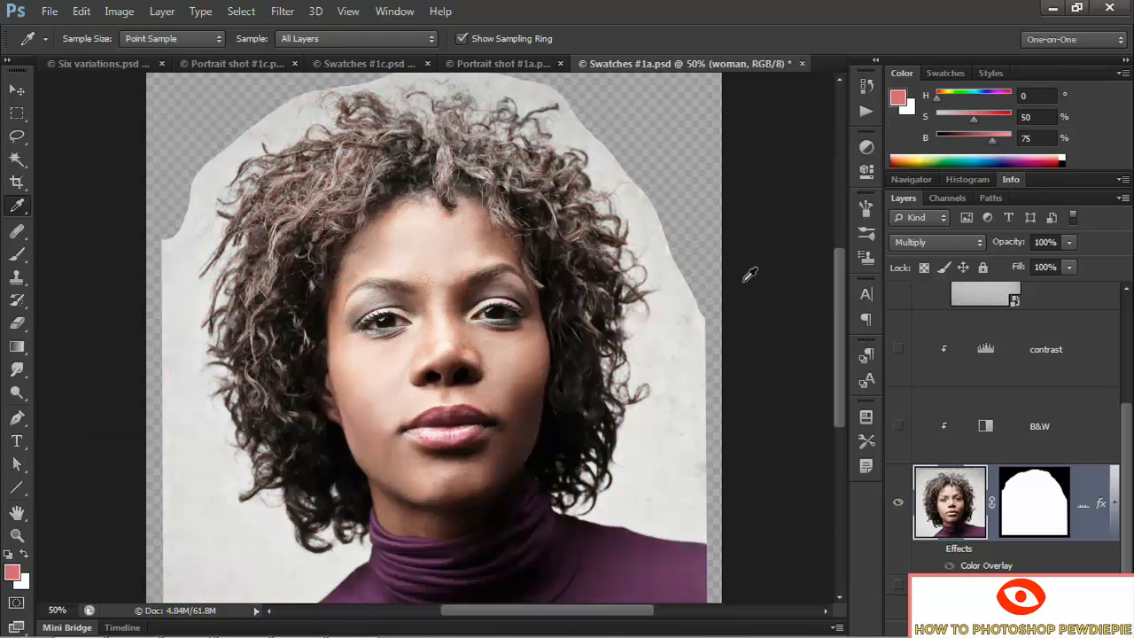
left_click(1031, 503, "shift")
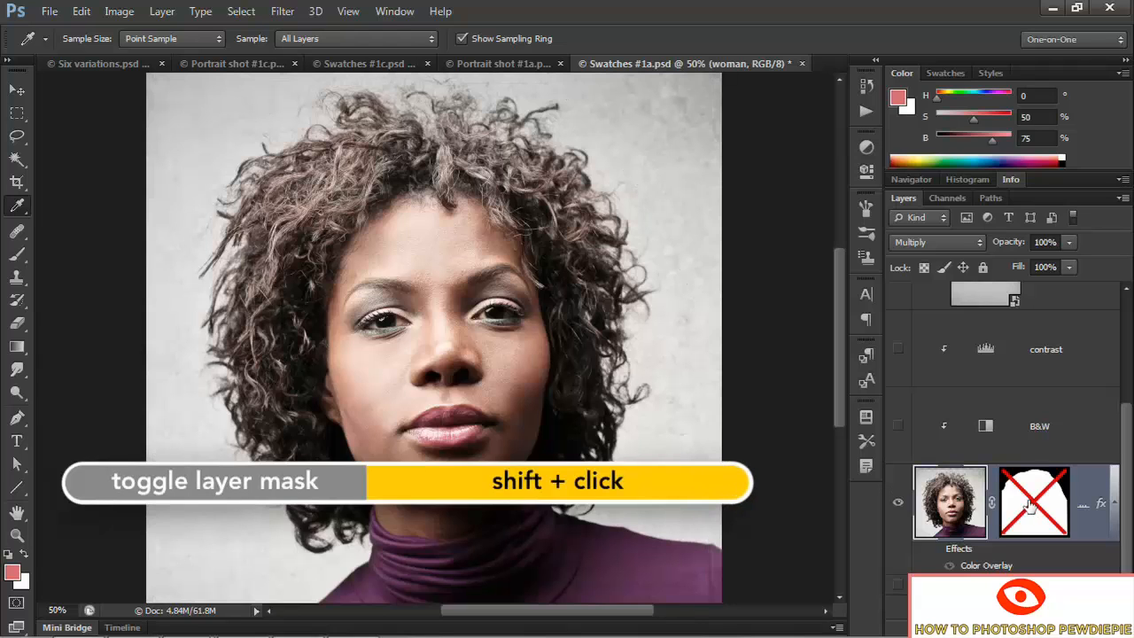
Start a Calculations operation with Source 2 set to the Blue channel of the Merged layer
left_click(118, 10)
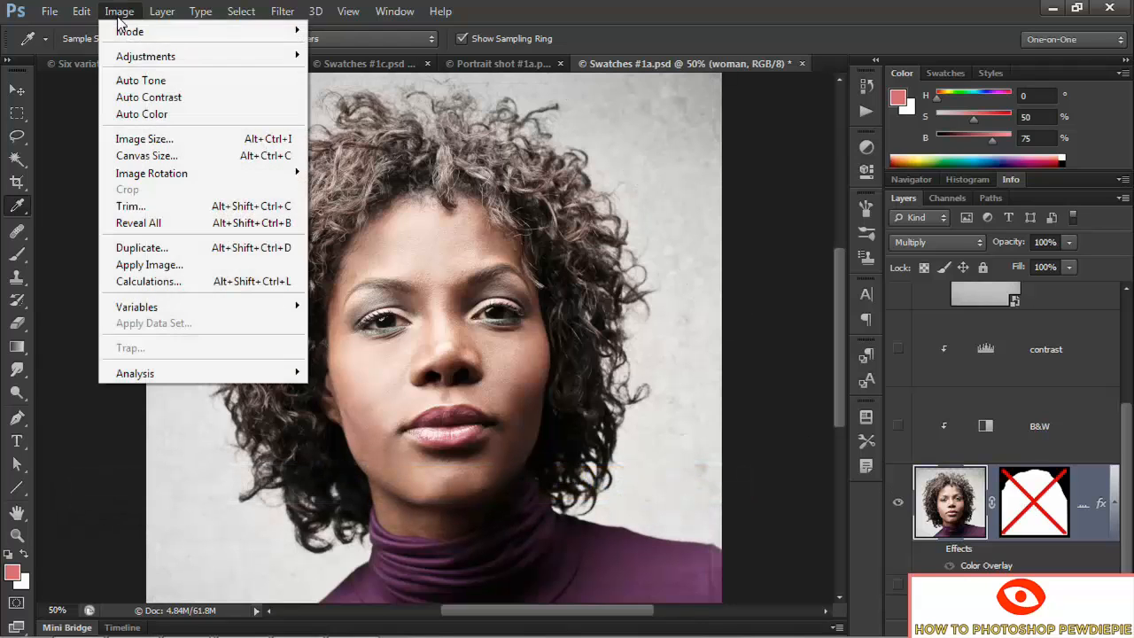
left_click(188, 284)
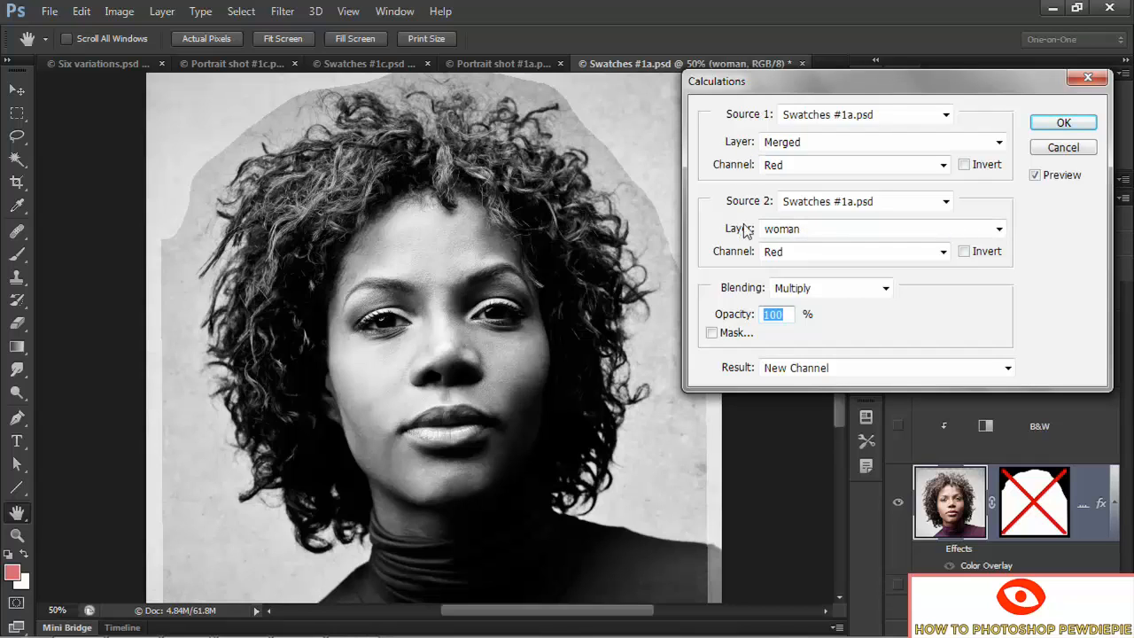
left_click(825, 230)
left_click(810, 248)
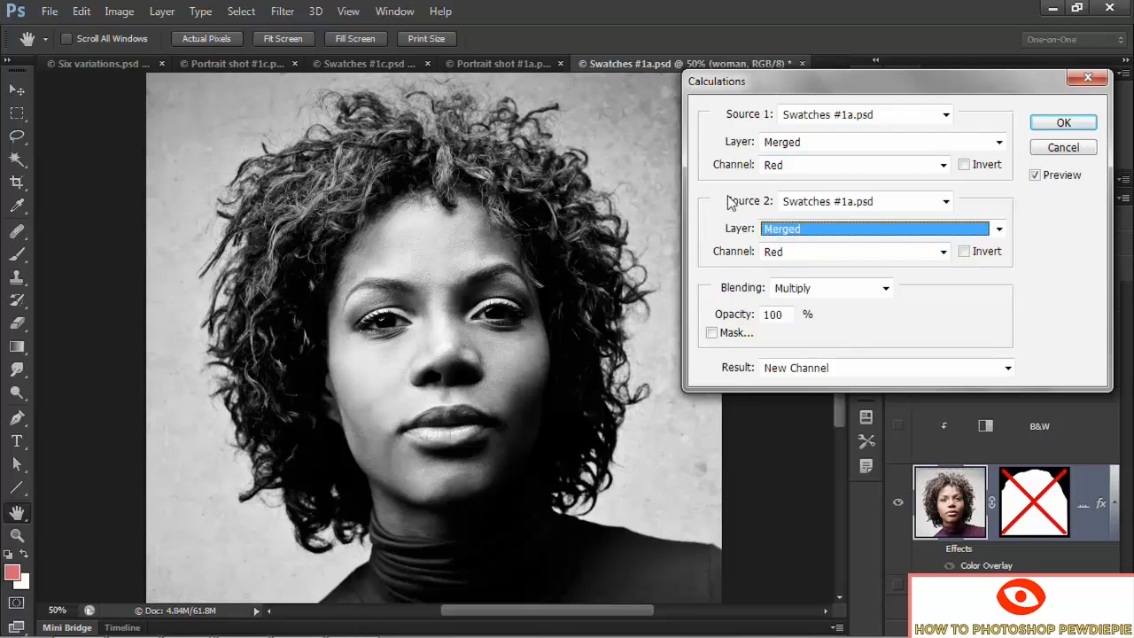
left_click(828, 252)
left_click(817, 313)
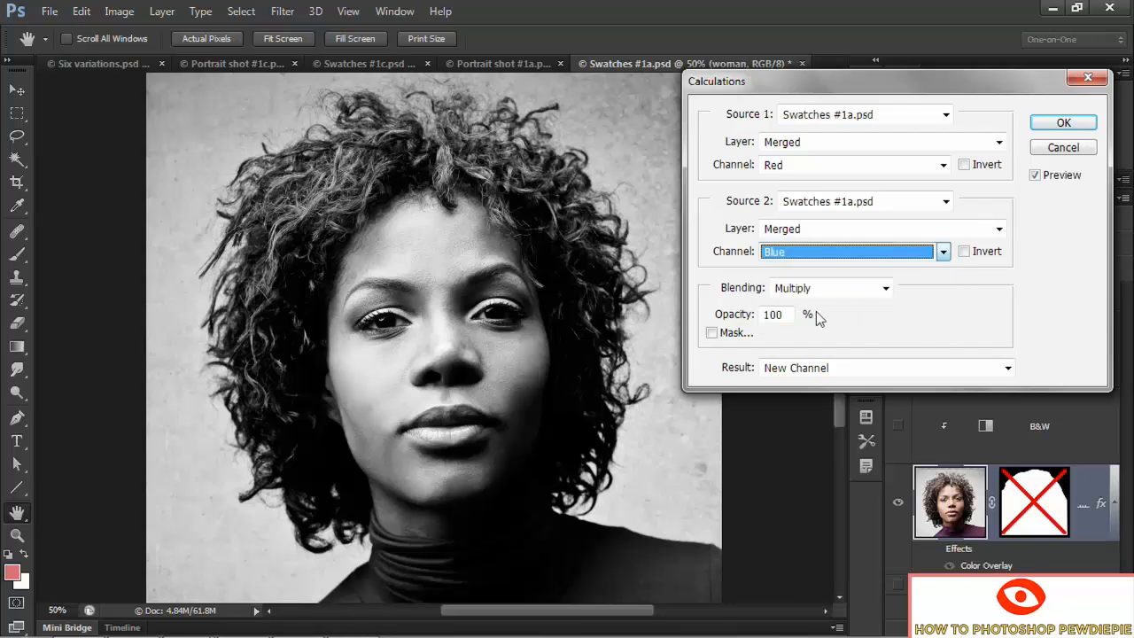
Invert the Source 2 channel, set the blending to Difference, and output the calculation as a new channel
left_click(964, 252)
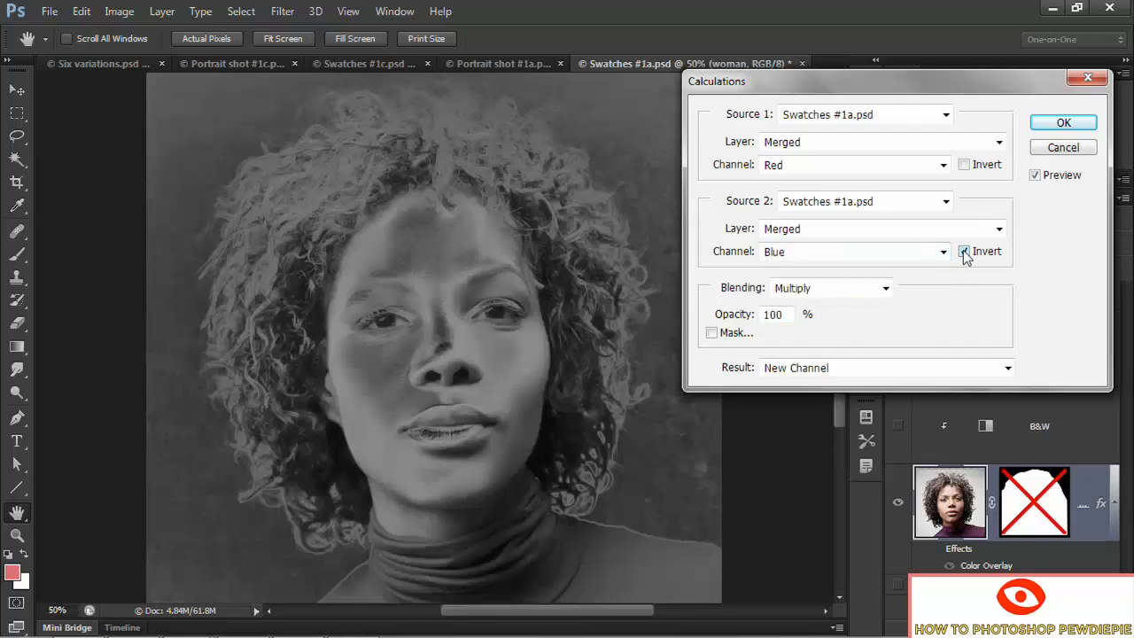
left_click(887, 289)
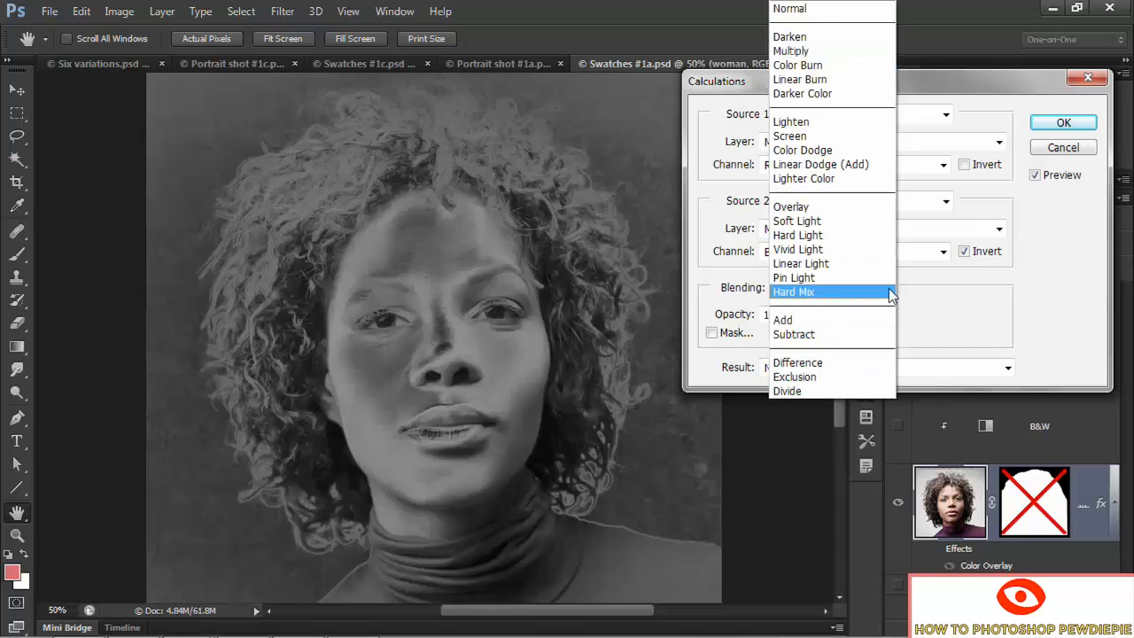
left_click(849, 362)
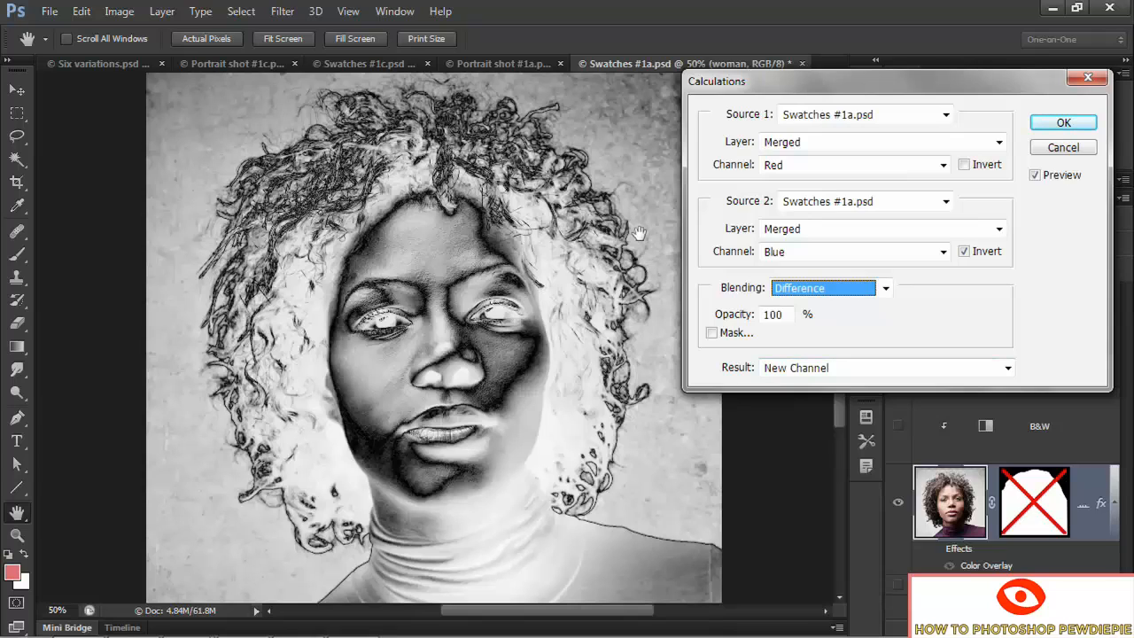
left_click(1064, 122)
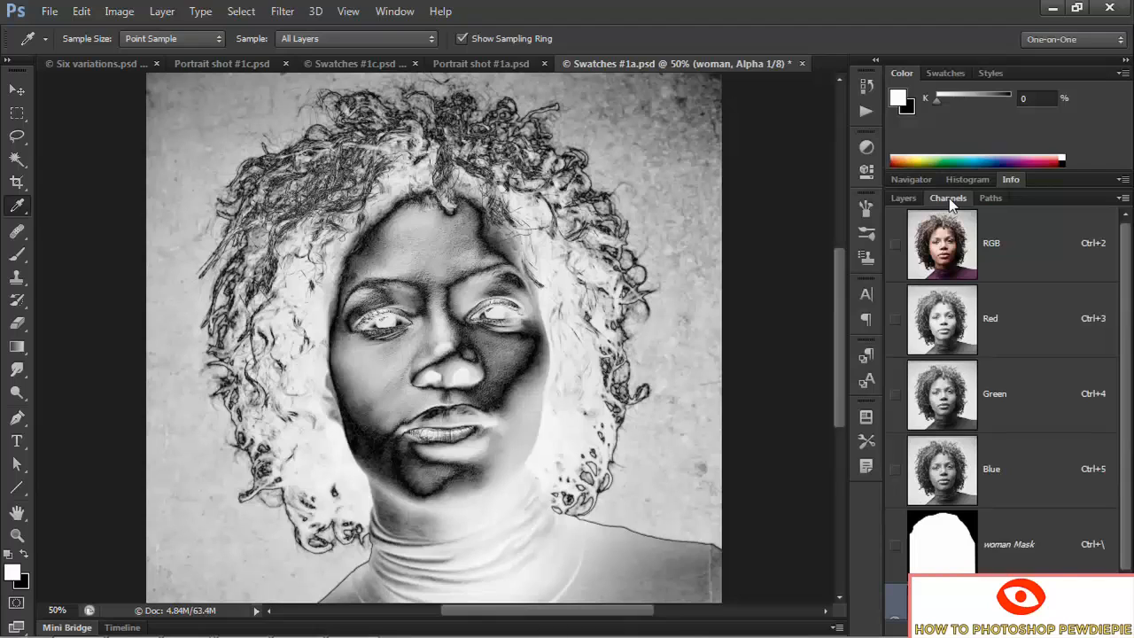
Rename the new alpha channel as highlights and invert it
scroll(1030, 285, "down", 1)
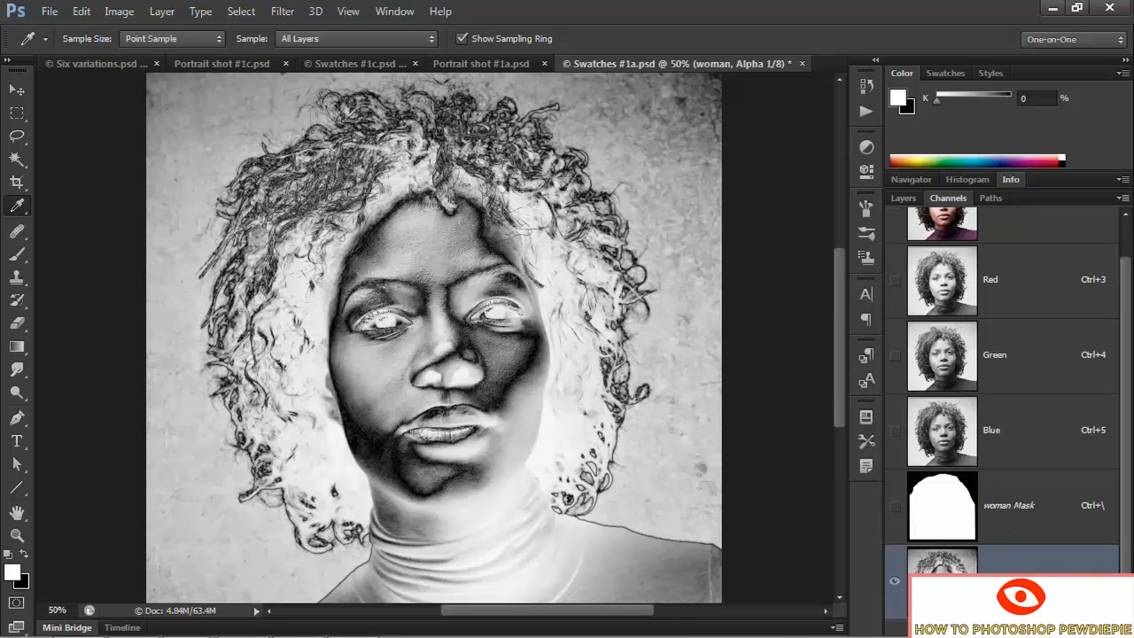
key("Return")
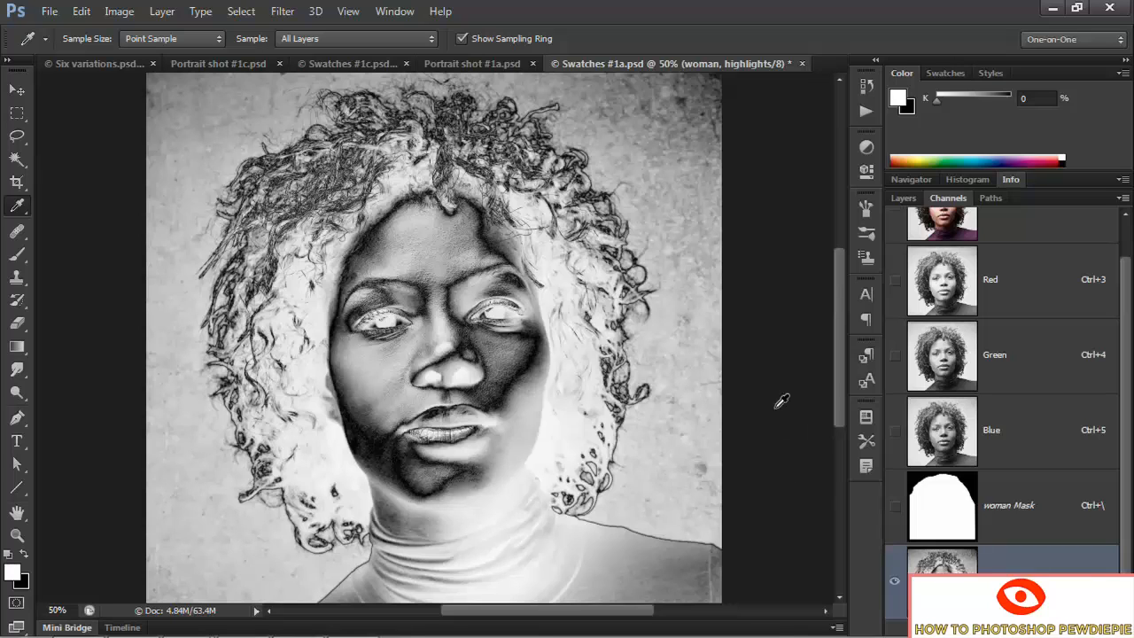
key("ctrl+i")
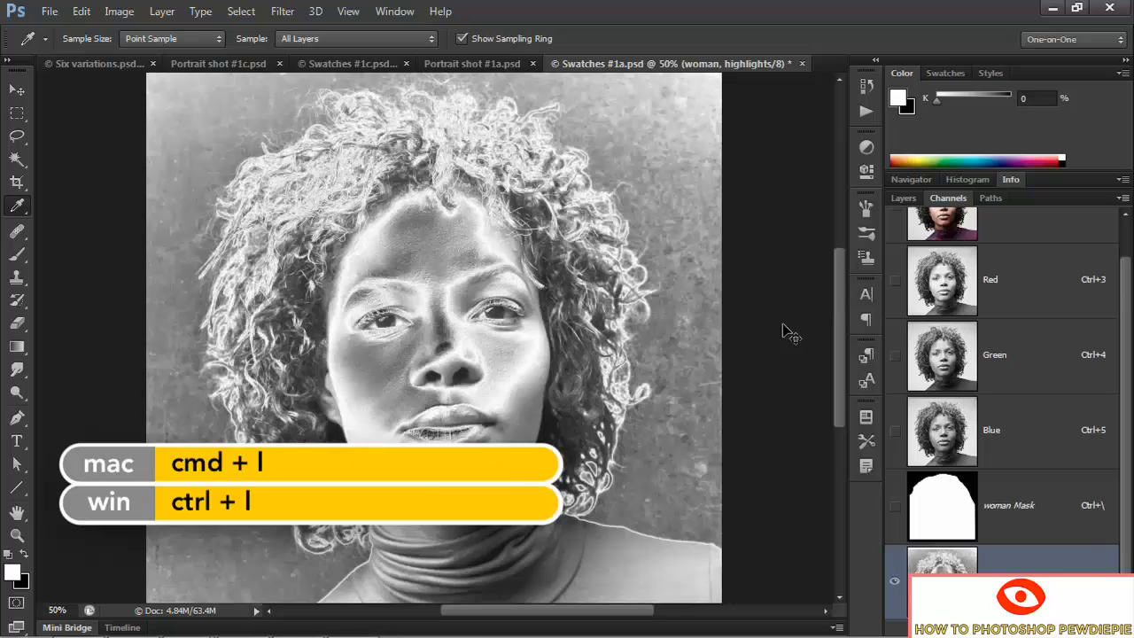
Apply Levels to the highlights channel with a black input level of 100, and load the channel as a selection
key("ctrl+l")
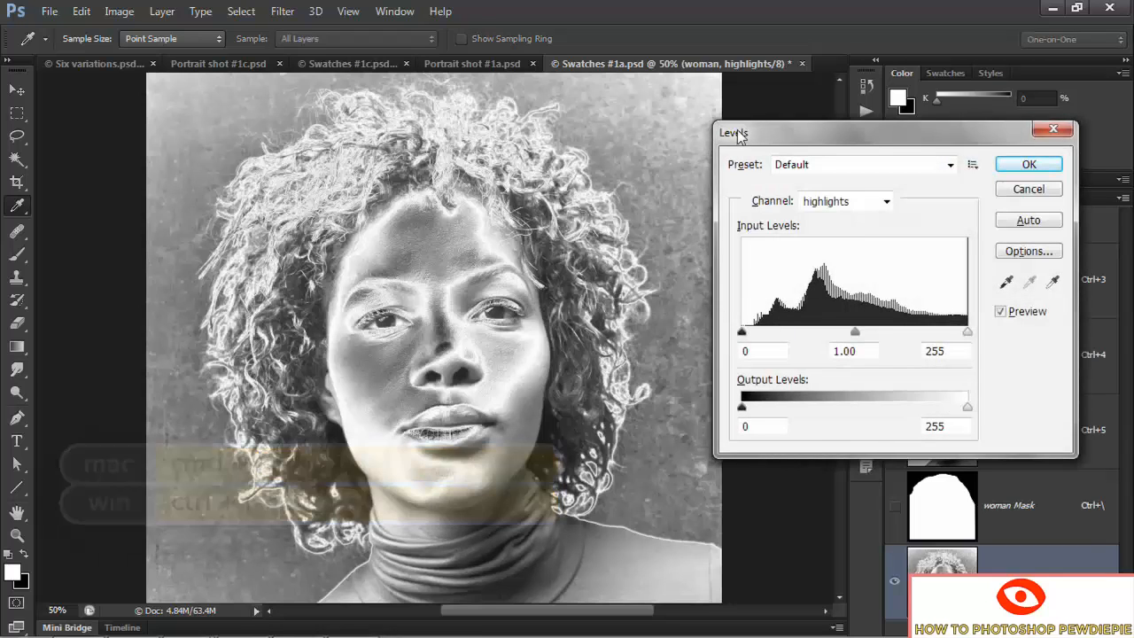
double_click(751, 349)
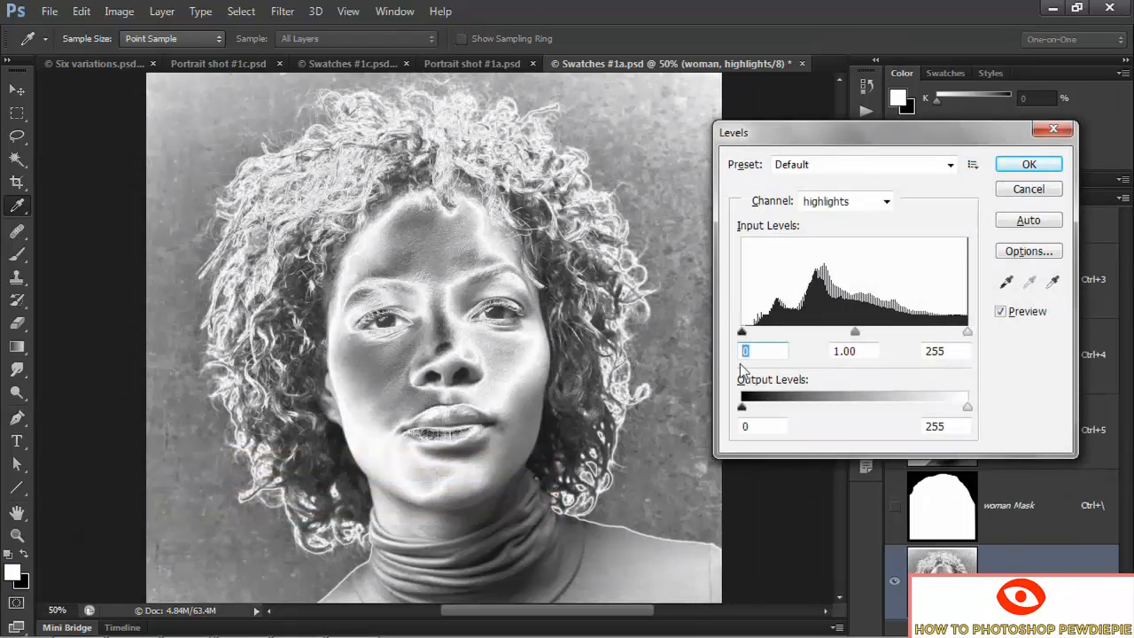
type("100")
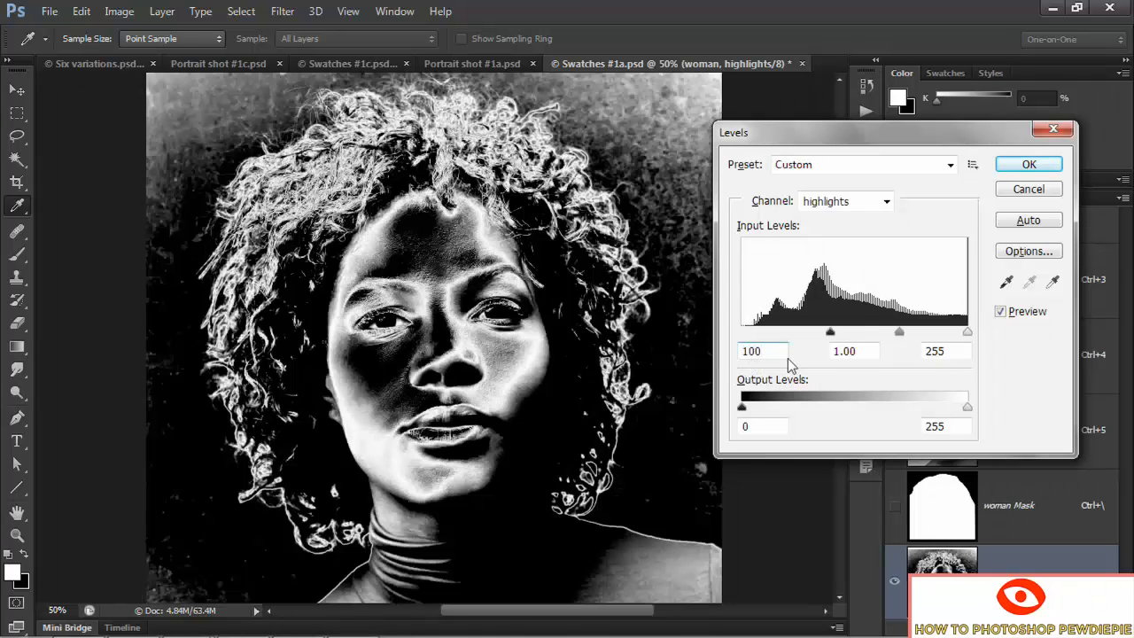
left_click(1007, 169)
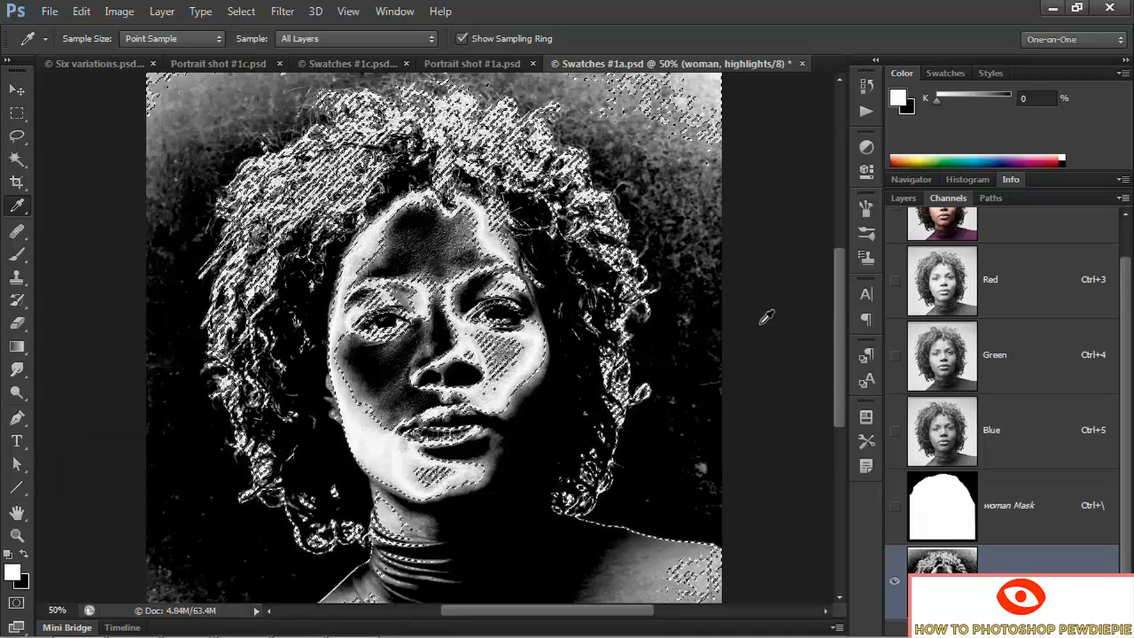
Return to the RGB composite and show all layers and the woman layer's effects again
left_click(1032, 231)
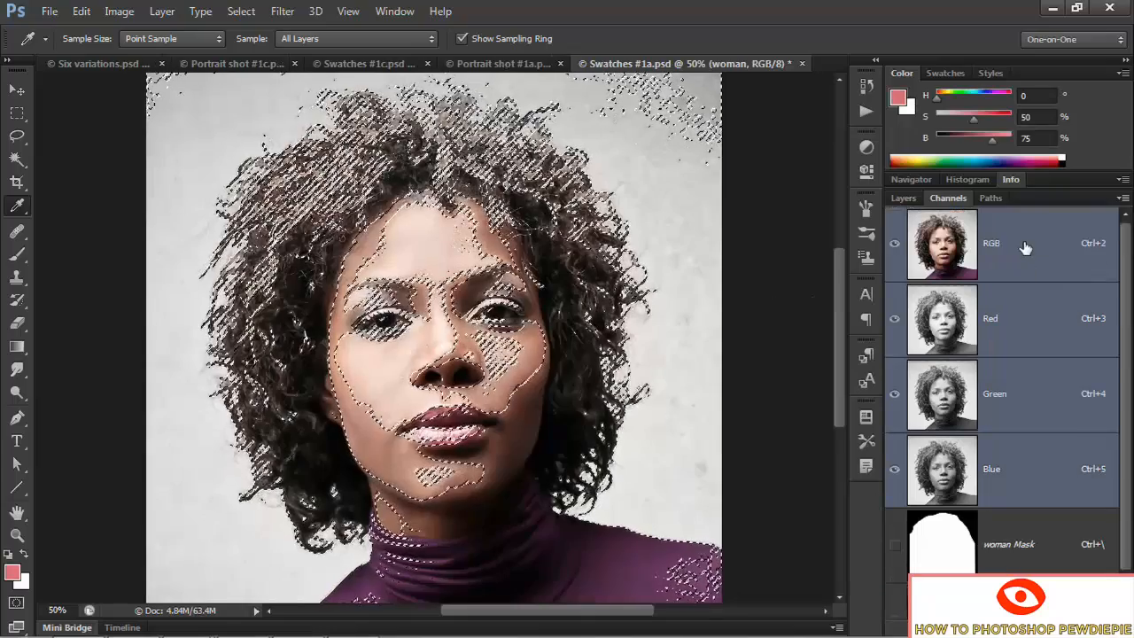
left_click(904, 197)
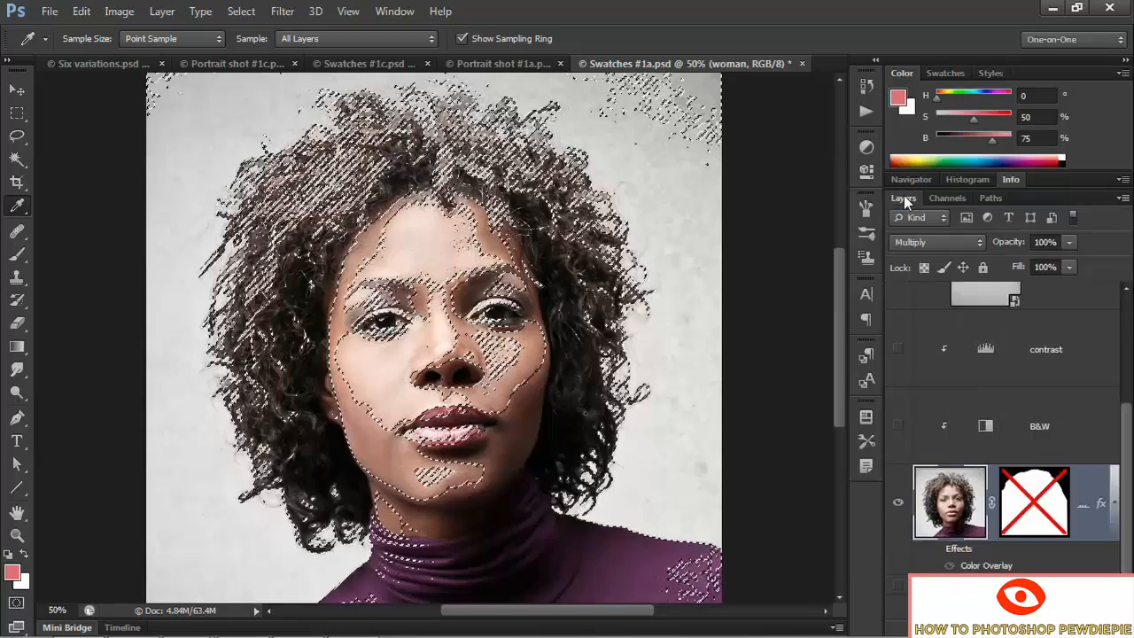
left_click(898, 503, "alt")
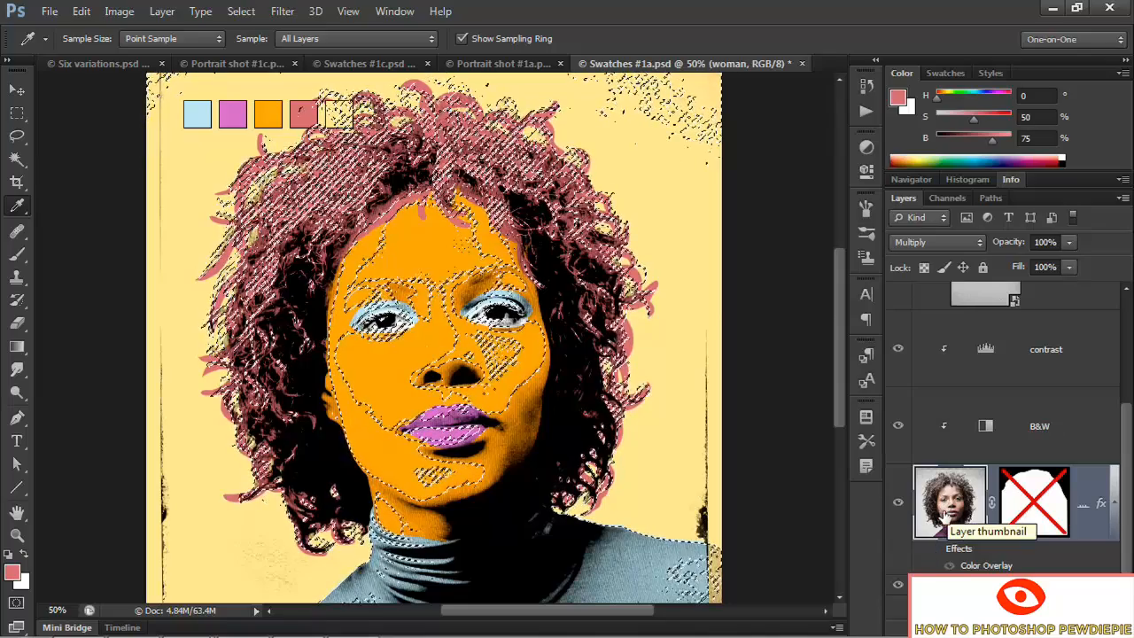
left_click(935, 551)
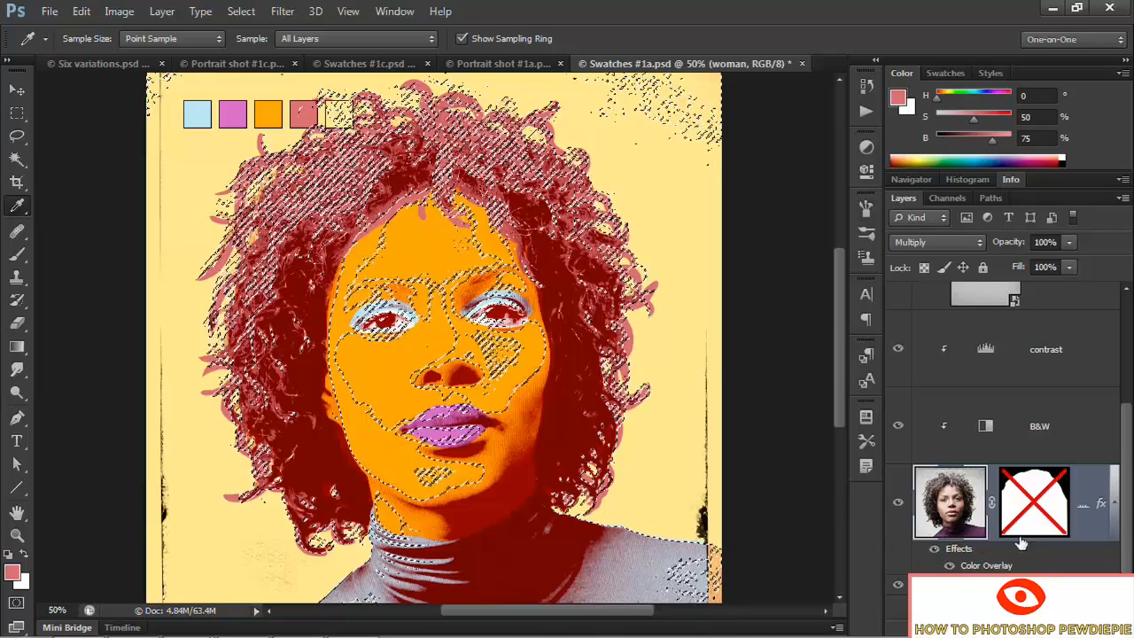
Re-enable the woman layer's mask and add a new layer named highlights directly above the eyes layer
left_click(1033, 521, "shift")
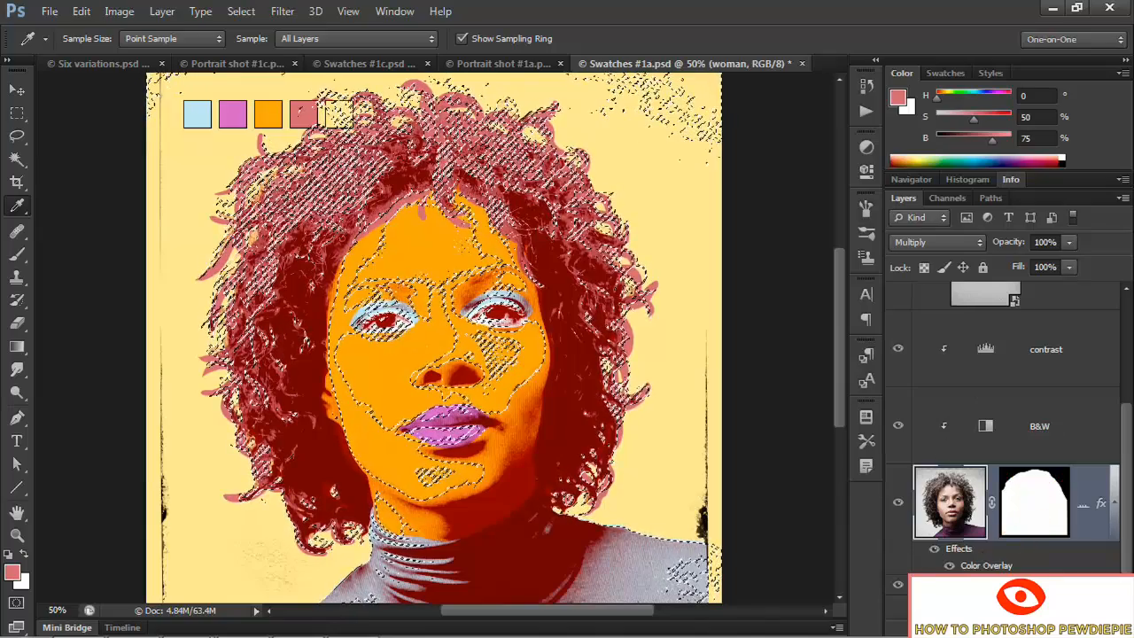
scroll(992, 518, "down", 5)
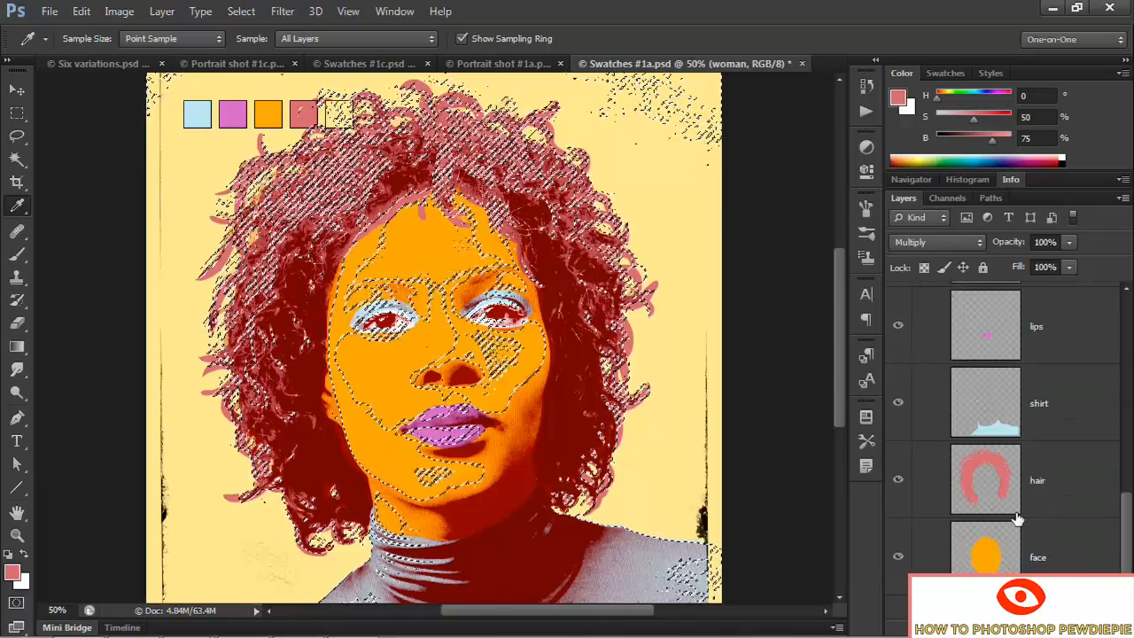
scroll(1018, 520, "up", 2)
left_click(1064, 345)
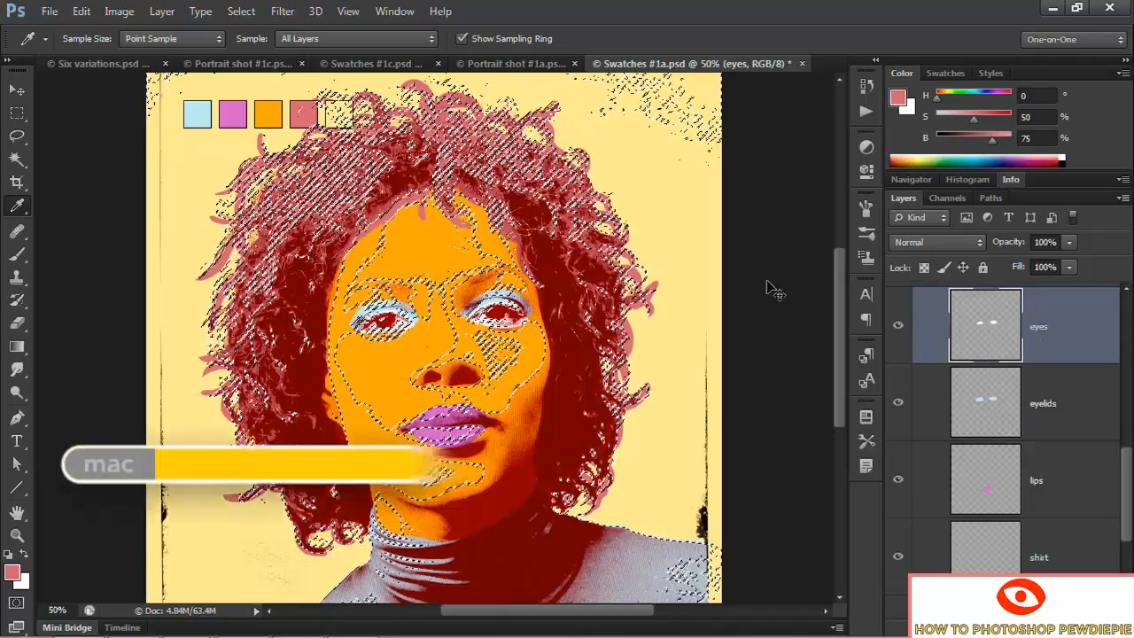
key("ctrl+shift+n")
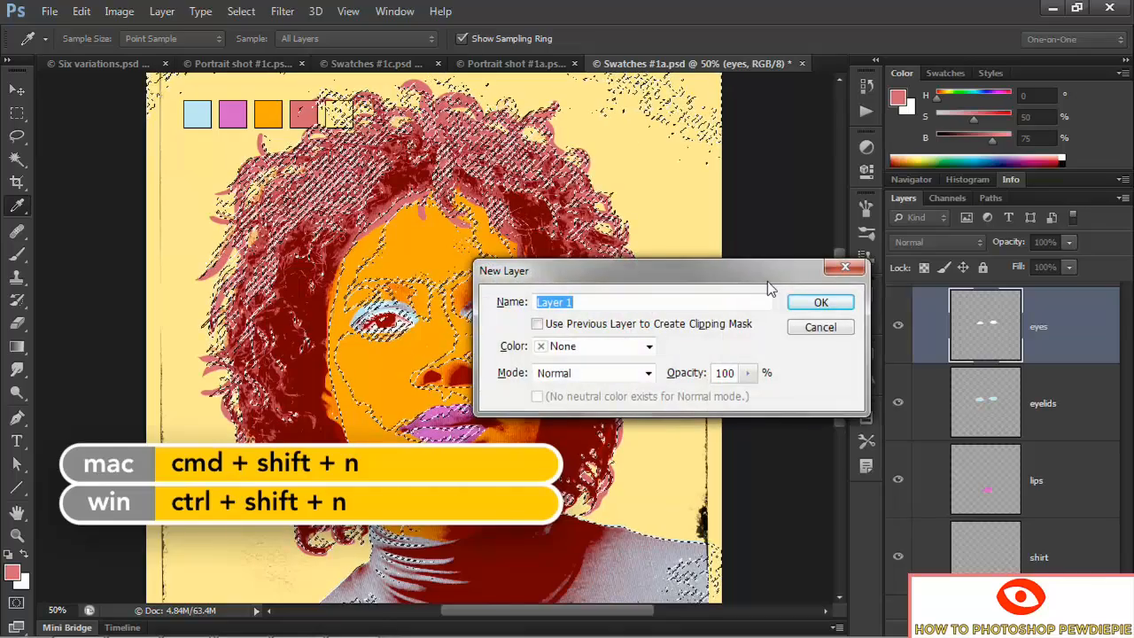
type("highlights")
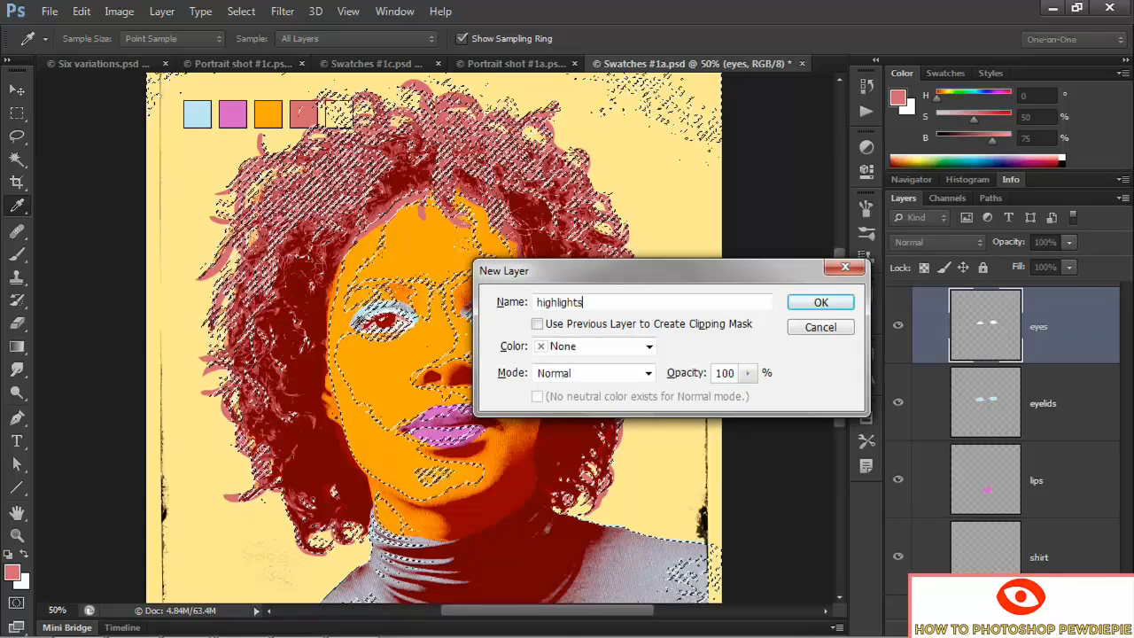
left_click(821, 302)
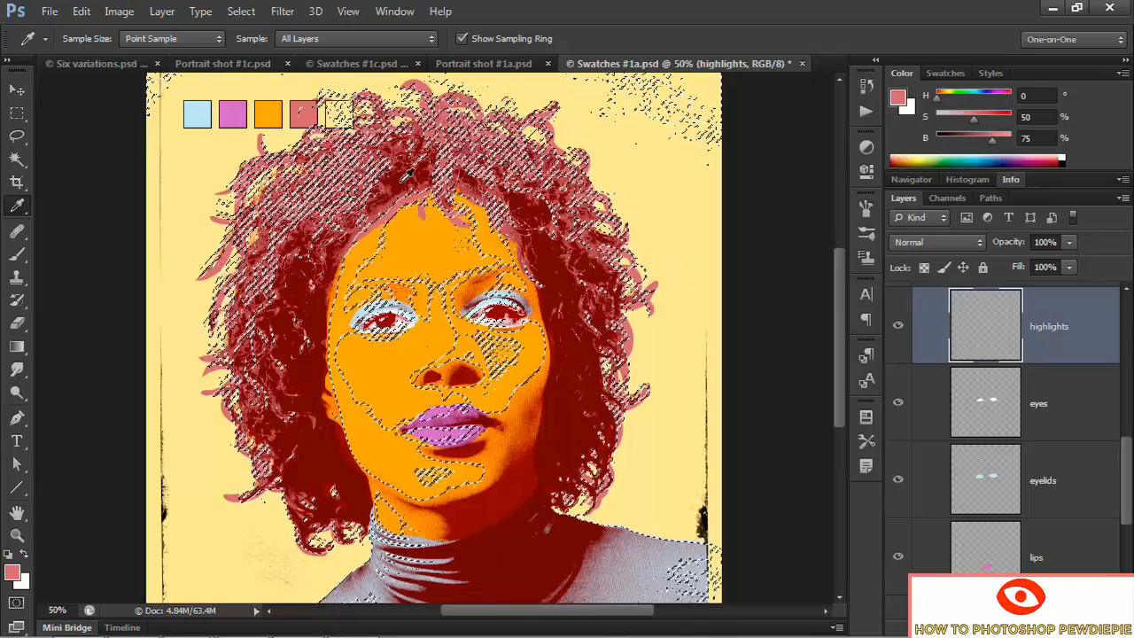
Fill the selection on the highlights layer with the pale yellow sampled from the last swatch, and deselect
left_click(341, 110)
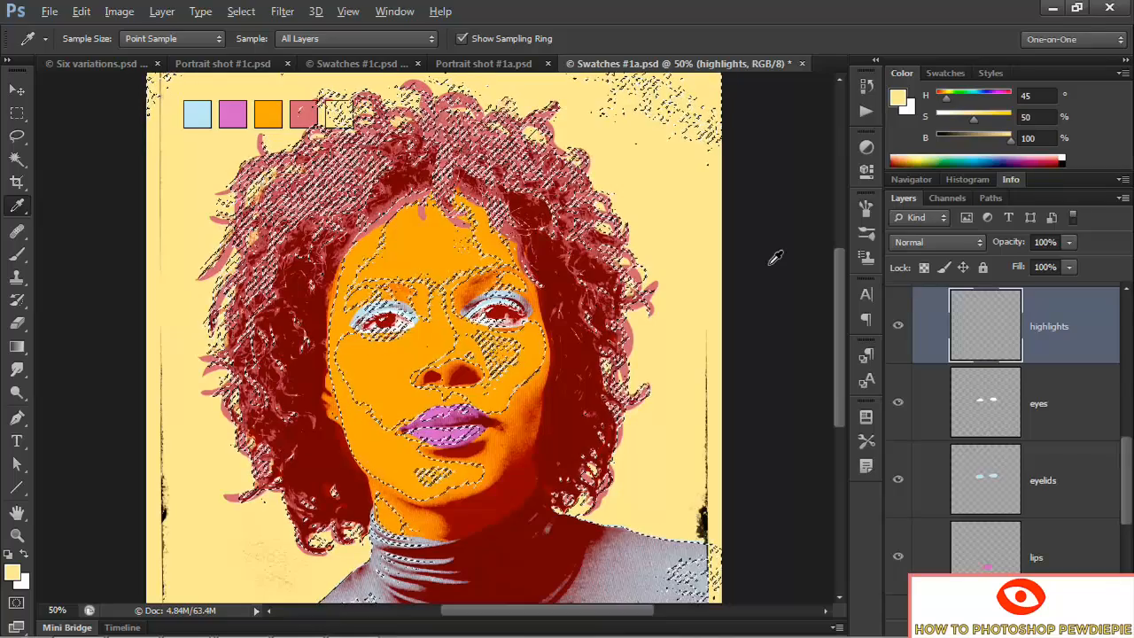
key("alt+BackSpace")
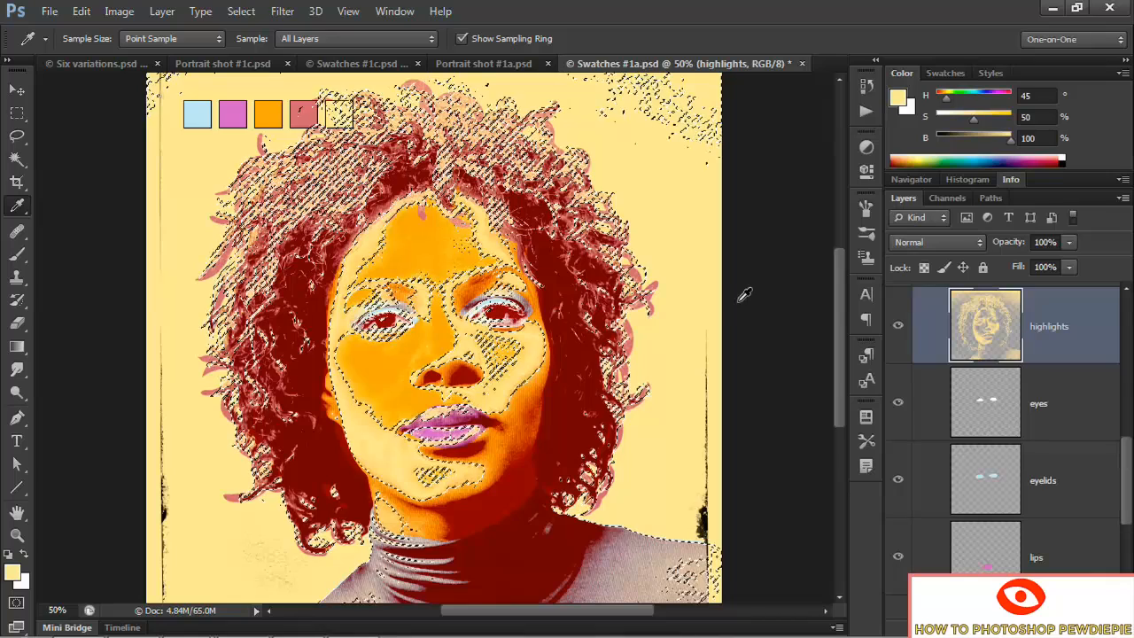
key("ctrl+d")
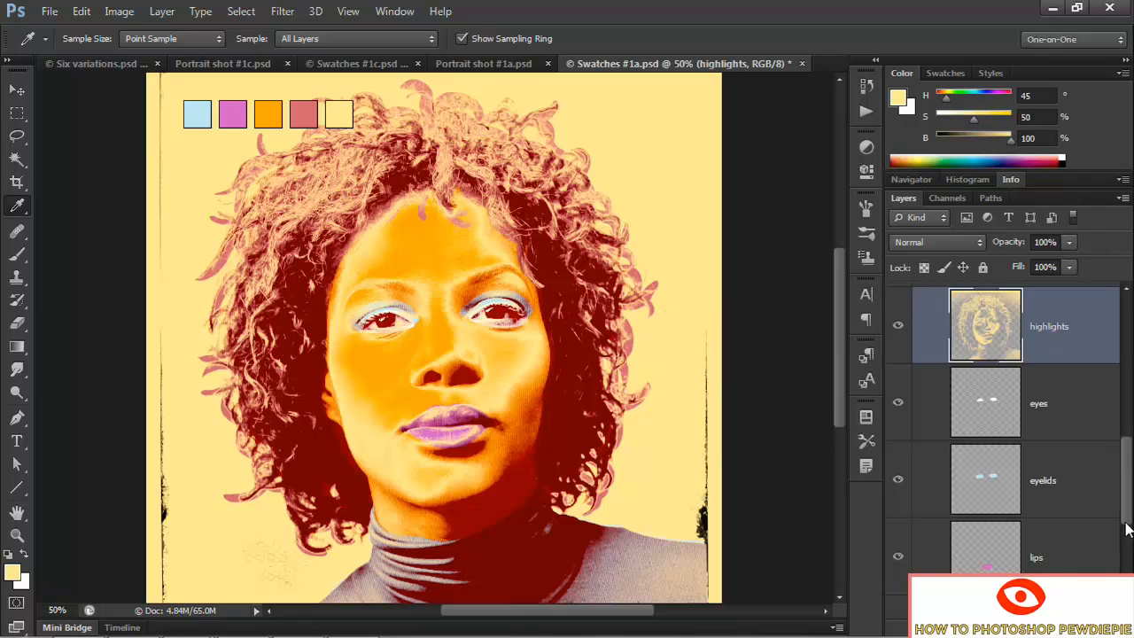
Move the hair layer to the top of the color fills group, above the highlights layer
scroll(1127, 530, "down", 3)
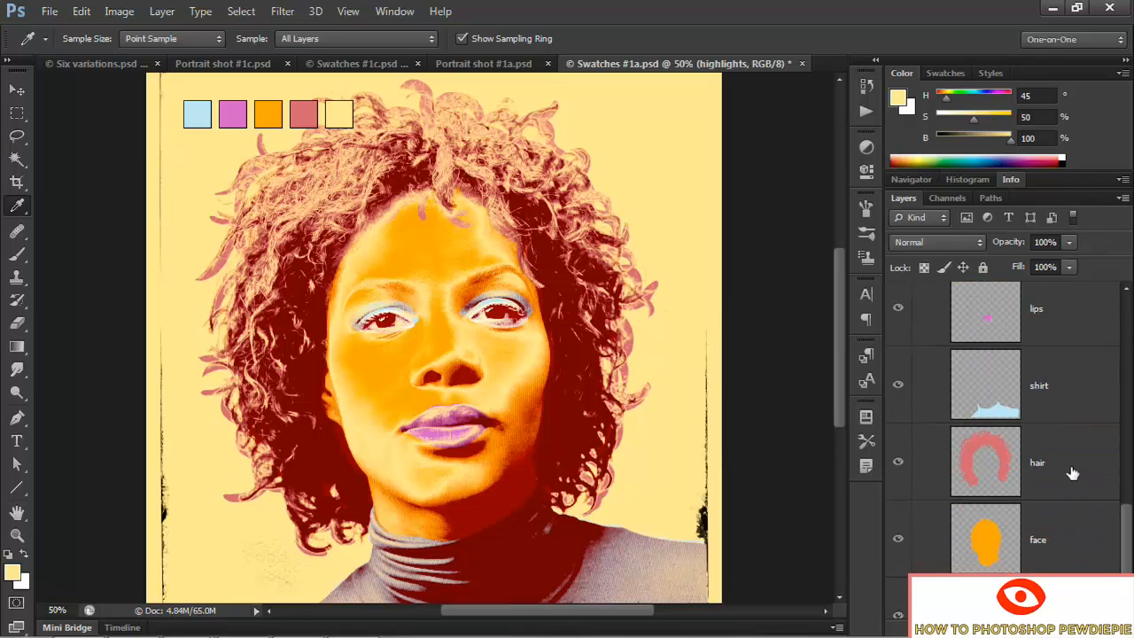
left_click(1072, 474)
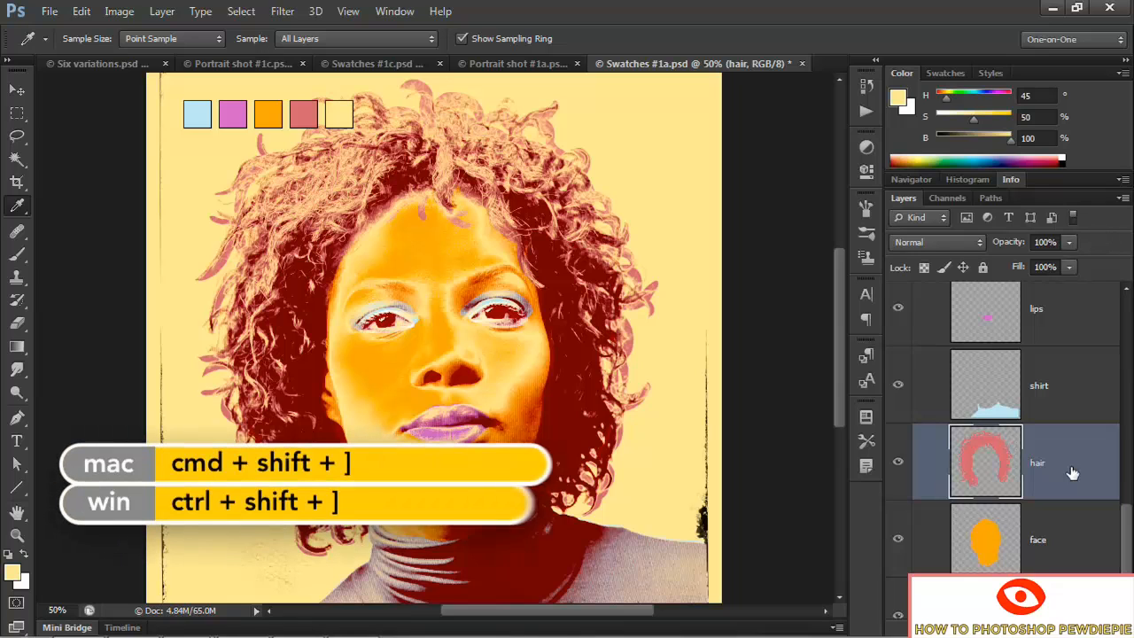
key("ctrl+shift+bracketright")
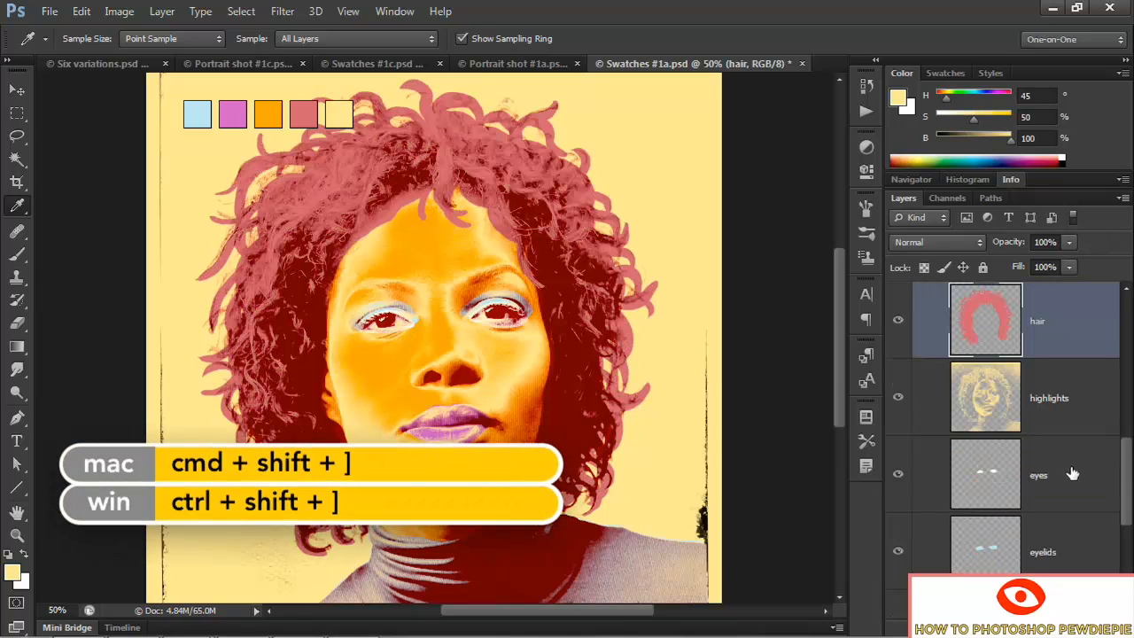
Hide the eyes layer and the swatches layer
scroll(1072, 473, "up", 1)
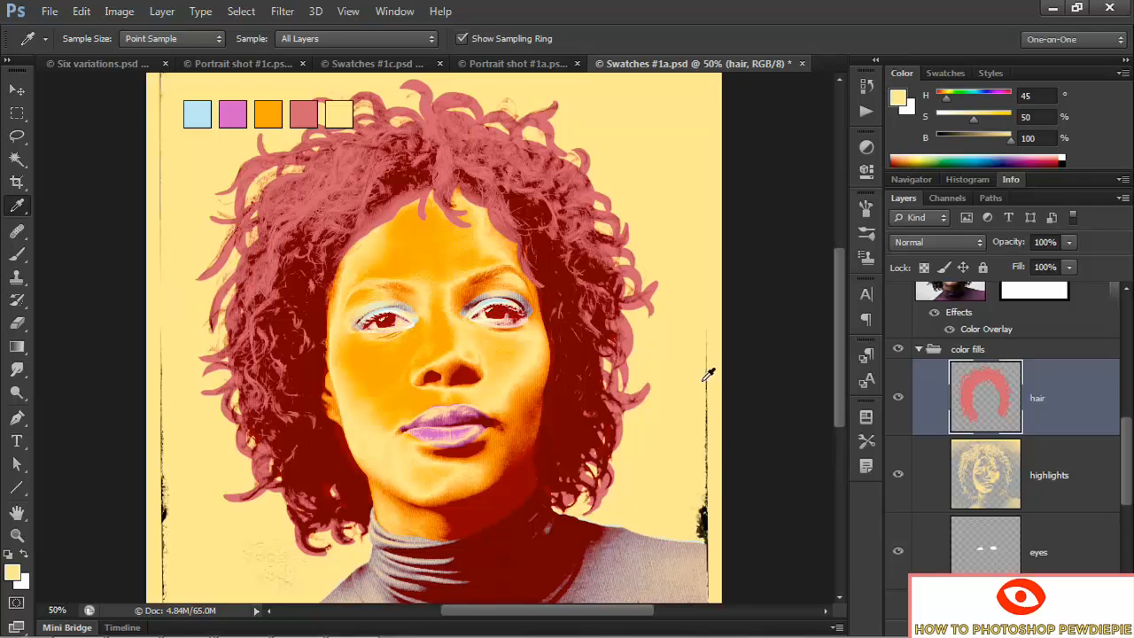
left_click(898, 551)
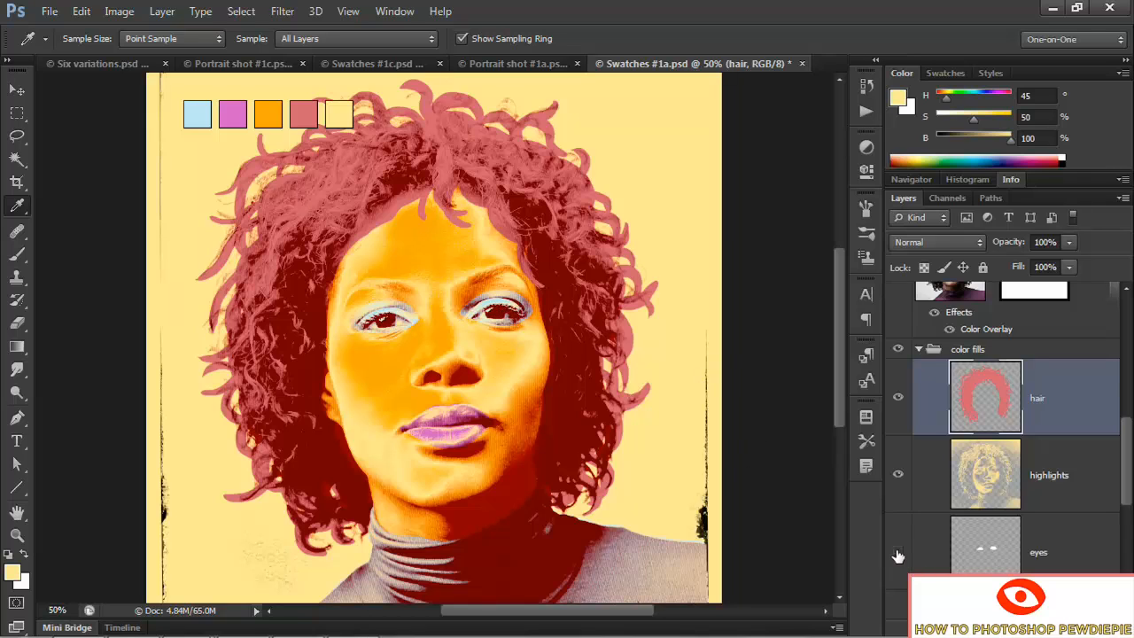
left_click_drag(1110, 443, 1107, 317)
left_click(898, 321)
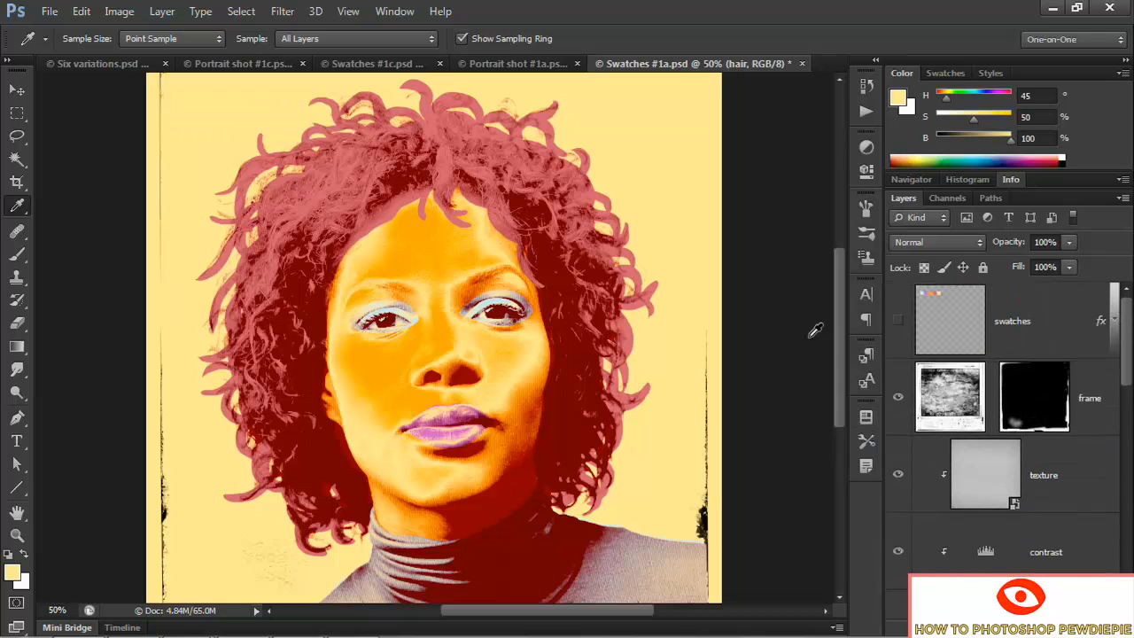
View the portrait in full-screen mode without panels and zoom in on the face
key("m")
key("f")
key("f")
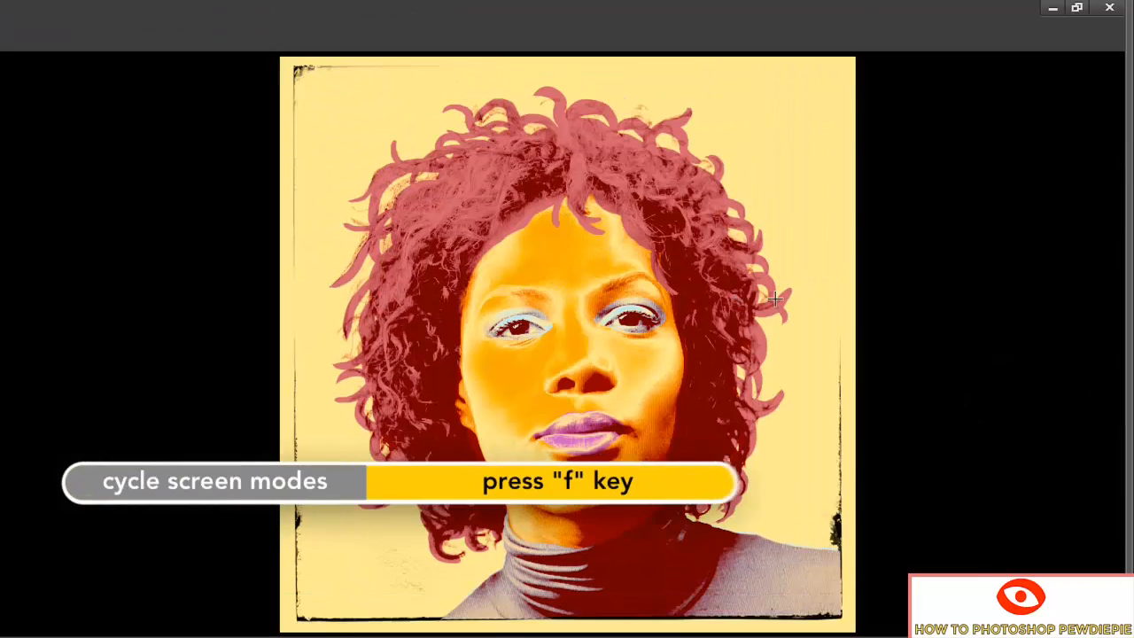
key("ctrl+plus")
key("ctrl+plus")
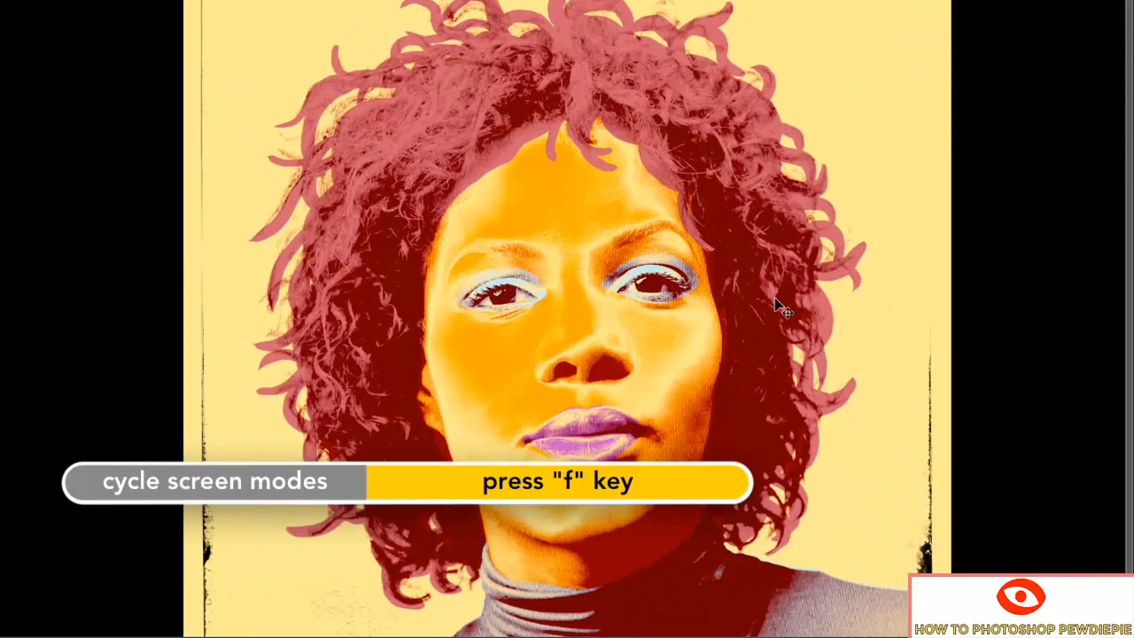
scroll(784, 404, "down", 3)
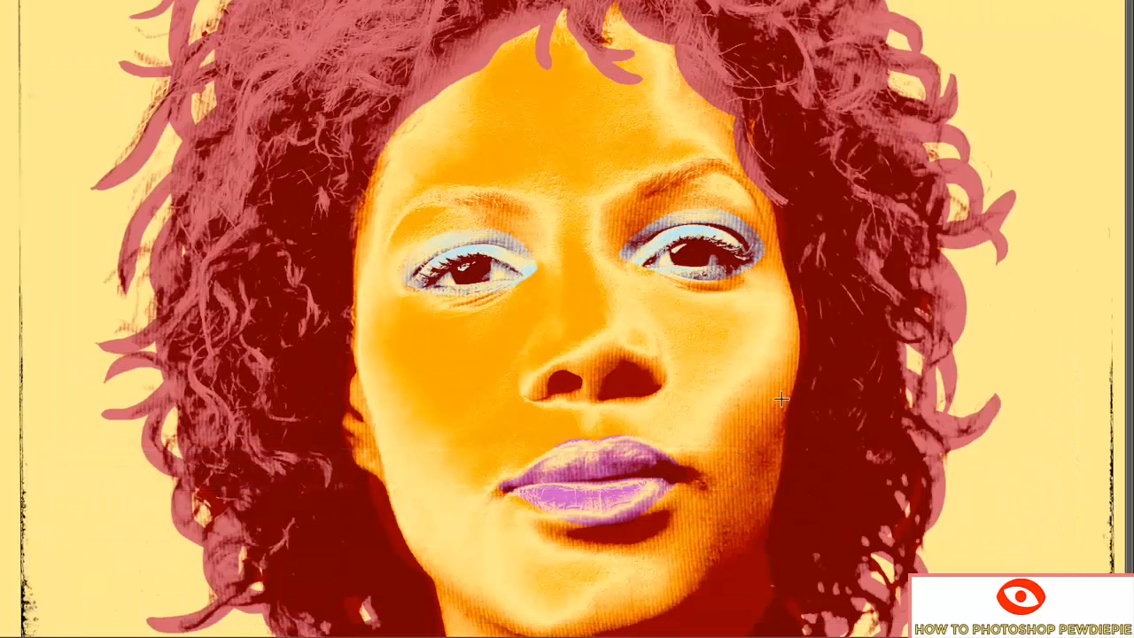
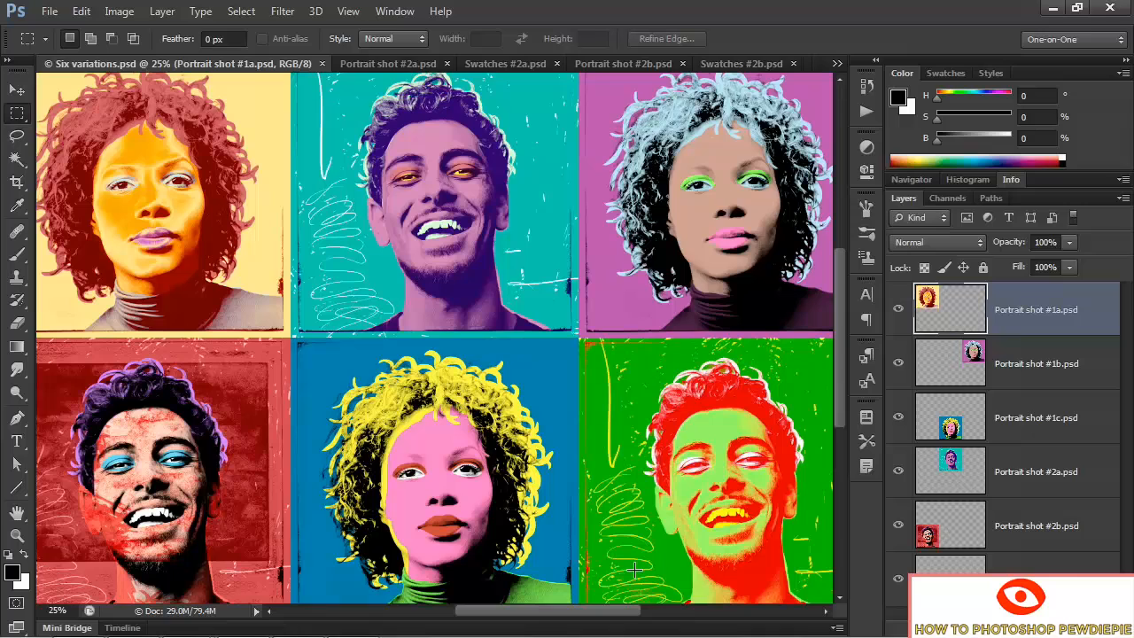
Switch to the Swatches #2a.psd document and select its white Background layer
key("ctrl+Tab")
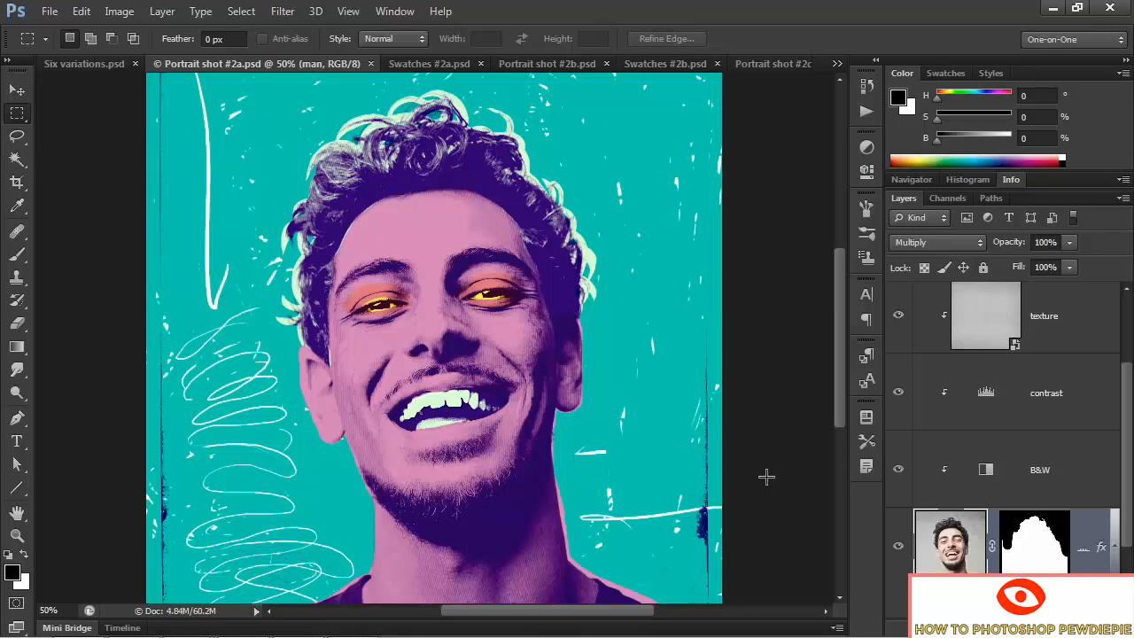
key("ctrl+Tab")
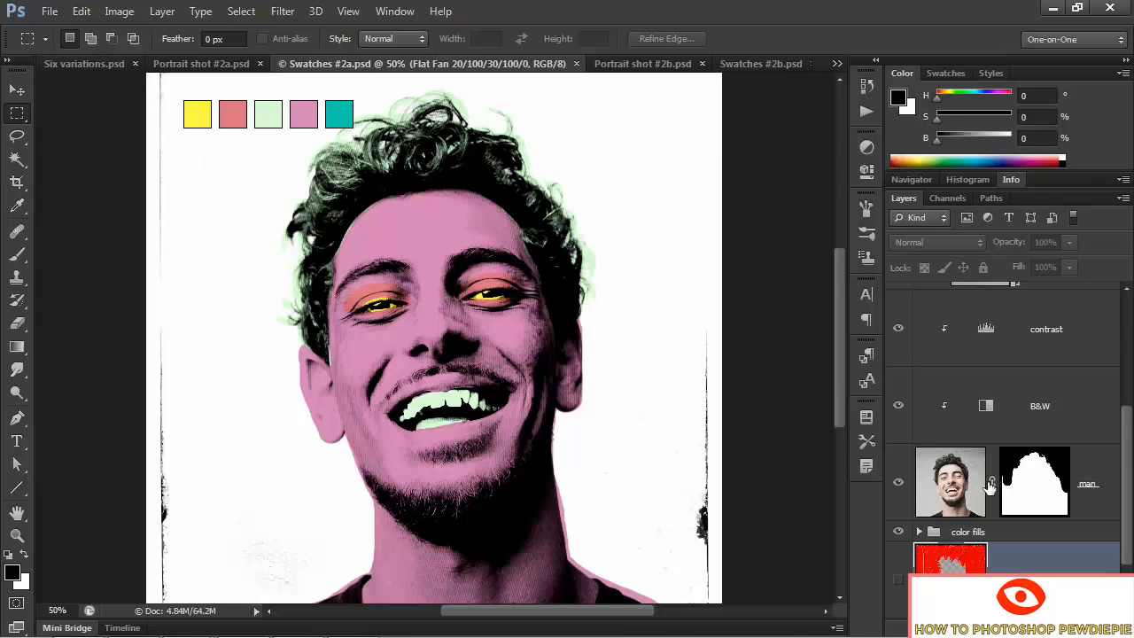
scroll(1033, 509, "down", 1)
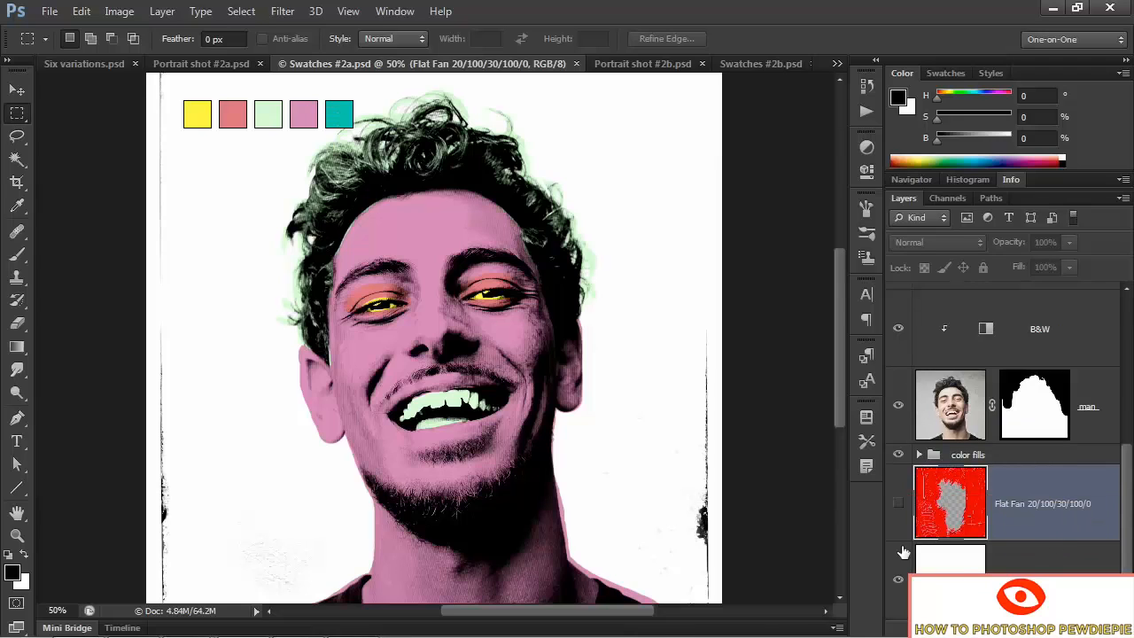
left_click(961, 565)
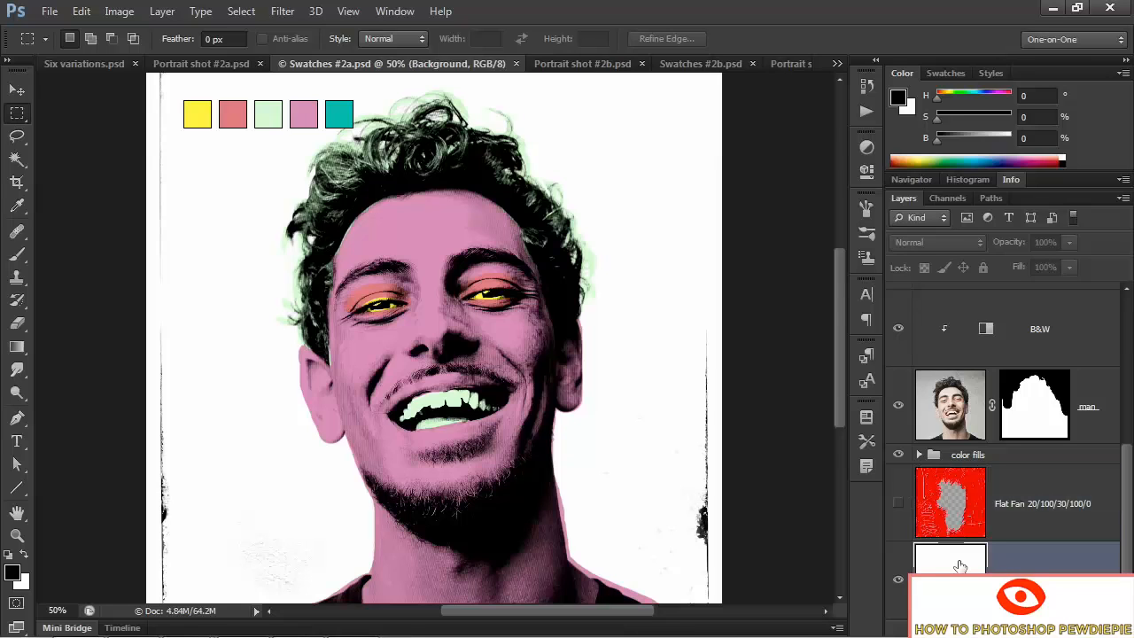
Try filling the Background layer with the sampled teal swatch color, and preview the Flat Fan 20/100/30/100/0 layer
key("i")
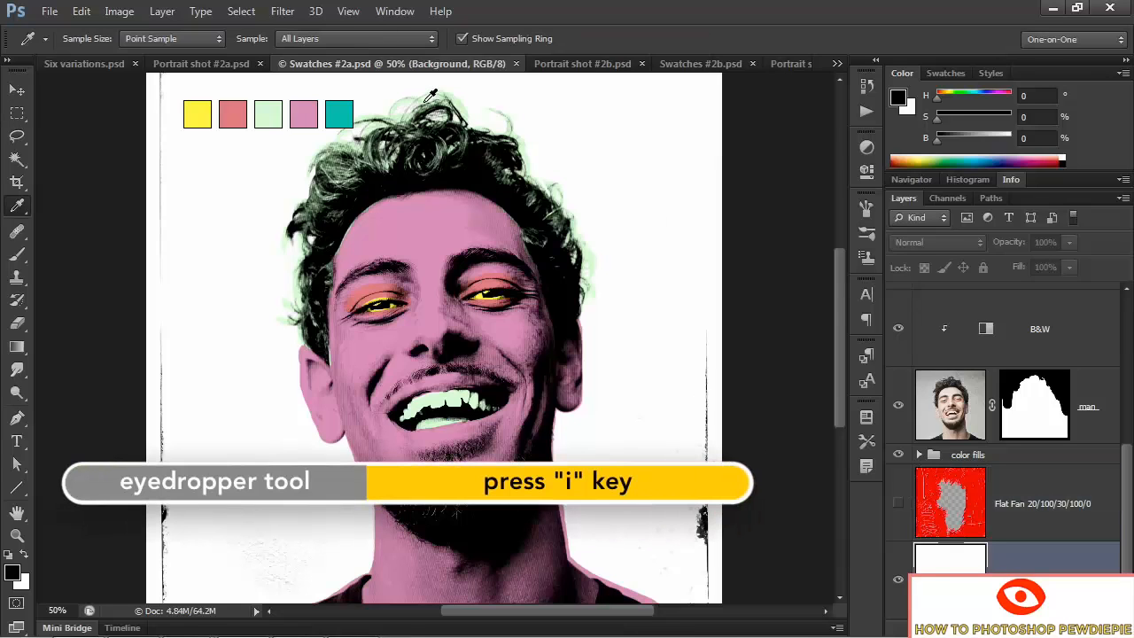
left_click(341, 115)
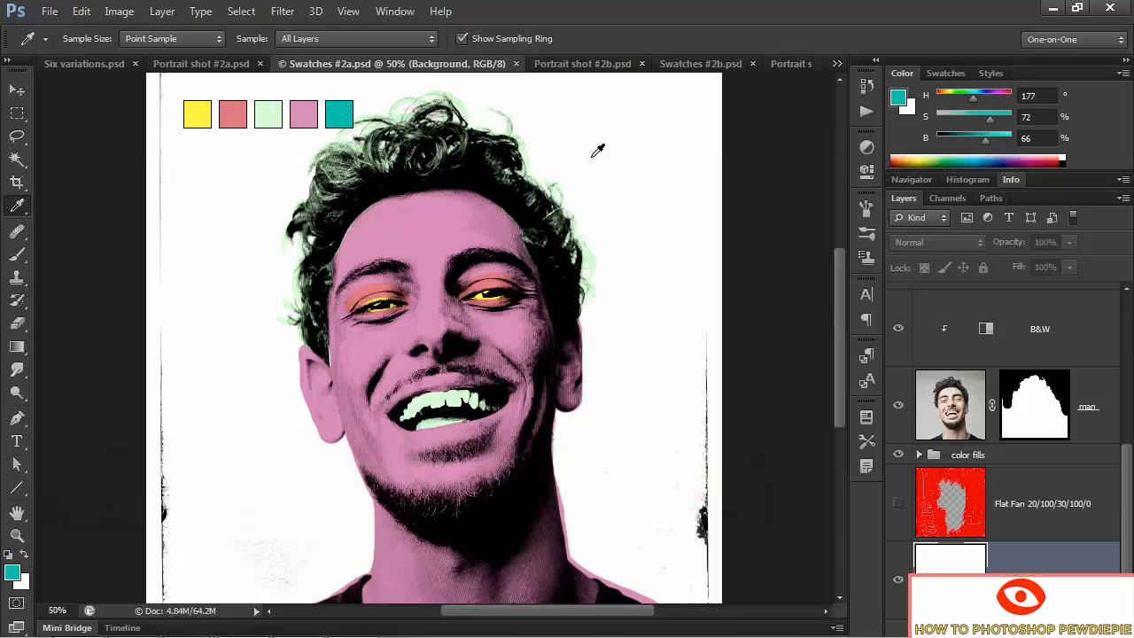
key("alt+BackSpace")
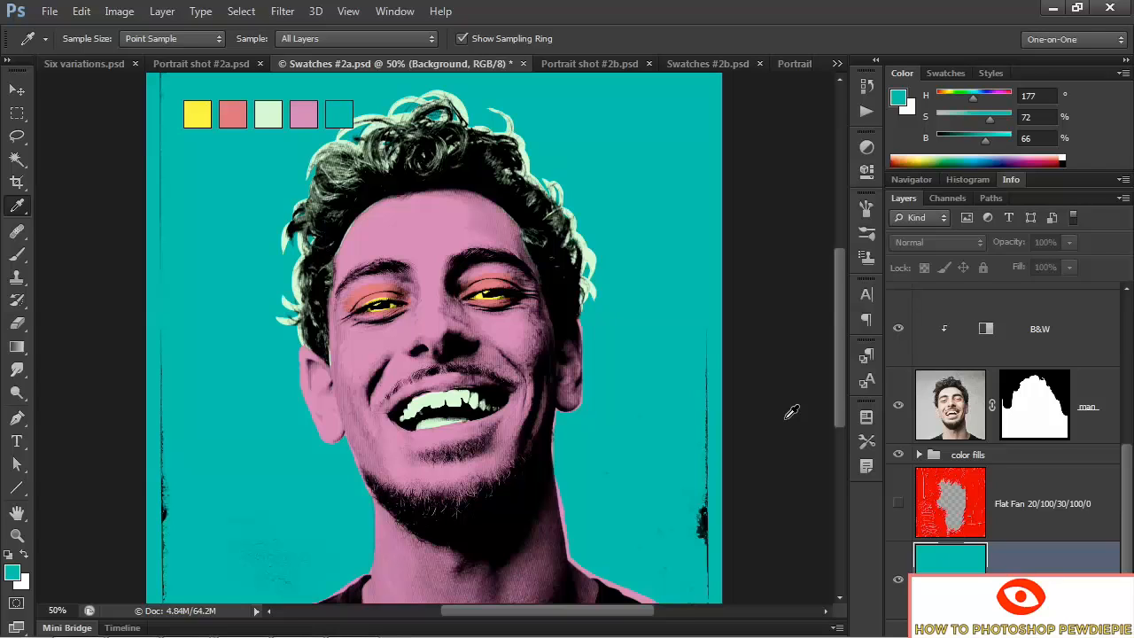
key("ctrl+z")
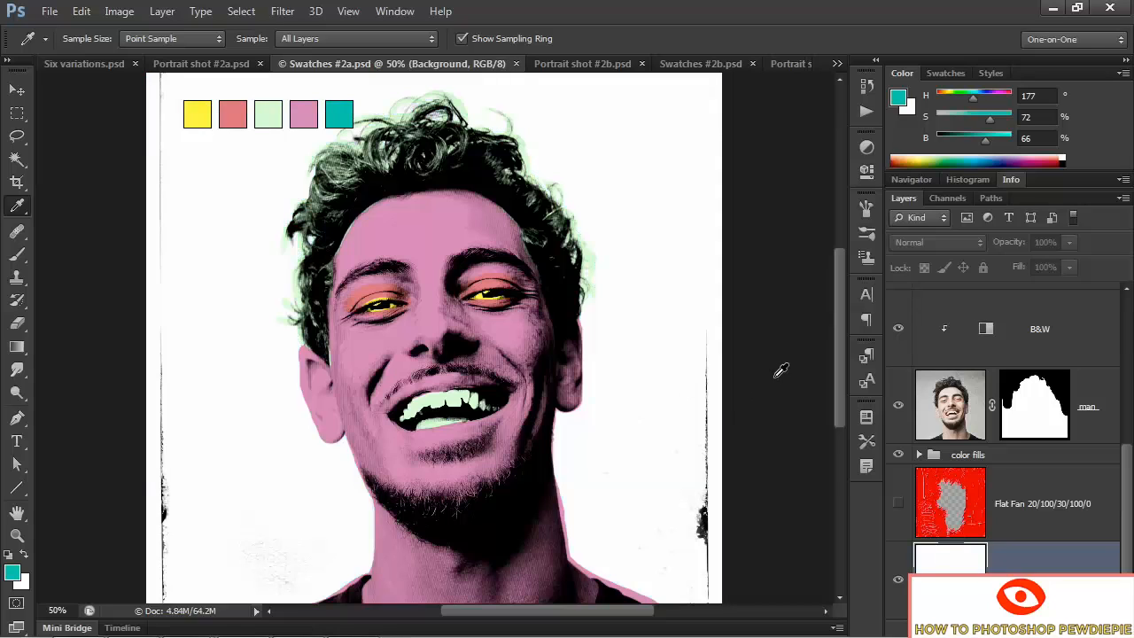
left_click(899, 506)
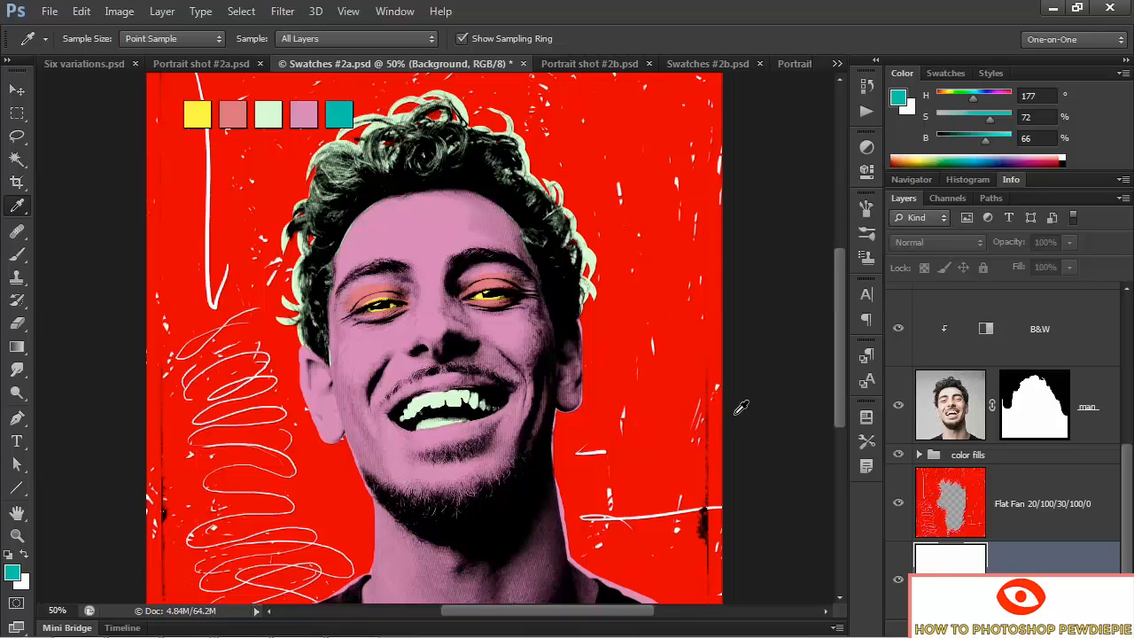
left_click(897, 503)
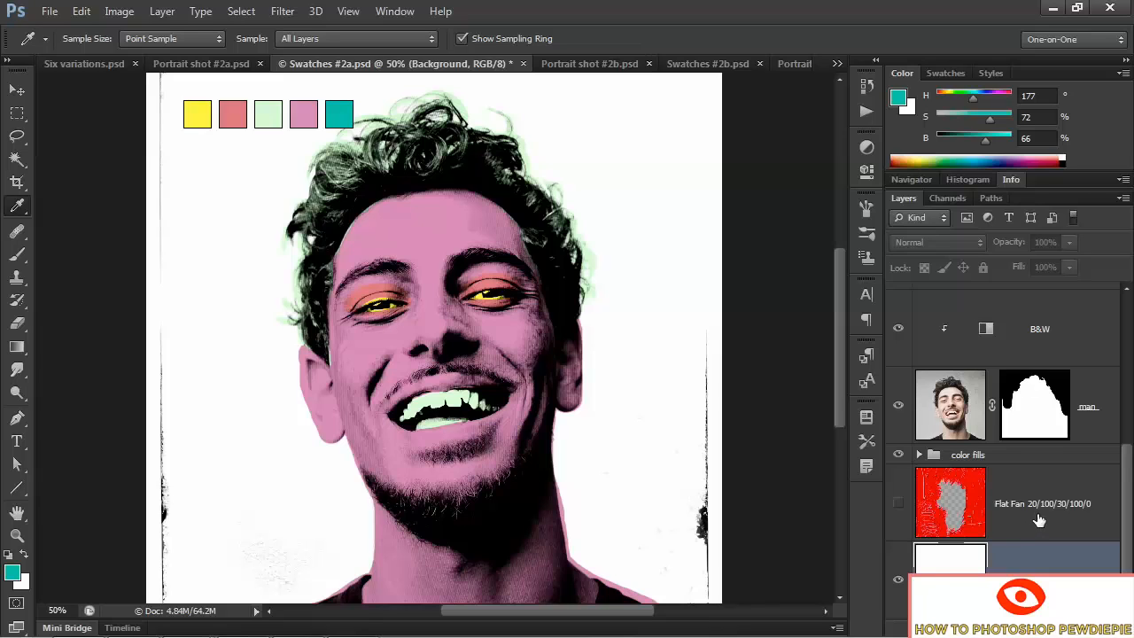
Create a new layer named painterly back directly above the Background layer
key("ctrl+shift+n")
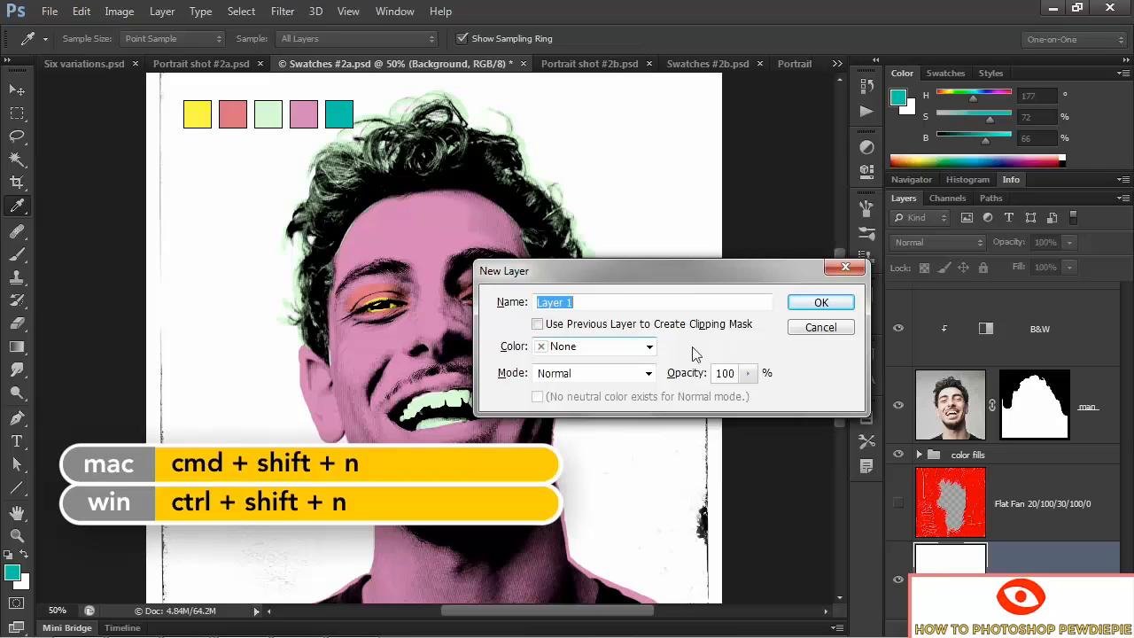
type("painterly")
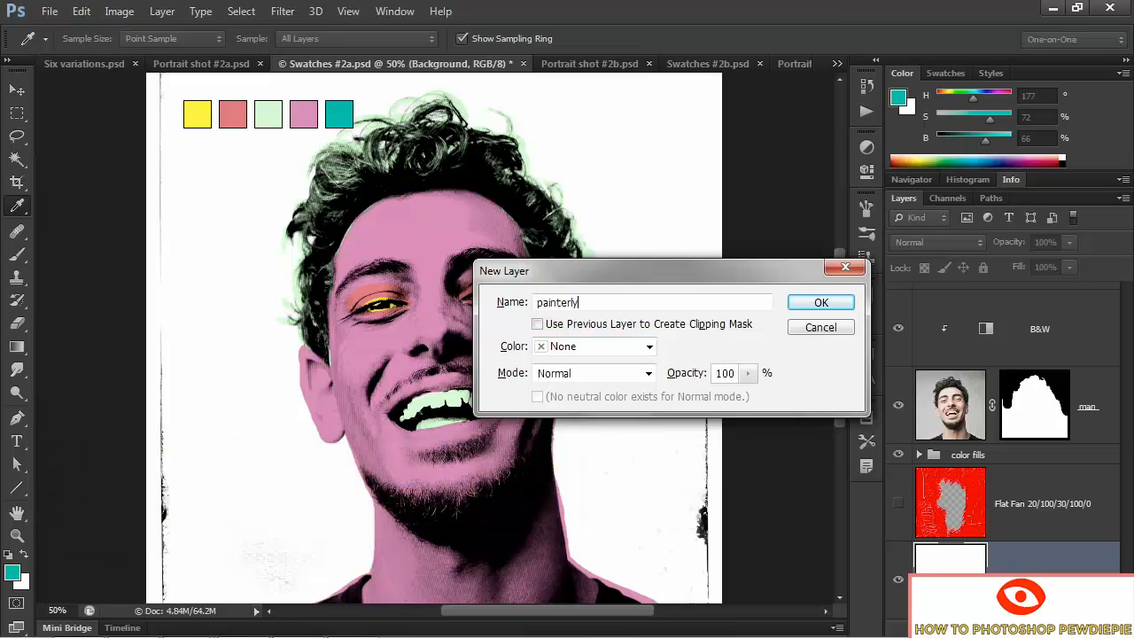
type(" back")
left_click(805, 302)
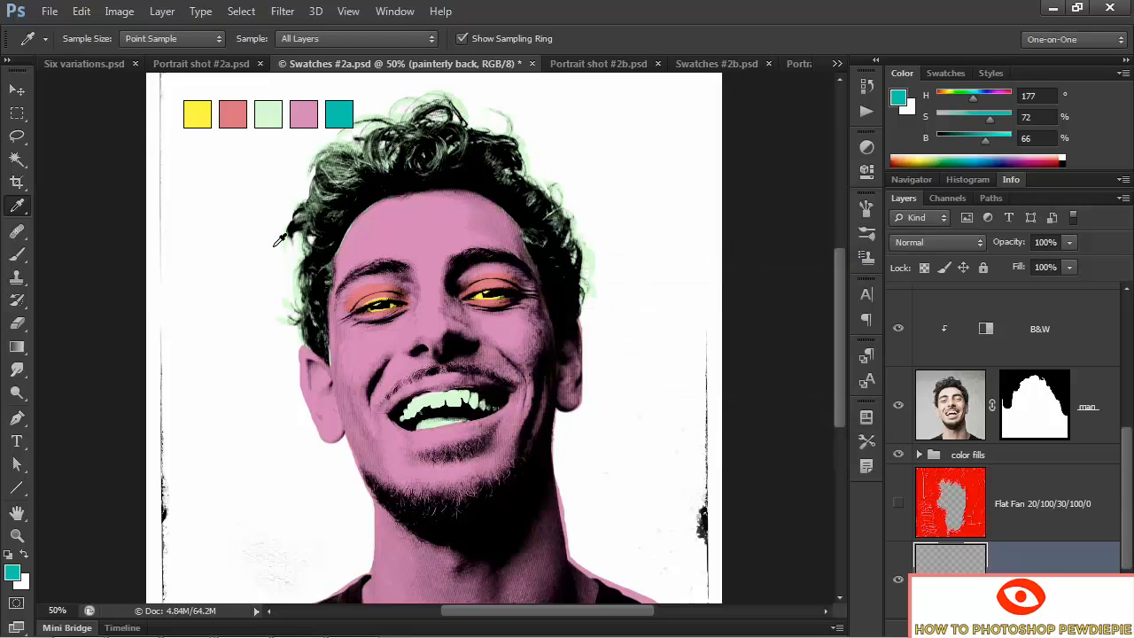
Activate the Brush tool and set the foreground color to hue 0, saturation 100% and brightness 100%
left_click(16, 254)
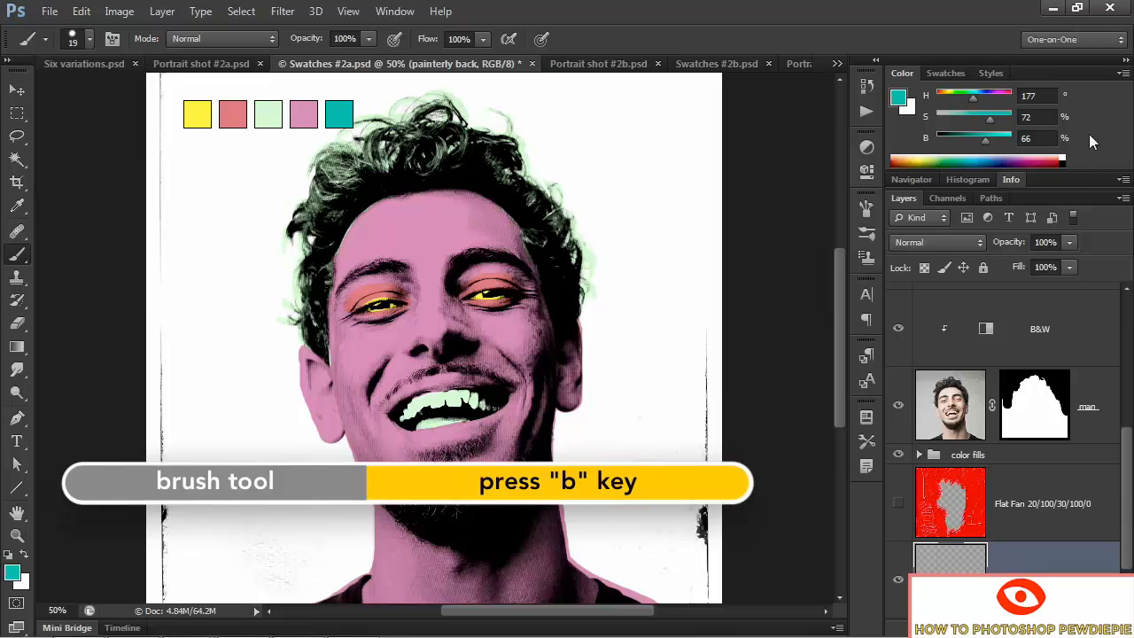
left_click(1038, 95)
type("0")
key("Tab")
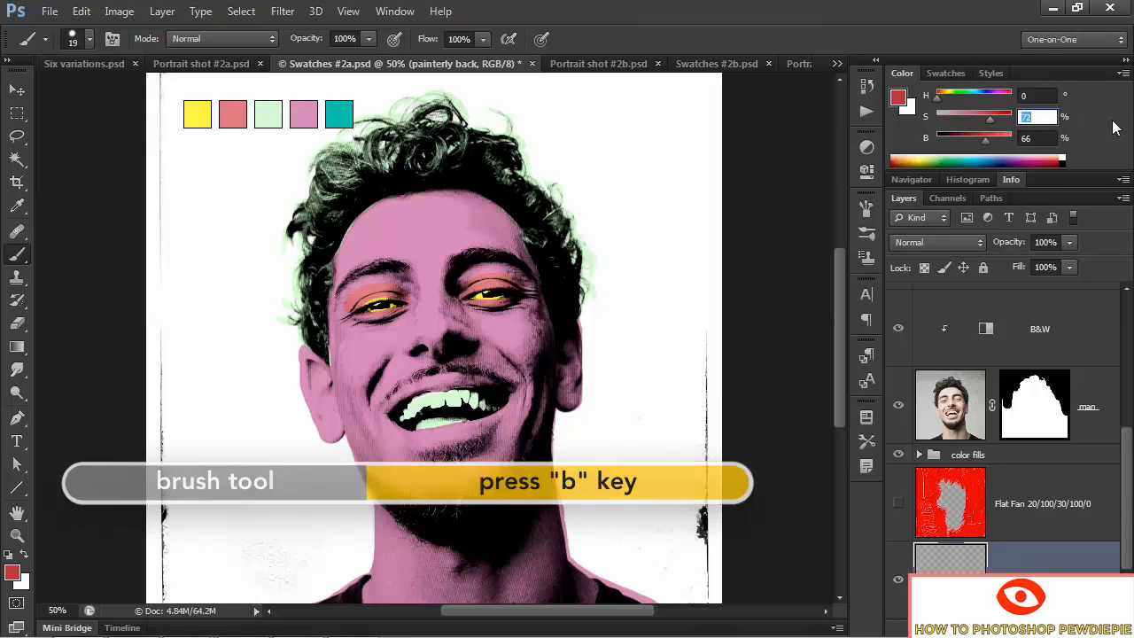
type("100")
key("Tab")
type("100")
key("Return")
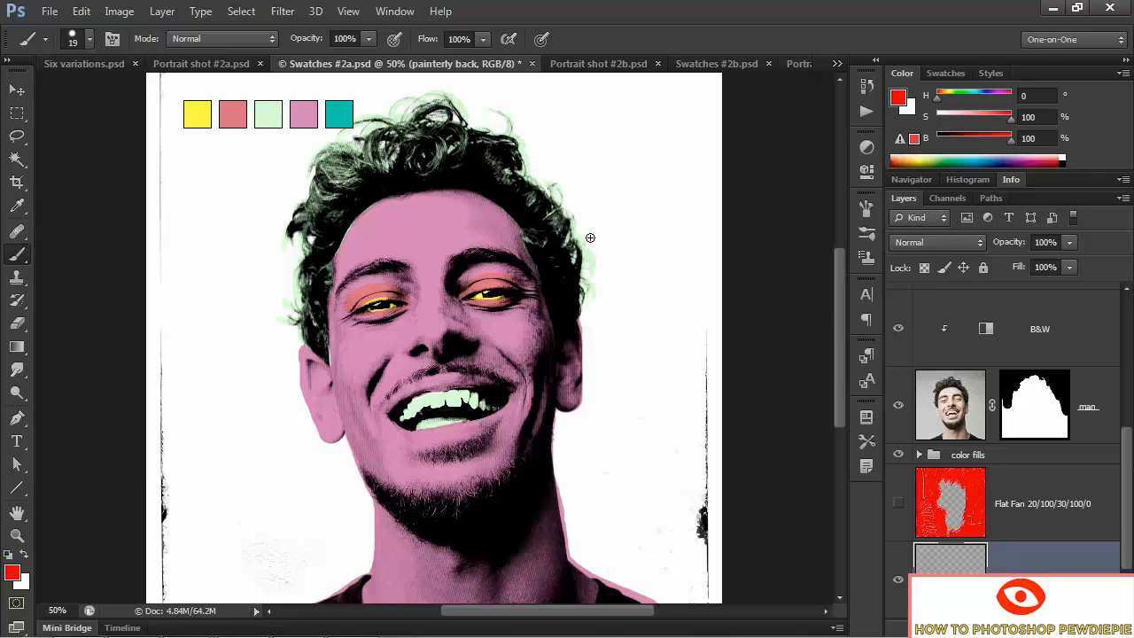
Choose the Round Fan bristle tip for the brush
right_click(228, 230)
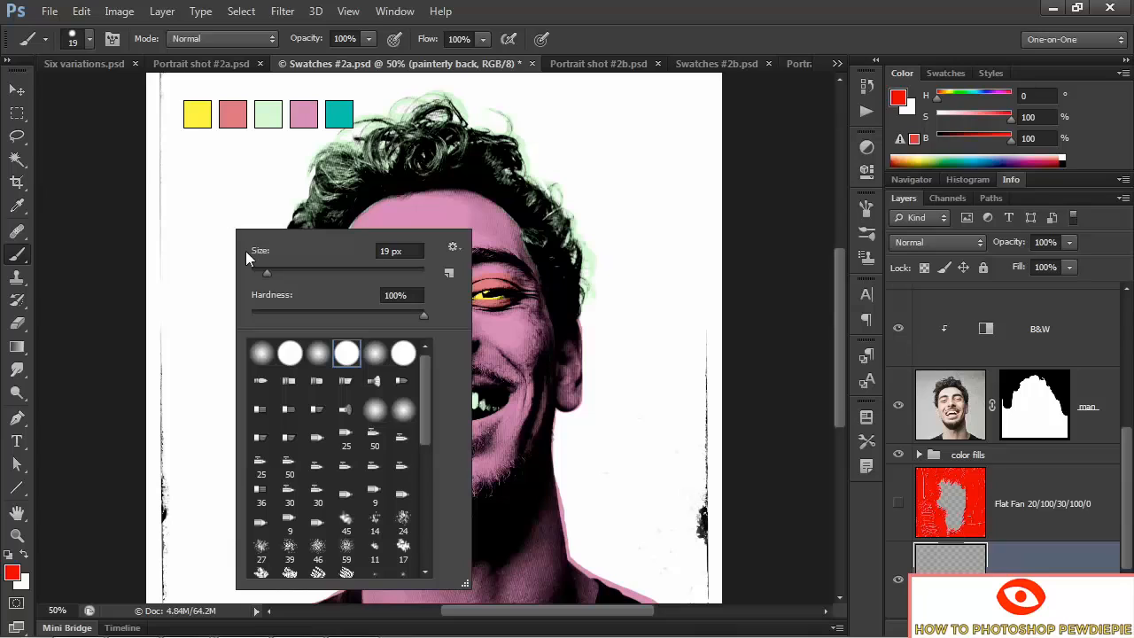
left_click(376, 385)
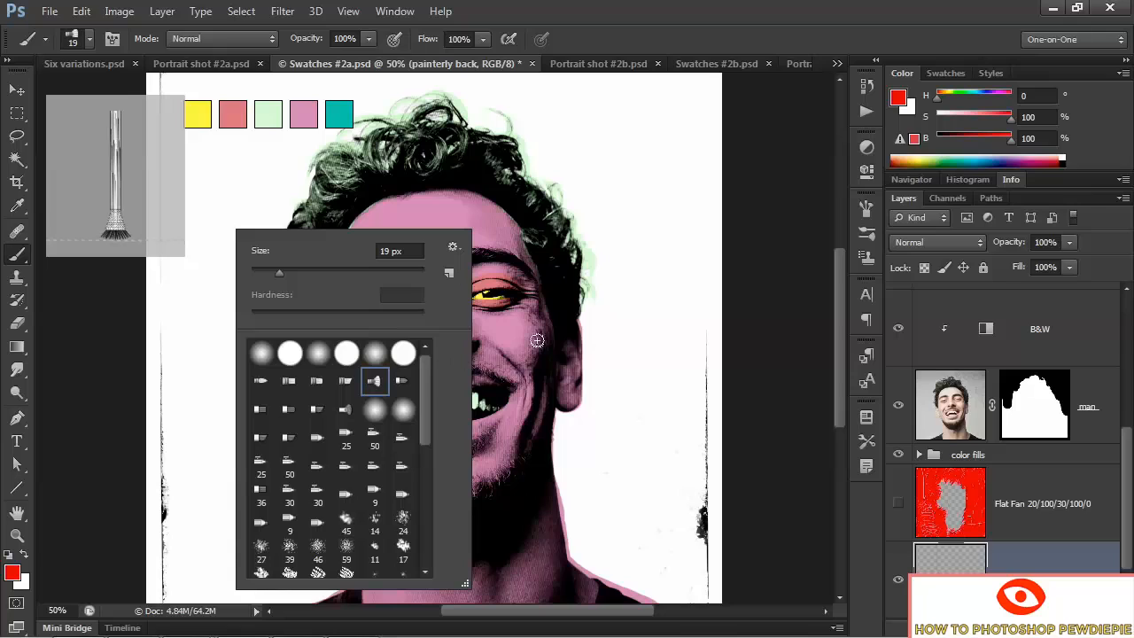
left_click(658, 323)
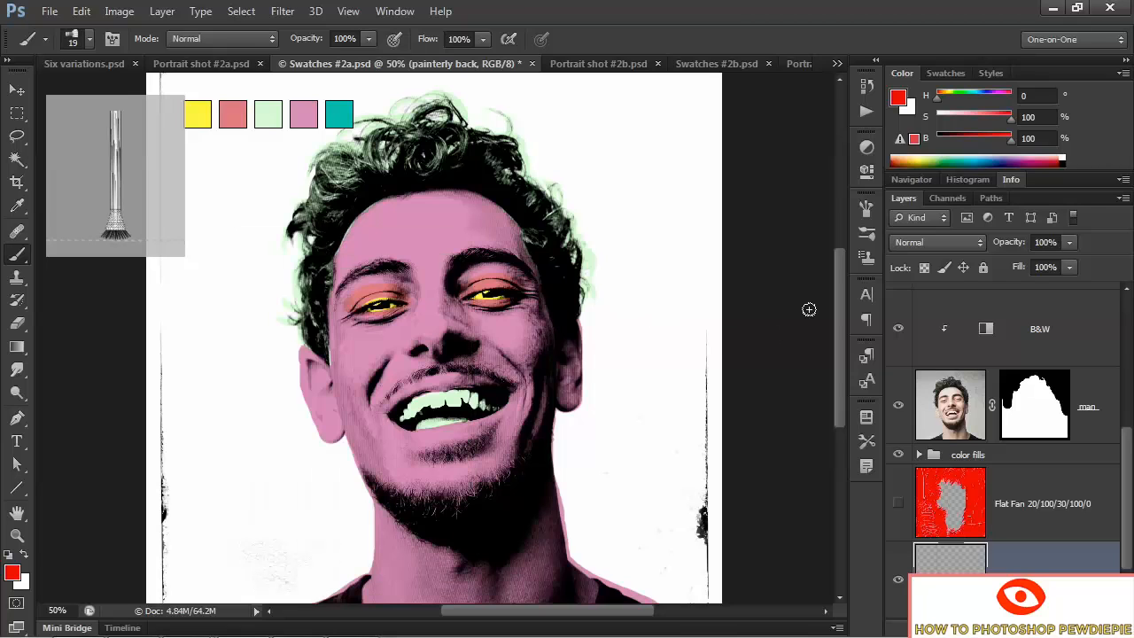
Set the fan brush's bristle qualities to Bristles 20%, Length 100%, Thickness 30% and Stiffness 100%
left_click(865, 209)
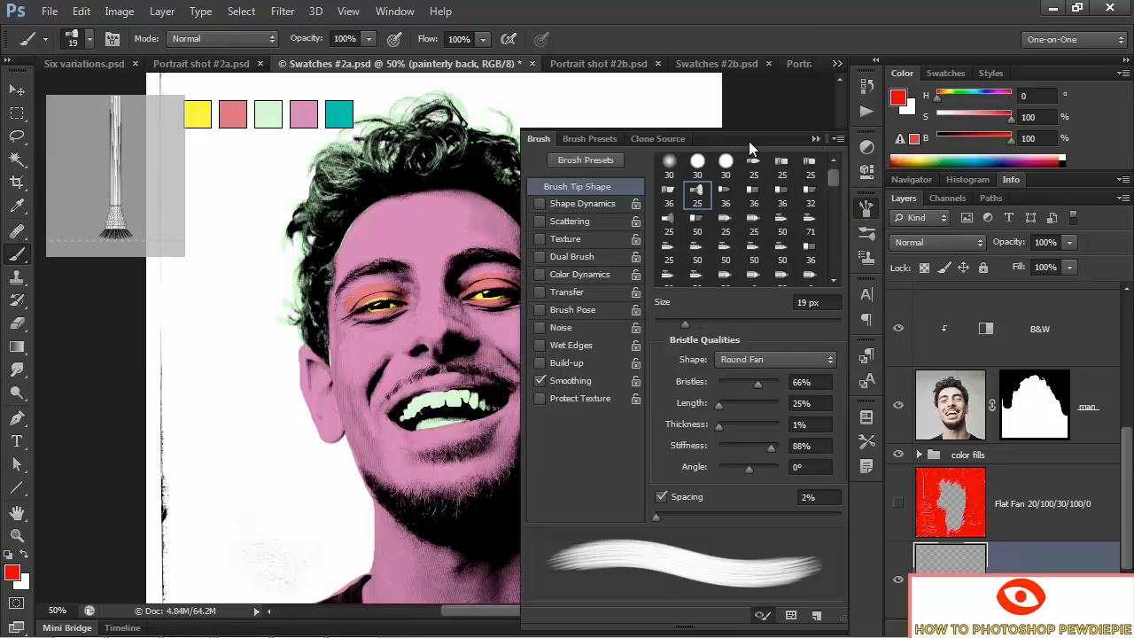
left_click(807, 381)
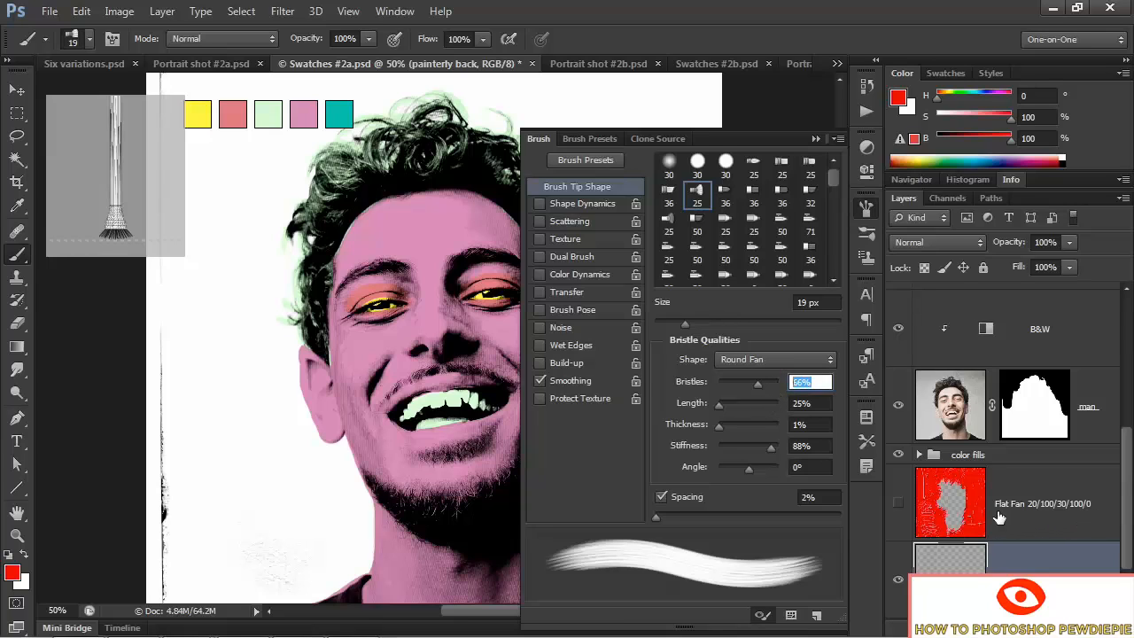
type("20")
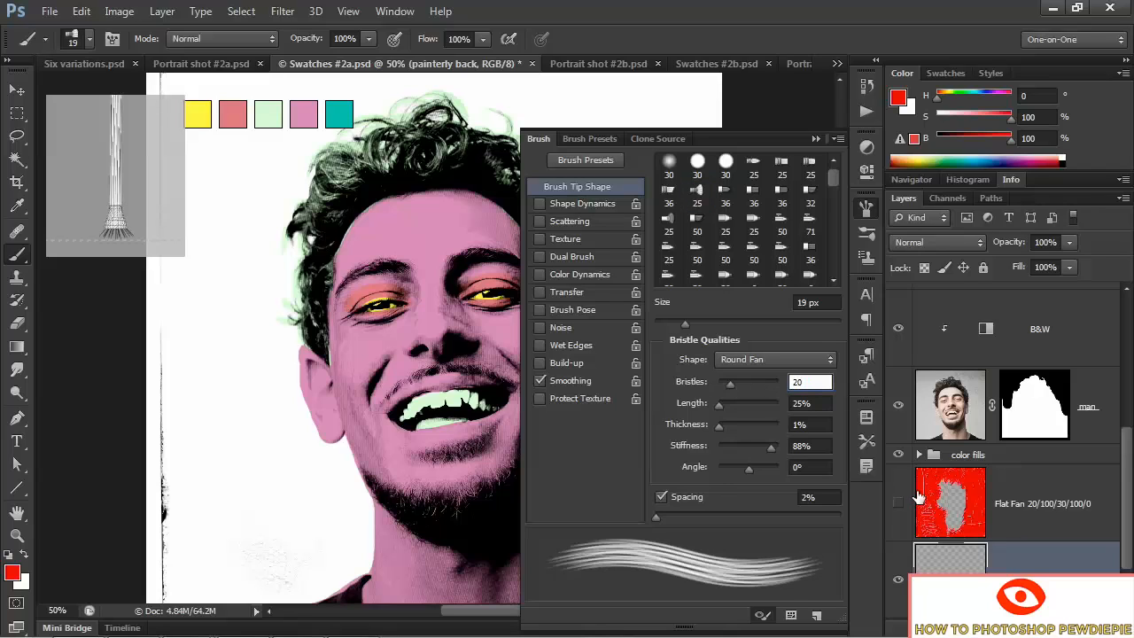
key("Tab")
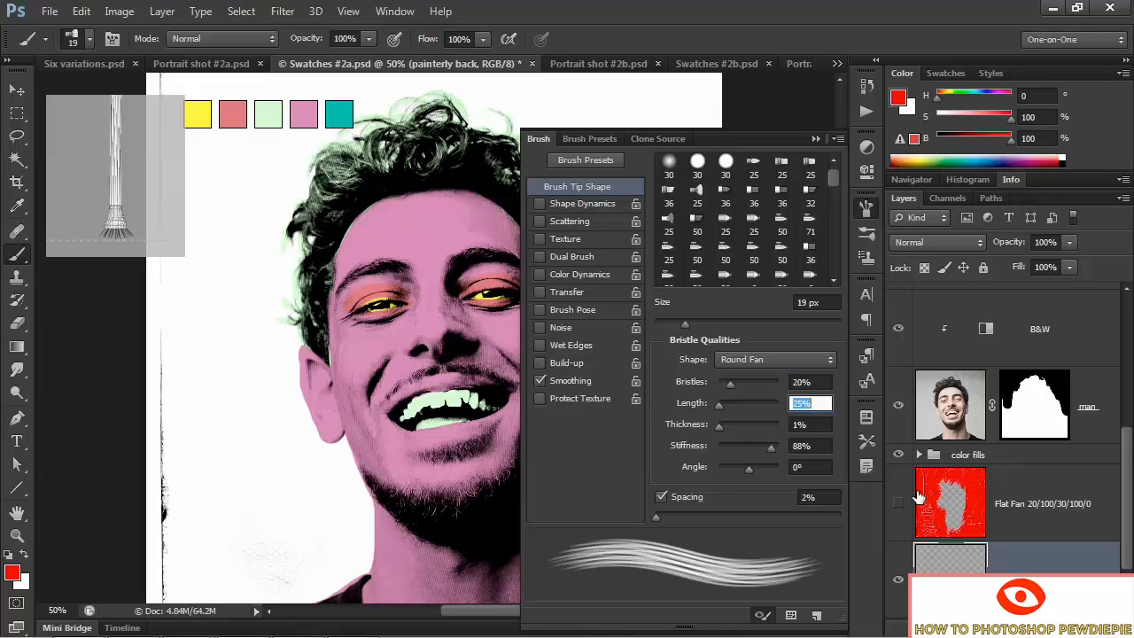
type("100")
key("Tab")
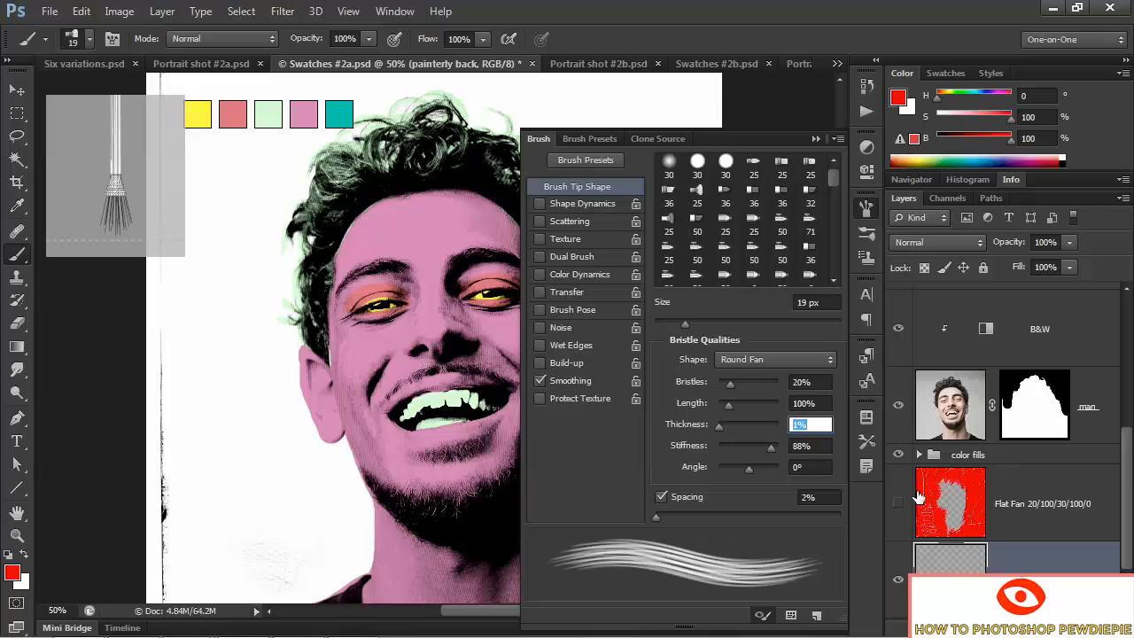
type("30")
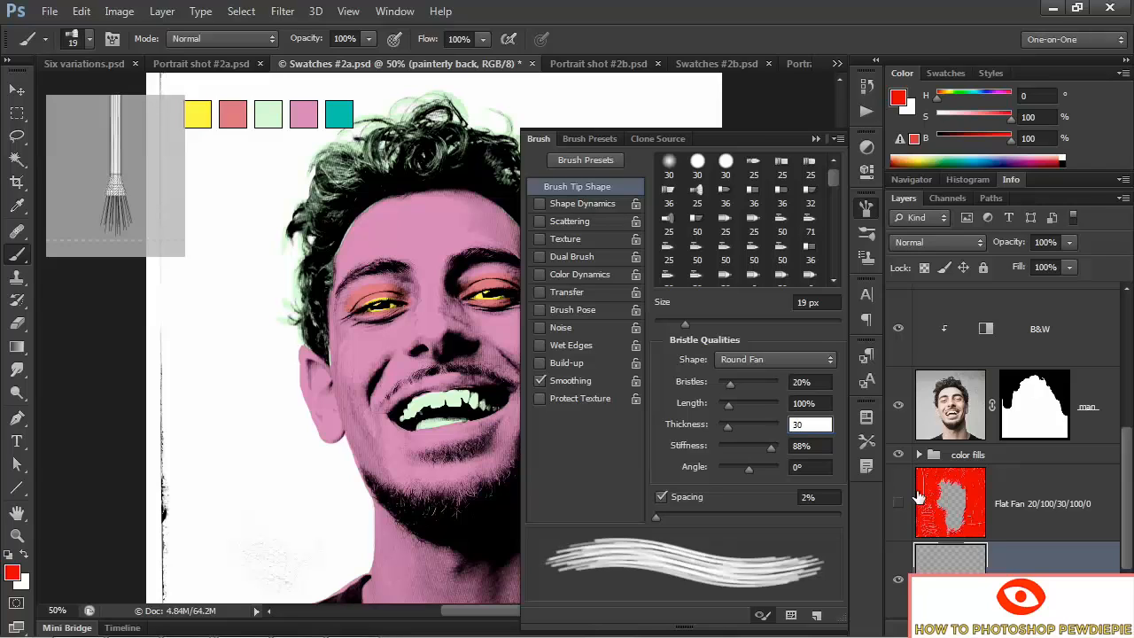
key("Tab")
type("100")
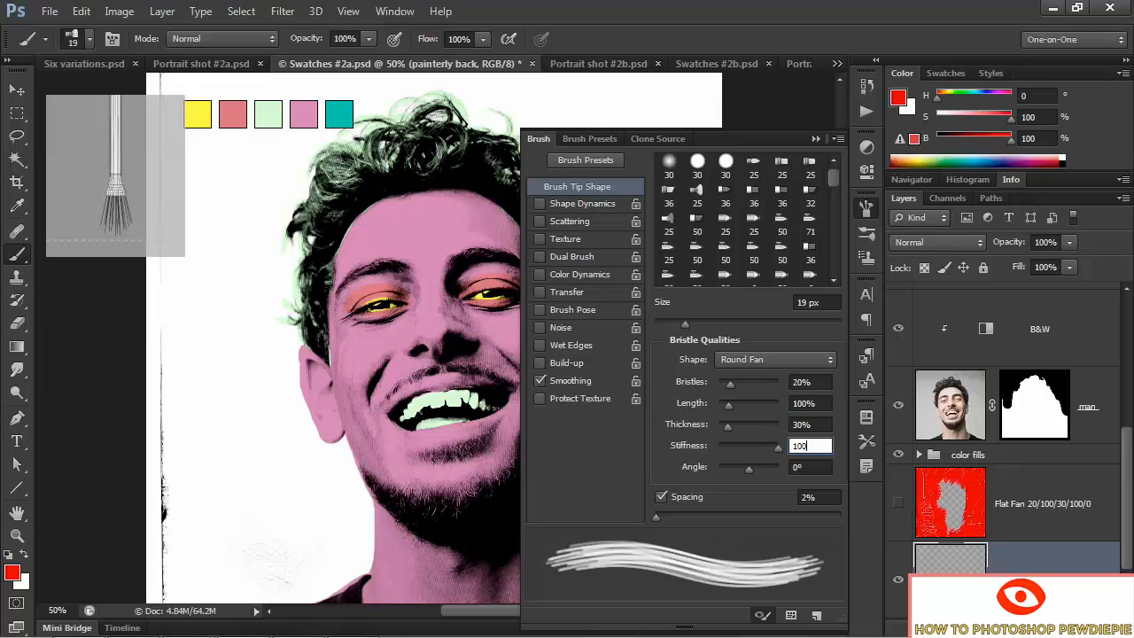
key("Tab")
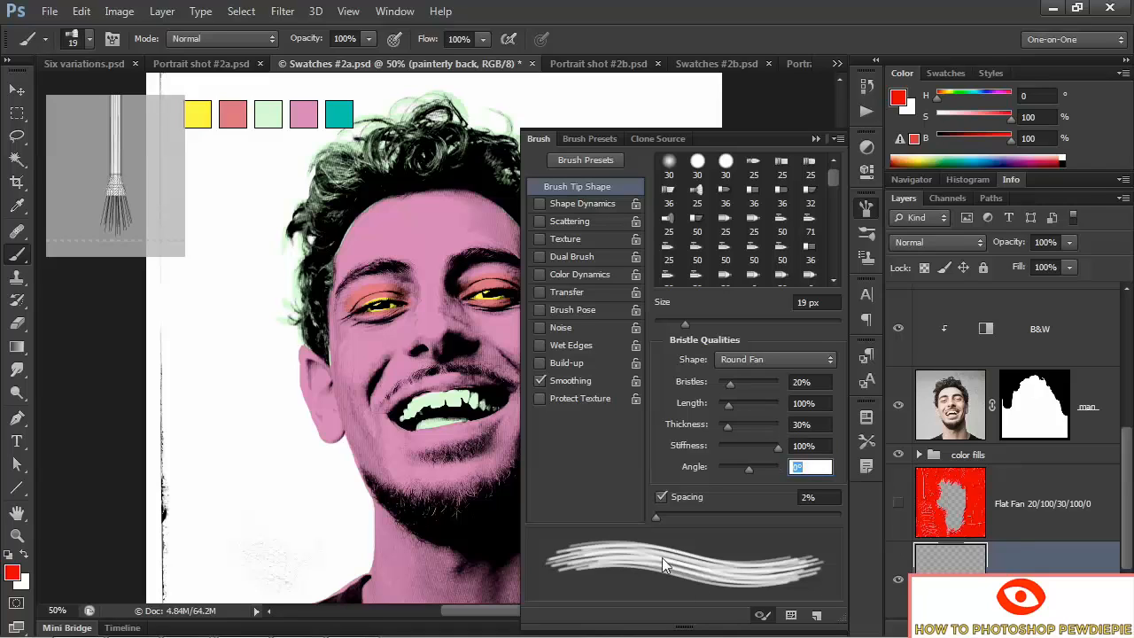
left_click(816, 139)
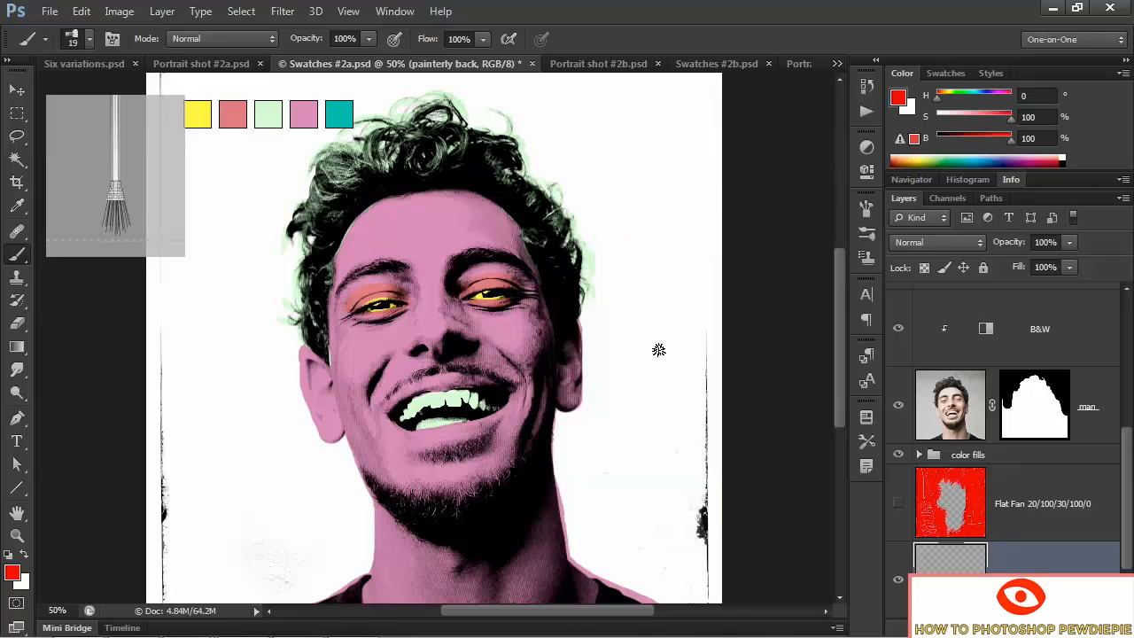
Enlarge the brush to 150 px and paint rough red strokes over the white background all around the man
key("bracketright")
key("bracketright")
key("bracketright")
key("bracketright")
key("bracketright")
key("bracketright")
key("bracketright")
key("bracketright")
key("bracketright")
key("bracketright")
key("bracketright")
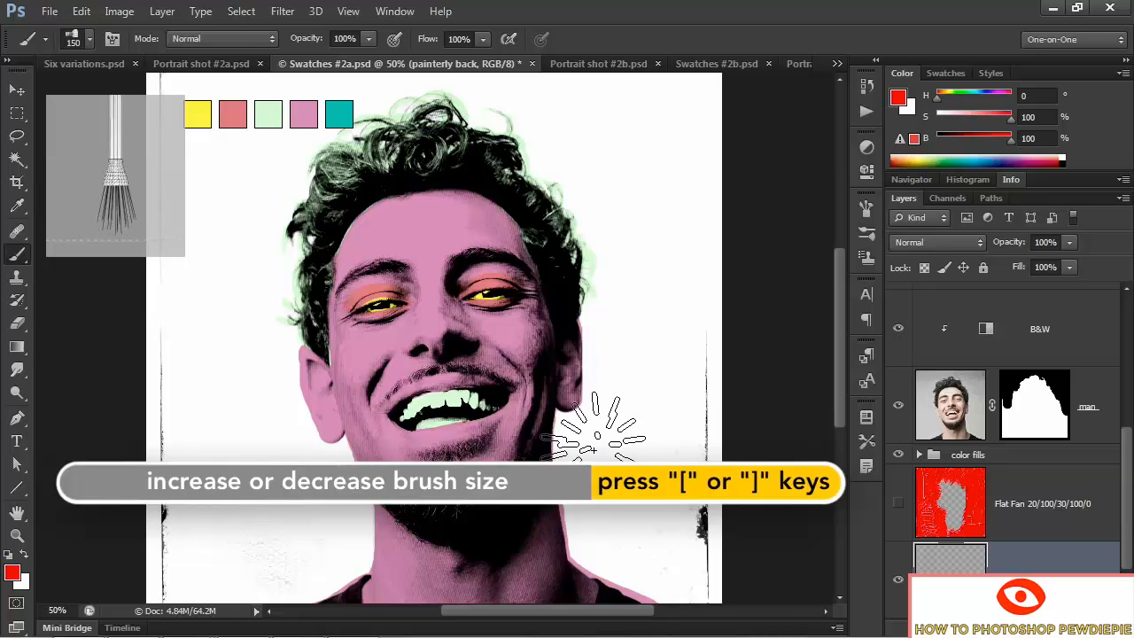
mouse_move(595, 434)
left_mouse_down()
mouse_move(606, 292)
mouse_move(615, 288)
mouse_move(637, 407)
mouse_move(620, 364)
mouse_move(691, 377)
mouse_move(664, 297)
mouse_move(697, 319)
mouse_move(679, 265)
mouse_move(717, 204)
mouse_move(677, 75)
mouse_move(690, 137)
mouse_move(673, 111)
mouse_move(668, 151)
mouse_move(726, 226)
mouse_move(655, 213)
mouse_move(566, 141)
mouse_move(633, 341)
mouse_move(659, 540)
mouse_move(655, 523)
mouse_move(575, 496)
mouse_move(584, 381)
mouse_move(586, 481)
mouse_move(720, 564)
mouse_move(710, 587)
mouse_move(610, 587)
mouse_move(567, 536)
left_mouse_up()
key("ctrl+minus")
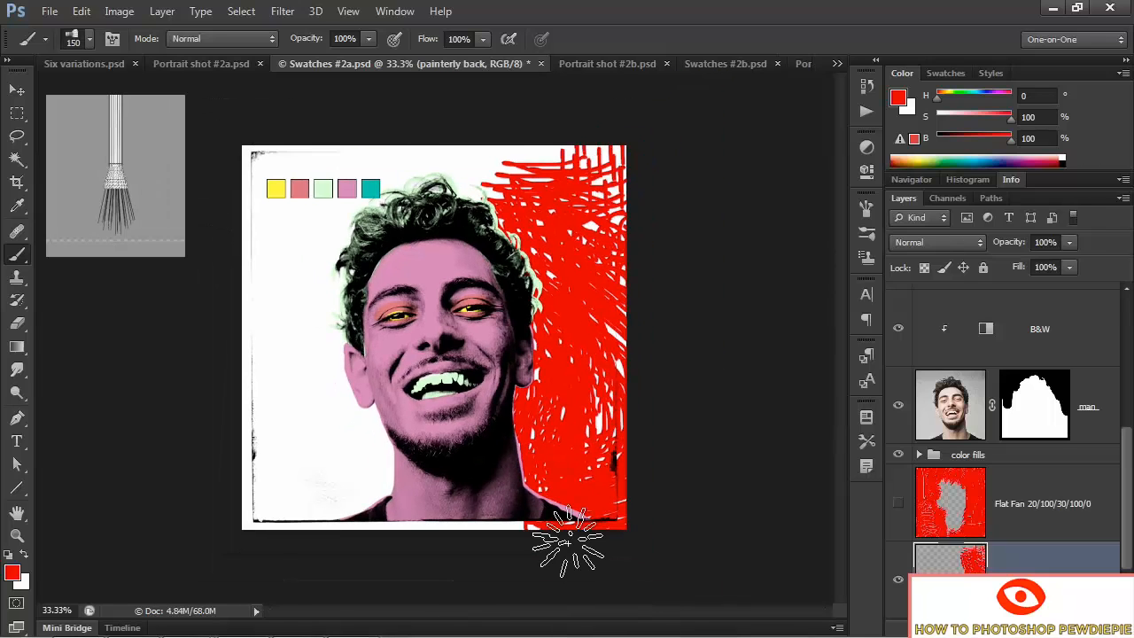
mouse_move(469, 133)
left_mouse_down()
mouse_move(518, 188)
mouse_move(496, 161)
mouse_move(590, 133)
mouse_move(640, 205)
mouse_move(623, 158)
mouse_move(627, 190)
mouse_move(558, 213)
mouse_move(620, 301)
mouse_move(580, 403)
mouse_move(567, 439)
left_mouse_up()
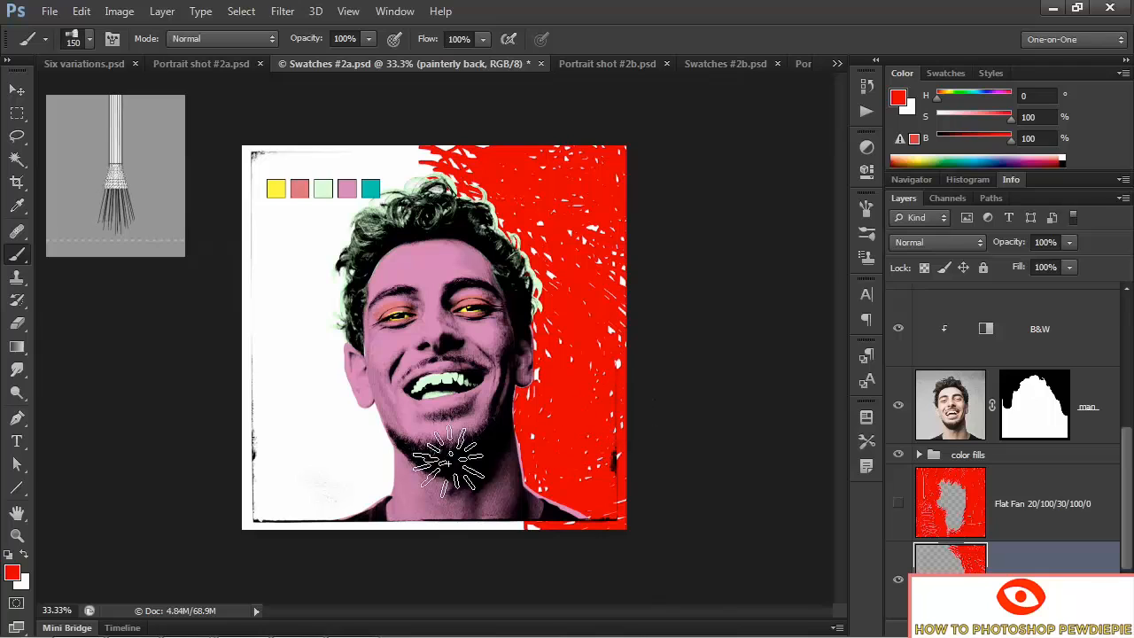
mouse_move(385, 463)
left_mouse_down()
mouse_move(350, 414)
mouse_move(346, 448)
mouse_move(364, 506)
mouse_move(222, 502)
mouse_move(431, 539)
mouse_move(476, 523)
mouse_move(359, 438)
mouse_move(306, 319)
mouse_move(350, 270)
left_mouse_up()
mouse_move(483, 519)
left_mouse_down()
mouse_move(513, 518)
mouse_move(307, 324)
mouse_move(349, 190)
mouse_move(433, 158)
mouse_move(462, 159)
mouse_move(345, 188)
mouse_move(328, 208)
mouse_move(342, 297)
mouse_move(311, 323)
mouse_move(313, 374)
mouse_move(250, 310)
mouse_move(280, 142)
mouse_move(227, 177)
mouse_move(247, 155)
mouse_move(233, 252)
mouse_move(256, 330)
mouse_move(255, 421)
mouse_move(275, 465)
mouse_move(262, 448)
mouse_move(289, 494)
mouse_move(266, 326)
mouse_move(339, 400)
mouse_move(311, 396)
mouse_move(300, 419)
mouse_move(433, 425)
mouse_move(555, 383)
mouse_move(339, 312)
mouse_move(283, 359)
left_mouse_up()
key("ctrl+plus")
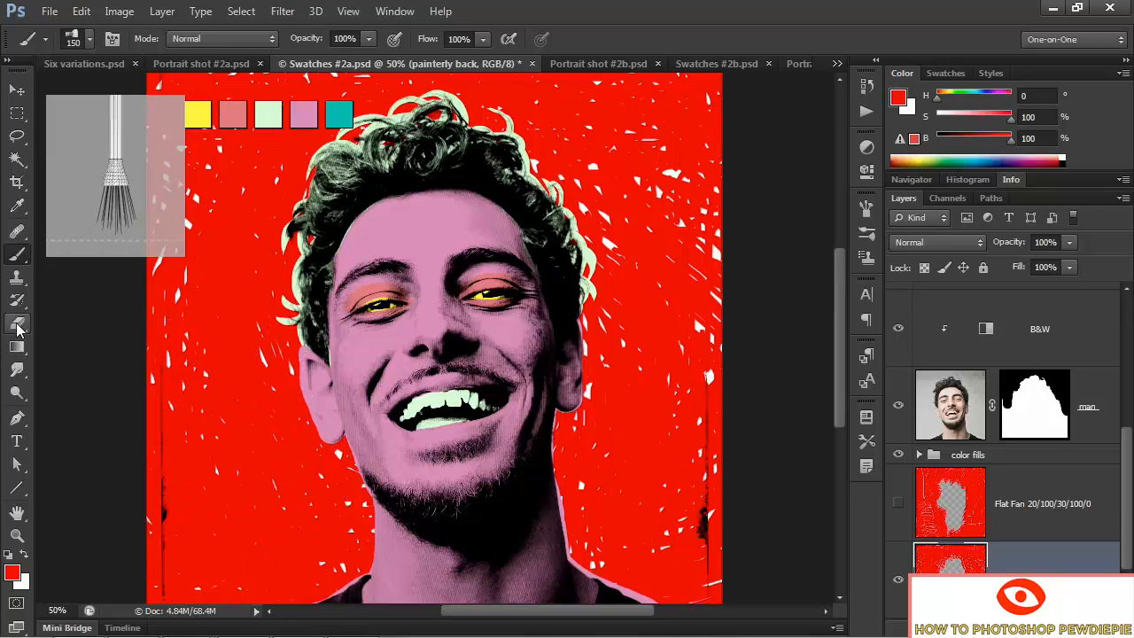
Erase loose scratch lines from the red paint on both sides of the man, using a hard 6 px and a finer 2 px eraser
left_click(16, 327)
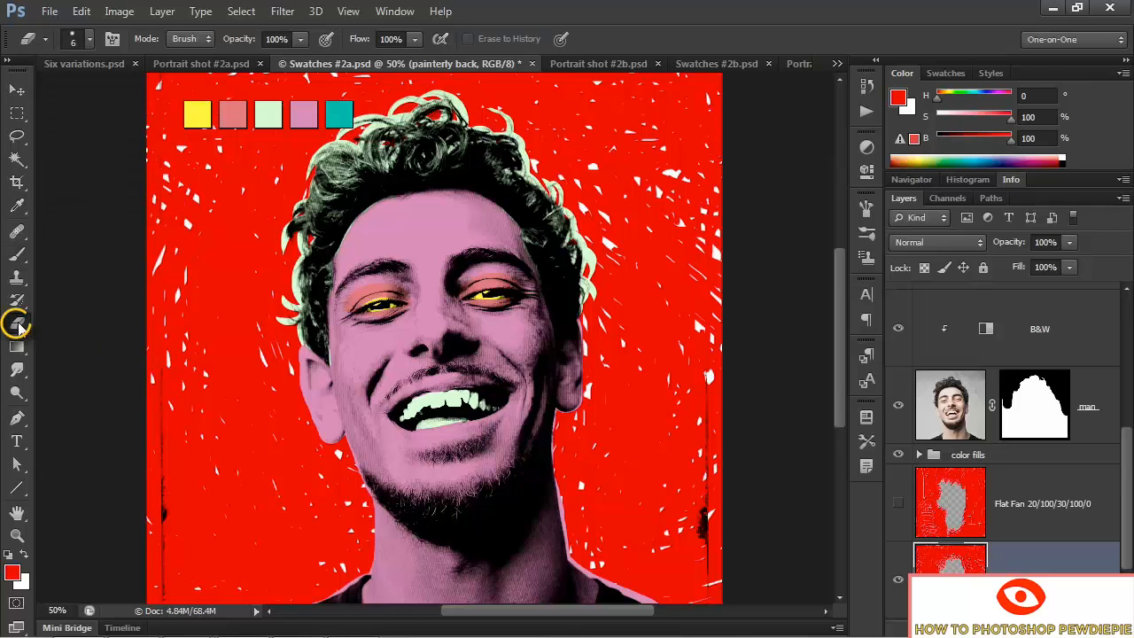
right_click(233, 372)
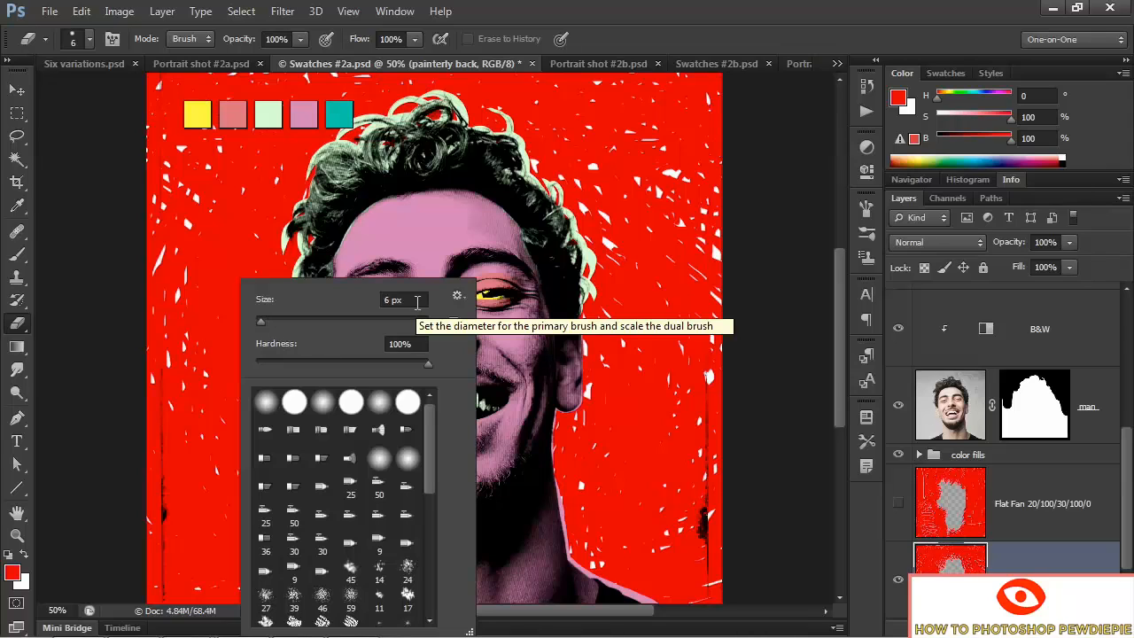
left_click(229, 410)
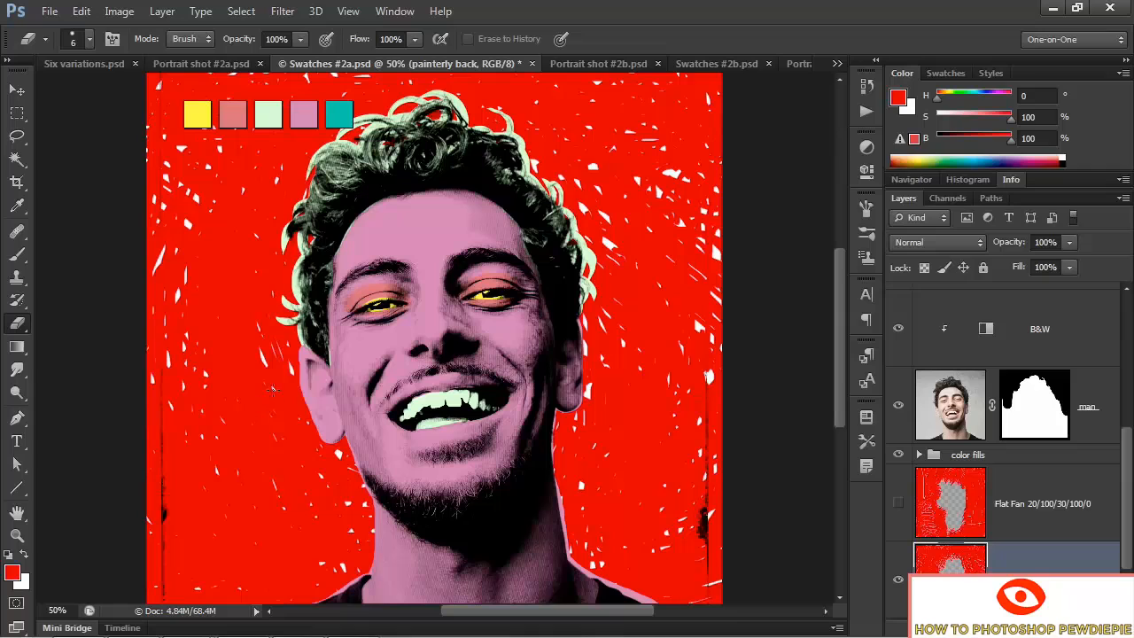
mouse_move(283, 394)
left_mouse_down()
mouse_move(239, 403)
mouse_move(192, 462)
mouse_move(266, 458)
mouse_move(204, 537)
mouse_move(309, 523)
mouse_move(285, 560)
mouse_move(233, 570)
mouse_move(285, 508)
mouse_move(321, 502)
mouse_move(350, 523)
mouse_move(301, 572)
mouse_move(226, 575)
left_mouse_up()
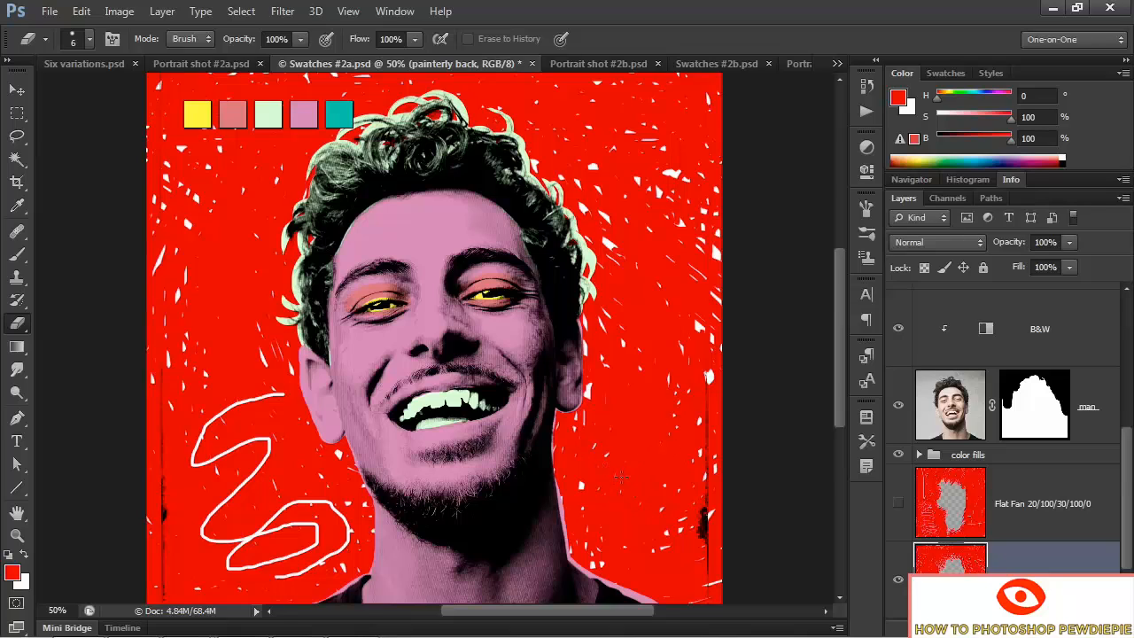
mouse_move(618, 472)
left_mouse_down()
mouse_move(729, 509)
mouse_move(751, 560)
left_mouse_up()
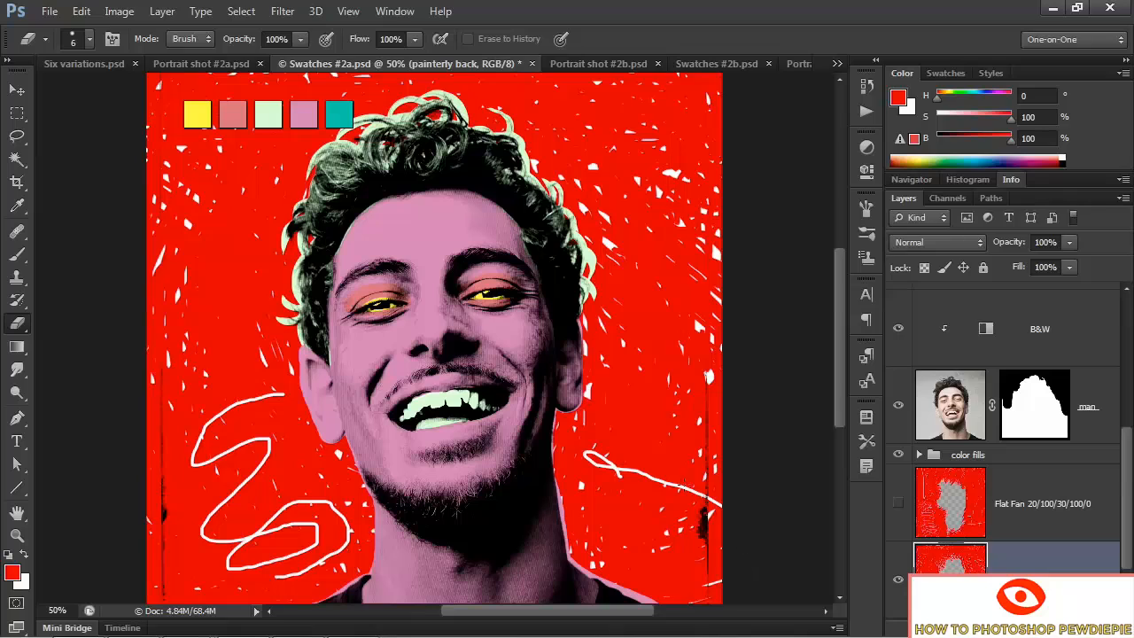
left_click_drag(644, 448, 578, 74)
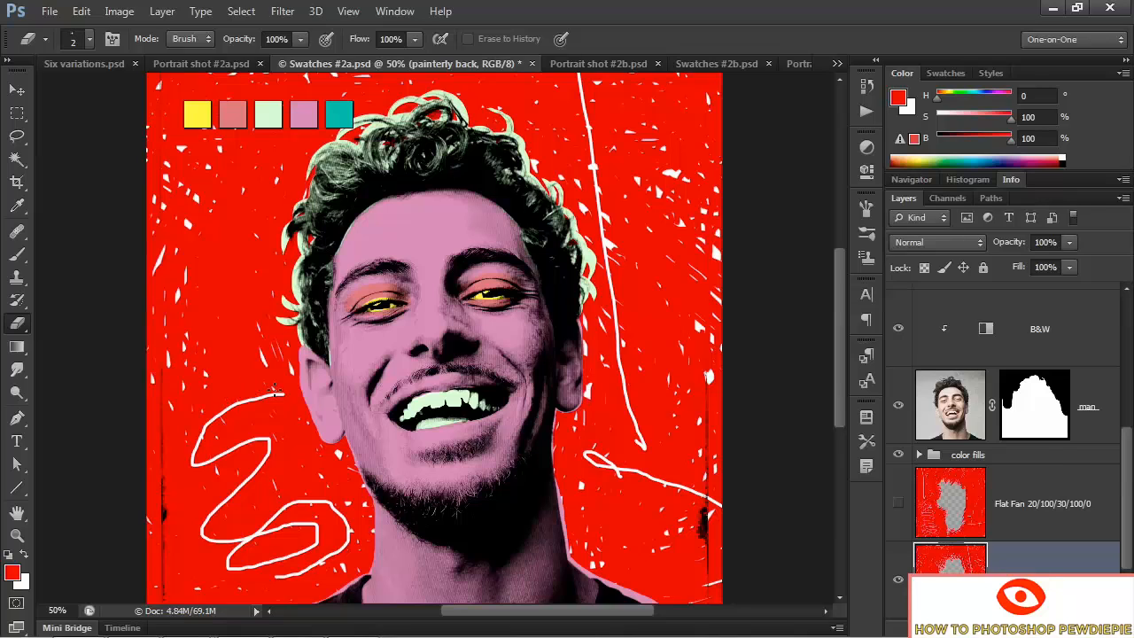
mouse_move(225, 387)
left_mouse_down()
mouse_move(264, 501)
mouse_move(257, 549)
mouse_move(236, 570)
mouse_move(188, 585)
mouse_move(171, 222)
left_mouse_up()
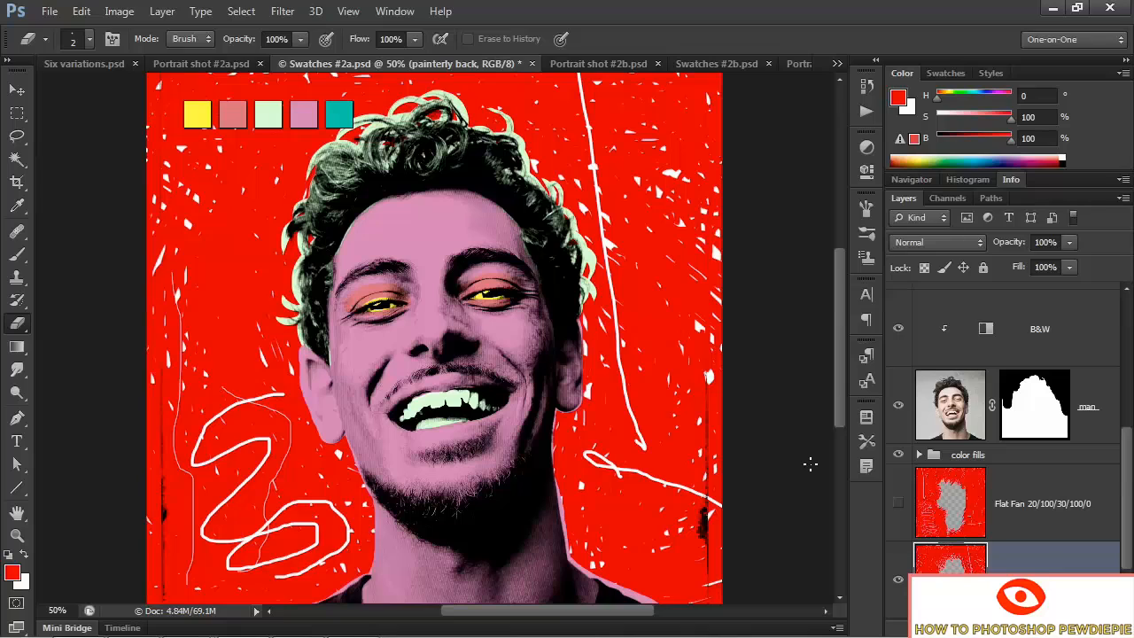
Sample the teal swatch and fill only the painted pixels of the painterly back layer with it, preserving transparency
key("i")
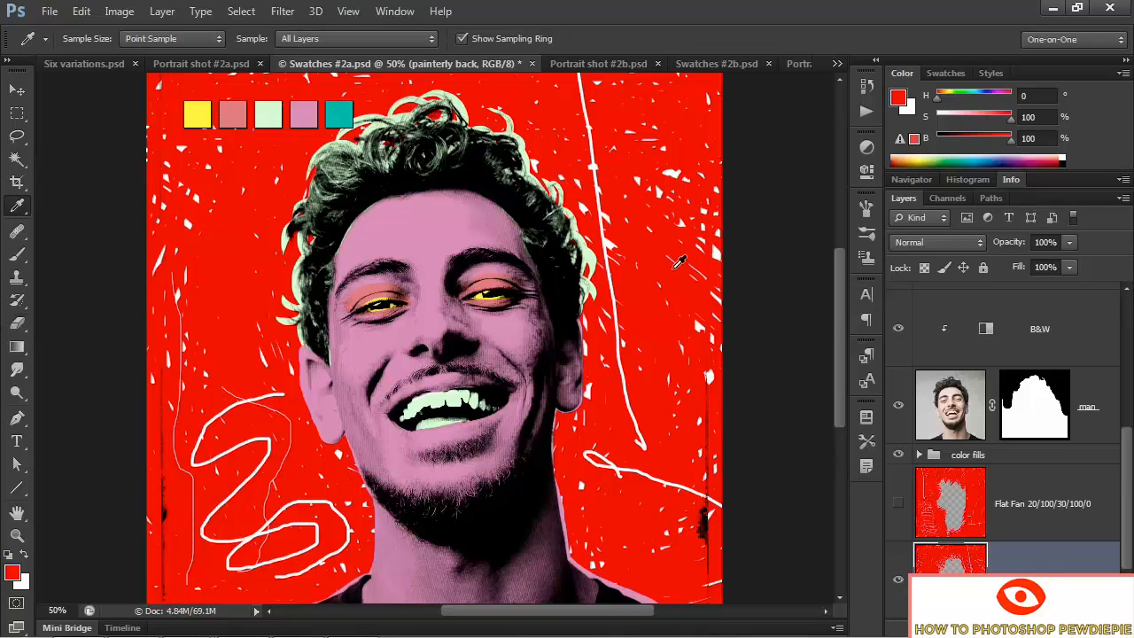
left_click(342, 114)
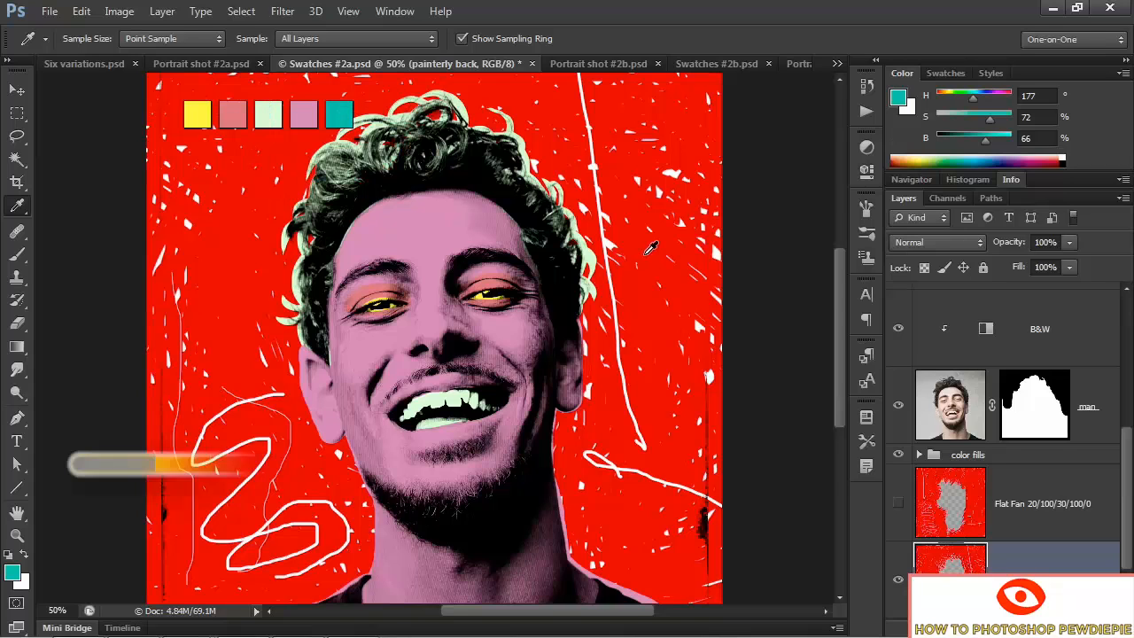
key("shift+alt+BackSpace")
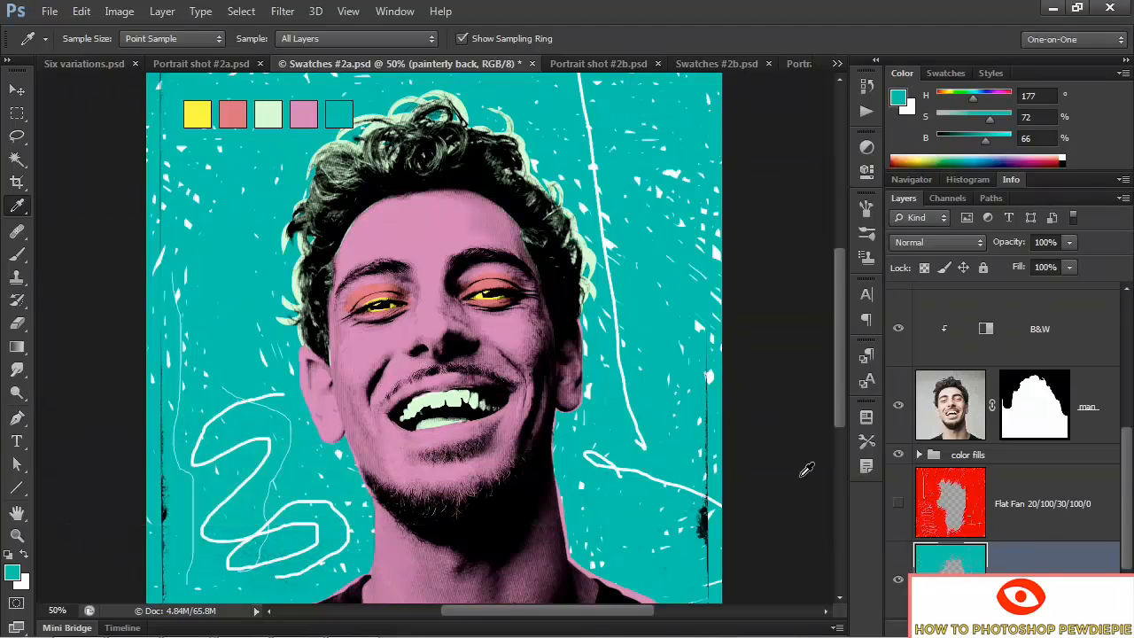
Hide the painterly back layer, show the Flat Fan 20/100/30/100/0 layer and recolor its painted pixels with the same teal
left_click(898, 583)
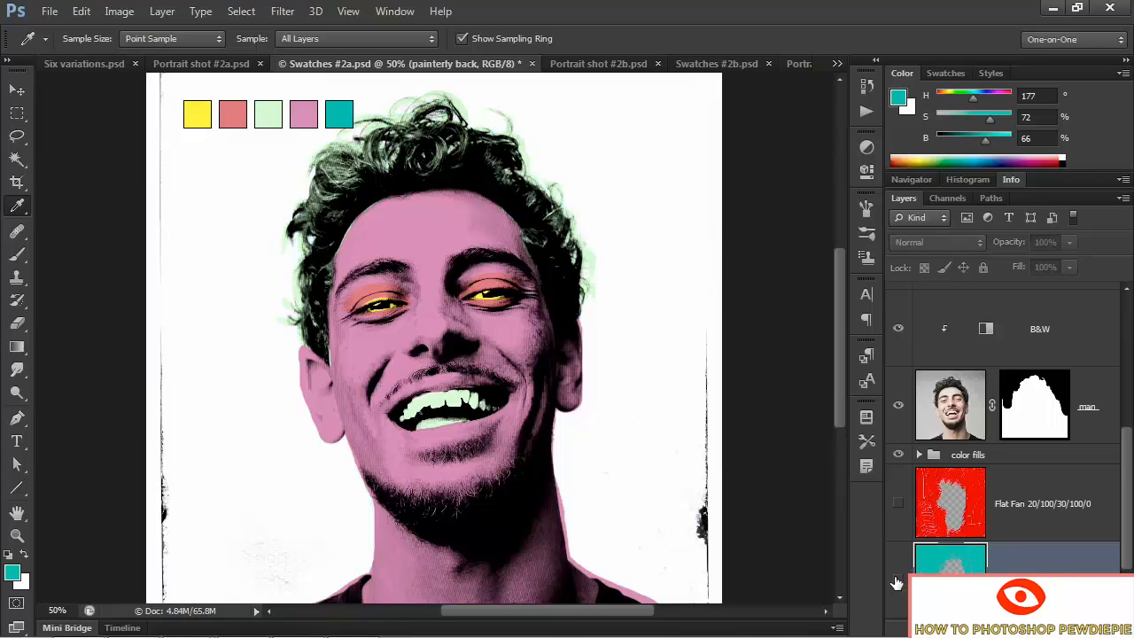
left_click(899, 504)
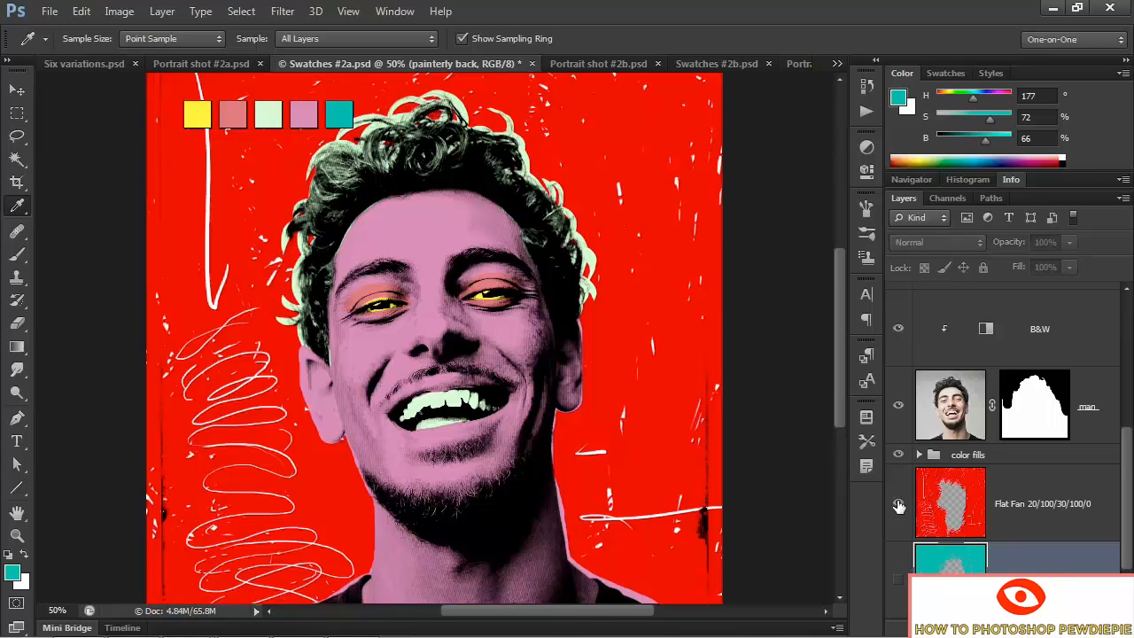
left_click(1011, 515)
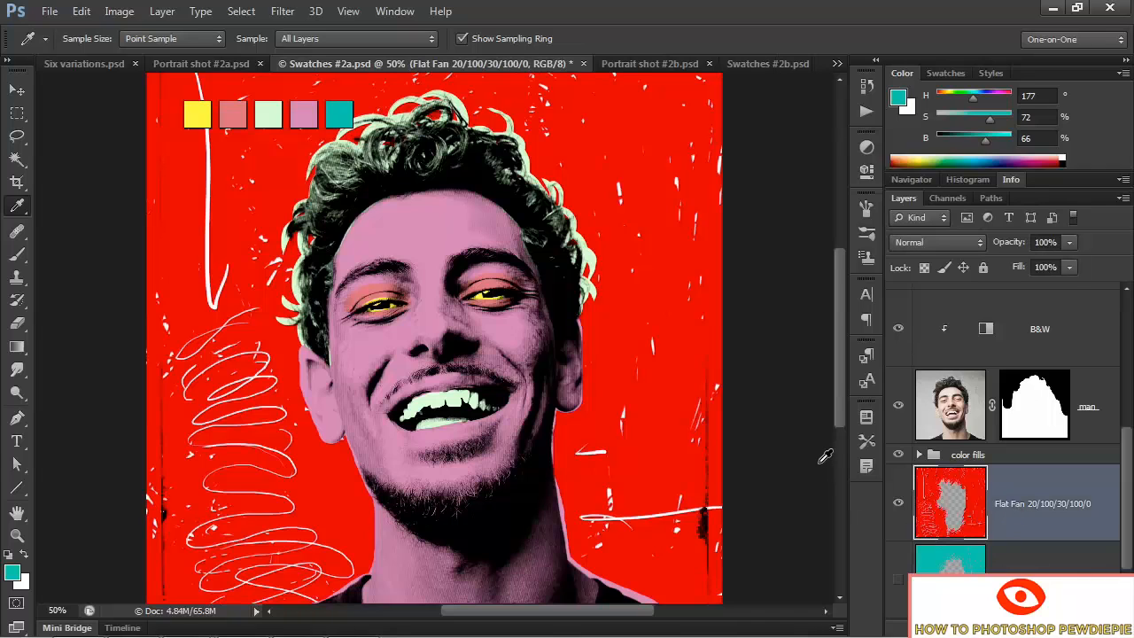
key("shift+alt+BackSpace")
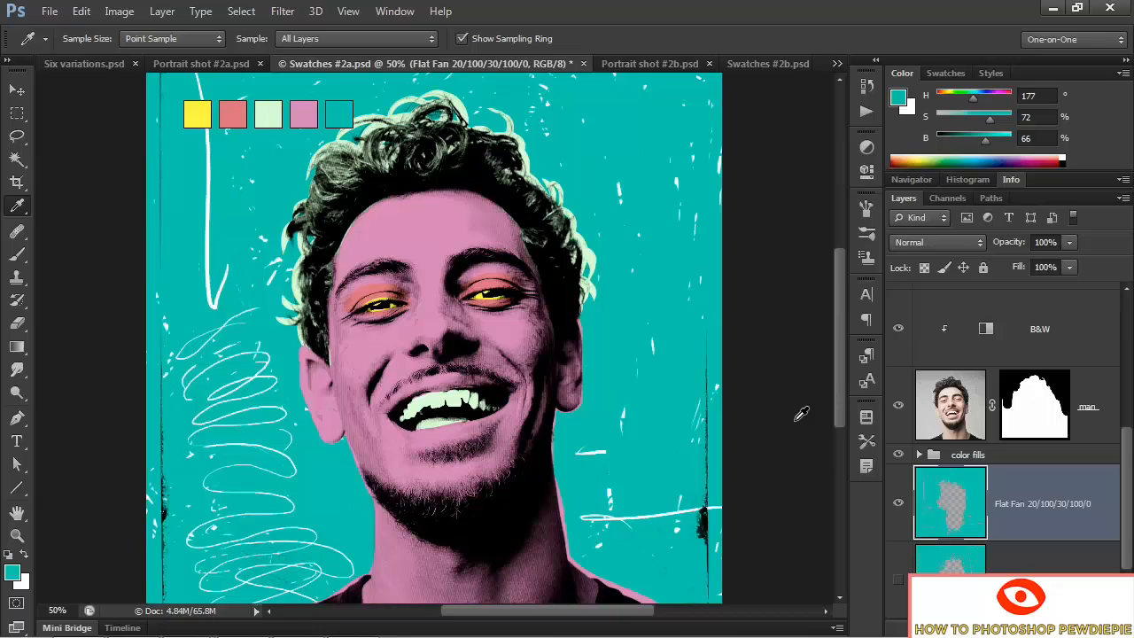
Add a Color Overlay effect to the man layer in deep violet with H 260, S 100 and B 50
left_click(960, 405)
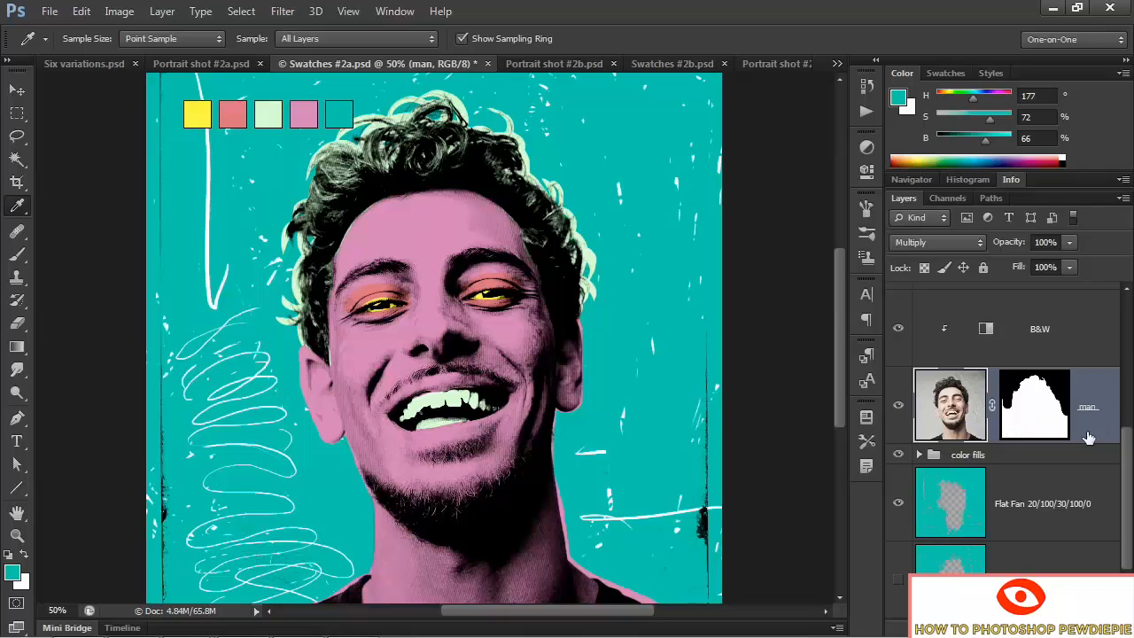
left_click(958, 626)
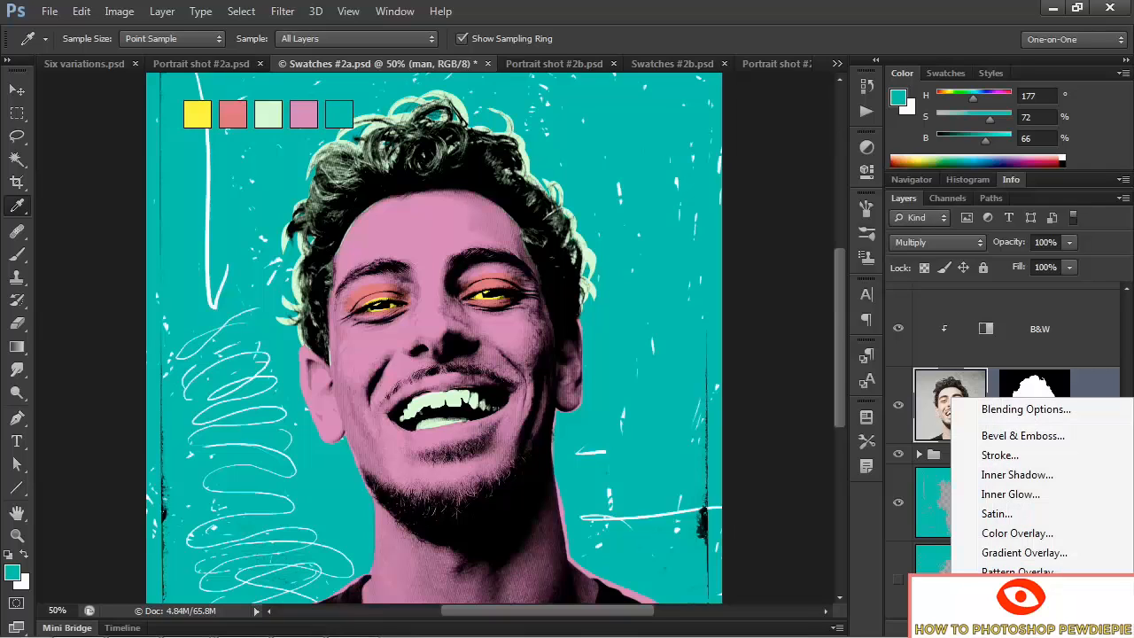
left_click(984, 532)
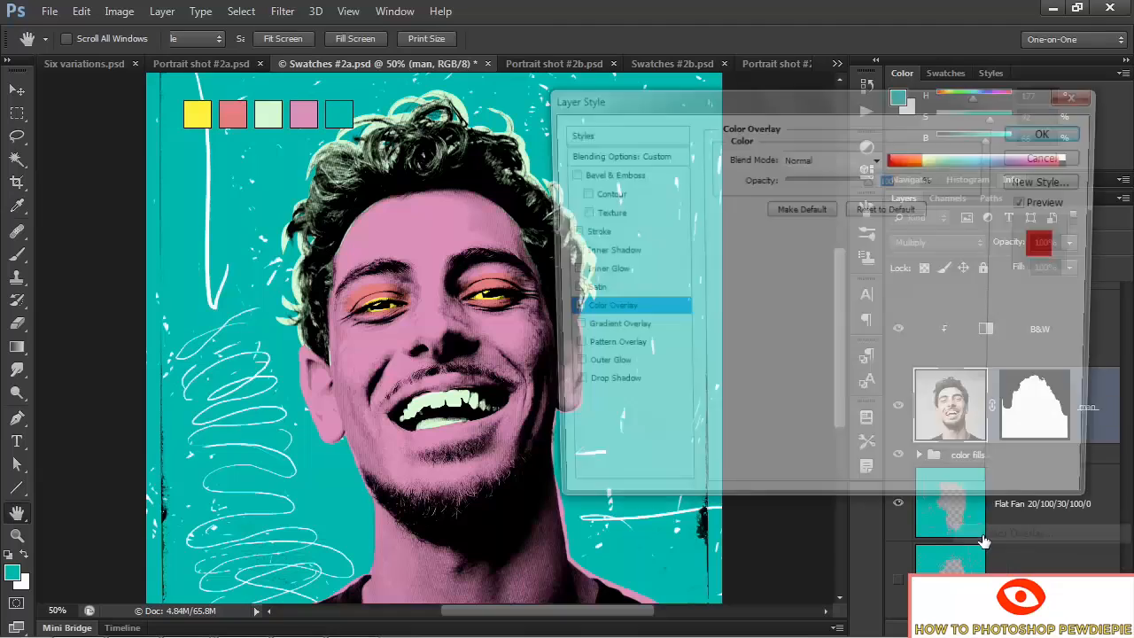
left_click(904, 158)
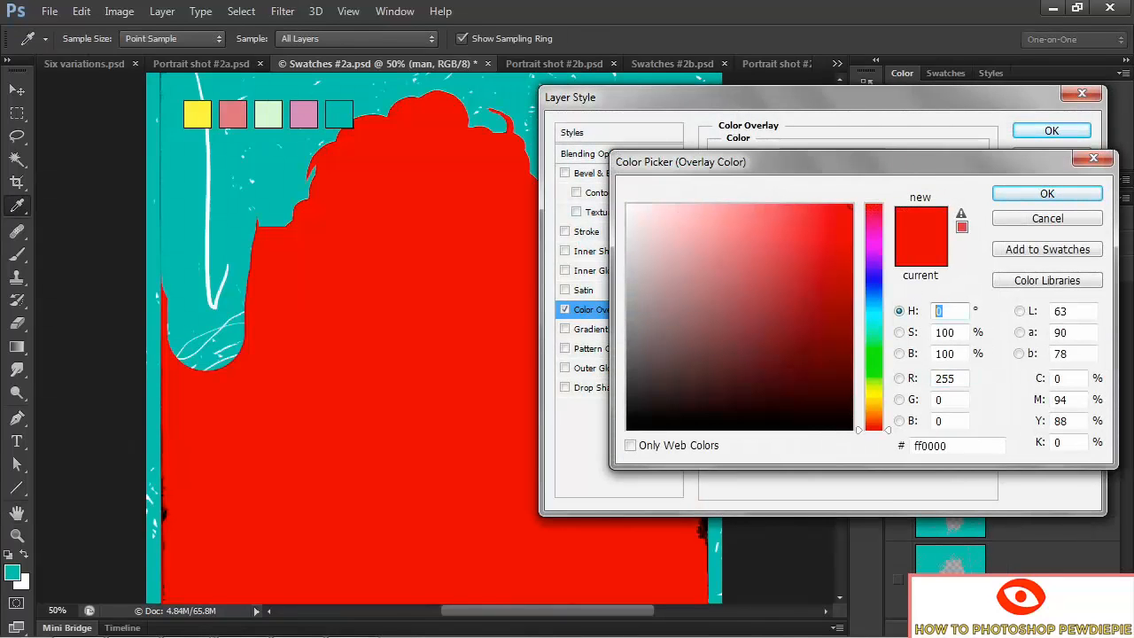
type("260")
key("Tab")
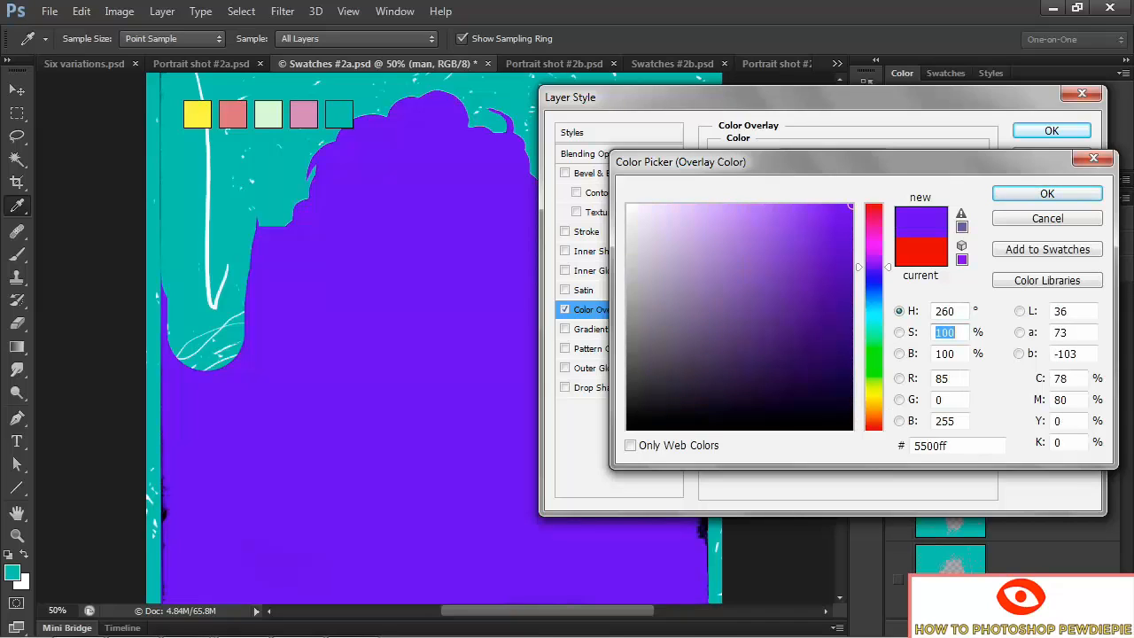
type("100")
key("Tab")
type("50")
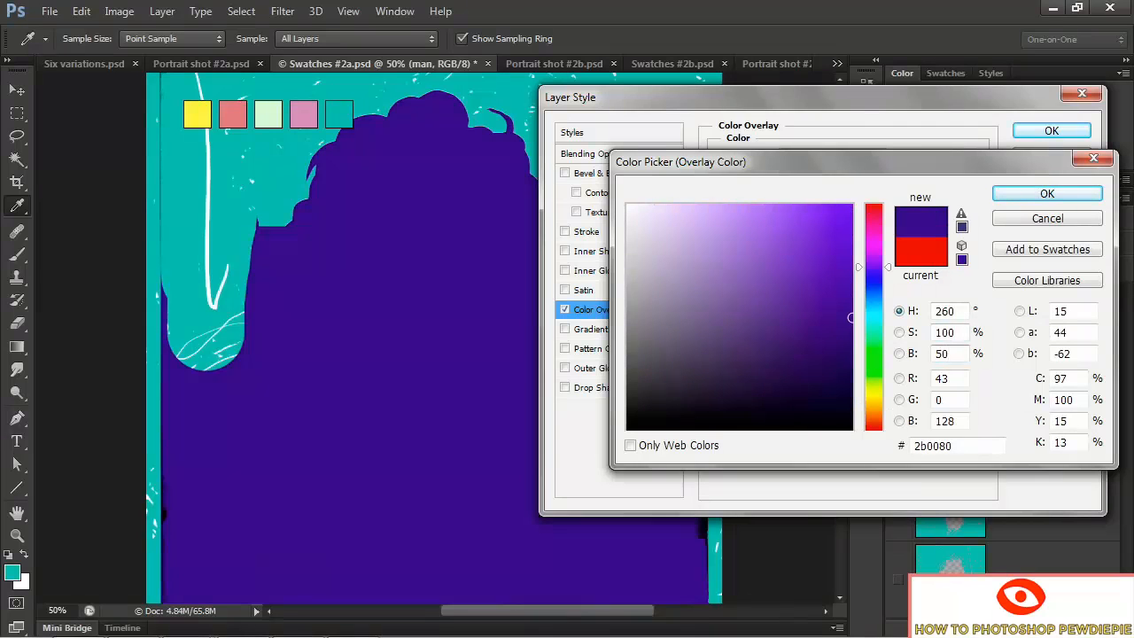
left_click(1045, 193)
Set the man layer's overlay blend mode to Screen and enable Blend Interior Effects as Group in its blending options
left_click(855, 159)
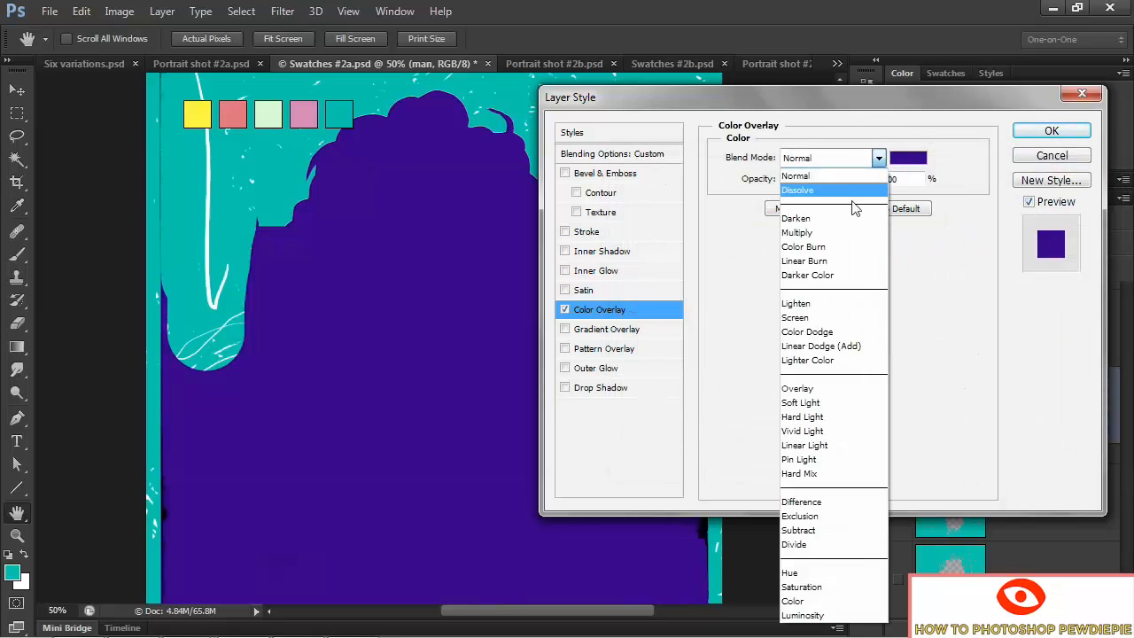
left_click(837, 320)
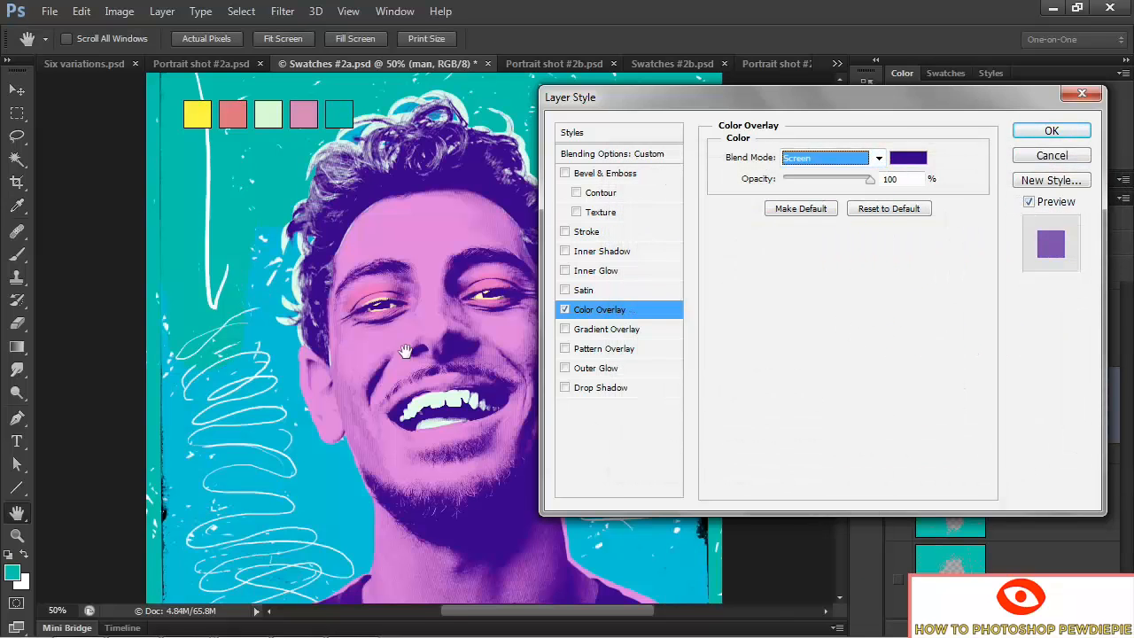
left_click(653, 156)
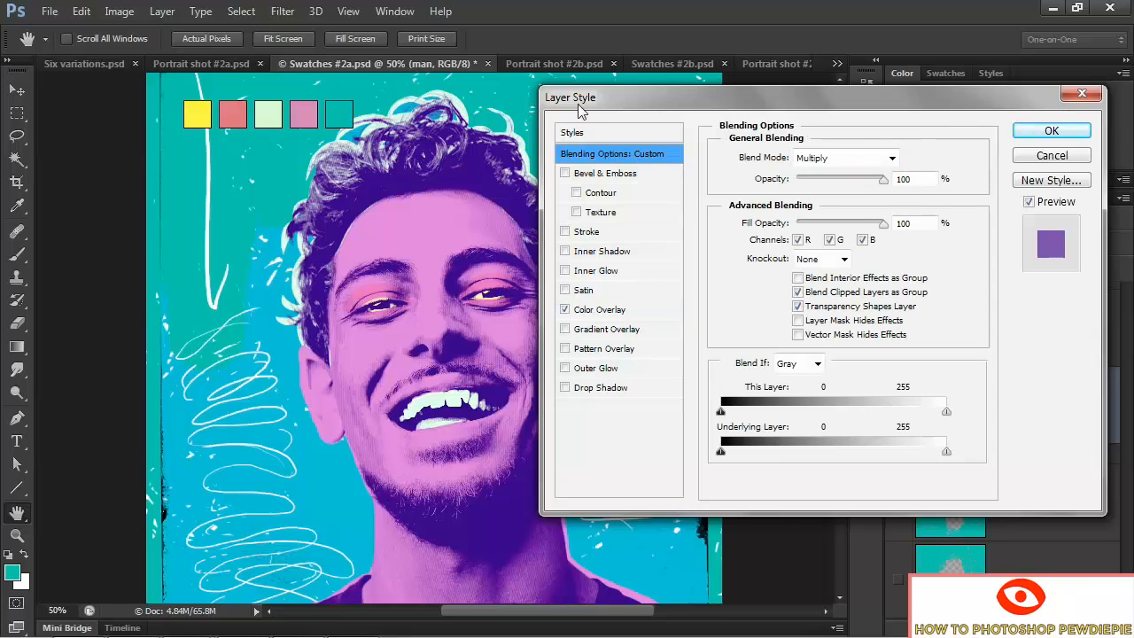
left_click_drag(580, 108, 664, 108)
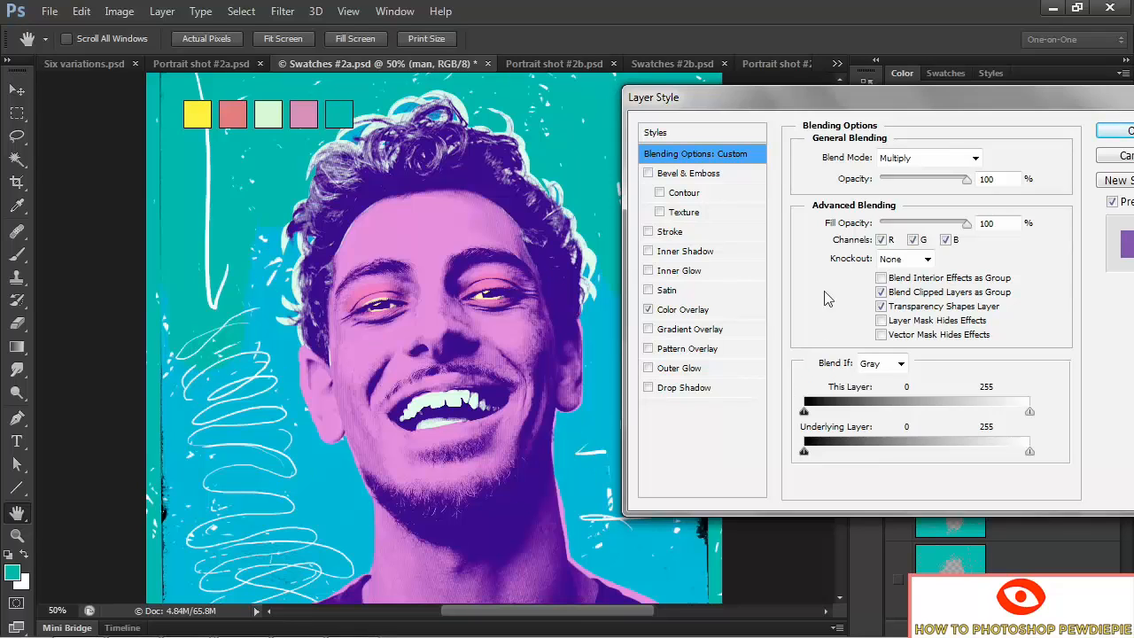
left_click(881, 279)
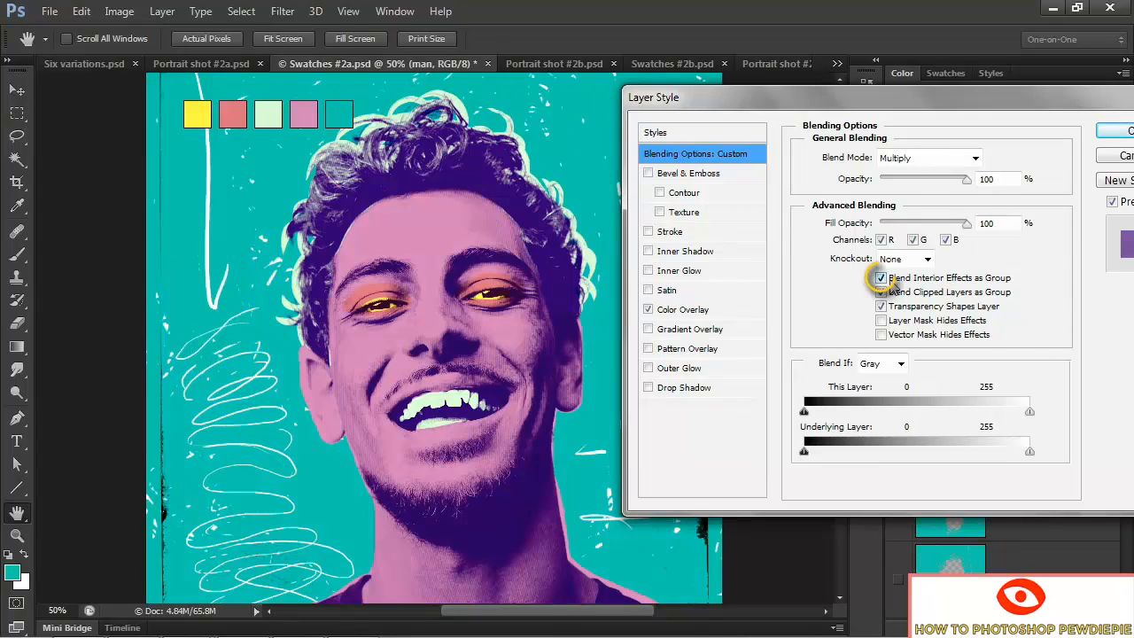
left_click(1114, 133)
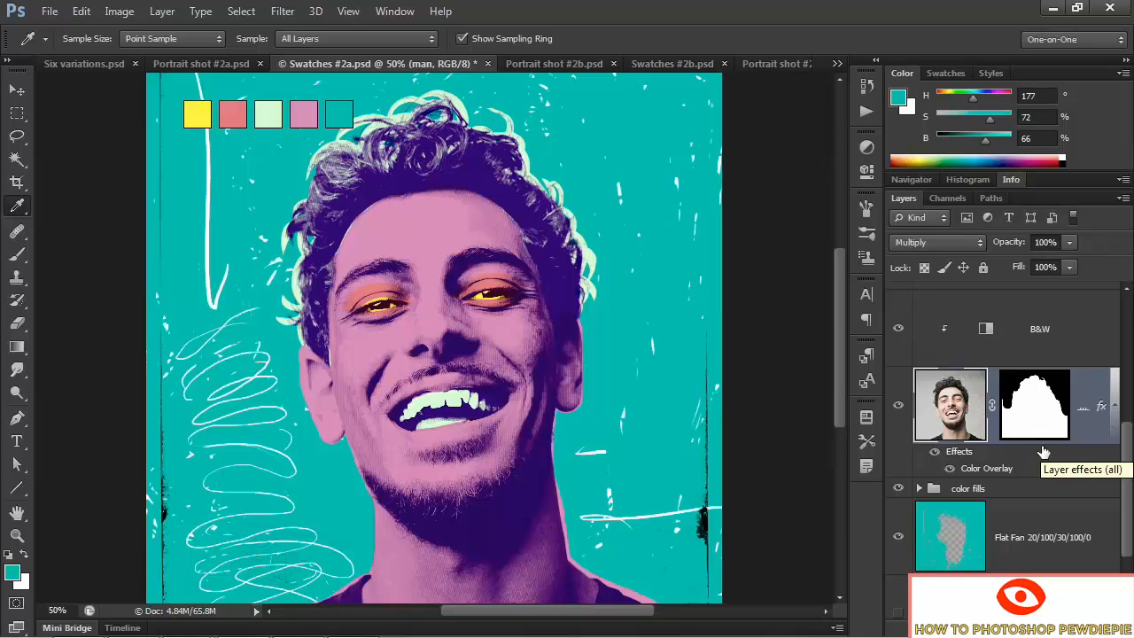
Copy the man layer's style and paste it onto the frame layer to tint the frame's blacks violet
scroll(1044, 454, "up", 1)
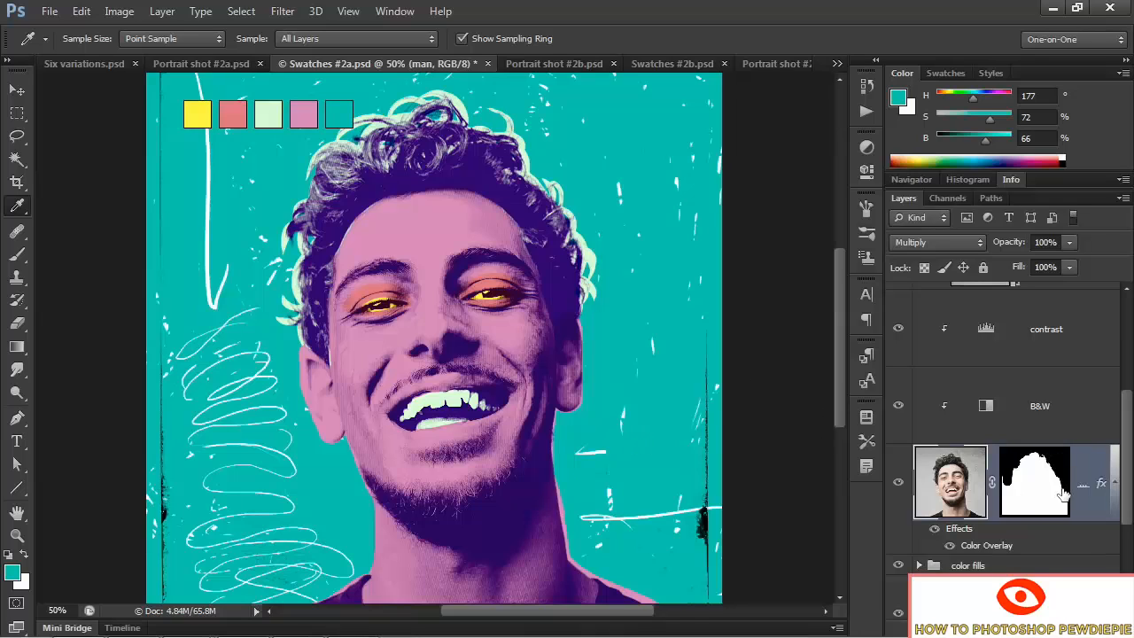
scroll(1011, 414, "up", 1)
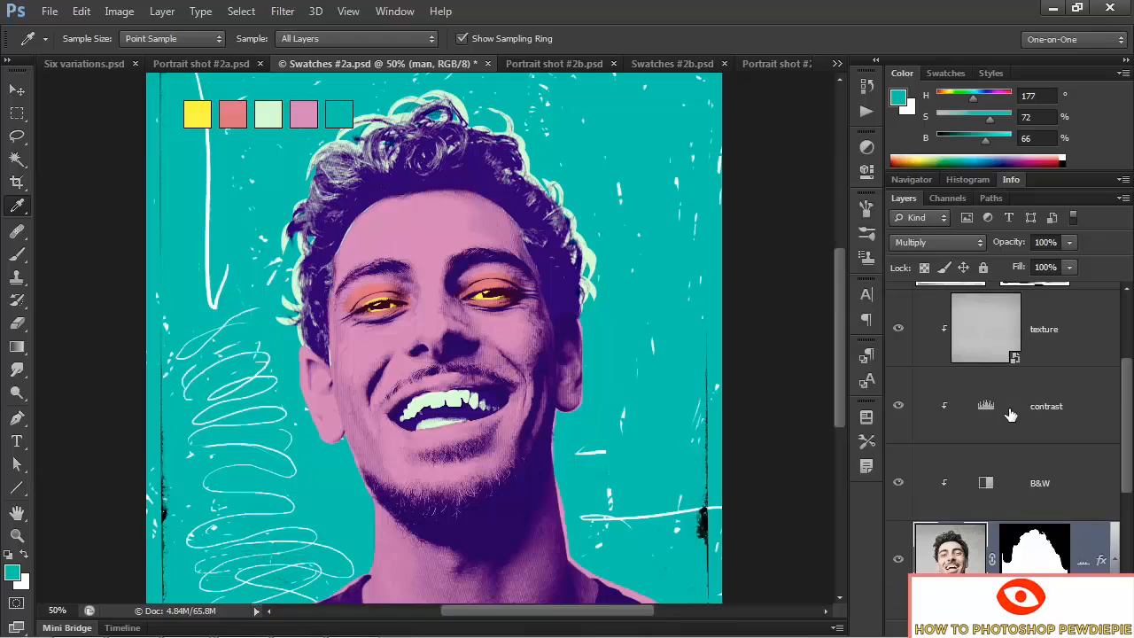
scroll(1013, 415, "up", 1)
key("ctrl+minus")
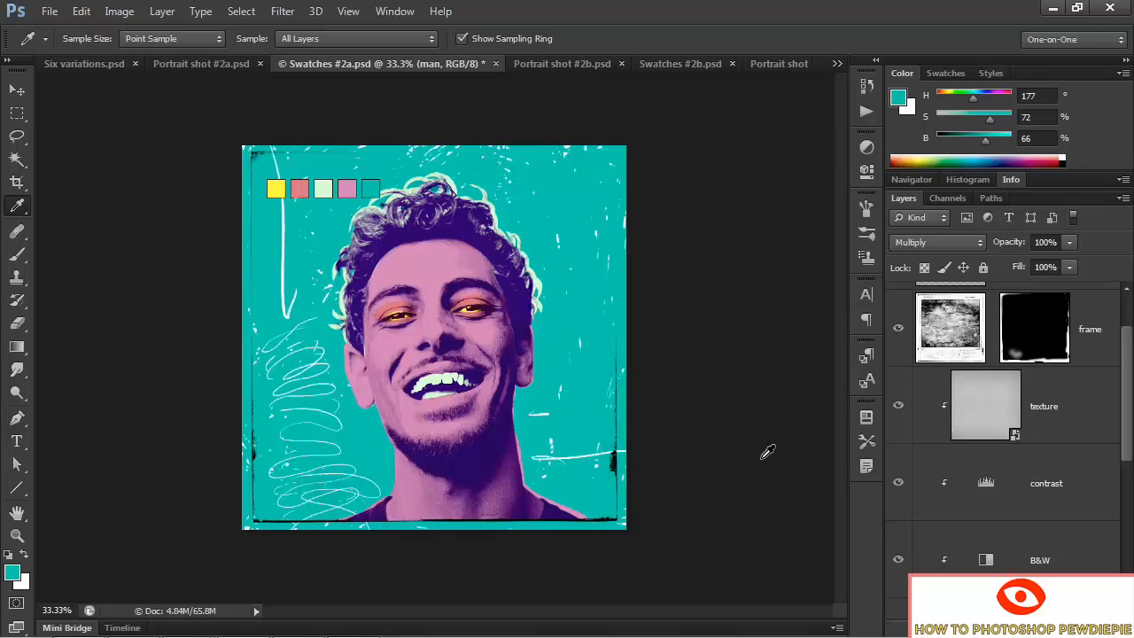
scroll(1053, 474, "down", 1)
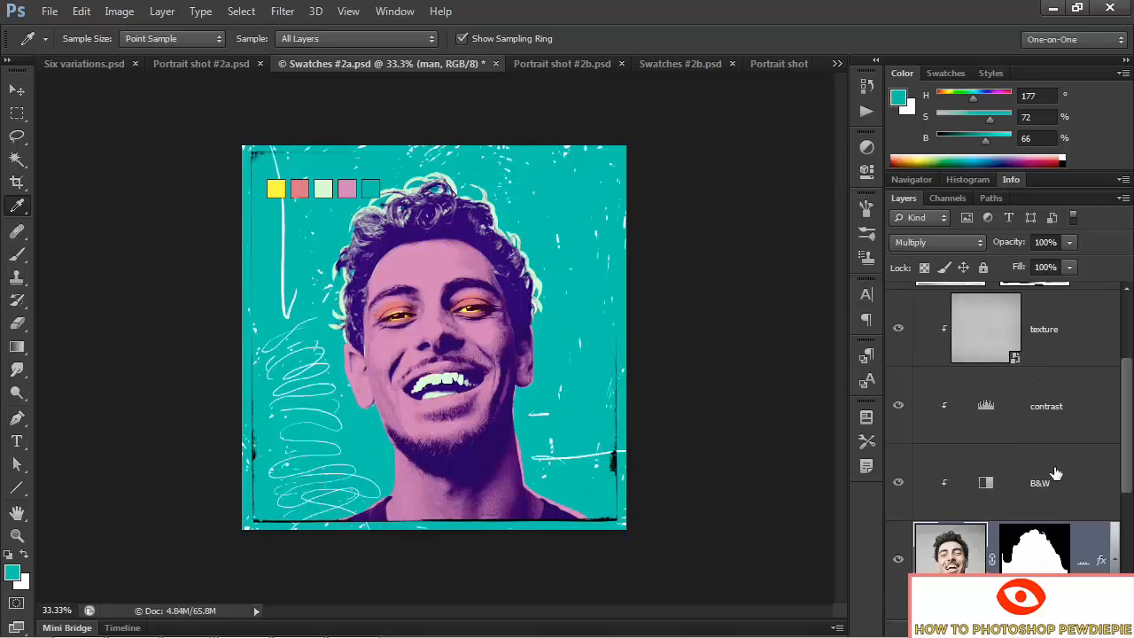
right_click(1103, 566)
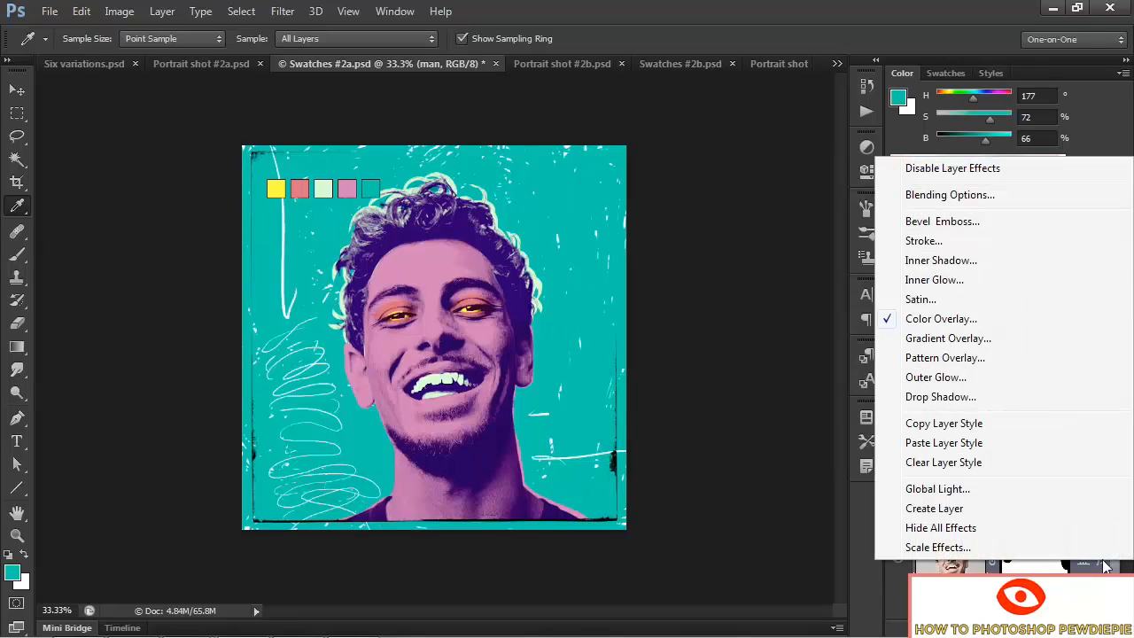
left_click(1033, 429)
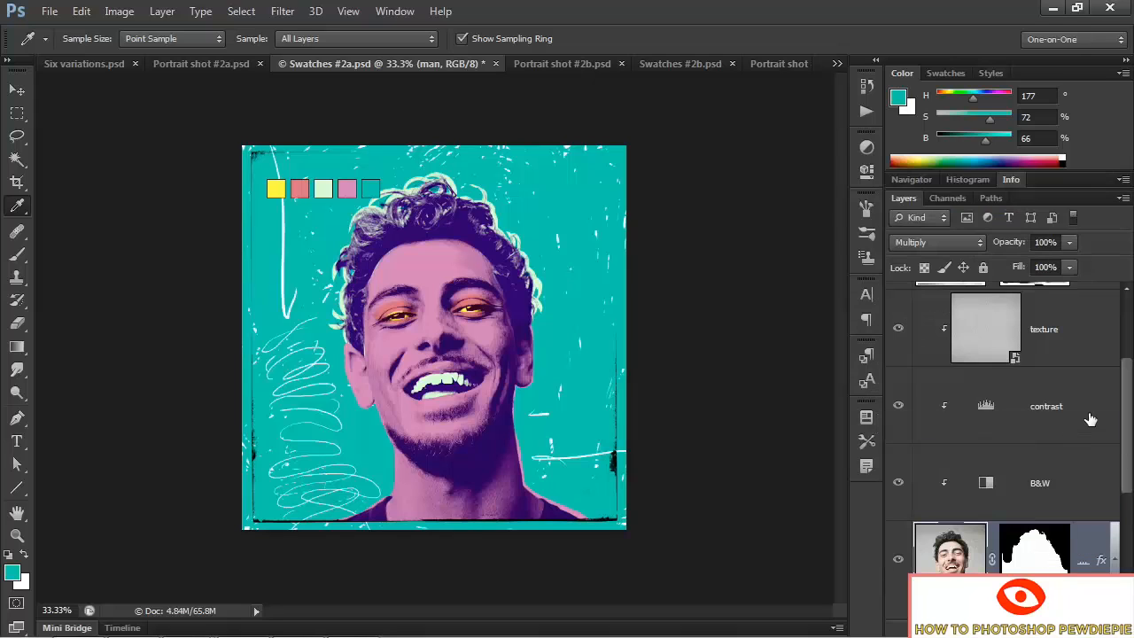
scroll(1090, 419, "up", 2)
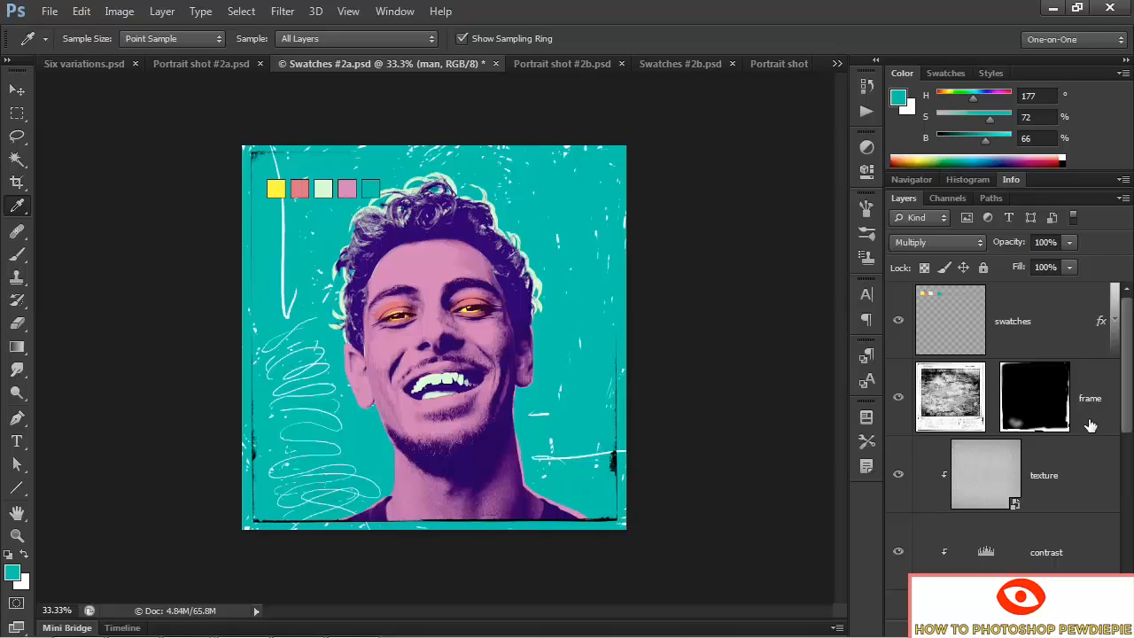
right_click(1090, 424)
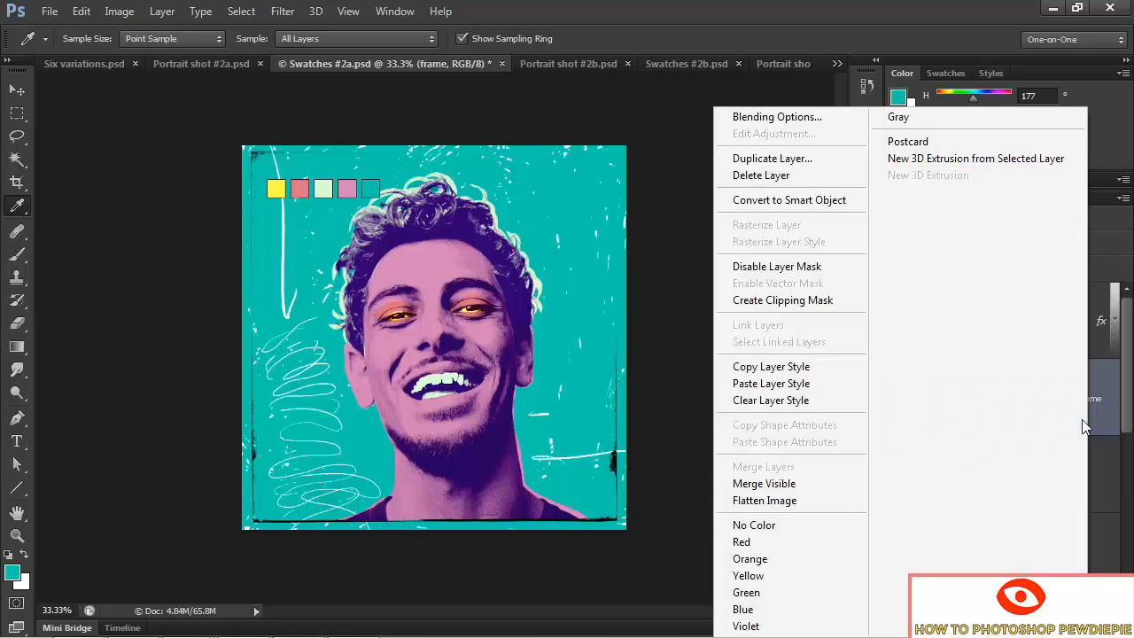
left_click(829, 393)
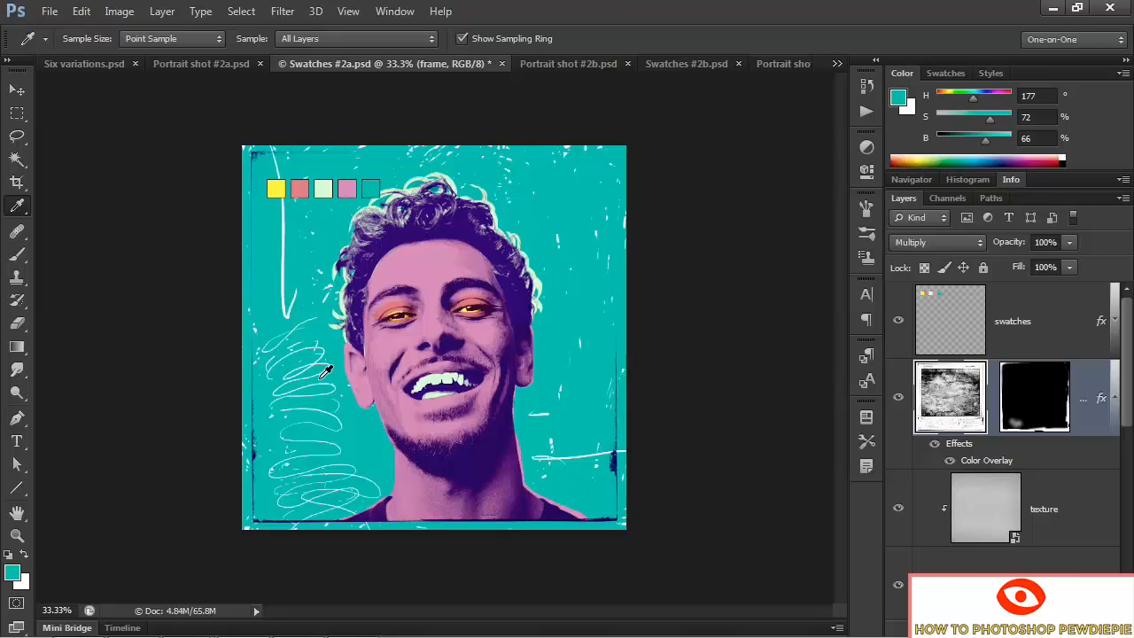
key("ctrl+plus")
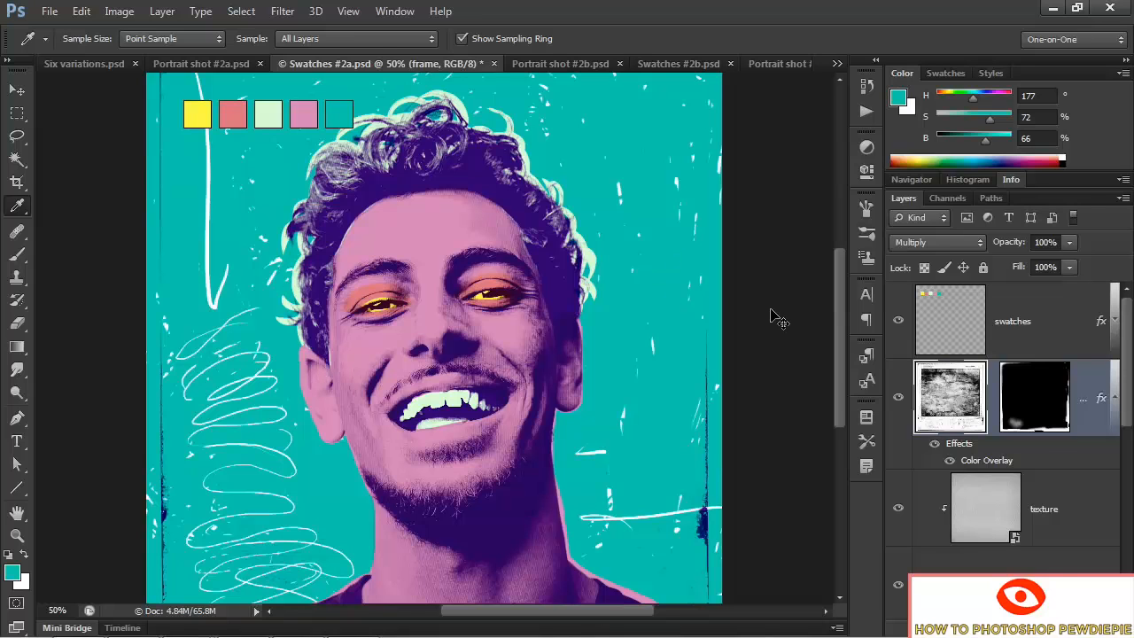
In Swatches #2b.psd, duplicate the frame layer and send the copy to the back, just above the white background
key("ctrl+Tab")
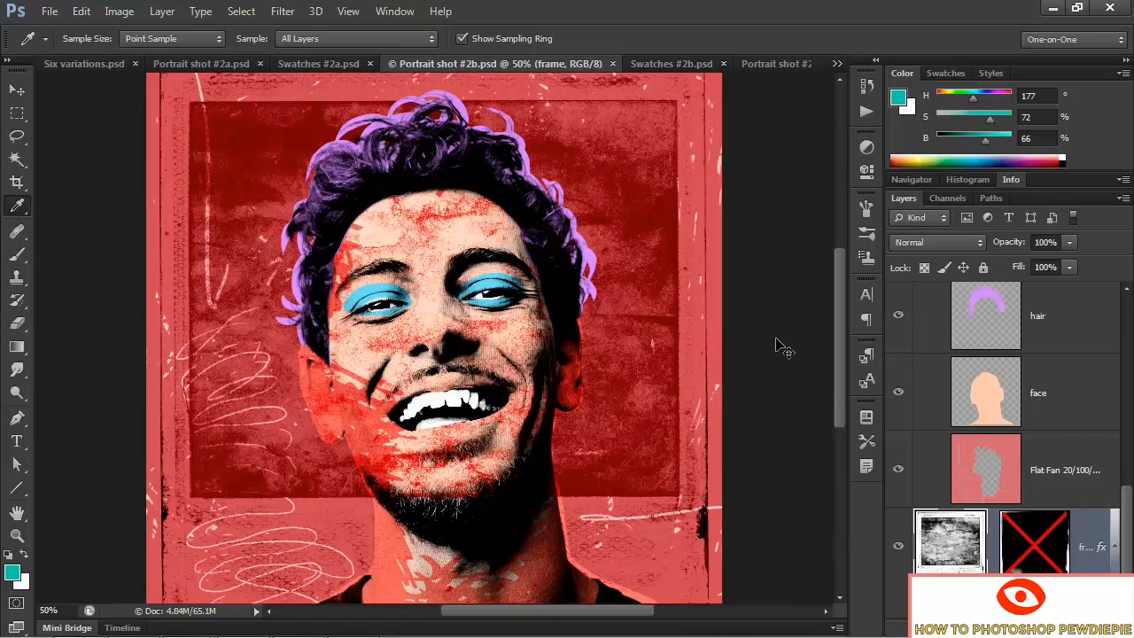
key("ctrl+Tab")
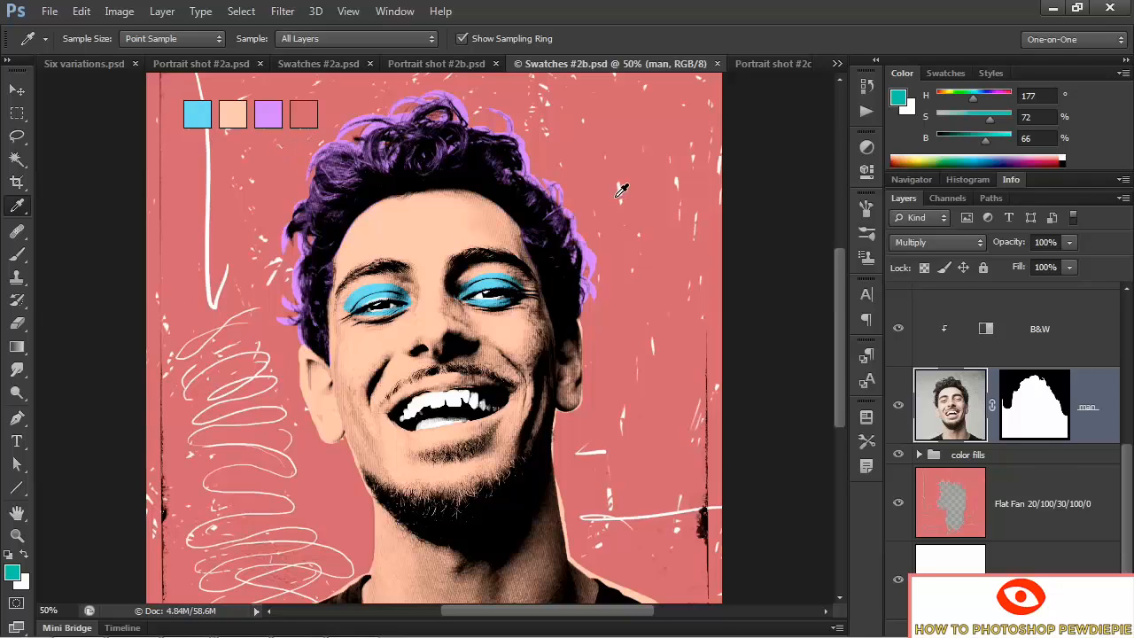
scroll(1127, 472, "up", 5)
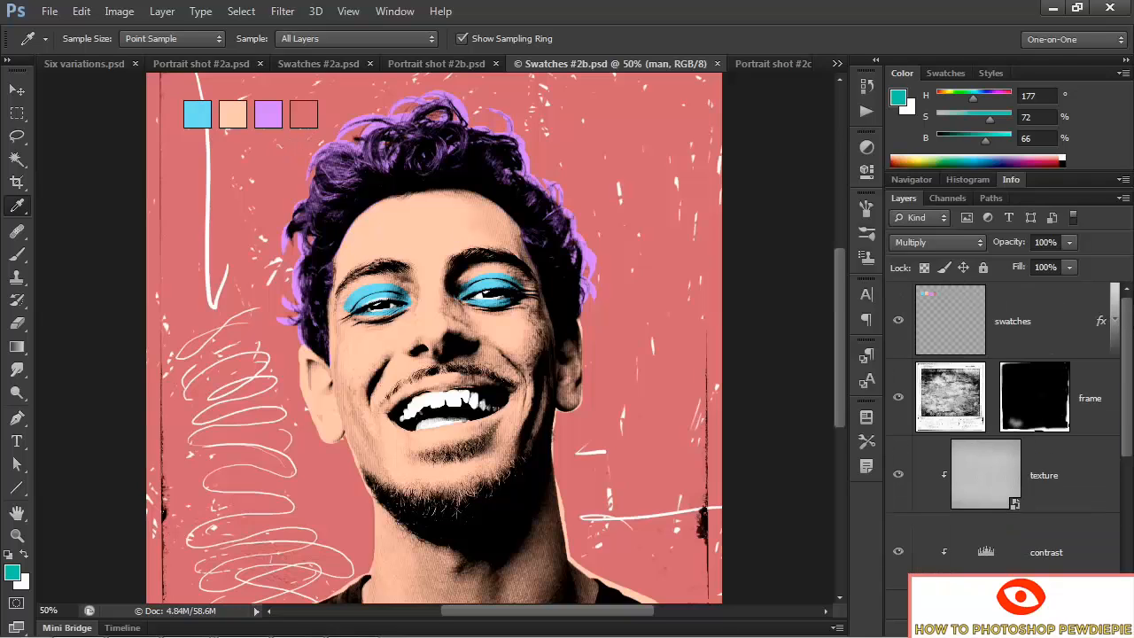
left_click(1097, 421)
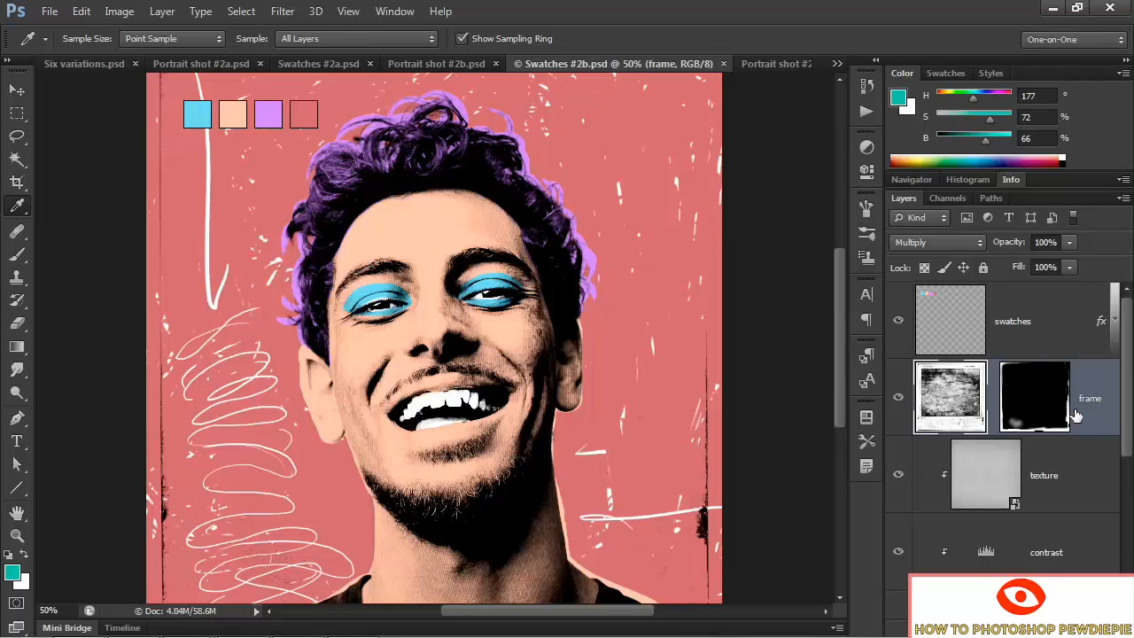
key("ctrl+j")
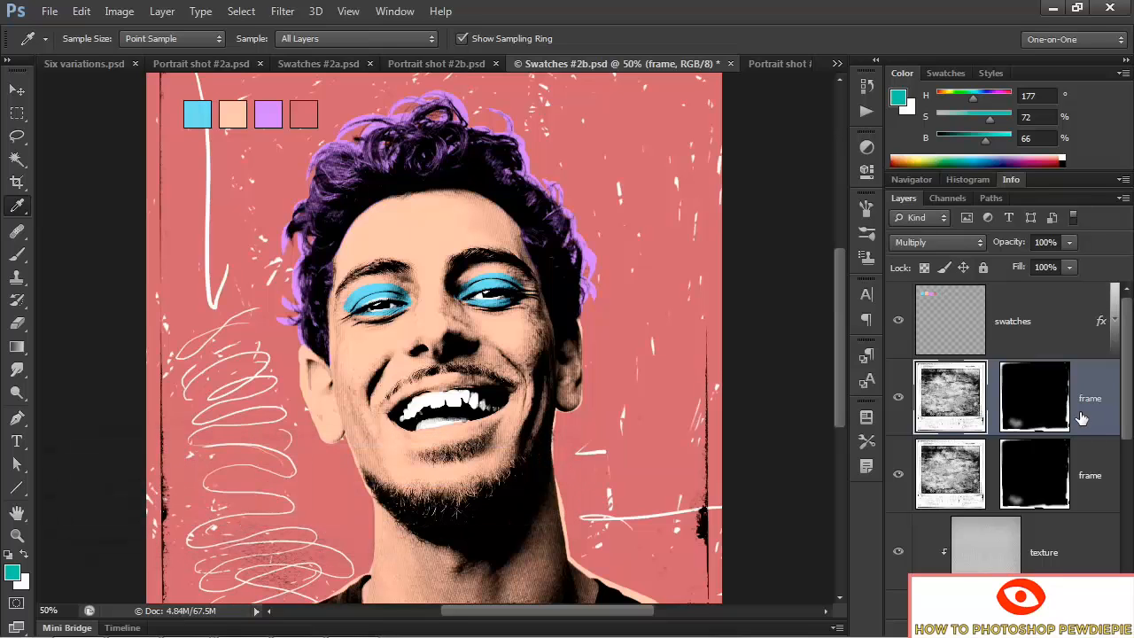
key("ctrl+shift+bracketleft")
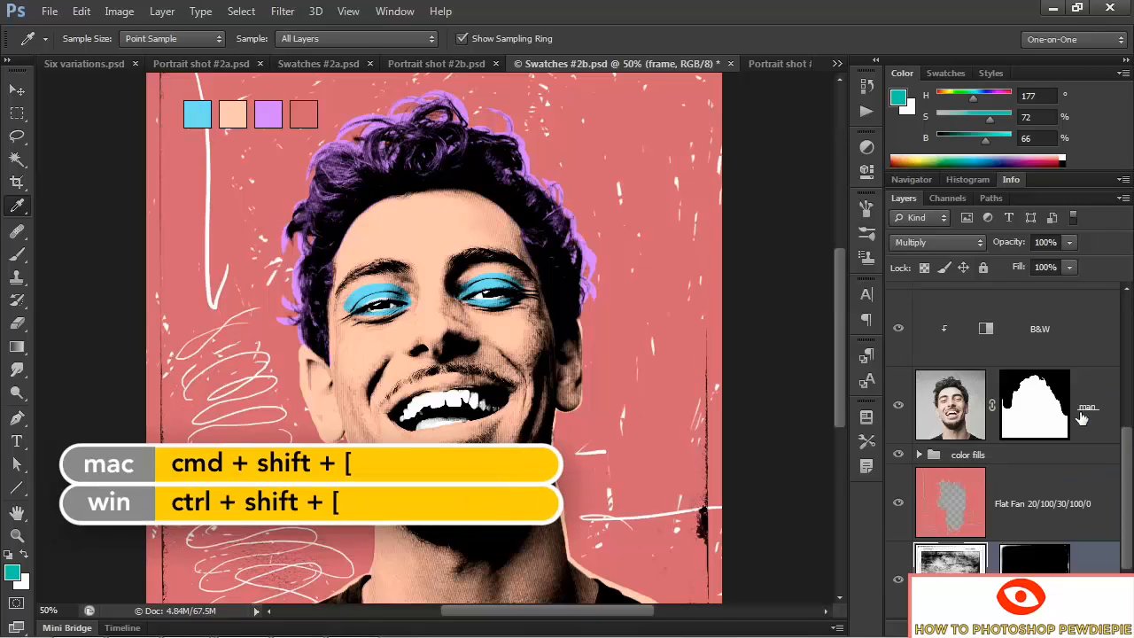
scroll(1067, 460, "down", 1)
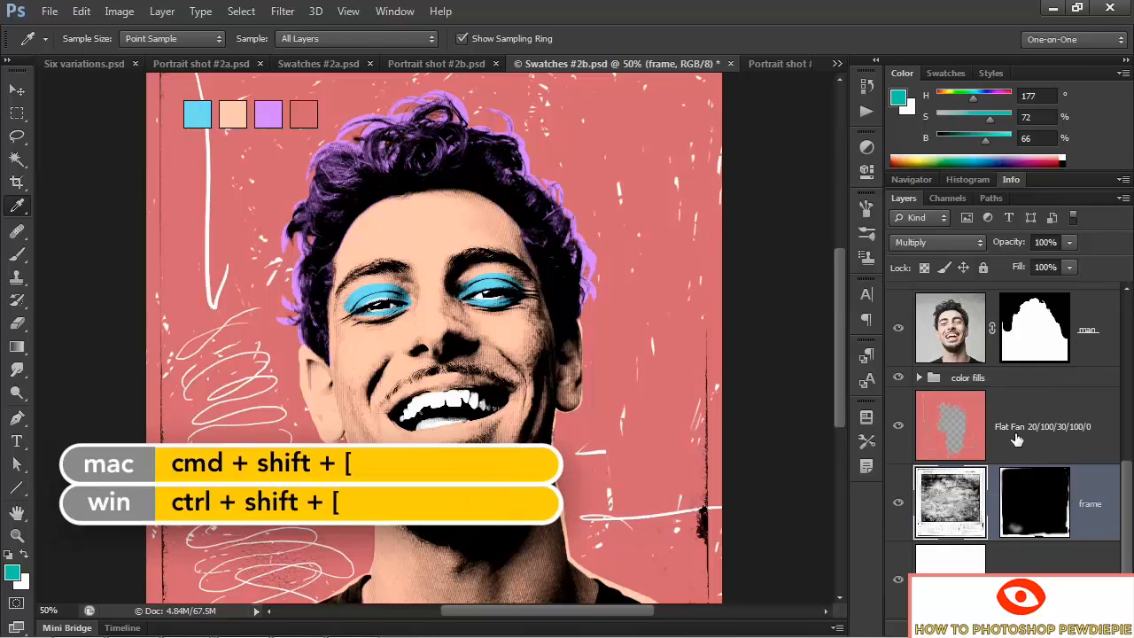
Disable the layer mask of the back frame copy and set the Flat Fan 20/100/30/100/0 layer's blend mode to Multiply
left_click(1028, 512, "shift")
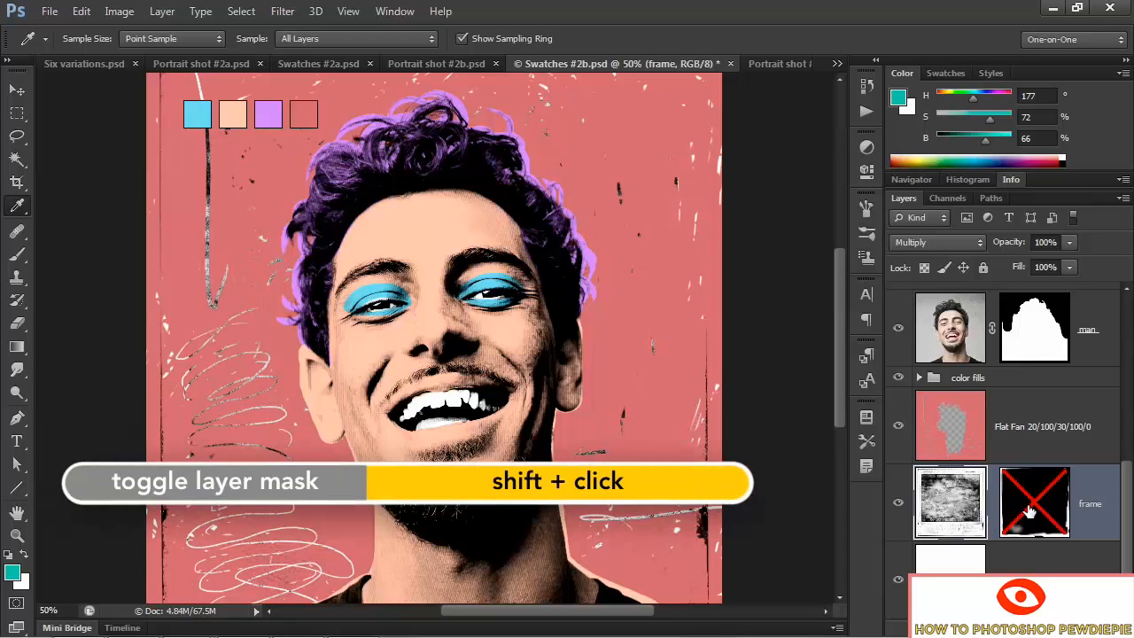
left_click(994, 440)
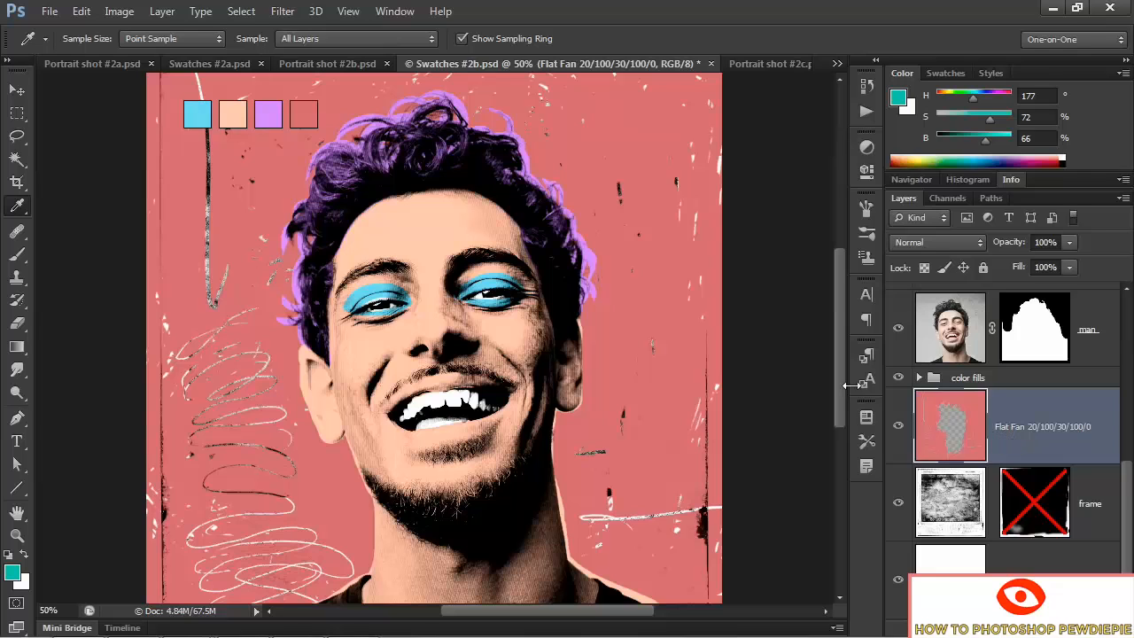
left_click(940, 245)
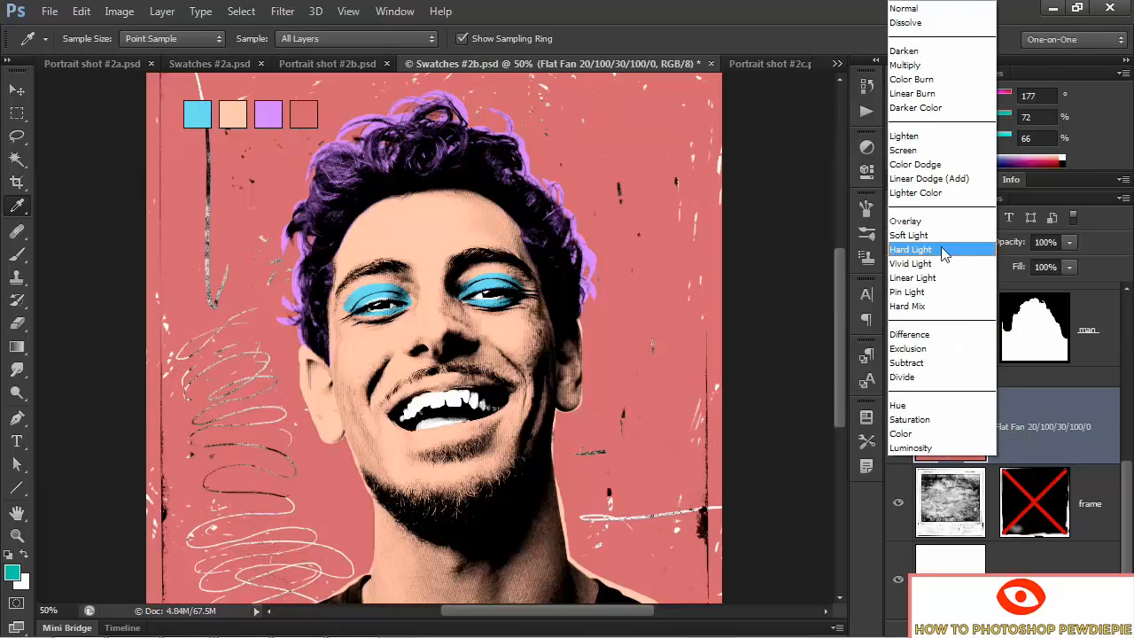
left_click(939, 68)
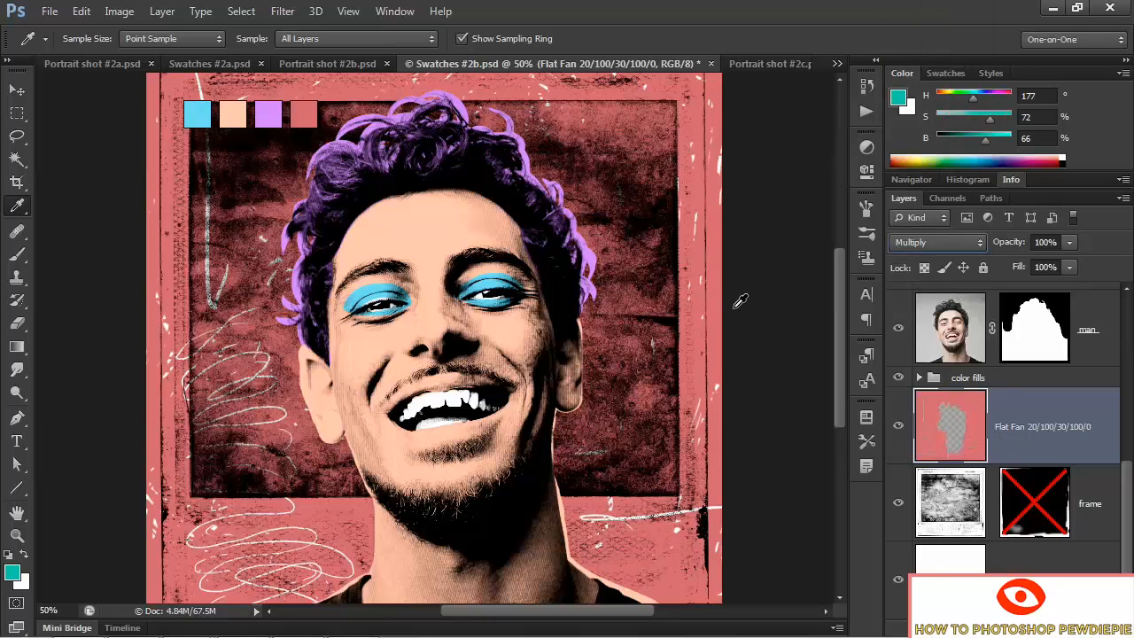
Add a Color Overlay effect to the back frame layer with hue 0, saturation 50% and brightness 75%
left_click(963, 511)
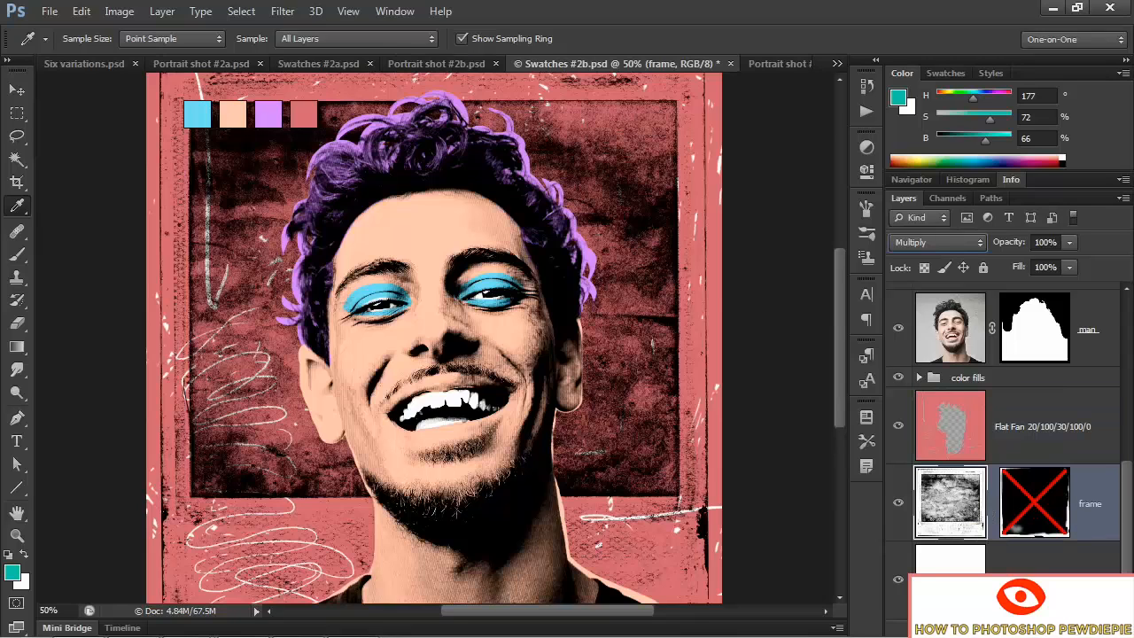
left_click(959, 627)
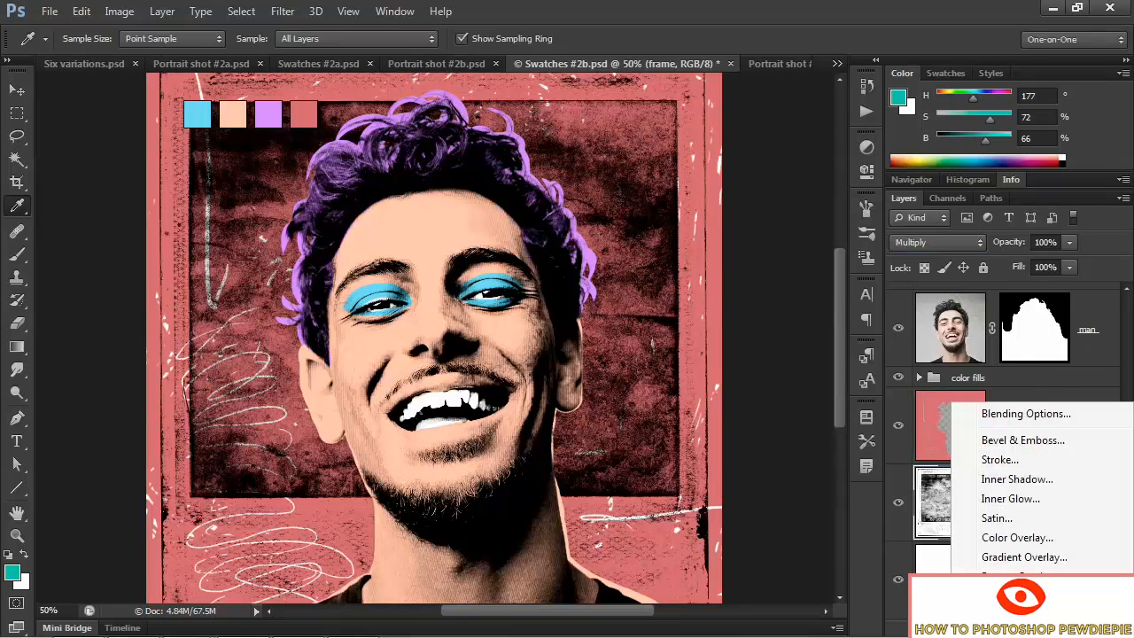
left_click(990, 540)
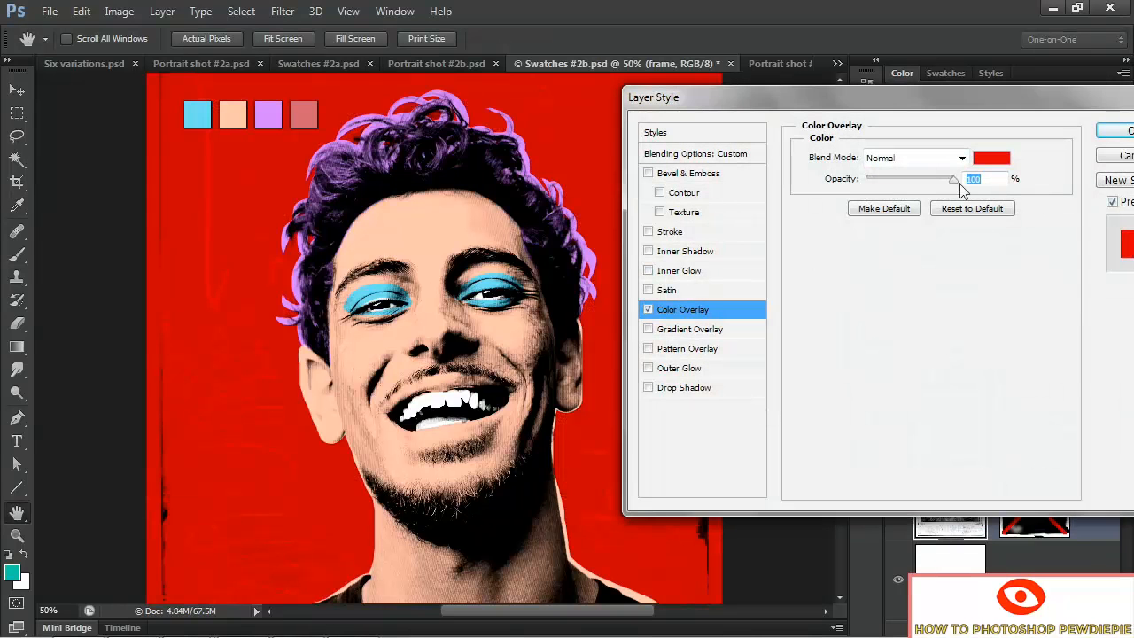
left_click(988, 159)
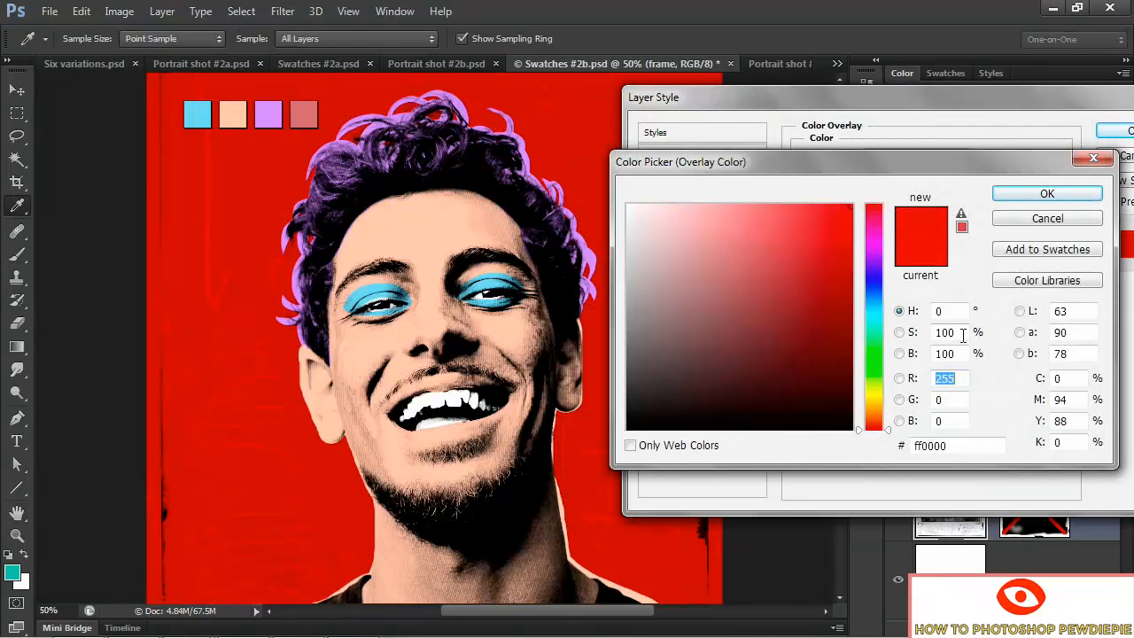
double_click(945, 333)
type("50")
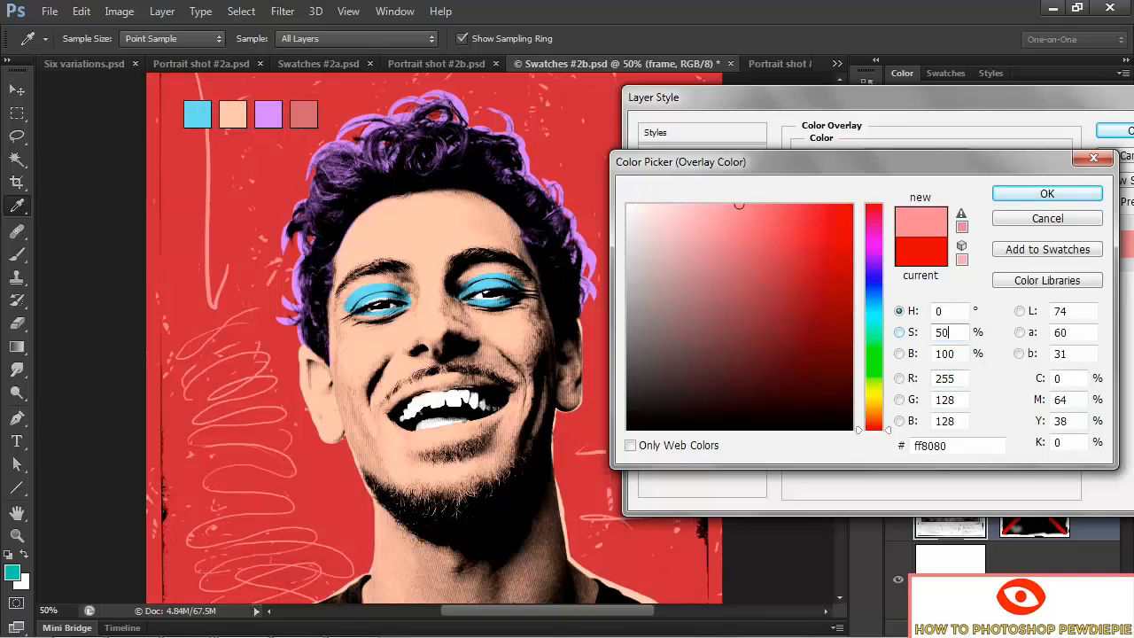
key("Tab")
type("75")
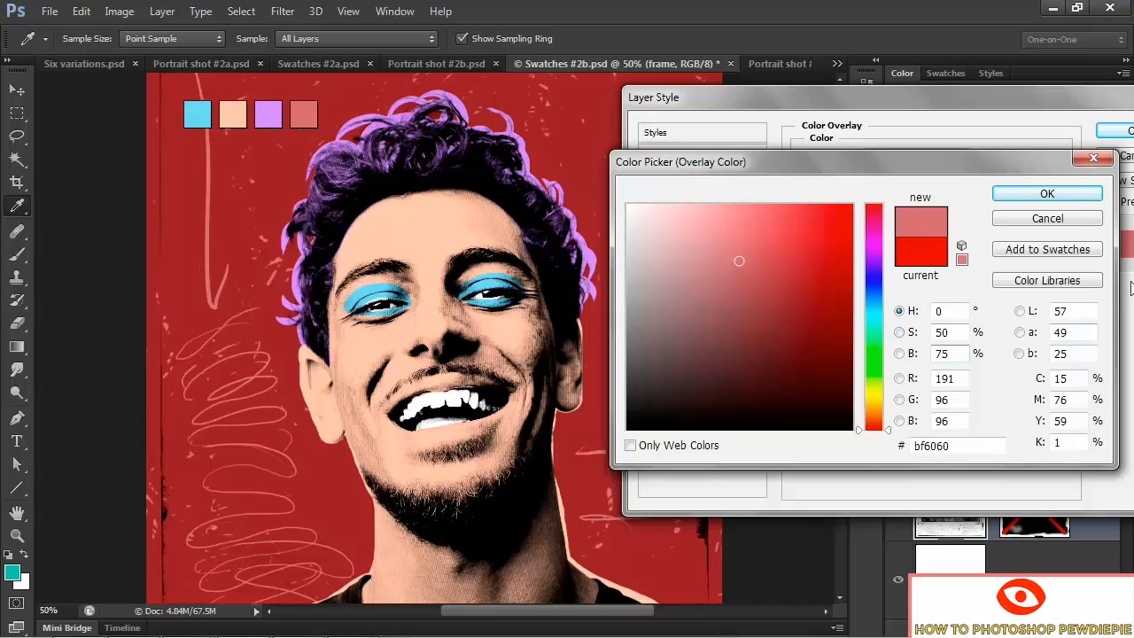
left_click(1059, 192)
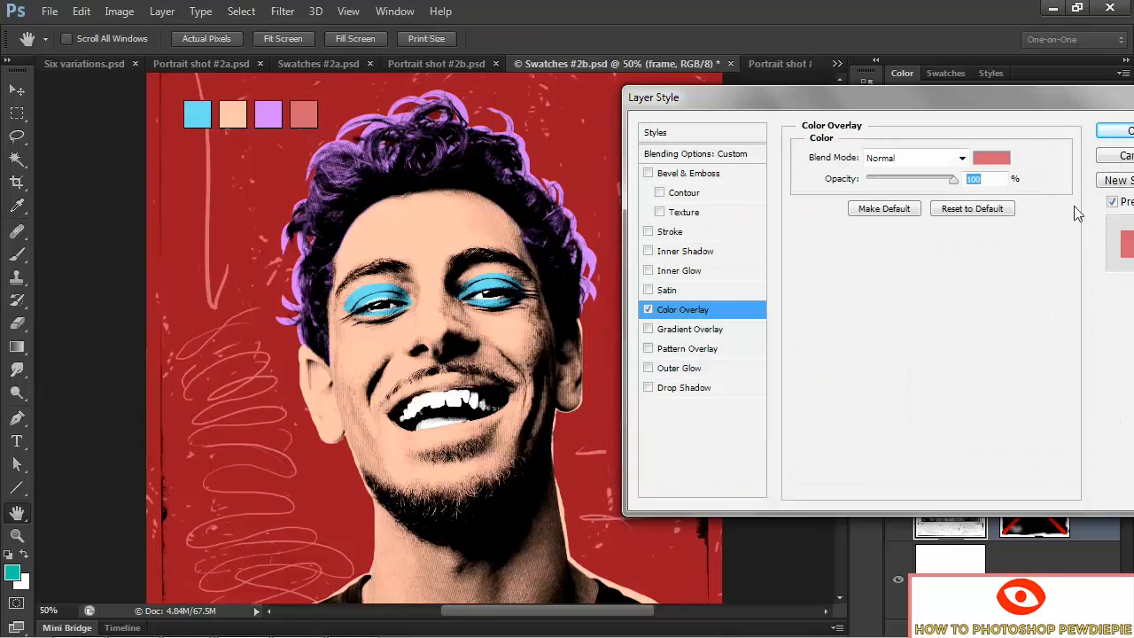
Try the Overlay blend mode for the frame's color overlay, settle on Hard Light and apply the style
left_click(924, 158)
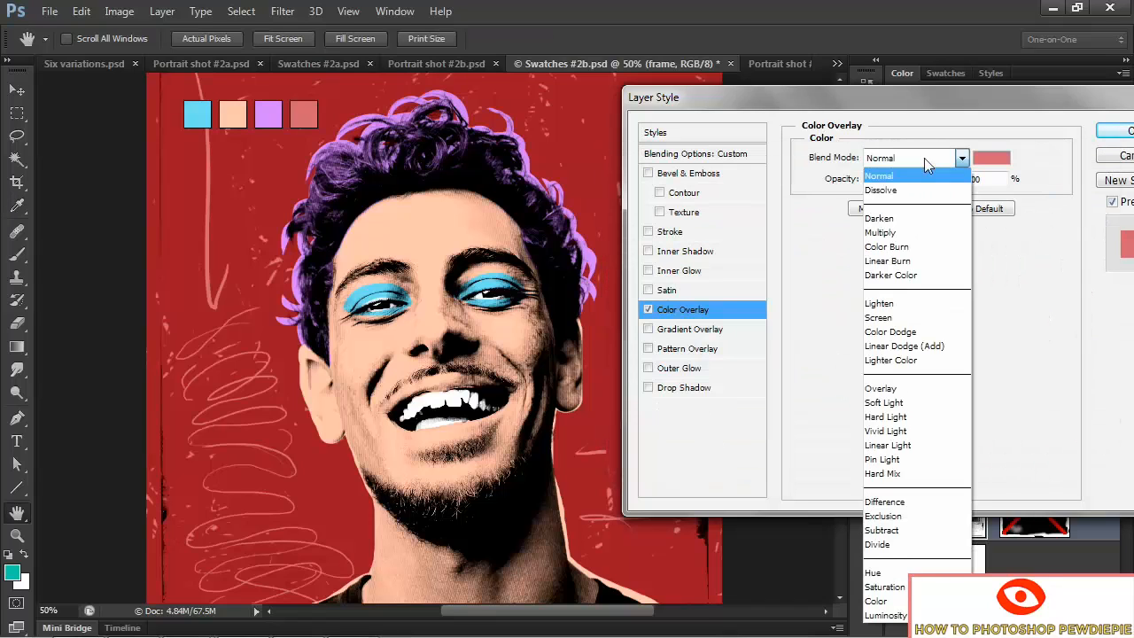
left_click(918, 390)
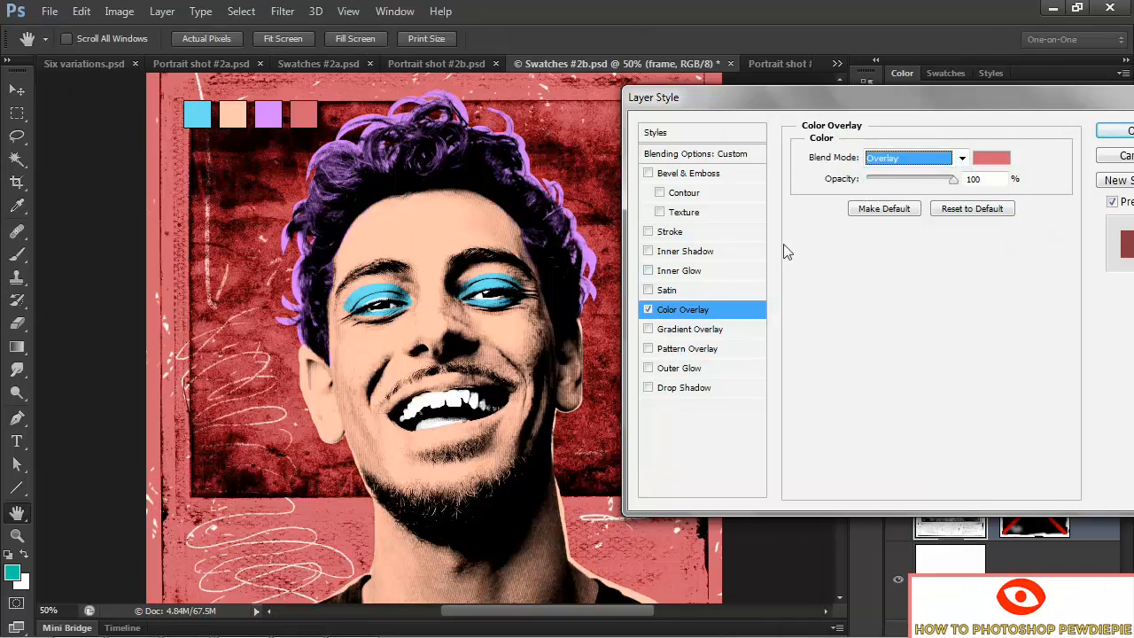
left_click(962, 157)
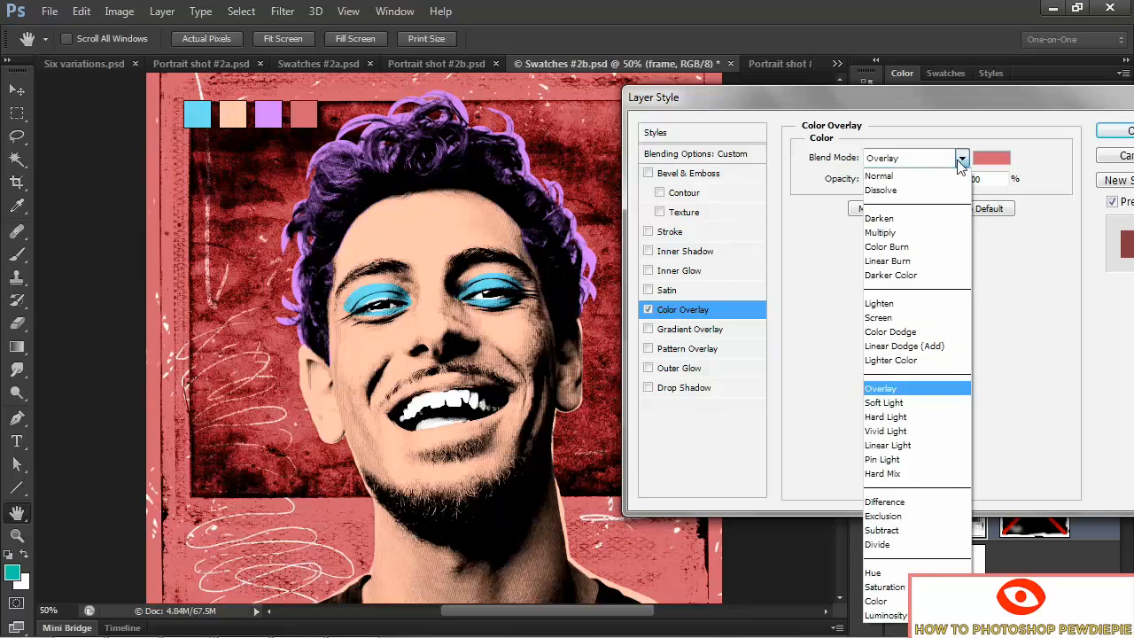
left_click(932, 422)
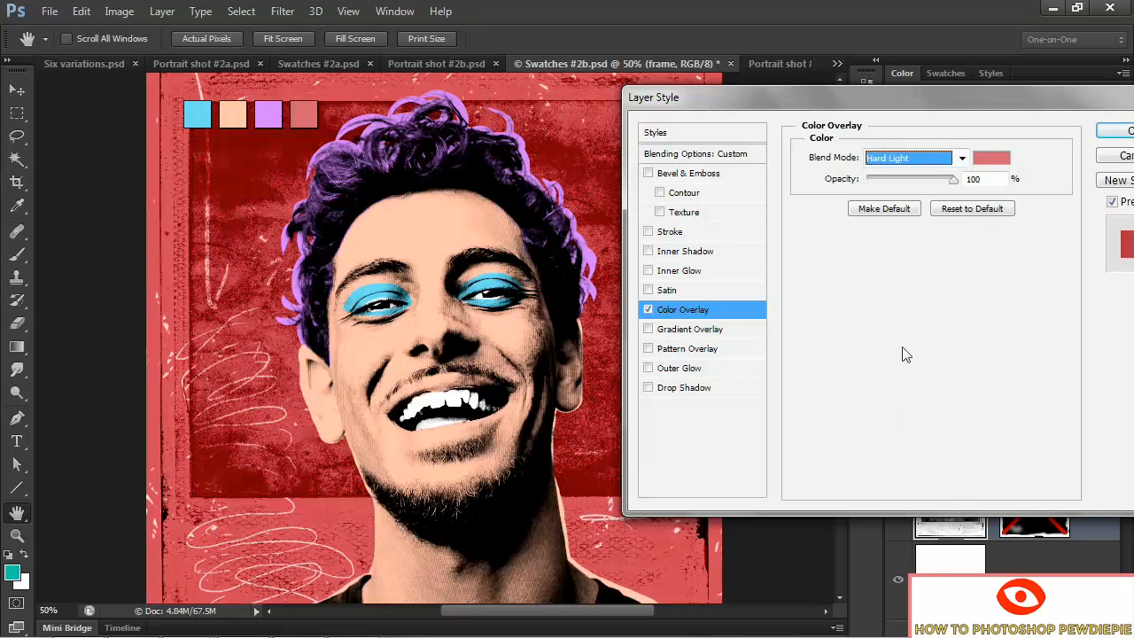
left_click(1119, 134)
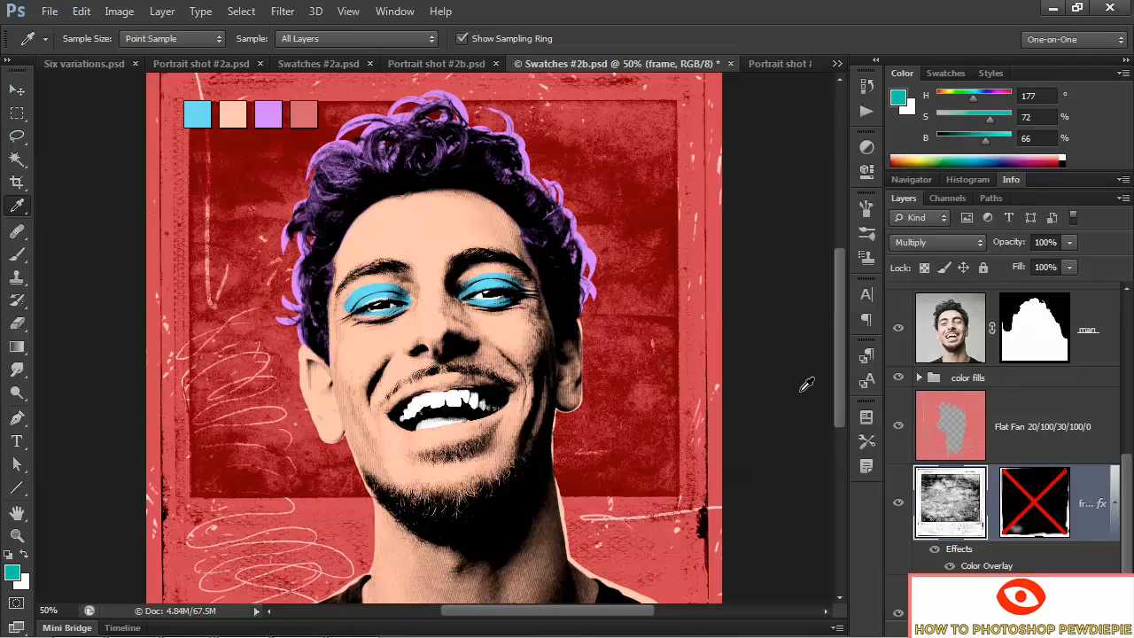
Set the blend mode of the face layer inside the color fills group to Overlay
left_click(919, 379)
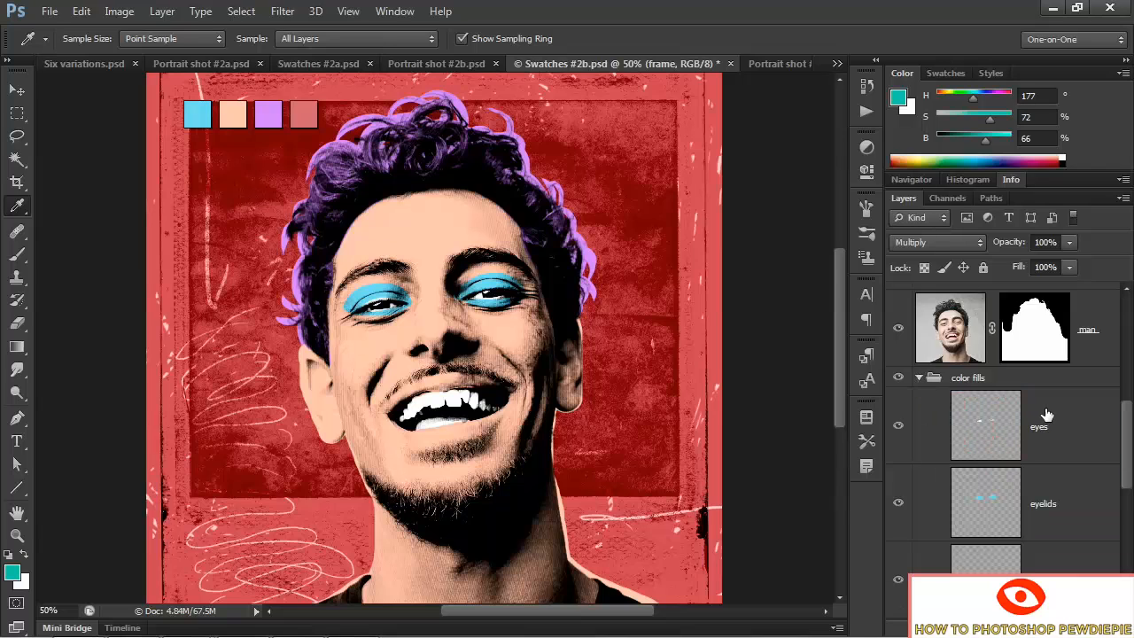
scroll(1046, 414, "down", 2)
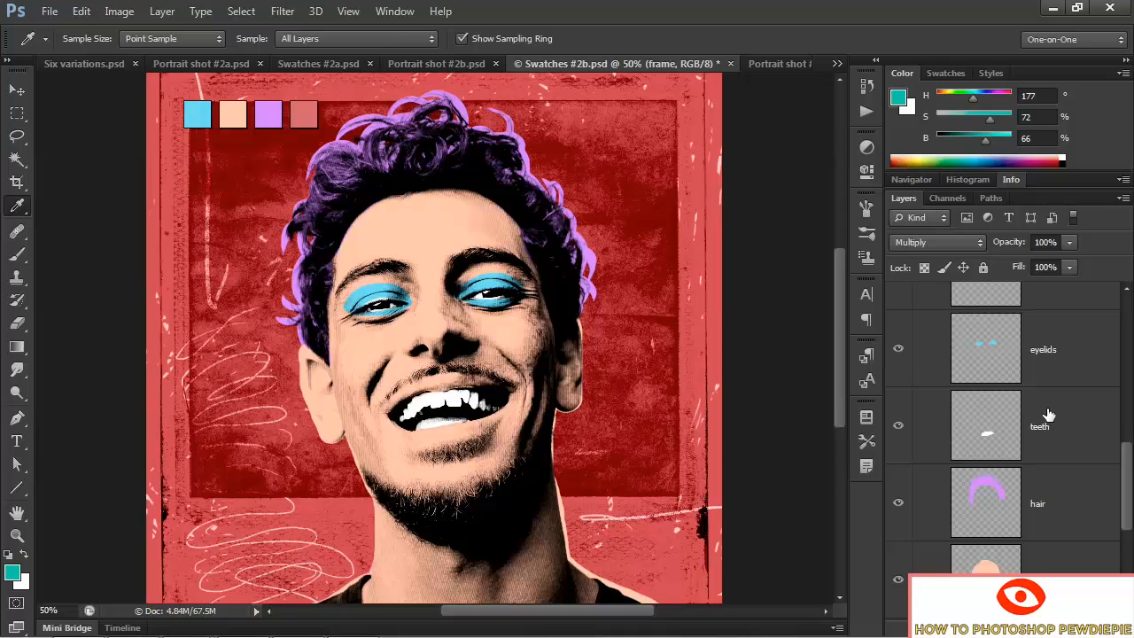
scroll(1048, 417, "down", 1)
left_click(1085, 494)
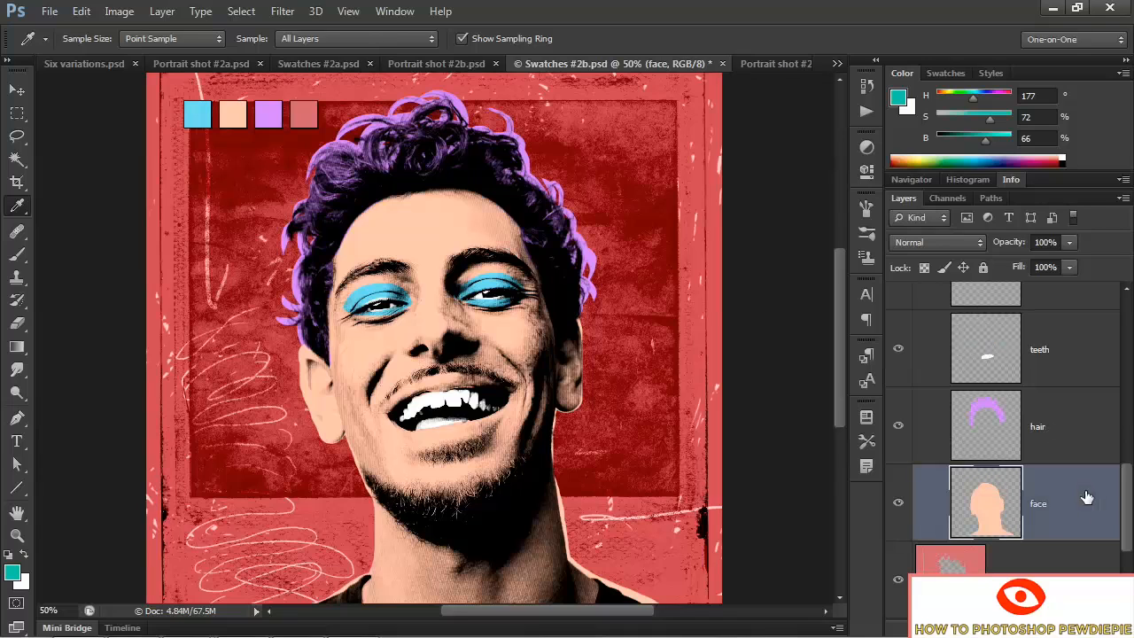
left_click(937, 244)
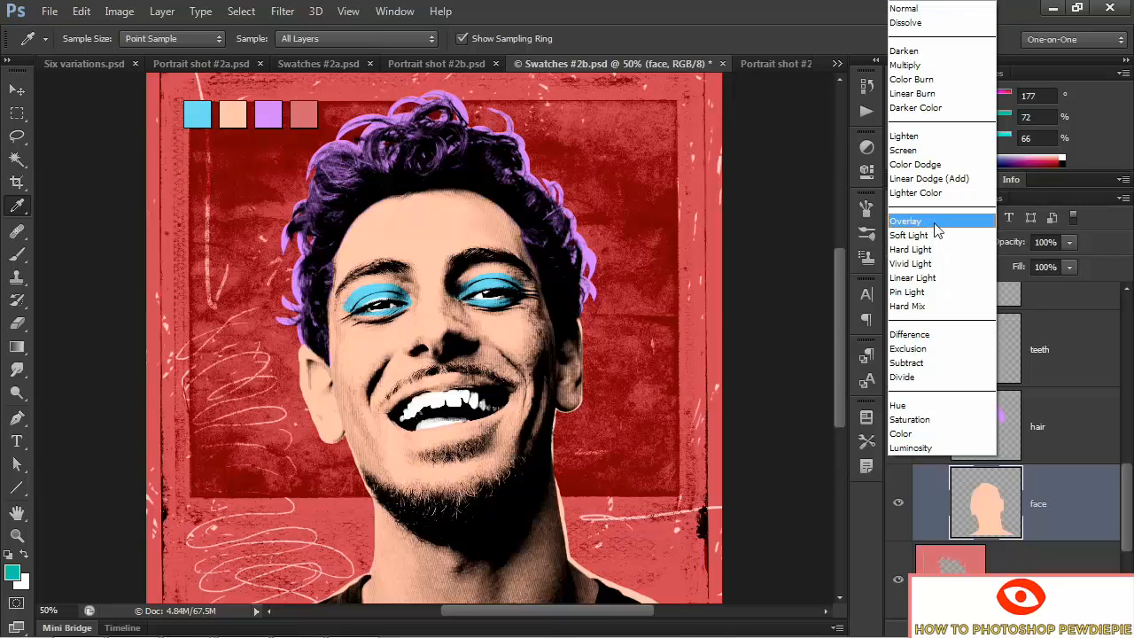
left_click(938, 226)
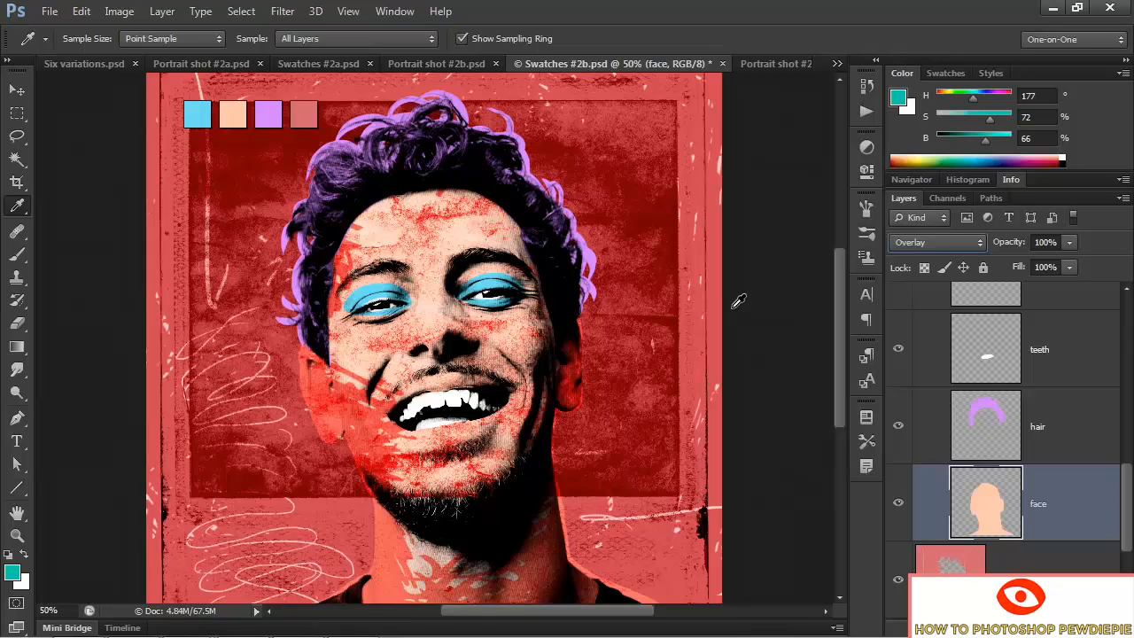
Switch to Swatches #2c.psd and fill the white Background layer with the yellow sampled from the swatches
key("ctrl+Tab")
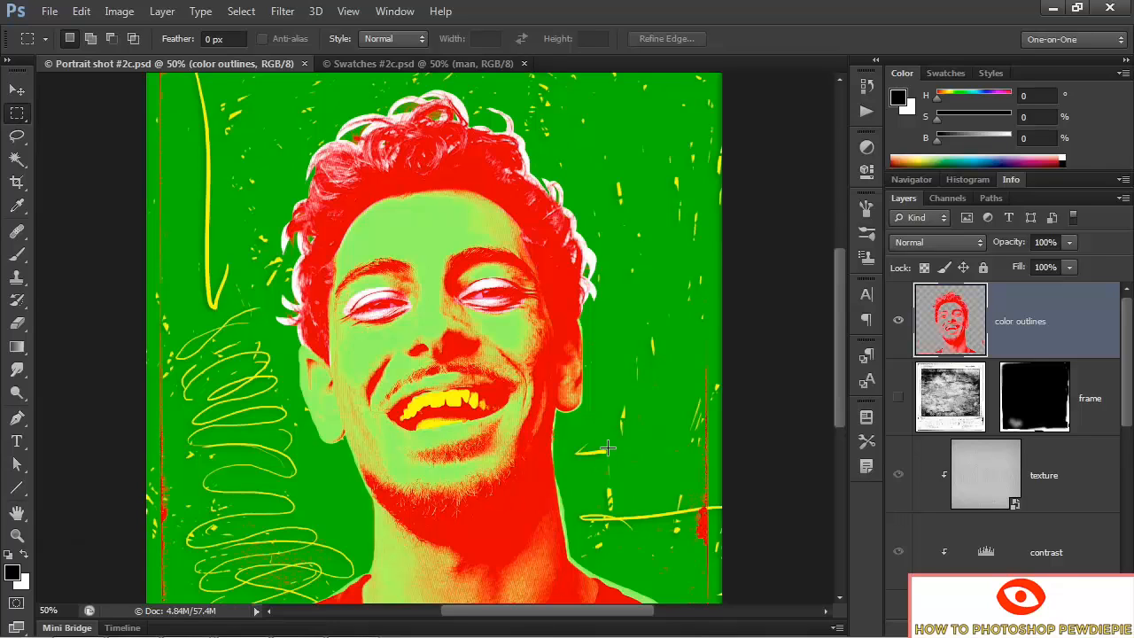
key("ctrl+Tab")
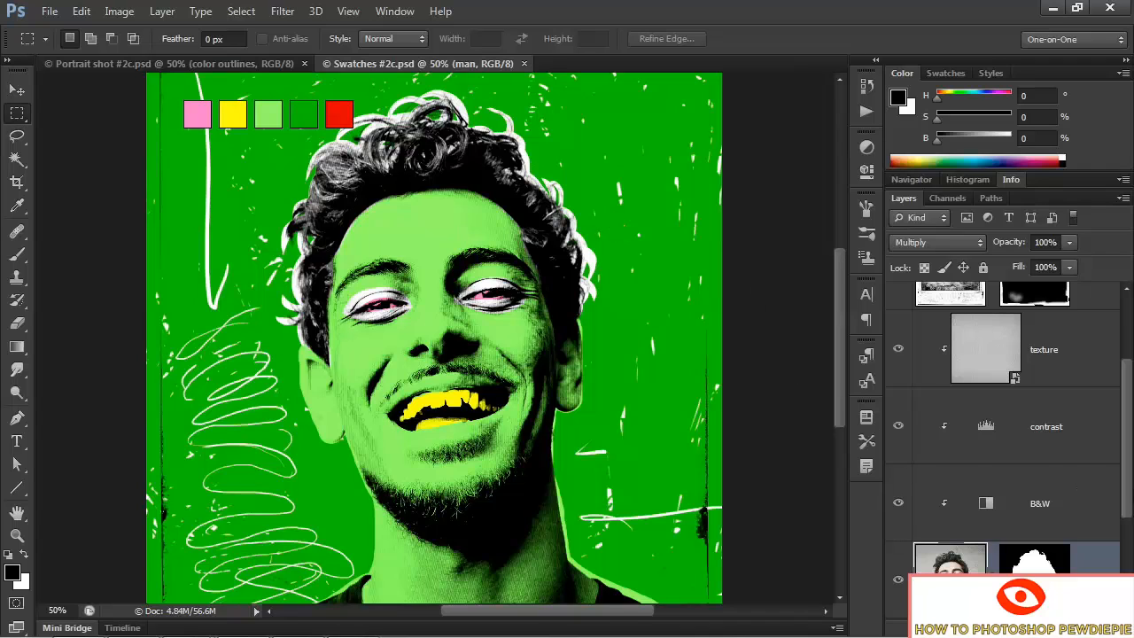
left_click_drag(1129, 496, 1129, 581)
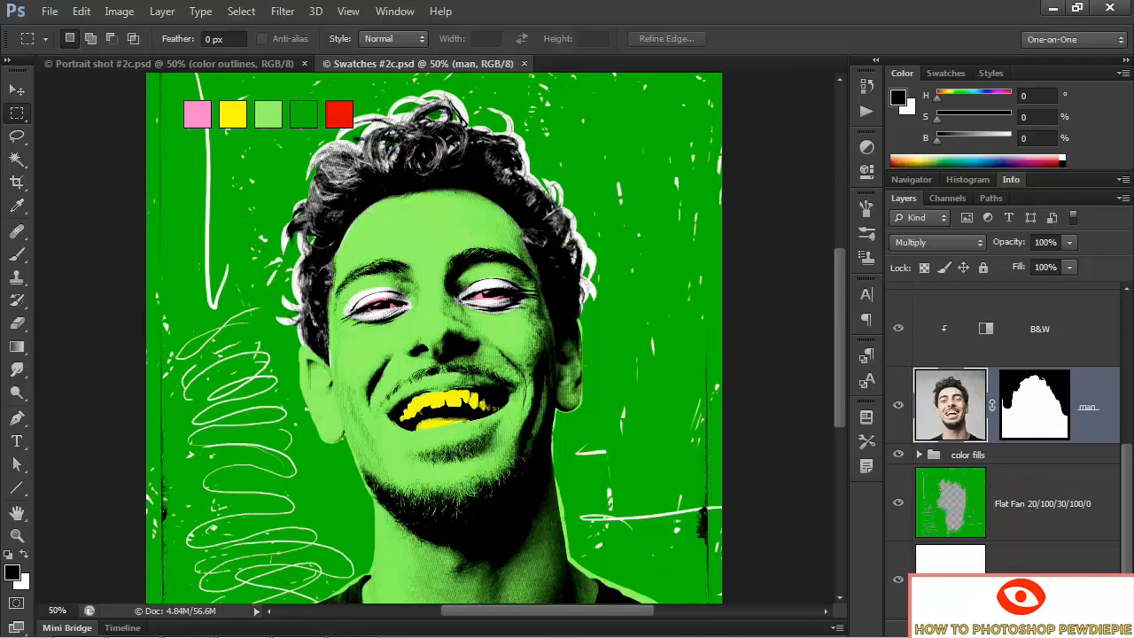
left_click(1038, 566)
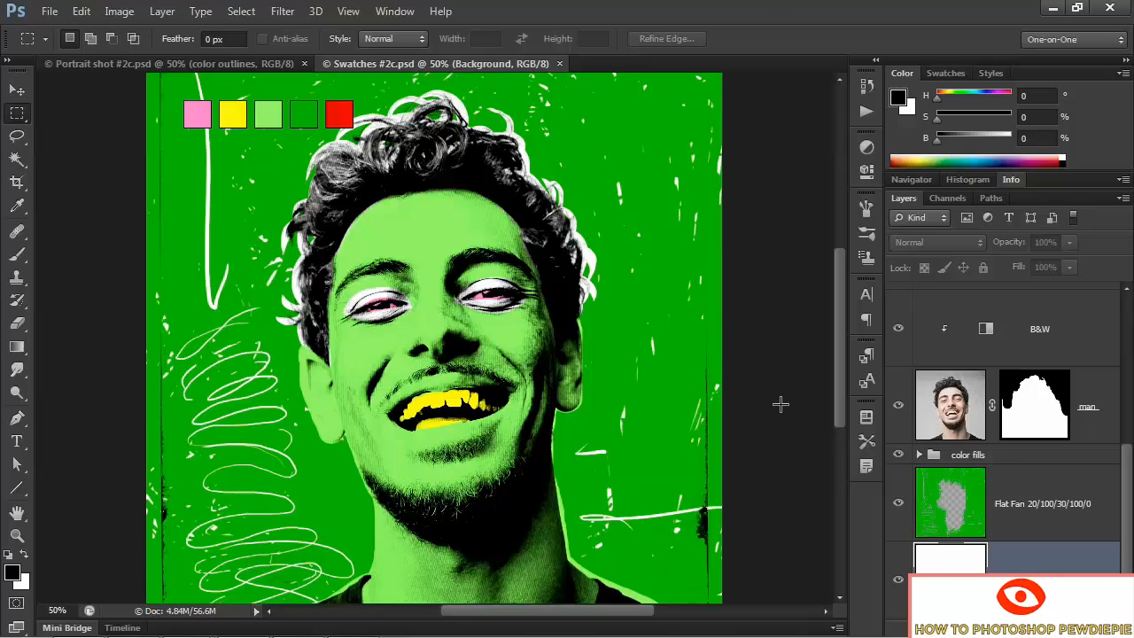
key("i")
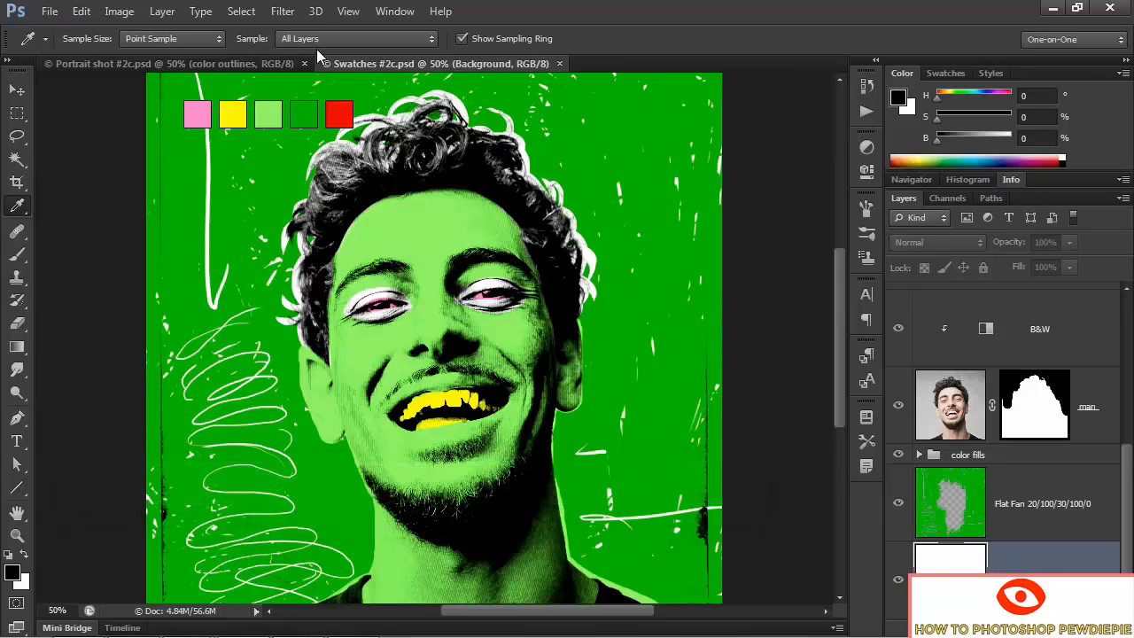
left_click(235, 119)
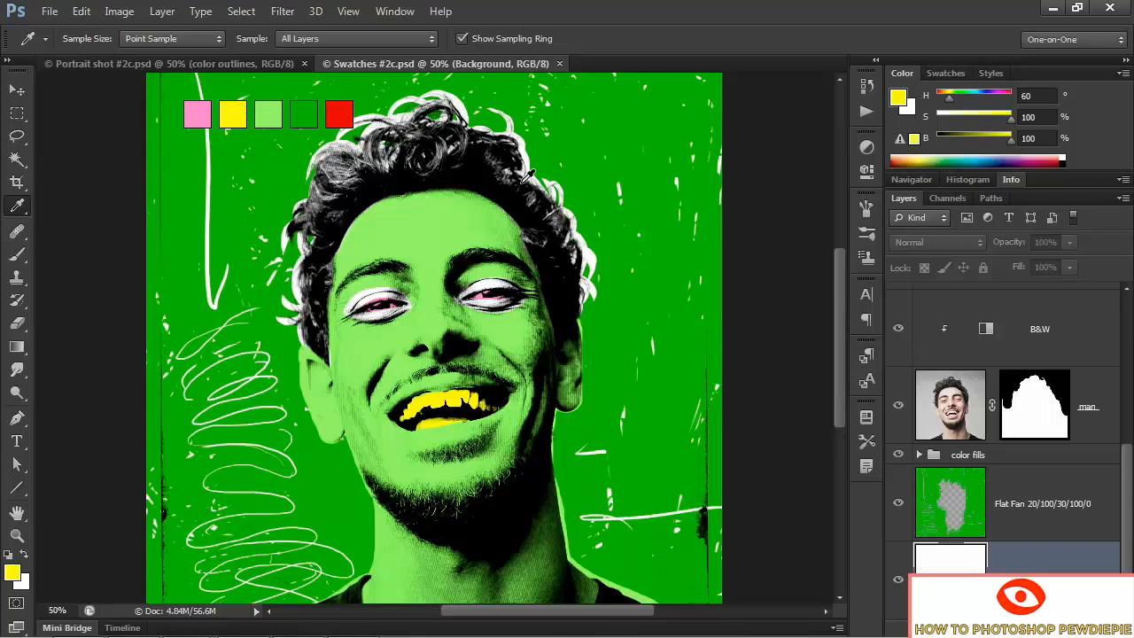
key("alt+BackSpace")
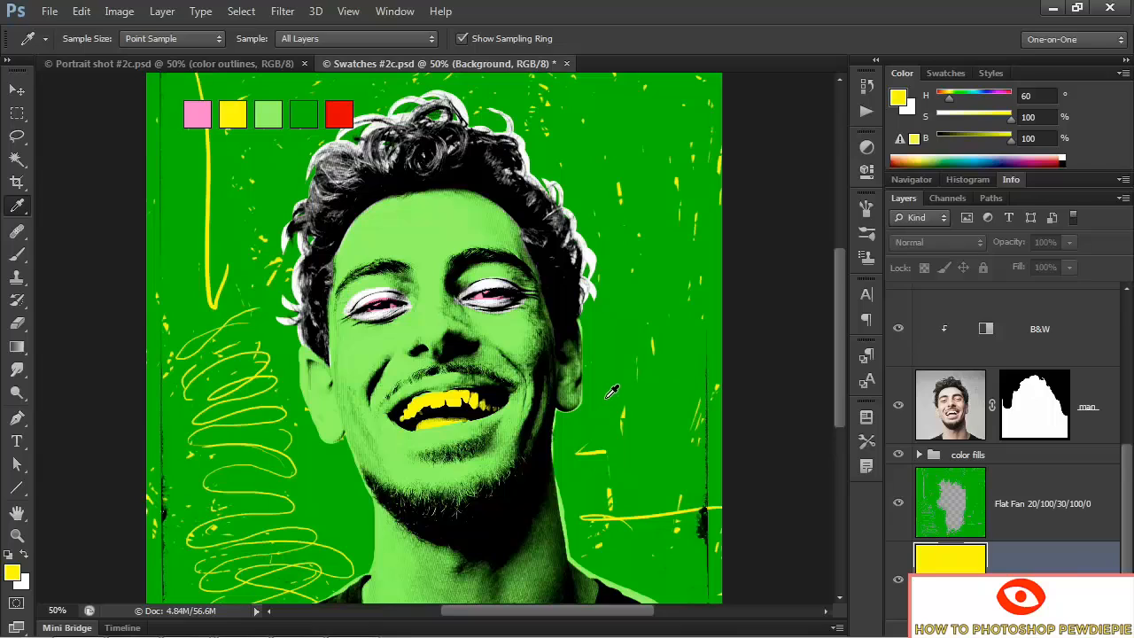
Add an Inner Shadow to the Flat Fan 20/100/30/100/0 layer, using the green sampled from the painted background
left_click(949, 500)
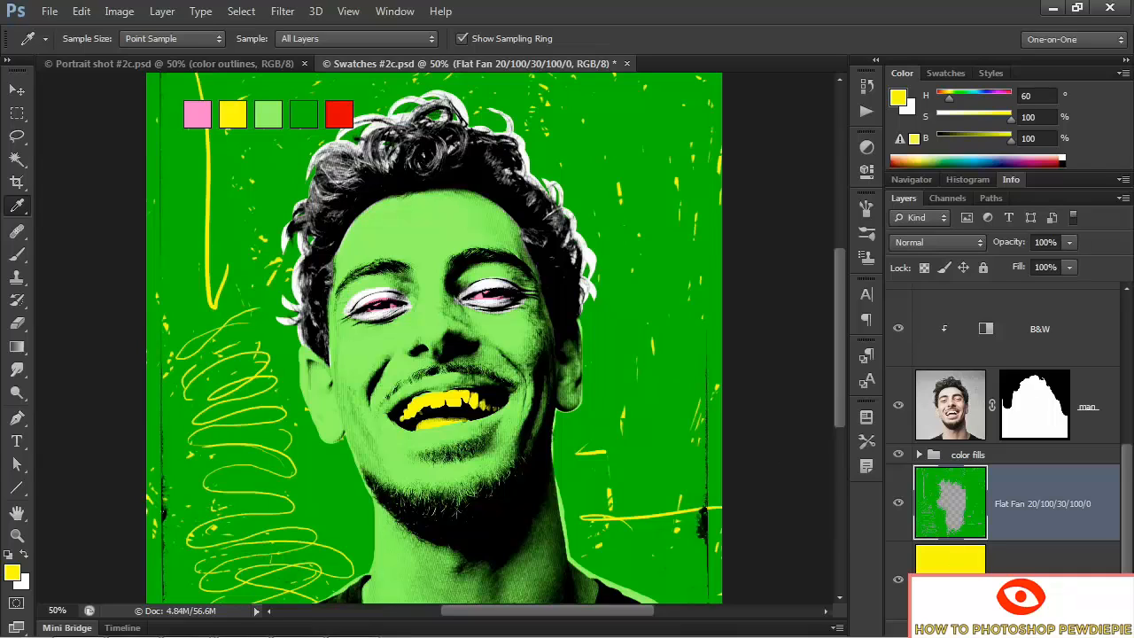
right_click(954, 546)
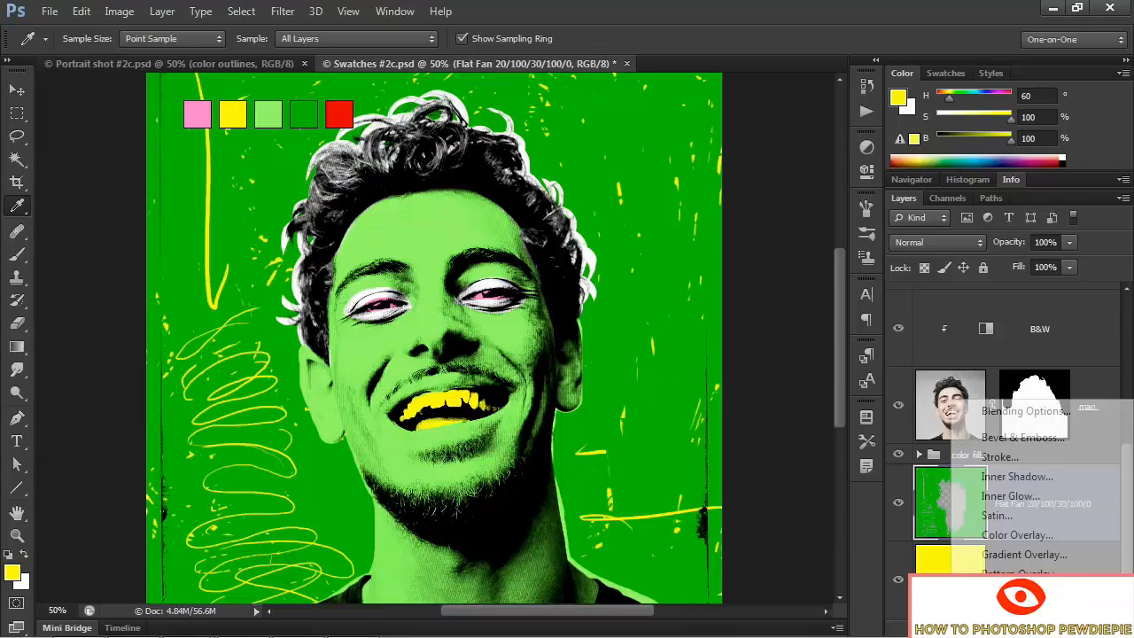
left_click(966, 479)
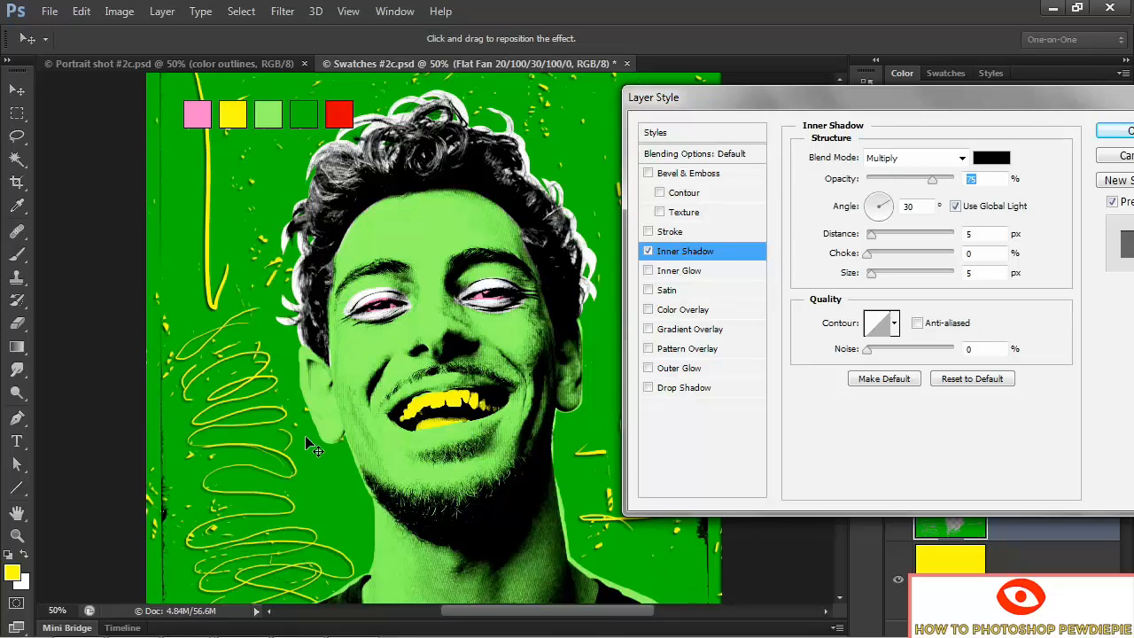
left_click(989, 160)
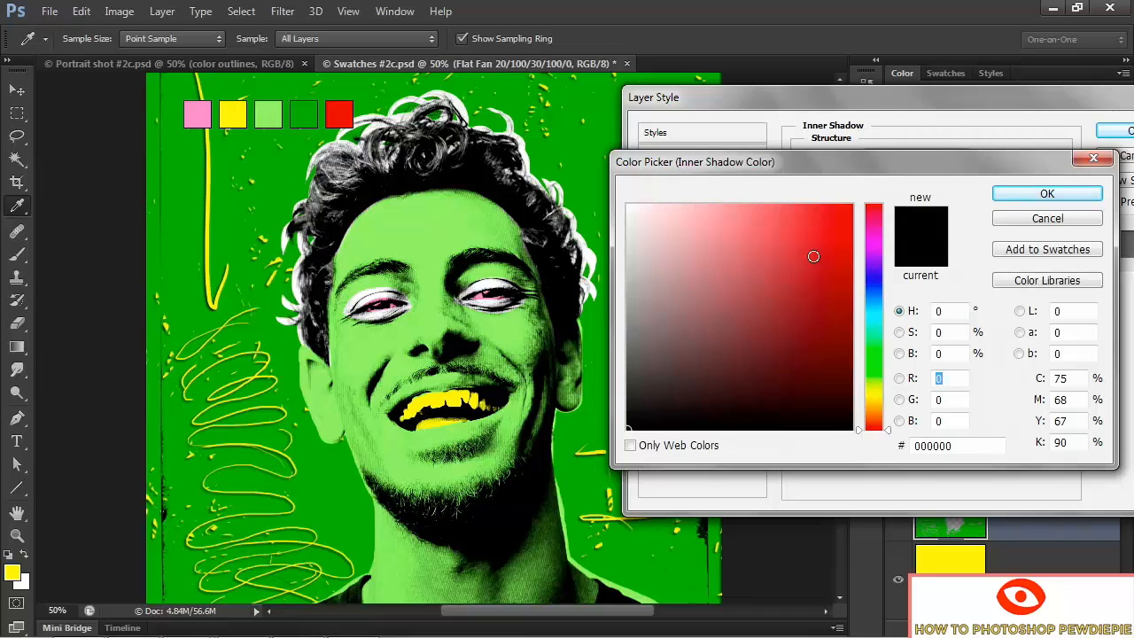
left_click(326, 465)
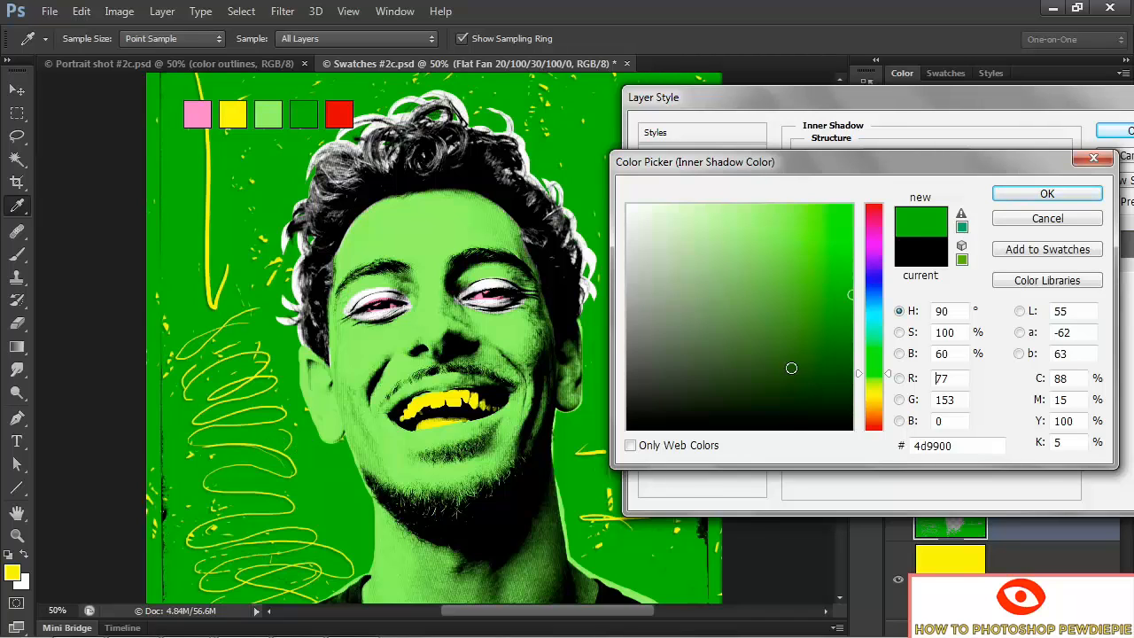
left_click(1047, 194)
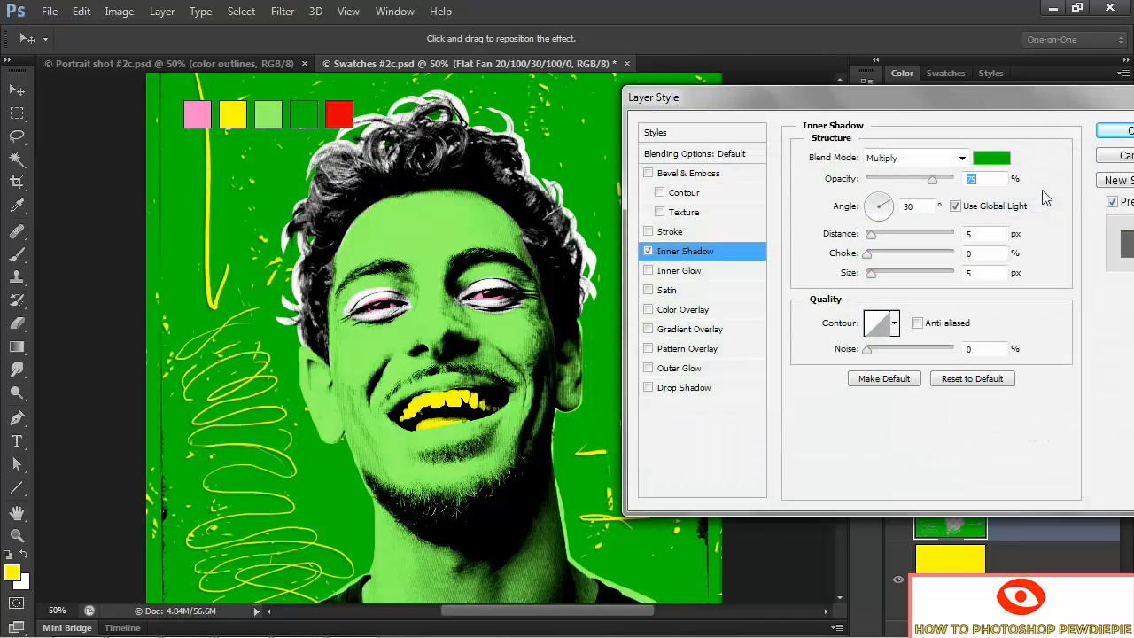
Set the inner shadow's opacity to 100% and its size to 15 px, and apply the style
double_click(988, 180)
type("100")
key("Tab")
key("Tab")
key("Tab")
key("Tab")
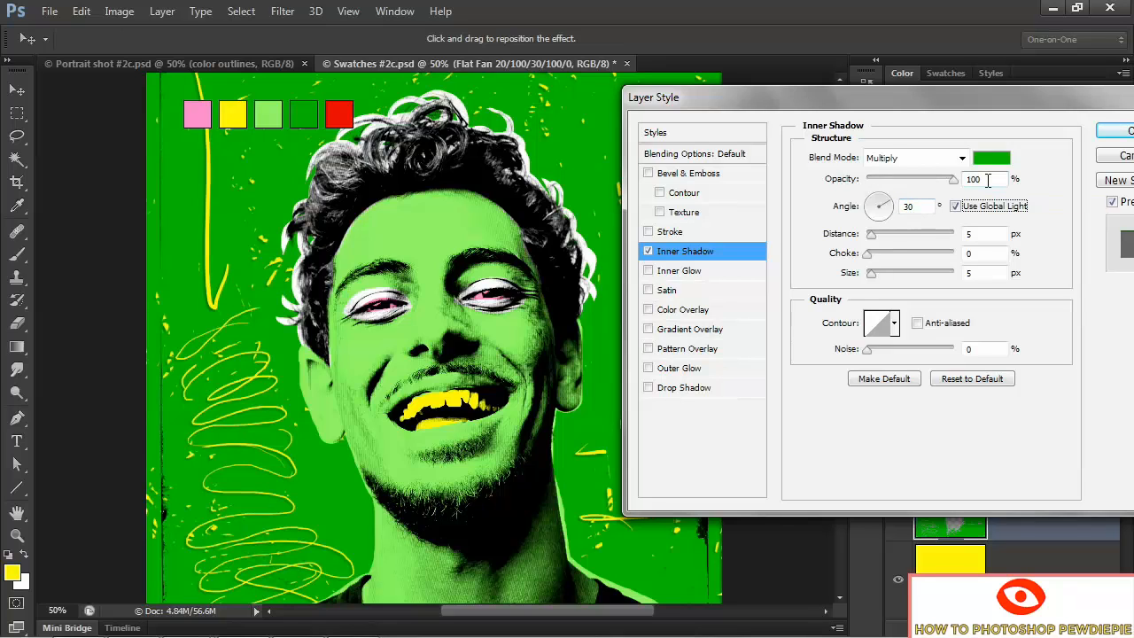
key("Tab")
key("Tab")
key("shift+Up")
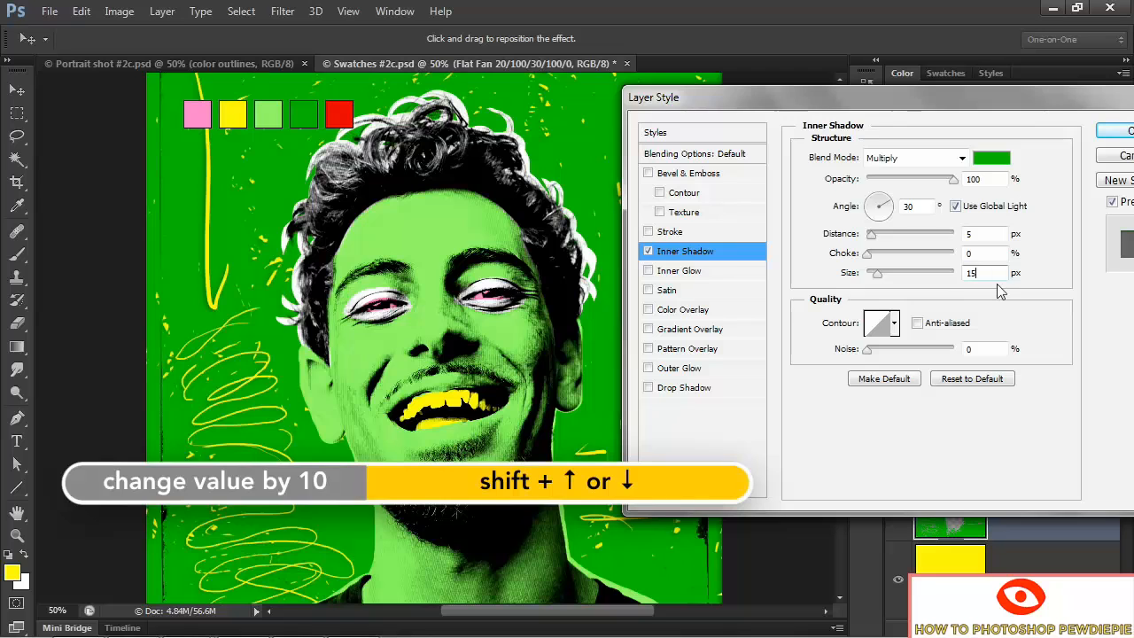
left_click(1115, 131)
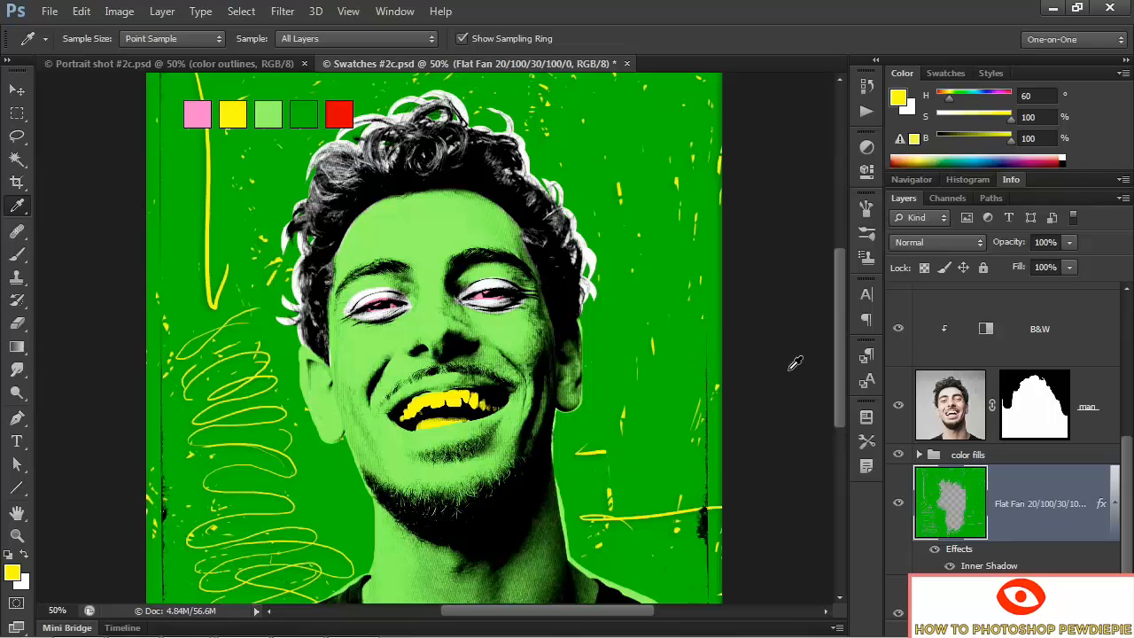
Add a red (255, 0, 0) Color Overlay to the man layer and set the overlay's blend mode to Screen
left_click(922, 427)
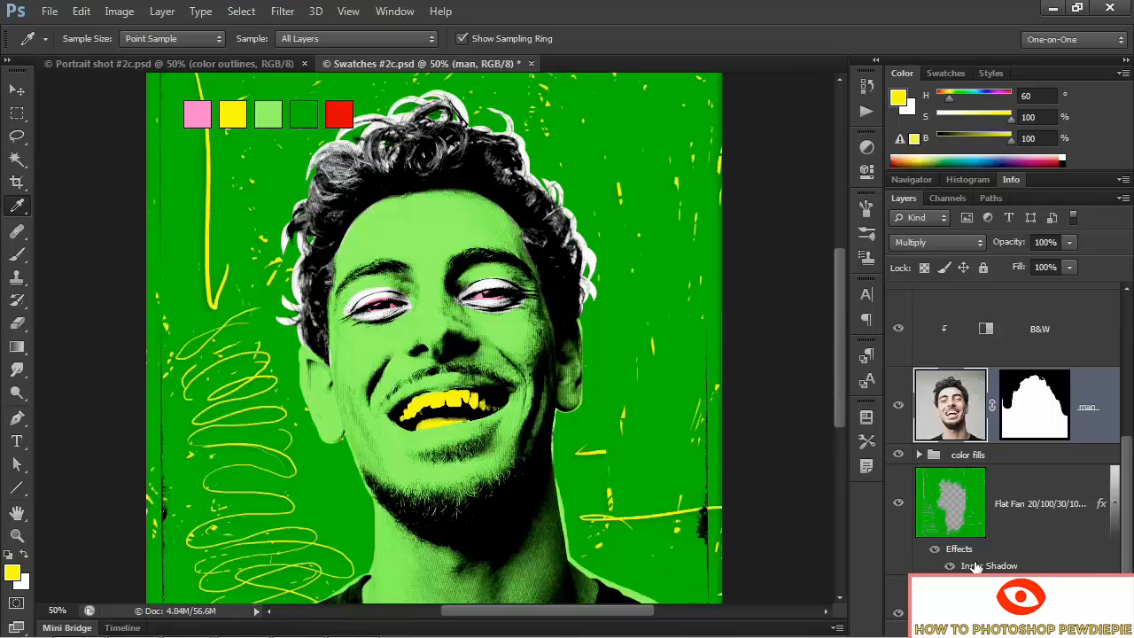
right_click(951, 402)
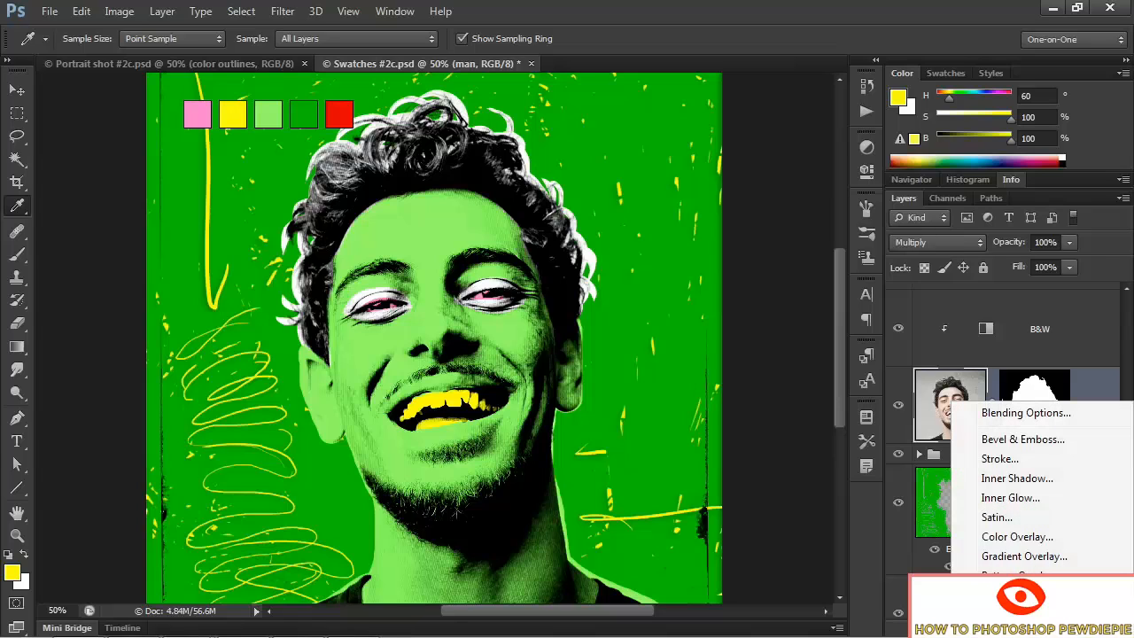
left_click(982, 537)
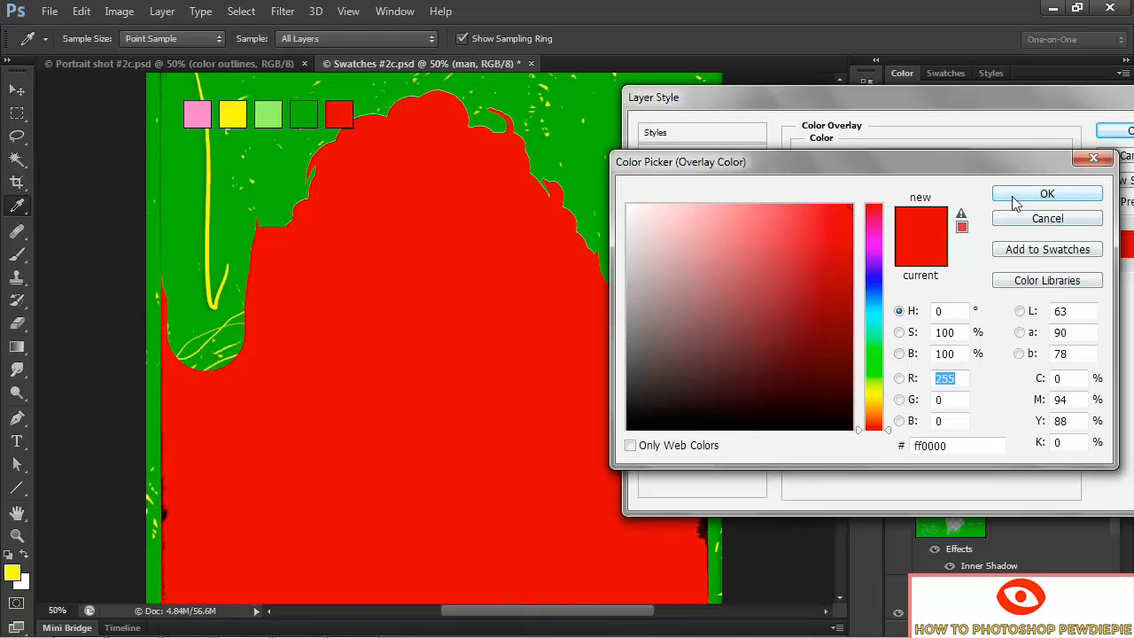
left_click(1046, 193)
left_click(939, 158)
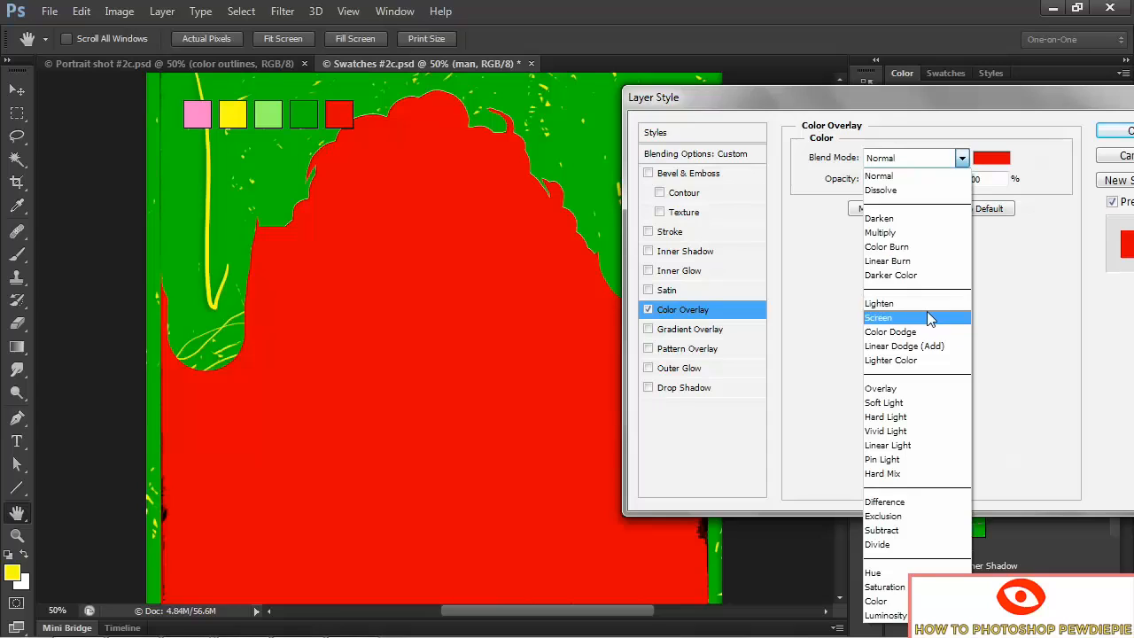
left_click(929, 319)
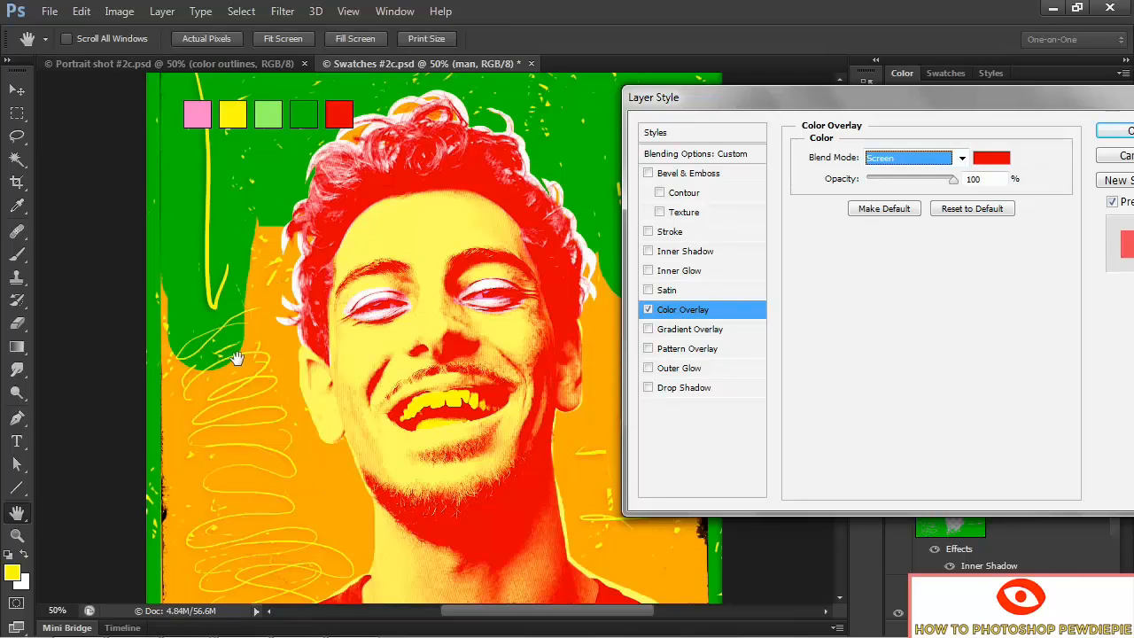
key("Tab")
Enable Blend Interior Effects as Group in the man layer's blending options and apply the layer style
left_click(705, 155)
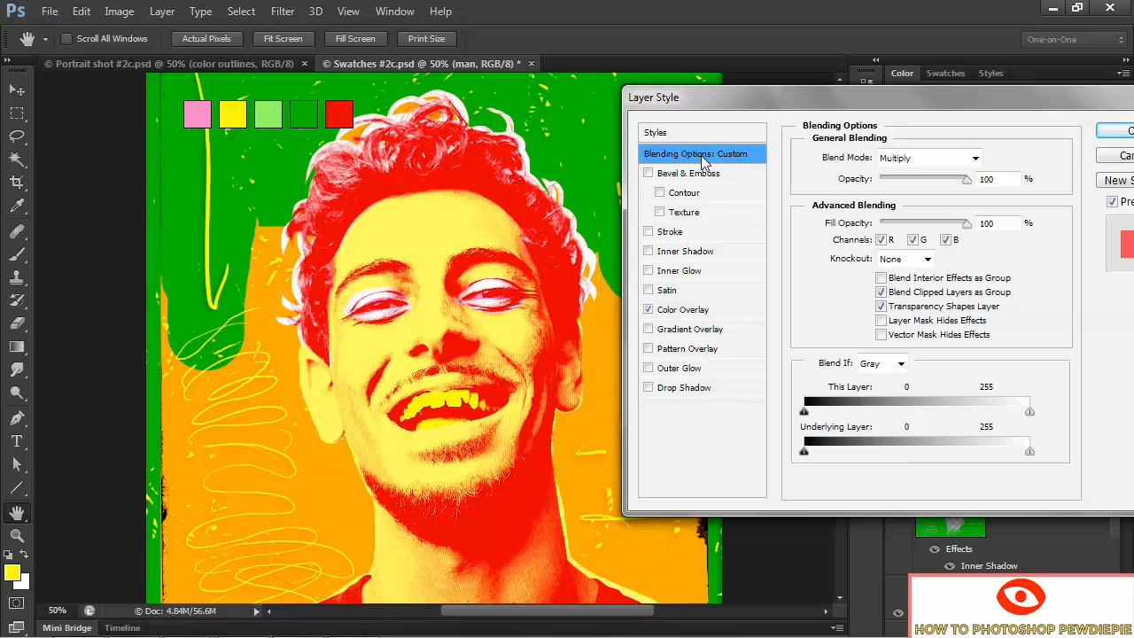
left_click(883, 278)
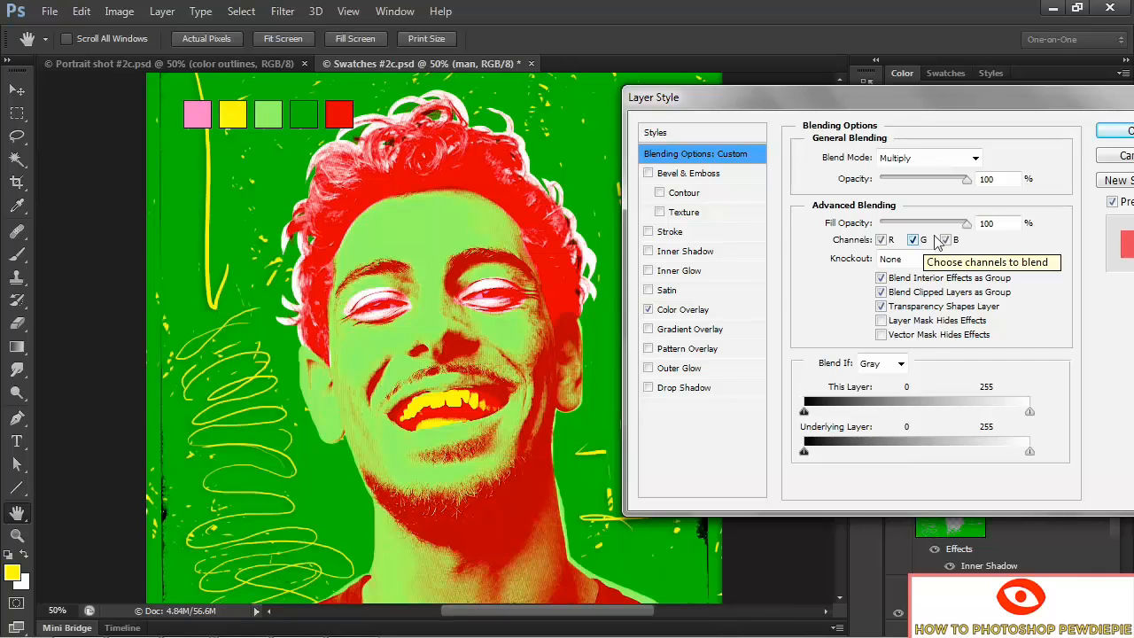
left_click(1106, 133)
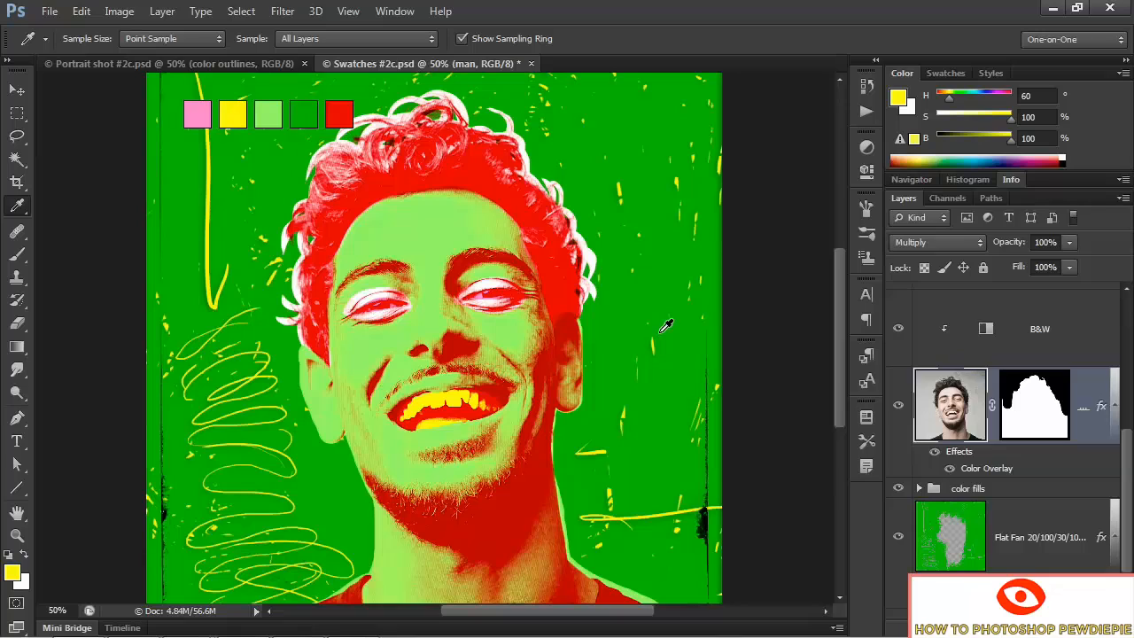
Hide the man layer's effects and add a white Solid Color fill layer named white directly above the color fills group
left_click(936, 453)
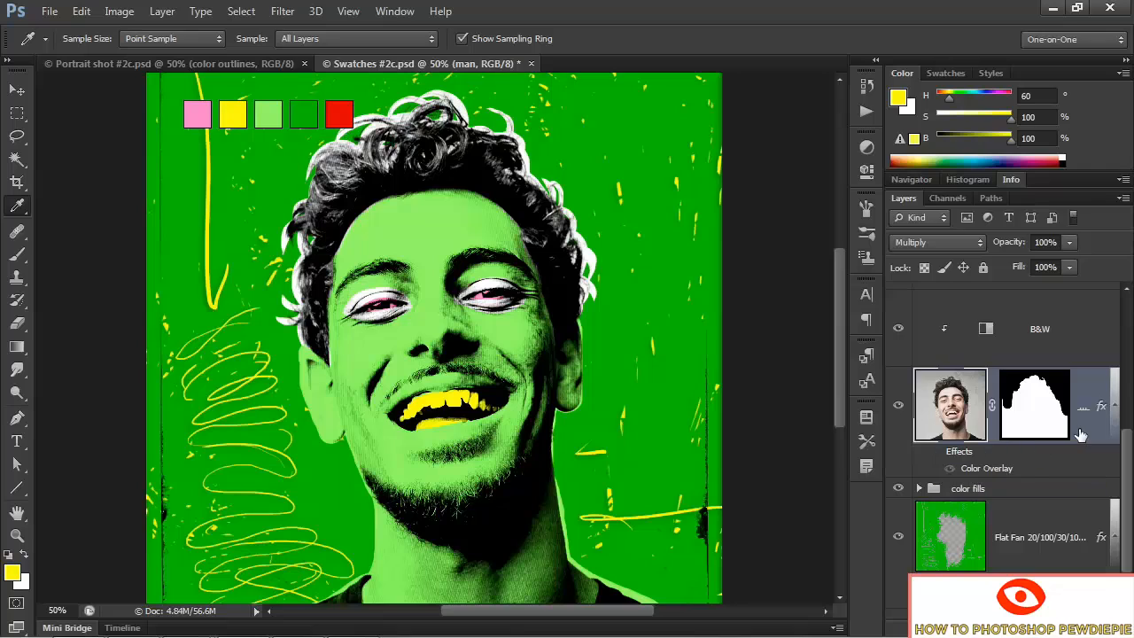
left_click(1015, 492)
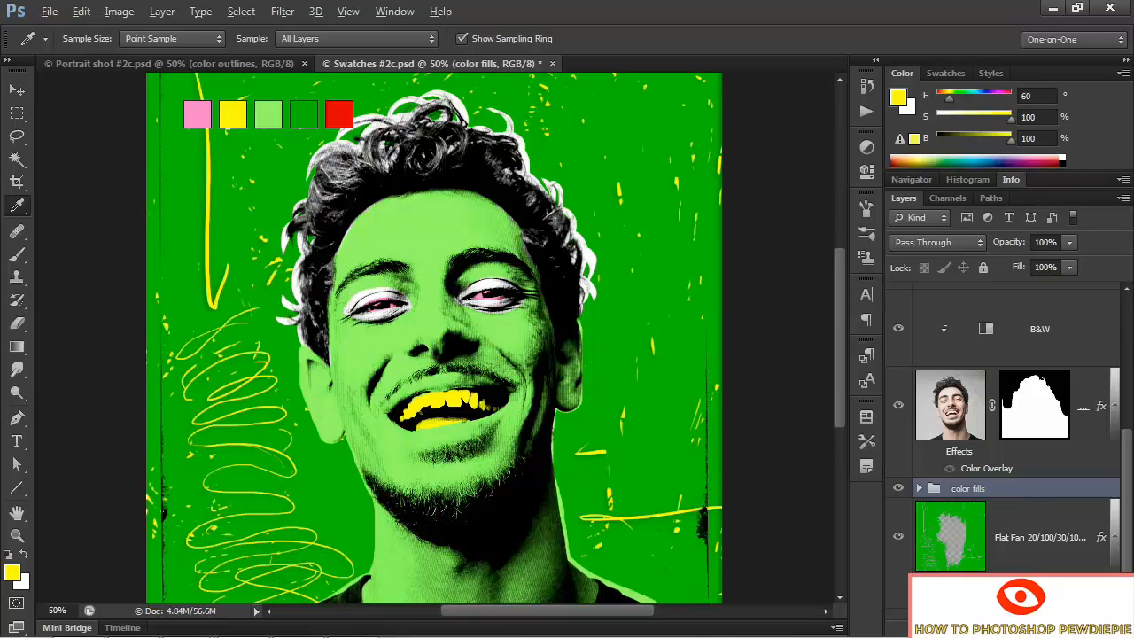
left_click(1009, 627)
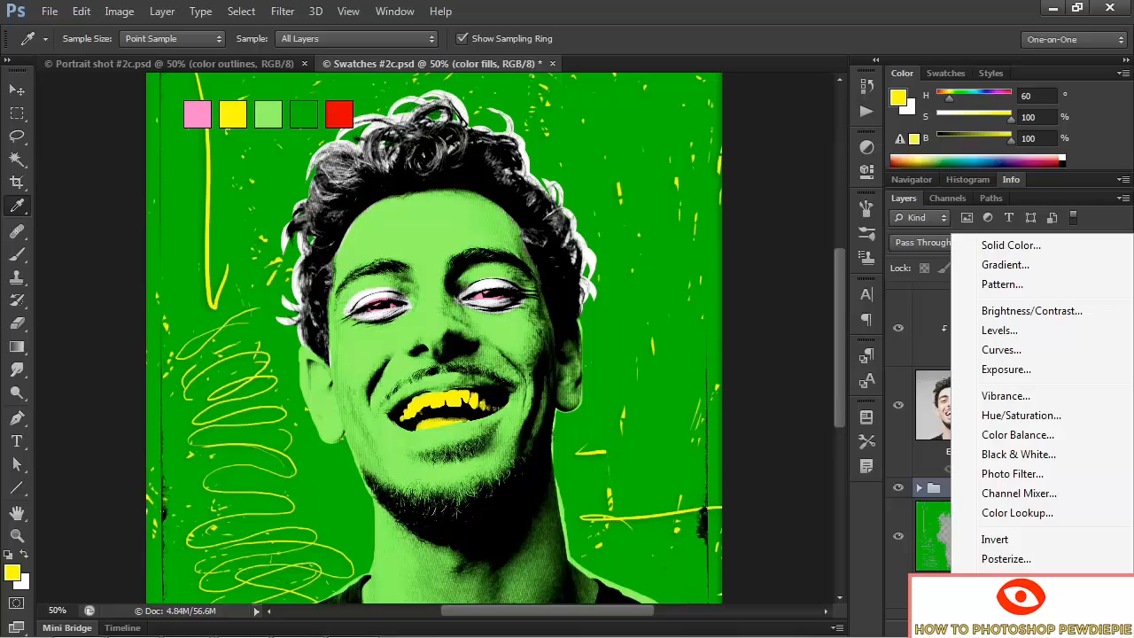
left_click(1047, 250)
type("white")
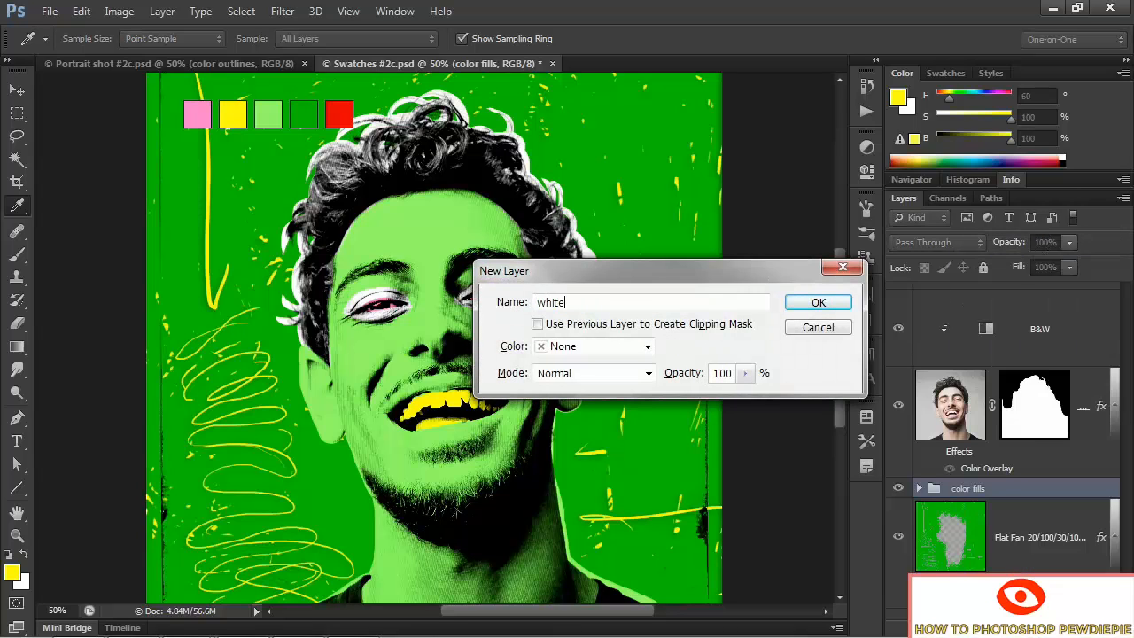
left_click(818, 302)
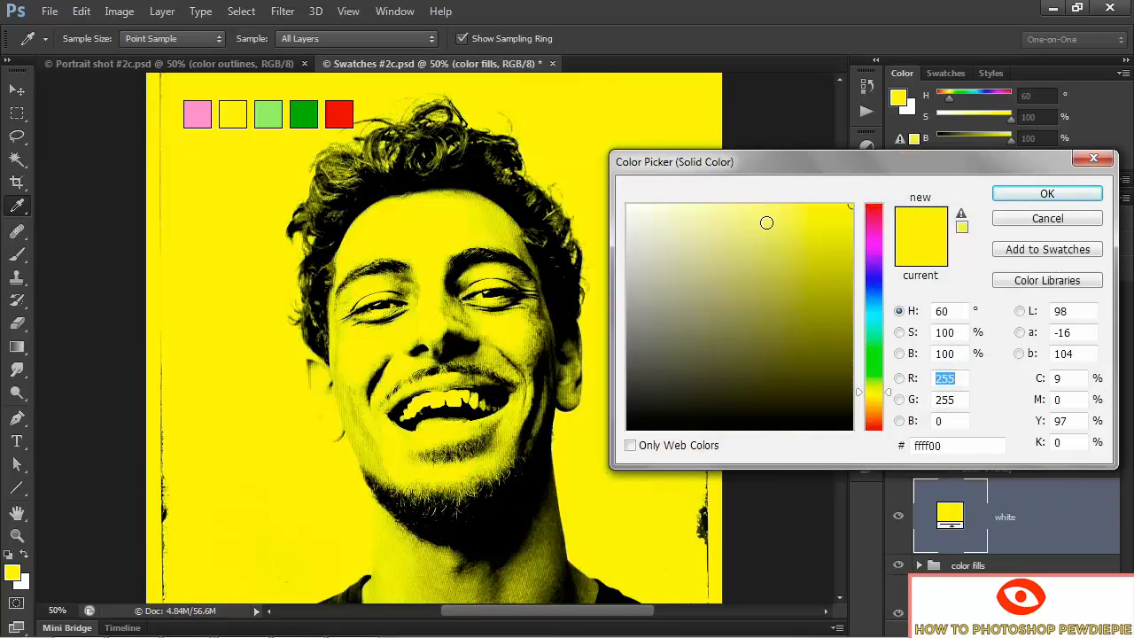
mouse_move(765, 223)
left_mouse_down()
mouse_move(679, 227)
mouse_move(616, 188)
left_mouse_up()
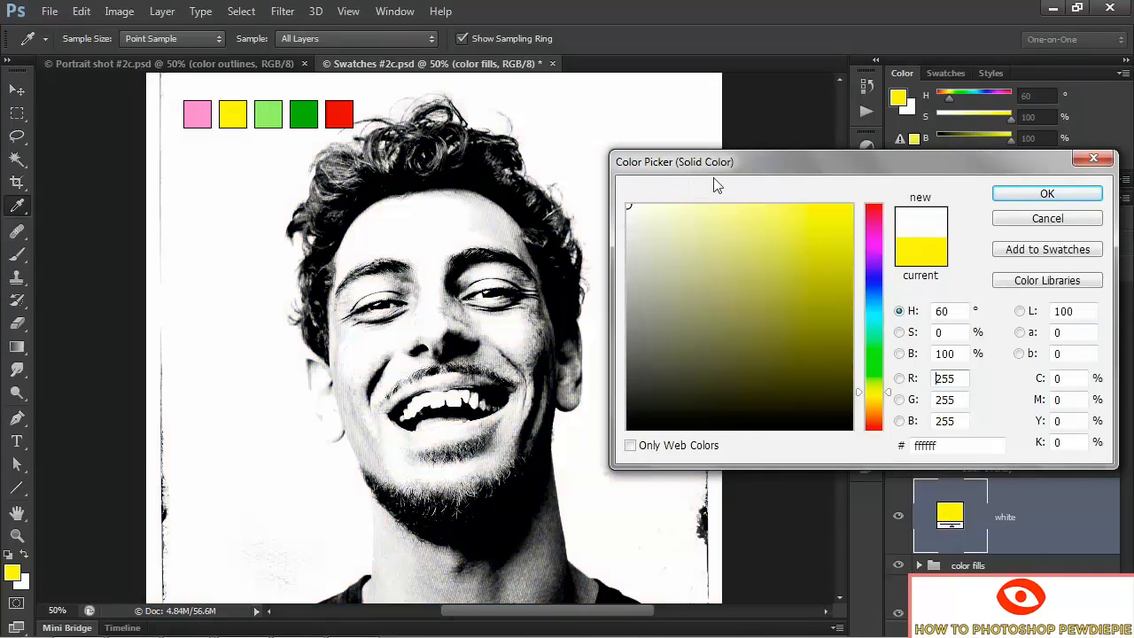
left_click(1019, 192)
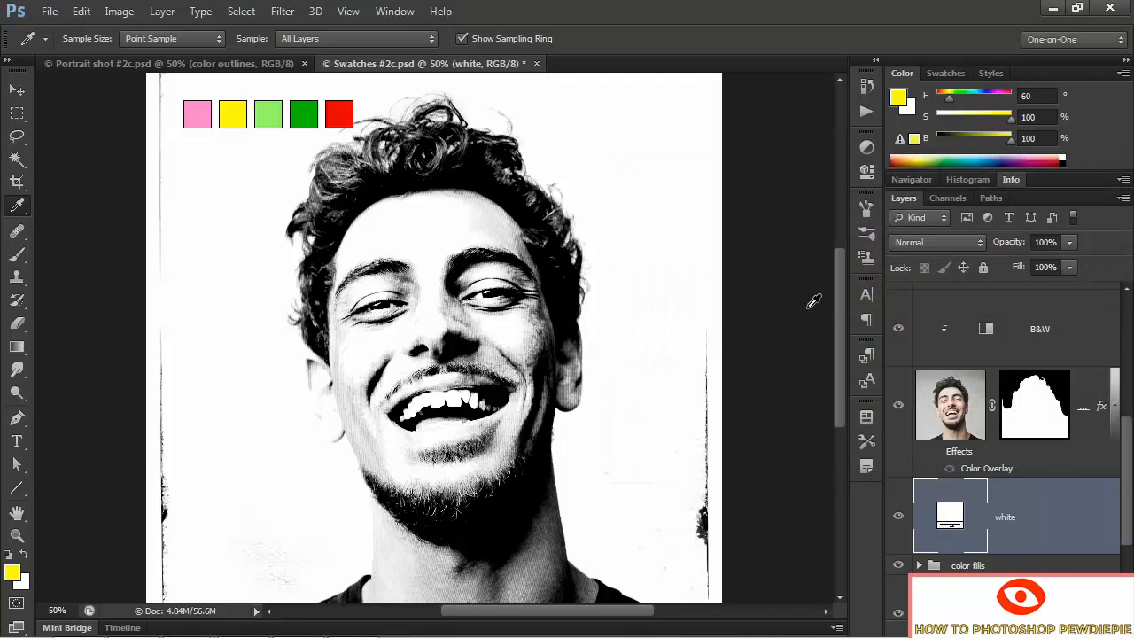
With the swatches layer hidden, load the RGB composite channel as a selection and invert it to select the dark areas
scroll(1012, 387, "up", 5)
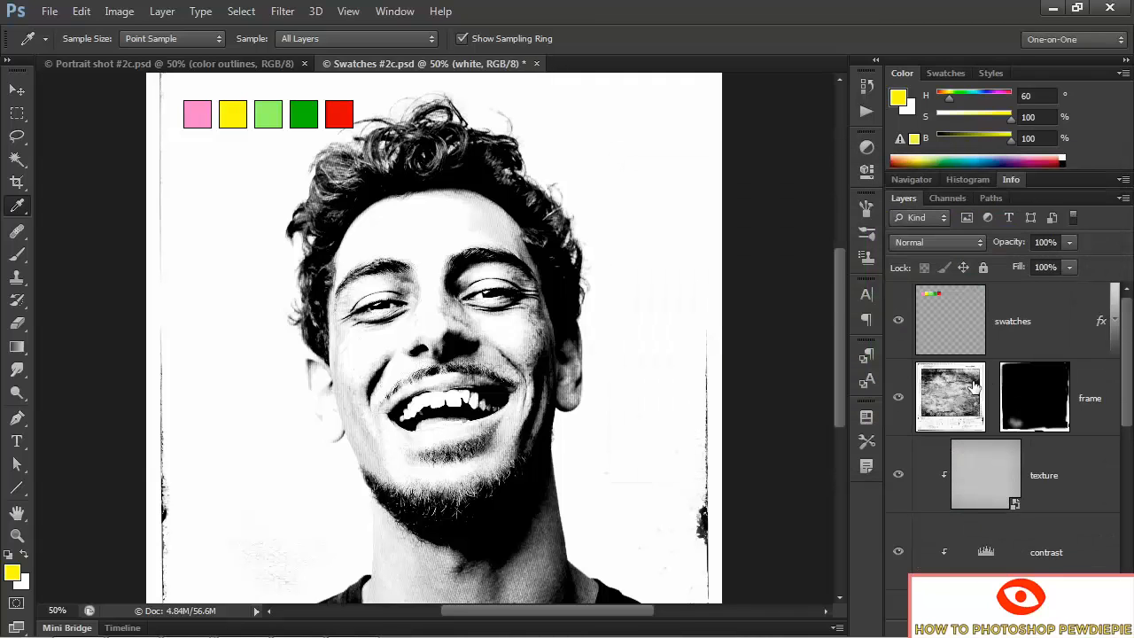
left_click(898, 323)
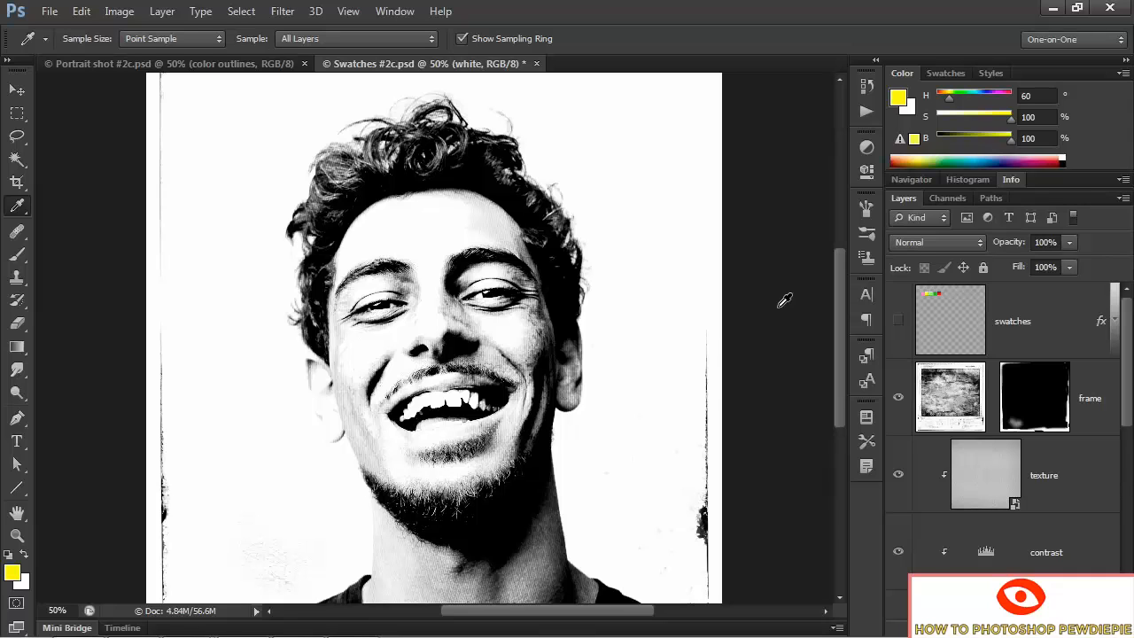
key("ctrl+0")
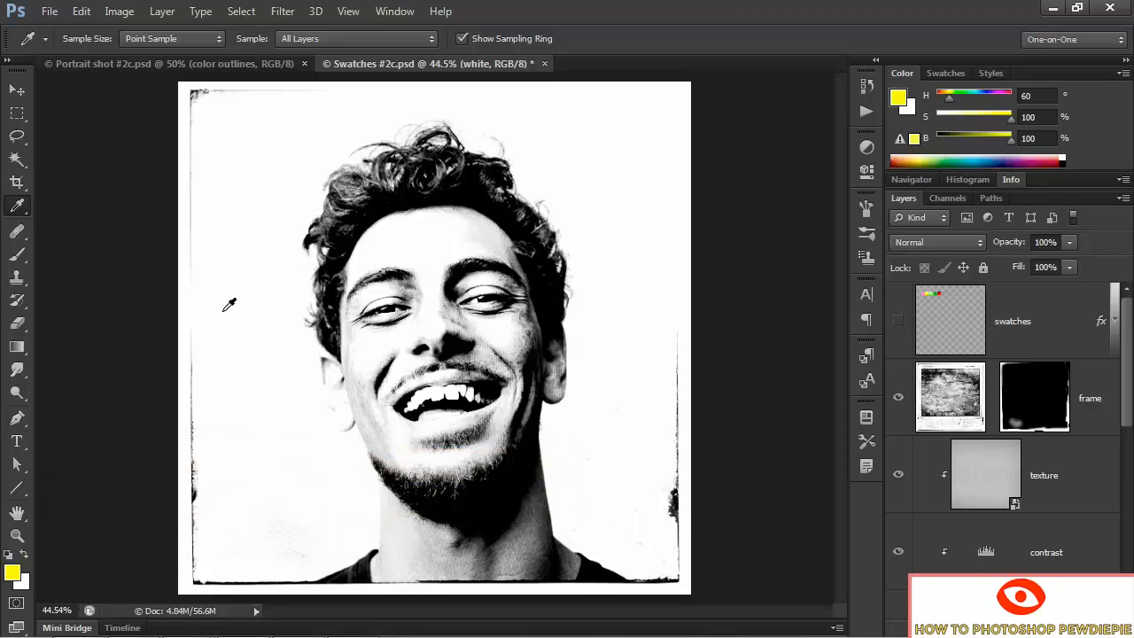
left_click(945, 200)
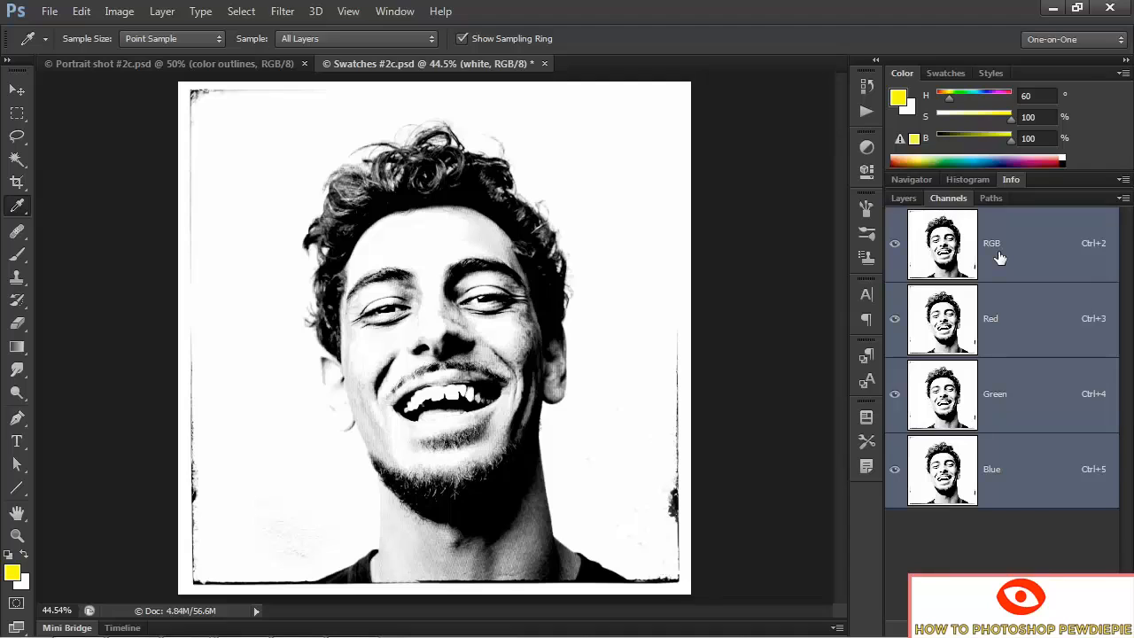
left_click_drag(999, 257, 1004, 261)
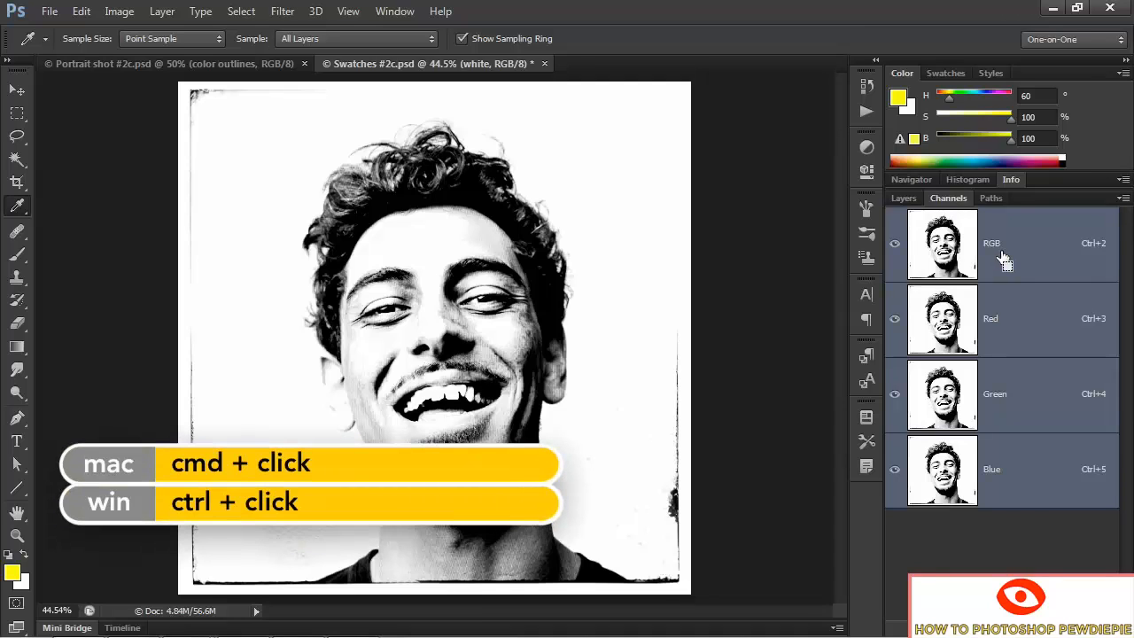
left_click(1004, 259, "ctrl")
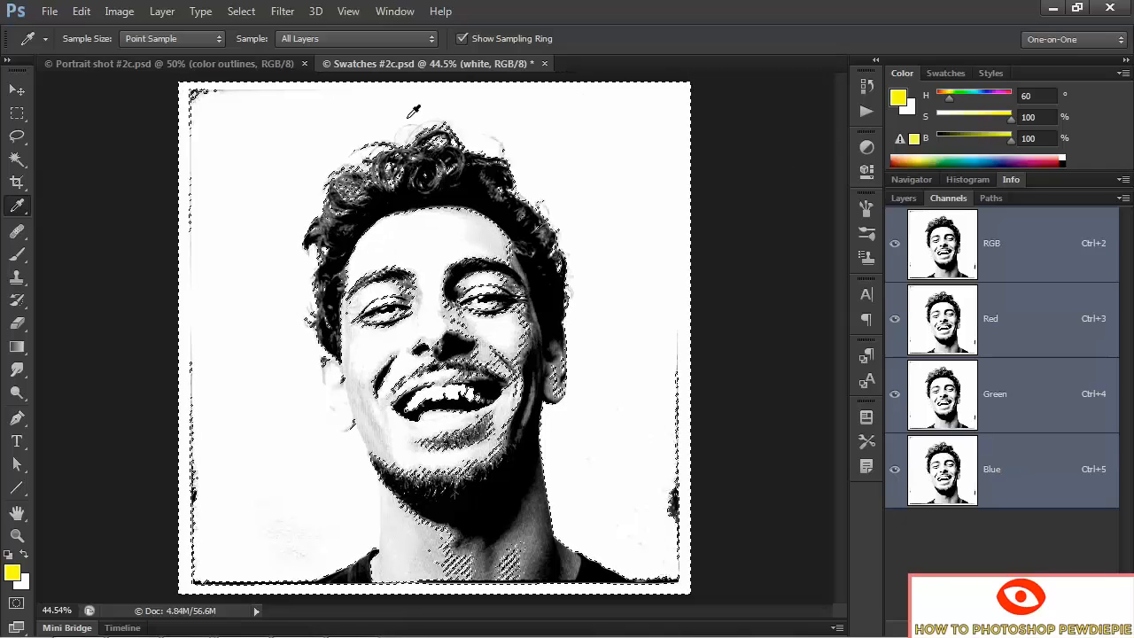
left_click(245, 15)
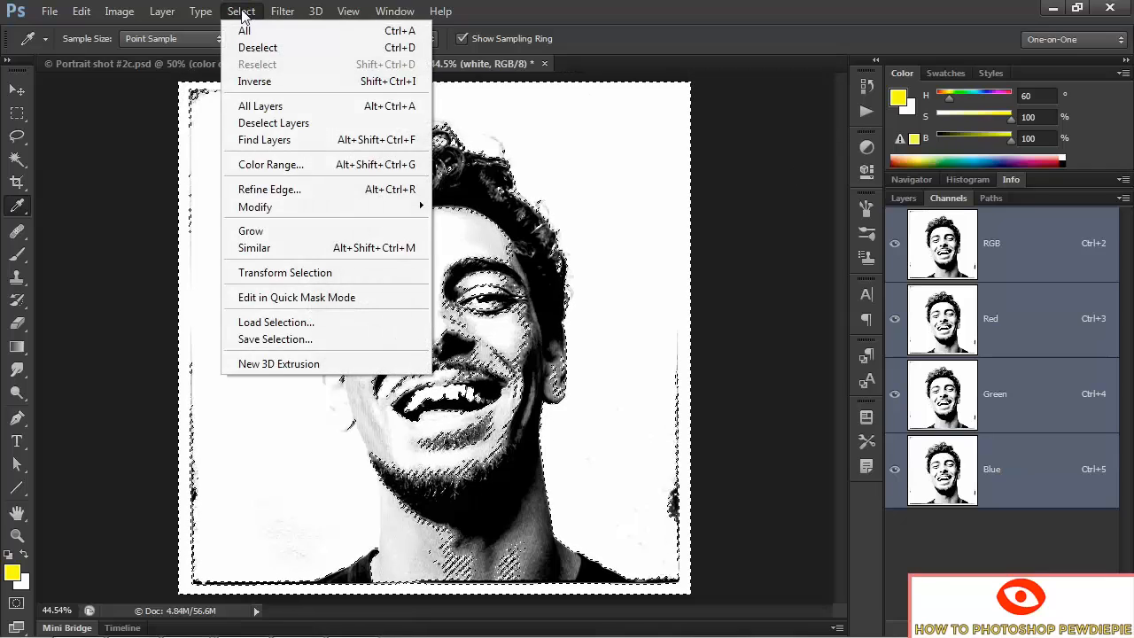
left_click(315, 85)
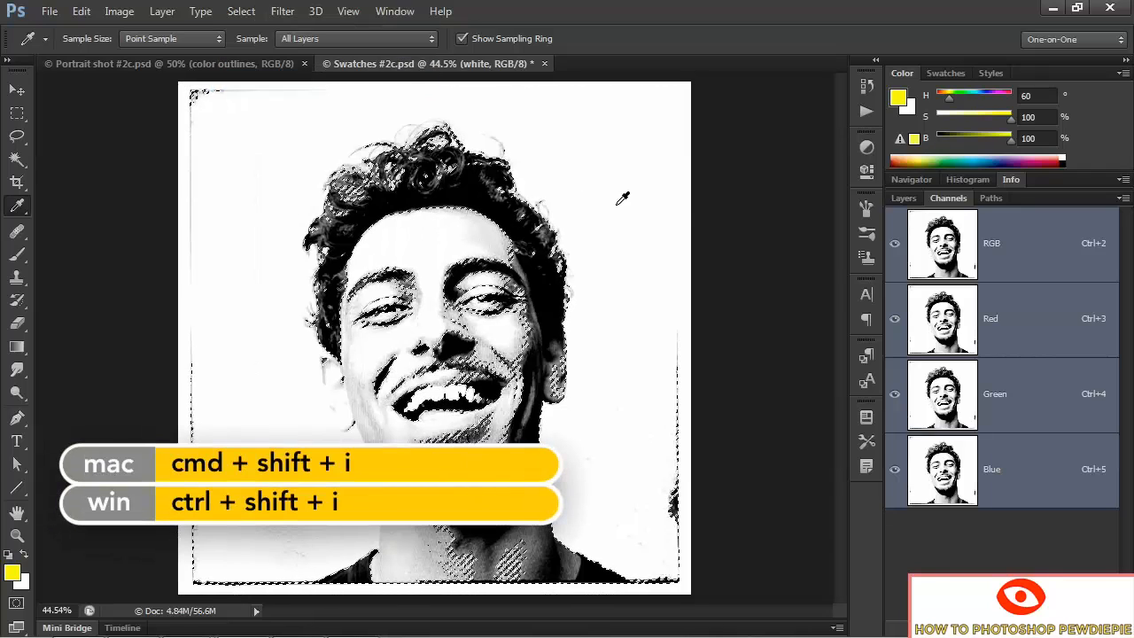
Hide the frame, man and white layers, keeping the inverted selection active
left_click(904, 198)
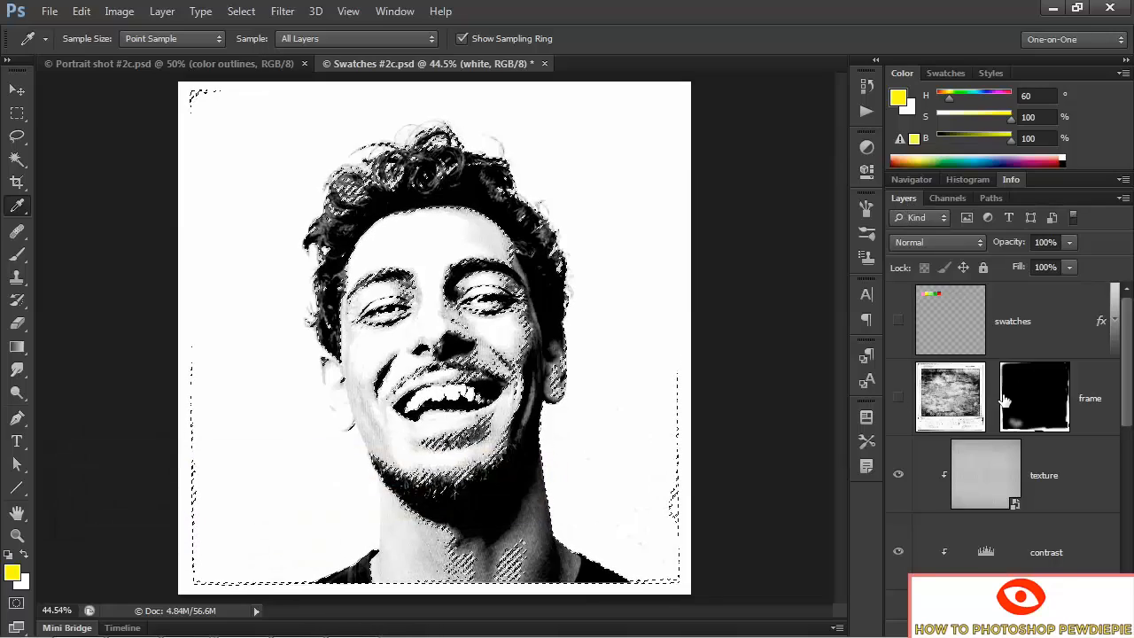
scroll(1002, 398, "down", 5)
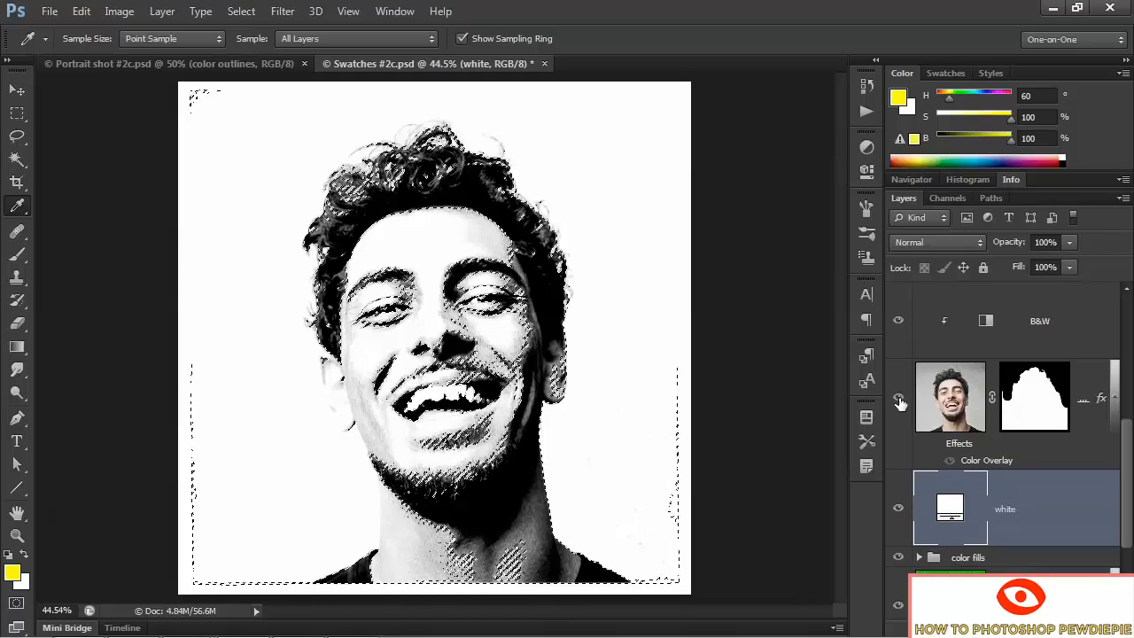
left_click(898, 397)
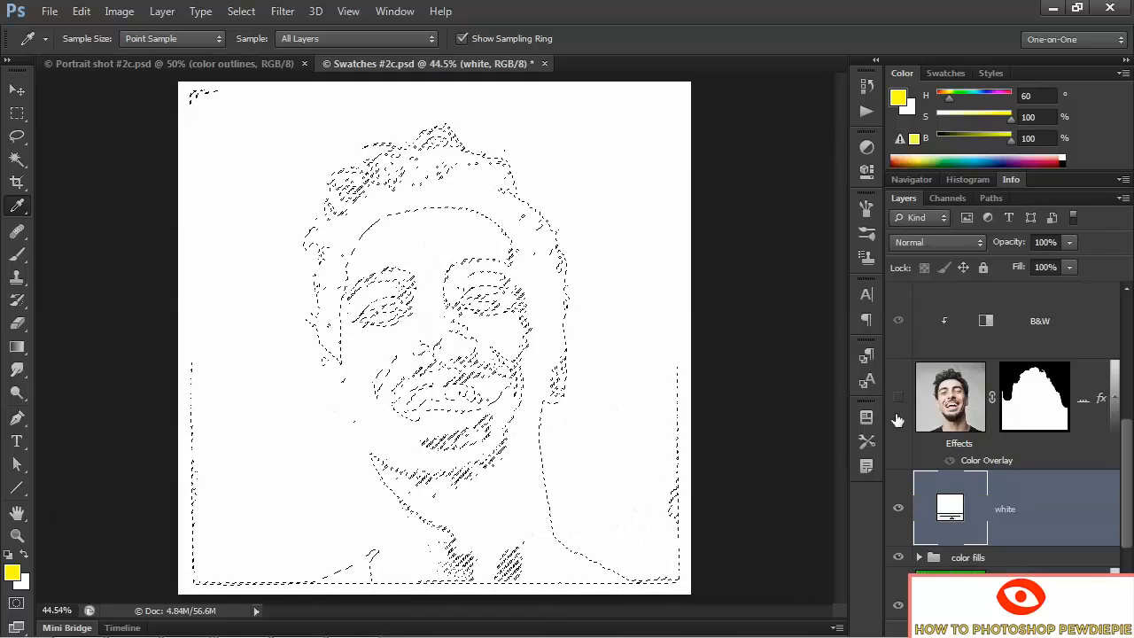
left_click(898, 509)
scroll(953, 487, "up", 5)
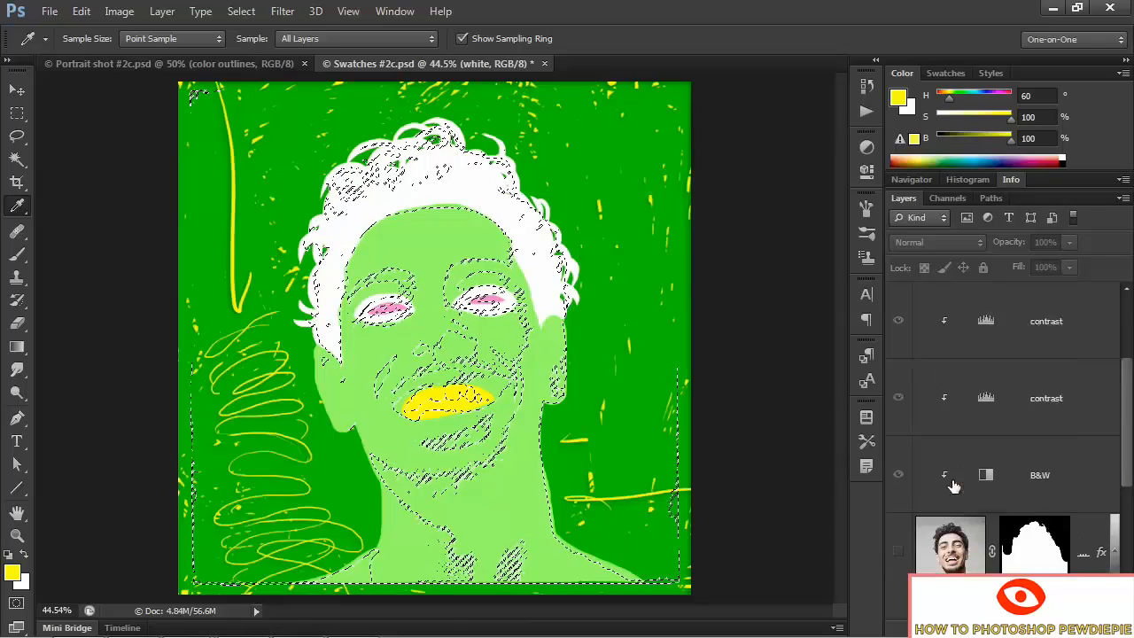
Create a new layer named color outlines above the swatches layer
left_click(1052, 323)
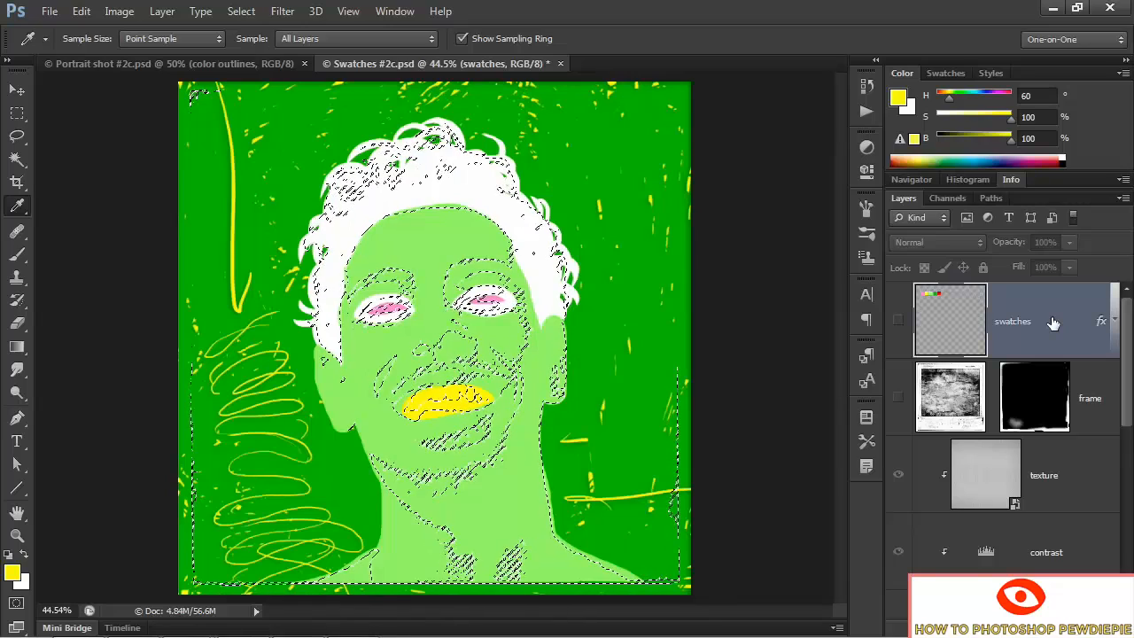
key("ctrl+shift+n")
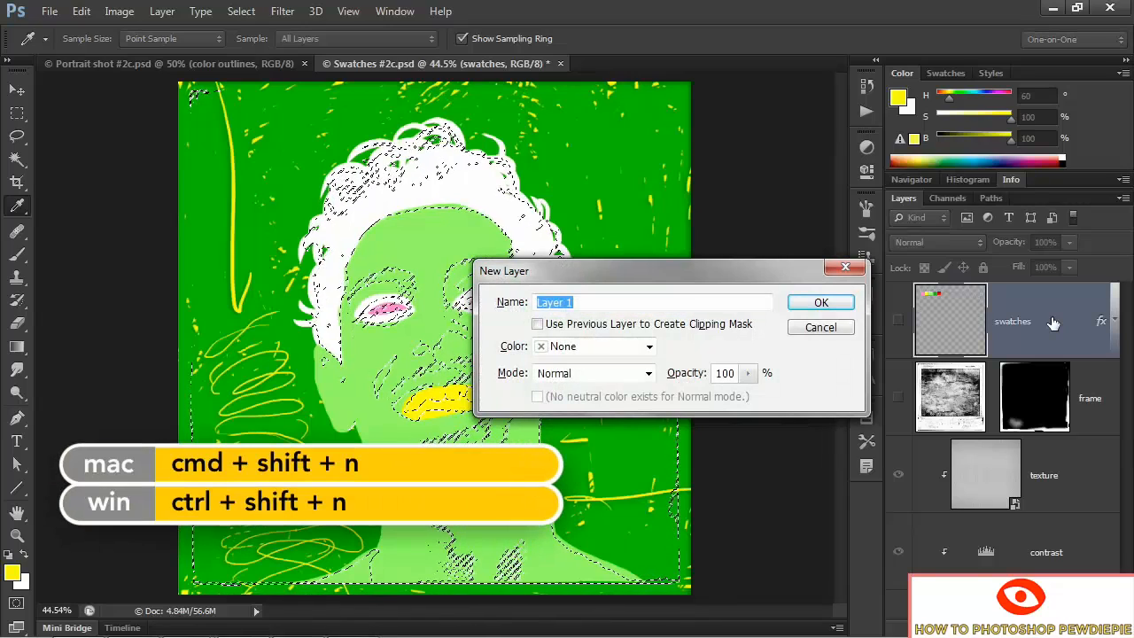
type("color")
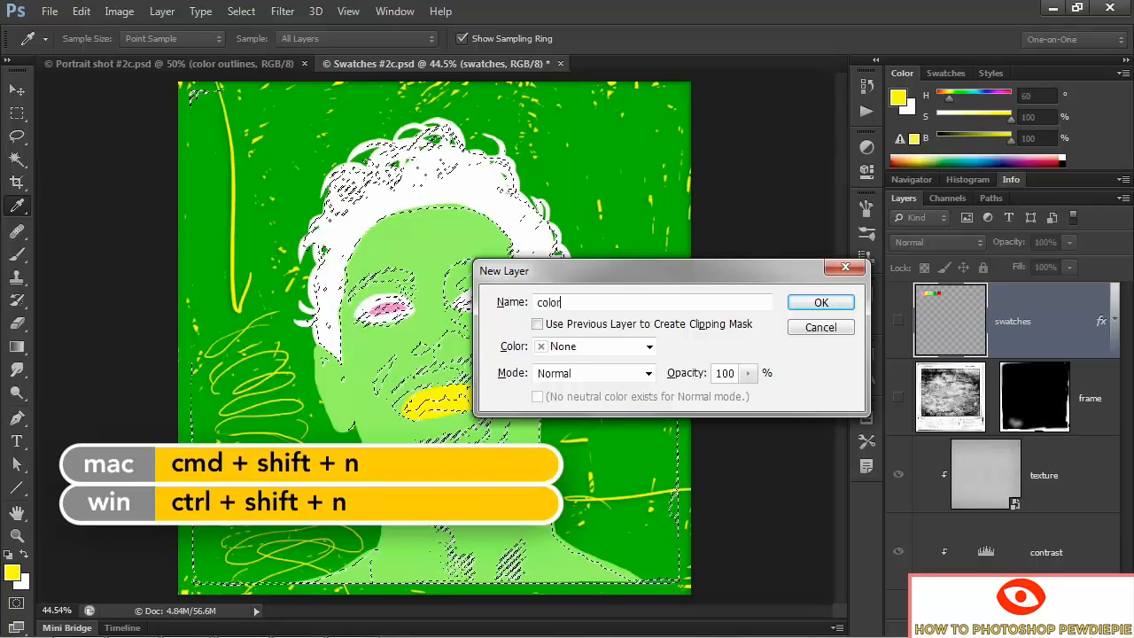
type(" outlines")
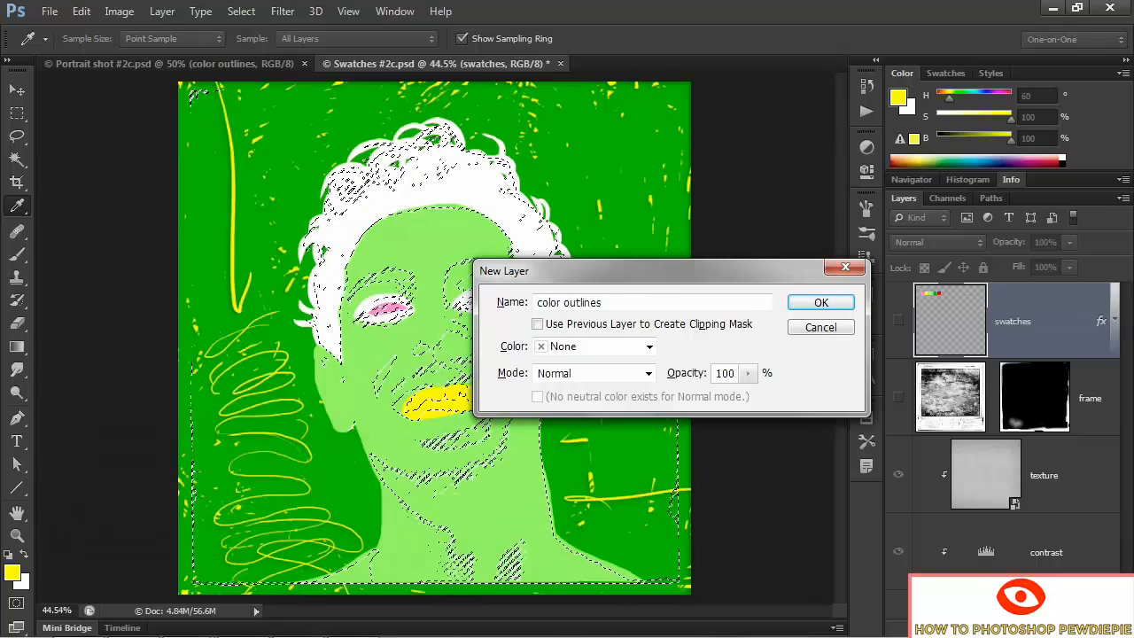
left_click(840, 302)
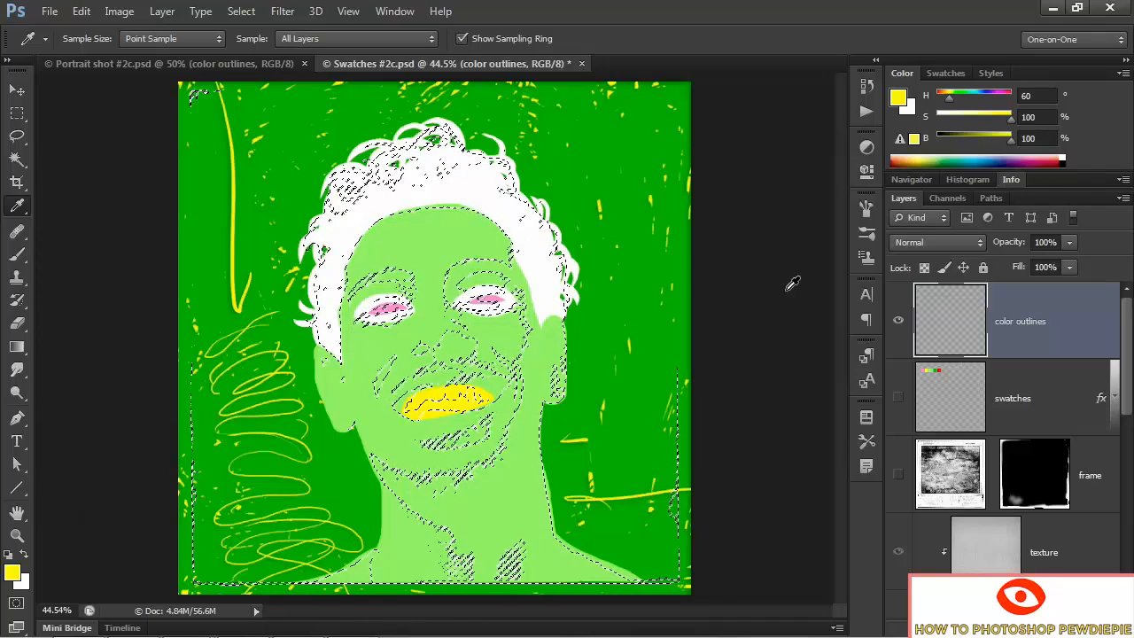
Show the swatches layer, sample its red as the foreground color, and hide the layer again
left_click(898, 401)
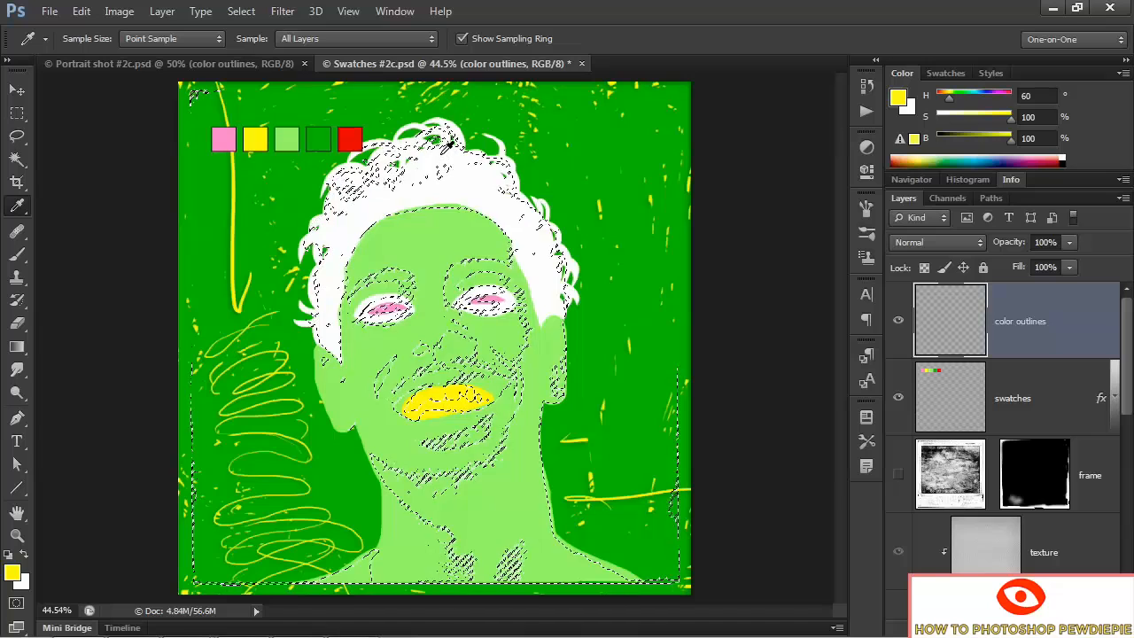
left_click(354, 139)
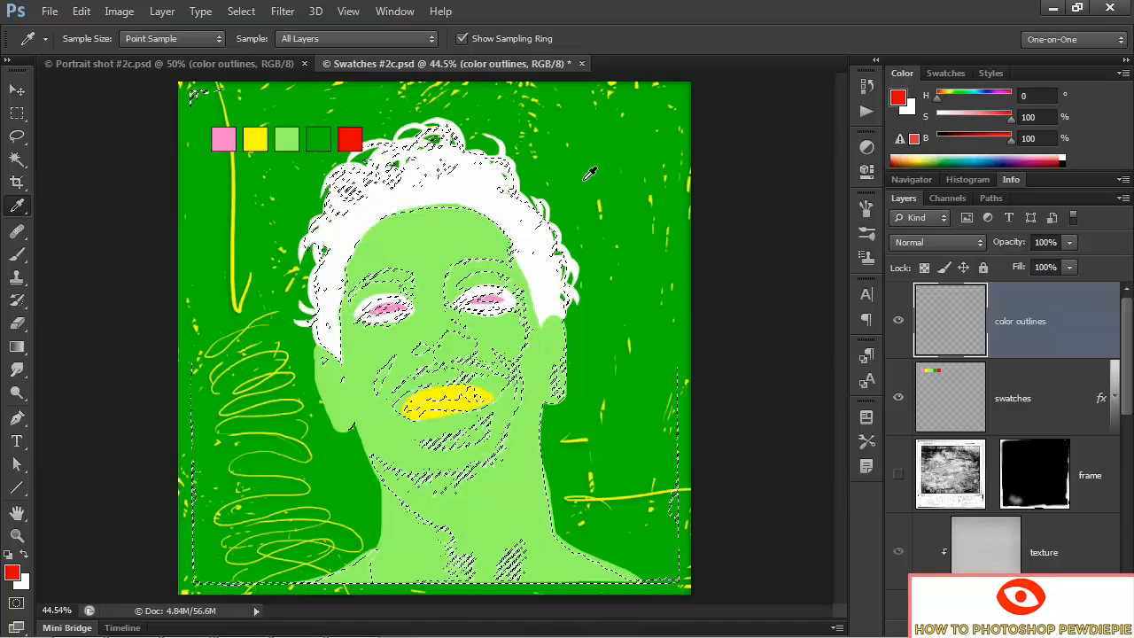
left_click(898, 399)
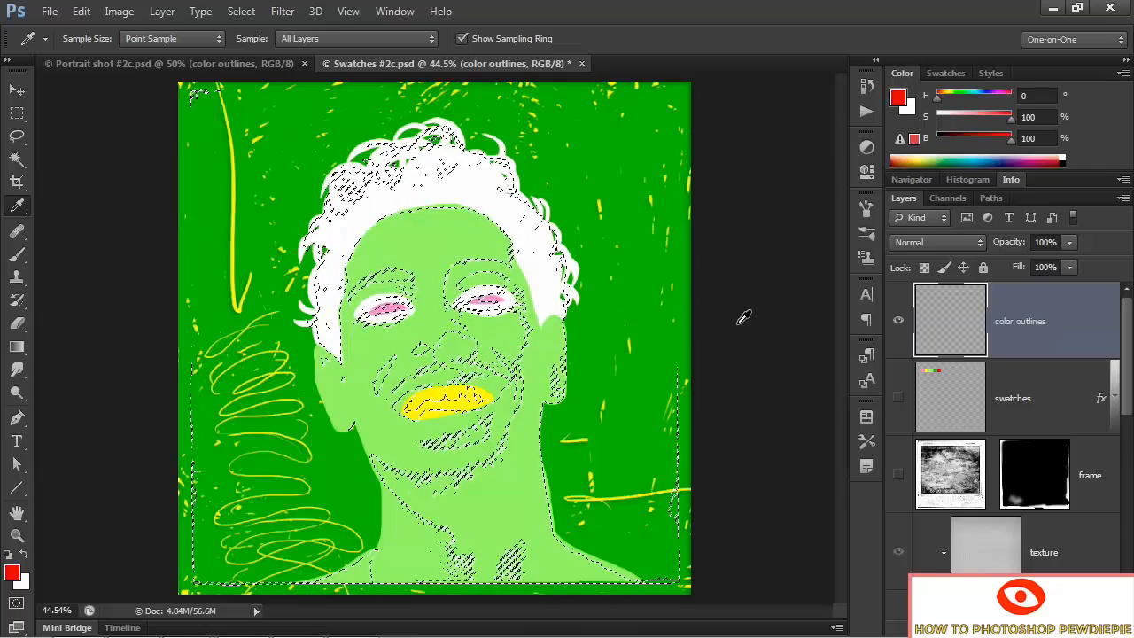
Fill the selected dark areas on the color outlines layer with the red foreground color and deselect
key("alt+BackSpace")
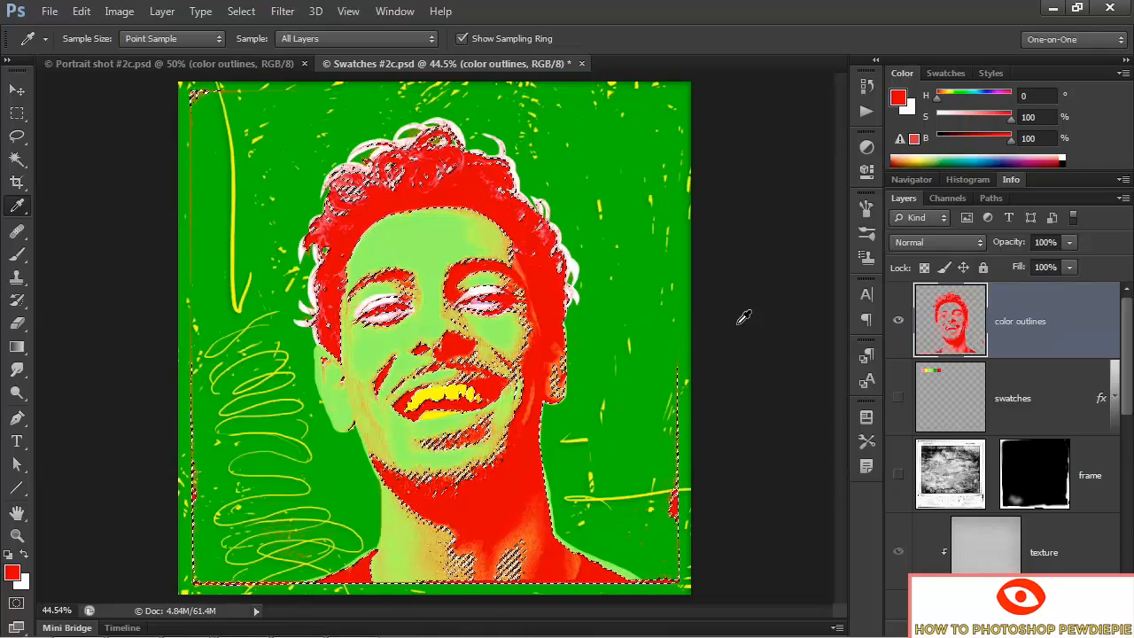
key("ctrl+d")
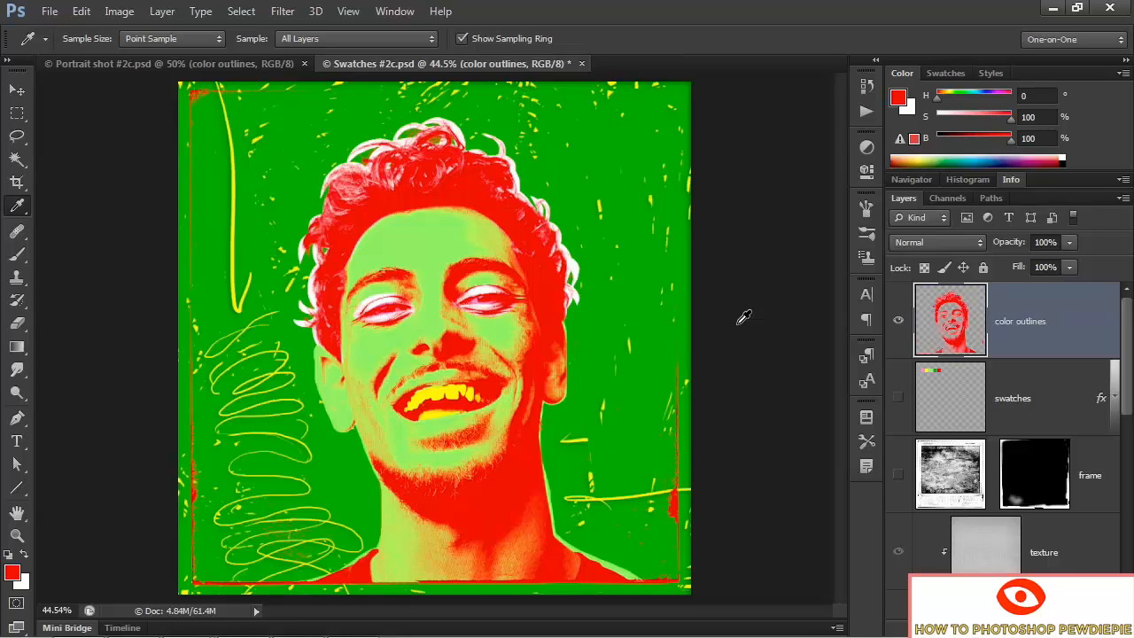
key("f")
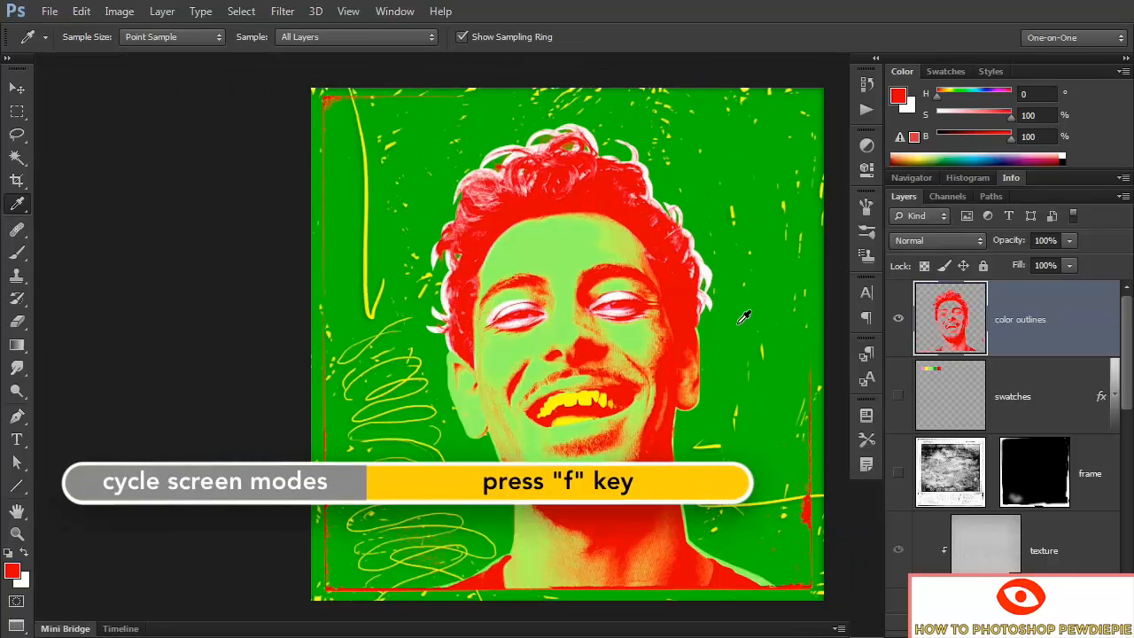
key("f")
key("ctrl+plus")
key("ctrl+plus")
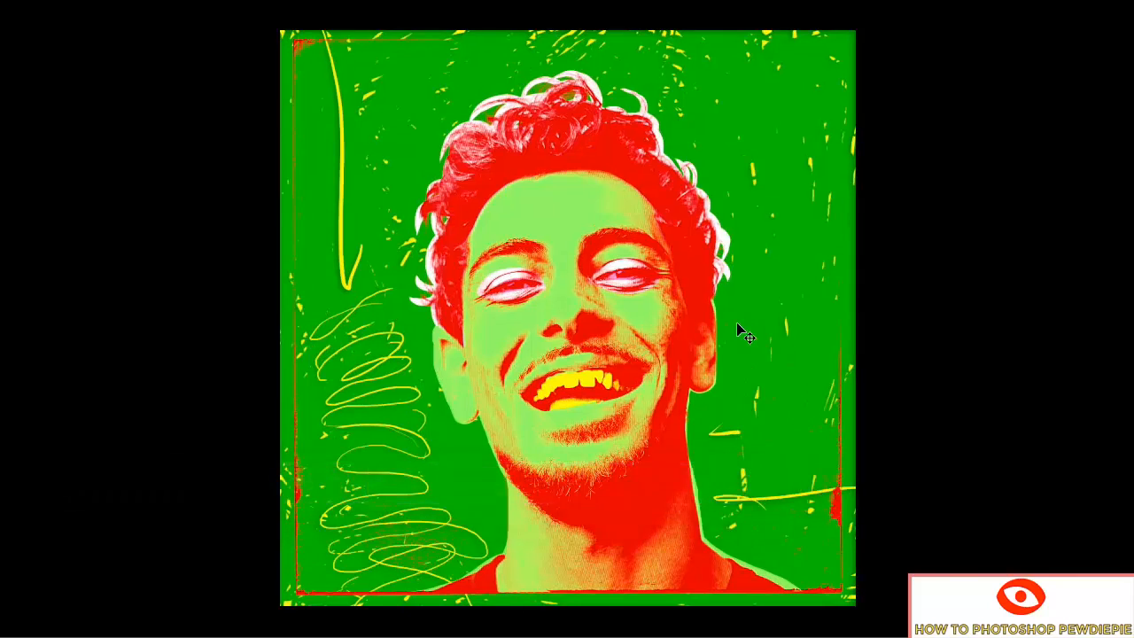
key("i")
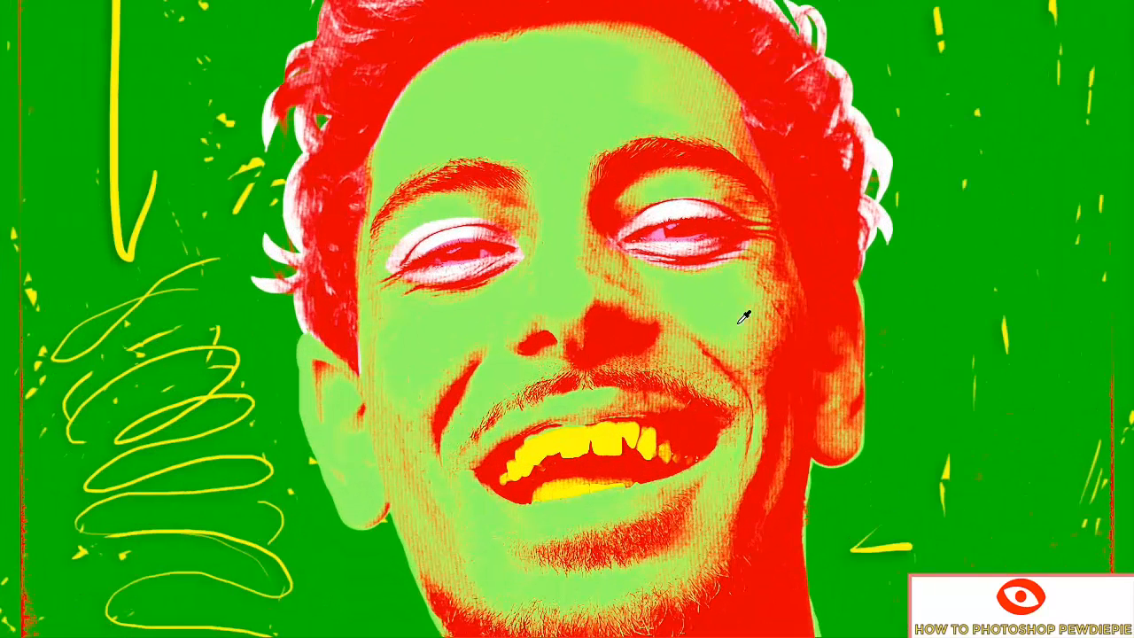
left_click_drag(663, 552, 654, 458)
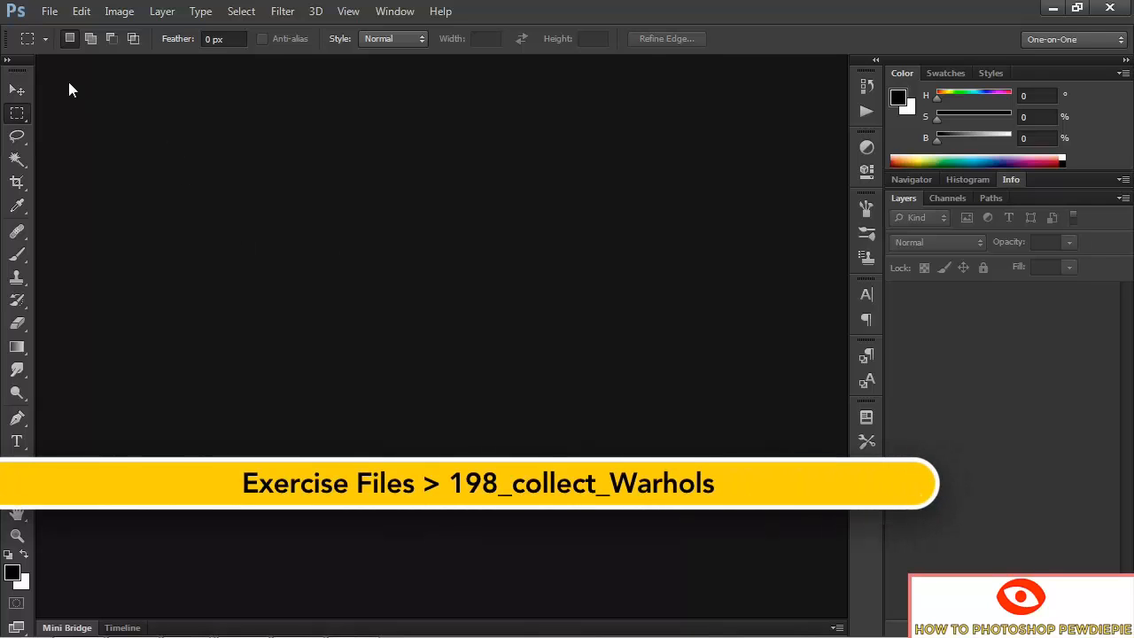
Switch to Bridge, select the six files Portrait shot #1a.psd through Portrait shot #2c.psd, and load them into Photoshop layers
left_click(50, 12)
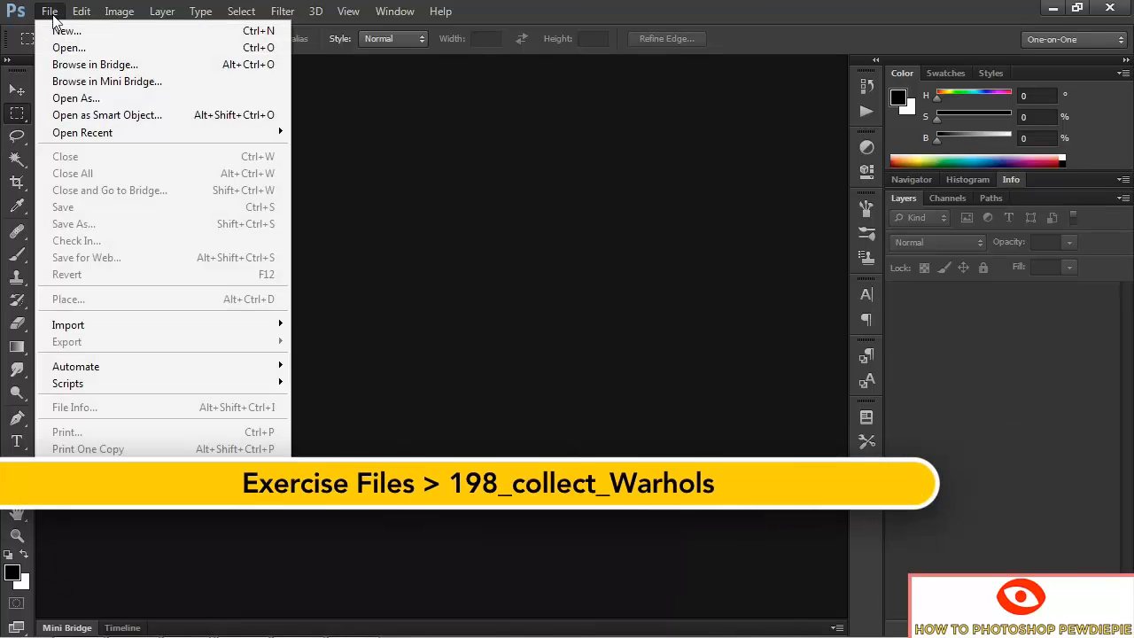
left_click(171, 64)
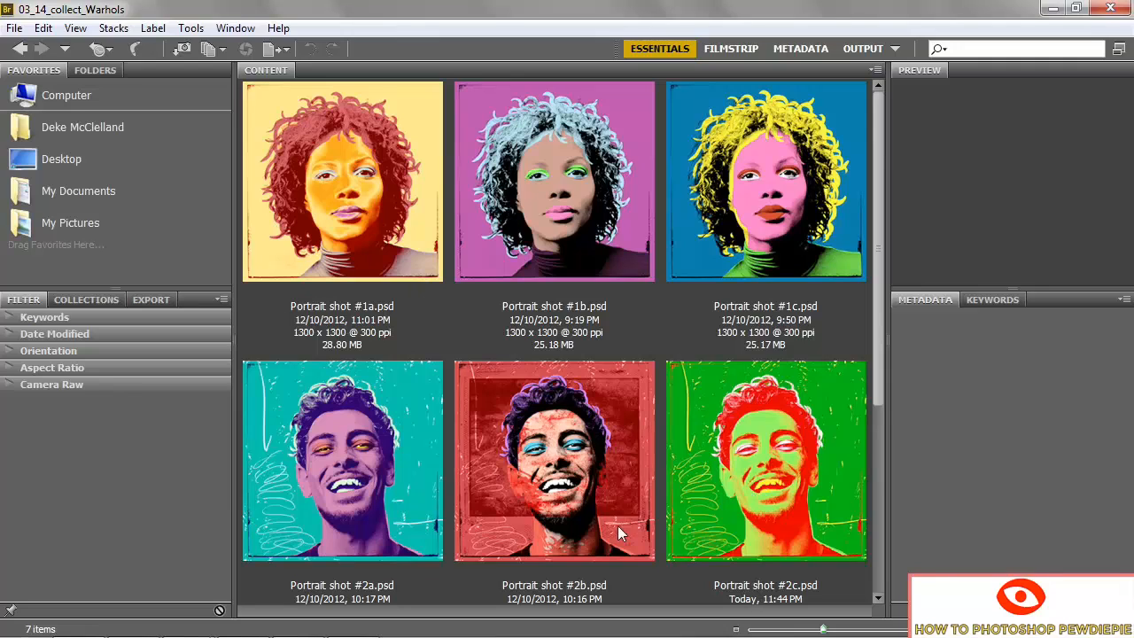
left_click(358, 226)
left_click(722, 468, "shift")
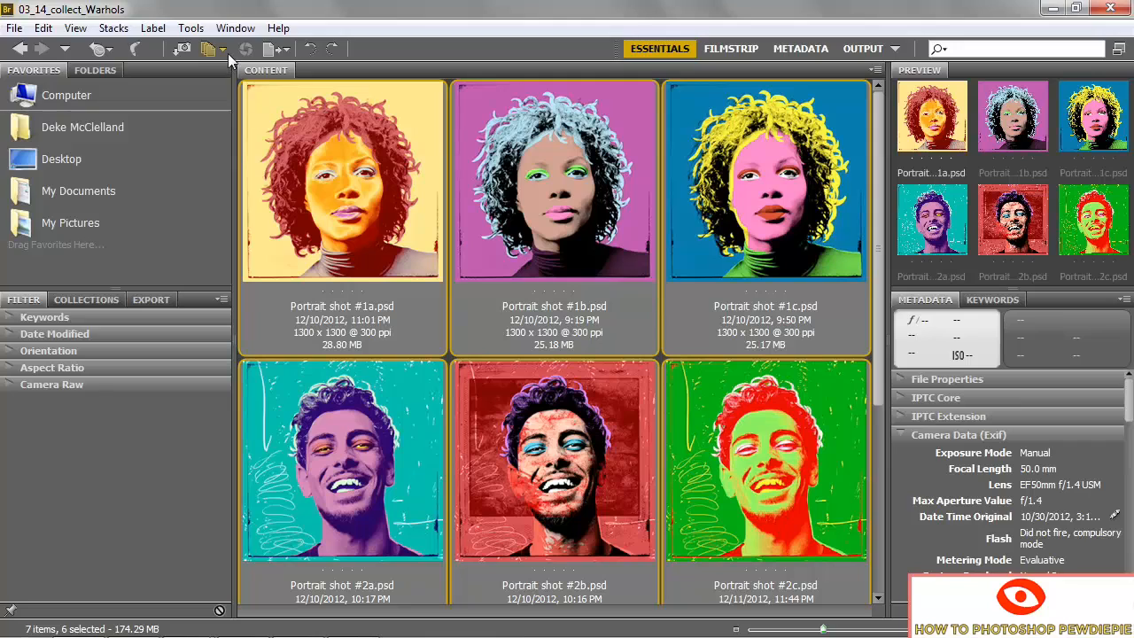
left_click(191, 29)
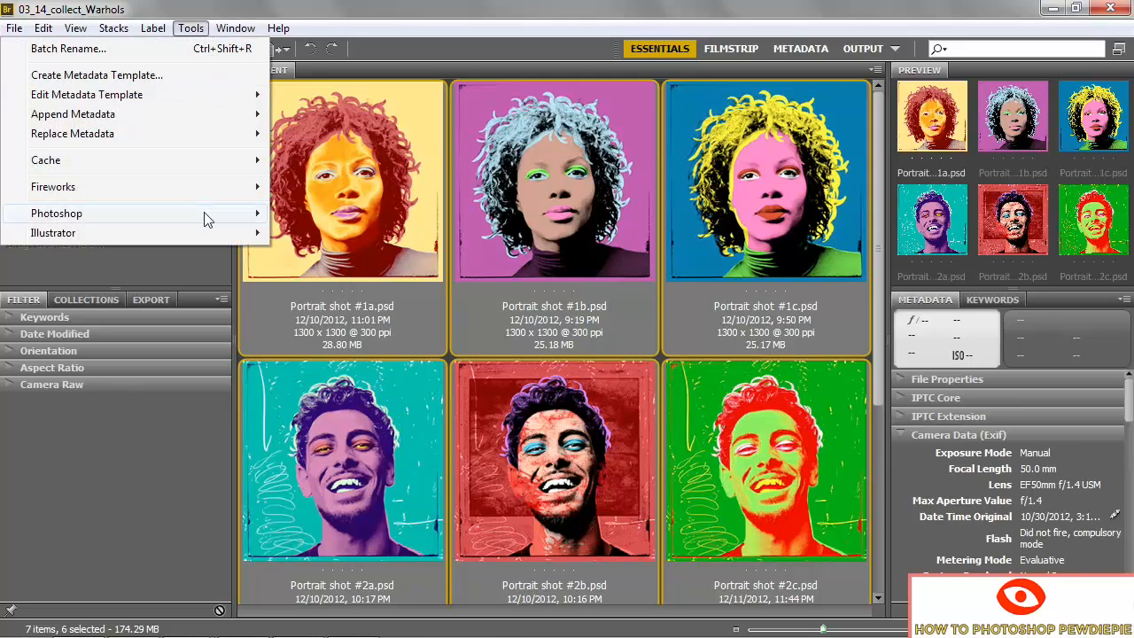
mouse_move(207, 220)
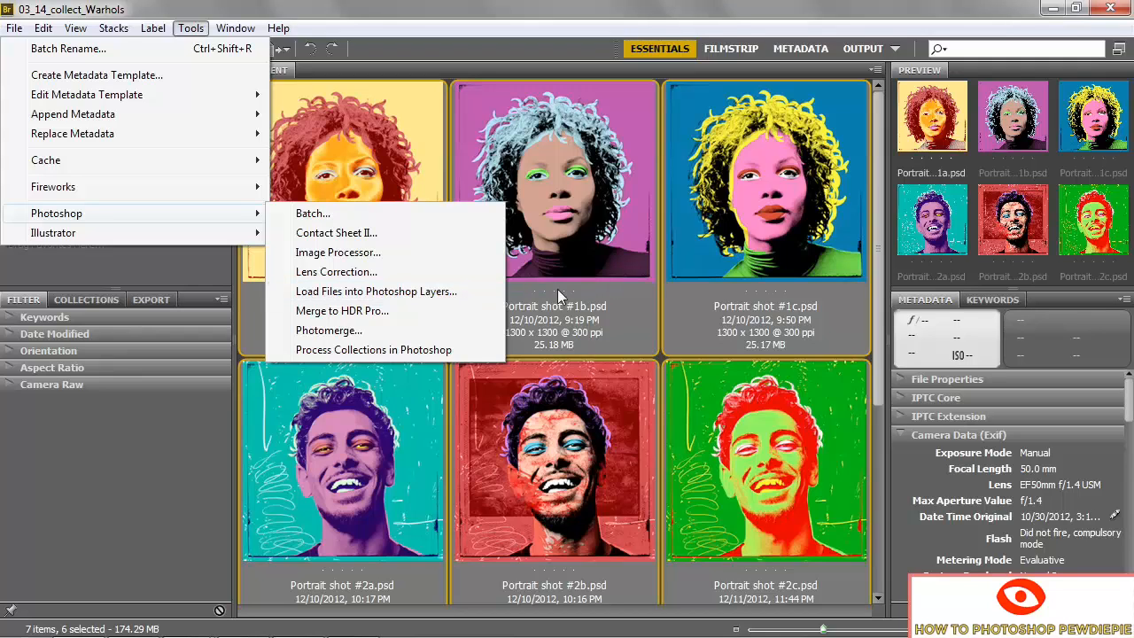
left_click(487, 297)
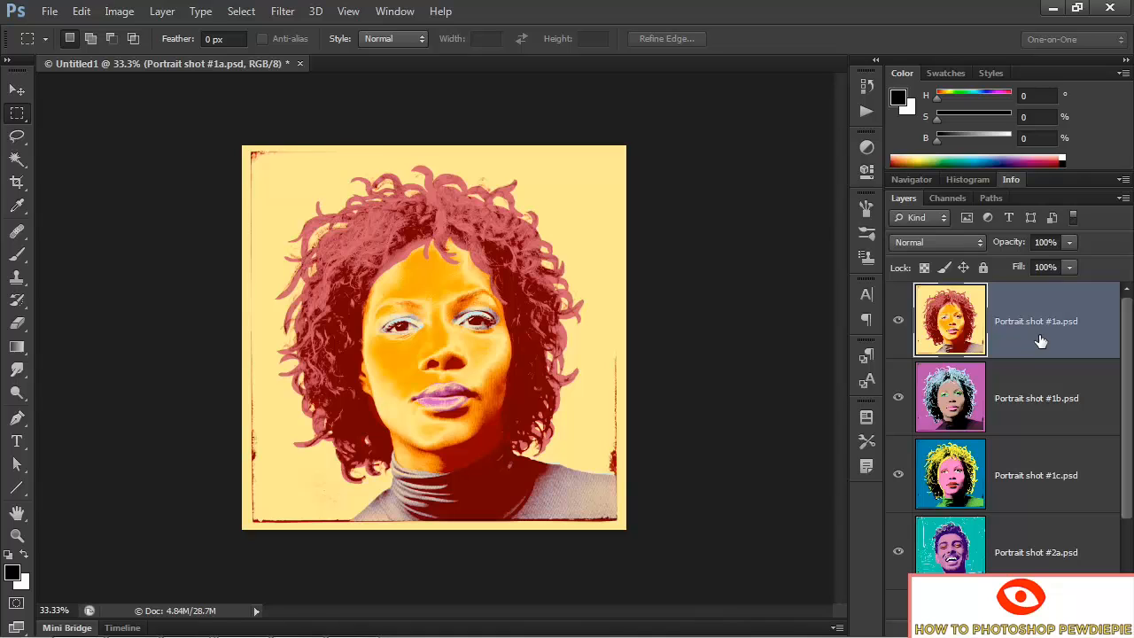
Enlarge the canvas to 300 percent width and 200 percent height, anchored at the upper-left corner
scroll(1041, 342, "down", 3)
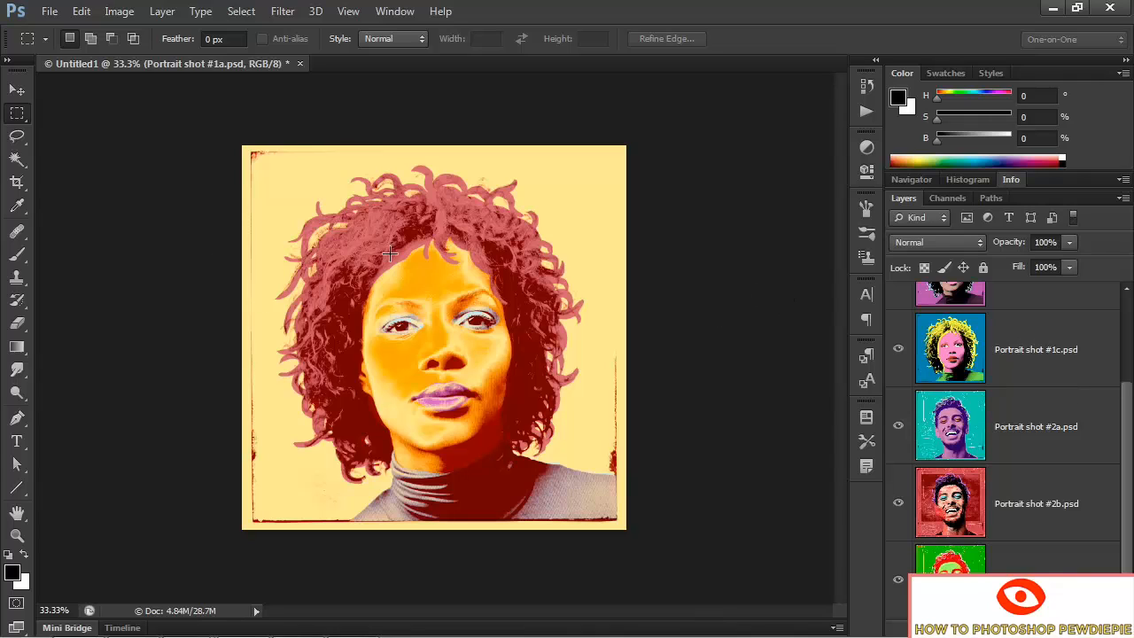
left_click(123, 13)
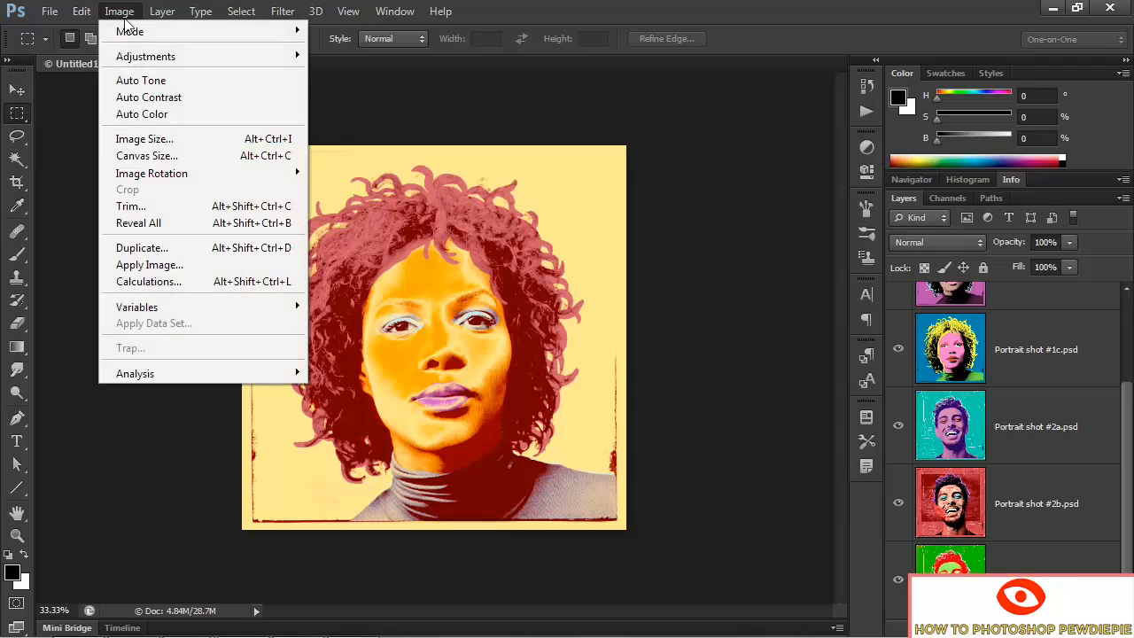
left_click(200, 156)
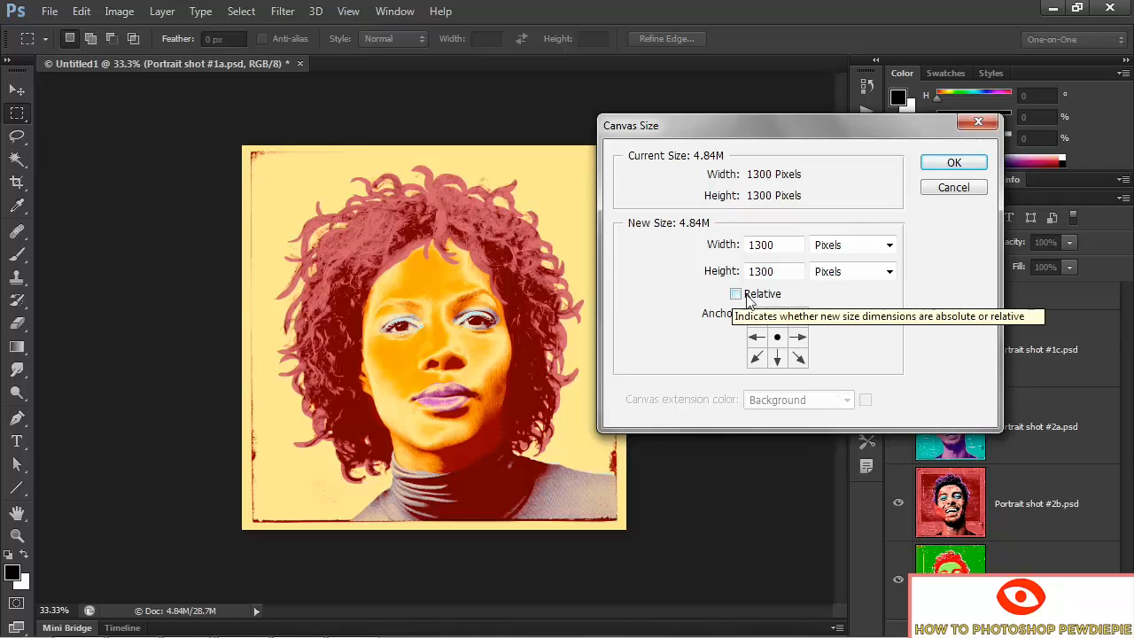
left_click(862, 254)
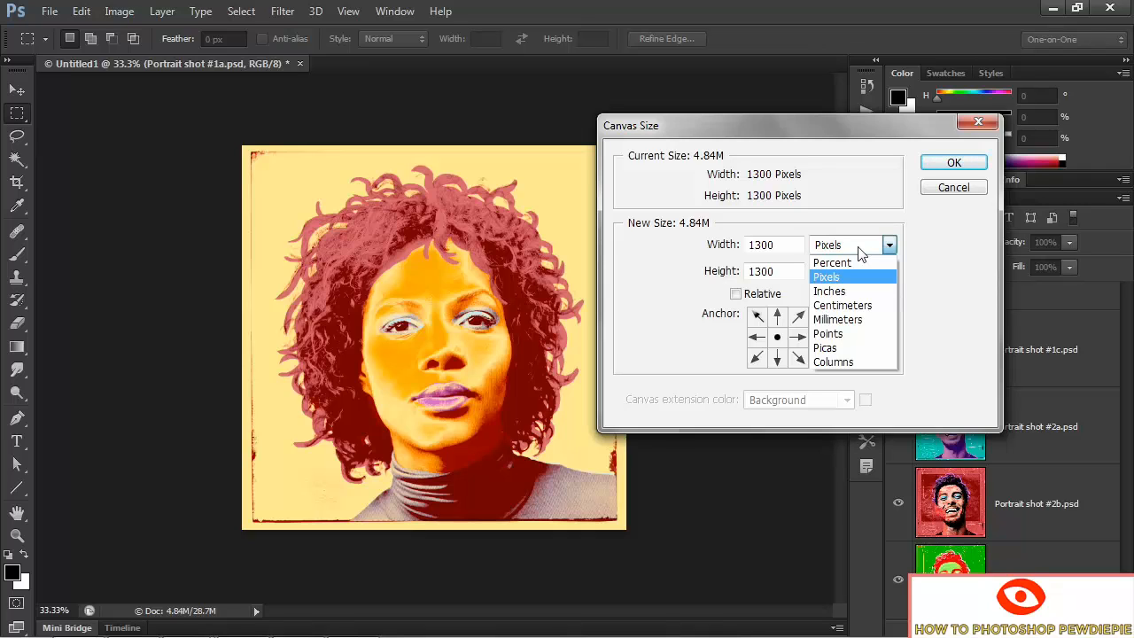
left_click(837, 262)
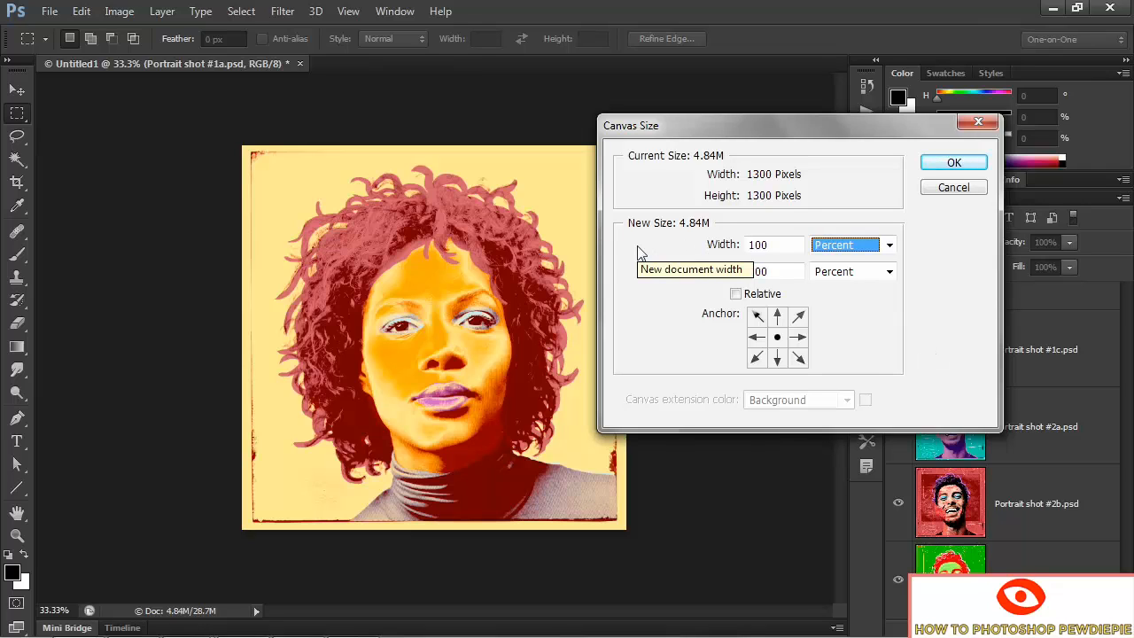
left_click_drag(755, 247, 746, 251)
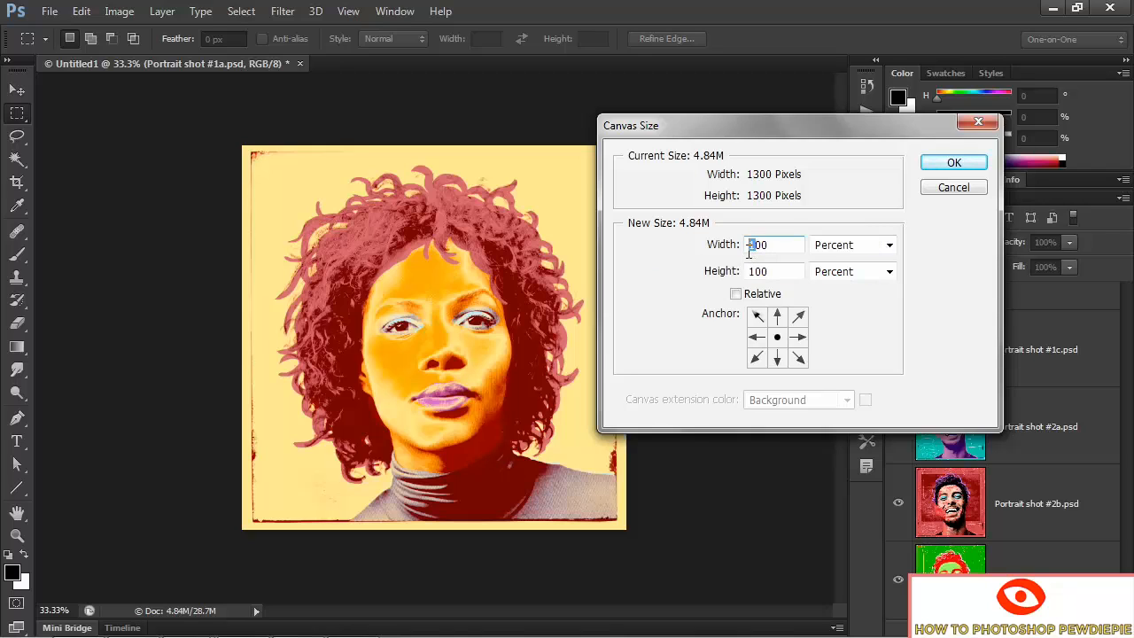
type("3")
key("Tab")
key("Tab")
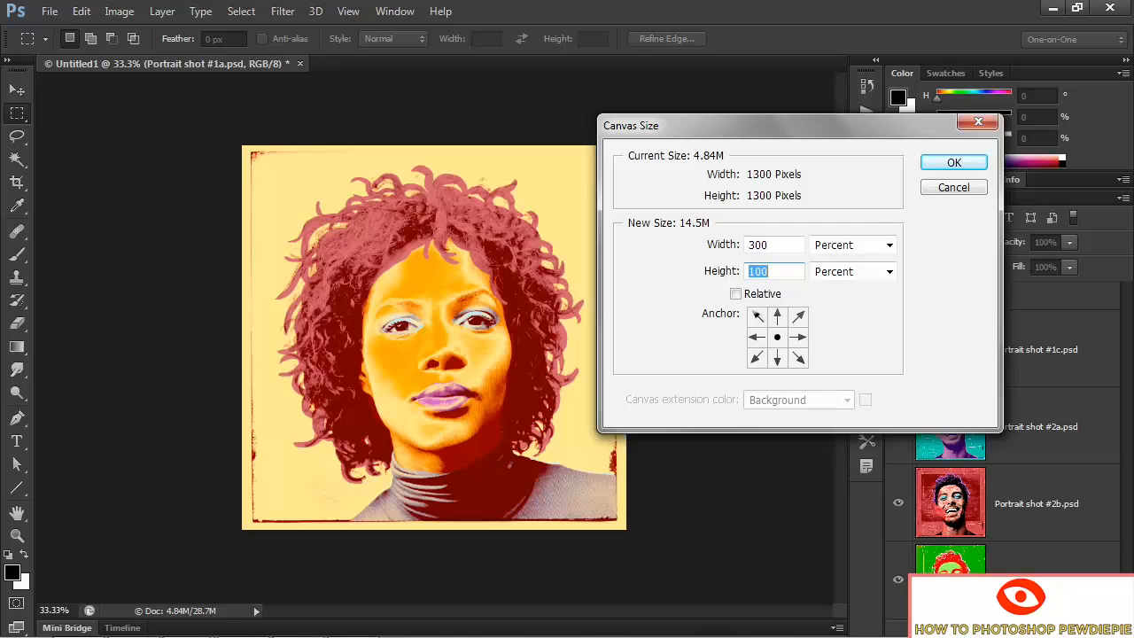
type("200")
left_click(755, 317)
left_click(944, 165)
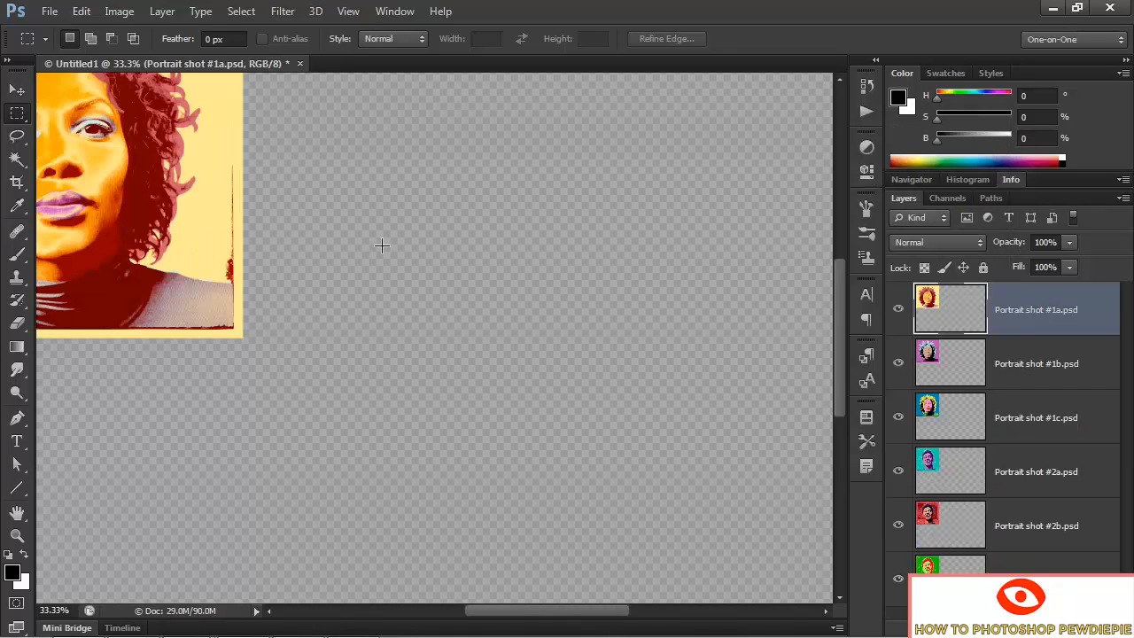
key("ctrl+0")
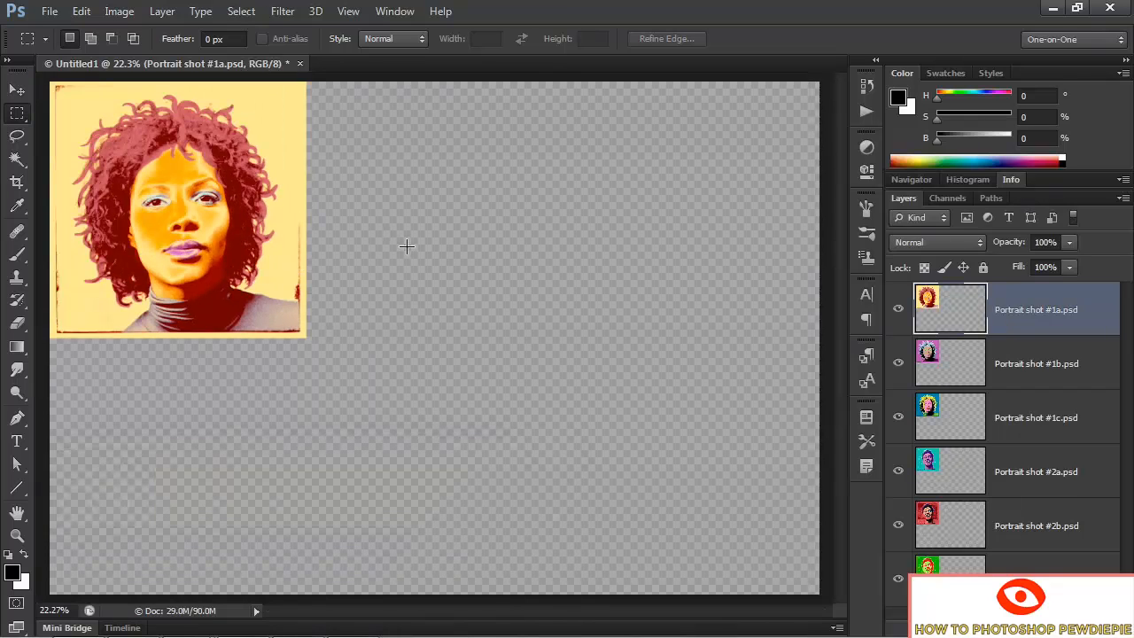
Select the entire canvas and align the Portrait shot #1b layer to its right edge
key("ctrl+a")
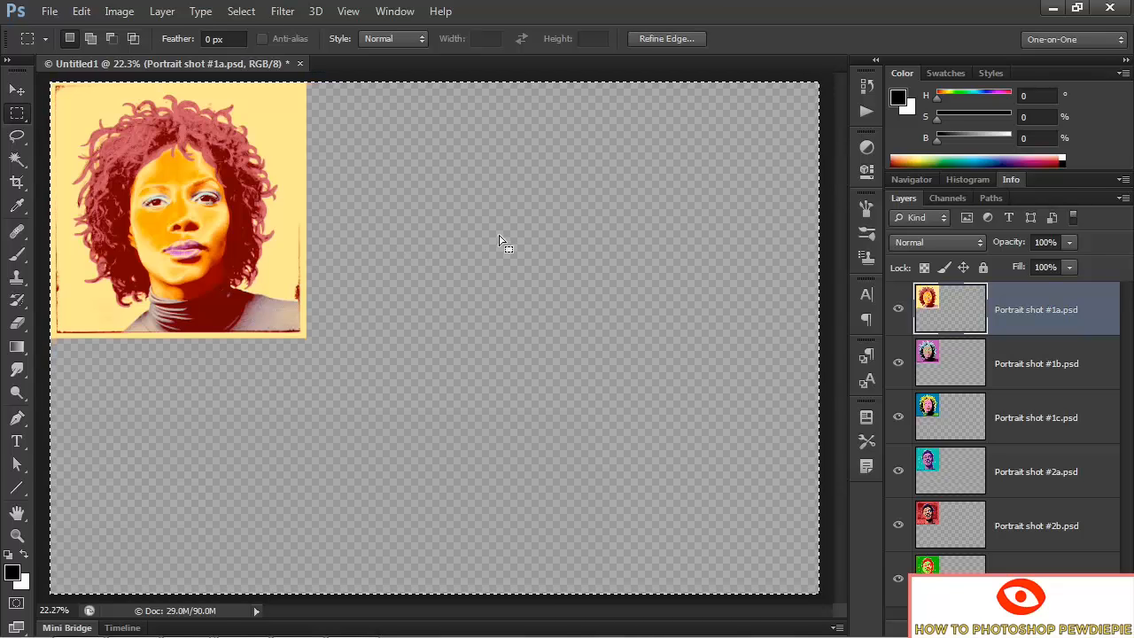
left_click(975, 369)
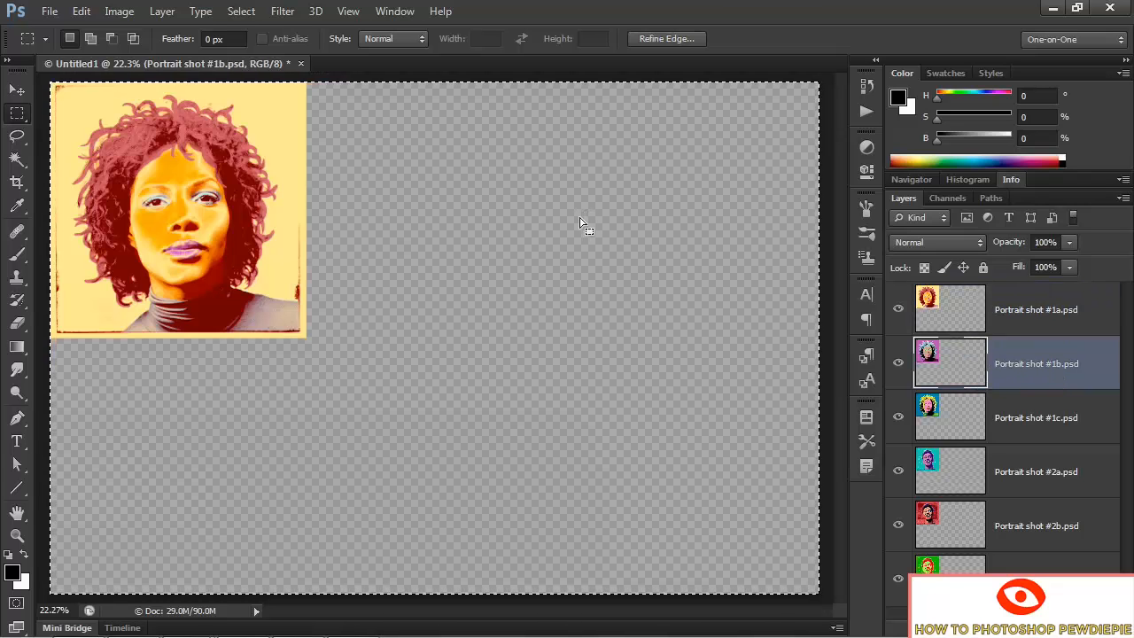
left_click(17, 90)
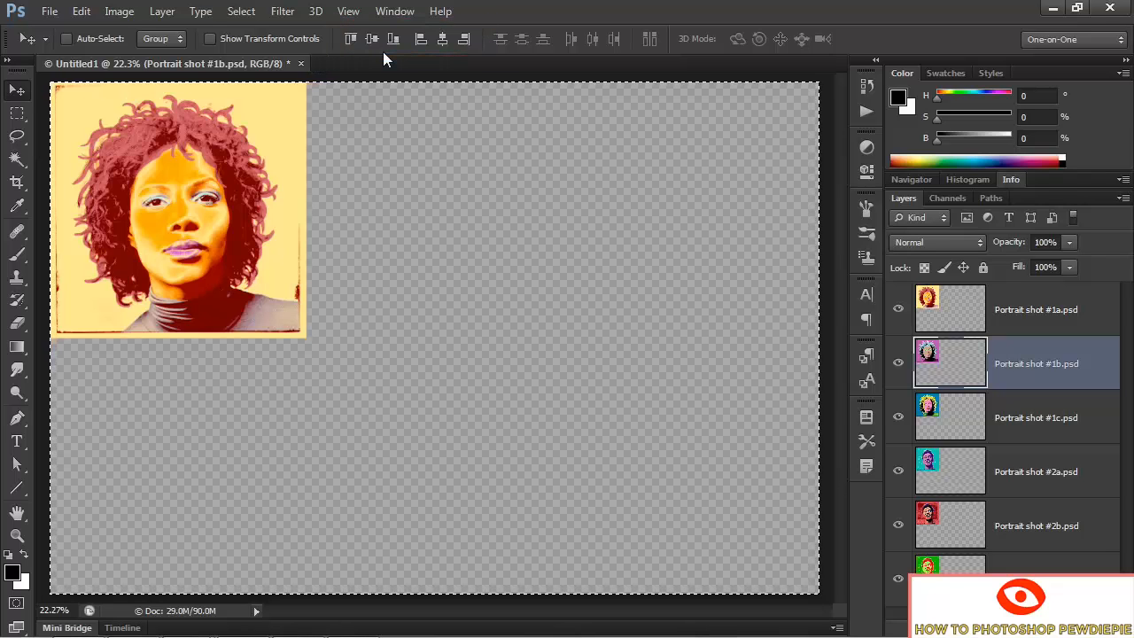
left_click(462, 40)
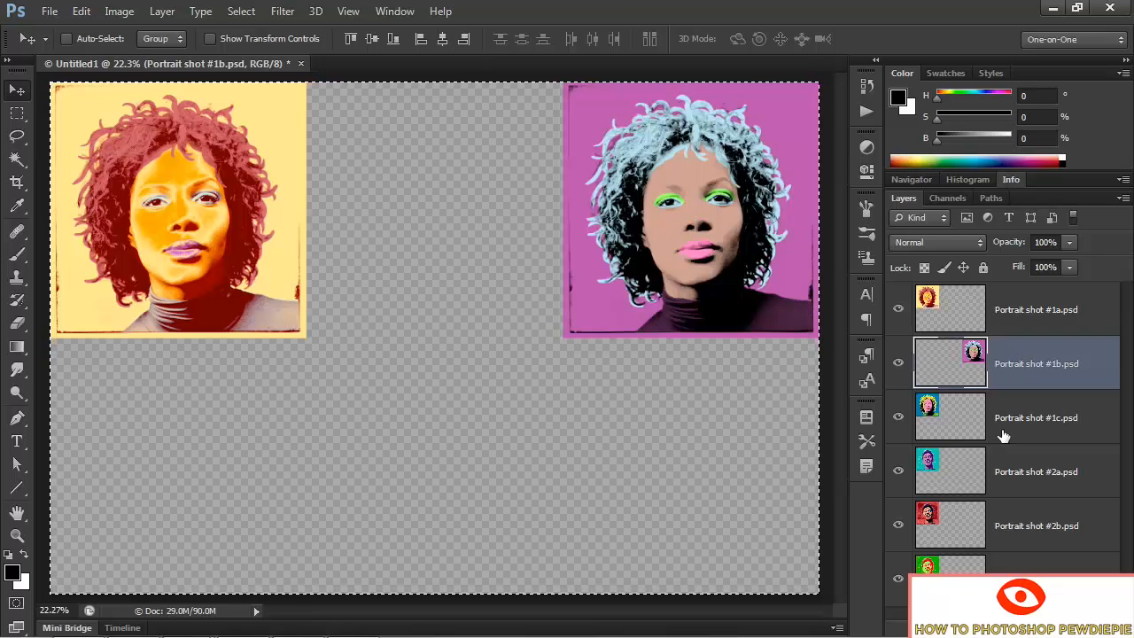
Align the Portrait shot #1c layer to the canvas's bottom center and center Portrait shot #2a horizontally in the upper row
left_click(980, 431)
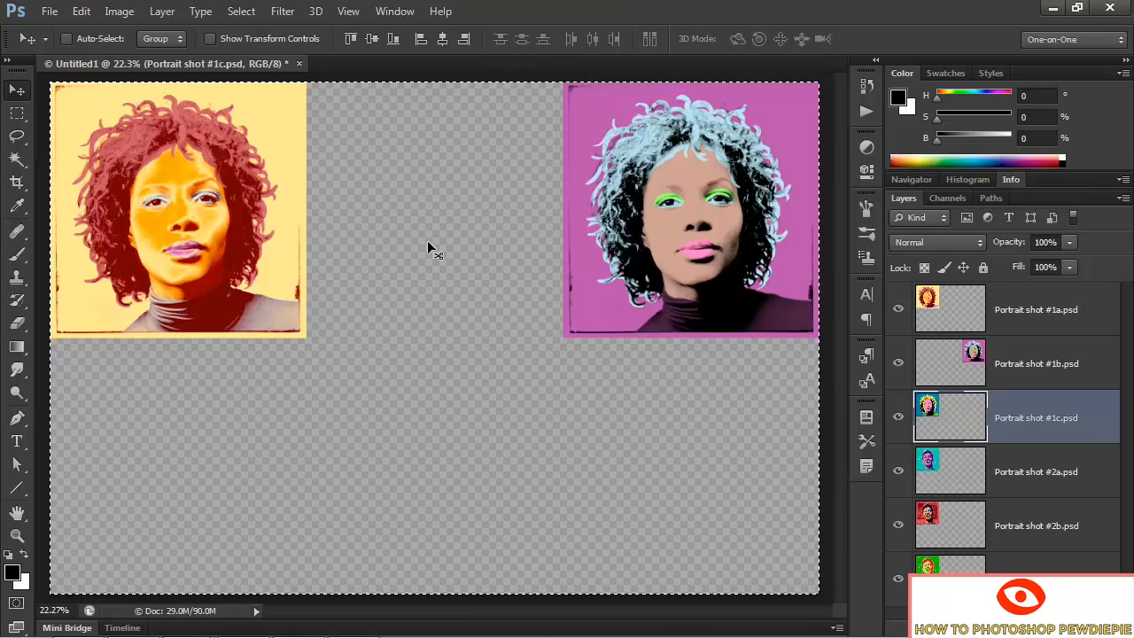
left_click(393, 41)
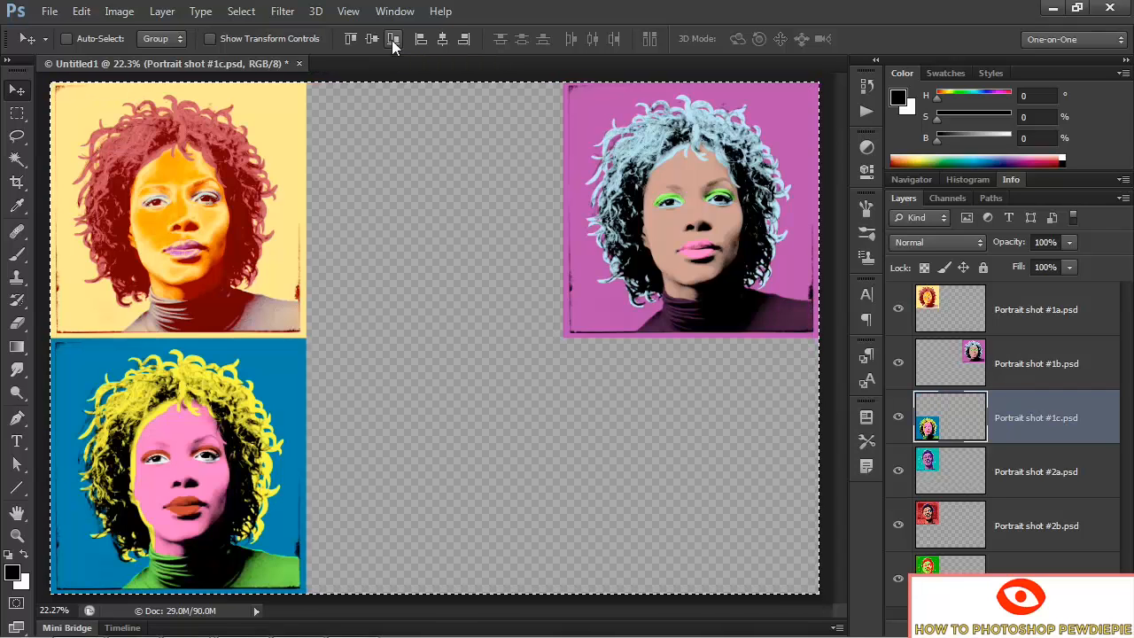
left_click(441, 40)
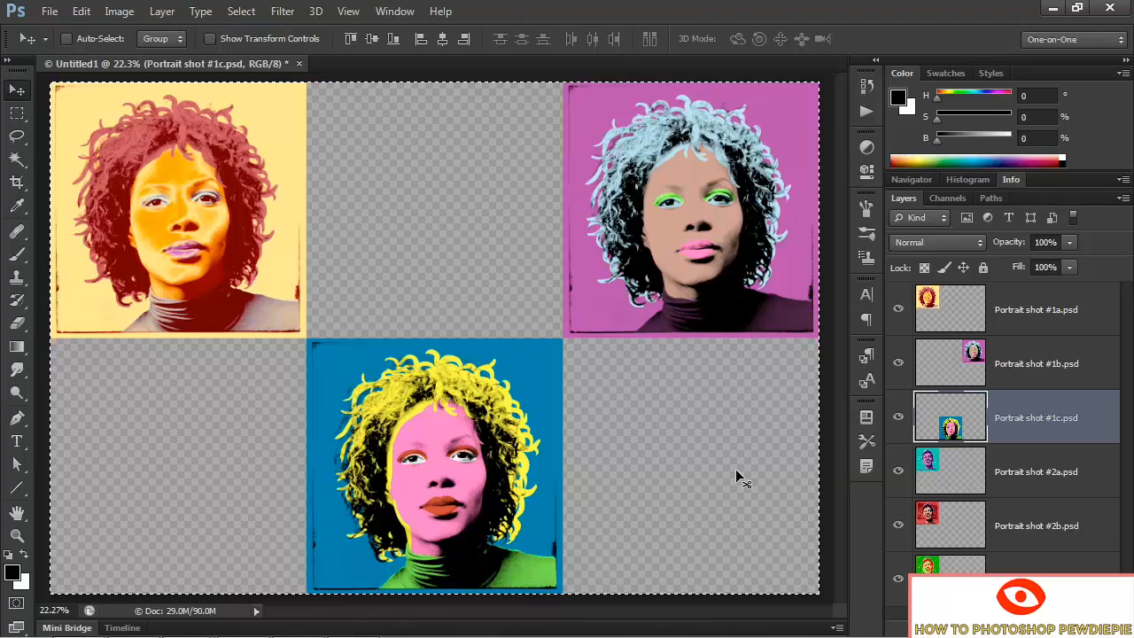
key("alt+bracketleft")
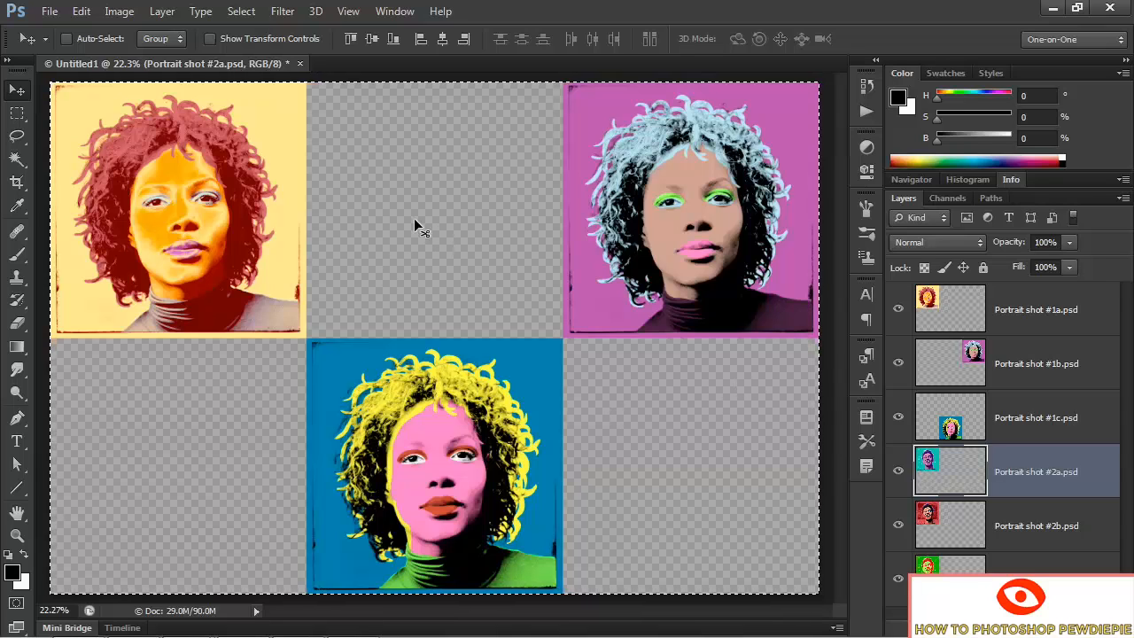
left_click(442, 39)
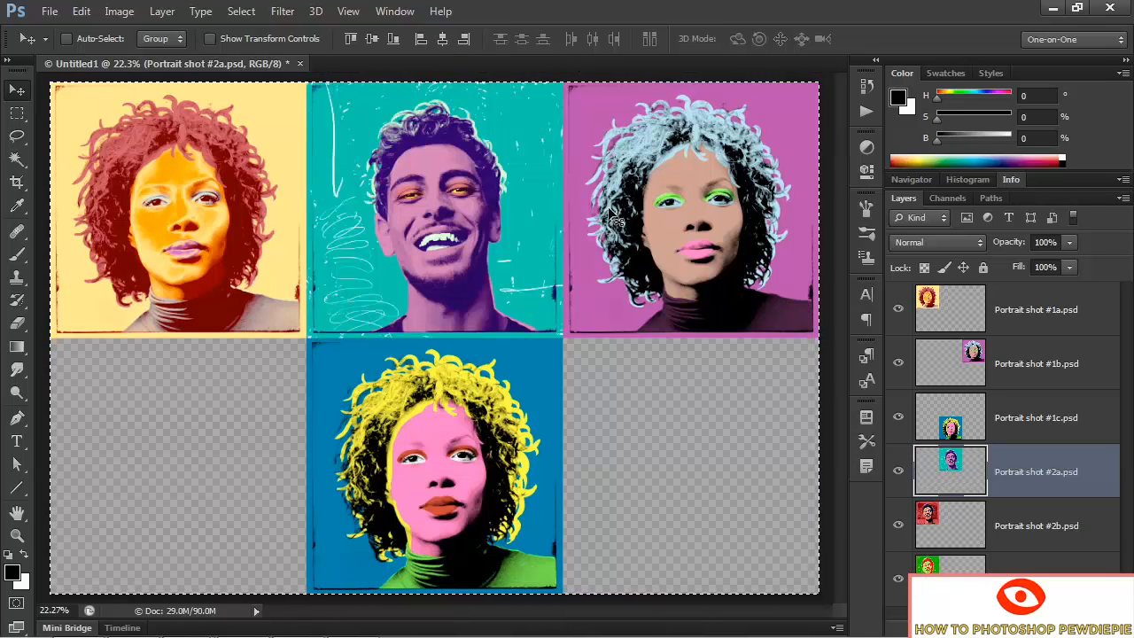
Align the Portrait shot #2b and #2c layers to the canvas's bottom edge, and align #2c to the right edge
left_click(974, 526)
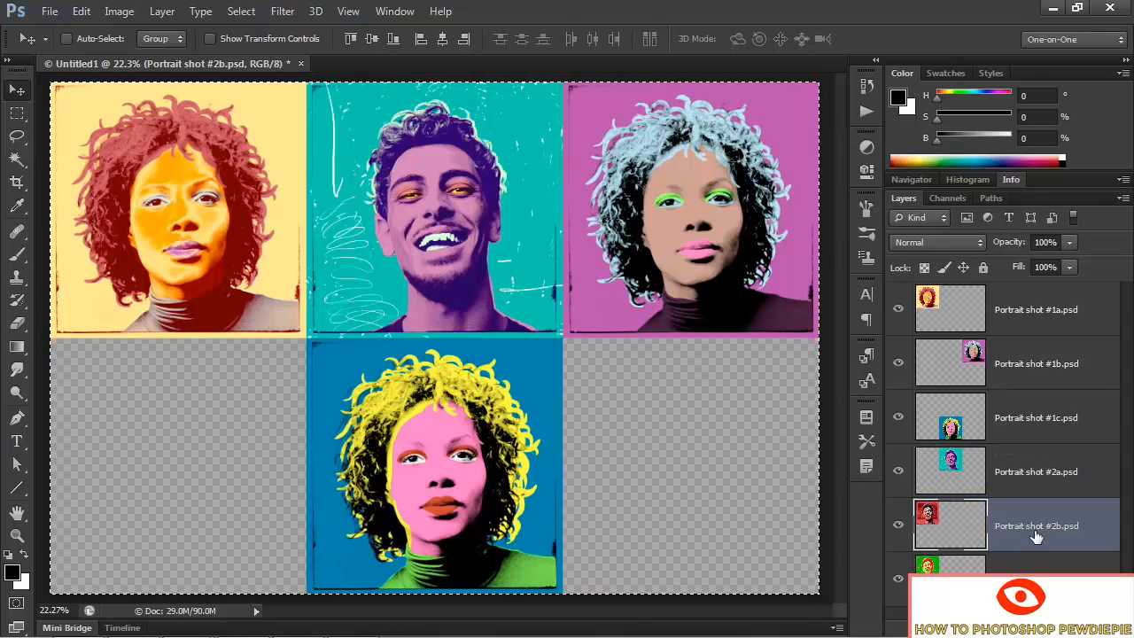
left_click(984, 568, "shift")
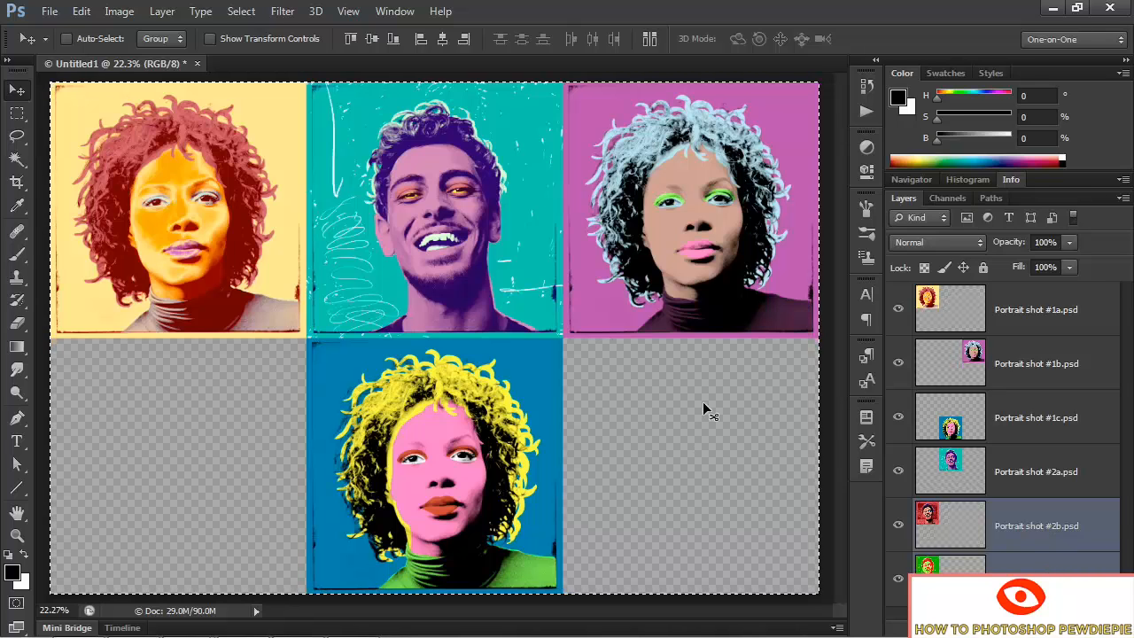
left_click(391, 44)
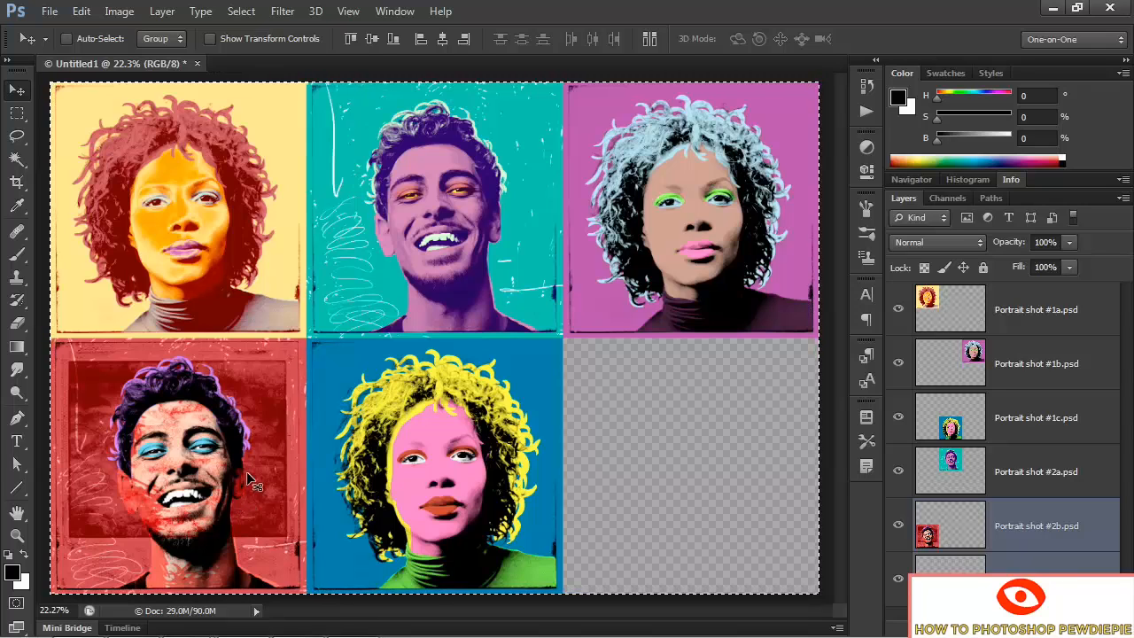
left_click(1033, 563)
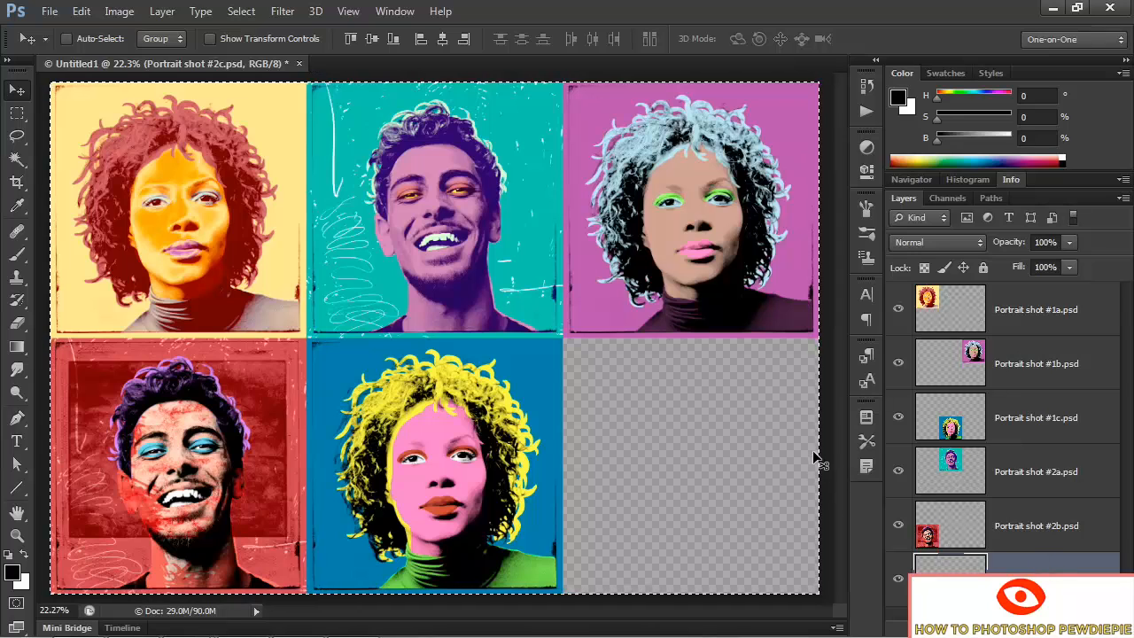
left_click(464, 41)
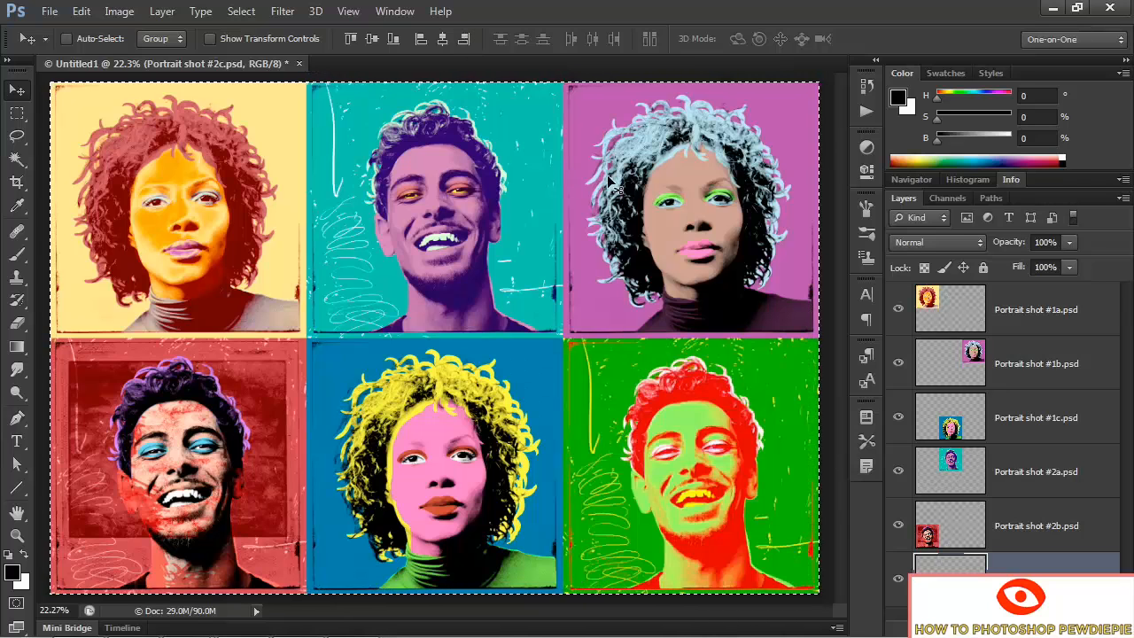
Deselect the canvas and view the finished six-portrait grid in full-screen mode, zoomed in on the artwork
key("ctrl+d")
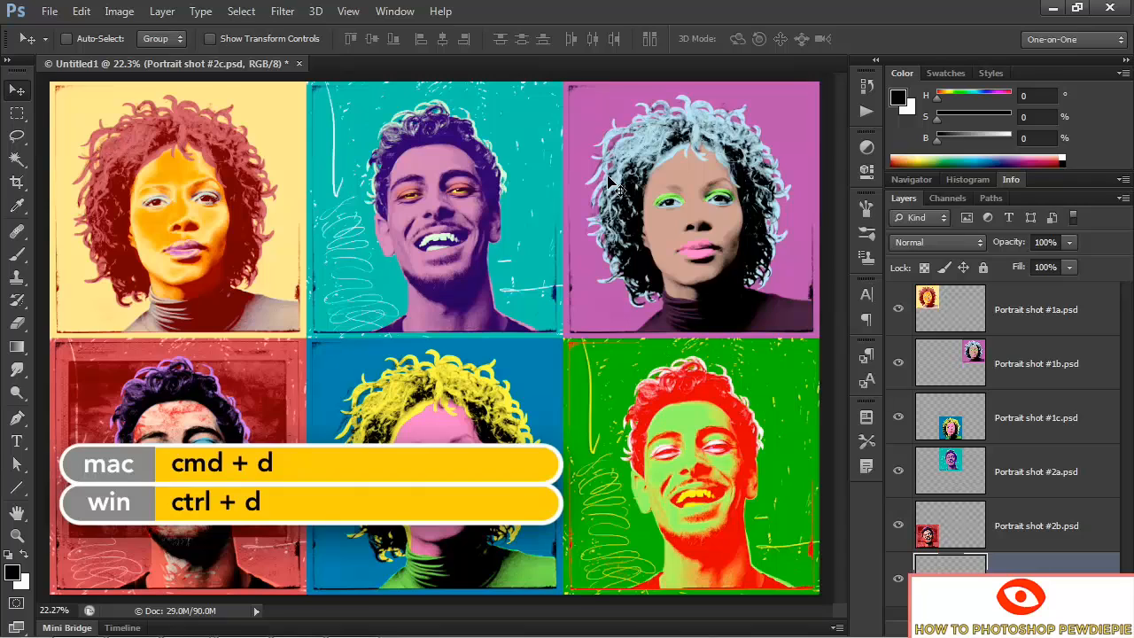
key("shift+f")
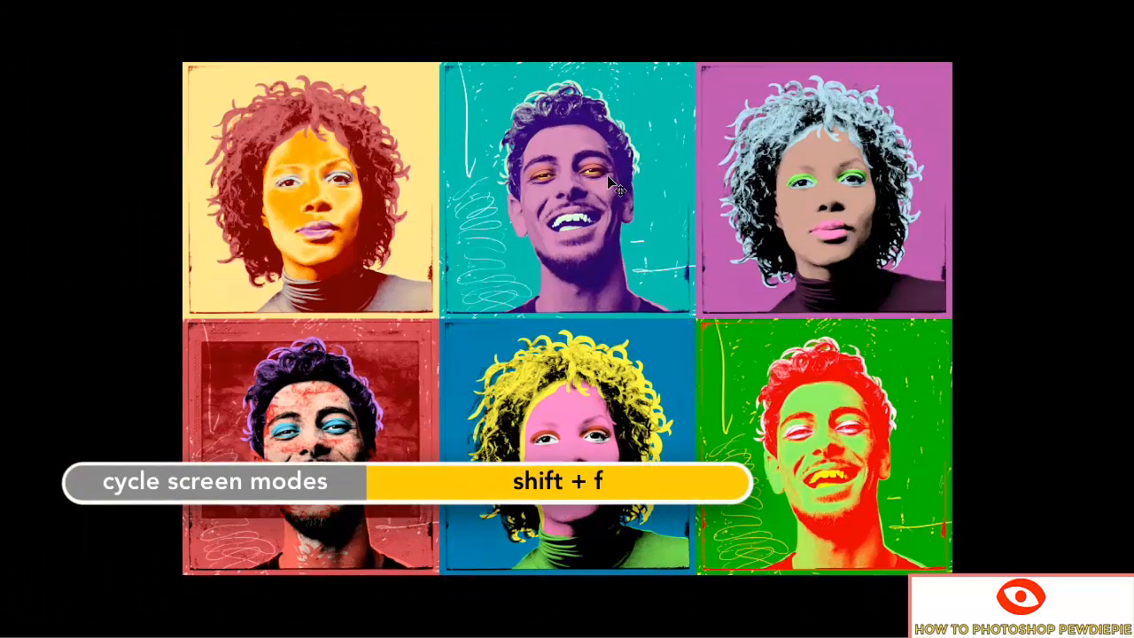
key("ctrl+plus")
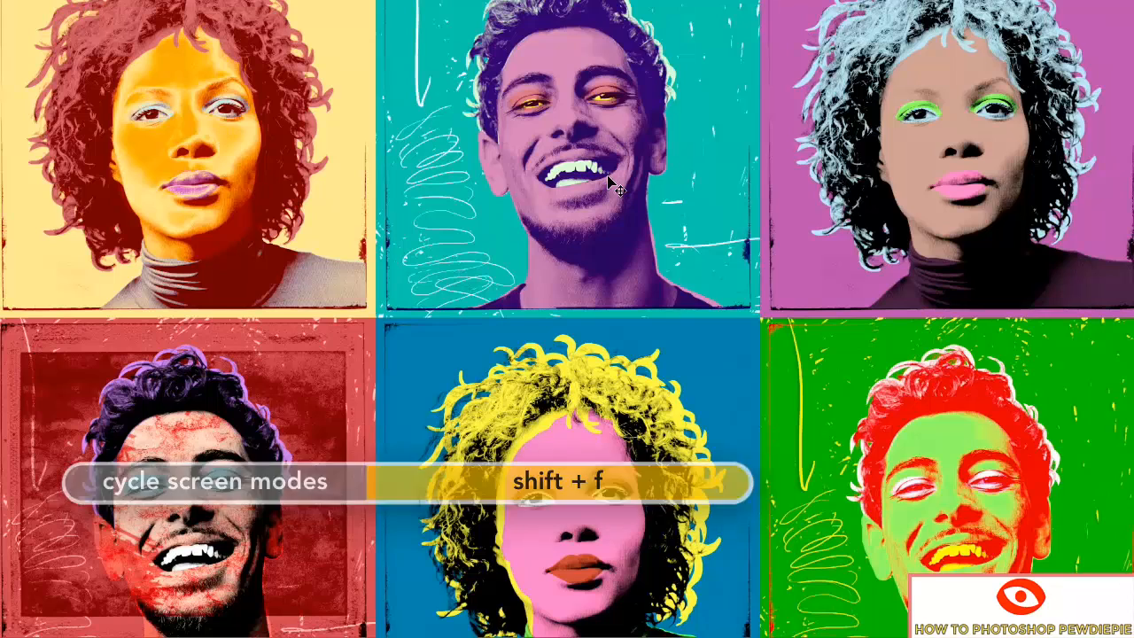
scroll(633, 274, "down", 3)
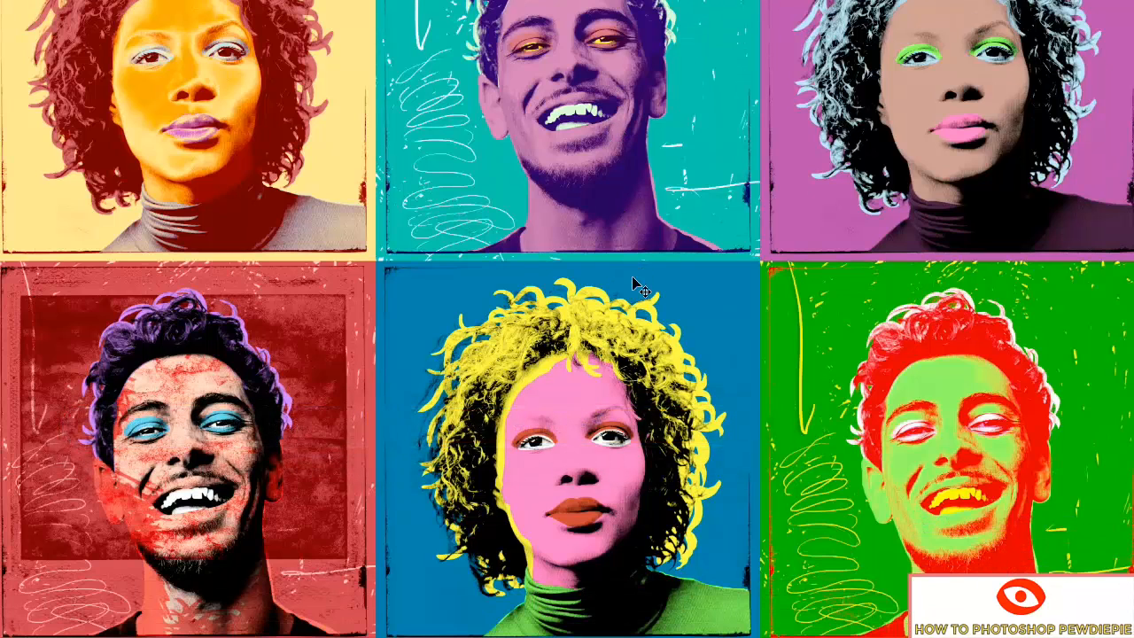
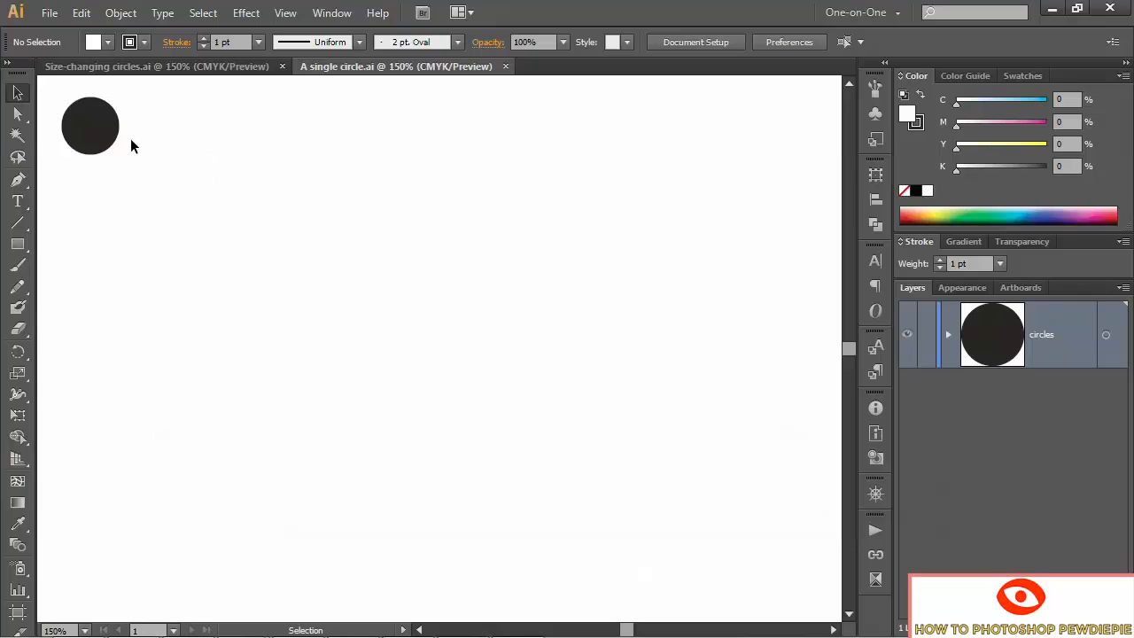
Switch to Illustrator and fill the black circle in A single circle.ai with the yellow-green swatch C=20 M=0 Y=100 K=0
left_click(113, 142)
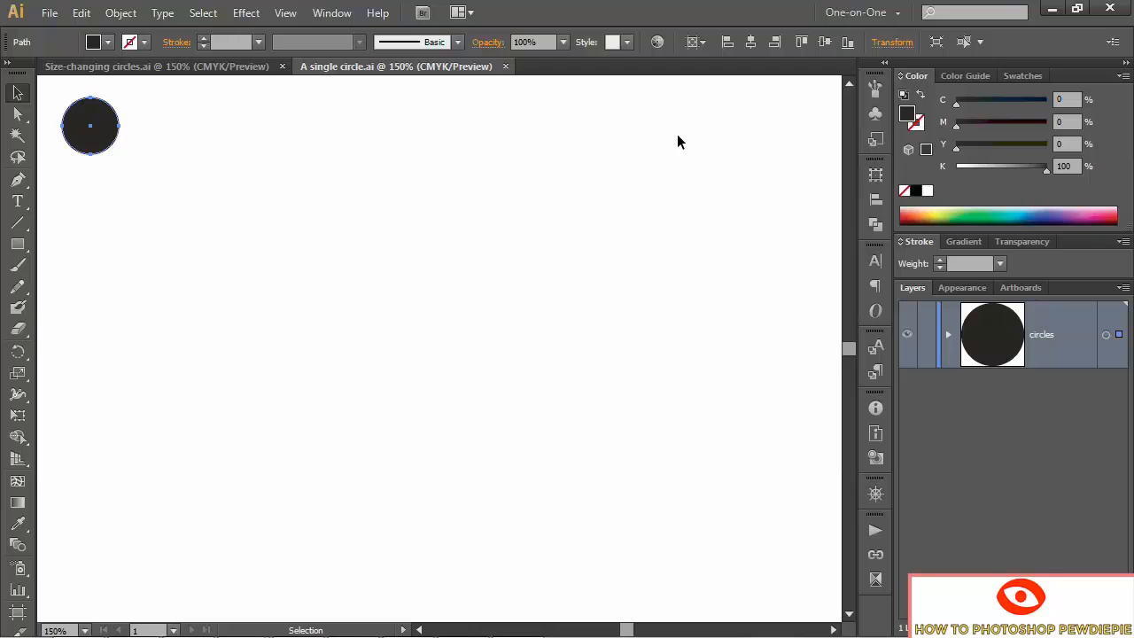
left_click(330, 15)
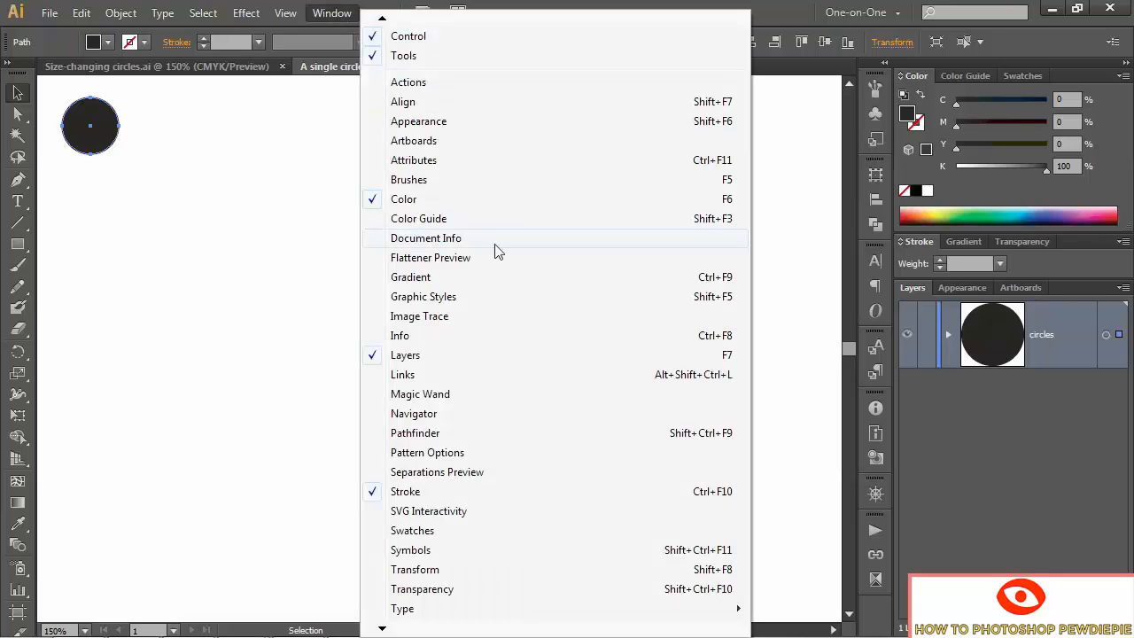
left_click(469, 532)
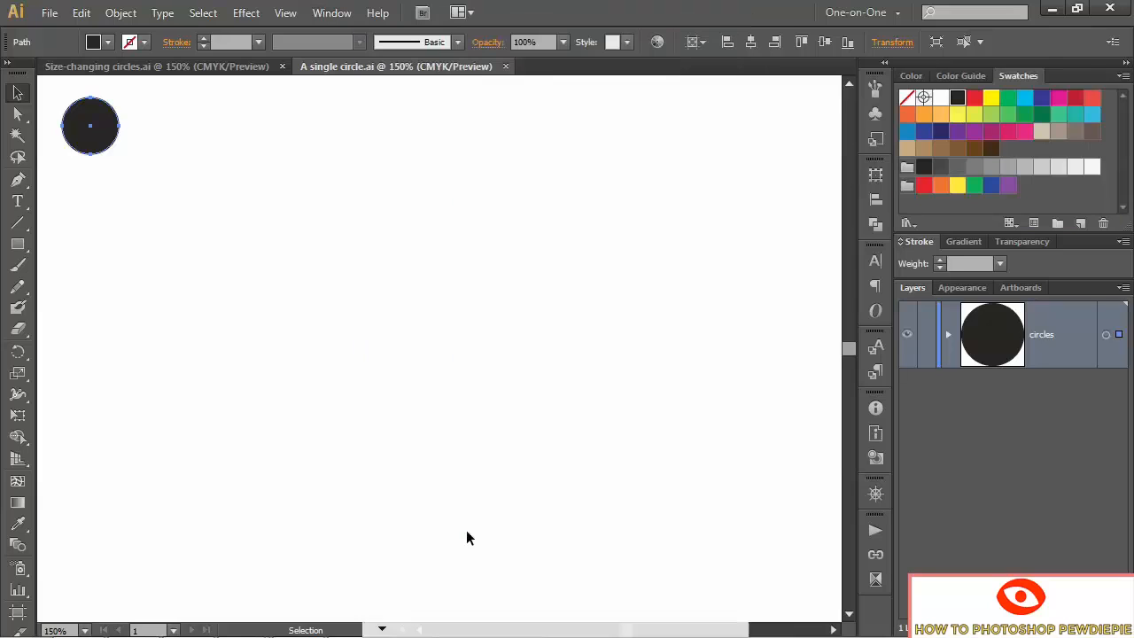
left_click(974, 116)
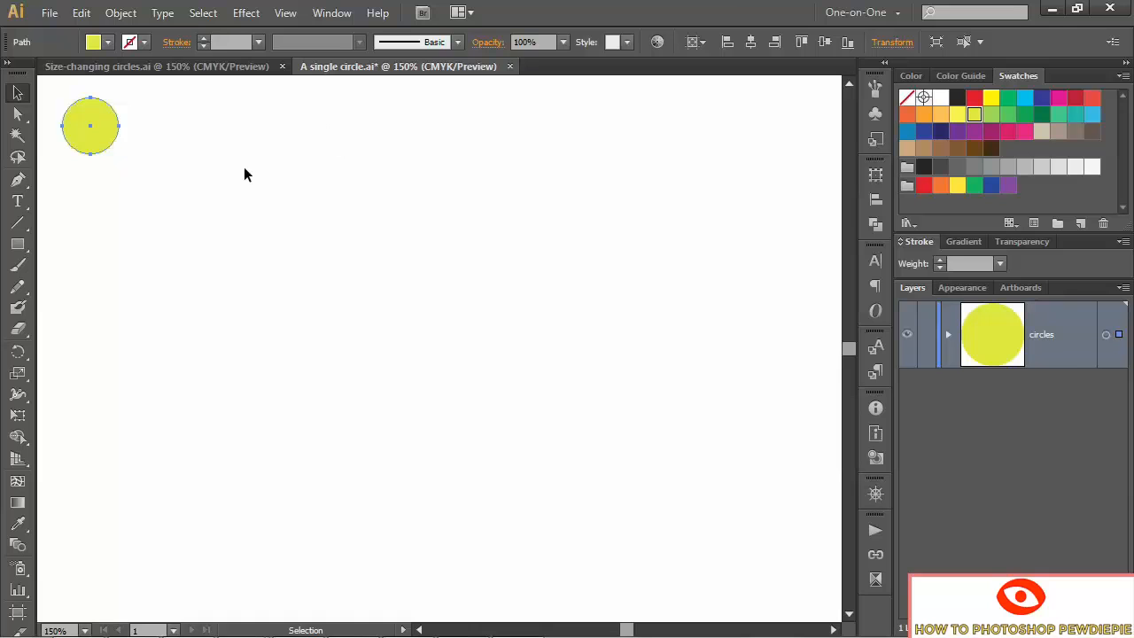
Create a concentric copy of the yellow-green circle scaled uniformly to 90% and fill the copy with White
double_click(17, 374)
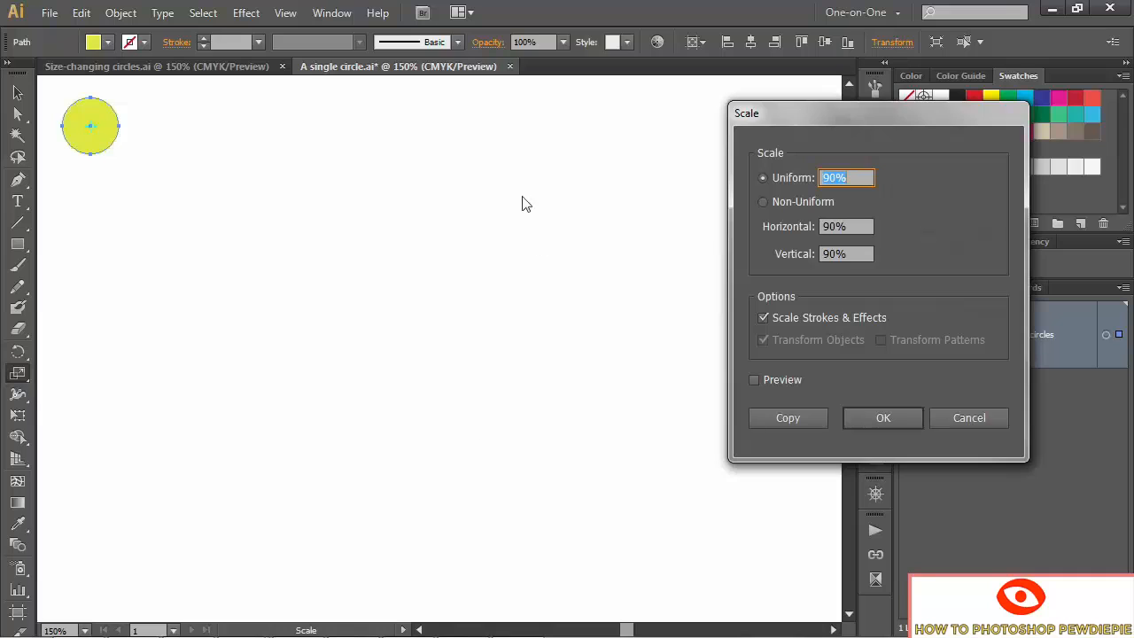
left_click(853, 181)
left_click(775, 422)
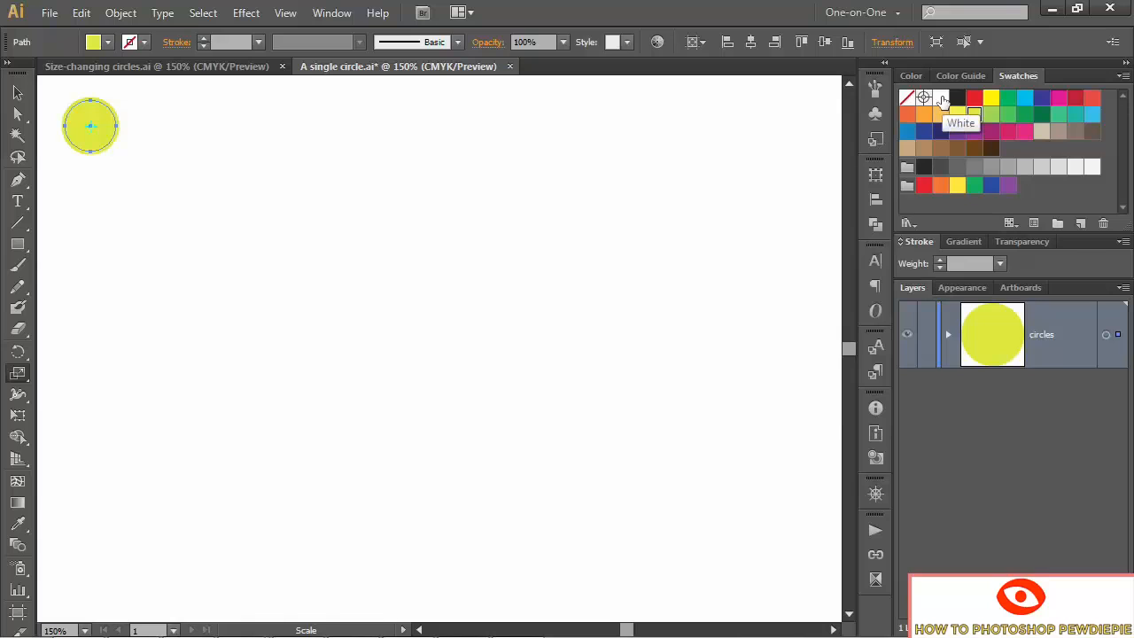
left_click(942, 100)
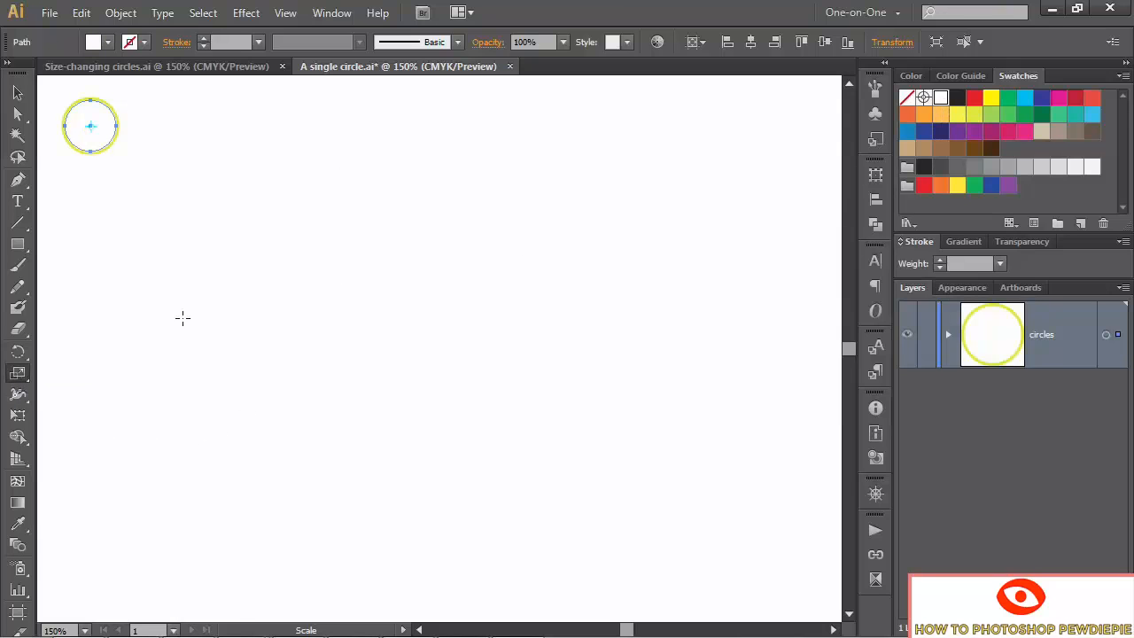
Create a 68% scaled copy of the white circle and fill it with the swatch C=20 M=0 Y=100 K=0
key("Return")
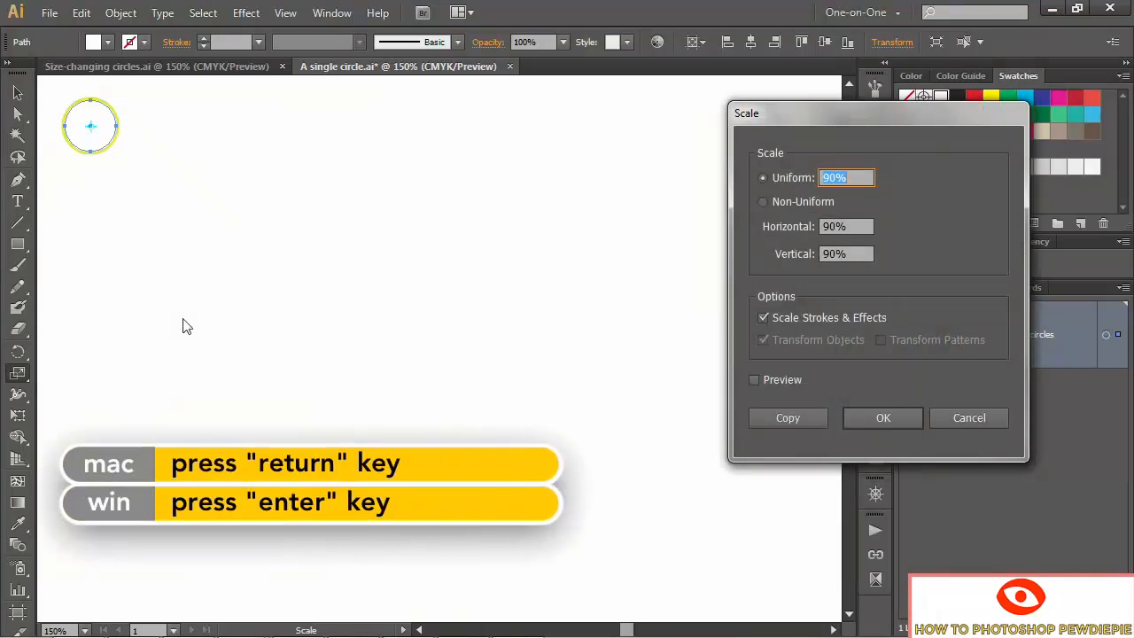
type("68")
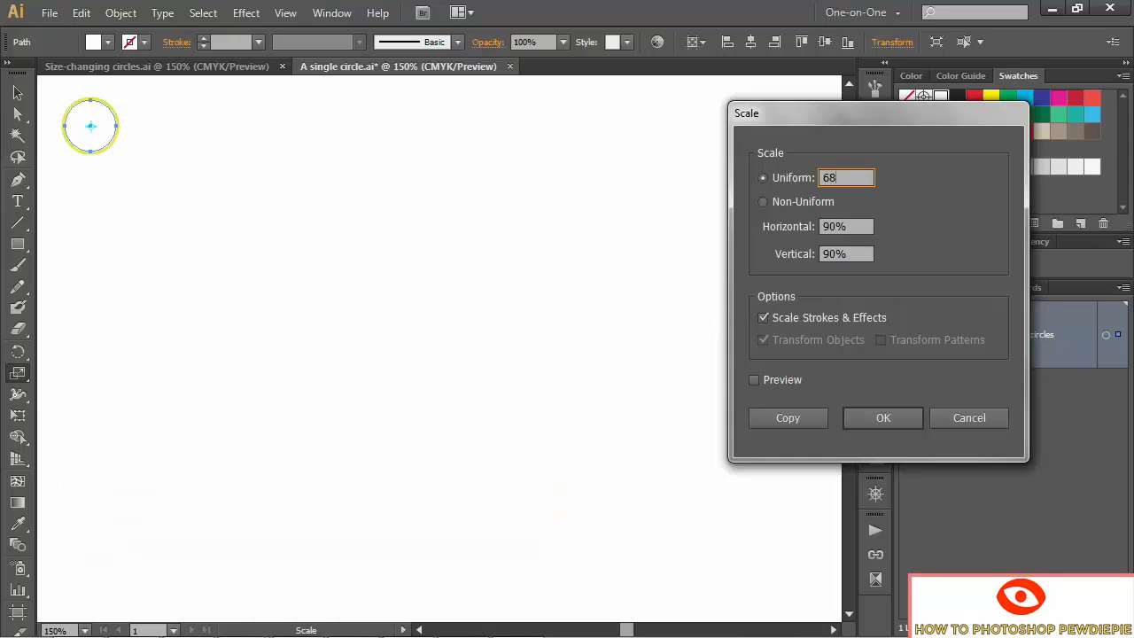
left_click(764, 414)
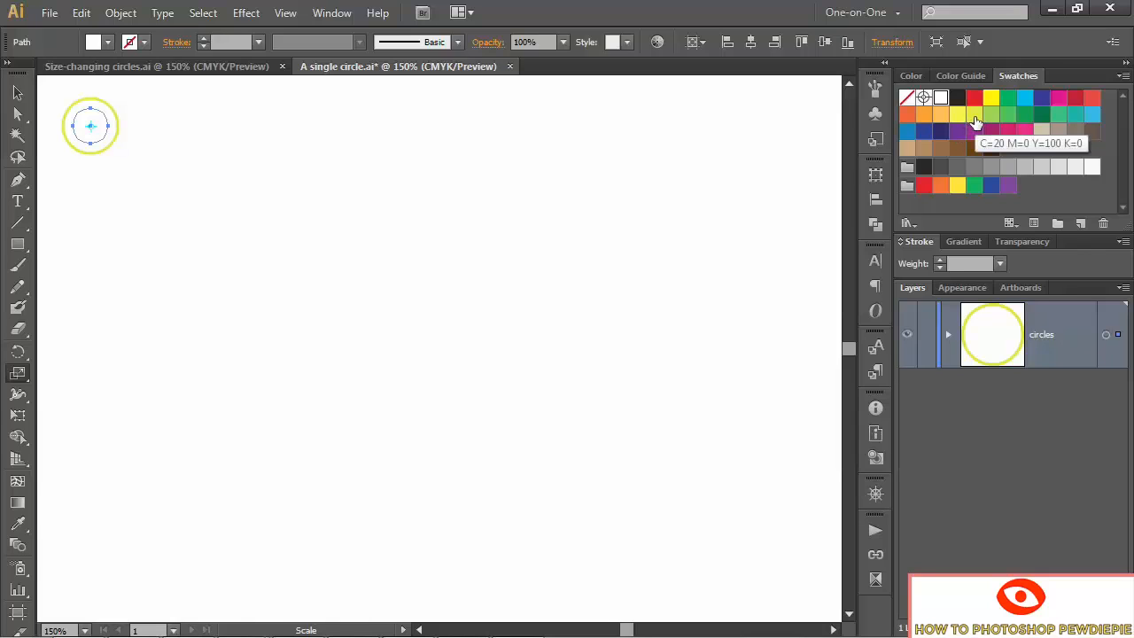
left_click(975, 119)
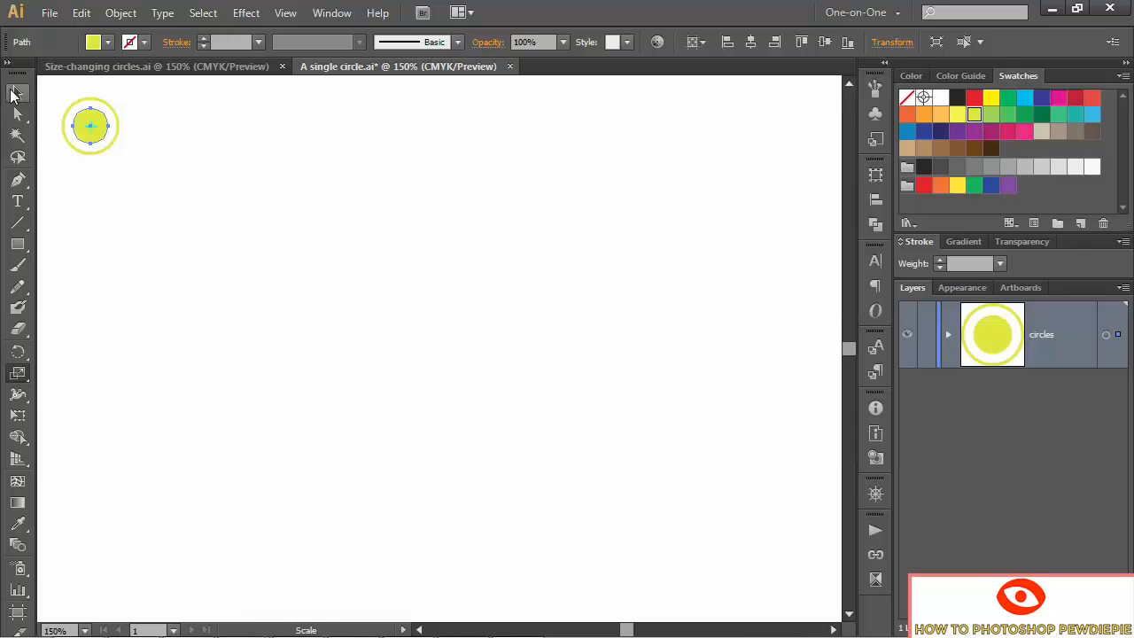
Copy the outermost yellow-green circle 524 pt horizontally and 0 pt vertically, and fill the copy with the green swatch C=50 M=0 Y=100 K=0
left_click(12, 93)
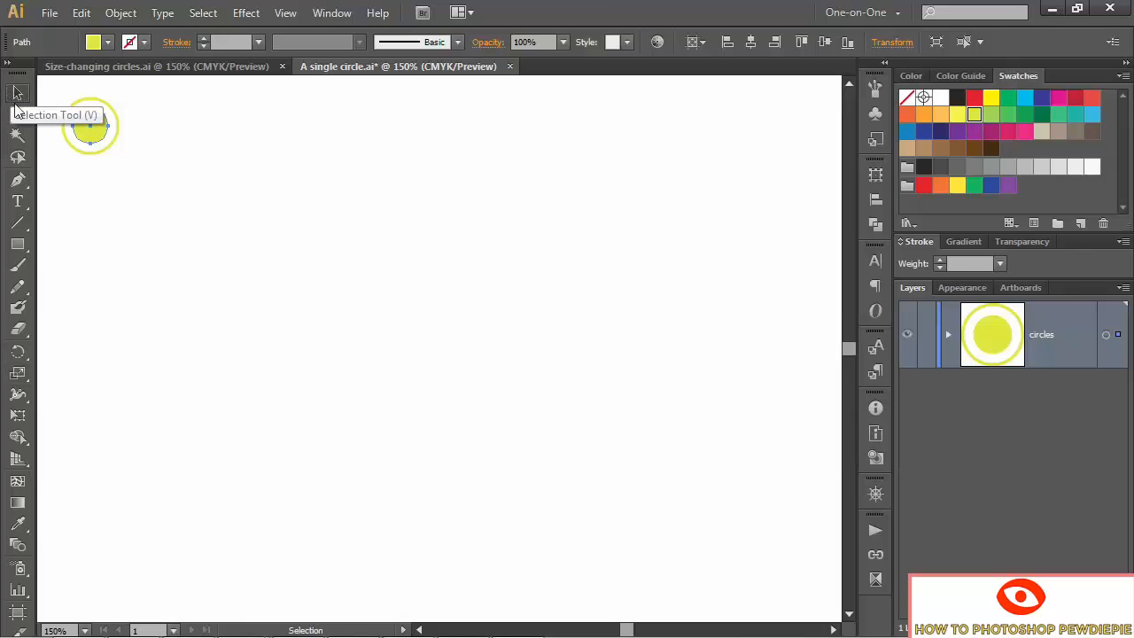
left_click(114, 142)
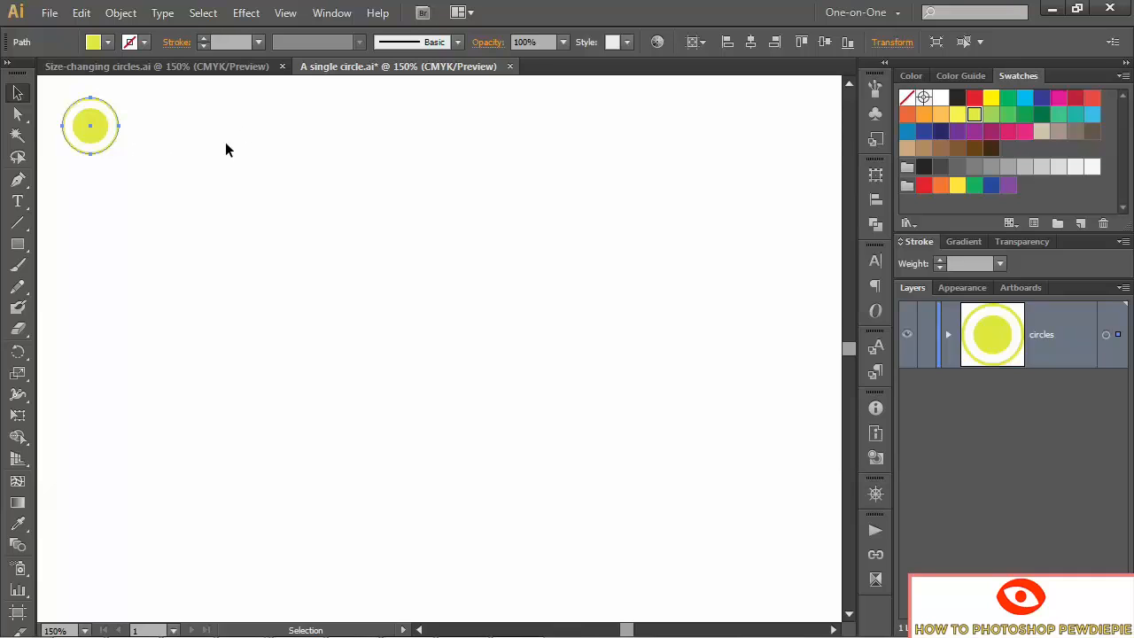
double_click(18, 95)
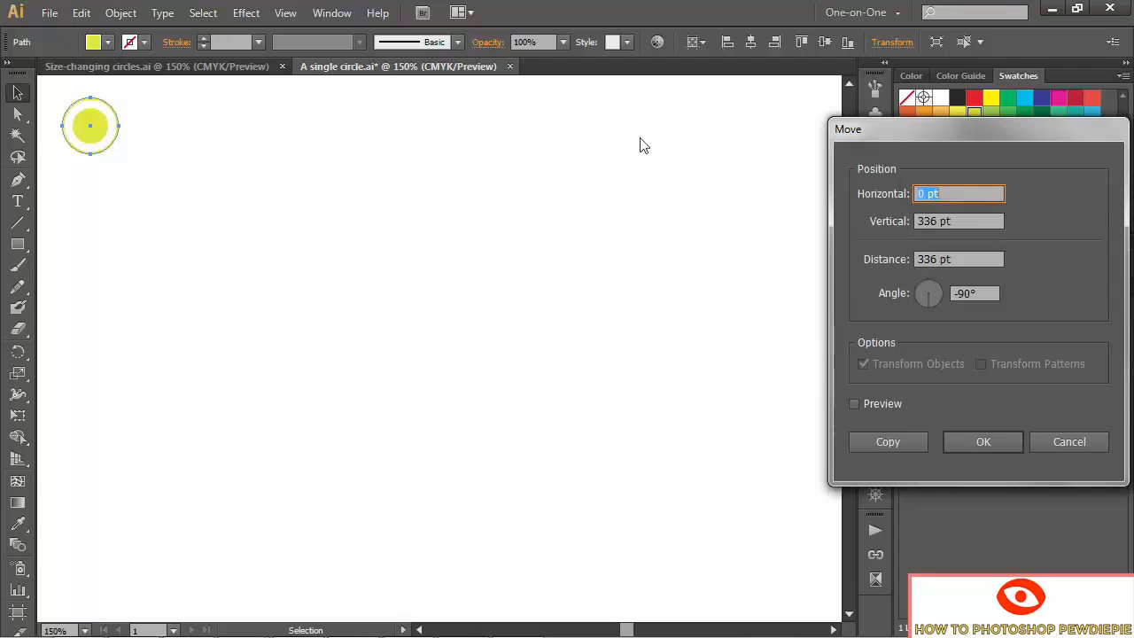
type("524")
key("Tab")
type("0")
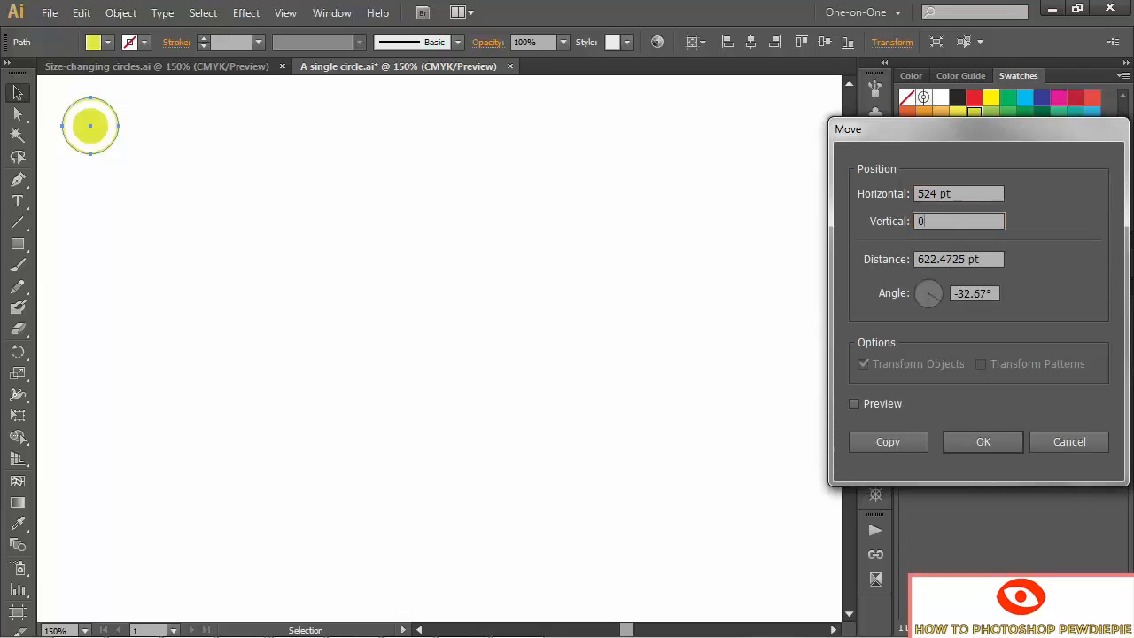
key("Tab")
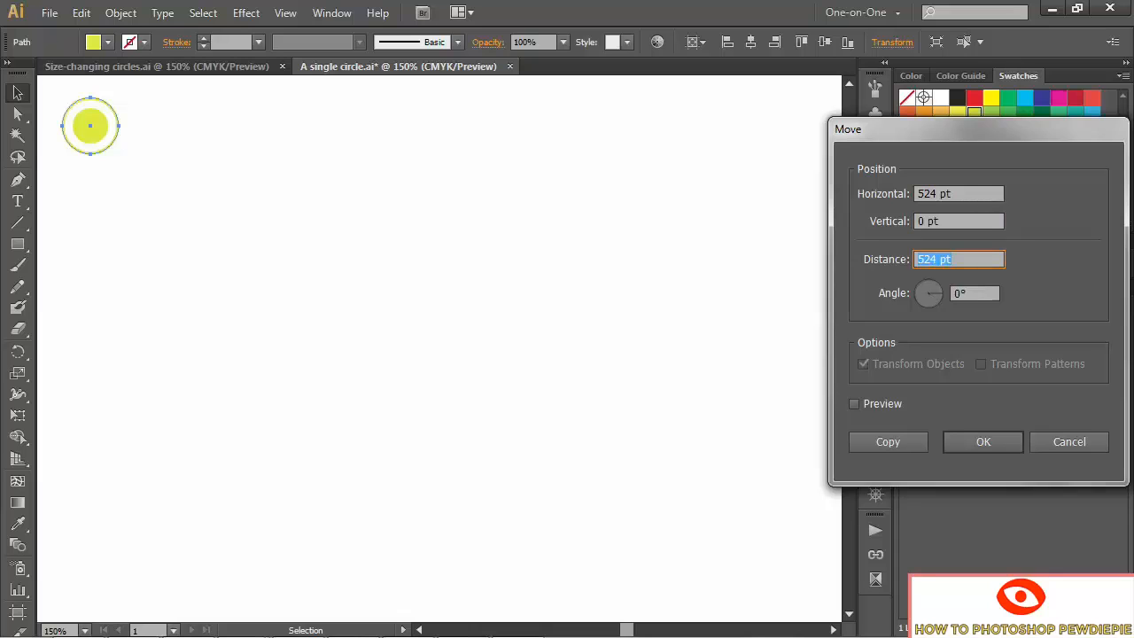
left_click(854, 403)
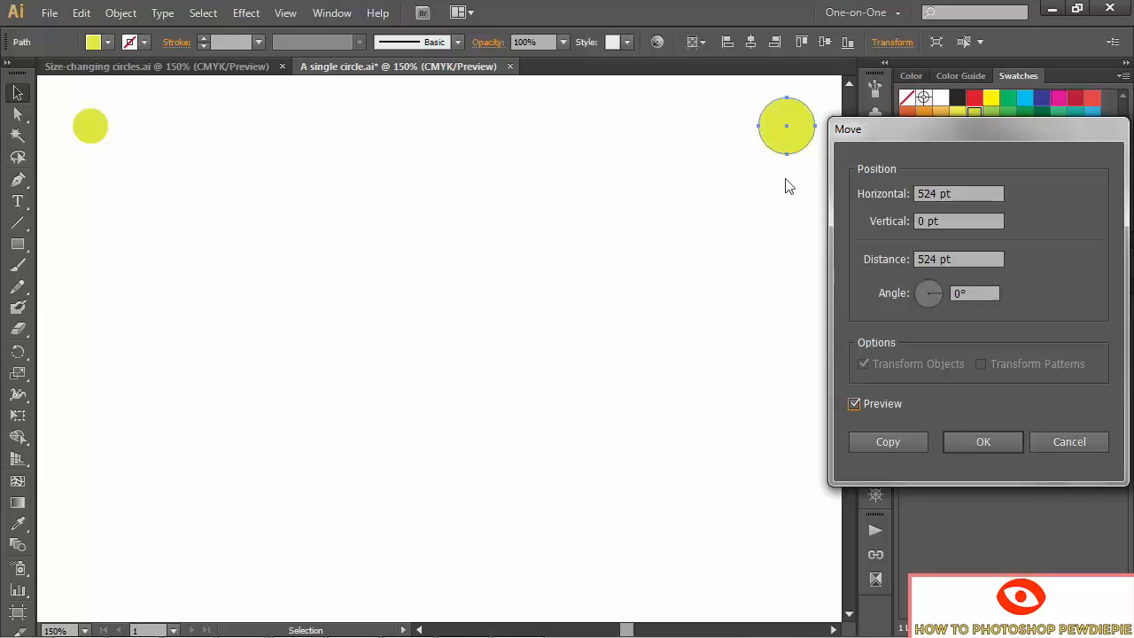
left_click(887, 441)
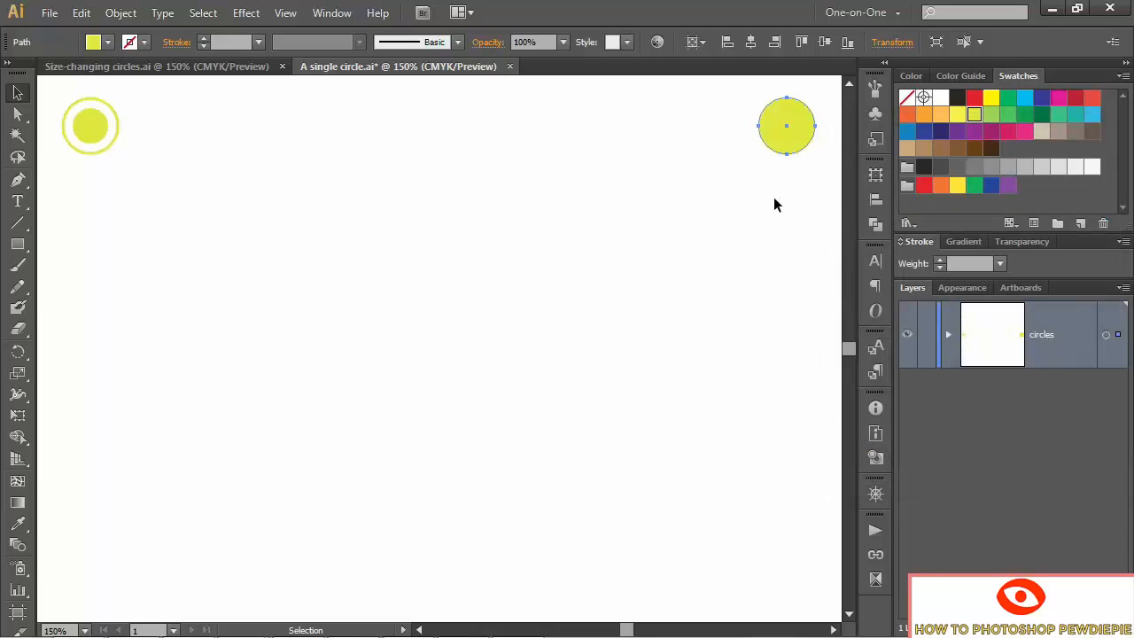
left_click(991, 116)
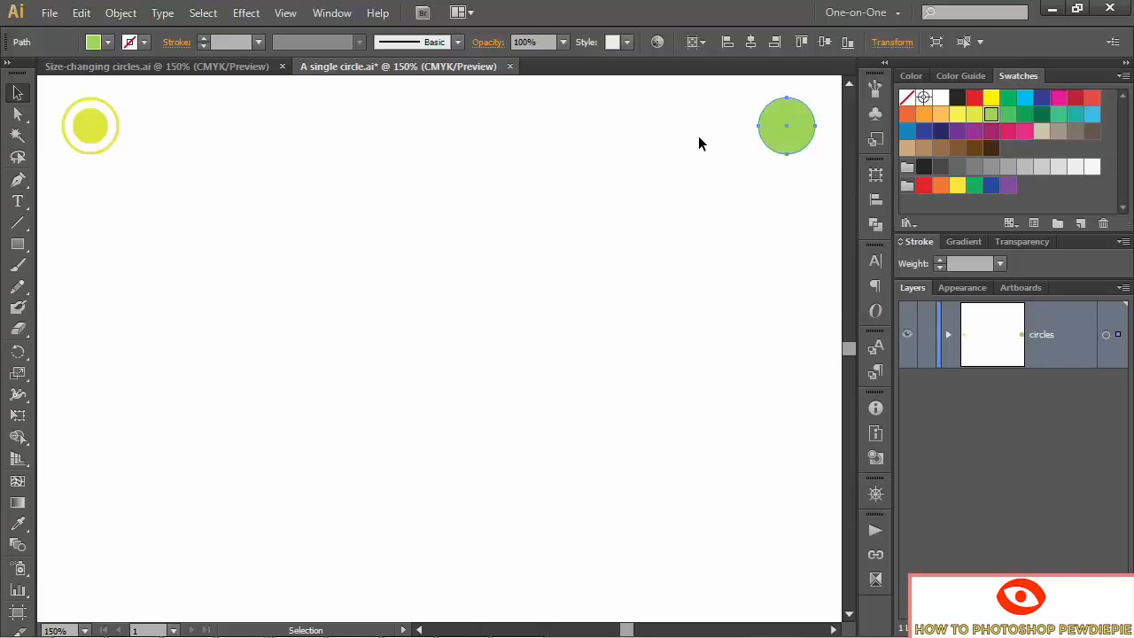
Create a concentric copy of the green circle scaled uniformly to 50% and fill the copy with White
double_click(20, 375)
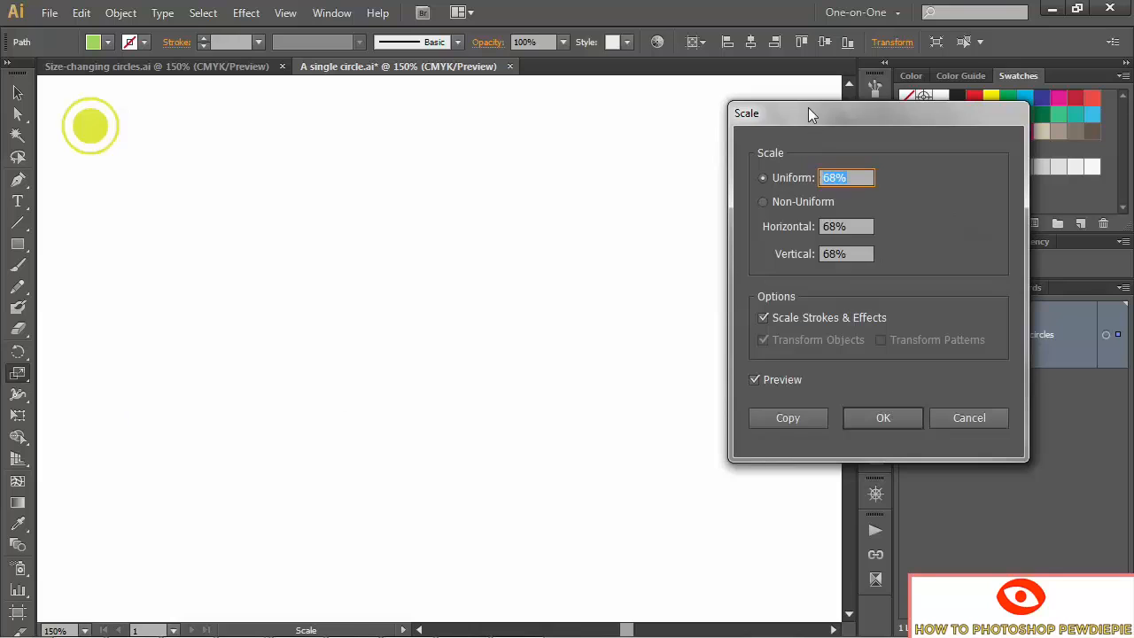
left_click_drag(807, 109, 396, 130)
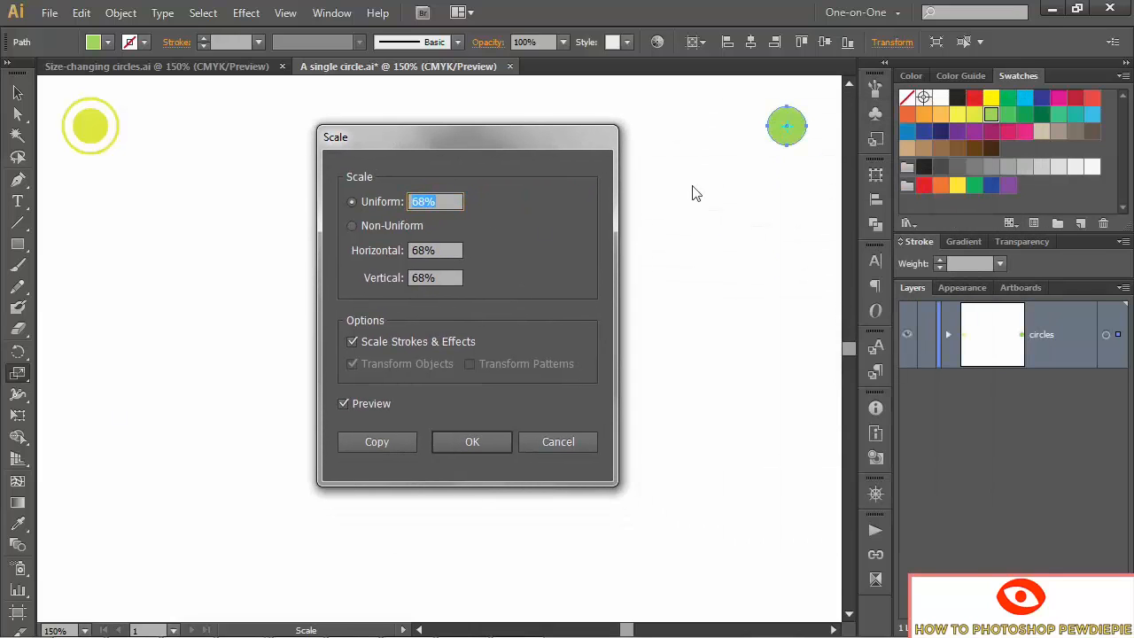
type("50")
key("Tab")
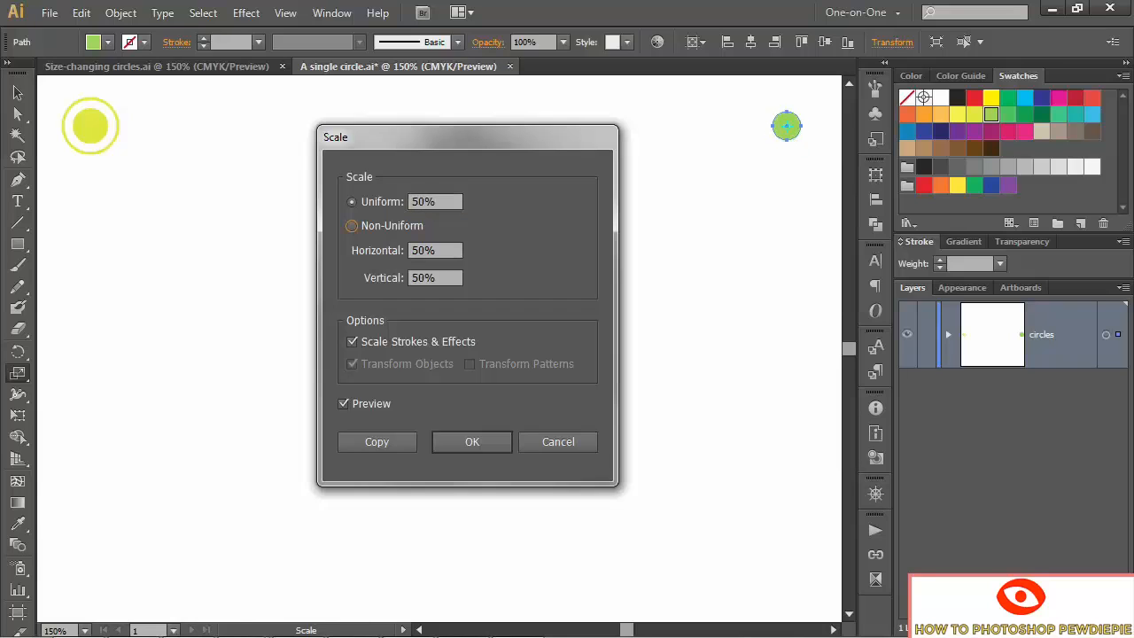
left_click(390, 438)
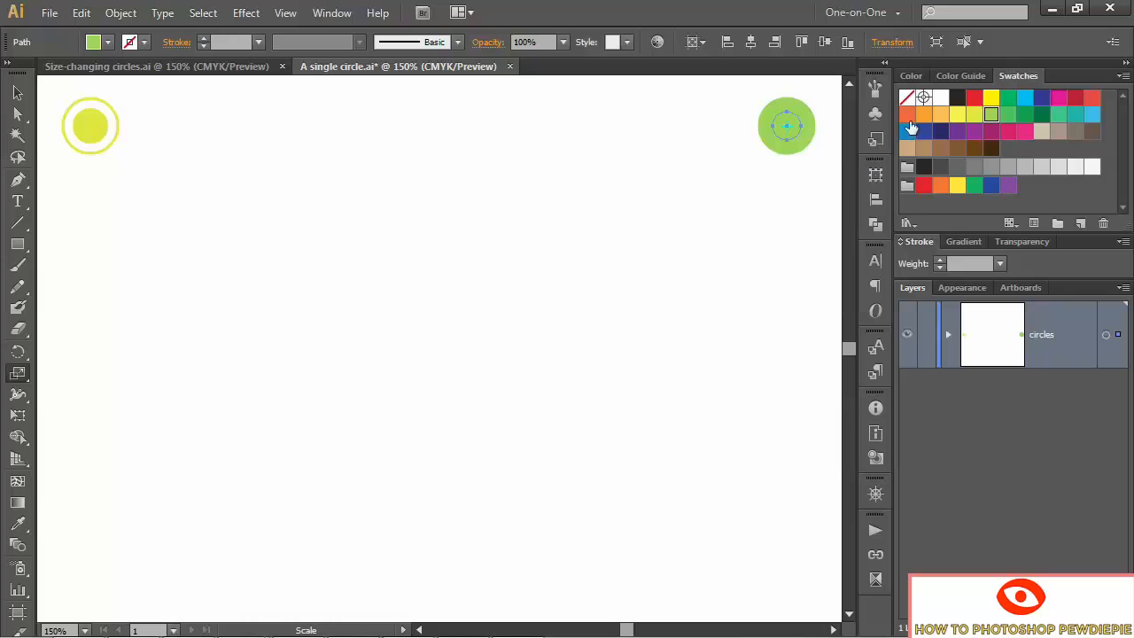
left_click(940, 97)
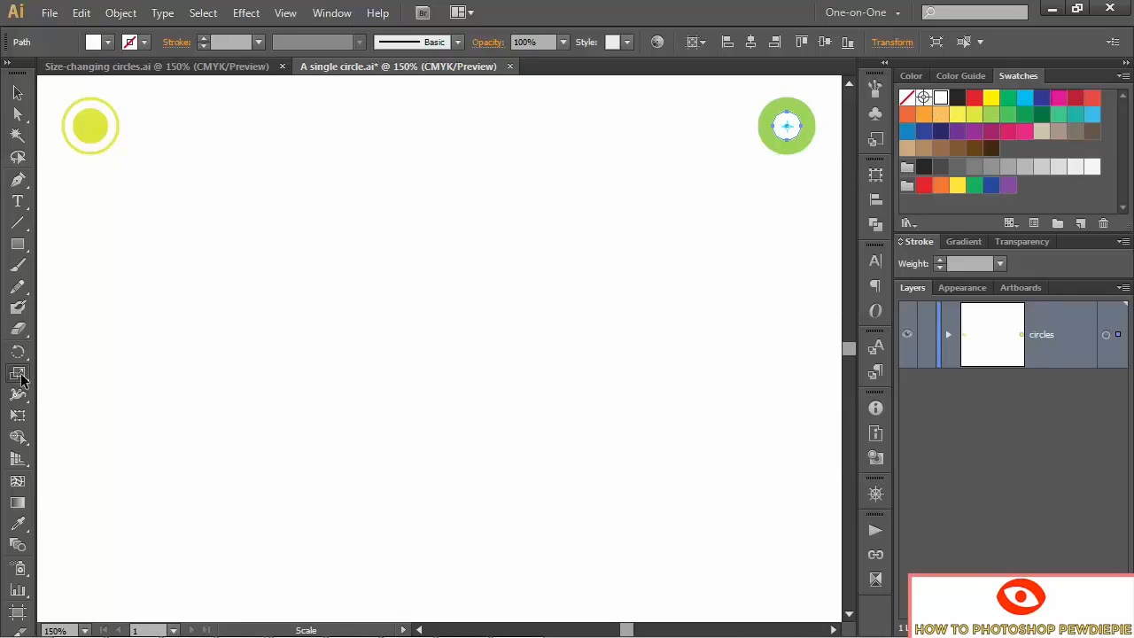
Create a 62% scaled copy of the small white circle and fill it with the swatch C=50 M=0 Y=100 K=0
double_click(18, 373)
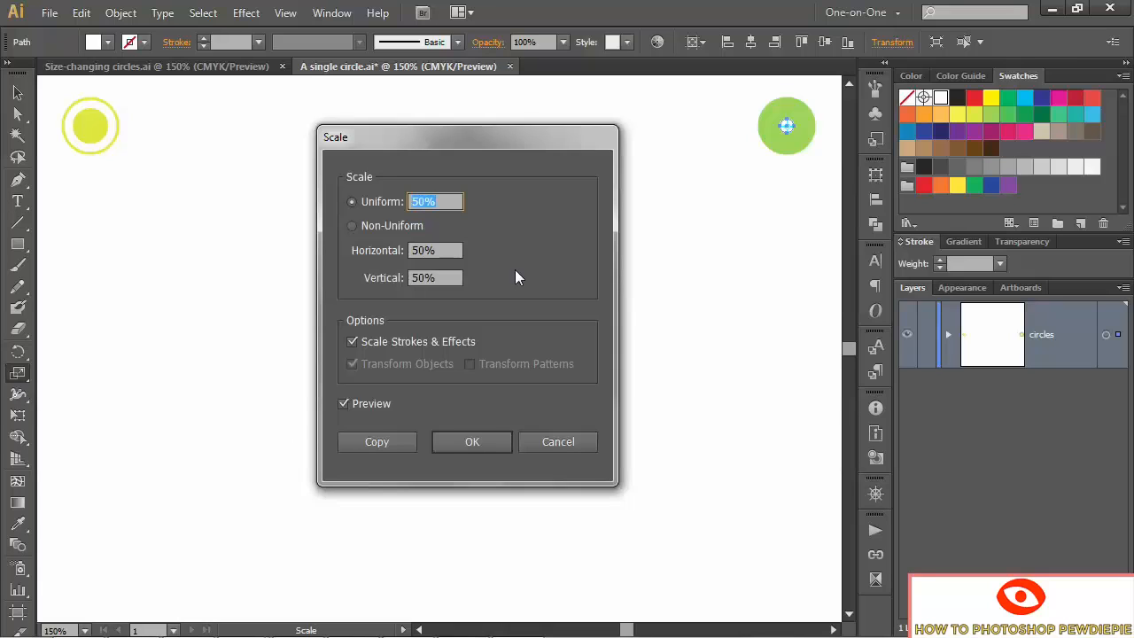
type("62")
left_click(344, 445)
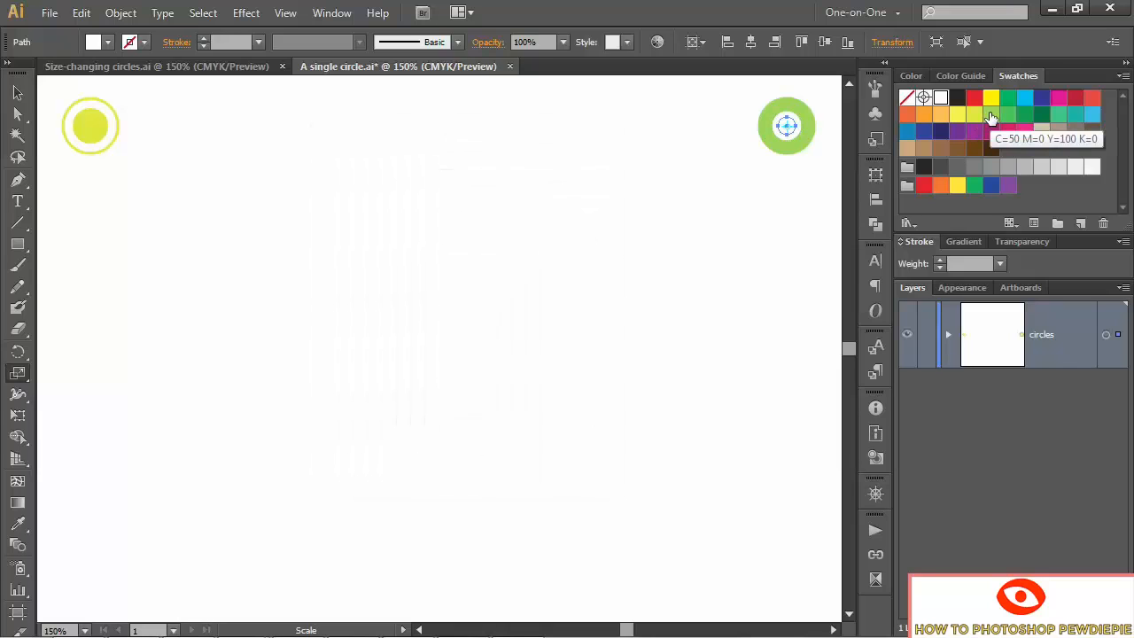
left_click(991, 116)
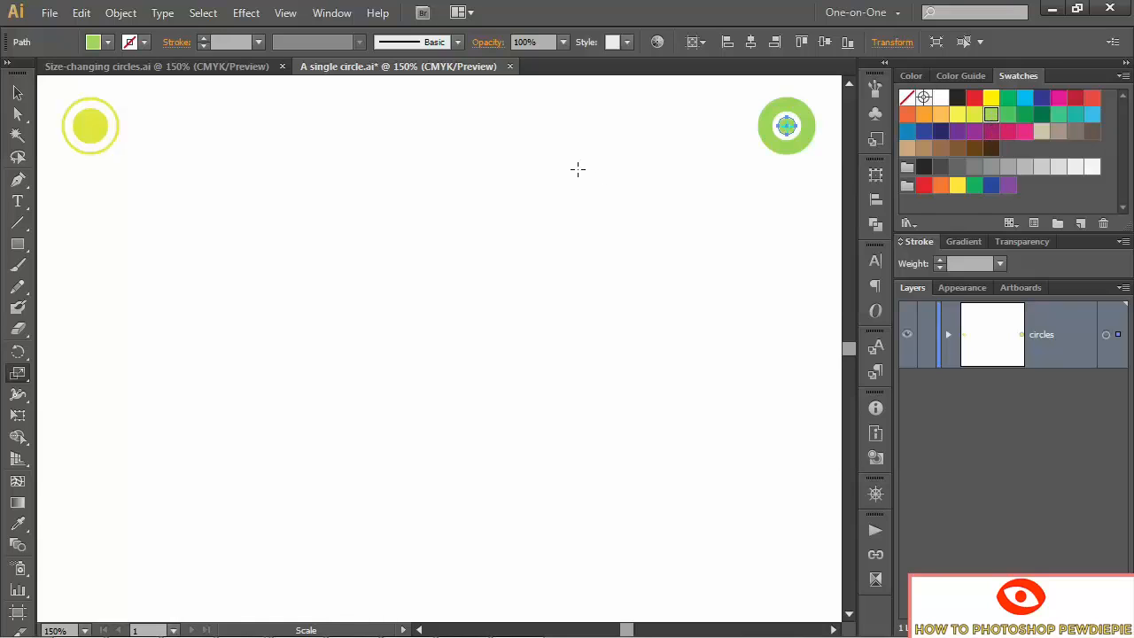
Copy the outer circle of the upper-right set 0 pt horizontally and 336 pt vertically, and fill the copy with the next darker green swatch
key("v")
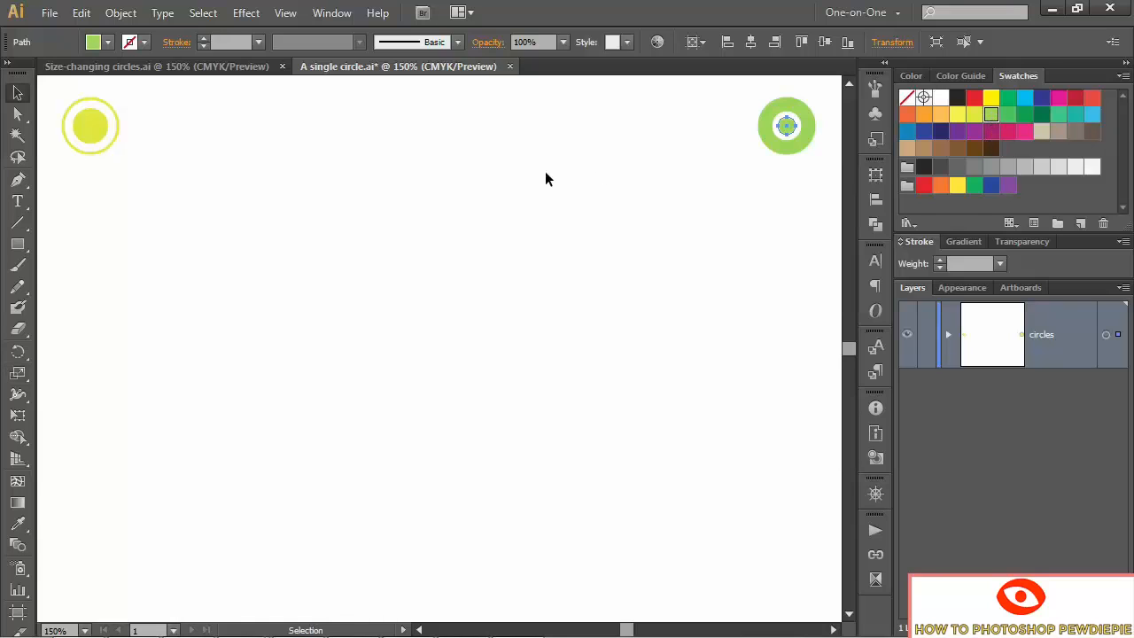
left_click(771, 147)
key("Return")
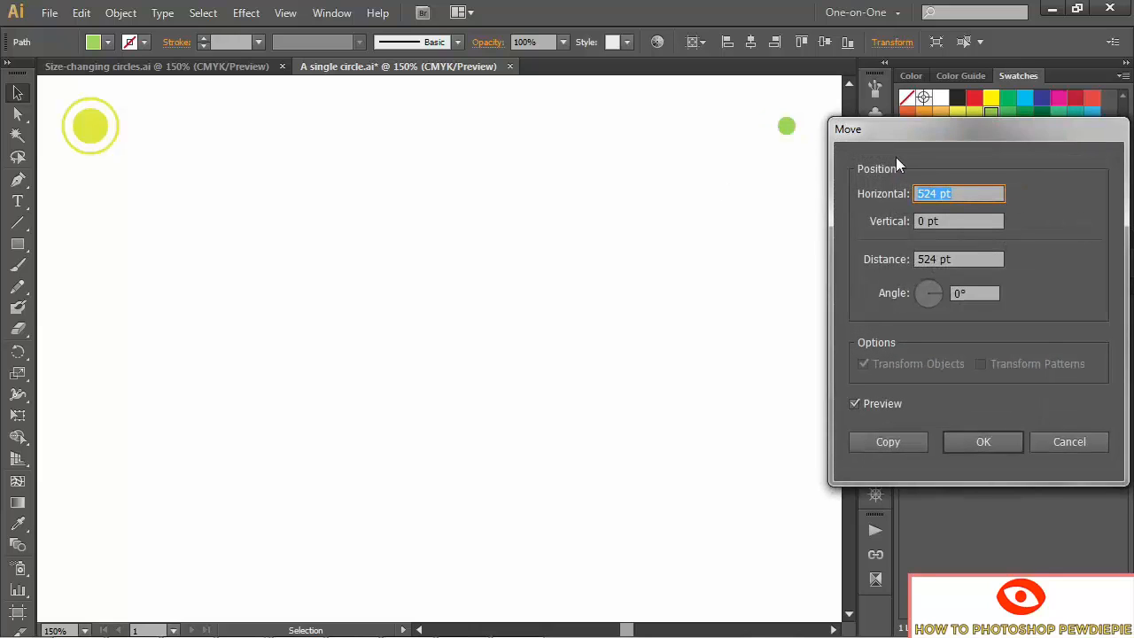
type("0")
key("Tab")
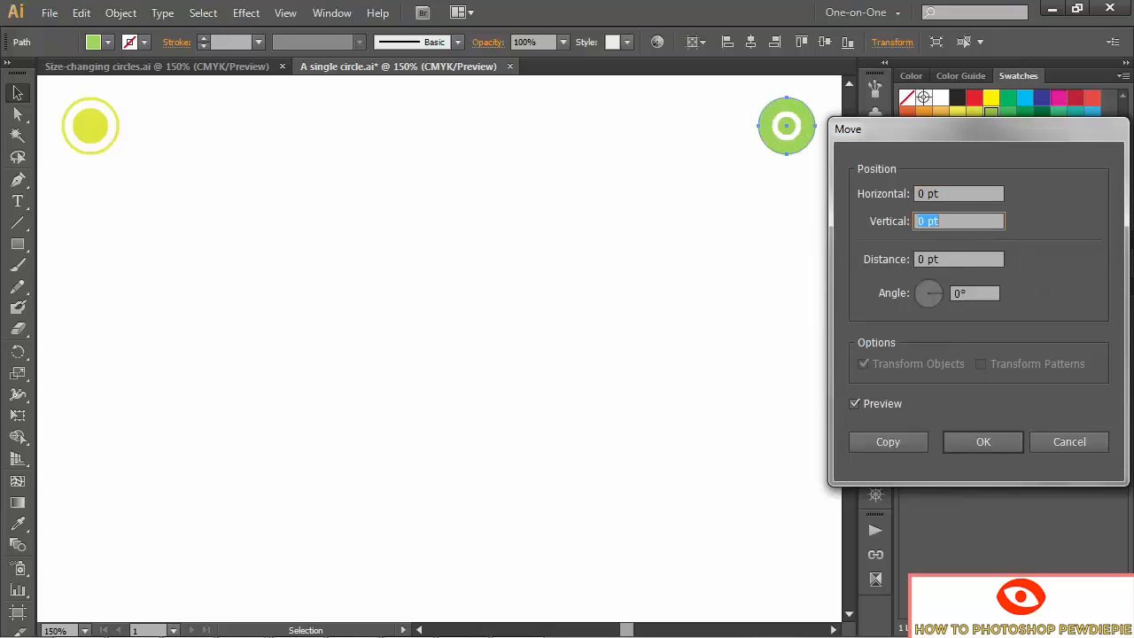
type("336")
key("Tab")
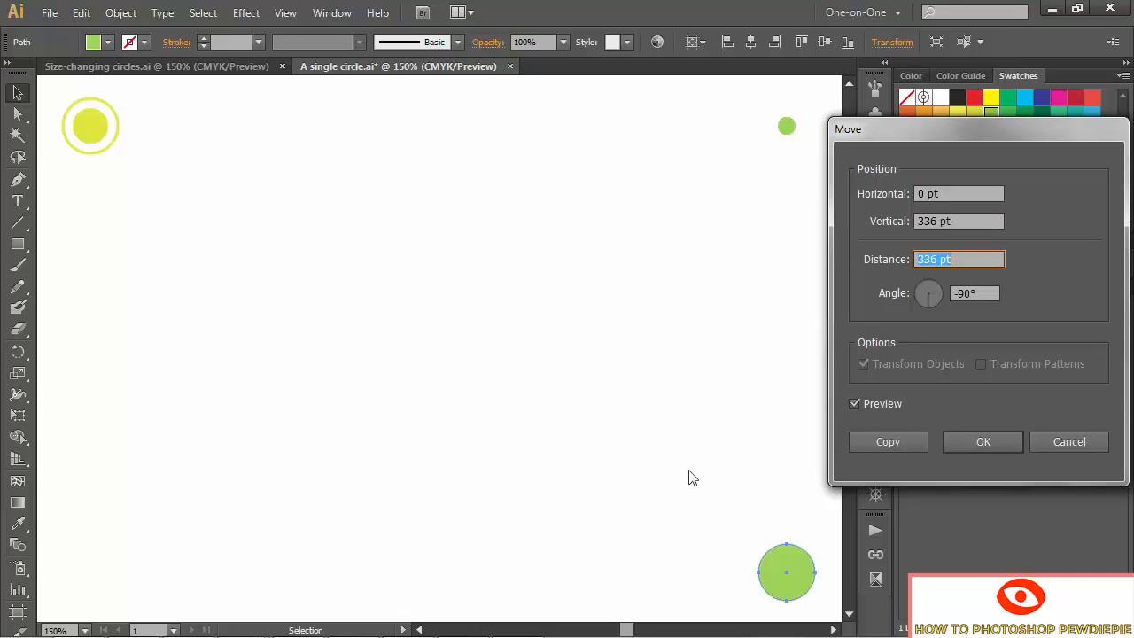
left_click(860, 444)
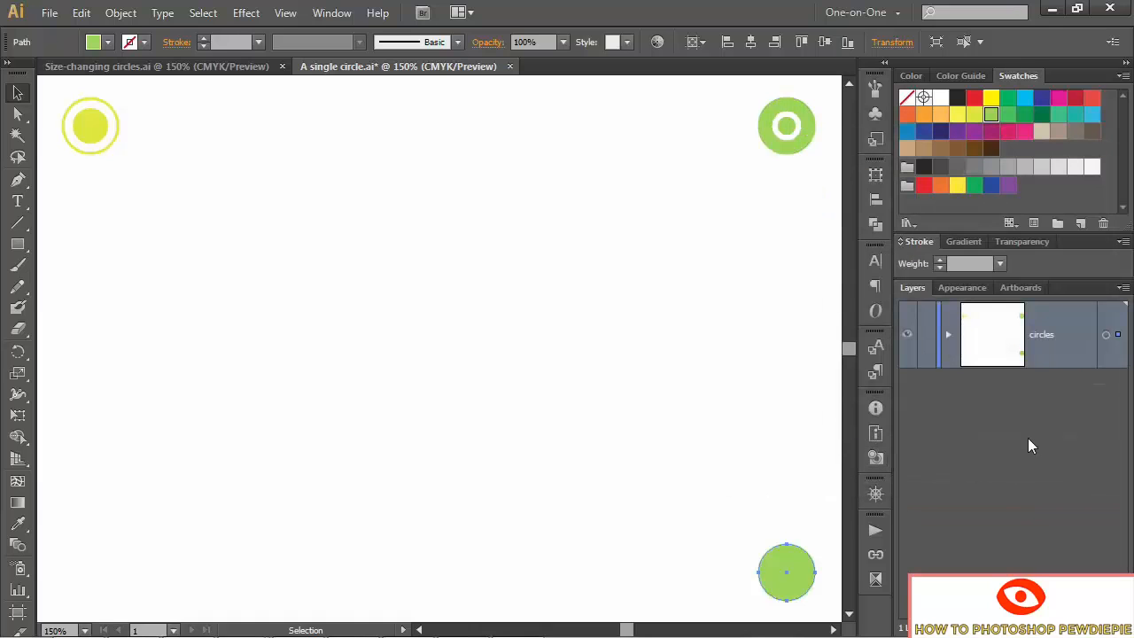
left_click(1006, 117)
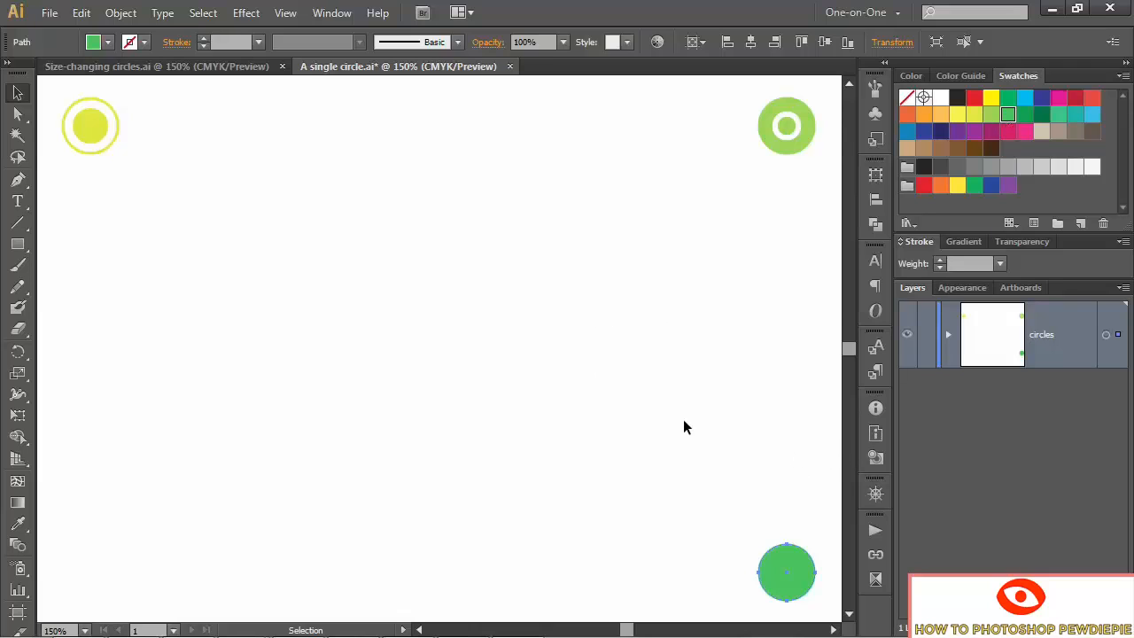
Create a concentric copy of the darker green circle scaled uniformly to 20% and fill the copy with White
left_click(25, 380)
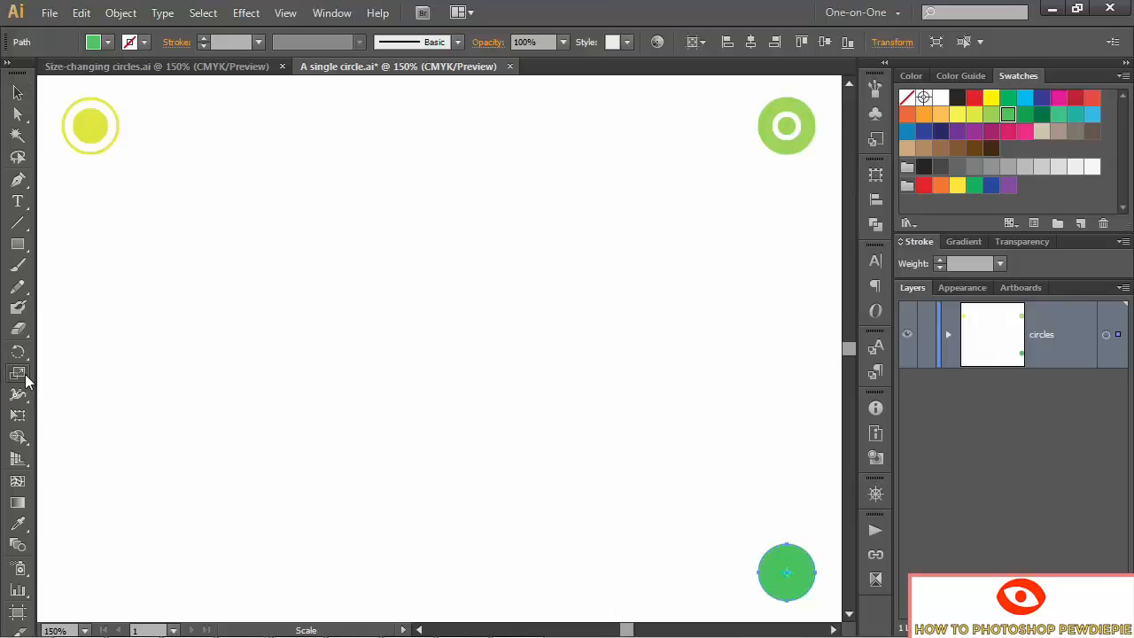
double_click(25, 380)
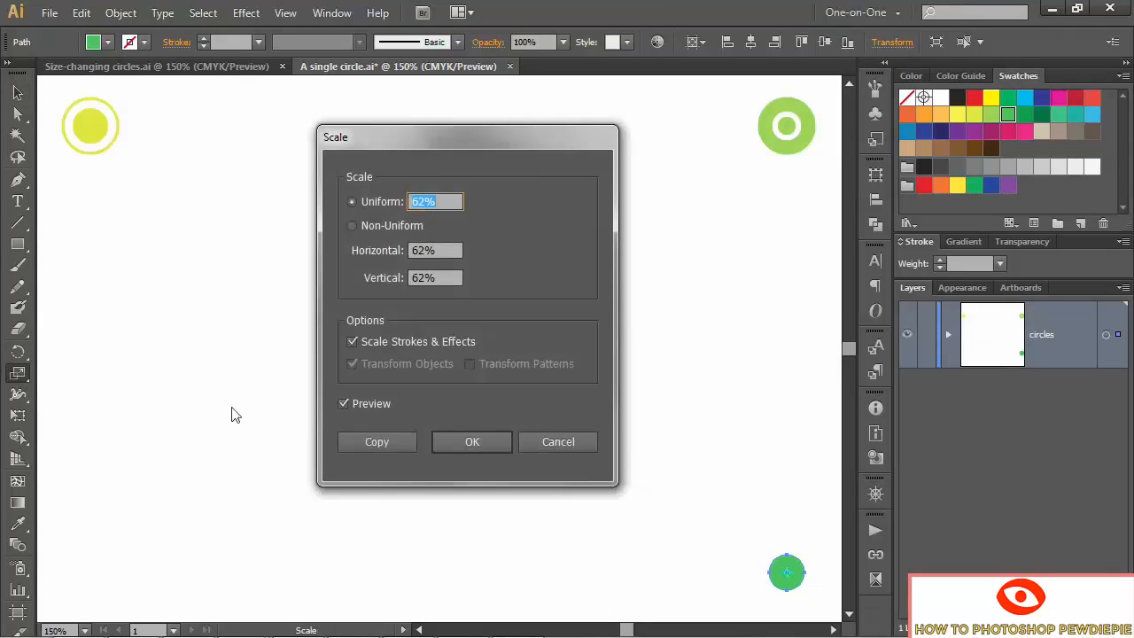
type("20")
left_click(405, 447)
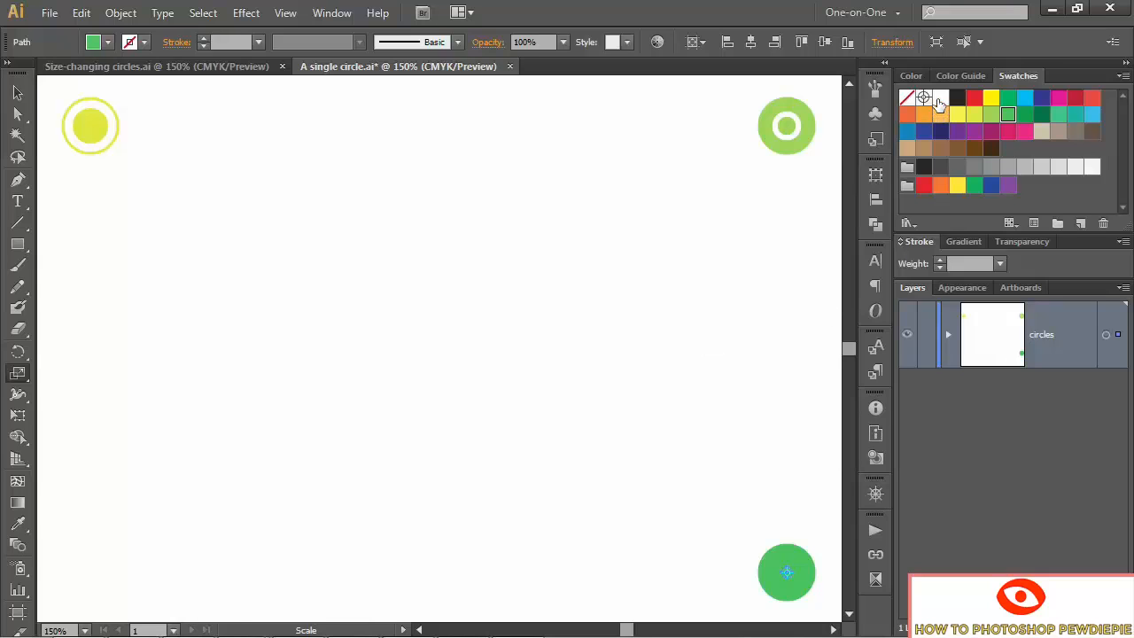
left_click(938, 101)
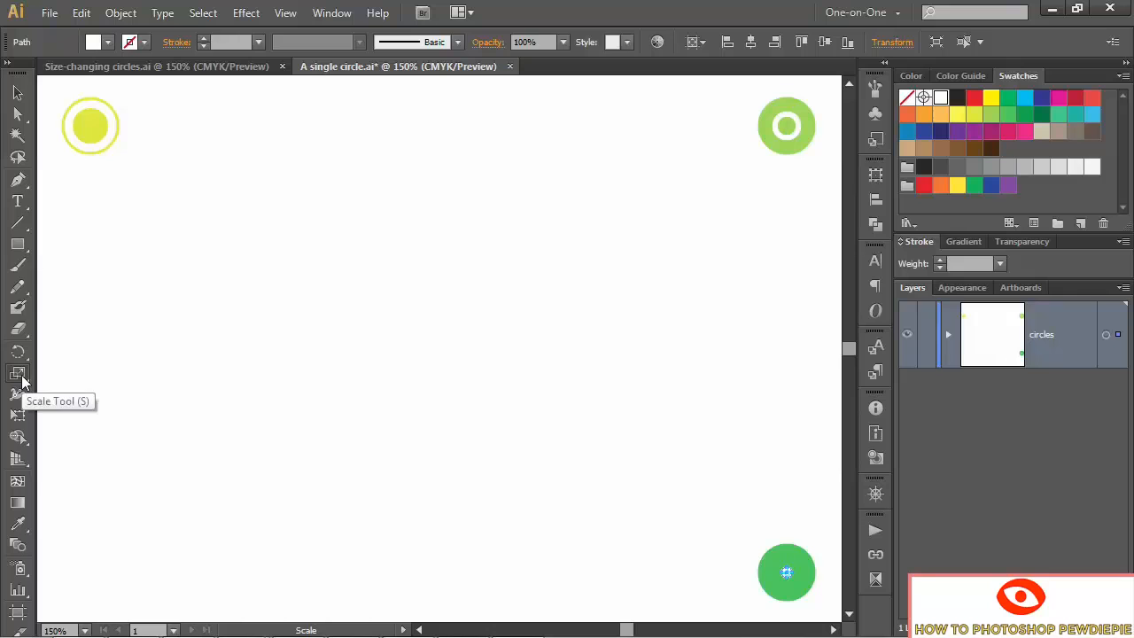
Create a 36% scaled copy of the tiny white circle and fill it with the same darker green as its outer circle
double_click(18, 376)
type("36")
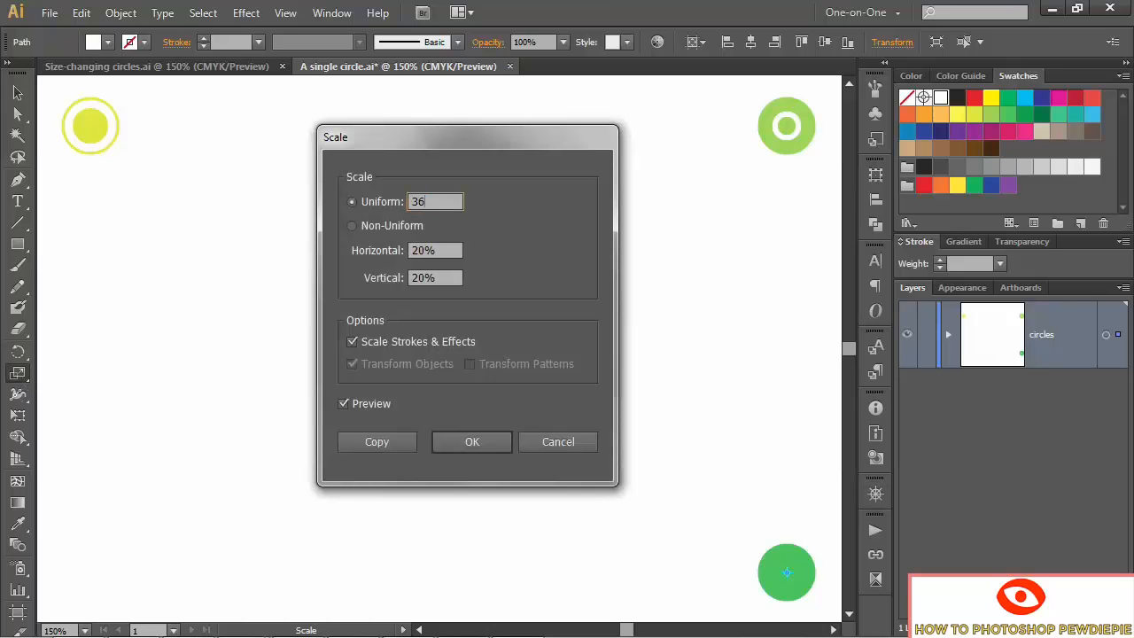
left_click(377, 441)
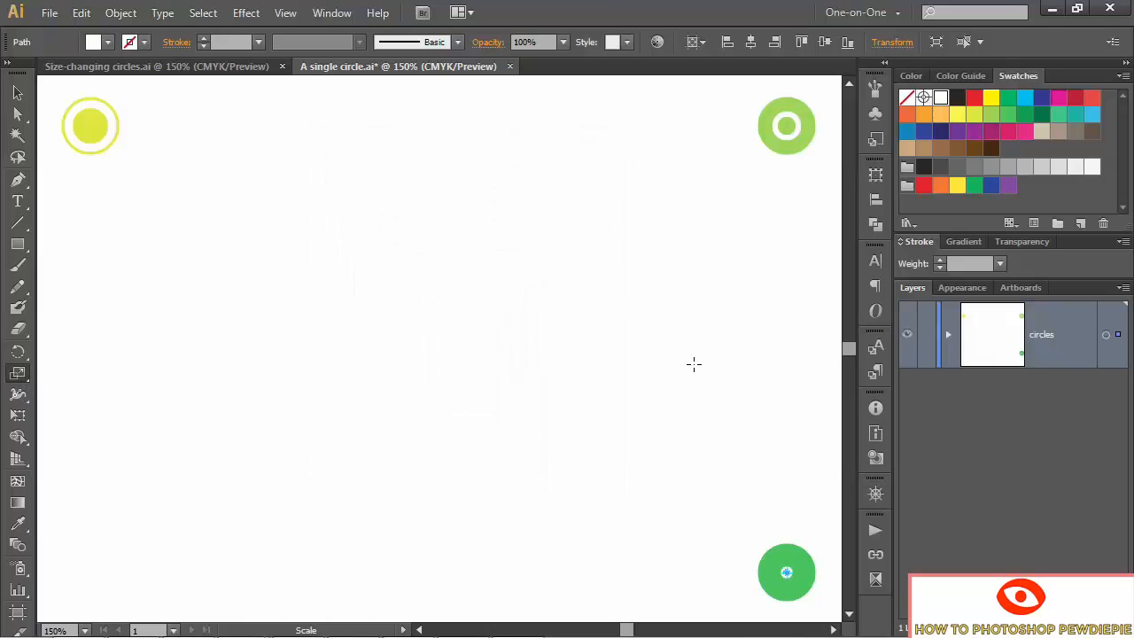
left_click(1008, 122)
Select the three concentric circles in the artboard's upper-right corner and group them
key("v")
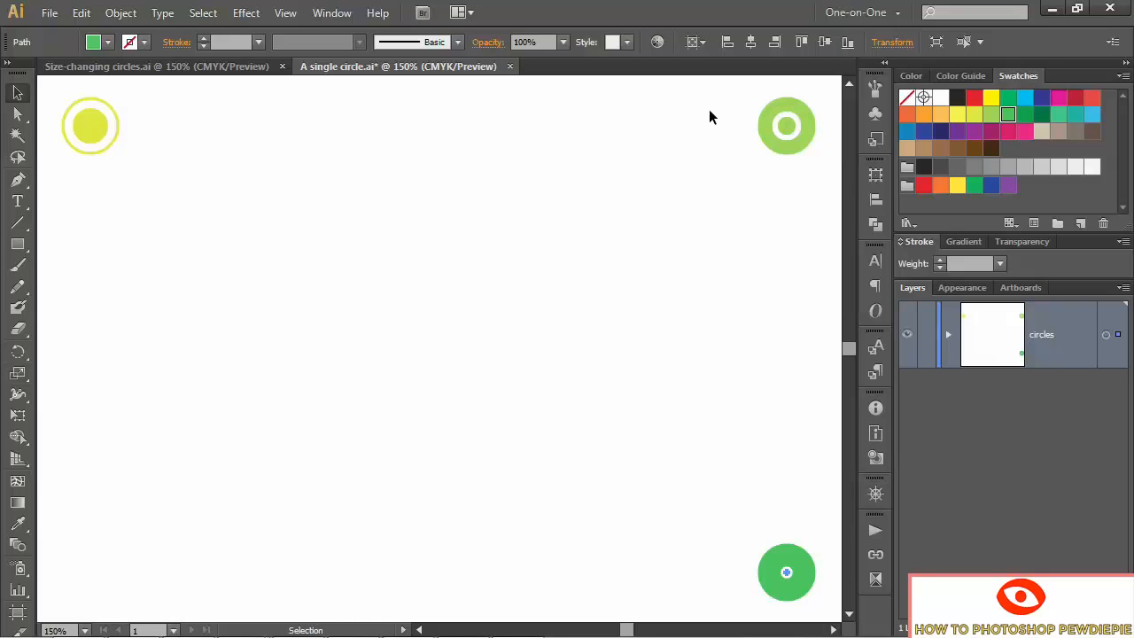
left_click_drag(713, 86, 818, 174)
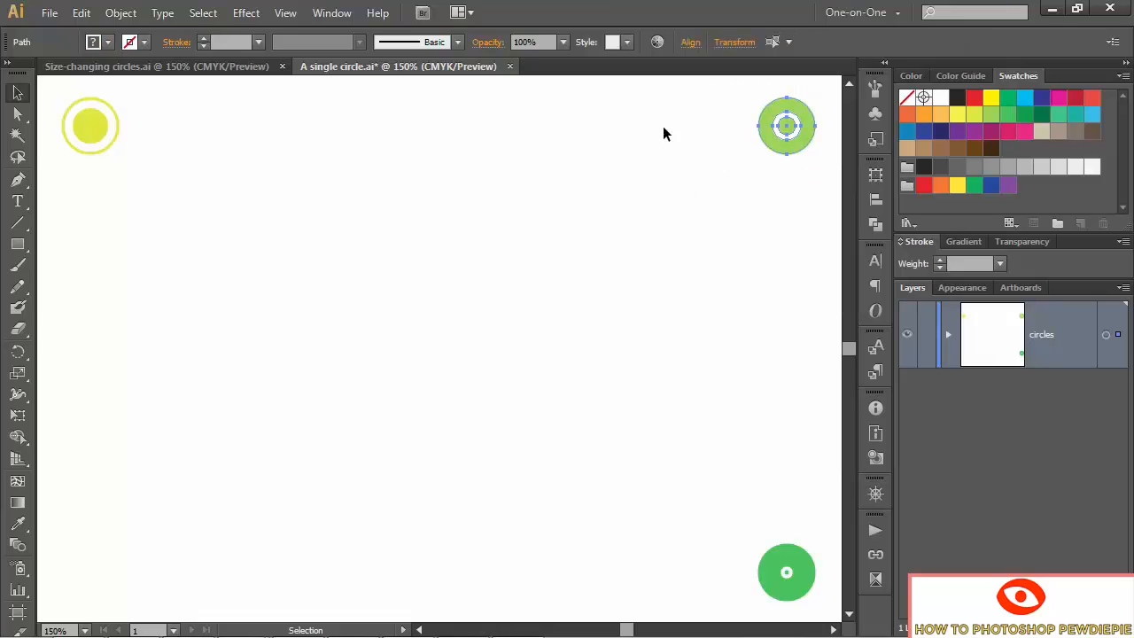
left_click(119, 12)
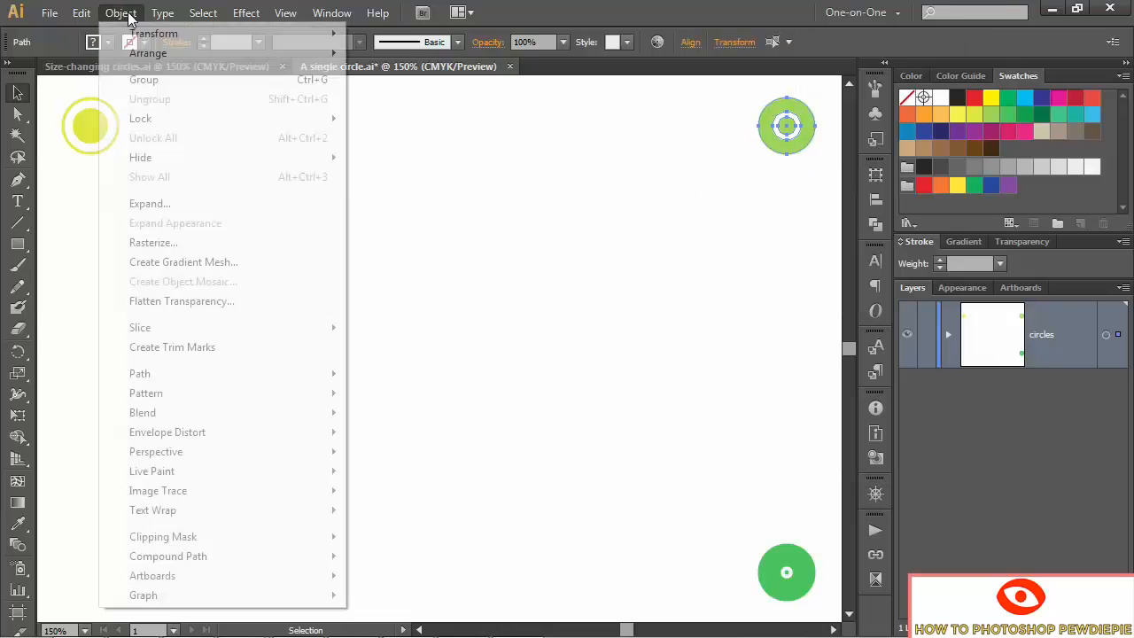
left_click(197, 82)
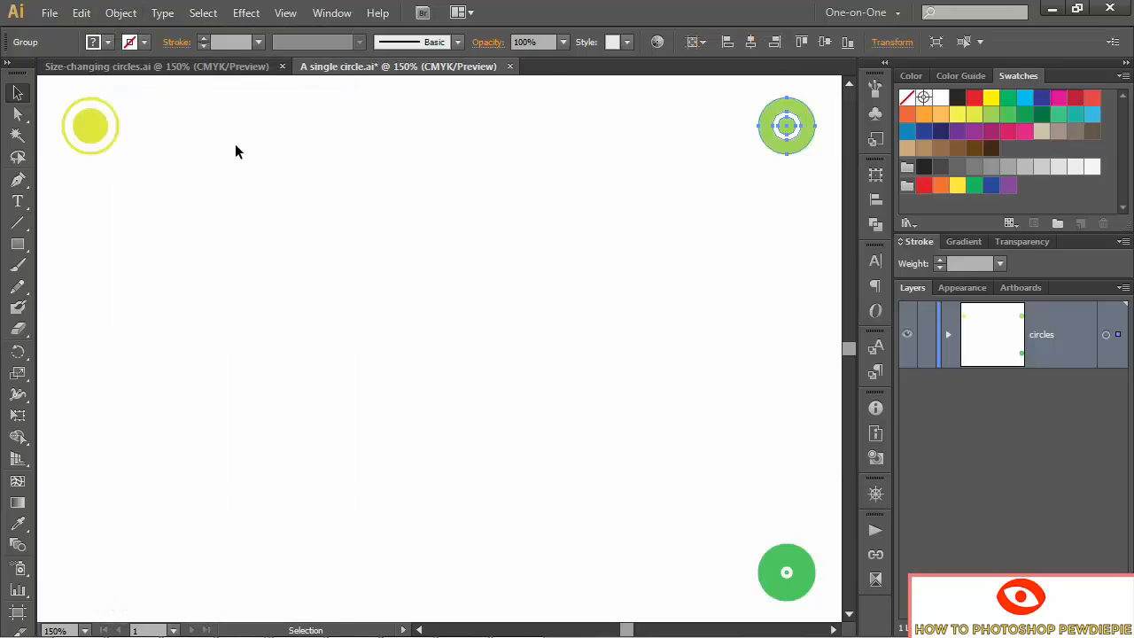
Copy the upper-right circle group -524 pt horizontally and 336 pt vertically, into the artboard's lower-left corner
key("Return")
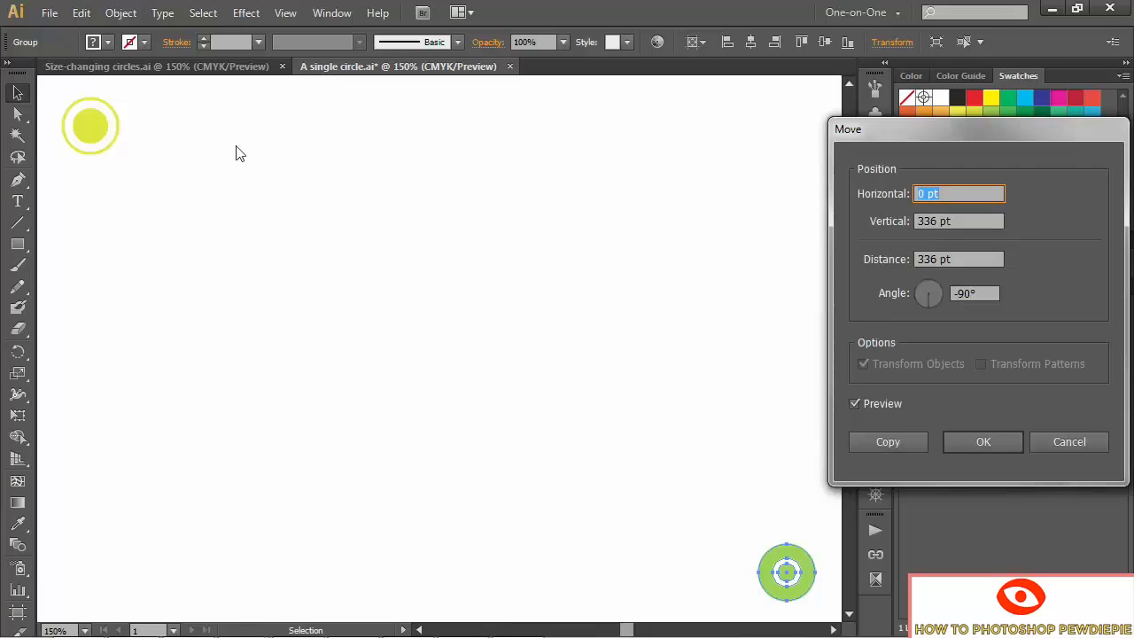
type("-524")
key("Tab")
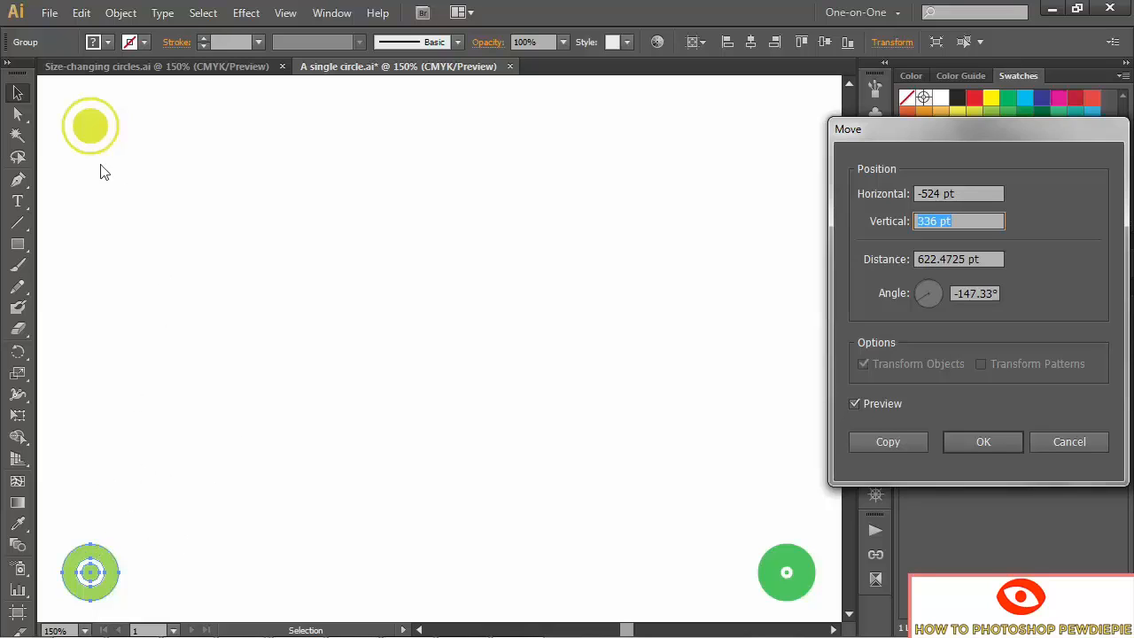
left_click(864, 442)
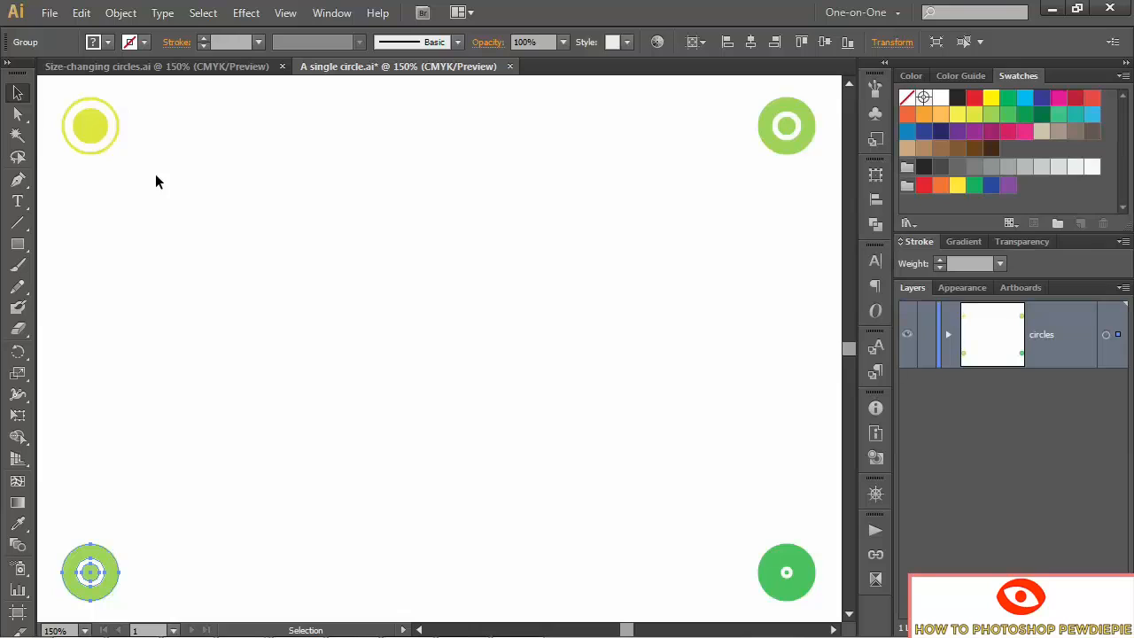
Group the concentric circles in the upper-left corner, and separately group those in the lower-right corner
left_click_drag(155, 176, 61, 107)
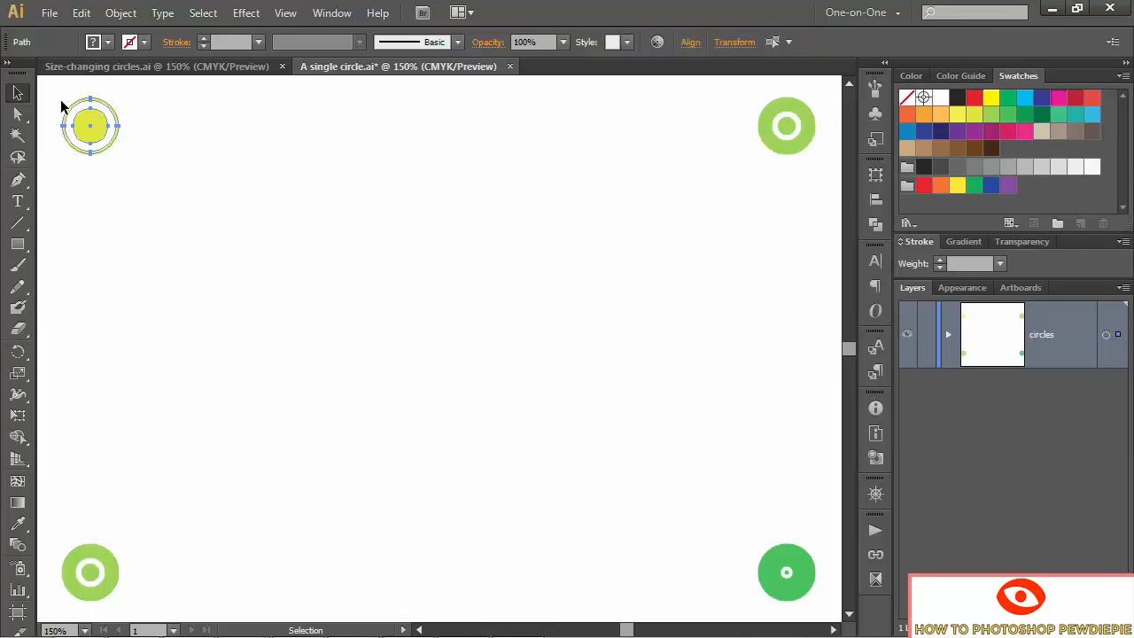
key("ctrl+g")
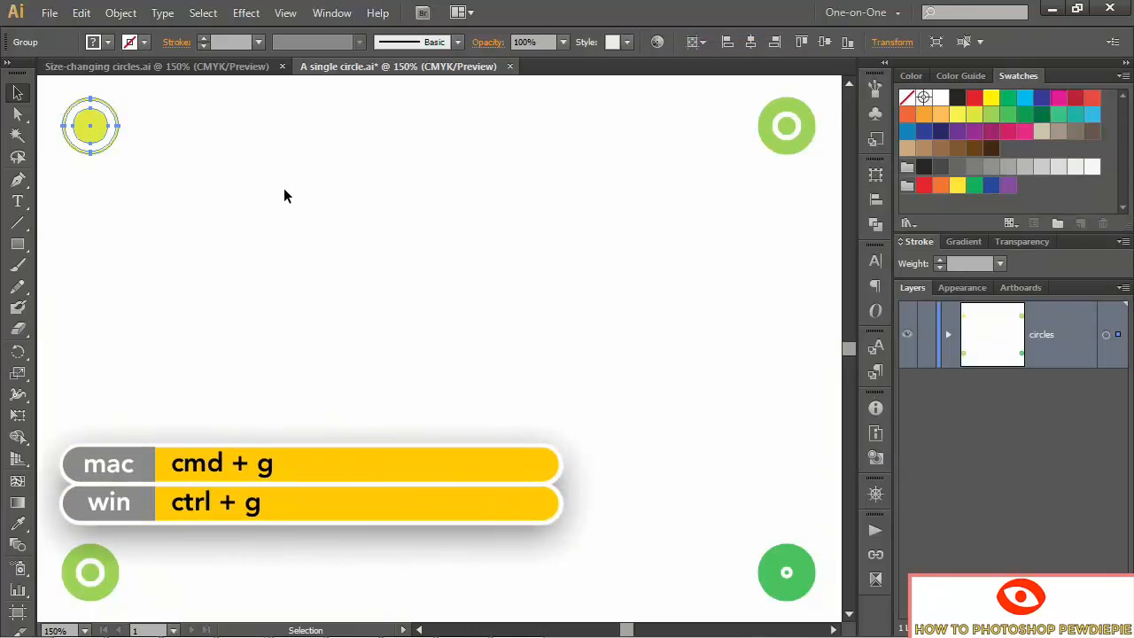
left_click_drag(734, 525, 802, 595)
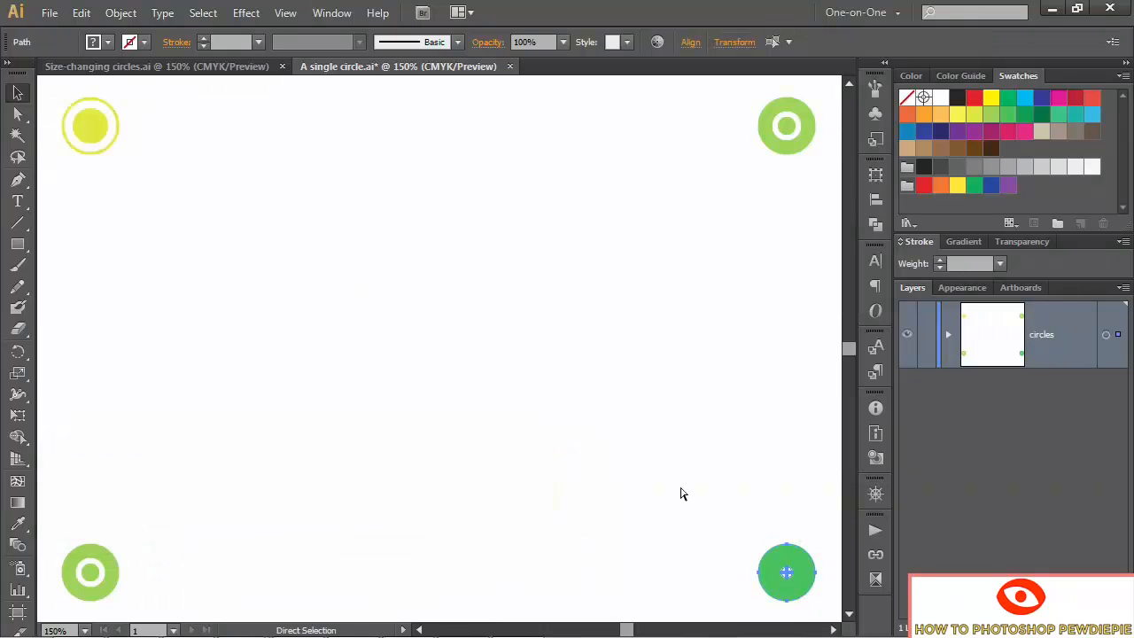
key("ctrl+g")
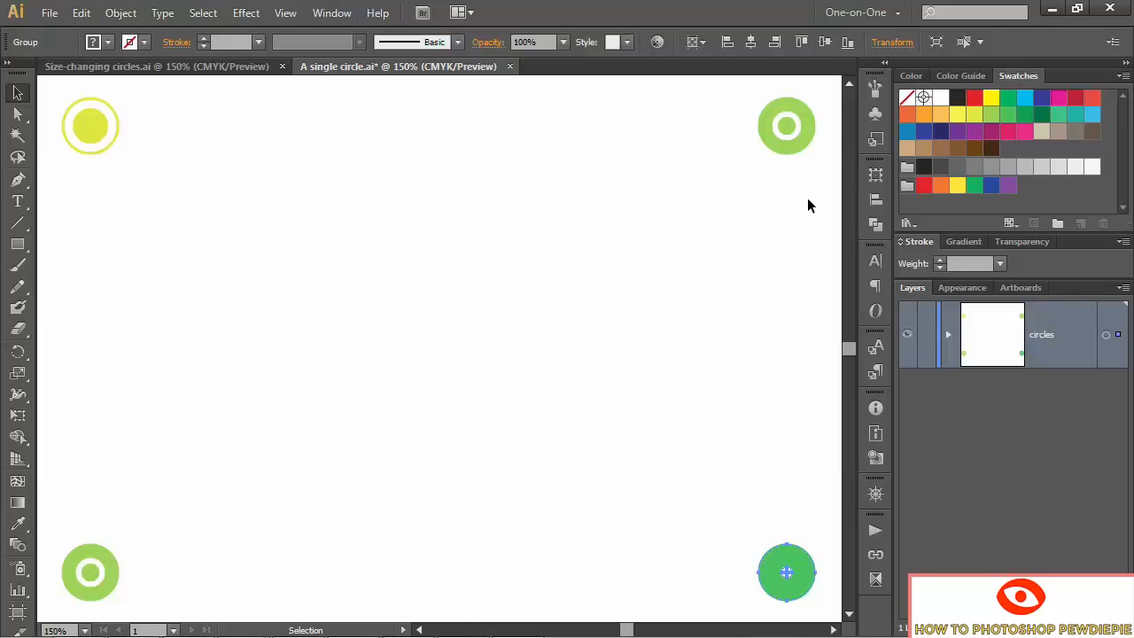
Make a blend between the upper-left and upper-right circle groups
left_click_drag(807, 200, 90, 121)
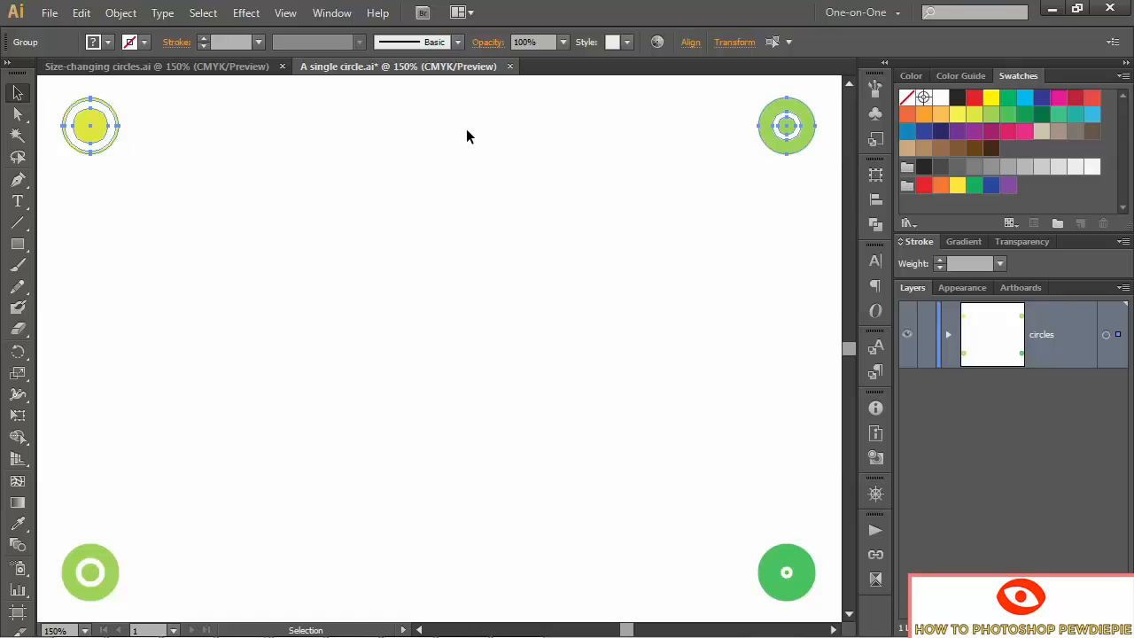
left_click(115, 12)
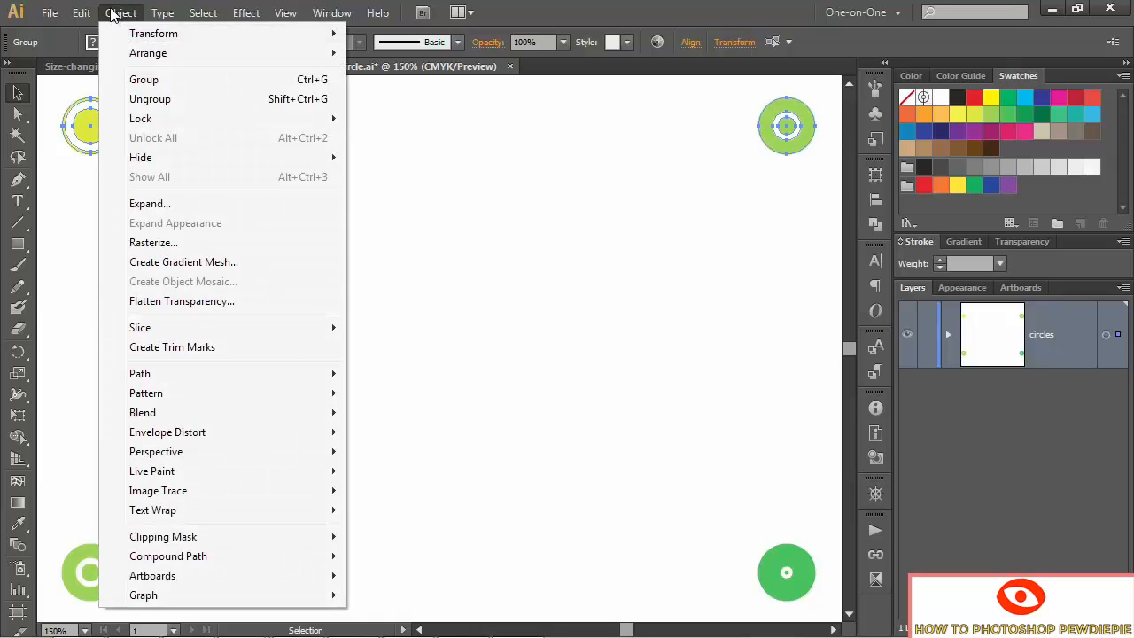
mouse_move(180, 417)
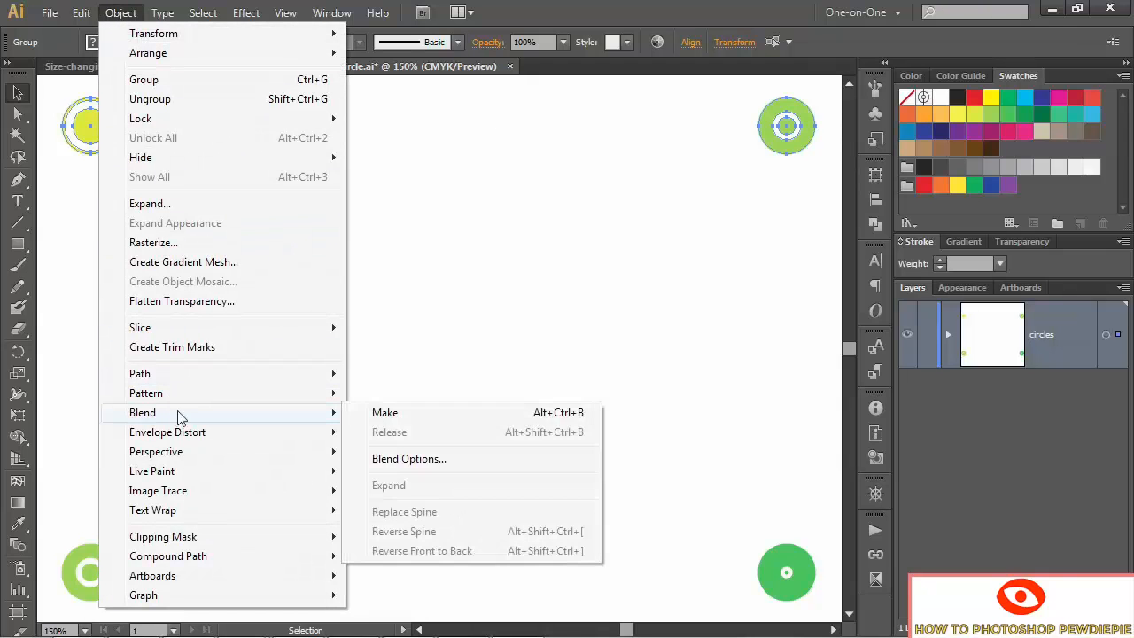
left_click(520, 413)
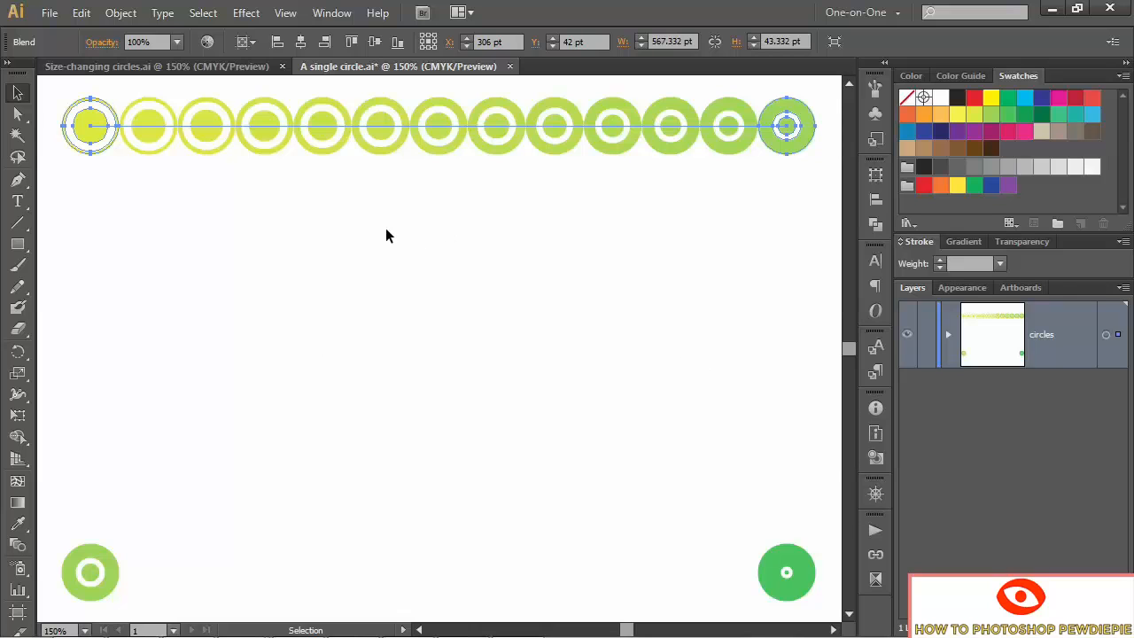
Invert the selection to pick the two lower circle groups and blend them together
left_click(203, 13)
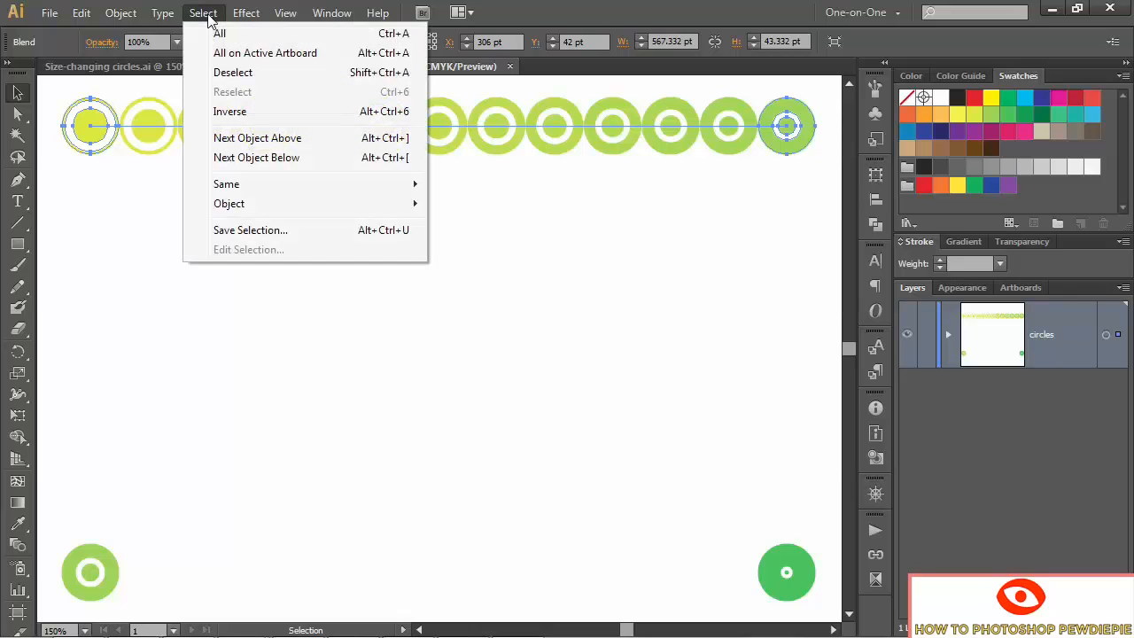
left_click(298, 113)
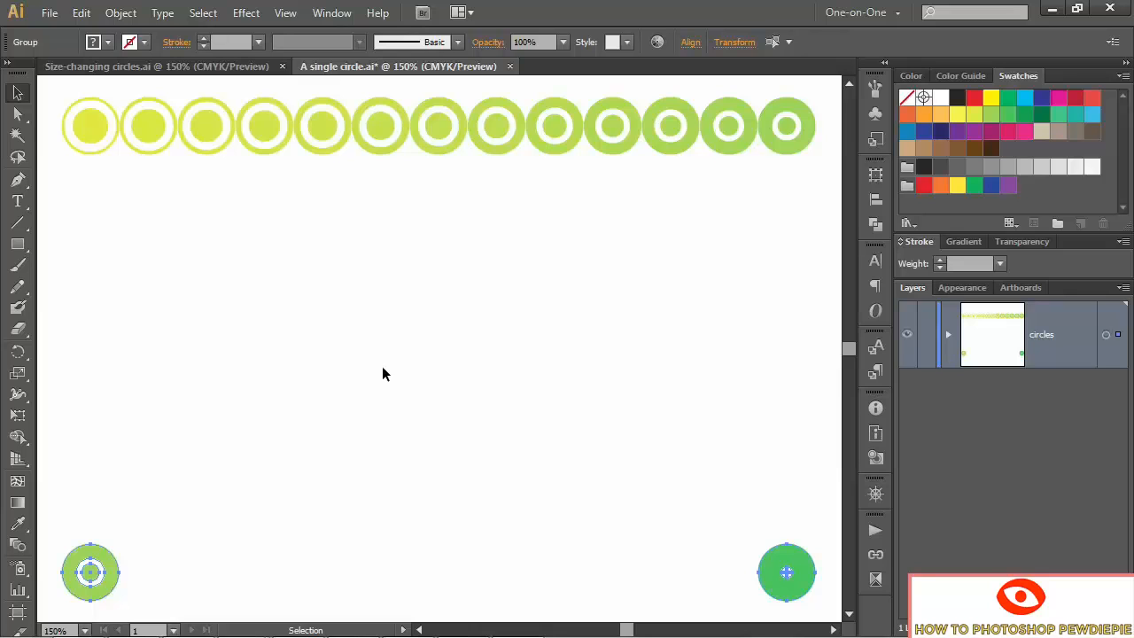
key("ctrl+alt+b")
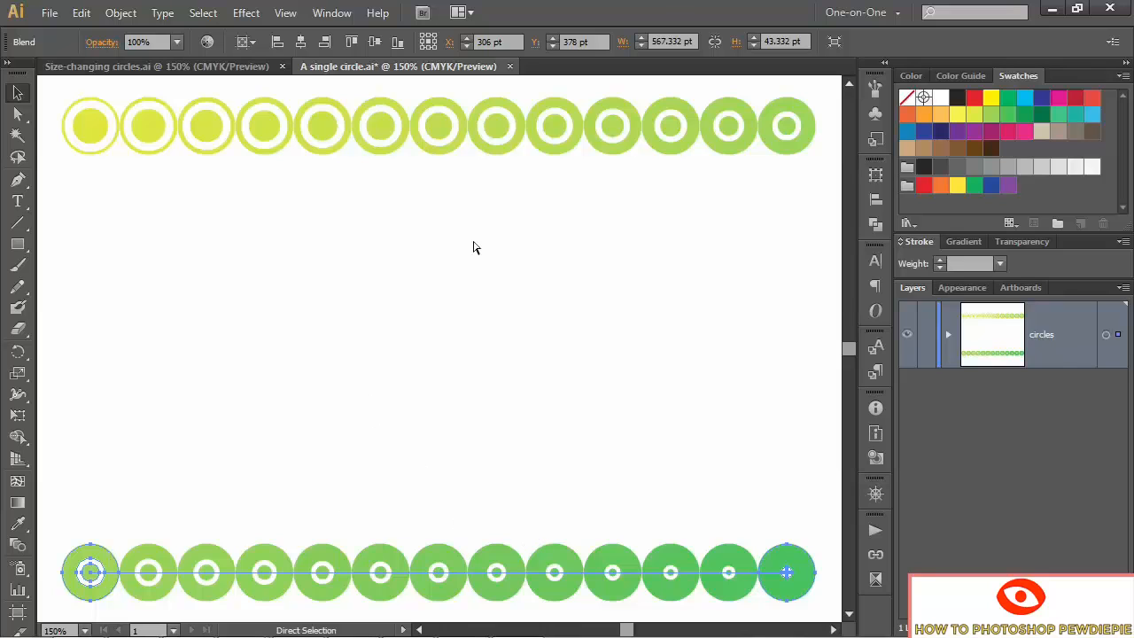
Select both row blends and set their blend spacing to 10 specified steps, with the preview on
key("ctrl+a")
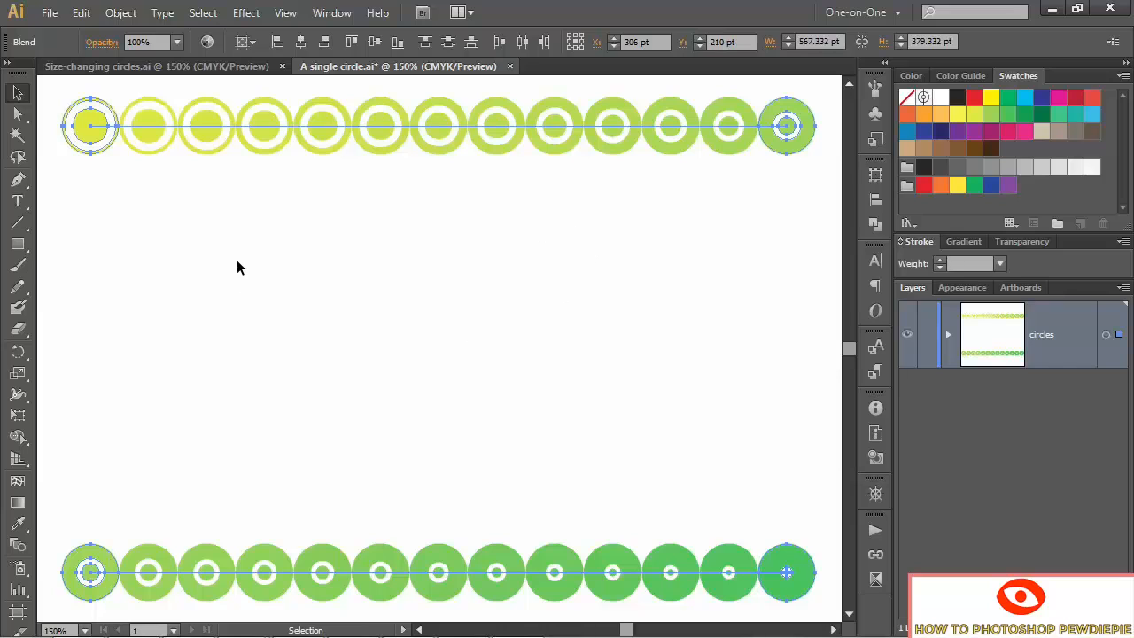
left_click(19, 548)
left_click(18, 548)
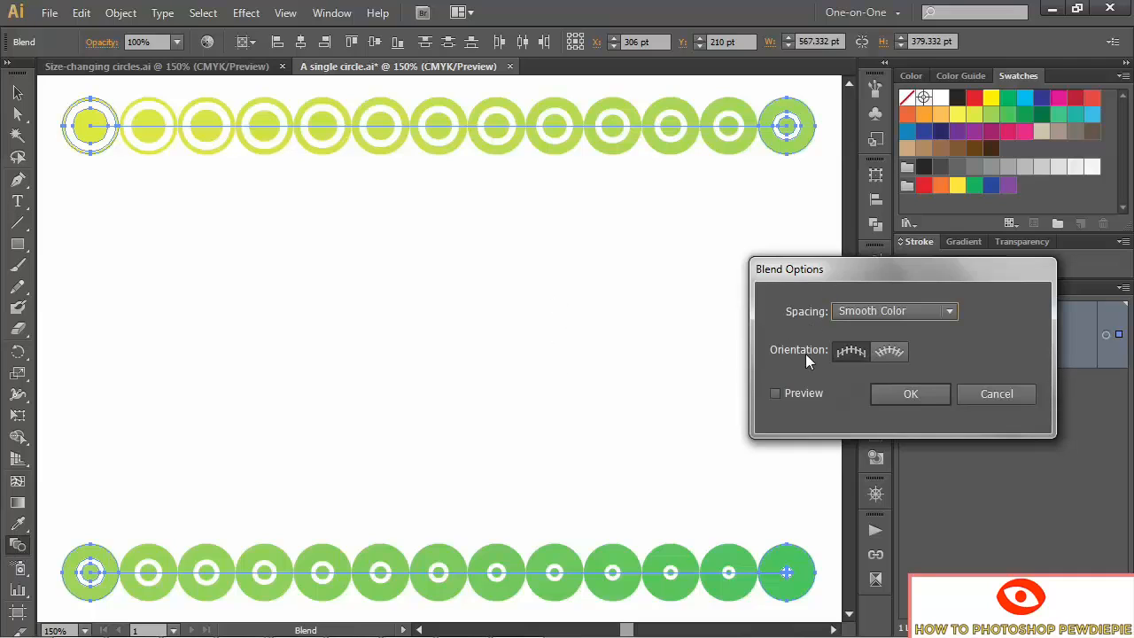
left_click(801, 394)
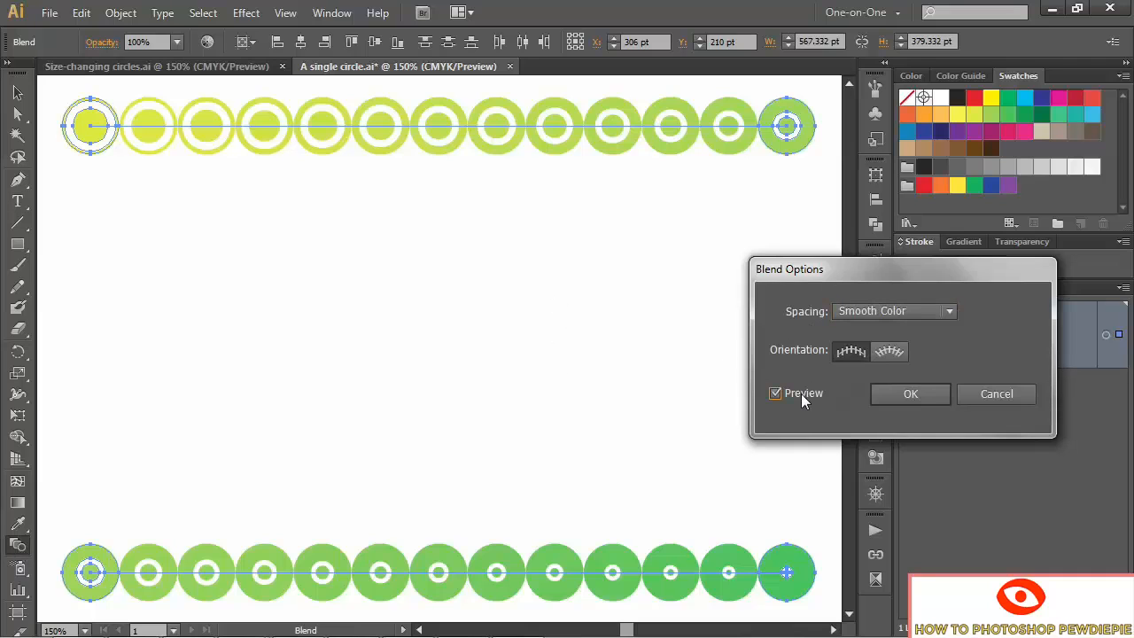
left_click(891, 310)
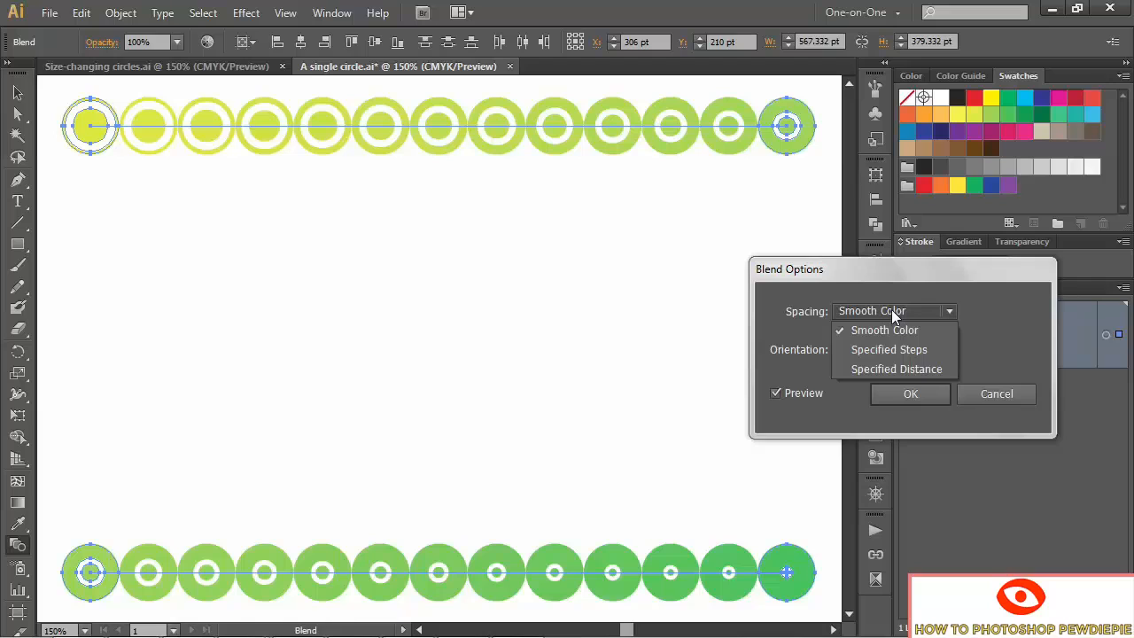
left_click(917, 353)
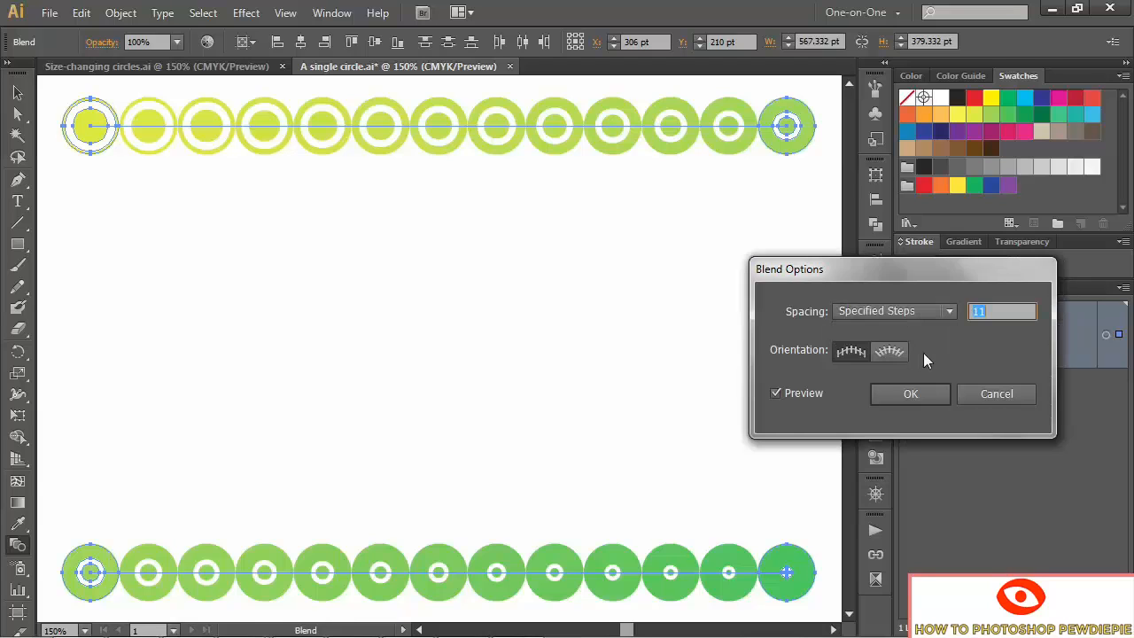
left_click(1001, 313)
key("Down")
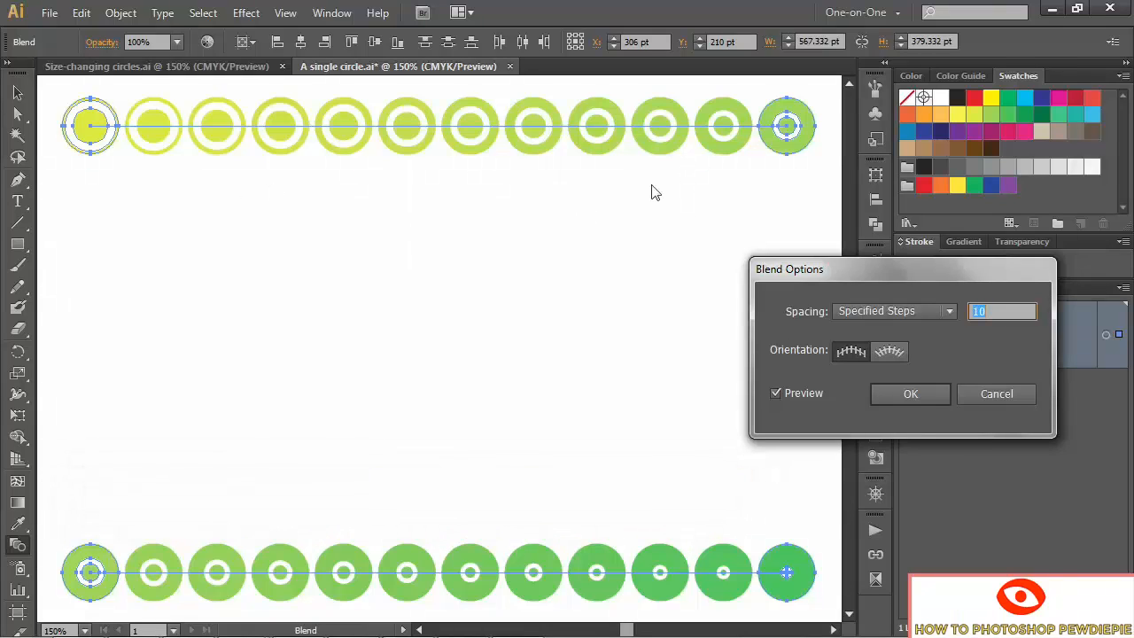
left_click(895, 392)
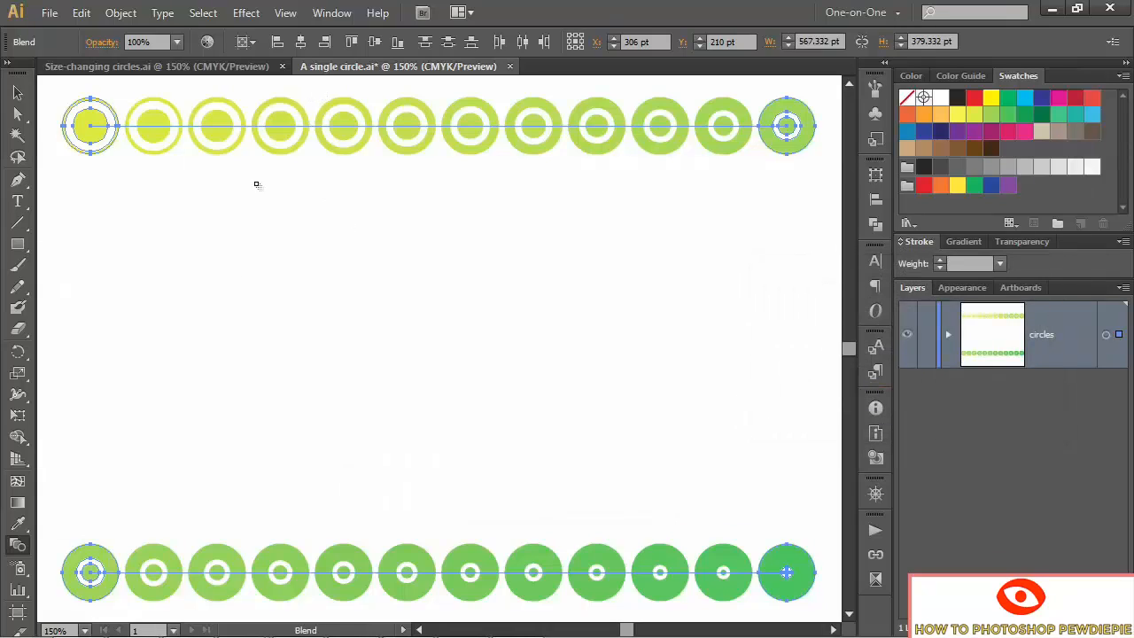
Try to make a blend directly between the upper and lower row blends, and undo it
left_click(124, 13)
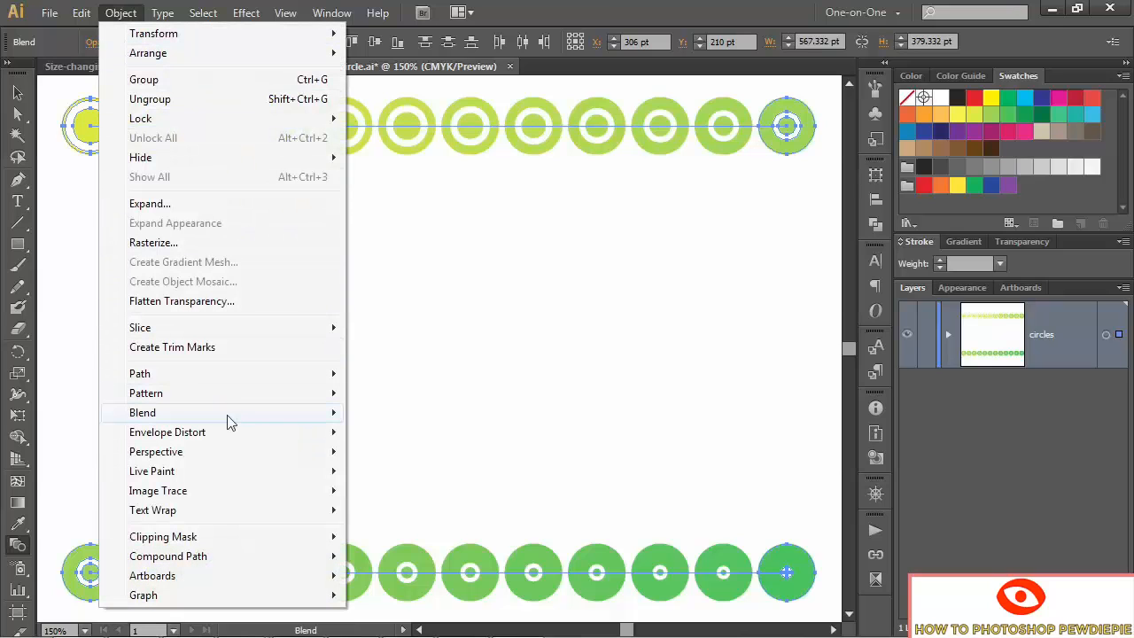
mouse_move(225, 418)
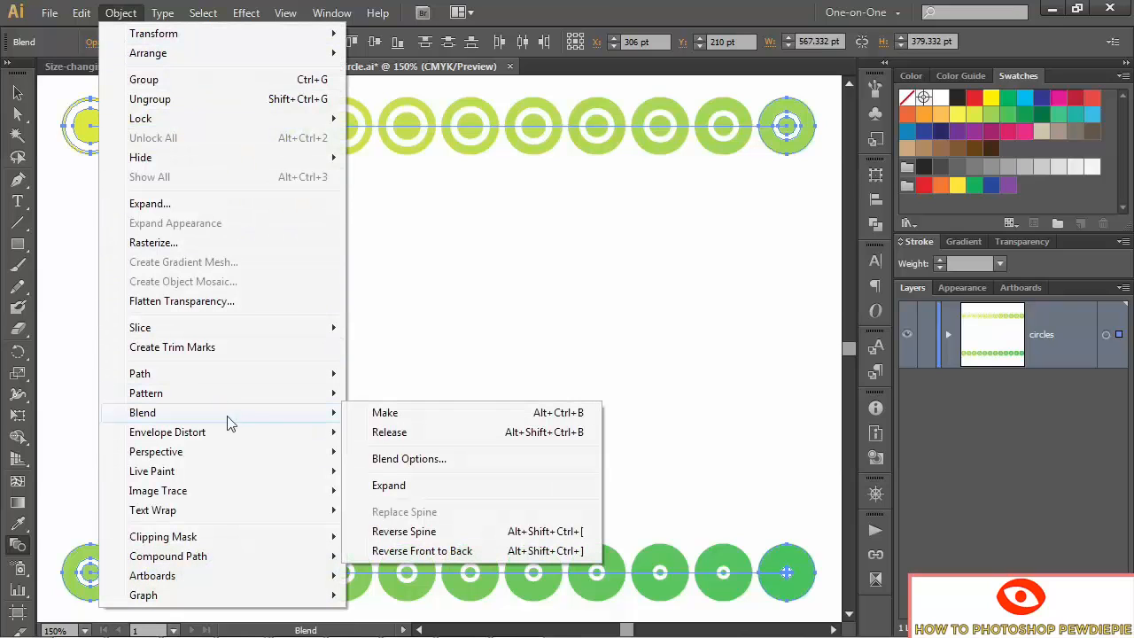
left_click(467, 422)
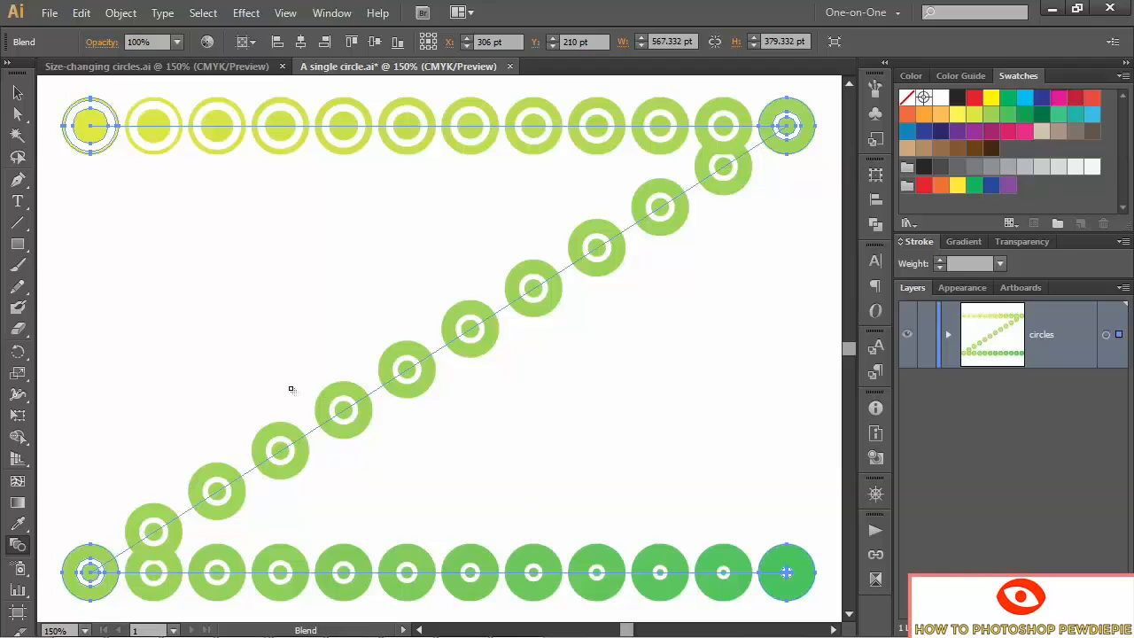
key("v")
key("ctrl+z")
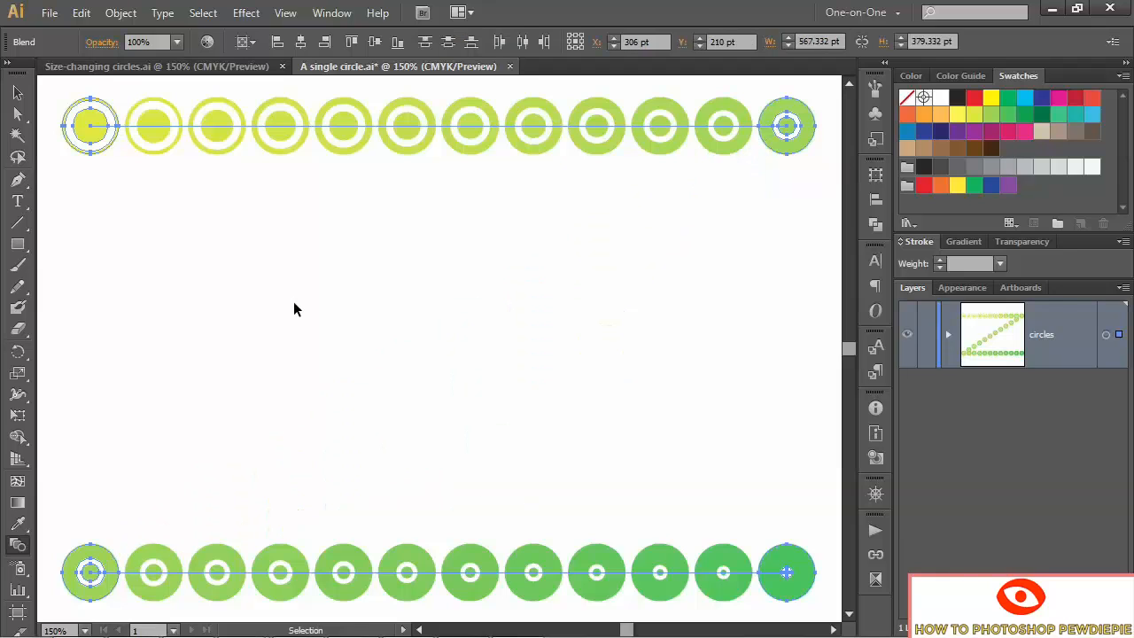
key("w")
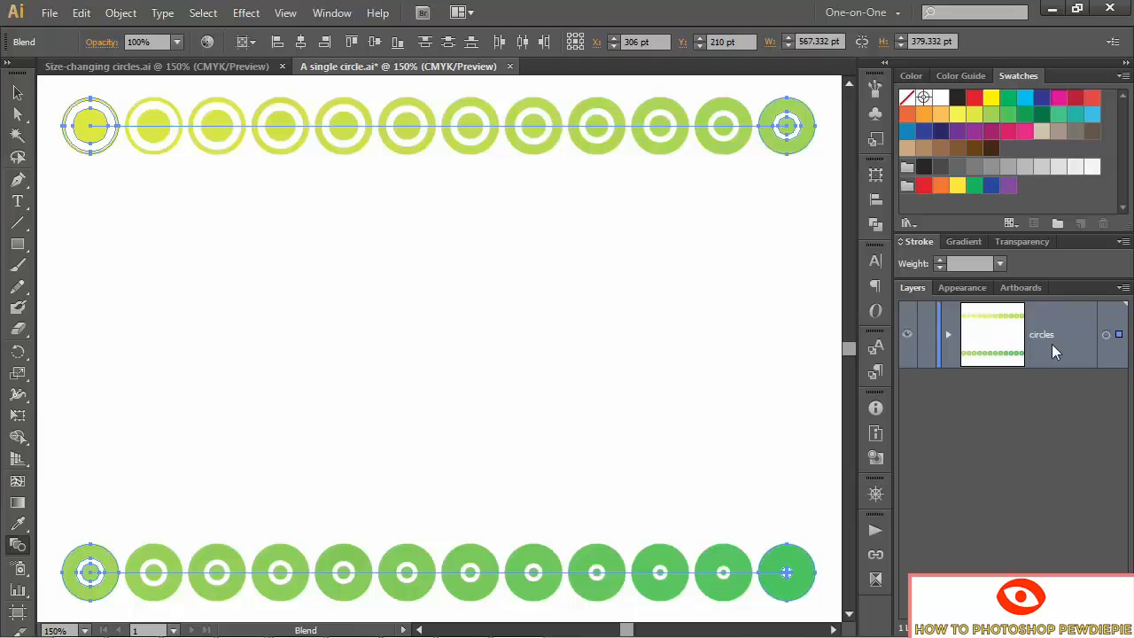
Duplicate the circles layer, name the copy "final blend" and set its layer color to Gold
left_click(1124, 290)
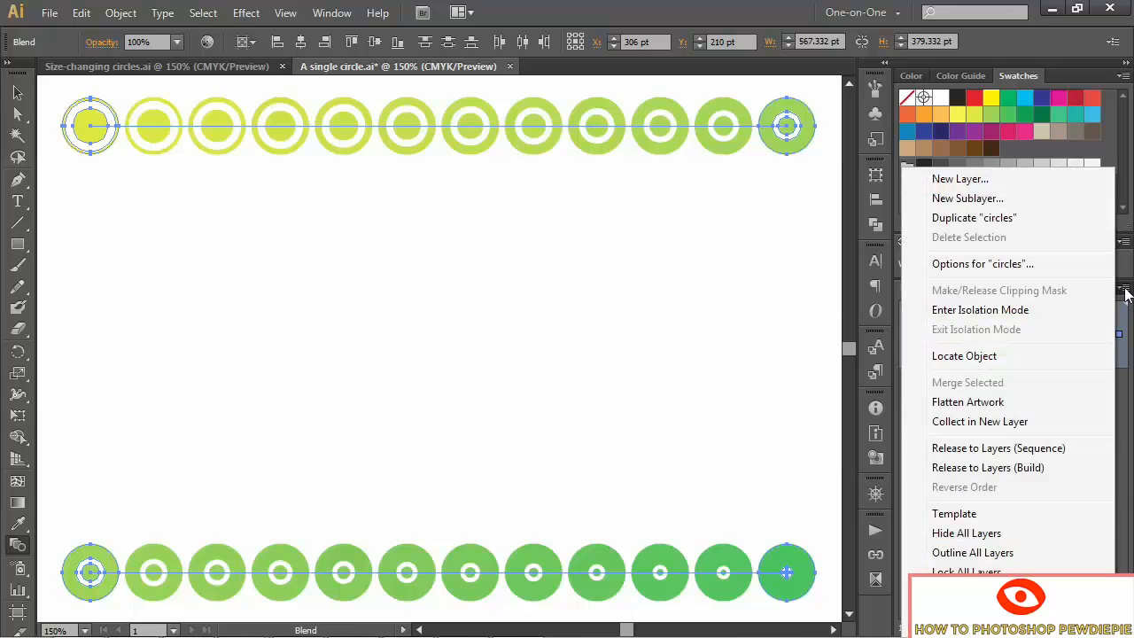
left_click(1039, 221)
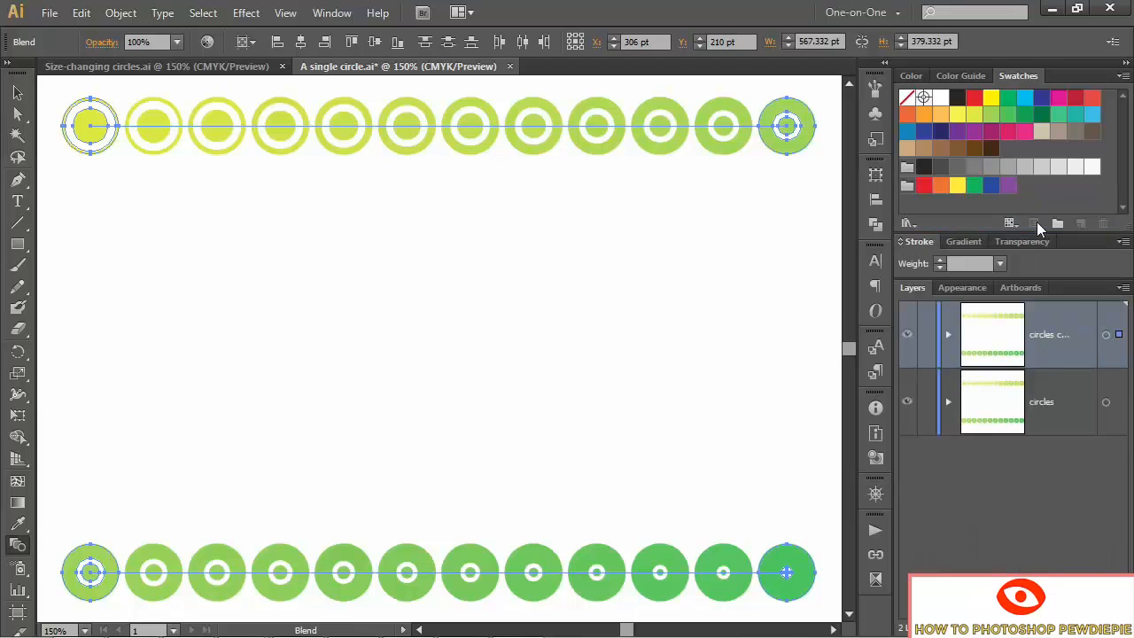
double_click(1067, 350)
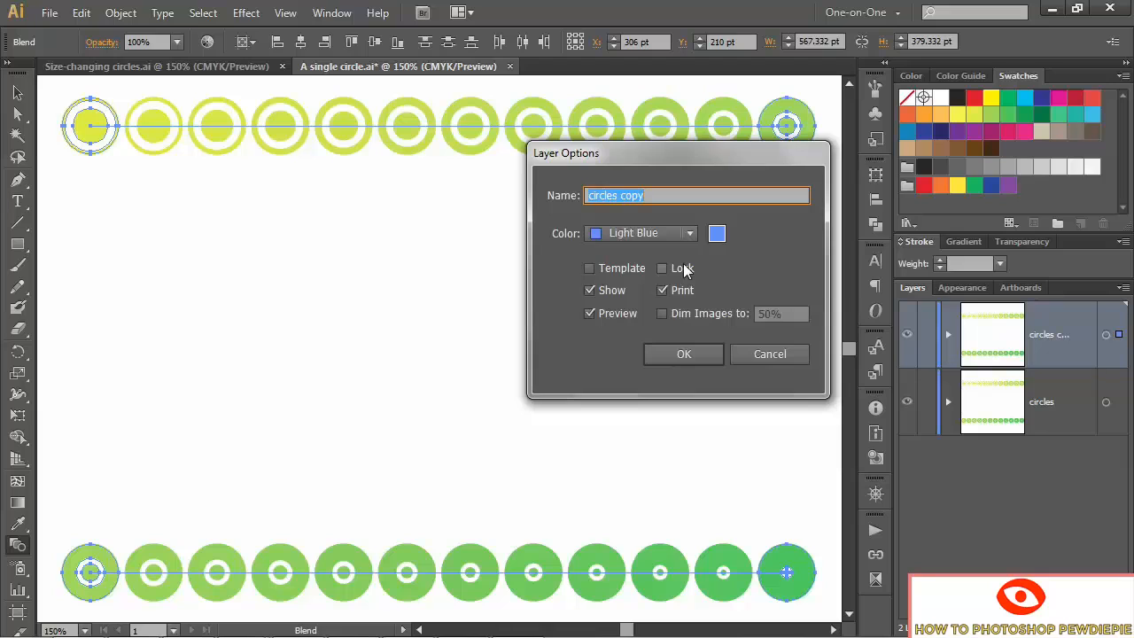
type("final blend")
left_click(609, 236)
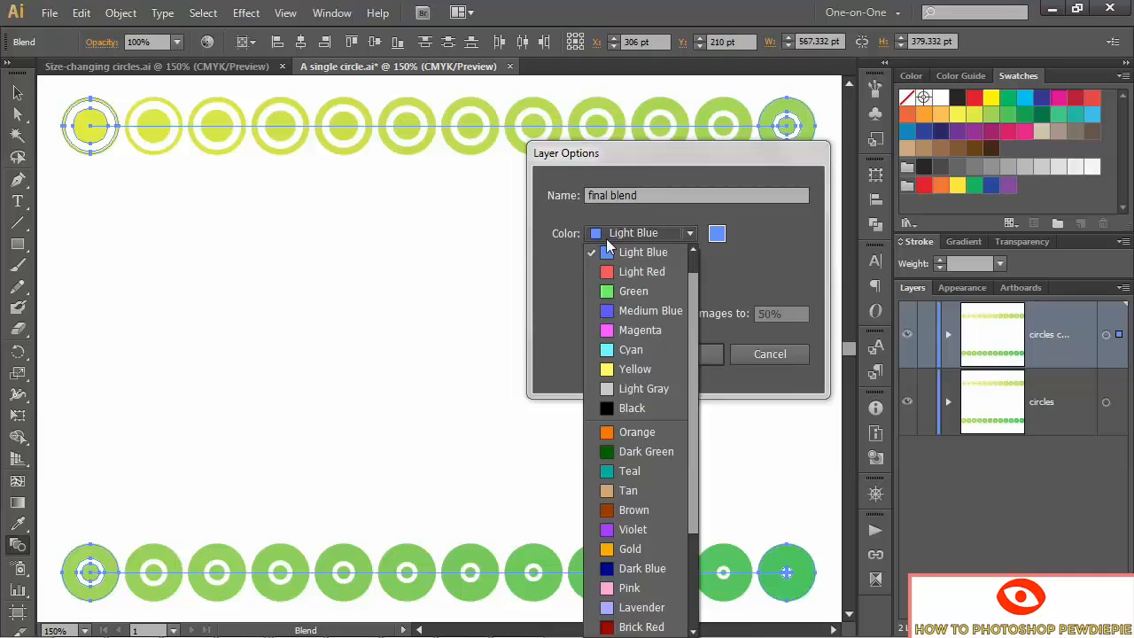
left_click(645, 546)
left_click(684, 355)
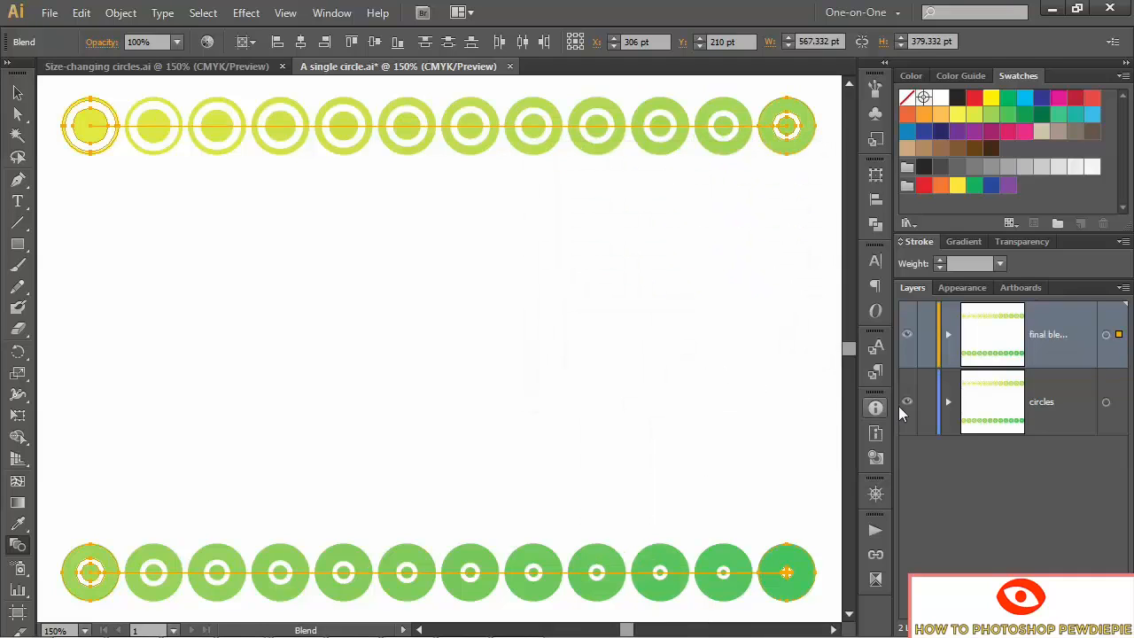
Hide the original circles layer and expand the object and fill of the two row blends on the final blend layer
left_click(908, 401)
left_click(123, 13)
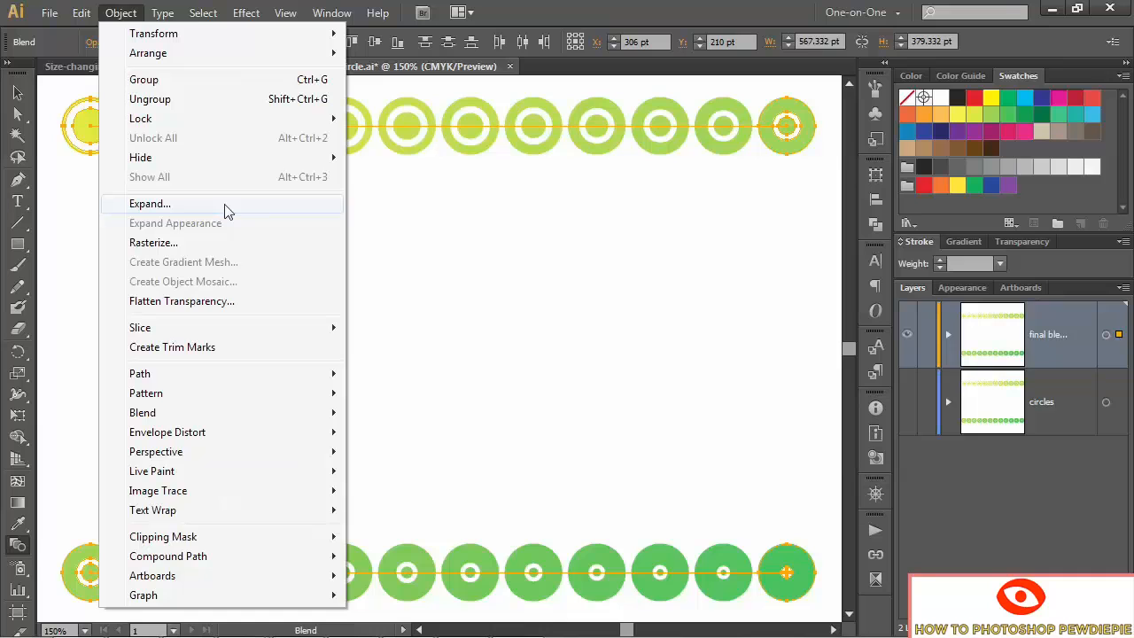
left_click(151, 204)
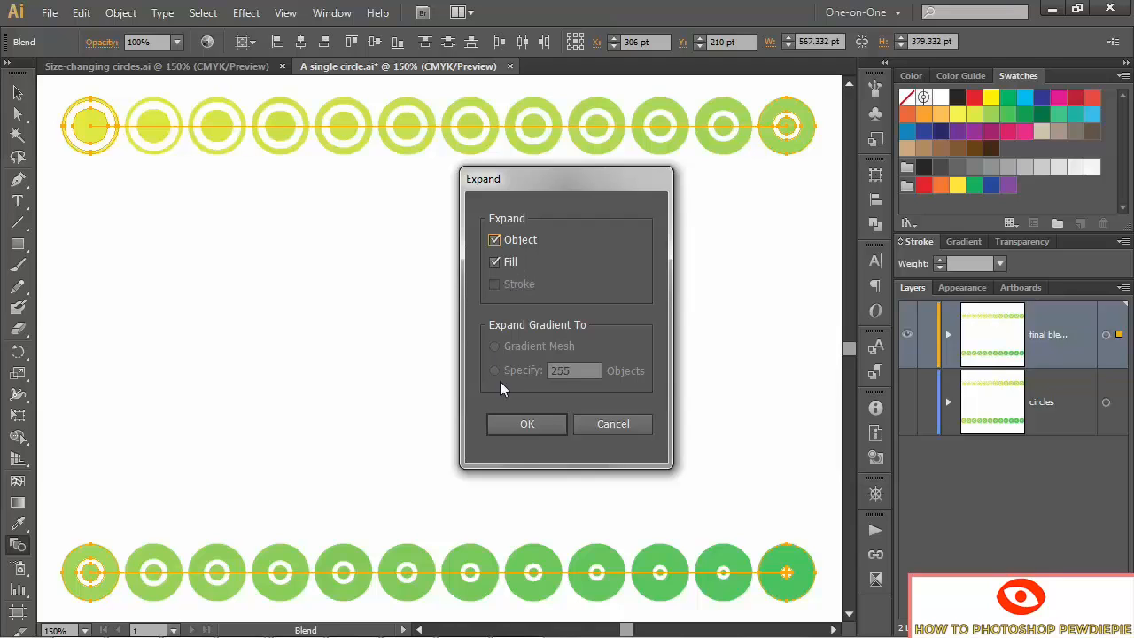
left_click(534, 428)
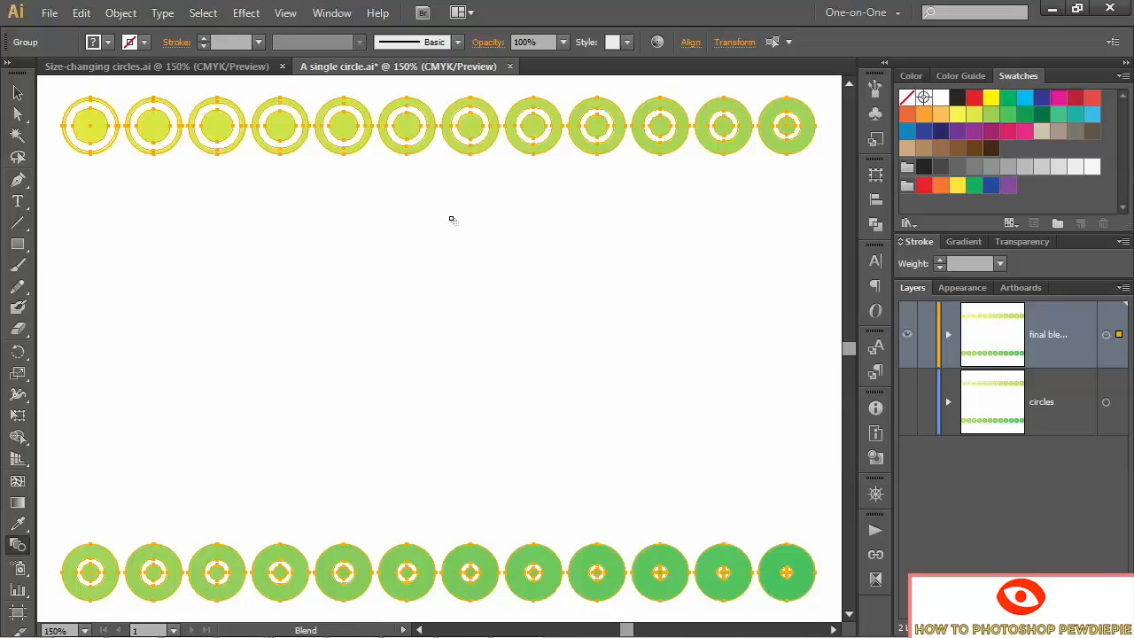
Blend the two expanded rows together with spacing set to 6 specified steps, and deselect the artwork
key("ctrl+alt+b")
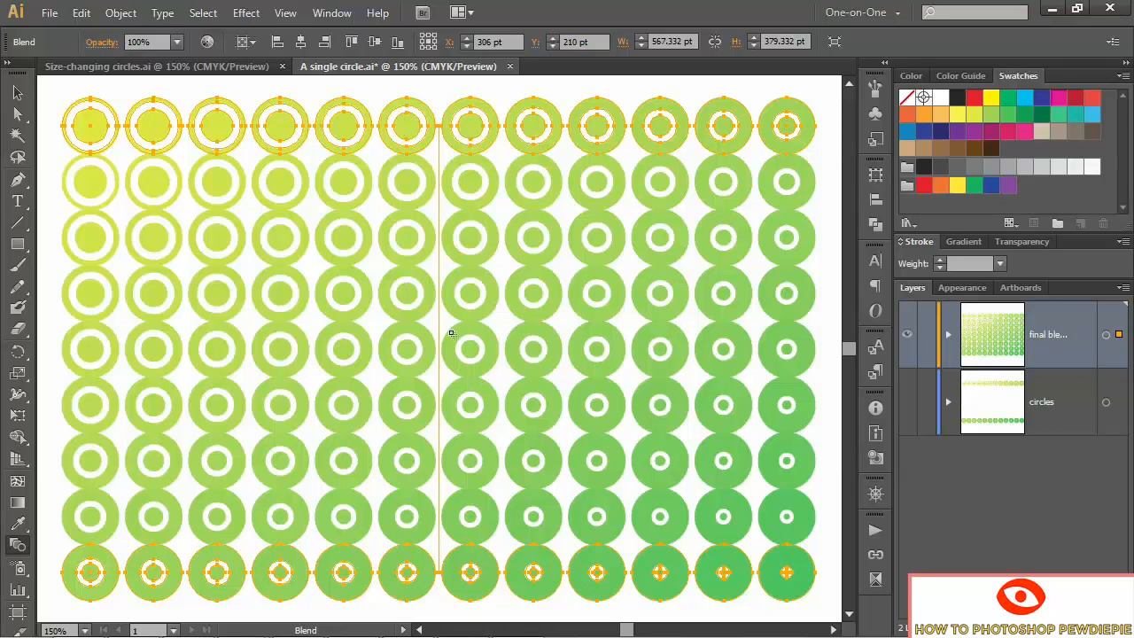
double_click(15, 548)
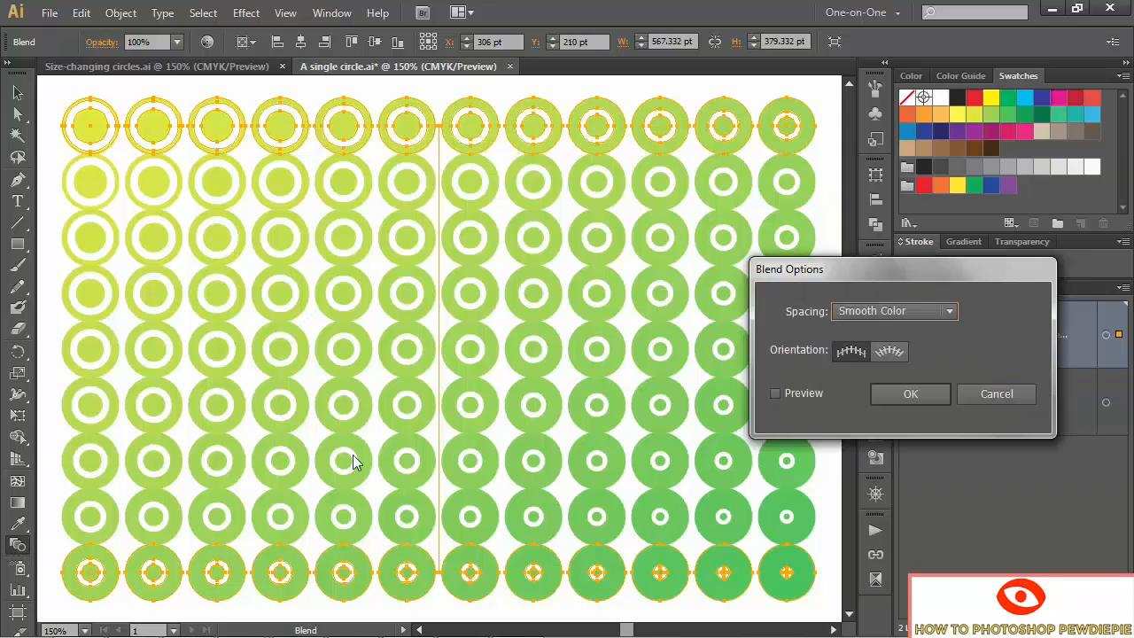
left_click(809, 394)
left_click(870, 311)
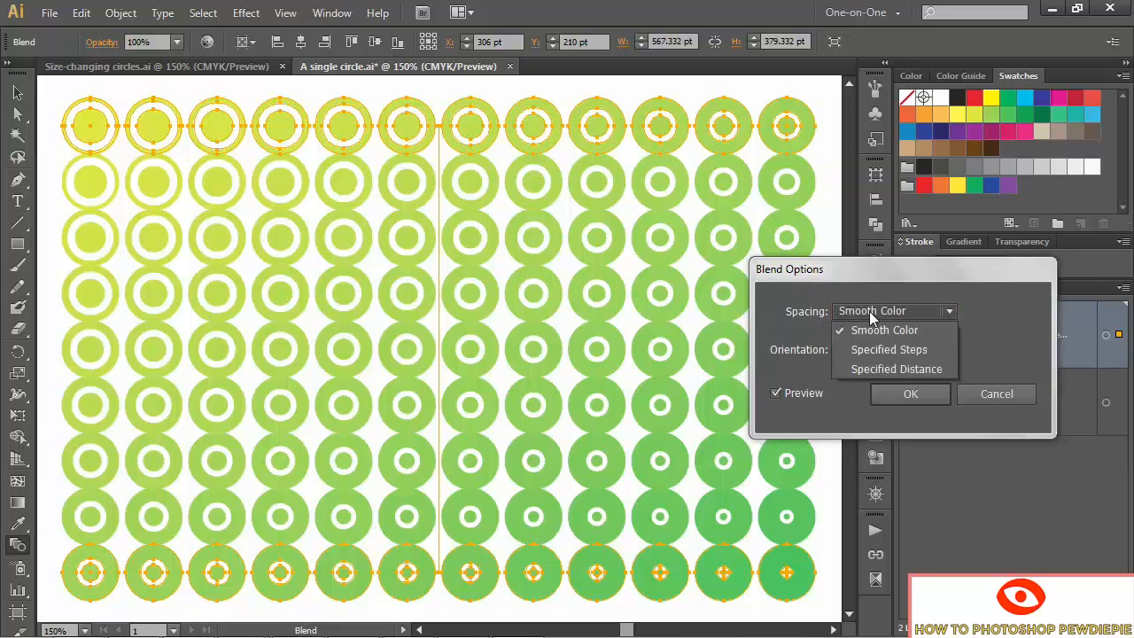
left_click(878, 350)
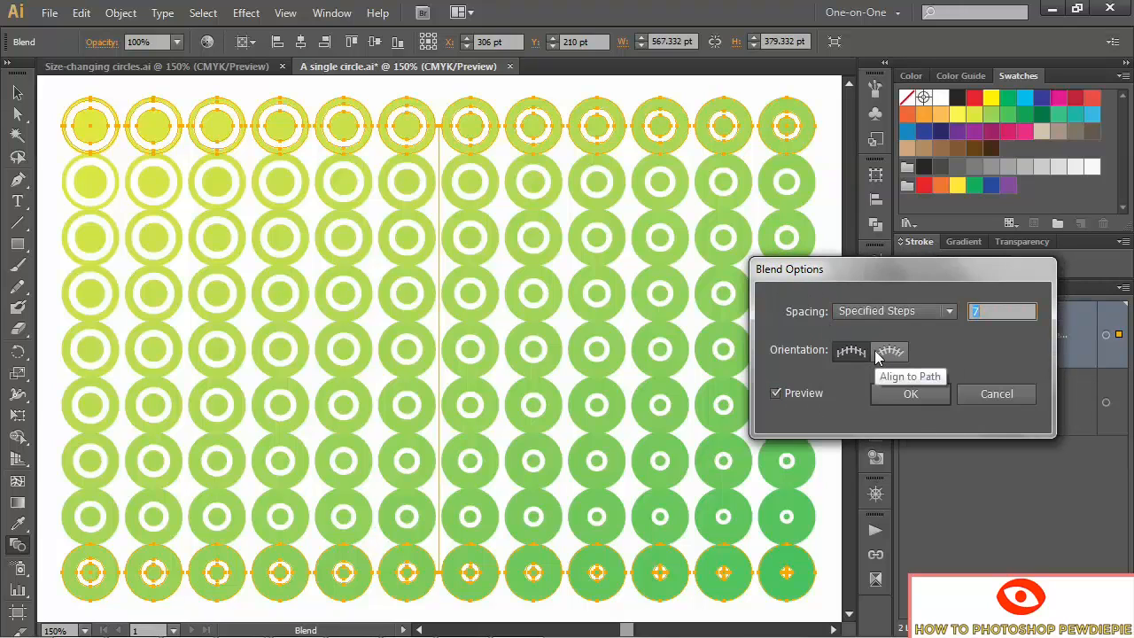
left_click(976, 311)
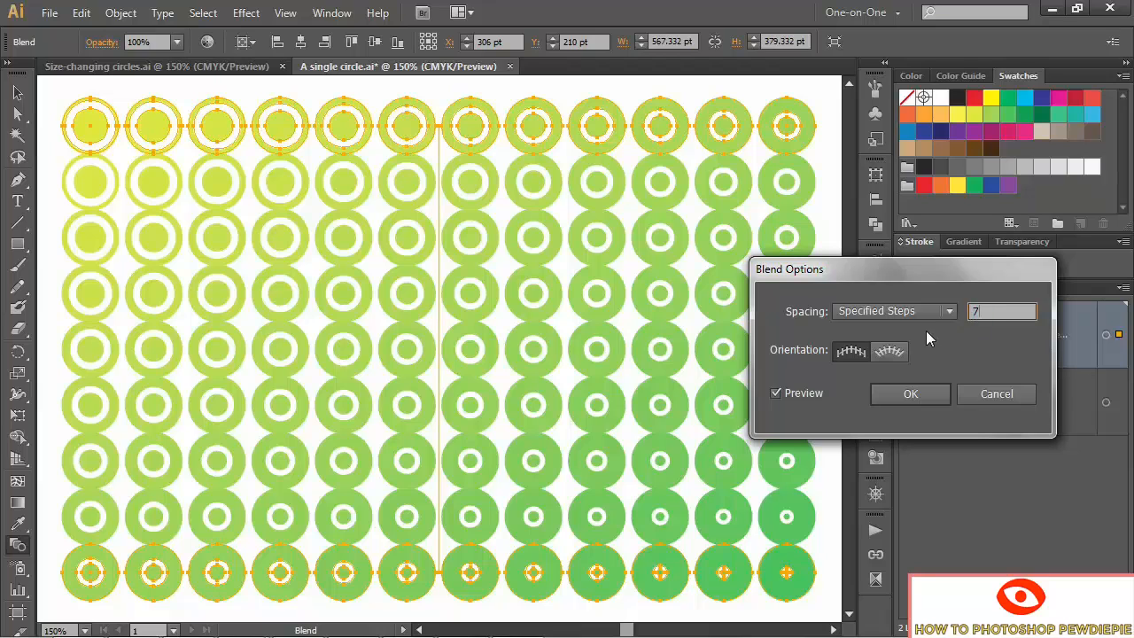
key("Down")
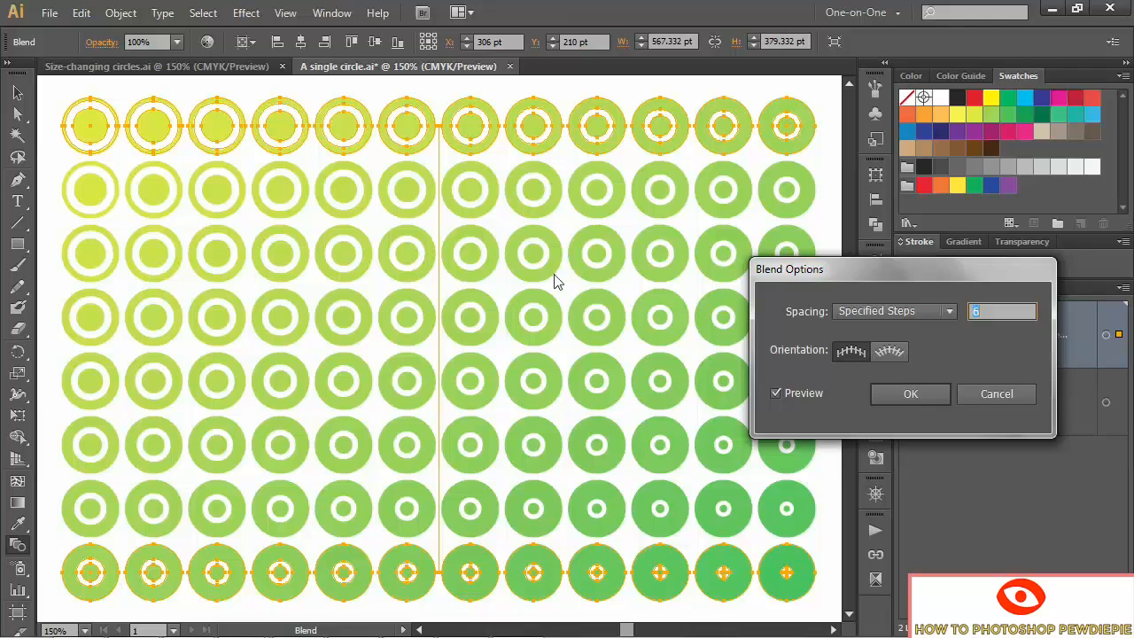
left_click(910, 401)
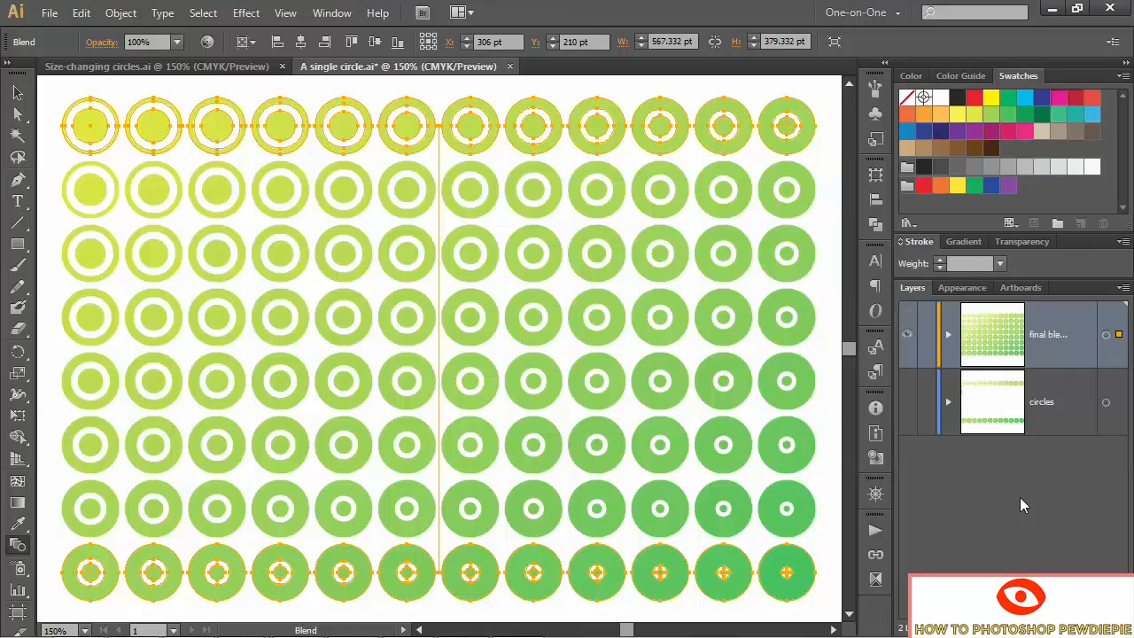
key("ctrl+shift+a")
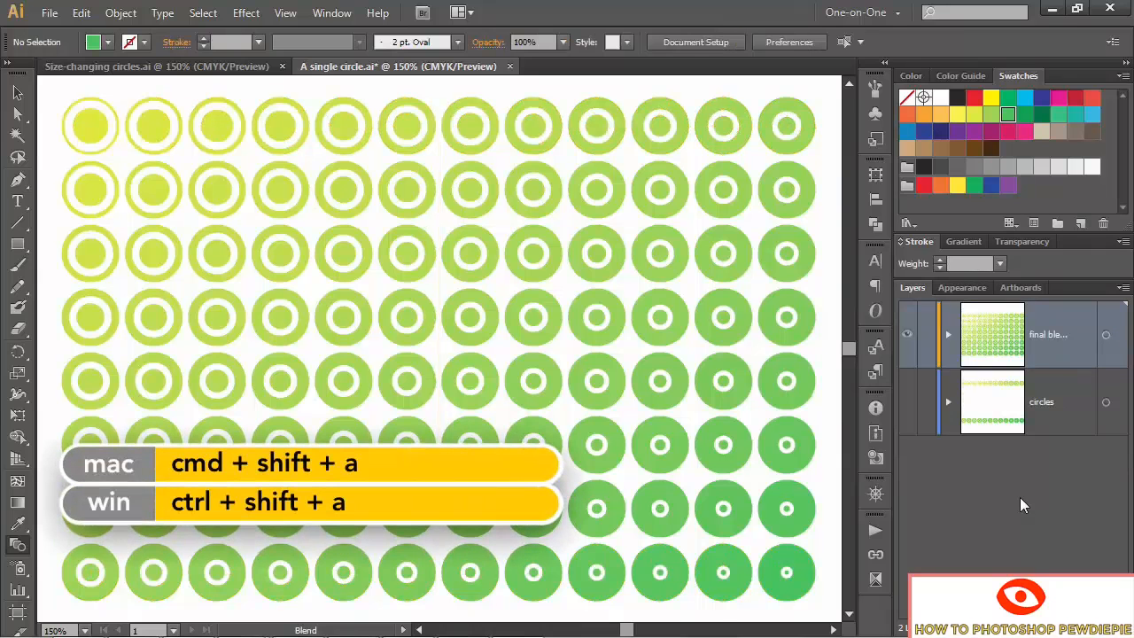